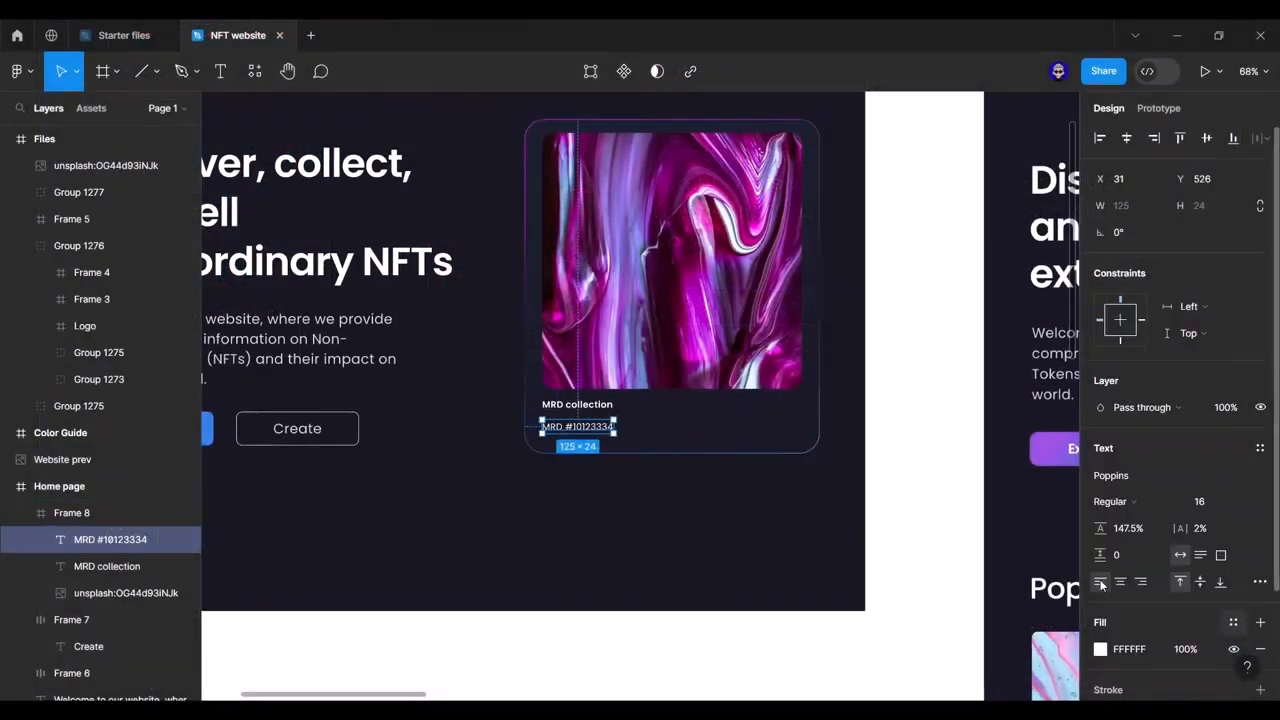
# Step: Duplicate the "MRD collection" and "MRD #10123334" text pair to the opposite side of the NFT card, below the artwork
pyautogui.press('Escape')
pyautogui.moveTo(646, 475); pyautogui.dragTo(622, 467)
pyautogui.keyDown('ctrl'); pyautogui.click(420, 432); pyautogui.keyUp('ctrl')
pyautogui.keyDown('ctrl'); pyautogui.keyDown('shift'); pyautogui.click(421, 451); pyautogui.keyUp('shift'); pyautogui.keyUp('ctrl')
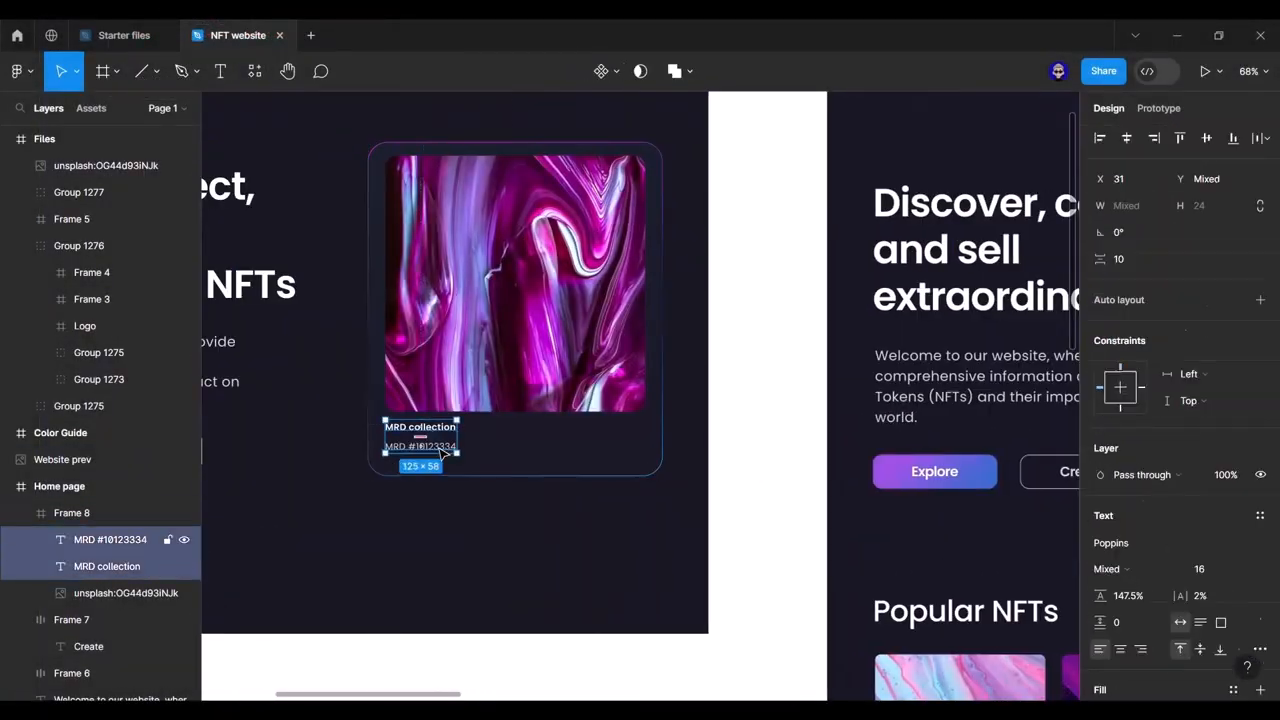
pyautogui.press('alt')
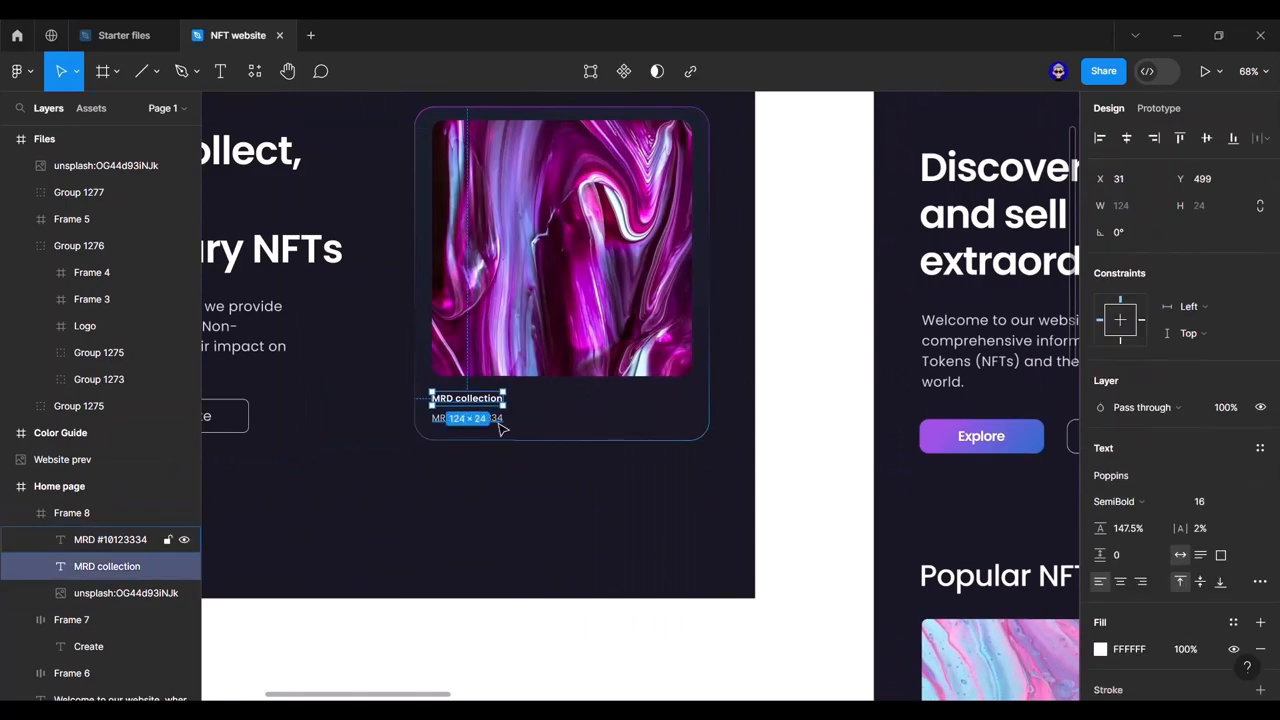
pyautogui.keyDown('shift'); pyautogui.click(499, 424); pyautogui.keyUp('shift')
pyautogui.moveTo(501, 421); pyautogui.dragTo(668, 437)
# Step: Change the copied texts to "Top bid" and "3.222", and add a third line reading "7 days left" beneath them
pyautogui.doubleClick(660, 399)
pyautogui.write('Top bid')
pyautogui.press('Escape')
pyautogui.doubleClick(638, 418)
pyautogui.write('3.222')
pyautogui.hotkey('ctrl', 'd')
pyautogui.doubleClick(680, 433)
pyautogui.write('7 days left')
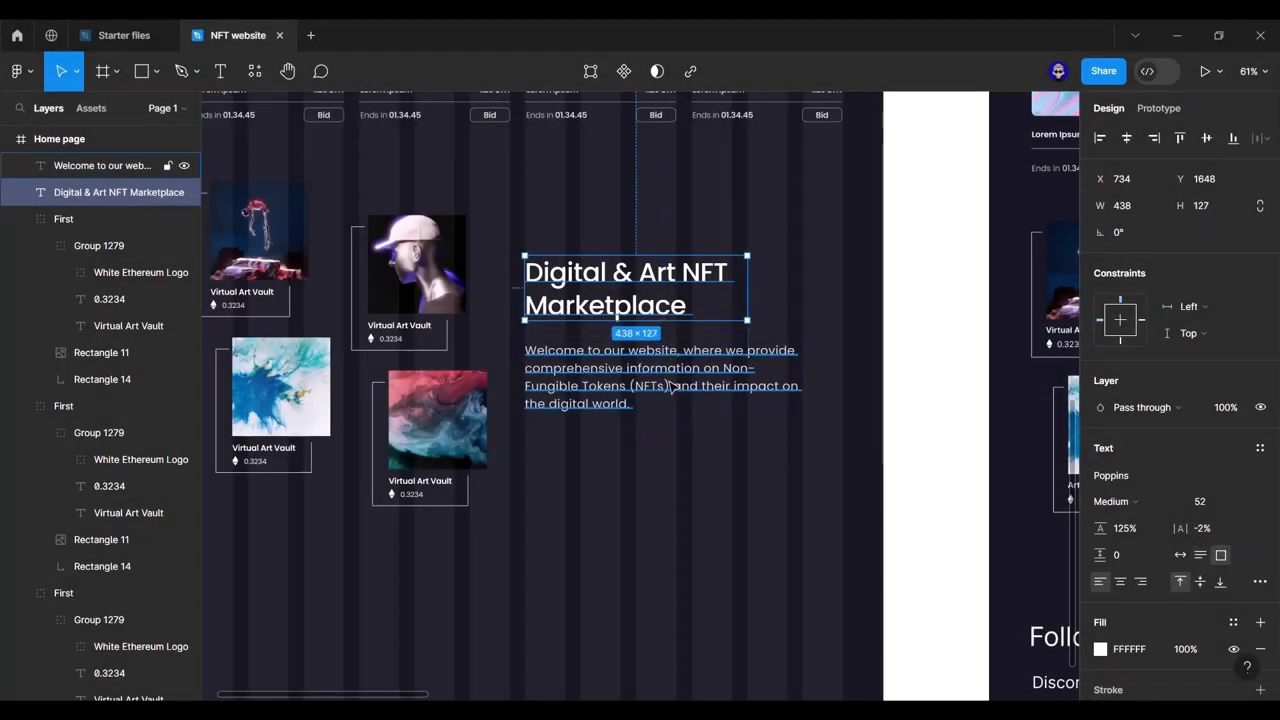
# Step: Check the Digital & Art NFT Marketplace section's text placement and compare the home page with the finished reference design
pyautogui.click(672, 387)
pyautogui.press('alt')
pyautogui.scroll(-4, 906, 342)
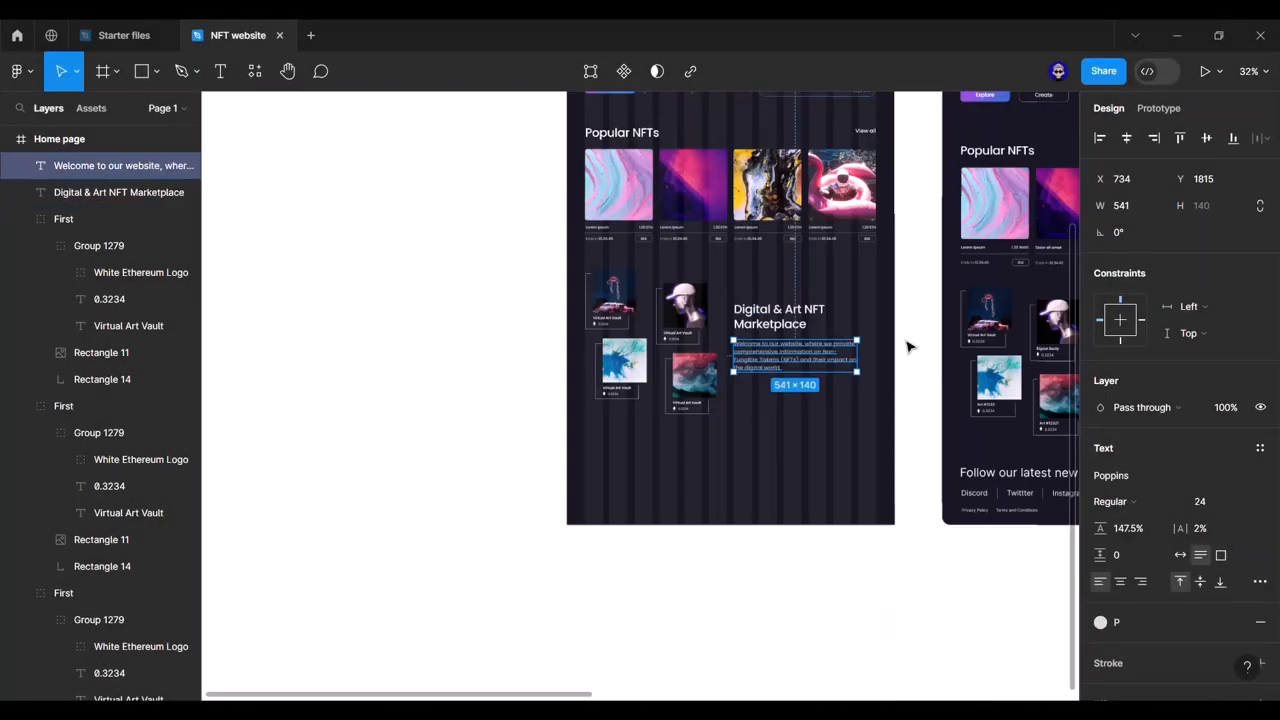
pyautogui.click(909, 340)
pyautogui.moveTo(909, 276); pyautogui.dragTo(567, 308)
pyautogui.moveTo(566, 466); pyautogui.dragTo(574, 466)
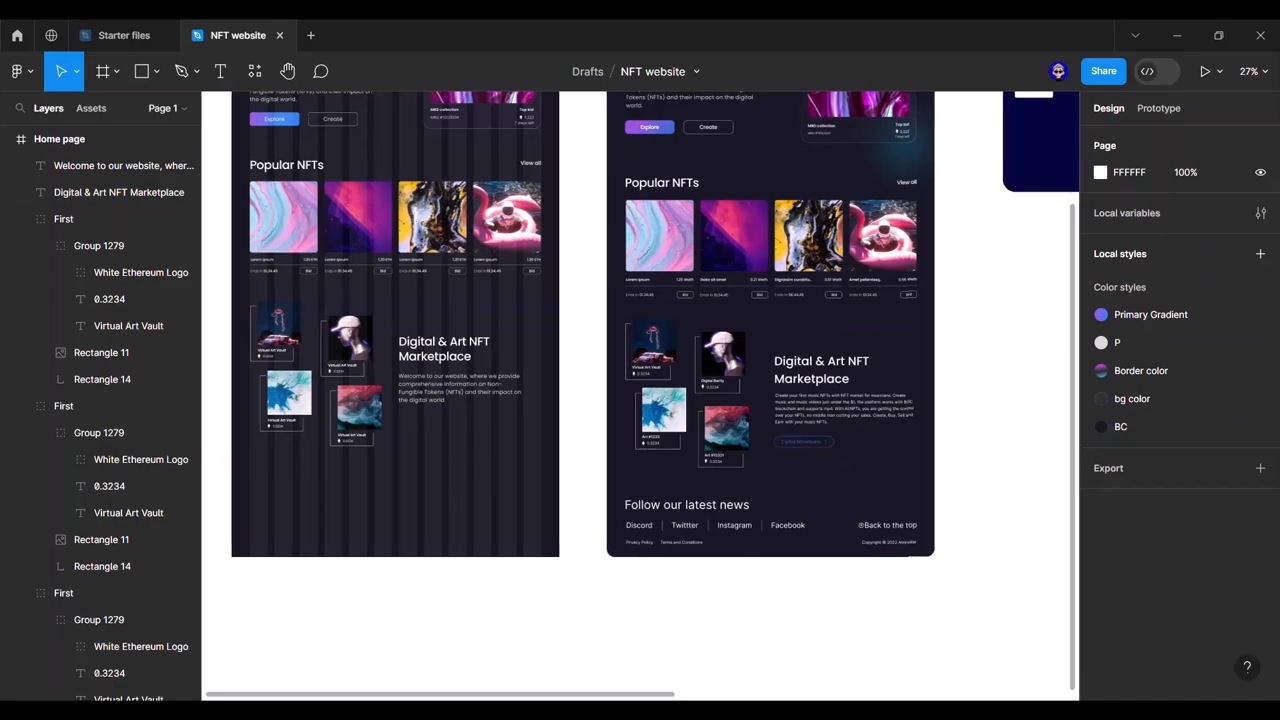
pyautogui.scroll(3, 519, 432)
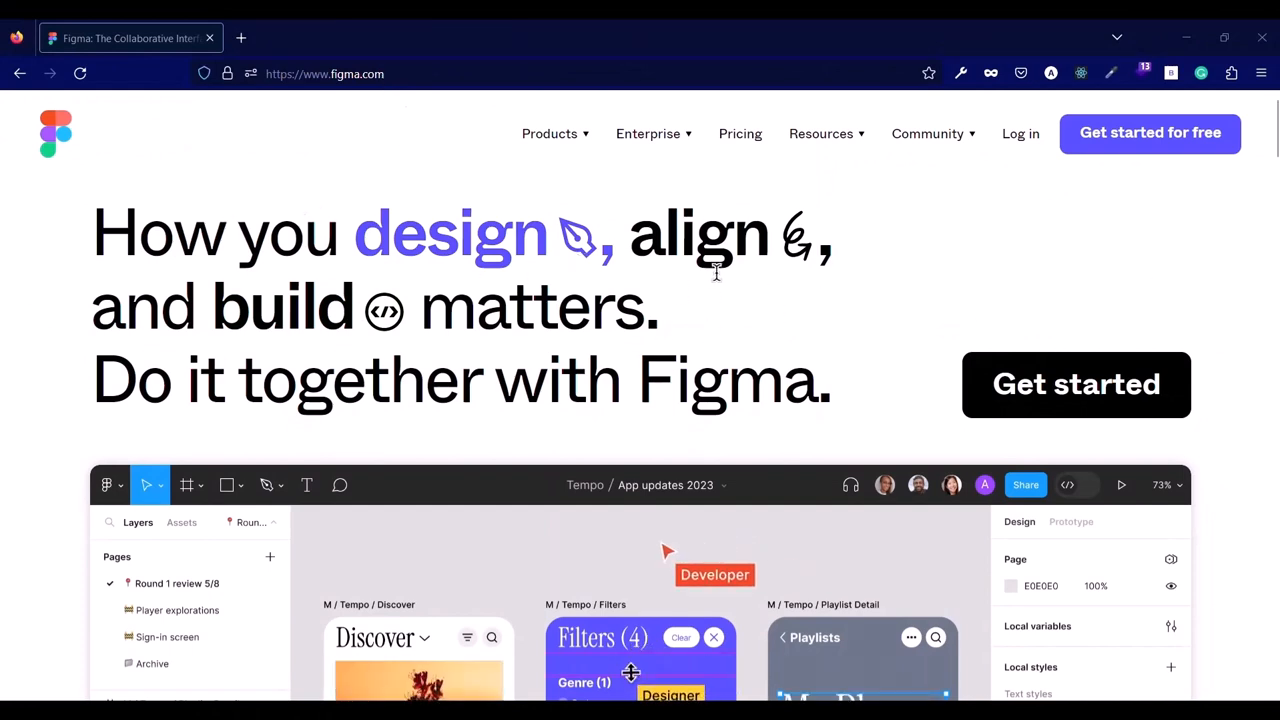
# Step: Look over Figma's sign-up form and the desktop, mobile and font installer options on its downloads page
pyautogui.click(1112, 395)
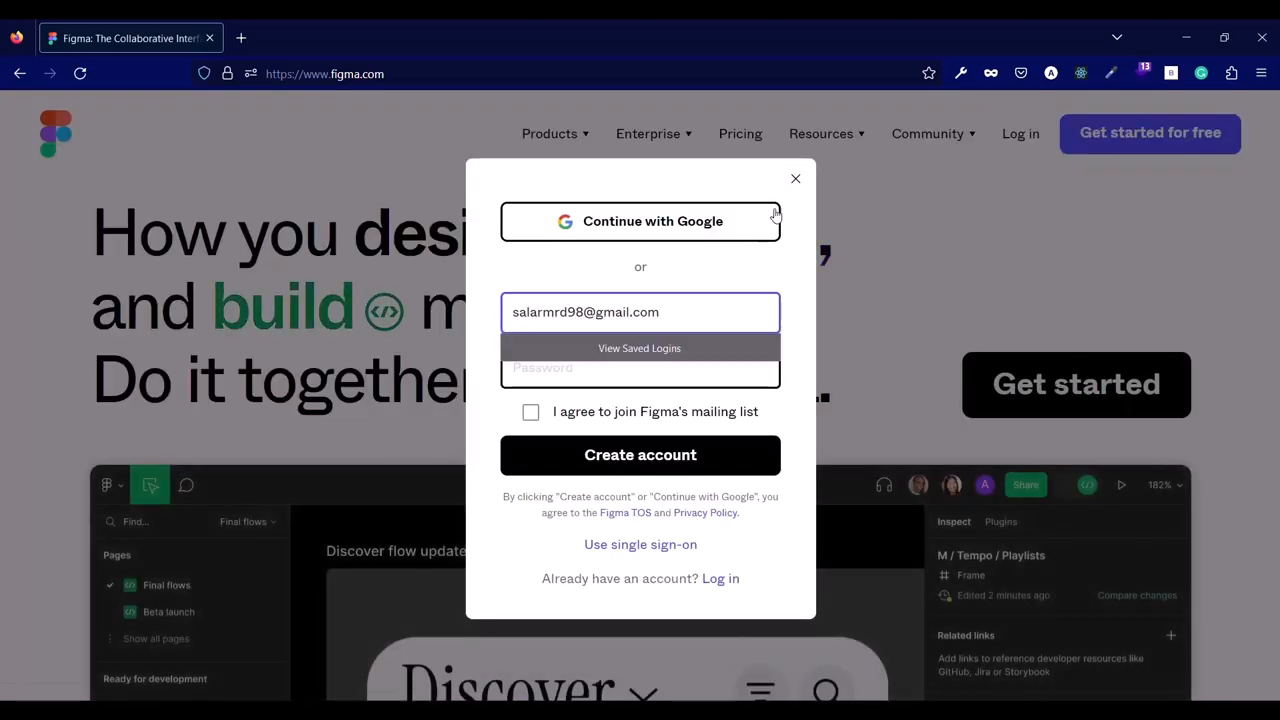
pyautogui.click(796, 180)
pyautogui.moveTo(577, 143)
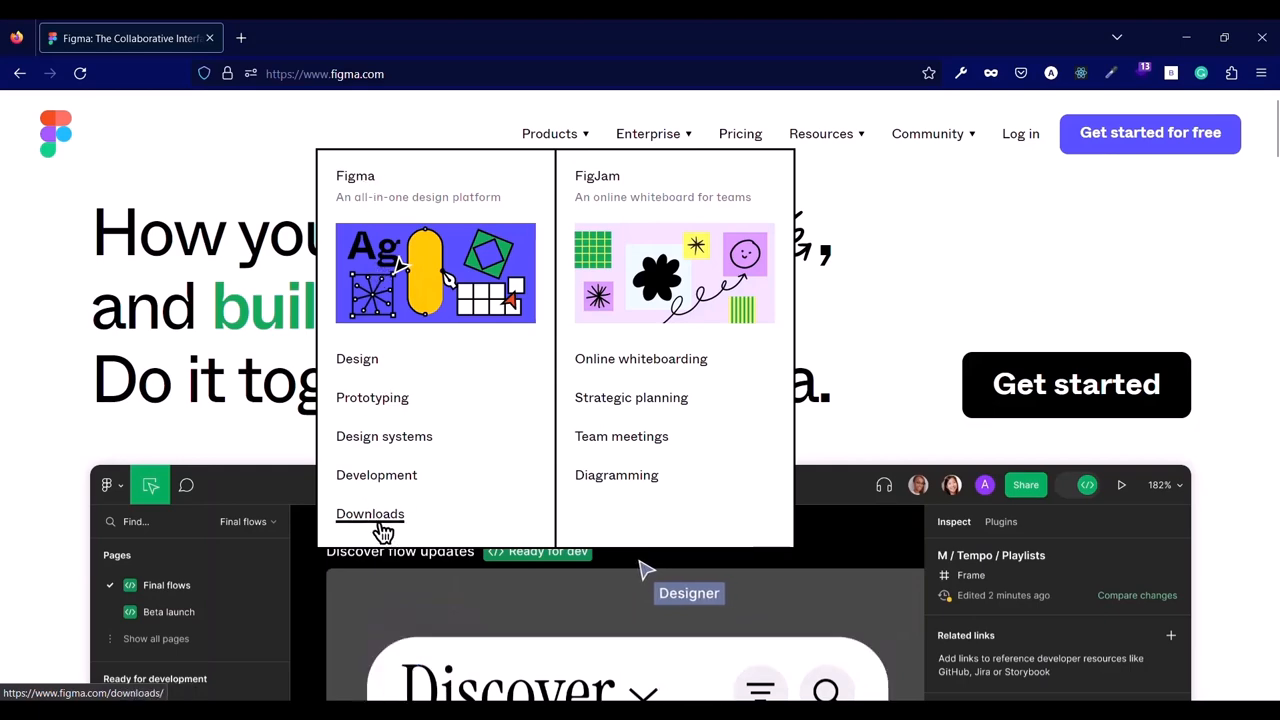
pyautogui.click(383, 530)
pyautogui.scroll(-4, 460, 280)
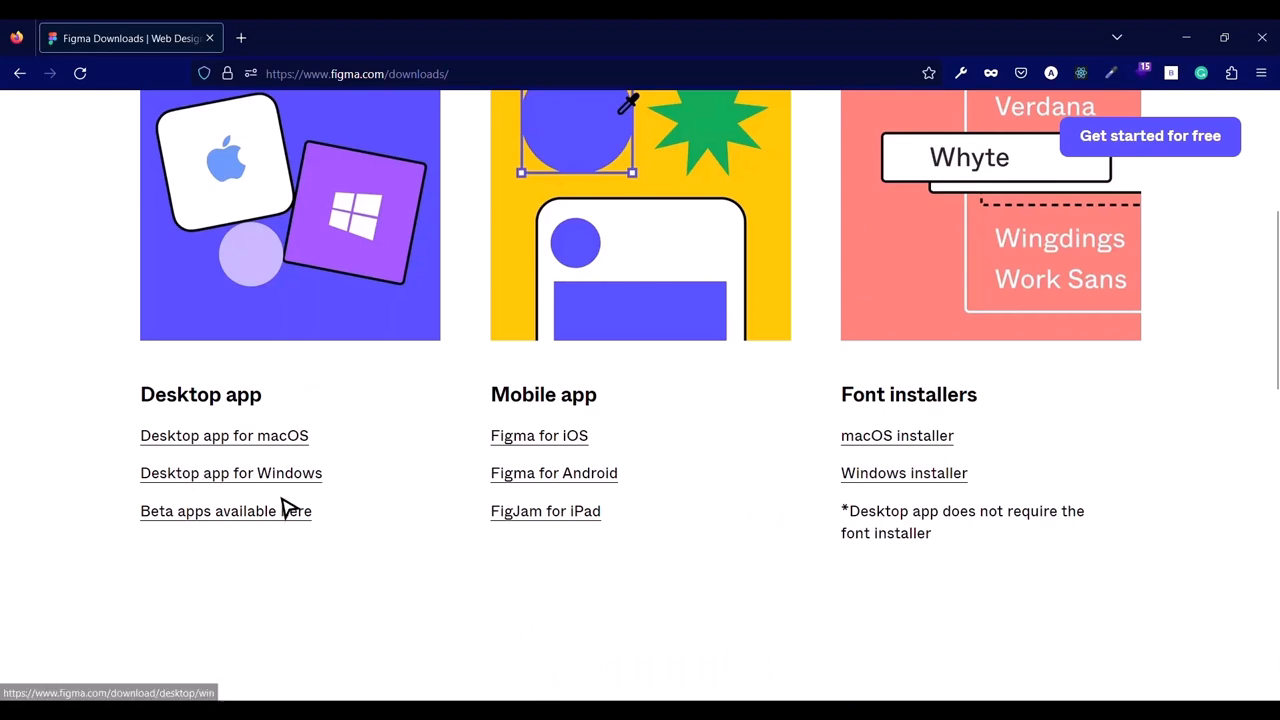
pyautogui.scroll(4, 437, 403)
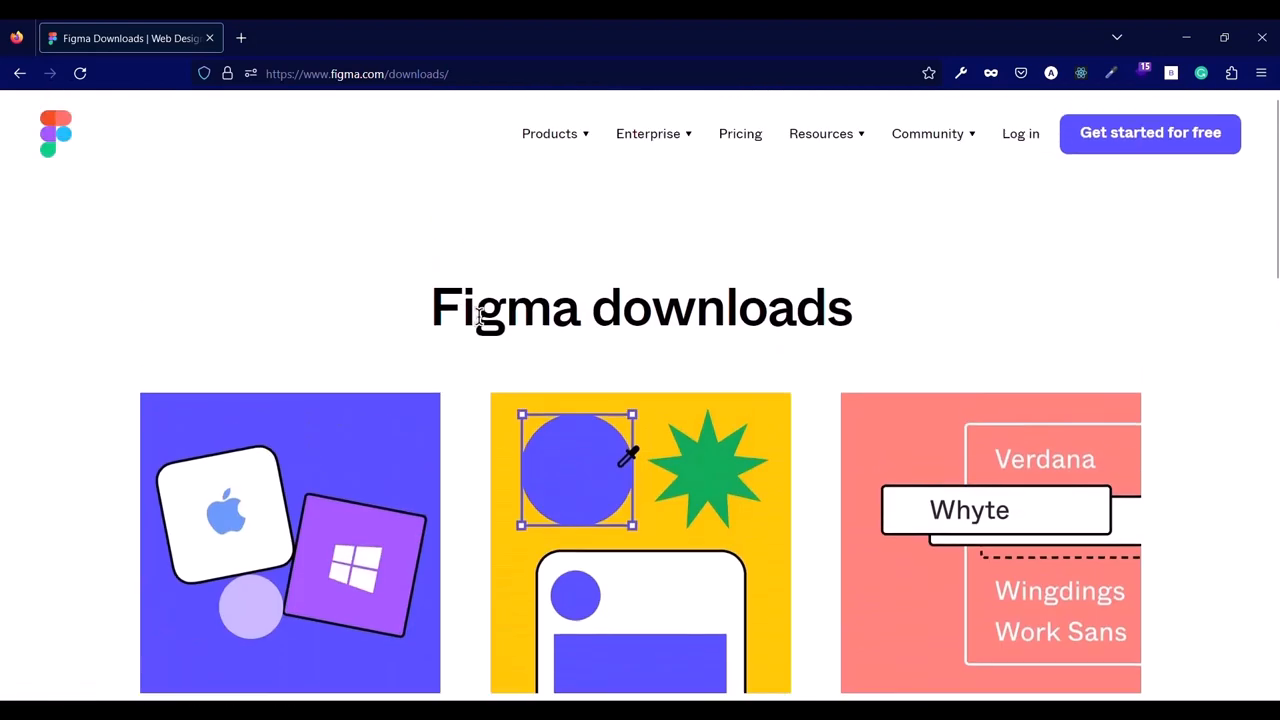
pyautogui.click(1271, 41)
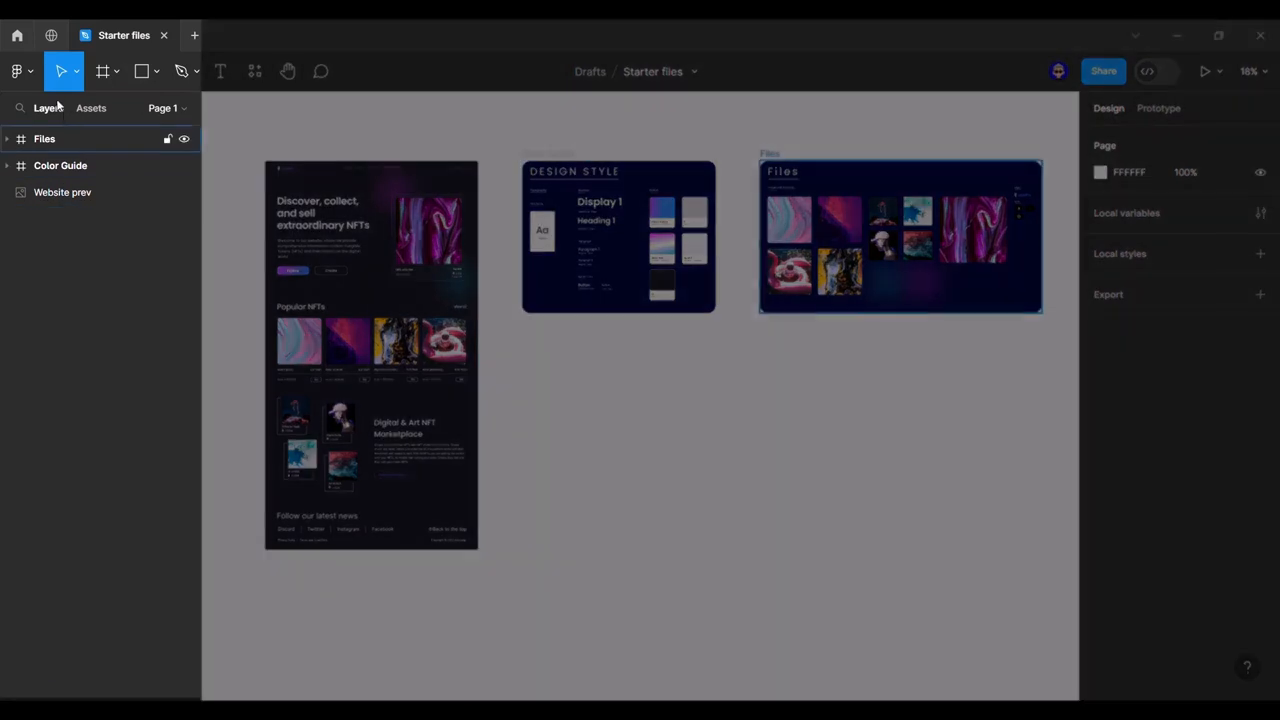
# Step: Select the Files, Color Guide and Website prev layers in turn to see what each contains
pyautogui.click(49, 142)
pyautogui.click(56, 166)
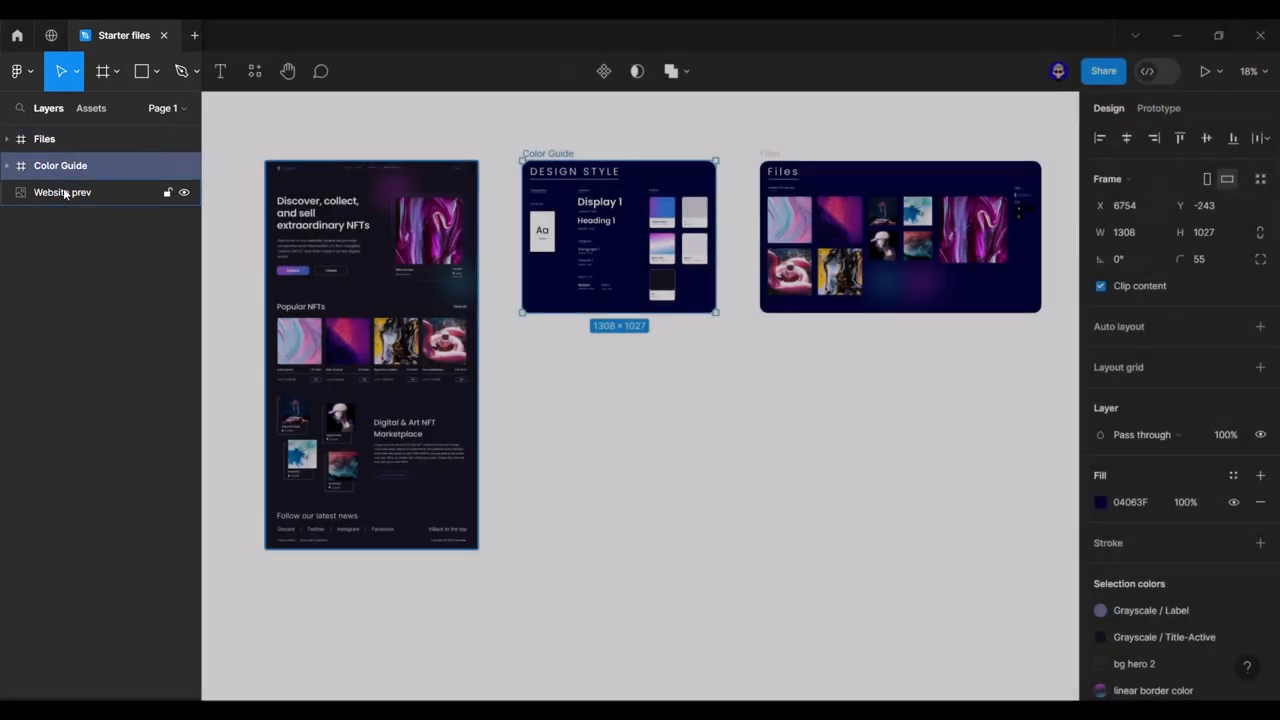
pyautogui.click(55, 192)
pyautogui.click(77, 72)
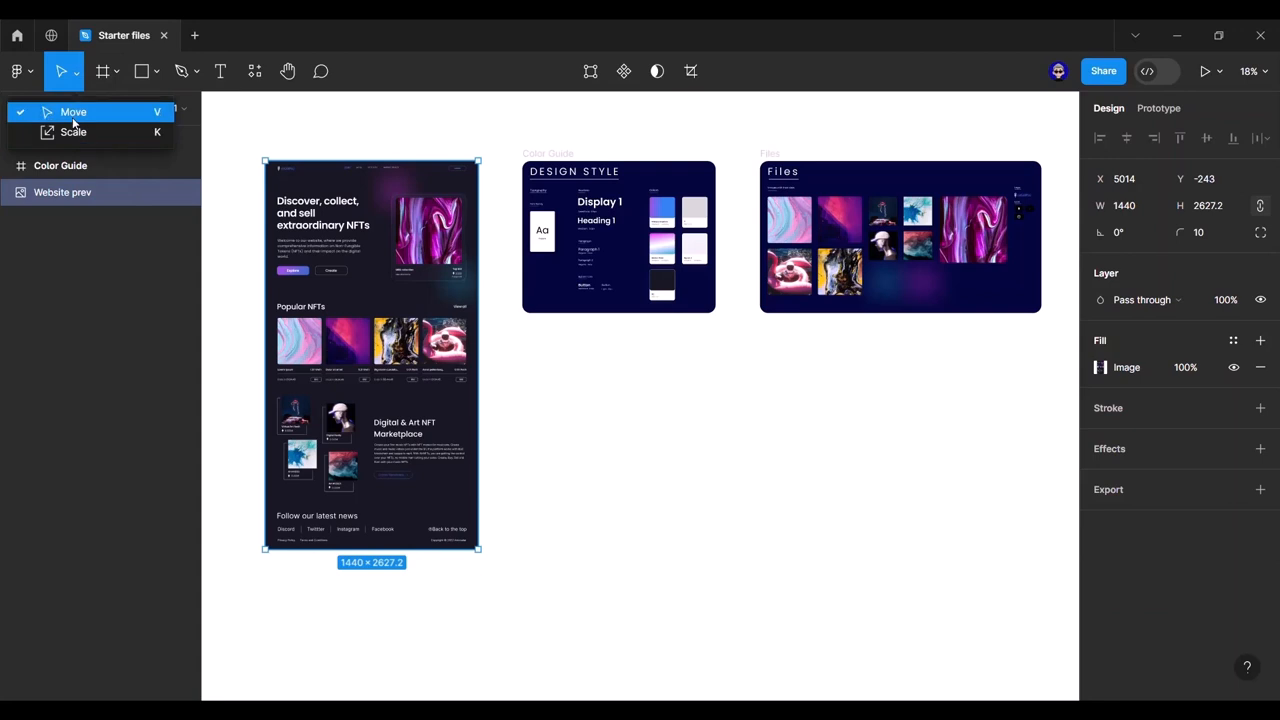
pyautogui.click(140, 71)
pyautogui.click(116, 72)
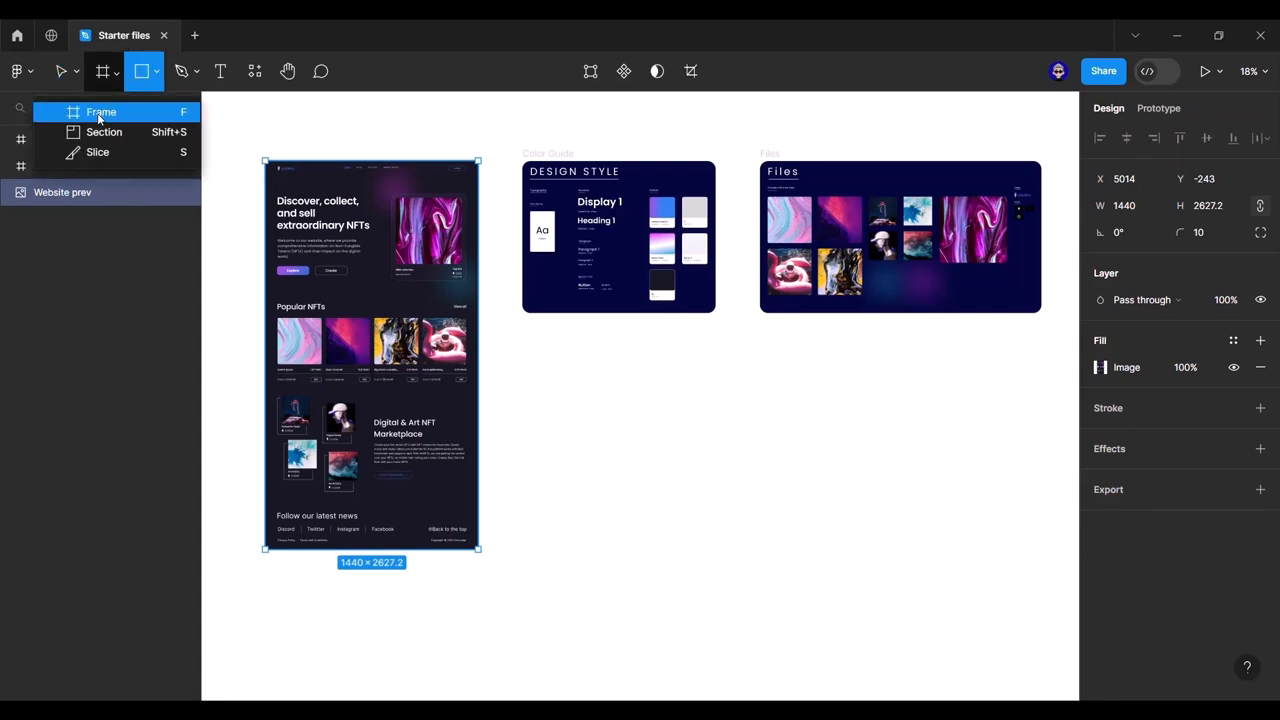
pyautogui.click(156, 72)
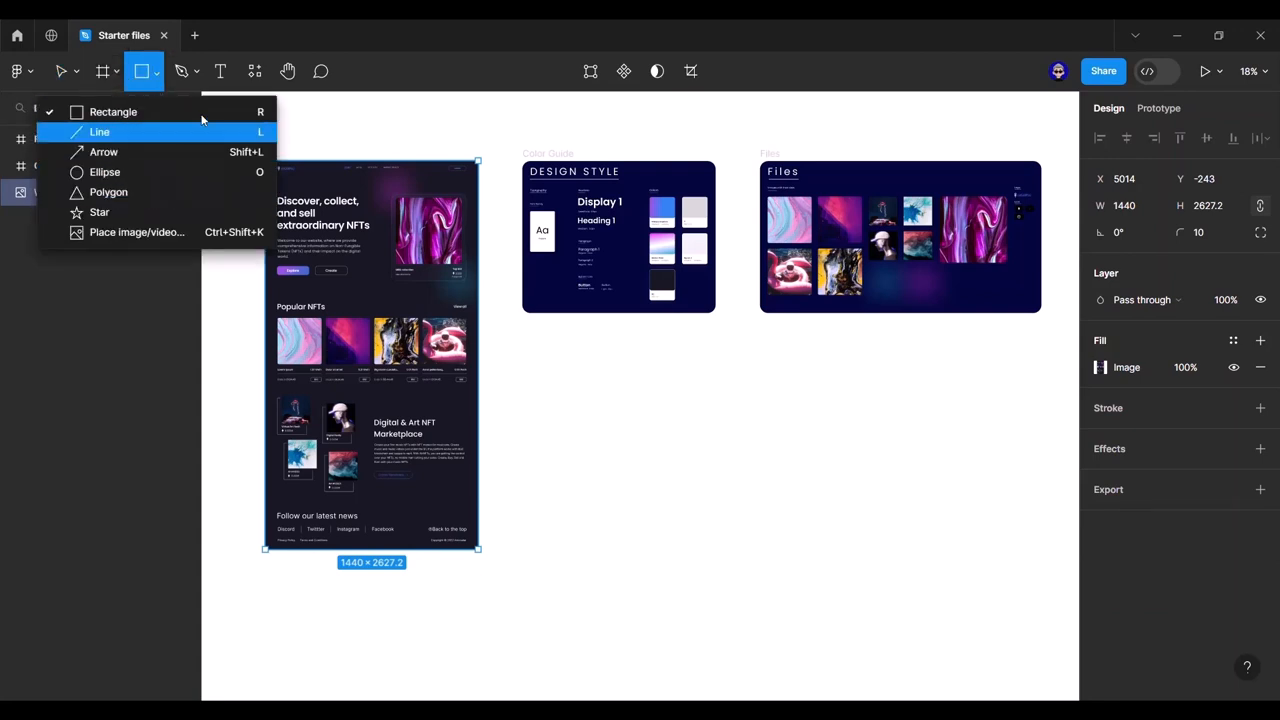
pyautogui.click(196, 71)
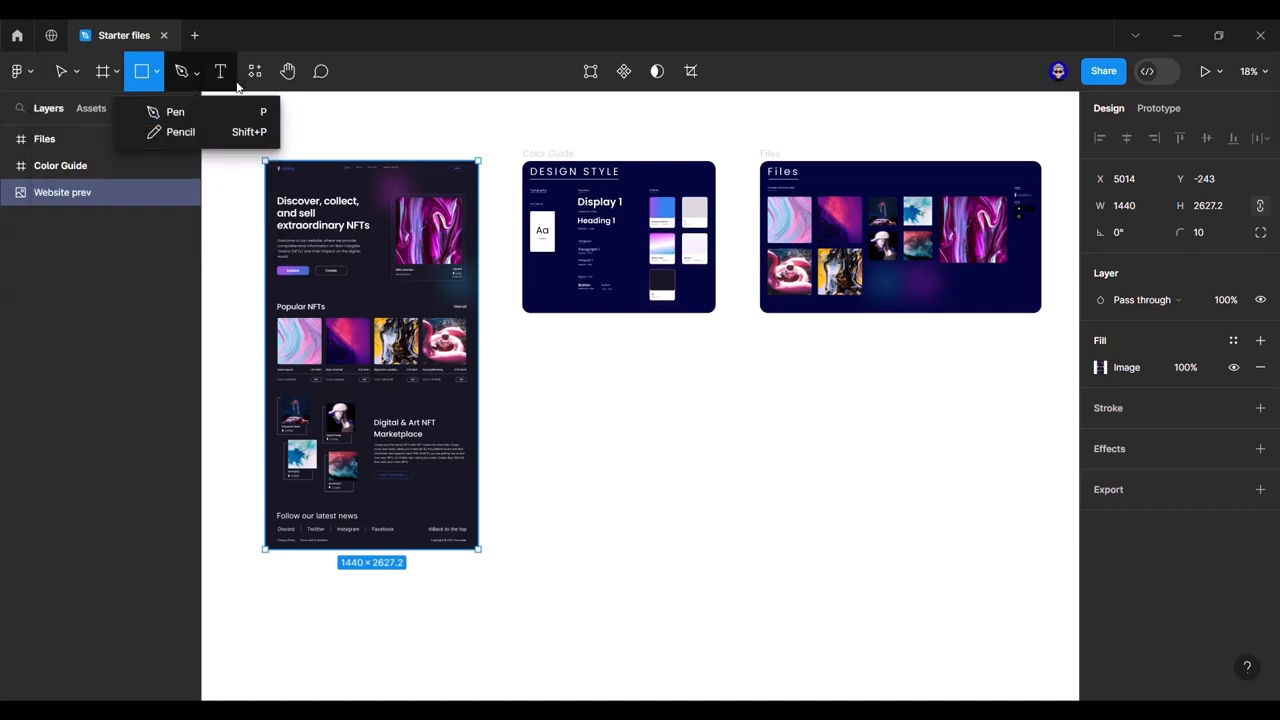
pyautogui.click(288, 74)
pyautogui.moveTo(606, 355); pyautogui.dragTo(590, 362)
# Step: Post the comment "Hey there" near the upper edge of the website preview image and return to the Move tool
pyautogui.click(320, 71)
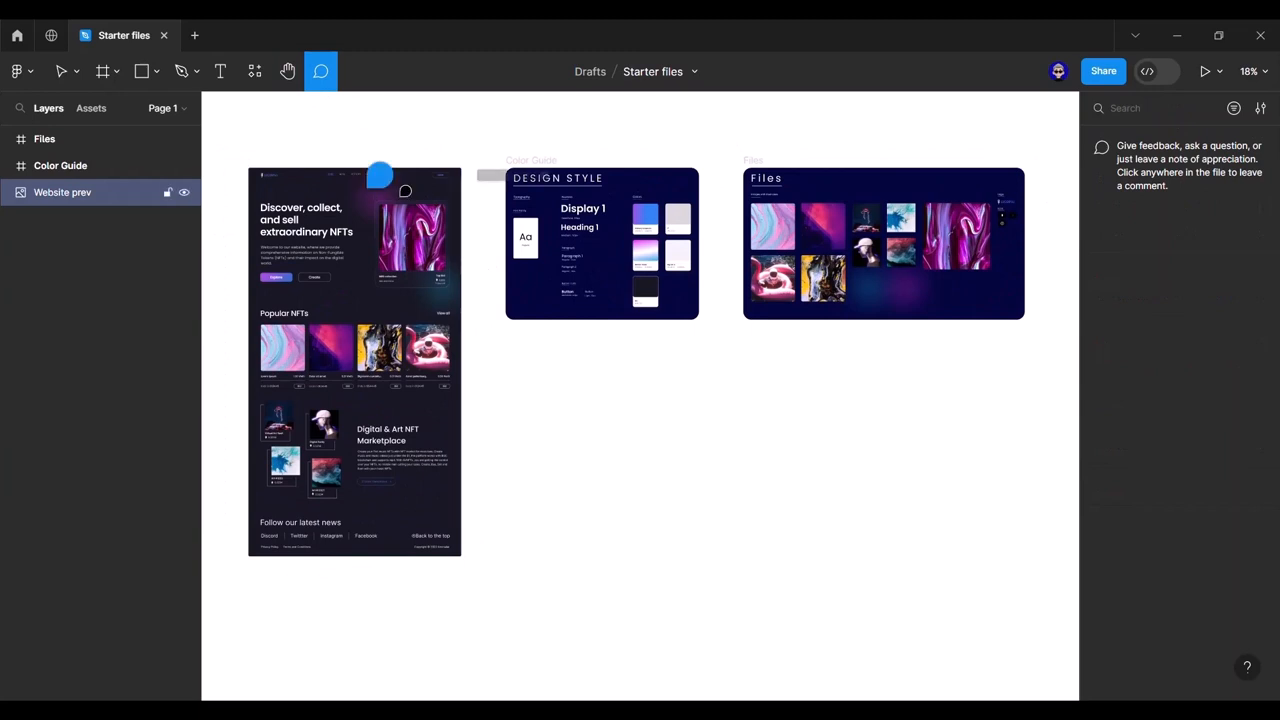
pyautogui.click(370, 186)
pyautogui.write('He')
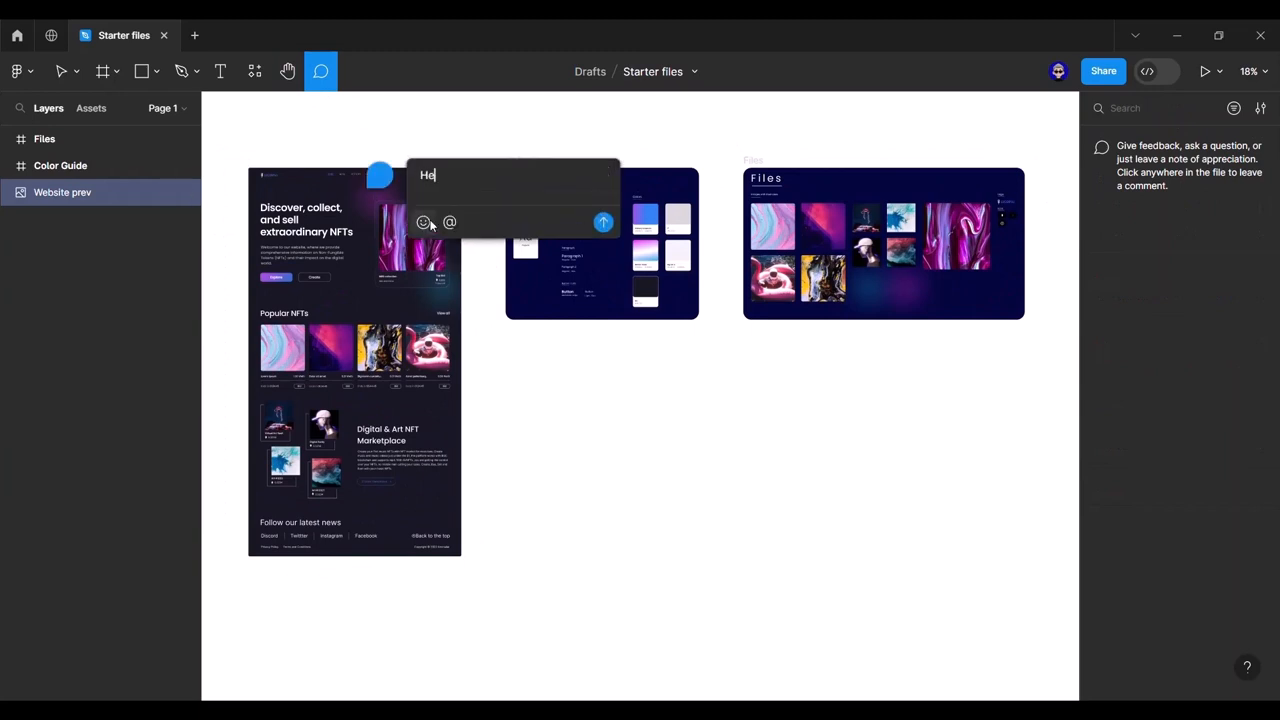
pyautogui.write('y there')
pyautogui.press('Return')
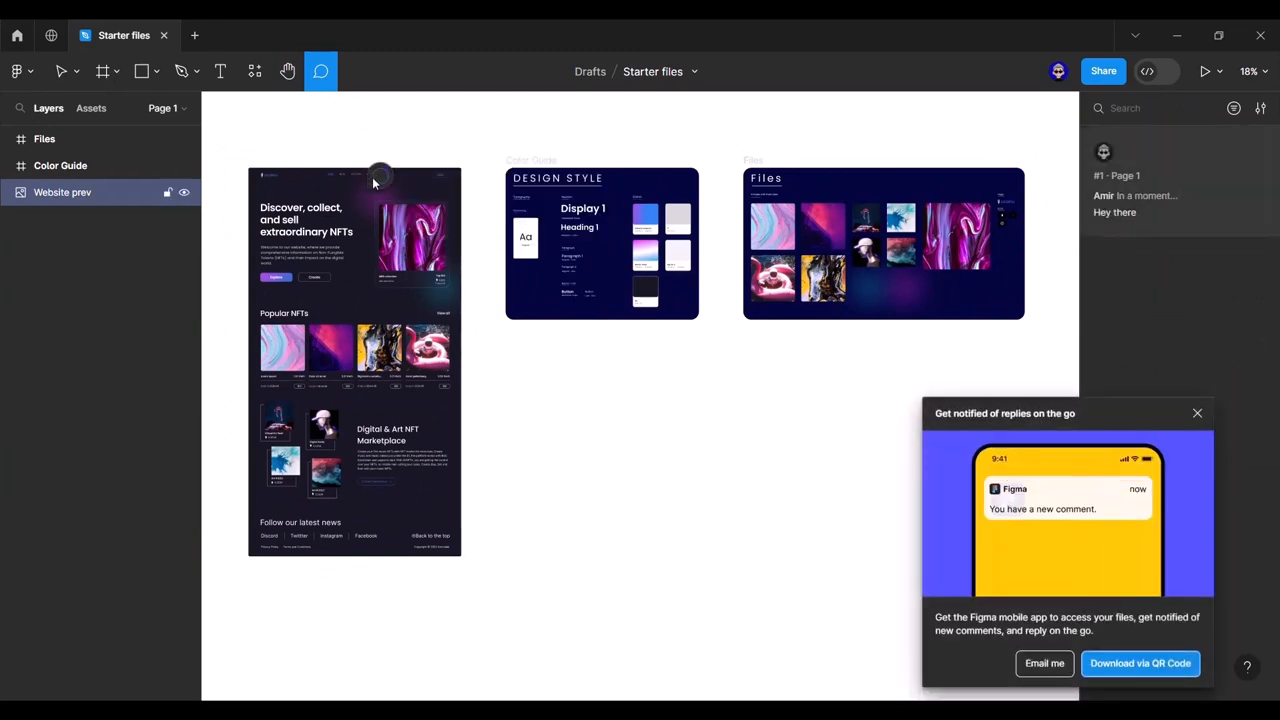
pyautogui.click(1197, 413)
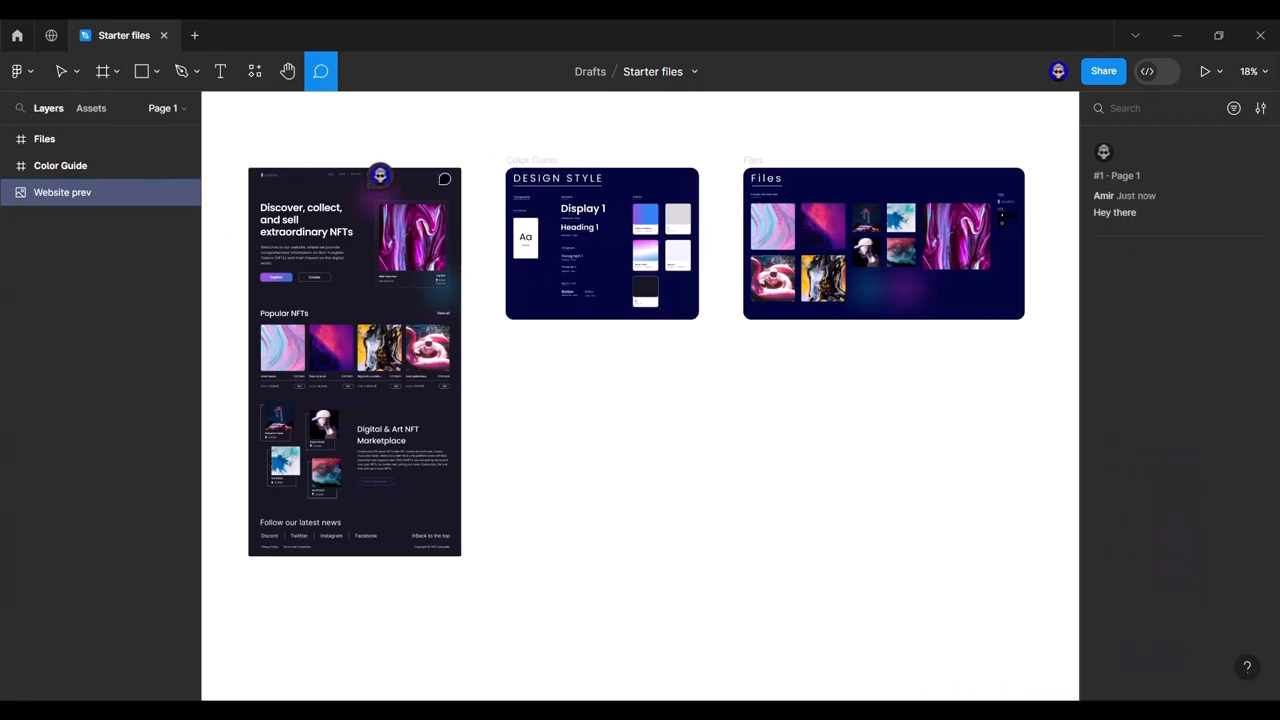
pyautogui.moveTo(377, 178)
pyautogui.press('v')
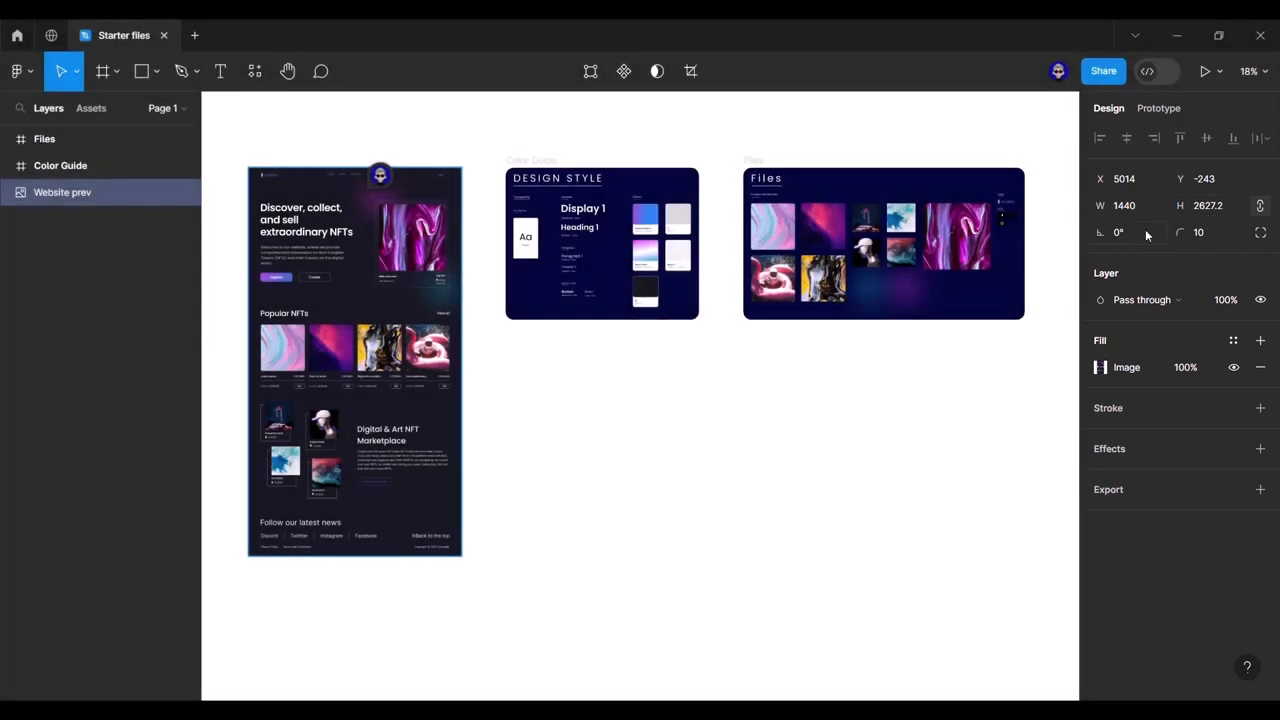
# Step: Set the corner radius of the Website prev image to 36
pyautogui.moveTo(1183, 232); pyautogui.dragTo(80, 234)
pyautogui.moveTo(265, 236); pyautogui.dragTo(461, 242)
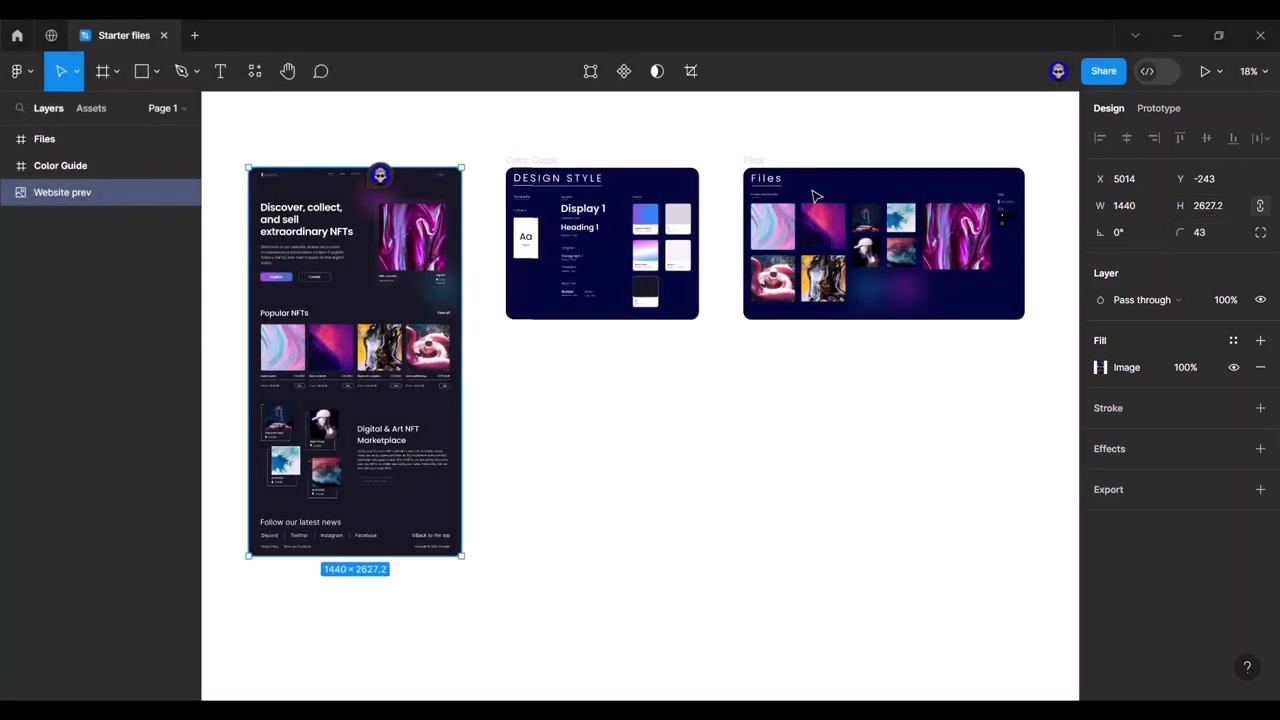
pyautogui.scroll(8, 250, 176)
pyautogui.moveTo(325, 165); pyautogui.dragTo(379, 184)
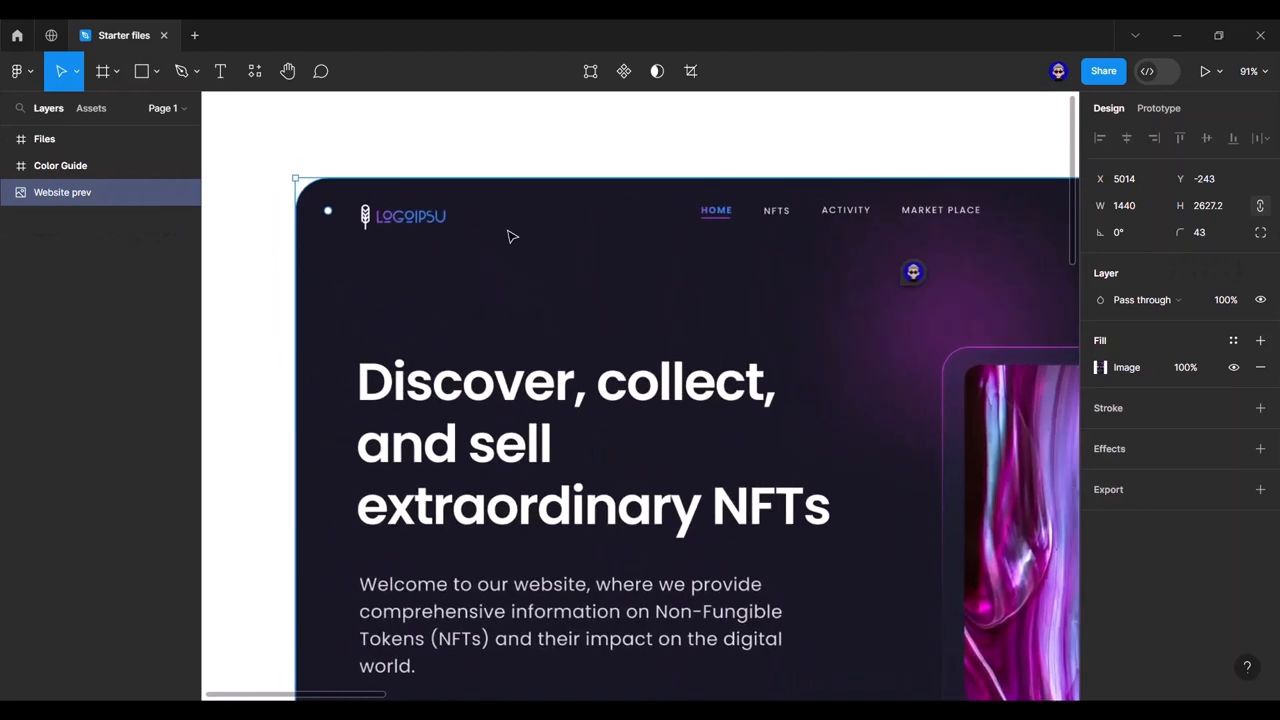
pyautogui.moveTo(1181, 233); pyautogui.dragTo(941, 249)
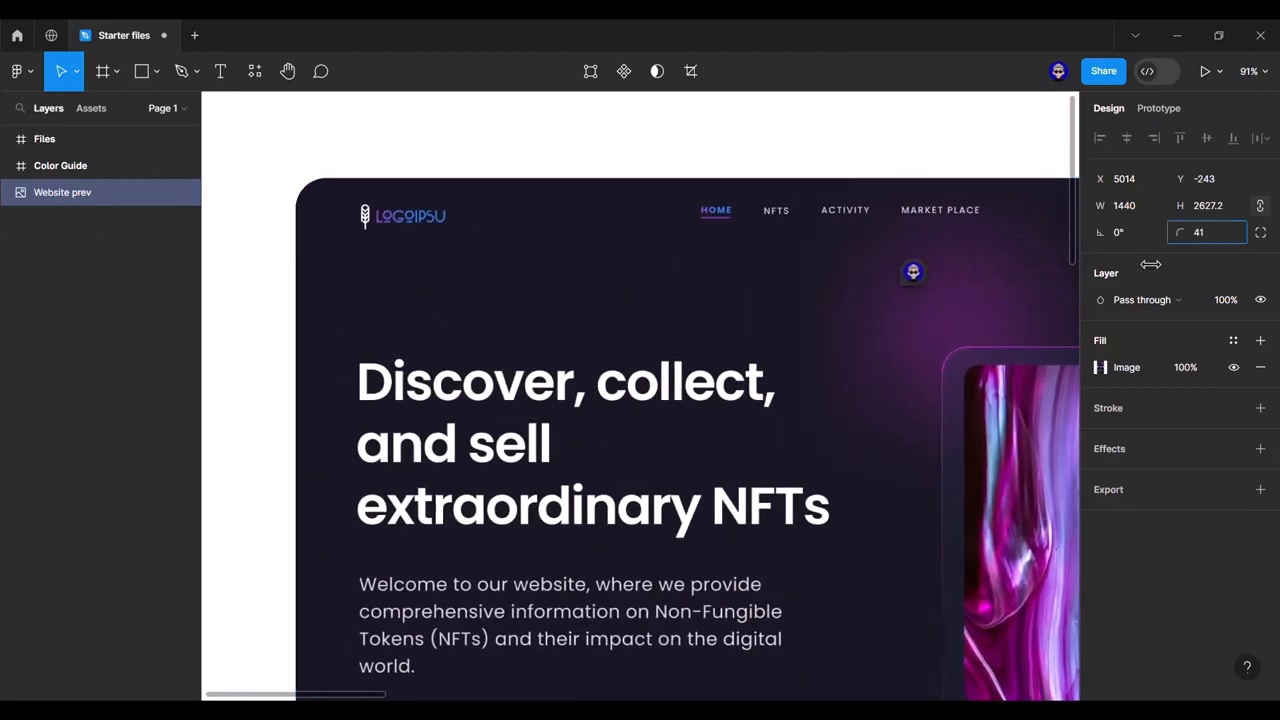
pyautogui.moveTo(817, 289); pyautogui.dragTo(1160, 245)
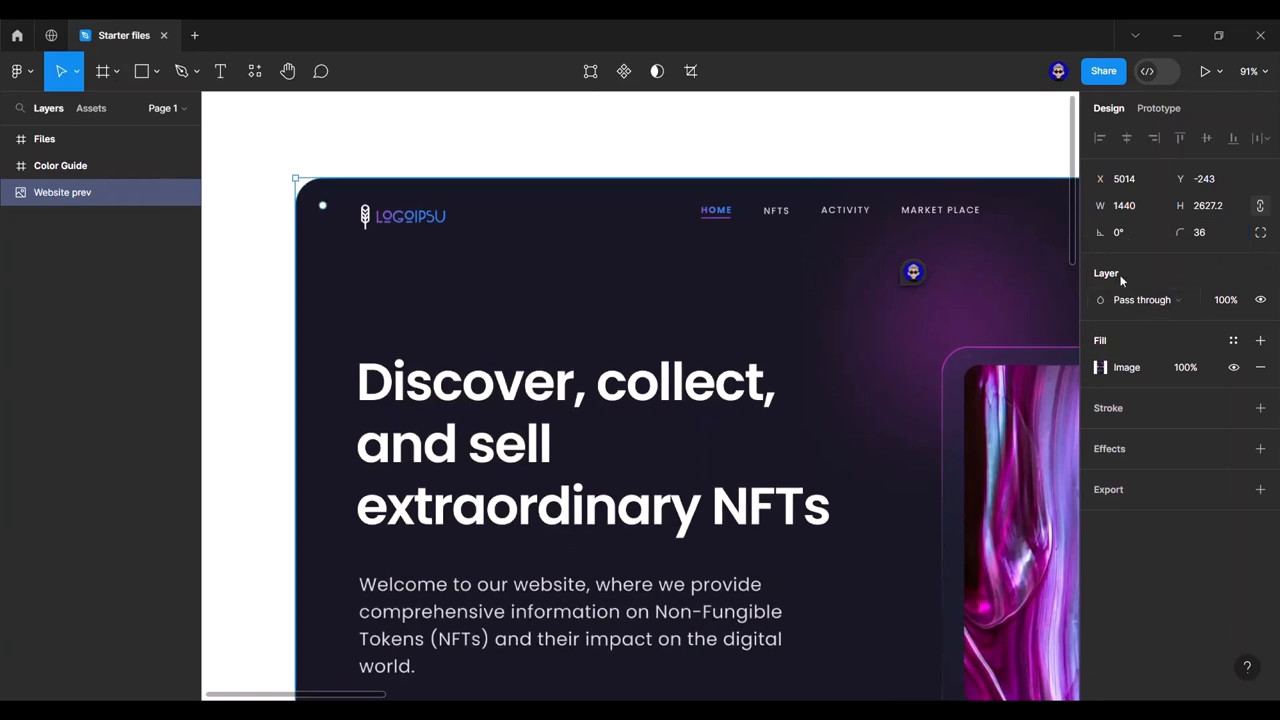
# Step: Try the Website prev layer at 50% opacity and restore it to 100%
pyautogui.scroll(-5, 771, 324)
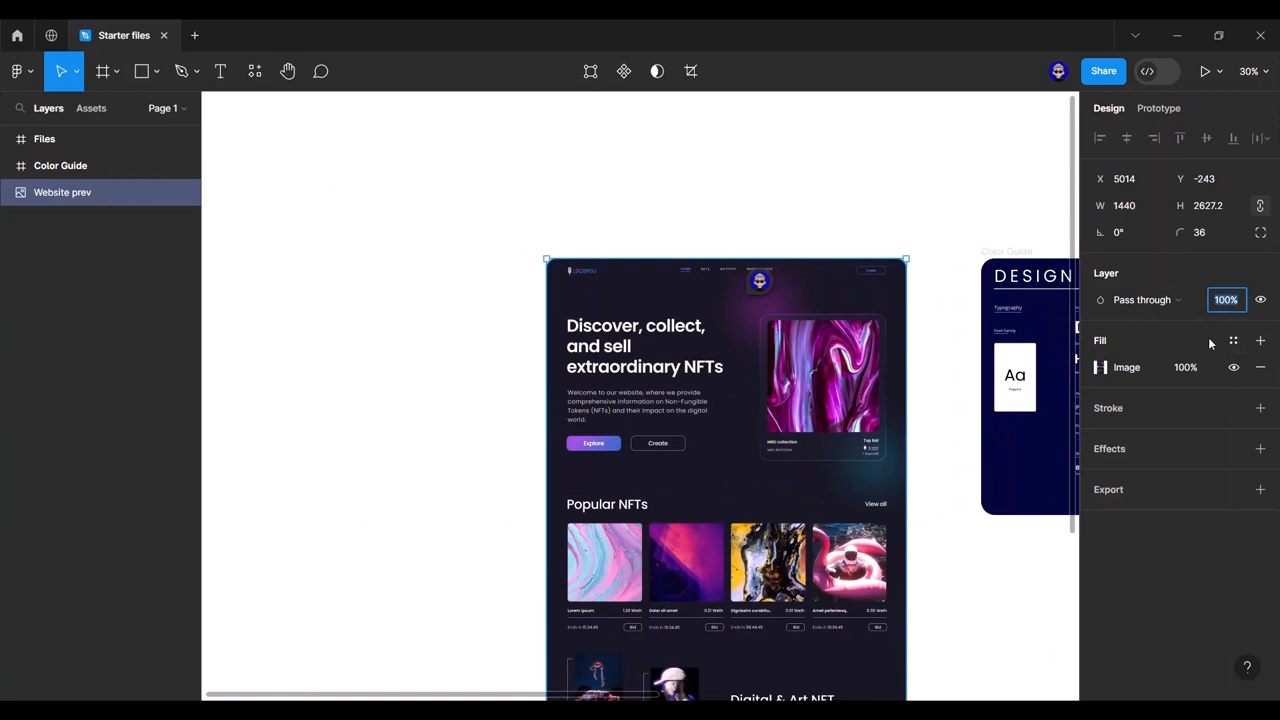
pyautogui.write('50')
pyautogui.press('Return')
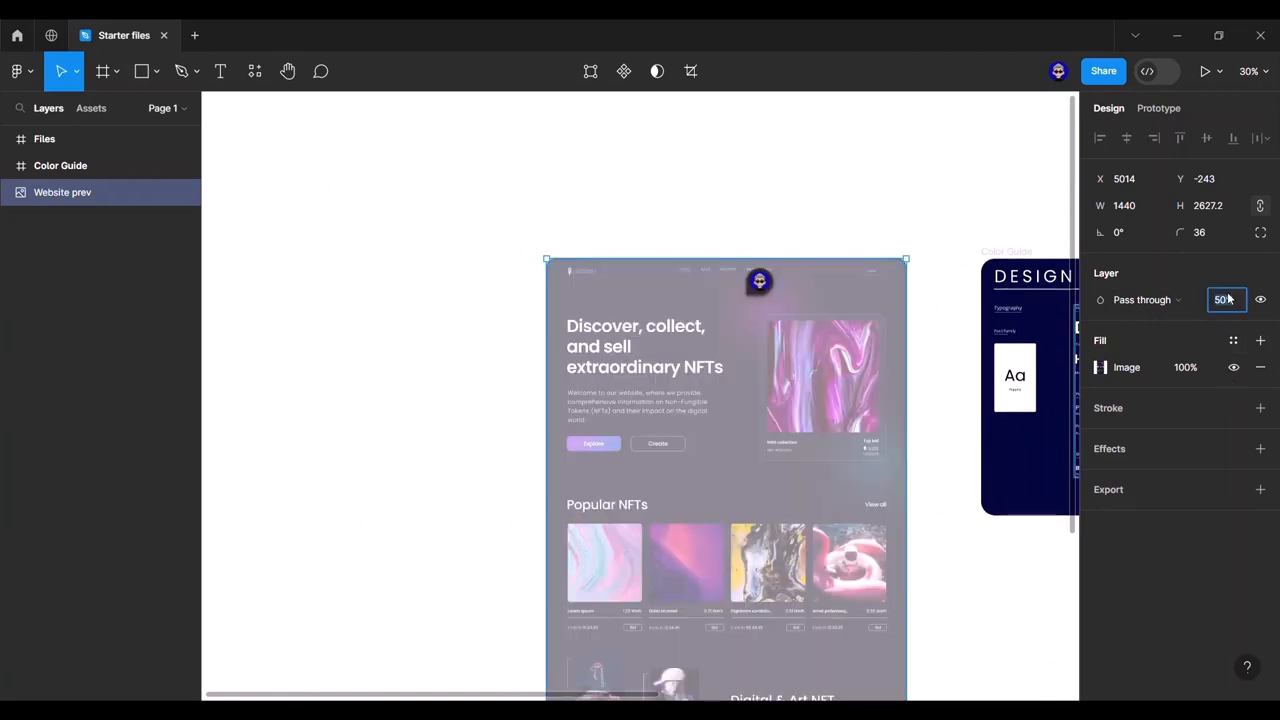
pyautogui.write('100')
pyautogui.press('Return')
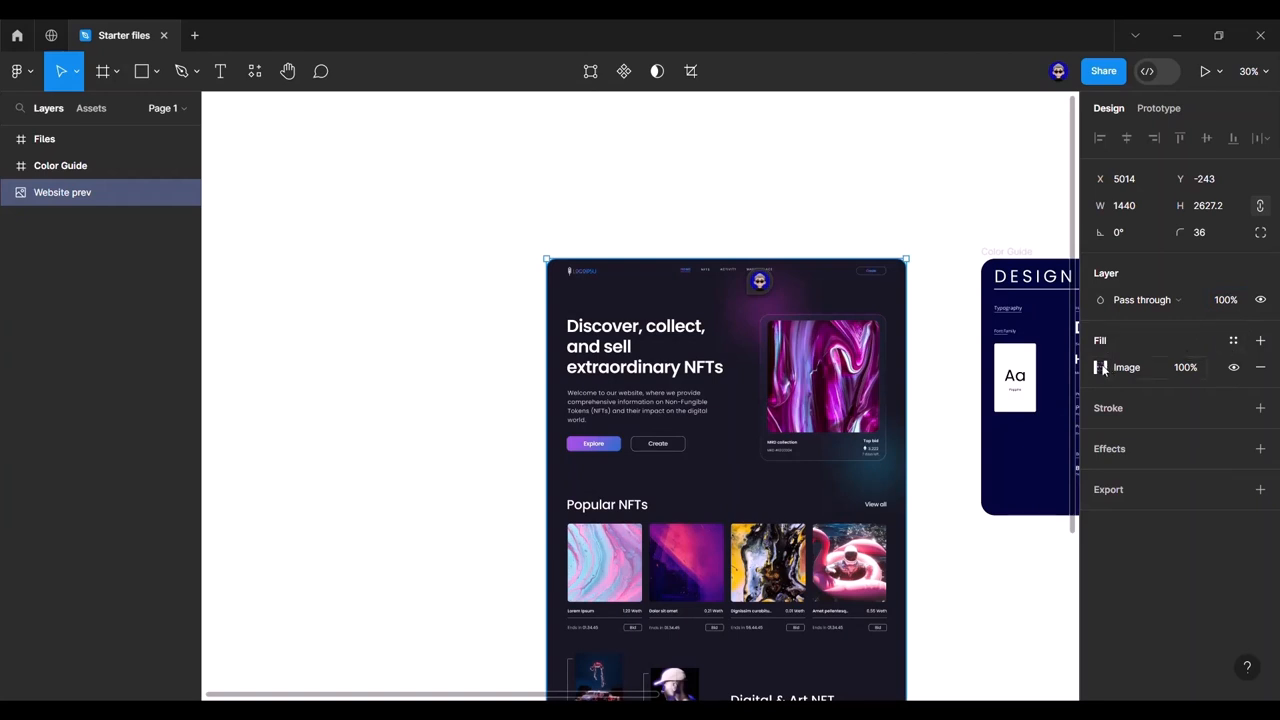
# Step: Replace the image fill of Website prev with a solid dark red color
pyautogui.click(1102, 368)
pyautogui.click(900, 302)
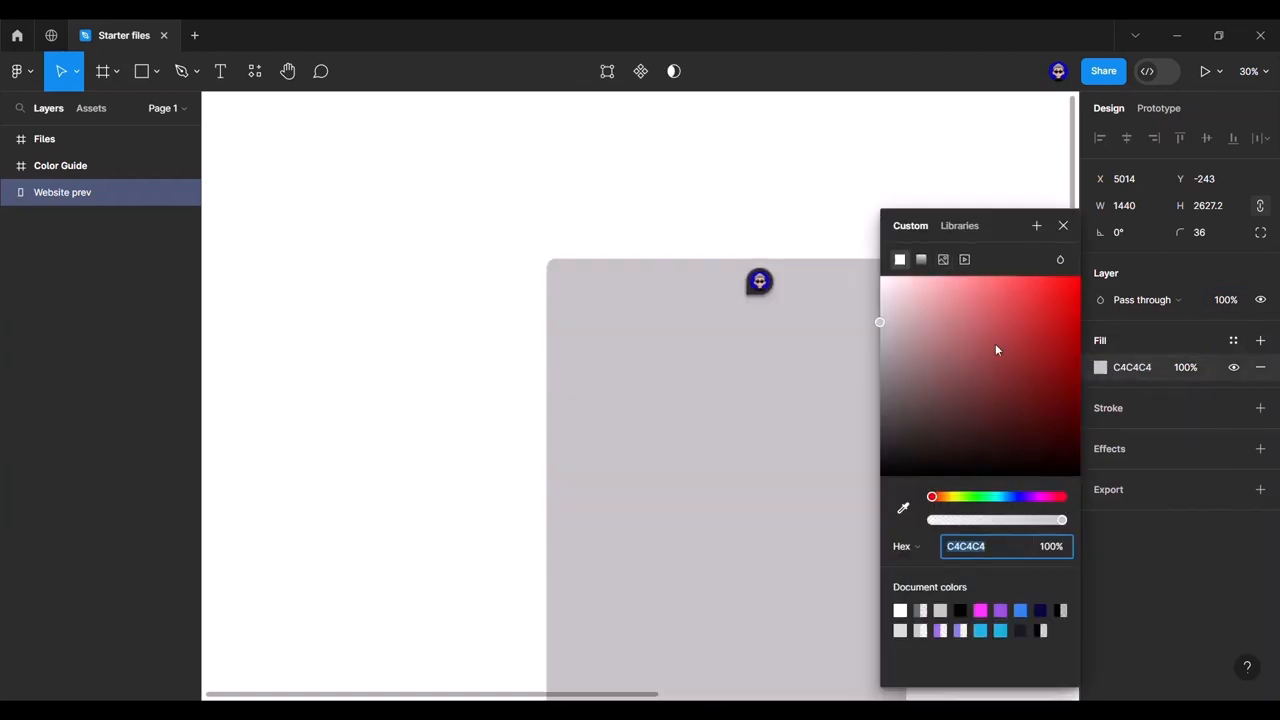
pyautogui.moveTo(996, 350); pyautogui.dragTo(1000, 392)
pyautogui.click(1063, 225)
pyautogui.click(959, 229)
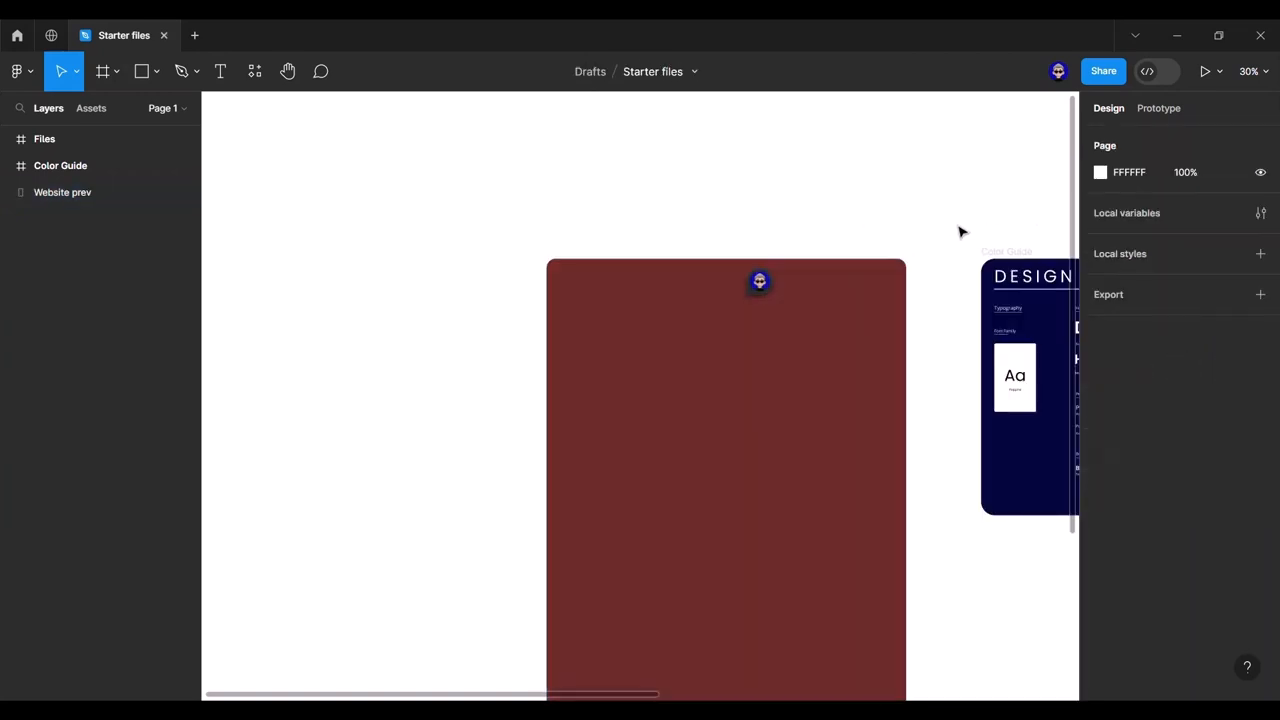
# Step: Undo the solid fill change on Website prev and select the Color Guide frame
pyautogui.hotkey('ctrl', 'z')
pyautogui.hotkey('ctrl', 'z')
pyautogui.hotkey('ctrl', 'z')
pyautogui.hotkey('ctrl', 'z')
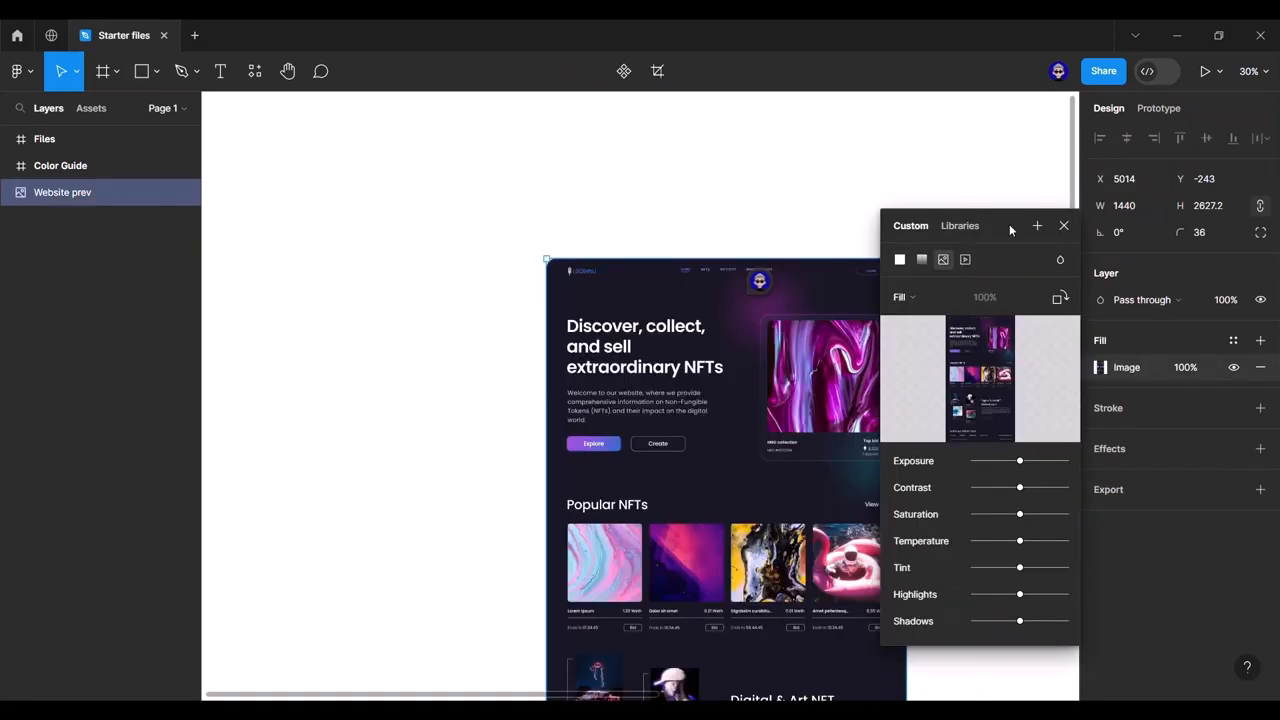
pyautogui.click(1063, 226)
pyautogui.click(1014, 252)
pyautogui.moveTo(957, 331); pyautogui.dragTo(911, 293)
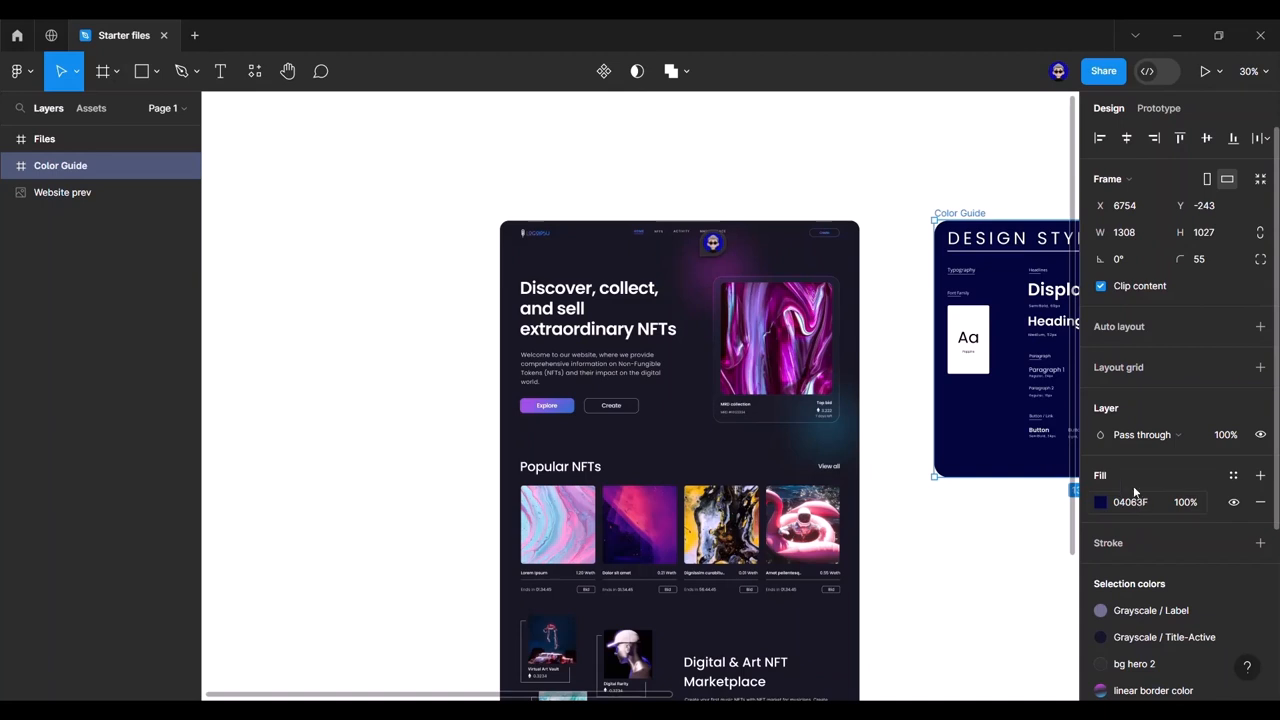
# Step: Add a stroke to the Website prev image and set its color to white (FFFFFF)
pyautogui.click(651, 245)
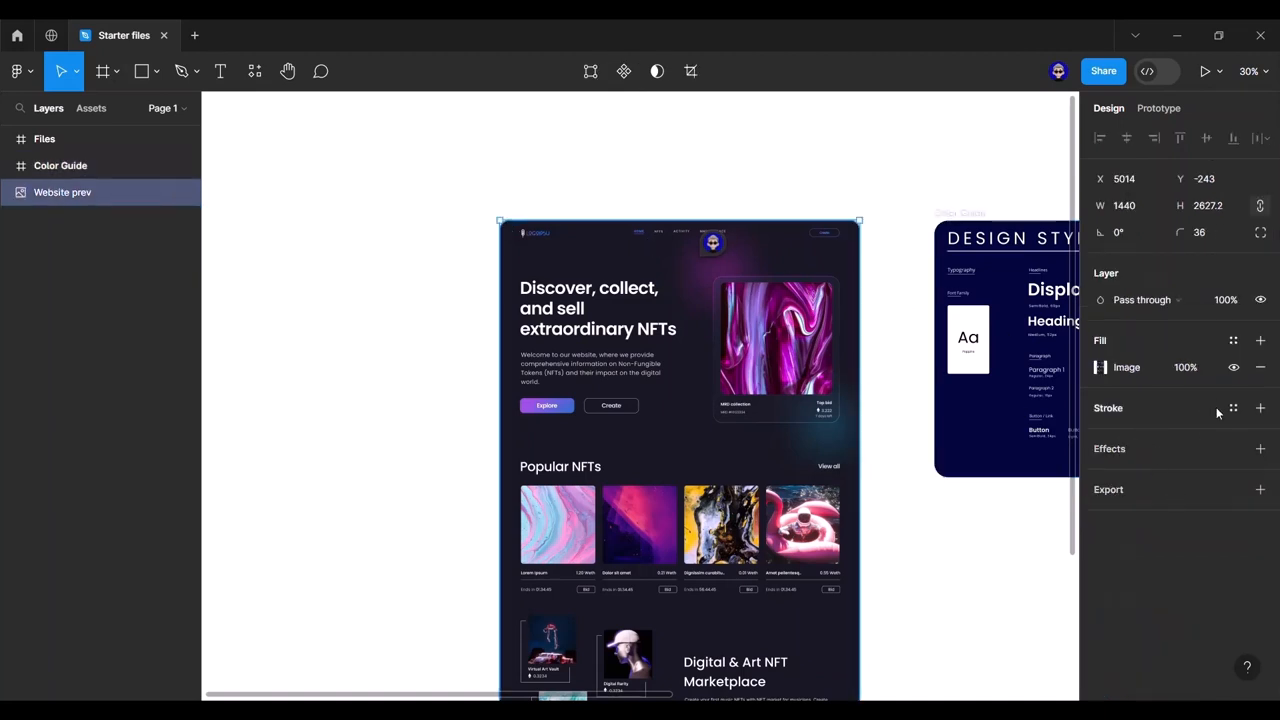
pyautogui.click(1261, 409)
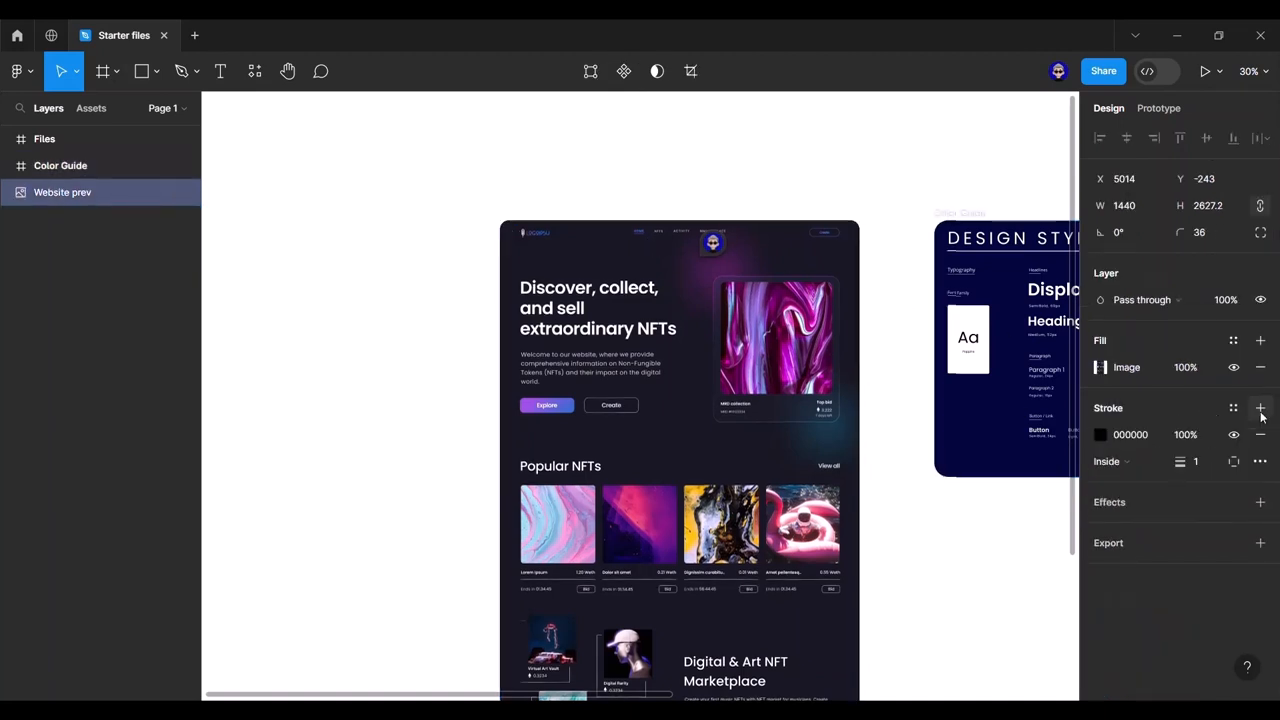
pyautogui.click(1100, 434)
pyautogui.click(1000, 356)
pyautogui.moveTo(975, 344); pyautogui.dragTo(880, 276)
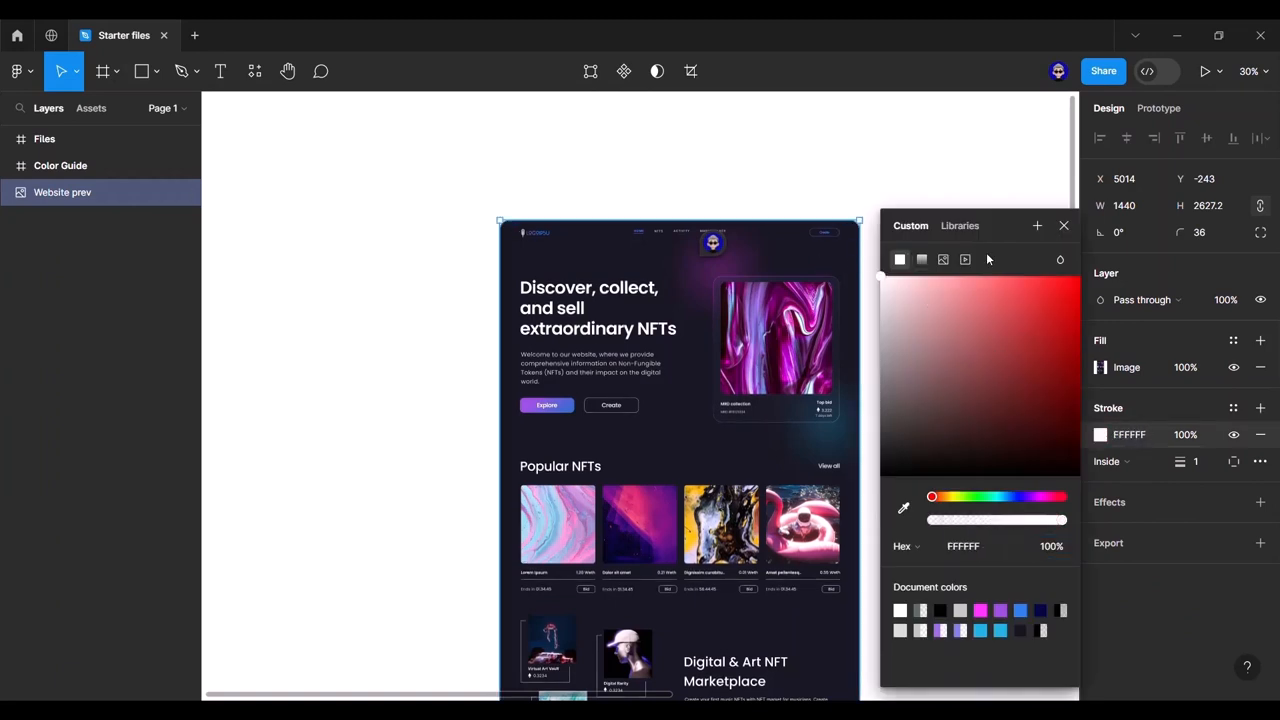
# Step: Change the Website prev stroke color to dark red (C91111) and reduce the stroke weight to 0
pyautogui.click(1063, 319)
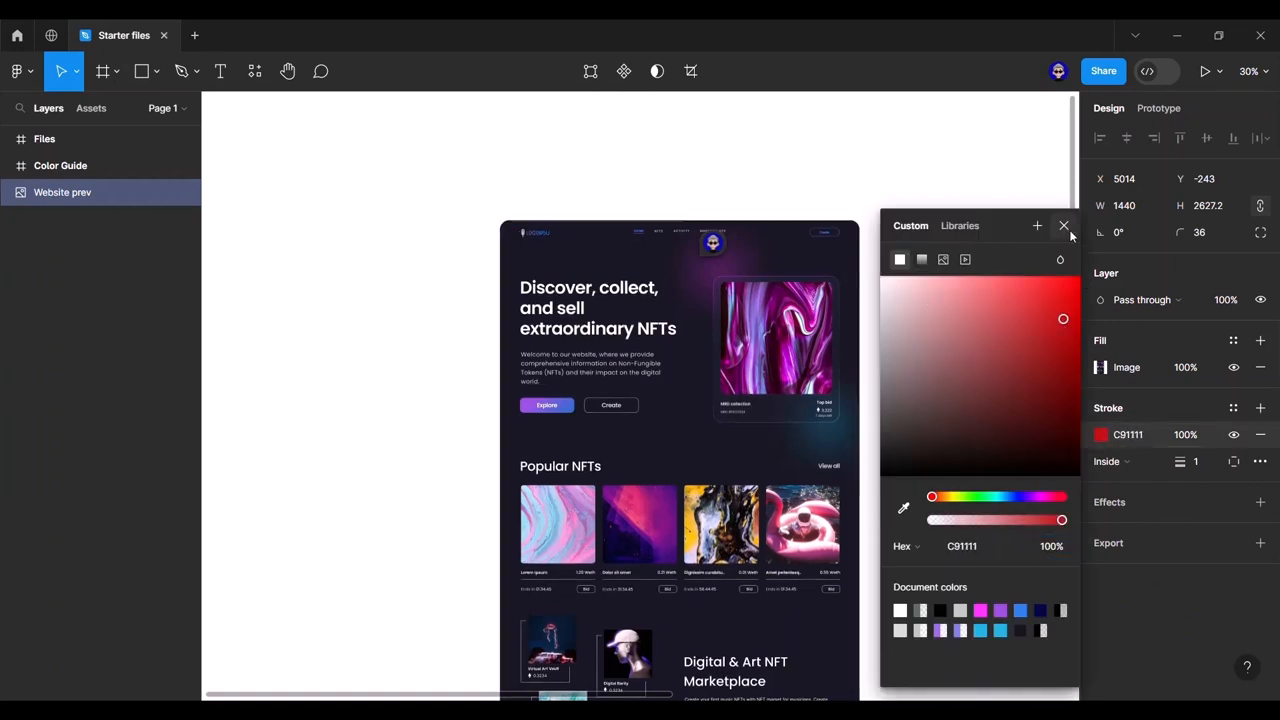
pyautogui.click(1064, 225)
pyautogui.moveTo(1180, 461)
pyautogui.mouseDown()
pyautogui.moveTo(1260, 463)
pyautogui.moveTo(134, 463)
pyautogui.moveTo(1250, 465)
pyautogui.moveTo(1190, 463)
pyautogui.moveTo(1276, 443)
pyautogui.mouseUp()
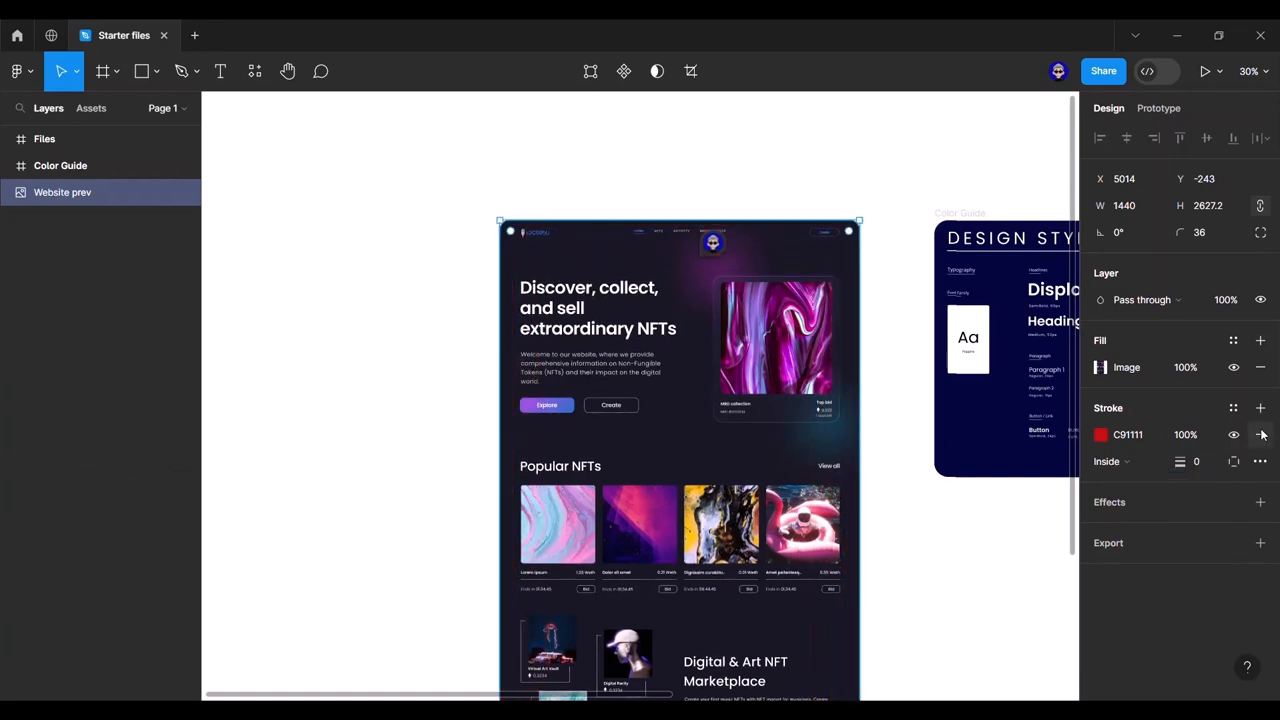
# Step: Add a second stroke to Website prev, adjust the stroke weight, and remove both strokes
pyautogui.click(1260, 408)
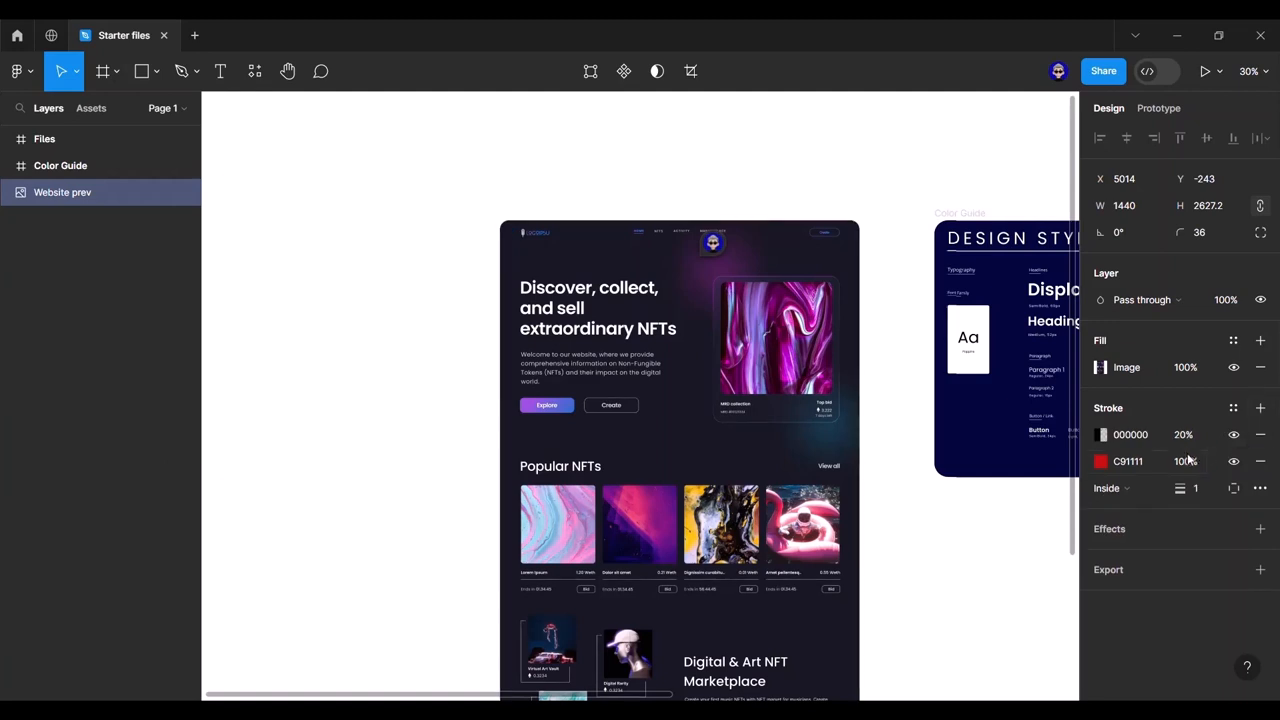
pyautogui.moveTo(1167, 488)
pyautogui.mouseDown()
pyautogui.moveTo(1229, 486)
pyautogui.moveTo(1247, 447)
pyautogui.mouseUp()
pyautogui.click(1260, 434)
pyautogui.click(1260, 434)
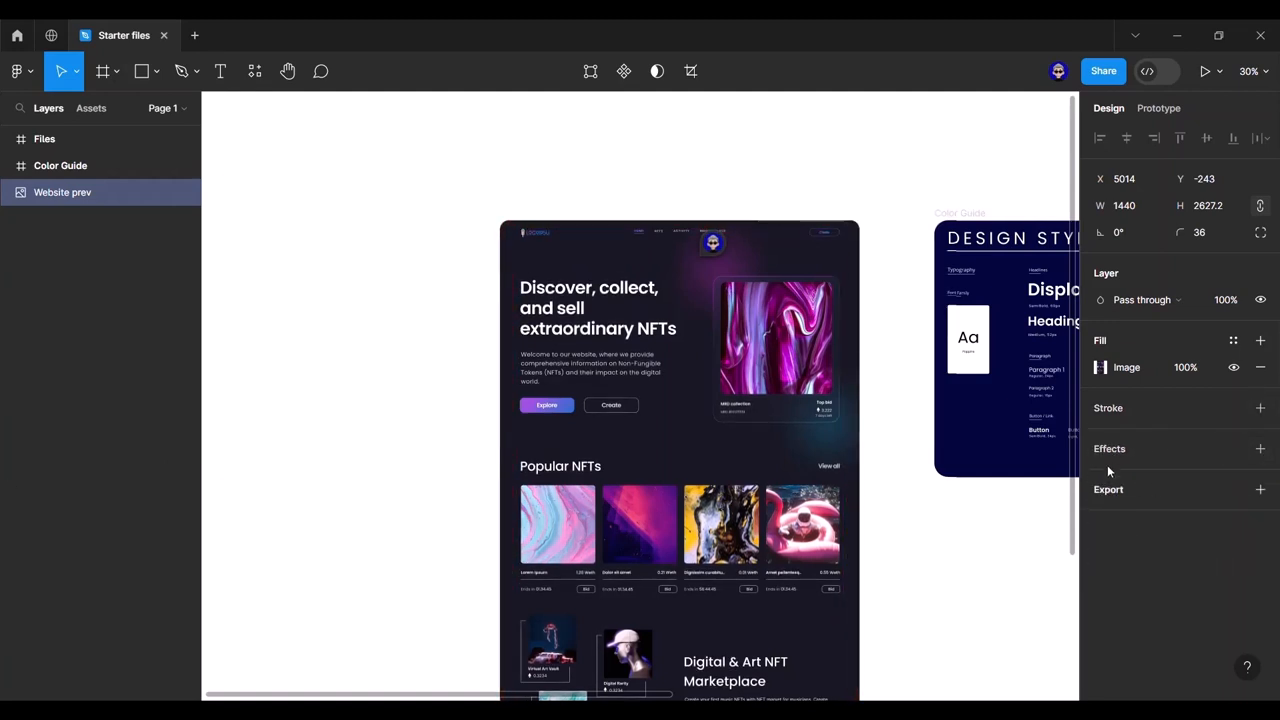
# Step: Add a Layer blur effect to Website prev and raise its blur amount to 17
pyautogui.click(1259, 449)
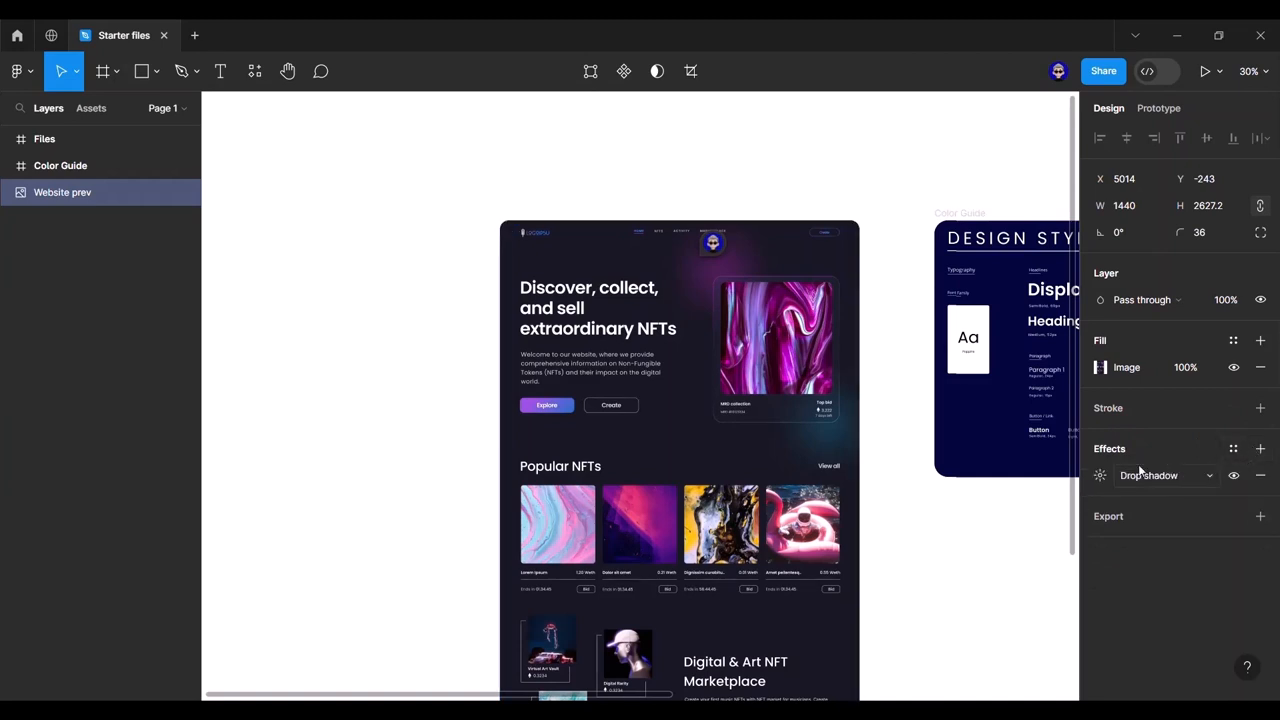
pyautogui.click(1125, 480)
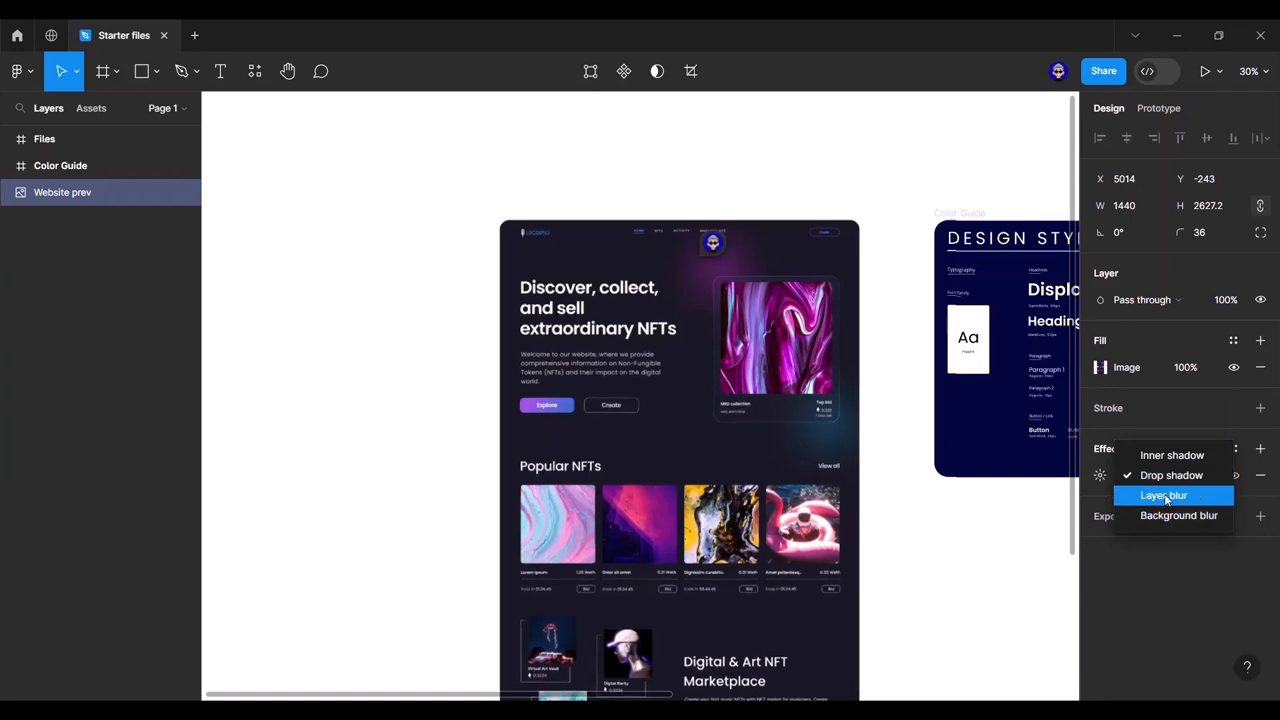
pyautogui.click(1165, 496)
pyautogui.click(1100, 476)
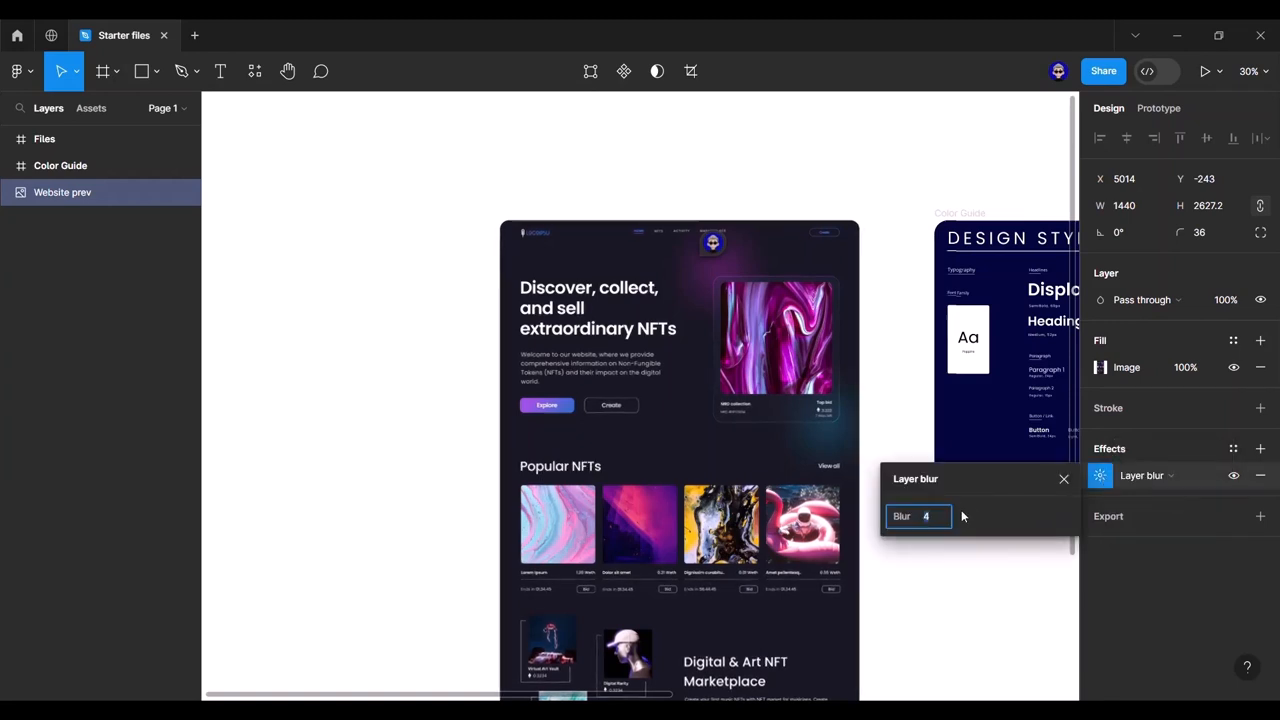
pyautogui.press('Up')
pyautogui.hotkey('shift', 'Up')
pyautogui.hotkey('shift', 'Up')
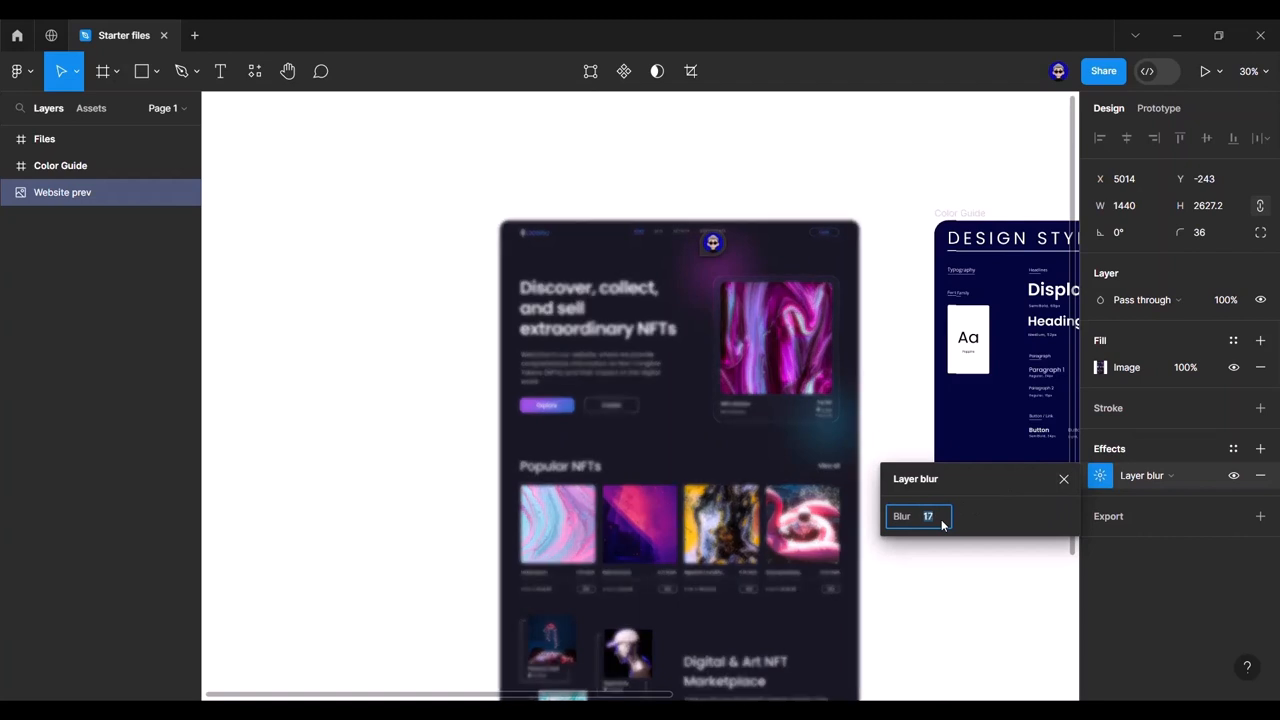
pyautogui.click(1064, 479)
pyautogui.click(1031, 562)
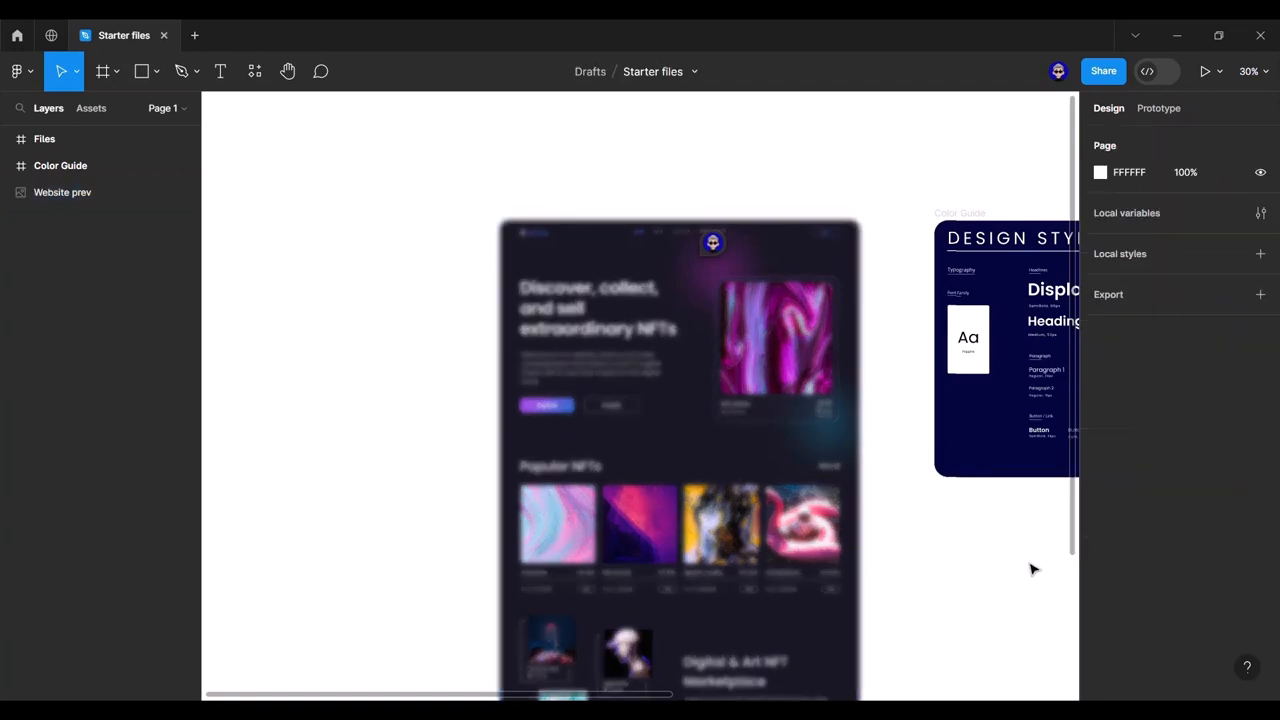
# Step: Select the Website prev image and remove its Layer blur effect
pyautogui.click(783, 442)
pyautogui.click(1018, 530)
pyautogui.click(828, 385)
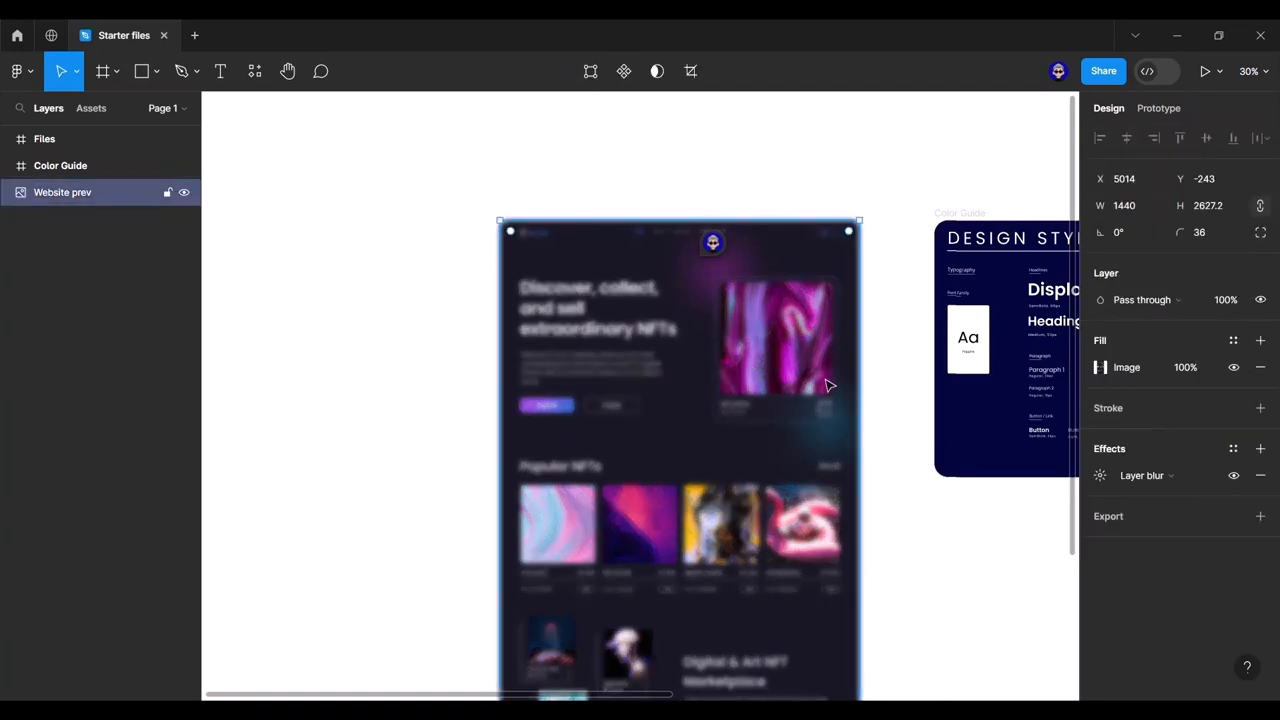
pyautogui.click(1260, 474)
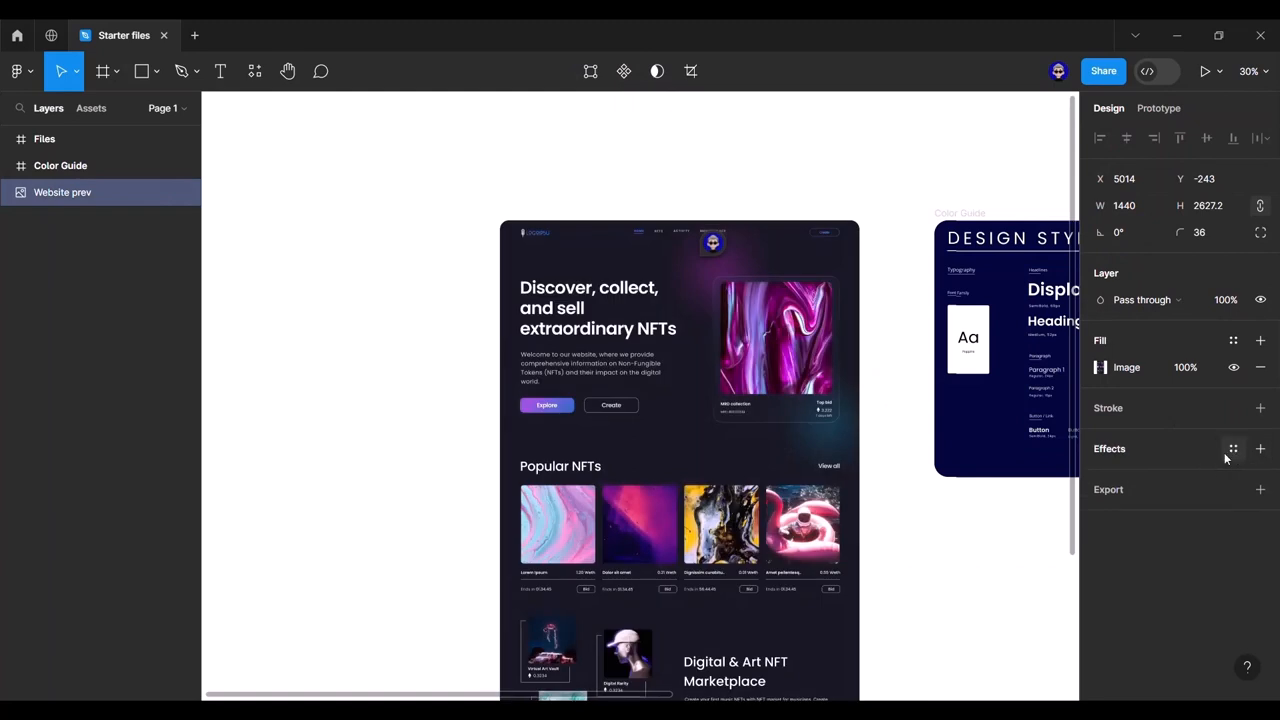
# Step: Add a 1x PNG export setting to Website prev and check its export preview
pyautogui.click(1260, 490)
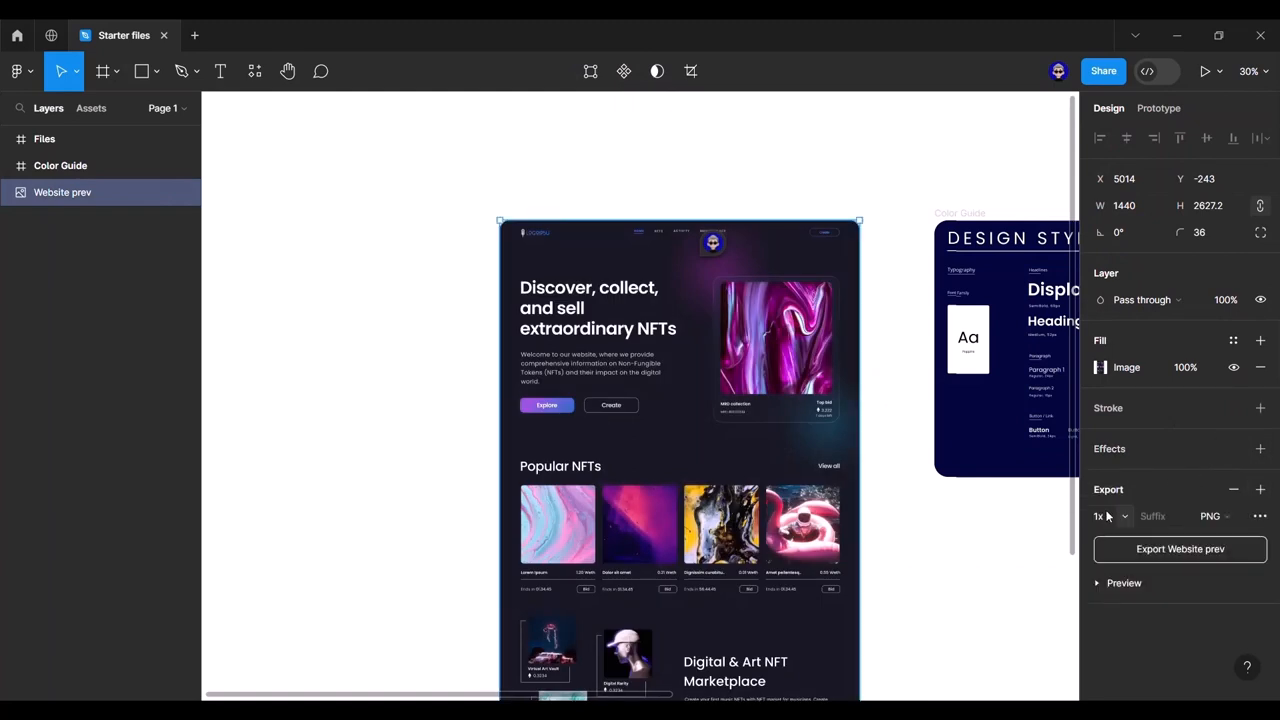
pyautogui.click(1238, 514)
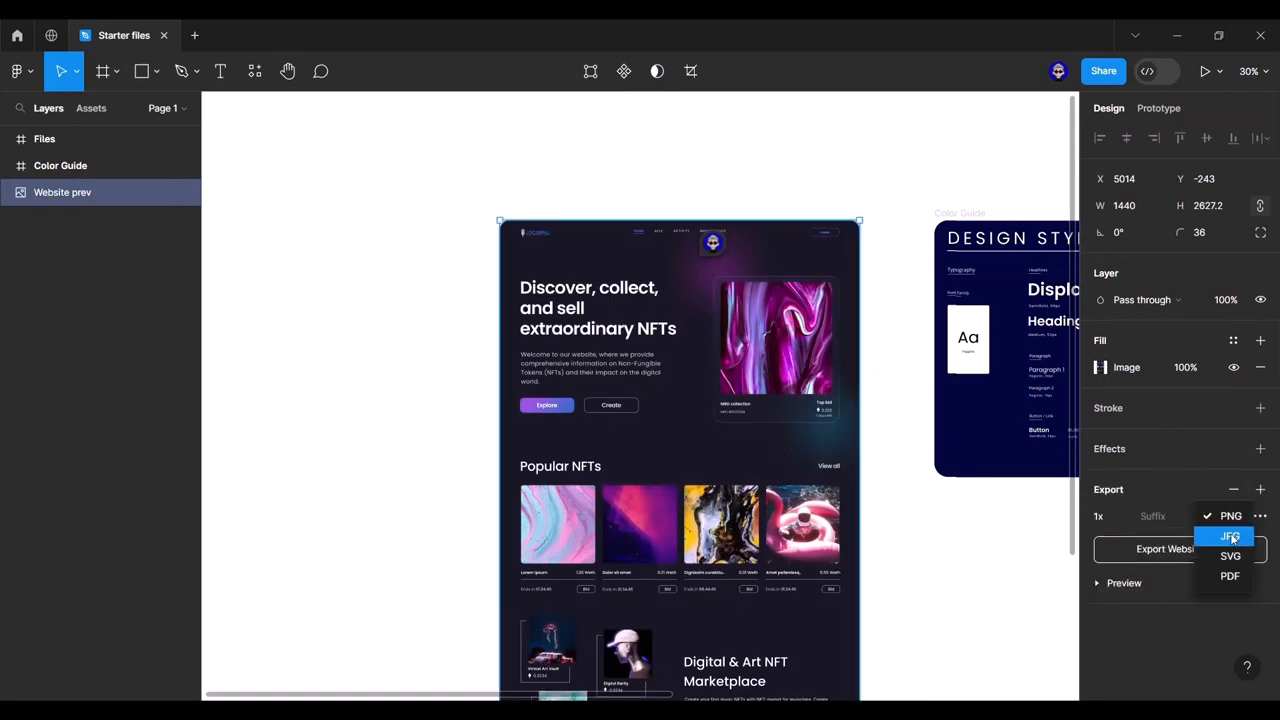
pyautogui.click(1178, 630)
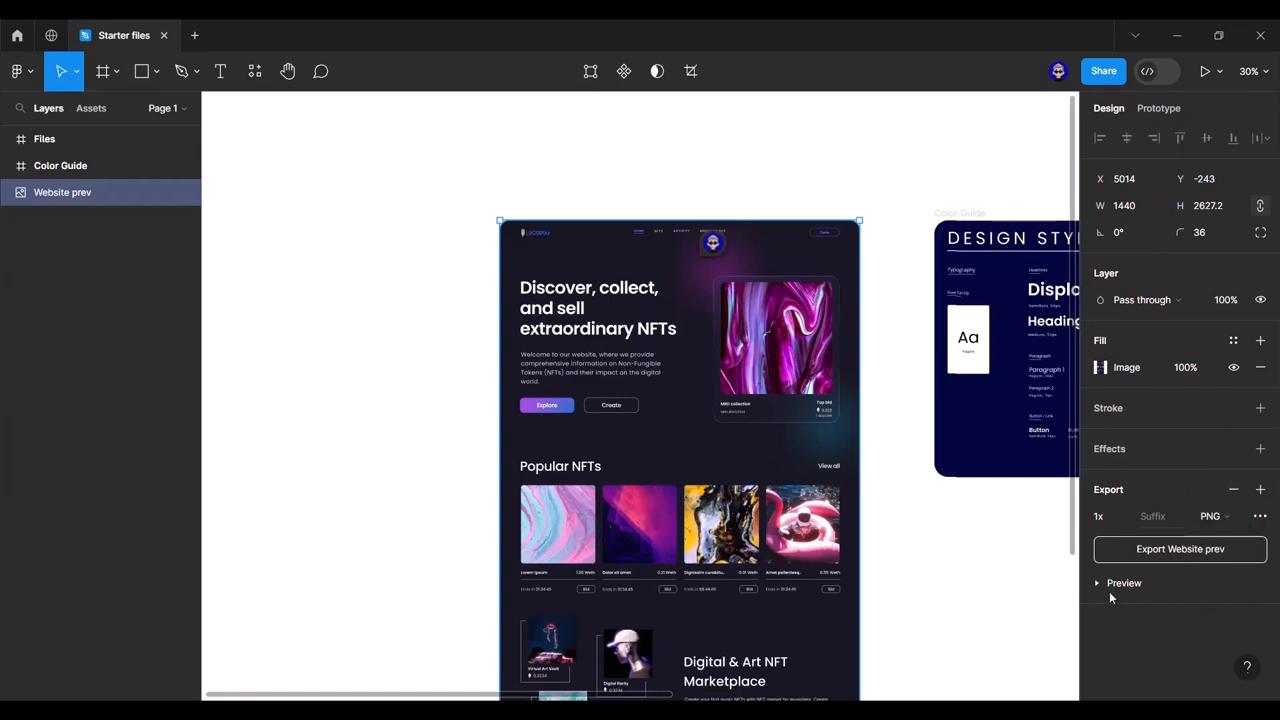
pyautogui.click(1109, 583)
pyautogui.scroll(-3, 1205, 590)
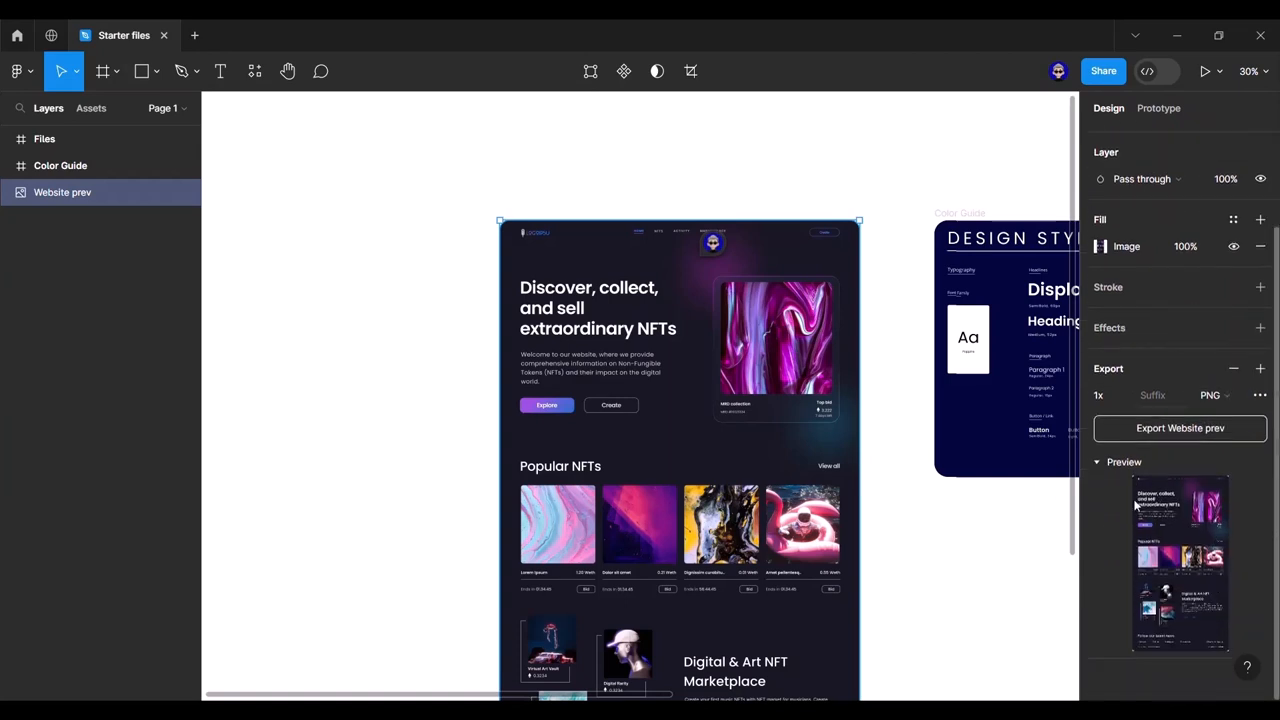
pyautogui.click(1107, 462)
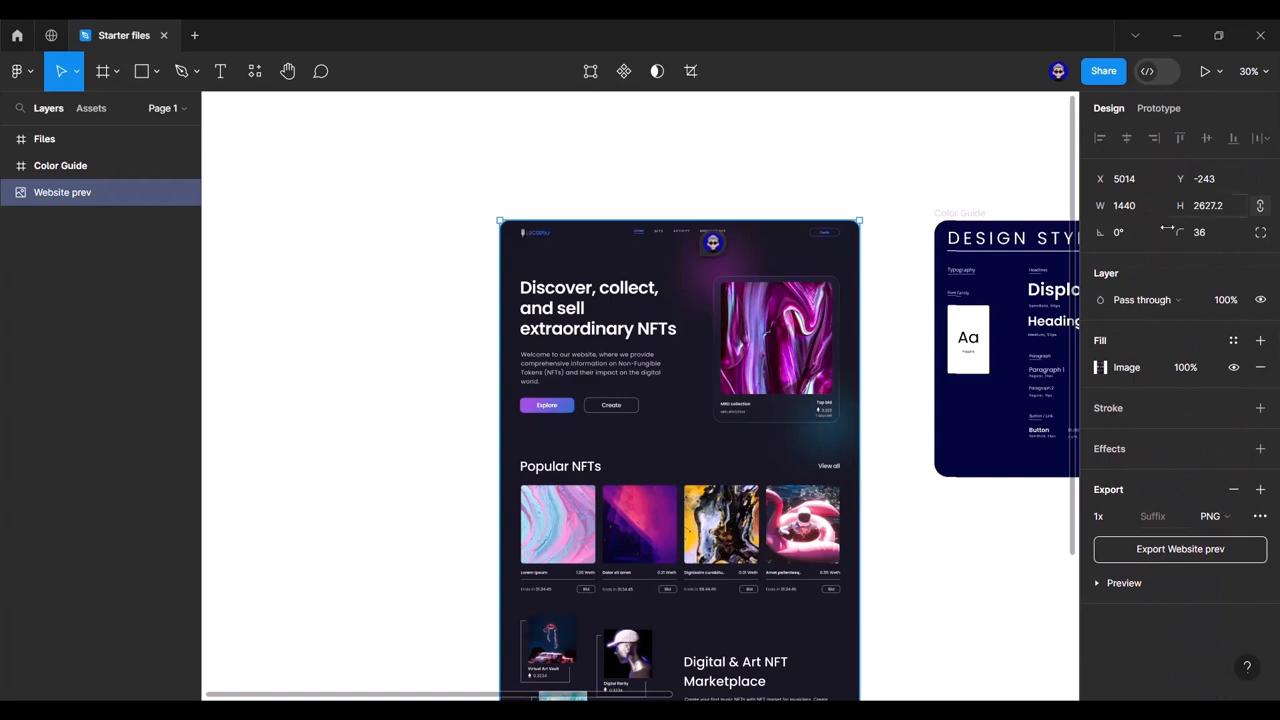
pyautogui.click(918, 414)
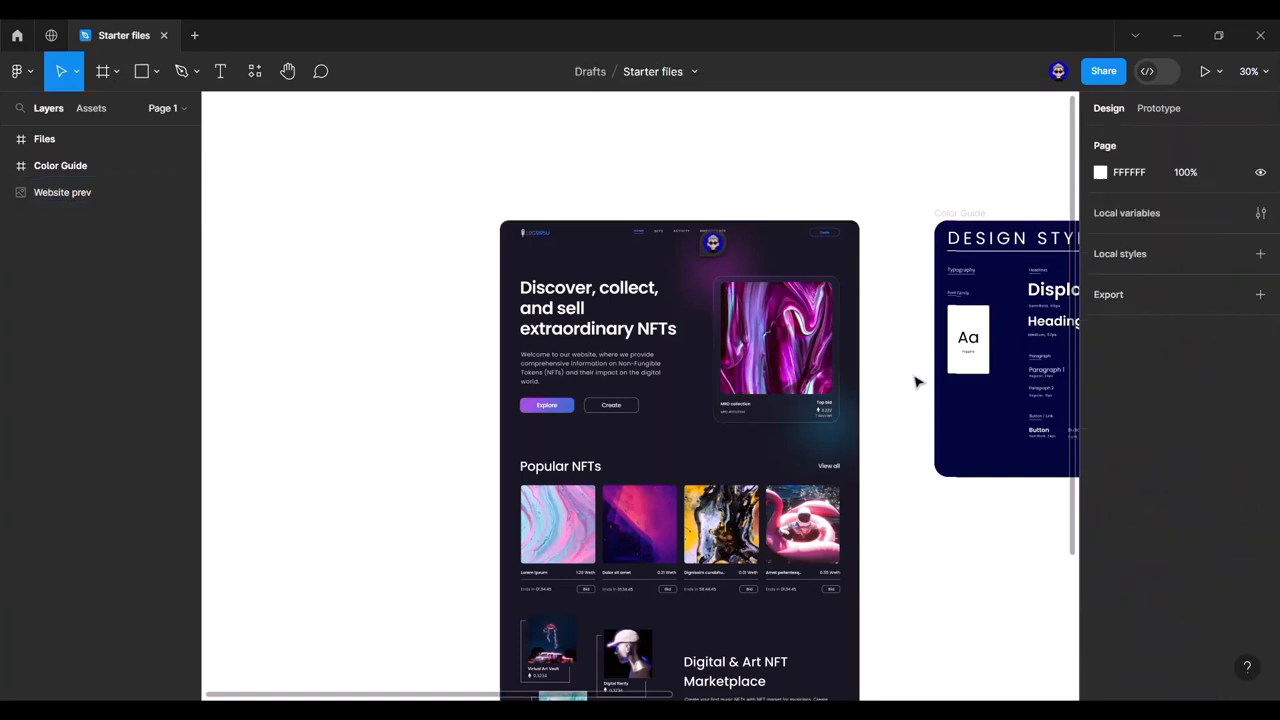
# Step: Examine the typography and color swatches in the Color Guide frame and the images in the Files frame
pyautogui.moveTo(917, 380); pyautogui.dragTo(514, 329)
pyautogui.scroll(-2, 584, 406)
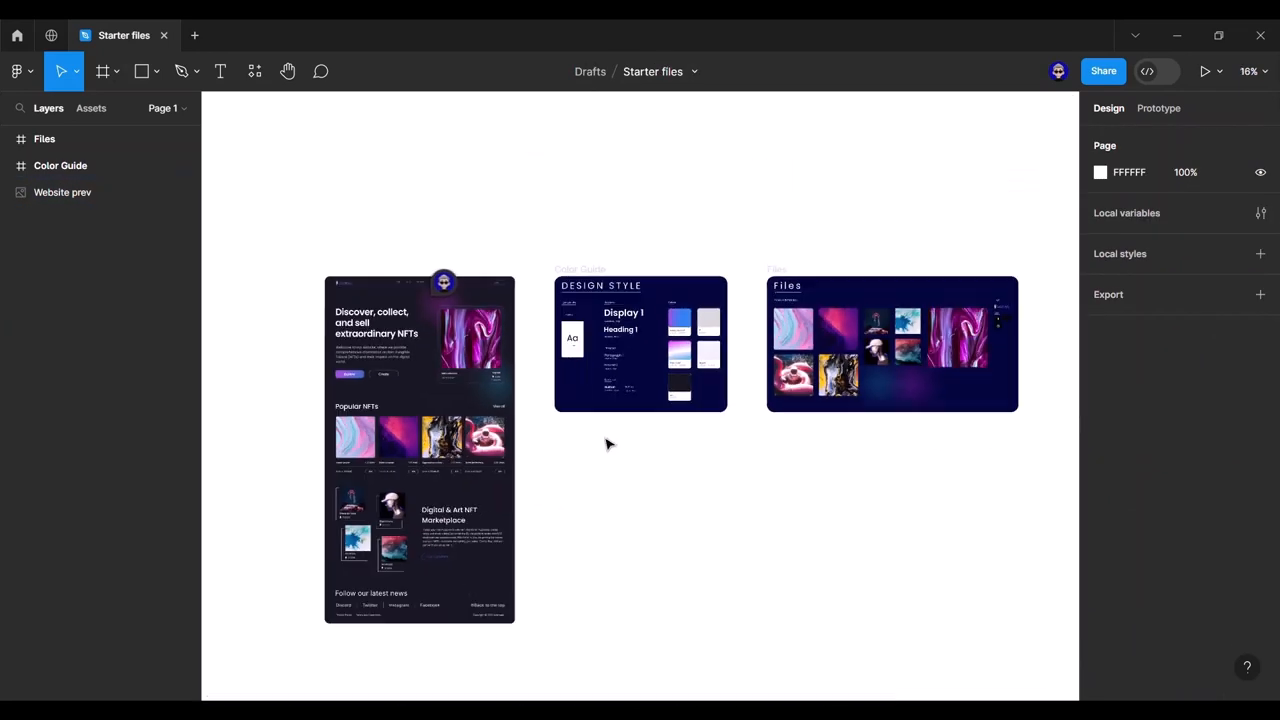
pyautogui.moveTo(607, 470); pyautogui.dragTo(610, 519)
pyautogui.scroll(5, 631, 354)
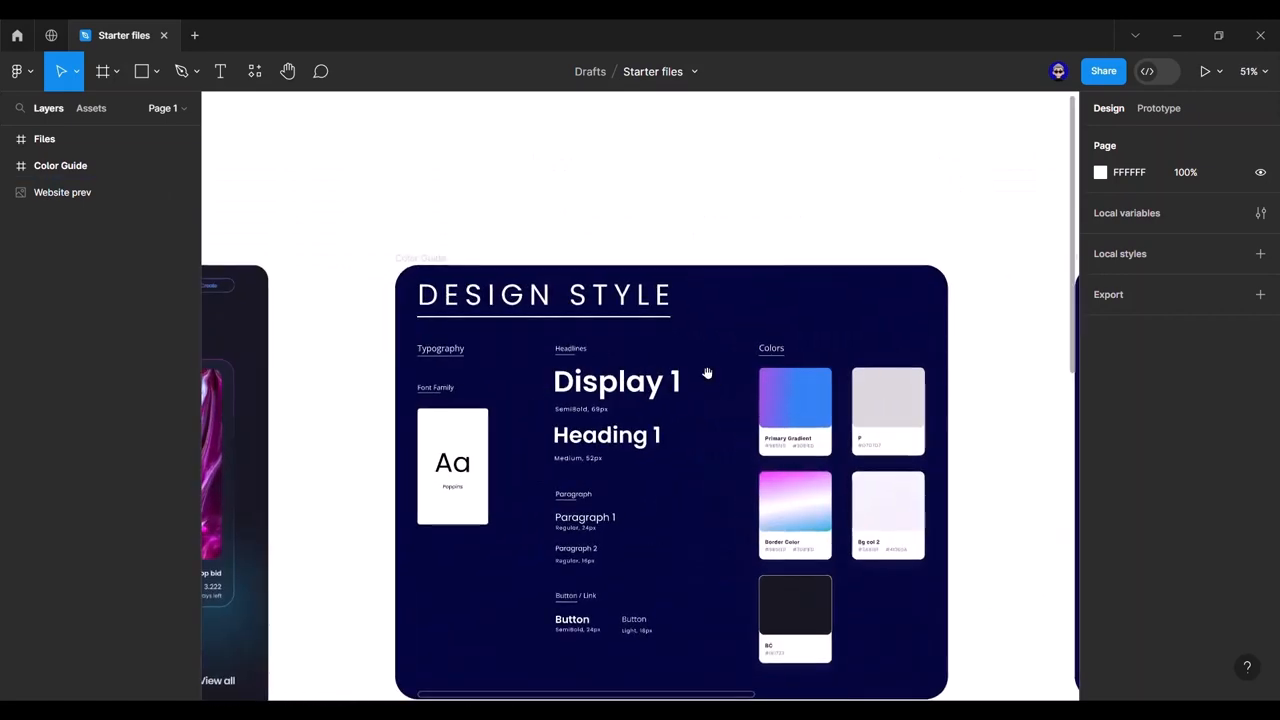
pyautogui.moveTo(722, 330); pyautogui.dragTo(726, 310)
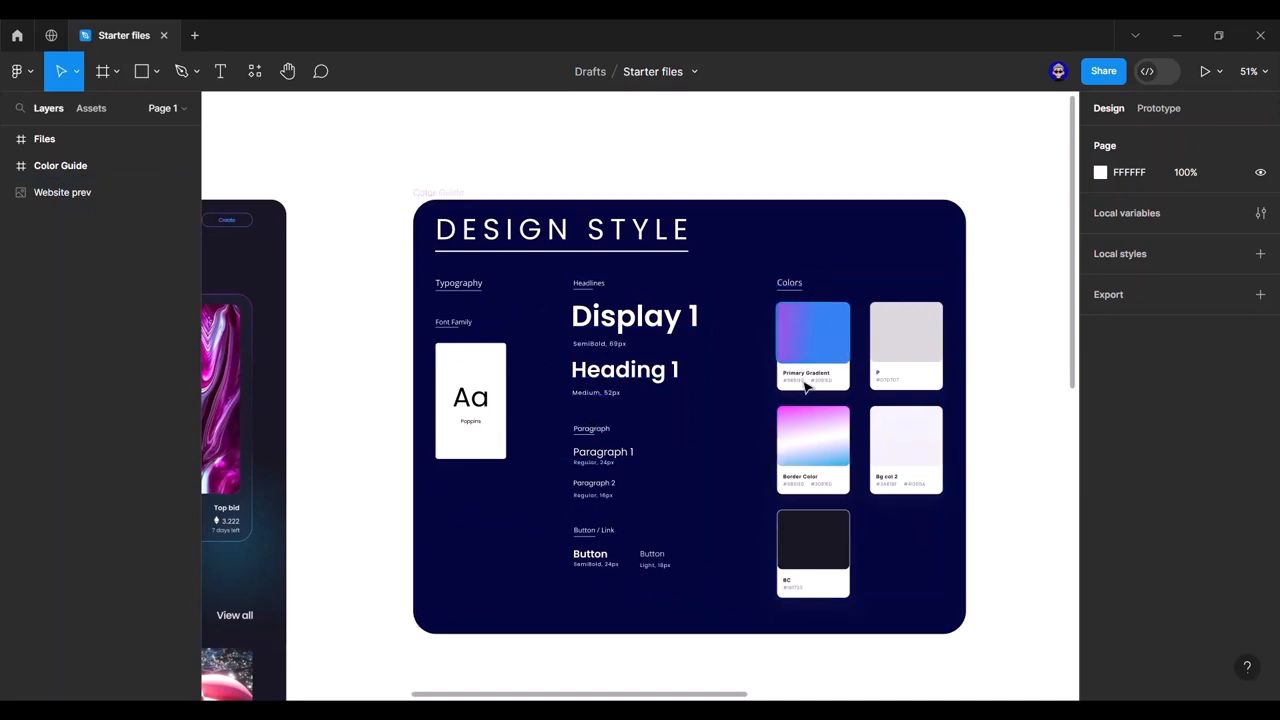
pyautogui.hscroll(10, 974, 379)
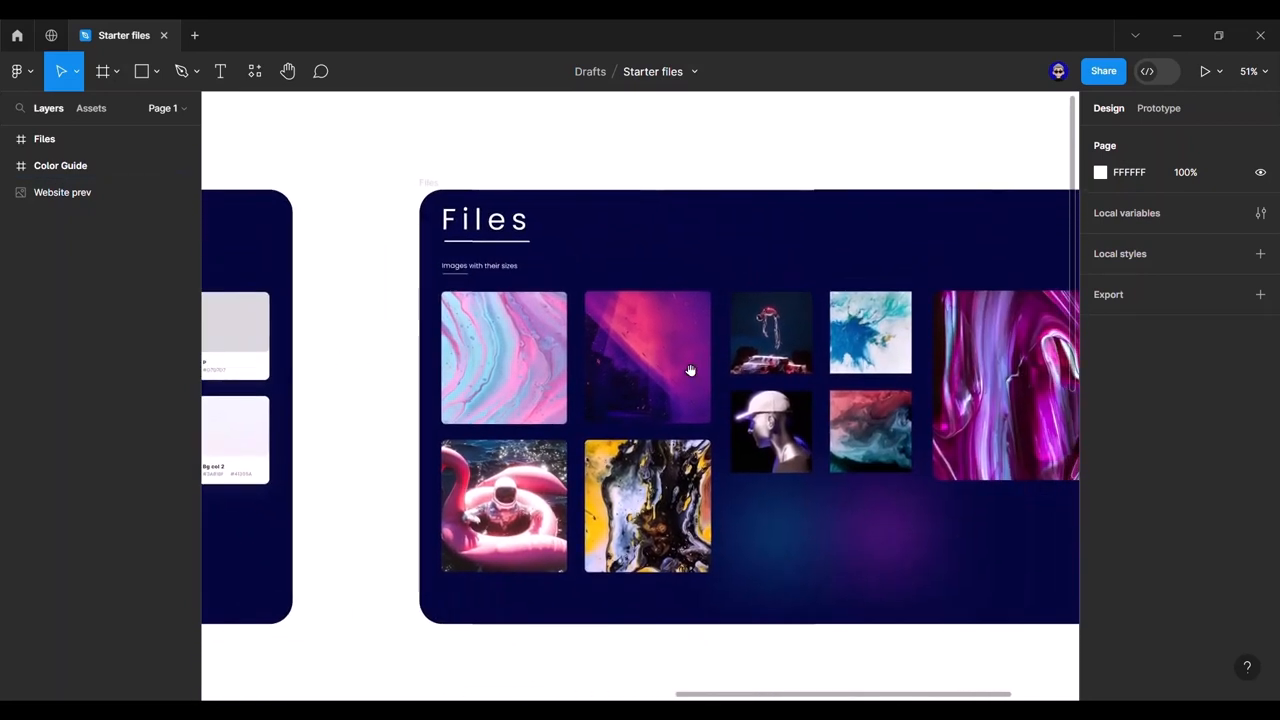
# Step: Look through the Website prev mockup from its hero section down to the footer
pyautogui.moveTo(777, 697); pyautogui.dragTo(214, 654)
pyautogui.scroll(2, 409, 497)
pyautogui.scroll(-1, 687, 460)
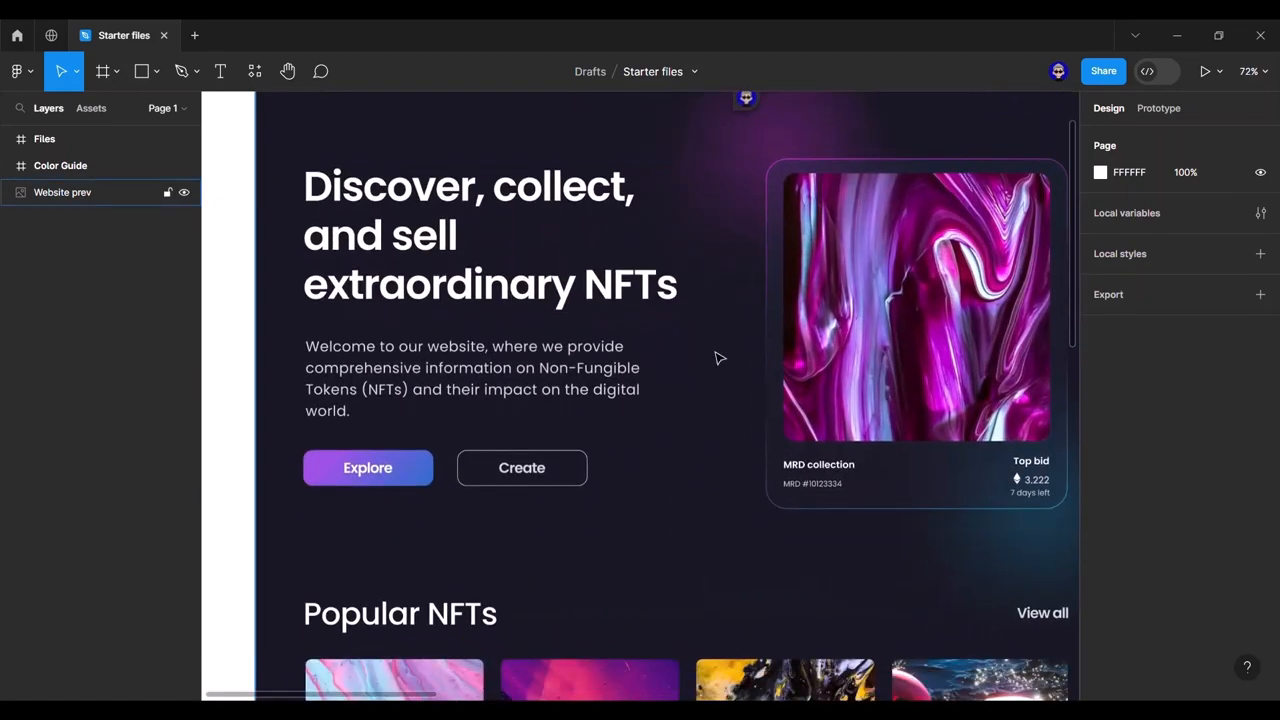
pyautogui.moveTo(719, 330); pyautogui.dragTo(682, 396)
pyautogui.scroll(-5, 1065, 420)
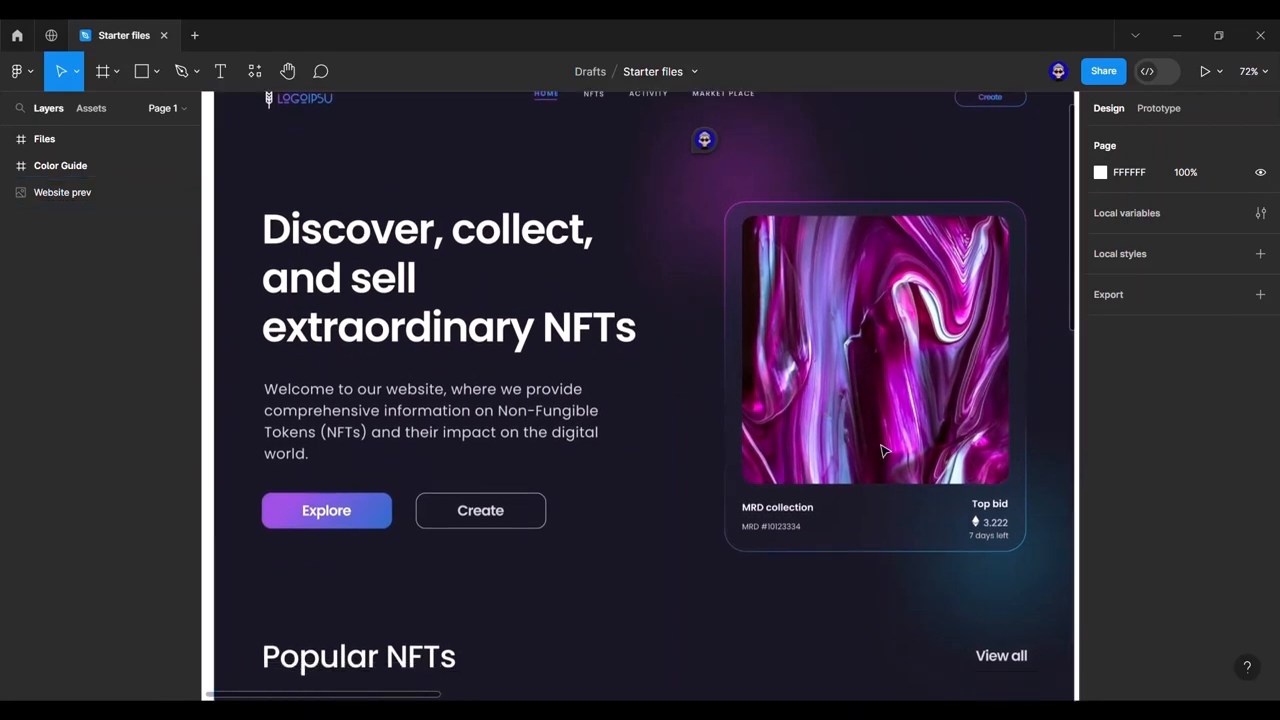
pyautogui.scroll(-5, 1065, 420)
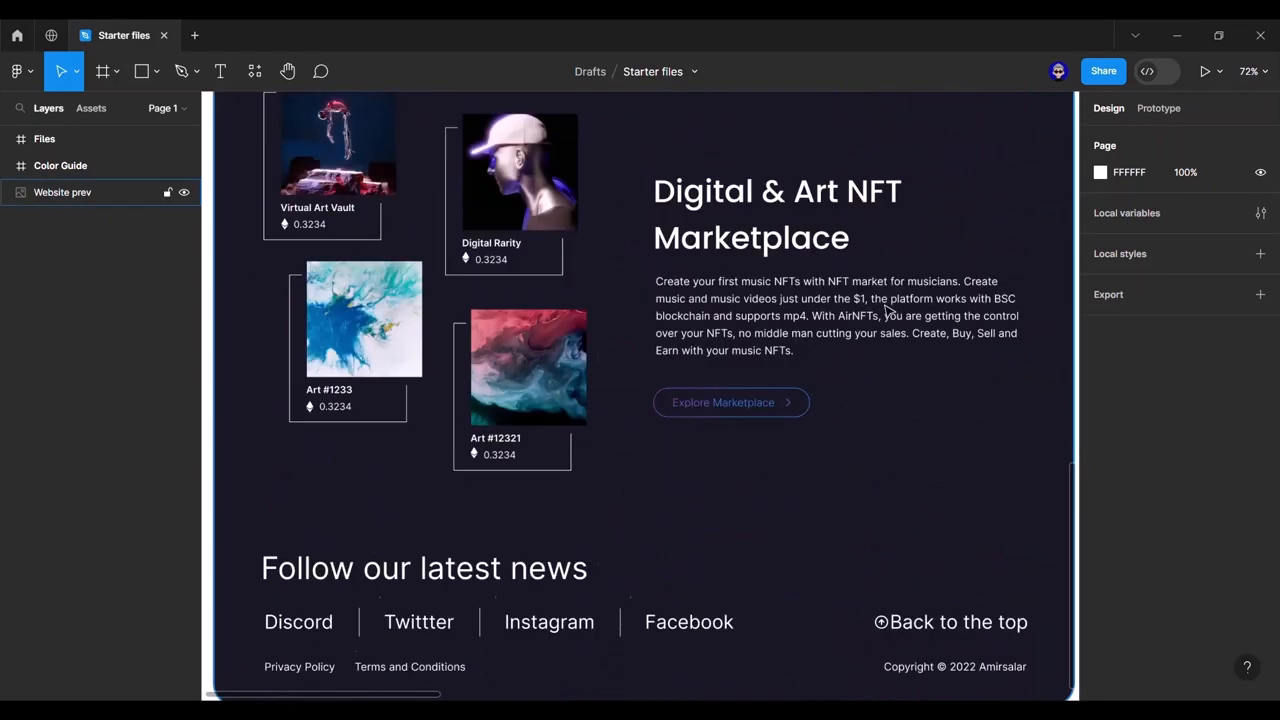
pyautogui.scroll(-1, 885, 310)
# Step: Practice panning and zooming the canvas to view Website prev beside the Color Guide and Files frames
pyautogui.scroll(-10, 971, 351)
pyautogui.hscroll(5, 968, 209)
pyautogui.hscroll(1, 702, 404)
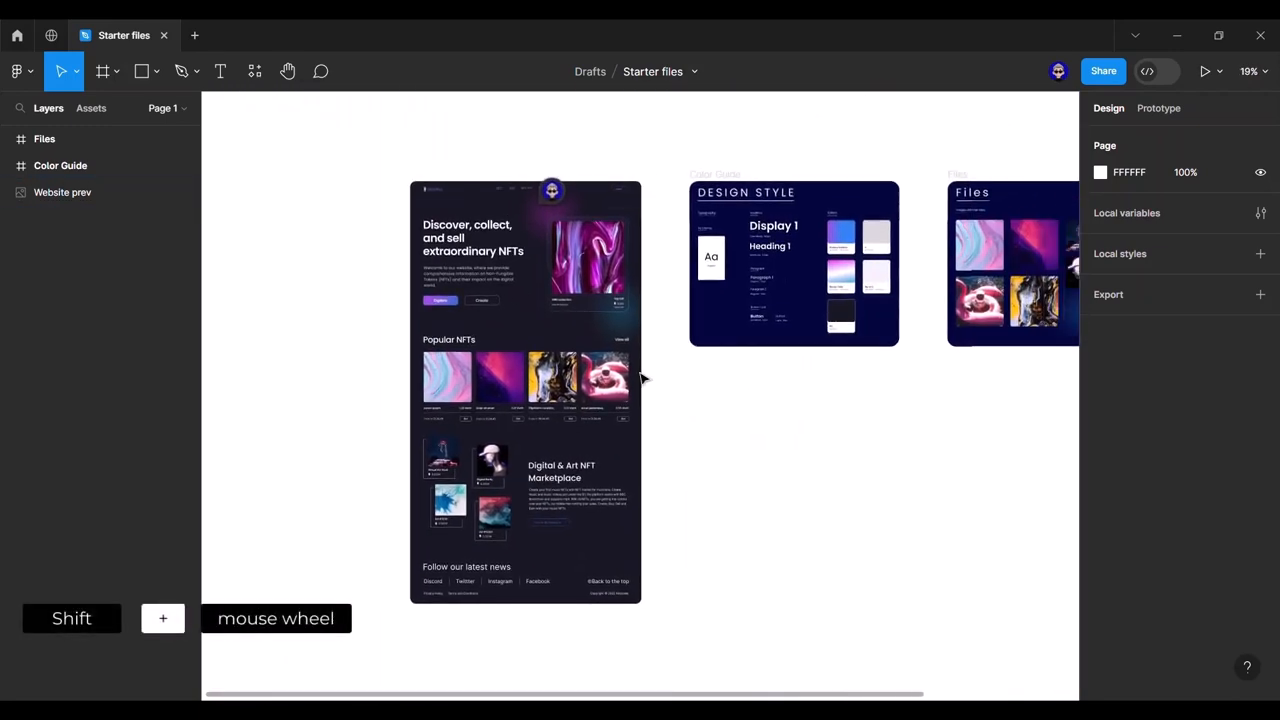
pyautogui.scroll(6, 643, 377)
pyautogui.scroll(-3, 549, 249)
pyautogui.scroll(-2, 549, 249)
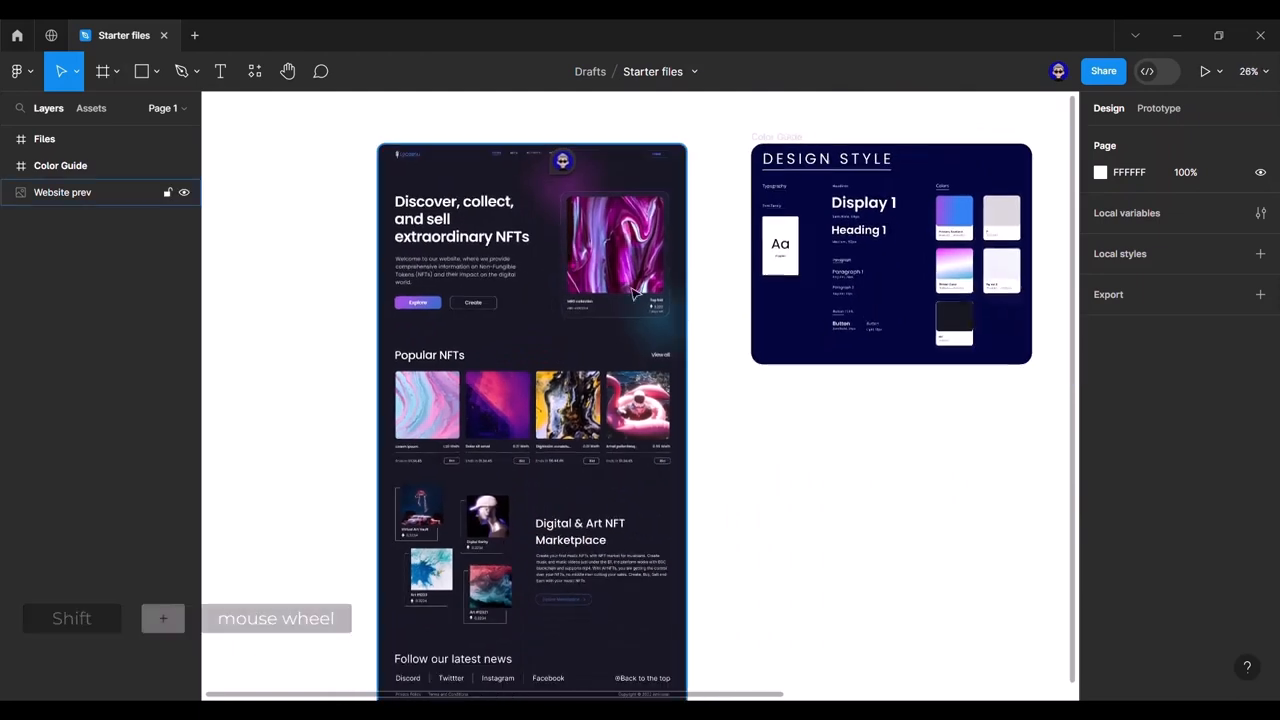
pyautogui.hscroll(4, 549, 249)
pyautogui.moveTo(354, 357); pyautogui.dragTo(712, 370)
pyautogui.scroll(-1, 712, 370)
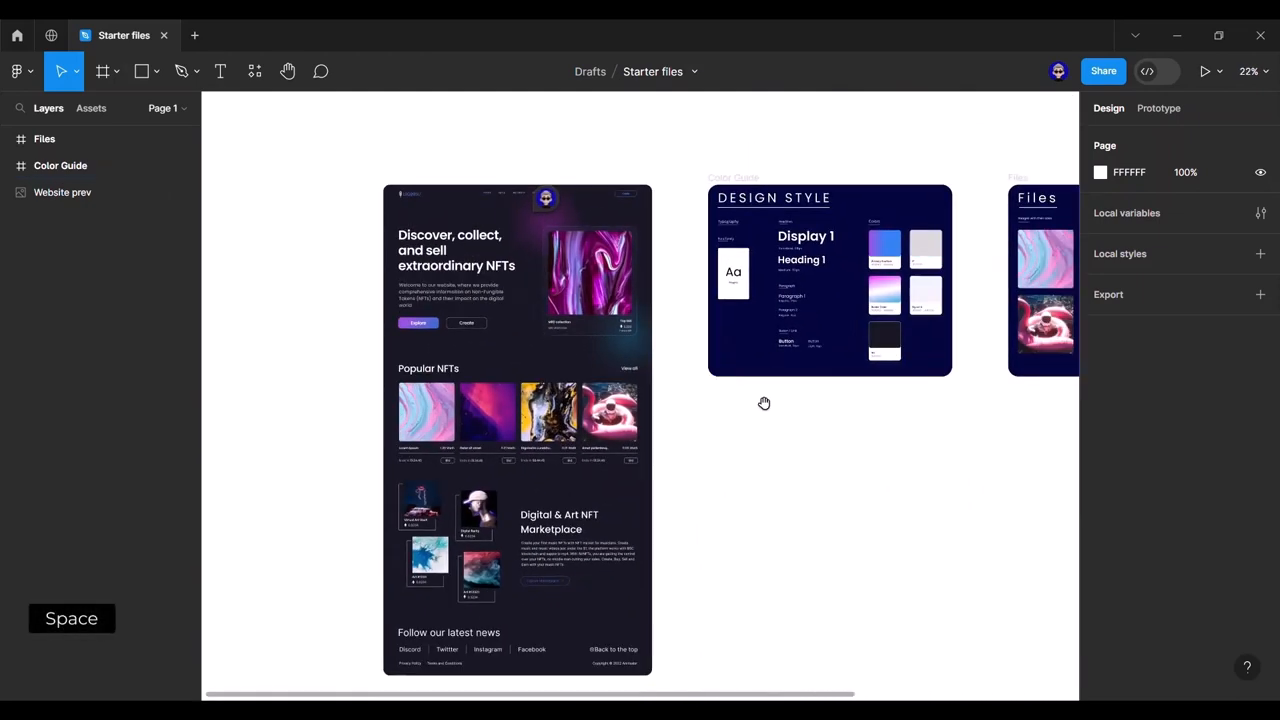
pyautogui.moveTo(763, 403); pyautogui.dragTo(703, 391)
pyautogui.click(366, 145)
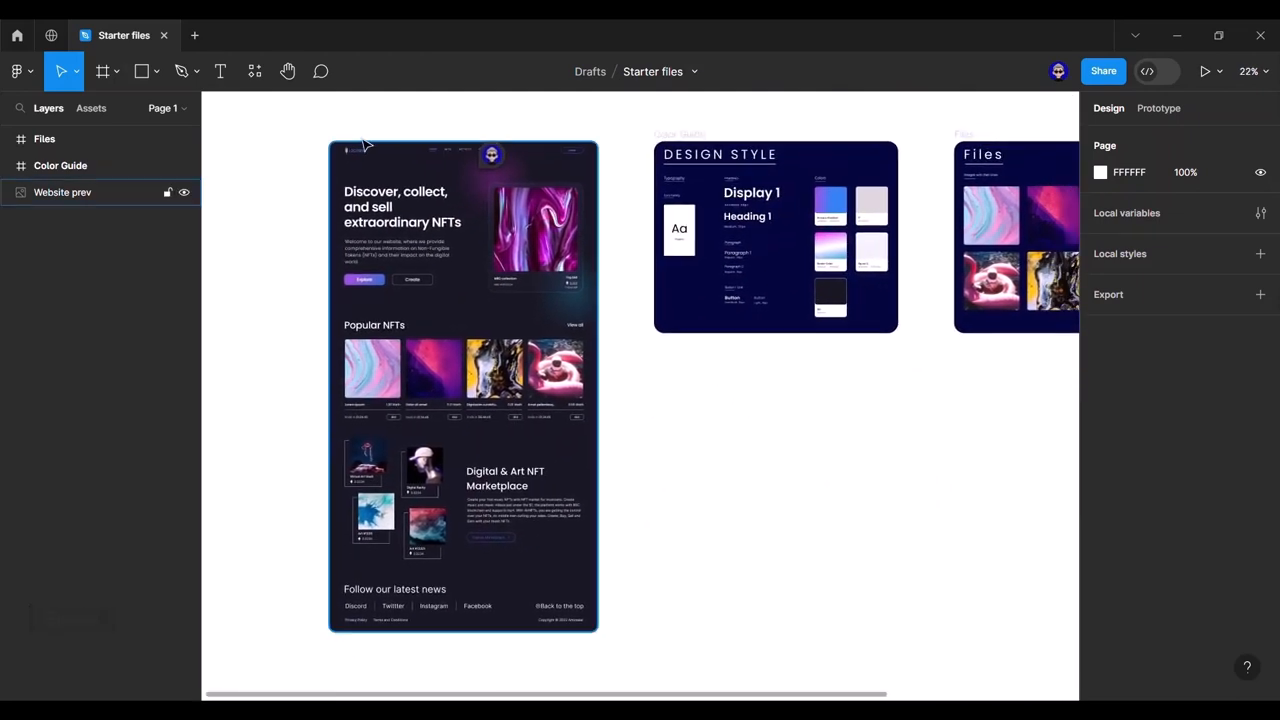
# Step: Create a new design file and name it "NFT website"
pyautogui.click(196, 36)
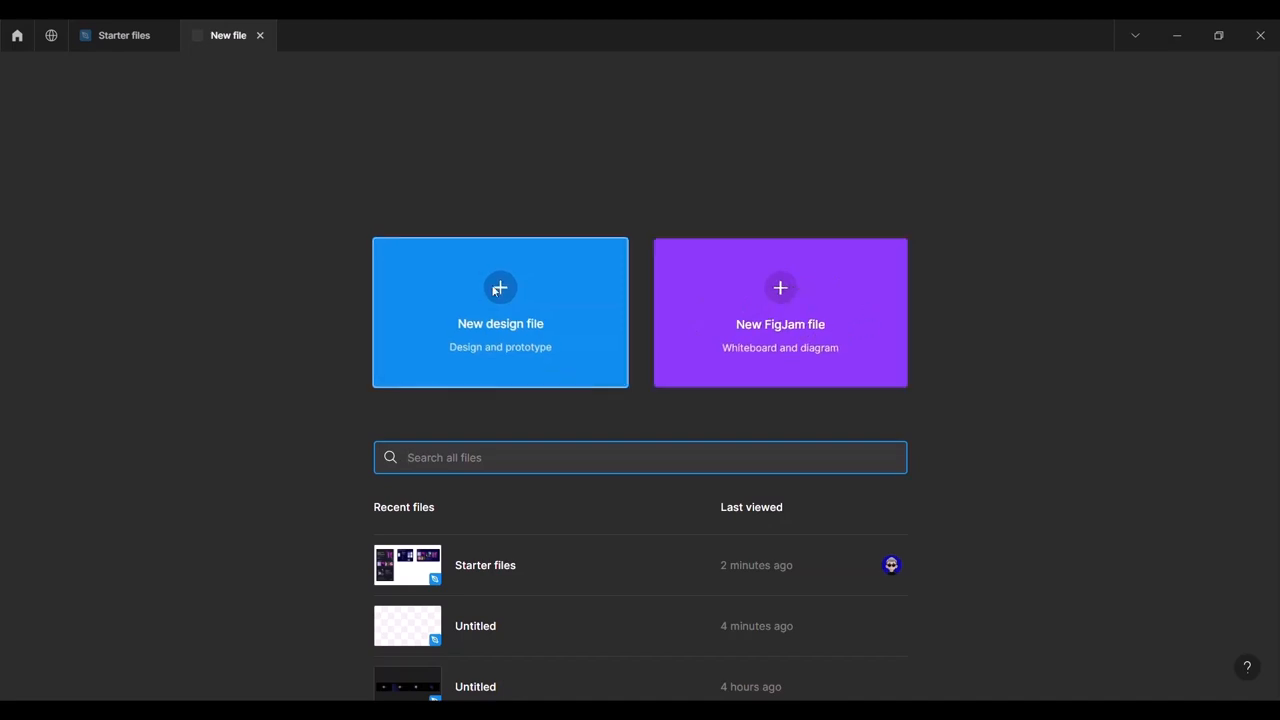
pyautogui.click(503, 322)
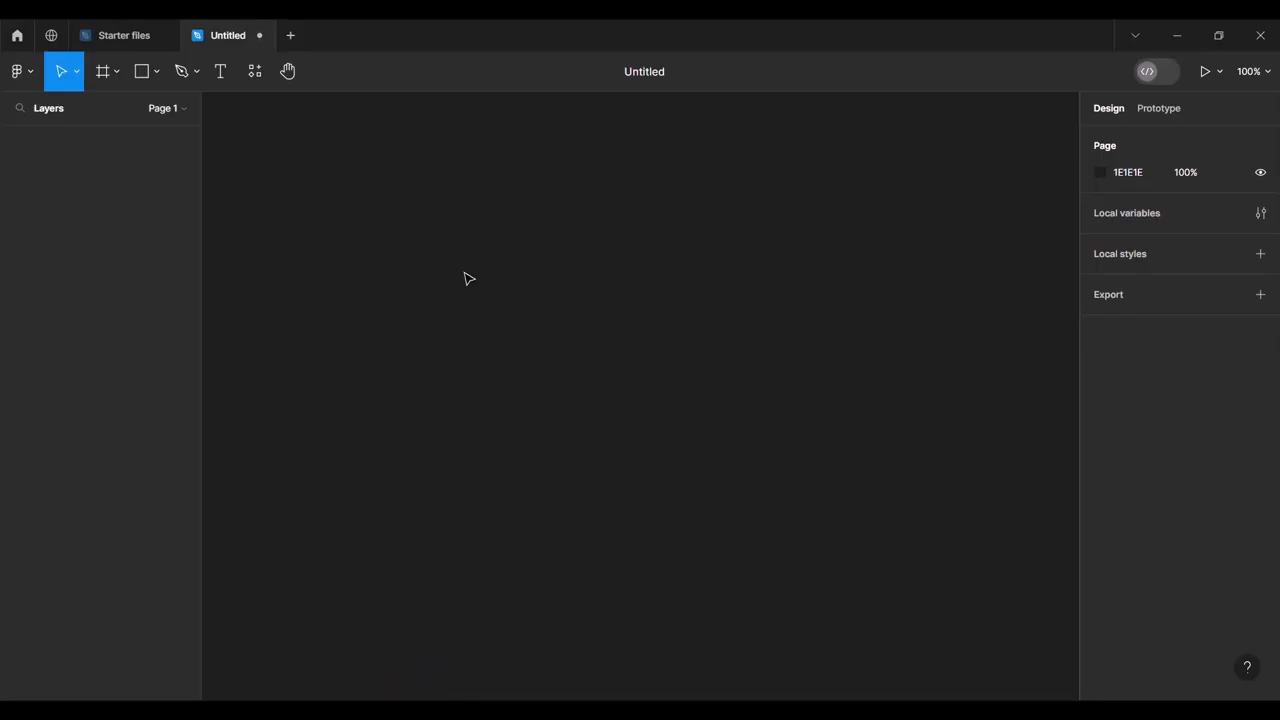
pyautogui.click(648, 74)
pyautogui.write('NF')
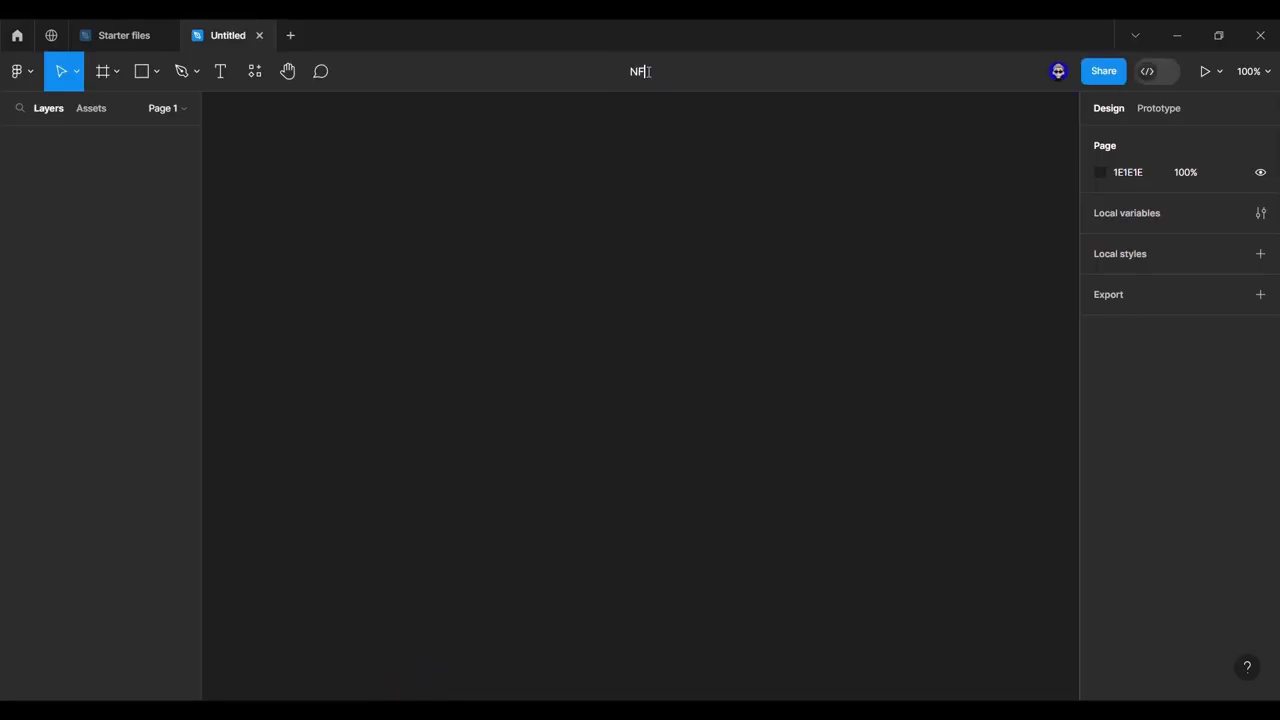
pyautogui.write('T website')
pyautogui.press('Return')
# Step: Examine the frame size presets offered for phones, tablets and social media
pyautogui.press('f')
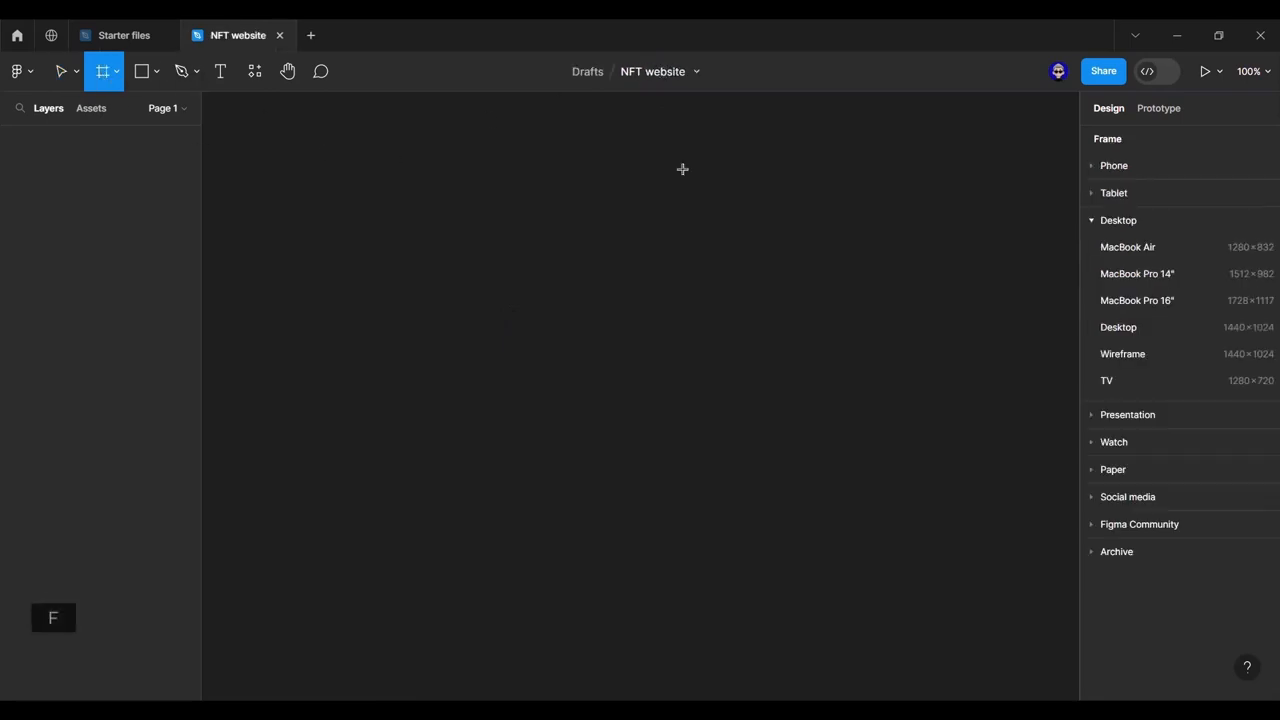
pyautogui.click(1132, 166)
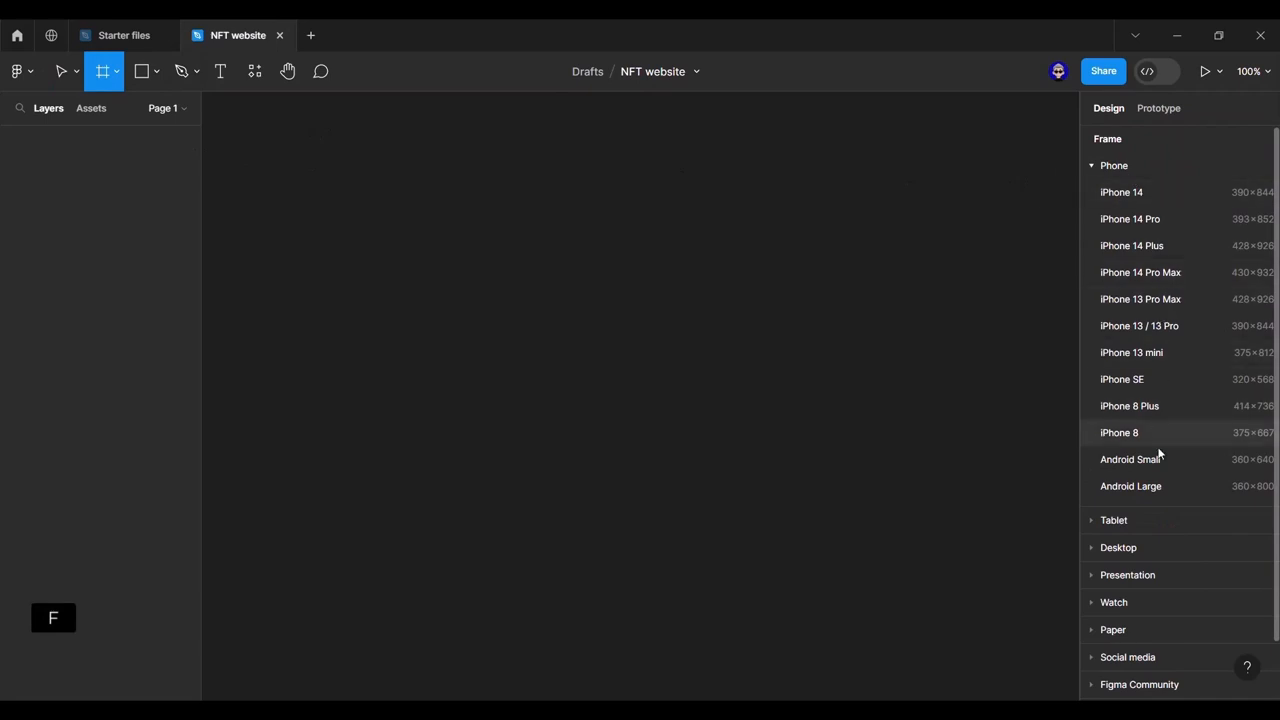
pyautogui.click(1150, 166)
pyautogui.click(1147, 193)
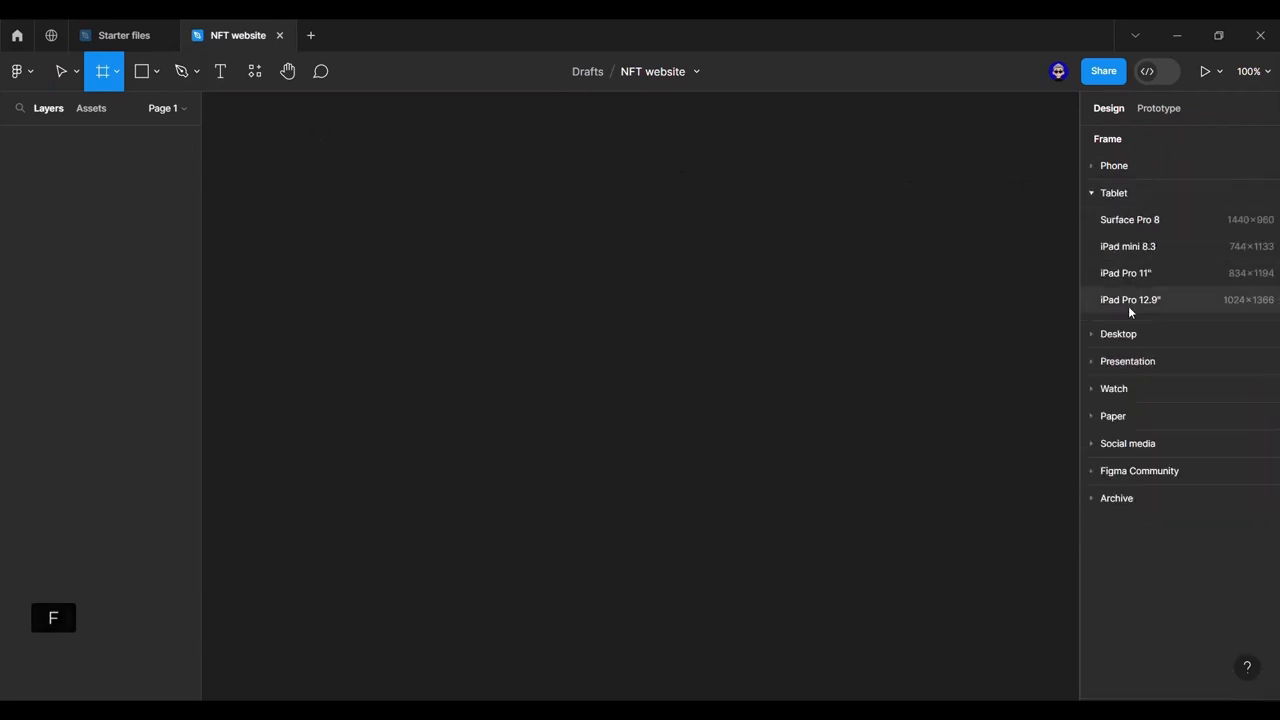
pyautogui.click(1130, 192)
pyautogui.click(1130, 221)
pyautogui.click(1124, 222)
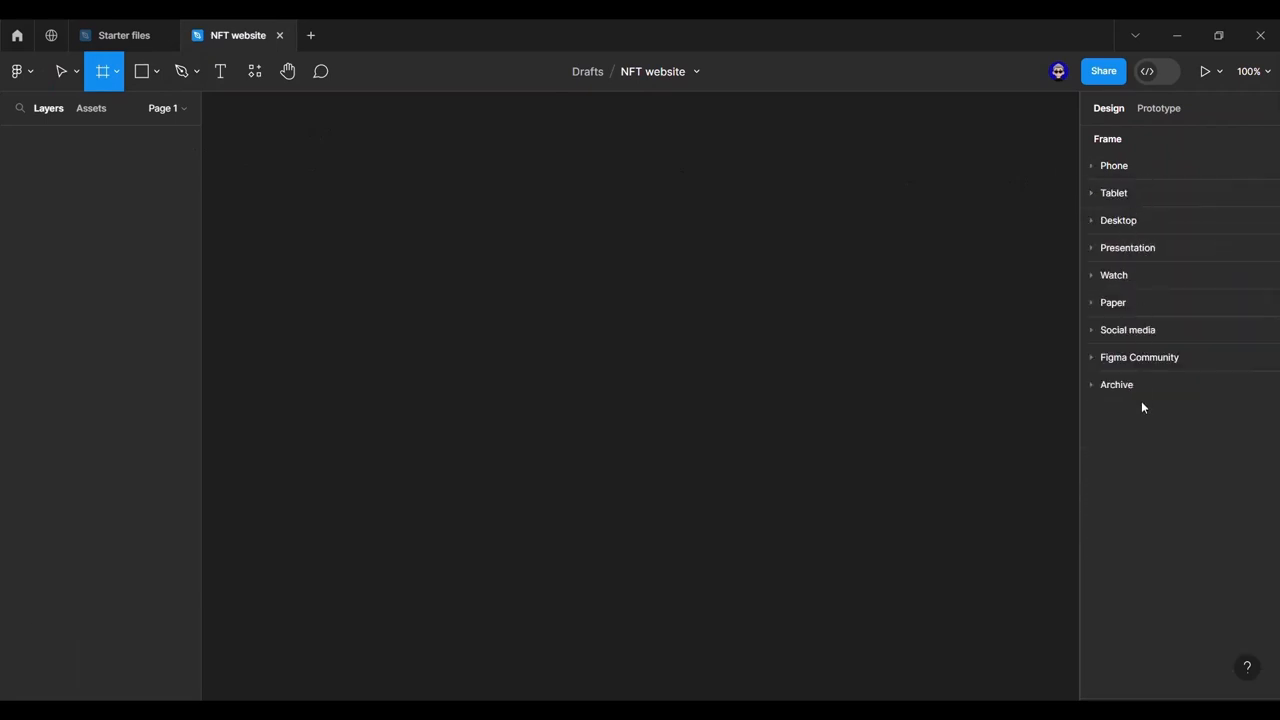
pyautogui.click(1148, 334)
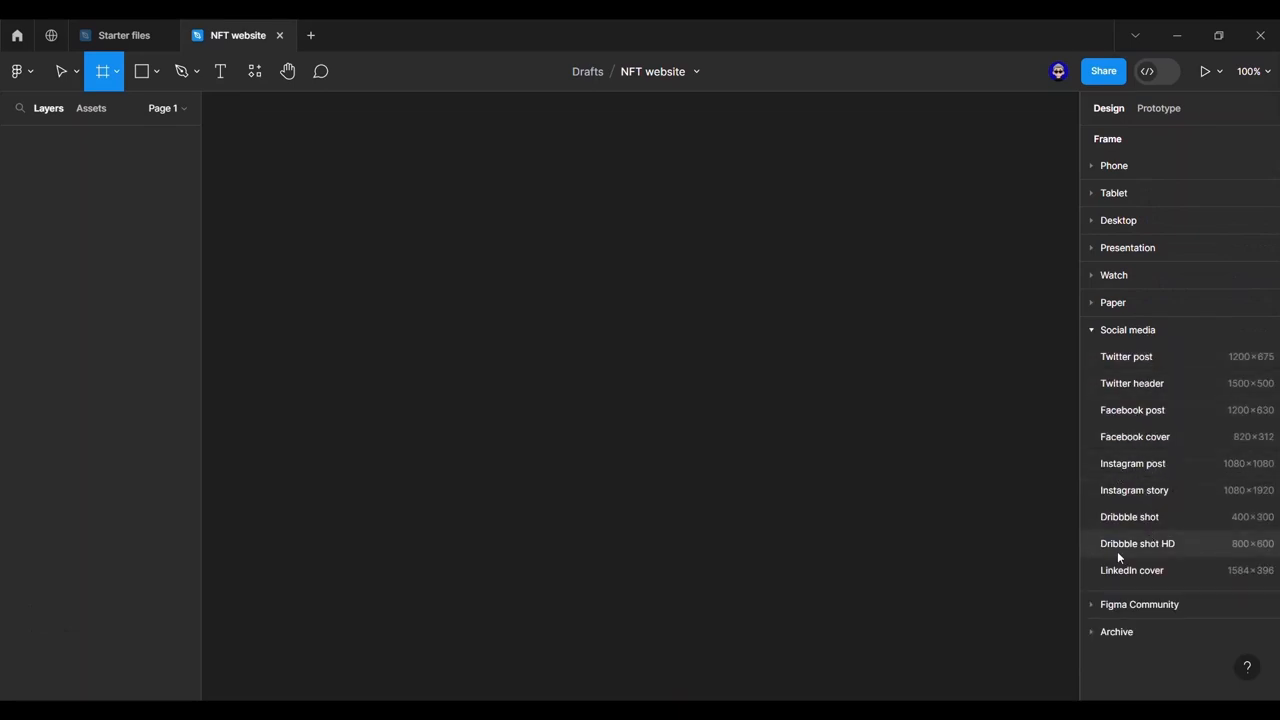
# Step: Add a 1440×1024 Desktop preset frame to the empty canvas
pyautogui.click(1149, 220)
pyautogui.click(1131, 326)
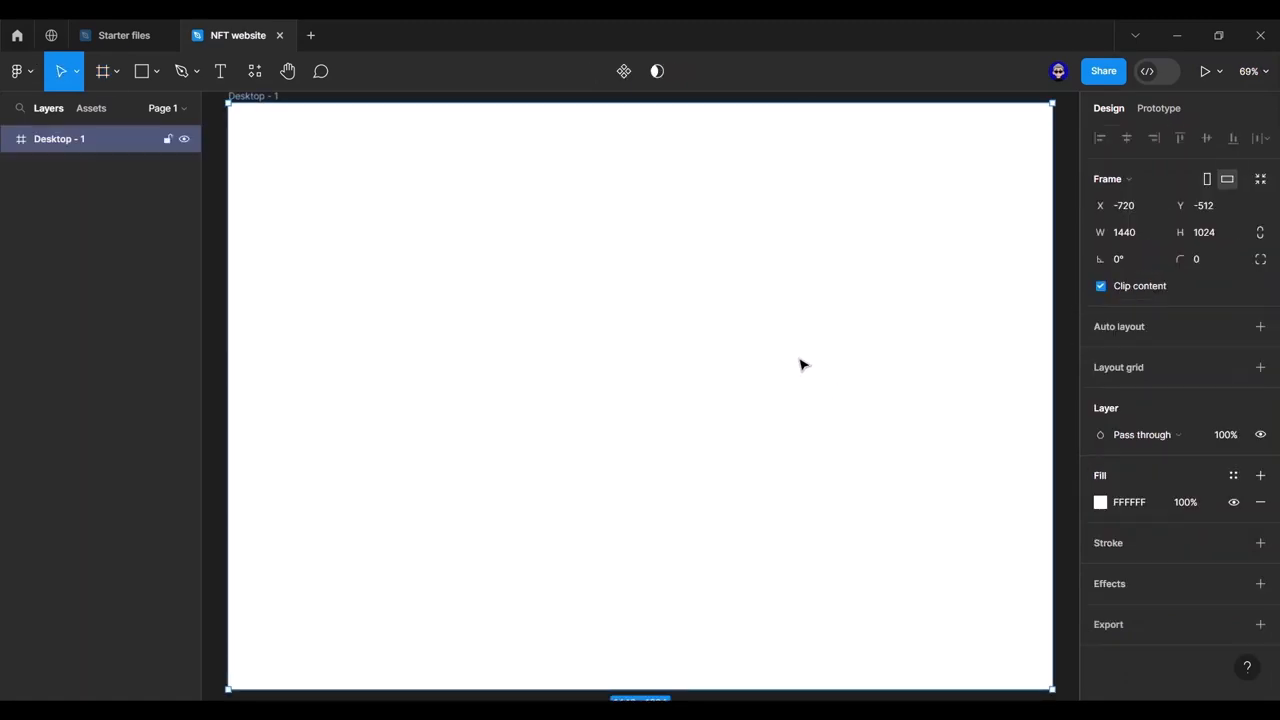
pyautogui.scroll(-5, 803, 363)
pyautogui.moveTo(734, 283); pyautogui.dragTo(609, 283)
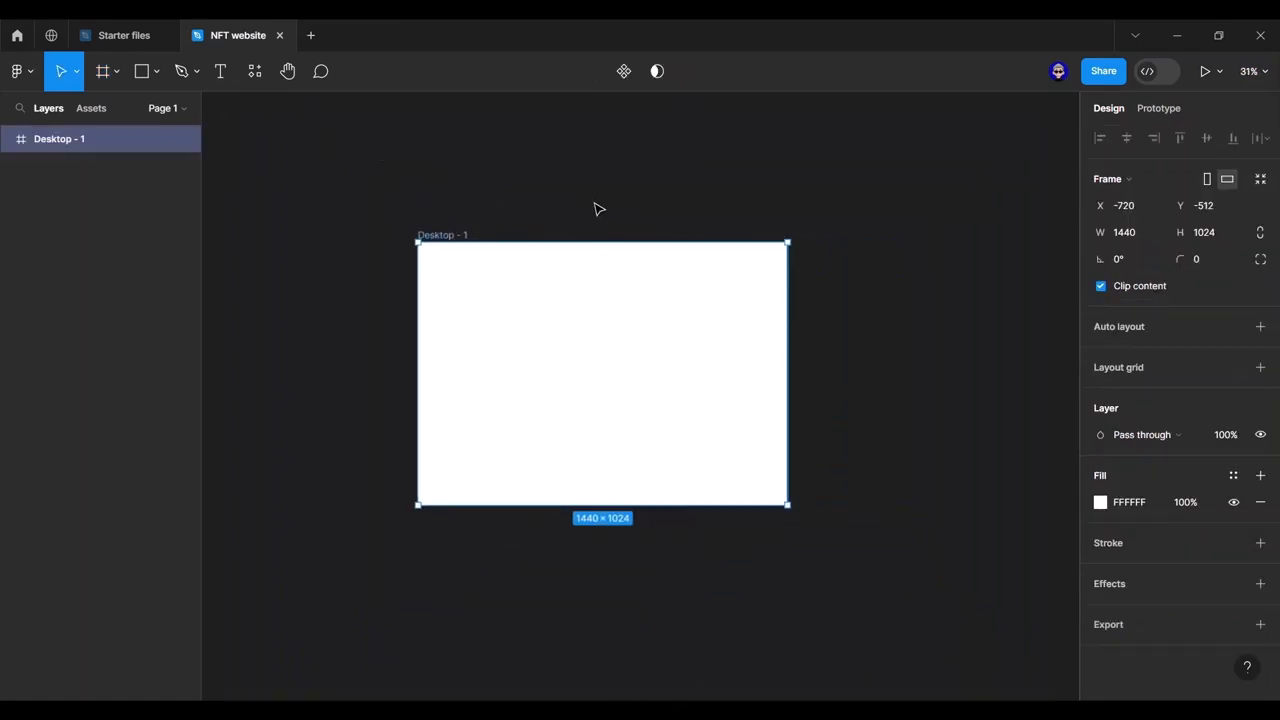
pyautogui.click(565, 226)
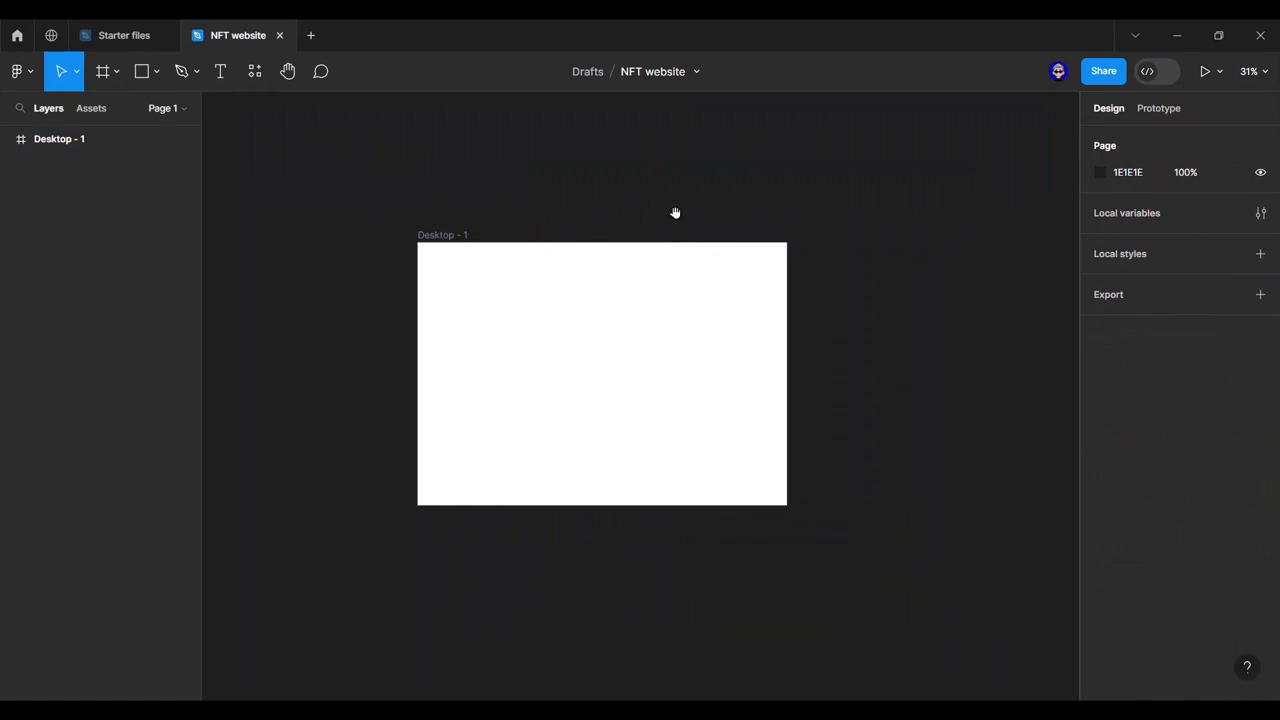
pyautogui.moveTo(674, 211); pyautogui.dragTo(700, 230)
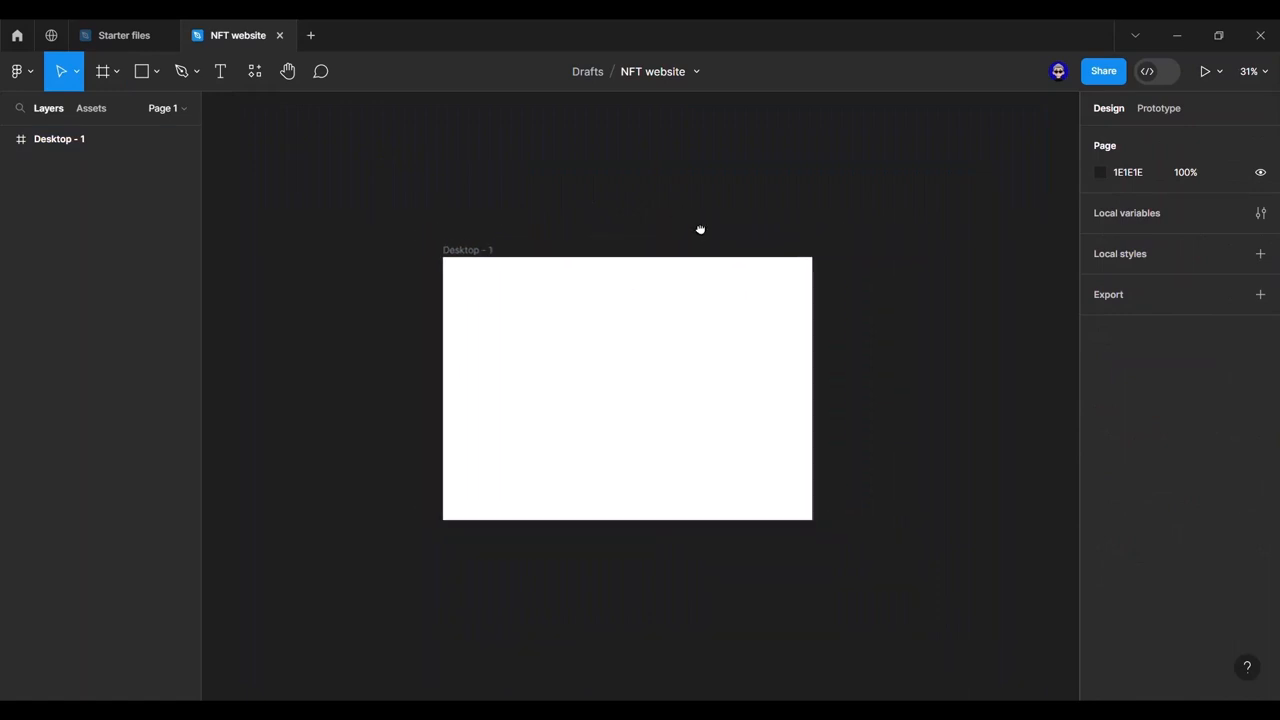
# Step: Set the page background color to white, FFFFFF
pyautogui.click(1100, 172)
pyautogui.moveTo(1045, 240); pyautogui.dragTo(876, 190)
pyautogui.click(1063, 175)
# Step: Change the Desktop - 1 frame's fill to the dark brown 2D2525
pyautogui.click(657, 329)
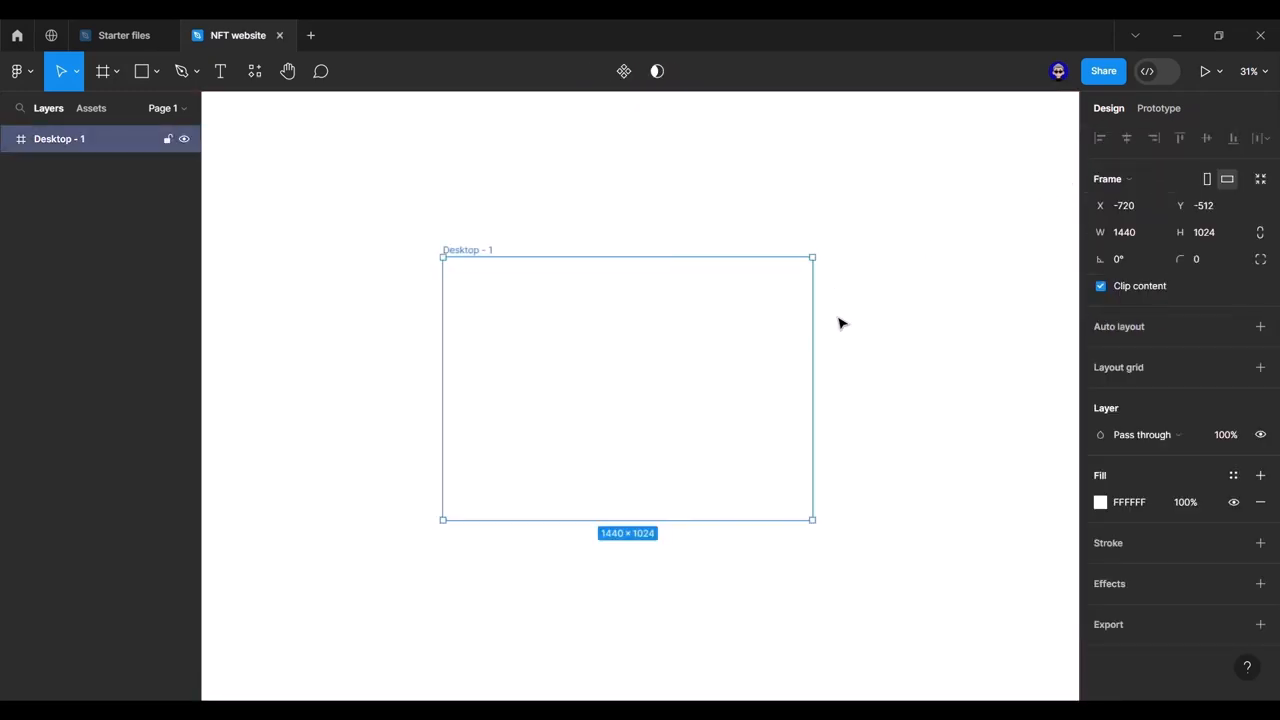
pyautogui.click(1100, 502)
pyautogui.click(916, 441)
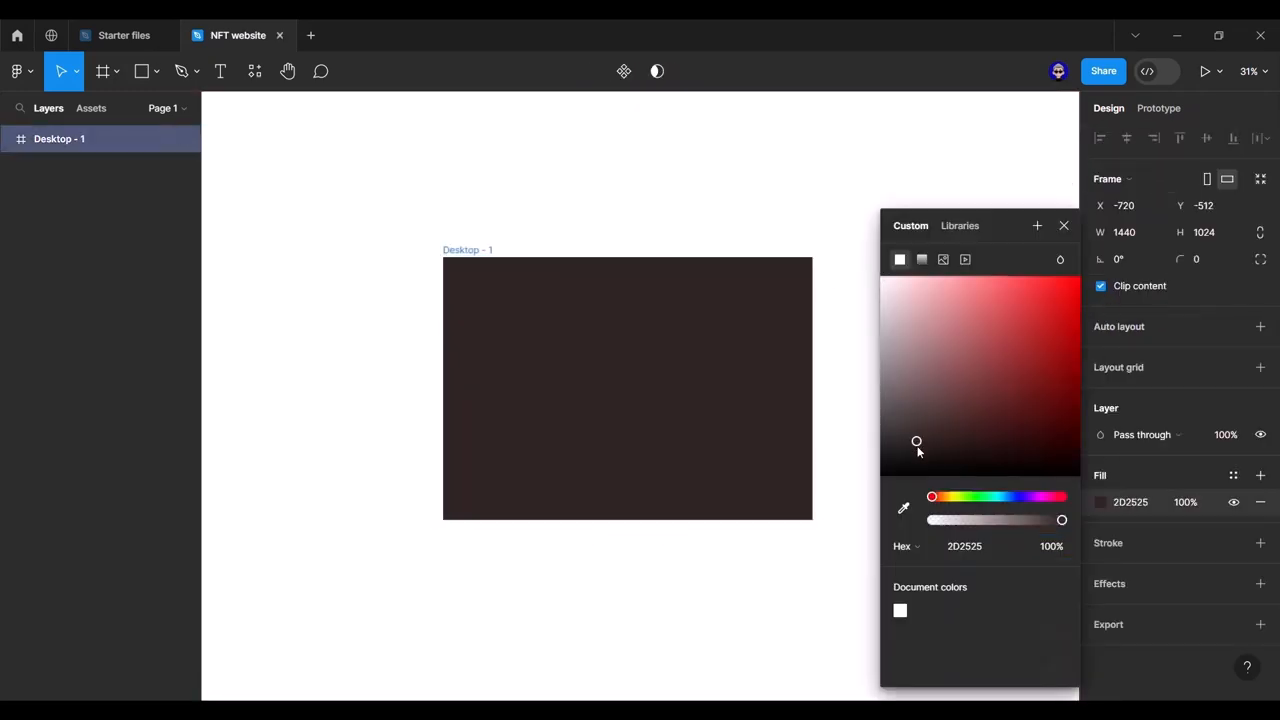
pyautogui.click(1064, 225)
pyautogui.click(866, 262)
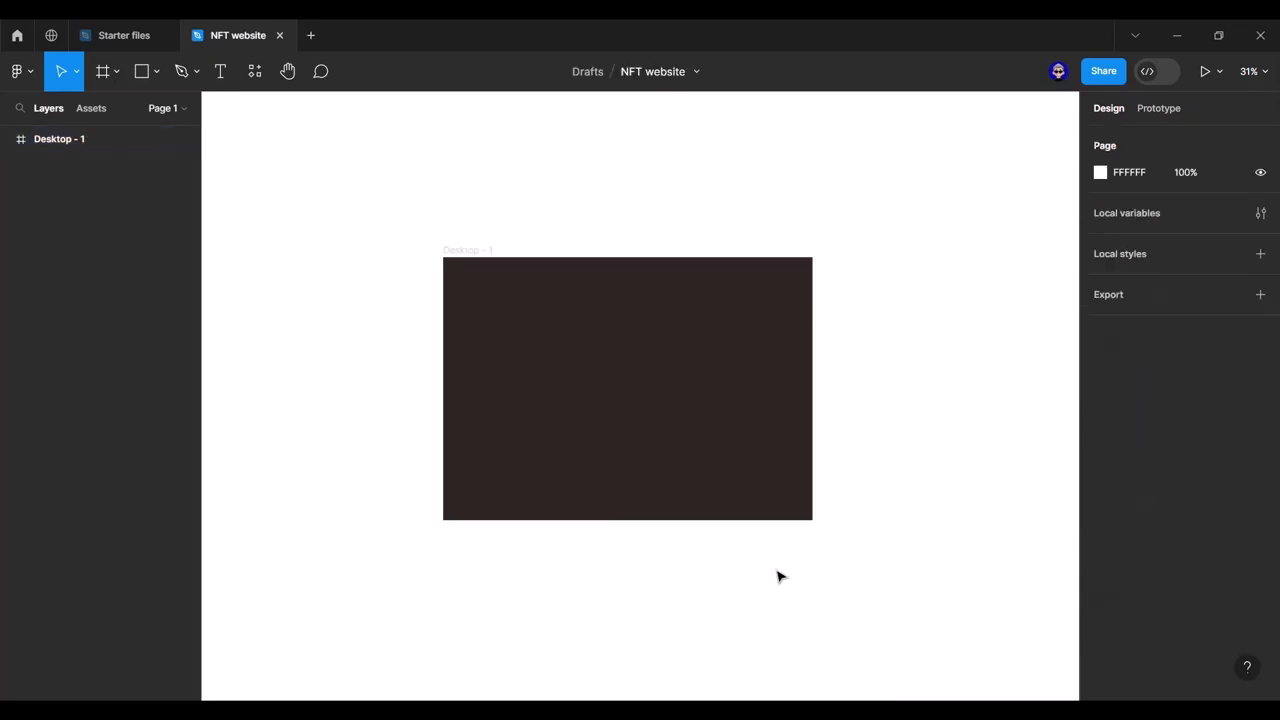
# Step: Copy the Files, Color Guide and Website prev layers from the Starter files document
pyautogui.click(120, 35)
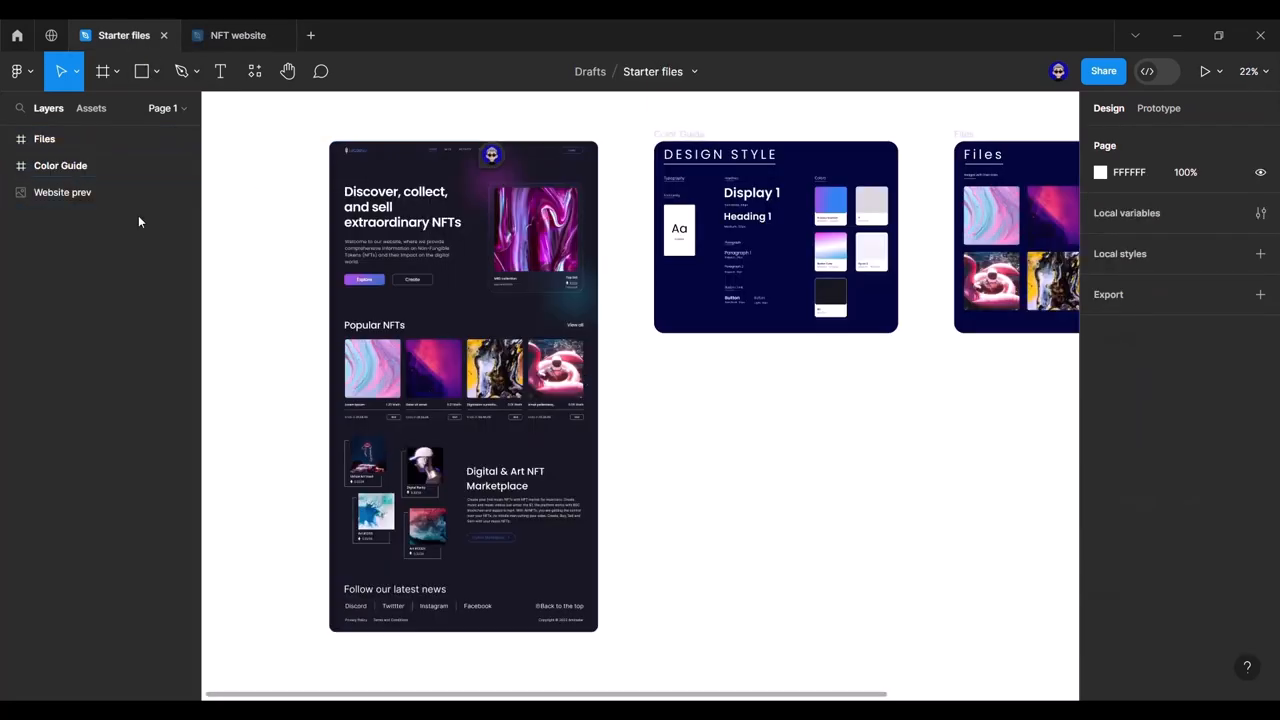
pyautogui.click(90, 139)
pyautogui.keyDown('shift'); pyautogui.click(91, 196); pyautogui.keyUp('shift')
pyautogui.hotkey('ctrl', 'c')
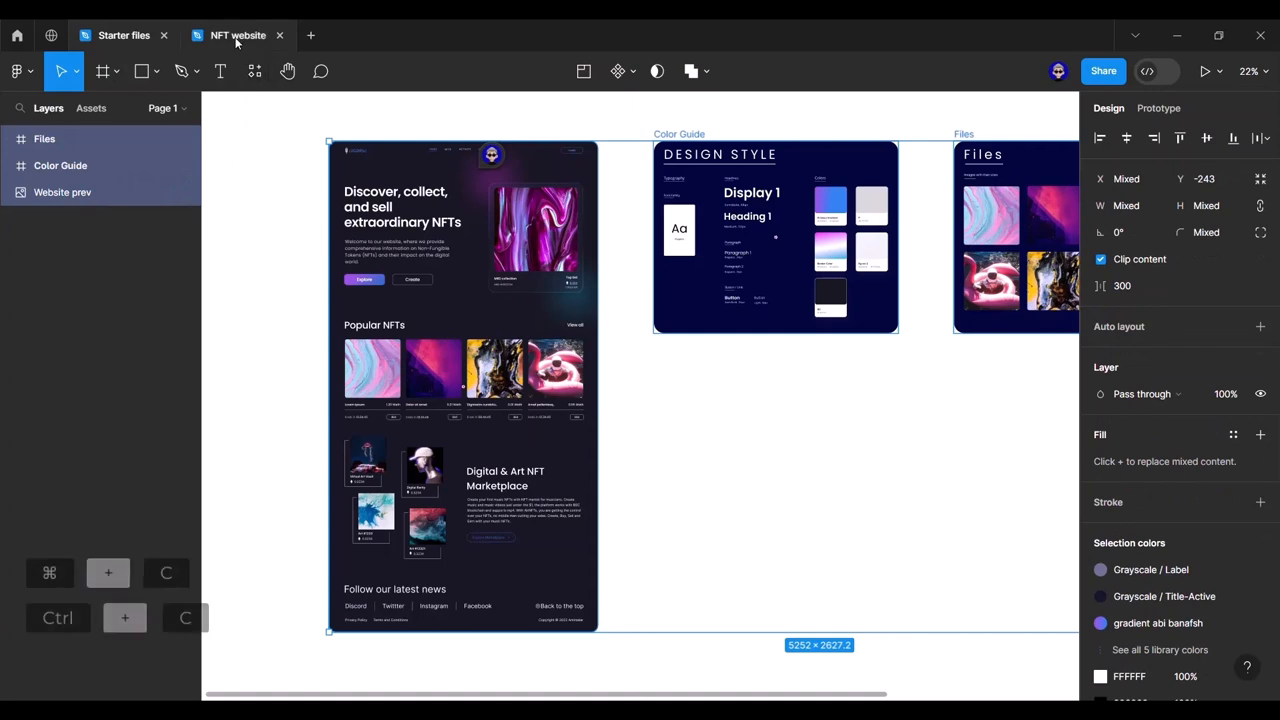
pyautogui.rightClick(512, 200)
pyautogui.click(557, 205)
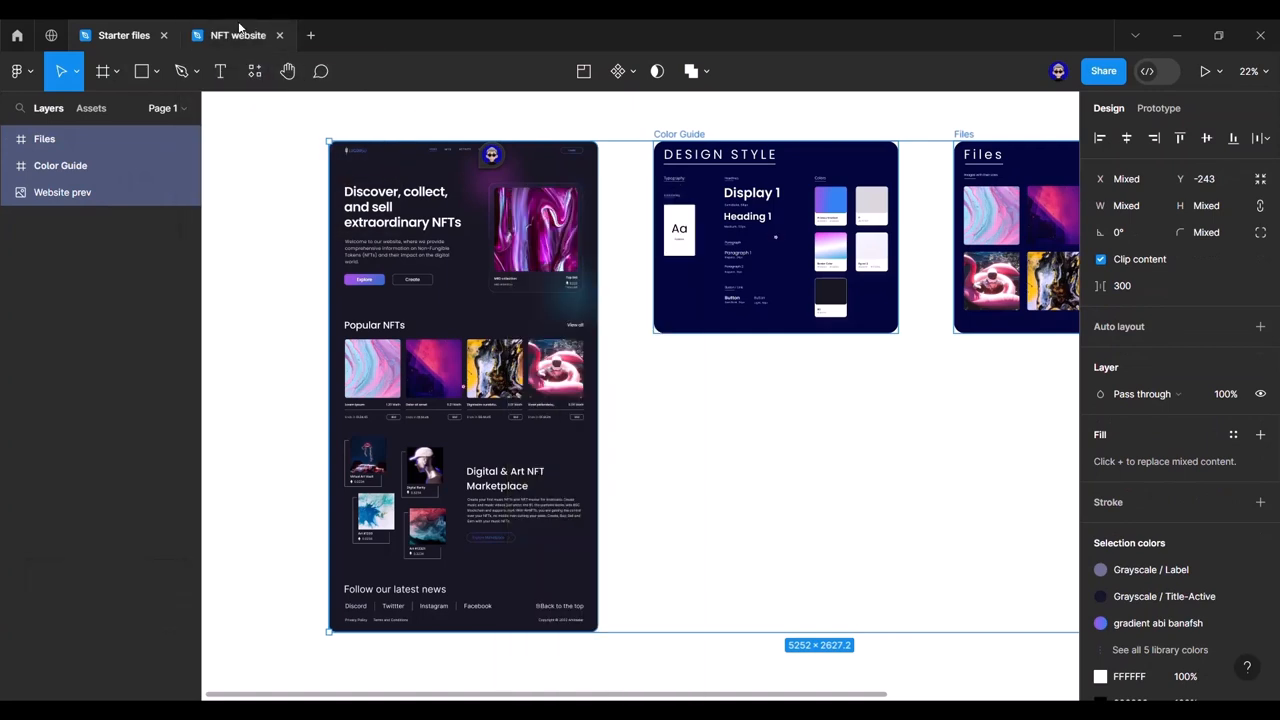
# Step: Paste the copied layers into the NFT website file, beside Desktop - 1 and aligned with its upper edge
pyautogui.click(238, 35)
pyautogui.scroll(-3, 643, 349)
pyautogui.moveTo(808, 329); pyautogui.dragTo(558, 291)
pyautogui.rightClick(549, 267)
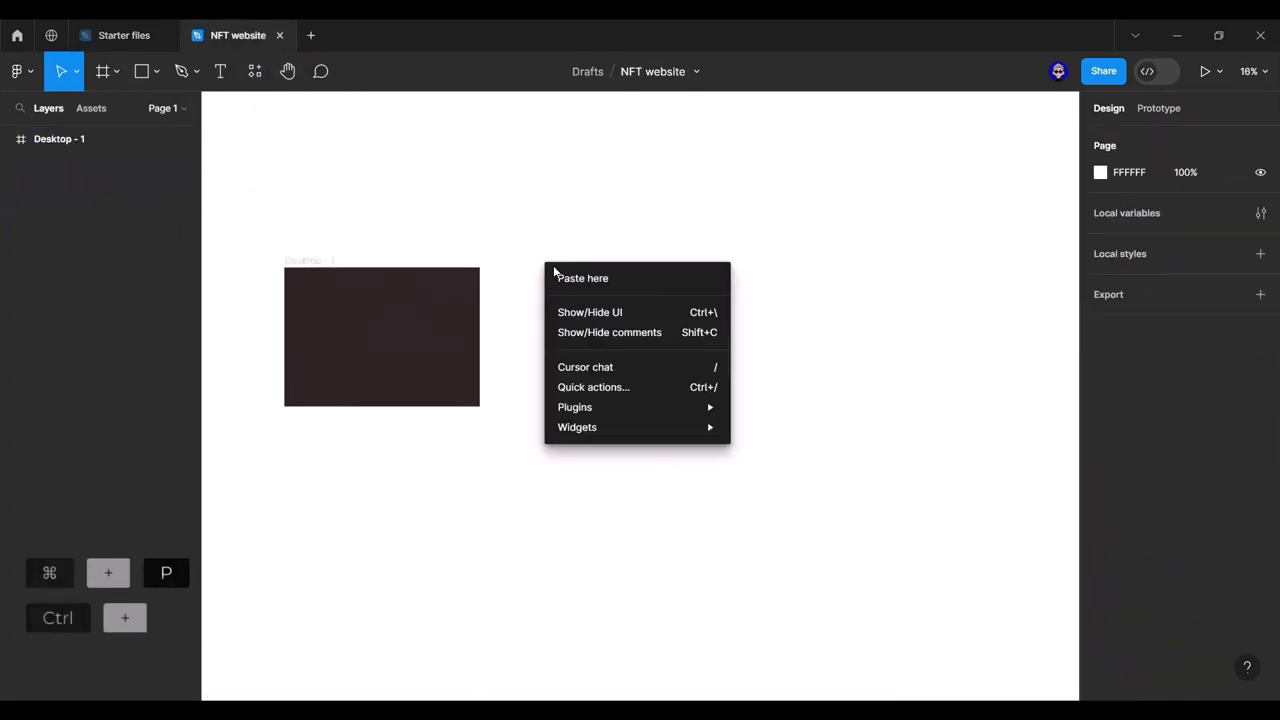
pyautogui.click(575, 277)
pyautogui.moveTo(822, 336); pyautogui.dragTo(732, 320)
pyautogui.click(830, 550)
pyautogui.moveTo(838, 503); pyautogui.dragTo(813, 412)
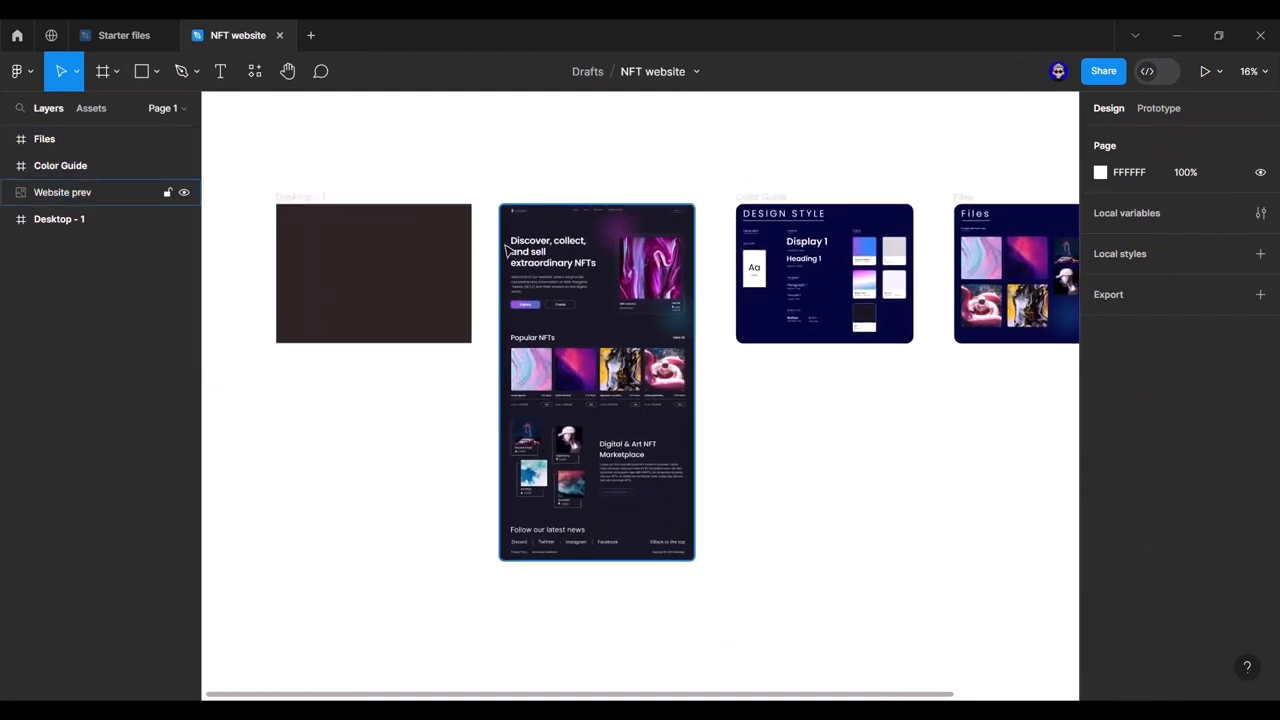
# Step: Create a color style named "Primary Gradient" from the purple-to-blue swatch in the Color Guide frame
pyautogui.scroll(6, 577, 234)
pyautogui.scroll(-1, 730, 412)
pyautogui.scroll(-4, 730, 412)
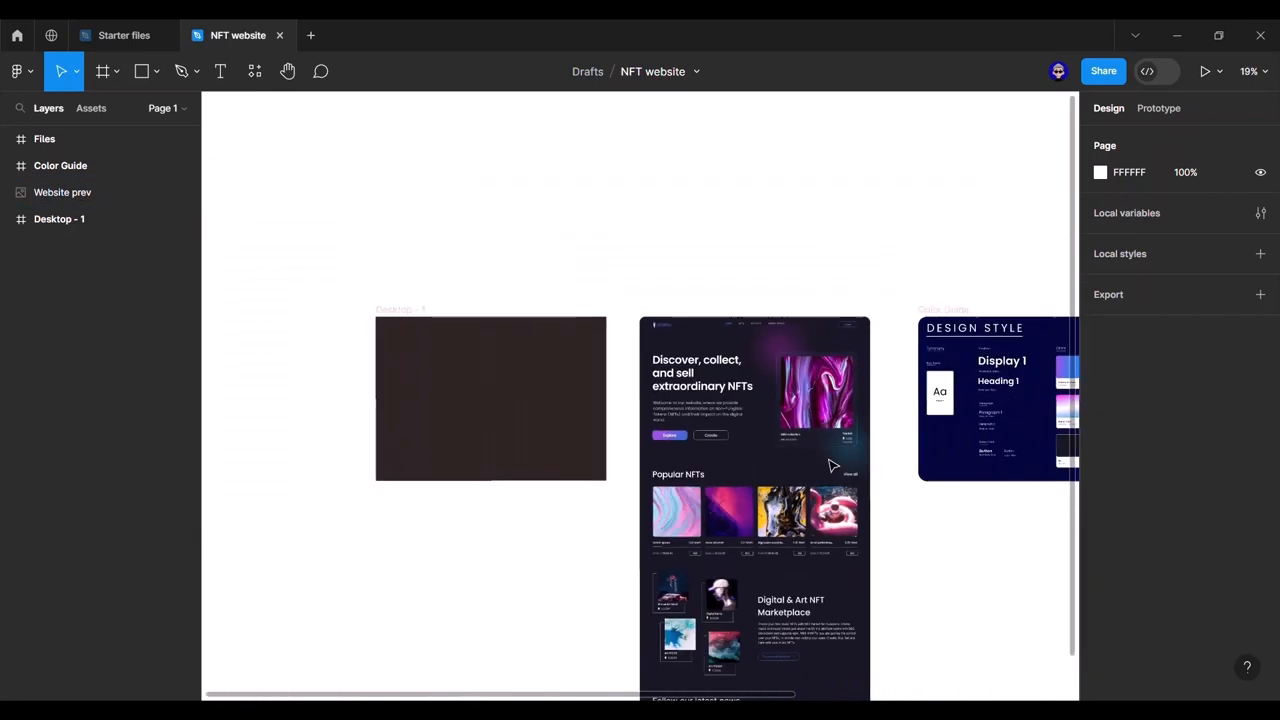
pyautogui.hscroll(6, 760, 420)
pyautogui.click(736, 360)
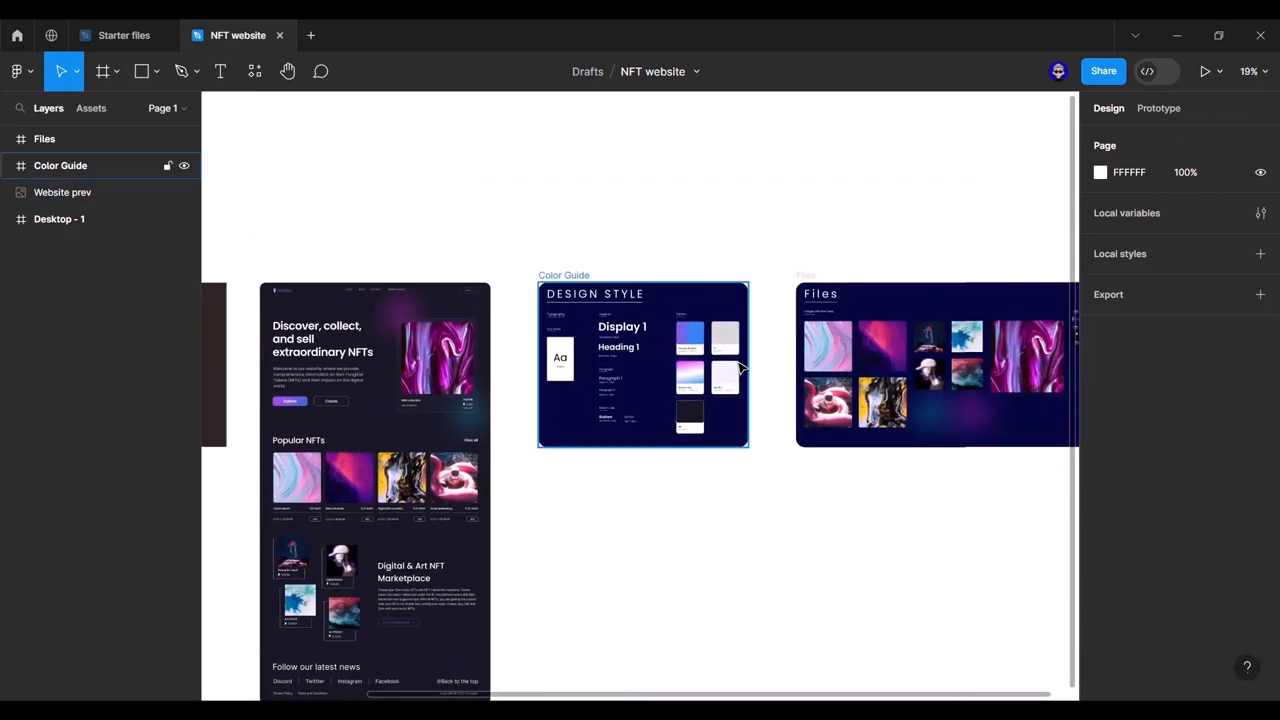
pyautogui.scroll(8, 742, 354)
pyautogui.moveTo(735, 349); pyautogui.dragTo(721, 365)
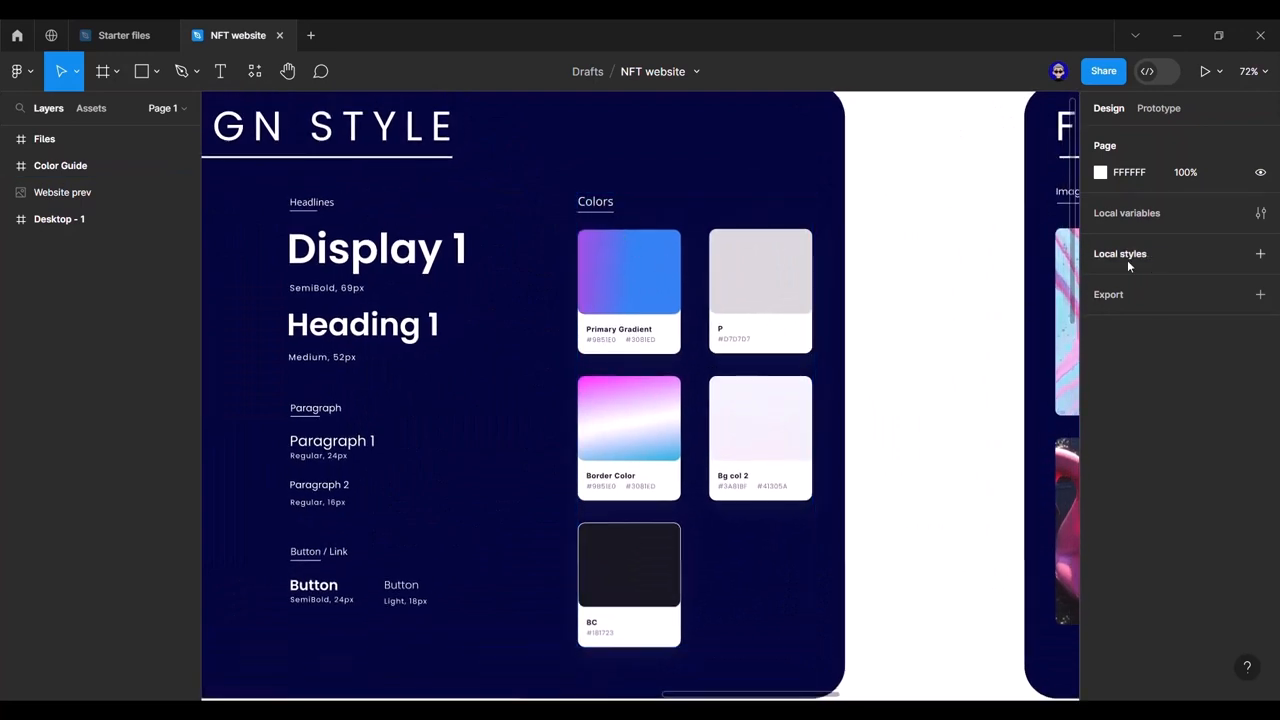
pyautogui.keyDown('ctrl'); pyautogui.click(642, 304); pyautogui.keyUp('ctrl')
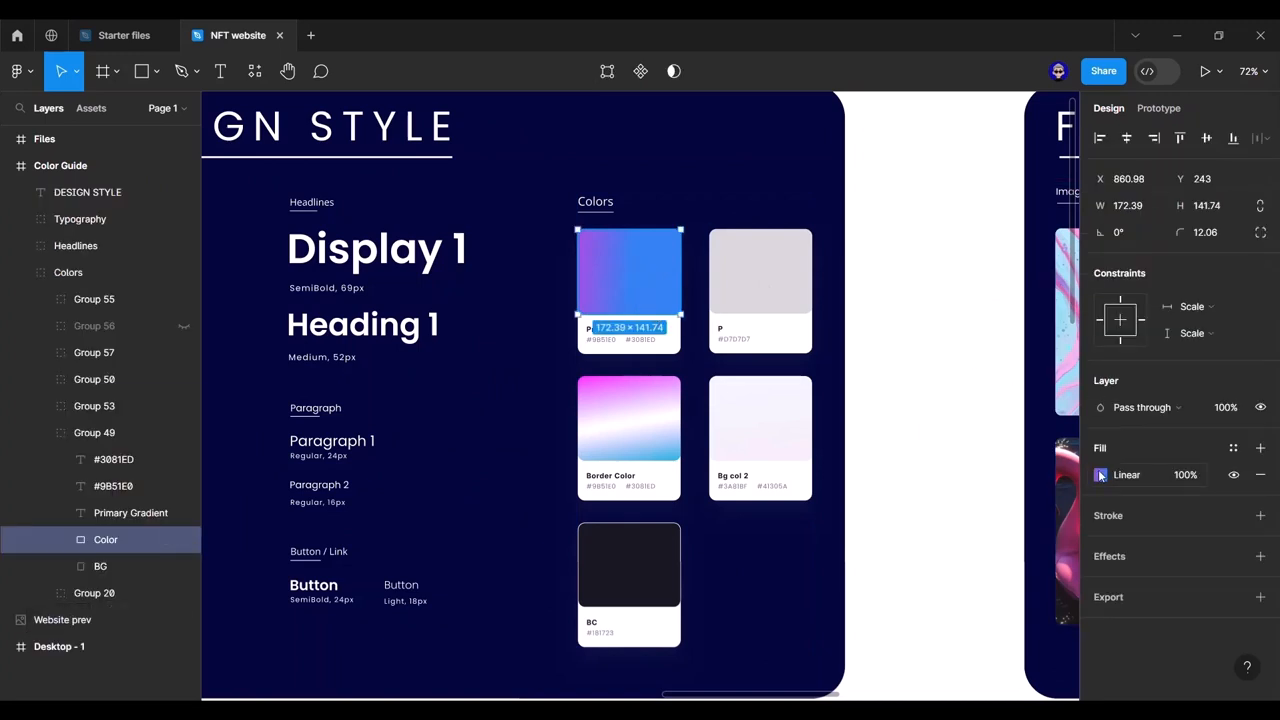
pyautogui.click(1233, 447)
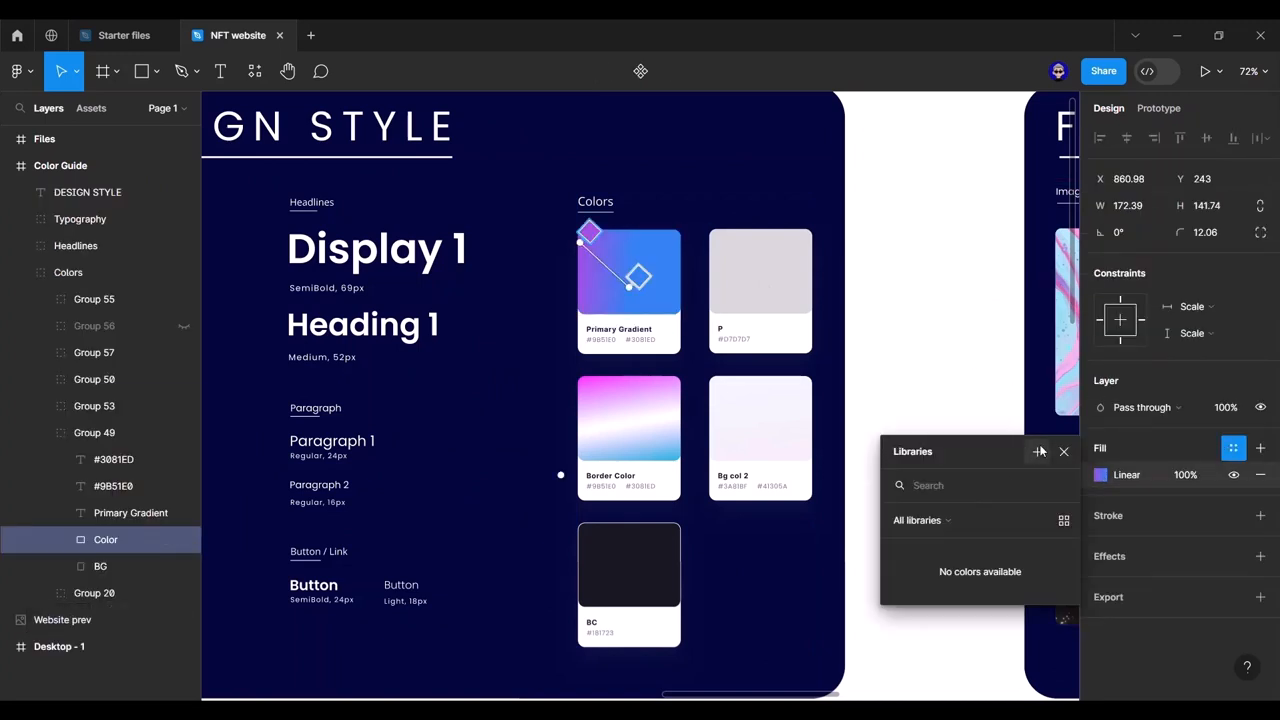
pyautogui.click(1036, 451)
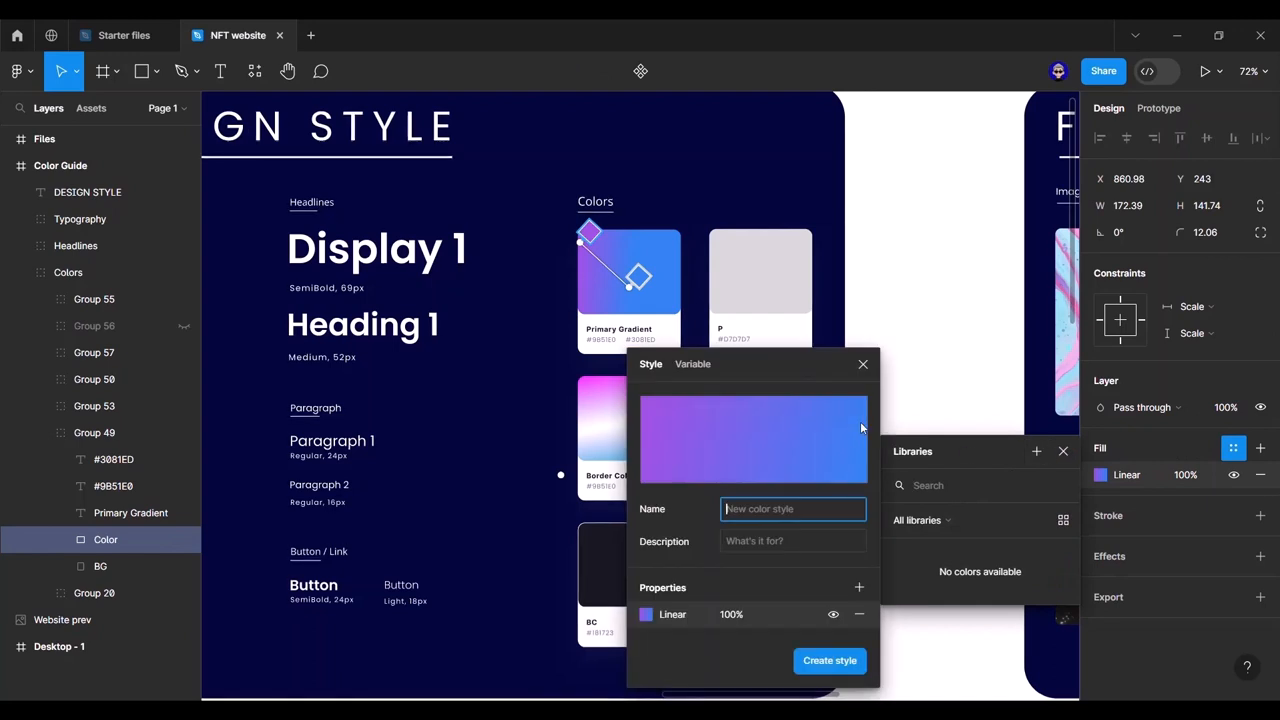
pyautogui.write('Primary Gradient')
pyautogui.click(830, 661)
pyautogui.click(1064, 451)
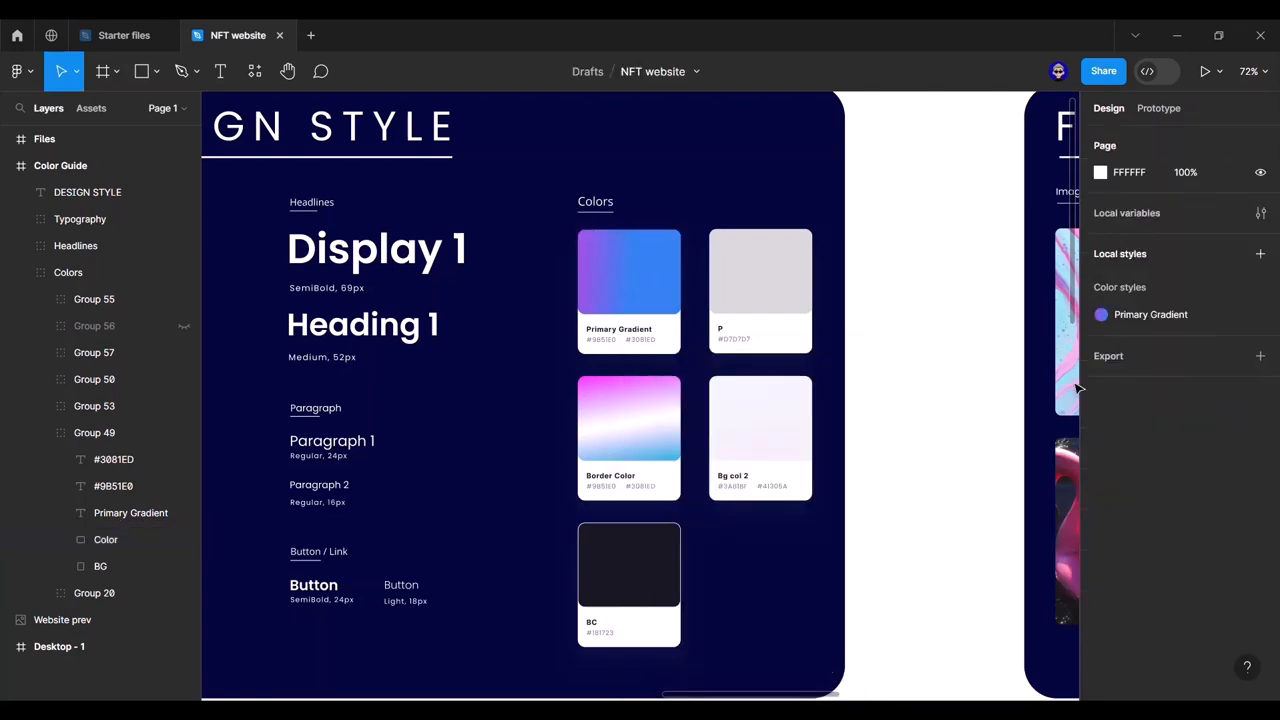
# Step: Create a color style named "P" from the light gray D7D7D7 swatch
pyautogui.keyDown('ctrl'); pyautogui.click(770, 286); pyautogui.keyUp('ctrl')
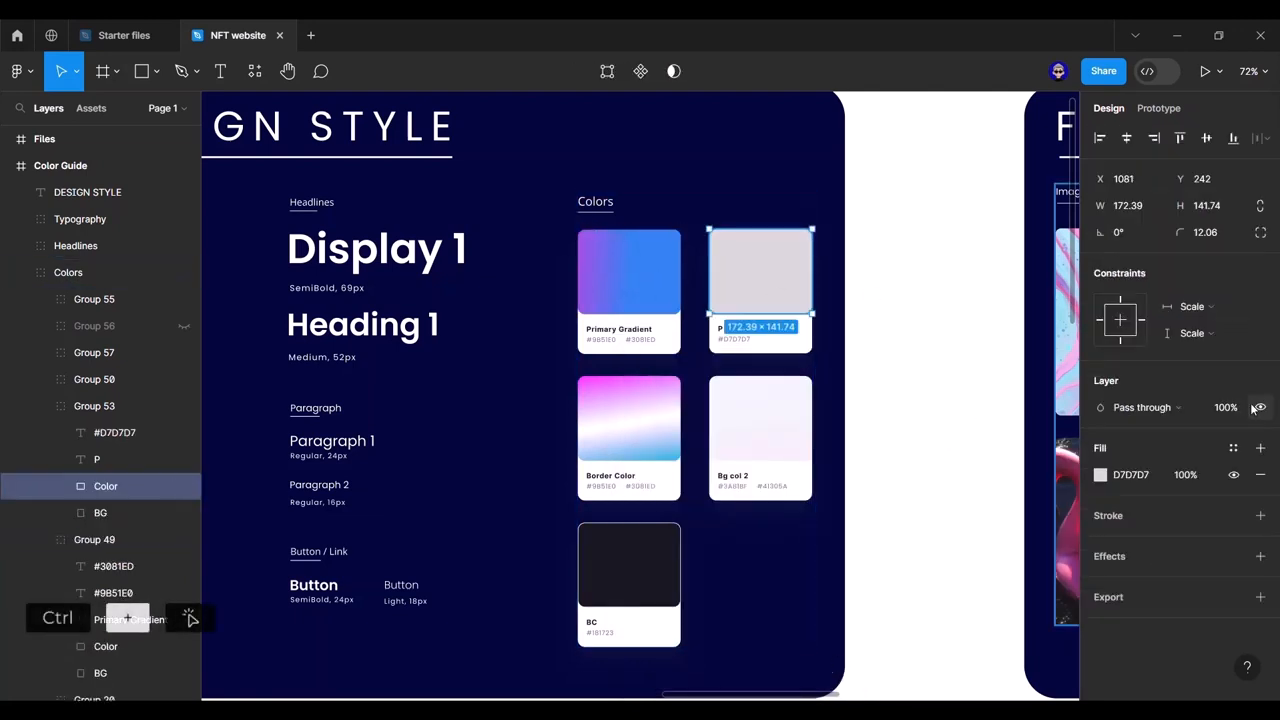
pyautogui.click(1231, 446)
pyautogui.click(1036, 452)
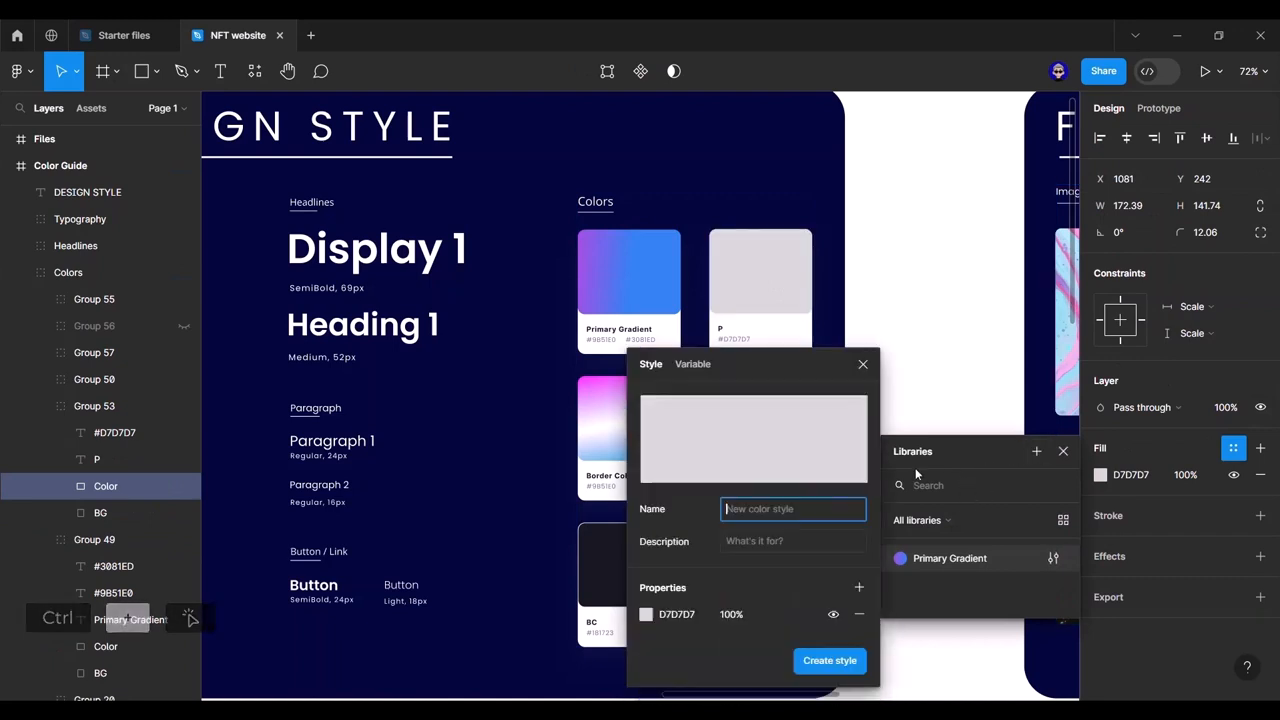
pyautogui.click(830, 661)
# Step: Create a color style named "Border color" from the pink-to-blue Border Color gradient swatch
pyautogui.keyDown('ctrl'); pyautogui.click(629, 420); pyautogui.keyUp('ctrl')
pyautogui.click(1233, 447)
pyautogui.click(1036, 452)
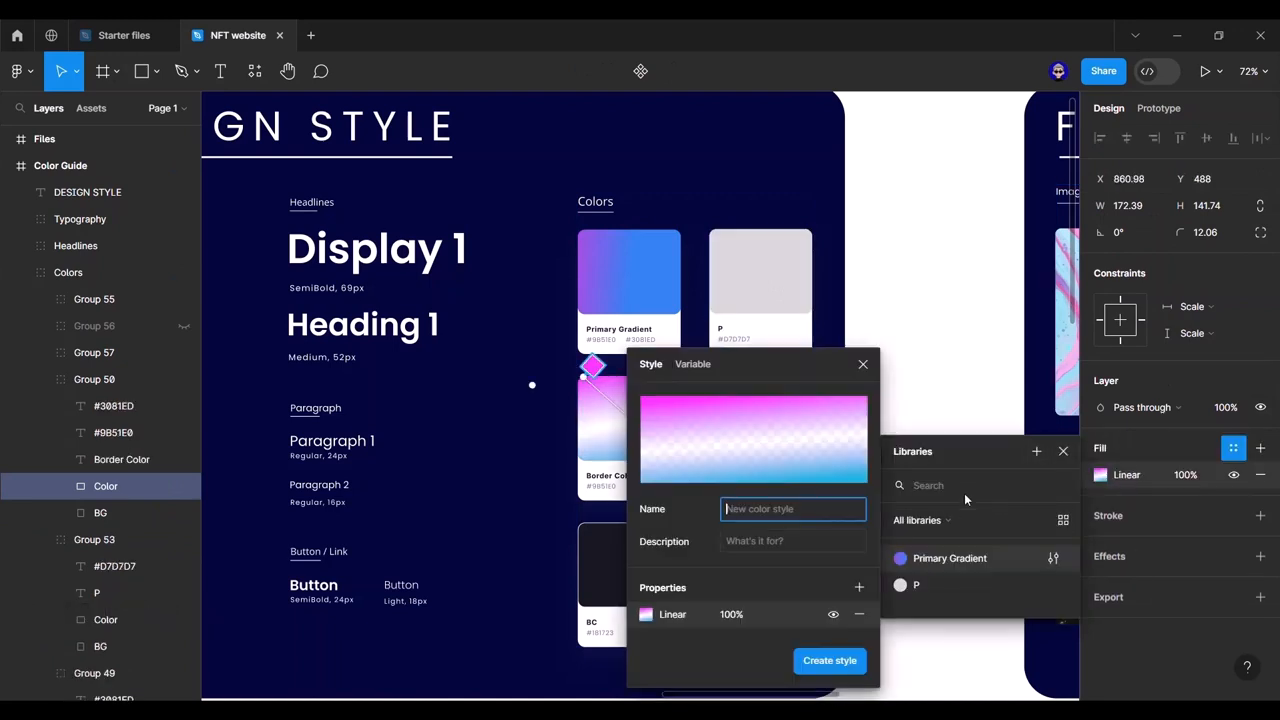
pyautogui.write('Border color')
pyautogui.press('Return')
# Step: Create a color style named "bg color" from the pale Bg col 2 gradient swatch
pyautogui.keyDown('ctrl'); pyautogui.click(760, 418); pyautogui.keyUp('ctrl')
pyautogui.click(1233, 447)
pyautogui.click(1036, 452)
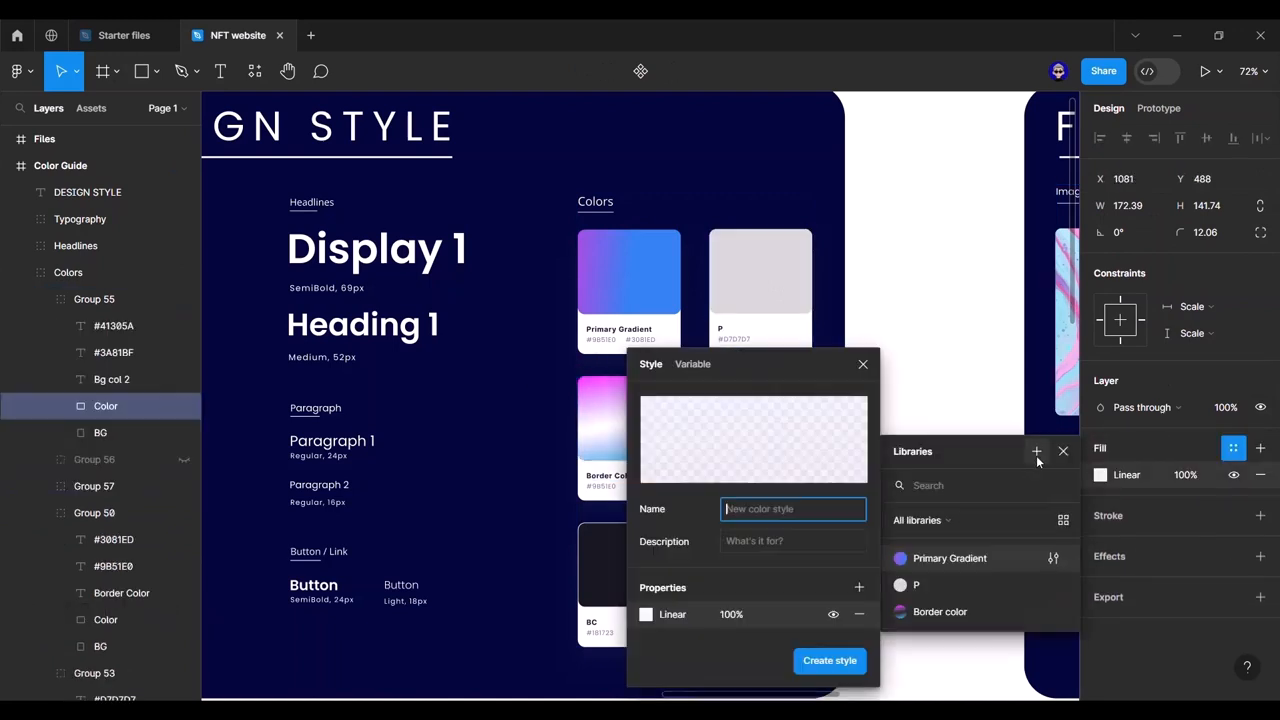
pyautogui.write('bg color')
pyautogui.click(829, 660)
# Step: Create a color style named "BC" from the dark 181723 swatch and clear the selection
pyautogui.click(686, 572)
pyautogui.keyDown('ctrl'); pyautogui.click(676, 570); pyautogui.keyUp('ctrl')
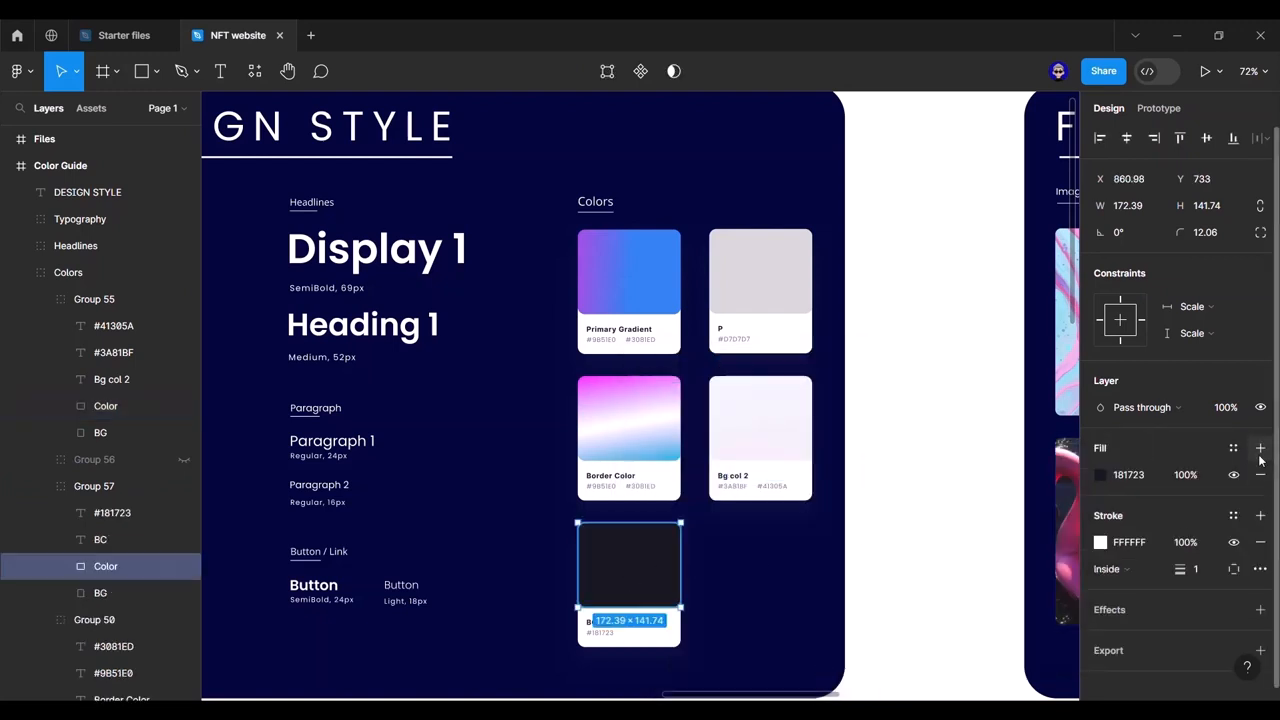
pyautogui.click(1233, 447)
pyautogui.click(1036, 451)
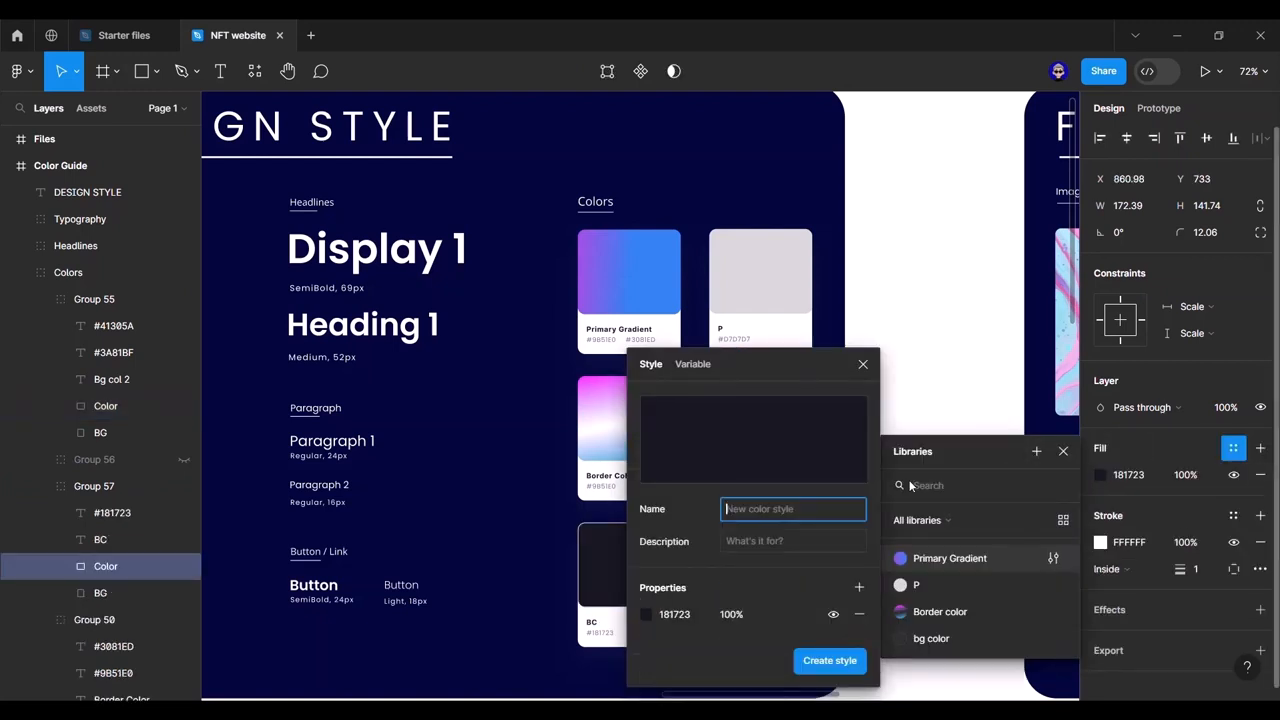
pyautogui.write('BC')
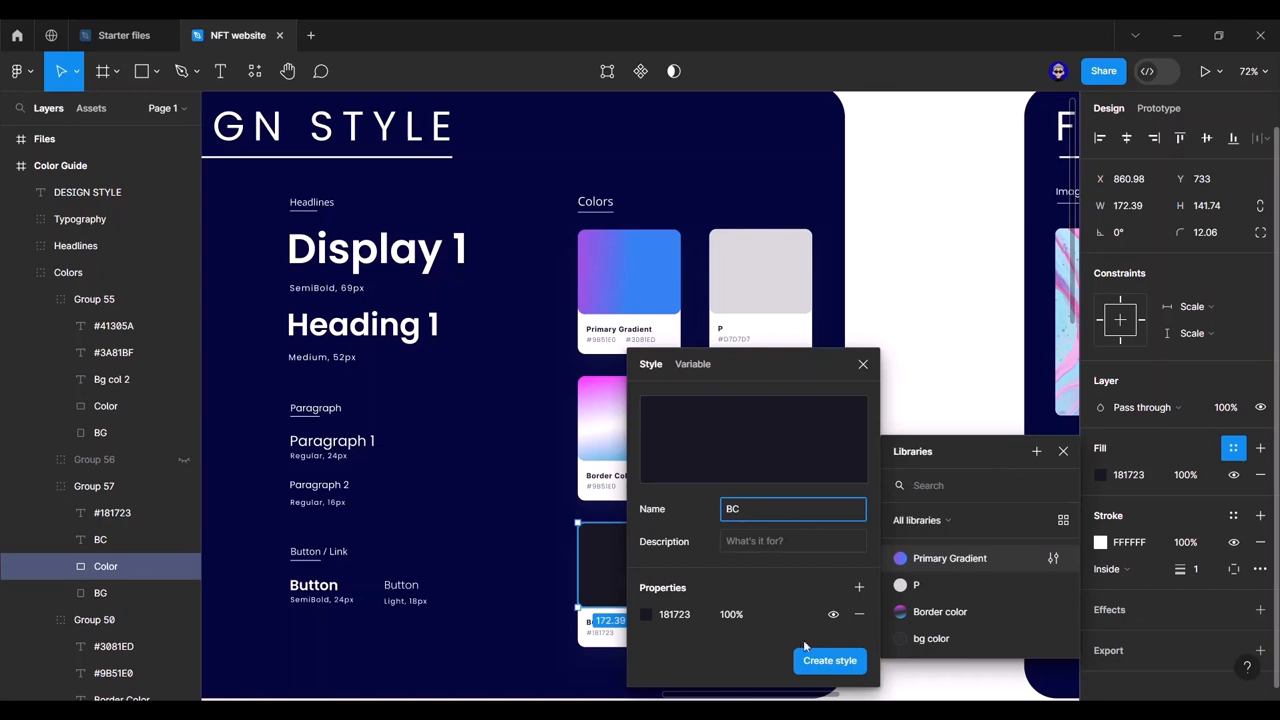
pyautogui.click(829, 660)
pyautogui.click(1063, 451)
pyautogui.click(934, 451)
# Step: Rename the Desktop - 1 frame to "Home page"
pyautogui.scroll(-3, 930, 460)
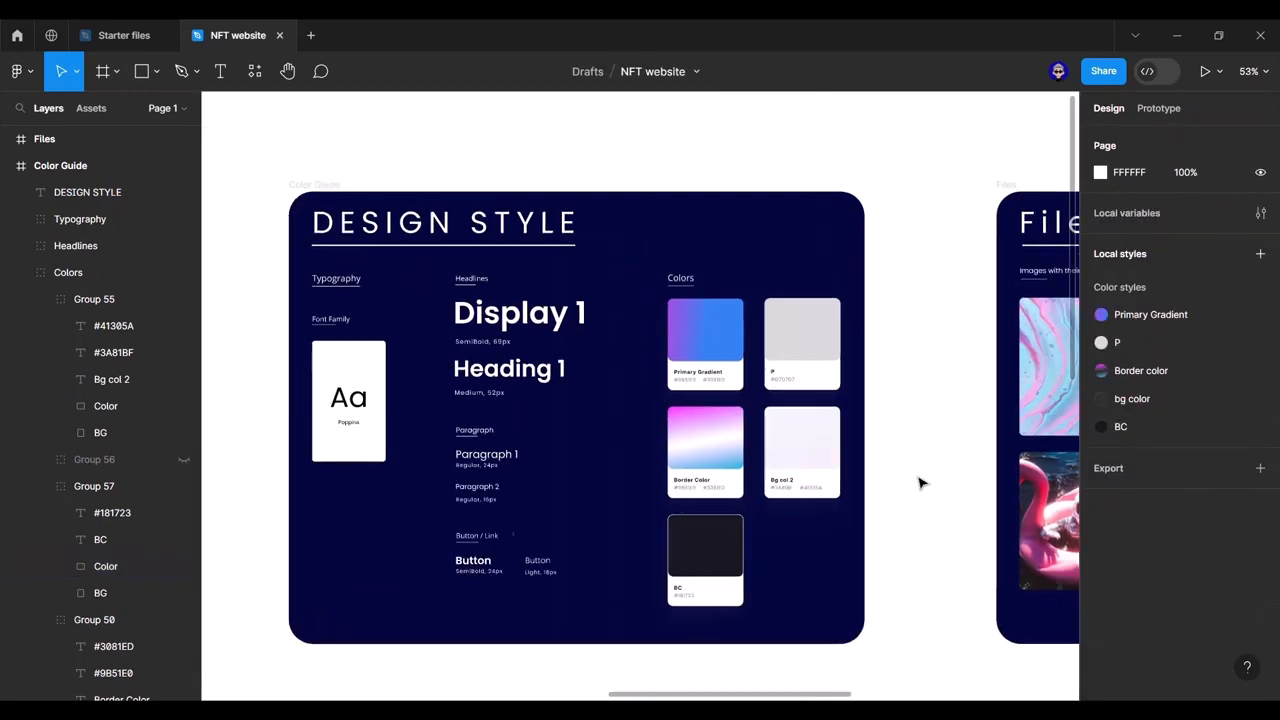
pyautogui.scroll(-5, 921, 483)
pyautogui.moveTo(921, 483); pyautogui.dragTo(980, 370)
pyautogui.moveTo(346, 431); pyautogui.dragTo(540, 458)
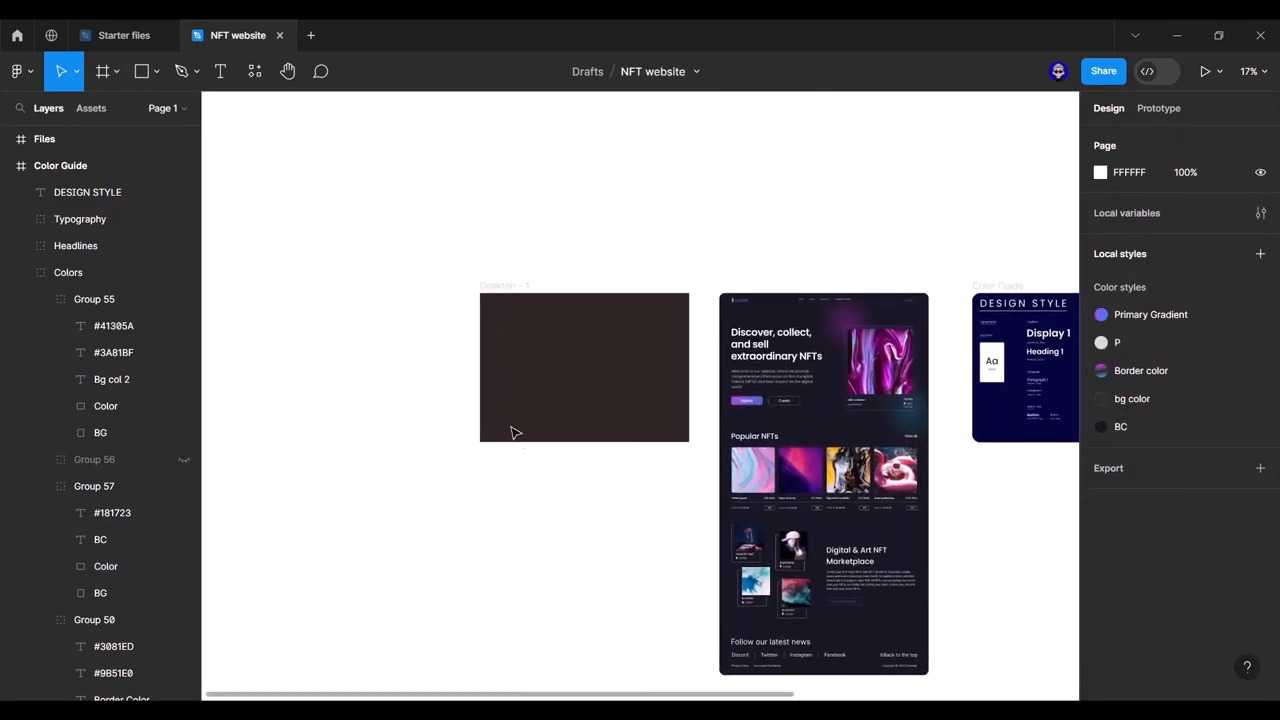
pyautogui.scroll(5, 511, 432)
pyautogui.hscroll(2, 543, 377)
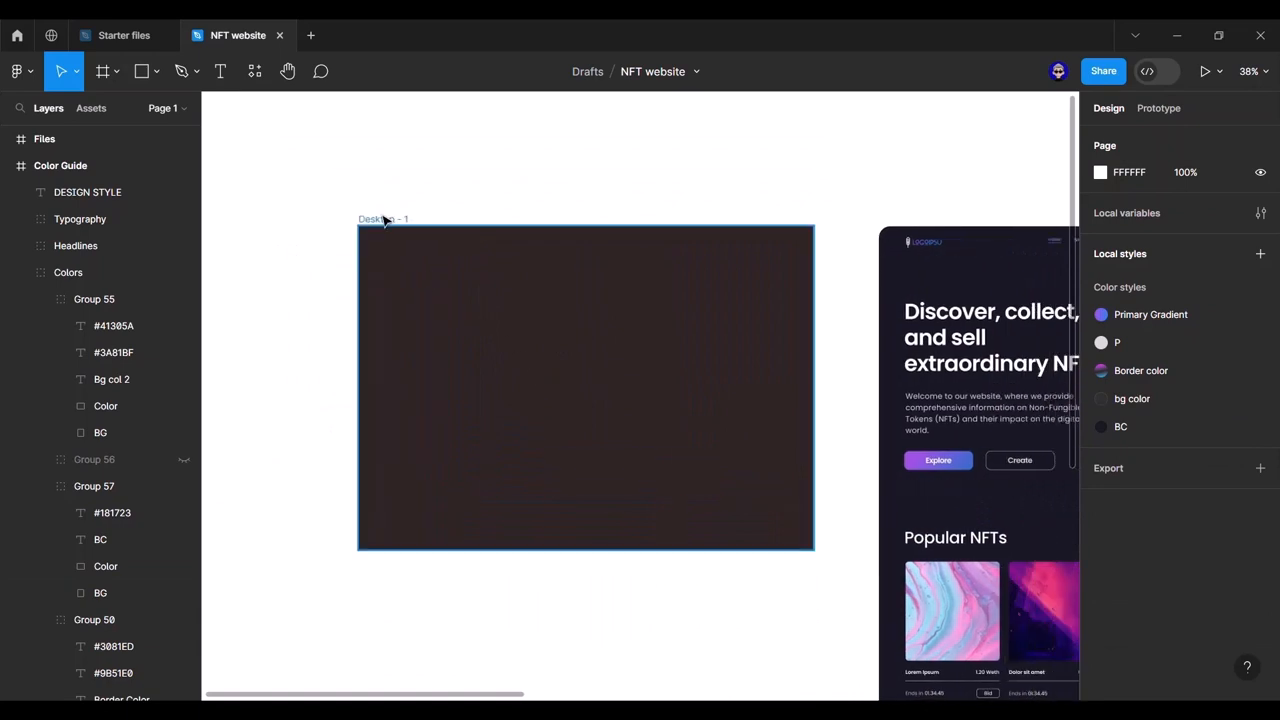
pyautogui.click(383, 220)
pyautogui.doubleClick(386, 219)
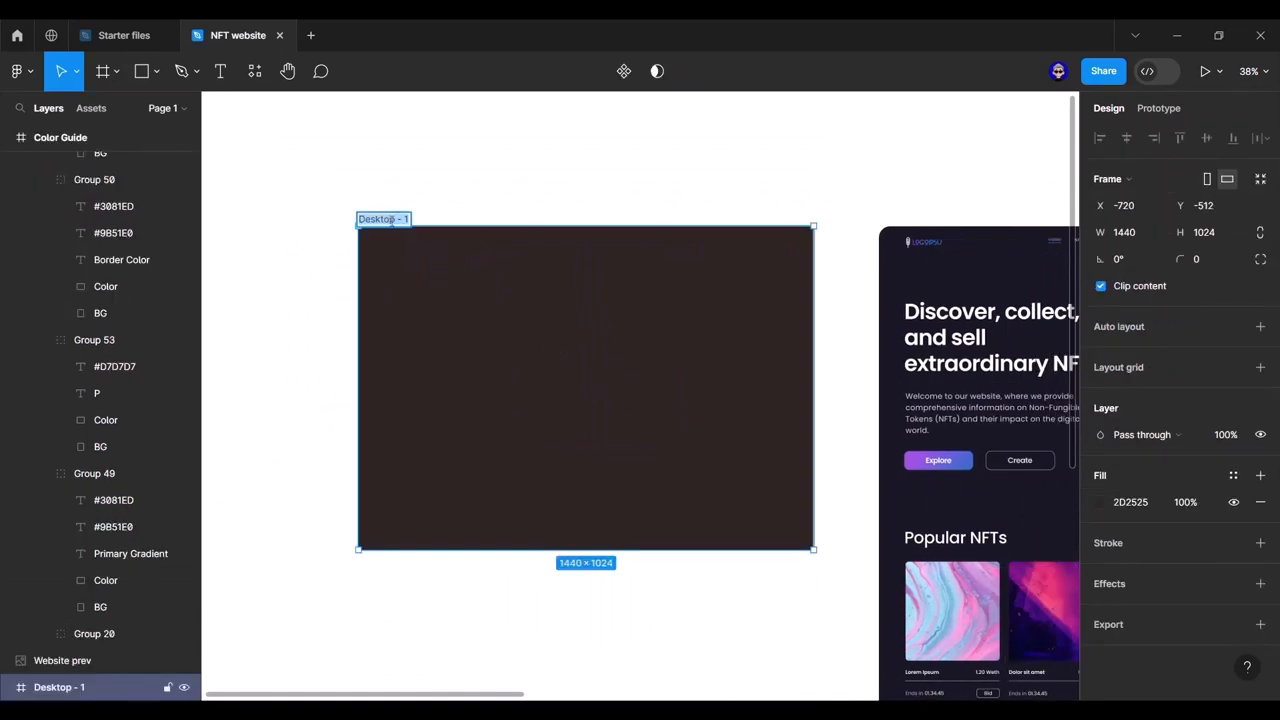
pyautogui.write('W')
pyautogui.write('ome page')
pyautogui.press('Return')
# Step: Collapse the Color Guide layer tree and clear the selection
pyautogui.scroll(1, 143, 333)
pyautogui.scroll(5, 143, 333)
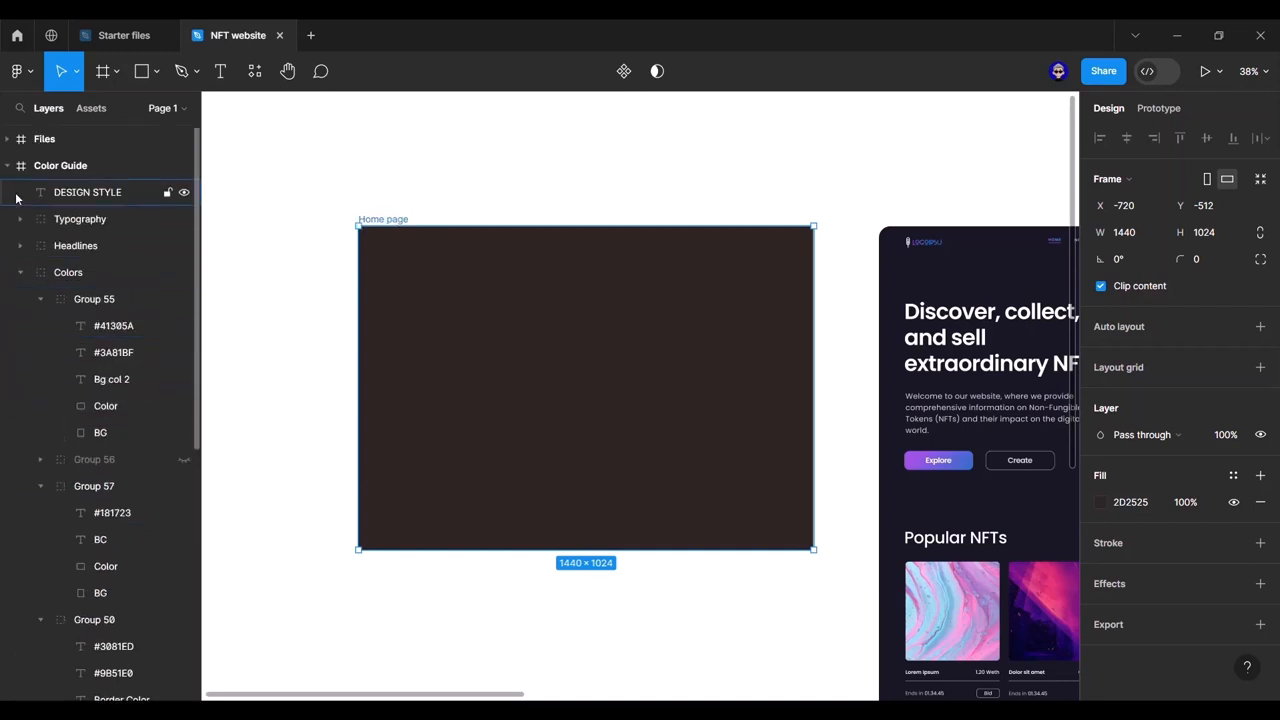
pyautogui.click(8, 168)
pyautogui.click(303, 305)
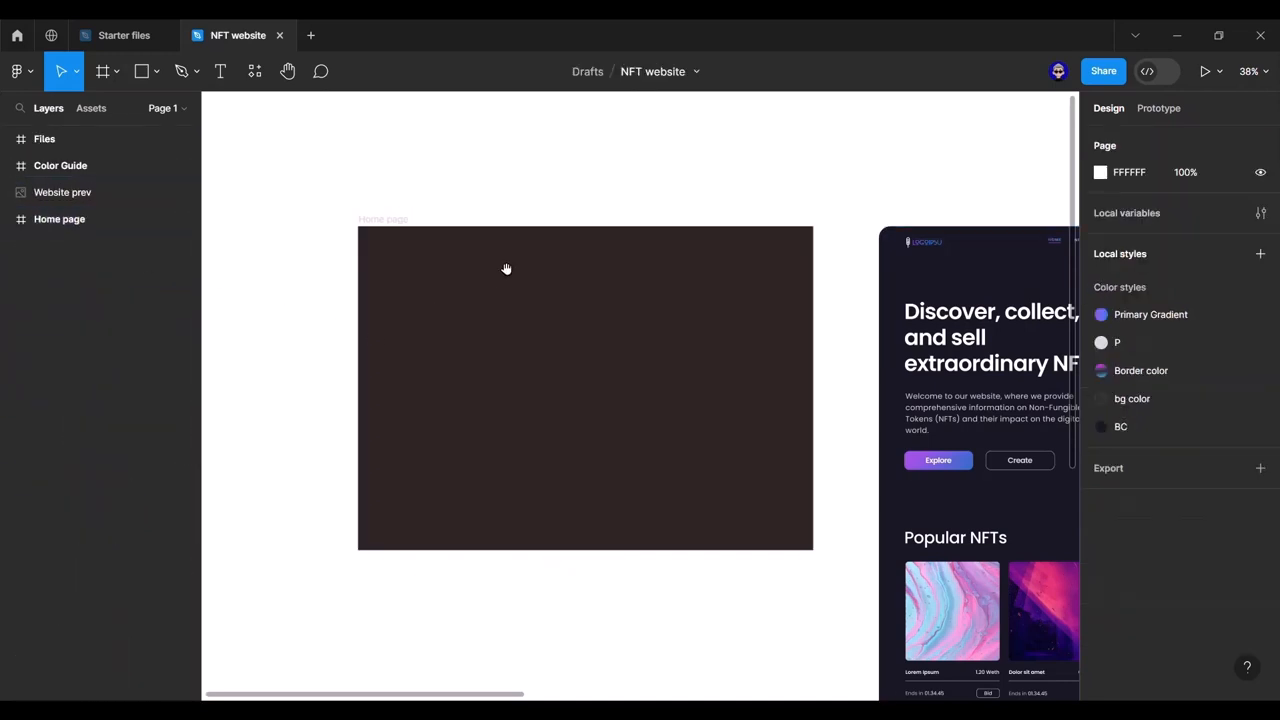
# Step: Apply the BC color style to the fill of the Home page frame
pyautogui.hscroll(2, 429, 274)
pyautogui.click(429, 274)
pyautogui.click(1231, 473)
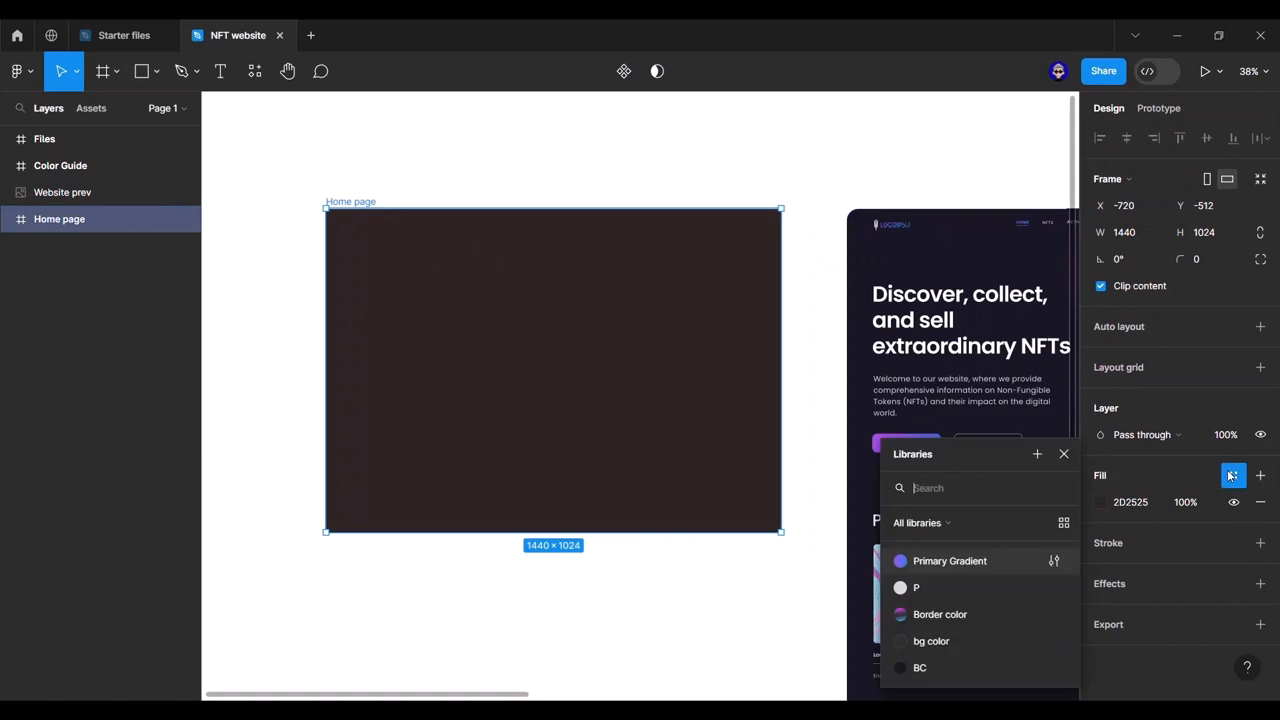
pyautogui.click(921, 673)
pyautogui.click(799, 623)
pyautogui.moveTo(794, 531); pyautogui.dragTo(771, 494)
pyautogui.click(594, 379)
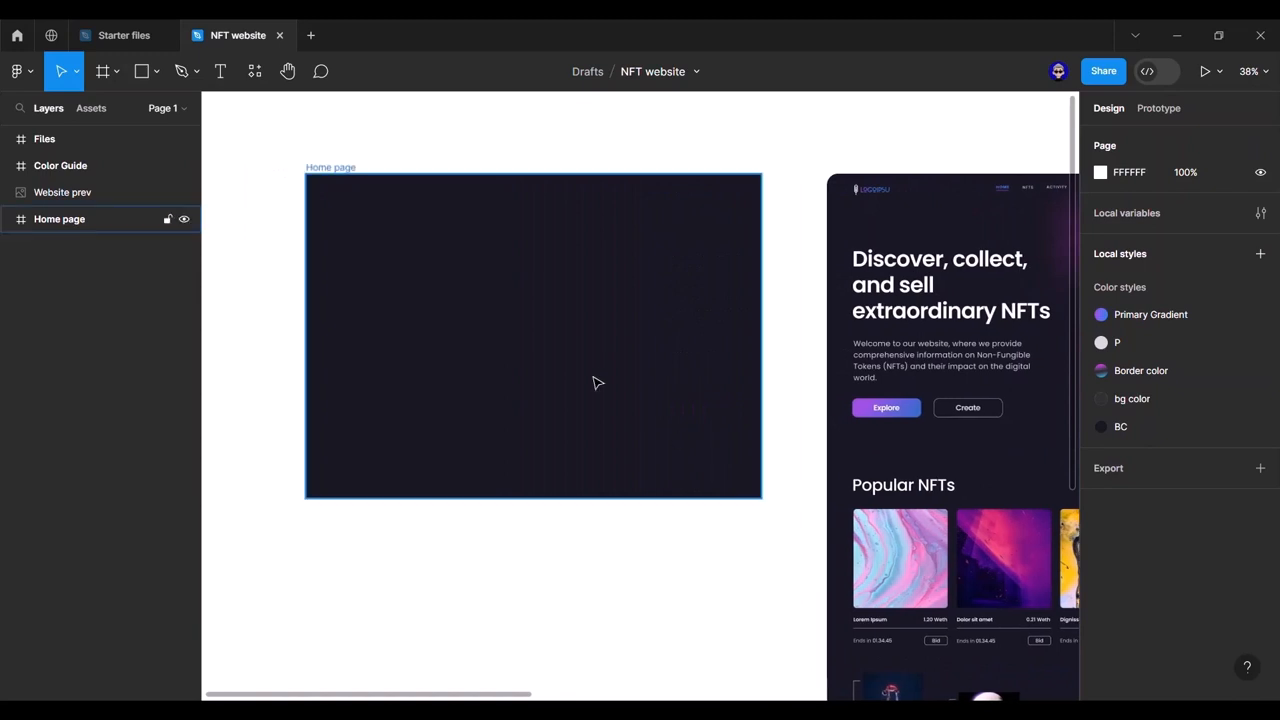
# Step: Add a layout grid to the Home page frame, switch it to columns and set the count to 12
pyautogui.click(343, 169)
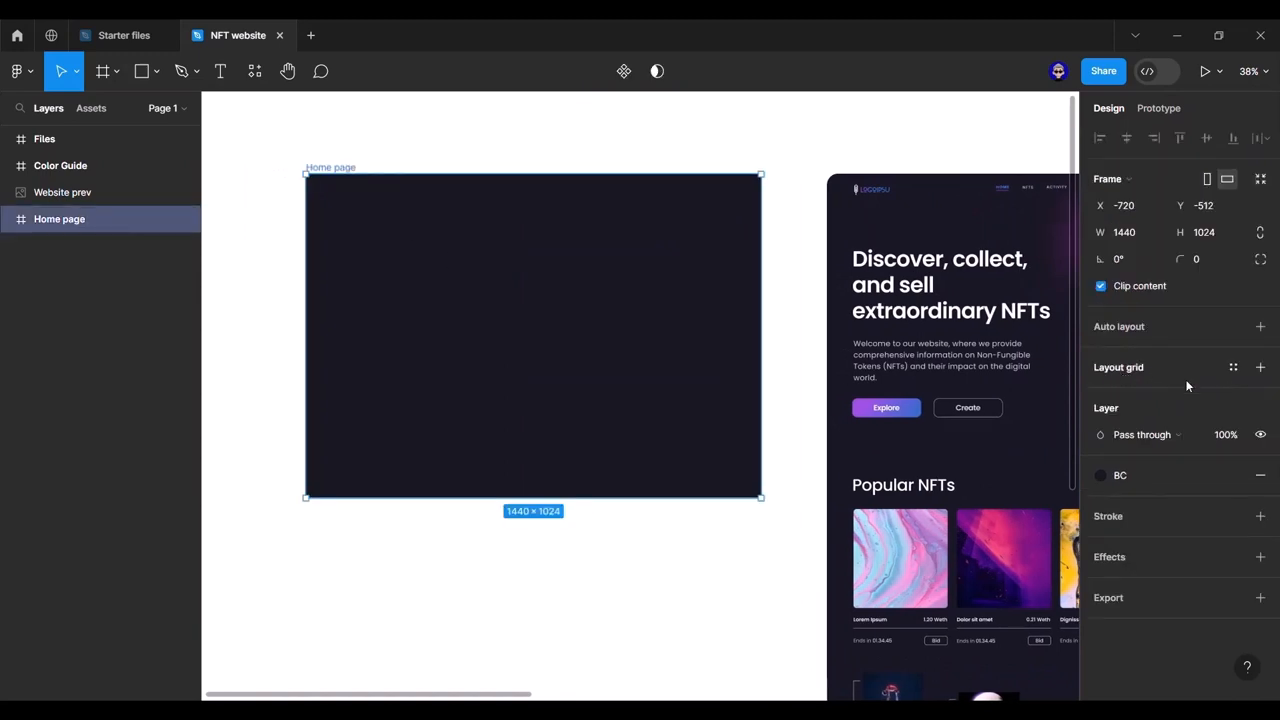
pyautogui.click(1260, 367)
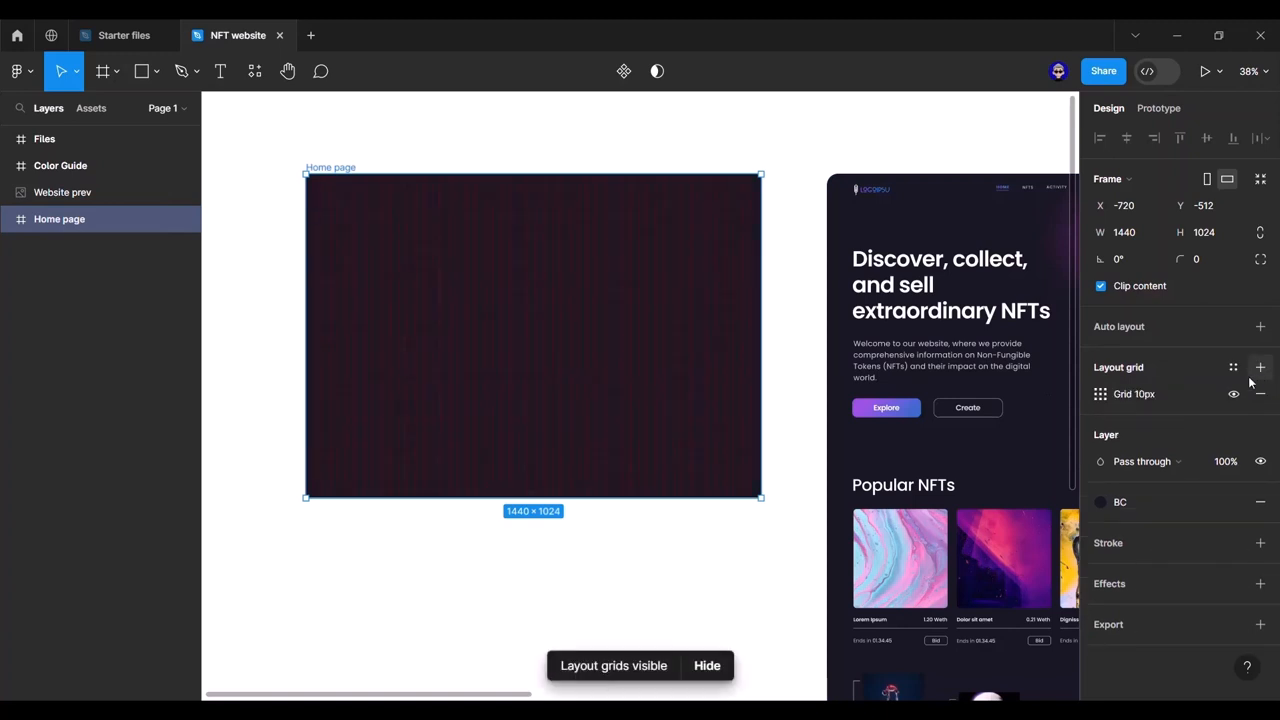
pyautogui.click(1100, 394)
pyautogui.click(905, 397)
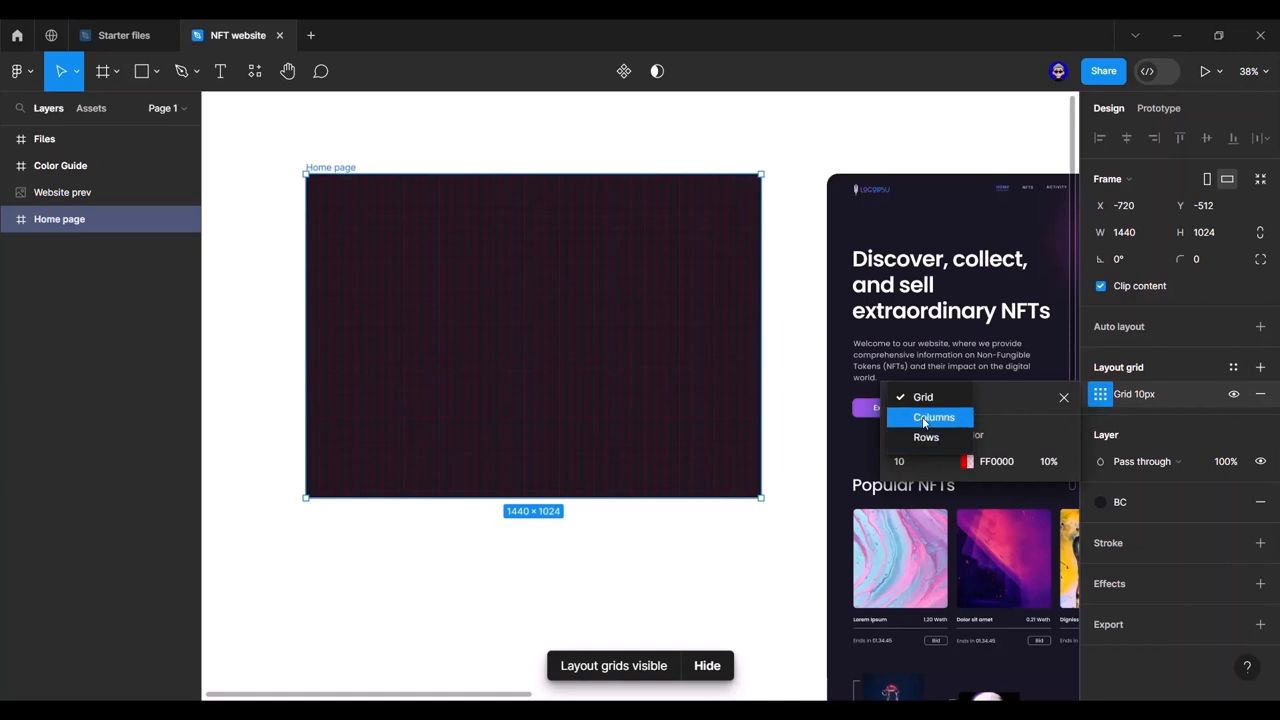
pyautogui.click(926, 418)
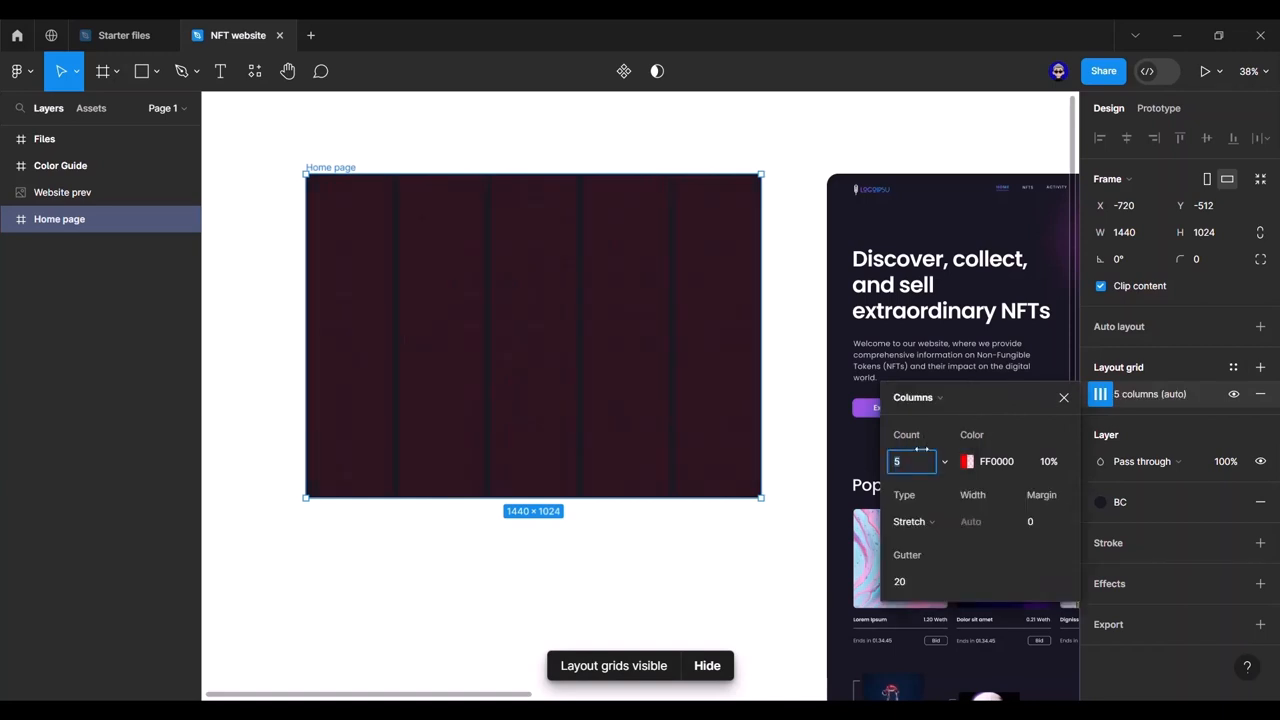
pyautogui.write('12')
pyautogui.press('Return')
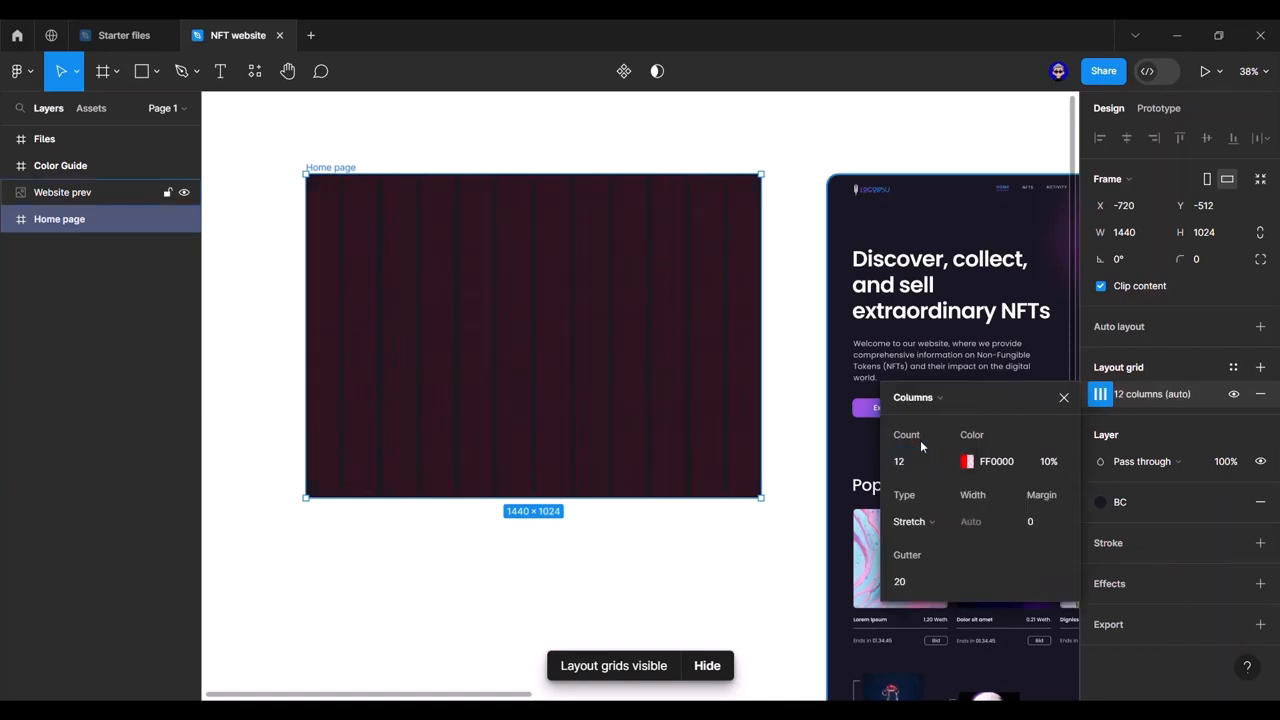
# Step: Set the column grid's color to white FFFFFF at 5% opacity
pyautogui.click(1014, 463)
pyautogui.write('fff')
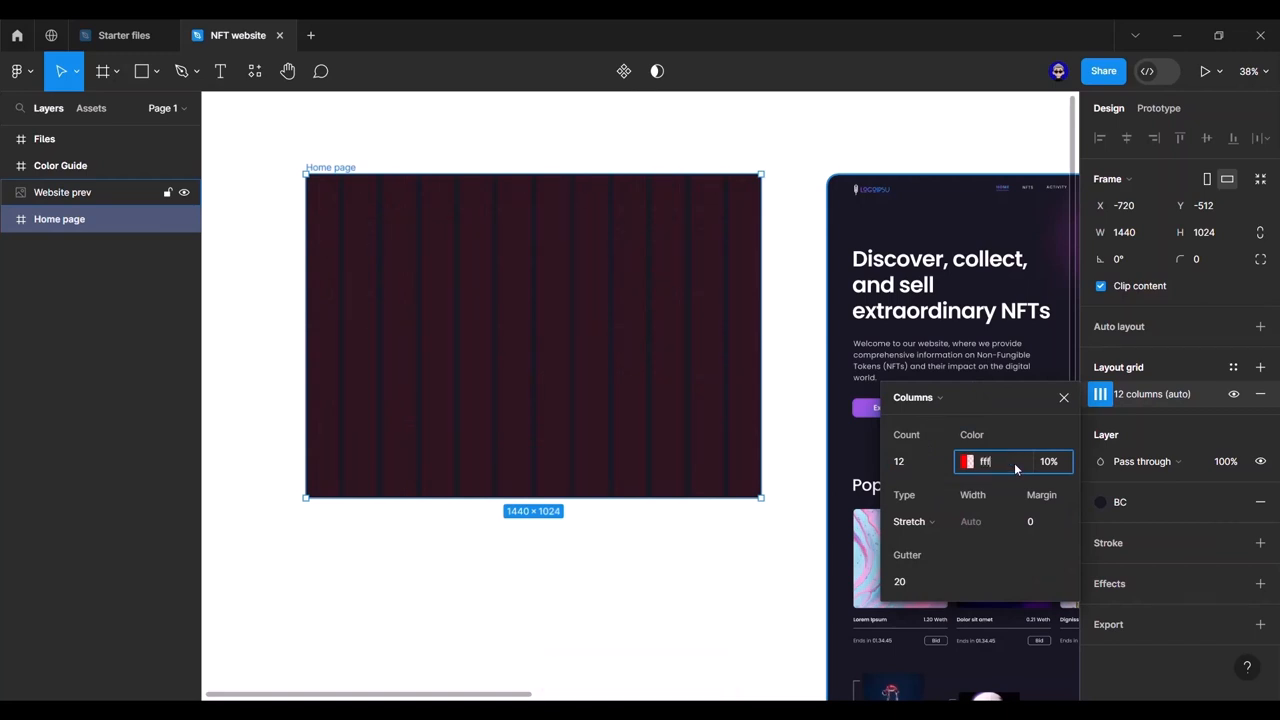
pyautogui.press('Return')
pyautogui.click(1060, 467)
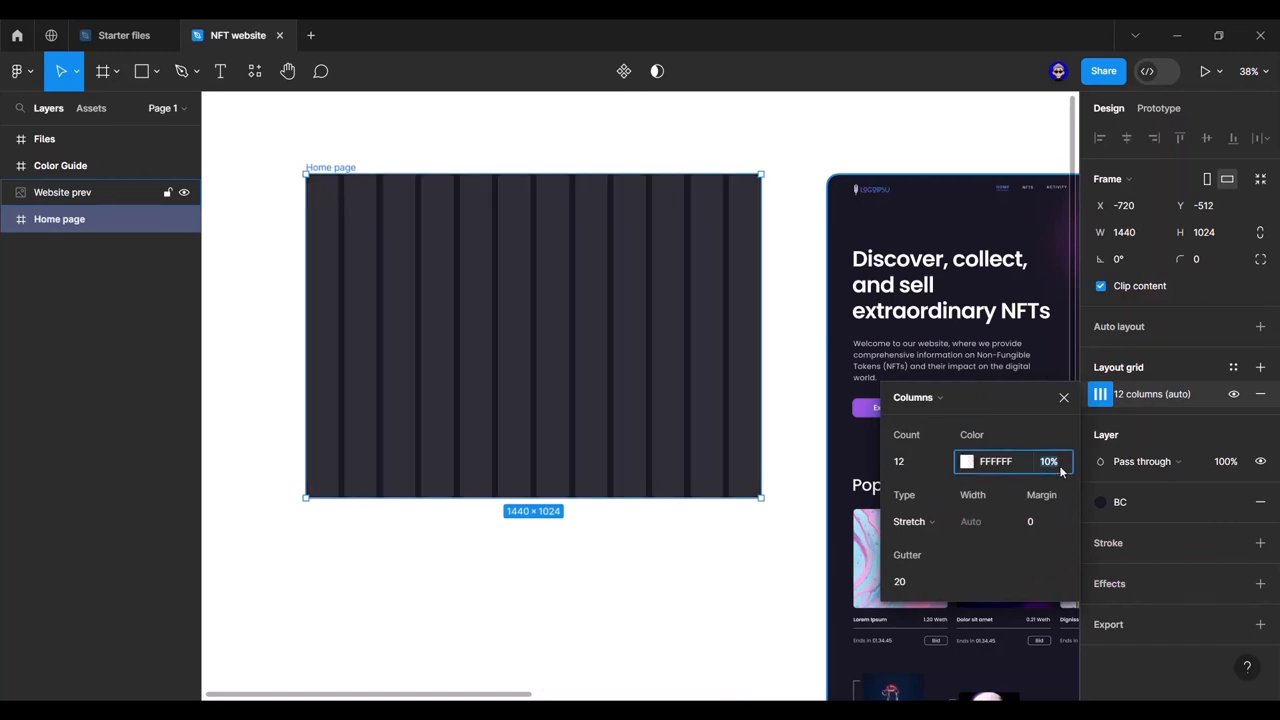
pyautogui.press('Return')
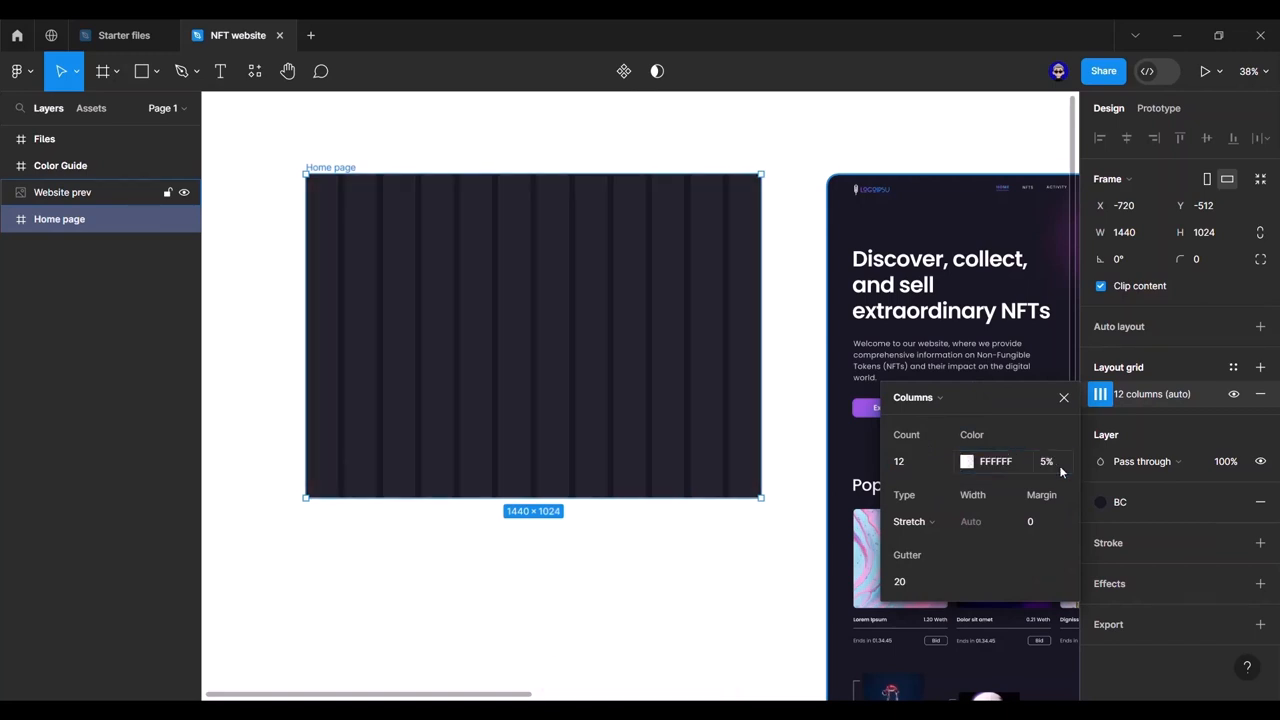
# Step: Set the column grid's margin to 80 and gutter to 30, and close the grid settings
pyautogui.click(929, 522)
pyautogui.click(930, 522)
pyautogui.write('80')
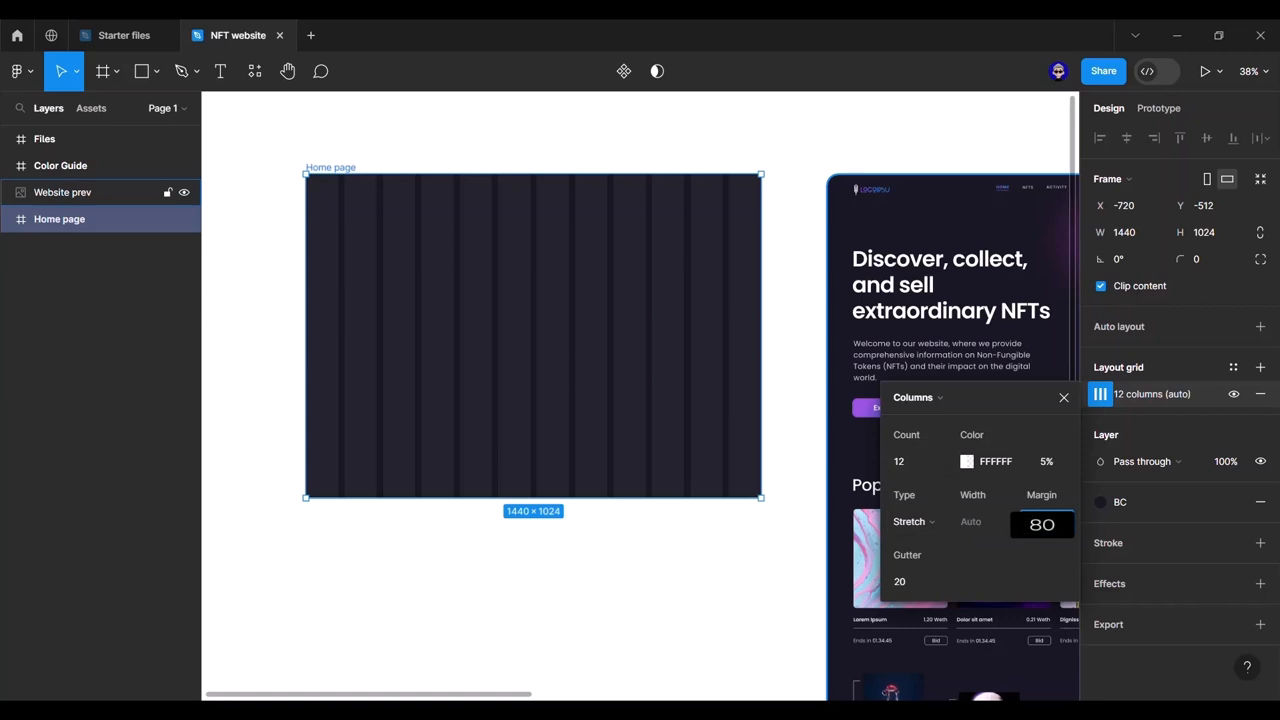
pyautogui.press('Return')
pyautogui.click(900, 581)
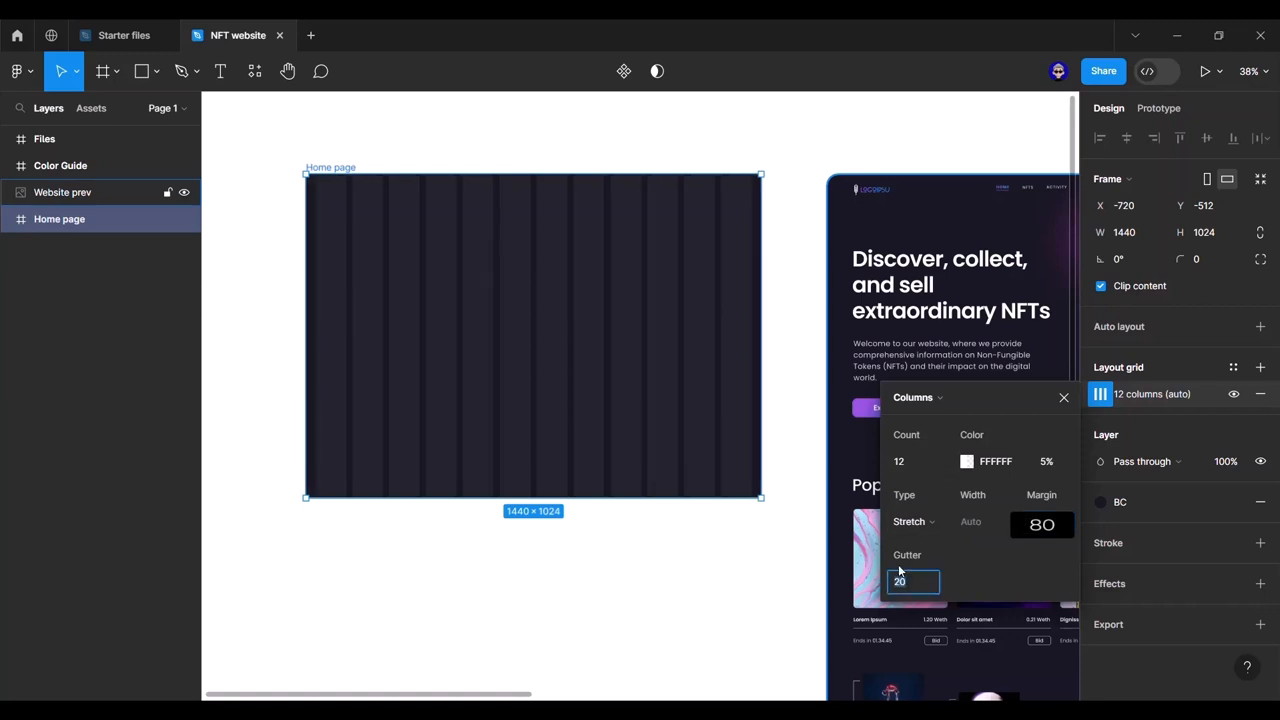
pyautogui.write('30')
pyautogui.press('Return')
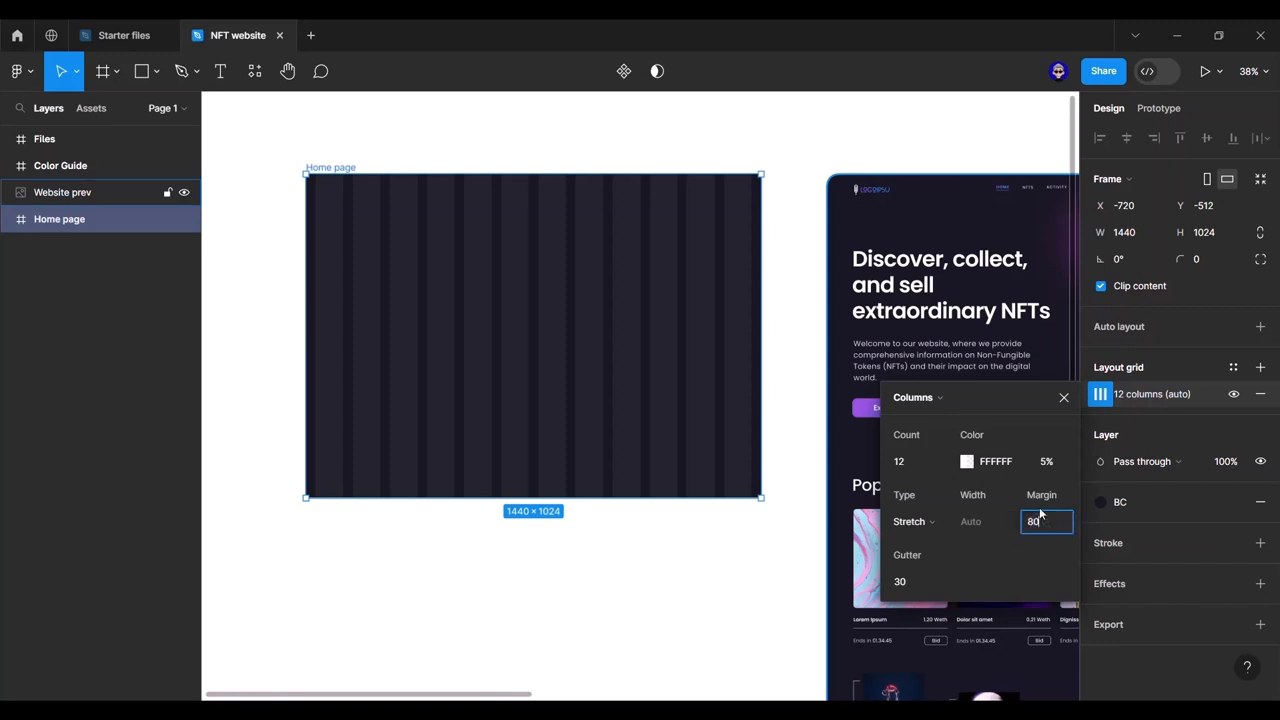
pyautogui.press('Return')
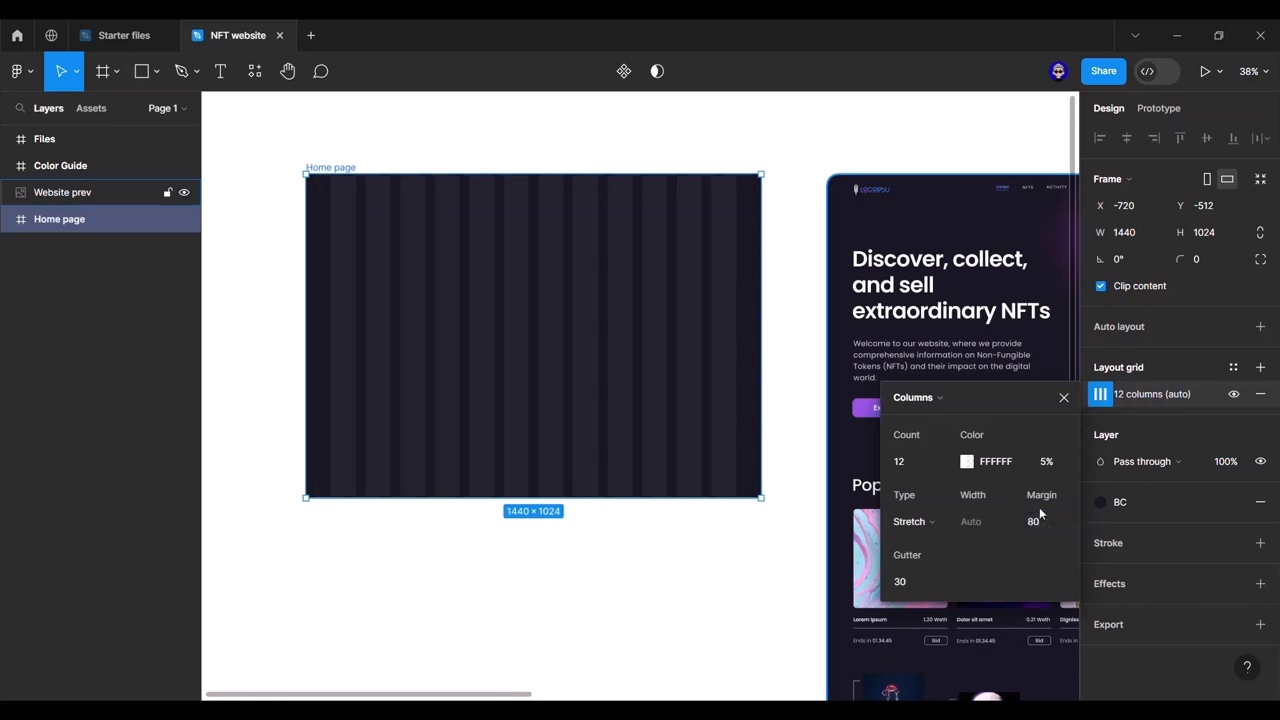
pyautogui.click(1063, 397)
# Step: Examine the column grid on the Home page frame and the header and hero section of the website preview
pyautogui.scroll(3, 400, 280)
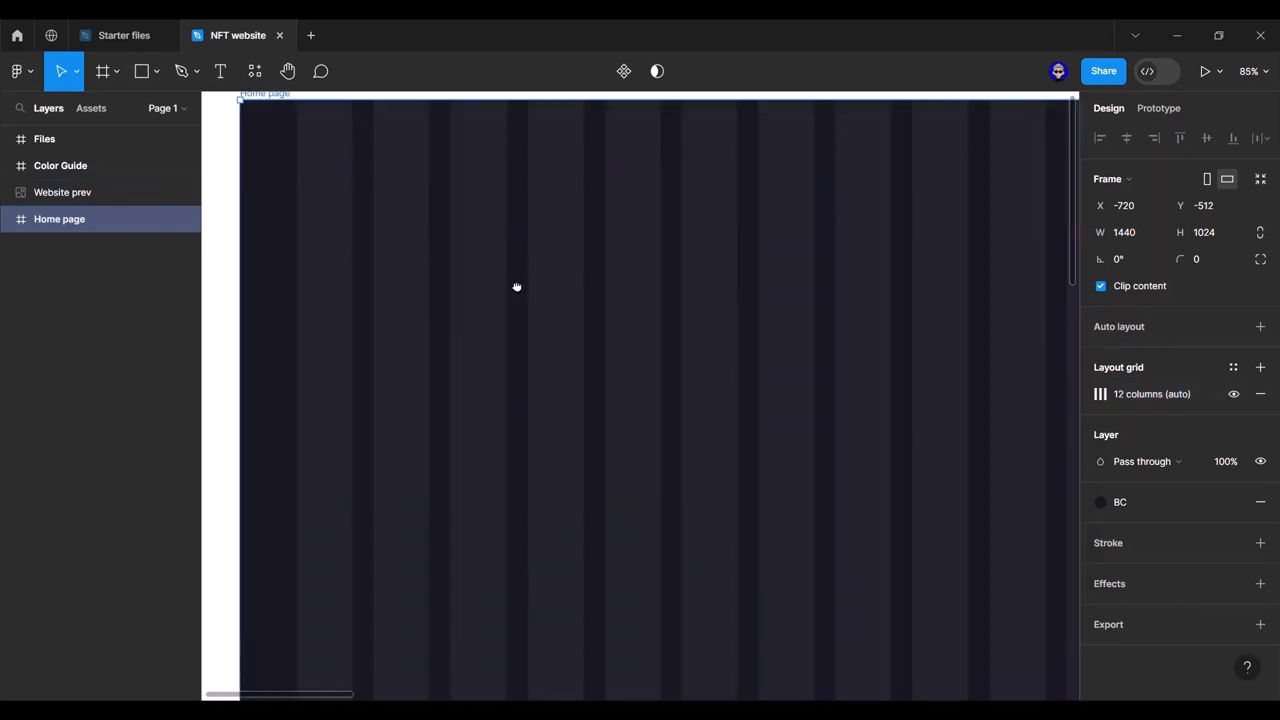
pyautogui.scroll(2, 460, 290)
pyautogui.scroll(2, 415, 280)
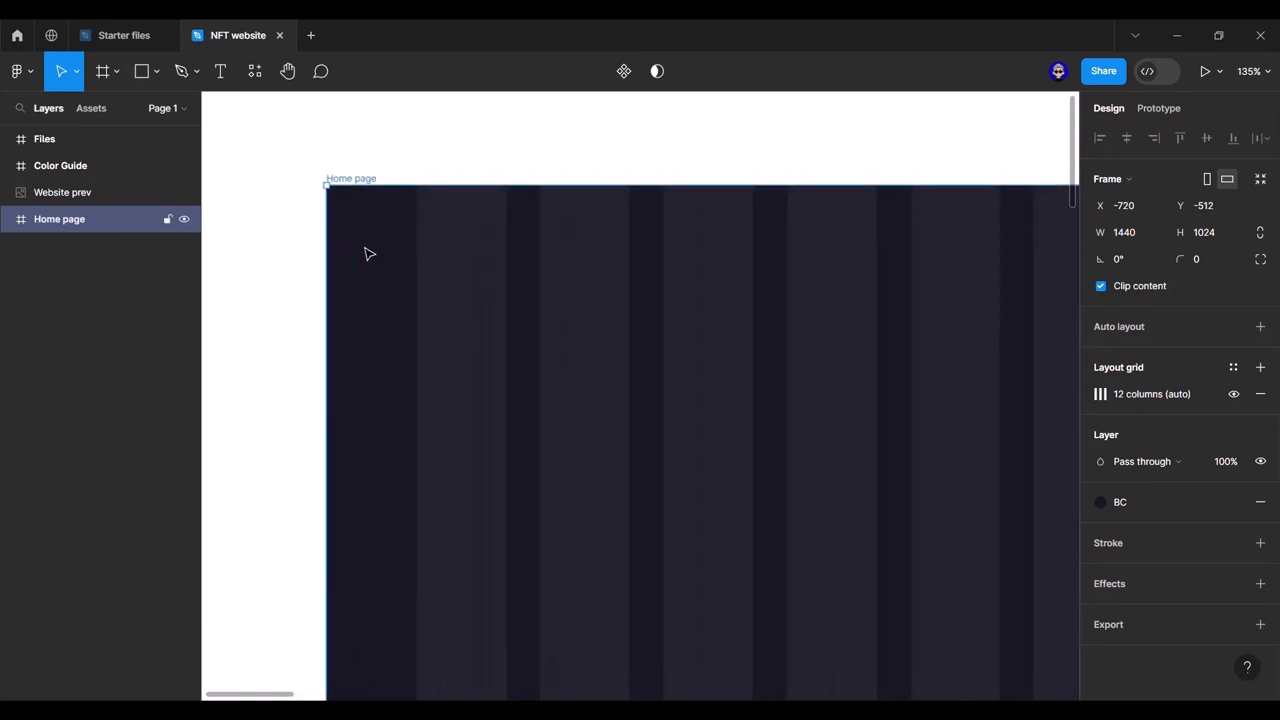
pyautogui.scroll(-5, 512, 283)
pyautogui.hscroll(2, 591, 320)
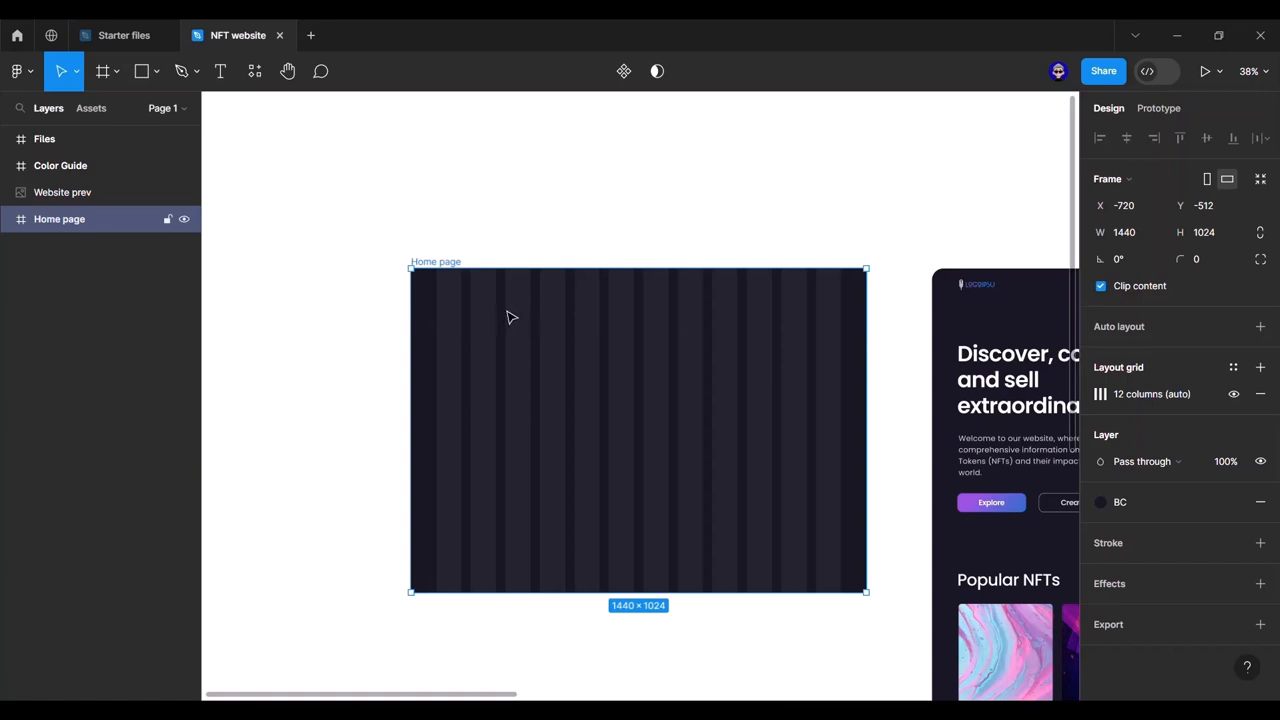
pyautogui.click(883, 283)
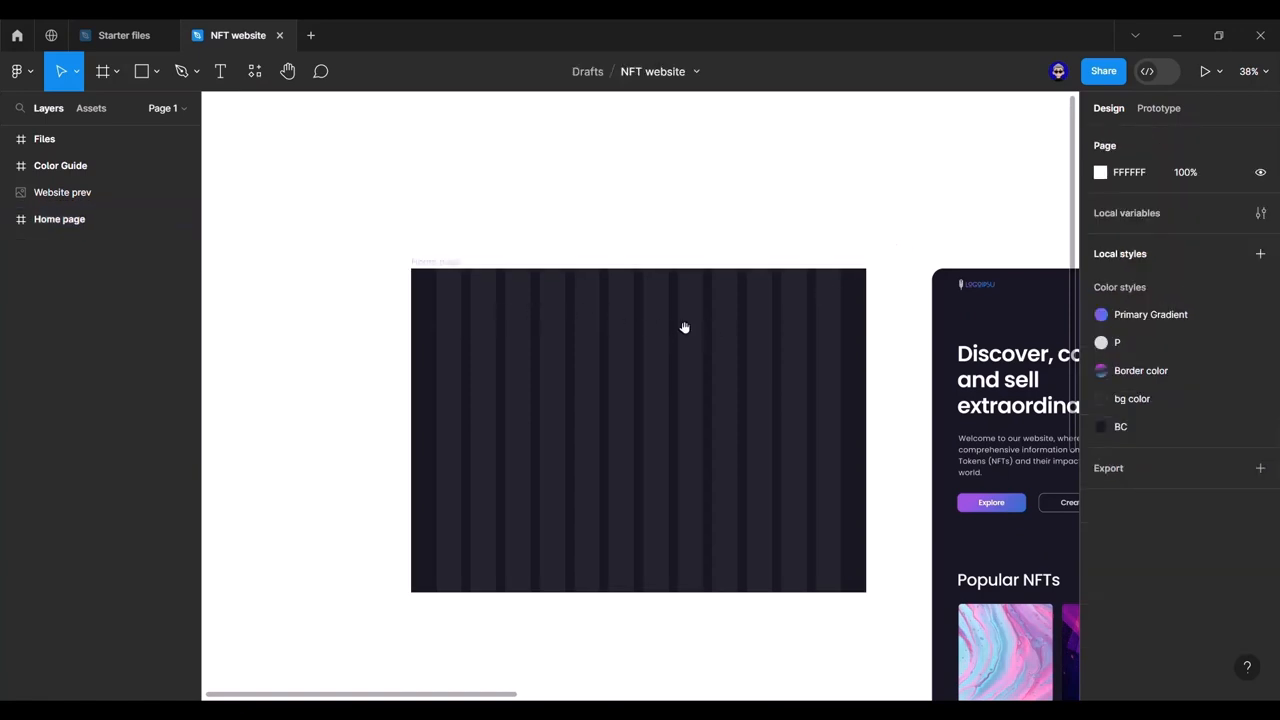
pyautogui.scroll(2, 570, 320)
pyautogui.scroll(-1, 590, 325)
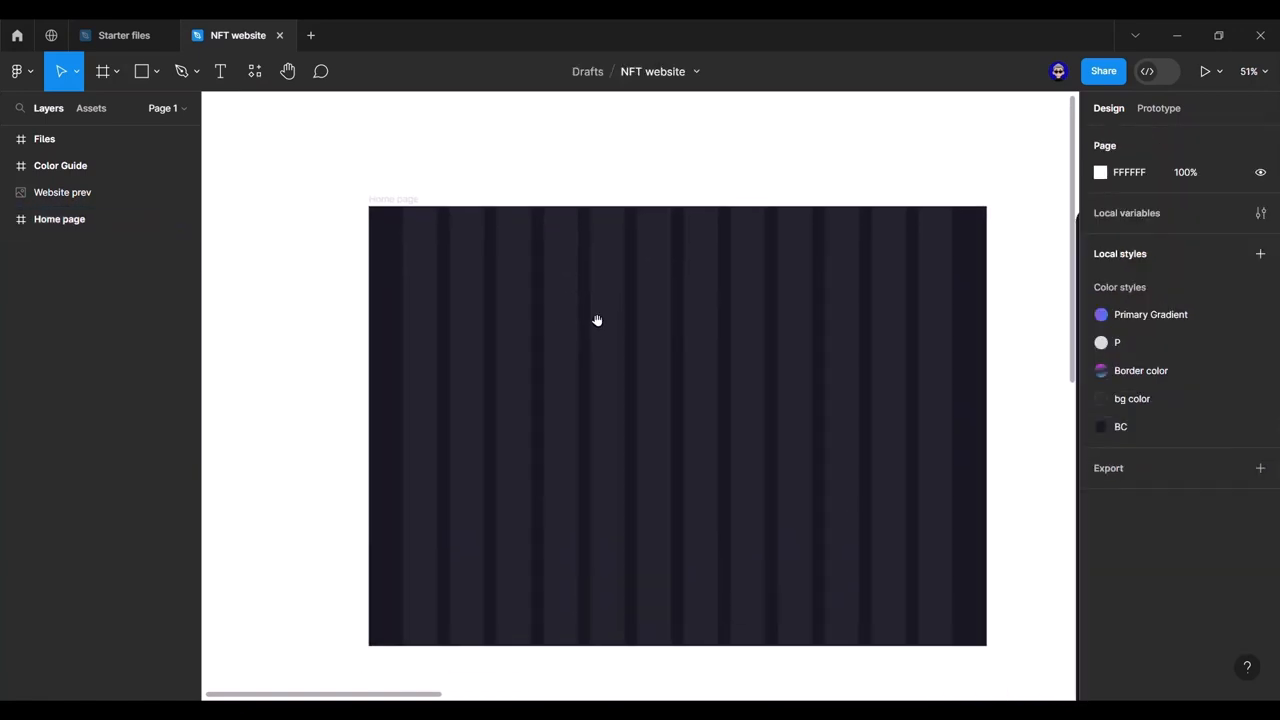
pyautogui.click(620, 326)
pyautogui.moveTo(930, 383); pyautogui.dragTo(850, 365)
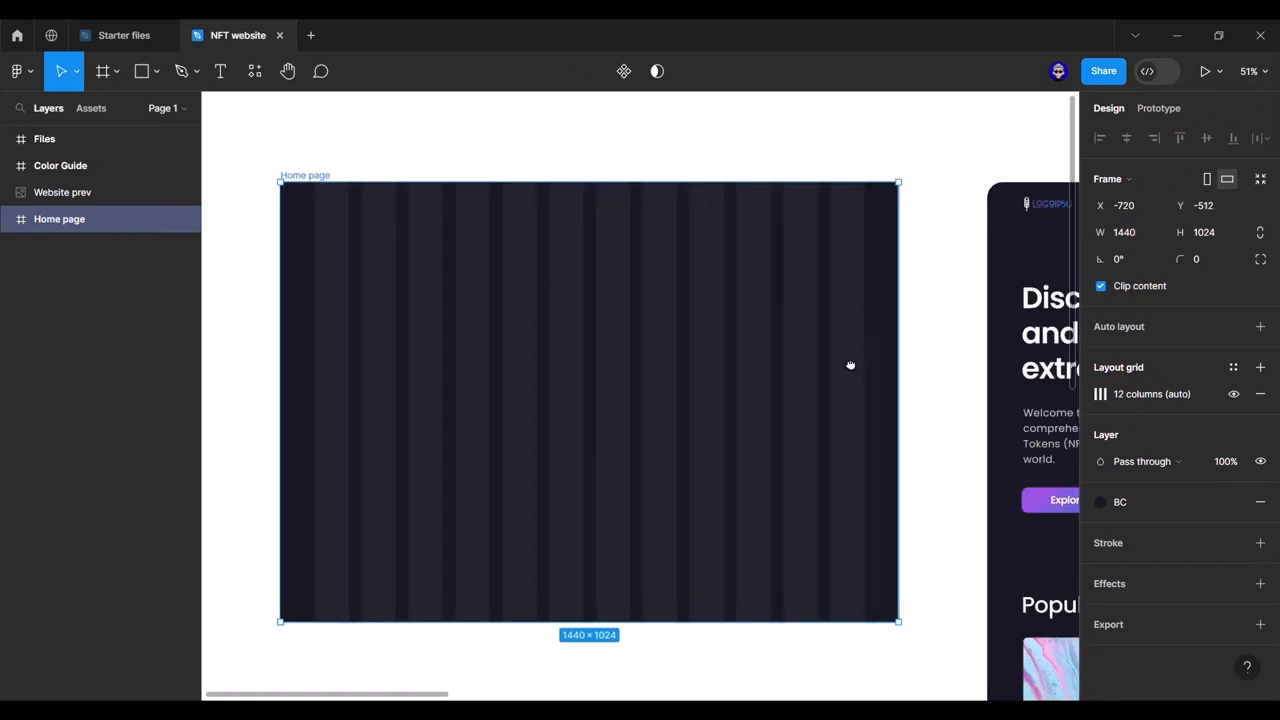
pyautogui.moveTo(941, 323); pyautogui.dragTo(695, 334)
pyautogui.click(738, 333)
pyautogui.moveTo(908, 317); pyautogui.dragTo(525, 313)
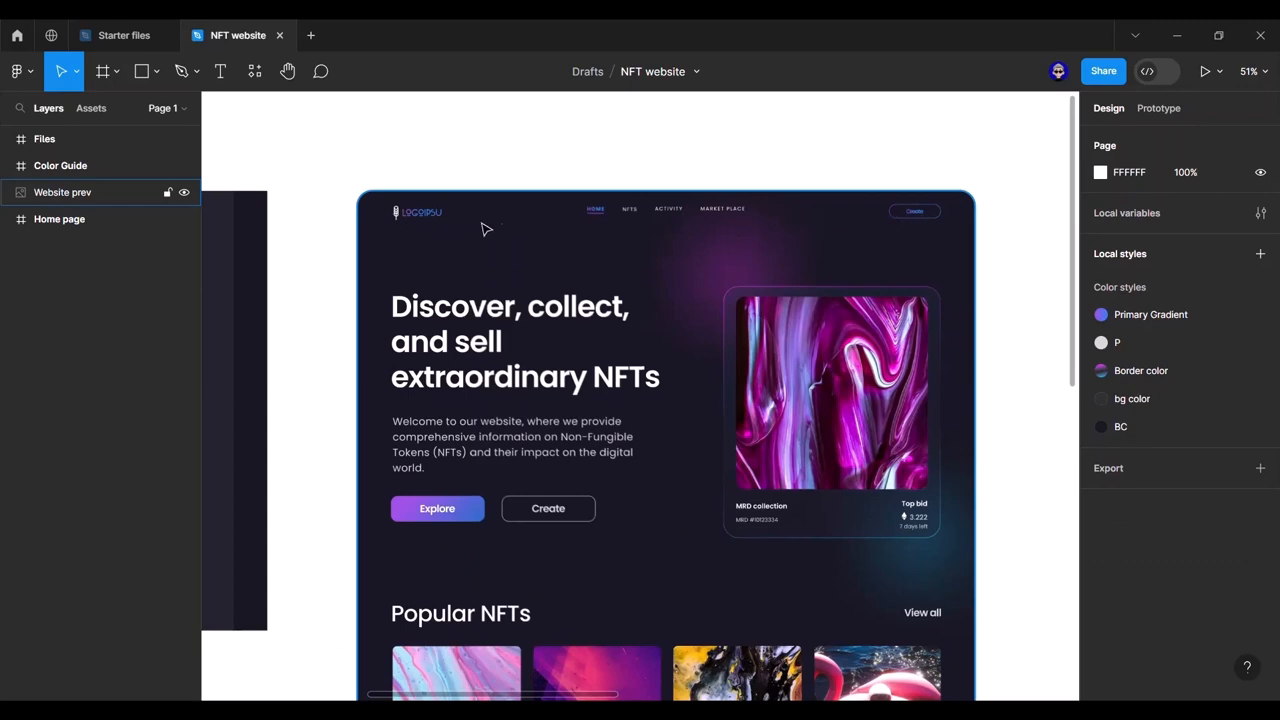
# Step: Copy the Logo frame from the Files board and clear the selection
pyautogui.scroll(-5, 712, 341)
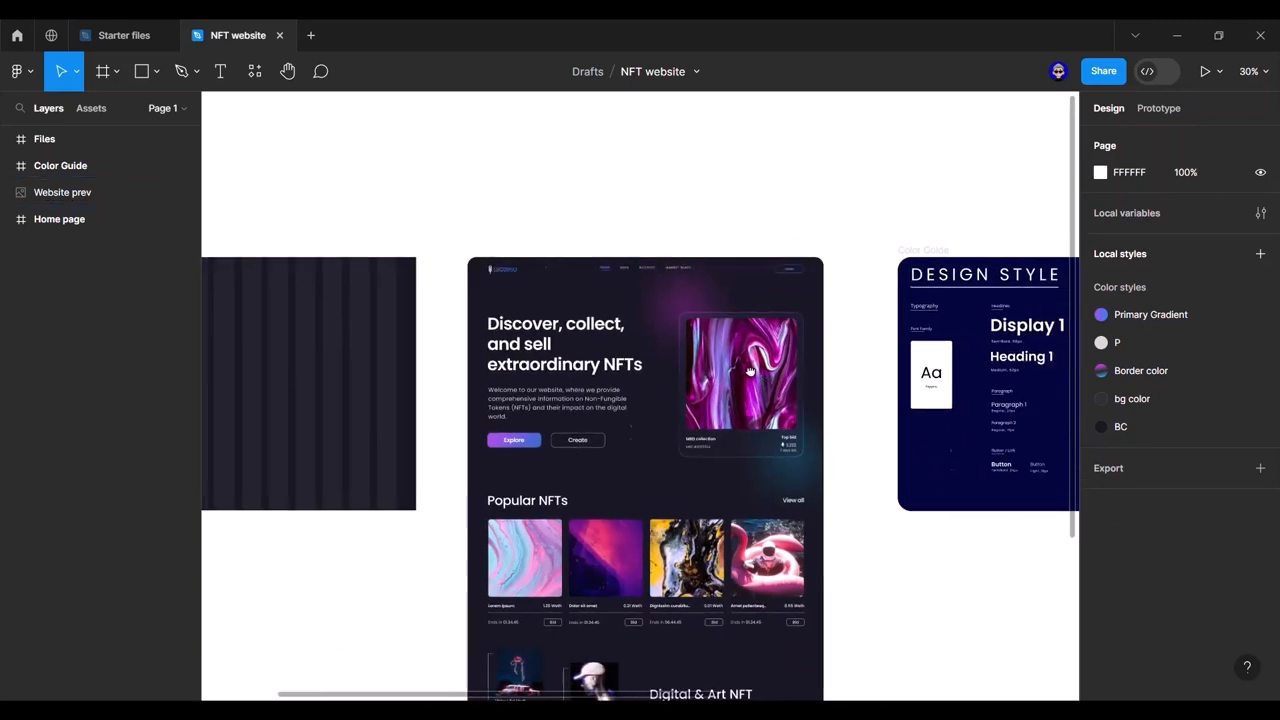
pyautogui.hscroll(10, 783, 363)
pyautogui.scroll(5, 860, 330)
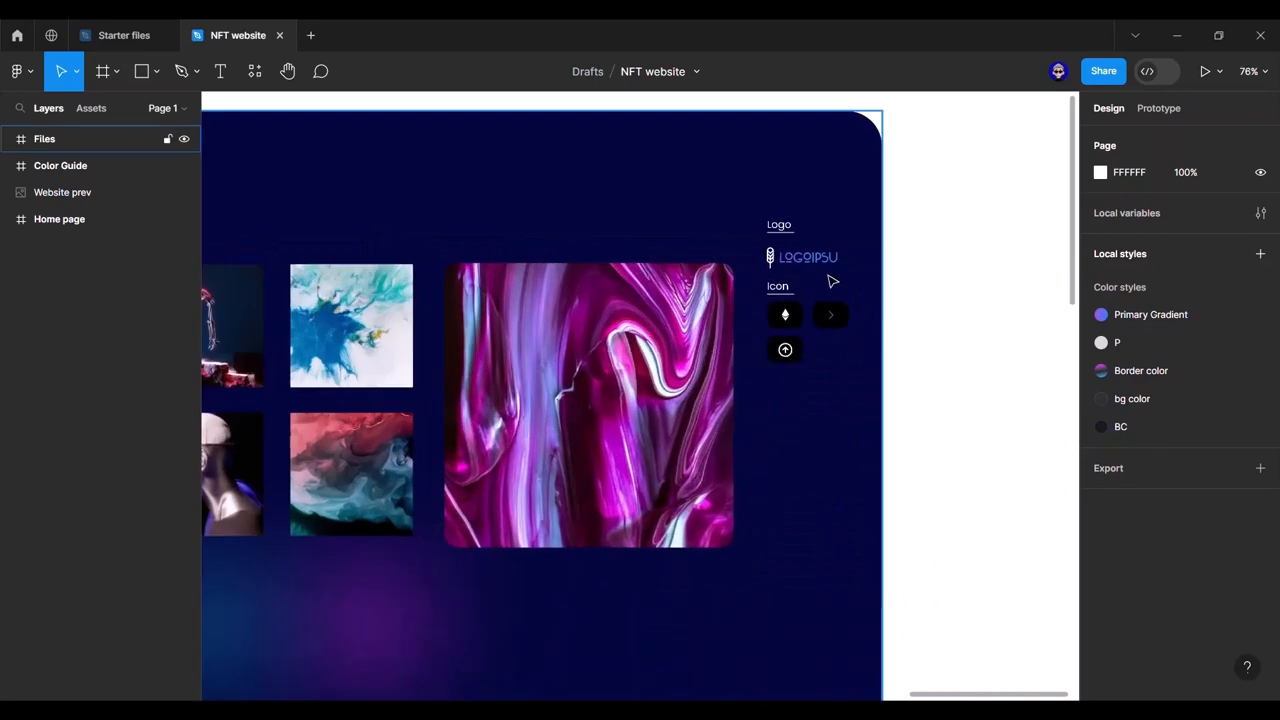
pyautogui.click(805, 262)
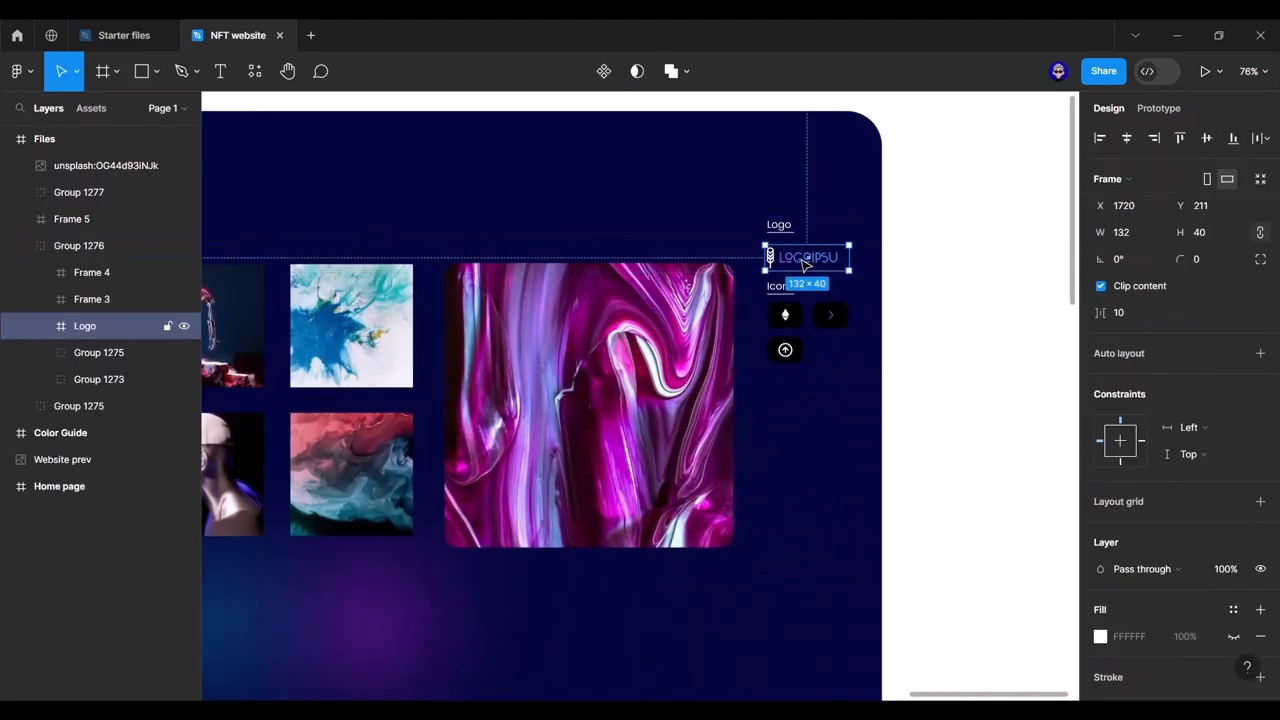
pyautogui.rightClick(88, 330)
pyautogui.click(130, 203)
pyautogui.click(929, 278)
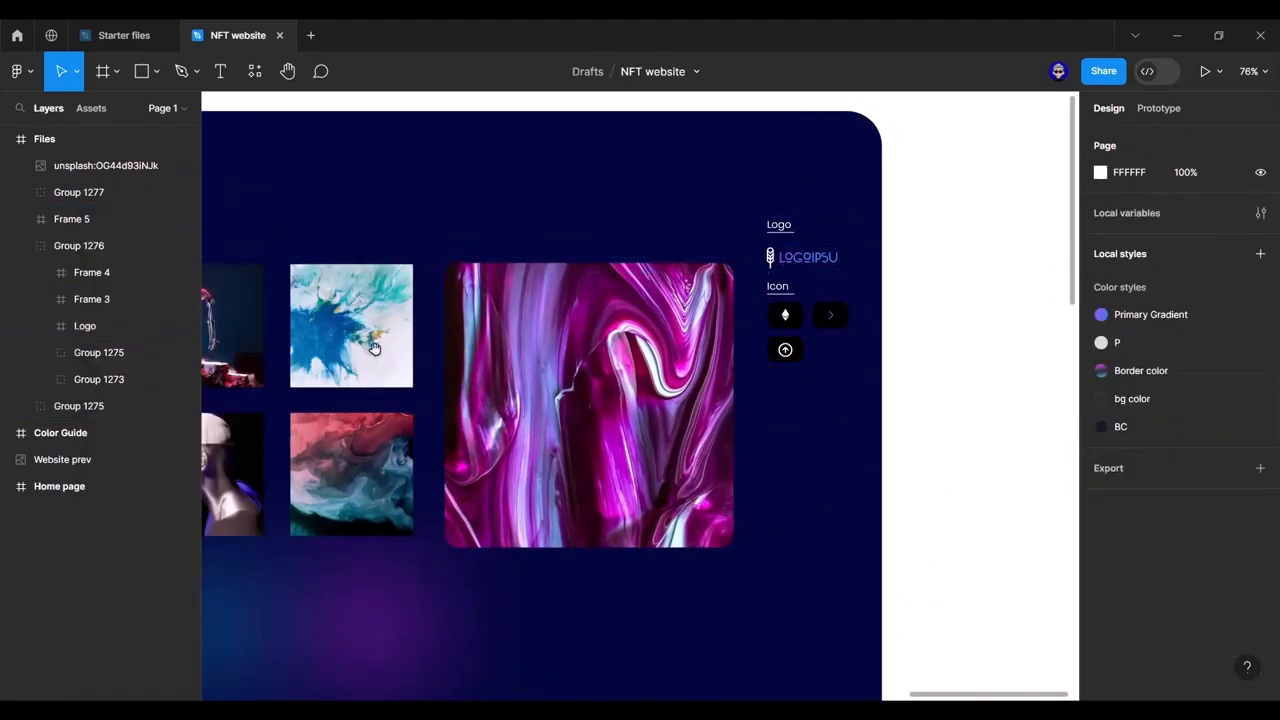
# Step: Paste the logo into the Home page frame at the start of the first column, positioned at X 80, Y 32
pyautogui.scroll(-8, 373, 347)
pyautogui.hscroll(-5, 884, 357)
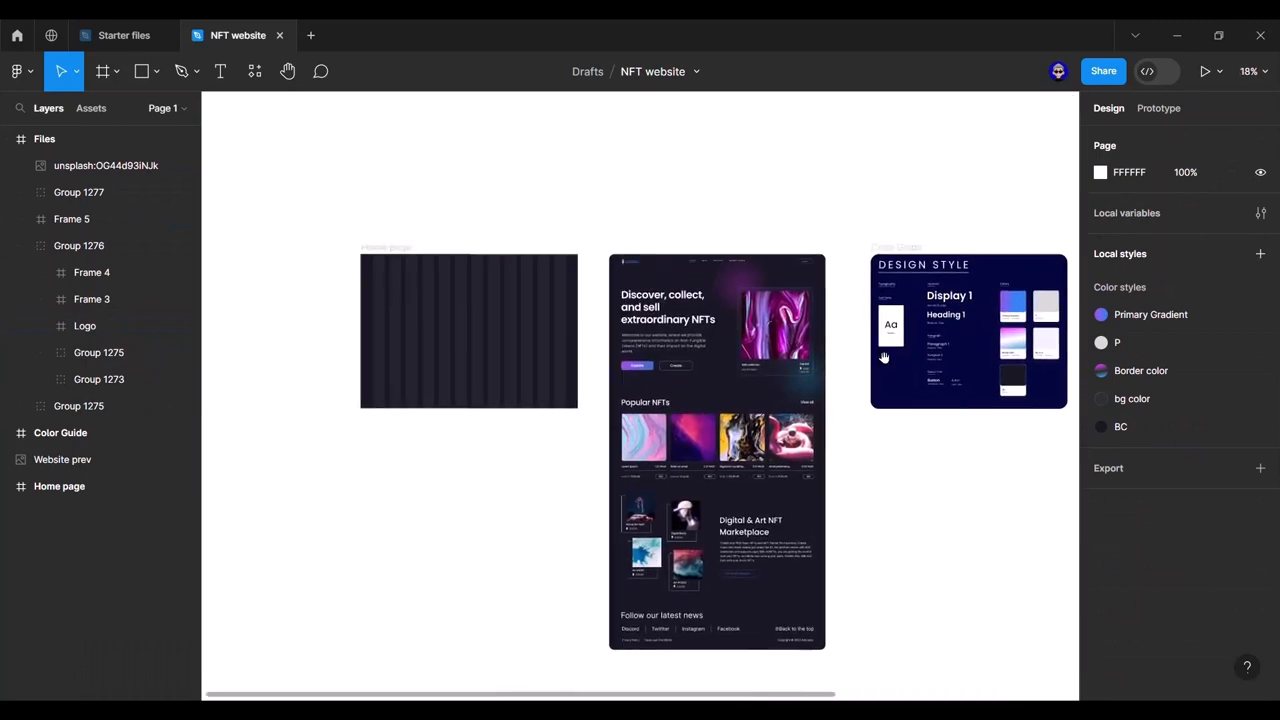
pyautogui.click(362, 264)
pyautogui.scroll(10, 362, 266)
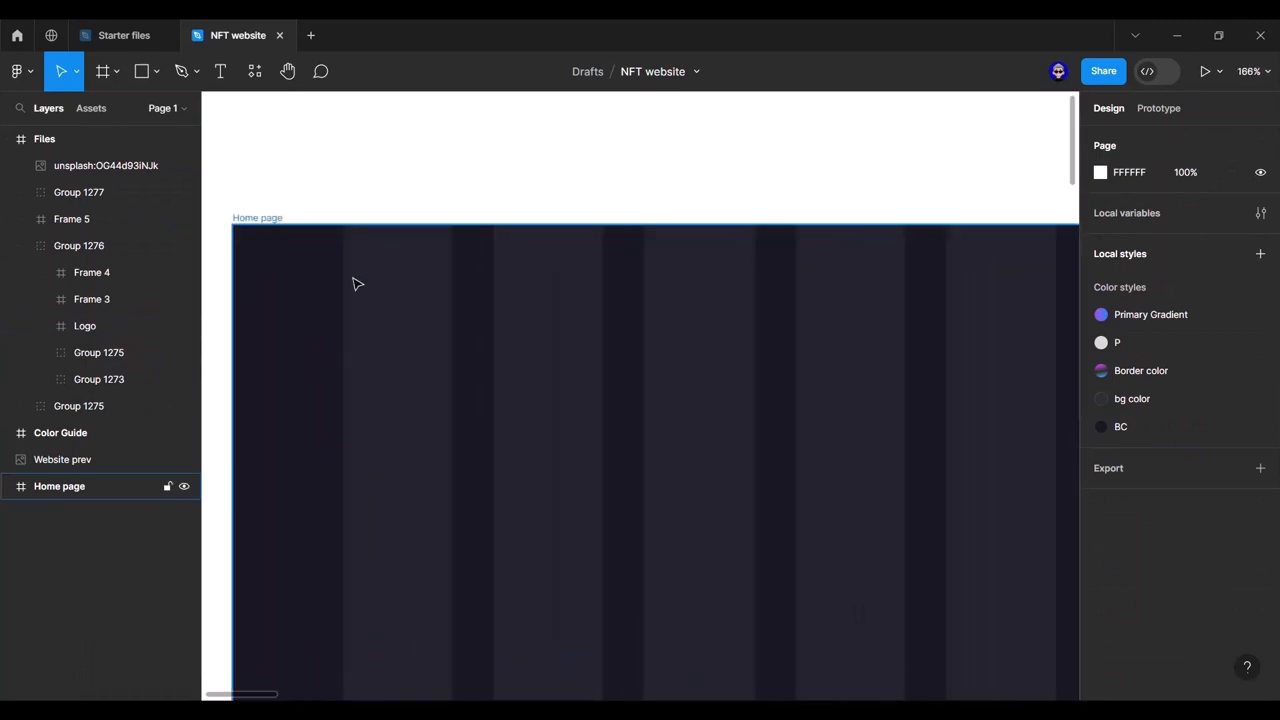
pyautogui.rightClick(343, 284)
pyautogui.click(370, 247)
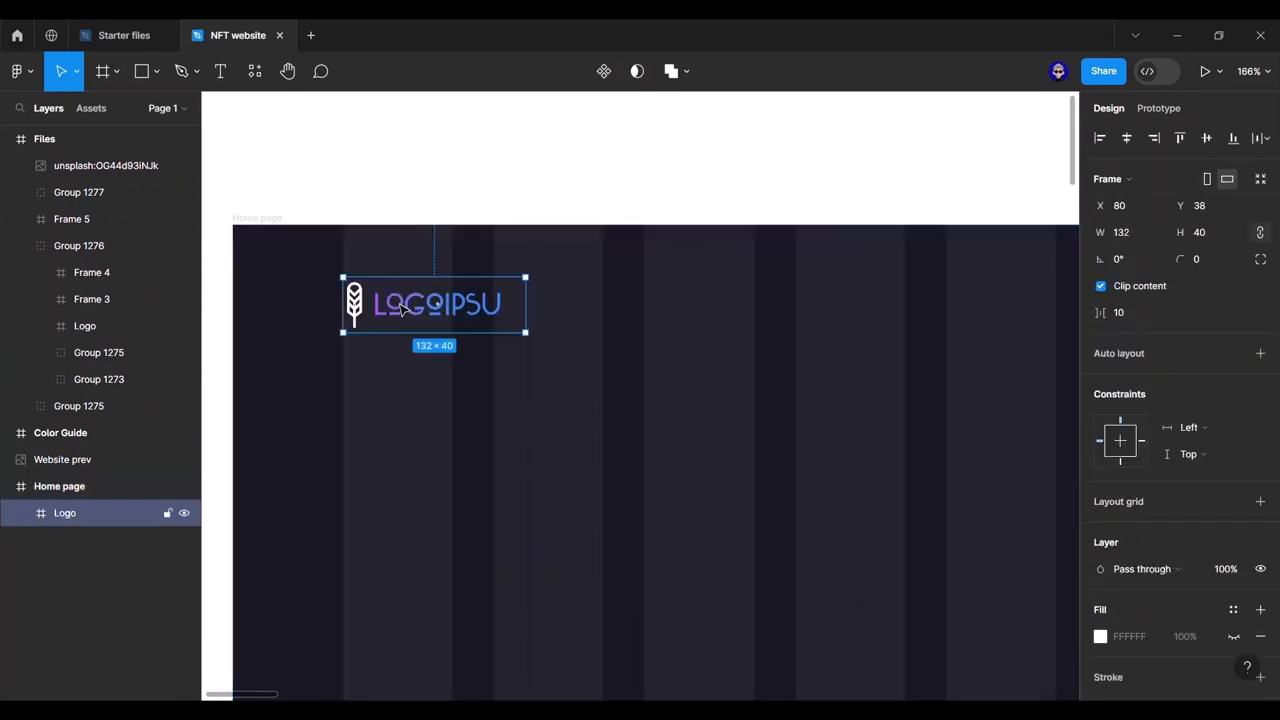
pyautogui.press('alt')
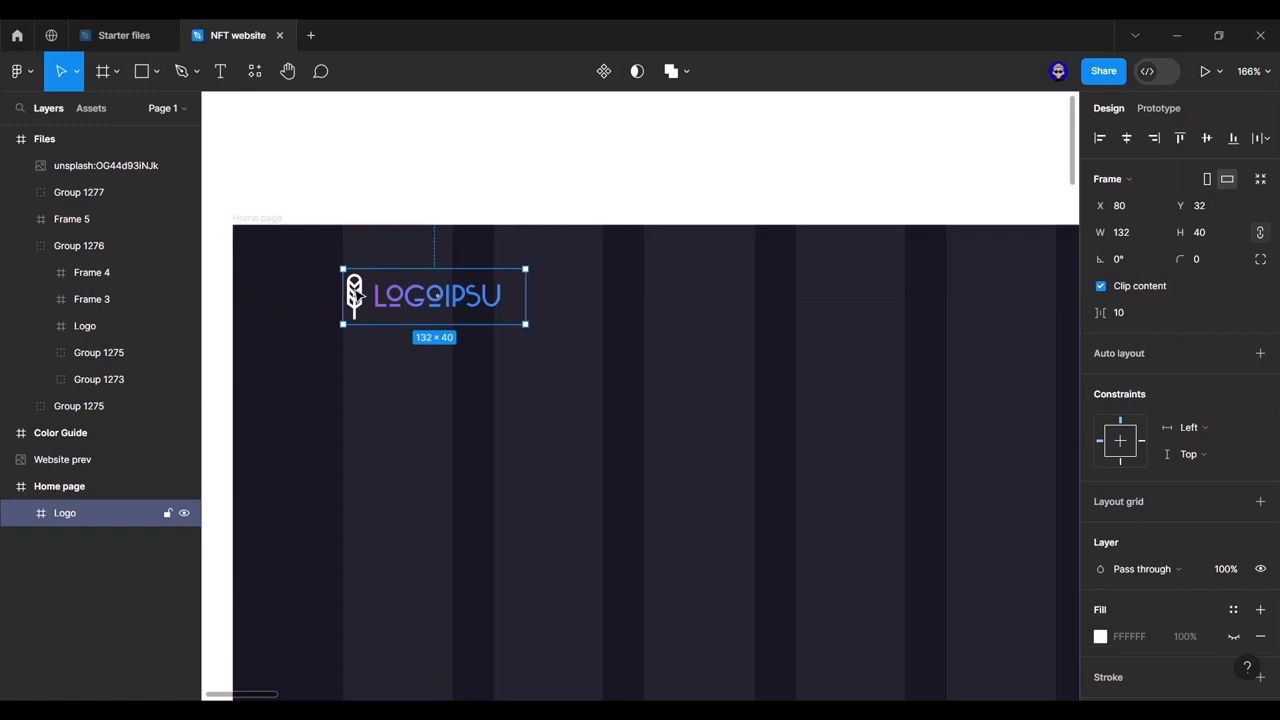
# Step: Add the text "Home" to the Home page frame's header, between the logo and the frame's center, at about X 409, Y 44
pyautogui.click(514, 129)
pyautogui.scroll(-6, 514, 129)
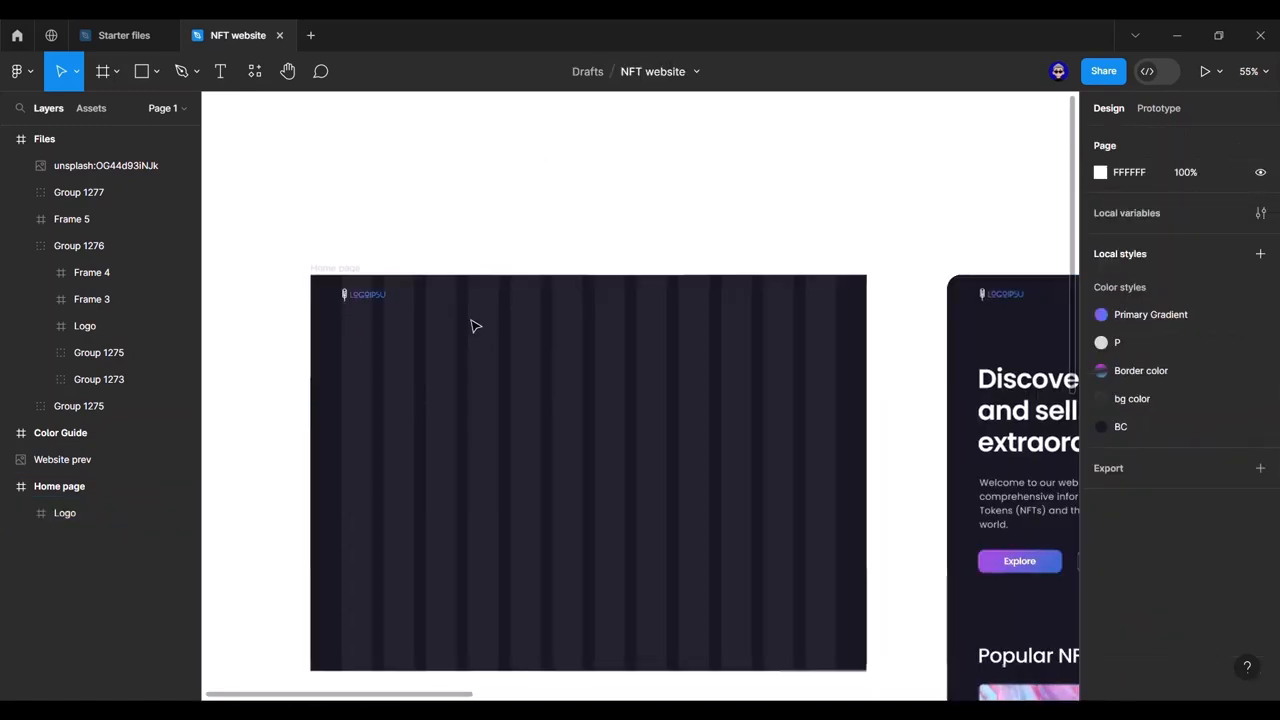
pyautogui.moveTo(732, 338); pyautogui.dragTo(559, 335)
pyautogui.moveTo(862, 305); pyautogui.dragTo(526, 303)
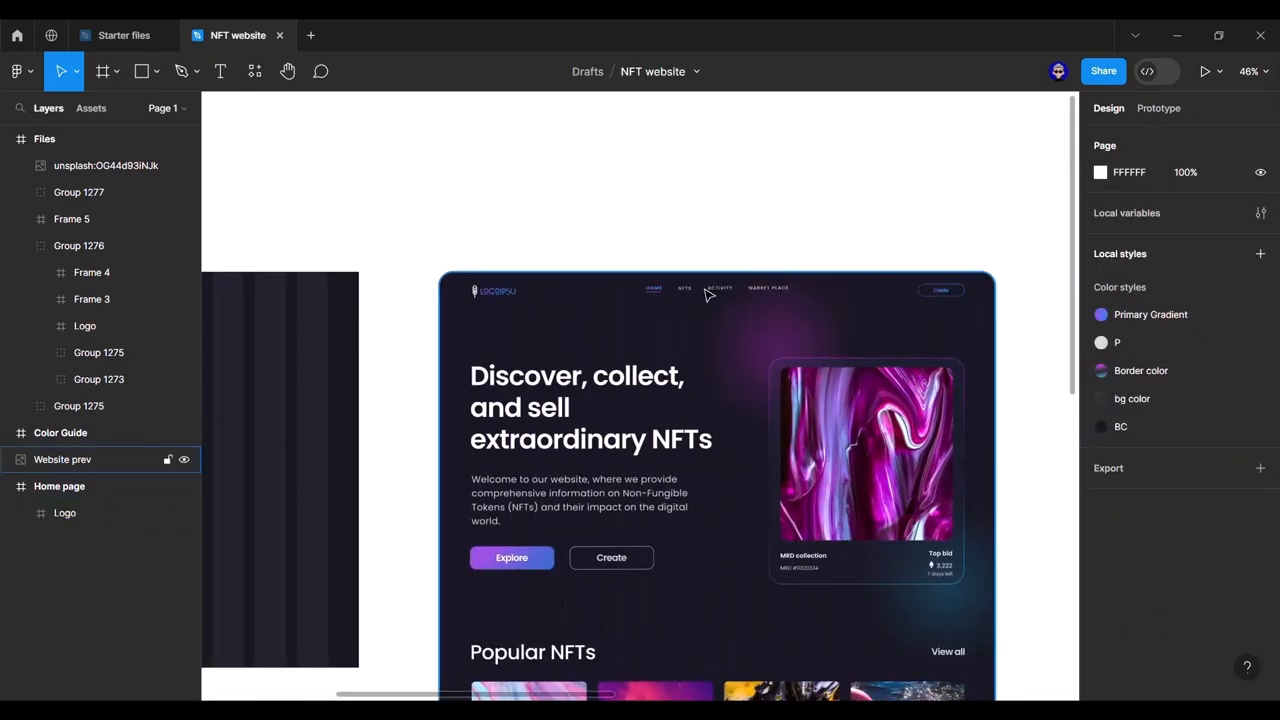
pyautogui.moveTo(348, 326); pyautogui.dragTo(789, 306)
pyautogui.moveTo(383, 297); pyautogui.dragTo(507, 308)
pyautogui.scroll(6, 486, 284)
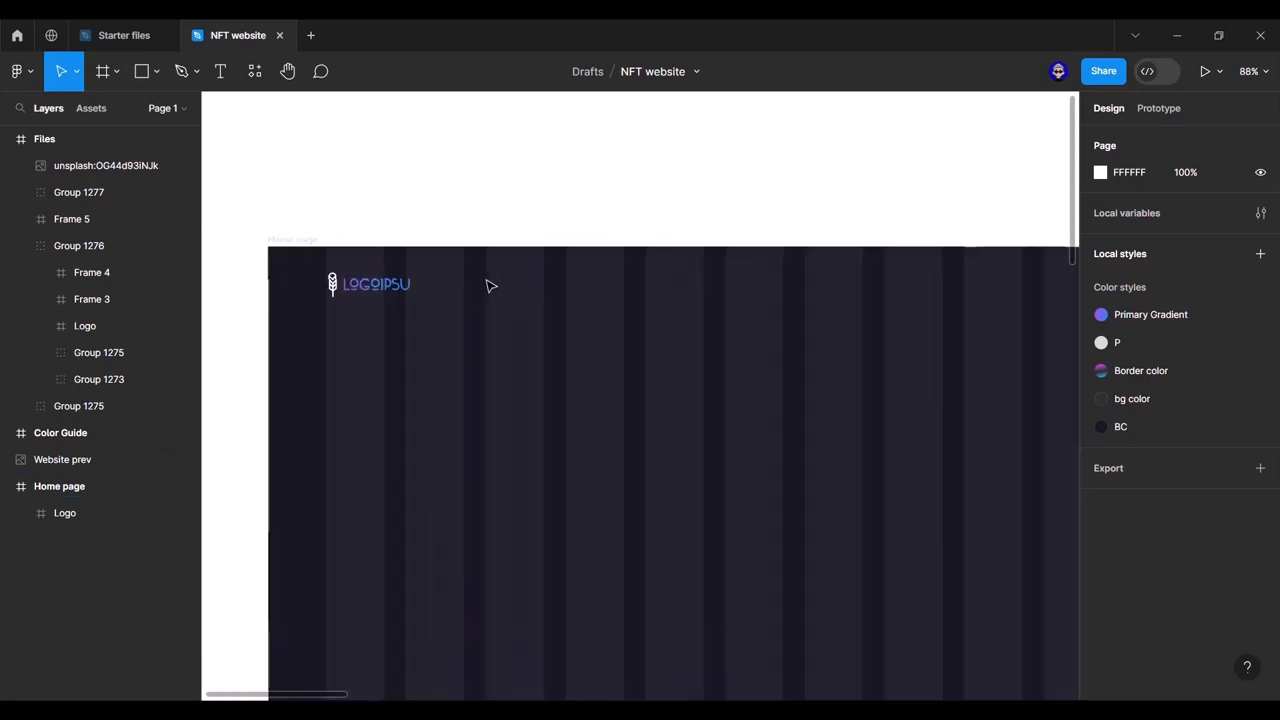
pyautogui.moveTo(584, 308); pyautogui.dragTo(546, 317)
pyautogui.press('t')
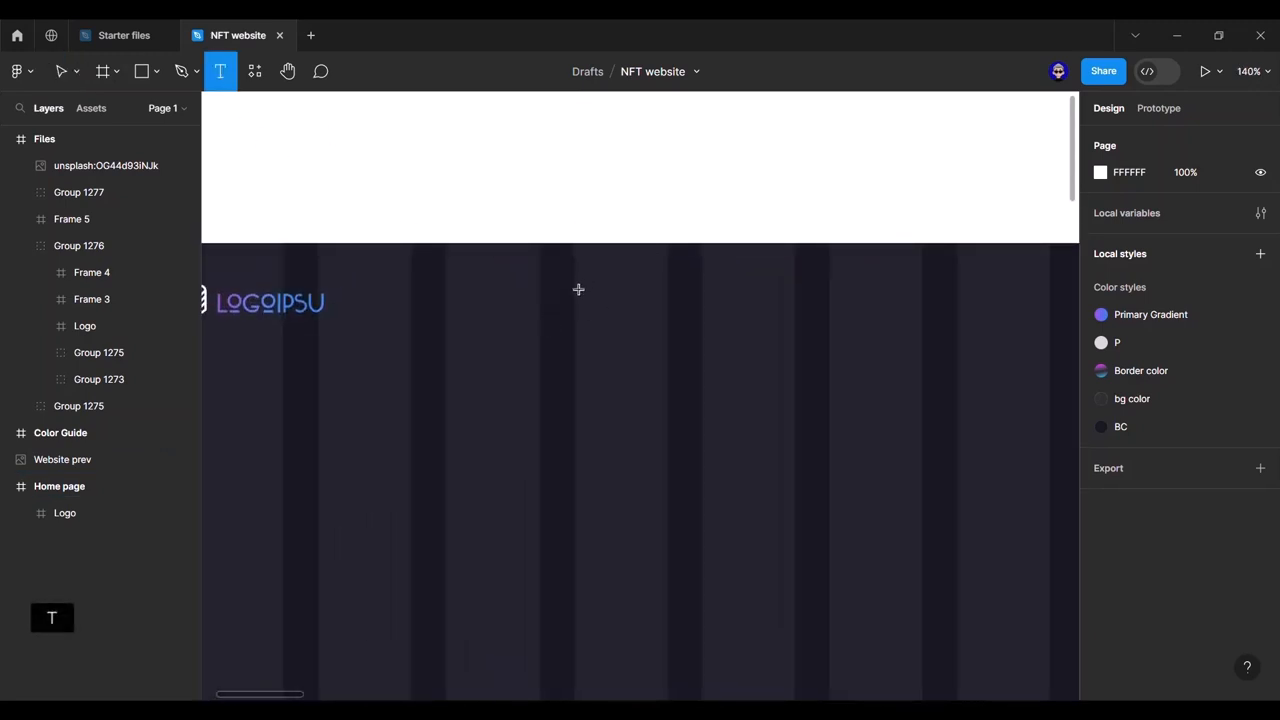
pyautogui.click(577, 296)
pyautogui.write('Home')
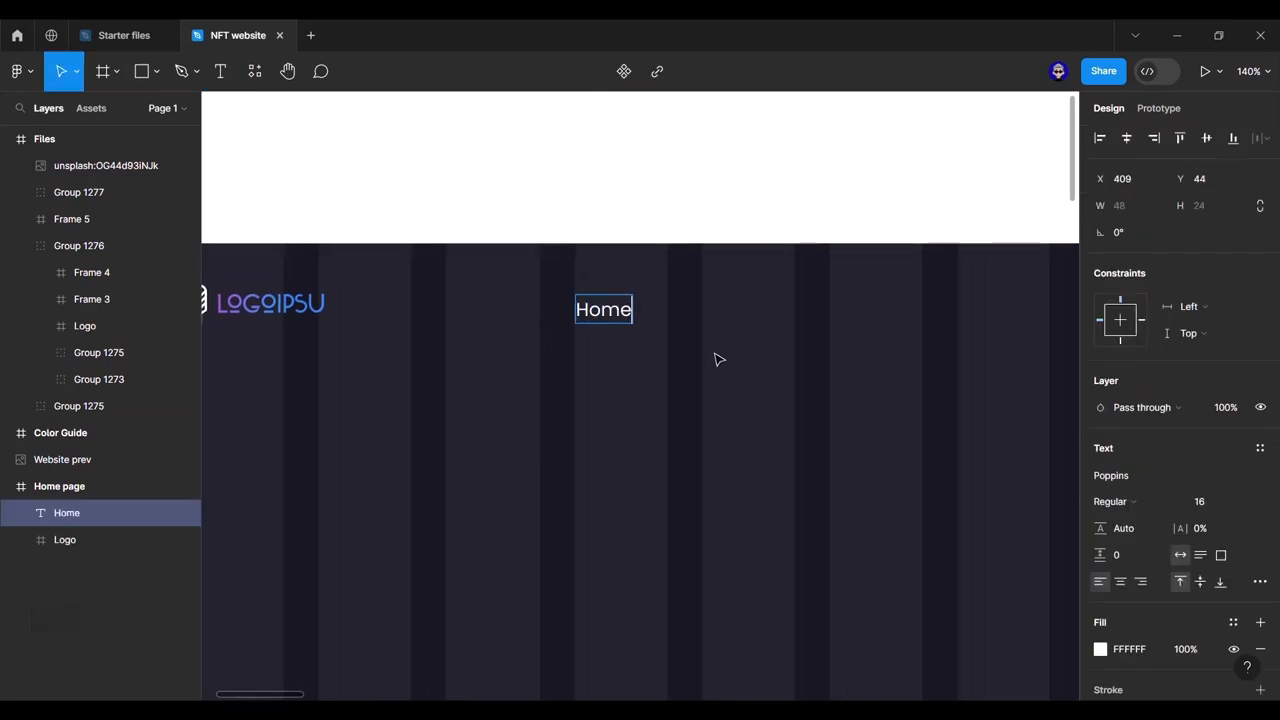
pyautogui.press('Escape')
# Step: Format the Home text as Poppins Medium, size 12, with 1.5% letter spacing
pyautogui.click(1115, 477)
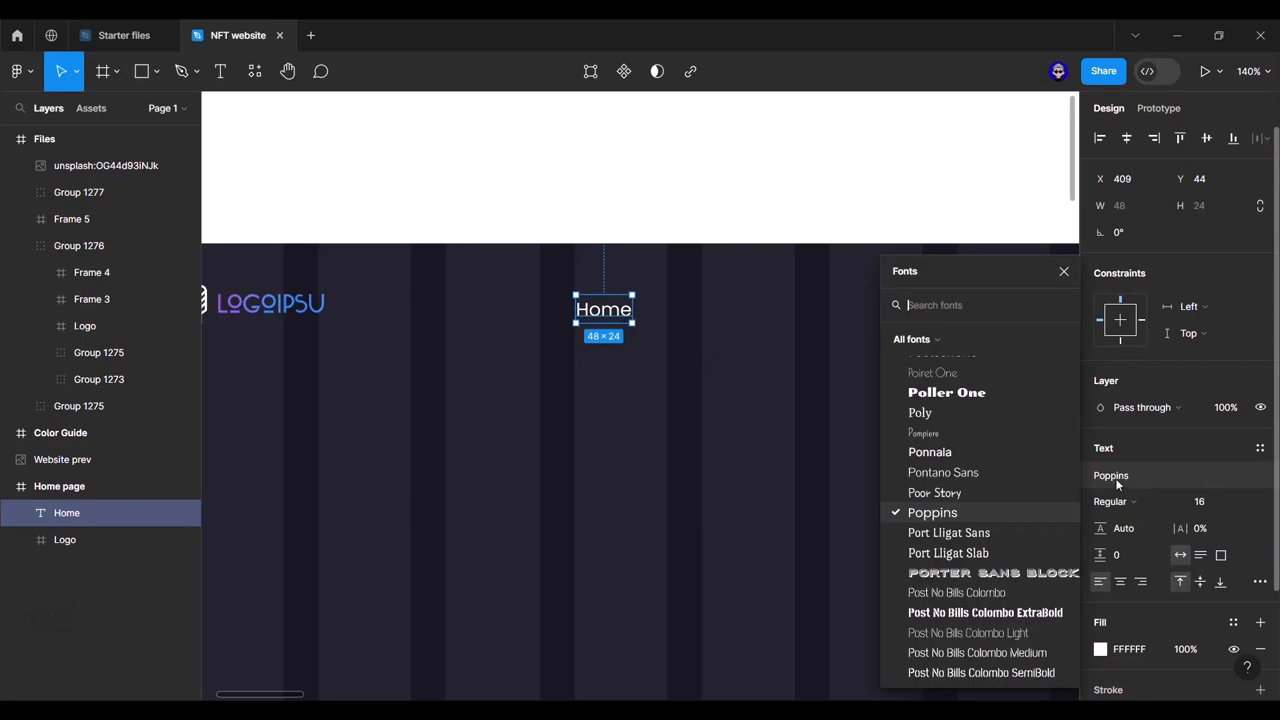
pyautogui.write('pop')
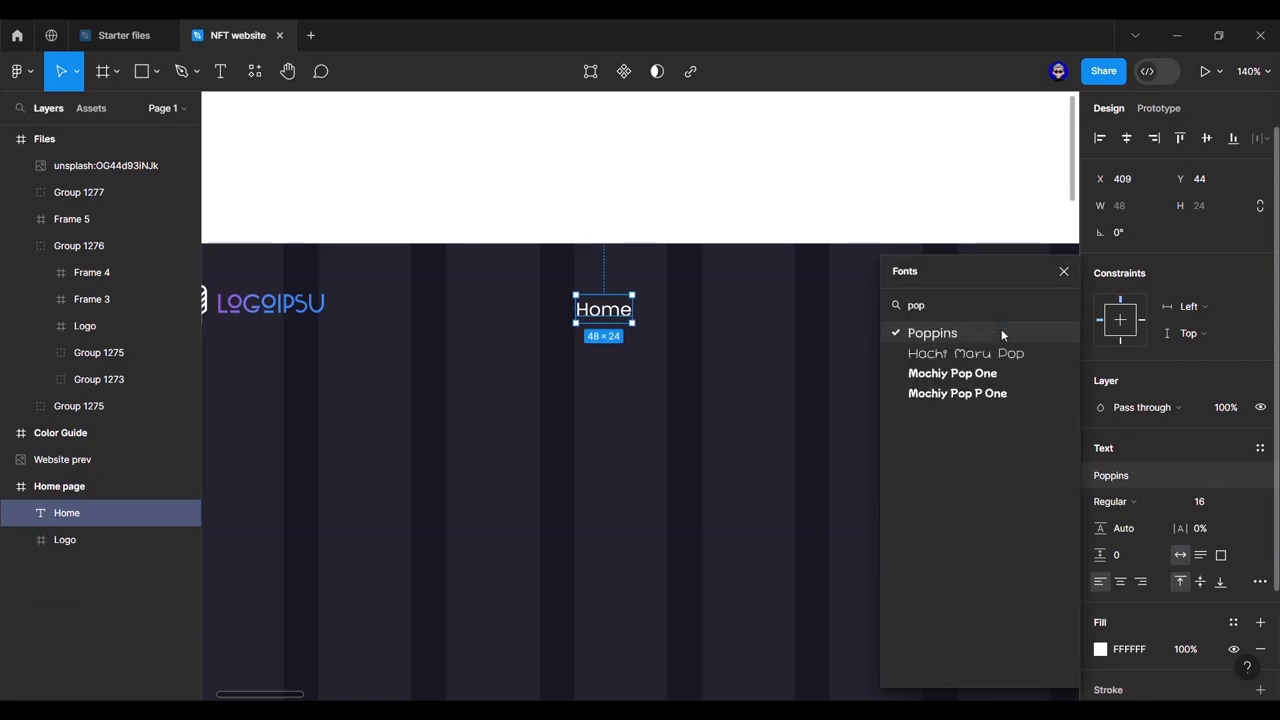
pyautogui.click(1001, 331)
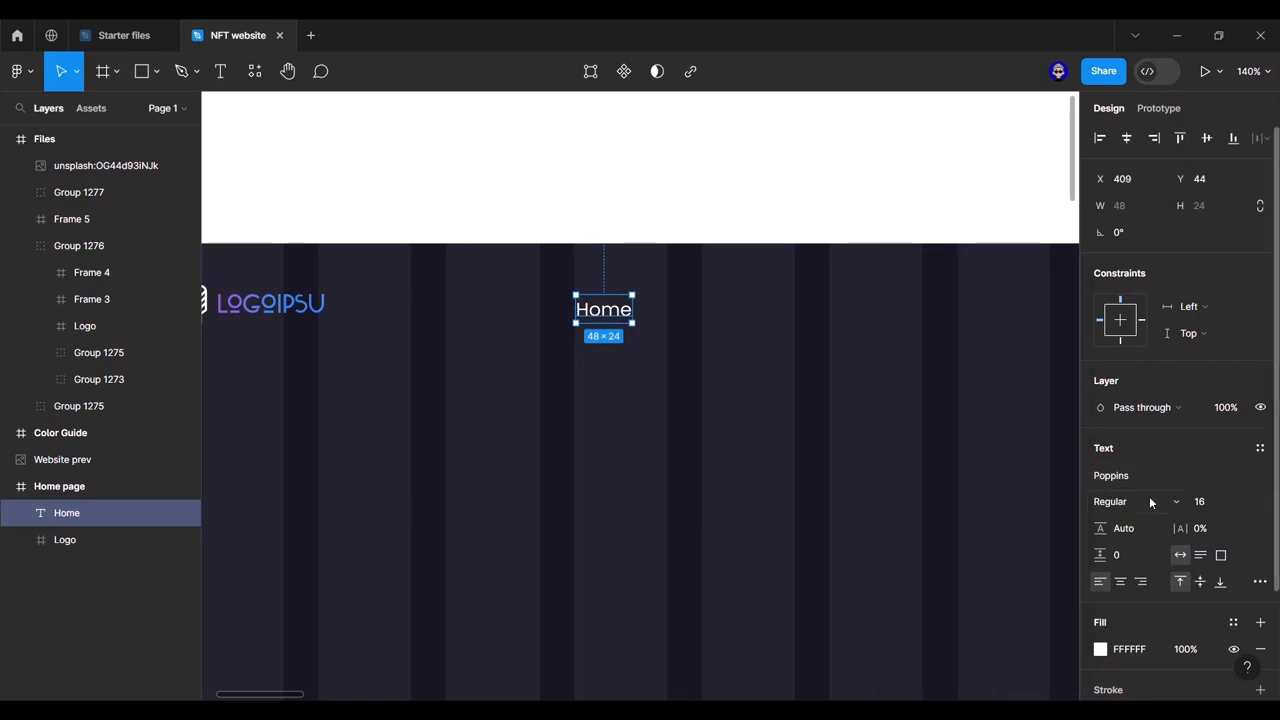
pyautogui.click(1149, 499)
pyautogui.click(1150, 403)
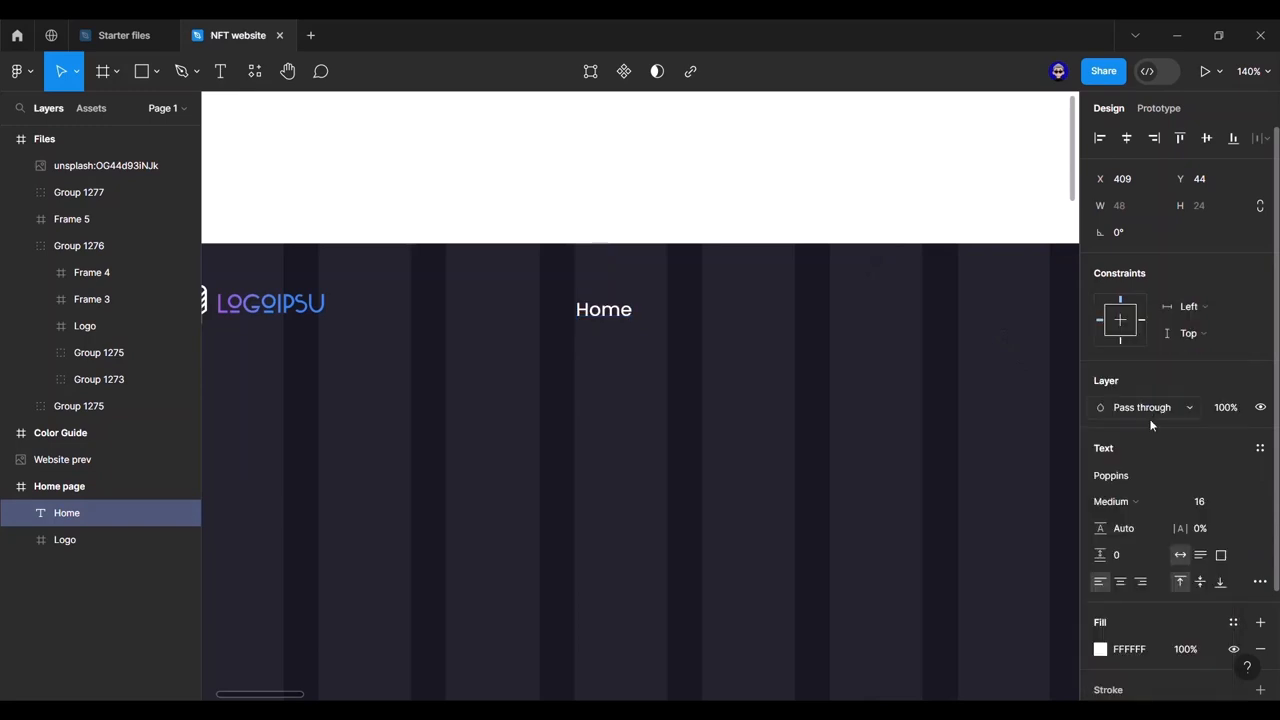
pyautogui.click(1212, 503)
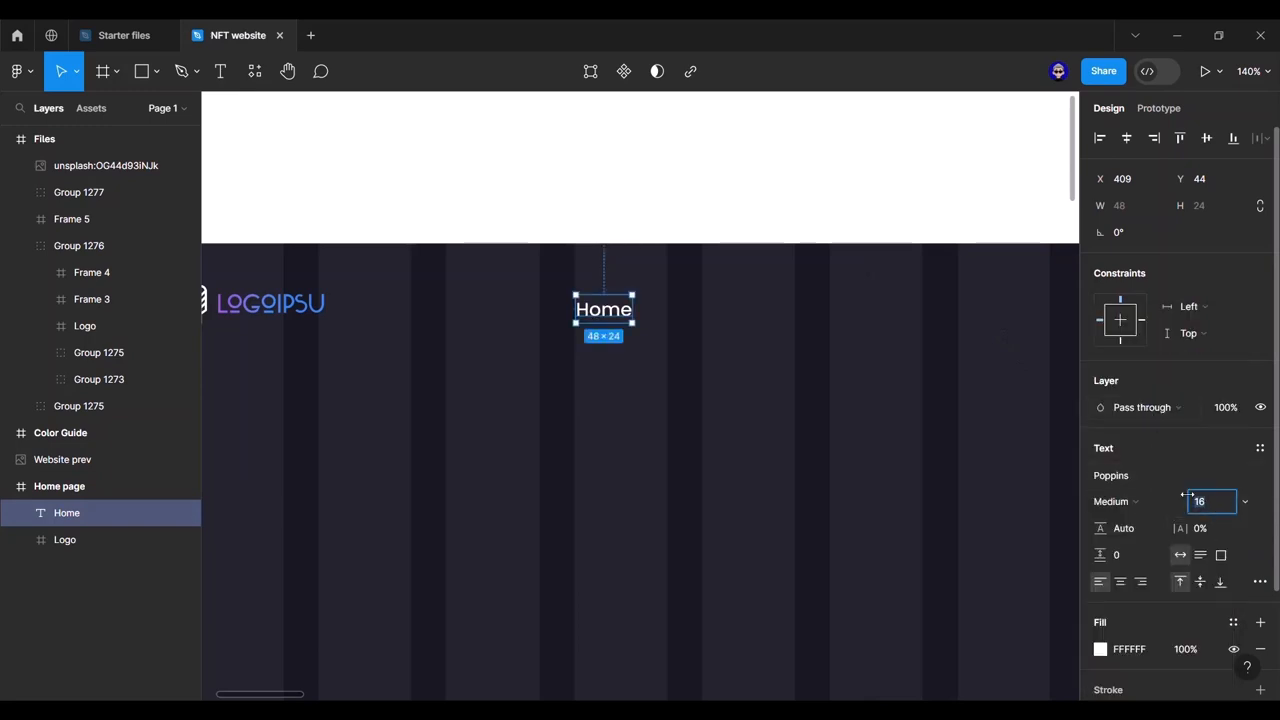
pyautogui.press('Return')
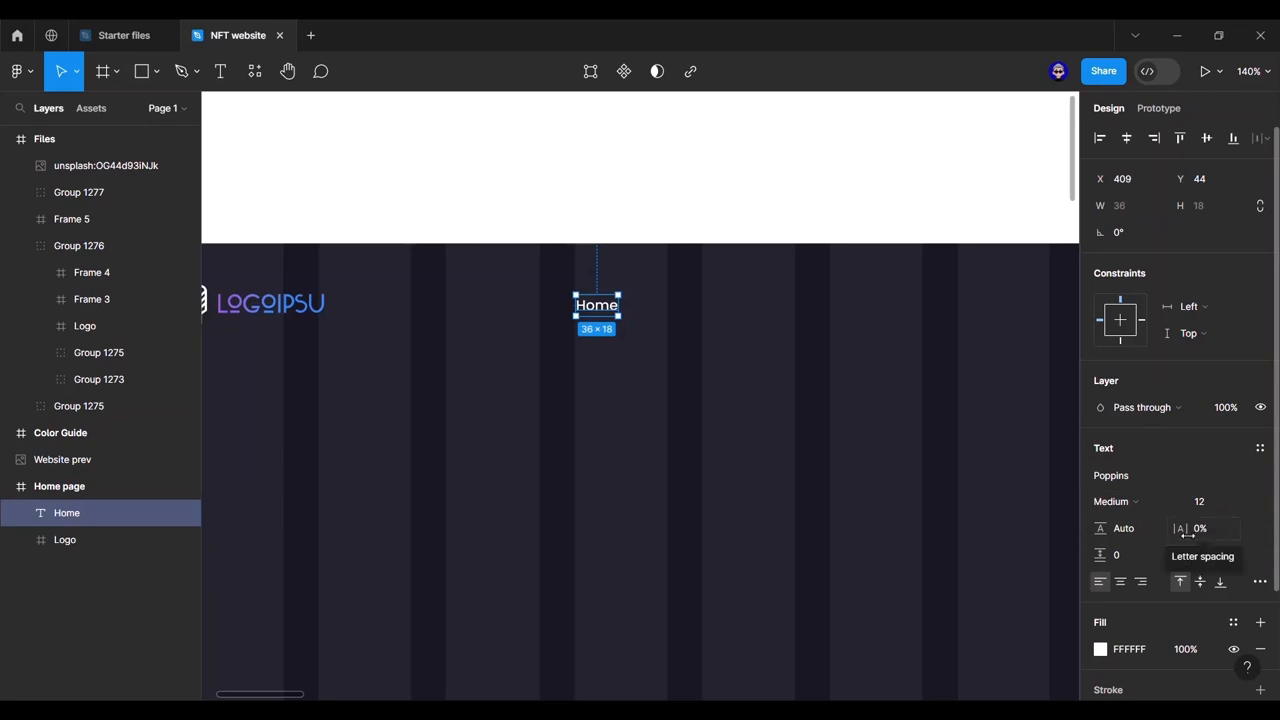
pyautogui.click(1211, 534)
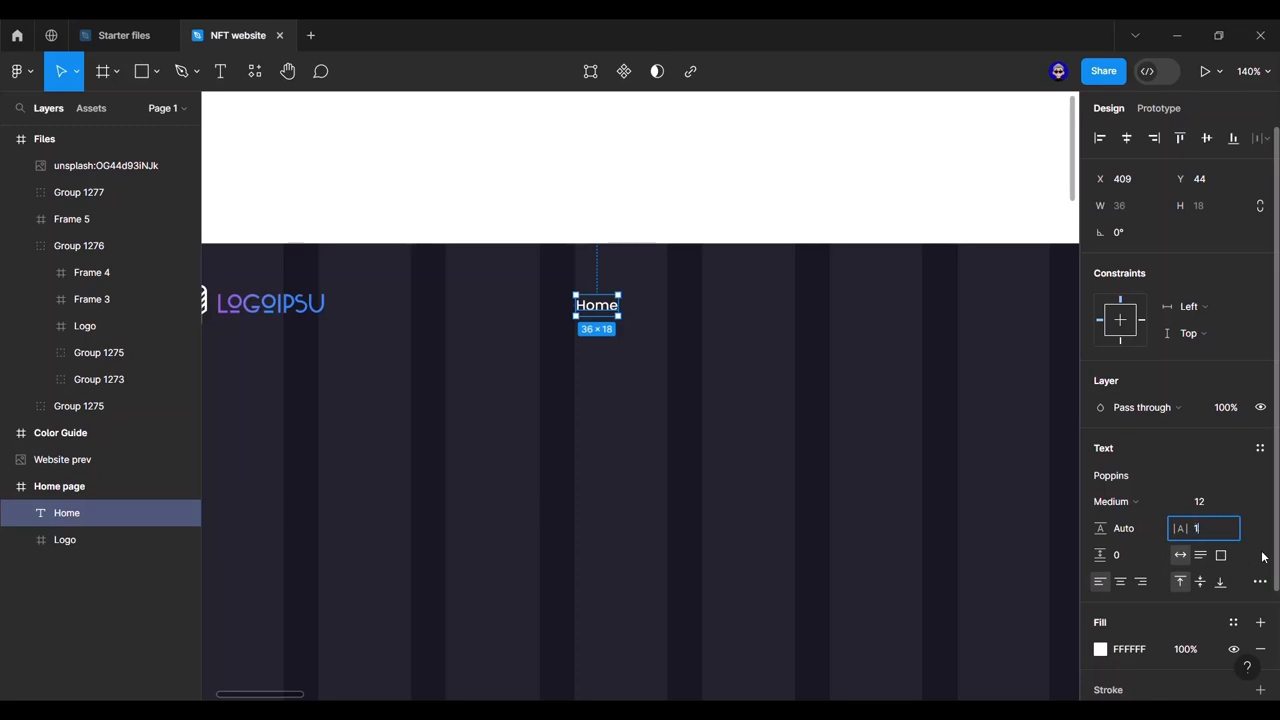
pyautogui.press('Return')
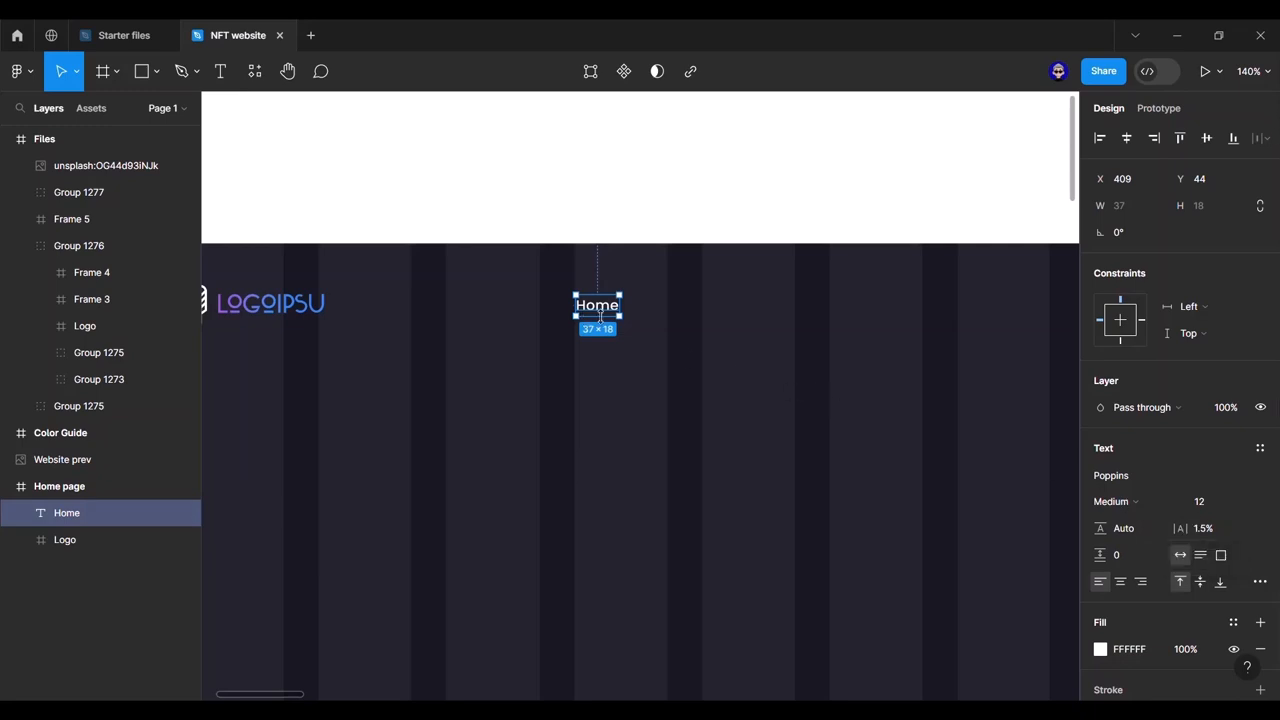
# Step: Duplicate the Home text to its right at about X 478, Y 44, and change the copy to "NFTs"
pyautogui.moveTo(600, 316); pyautogui.dragTo(683, 310)
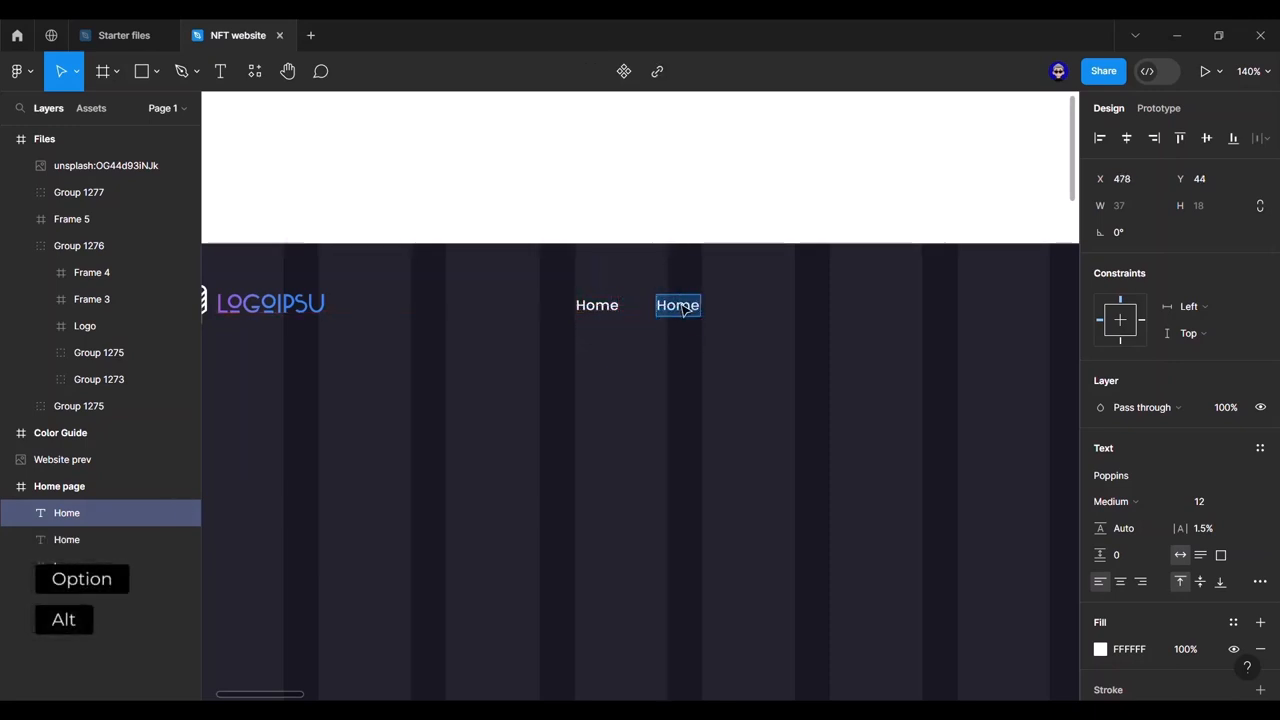
pyautogui.doubleClick(681, 304)
pyautogui.write('NFTs')
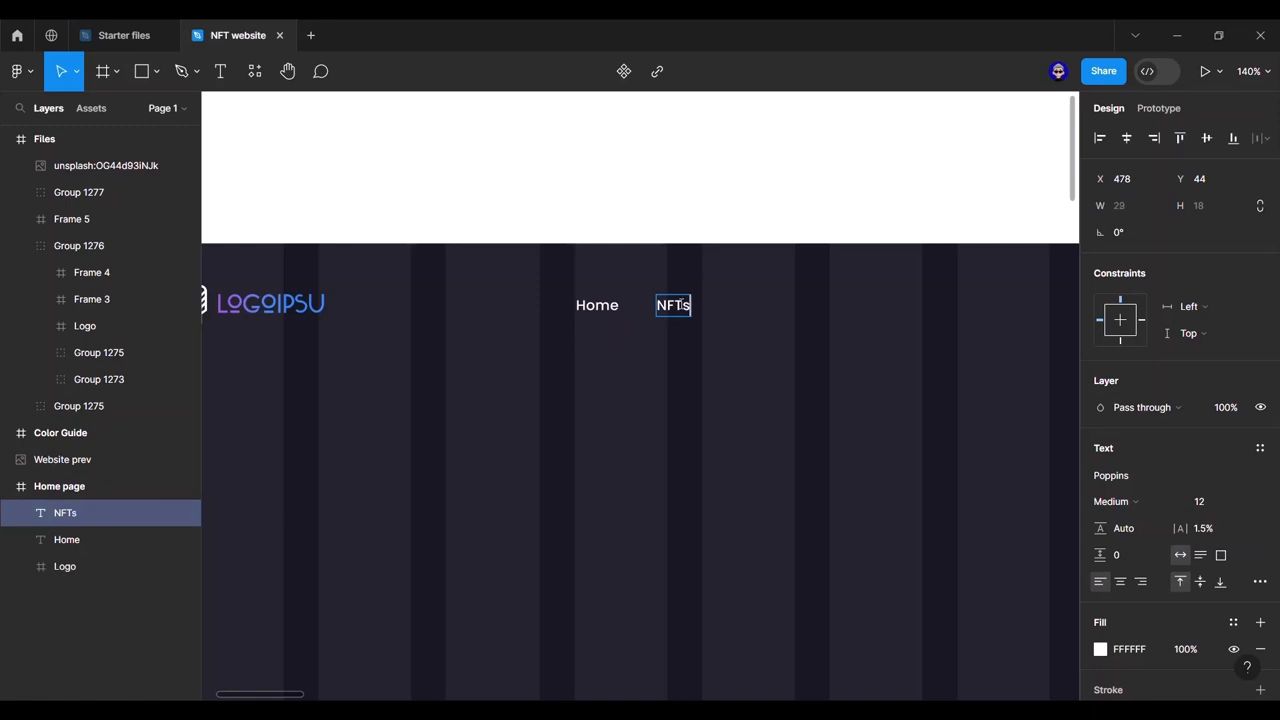
pyautogui.press('Escape')
# Step: Duplicate the NFTs text to its right at about X 539, Y 44, and change the copy to "Activity"
pyautogui.moveTo(674, 306); pyautogui.dragTo(746, 312)
pyautogui.doubleClick(745, 309)
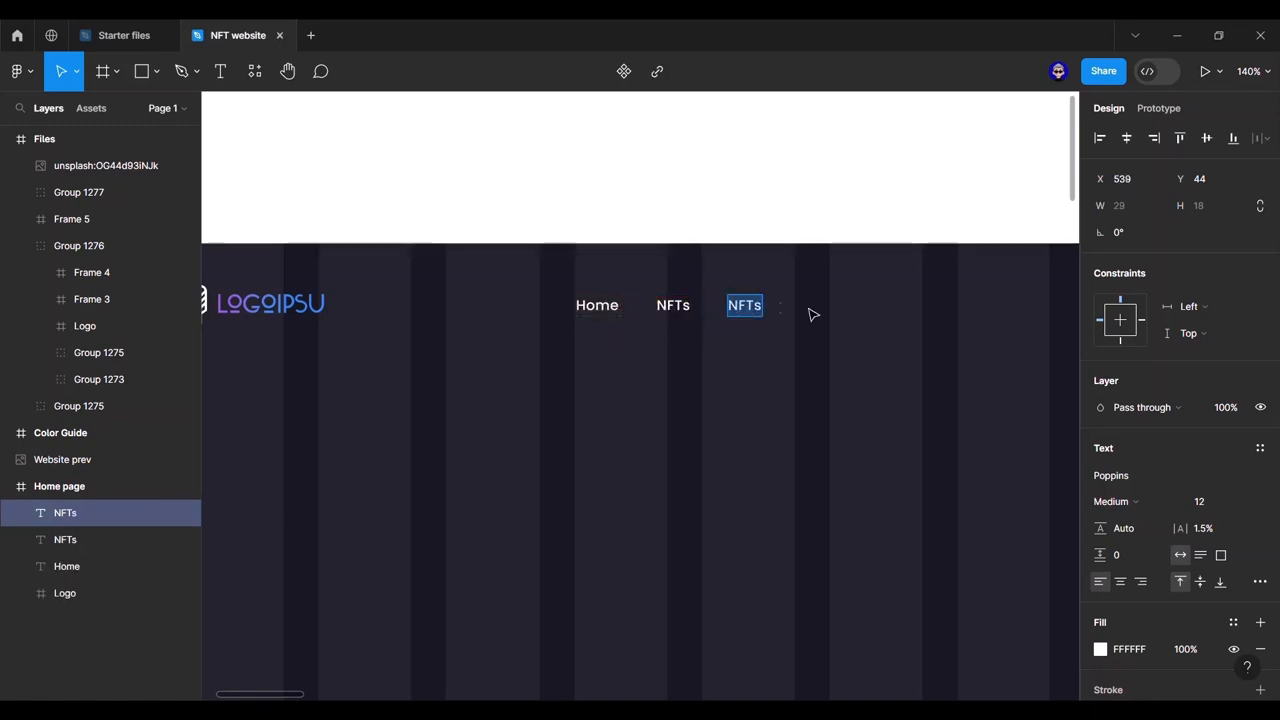
pyautogui.write('Act')
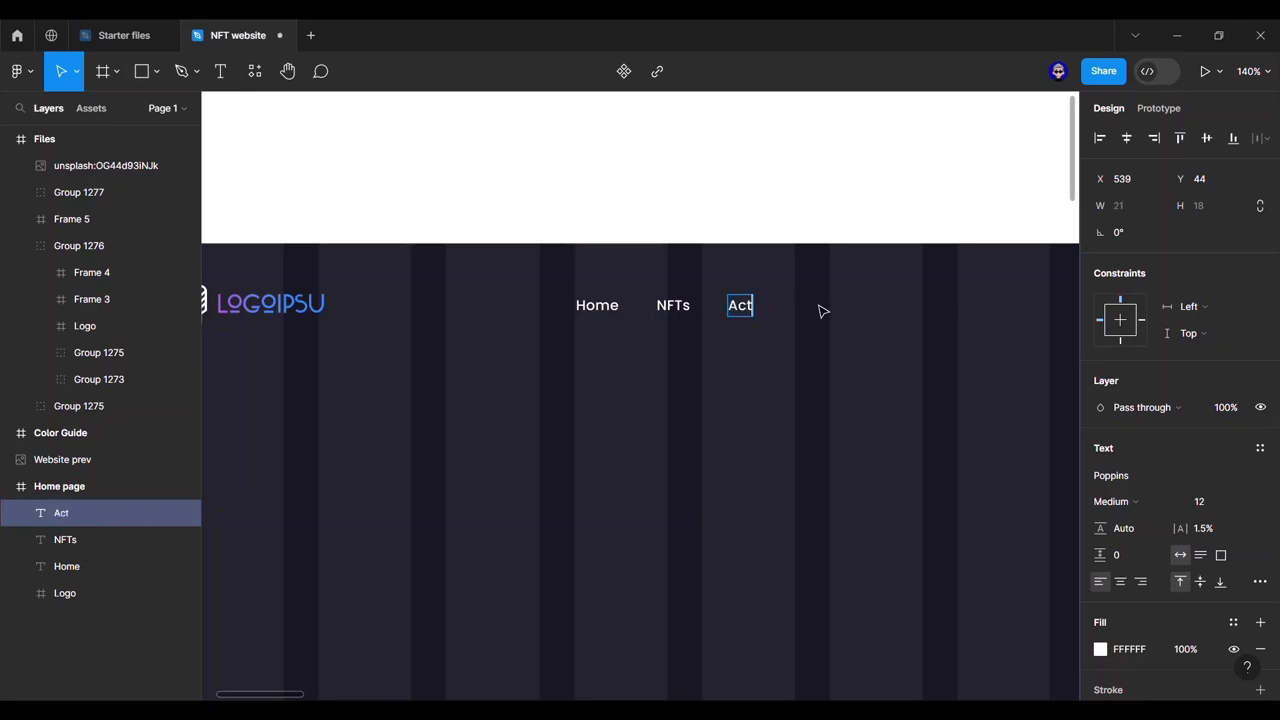
pyautogui.write('ivity')
pyautogui.press('Escape')
# Step: Duplicate the Activity text, place the copy at about X 617, Y 44, and change it to "Market place"
pyautogui.hotkey('ctrl', 'd')
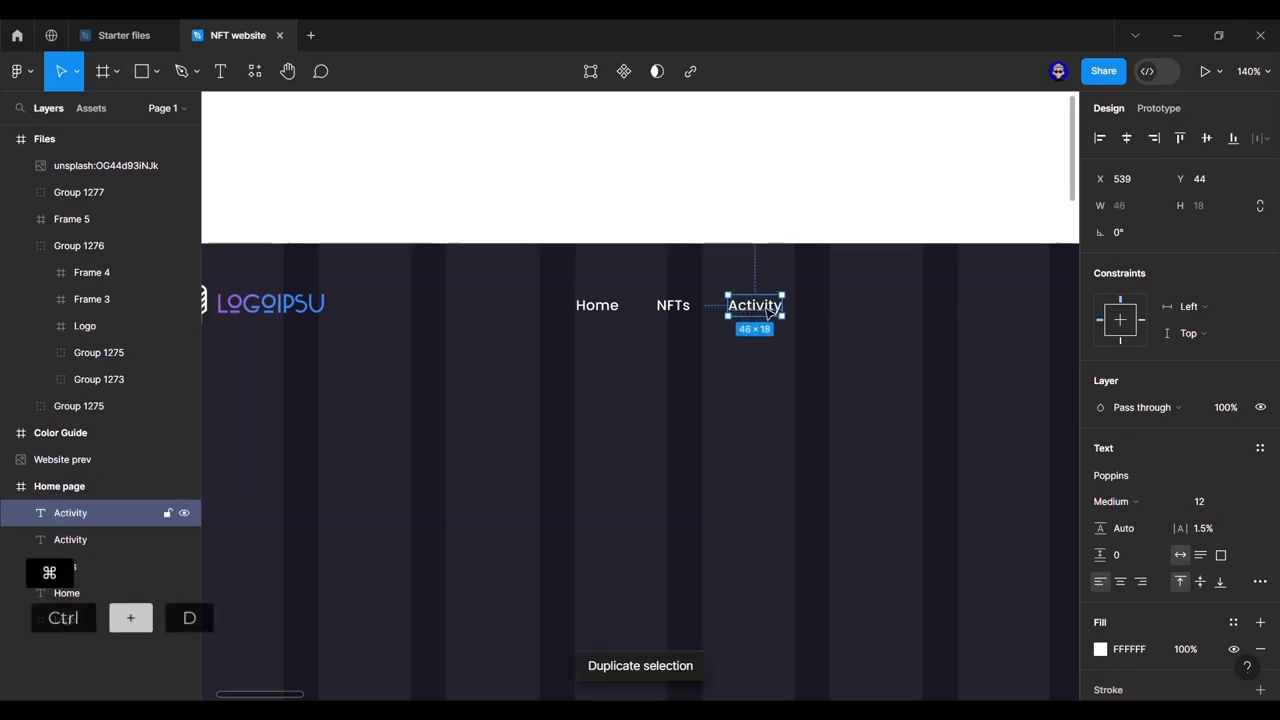
pyautogui.moveTo(775, 313); pyautogui.dragTo(866, 313)
pyautogui.doubleClick(846, 300)
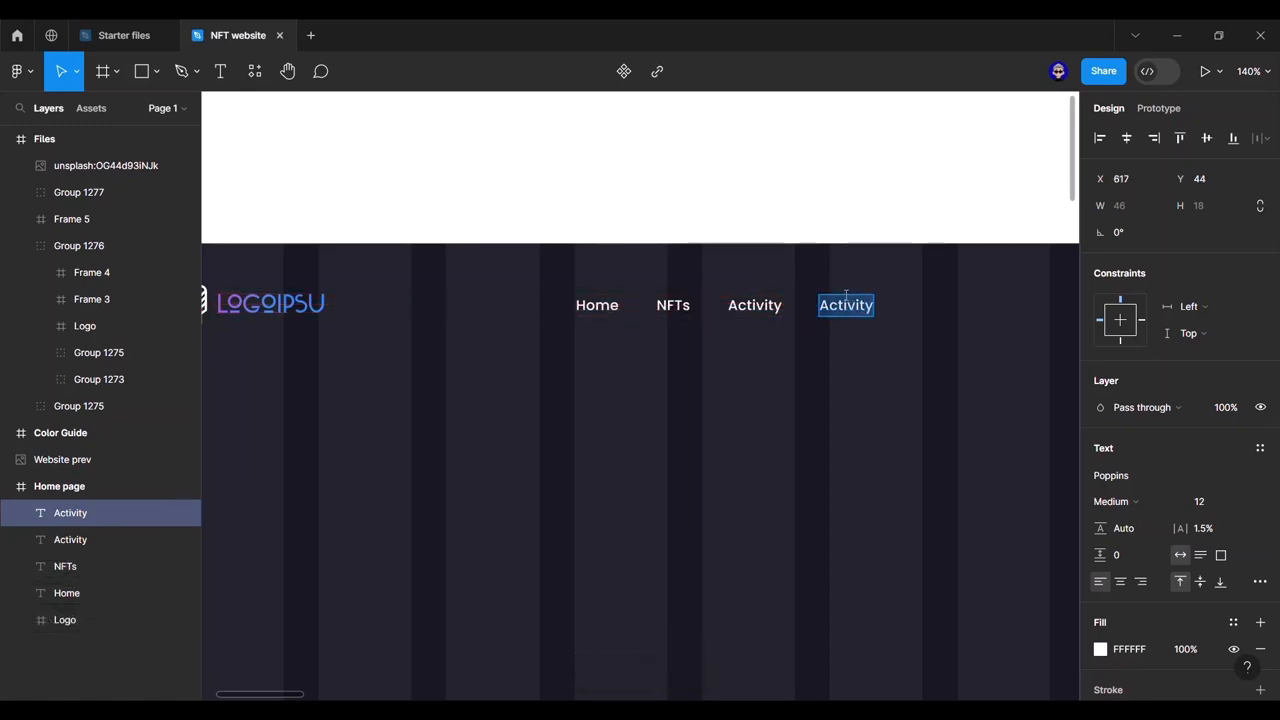
pyautogui.write('M')
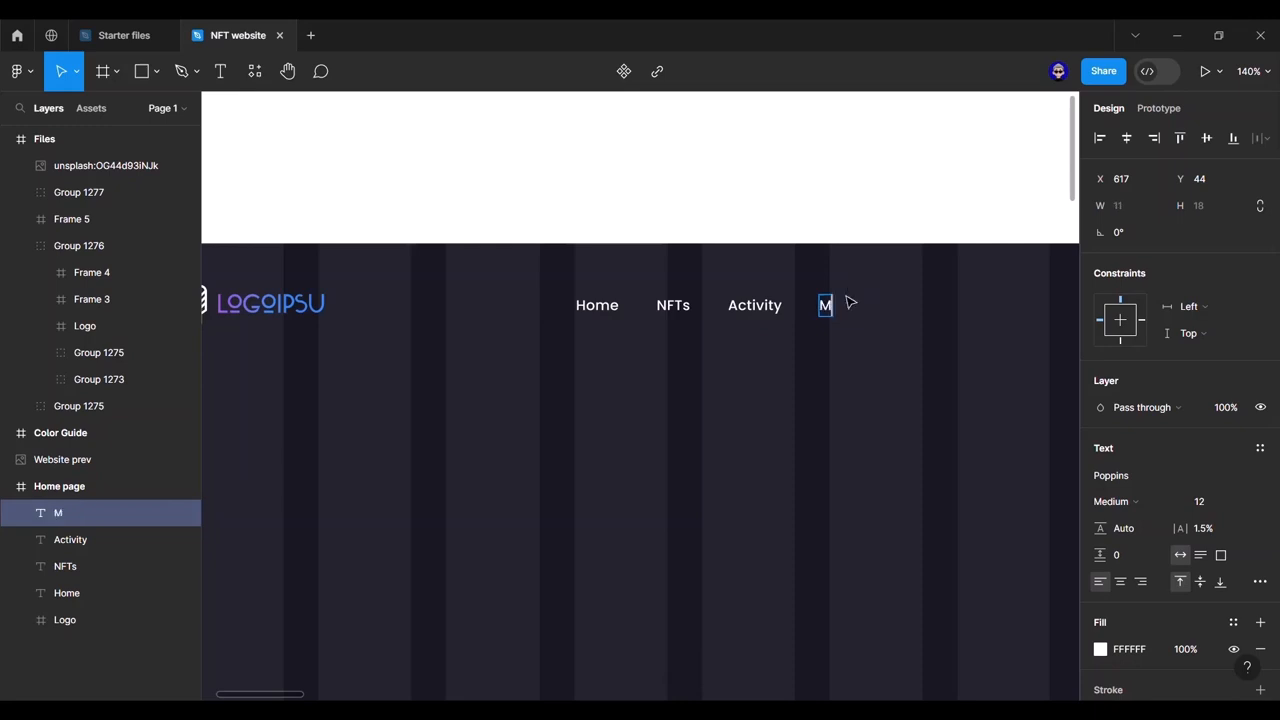
pyautogui.write('arket place')
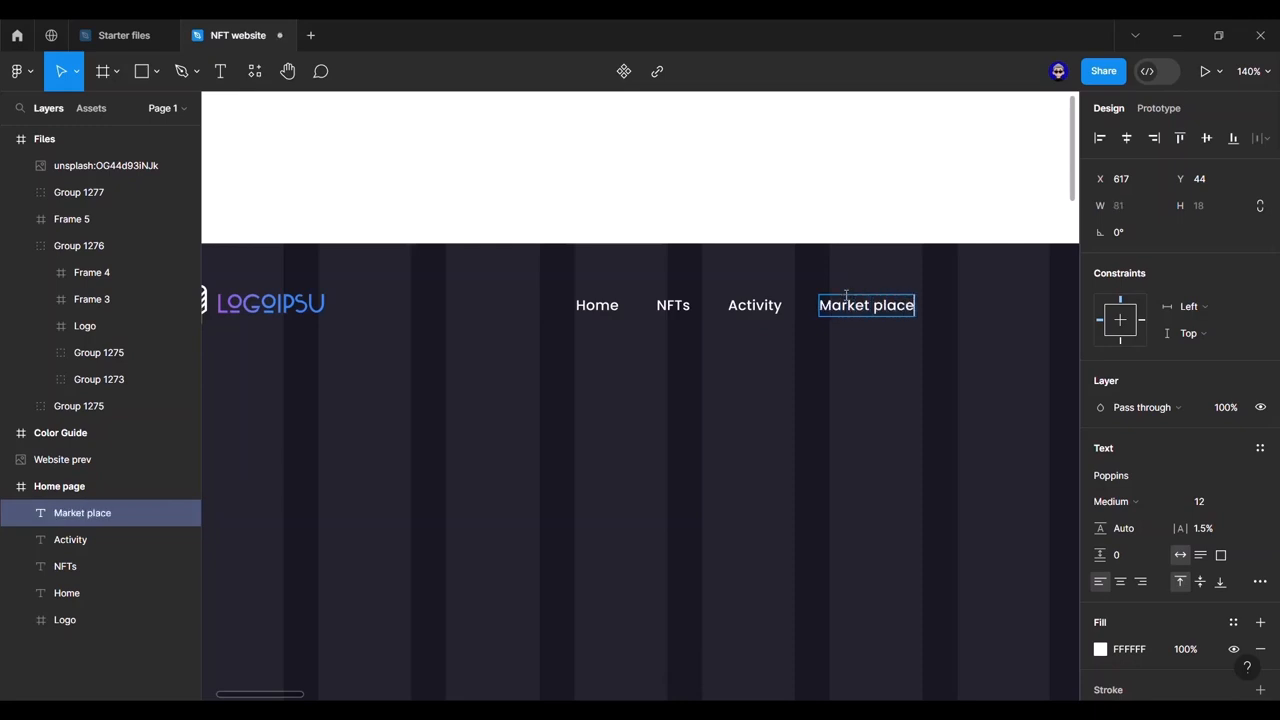
pyautogui.press('Escape')
pyautogui.hscroll(3, 880, 403)
pyautogui.click(715, 427)
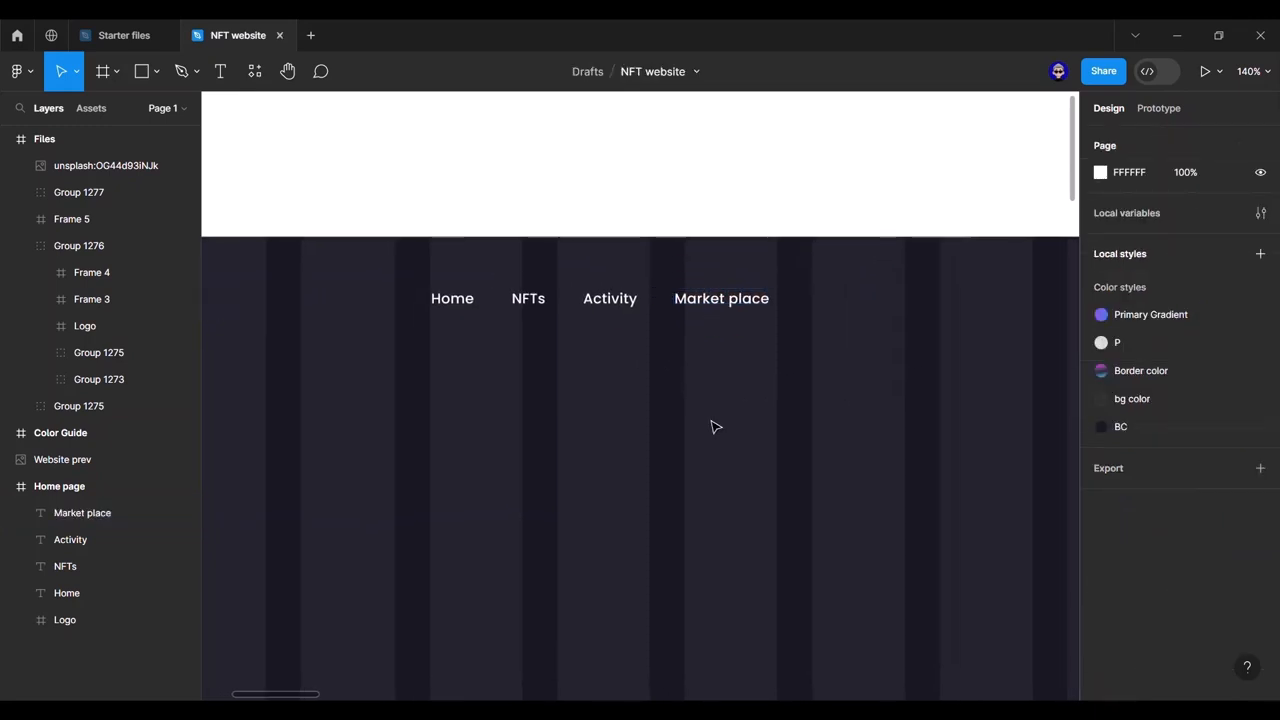
# Step: Combine the Home, NFTs, Activity and Market place texts in a horizontal auto layout with a 35 gap between items
pyautogui.click(450, 302)
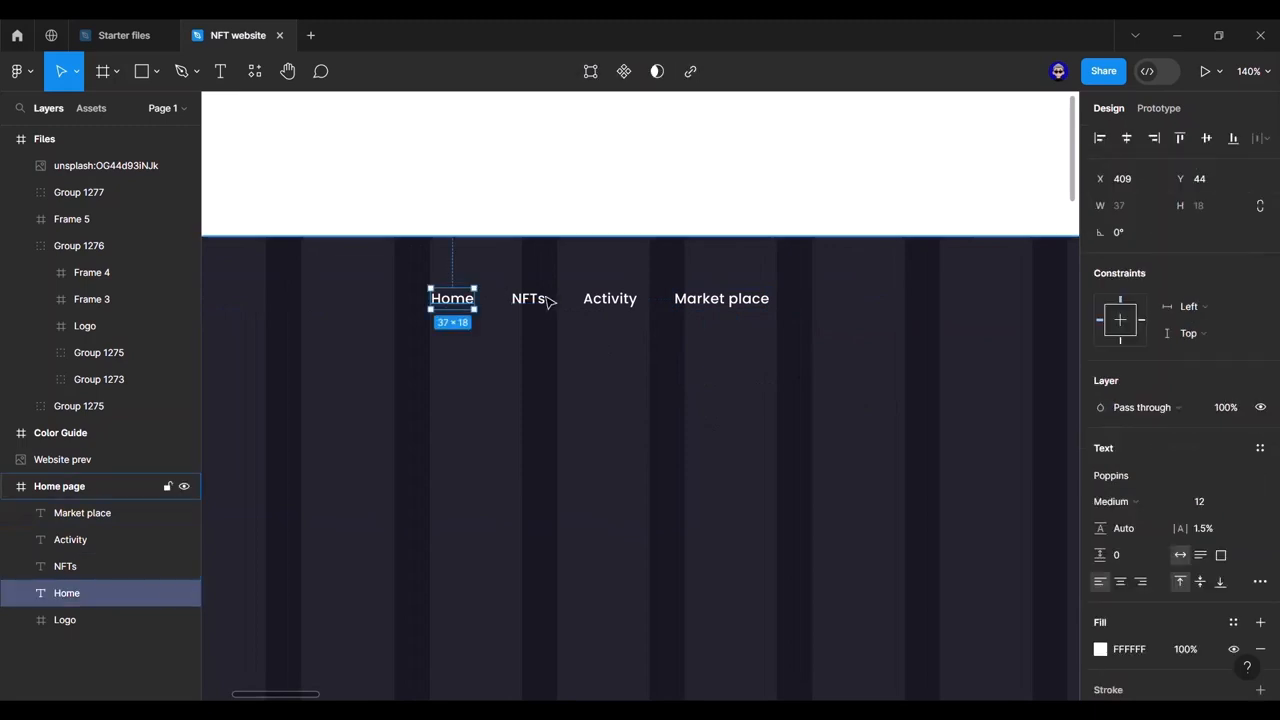
pyautogui.keyDown('shift'); pyautogui.click(530, 298); pyautogui.keyUp('shift')
pyautogui.keyDown('shift'); pyautogui.click(605, 298); pyautogui.keyUp('shift')
pyautogui.keyDown('shift'); pyautogui.click(706, 303); pyautogui.keyUp('shift')
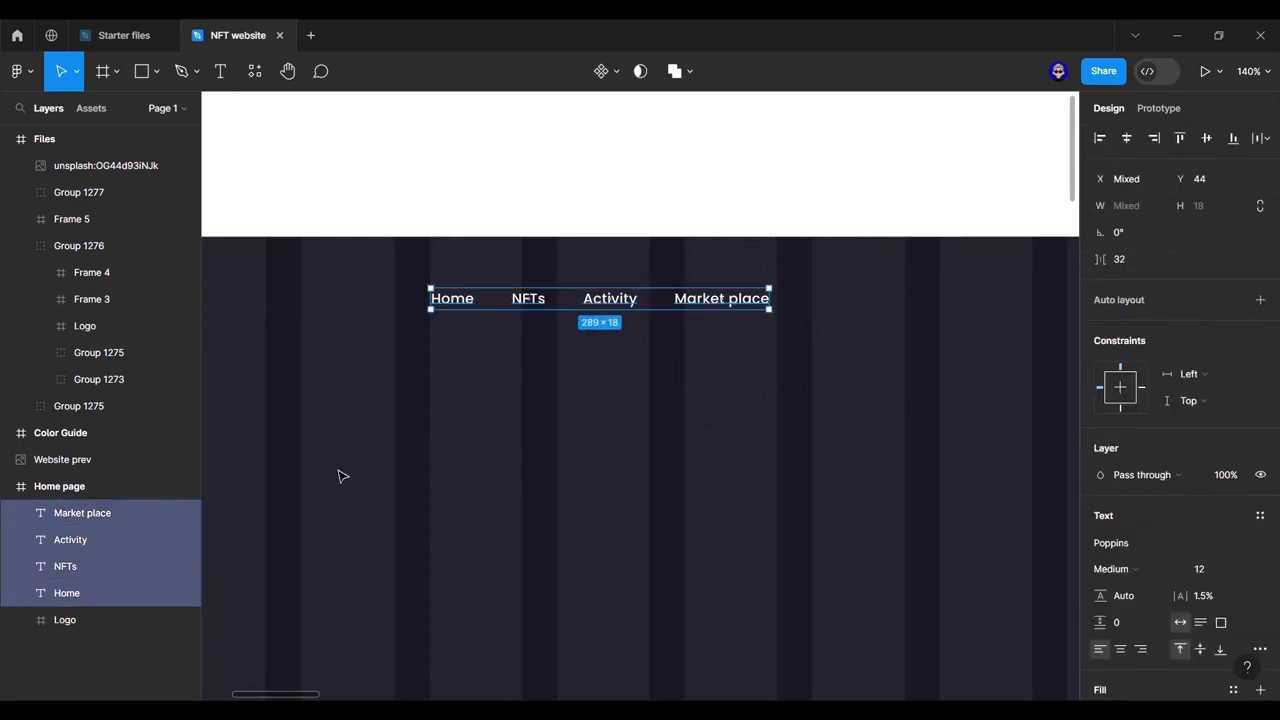
pyautogui.click(226, 537)
pyautogui.click(108, 513)
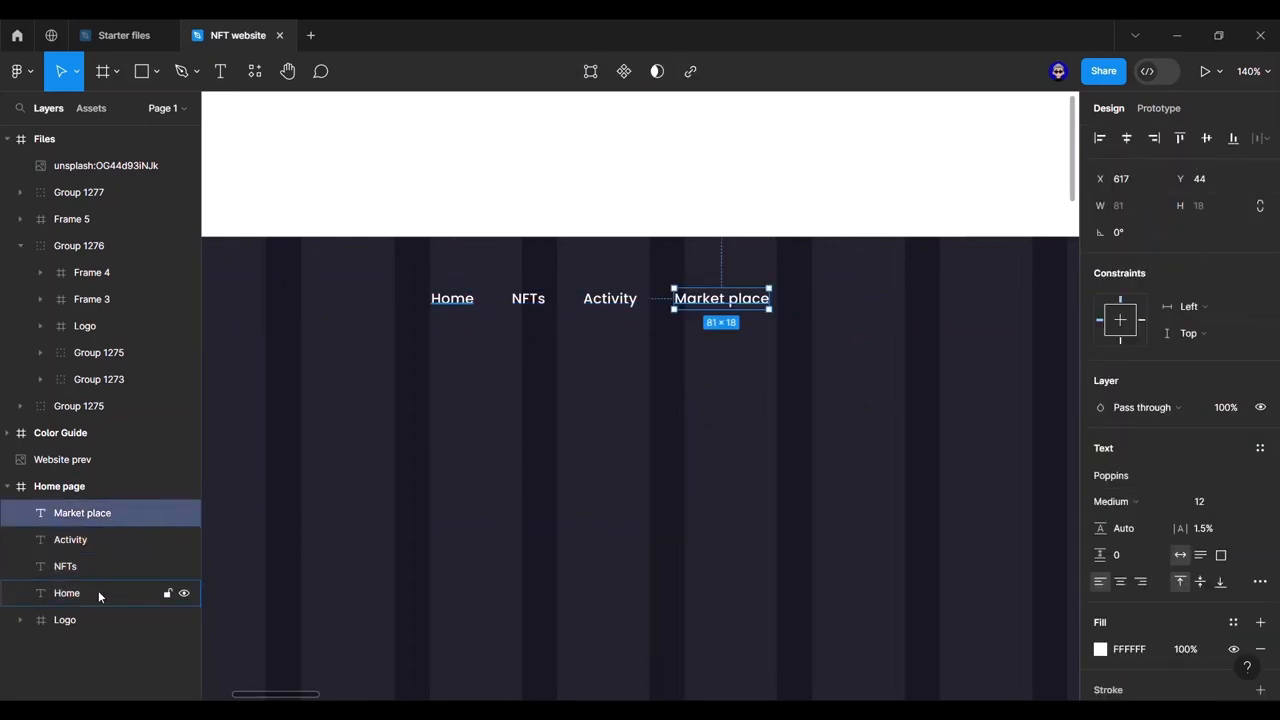
pyautogui.keyDown('shift'); pyautogui.click(98, 592); pyautogui.keyUp('shift')
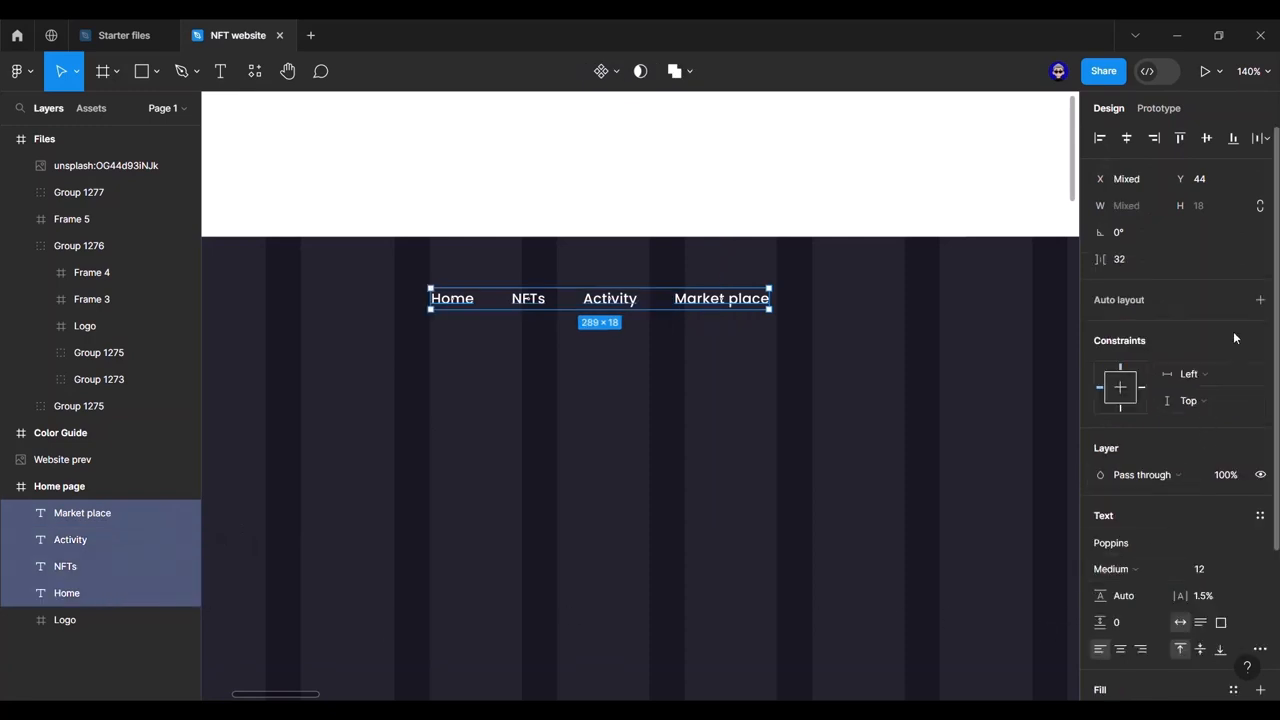
pyautogui.hotkey('shift', 'a')
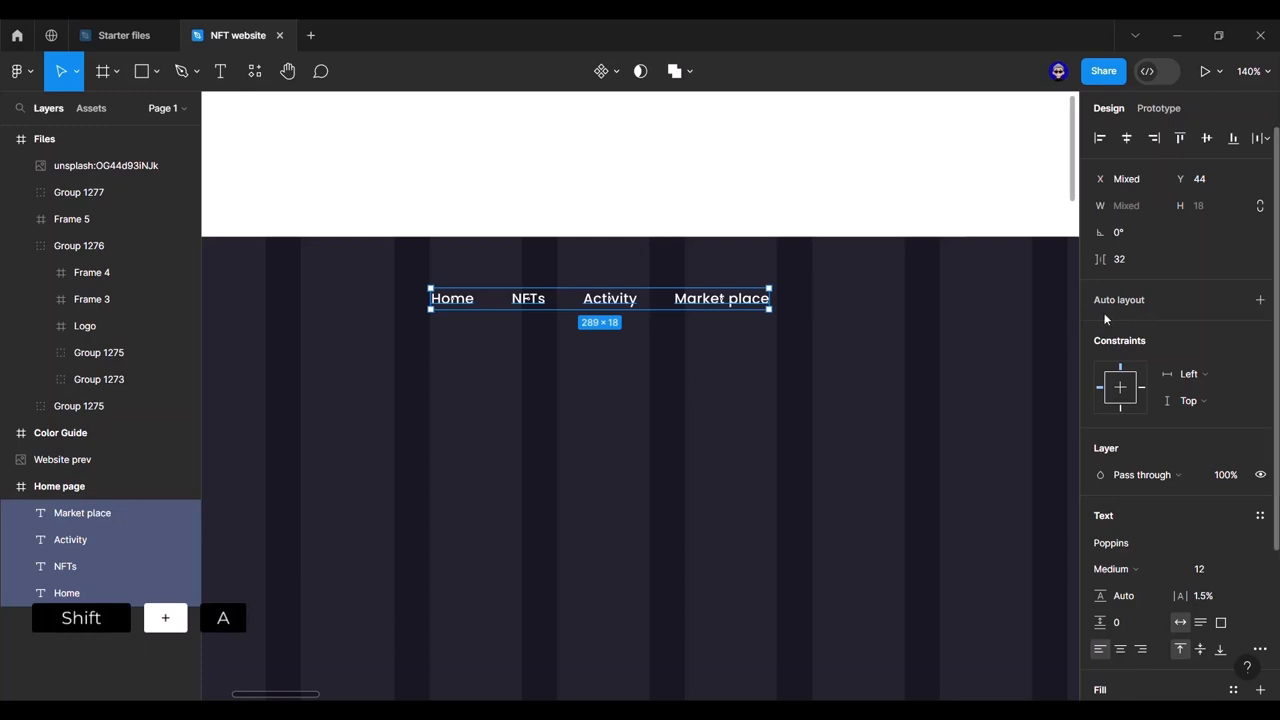
pyautogui.click(1260, 300)
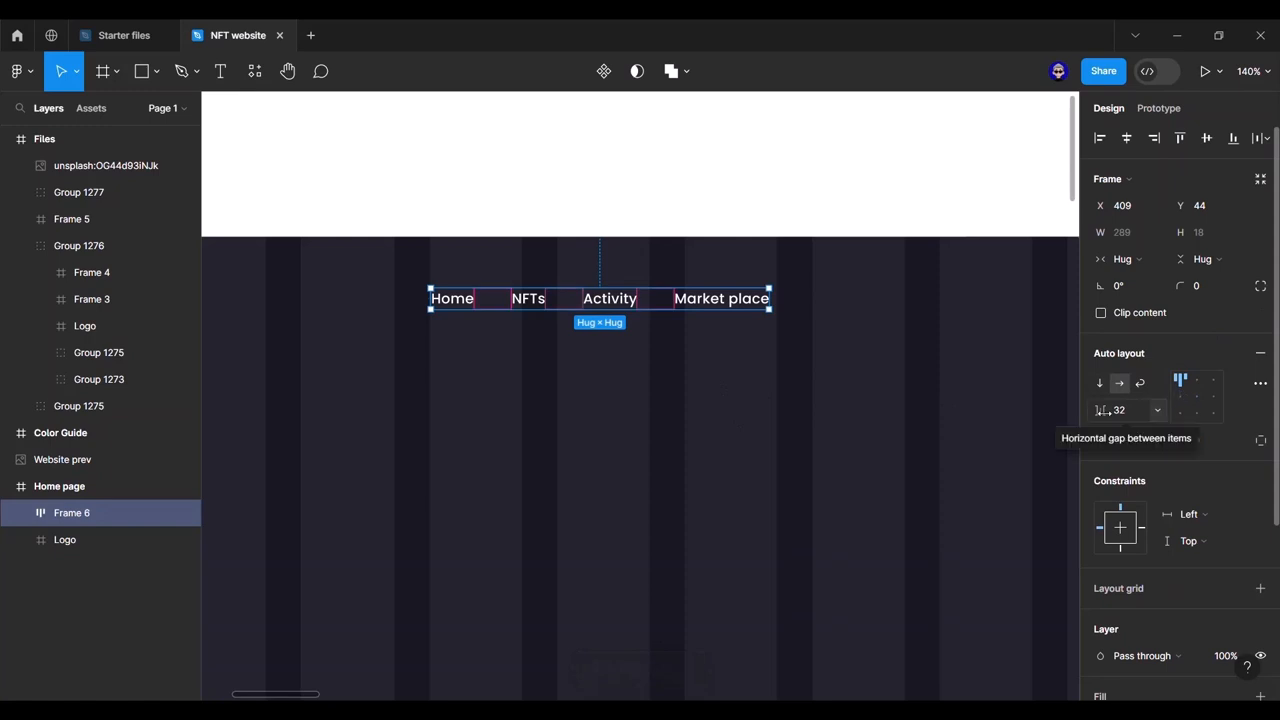
pyautogui.moveTo(1103, 410); pyautogui.dragTo(1109, 411)
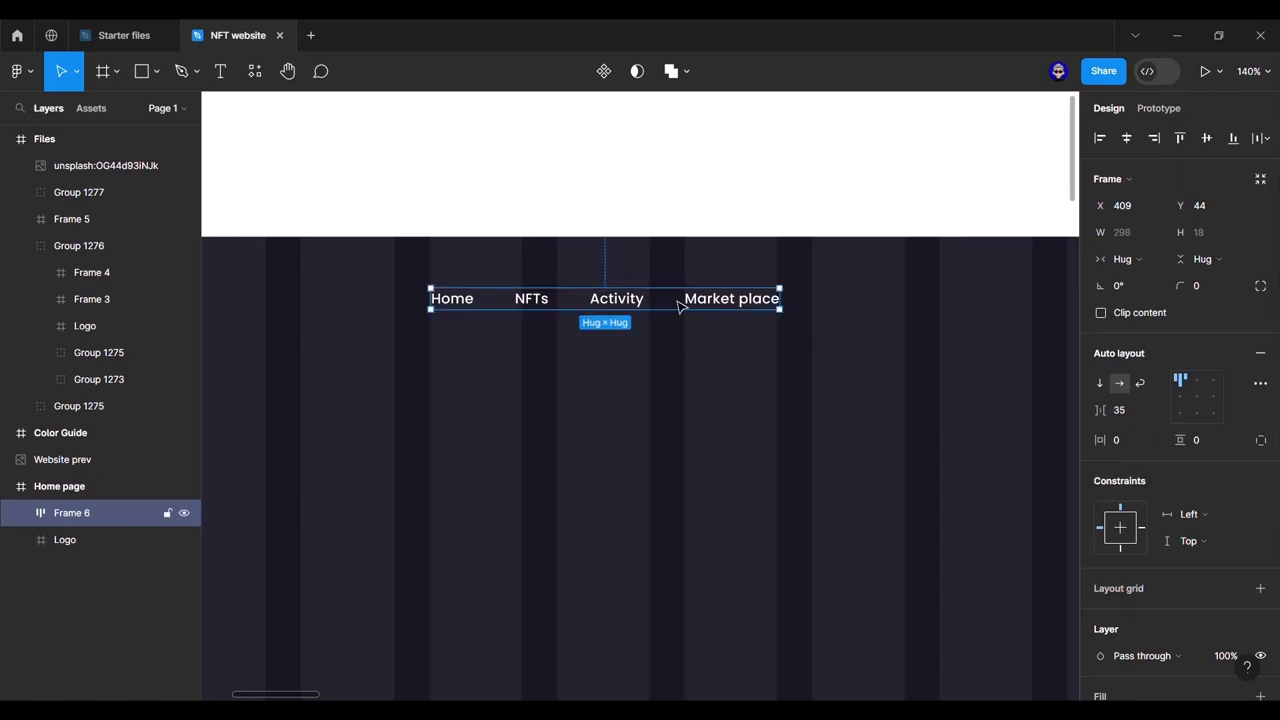
# Step: Center the navigation menu horizontally in the Home page frame and line it up vertically with the logo, at X 571, Y 43
pyautogui.moveTo(678, 306); pyautogui.dragTo(720, 308)
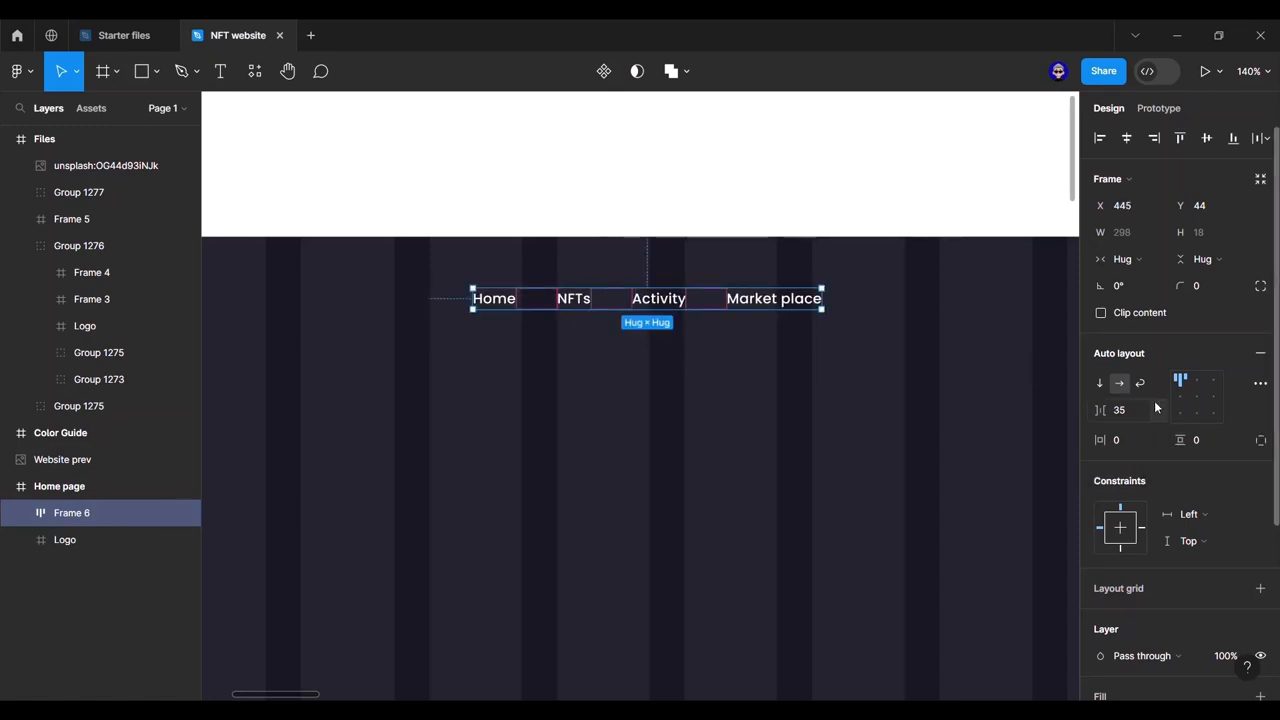
pyautogui.click(1261, 138)
pyautogui.click(1118, 211)
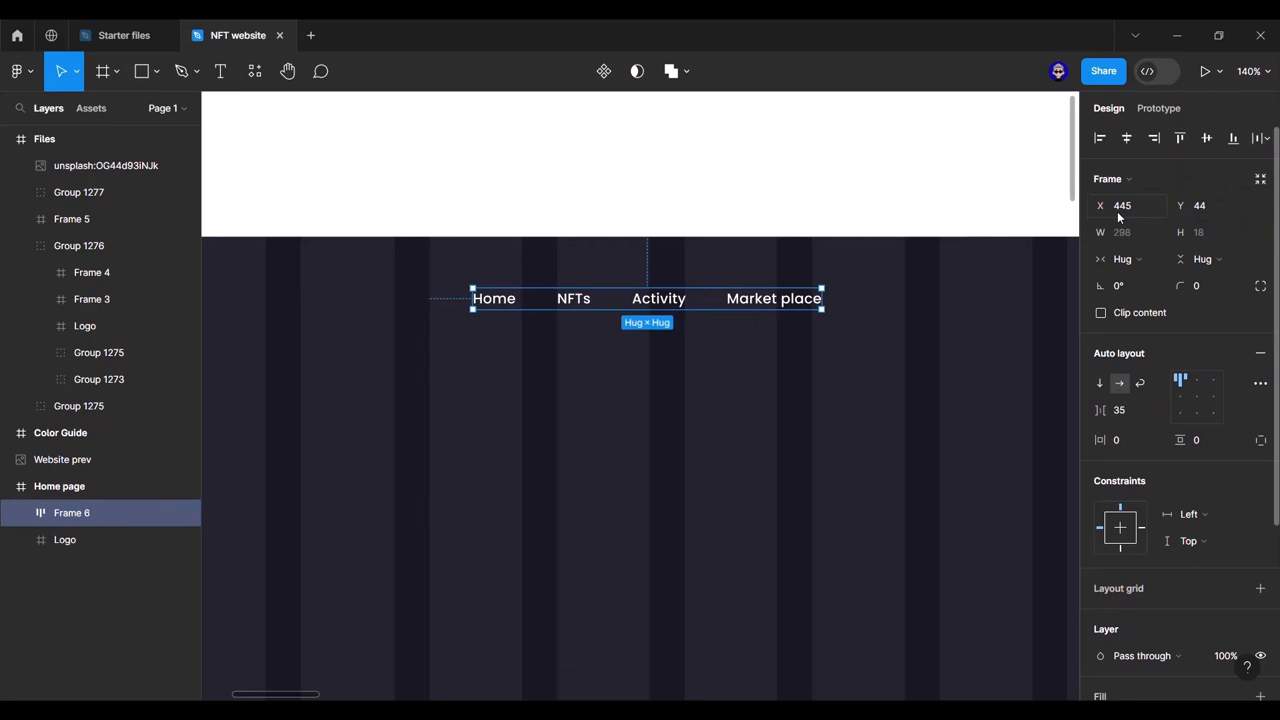
pyautogui.moveTo(677, 298)
pyautogui.mouseDown()
pyautogui.moveTo(673, 311)
pyautogui.moveTo(694, 310)
pyautogui.mouseUp()
pyautogui.scroll(-5, 695, 318)
pyautogui.moveTo(758, 355); pyautogui.dragTo(672, 365)
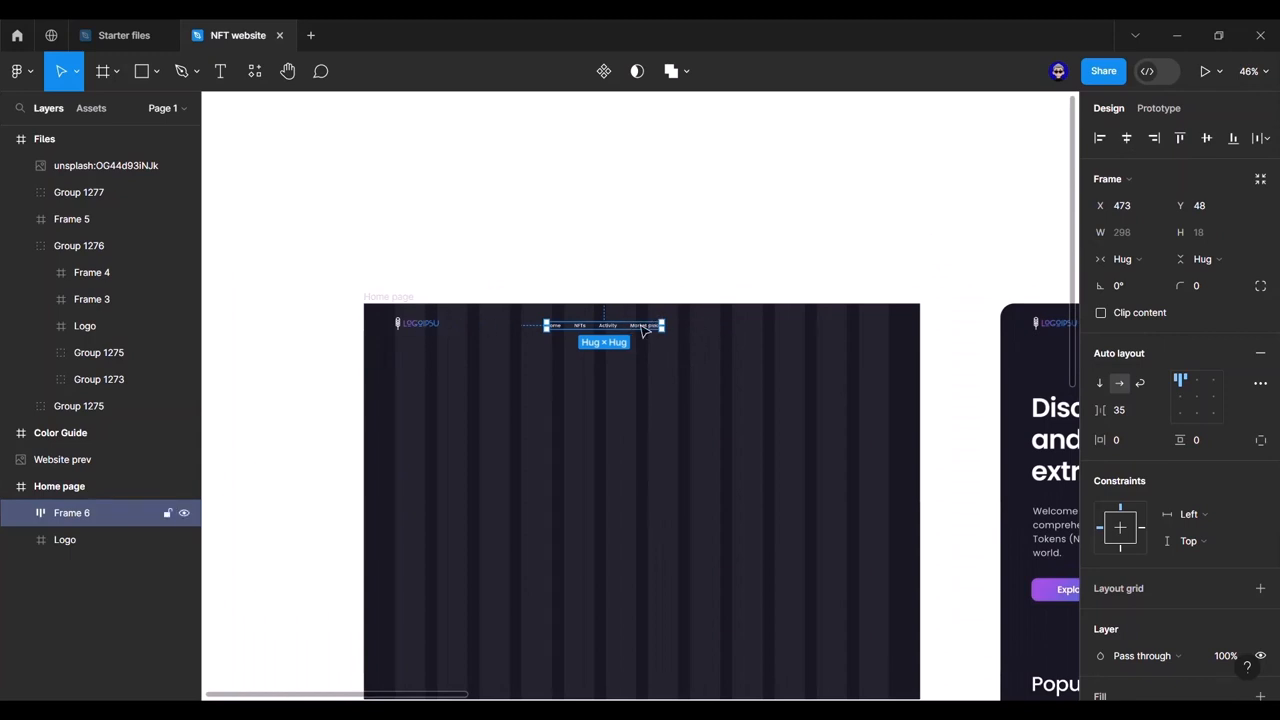
pyautogui.hscroll(2, 664, 330)
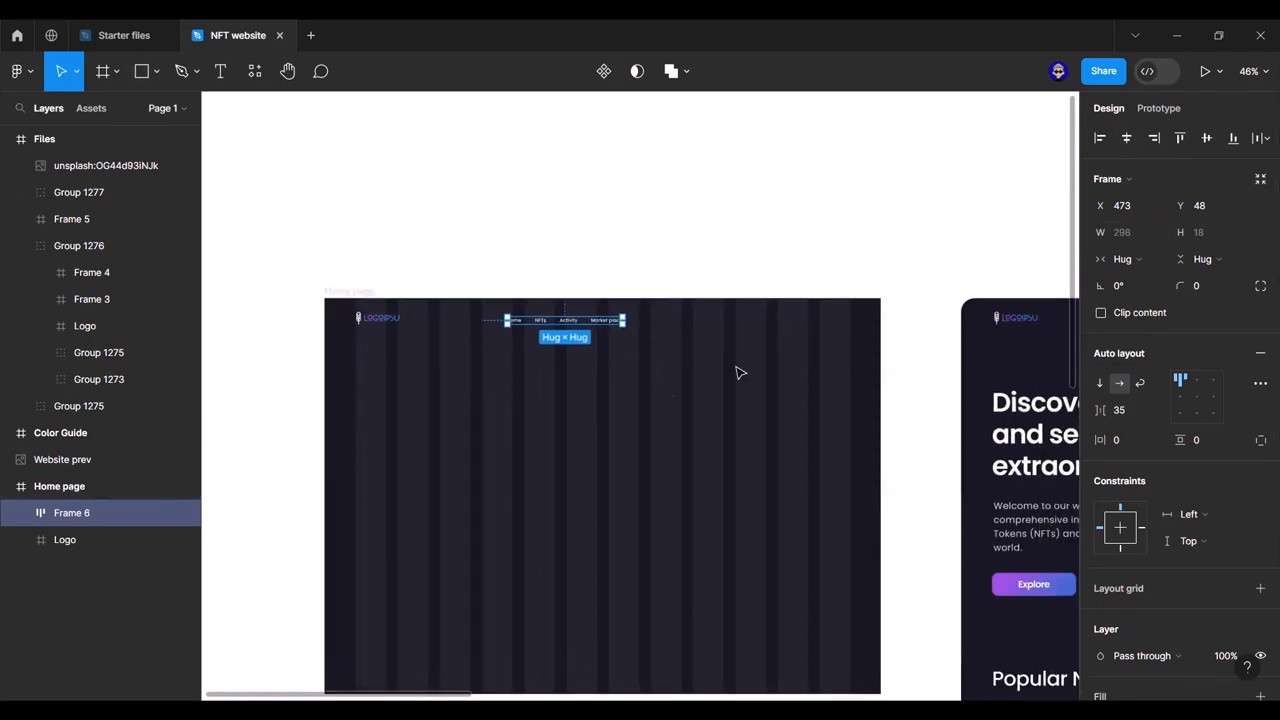
pyautogui.click(1126, 143)
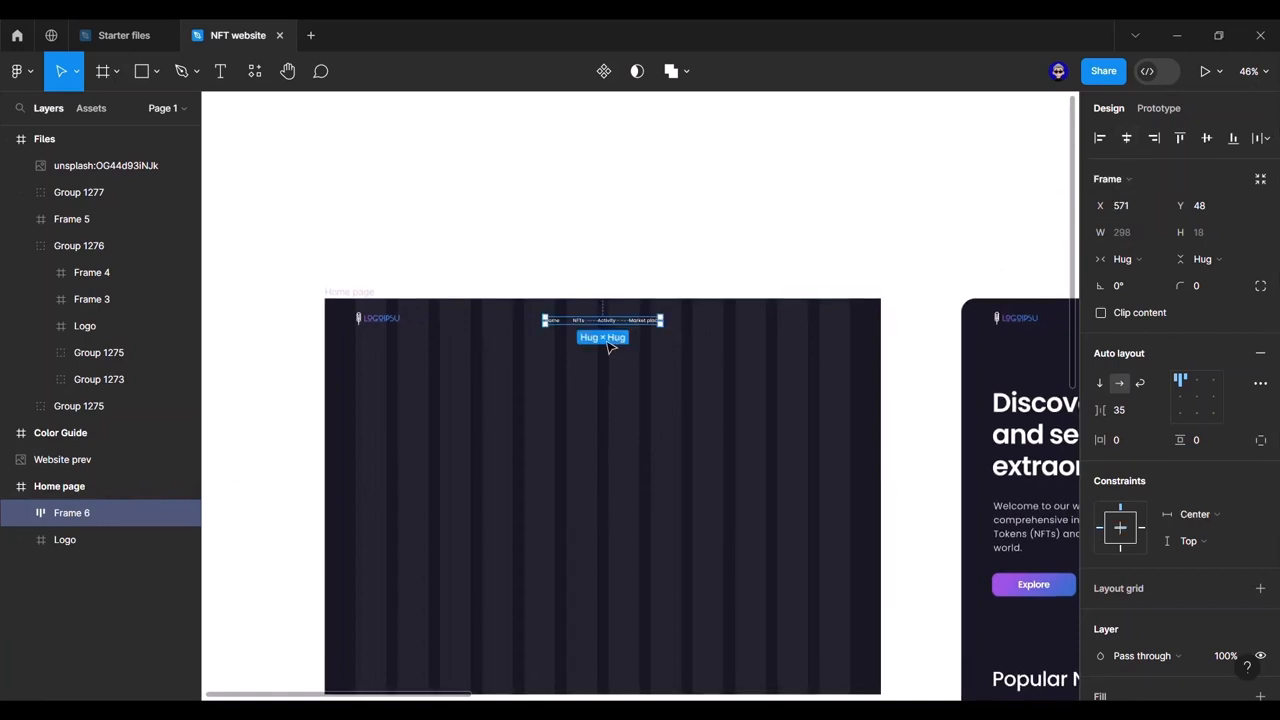
pyautogui.moveTo(606, 323); pyautogui.dragTo(606, 320)
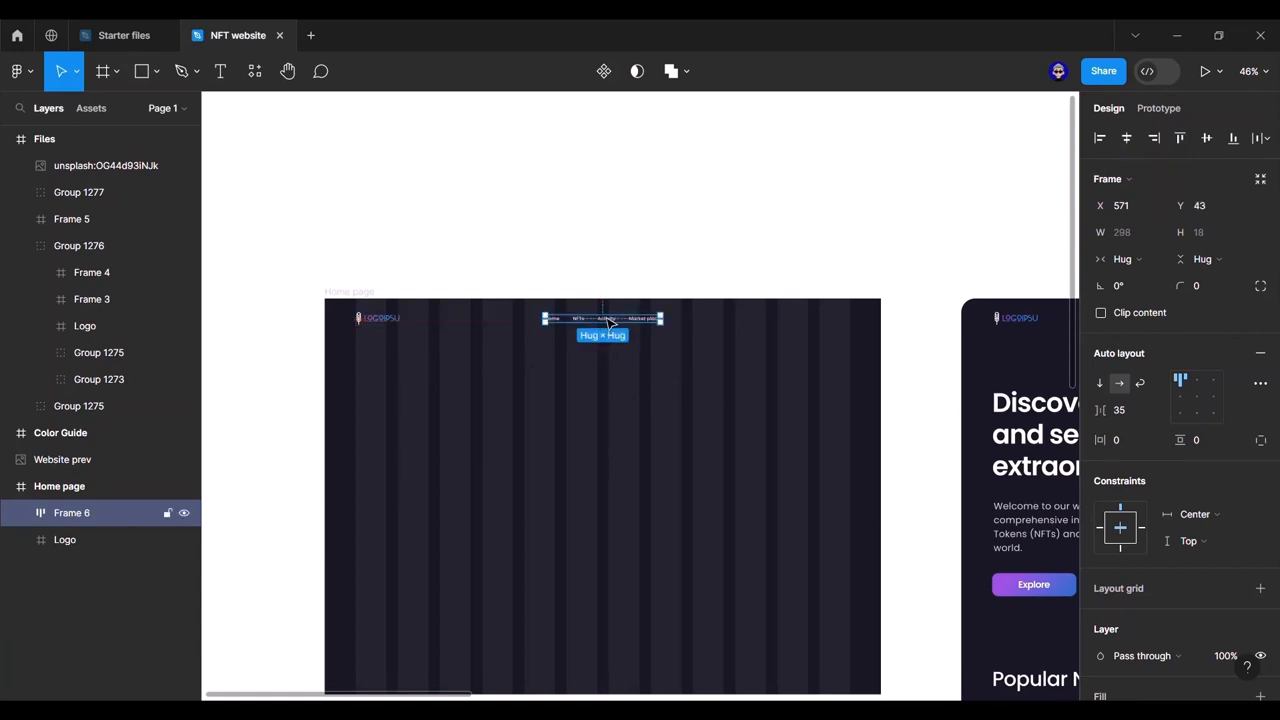
# Step: Fill the Home text in the navigation menu with the Primary Gradient style and set its weight to Bold
pyautogui.click(634, 259)
pyautogui.scroll(3, 592, 356)
pyautogui.moveTo(672, 353); pyautogui.dragTo(525, 307)
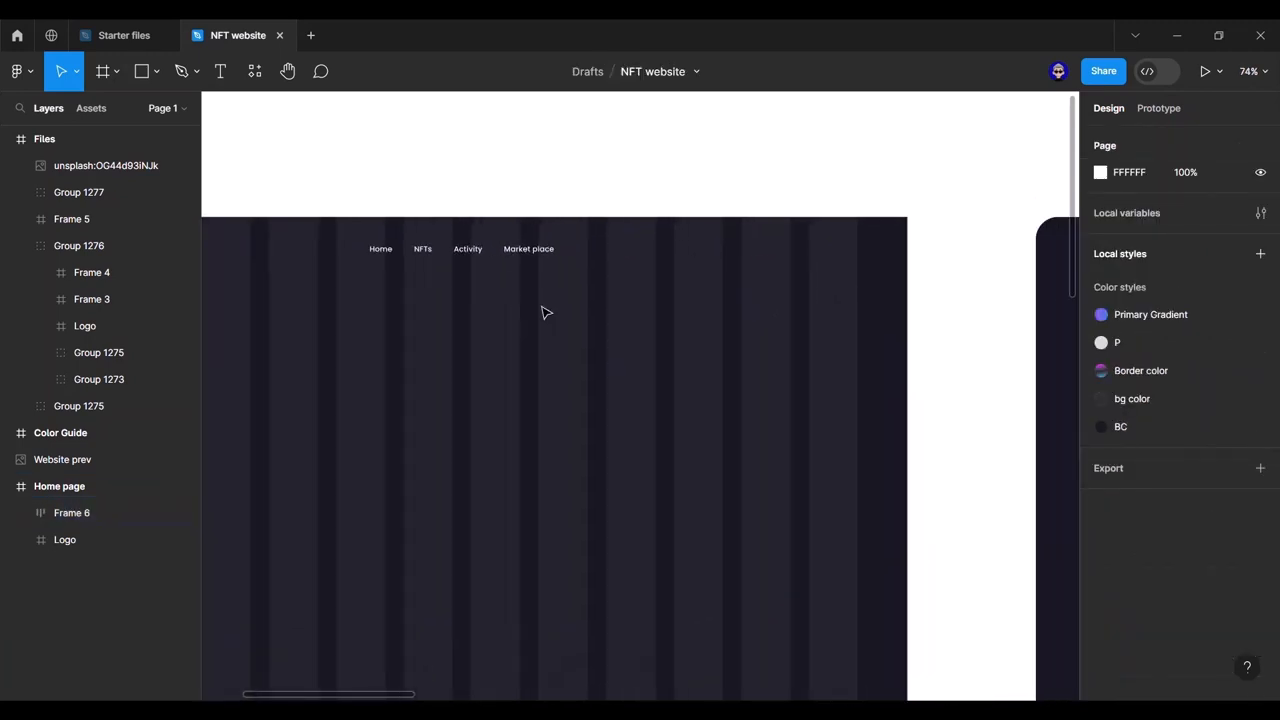
pyautogui.moveTo(884, 302); pyautogui.dragTo(346, 333)
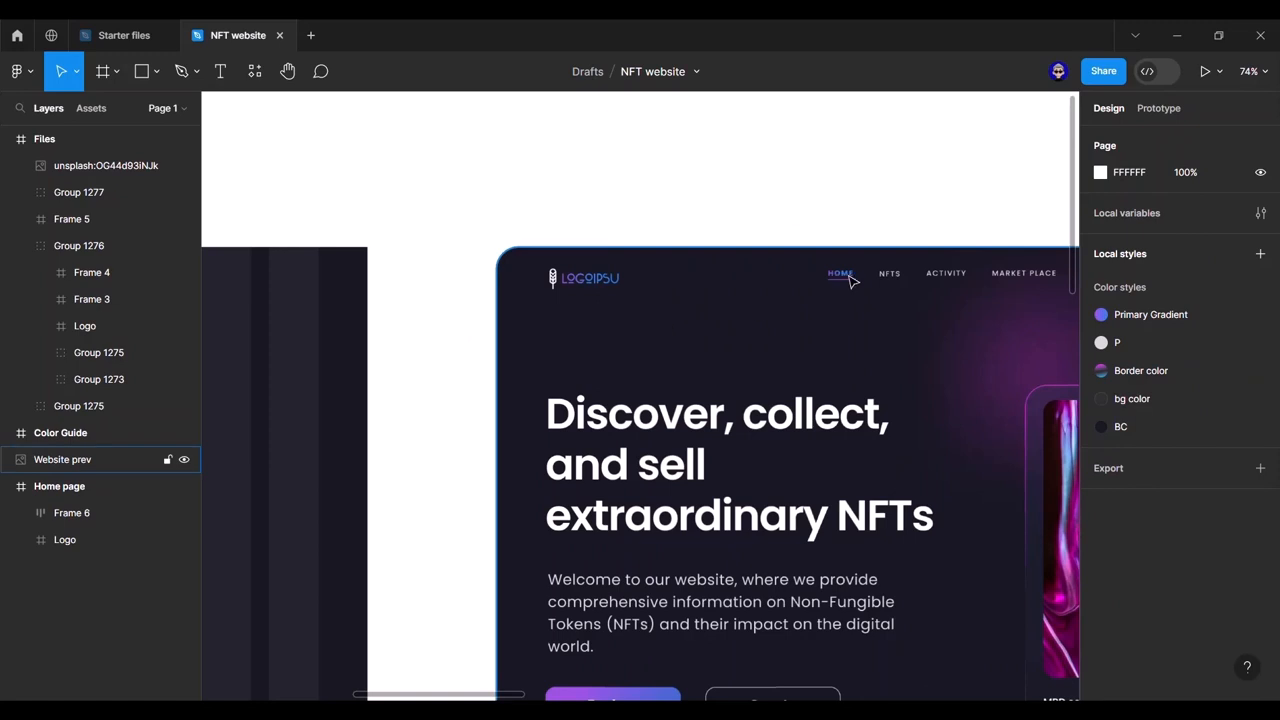
pyautogui.hscroll(-10, 640, 330)
pyautogui.scroll(5, 592, 280)
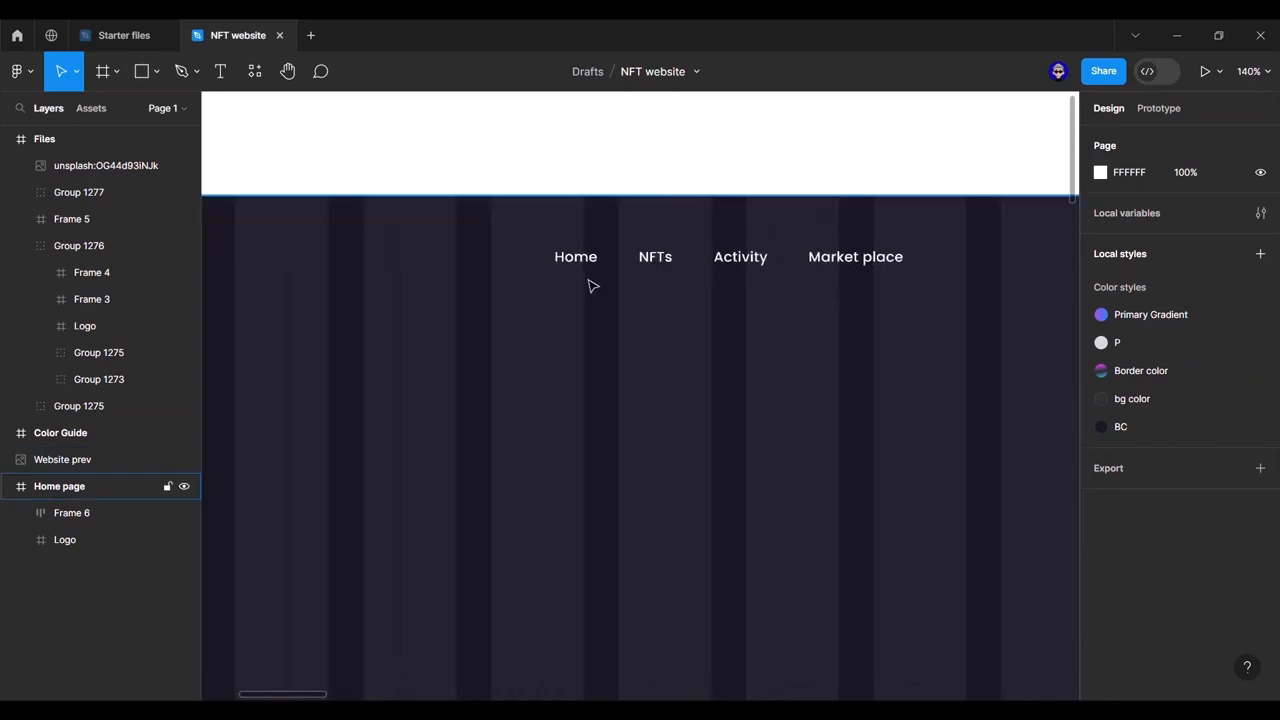
pyautogui.click(590, 260)
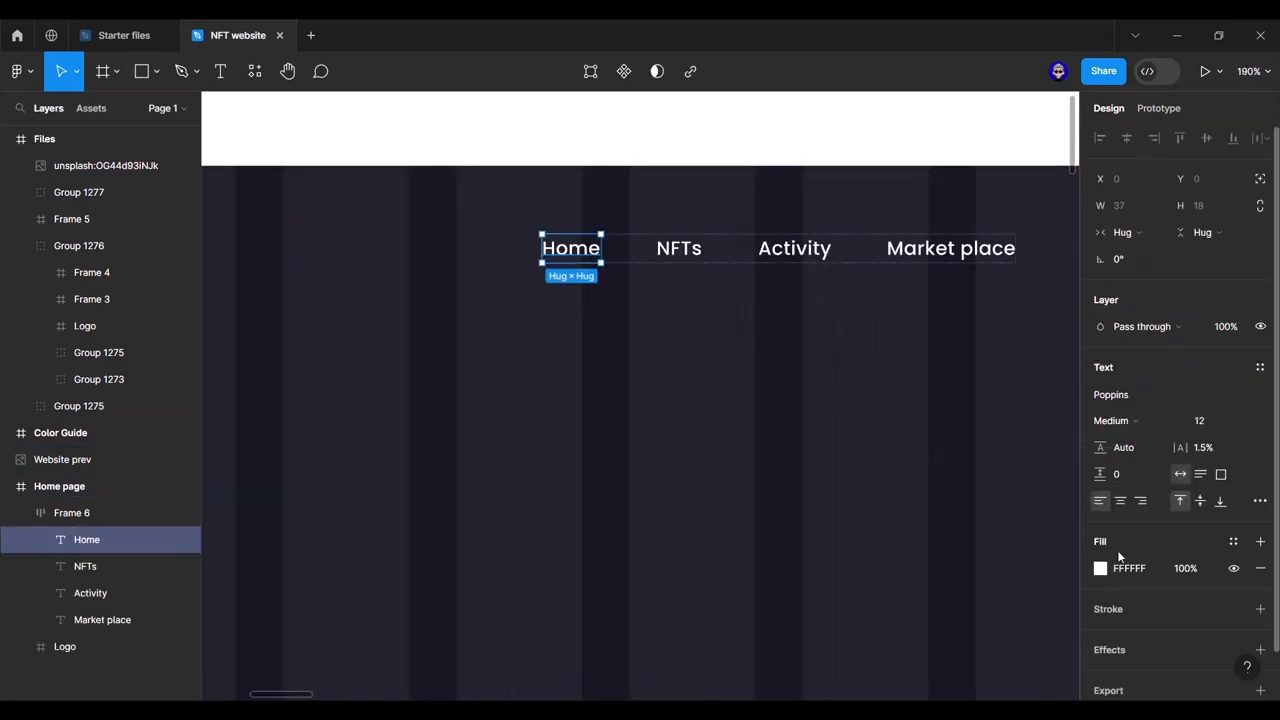
pyautogui.click(1232, 545)
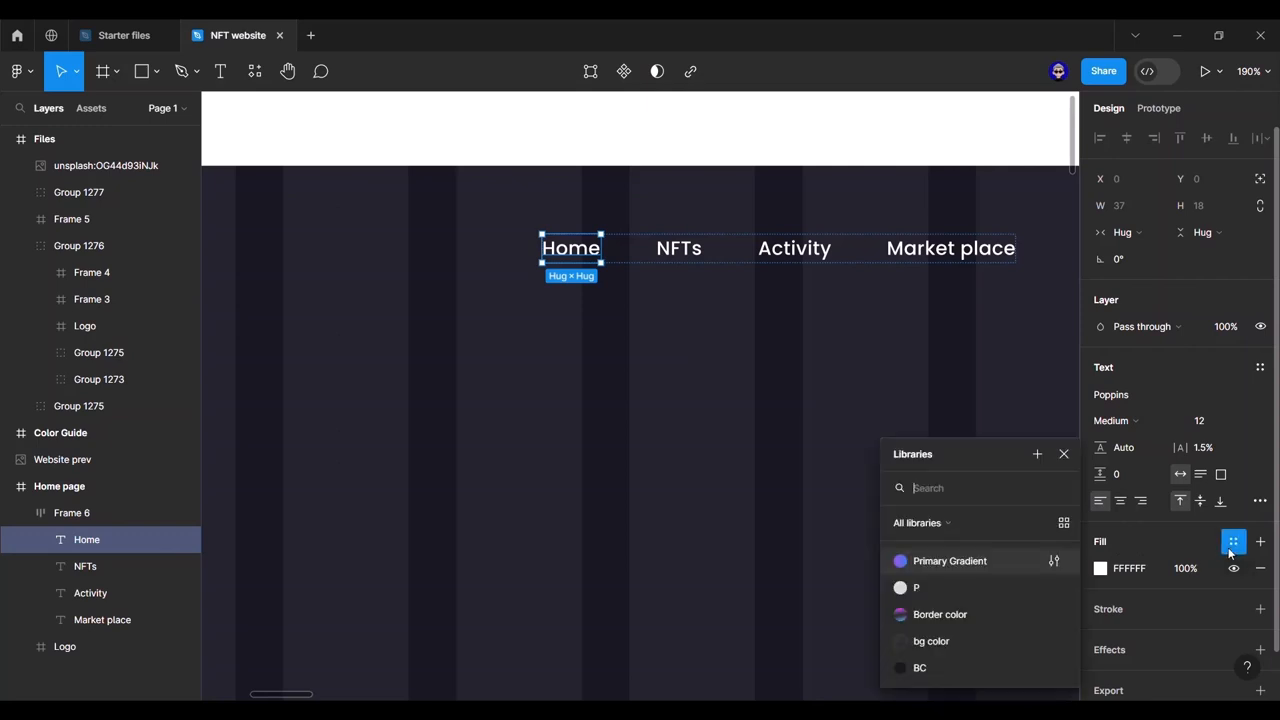
pyautogui.click(932, 560)
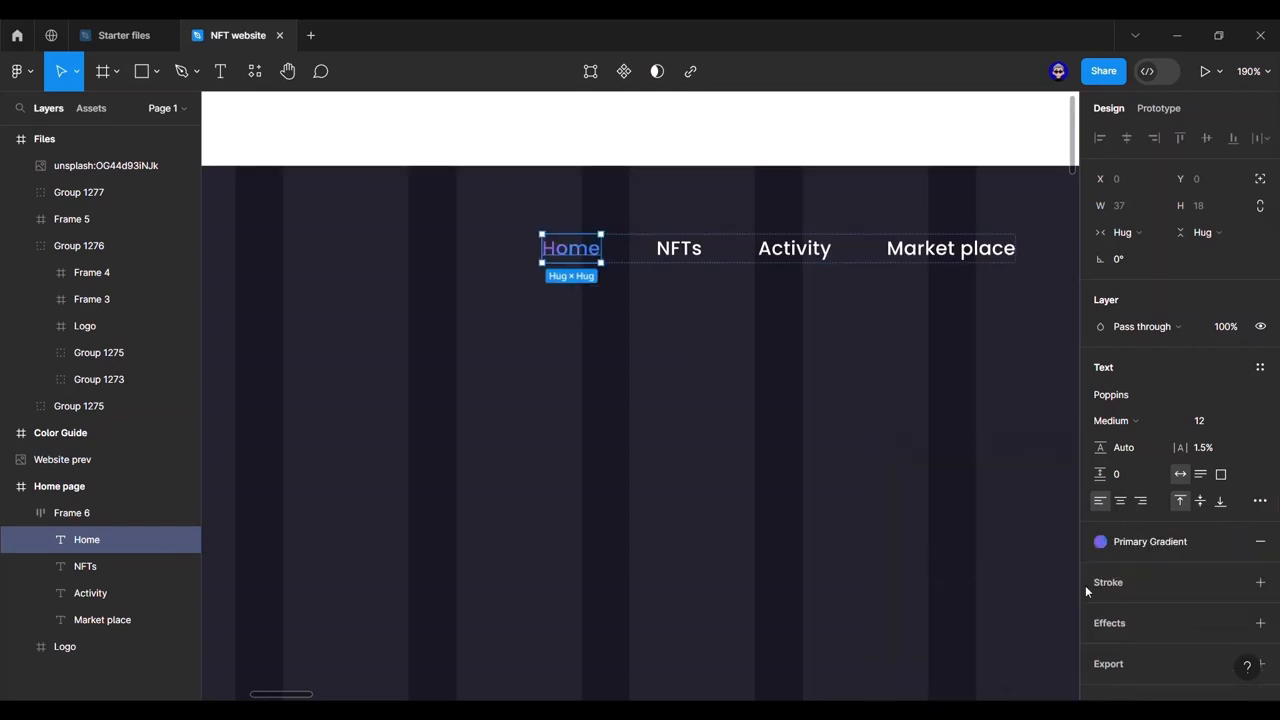
pyautogui.click(1120, 421)
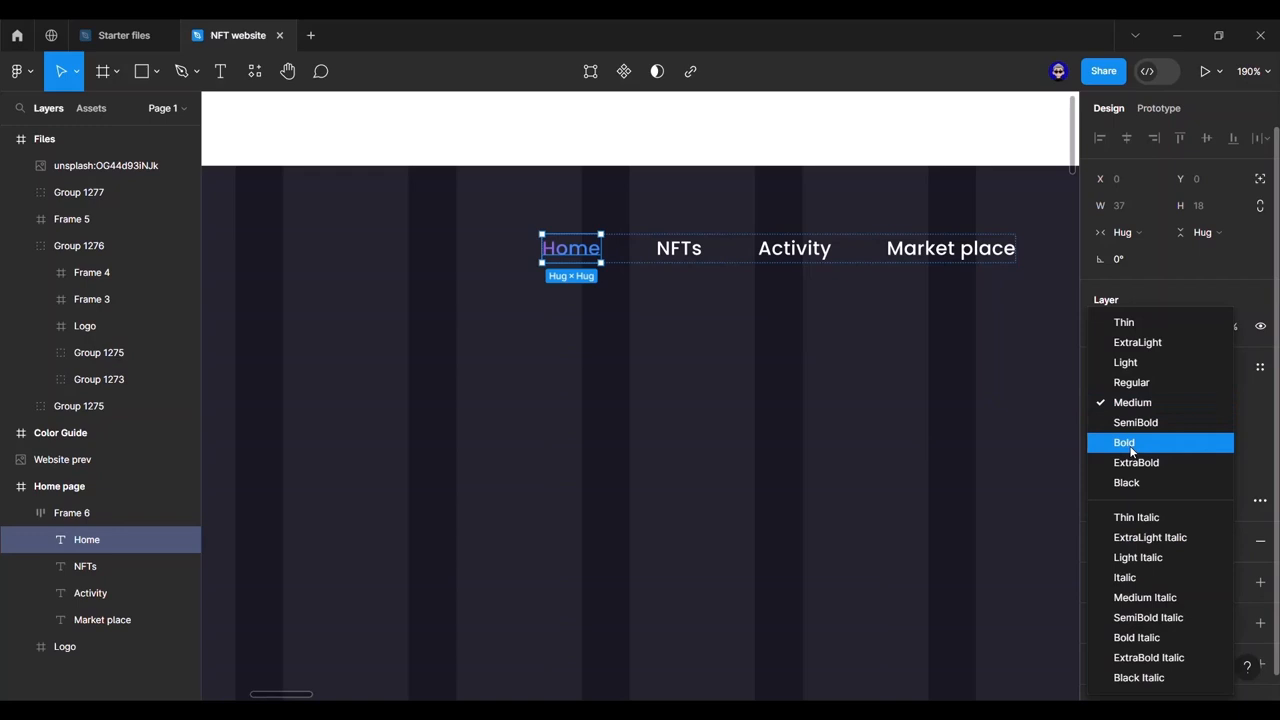
pyautogui.click(1131, 452)
pyautogui.click(944, 442)
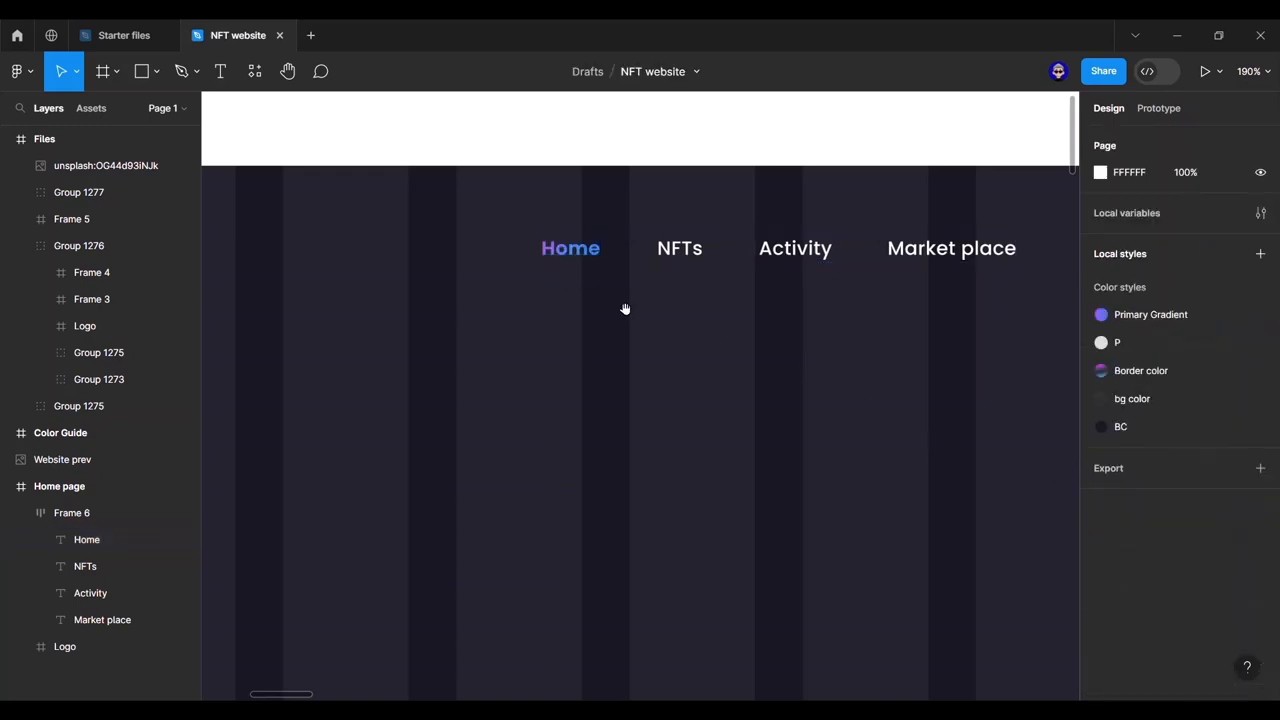
# Step: Draw a horizontal line 36 wide just beneath the Home menu text, at X 571, Y 62
pyautogui.hscroll(5, 869, 318)
pyautogui.scroll(-6, 863, 263)
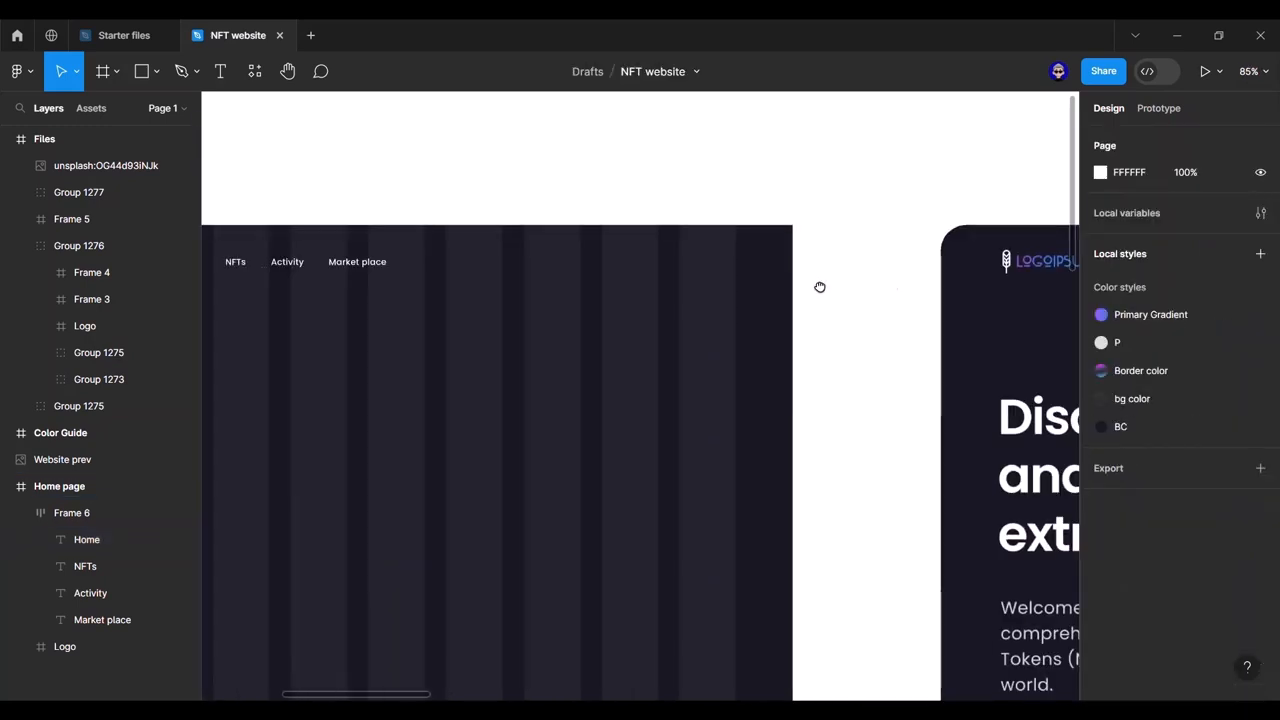
pyautogui.hscroll(-5, 528, 286)
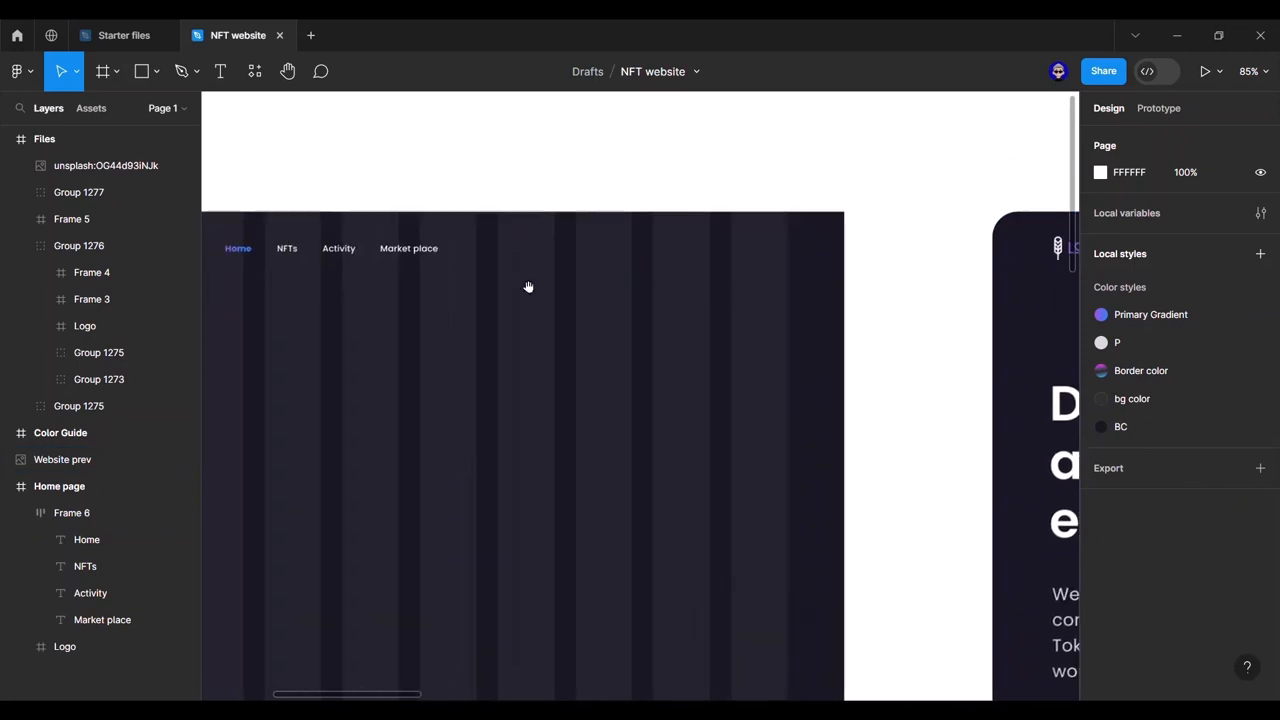
pyautogui.scroll(10, 486, 309)
pyautogui.scroll(3, 565, 214)
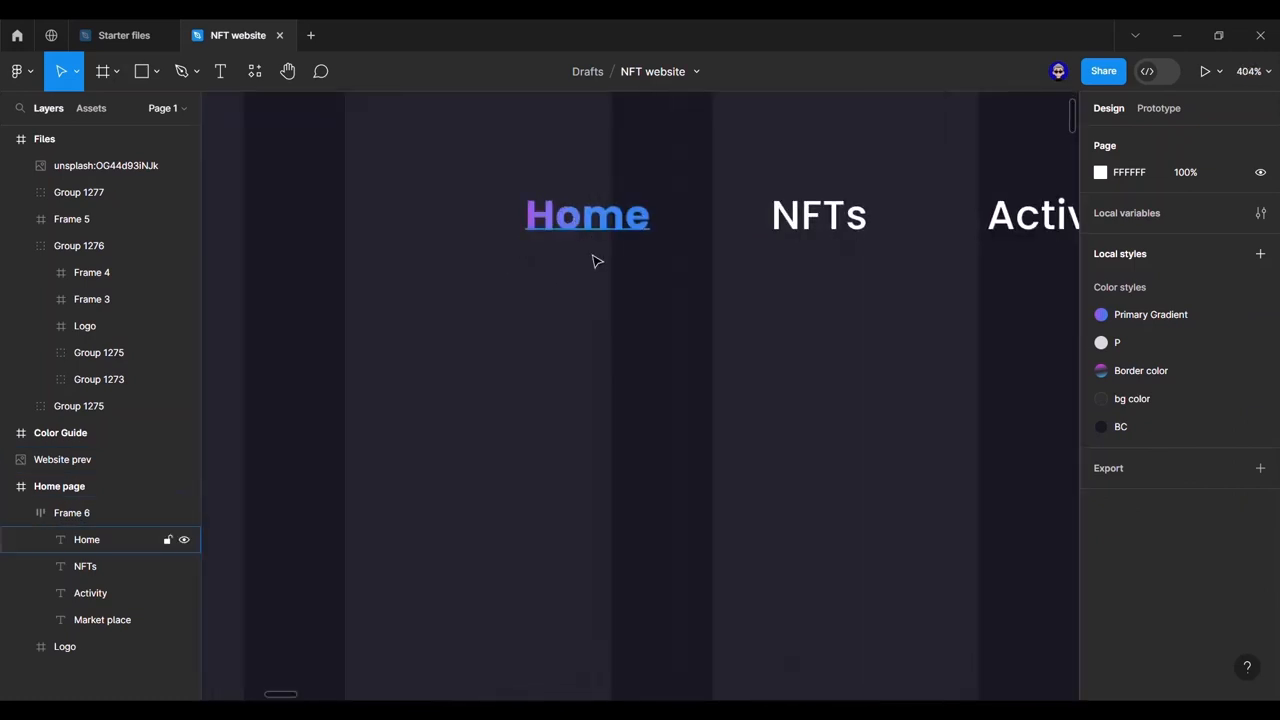
pyautogui.press('l')
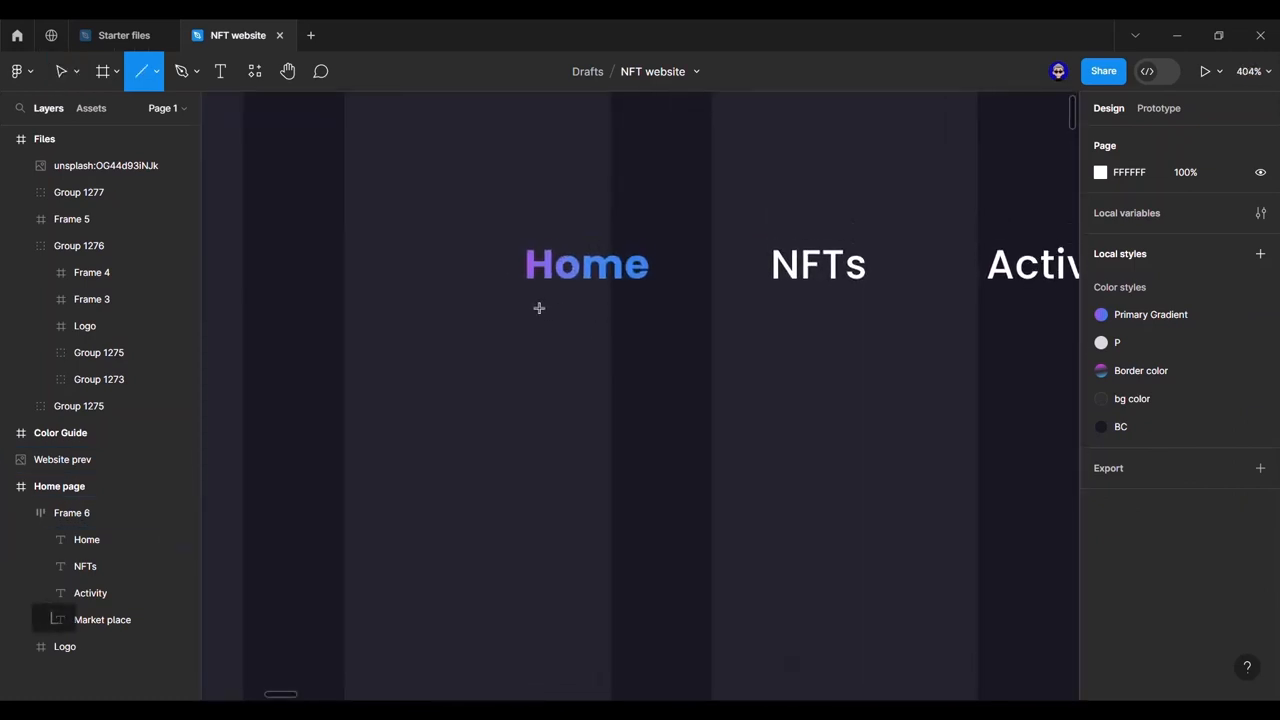
pyautogui.click(156, 71)
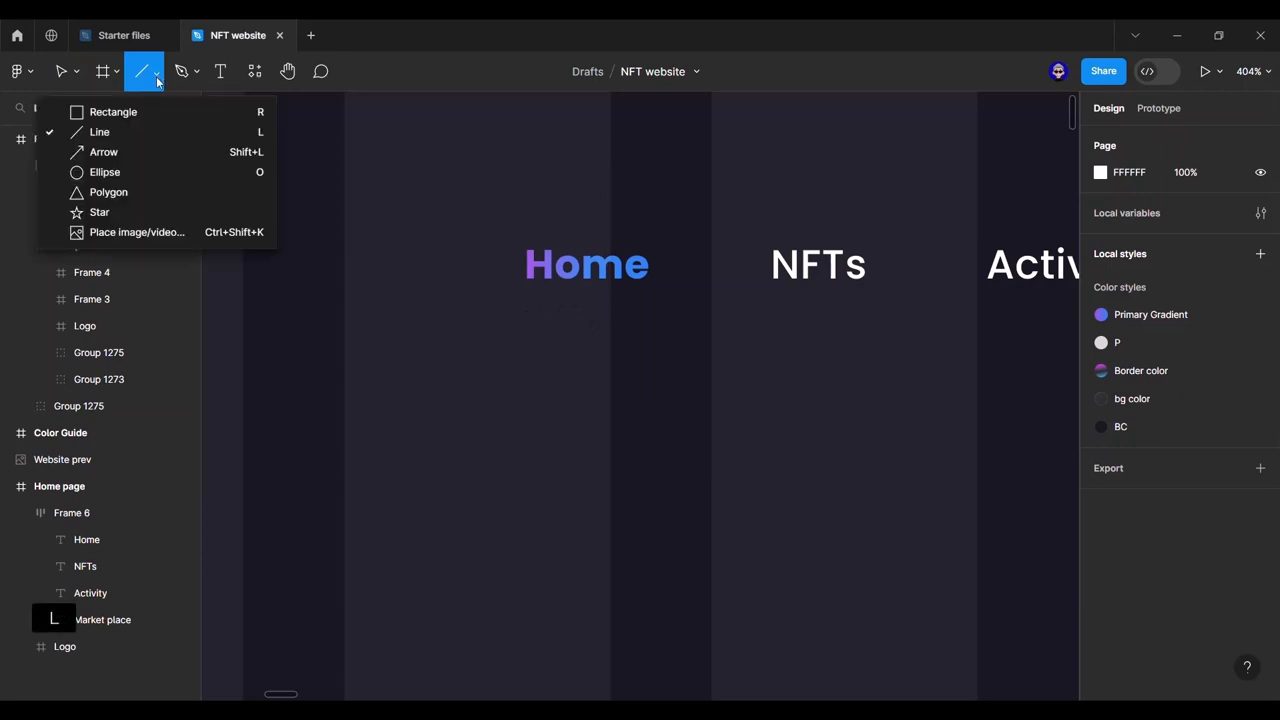
pyautogui.click(99, 134)
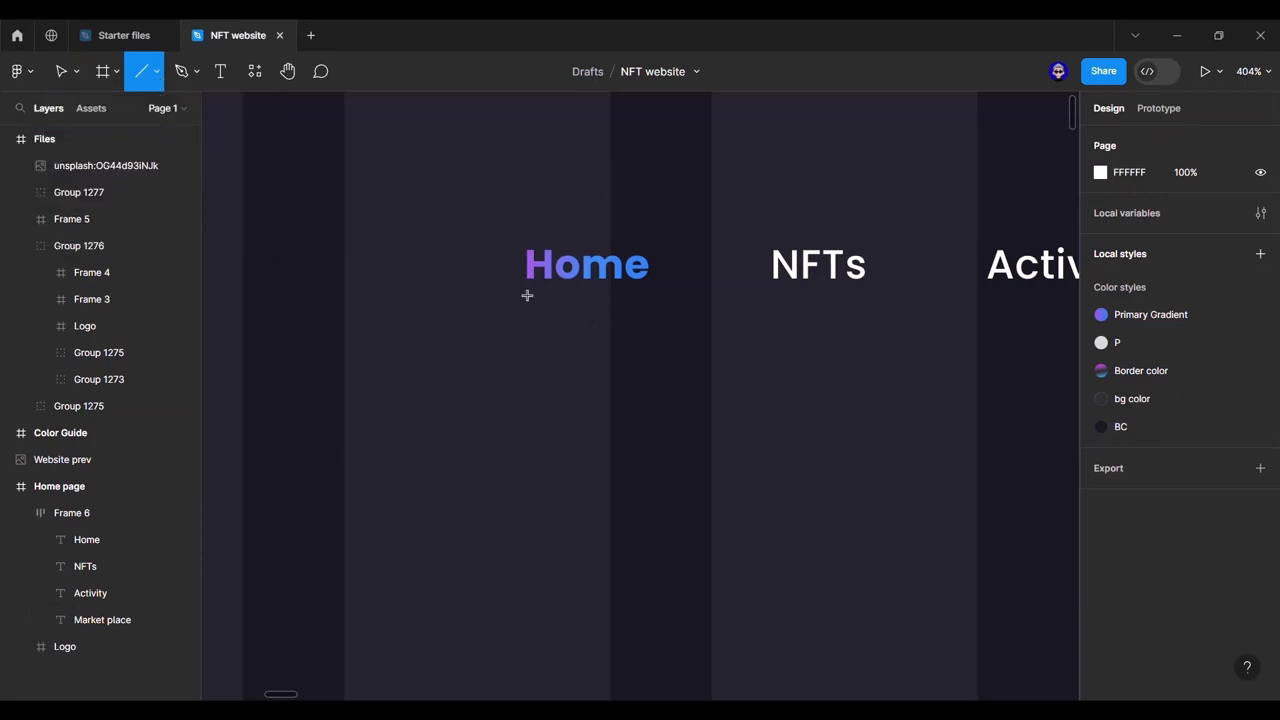
pyautogui.moveTo(527, 300); pyautogui.dragTo(648, 298)
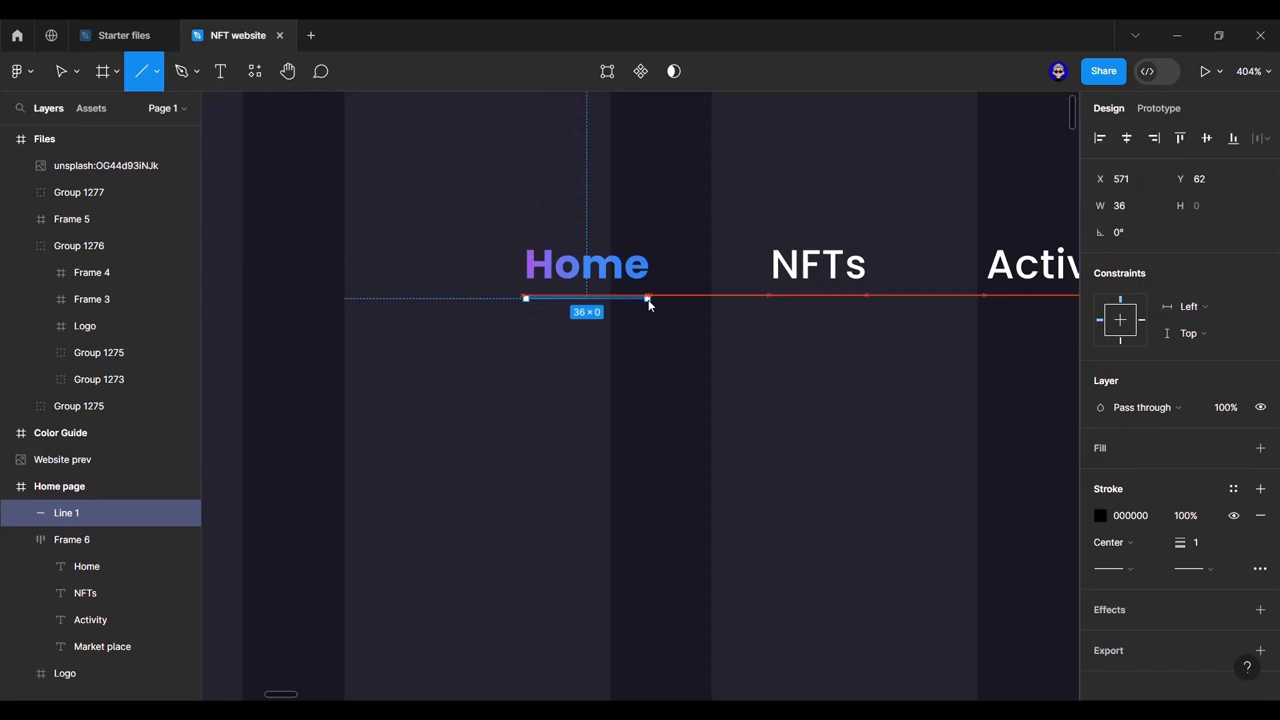
pyautogui.click(615, 380)
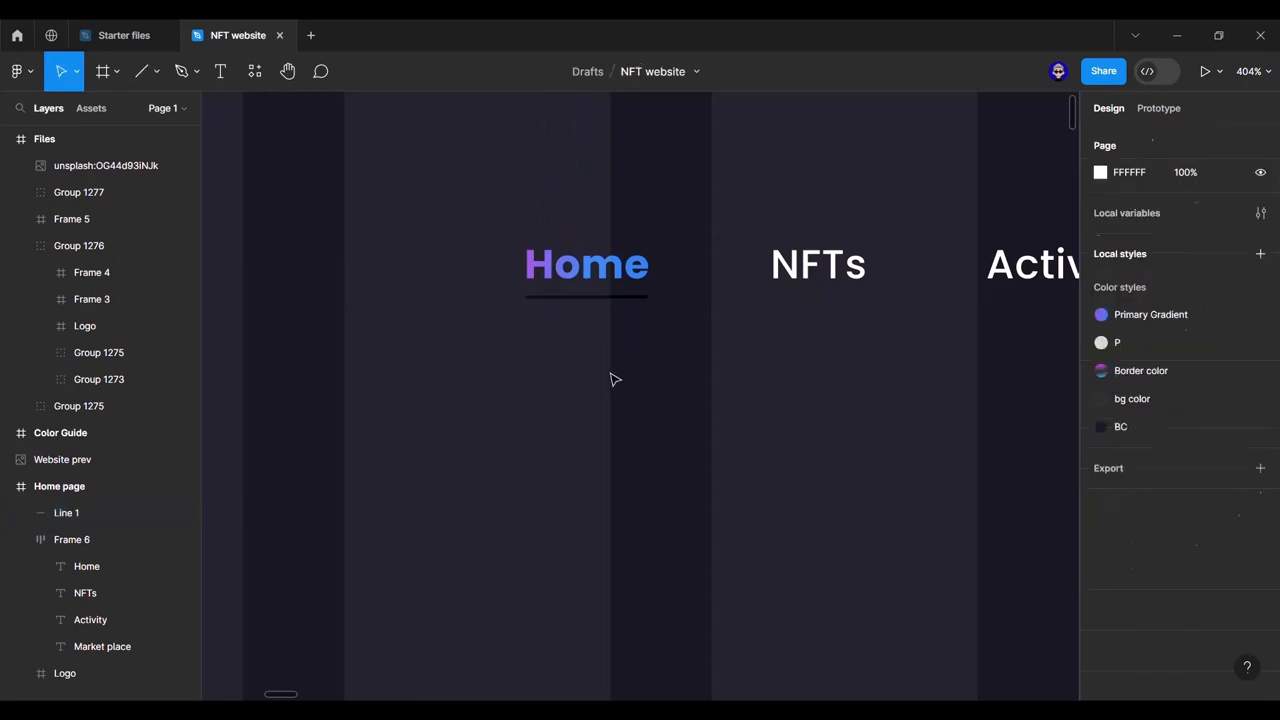
# Step: Apply the Primary Gradient style to the stroke of the line under Home
pyautogui.click(617, 307)
pyautogui.click(1233, 489)
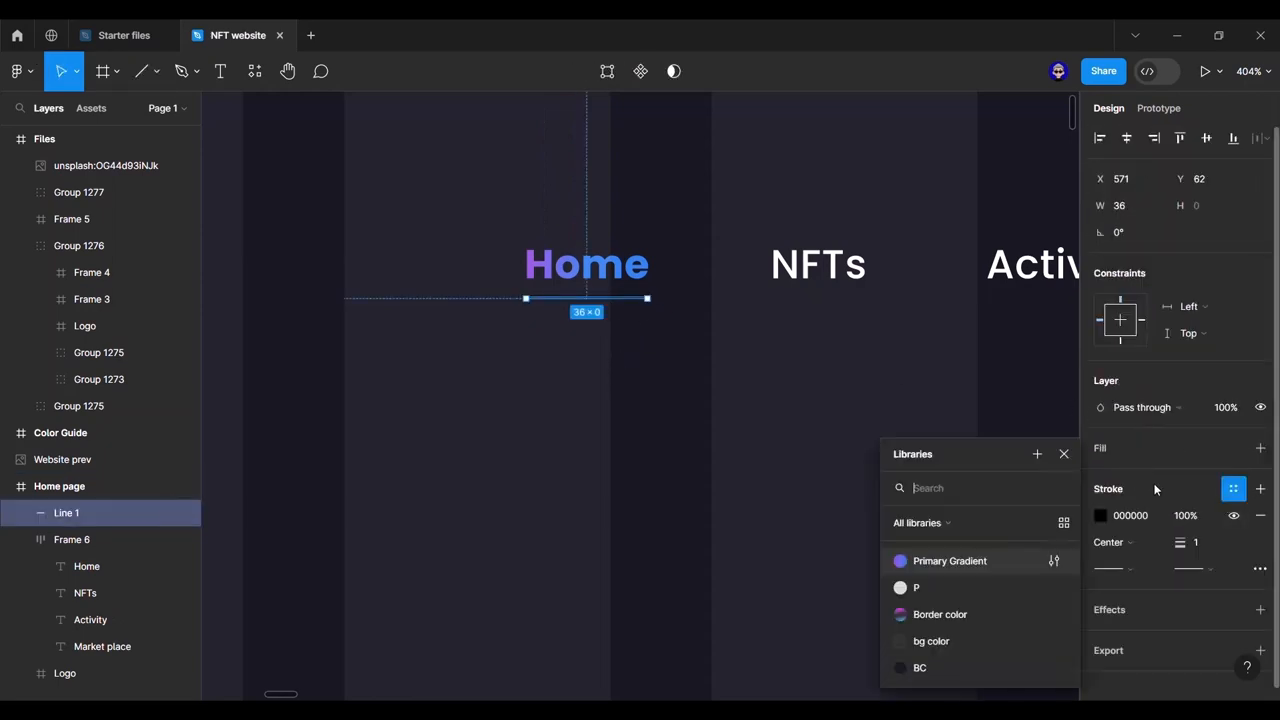
pyautogui.click(950, 562)
pyautogui.click(686, 437)
pyautogui.scroll(-5, 690, 437)
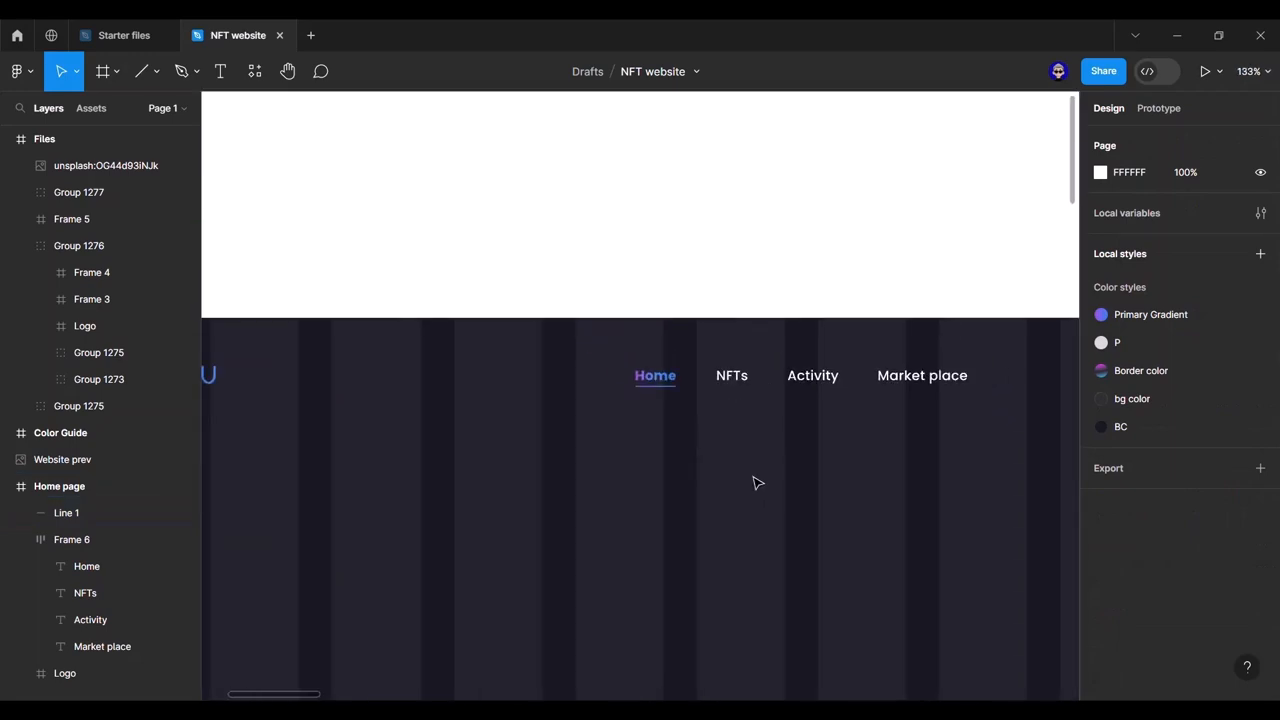
# Step: Examine the Home page header and compare it with the navigation and Create button in the reference website design
pyautogui.moveTo(754, 478); pyautogui.dragTo(720, 381)
pyautogui.scroll(-4, 726, 383)
pyautogui.moveTo(806, 408); pyautogui.dragTo(714, 308)
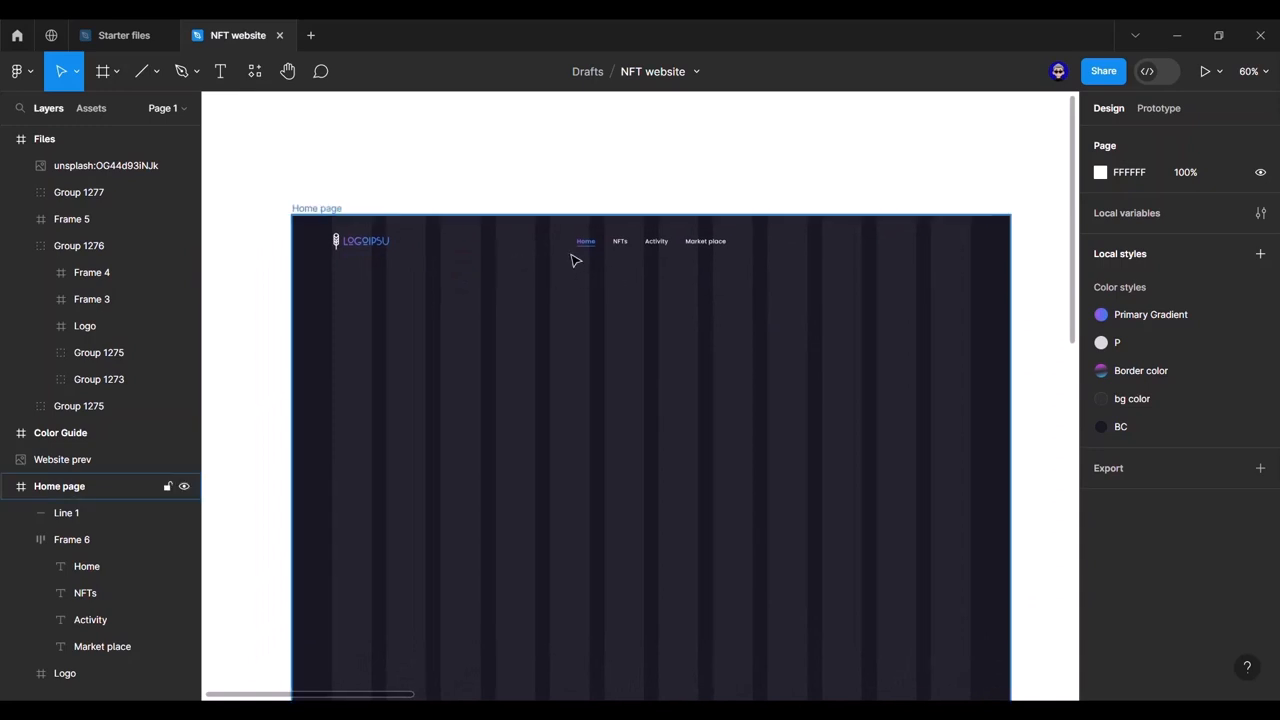
pyautogui.scroll(3, 575, 272)
pyautogui.scroll(-3, 634, 280)
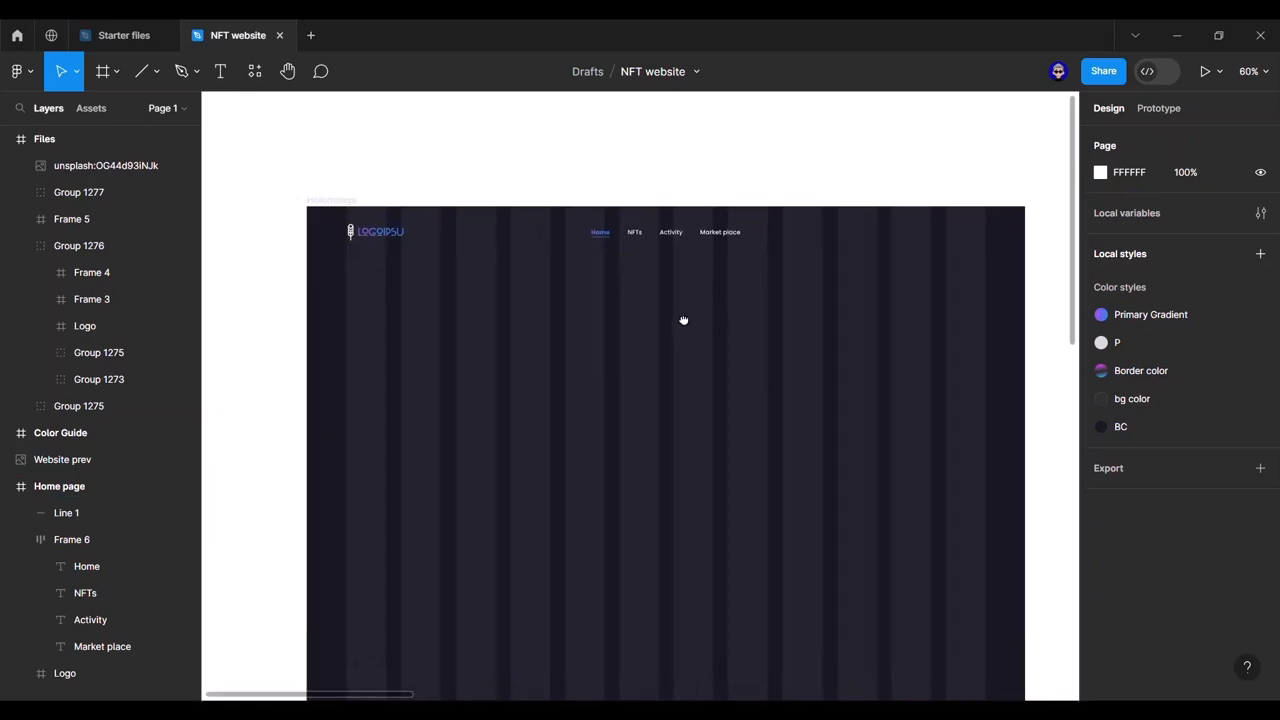
pyautogui.scroll(-5, 908, 286)
pyautogui.hscroll(5, 789, 277)
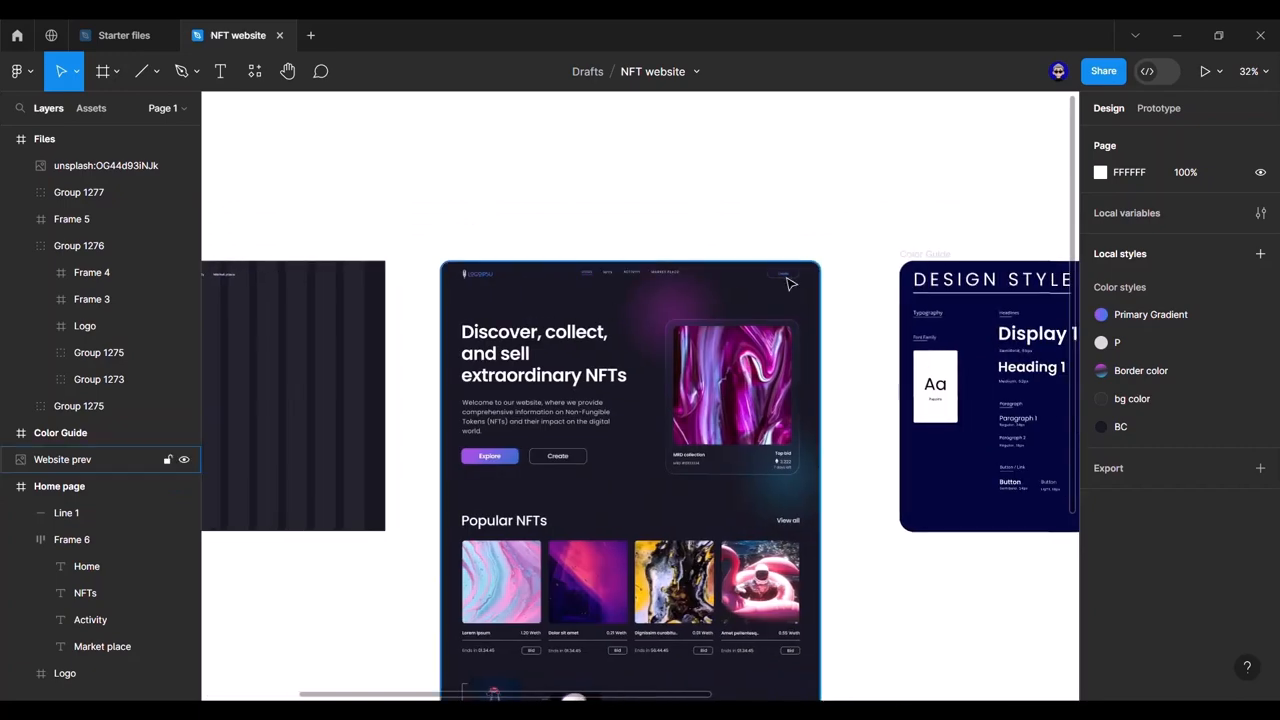
pyautogui.scroll(3, 808, 281)
pyautogui.scroll(5, 808, 281)
pyautogui.hscroll(-8, 940, 277)
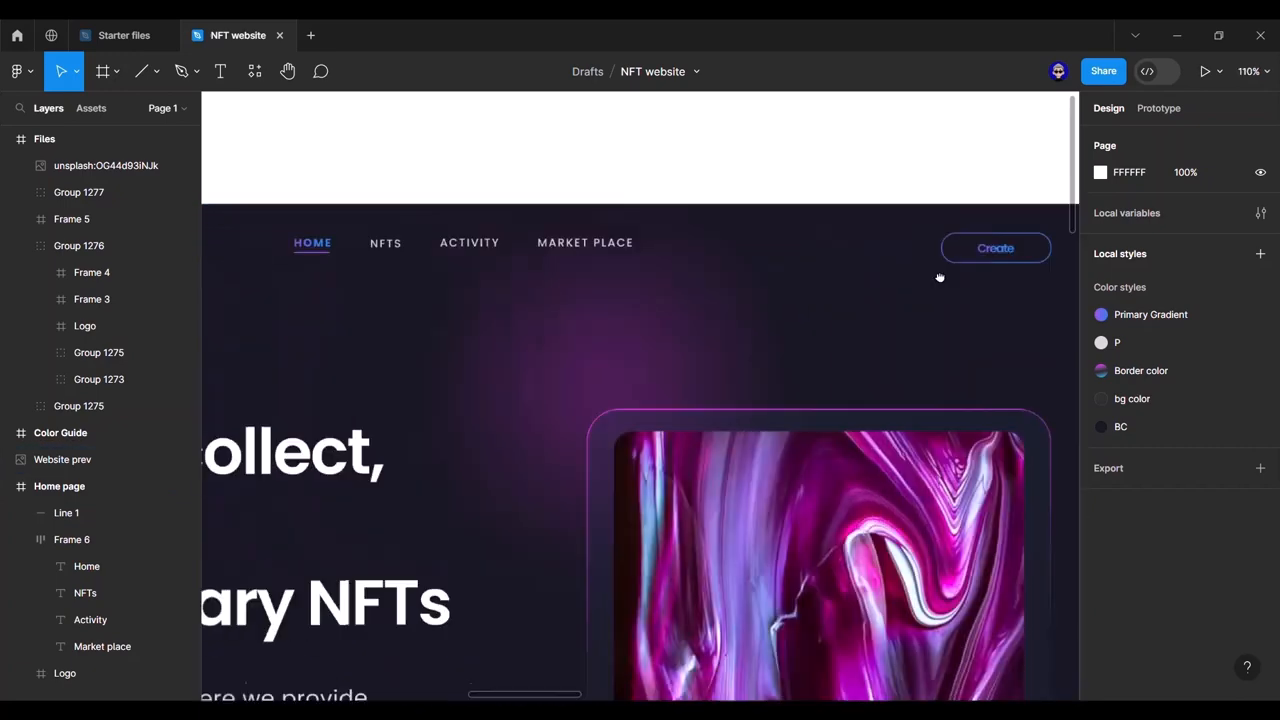
pyautogui.hscroll(-6, 560, 268)
pyautogui.scroll(-3, 843, 306)
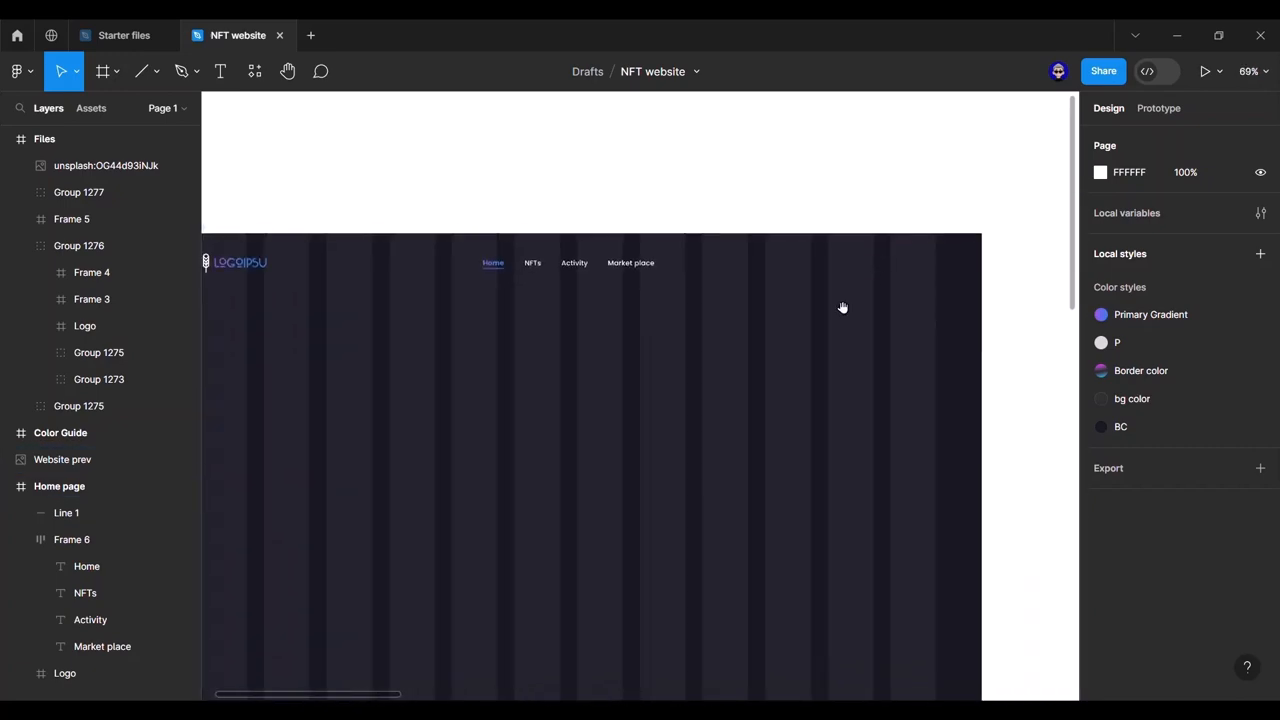
# Step: Add the text "Create" in the last grid column of the Home page header, placed at X 1300, Y 48
pyautogui.hscroll(3, 910, 276)
pyautogui.scroll(4, 840, 255)
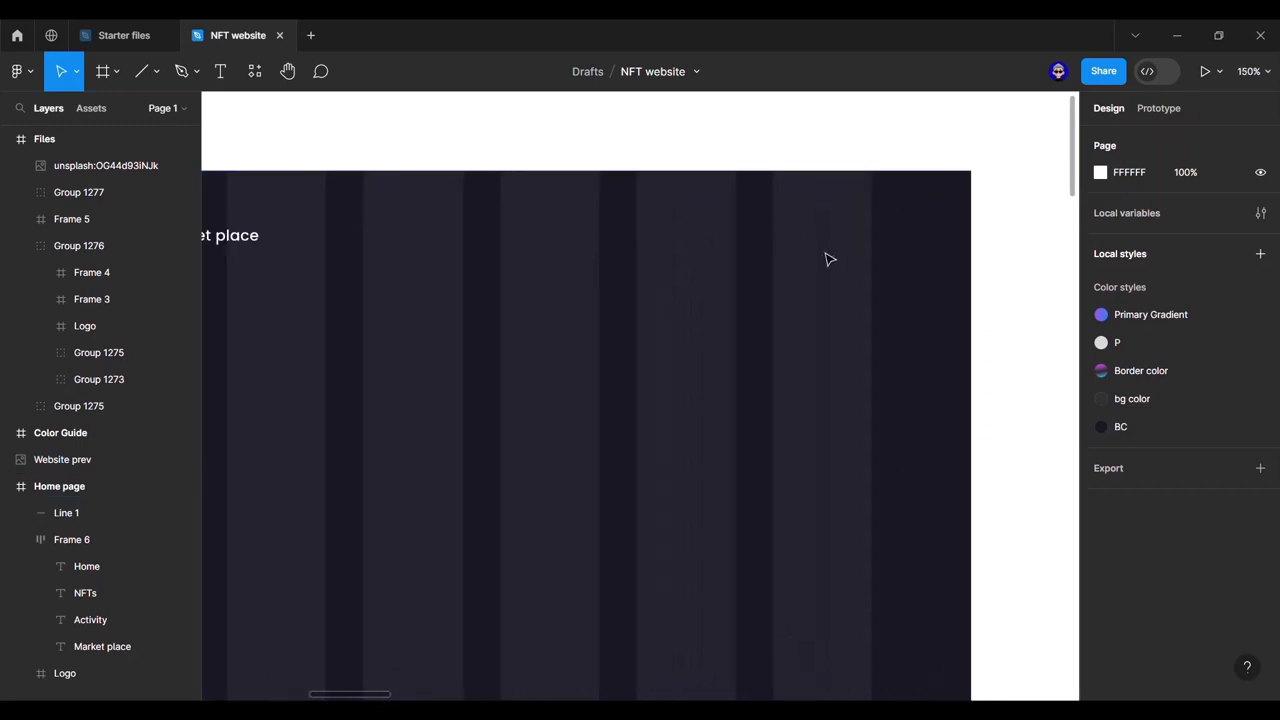
pyautogui.press('t')
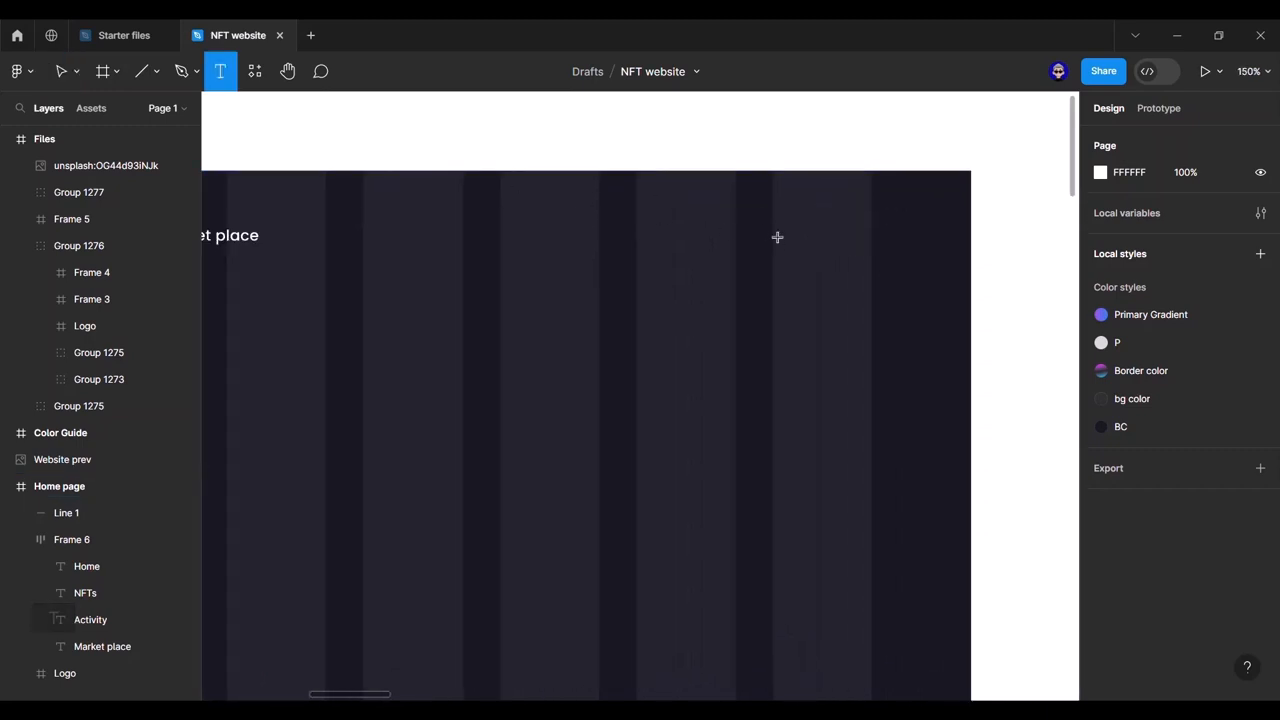
pyautogui.click(788, 242)
pyautogui.write('Create')
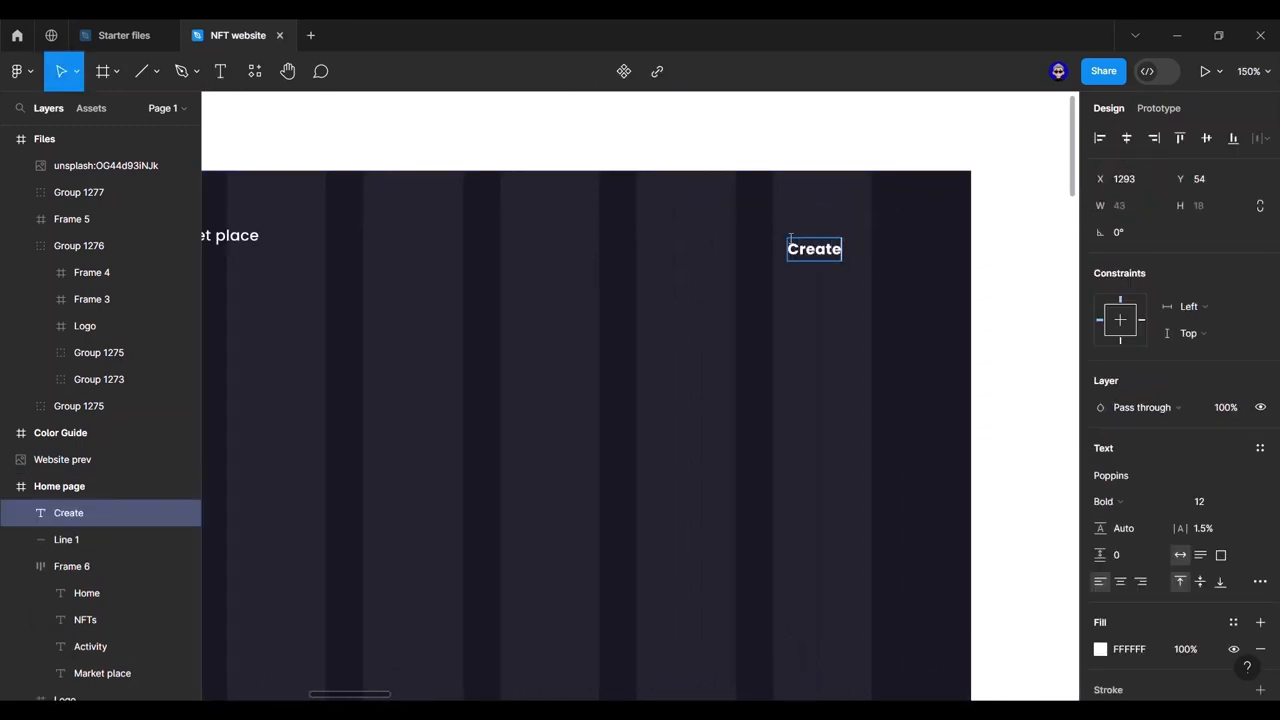
pyautogui.click(898, 250)
pyautogui.moveTo(815, 252); pyautogui.dragTo(823, 245)
# Step: Wrap the Create text in an auto layout frame and set its item gap to 0
pyautogui.rightClick(818, 250)
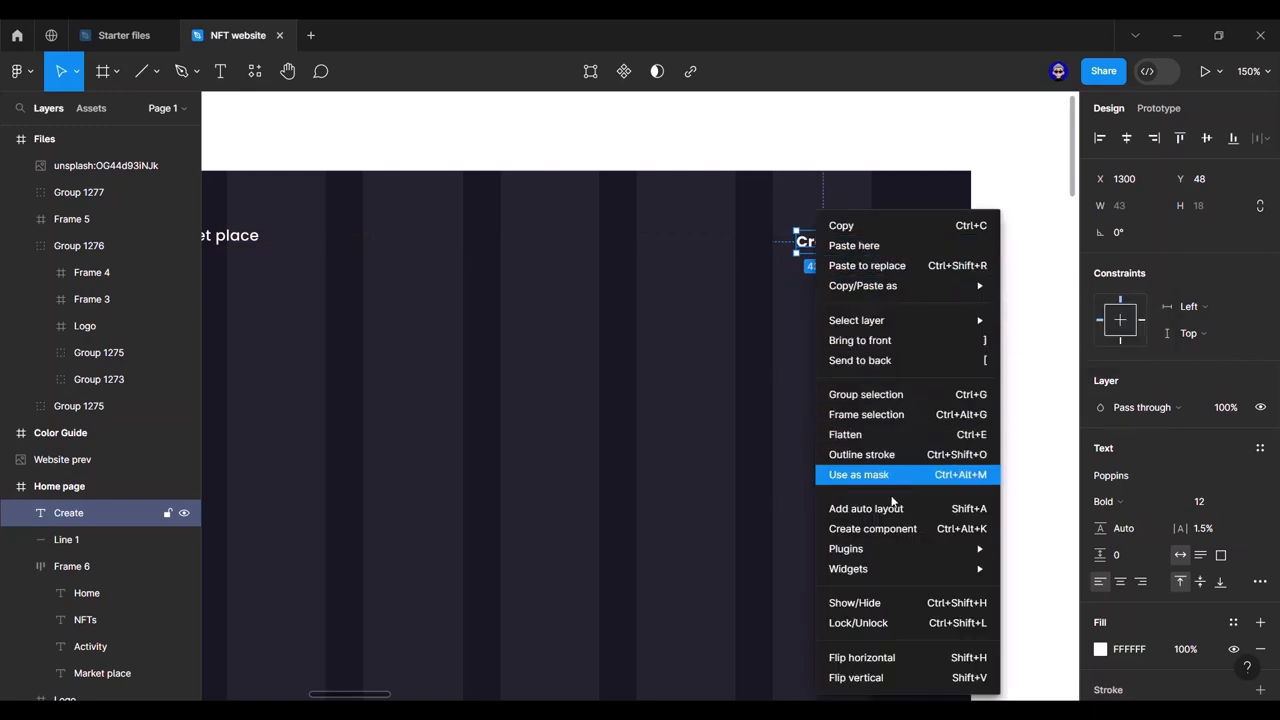
pyautogui.click(1030, 467)
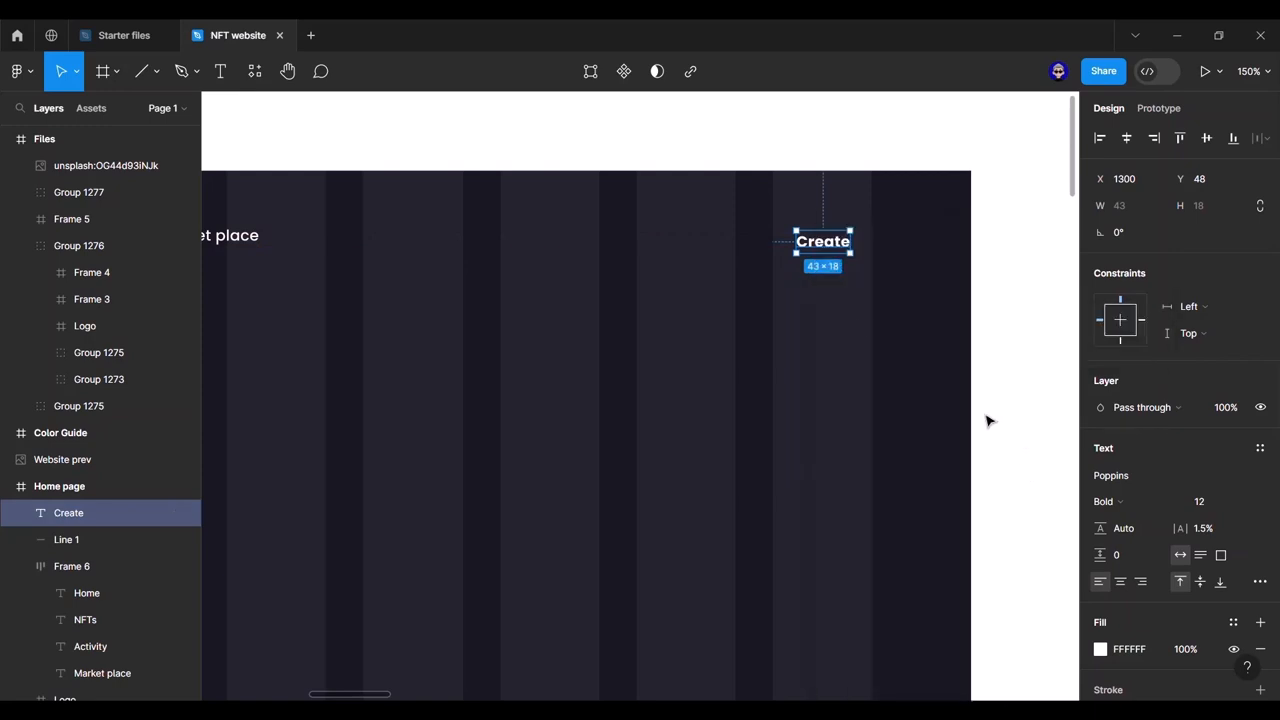
pyautogui.hotkey('shift', 'a')
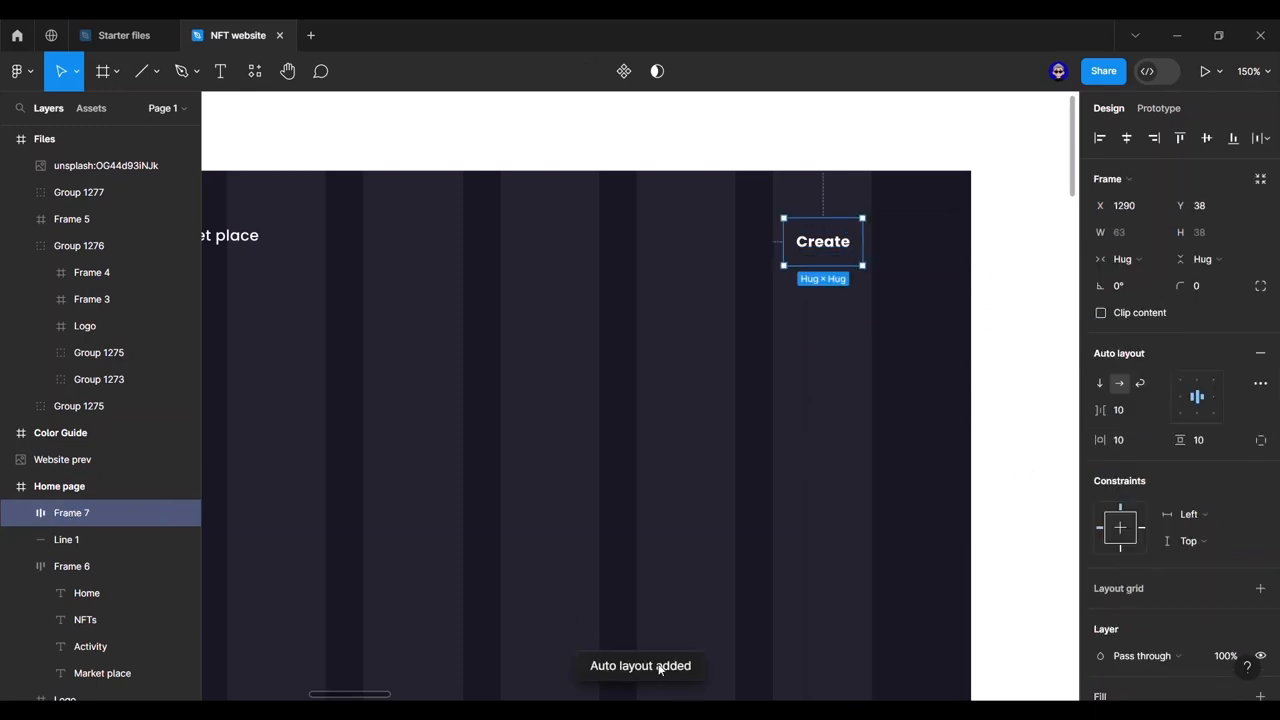
pyautogui.click(1119, 412)
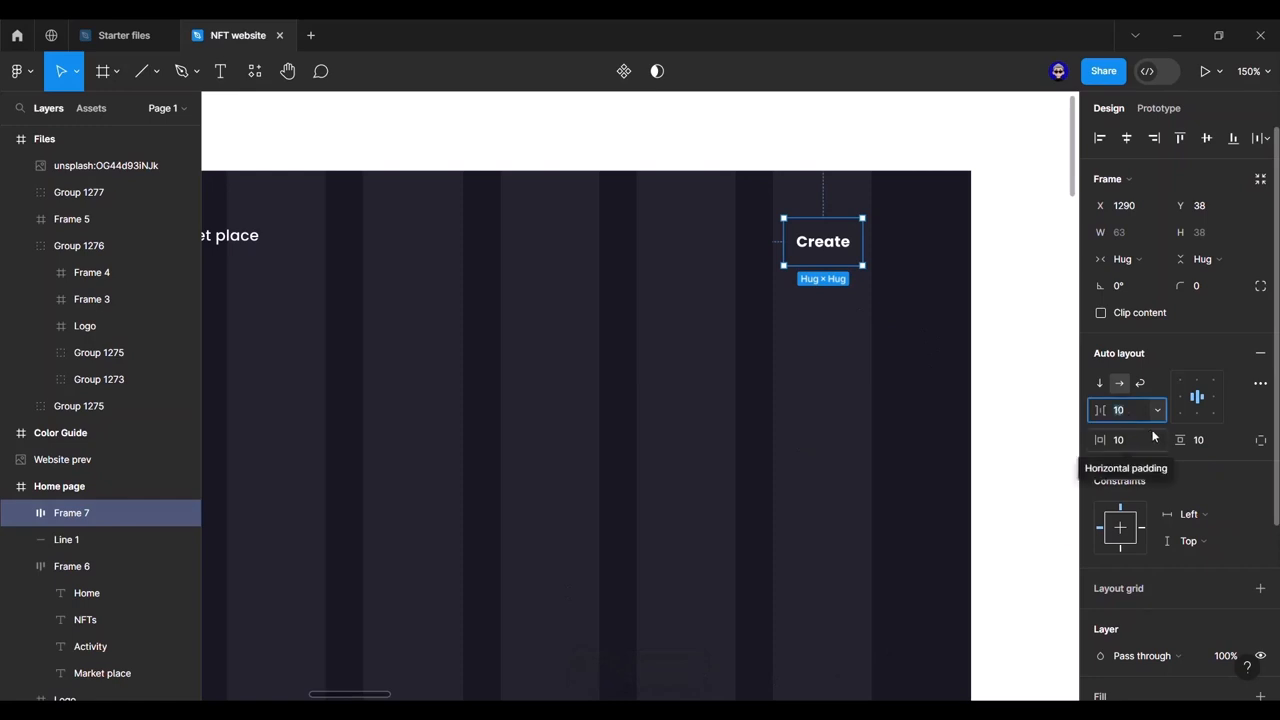
pyautogui.write('0')
pyautogui.press('Return')
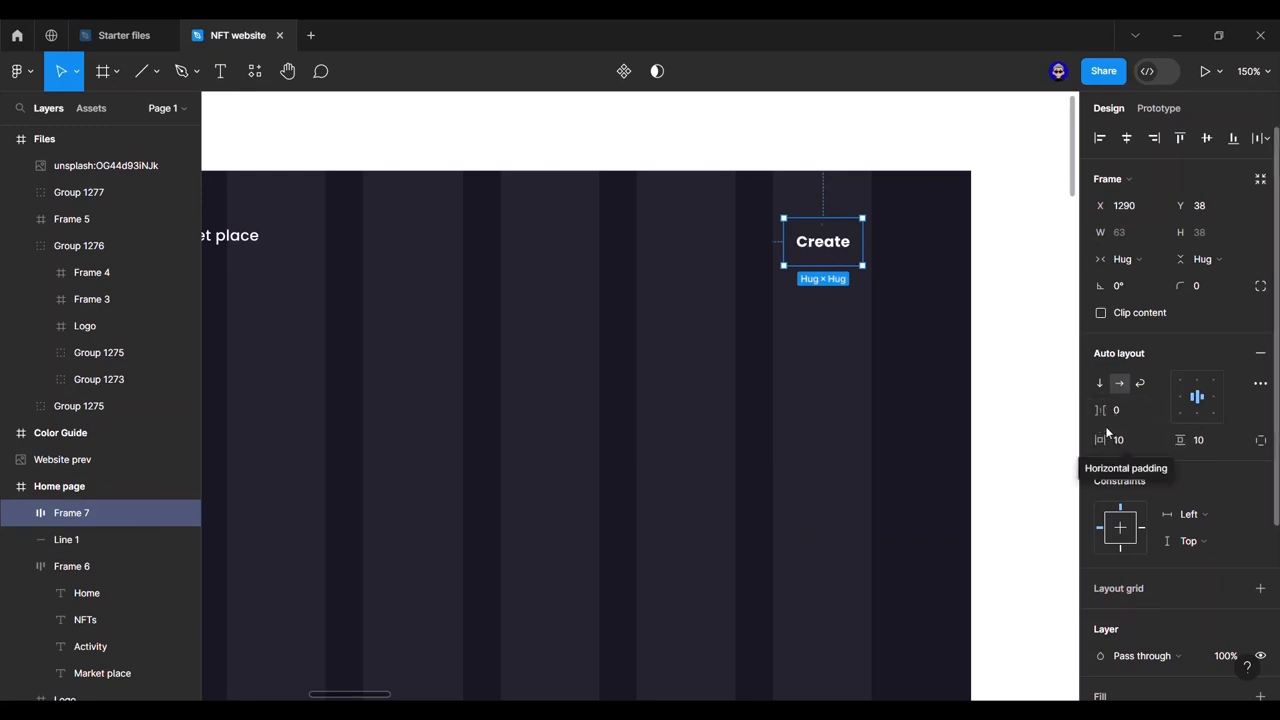
# Step: Set the Create frame's horizontal padding to 37 and its vertical padding to 6
pyautogui.click(1126, 442)
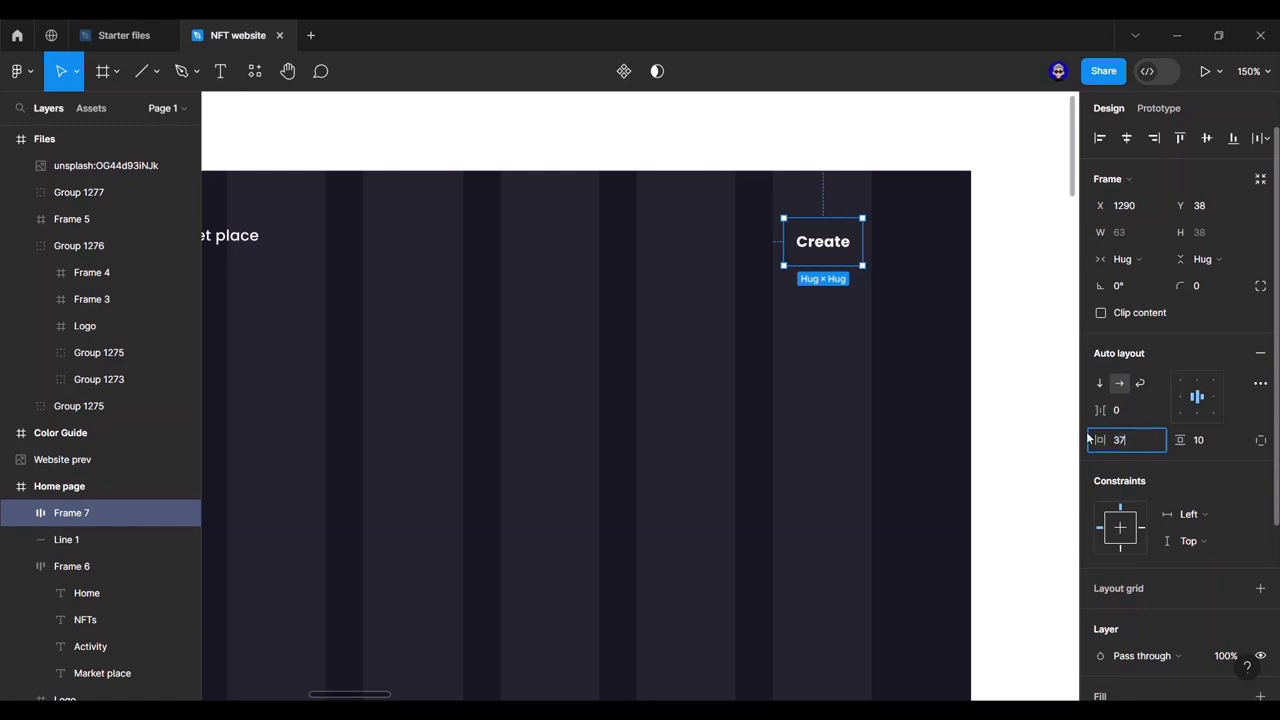
pyautogui.press('Return')
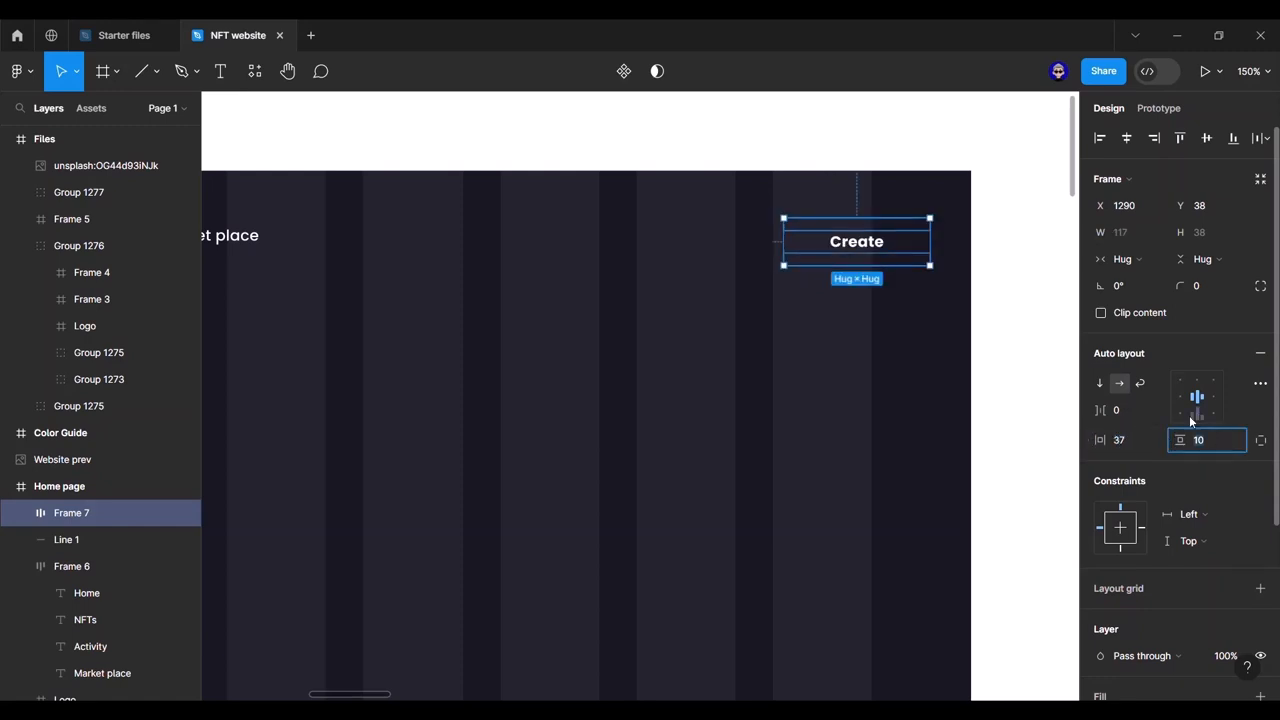
pyautogui.write('6')
pyautogui.press('Return')
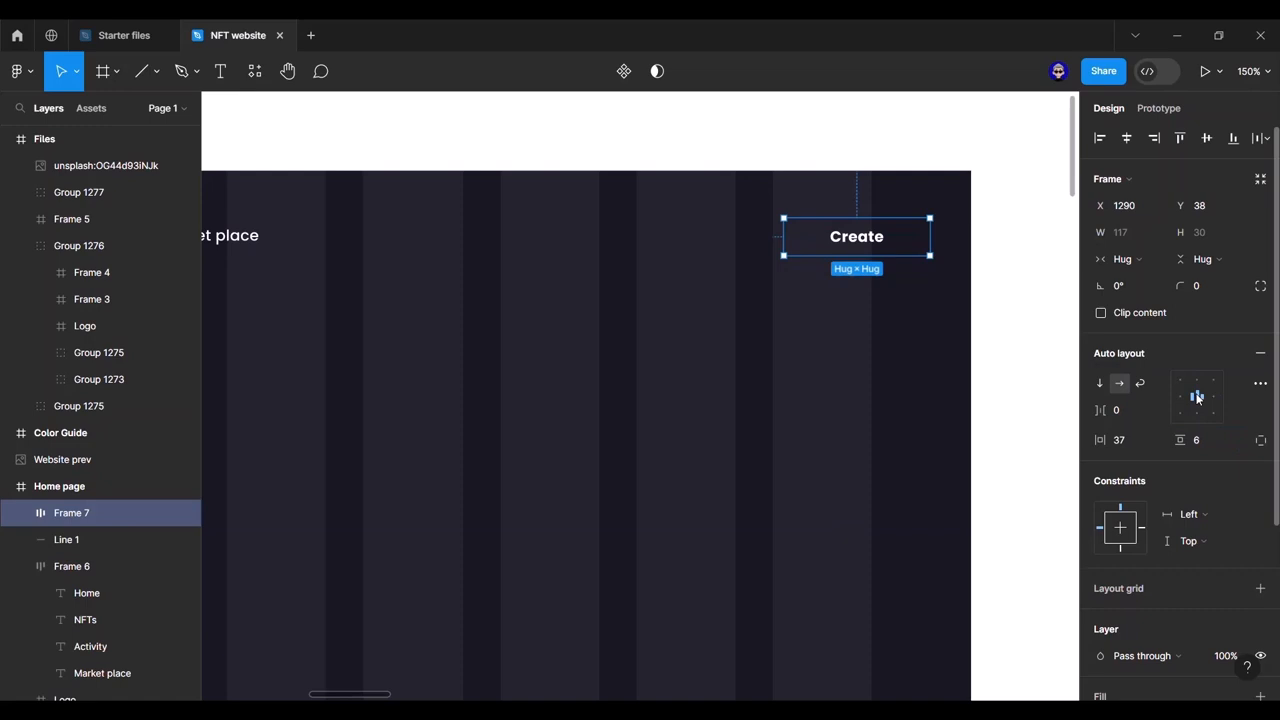
# Step: Add a stroke in the Primary Gradient style to the Create frame and position the frame at X 1243, Y 37
pyautogui.click(1158, 260)
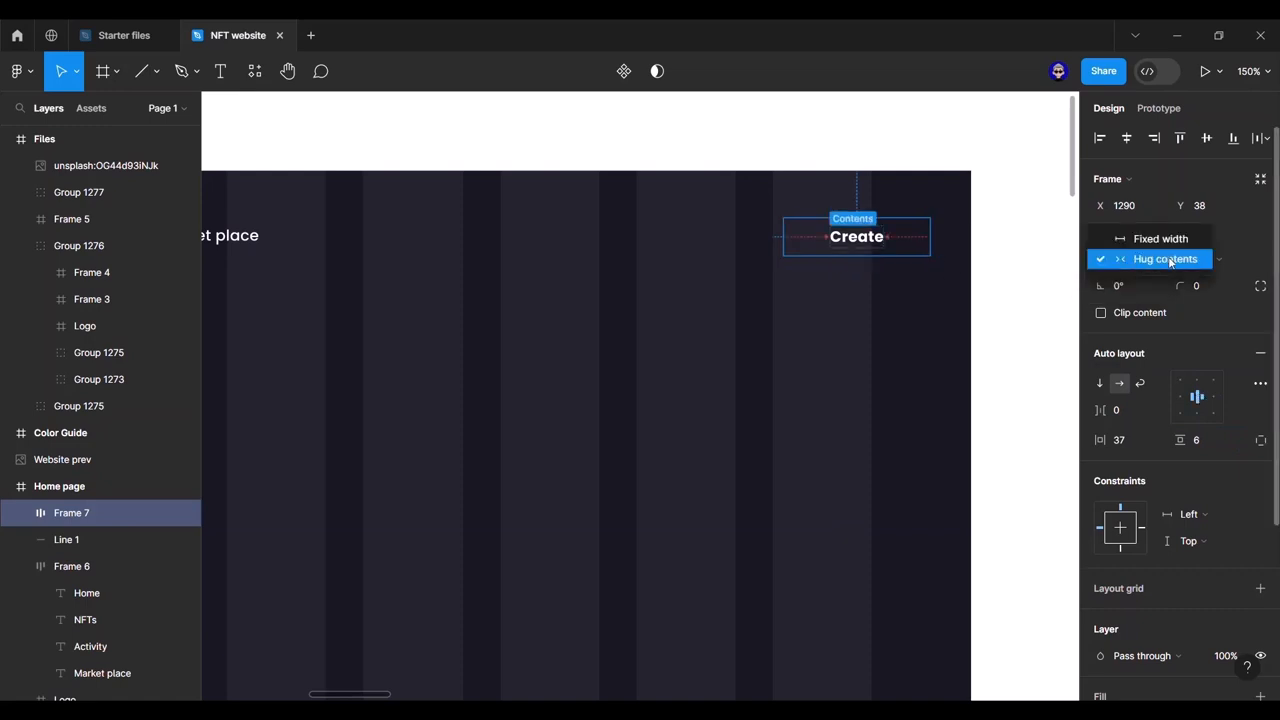
pyautogui.click(1173, 262)
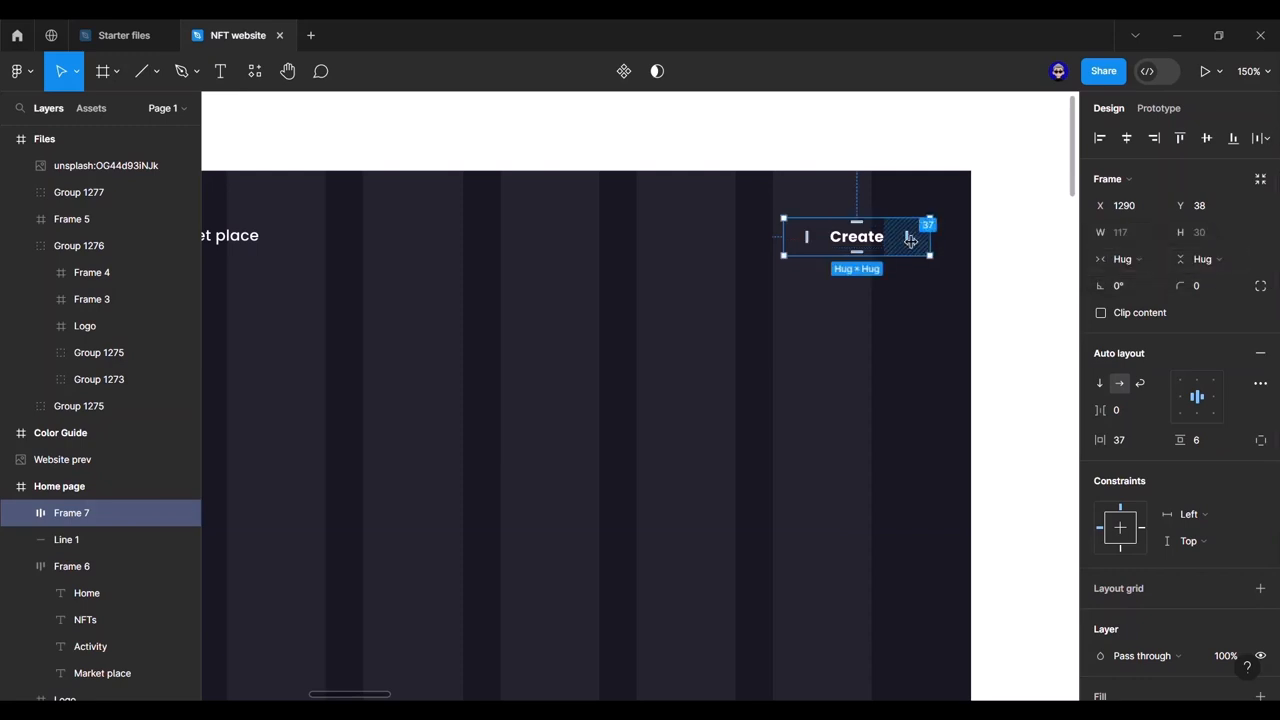
pyautogui.moveTo(883, 247); pyautogui.dragTo(843, 244)
pyautogui.scroll(-5, 1207, 540)
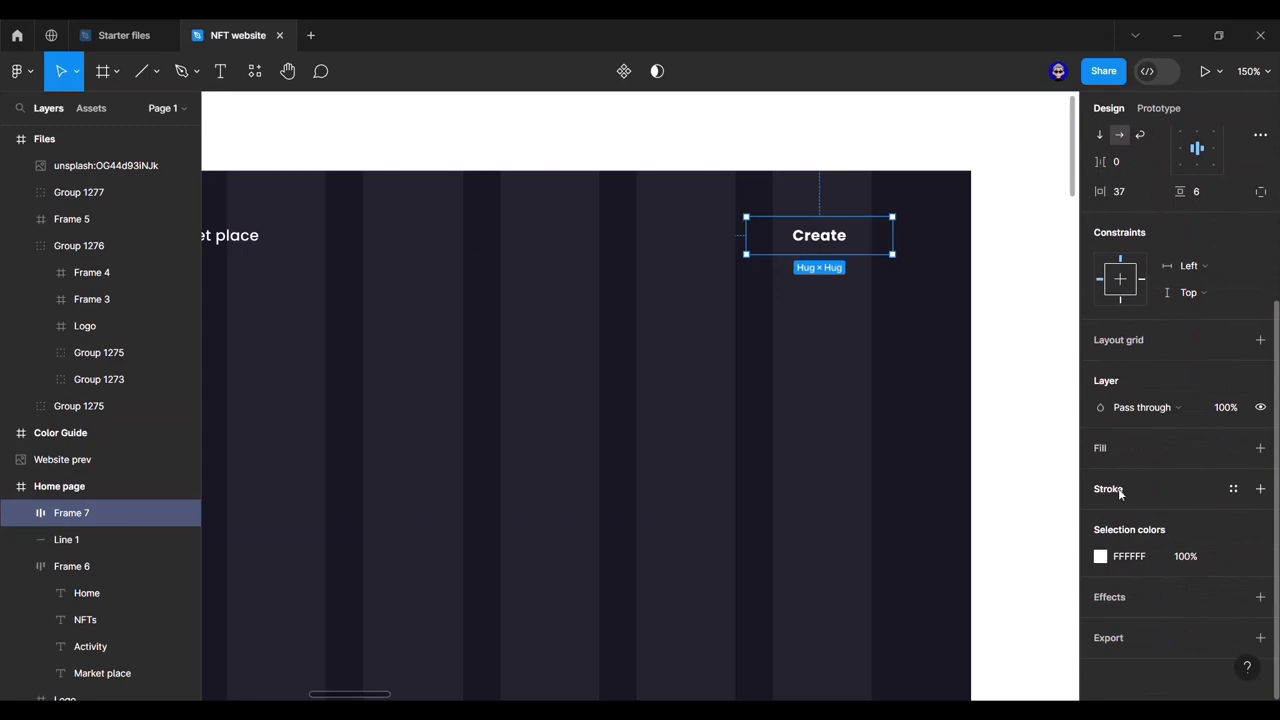
pyautogui.click(1260, 489)
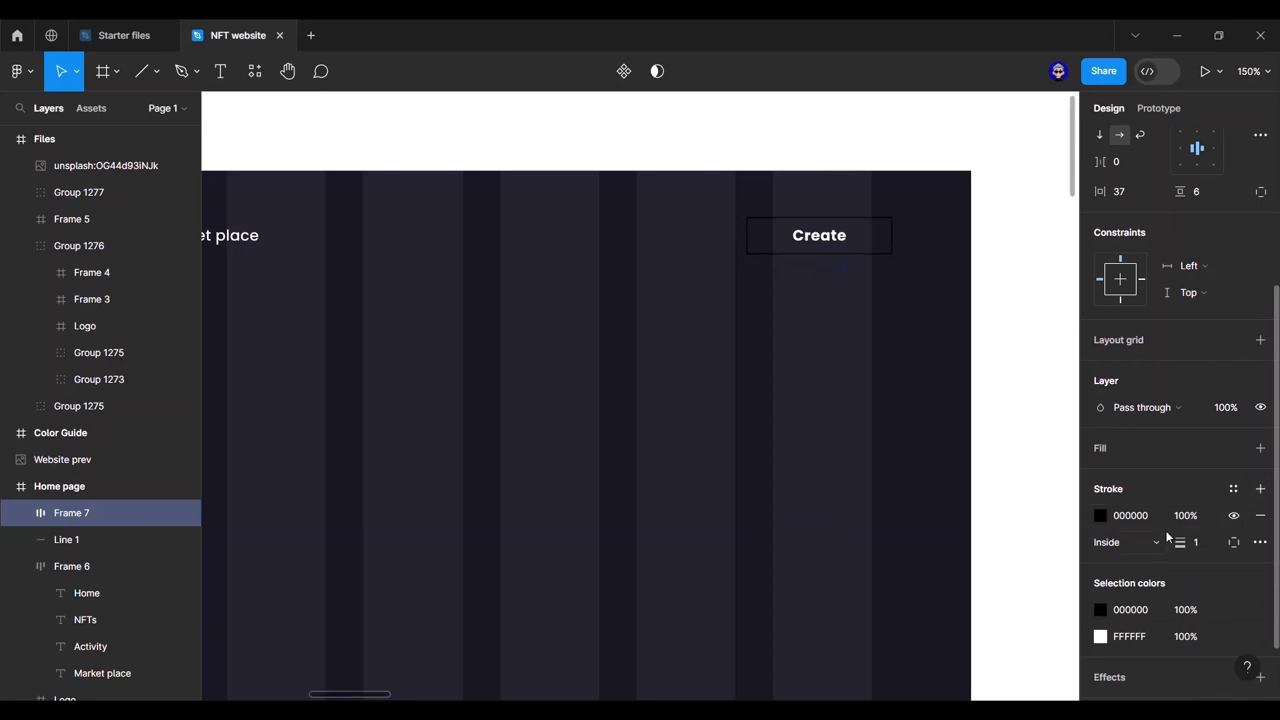
pyautogui.click(1233, 490)
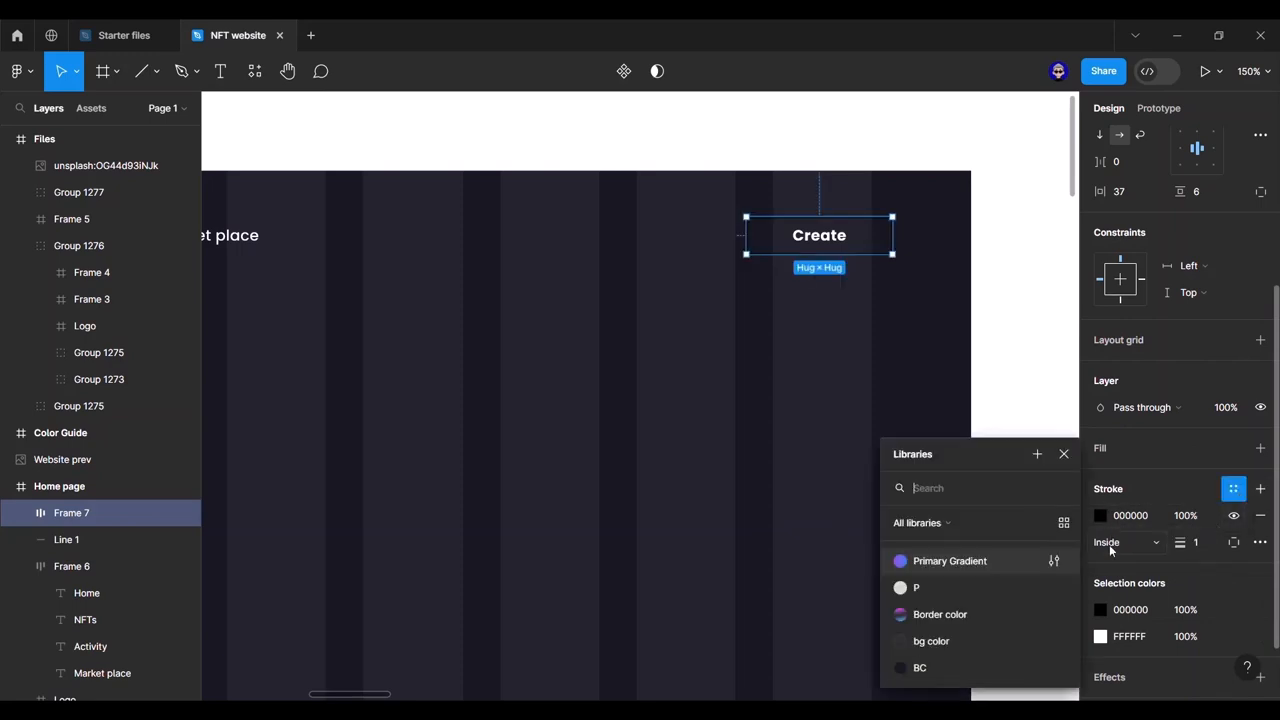
pyautogui.click(949, 562)
pyautogui.moveTo(831, 234); pyautogui.dragTo(817, 233)
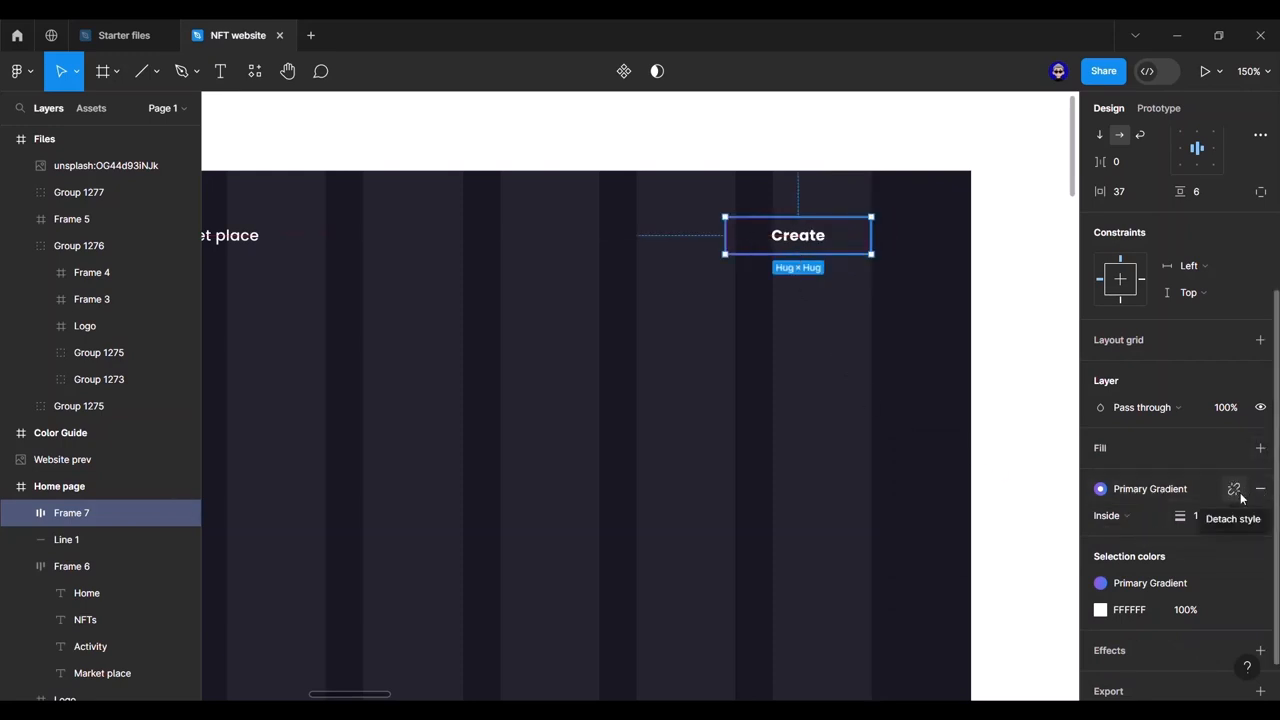
# Step: Detach the Primary Gradient style from the Create frame's stroke and set the stroke weight to 1
pyautogui.click(1234, 489)
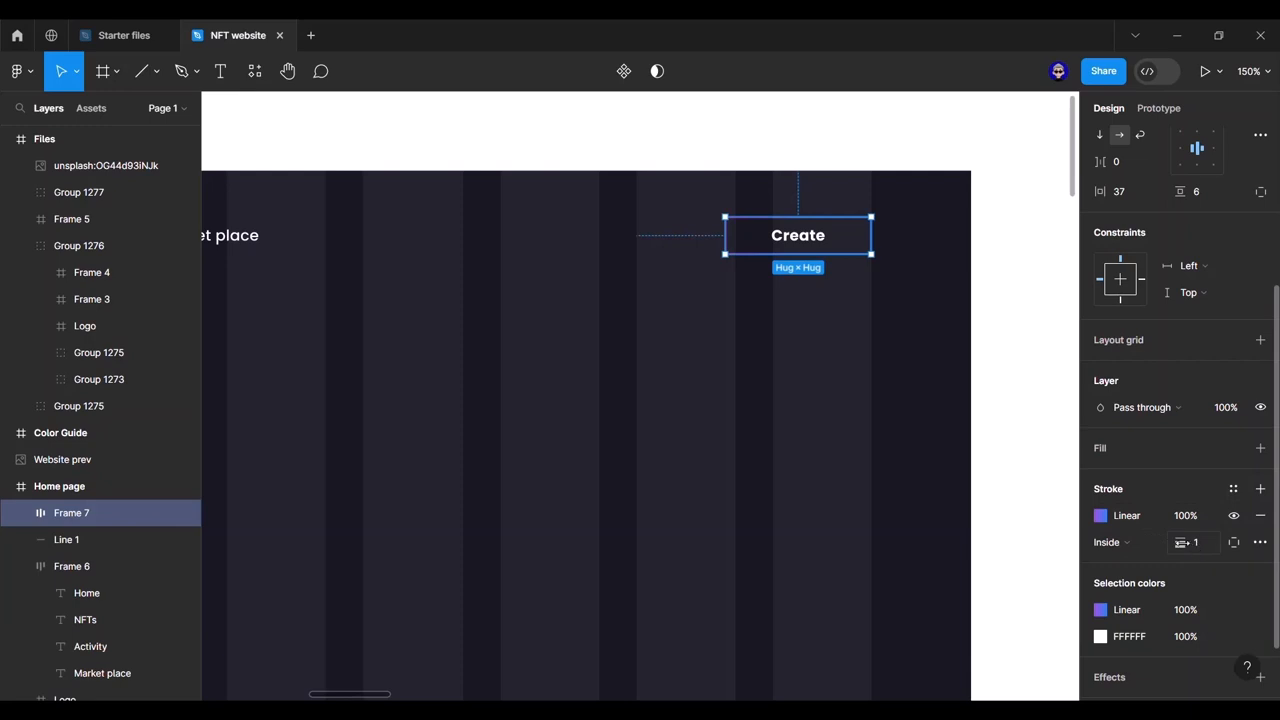
pyautogui.moveTo(1181, 542)
pyautogui.mouseDown()
pyautogui.moveTo(1205, 542)
pyautogui.moveTo(1173, 541)
pyautogui.moveTo(1200, 542)
pyautogui.moveTo(1186, 542)
pyautogui.mouseUp()
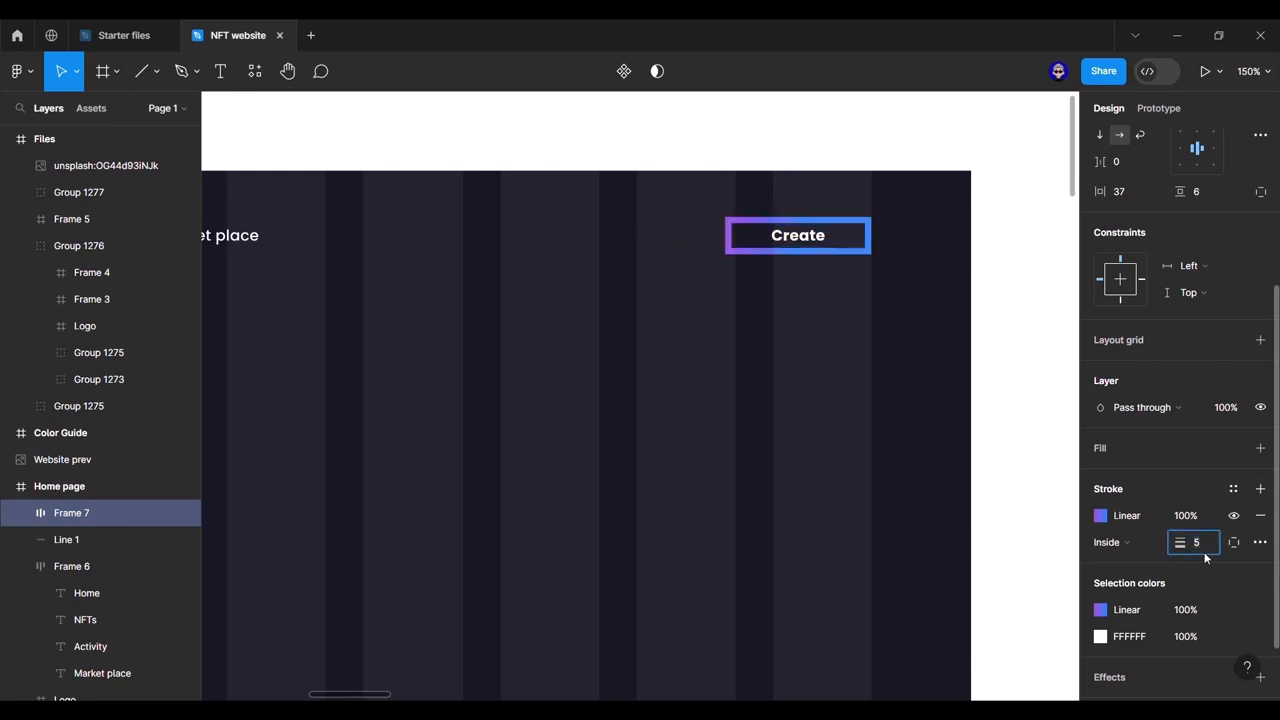
pyautogui.write('1')
pyautogui.press('Return')
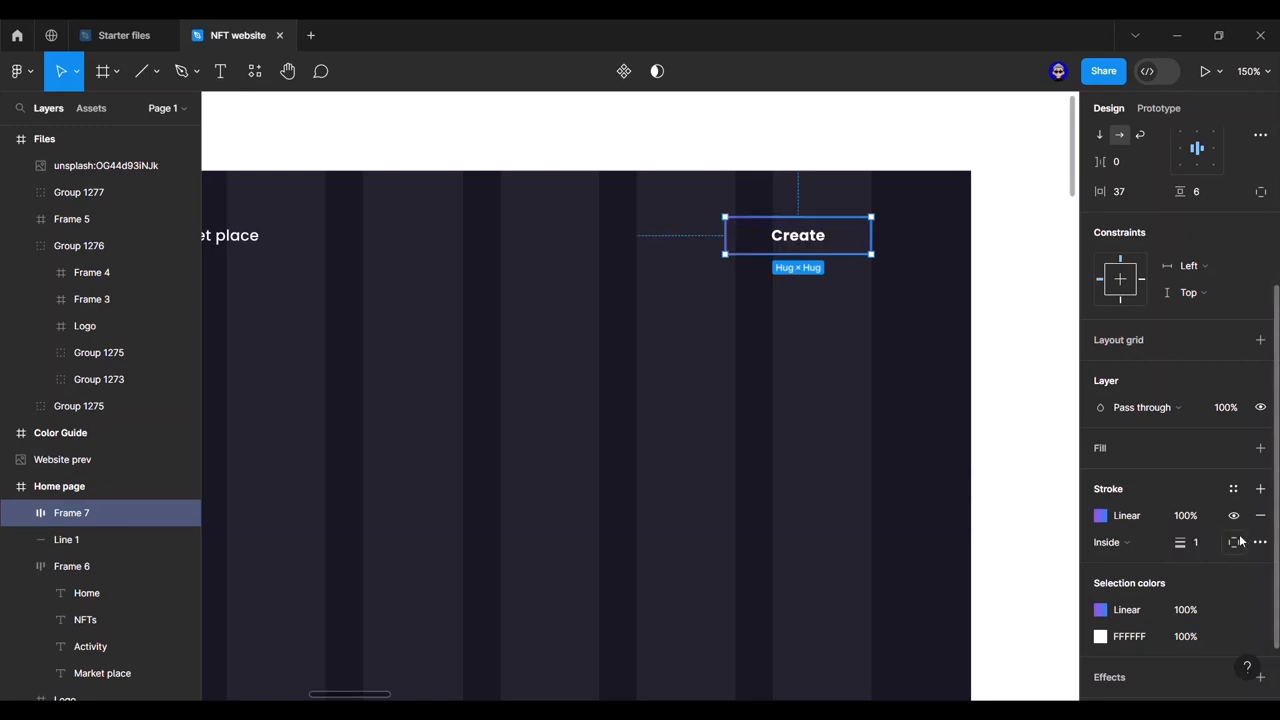
# Step: Round the Create frame's corners with a radius of 22, leaving its width set to hug contents
pyautogui.scroll(4, 1211, 285)
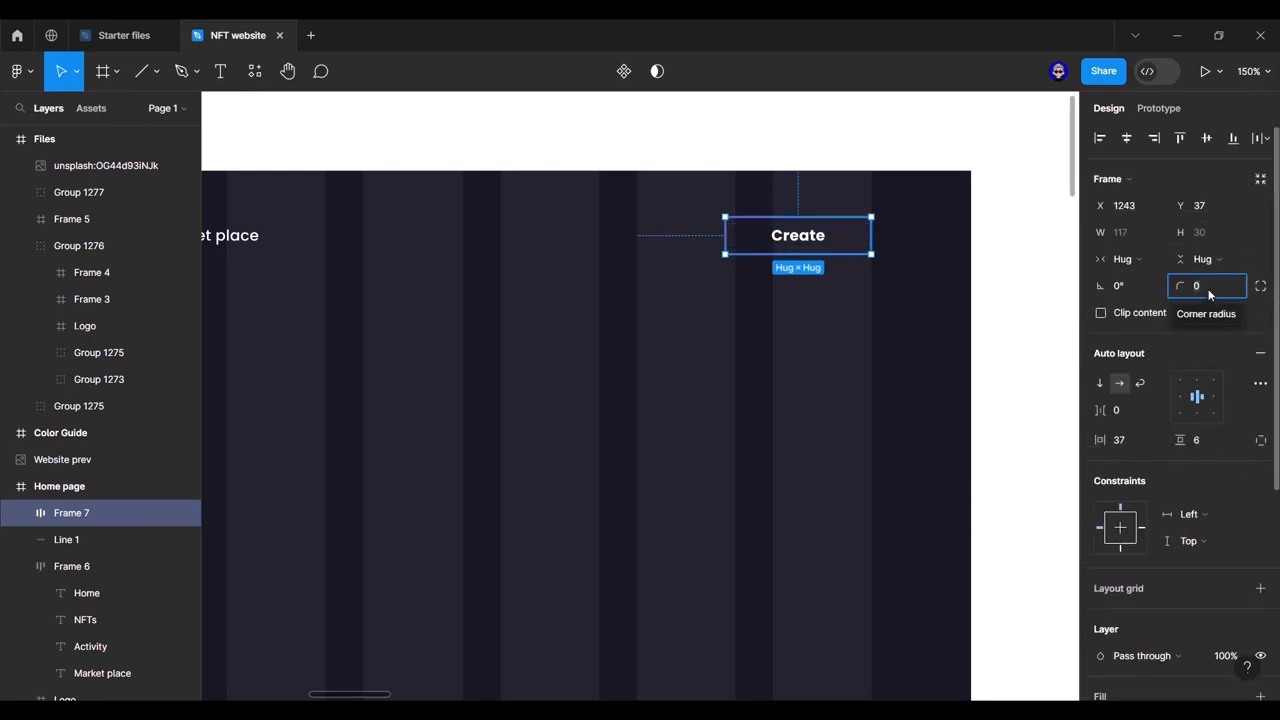
pyautogui.write('22')
pyautogui.press('Return')
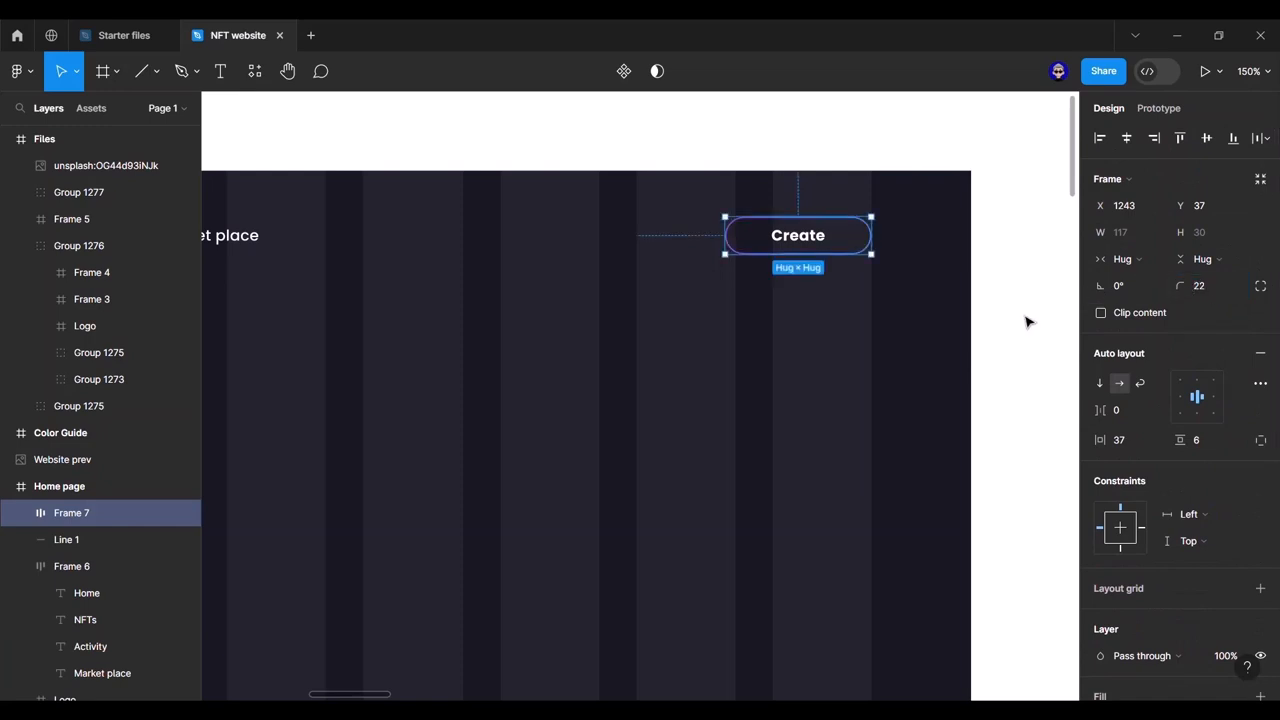
pyautogui.click(1143, 265)
pyautogui.click(1134, 262)
# Step: Replace the Create button's label with "hello world" to test the frame's hug sizing
pyautogui.doubleClick(783, 235)
pyautogui.doubleClick(783, 235)
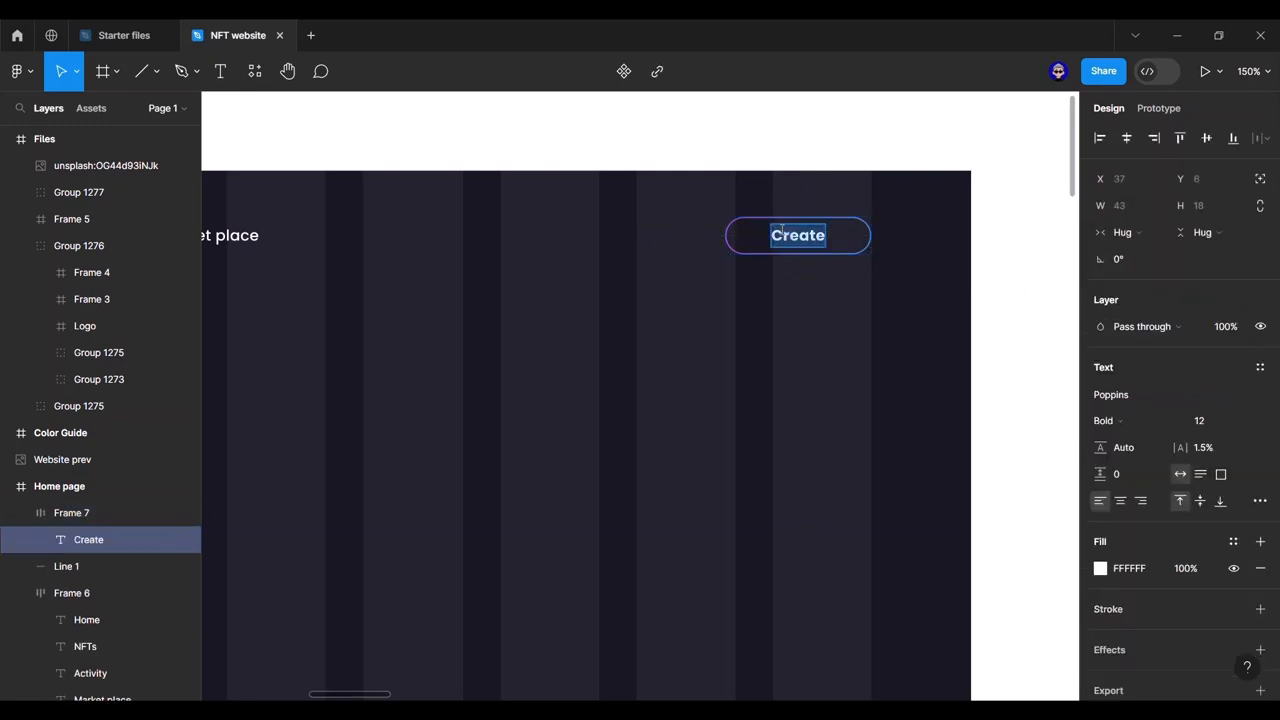
pyautogui.write('hello word')
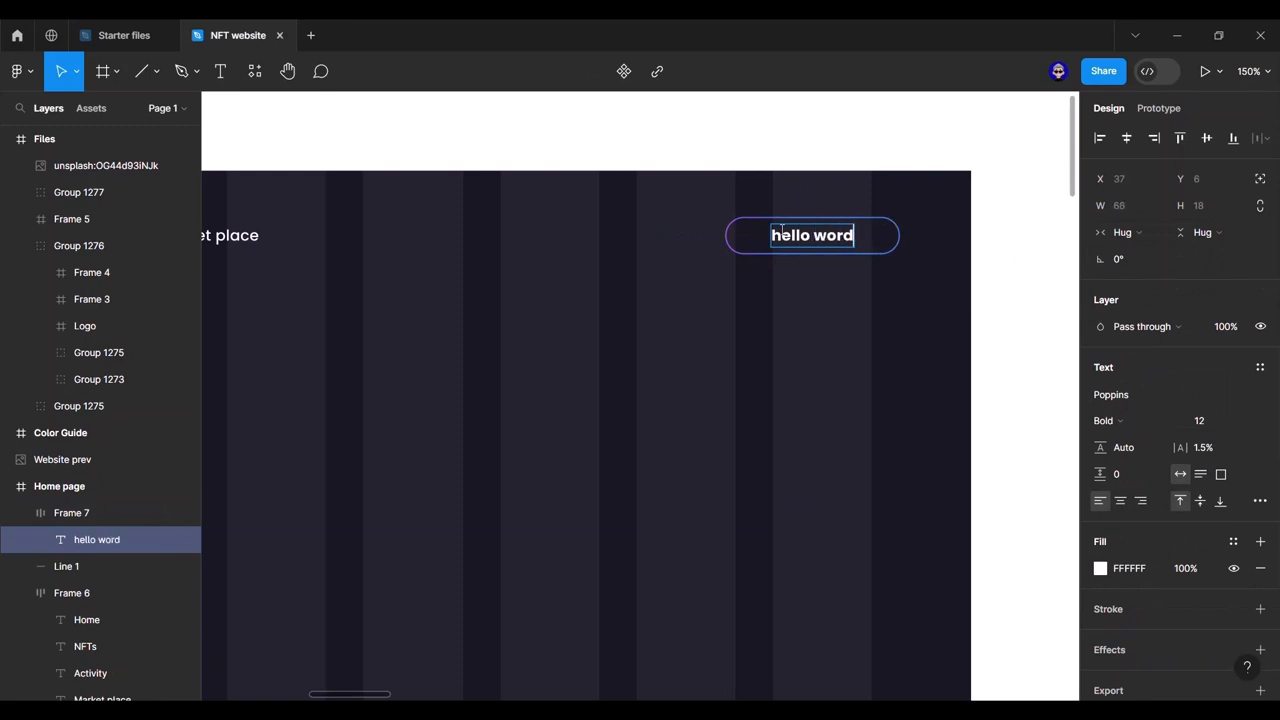
pyautogui.press('BackSpace')
pyautogui.write('ld')
pyautogui.press('Escape')
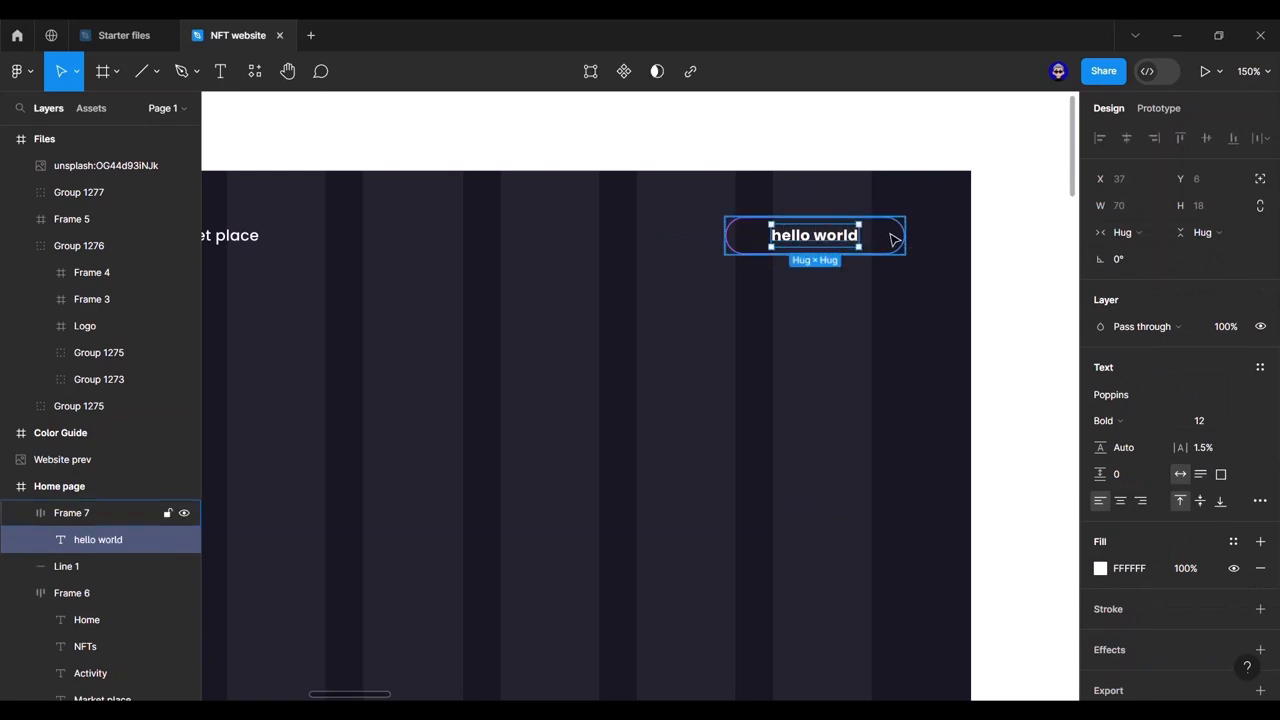
# Step: Try widening the label's text box to 93, and undo both the resize and the label text change
pyautogui.moveTo(858, 234)
pyautogui.mouseDown()
pyautogui.moveTo(835, 233)
pyautogui.moveTo(880, 234)
pyautogui.moveTo(825, 234)
pyautogui.moveTo(886, 236)
pyautogui.moveTo(857, 235)
pyautogui.mouseUp()
pyautogui.hotkey('ctrl', 'z')
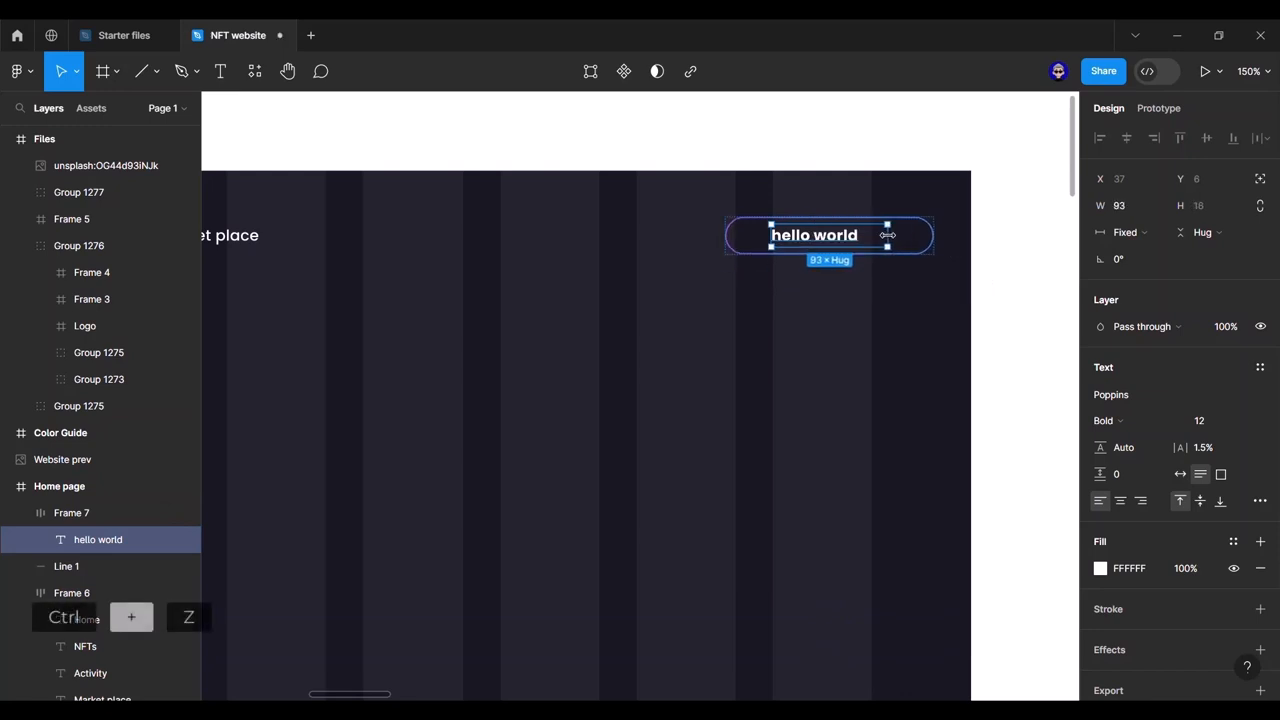
pyautogui.click(1003, 223)
pyautogui.hotkey('ctrl', 'z')
pyautogui.hotkey('ctrl', 'z')
pyautogui.hotkey('ctrl', 'z')
pyautogui.hotkey('ctrl', 'z')
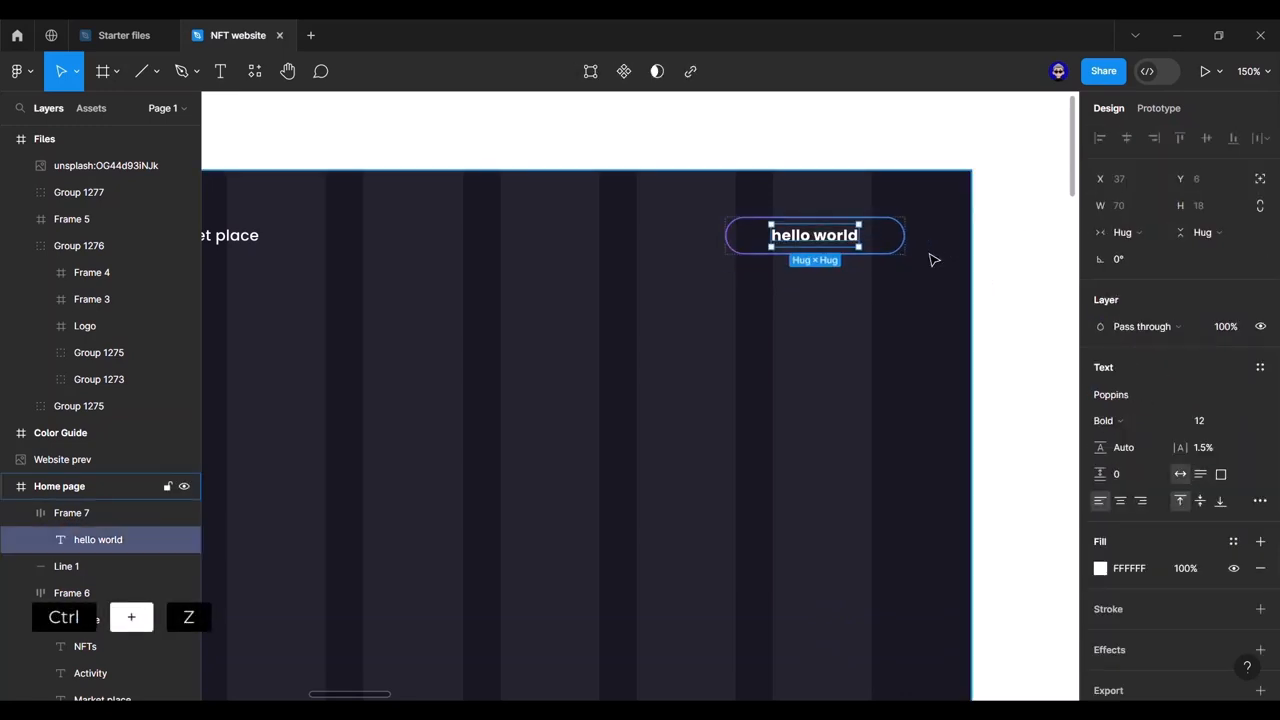
pyautogui.hotkey('ctrl', 'z')
pyautogui.press('Escape')
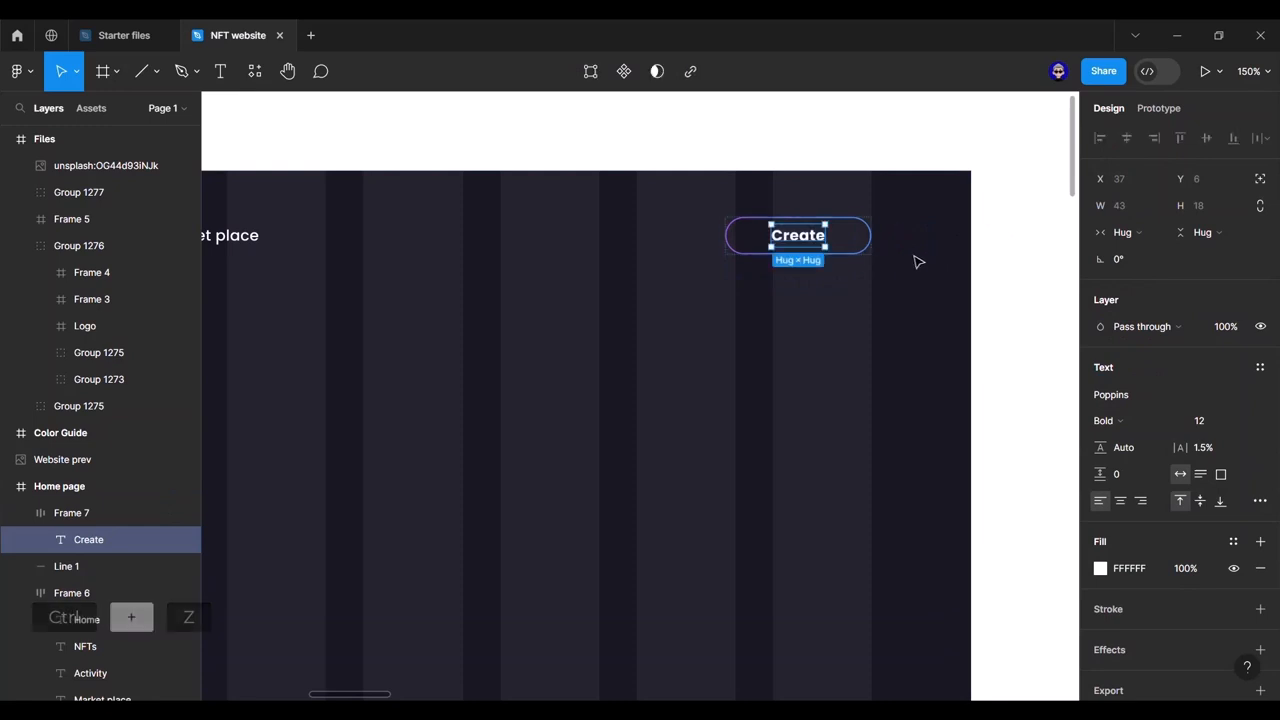
# Step: Apply the Primary Gradient color style to the fill of the Create button's text
pyautogui.click(846, 248)
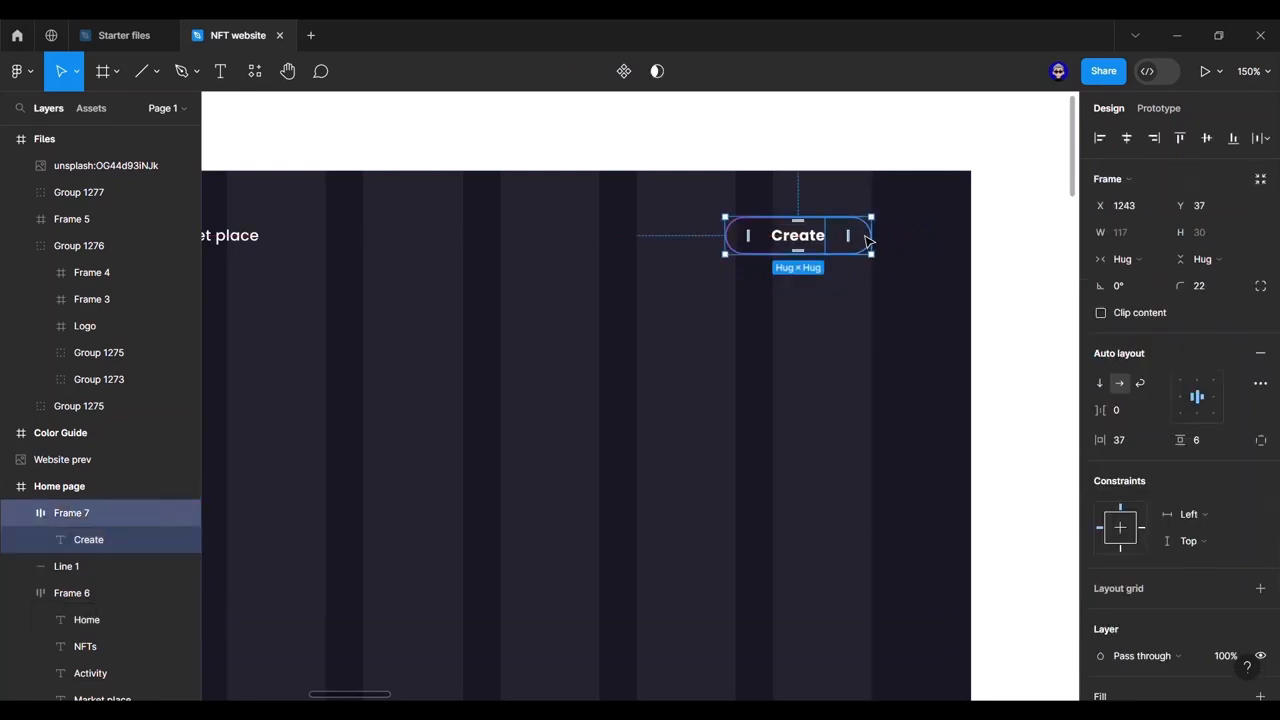
pyautogui.moveTo(866, 240); pyautogui.dragTo(866, 241)
pyautogui.click(814, 242)
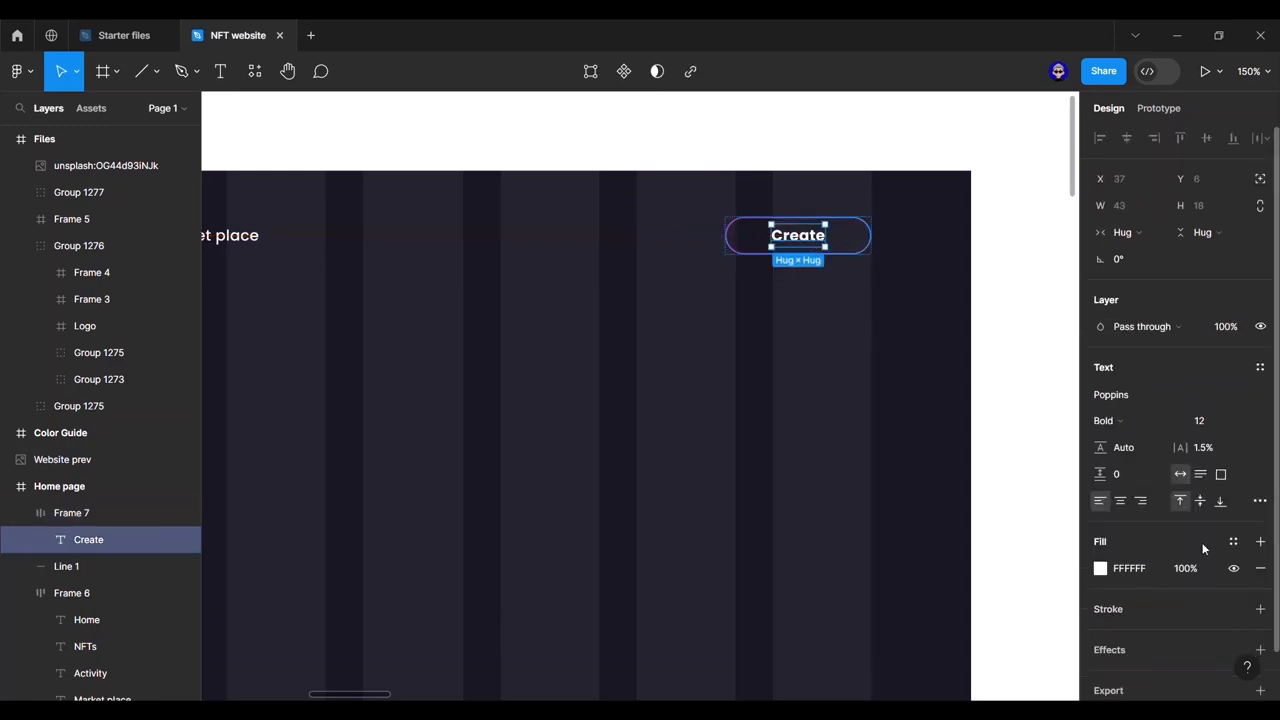
pyautogui.click(1233, 542)
pyautogui.click(943, 561)
pyautogui.click(1006, 400)
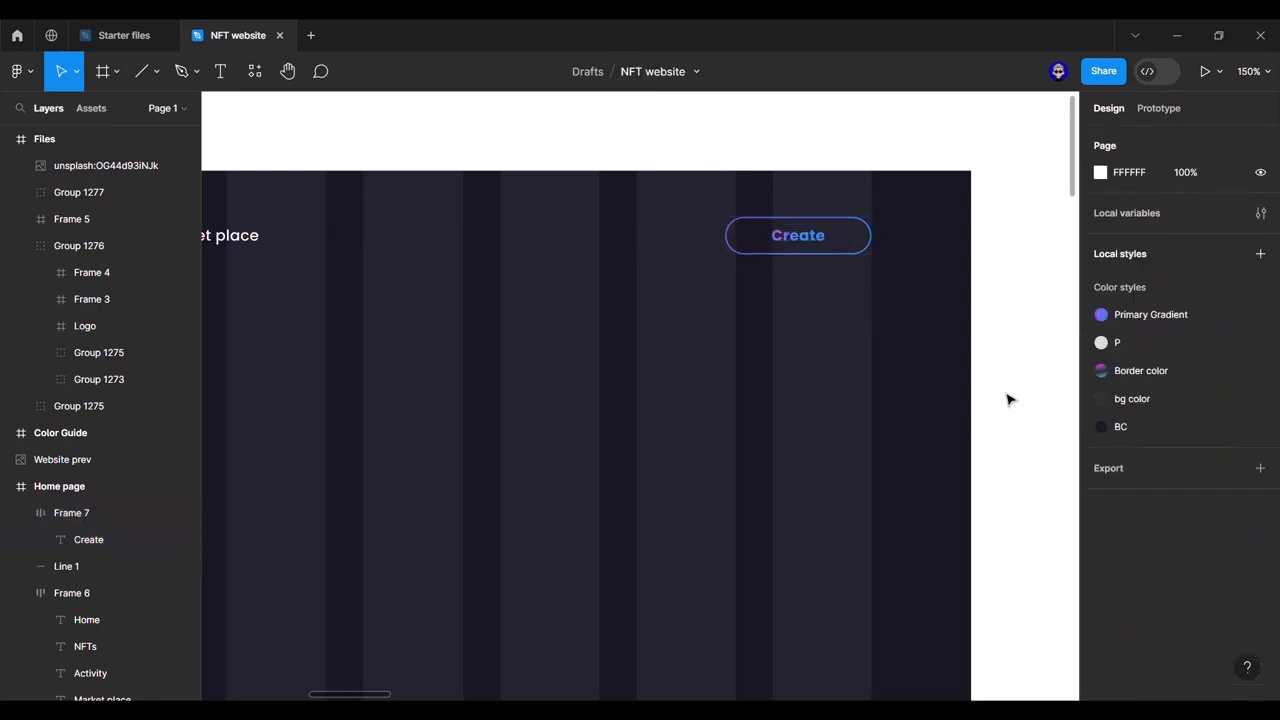
# Step: Collapse the Create button frame and the navigation links frame in the Home page's layer list
pyautogui.scroll(-5, 1018, 343)
pyautogui.moveTo(936, 368); pyautogui.dragTo(857, 312)
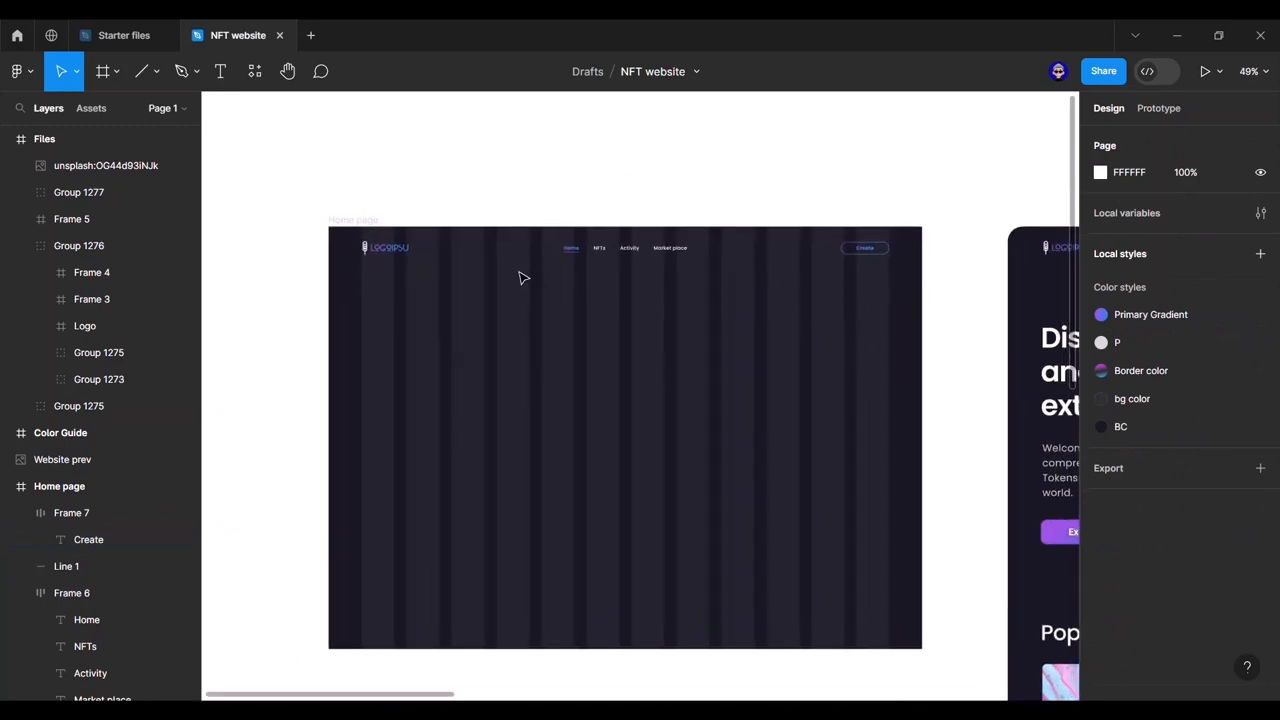
pyautogui.moveTo(555, 308); pyautogui.dragTo(557, 340)
pyautogui.click(405, 287)
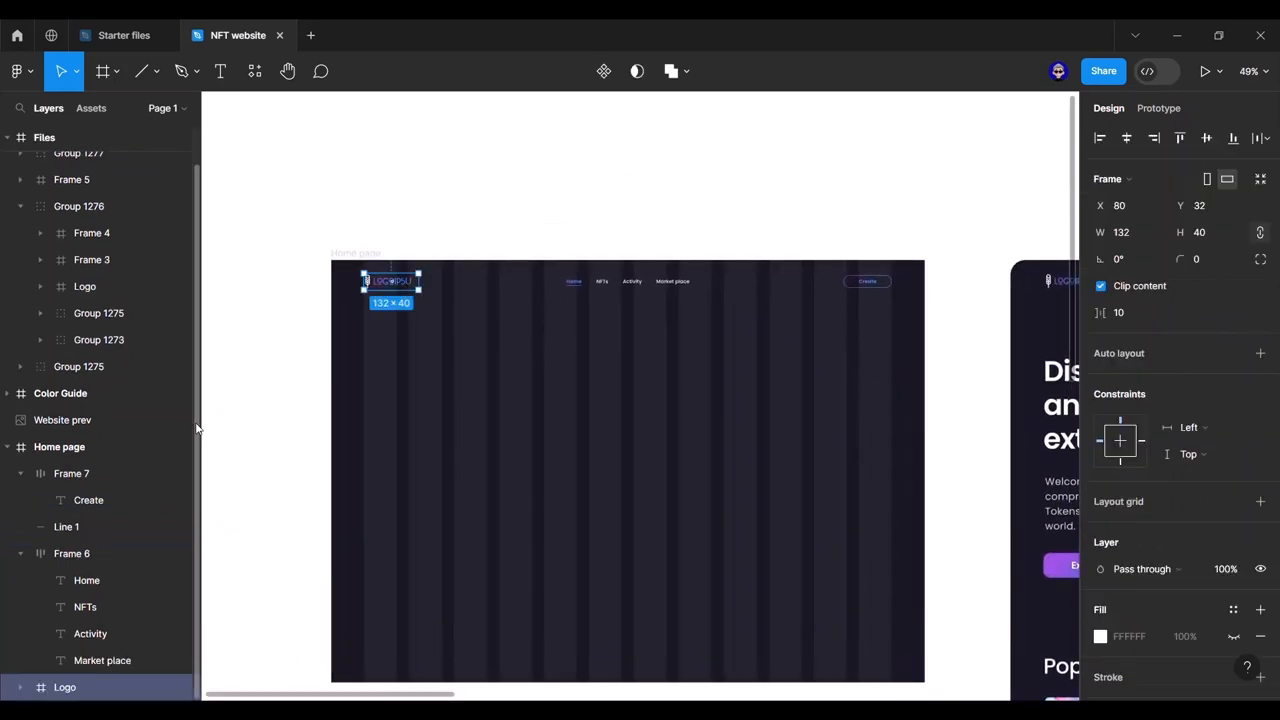
pyautogui.click(20, 475)
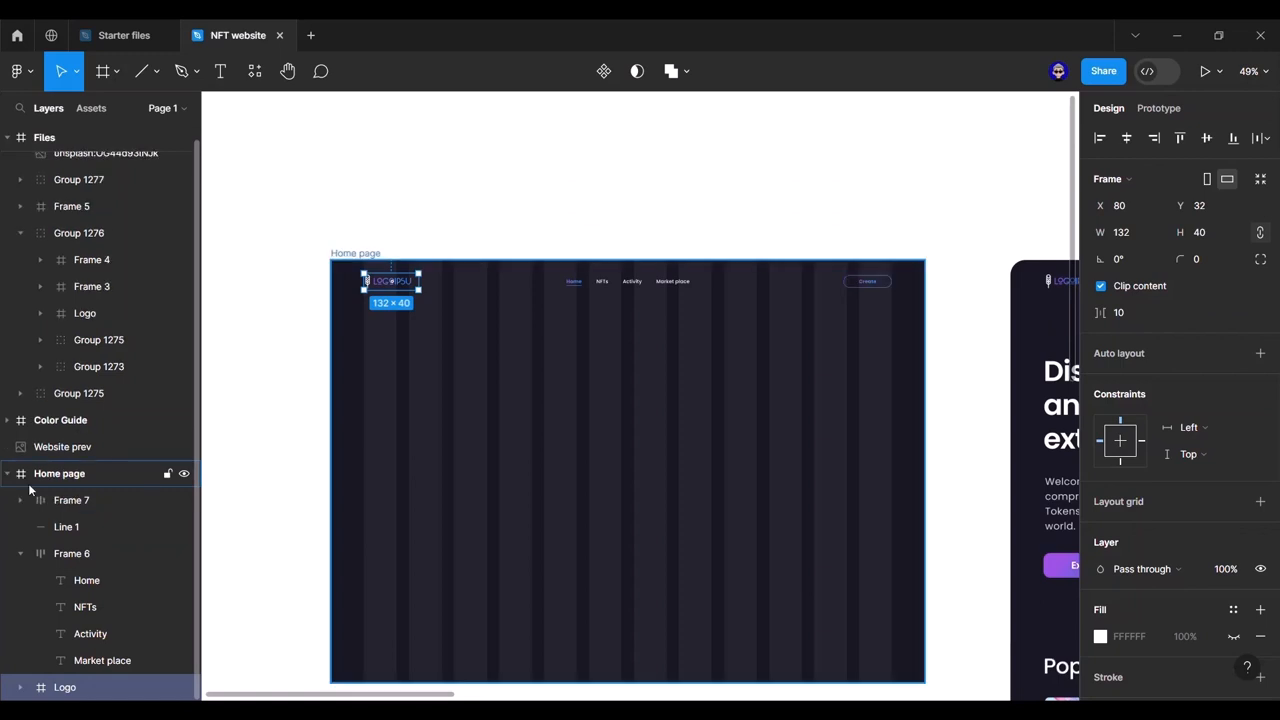
pyautogui.click(21, 556)
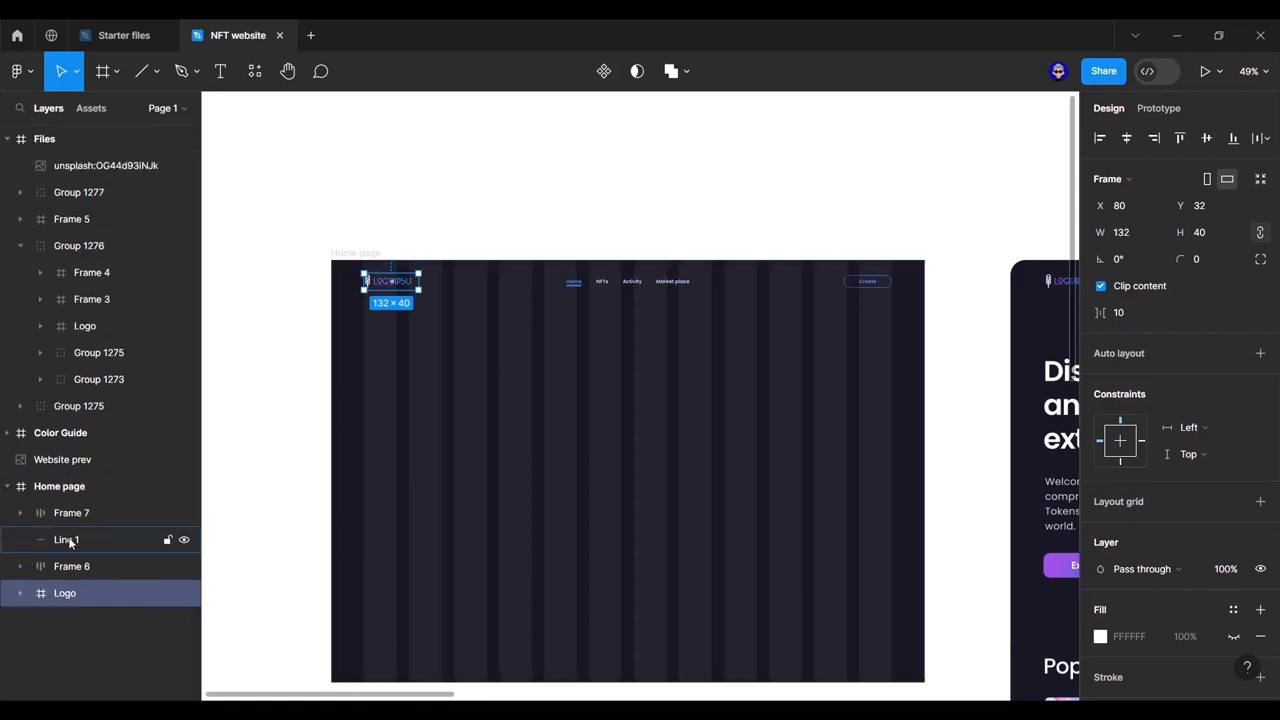
# Step: Rename the Create button frame as "btn" and the navigation links frame as "Nav items"
pyautogui.click(68, 520)
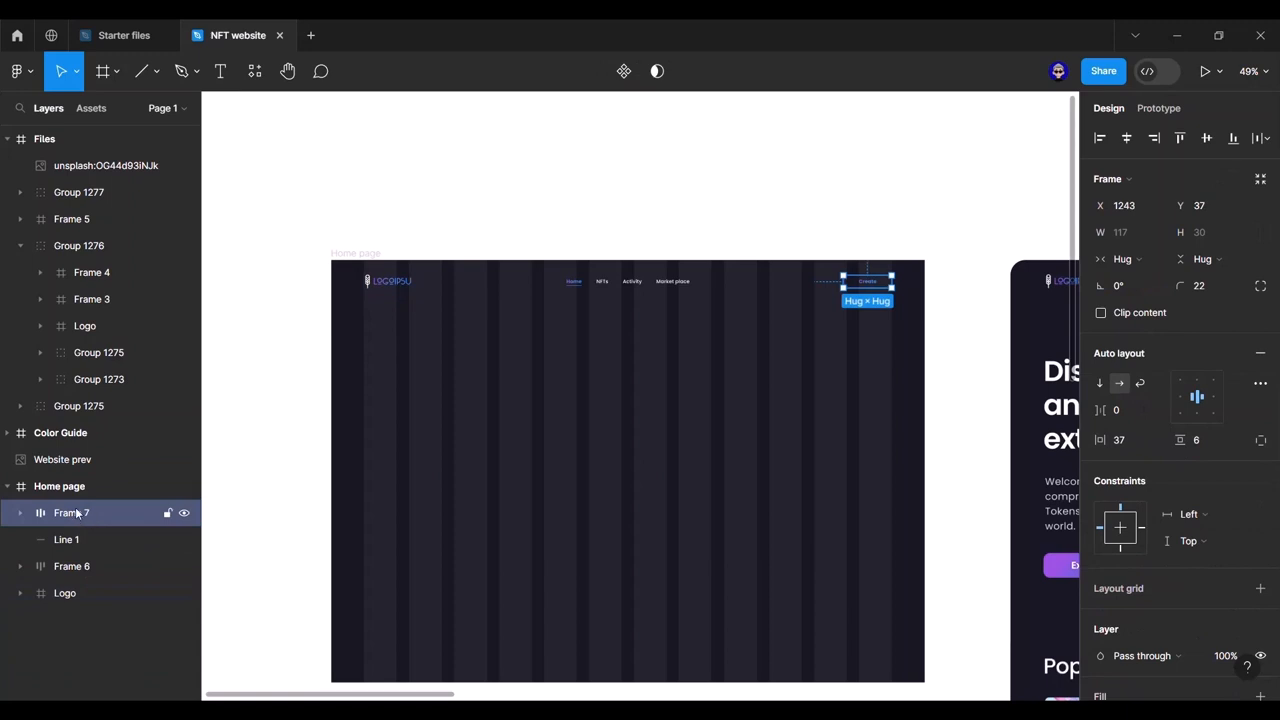
pyautogui.doubleClick(76, 513)
pyautogui.write('btn')
pyautogui.press('Return')
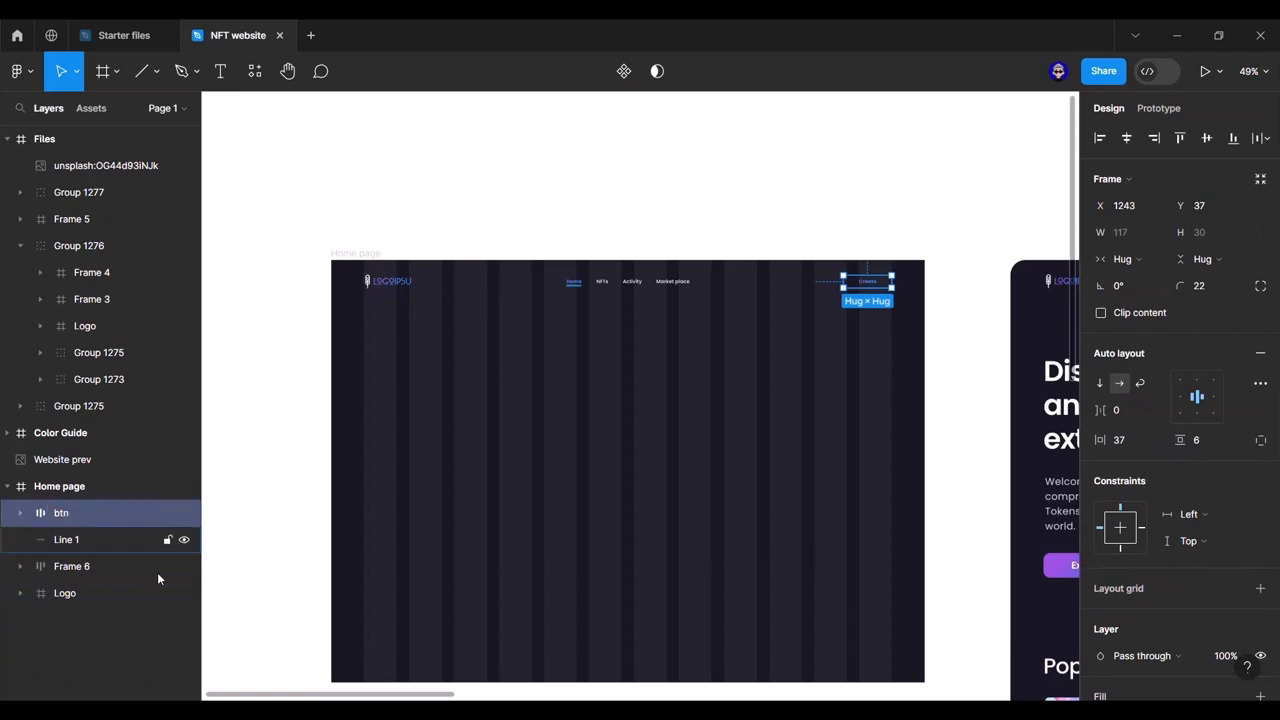
pyautogui.doubleClick(73, 567)
pyautogui.write('Nav items')
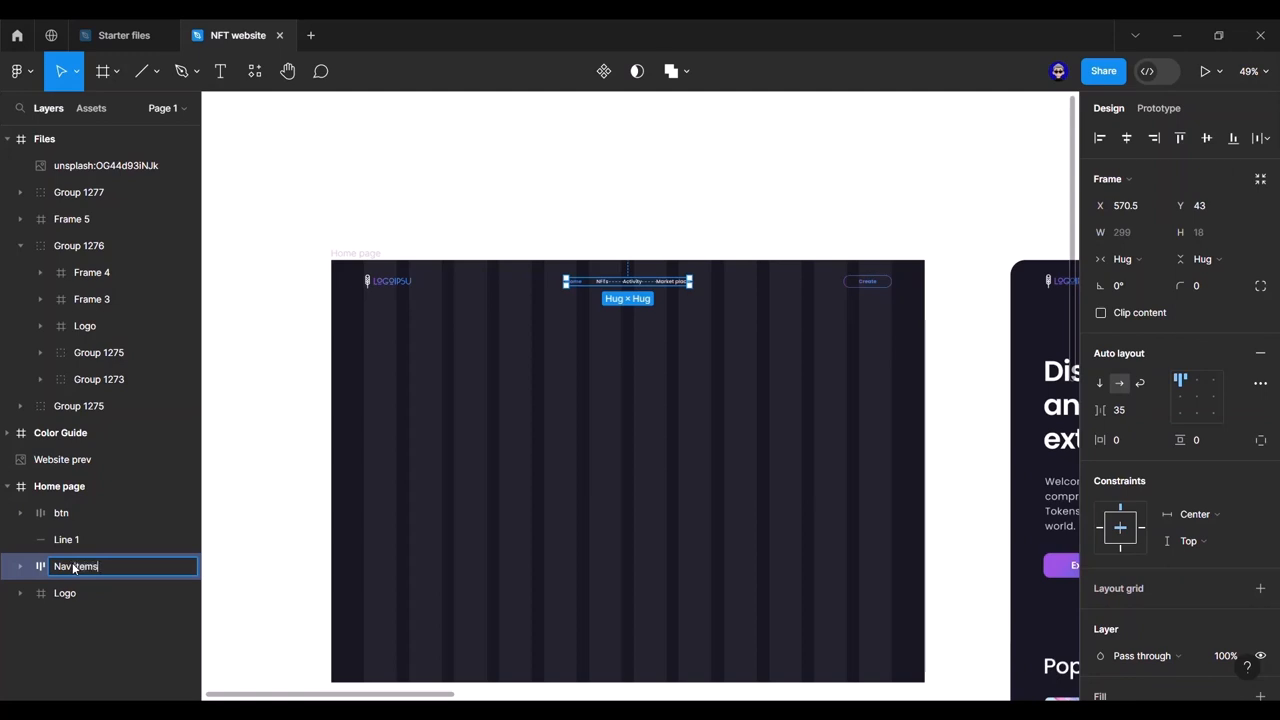
pyautogui.press('Return')
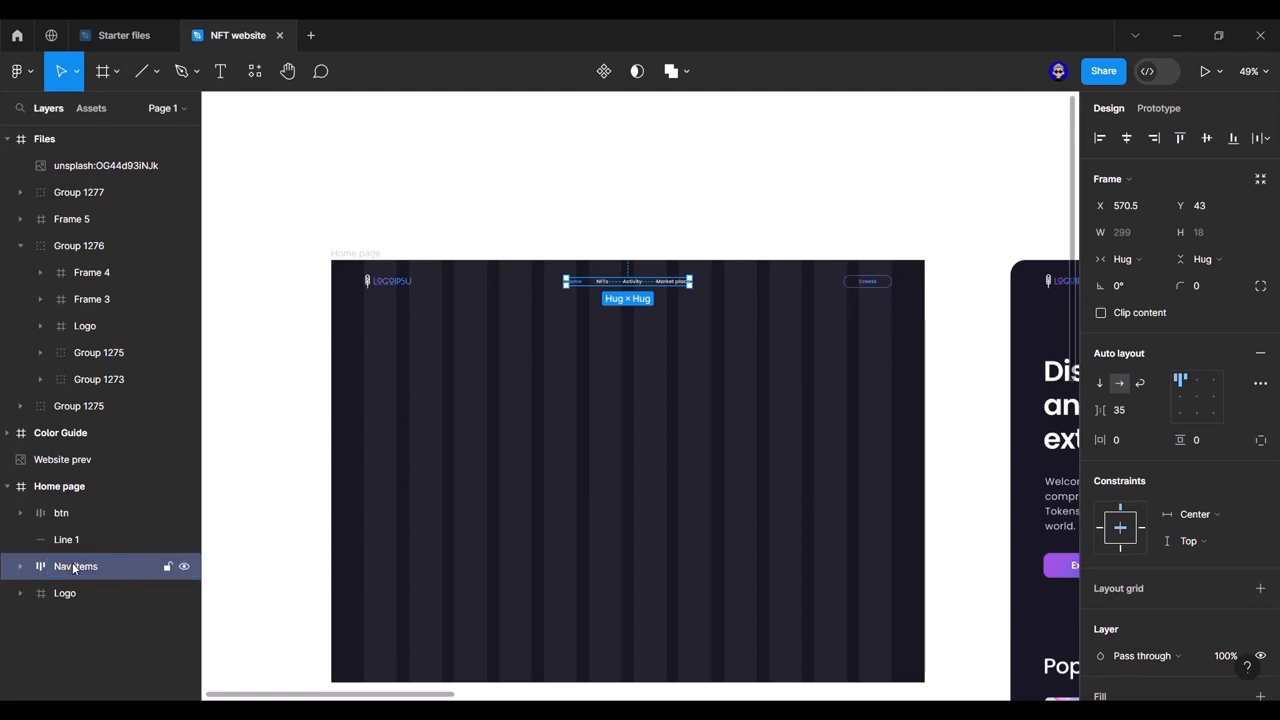
# Step: Group the btn, Line 1, Nav items and Logo layers of the Home page together
pyautogui.click(87, 600)
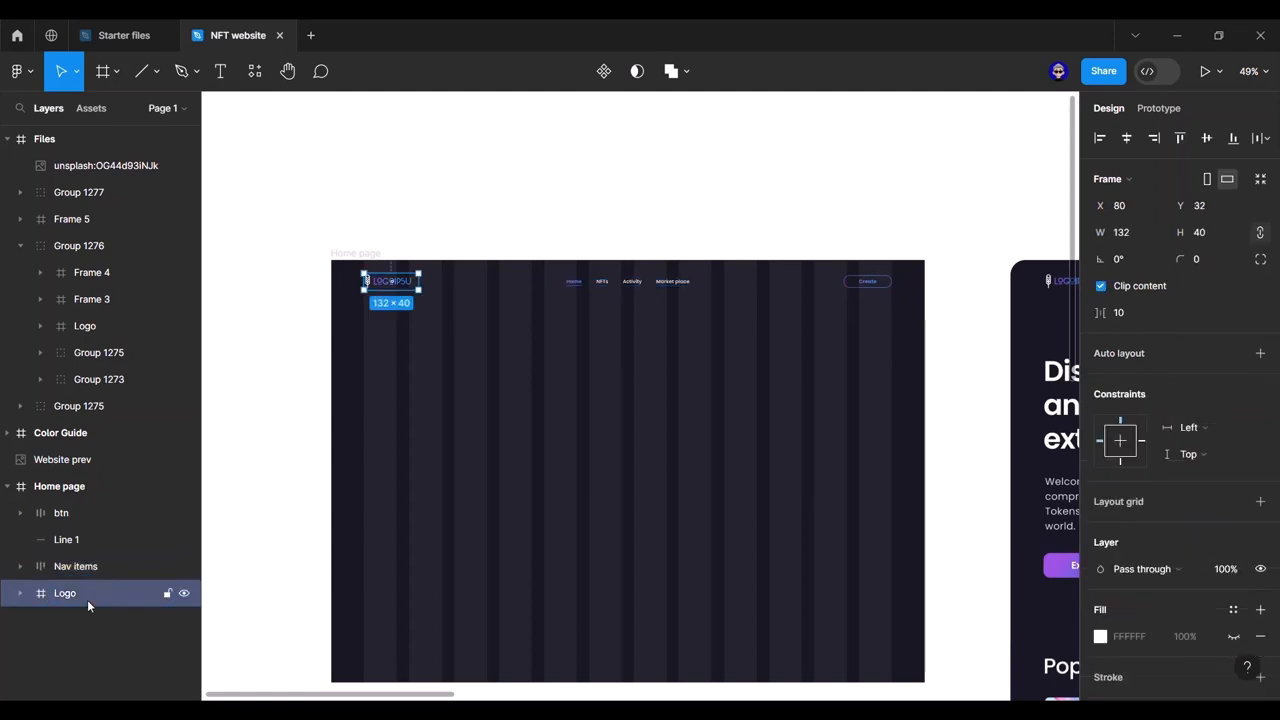
pyautogui.keyDown('shift'); pyautogui.click(78, 513); pyautogui.keyUp('shift')
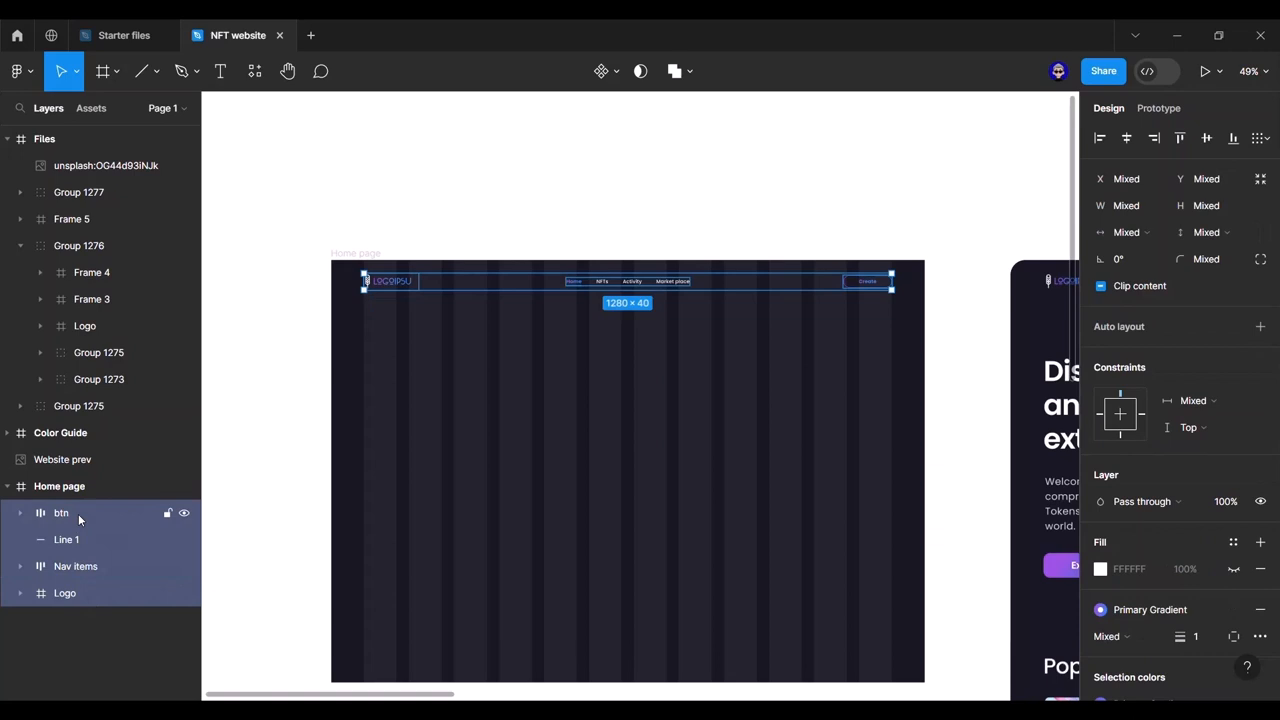
pyautogui.hotkey('ctrl', 'g')
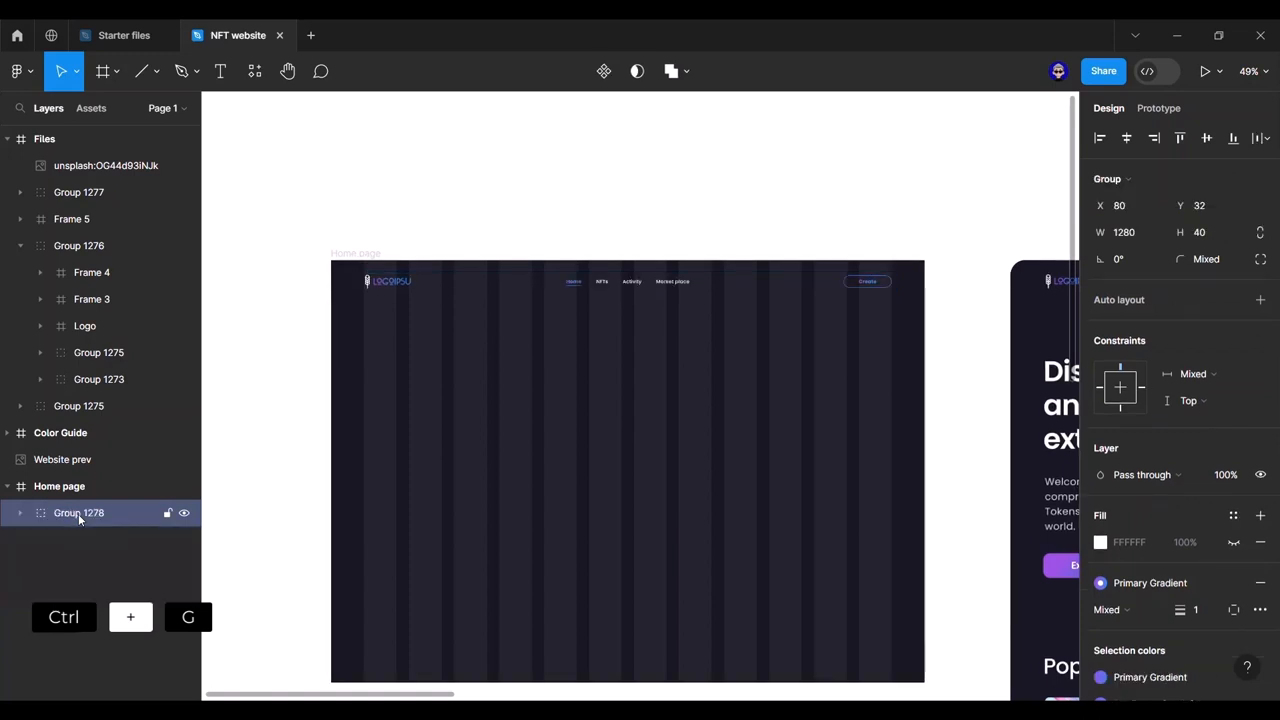
pyautogui.hotkey('ctrl', 'z')
pyautogui.rightClick(78, 513)
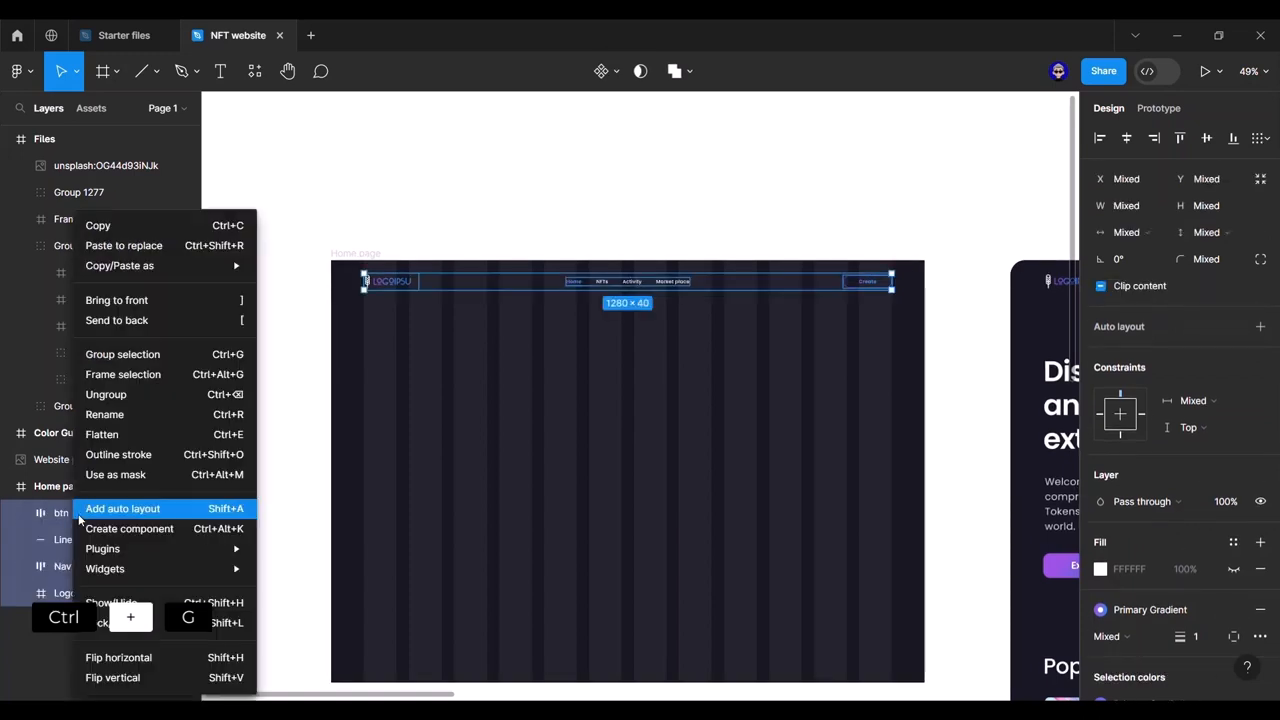
pyautogui.click(136, 364)
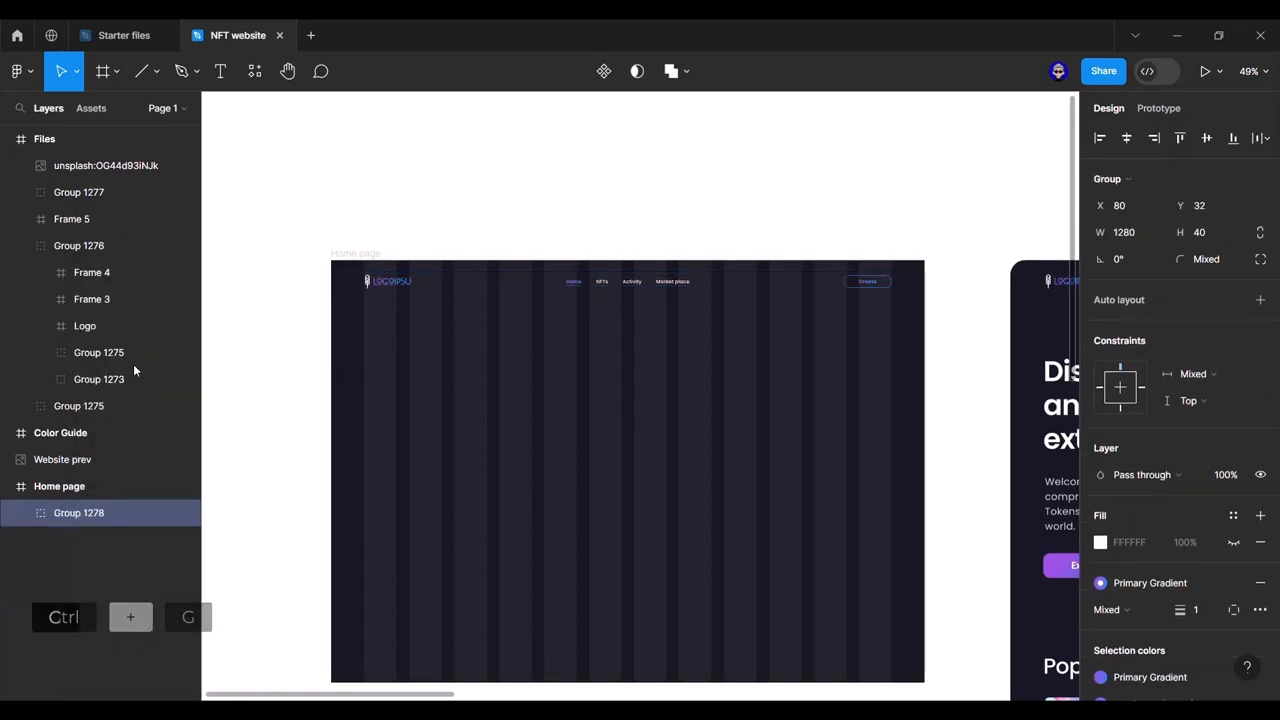
# Step: Rename the new header group as "Nav bar"
pyautogui.doubleClick(72, 513)
pyautogui.write('Na')
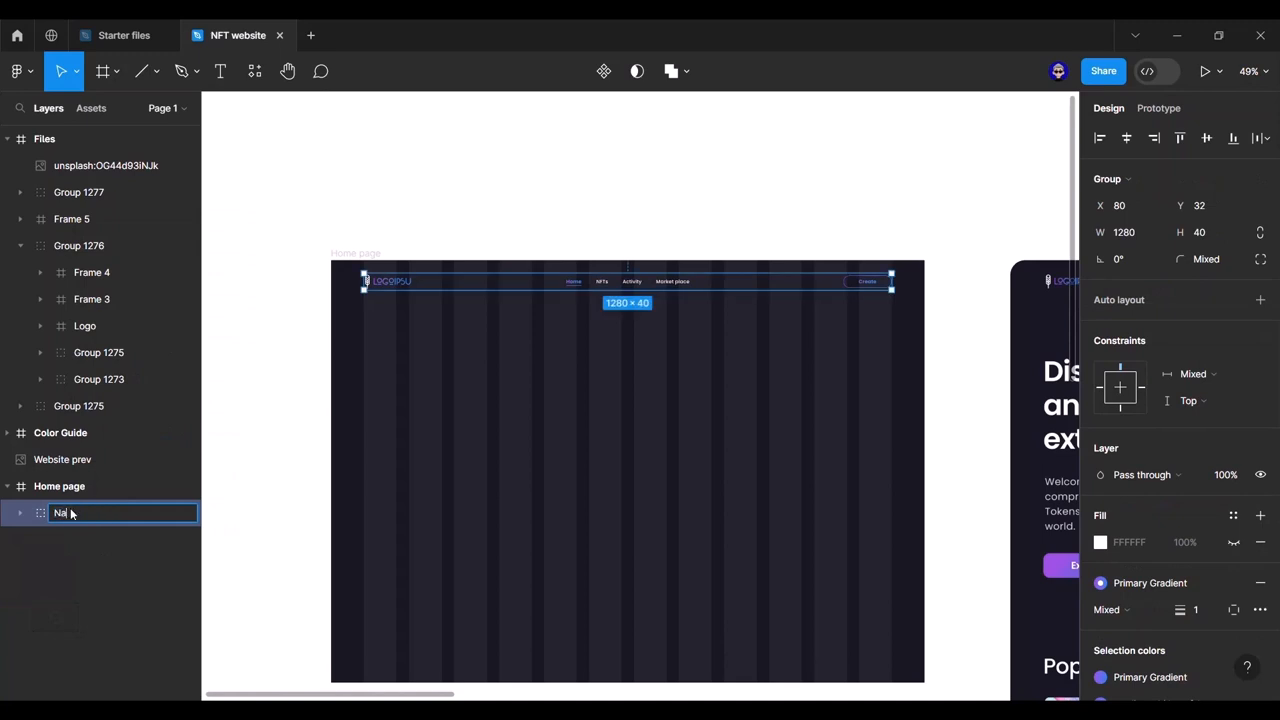
pyautogui.write('v bar')
pyautogui.press('Return')
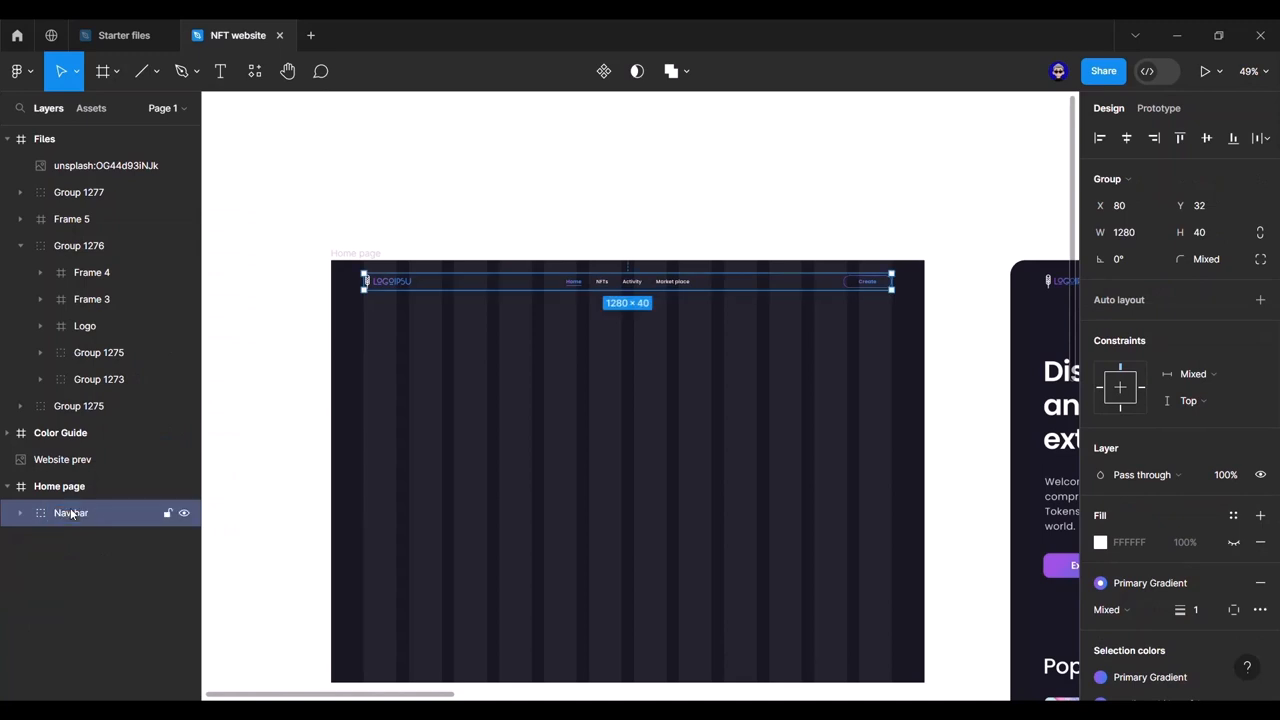
# Step: Align the btn, Nav items and Logo layers to their vertical centers inside the Nav bar group
pyautogui.click(21, 513)
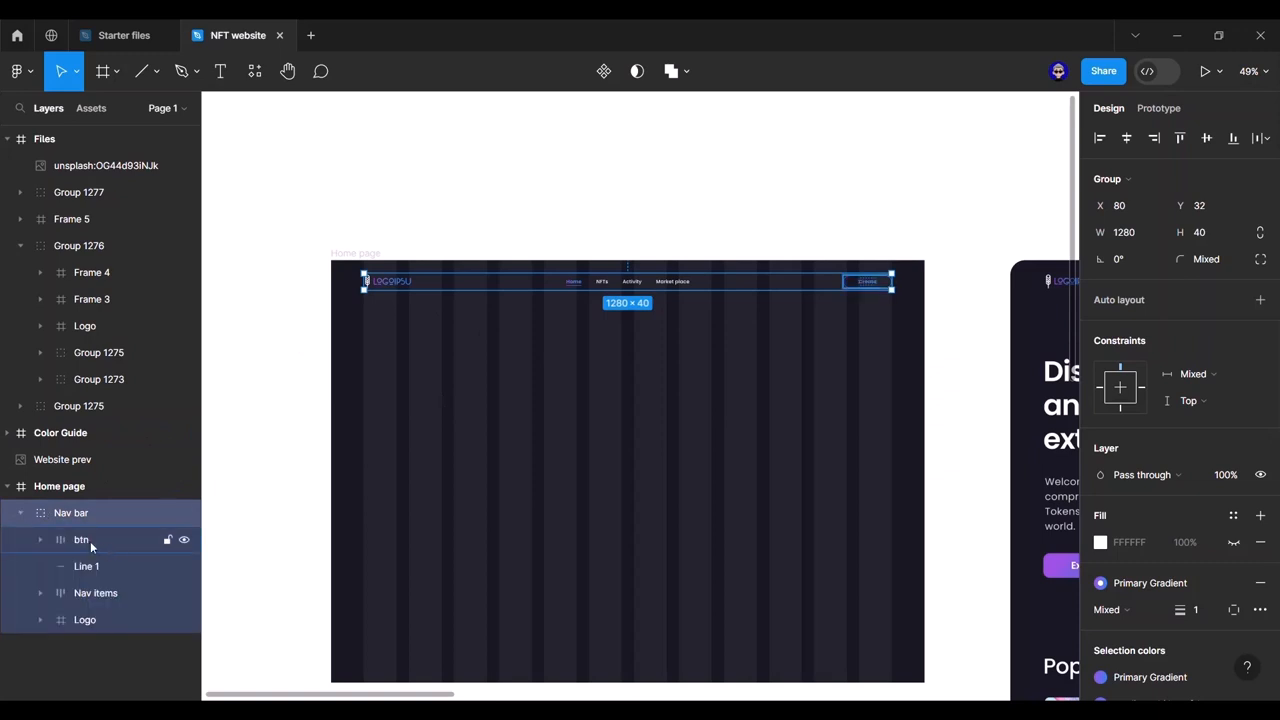
pyautogui.click(107, 541)
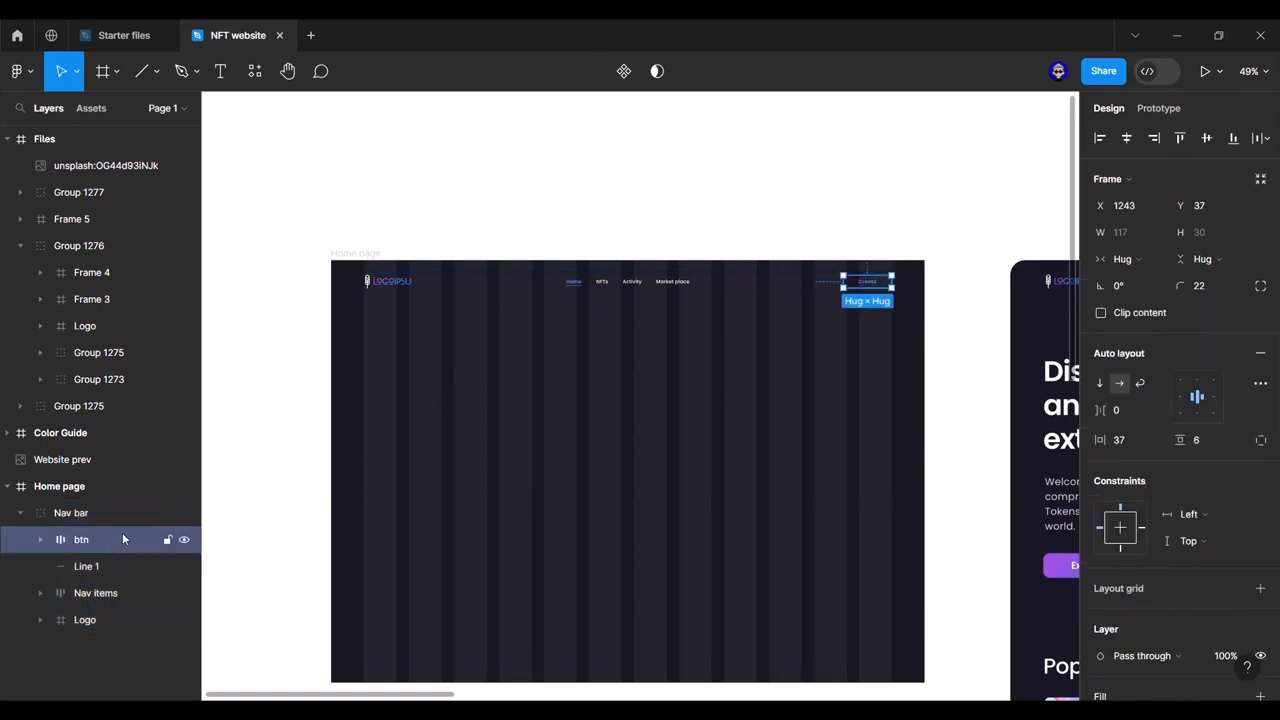
pyautogui.click(1209, 141)
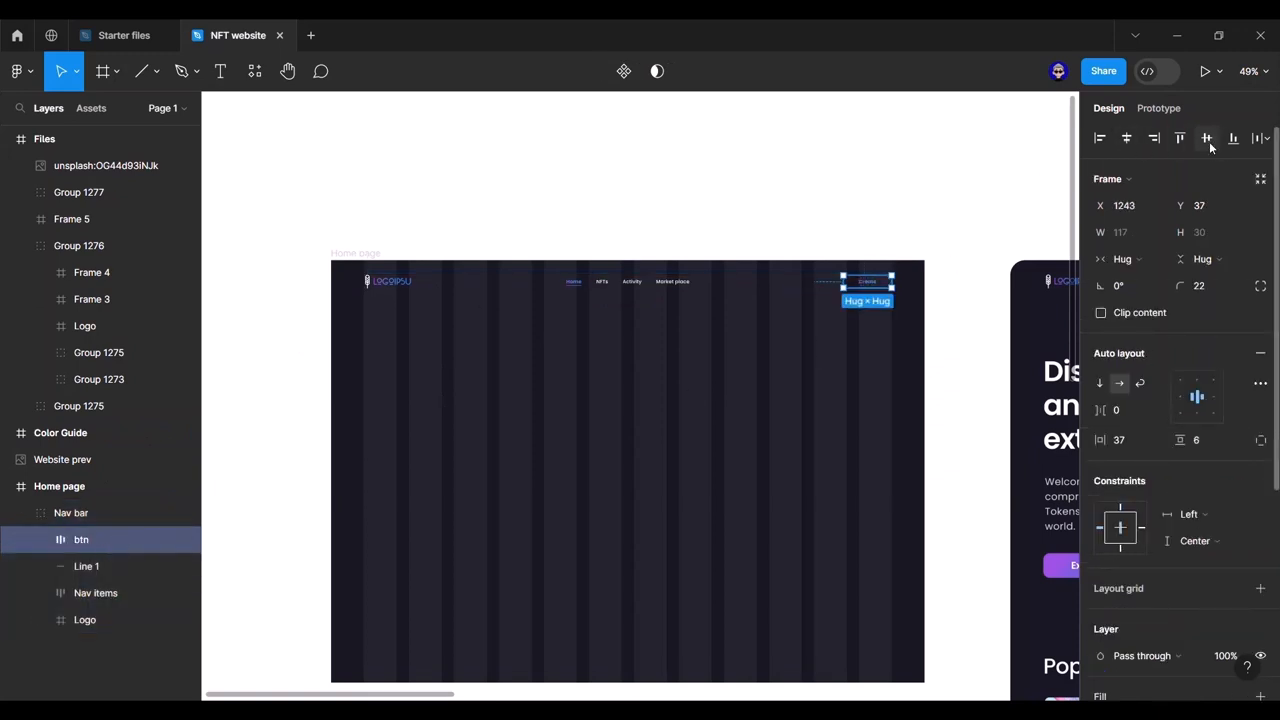
pyautogui.click(92, 592)
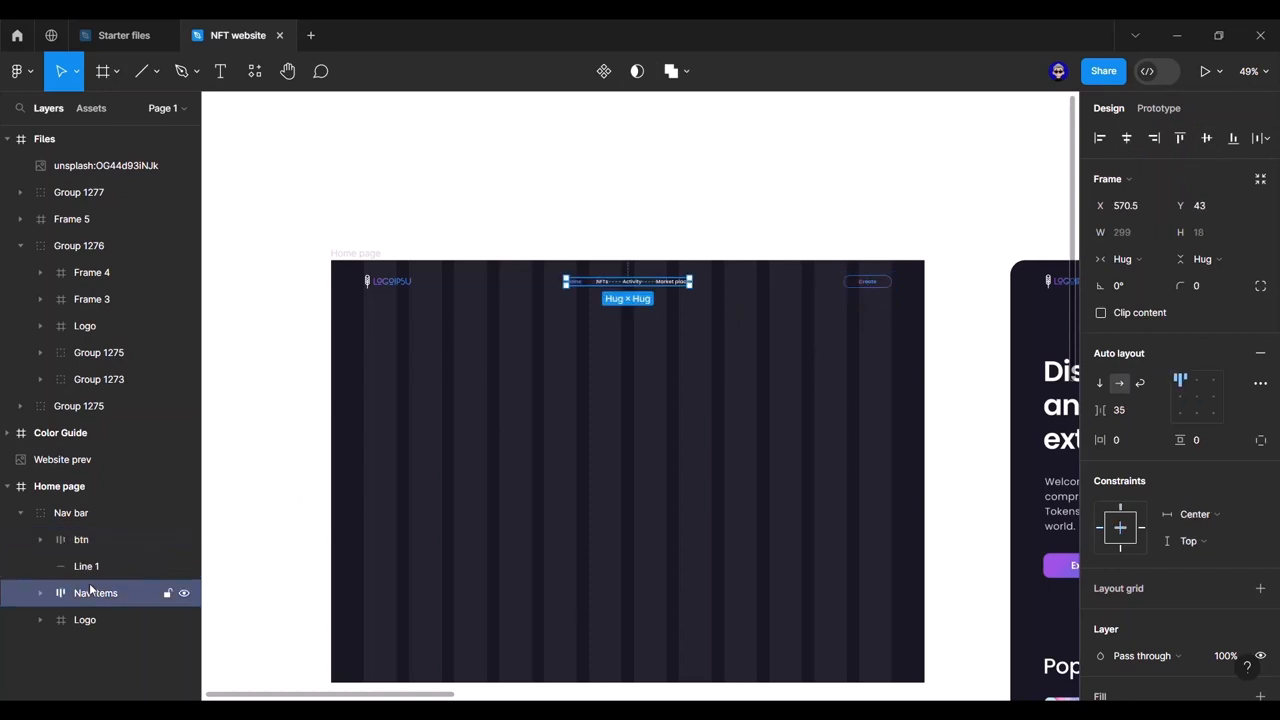
pyautogui.click(1206, 140)
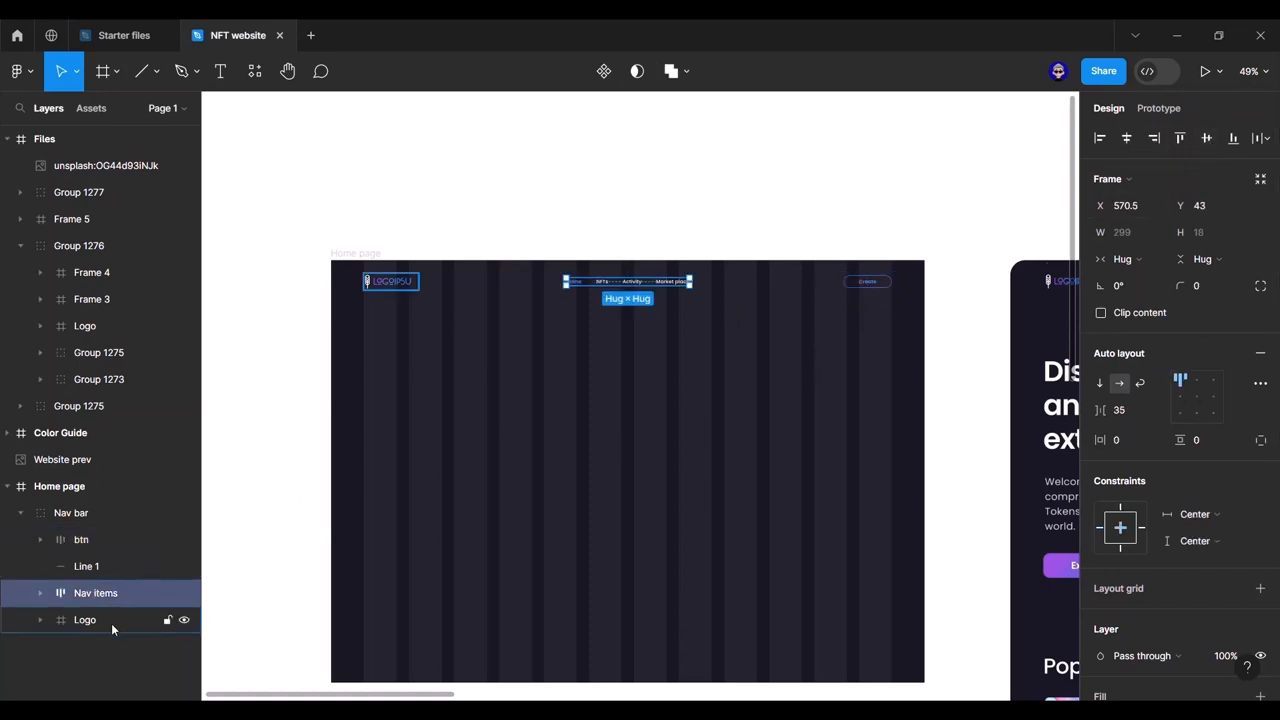
pyautogui.click(111, 621)
pyautogui.click(1206, 139)
pyautogui.click(806, 251)
# Step: Draw a frame about 274 × 139 in the middle of the Home page, fill it with FFFFFF and move it up
pyautogui.hscroll(1, 700, 323)
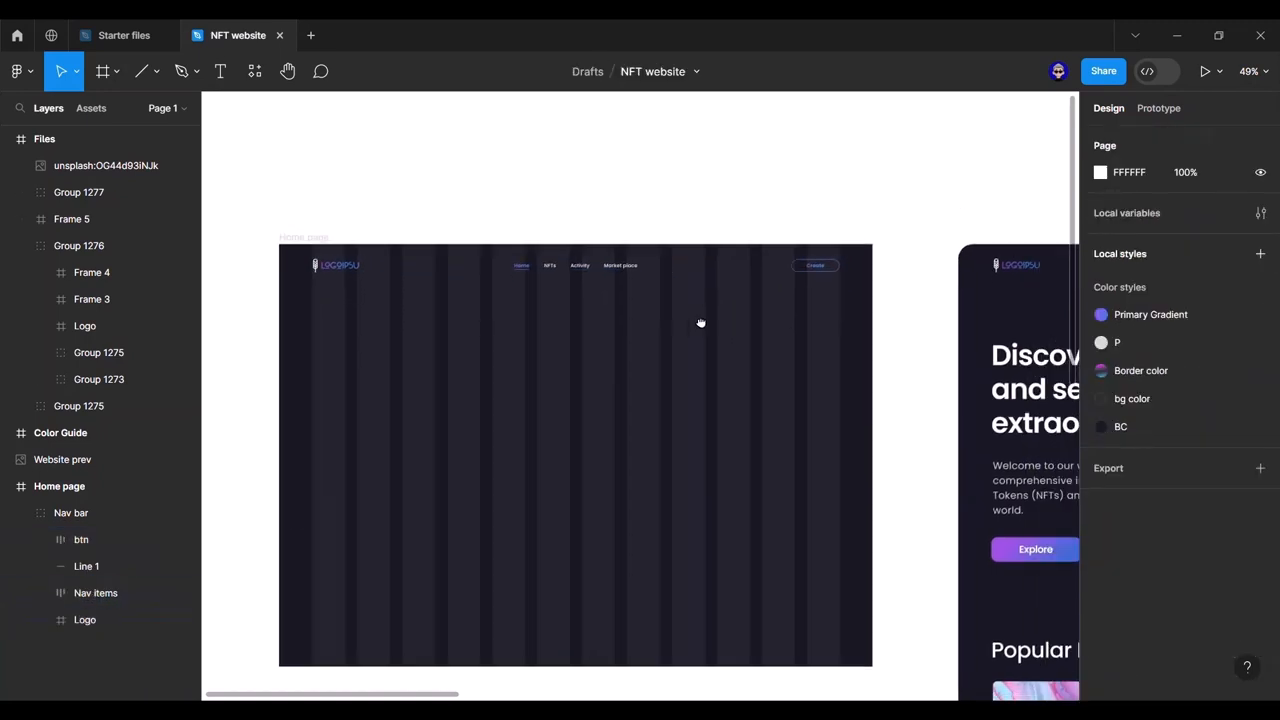
pyautogui.scroll(5, 600, 330)
pyautogui.moveTo(594, 316); pyautogui.dragTo(609, 285)
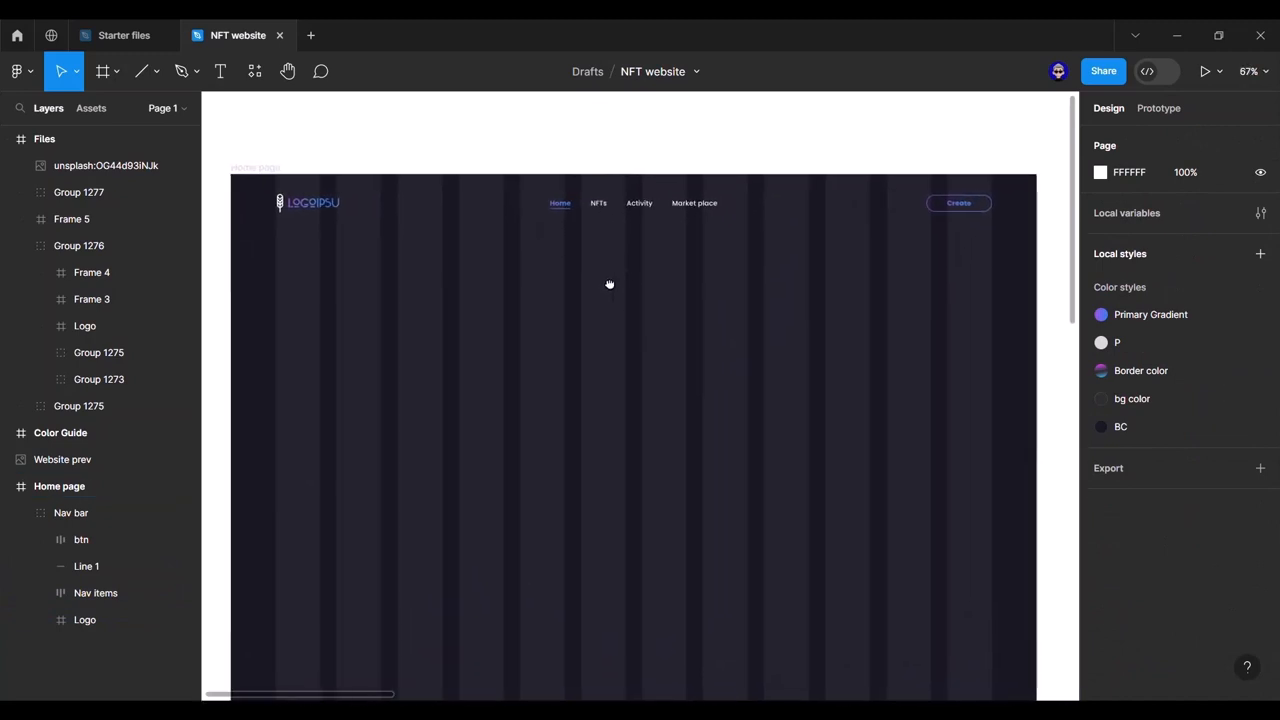
pyautogui.scroll(-2, 617, 417)
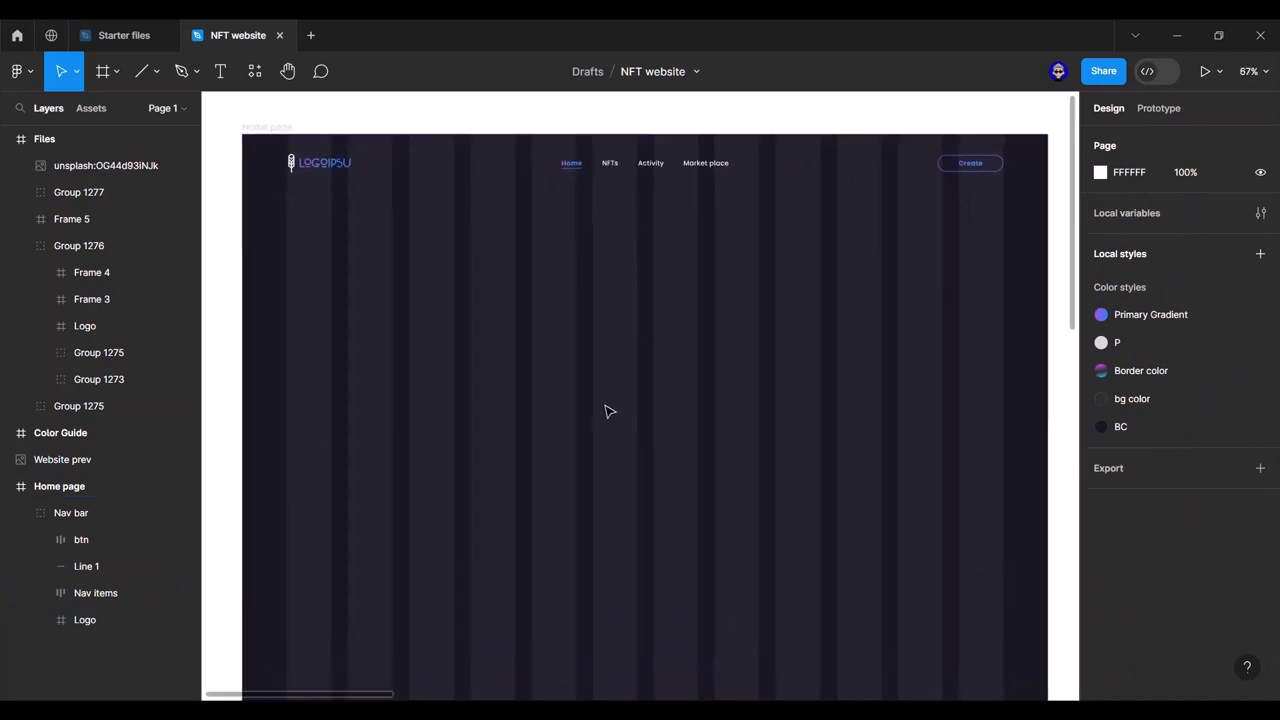
pyautogui.press('f')
pyautogui.moveTo(576, 343); pyautogui.dragTo(729, 421)
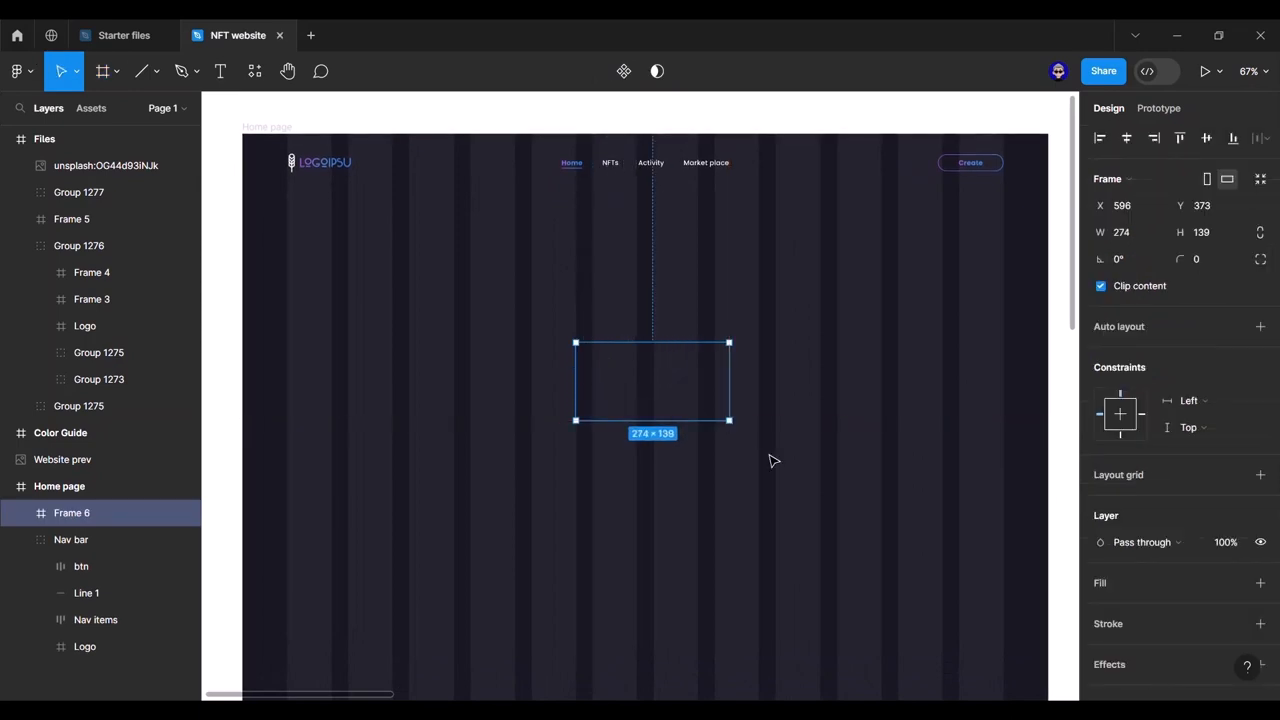
pyautogui.click(1260, 583)
pyautogui.click(913, 519)
pyautogui.moveTo(650, 400); pyautogui.dragTo(640, 294)
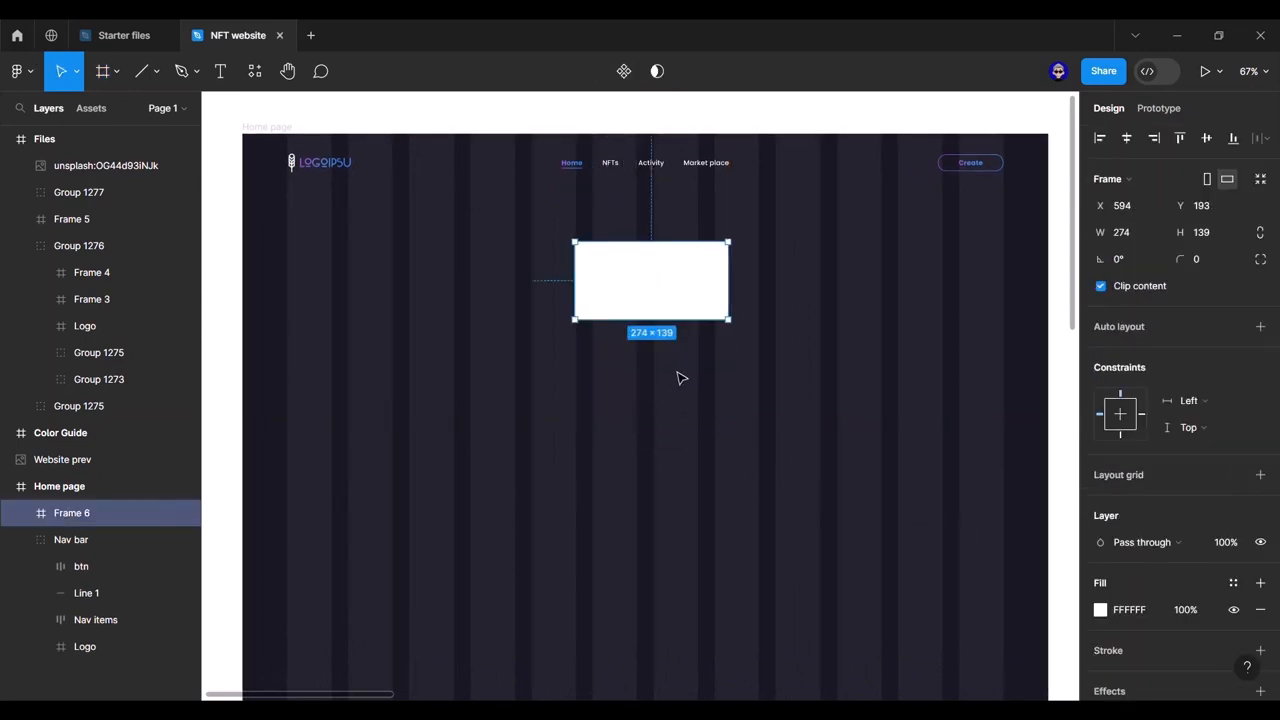
pyautogui.moveTo(684, 398)
pyautogui.mouseDown()
pyautogui.moveTo(633, 387)
pyautogui.moveTo(678, 405)
pyautogui.mouseUp()
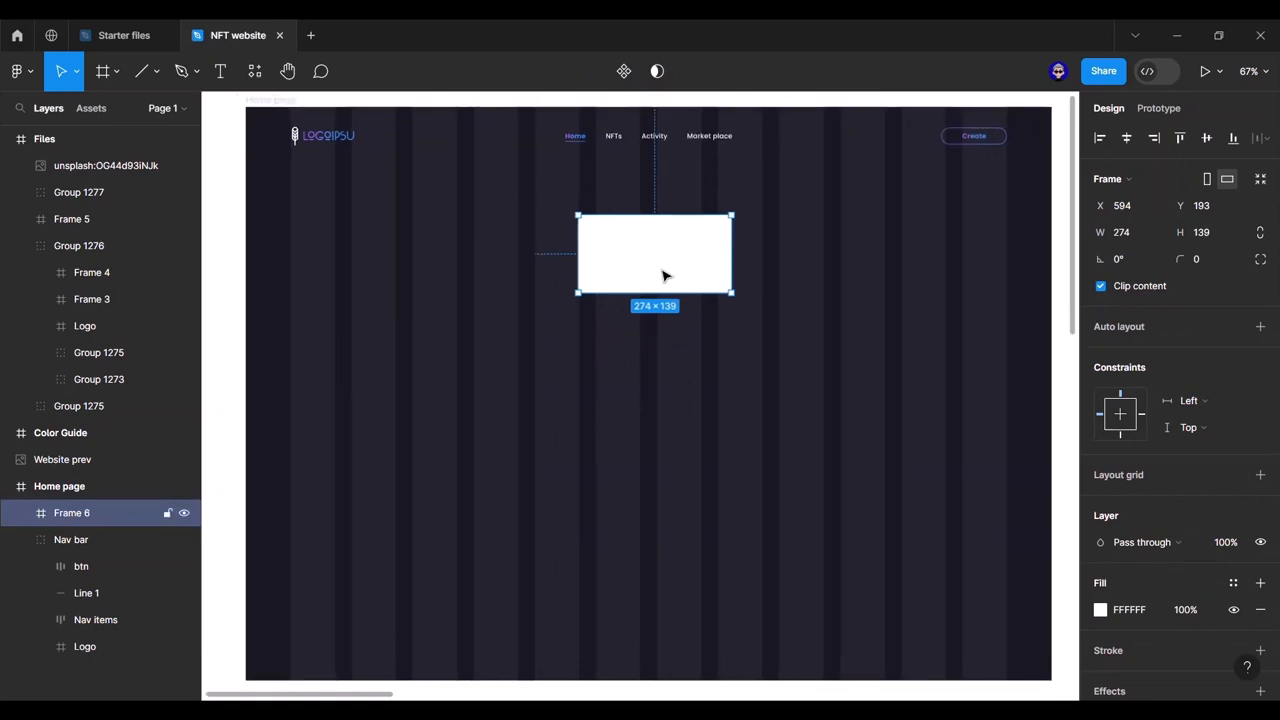
# Step: Move the white frame off-center, and align it to the horizontal and vertical centers of the Home page
pyautogui.moveTo(658, 275); pyautogui.dragTo(414, 249)
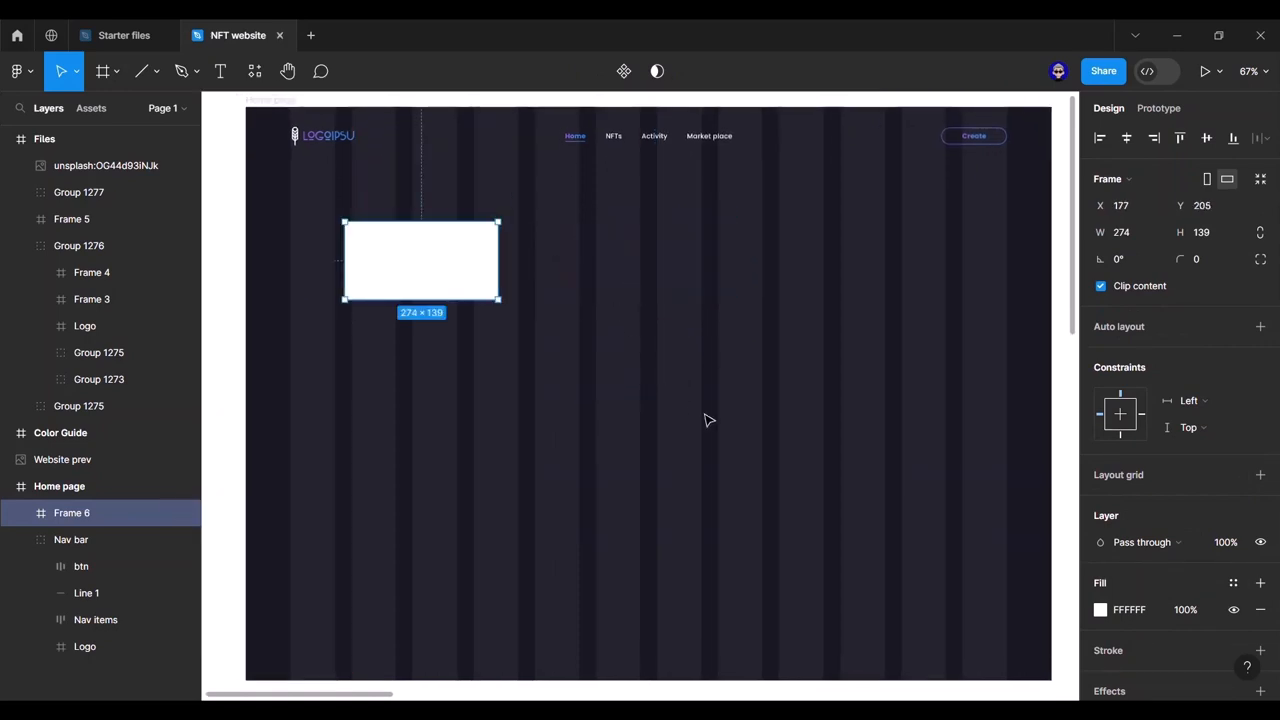
pyautogui.click(1128, 141)
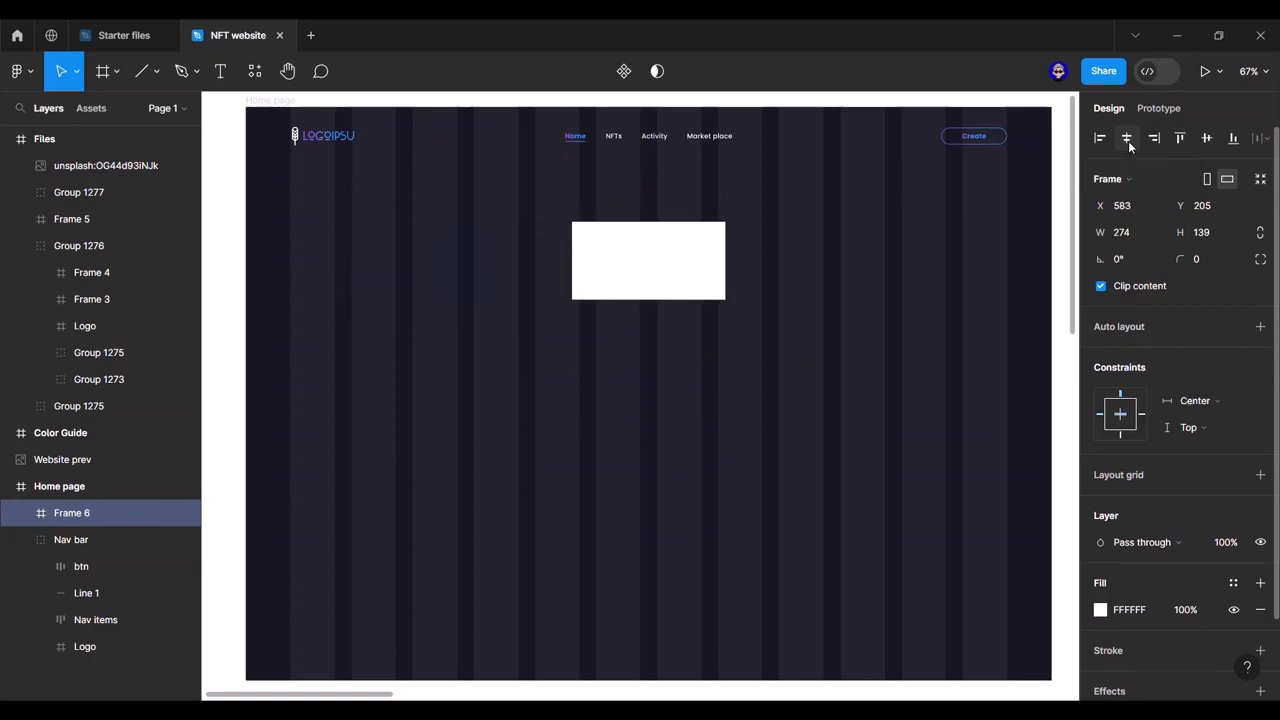
pyautogui.click(1206, 138)
pyautogui.hscroll(1, 850, 366)
pyautogui.scroll(-1, 850, 366)
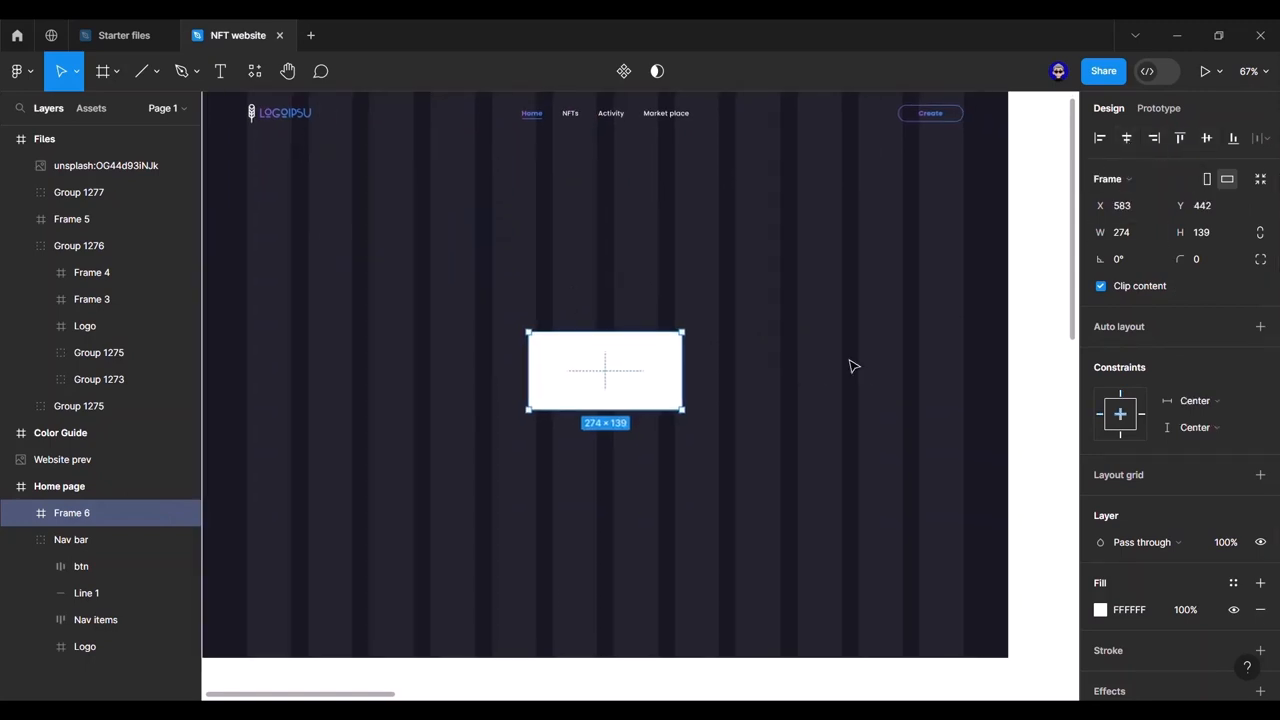
pyautogui.click(848, 362)
pyautogui.scroll(1, 797, 271)
pyautogui.hscroll(-1, 797, 271)
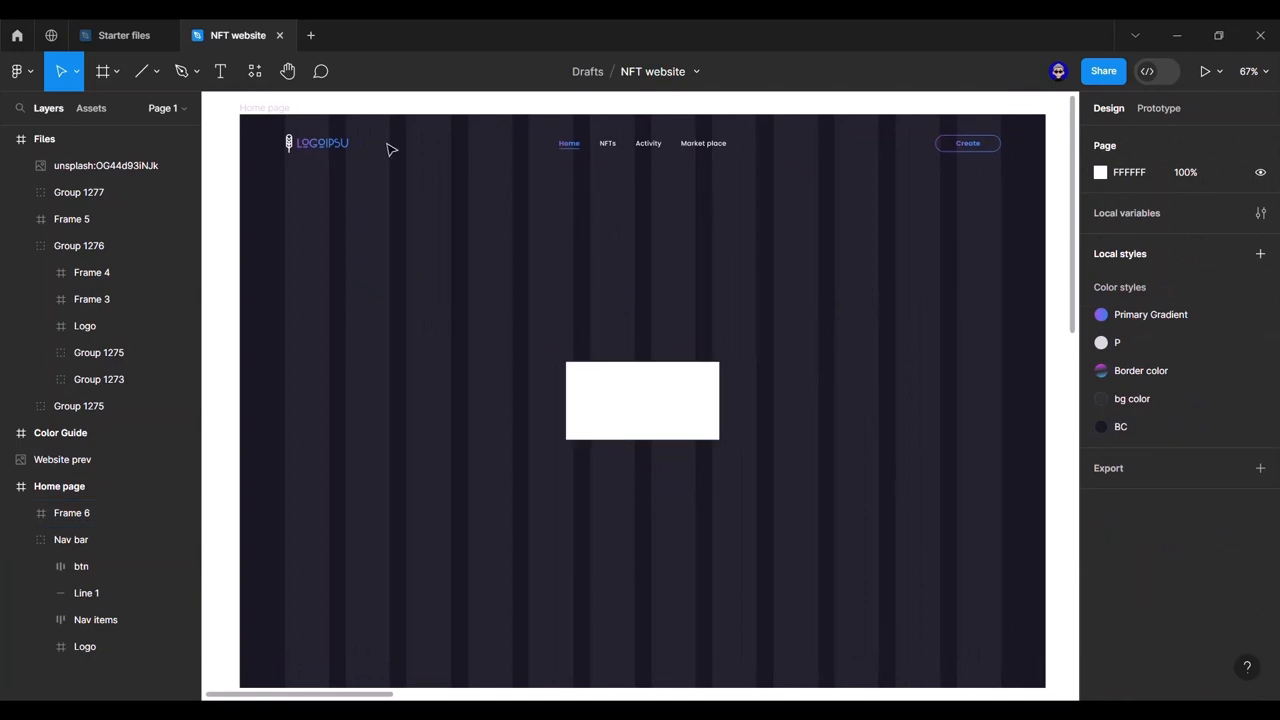
# Step: Examine how the logo, navigation links and Create button are positioned within the Nav bar
pyautogui.click(334, 142)
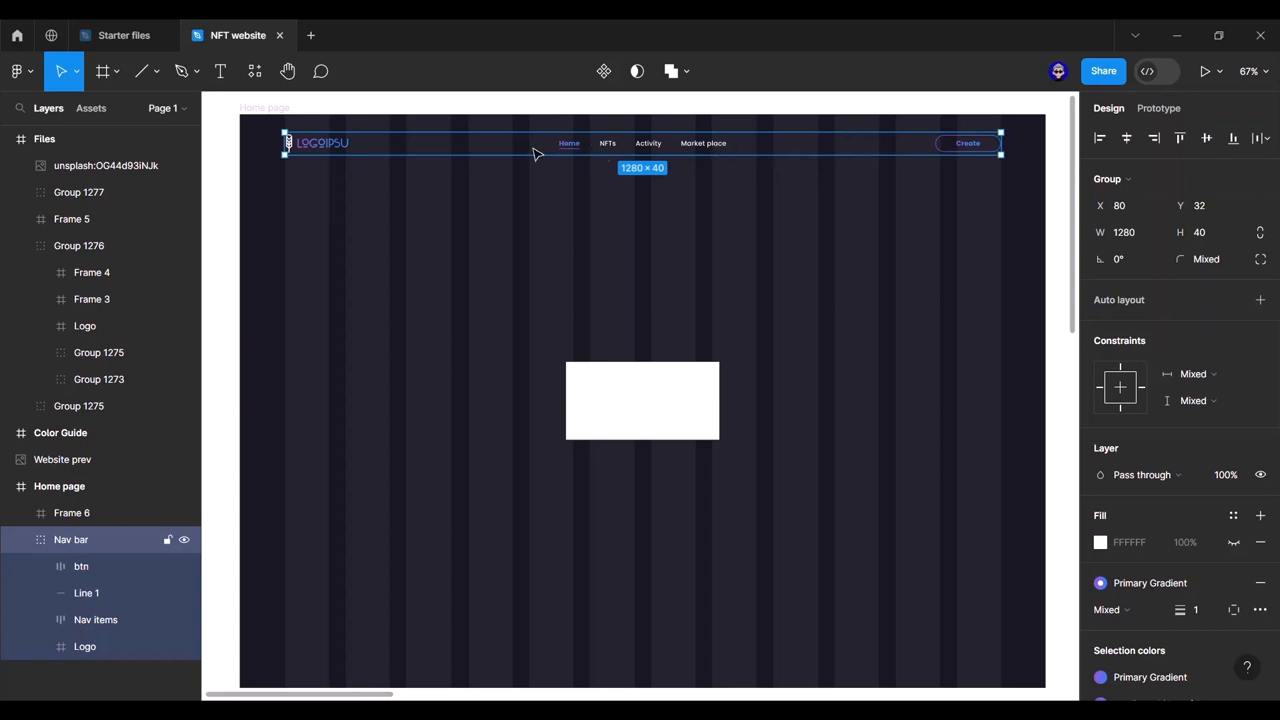
pyautogui.doubleClick(329, 151)
pyautogui.click(620, 140)
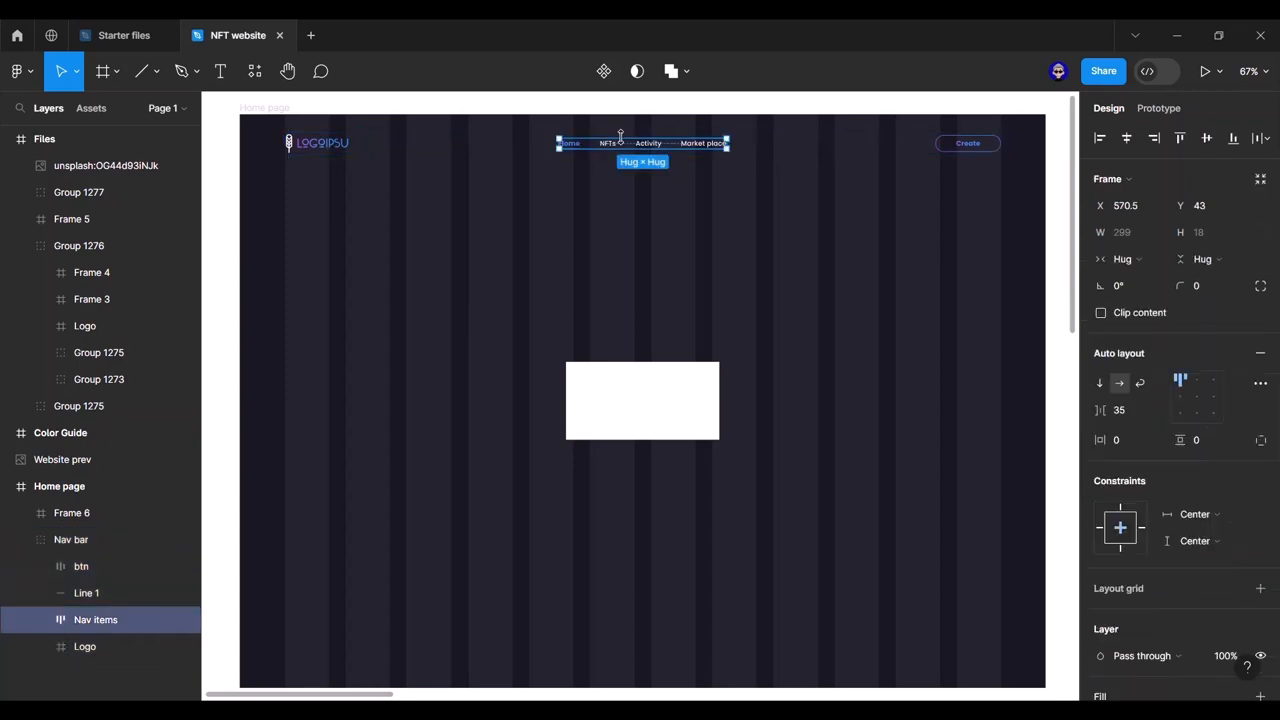
pyautogui.click(995, 148)
pyautogui.click(729, 145)
pyautogui.click(333, 157)
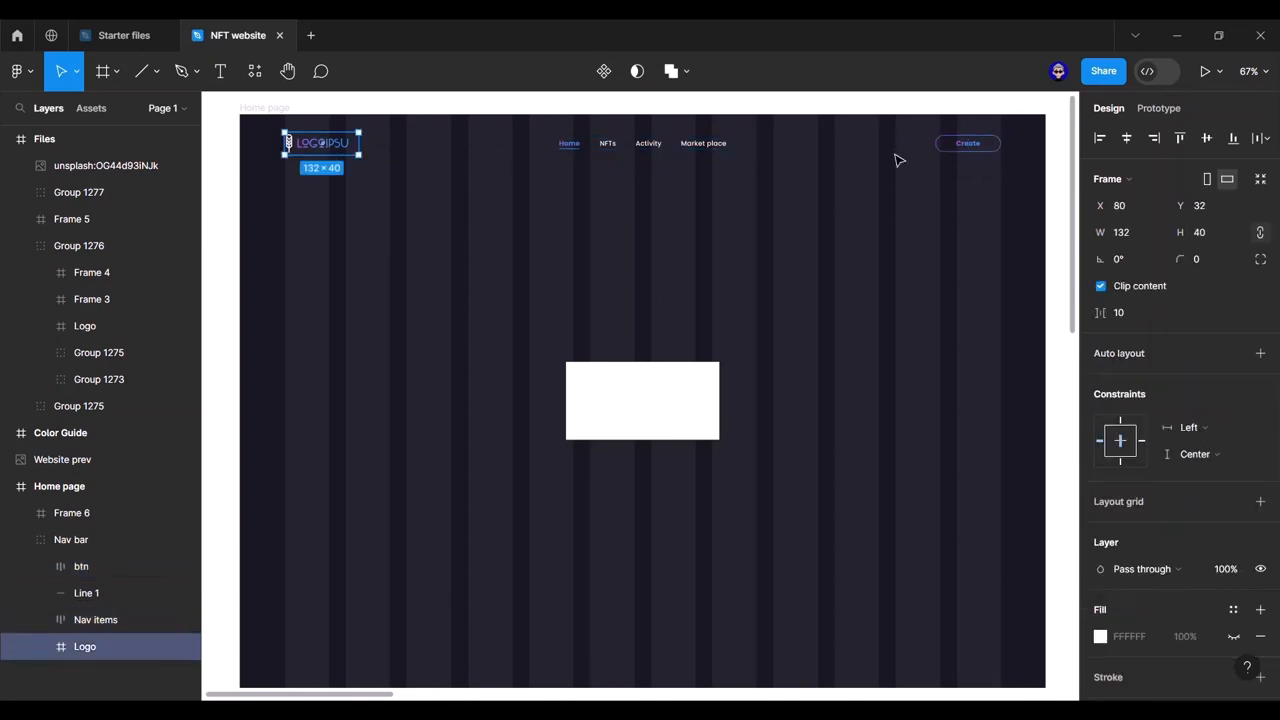
pyautogui.keyDown('shift'); pyautogui.click(972, 149); pyautogui.keyUp('shift')
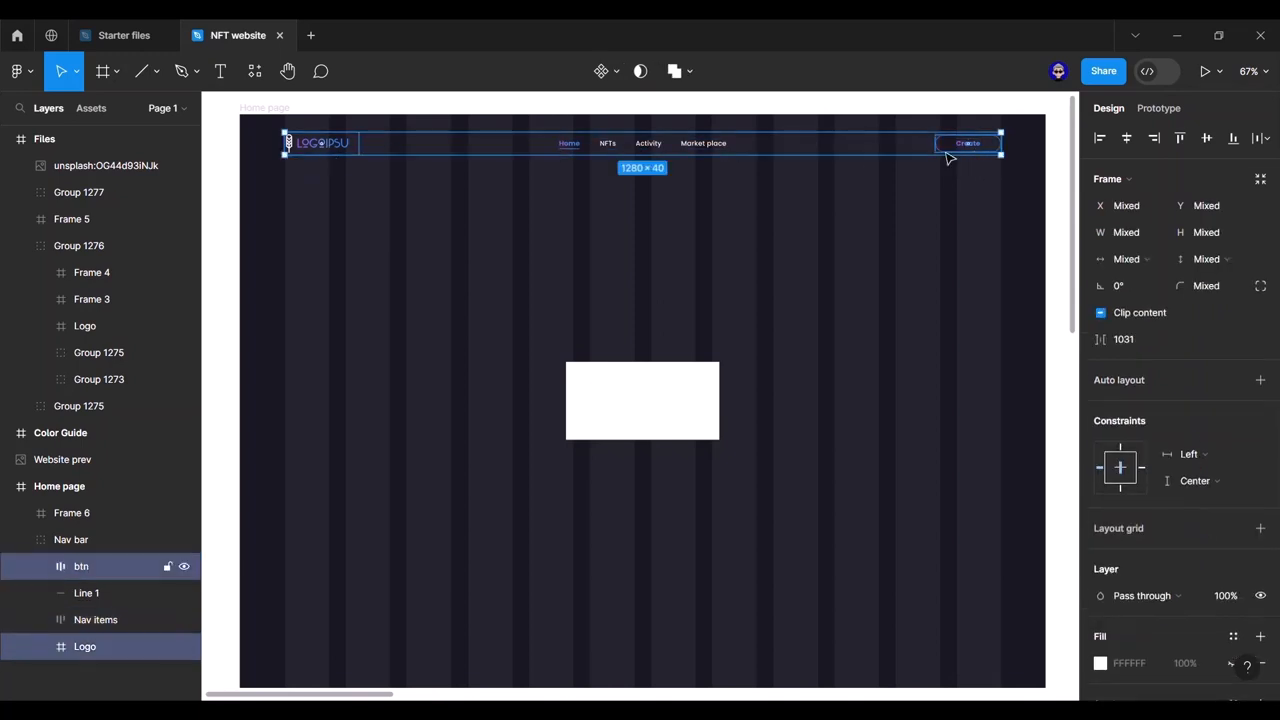
# Step: Delete the white frame from the center of the Home page
pyautogui.click(741, 234)
pyautogui.click(686, 381)
pyautogui.press('Delete')
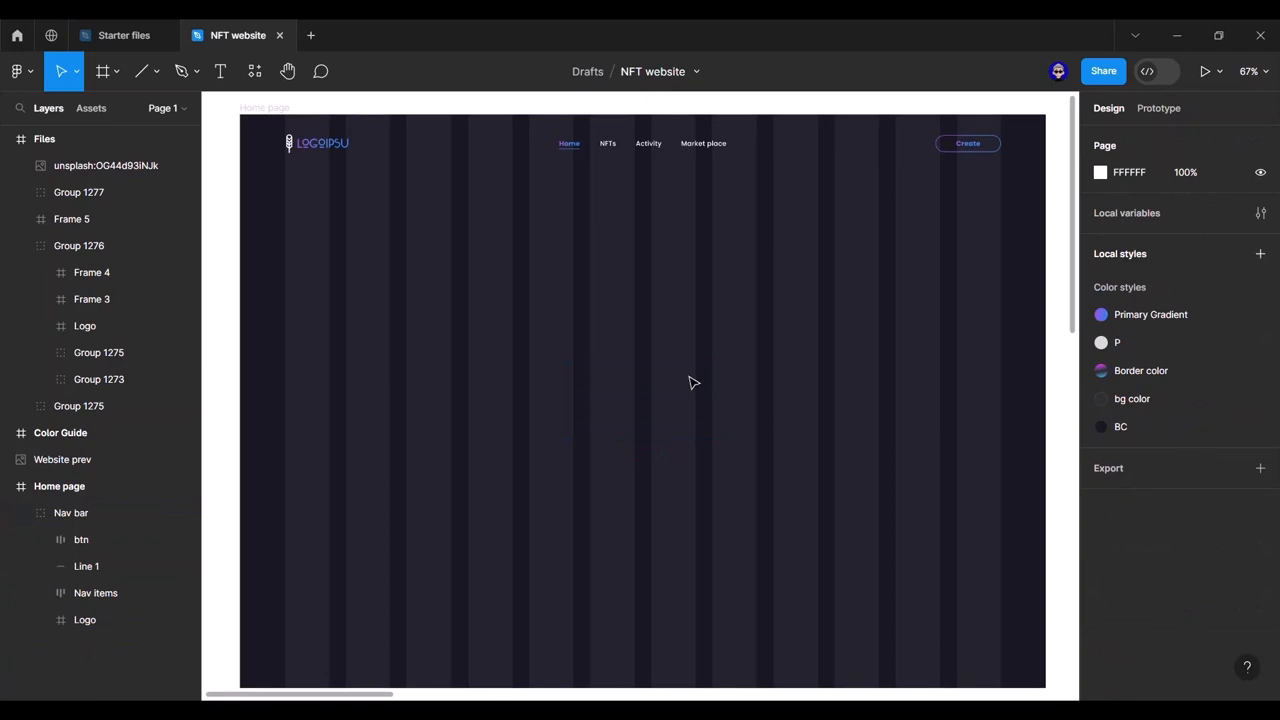
# Step: Add the heading text "Discover, collect, and sell extraordinary NFTs" below the logo on the Home page
pyautogui.moveTo(620, 360); pyautogui.dragTo(526, 342)
pyautogui.scroll(-2, 683, 329)
pyautogui.moveTo(851, 350); pyautogui.dragTo(612, 352)
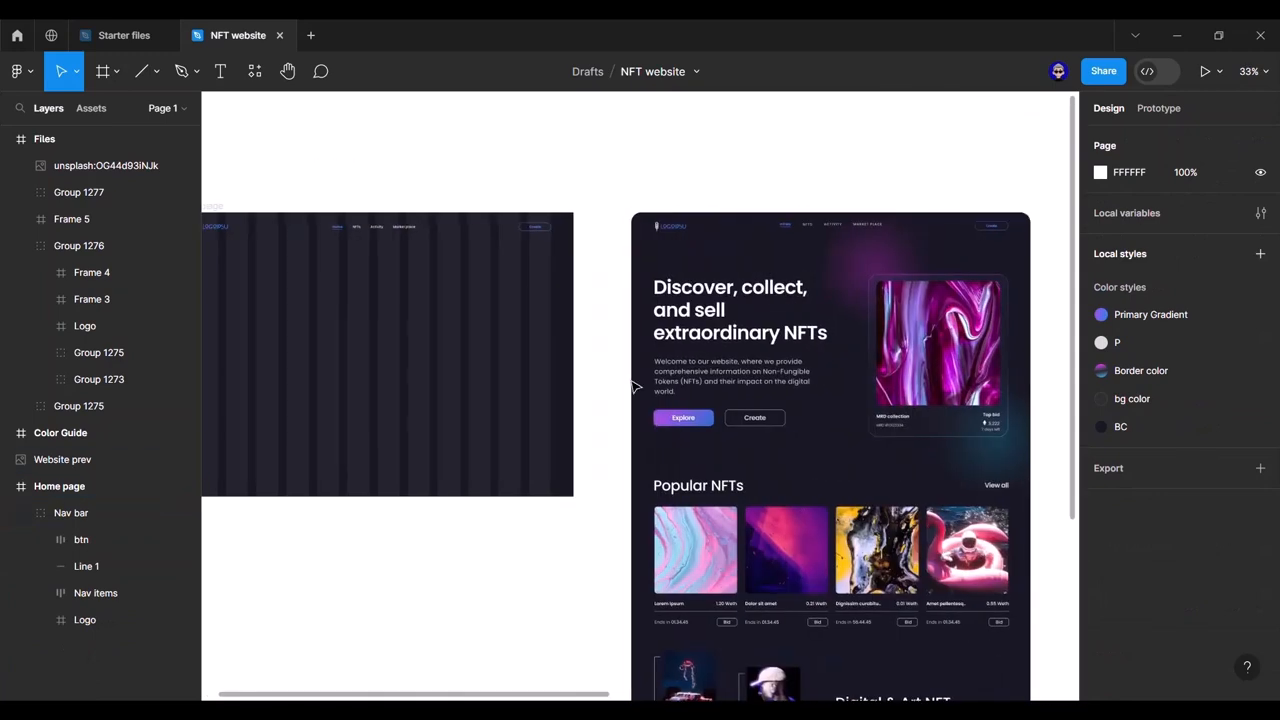
pyautogui.moveTo(614, 306); pyautogui.dragTo(825, 321)
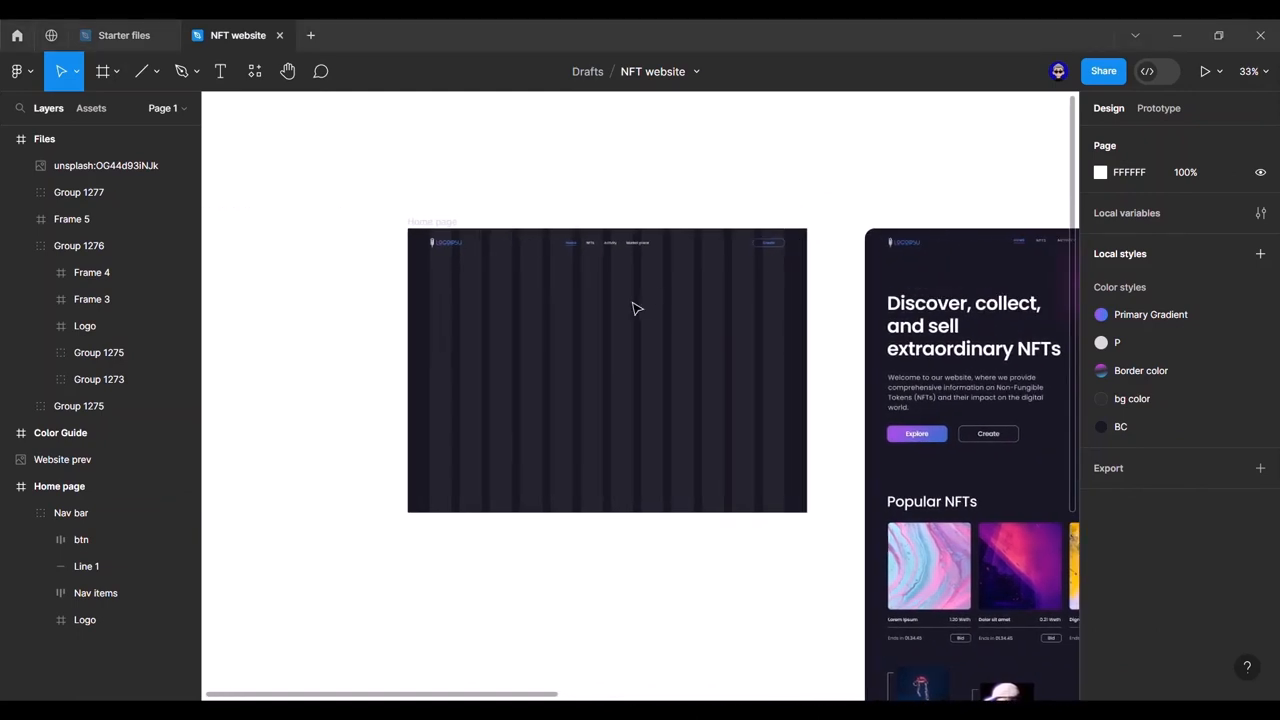
pyautogui.press('t')
pyautogui.scroll(5, 442, 287)
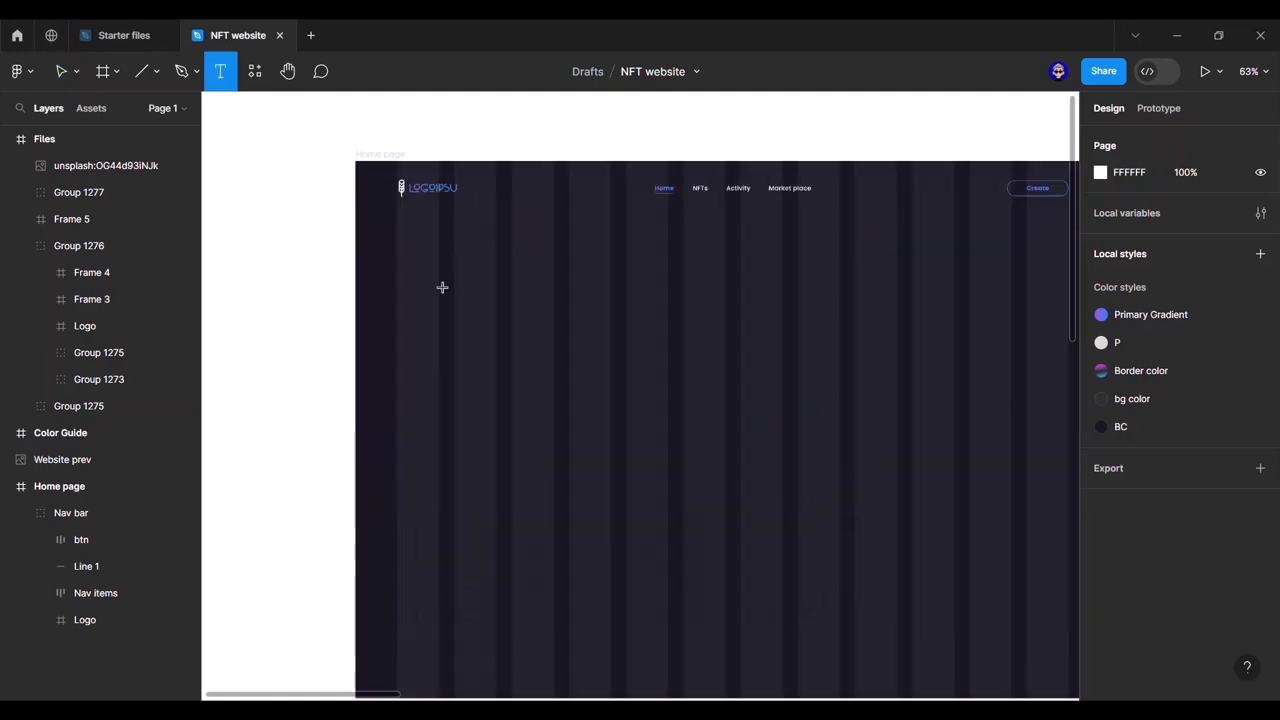
pyautogui.click(401, 282)
pyautogui.write('Discover, collect, and sell extraordinary NFTs')
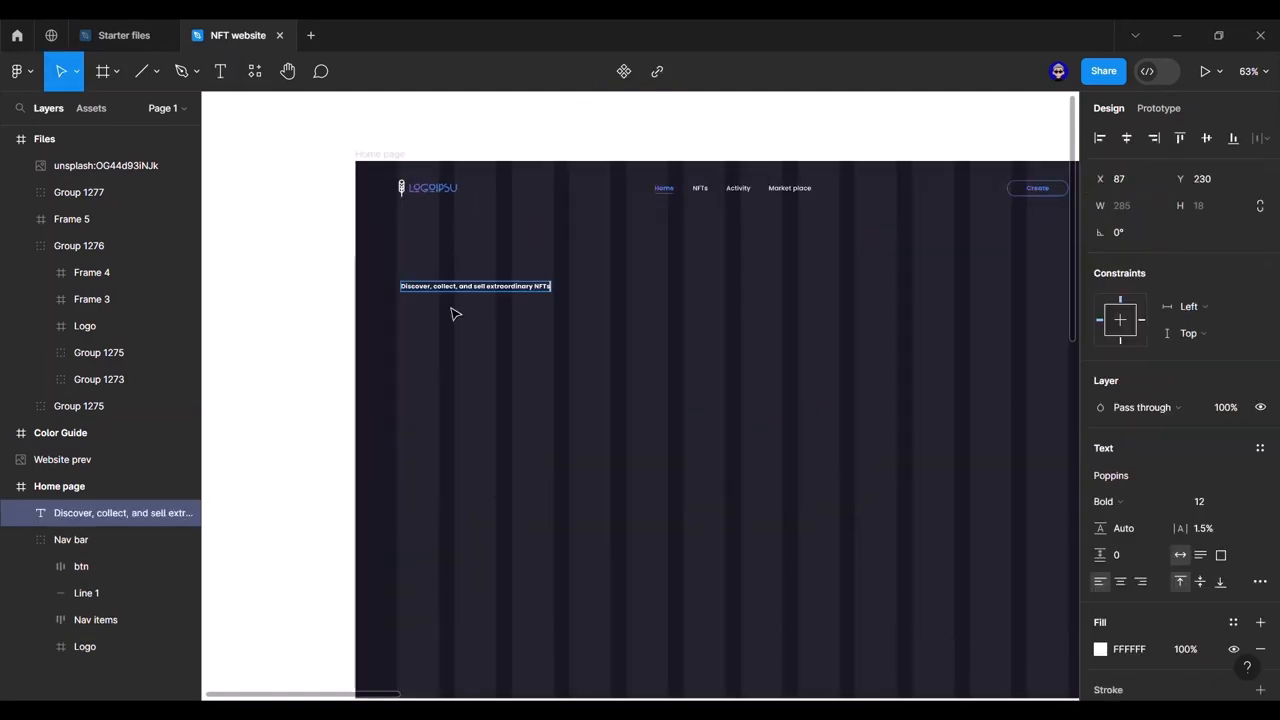
pyautogui.press('Escape')
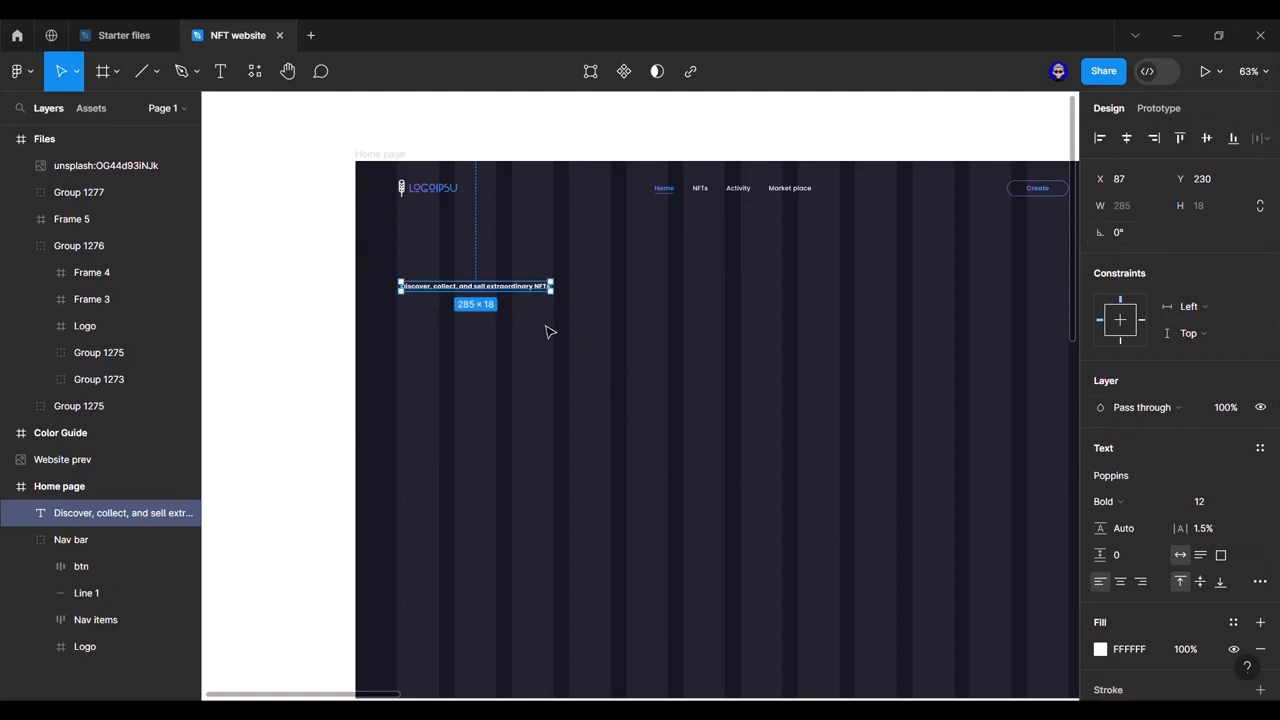
# Step: Set the heading's font weight to SemiBold and its size to 69
pyautogui.click(1131, 503)
pyautogui.click(1150, 423)
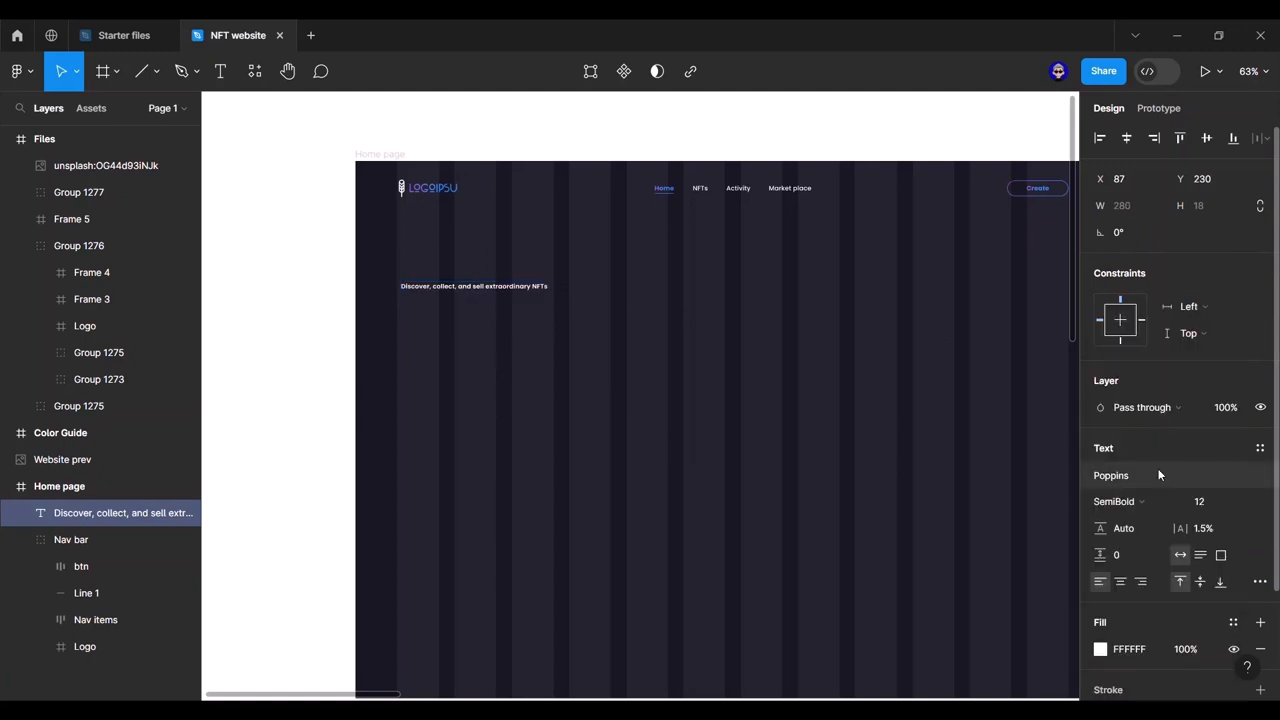
pyautogui.click(1198, 506)
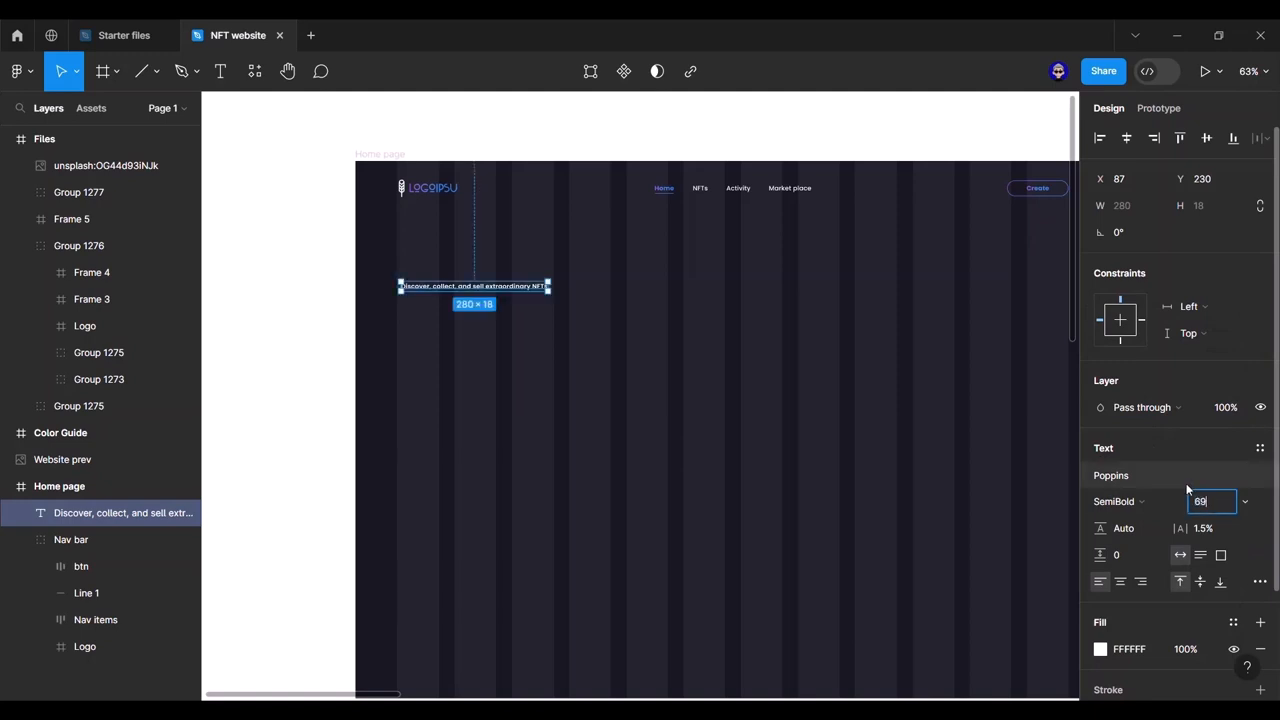
pyautogui.press('Return')
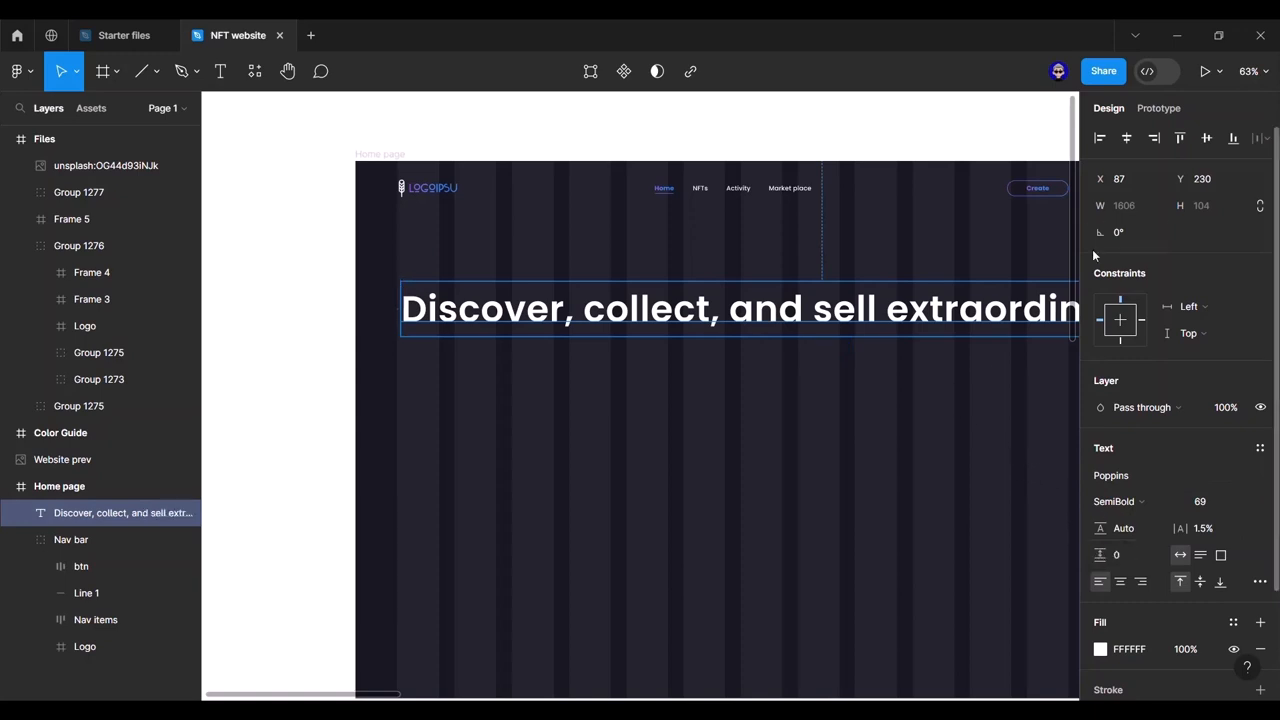
# Step: Narrow the heading's text box to about 618 wide and move it to X 80, Y 211, in line with the logo
pyautogui.hscroll(4, 743, 354)
pyautogui.moveTo(1044, 266); pyautogui.dragTo(670, 286)
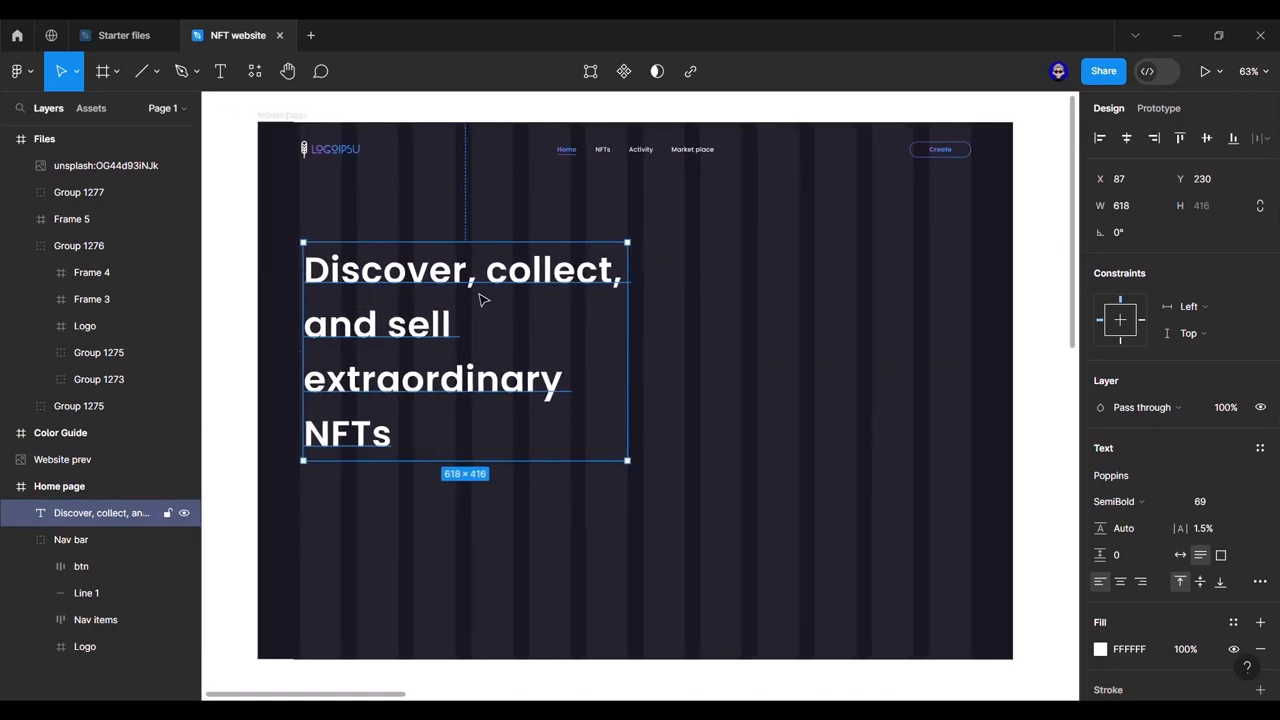
pyautogui.moveTo(477, 294); pyautogui.dragTo(476, 289)
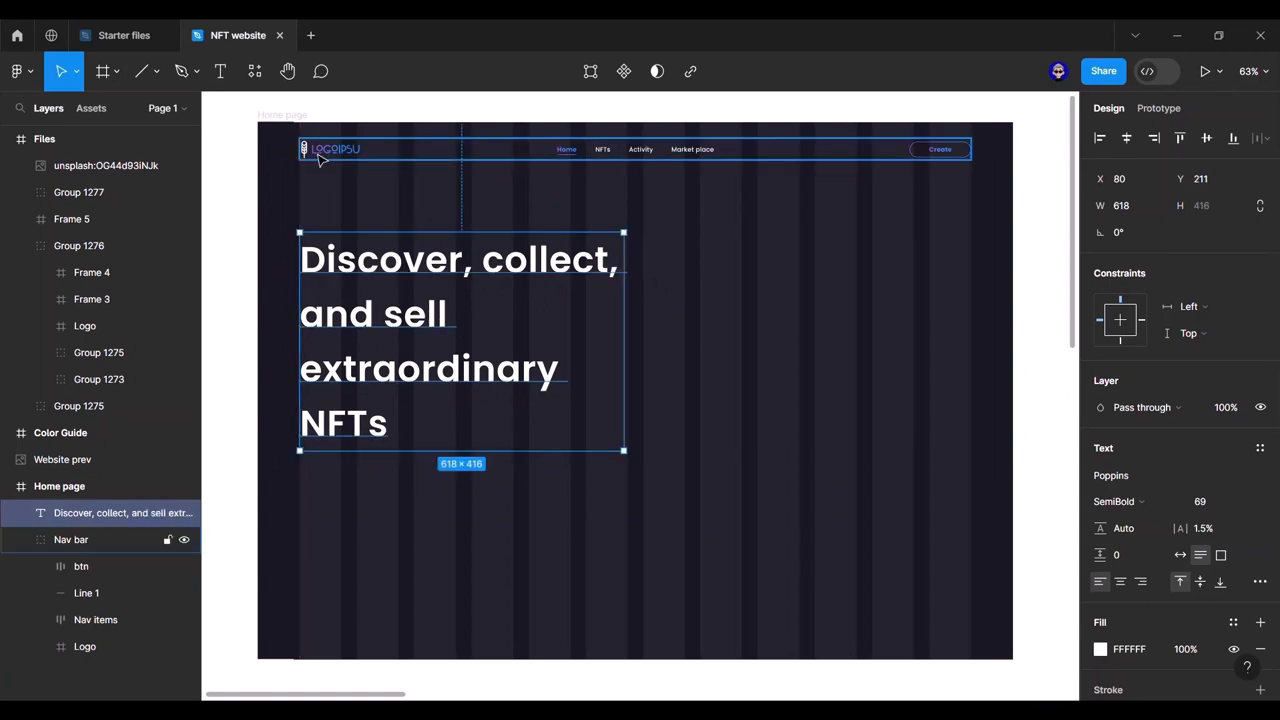
# Step: Nudge the heading up until it sits 125 below the Nav bar, at Y 197
pyautogui.press('alt')
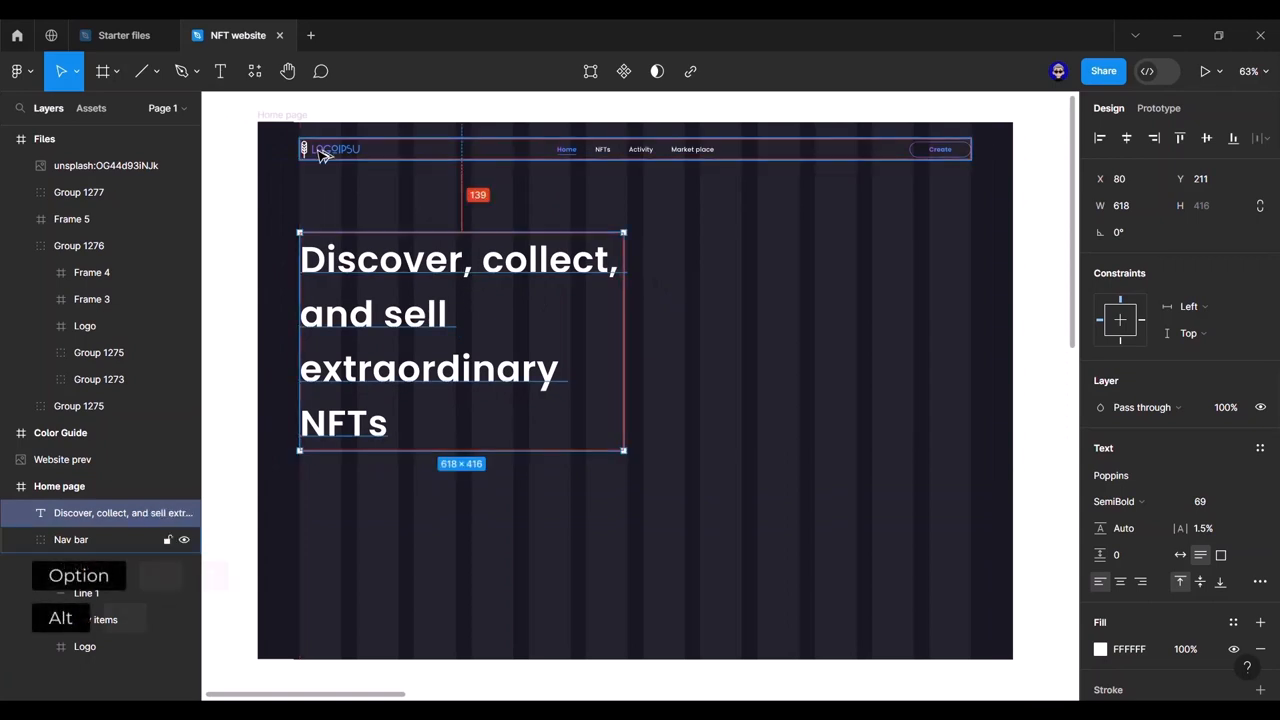
pyautogui.press('Up')
pyautogui.press('Up')
pyautogui.press('Up')
pyautogui.press('Up')
pyautogui.press('Up')
pyautogui.press('Up')
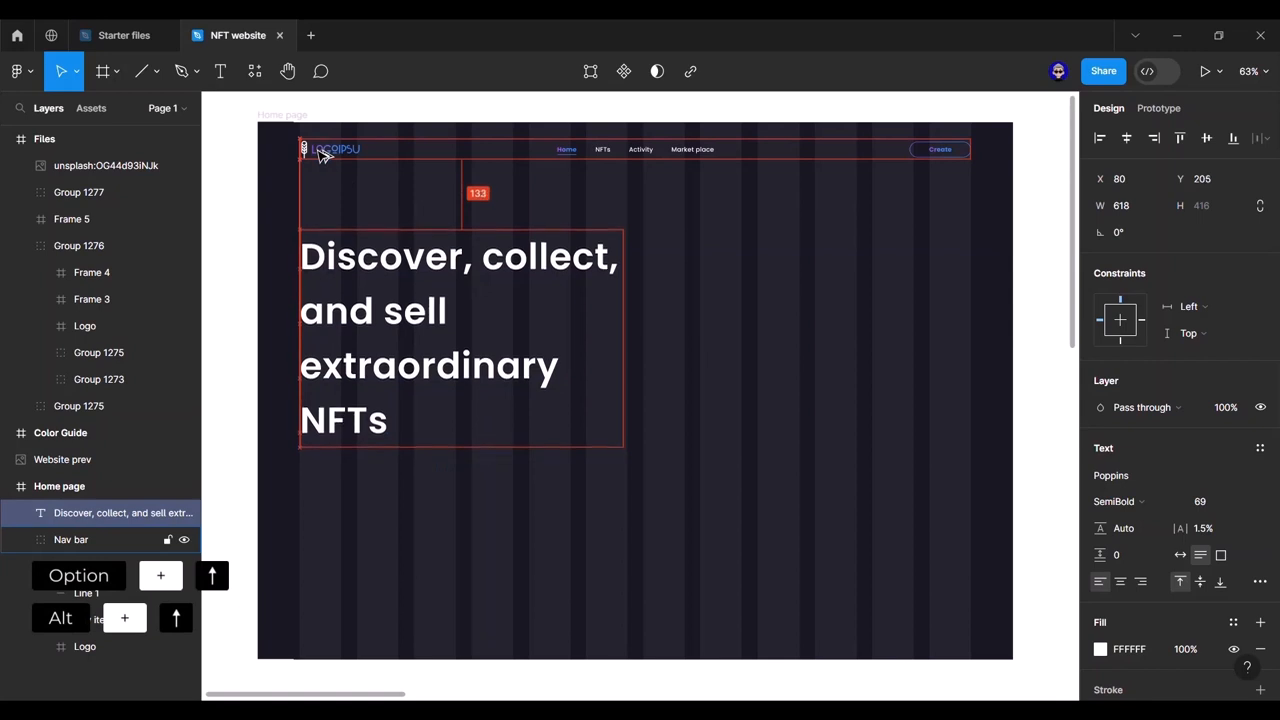
pyautogui.press('Up')
pyautogui.press('Up')
pyautogui.press('Up')
pyautogui.press('Up')
pyautogui.press('Up')
pyautogui.press('Up')
pyautogui.press('Up')
pyautogui.press('Up')
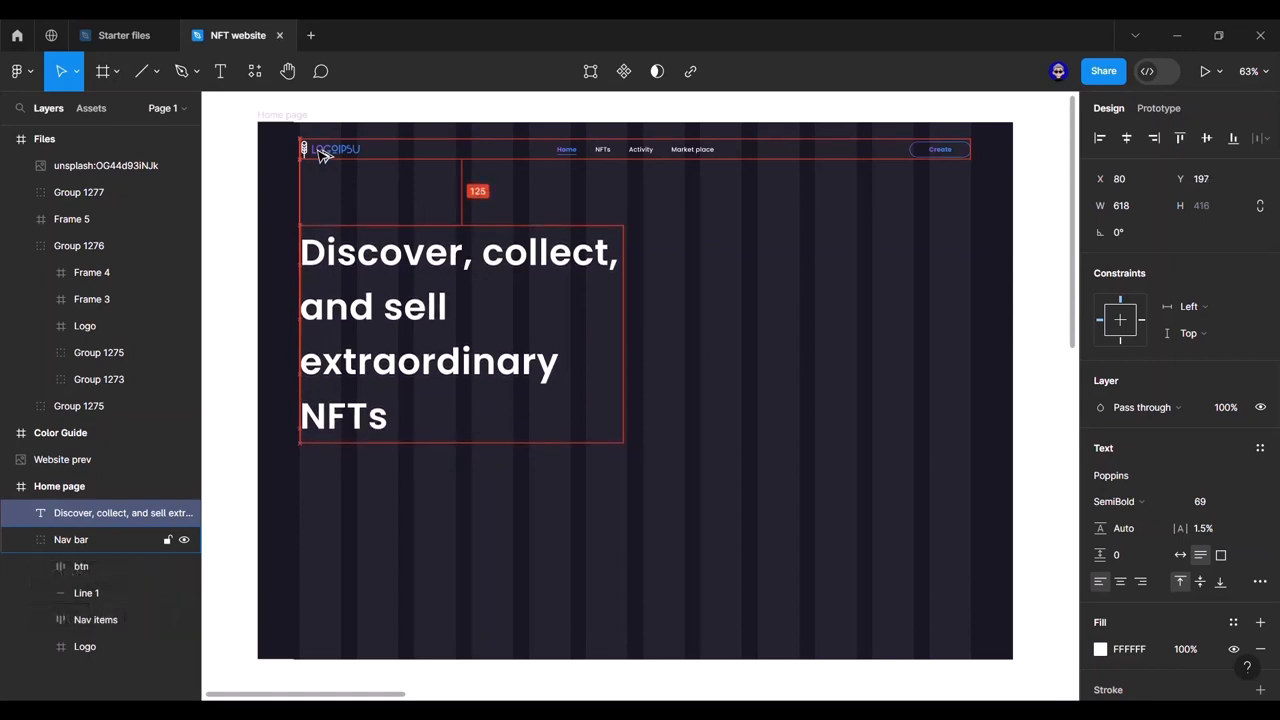
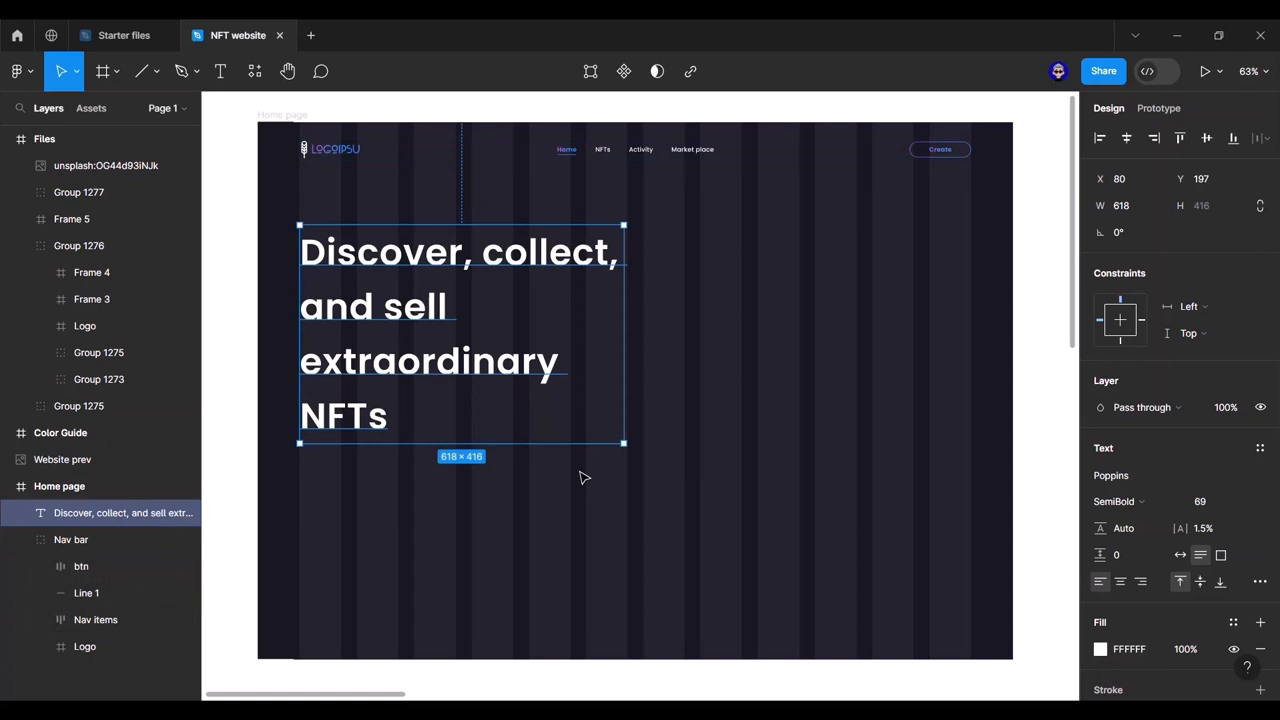
# Step: Set the heading's letter spacing to -2% and its line height to 125%
pyautogui.moveTo(1181, 528); pyautogui.dragTo(1057, 526)
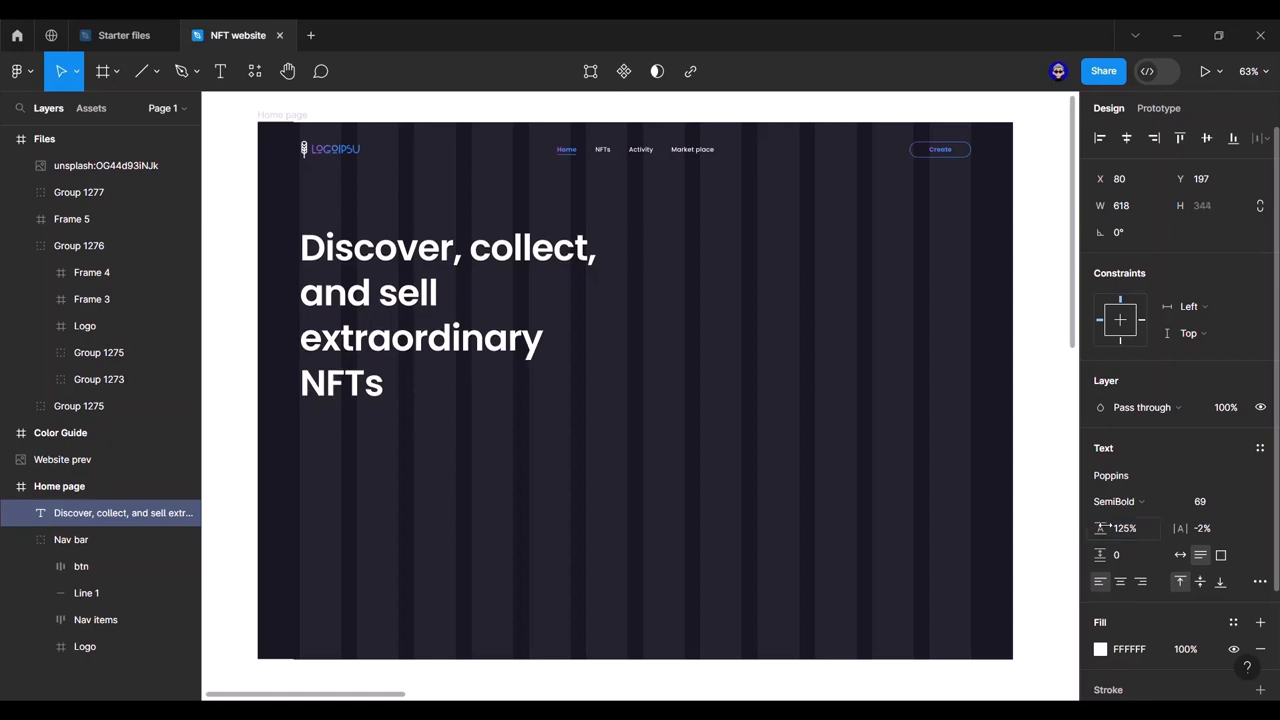
# Step: Widen the heading's text box to about 673 so "extraordinary NFTs" fits on one line
pyautogui.click(1057, 374)
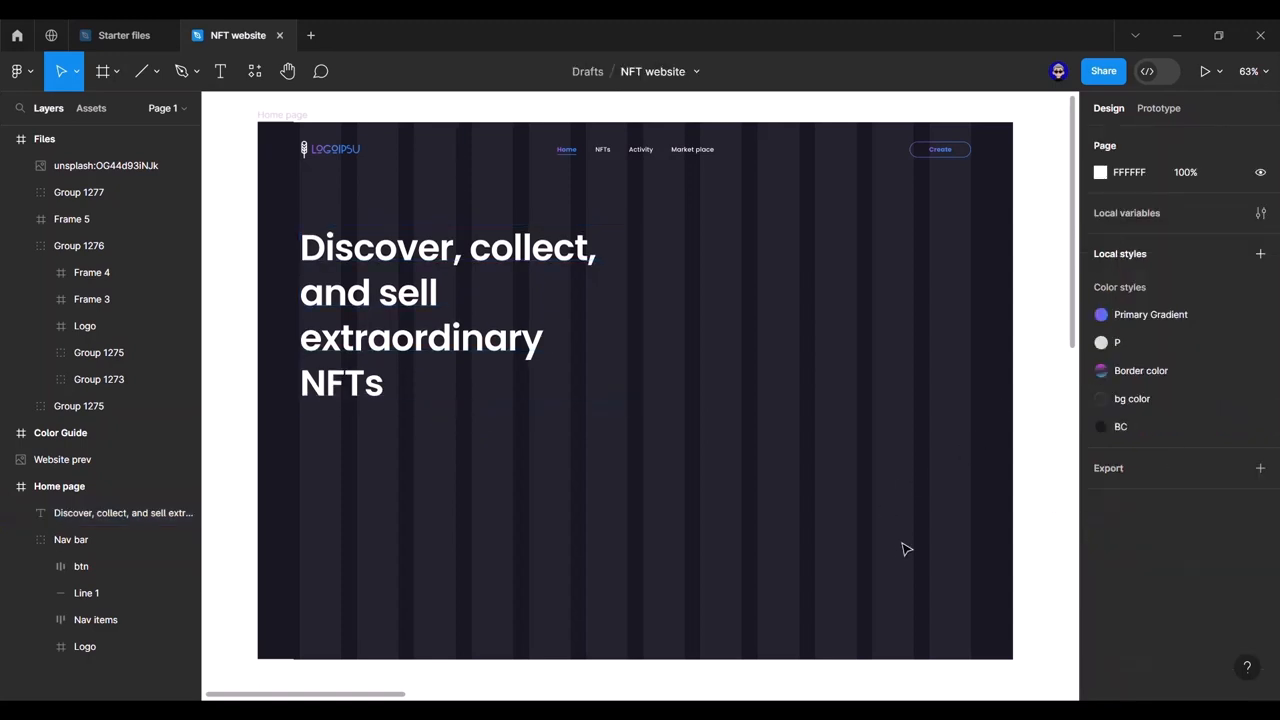
pyautogui.scroll(-5, 905, 549)
pyautogui.moveTo(926, 454); pyautogui.dragTo(711, 409)
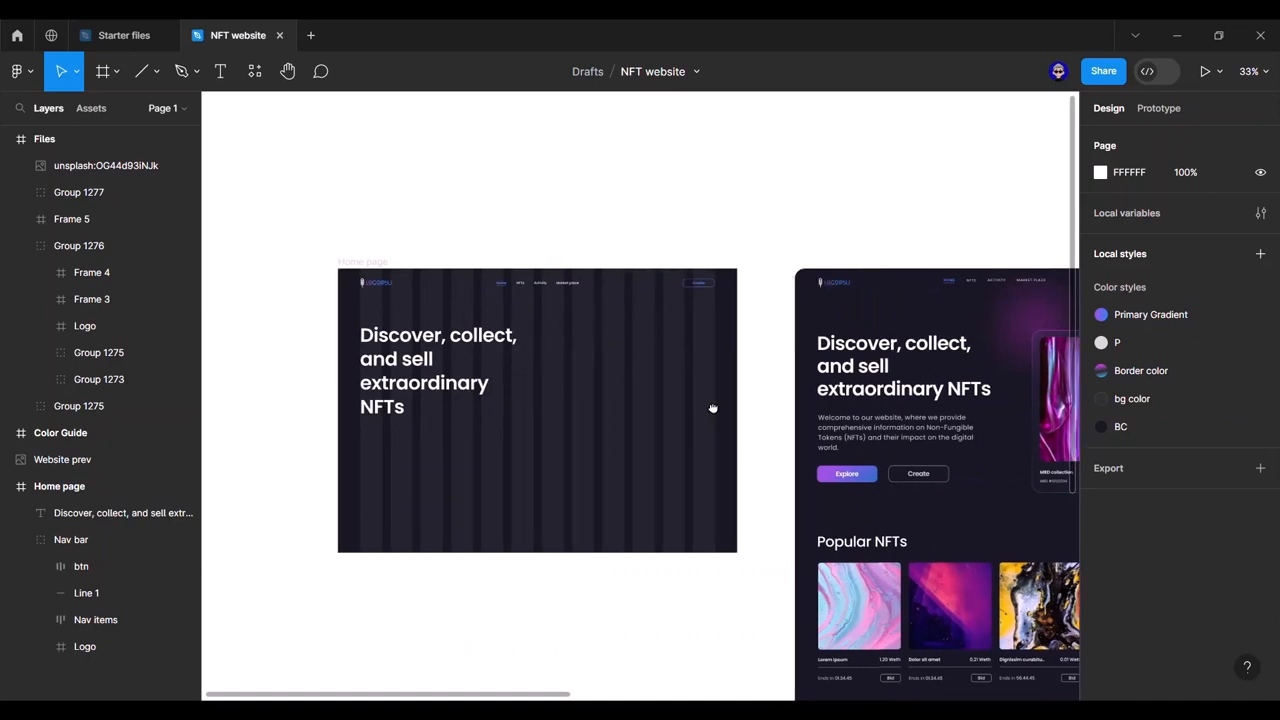
pyautogui.click(525, 380)
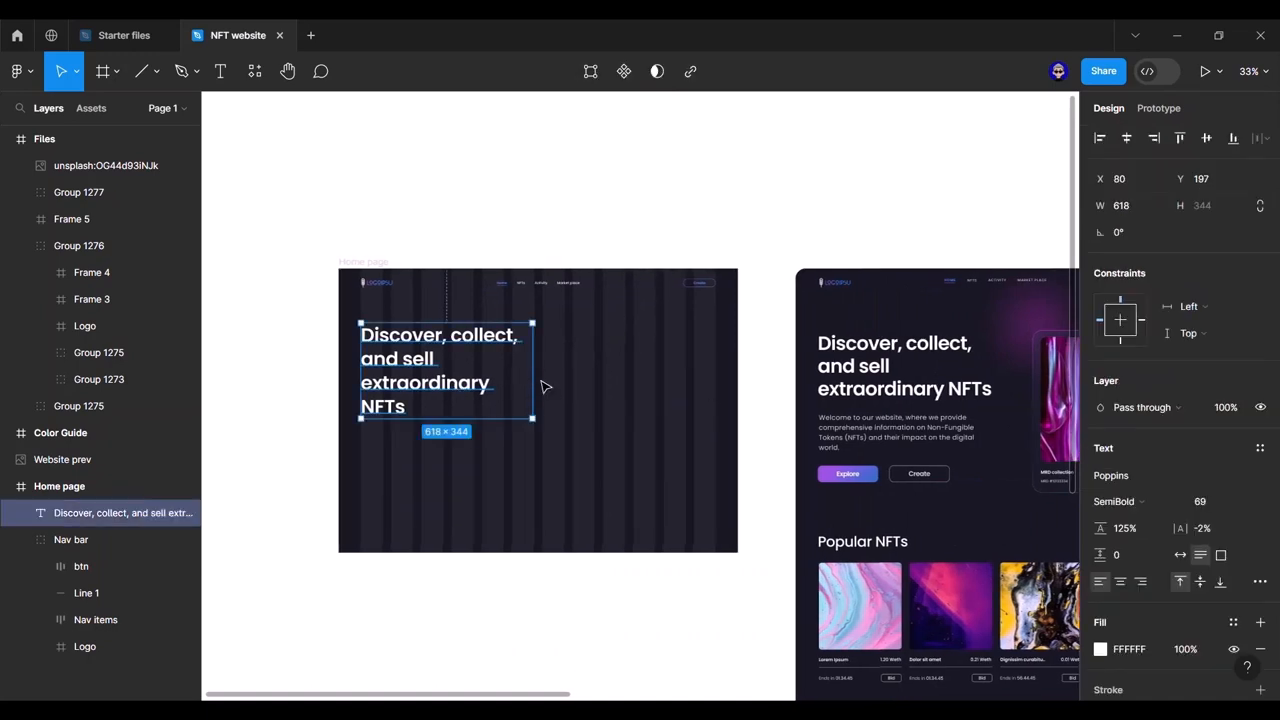
pyautogui.click(541, 382)
pyautogui.moveTo(486, 385); pyautogui.dragTo(547, 385)
pyautogui.hotkey('ctrl', 'z')
pyautogui.click(528, 384)
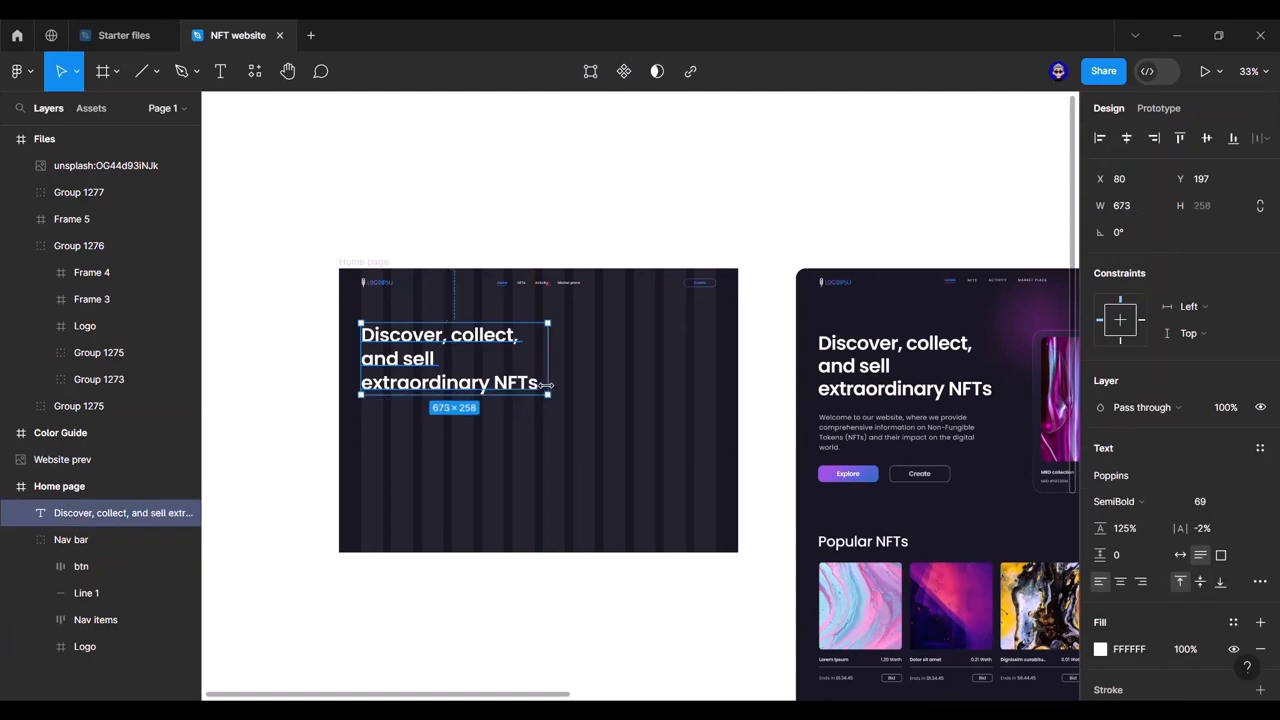
pyautogui.click(588, 590)
pyautogui.moveTo(578, 582); pyautogui.dragTo(547, 547)
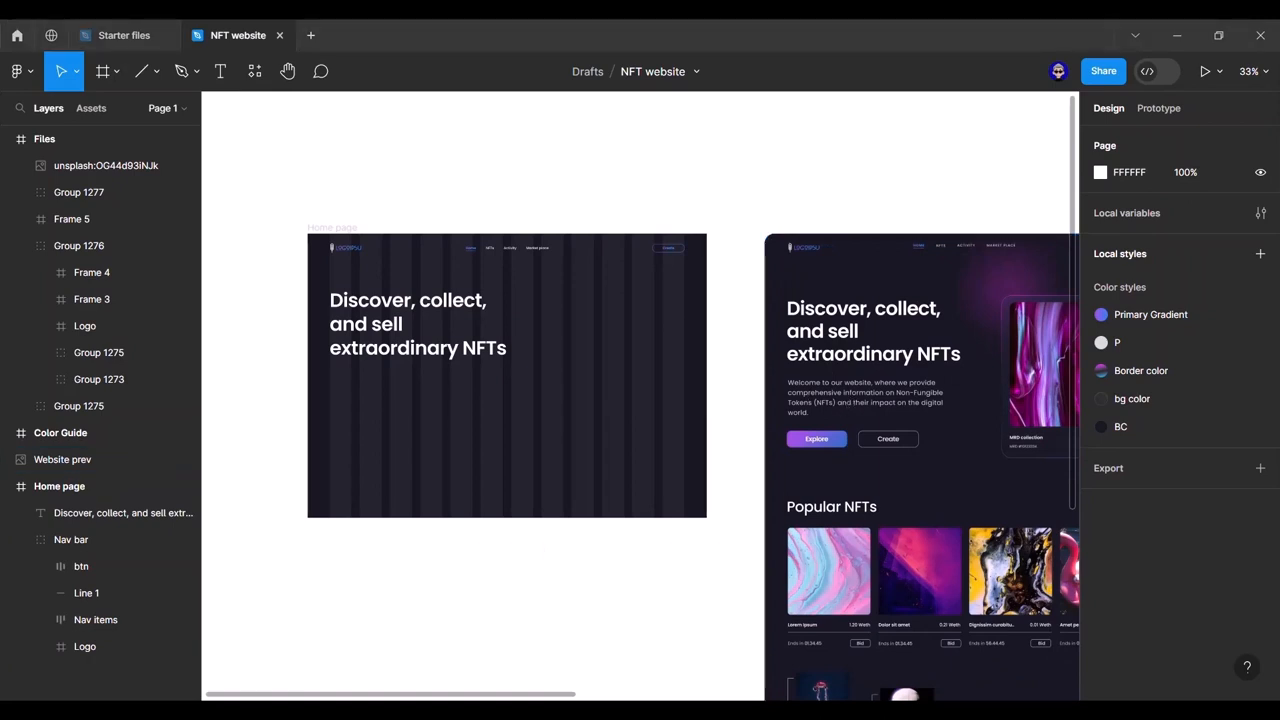
# Step: Add the copied "Welcome to our website, where we provide comprehensive information…" paragraph as a new text layer below the heading
pyautogui.hscroll(-3, 370, 474)
pyautogui.scroll(5, 380, 466)
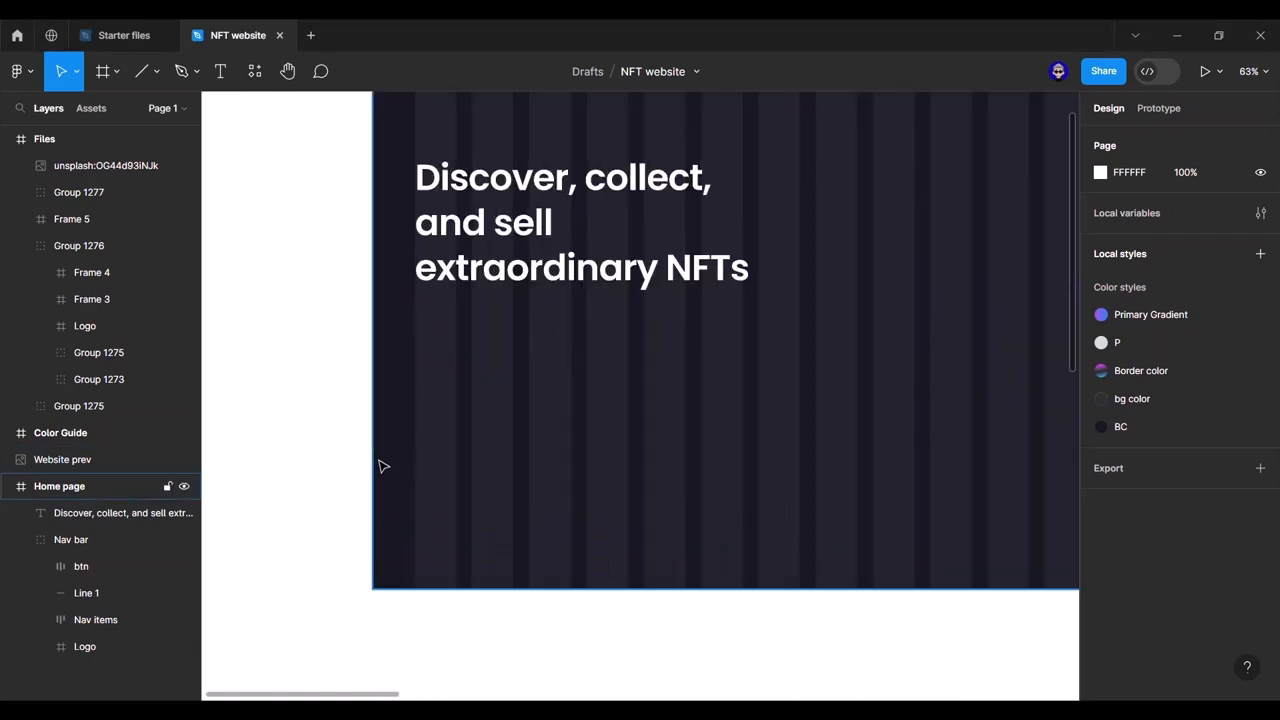
pyautogui.press('t')
pyautogui.click(417, 330)
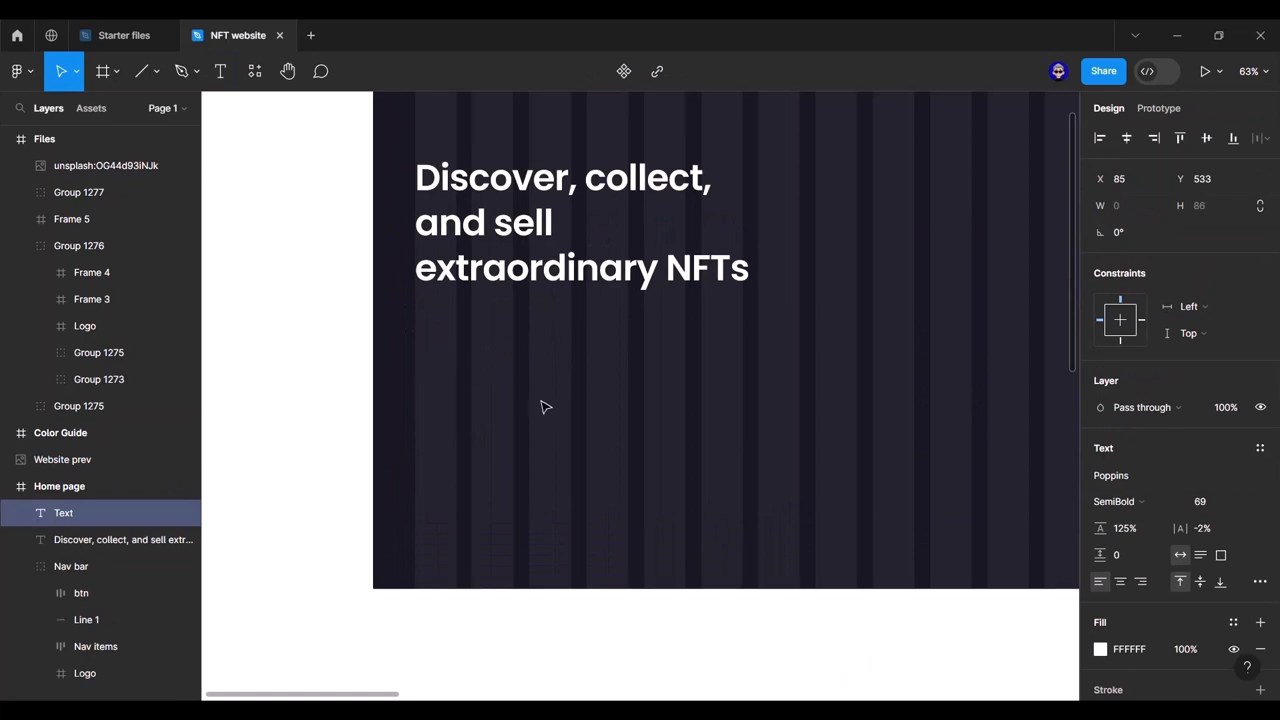
pyautogui.hotkey('ctrl', 'v')
pyautogui.press('Escape')
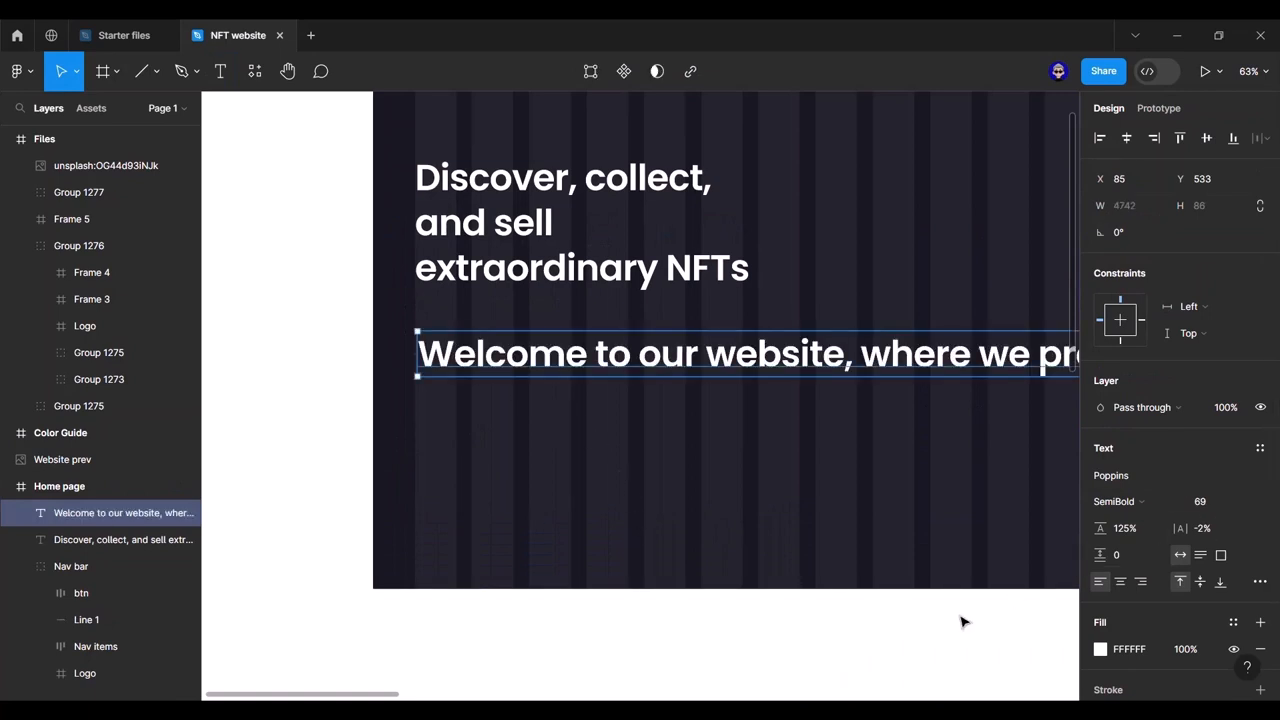
pyautogui.click(1213, 500)
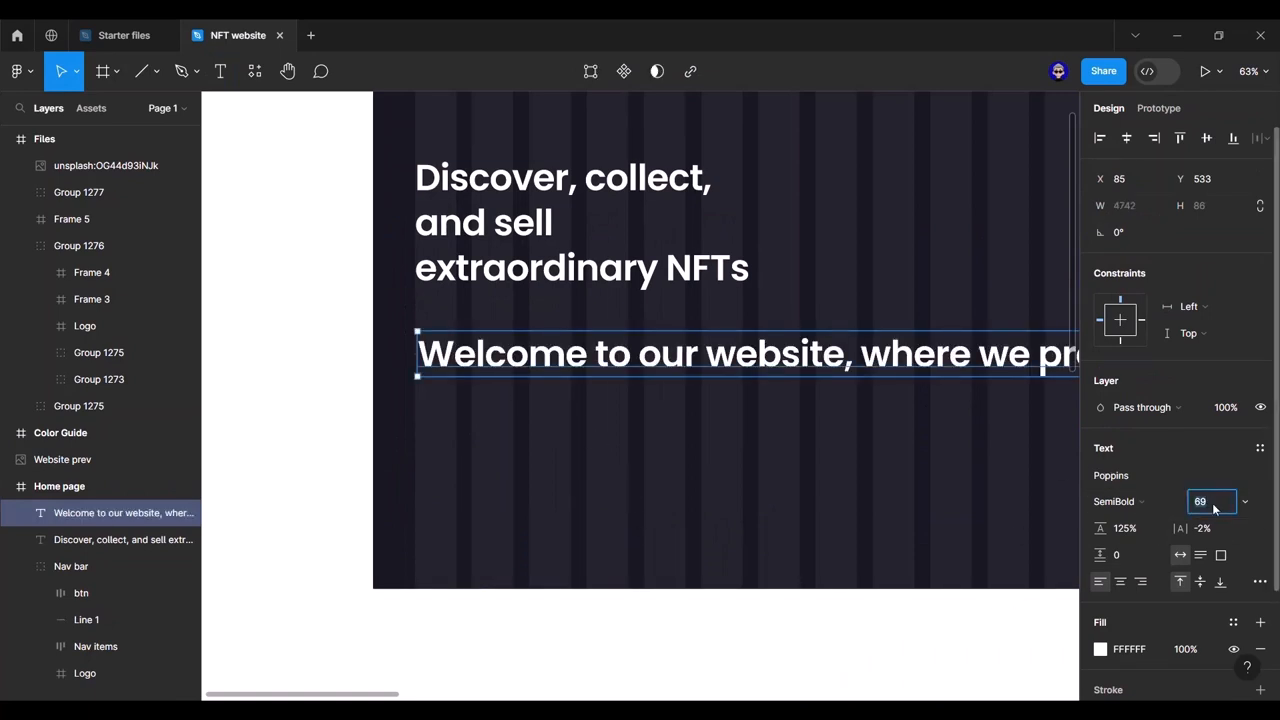
pyautogui.doubleClick(680, 360)
pyautogui.click(679, 360)
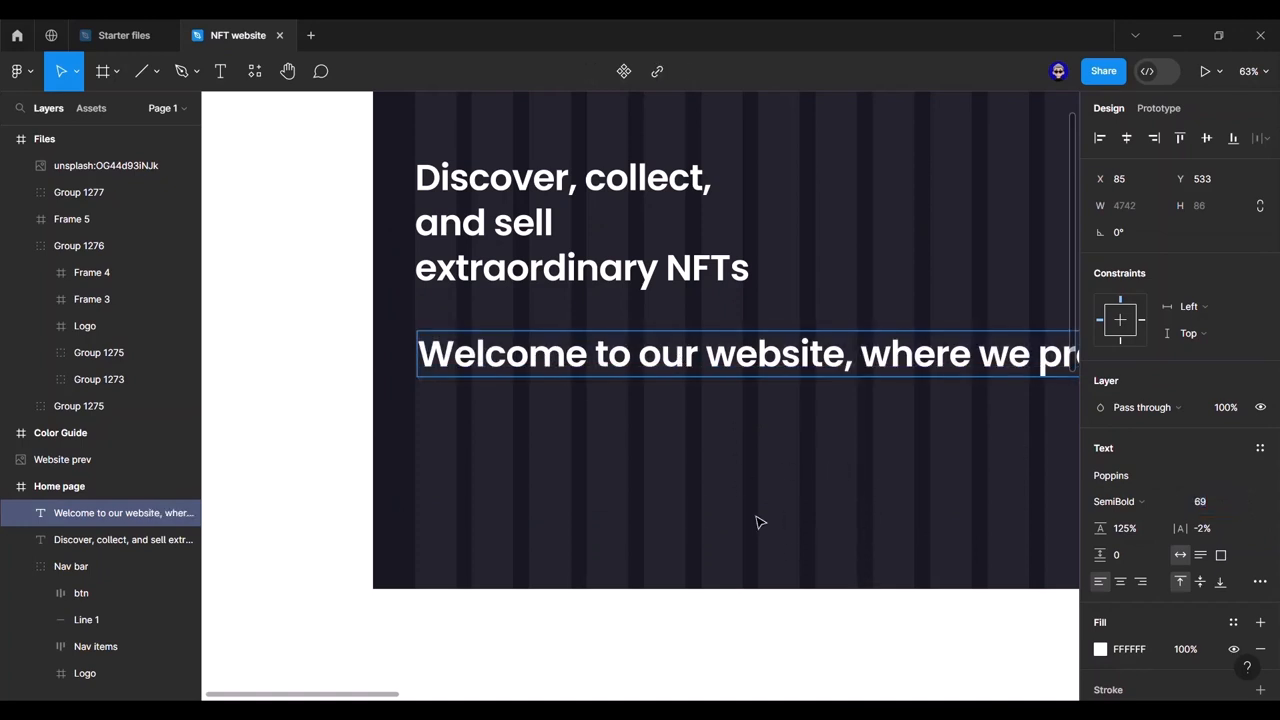
pyautogui.hscroll(5, 803, 461)
pyautogui.hotkey('ctrl', 'a')
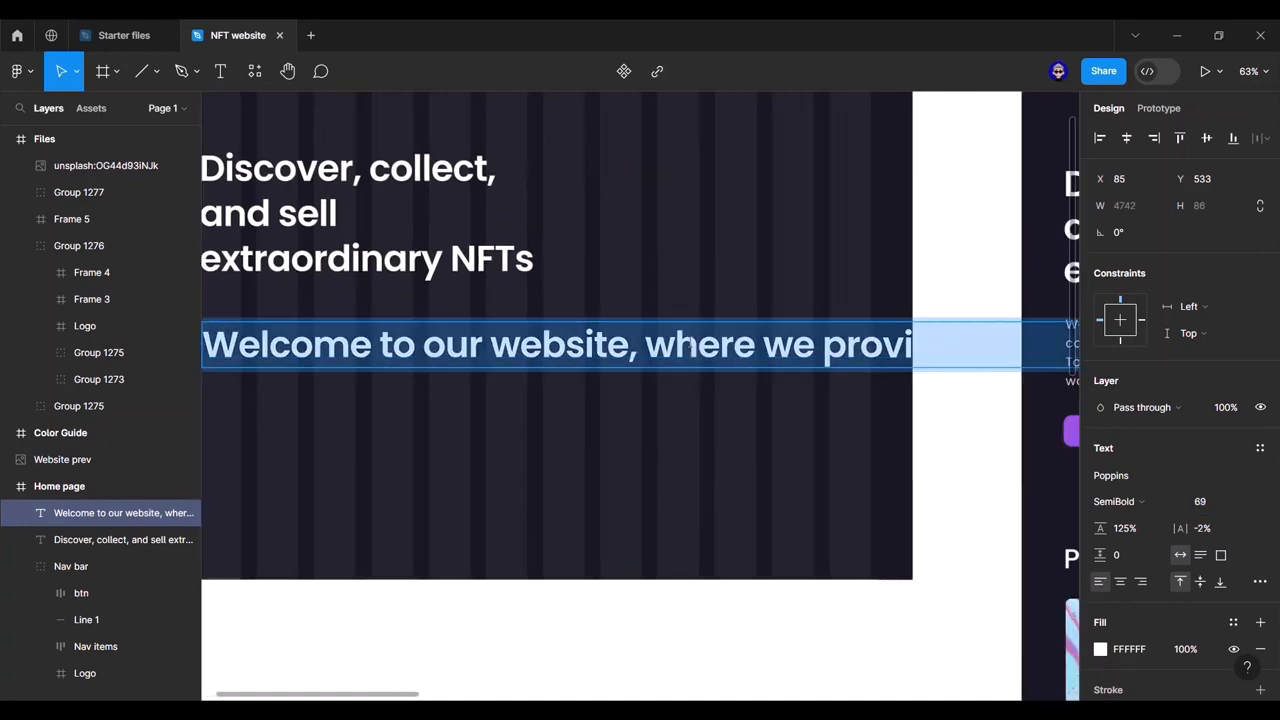
pyautogui.click(1213, 507)
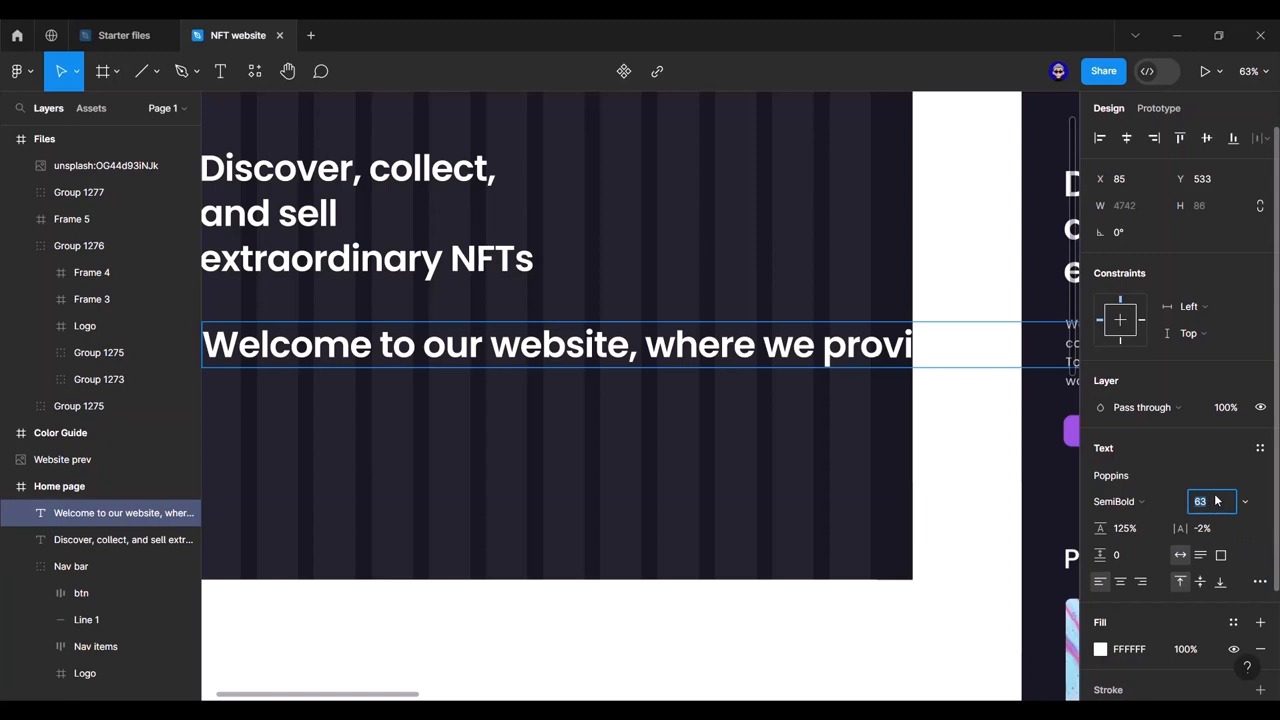
pyautogui.press('Escape')
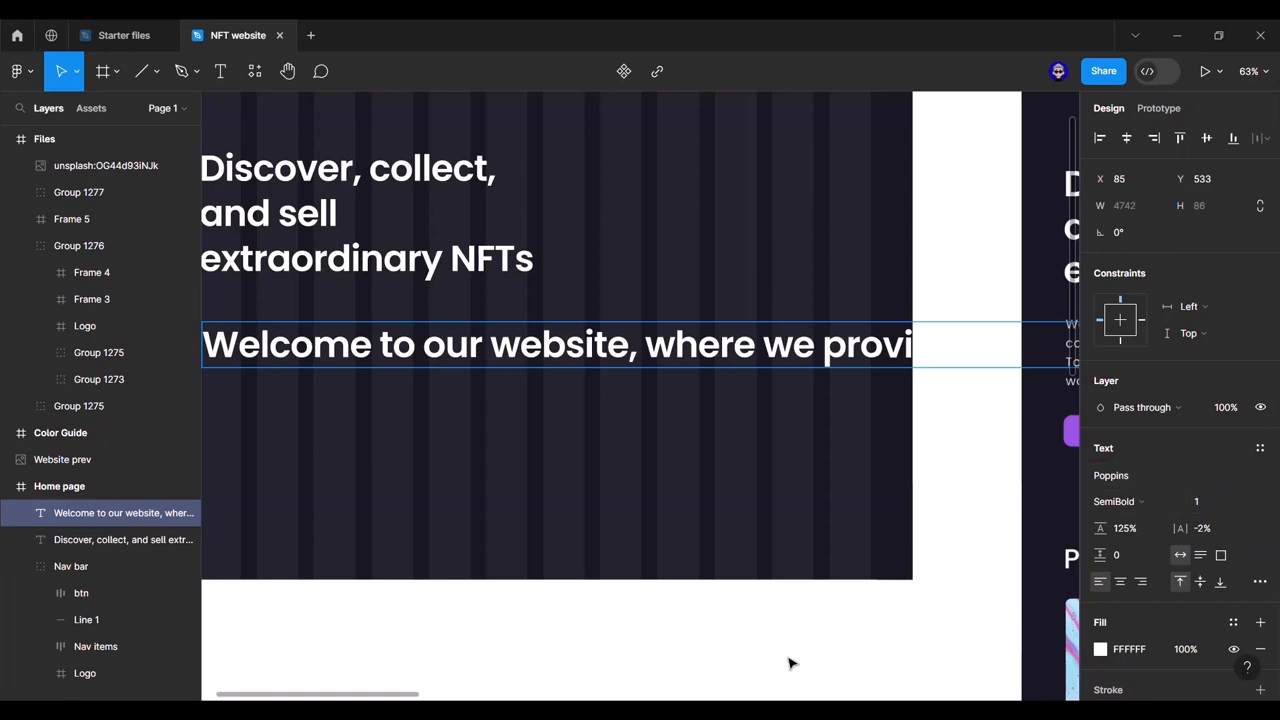
# Step: Set the welcome paragraph's font size to 24 and its weight to Regular
pyautogui.hscroll(-4, 837, 520)
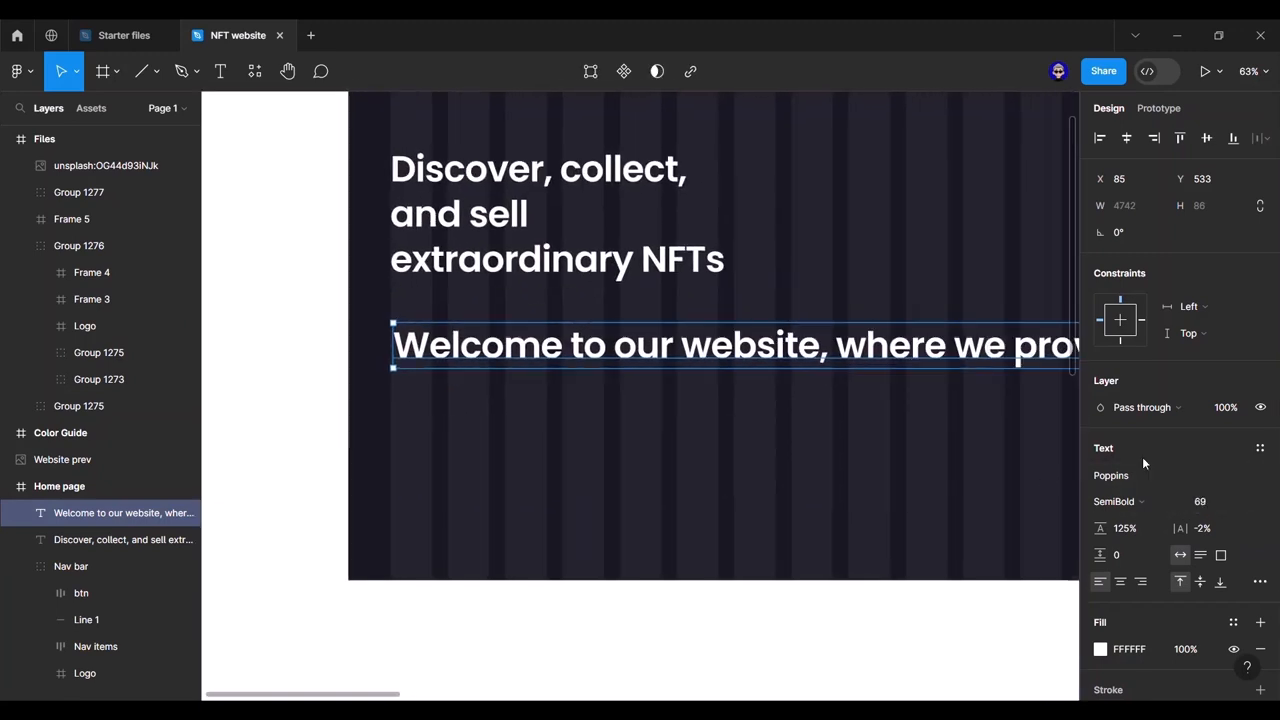
pyautogui.click(1206, 501)
pyautogui.doubleClick(1198, 500)
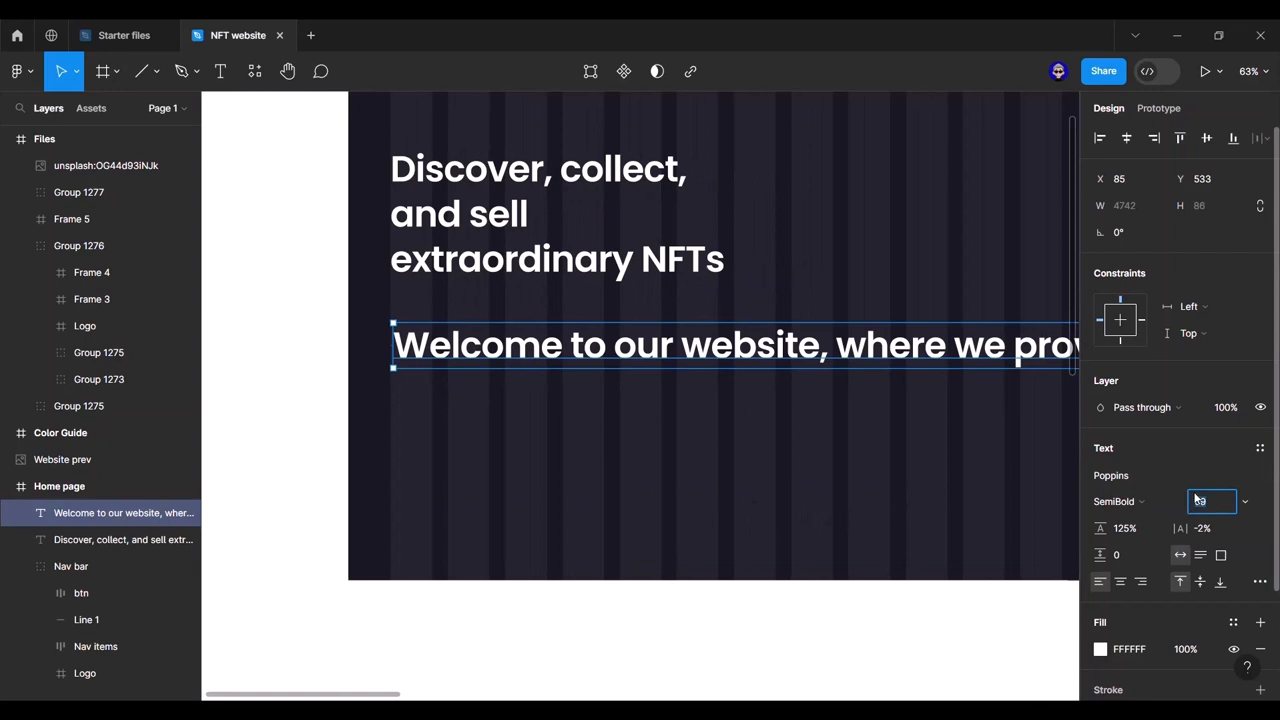
pyautogui.write('24')
pyautogui.press('Return')
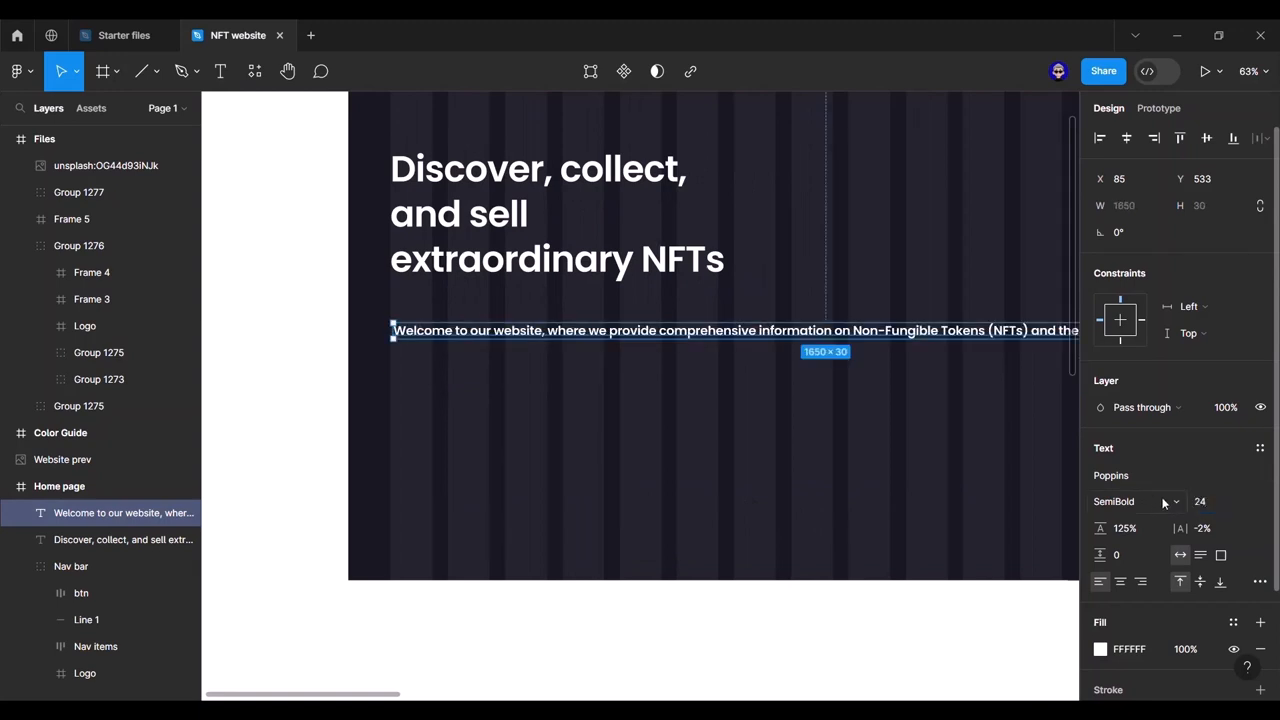
pyautogui.click(1149, 500)
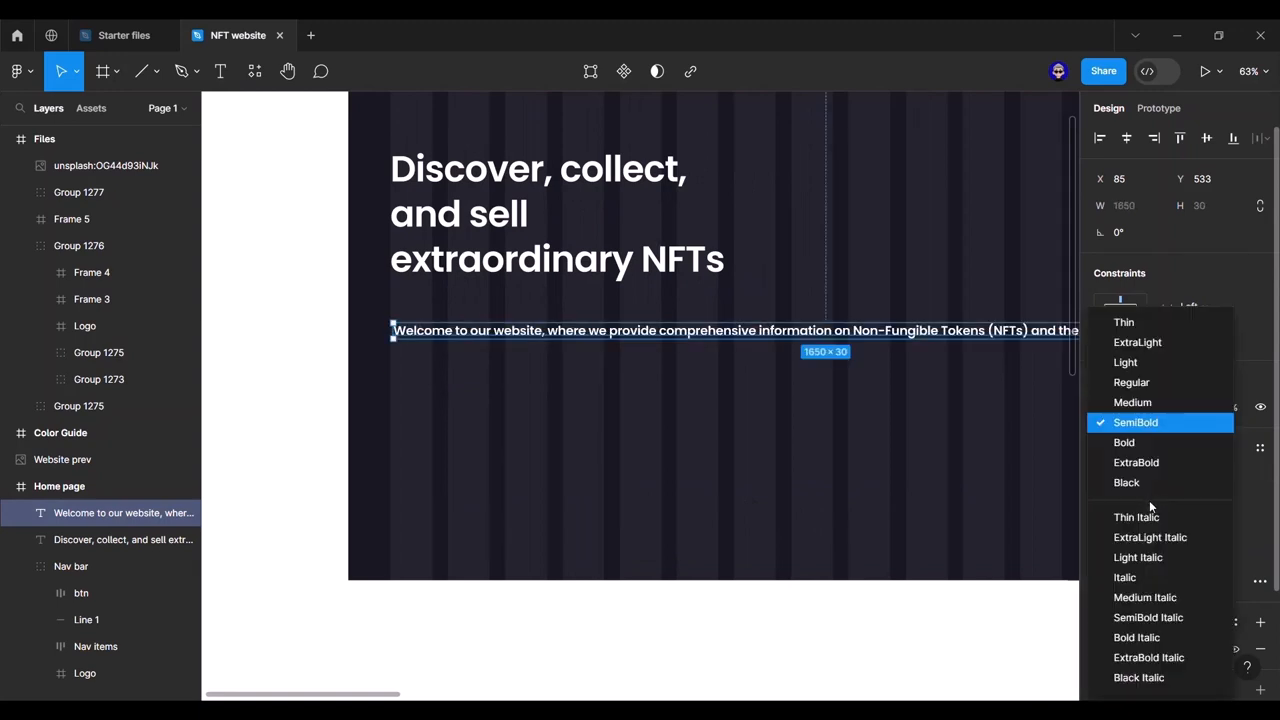
pyautogui.click(1159, 387)
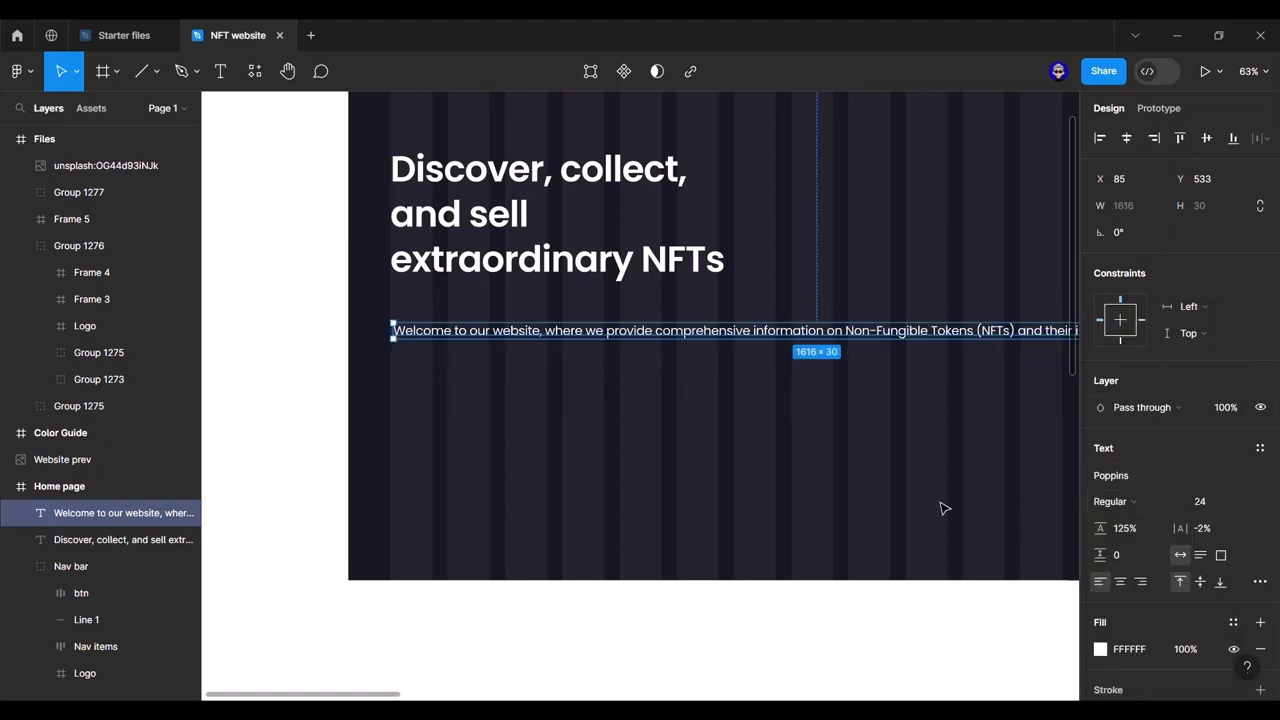
# Step: Narrow the paragraph's text box to about 541 wide so the text wraps onto four lines like the preview
pyautogui.moveTo(788, 396); pyautogui.dragTo(782, 393)
pyautogui.hscroll(3, 1034, 297)
pyautogui.scroll(-2, 1030, 300)
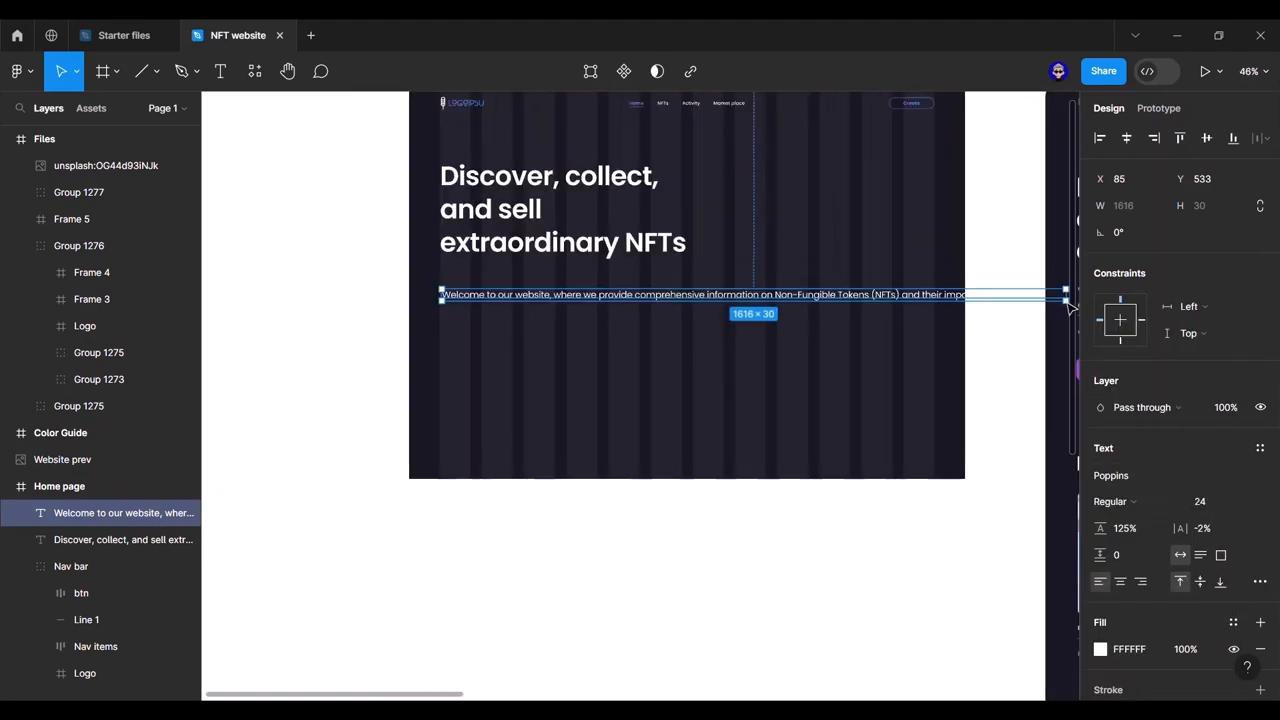
pyautogui.hscroll(1, 1006, 320)
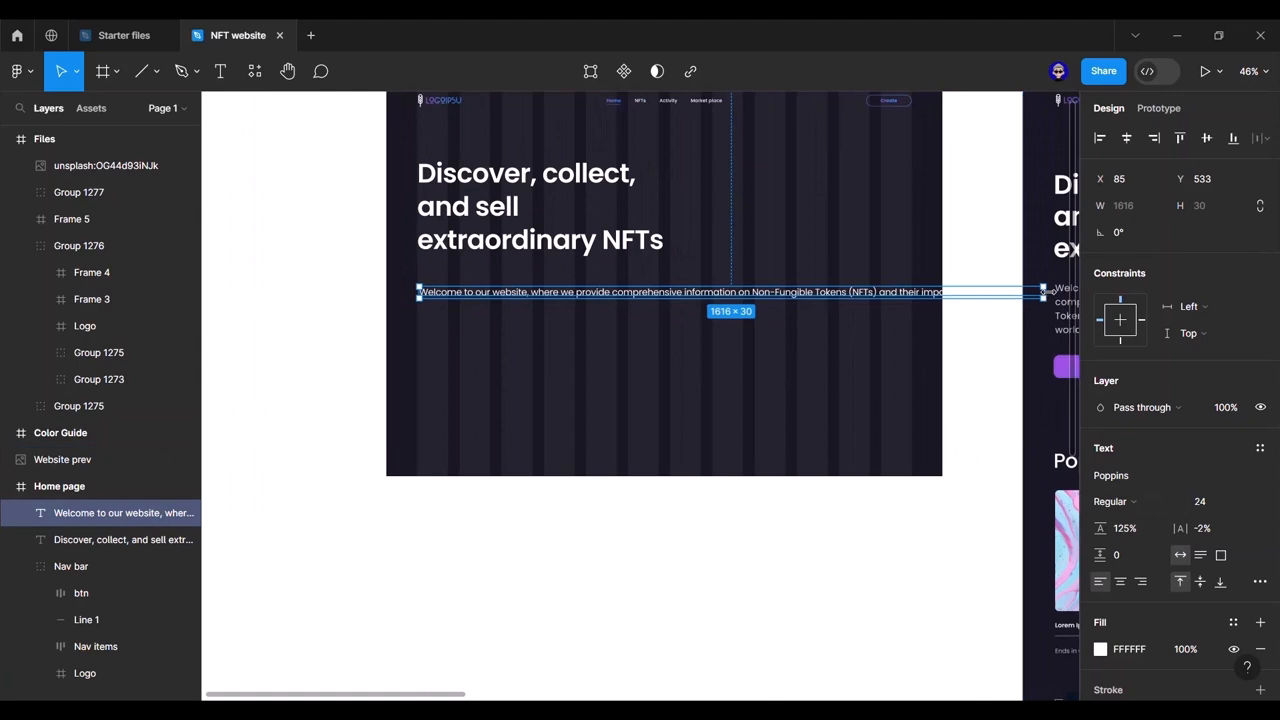
pyautogui.moveTo(1022, 296); pyautogui.dragTo(617, 285)
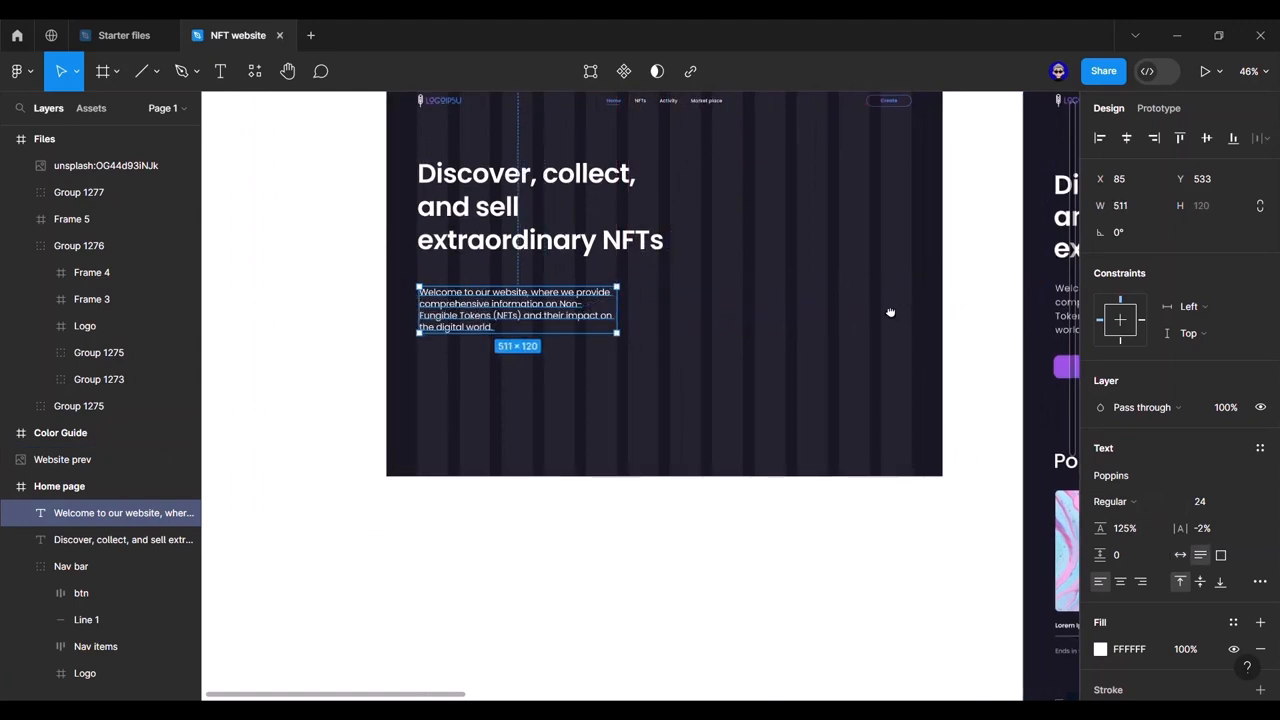
pyautogui.moveTo(889, 314); pyautogui.dragTo(674, 306)
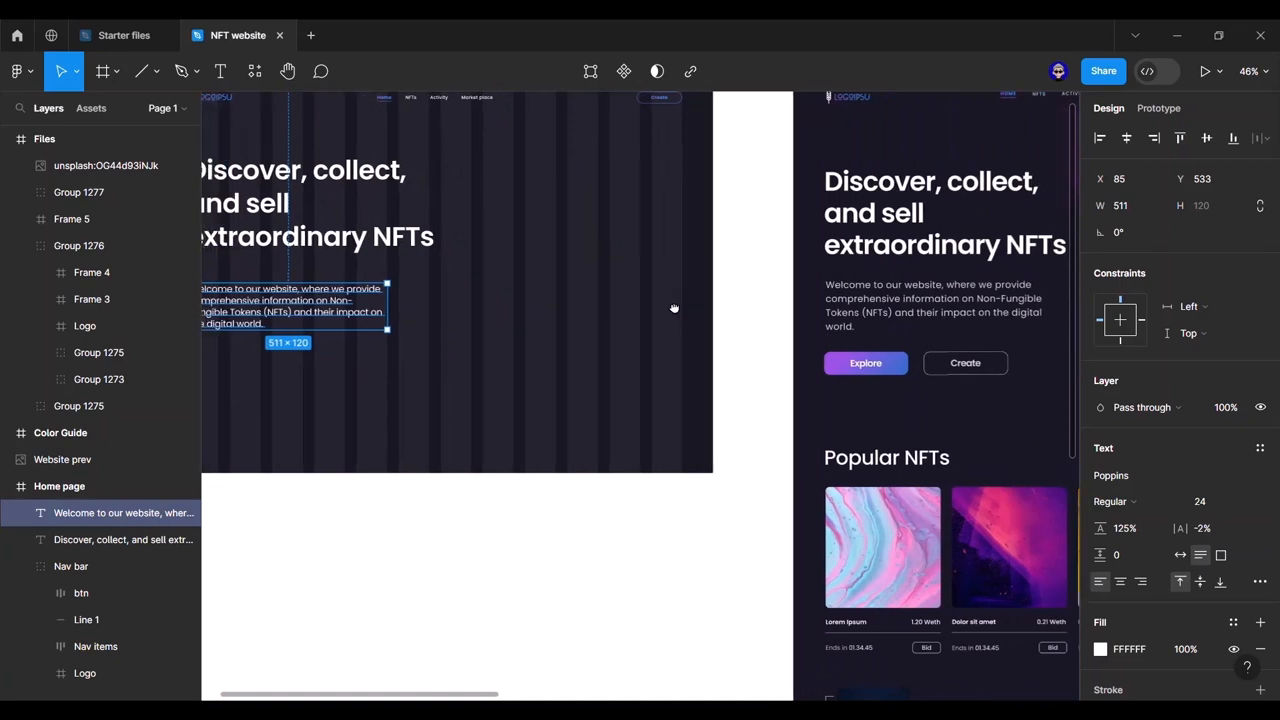
pyautogui.moveTo(393, 297); pyautogui.dragTo(401, 297)
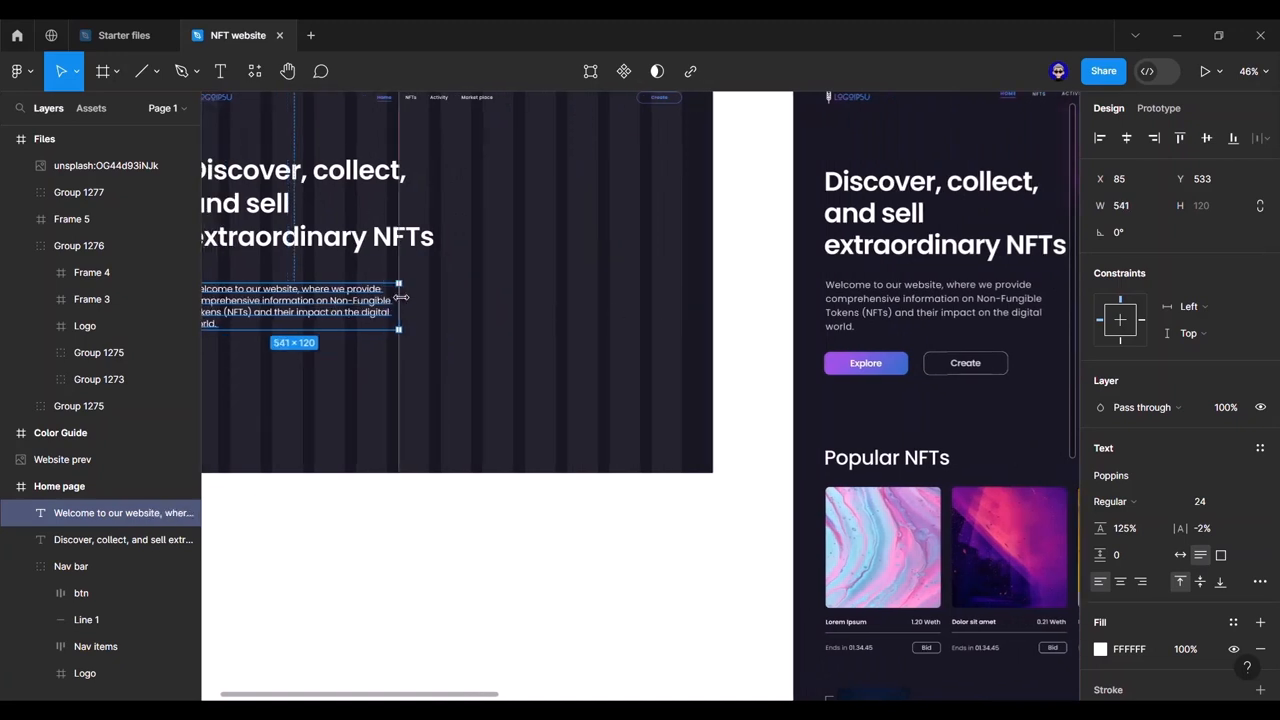
# Step: Set the paragraph's letter spacing to 0% and its line height to 147.5%
pyautogui.moveTo(393, 423); pyautogui.dragTo(540, 427)
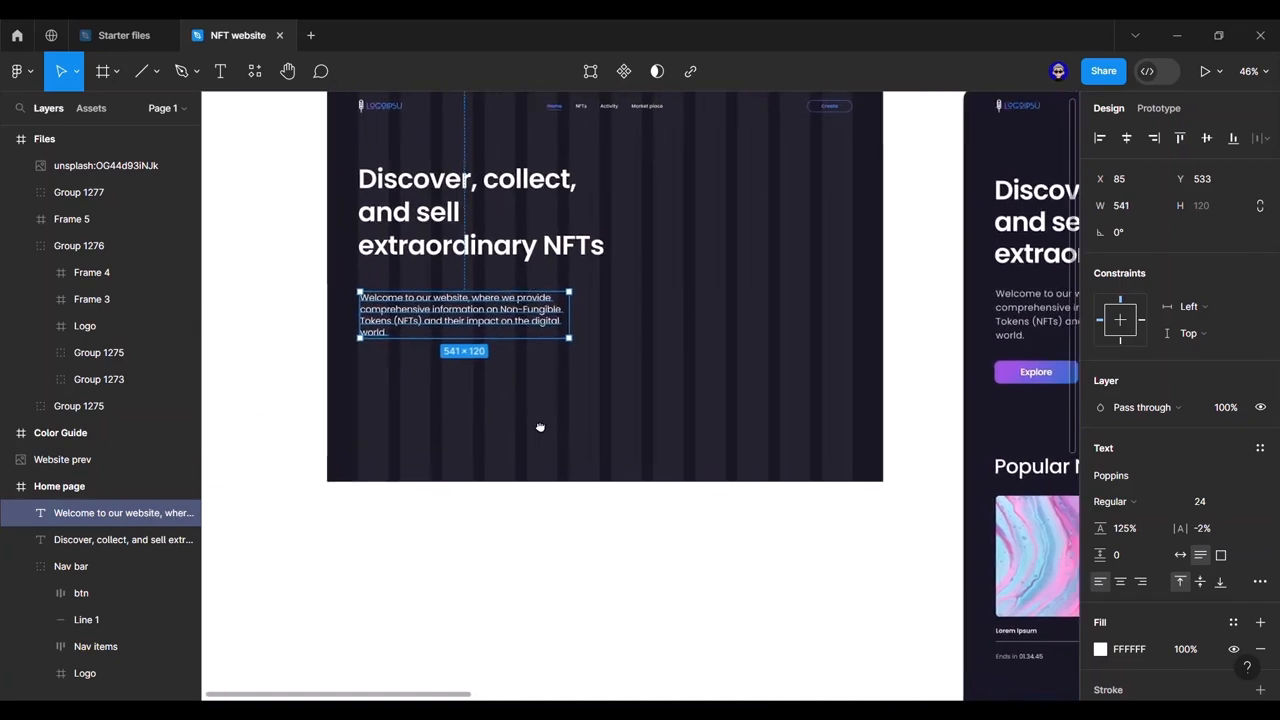
pyautogui.scroll(1, 321, 342)
pyautogui.scroll(3, 380, 335)
pyautogui.moveTo(514, 334); pyautogui.dragTo(528, 362)
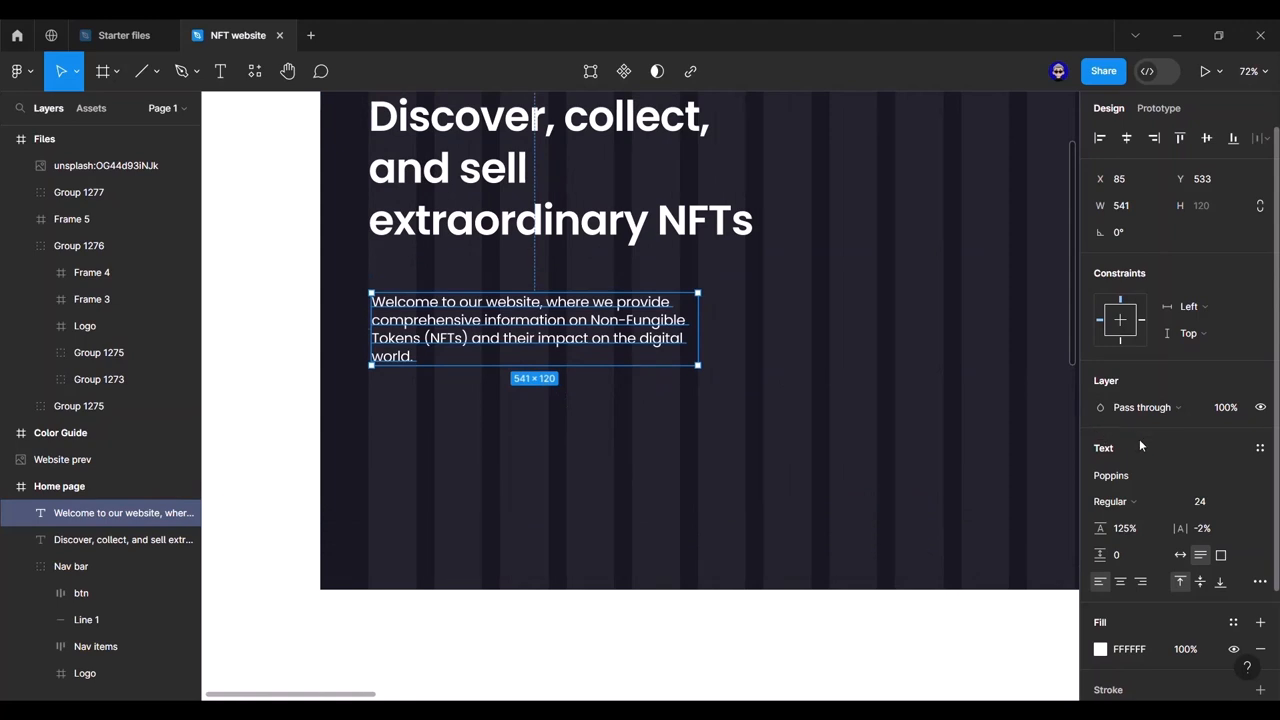
pyautogui.moveTo(1181, 528); pyautogui.dragTo(1207, 528)
pyautogui.click(1205, 527)
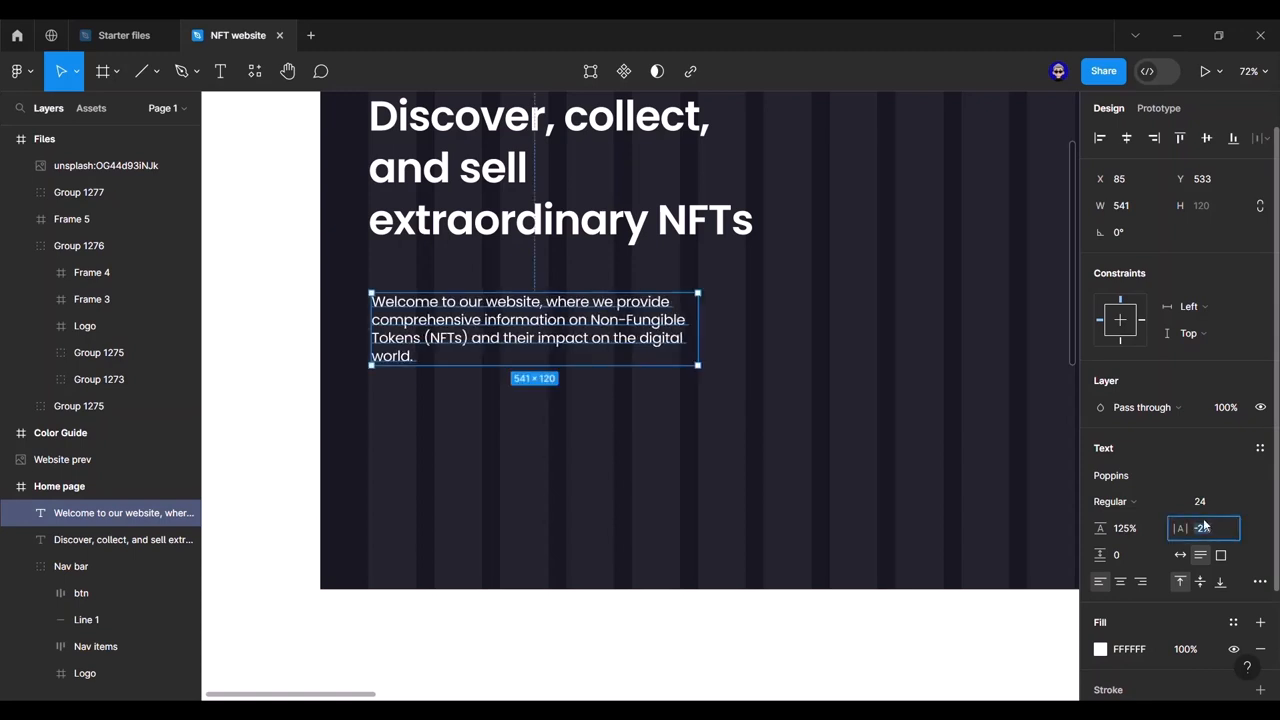
pyautogui.write('0')
pyautogui.press('Return')
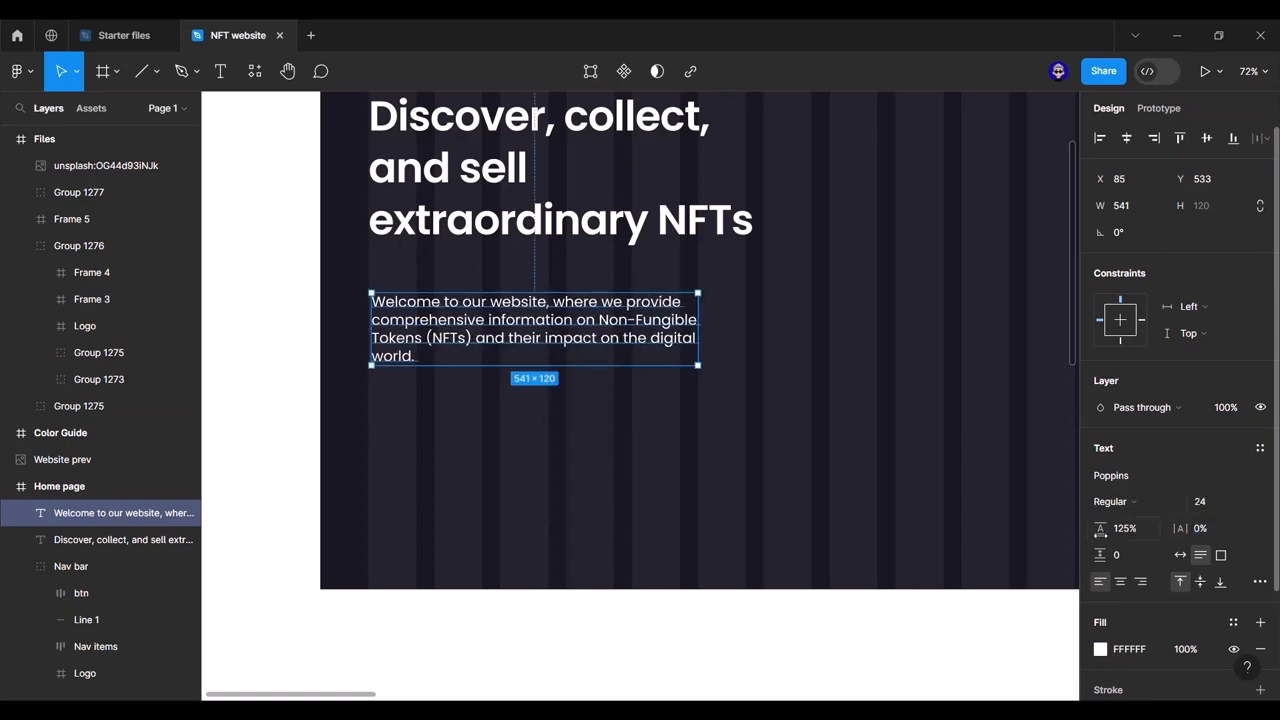
pyautogui.moveTo(1101, 535); pyautogui.dragTo(1120, 530)
# Step: Move the paragraph up to X 80, Y 495, aligned with the heading's left edge
pyautogui.moveTo(520, 312); pyautogui.dragTo(520, 253)
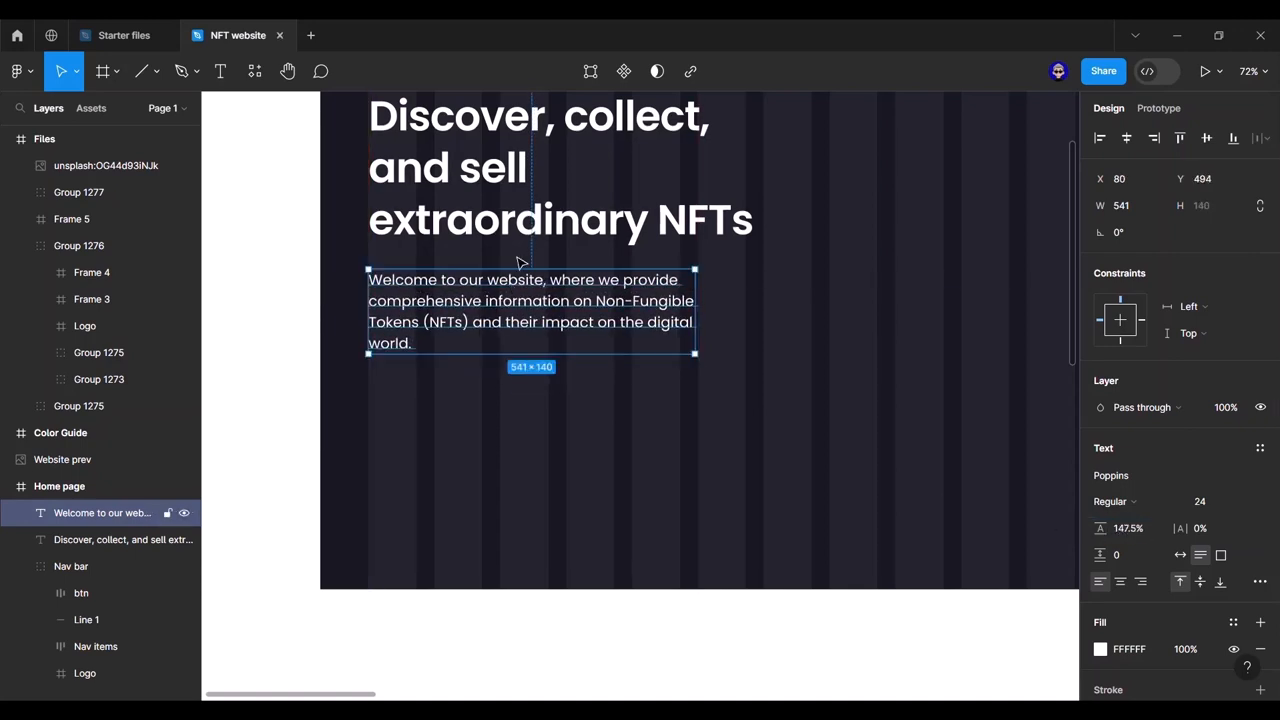
pyautogui.press('alt')
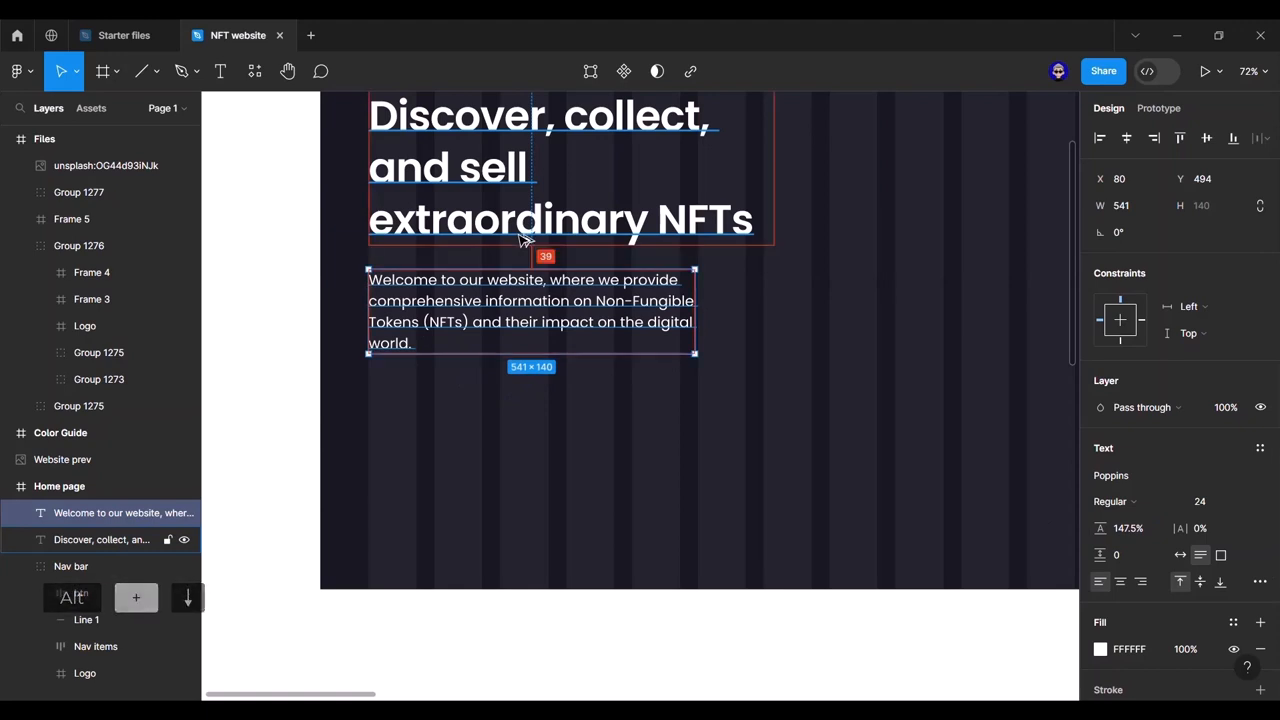
pyautogui.click(265, 249)
# Step: Increase the welcome paragraph's letter spacing to 2%
pyautogui.scroll(-5, 265, 249)
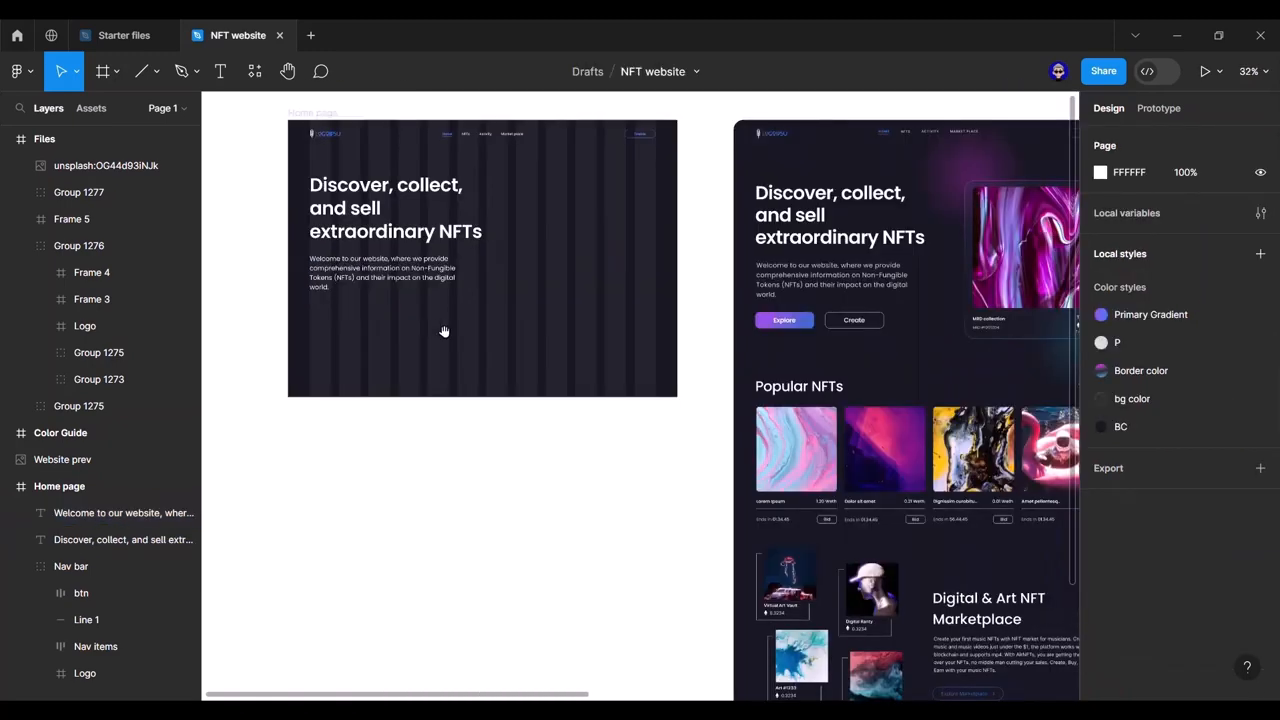
pyautogui.moveTo(443, 331); pyautogui.dragTo(460, 359)
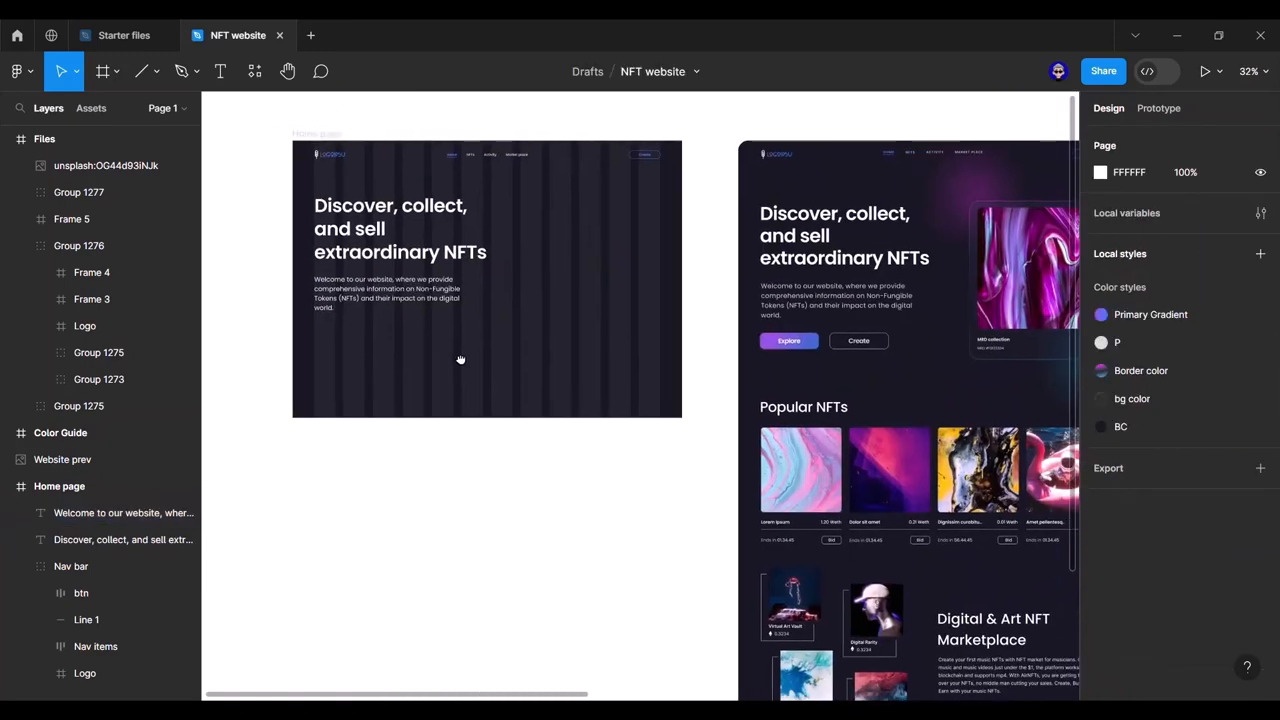
pyautogui.click(365, 305)
pyautogui.moveTo(1178, 528); pyautogui.dragTo(1185, 530)
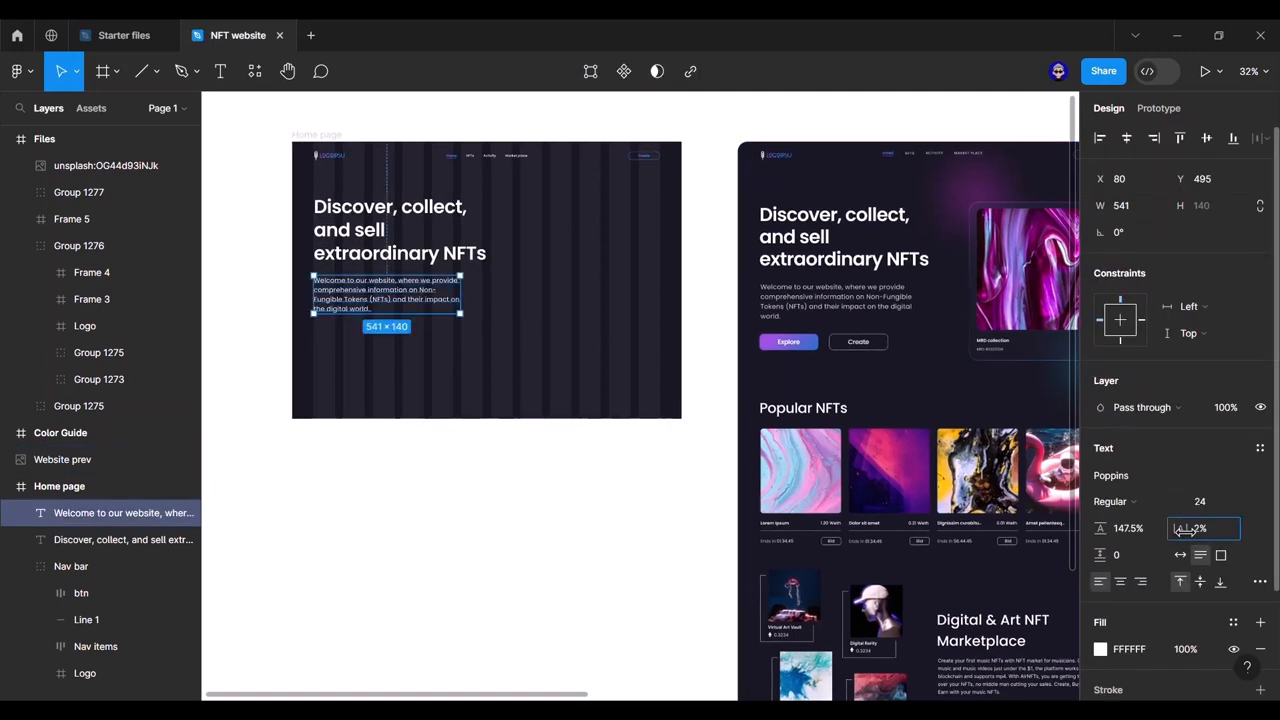
pyautogui.click(652, 472)
pyautogui.moveTo(383, 298); pyautogui.dragTo(498, 297)
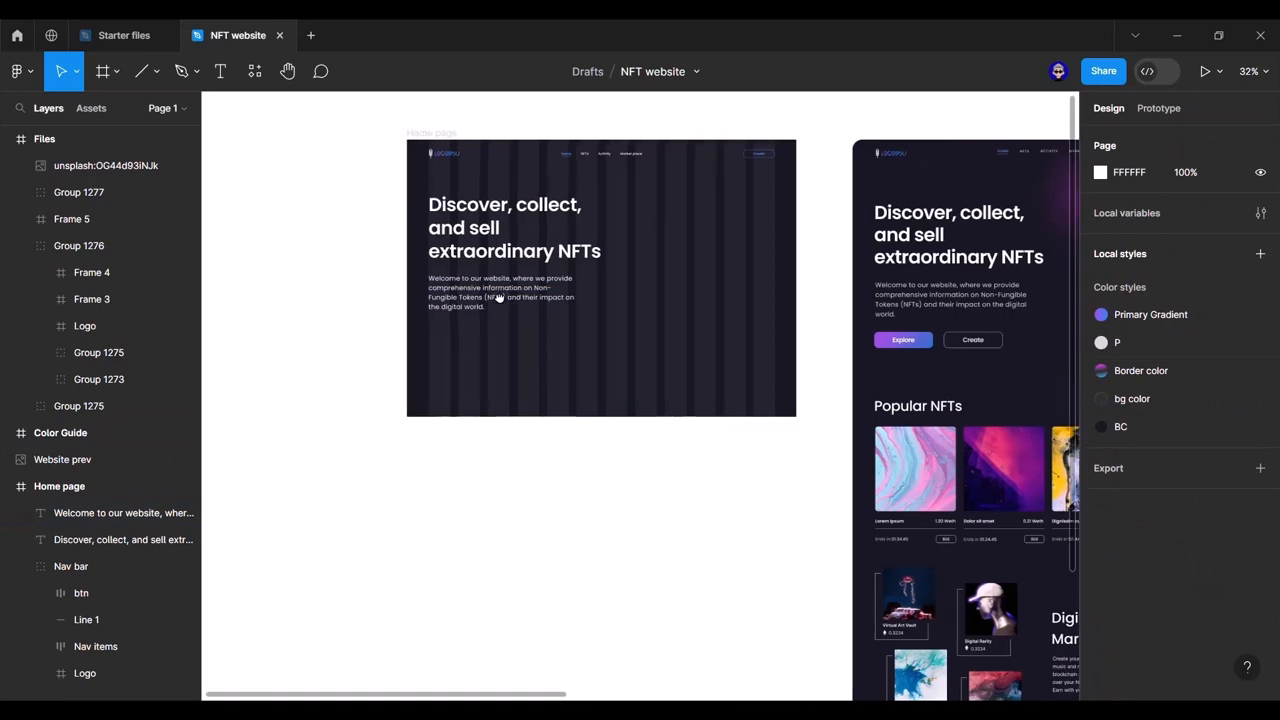
pyautogui.scroll(6, 498, 298)
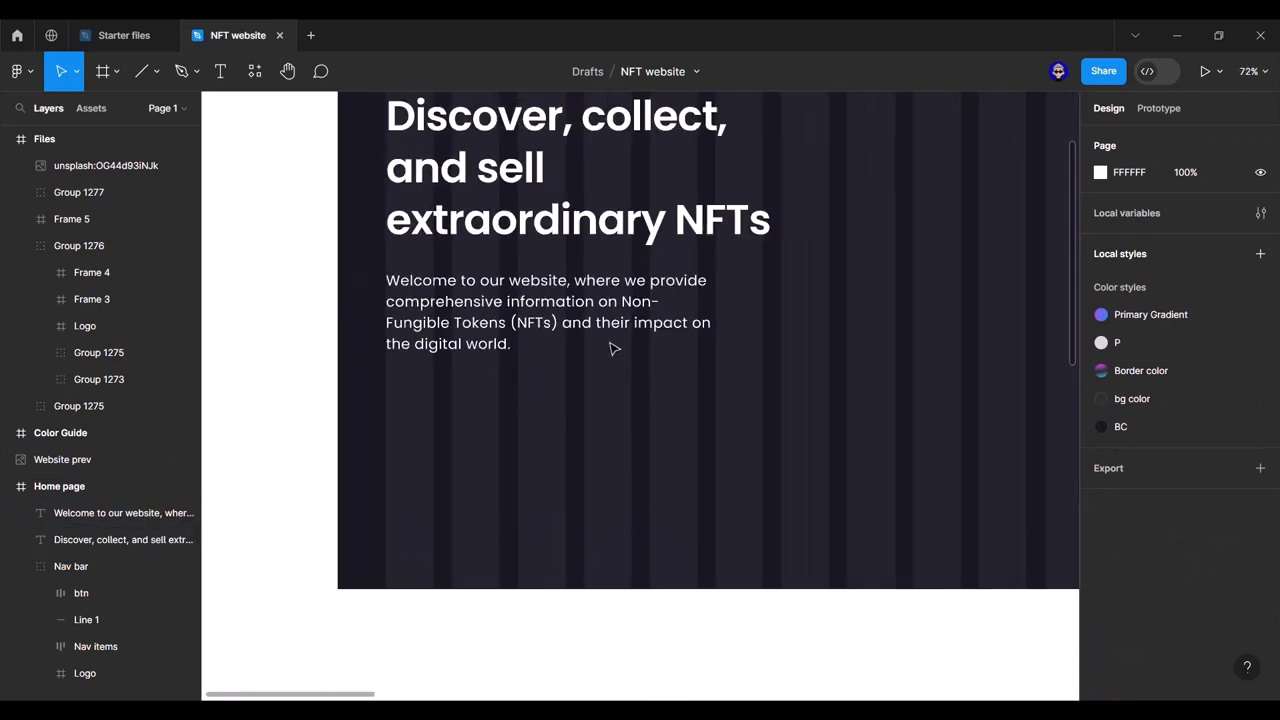
pyautogui.scroll(-3, 614, 348)
pyautogui.moveTo(794, 369); pyautogui.dragTo(437, 354)
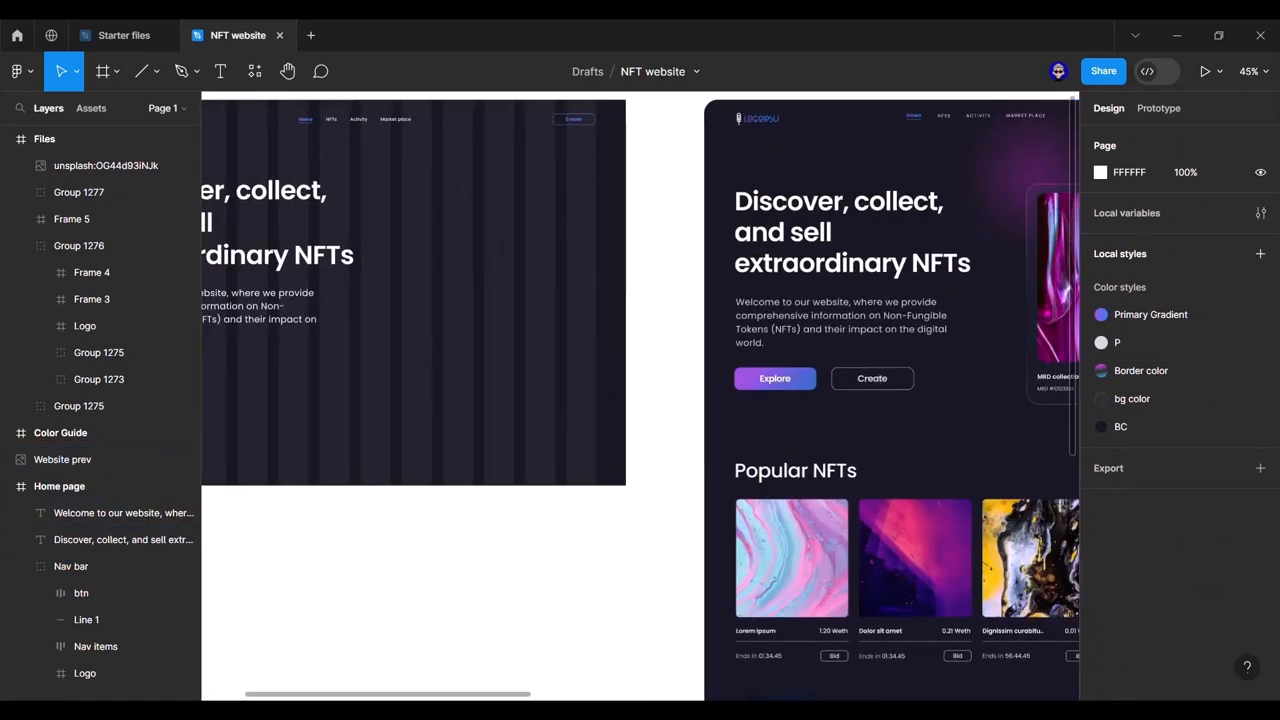
# Step: Add the text "Explore" below the welcome paragraph on the Home page, at about X 90, Y 721
pyautogui.hscroll(-5, 531, 434)
pyautogui.scroll(4, 640, 403)
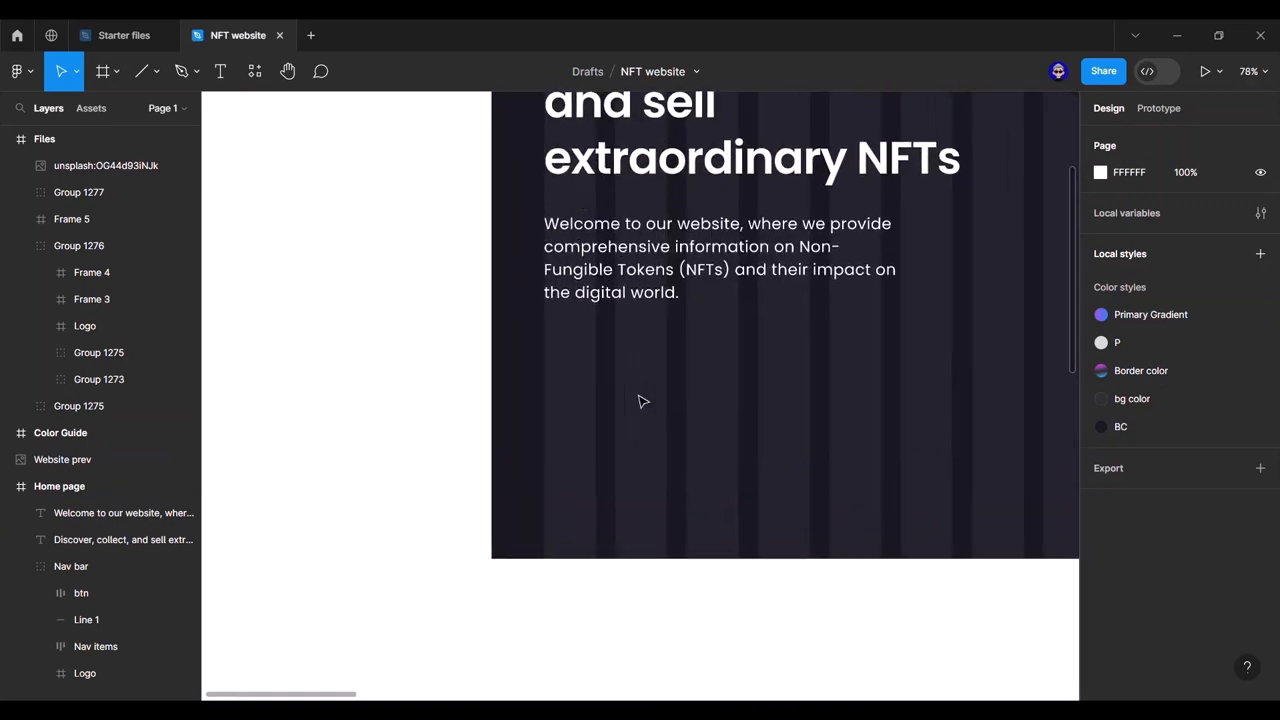
pyautogui.press('t')
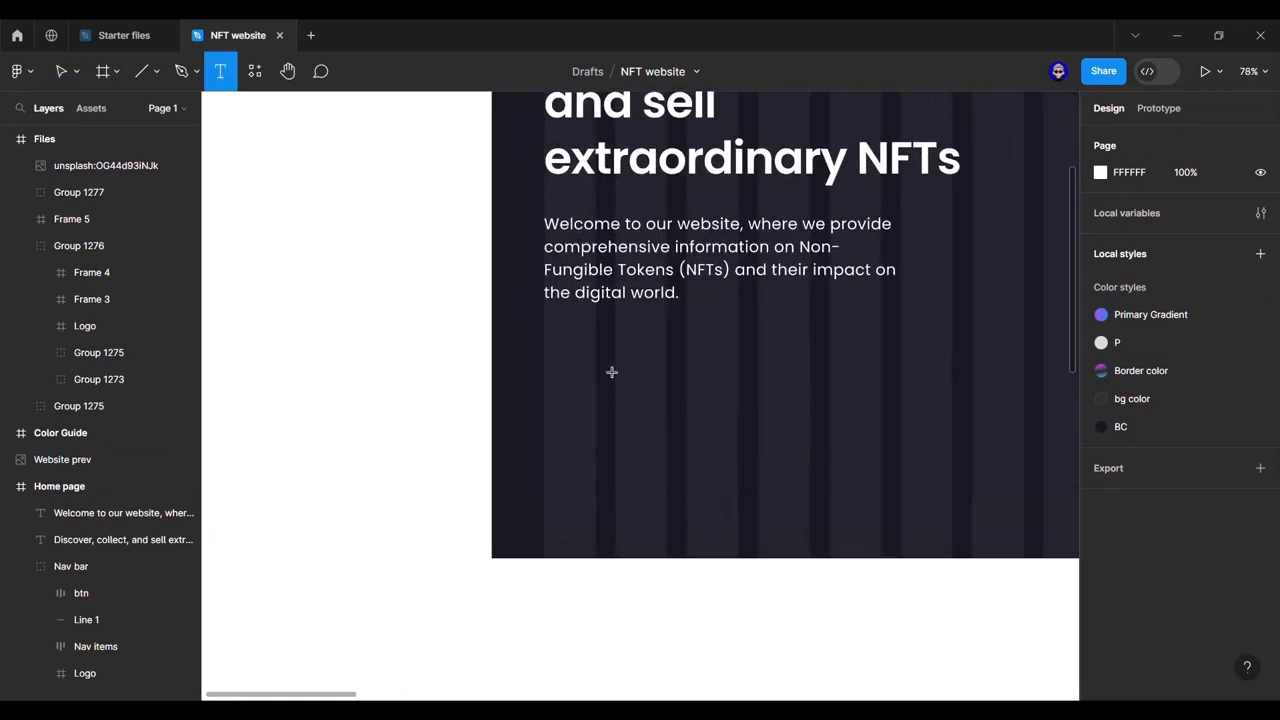
pyautogui.click(551, 360)
pyautogui.write('E')
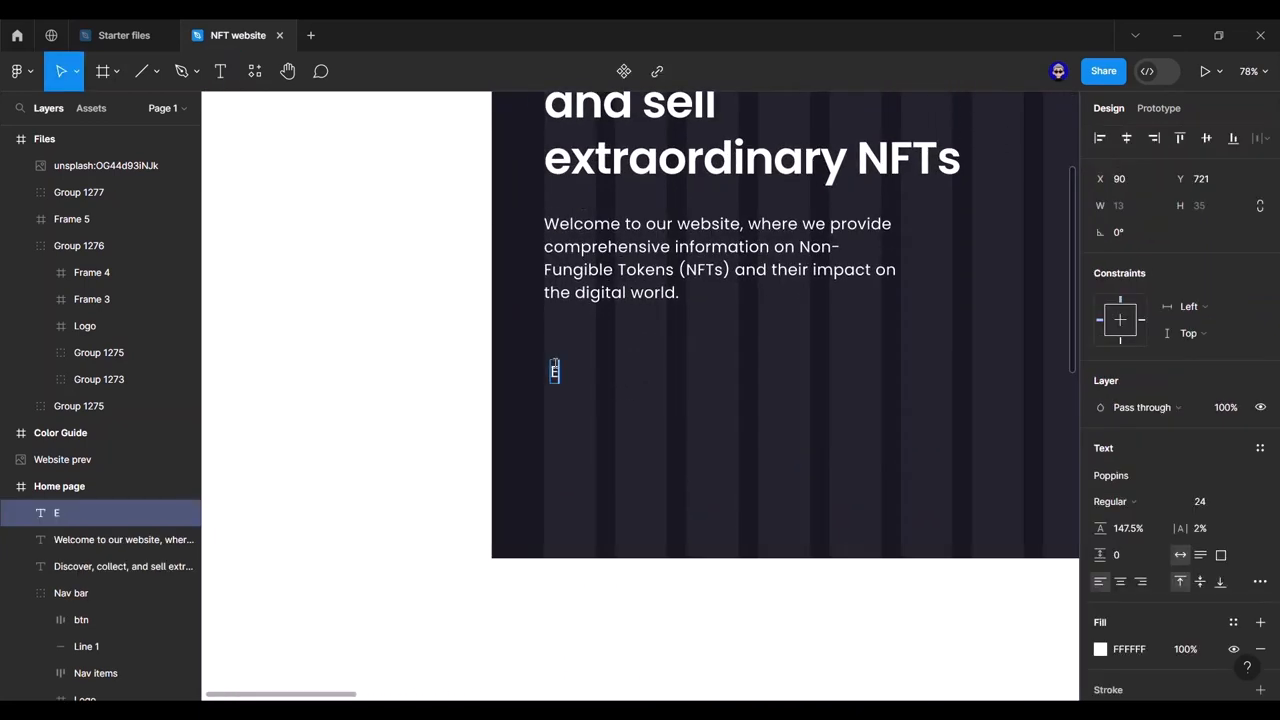
pyautogui.write('xplore')
pyautogui.press('Escape')
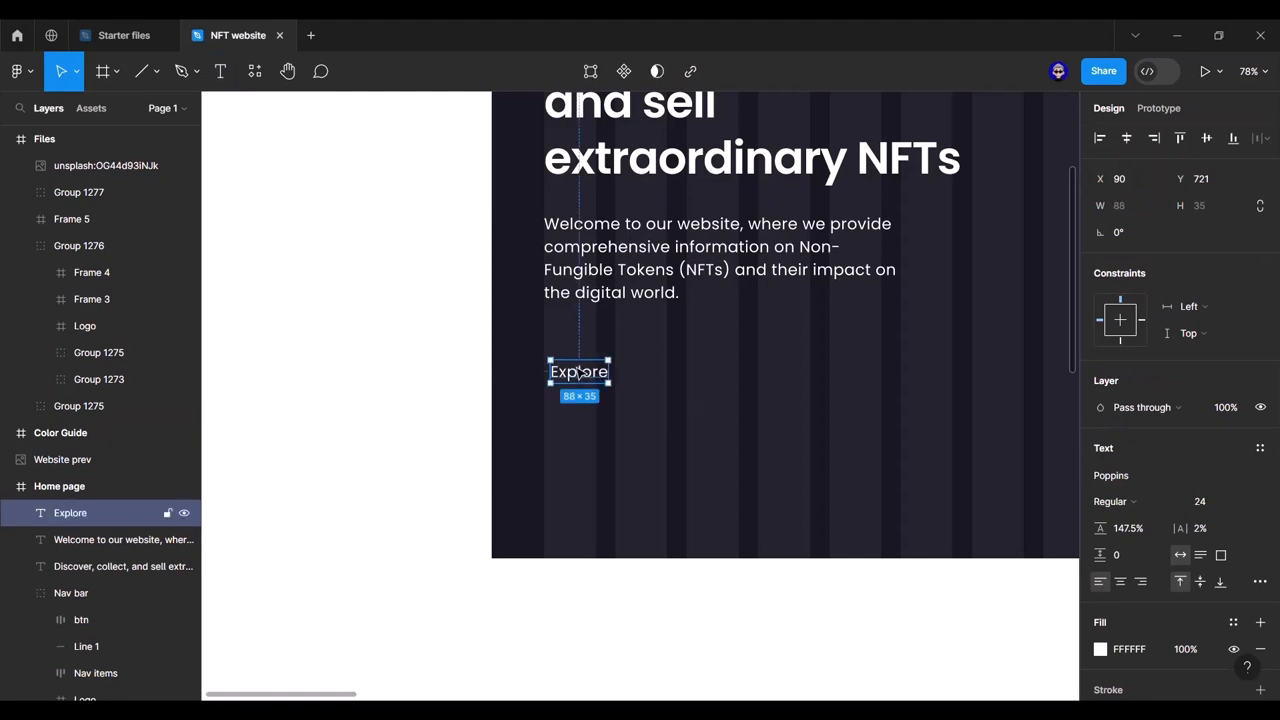
# Step: Add auto layout to the Explore text and set the frame's horizontal padding to 65
pyautogui.rightClick(578, 372)
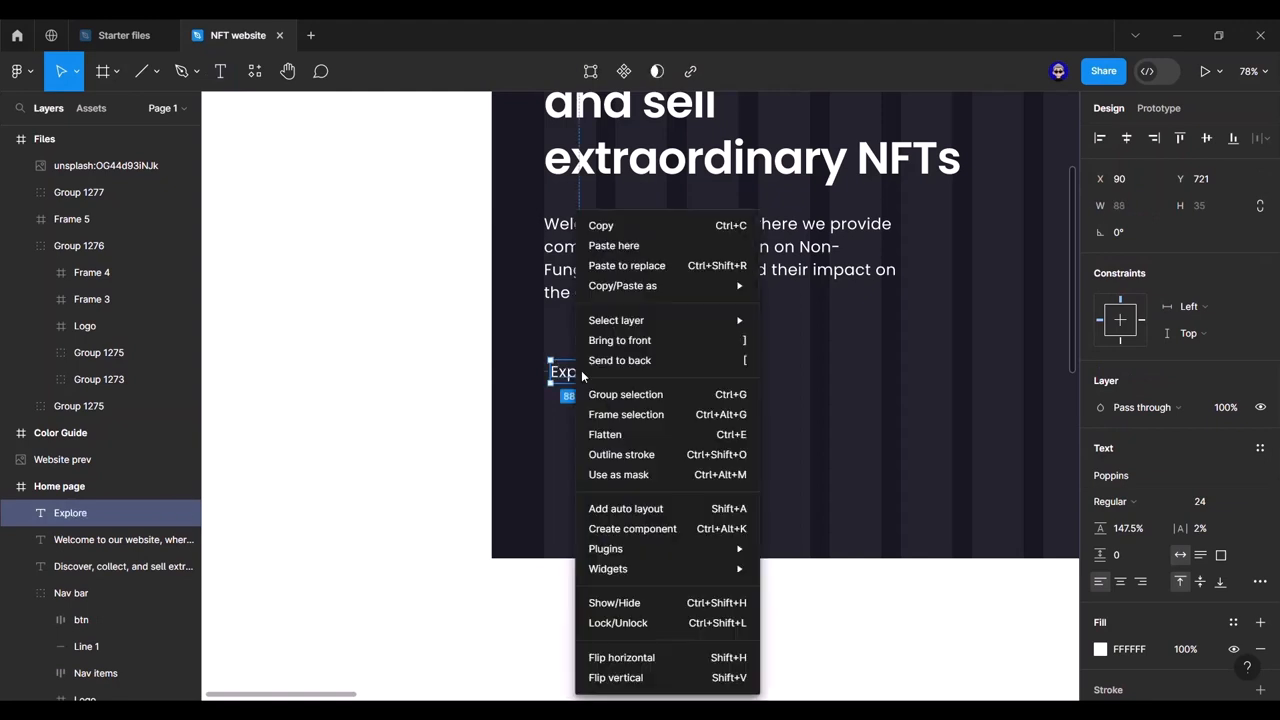
pyautogui.click(681, 518)
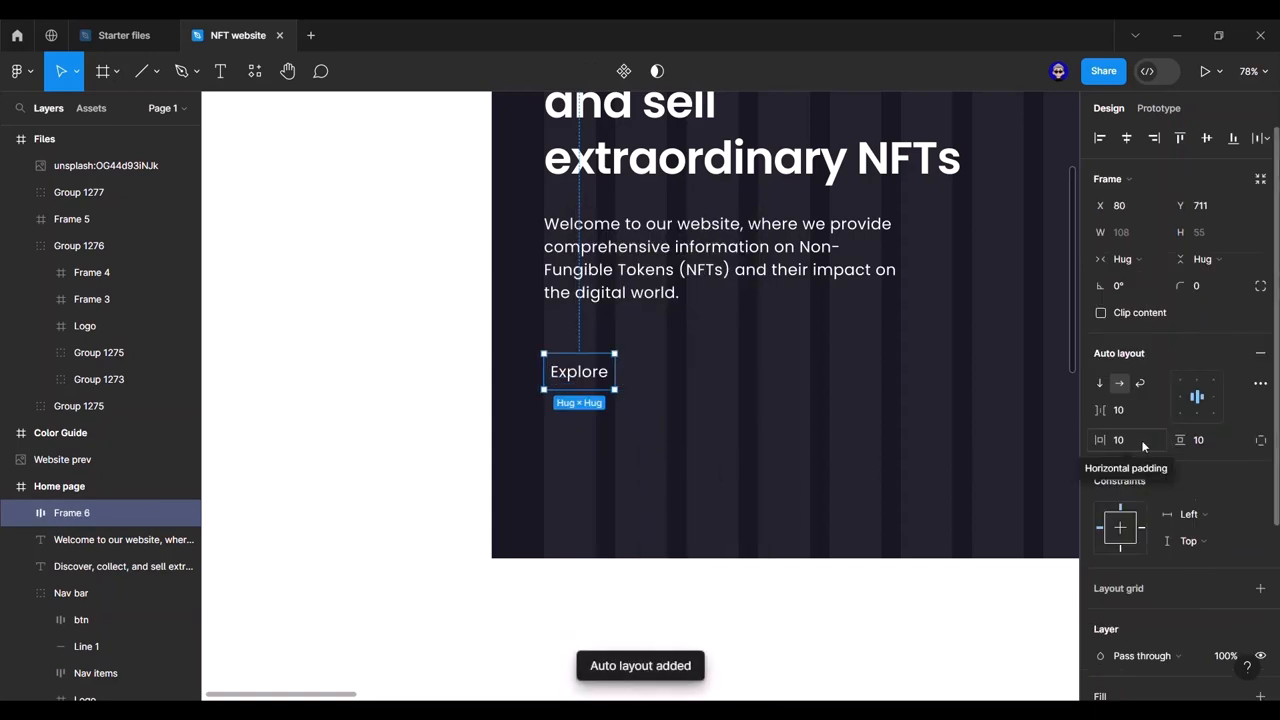
pyautogui.click(1141, 440)
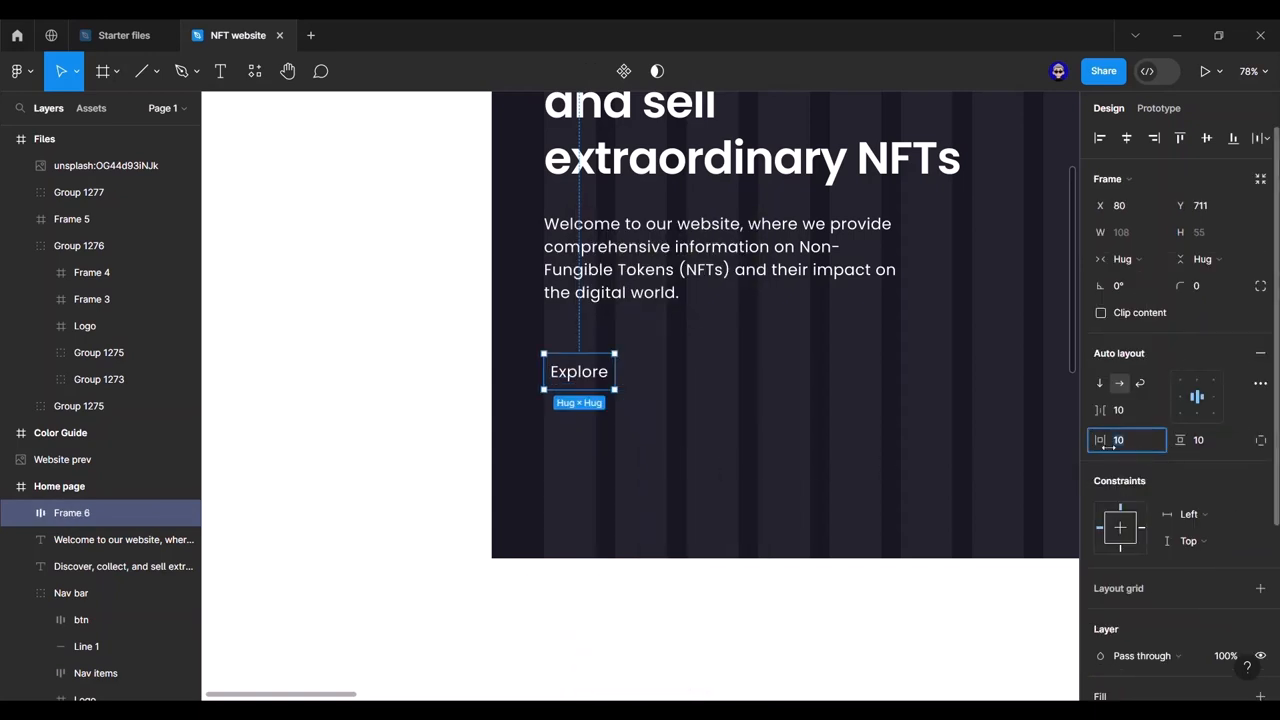
pyautogui.press('Return')
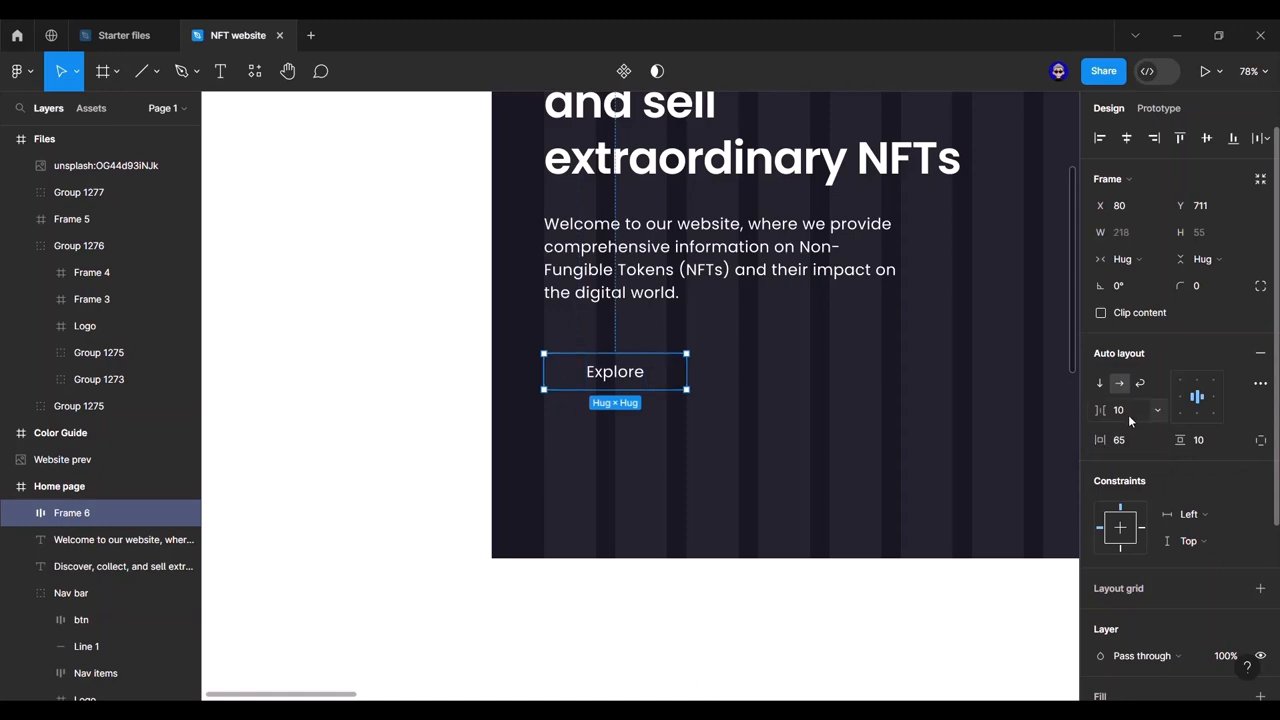
# Step: Set the Explore frame's gap between items to 0 and open its vertical padding for editing
pyautogui.write('0')
pyautogui.press('Return')
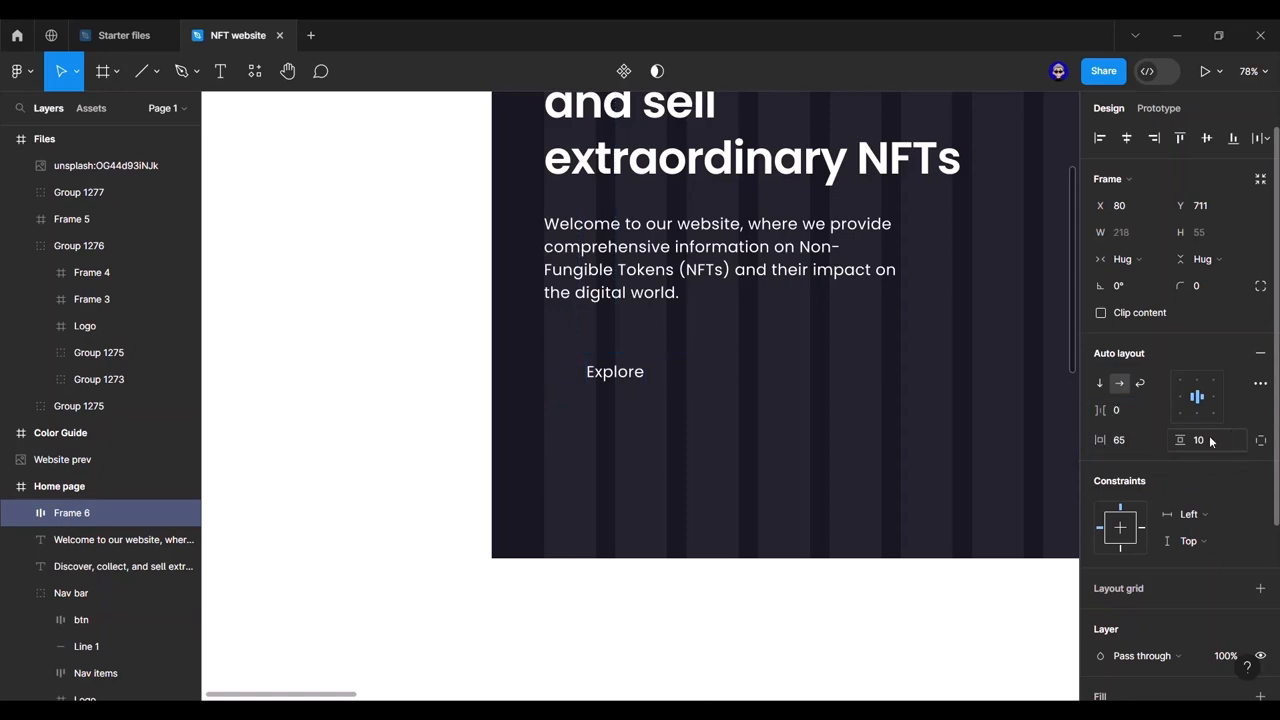
pyautogui.click(1209, 437)
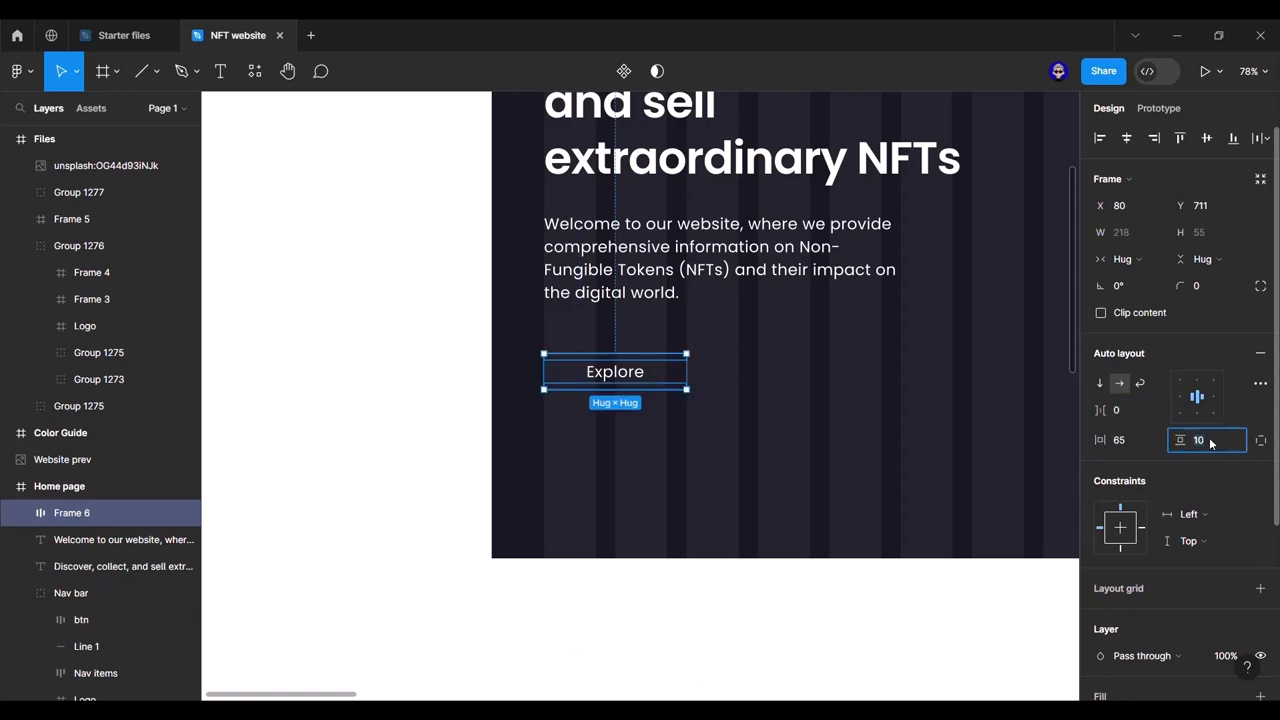
# Step: Set the Explore button's vertical padding to 12 and fill the button with the Primary Gradient style
pyautogui.write('12')
pyautogui.press('Return')
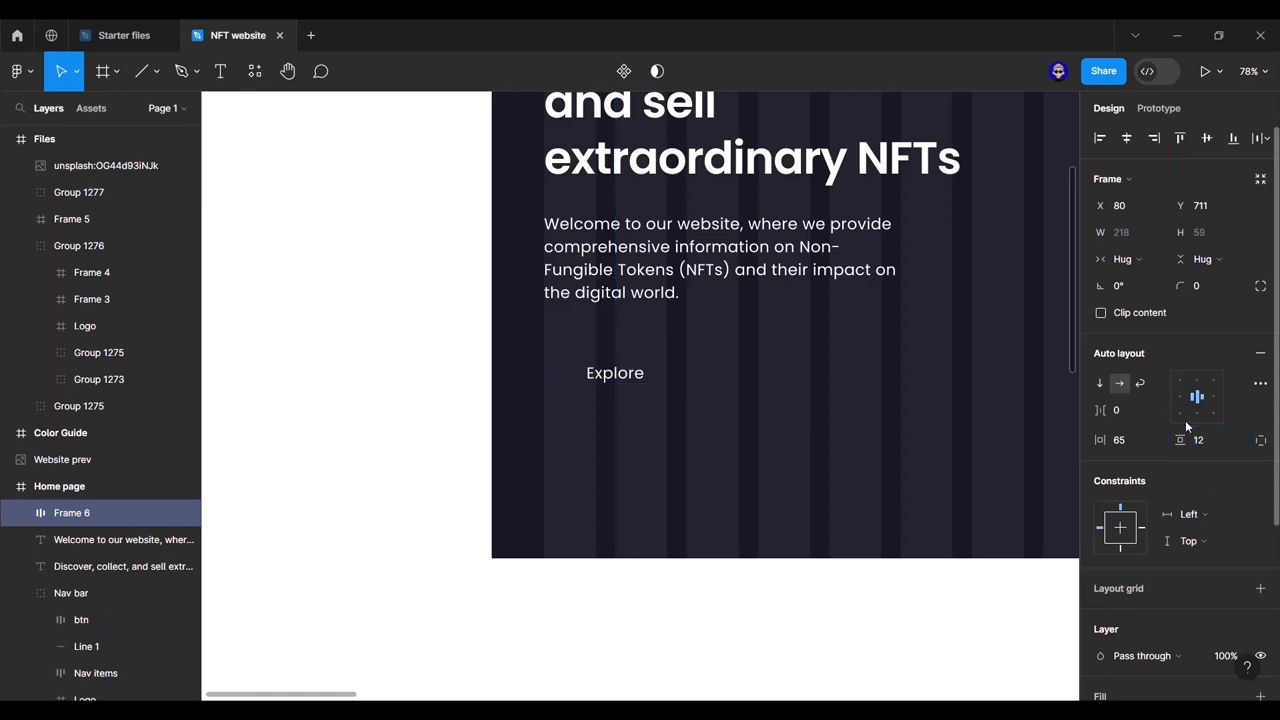
pyautogui.scroll(-5, 1205, 530)
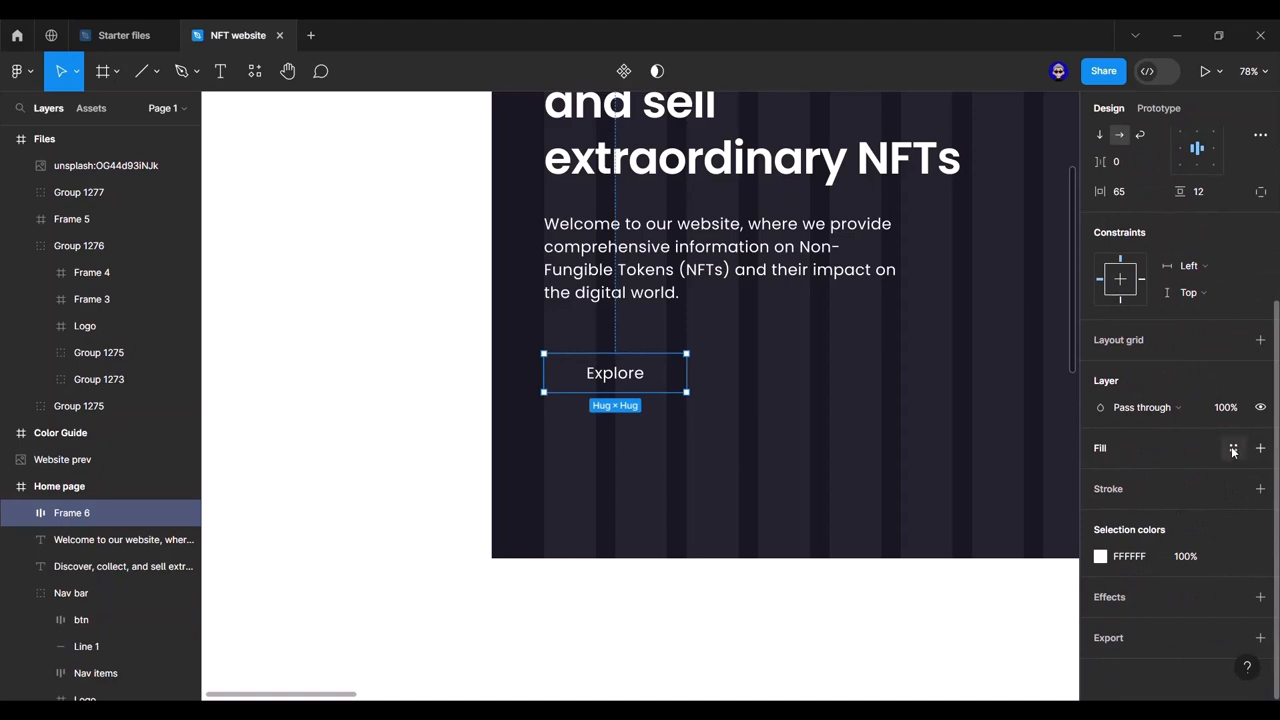
pyautogui.click(1233, 449)
pyautogui.click(959, 556)
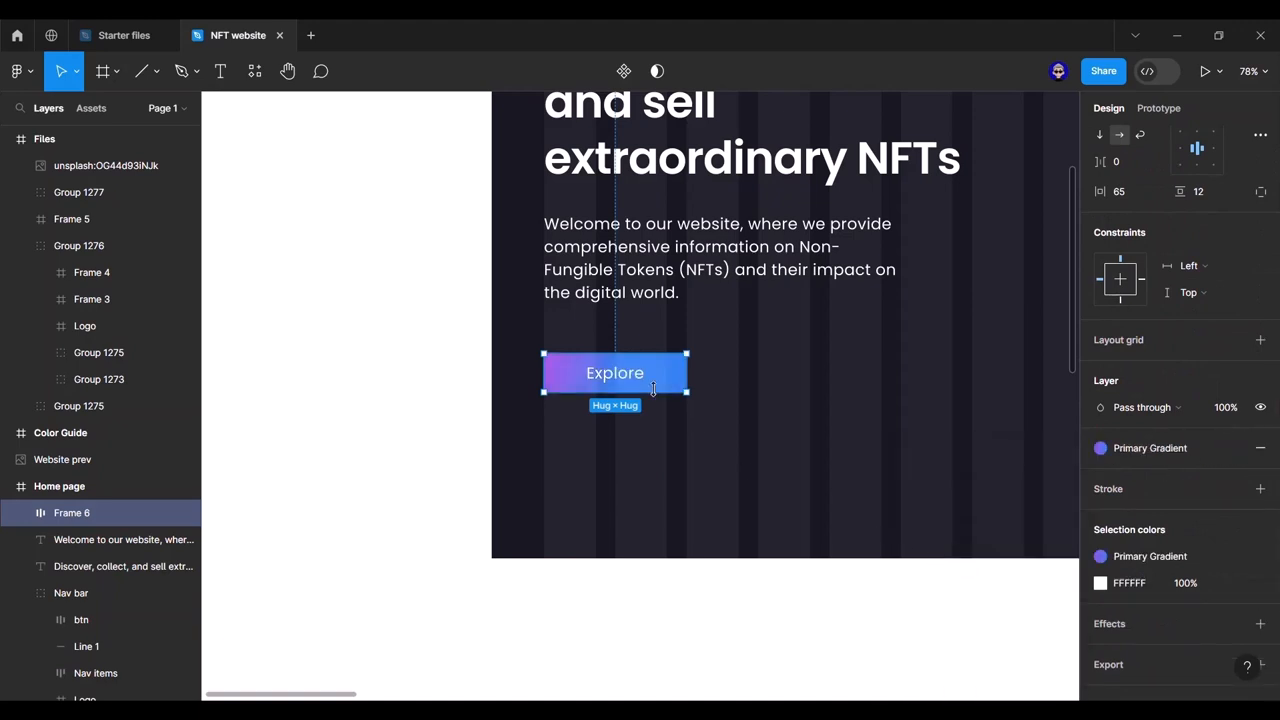
# Step: Round the Explore button's corners with a radius of 10
pyautogui.scroll(4, 1215, 236)
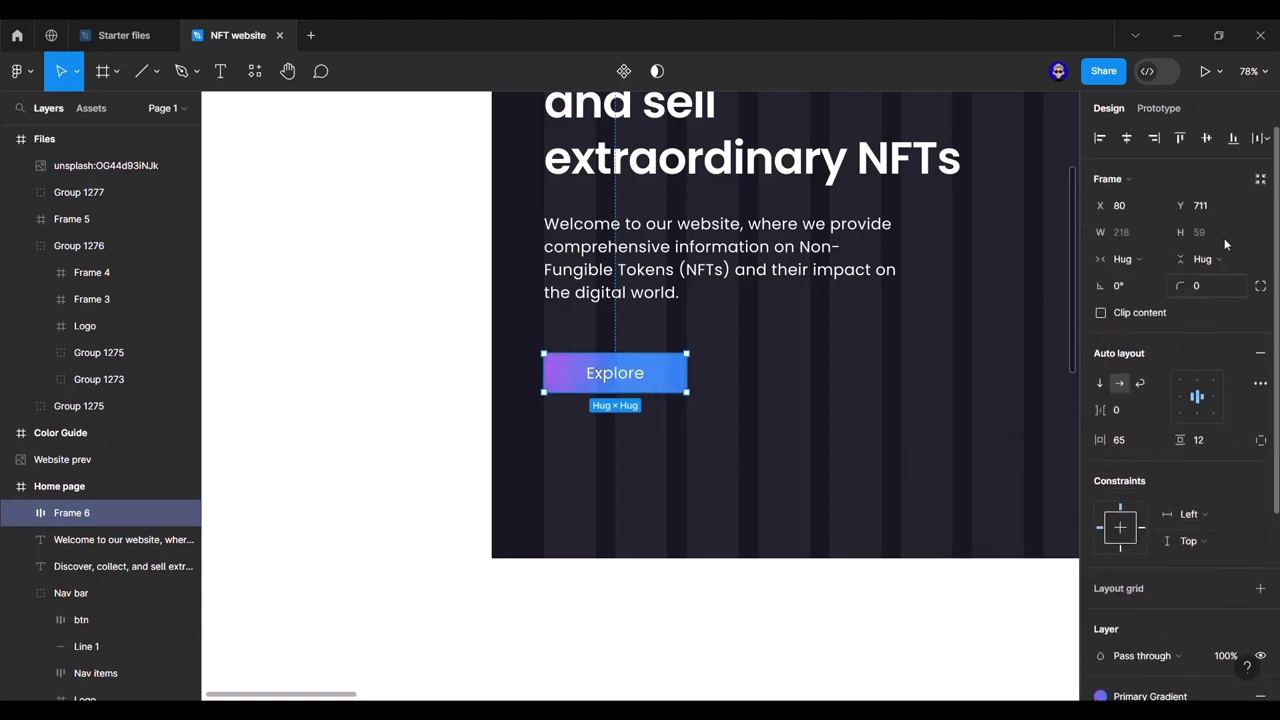
pyautogui.click(1220, 294)
pyautogui.write('10')
pyautogui.press('Return')
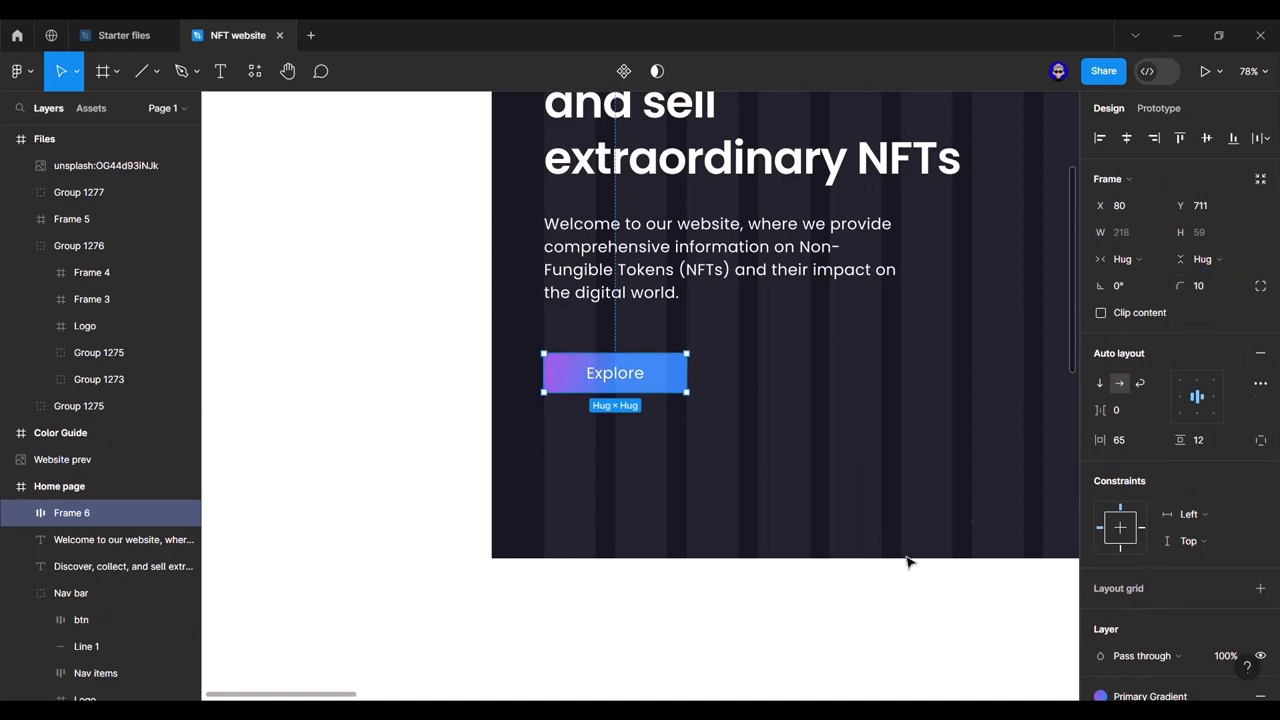
pyautogui.click(809, 651)
# Step: Nudge the Explore button up to Y 675, closer to the welcome paragraph
pyautogui.click(634, 372)
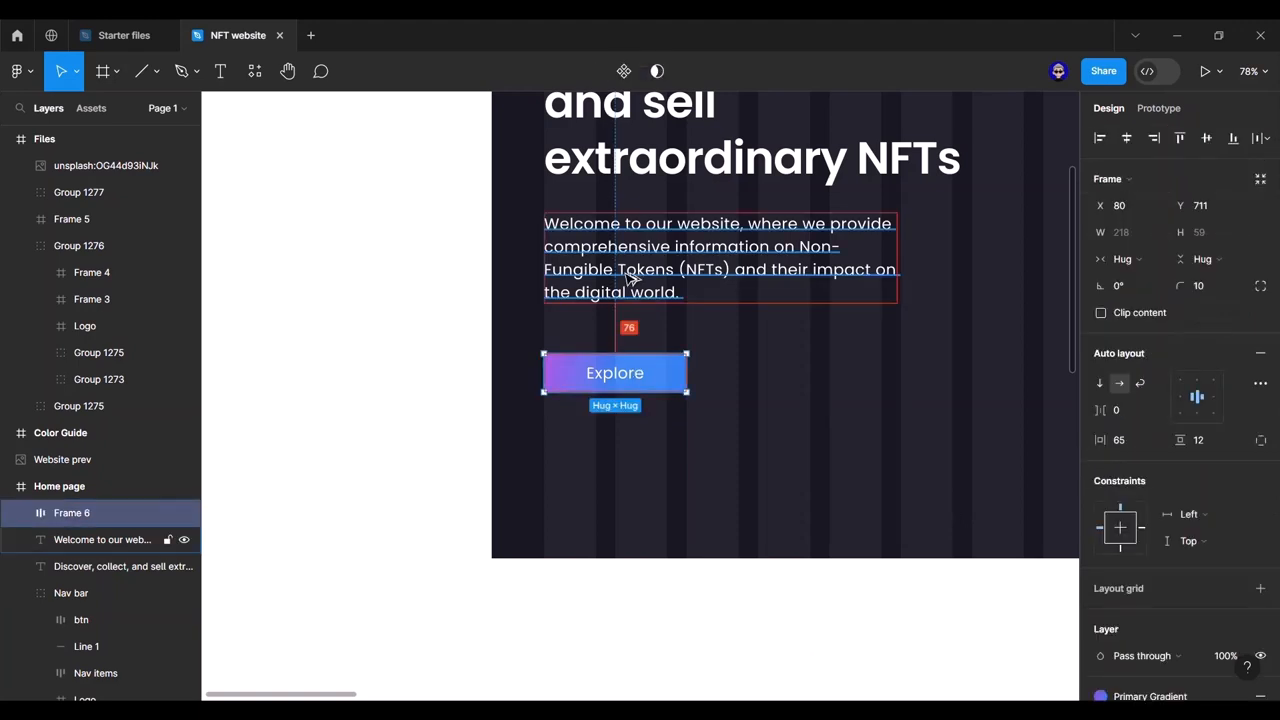
pyautogui.press('Up')
pyautogui.press('Up')
pyautogui.press('Up')
pyautogui.press('Up')
pyautogui.press('Up')
pyautogui.press('Up')
pyautogui.press('Up')
pyautogui.press('Up')
pyautogui.press('Up')
pyautogui.press('Up')
pyautogui.press('Up')
pyautogui.press('Up')
pyautogui.press('Up')
pyautogui.press('Up')
pyautogui.press('Up')
pyautogui.press('Up')
pyautogui.press('Up')
pyautogui.press('Up')
pyautogui.press('Up')
pyautogui.press('Up')
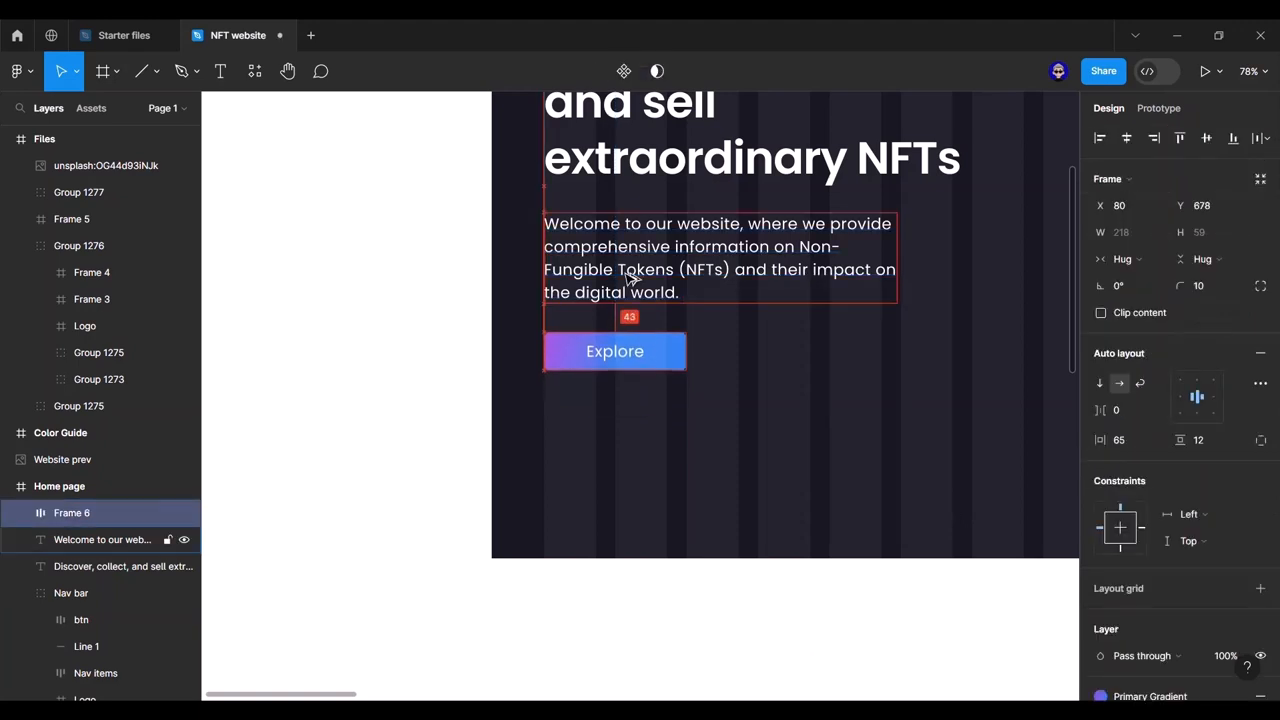
pyautogui.press('Up')
pyautogui.press('Up')
pyautogui.press('Up')
# Step: Duplicate the Explore button beside the original at X 338 and restyle the copy as an unfilled outline with a Primary Gradient stroke
pyautogui.keyDown('alt'); pyautogui.click(643, 354); pyautogui.keyUp('alt')
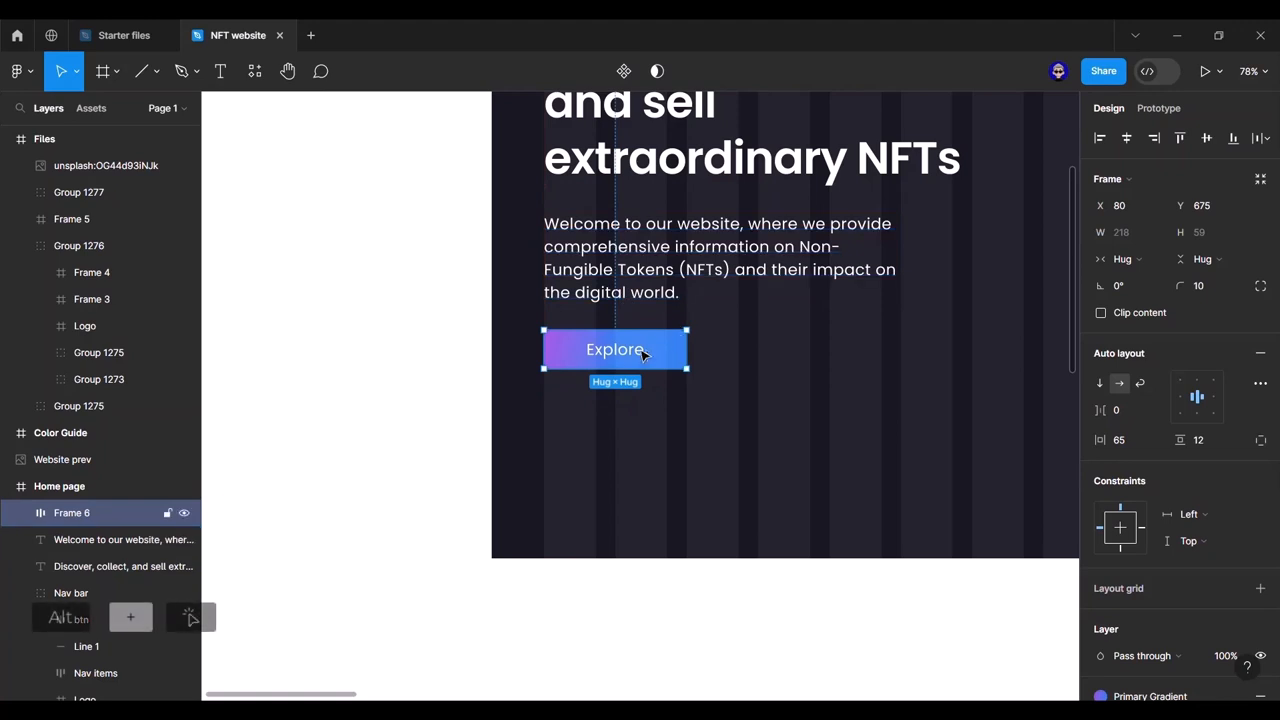
pyautogui.moveTo(643, 354); pyautogui.dragTo(810, 358)
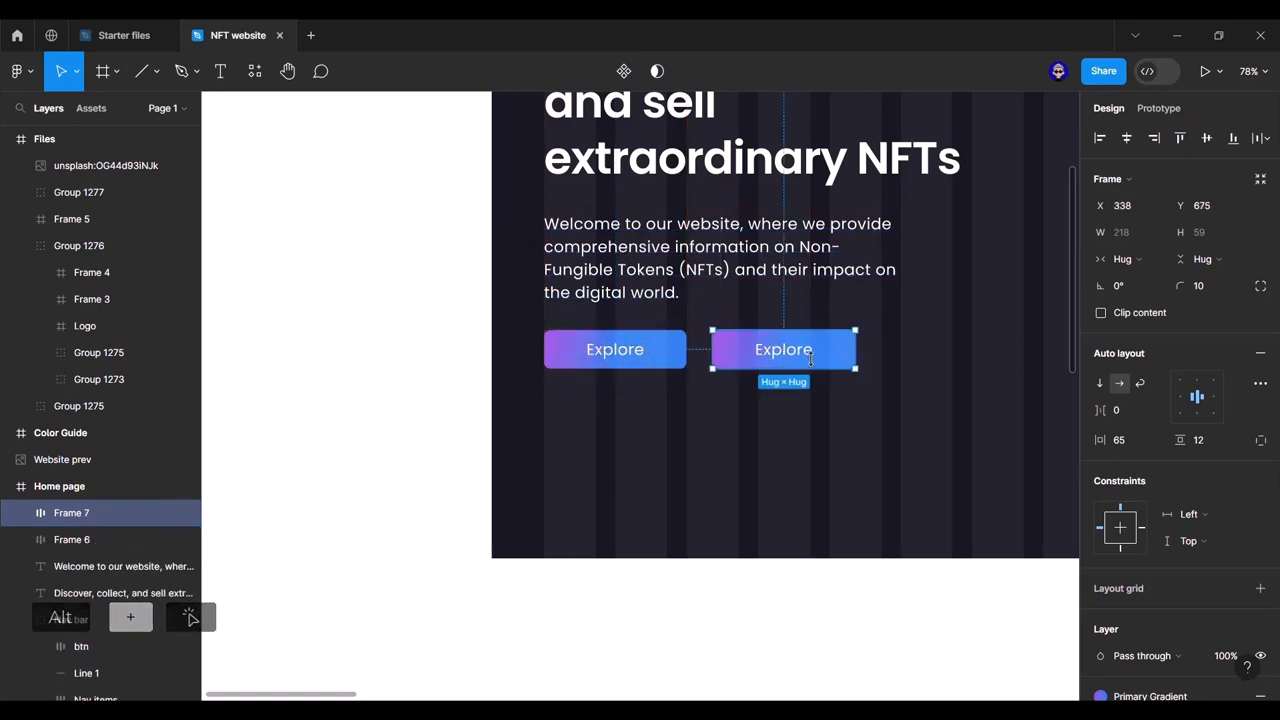
pyautogui.scroll(-3, 1185, 561)
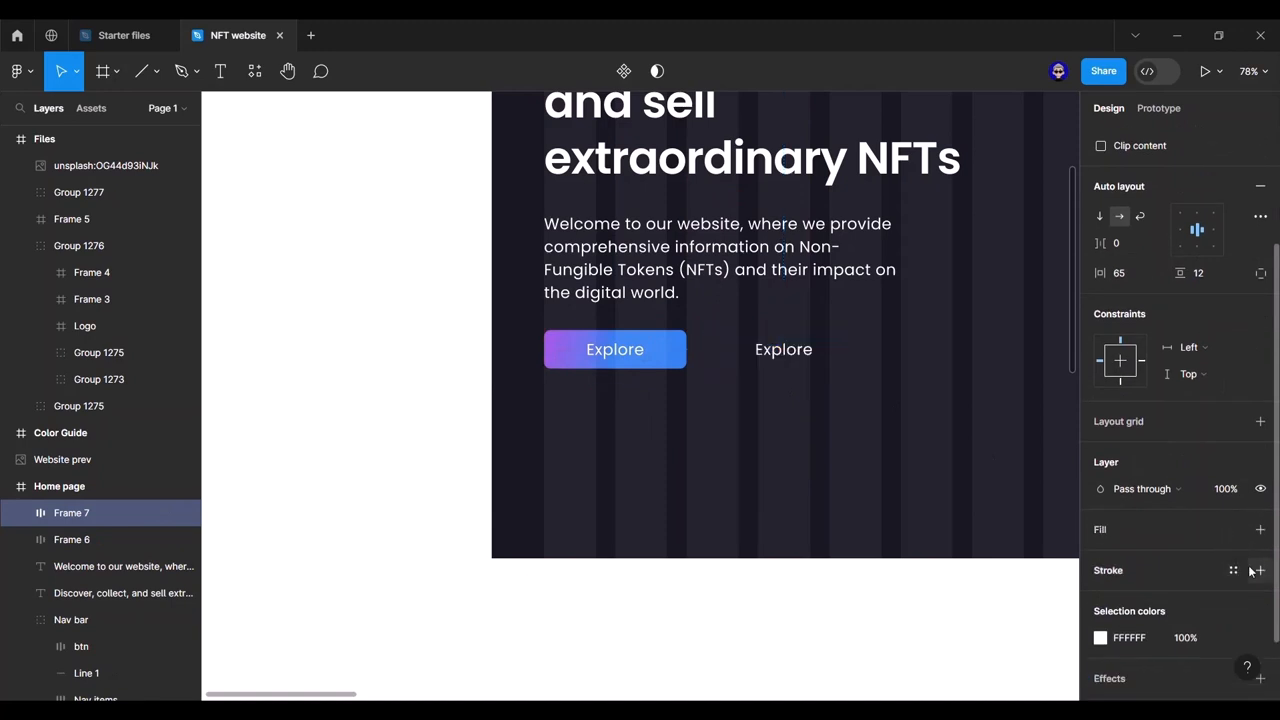
pyautogui.click(1233, 570)
pyautogui.click(958, 563)
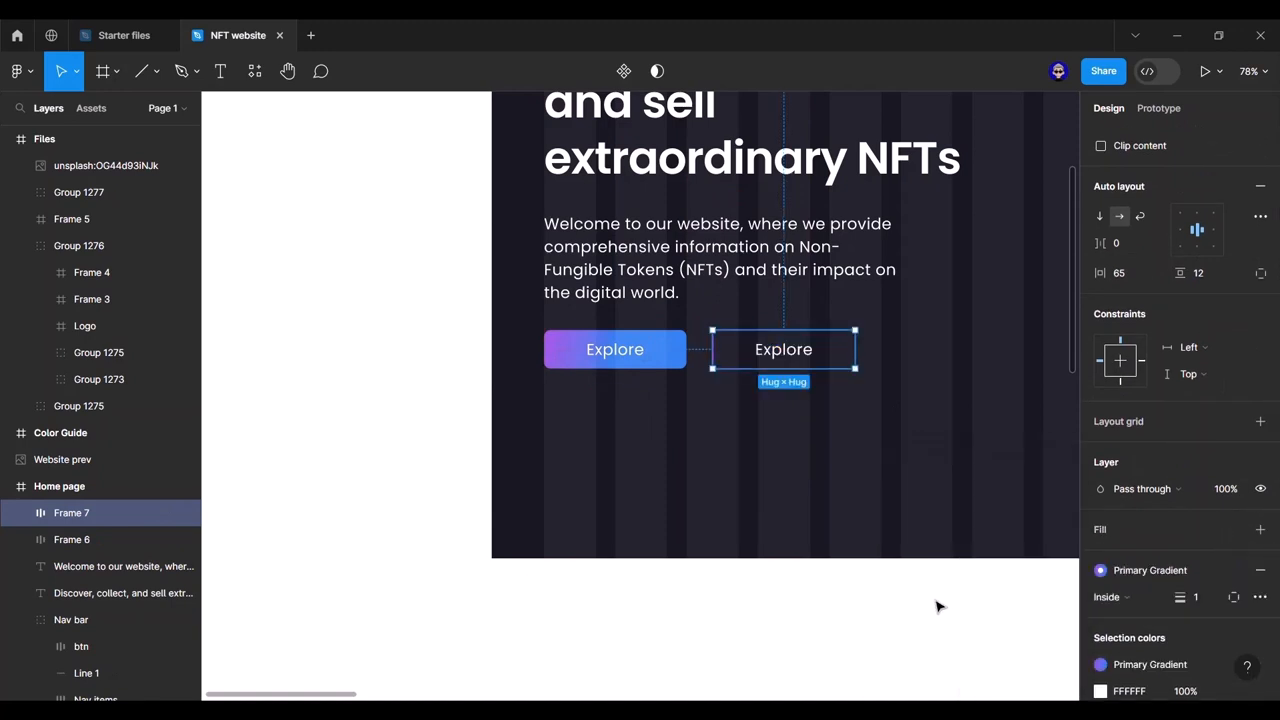
# Step: Apply the Primary Gradient style to the label text of the outlined button
pyautogui.doubleClick(786, 352)
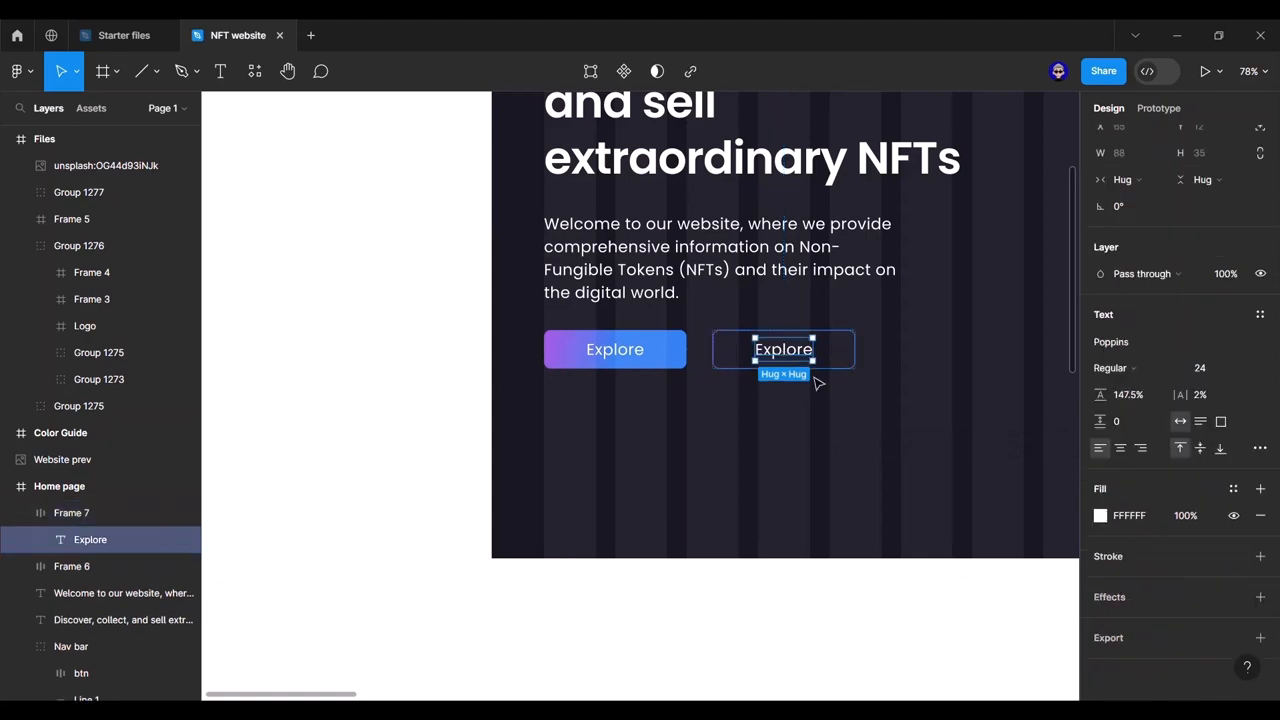
pyautogui.click(1233, 490)
pyautogui.click(958, 560)
pyautogui.click(929, 583)
pyautogui.moveTo(929, 583); pyautogui.dragTo(697, 525)
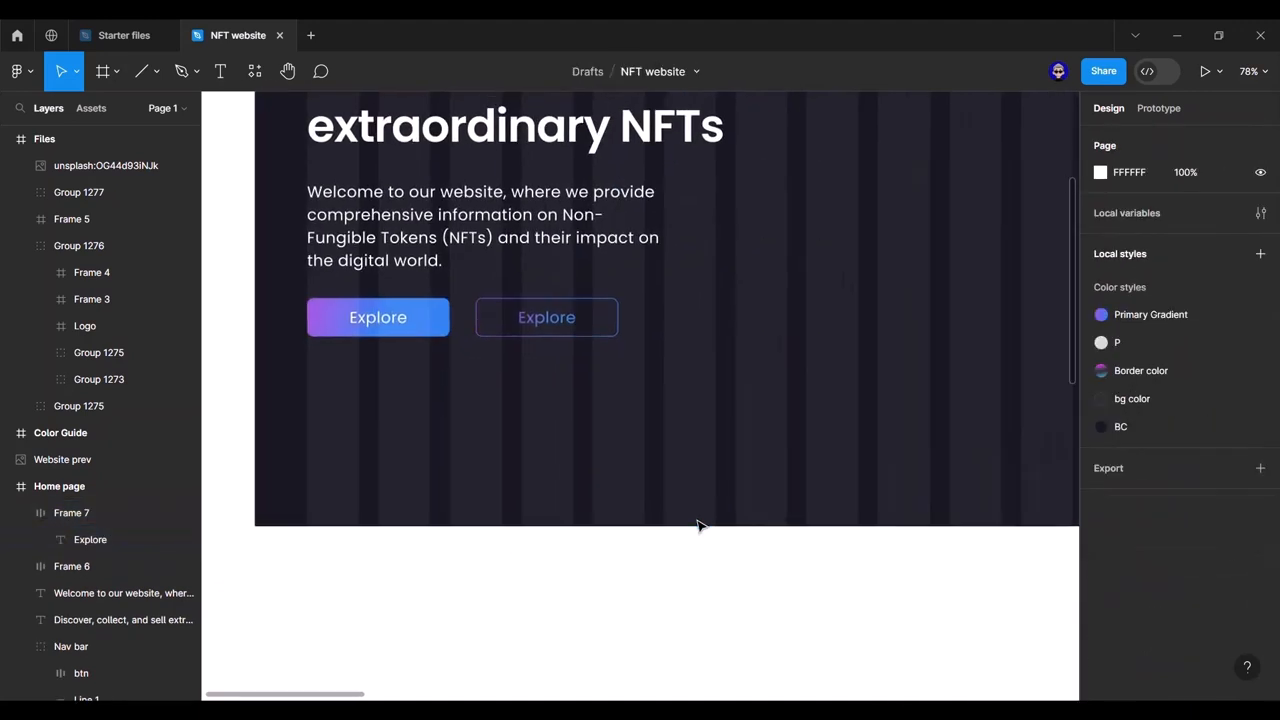
# Step: Change the outlined button's label to "Create"
pyautogui.scroll(-3, 697, 525)
pyautogui.doubleClick(606, 374)
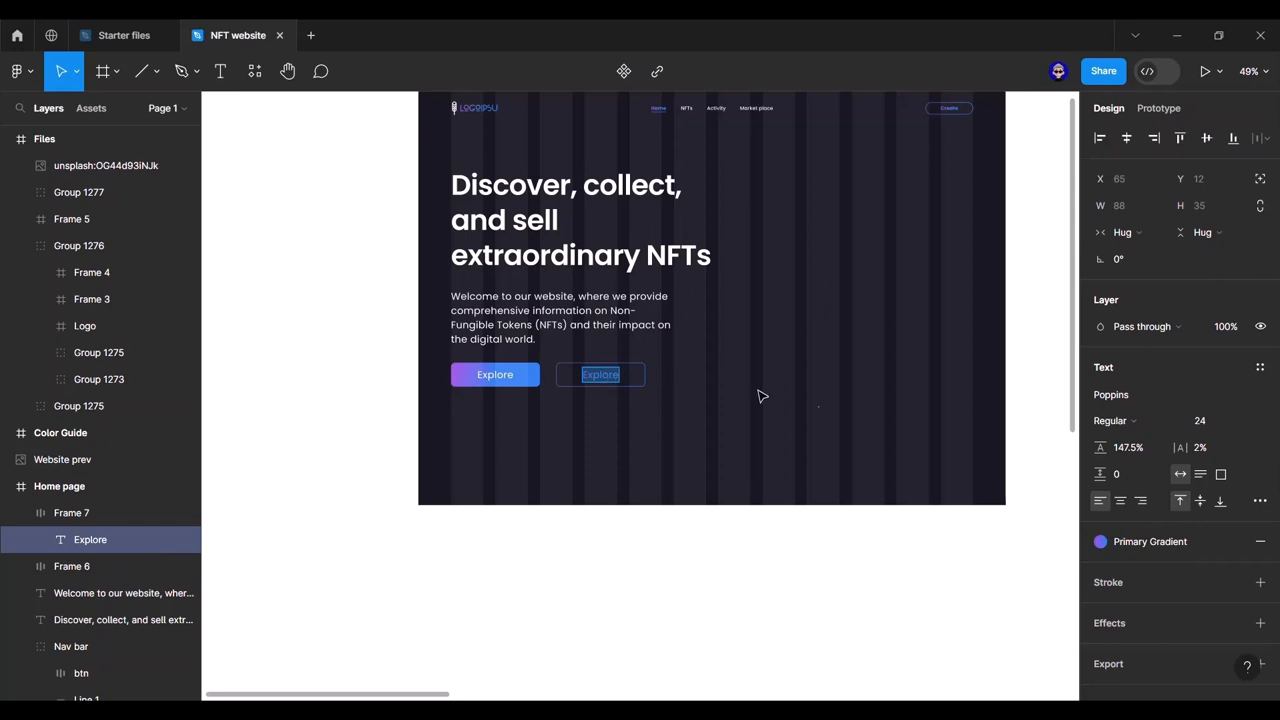
pyautogui.write('Create')
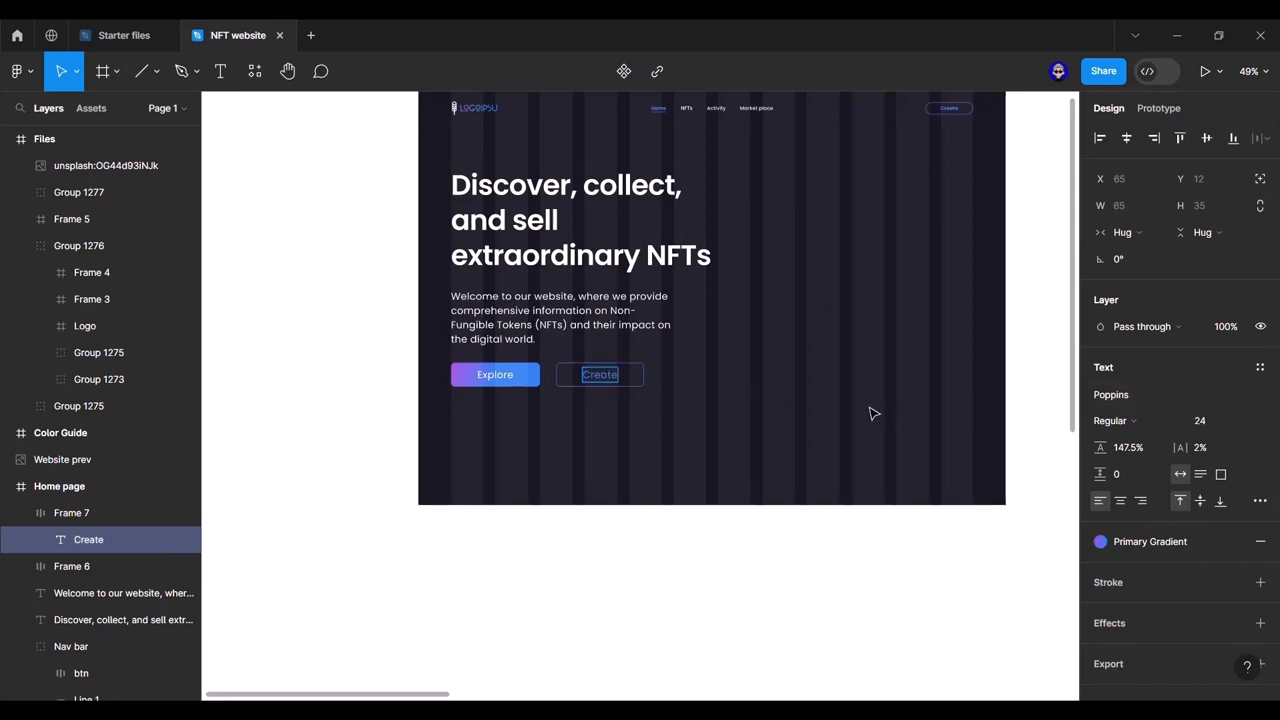
pyautogui.press('Escape')
pyautogui.click(797, 551)
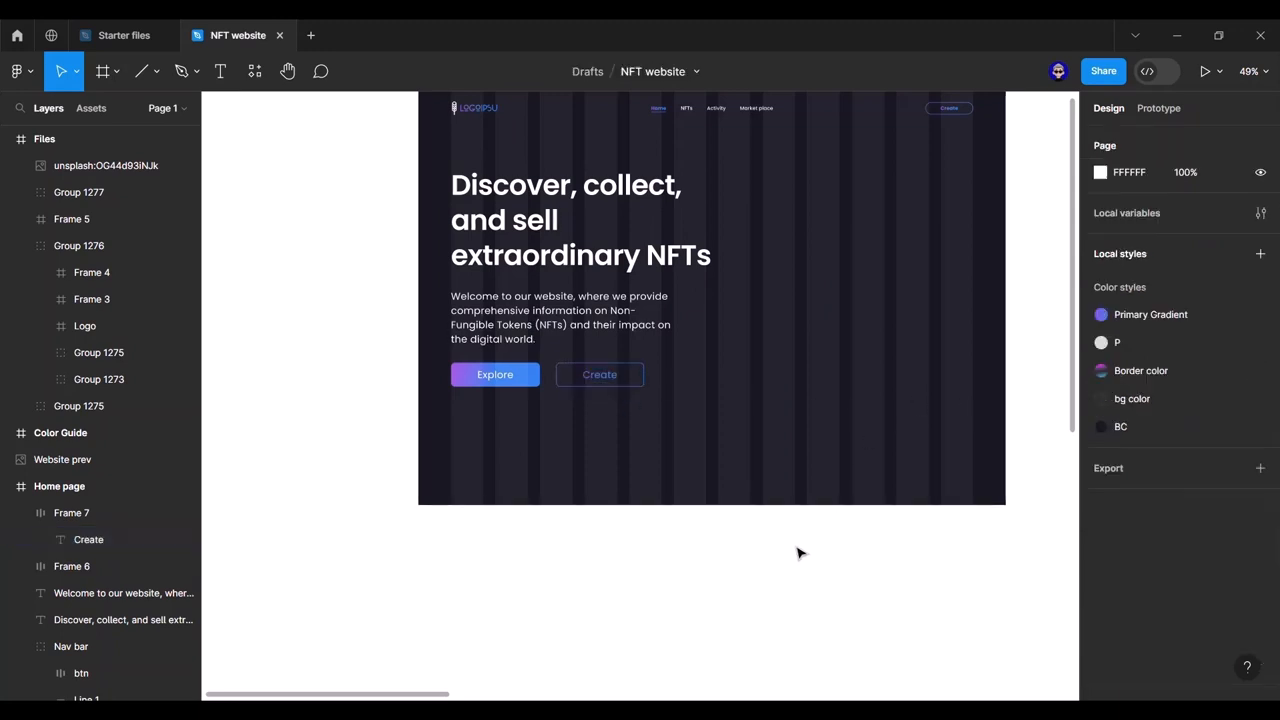
# Step: Detach the gradient style from the hero Create button's stroke and make the stroke solid white, FFFFFF
pyautogui.hscroll(3, 654, 537)
pyautogui.scroll(-3, 871, 508)
pyautogui.moveTo(860, 460); pyautogui.dragTo(821, 450)
pyautogui.click(515, 419)
pyautogui.click(514, 419)
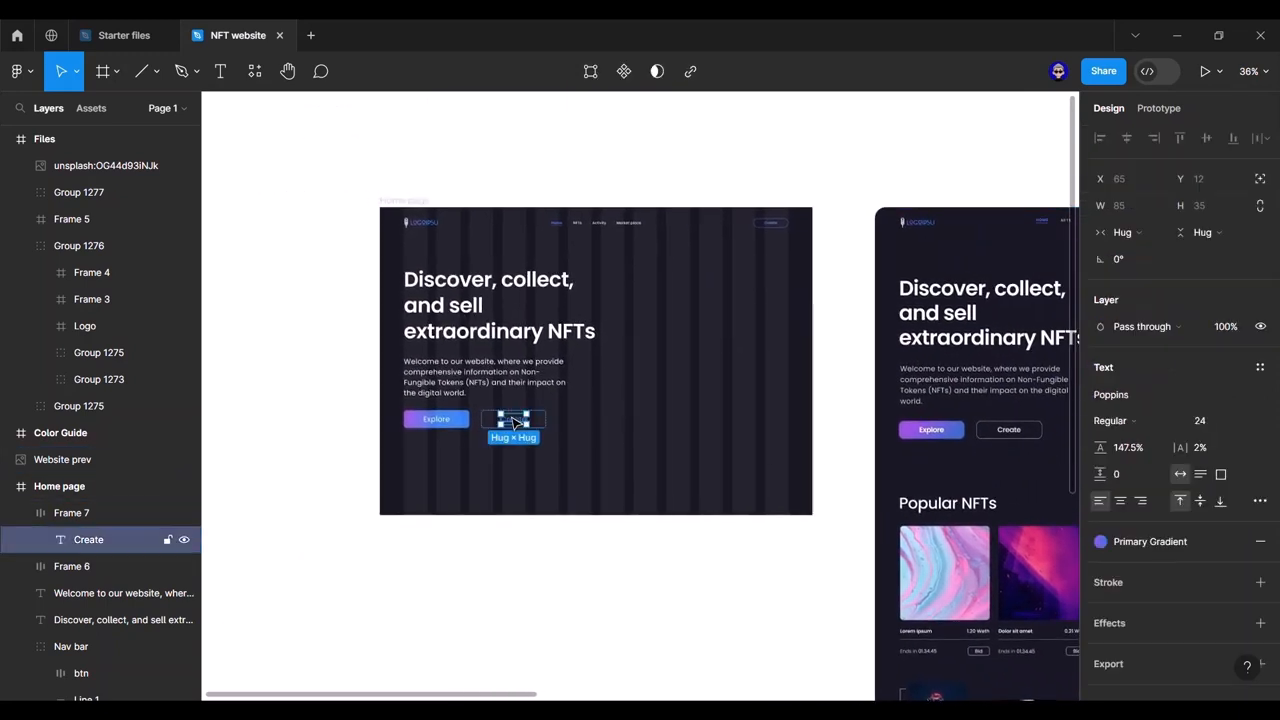
pyautogui.click(549, 425)
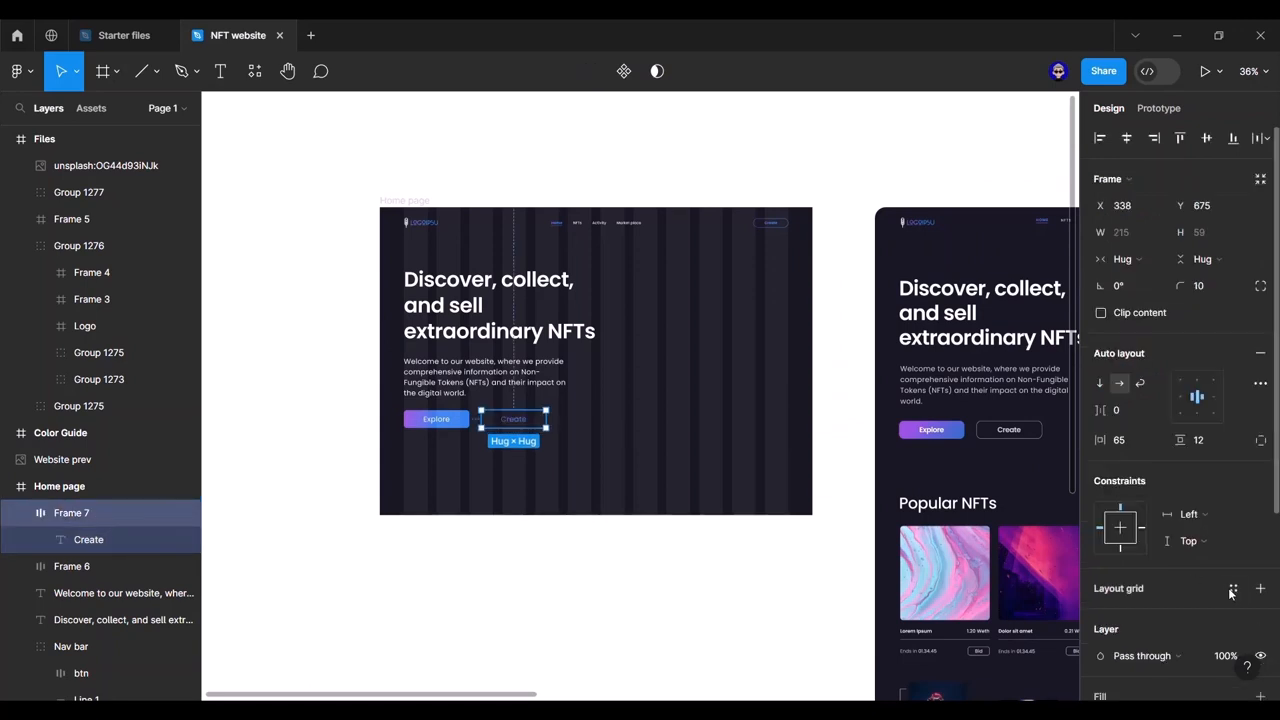
pyautogui.scroll(-5, 1231, 589)
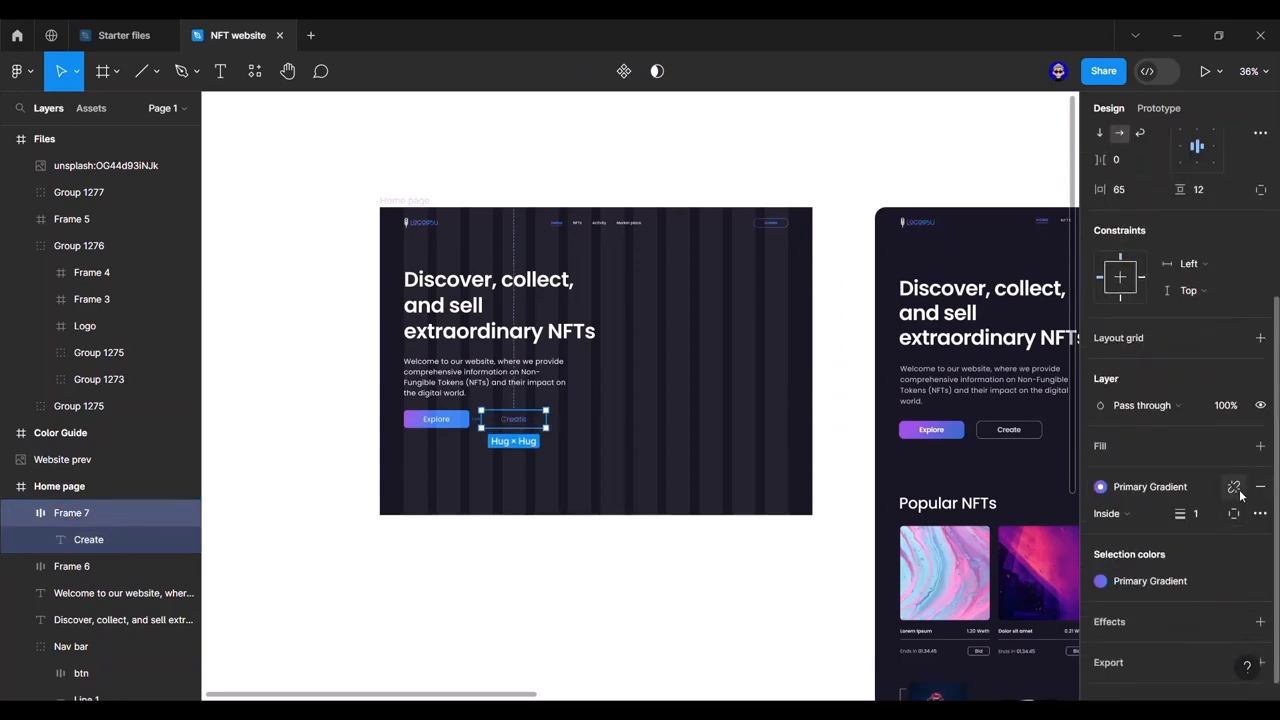
pyautogui.click(1234, 488)
pyautogui.click(1101, 513)
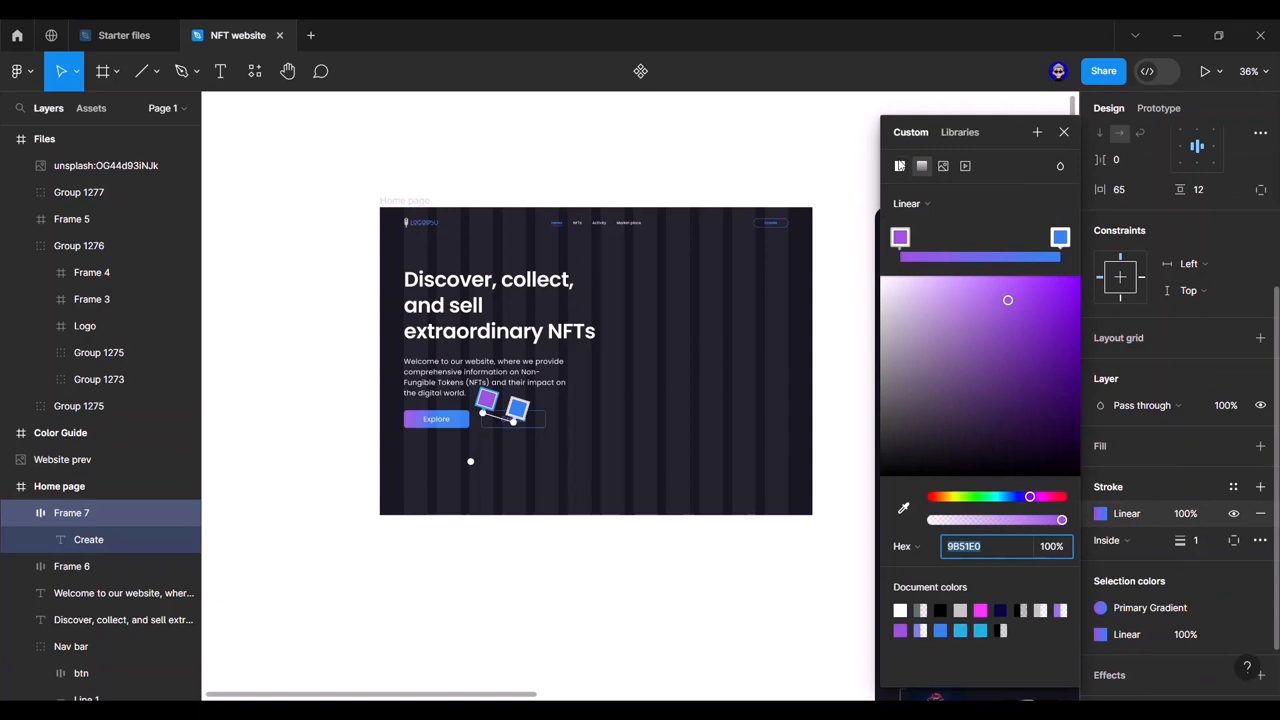
pyautogui.click(900, 167)
pyautogui.moveTo(998, 360); pyautogui.dragTo(734, 142)
pyautogui.click(1064, 132)
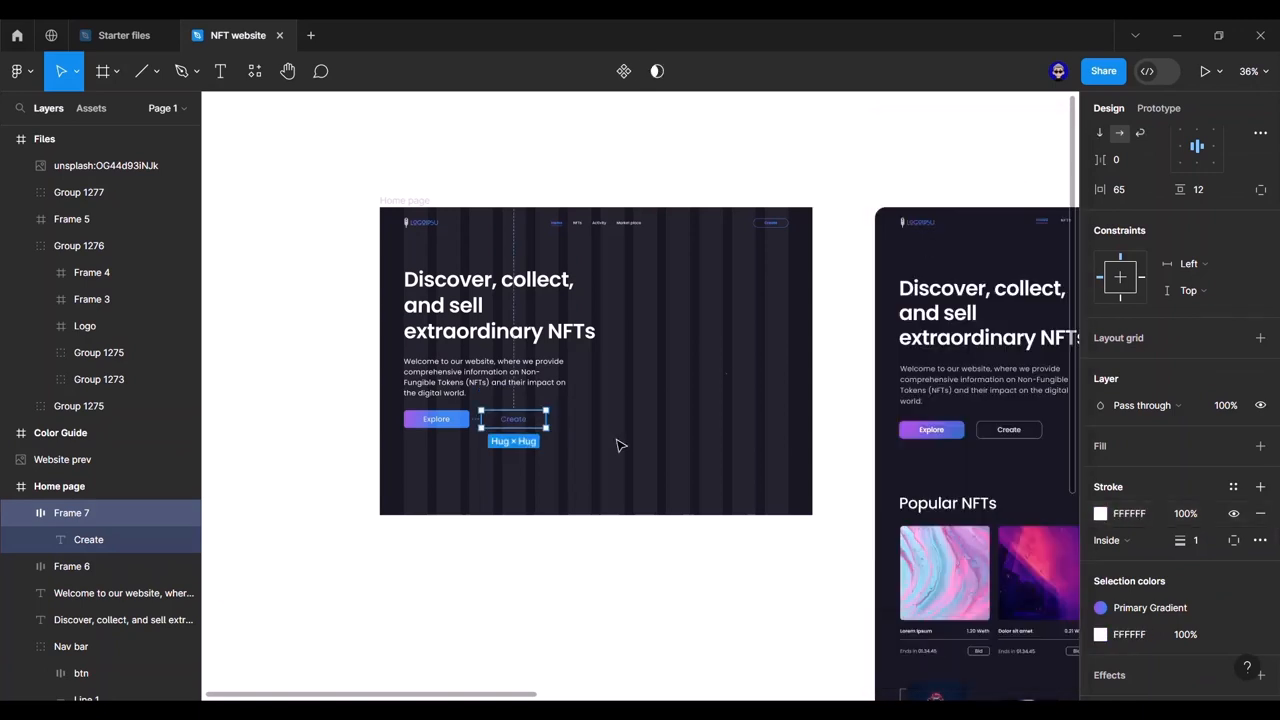
# Step: Remove the gradient from the hero Create button's label and give the text a solid white fill
pyautogui.click(513, 419)
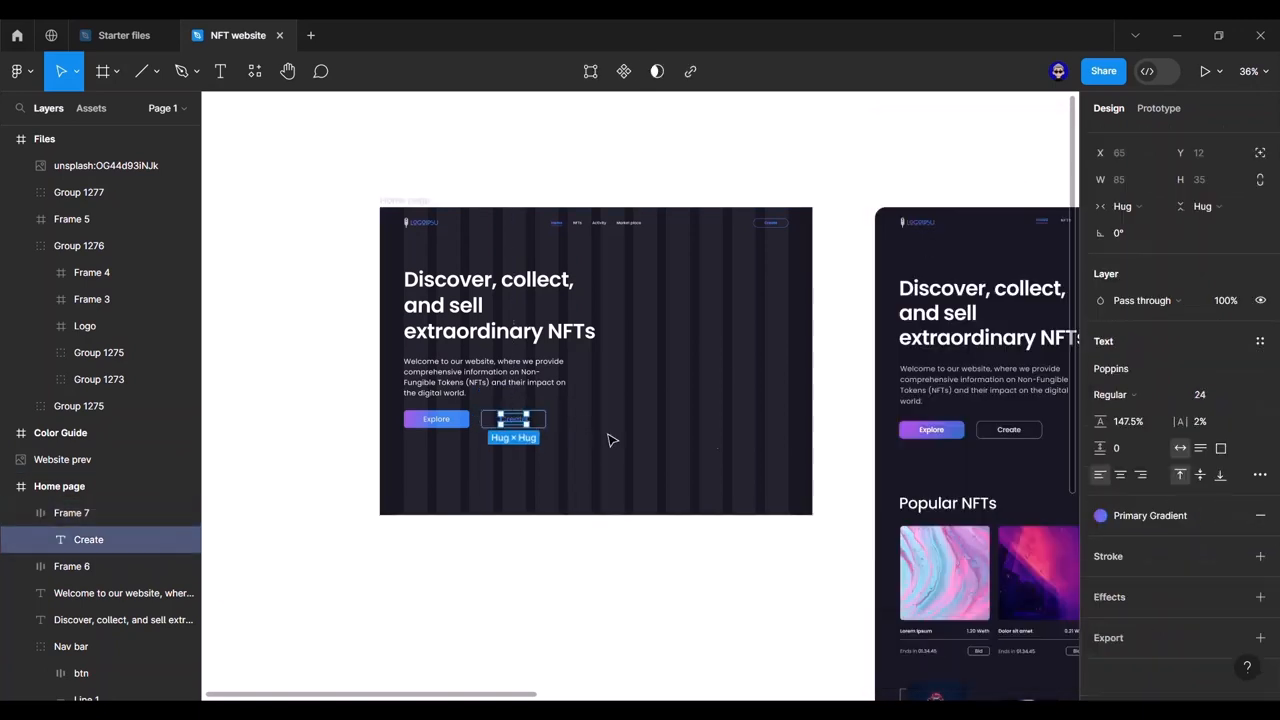
pyautogui.click(1260, 515)
pyautogui.click(1260, 515)
pyautogui.click(1100, 542)
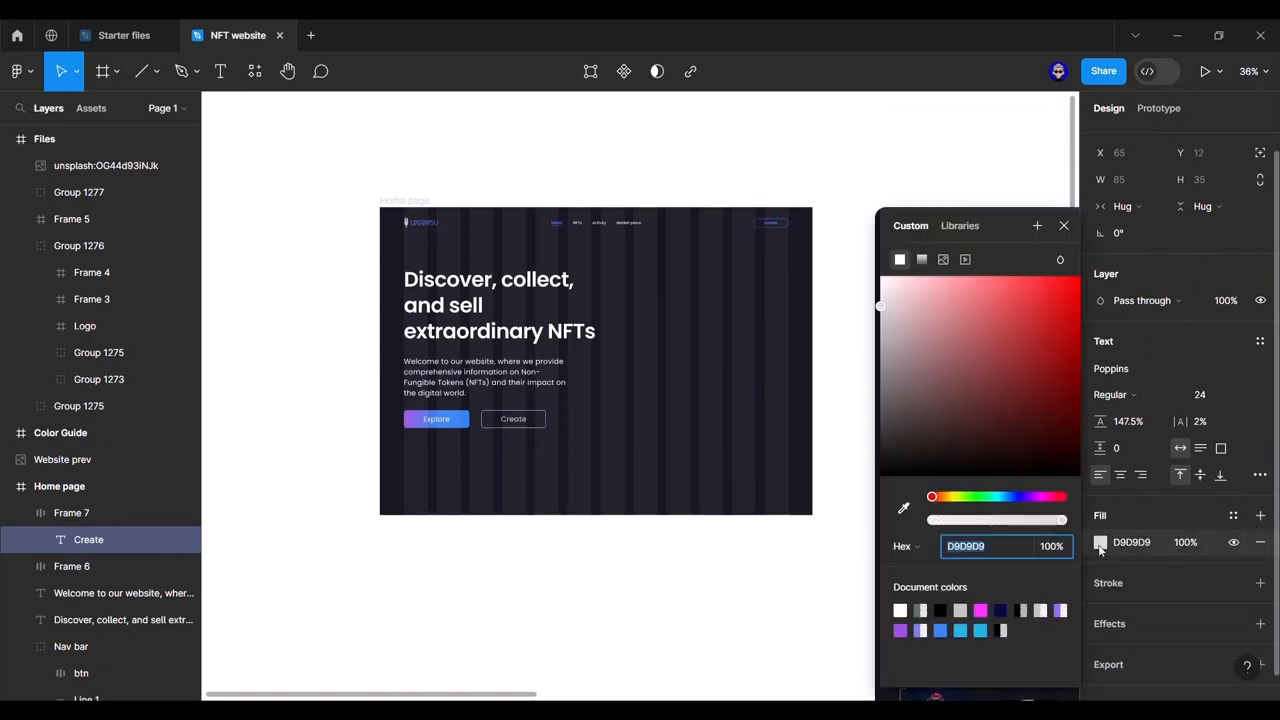
pyautogui.moveTo(887, 408); pyautogui.dragTo(709, 197)
pyautogui.click(1064, 226)
pyautogui.click(858, 286)
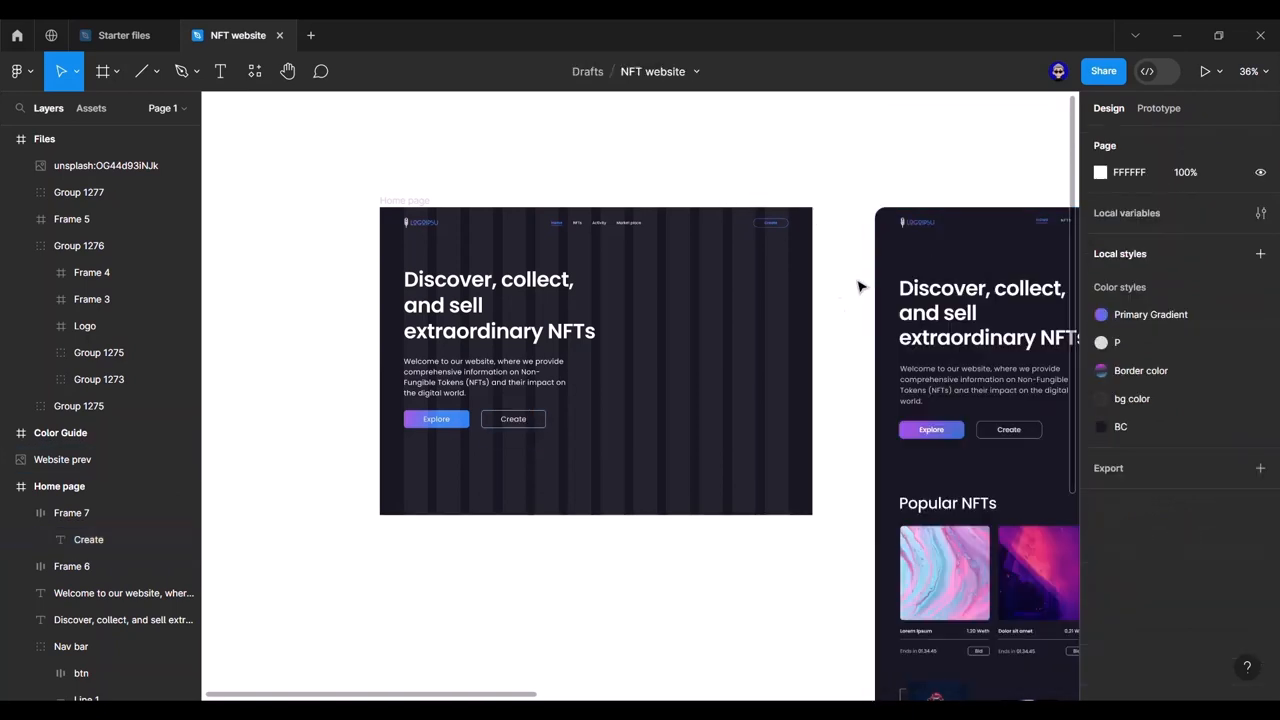
# Step: Apply the P color style to the welcome paragraph under the hero heading
pyautogui.moveTo(826, 333); pyautogui.dragTo(734, 274)
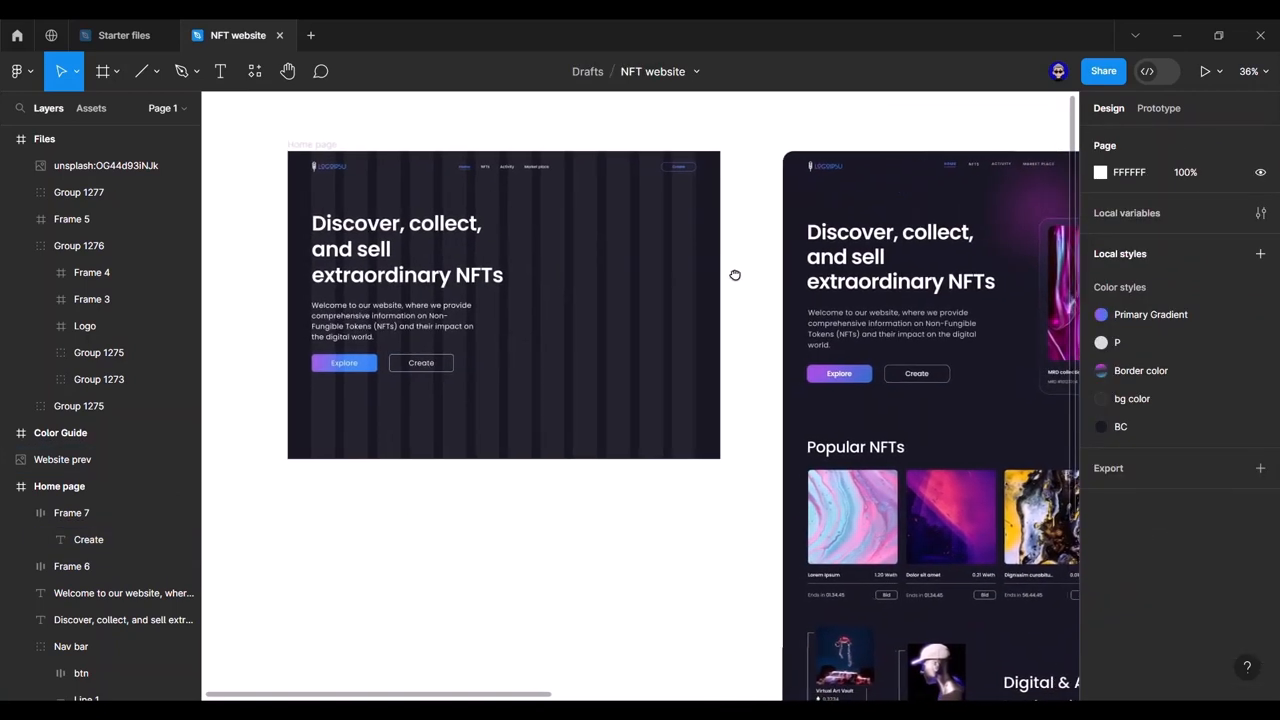
pyautogui.scroll(3, 320, 322)
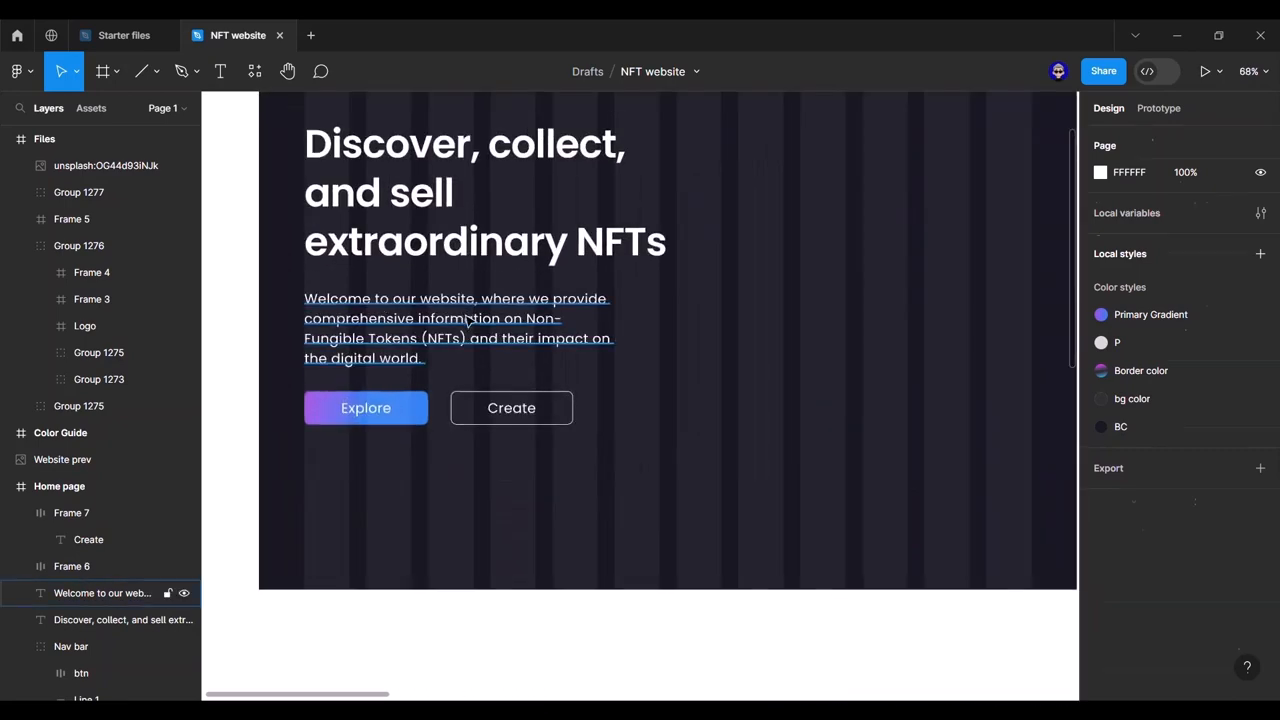
pyautogui.click(330, 320)
pyautogui.scroll(-2, 1220, 557)
pyautogui.click(1233, 487)
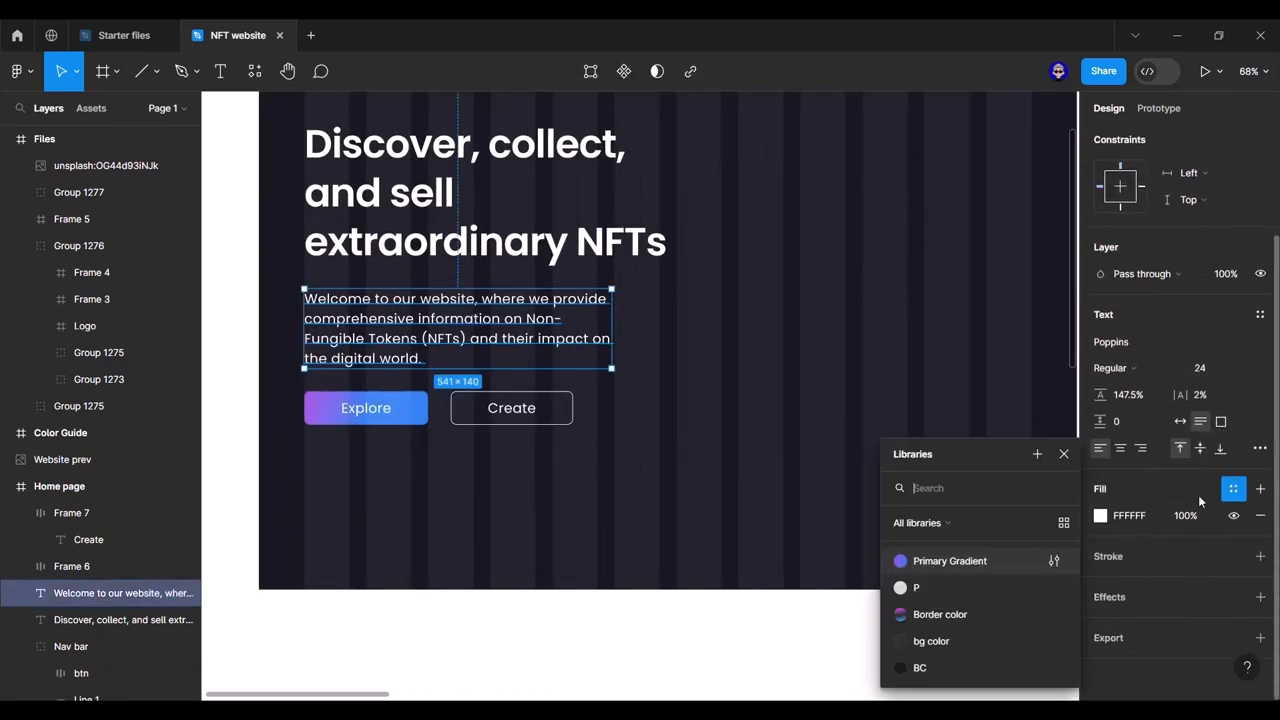
pyautogui.click(961, 590)
pyautogui.click(913, 623)
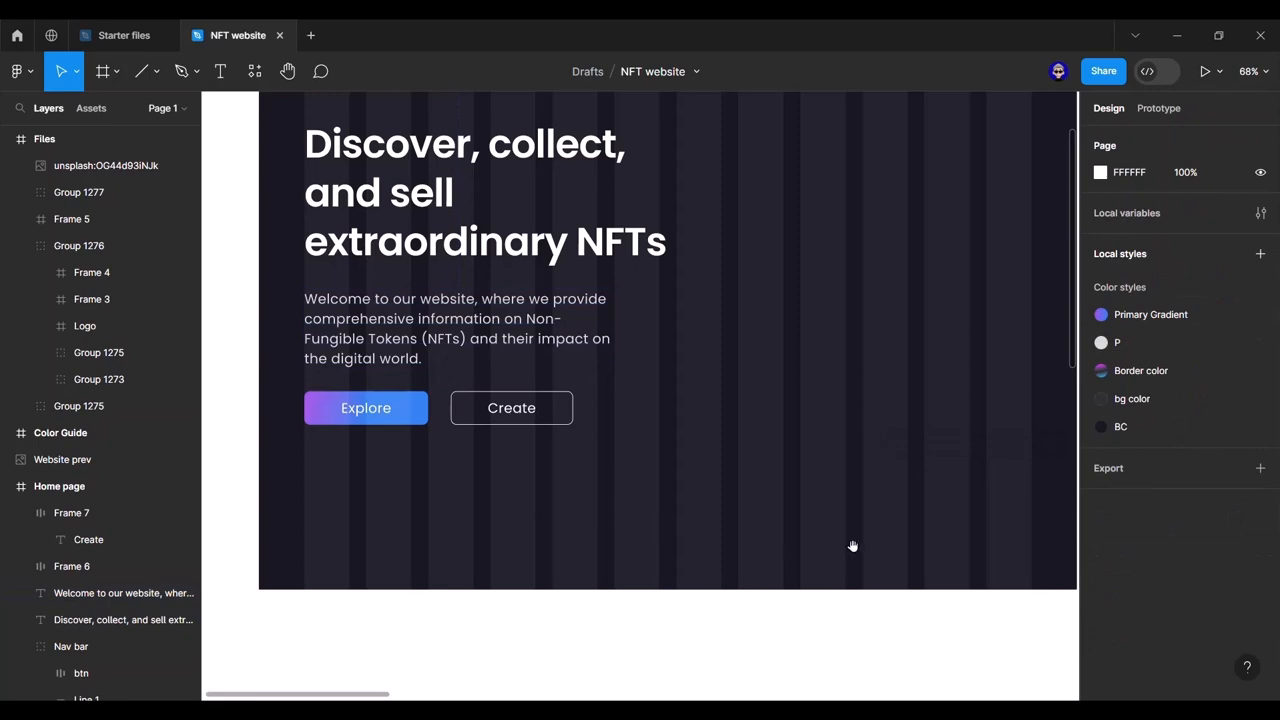
# Step: Apply the P color style to both the stroke and the label text of the hero Create button
pyautogui.moveTo(852, 546); pyautogui.dragTo(490, 458)
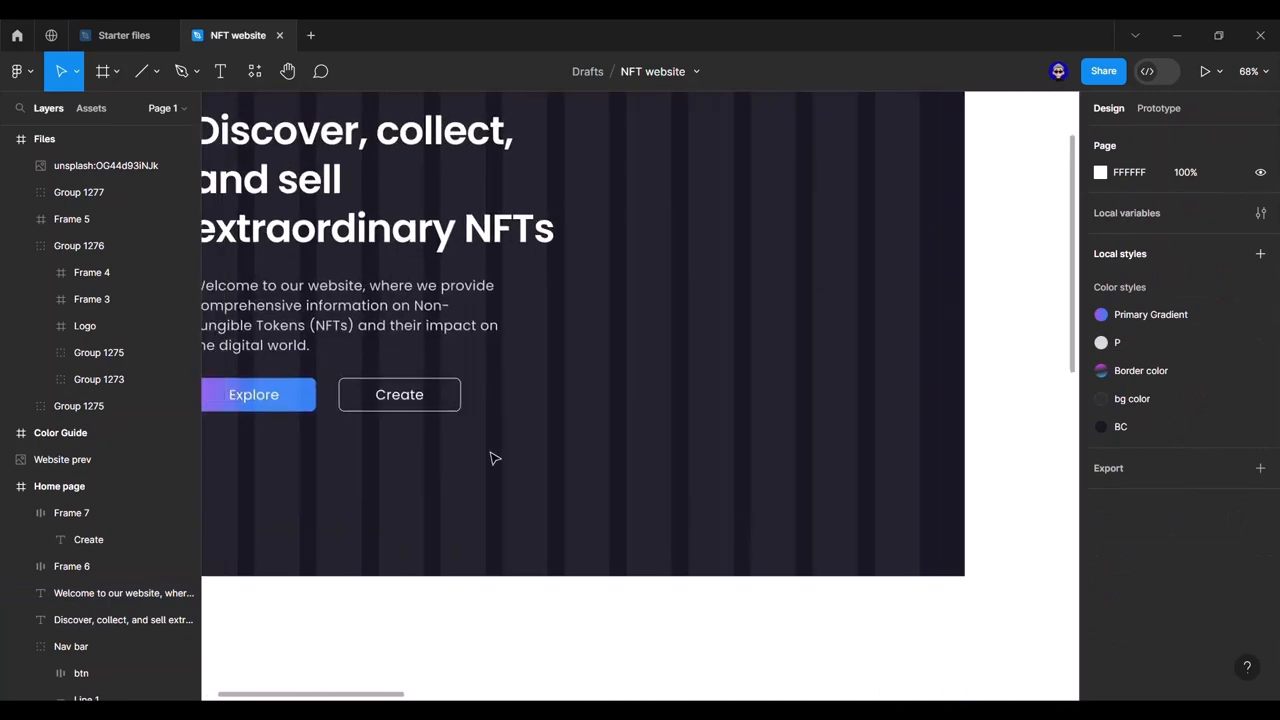
pyautogui.click(411, 402)
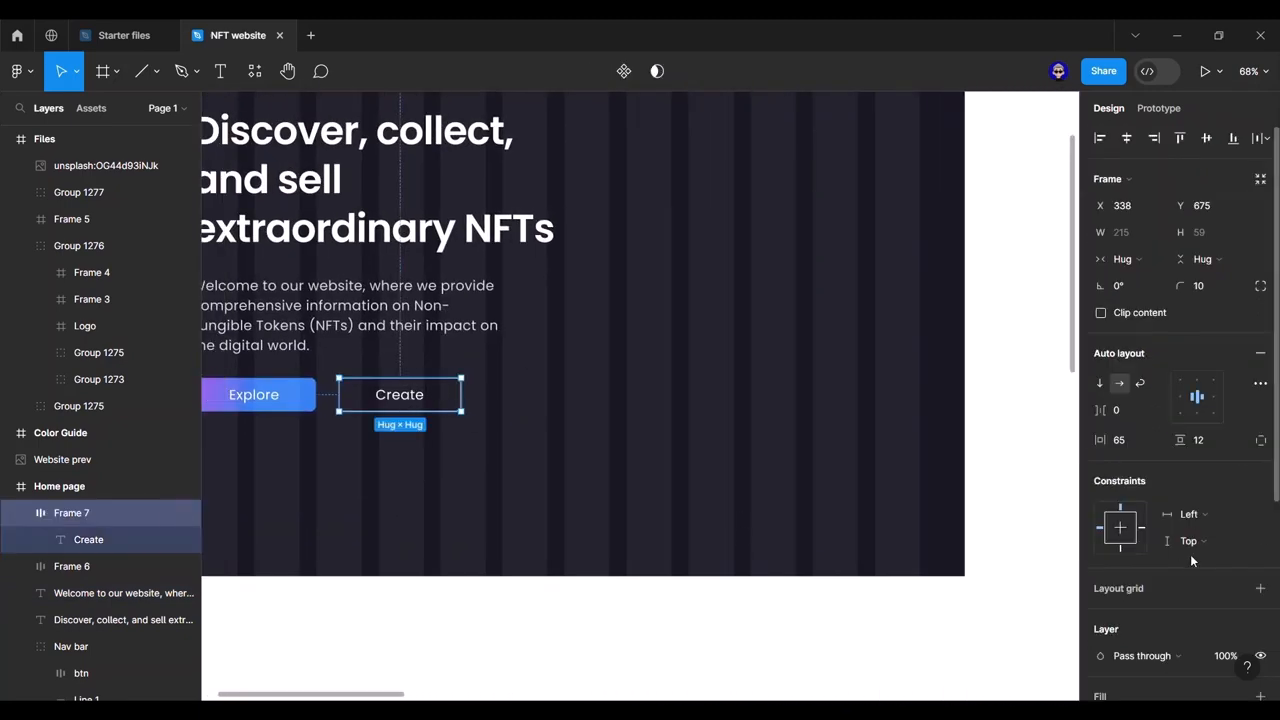
pyautogui.scroll(-5, 1200, 555)
pyautogui.click(1233, 487)
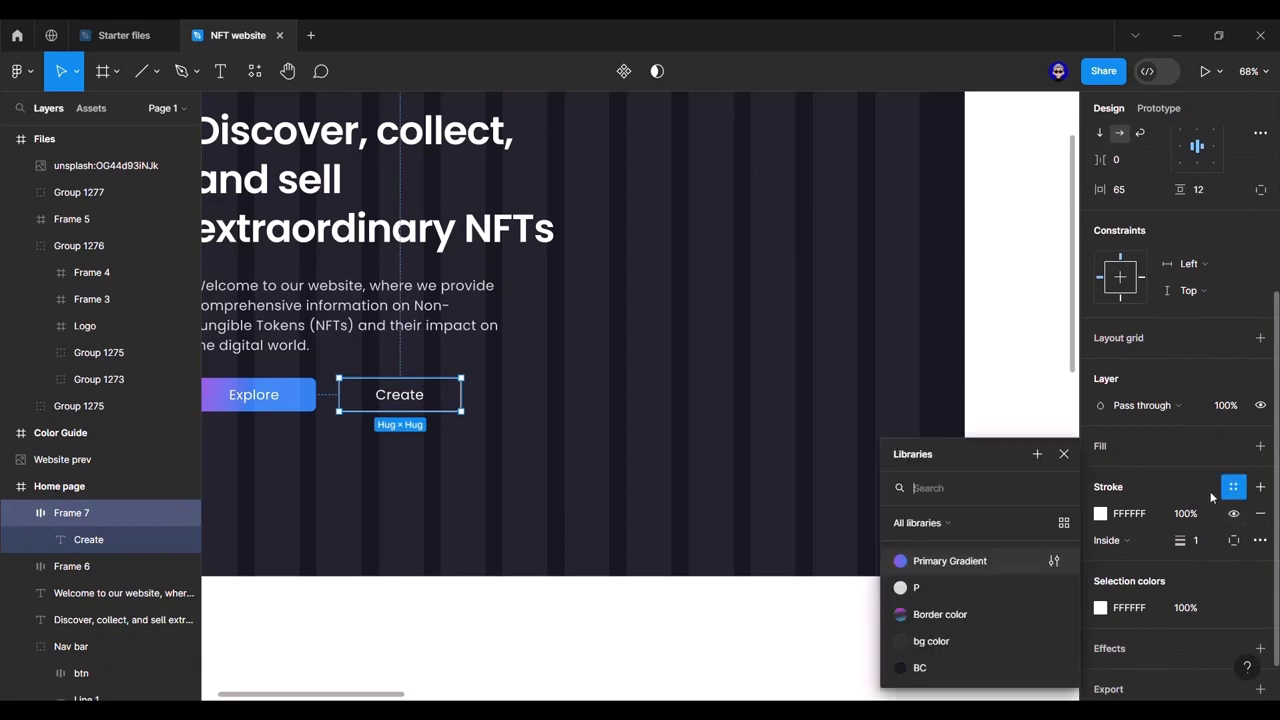
pyautogui.click(946, 595)
pyautogui.doubleClick(392, 398)
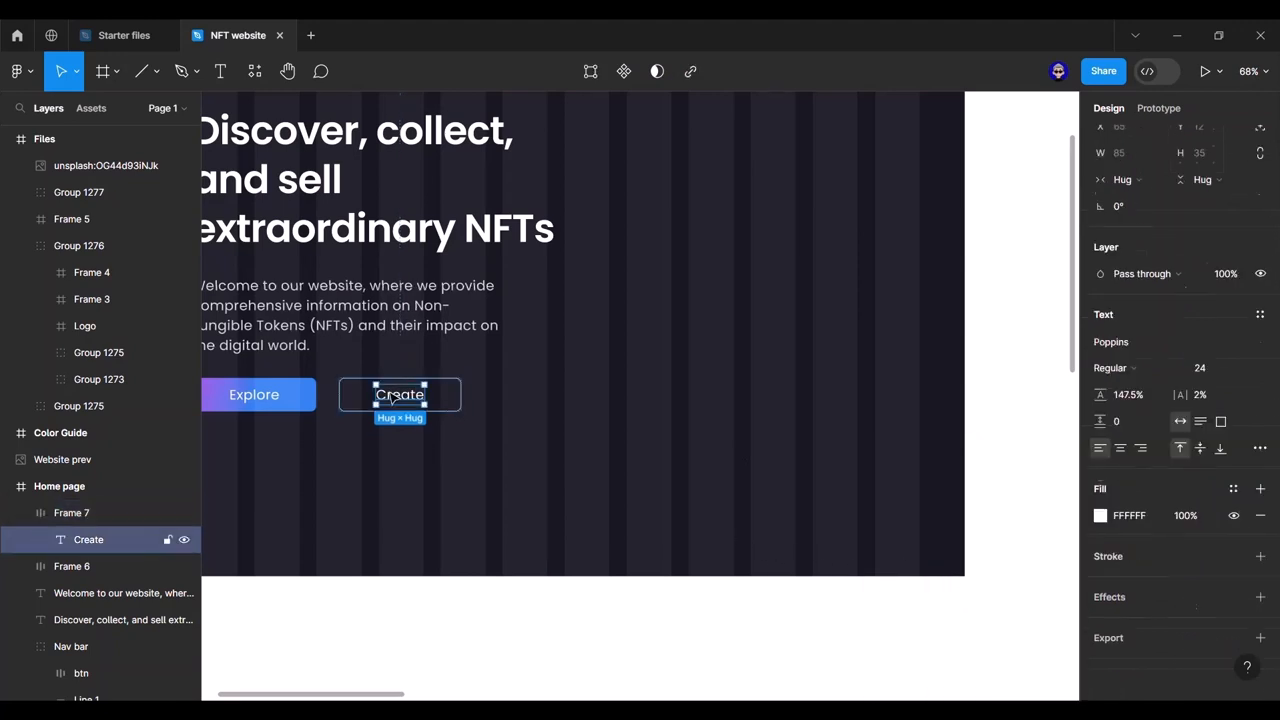
pyautogui.click(1233, 488)
pyautogui.click(952, 588)
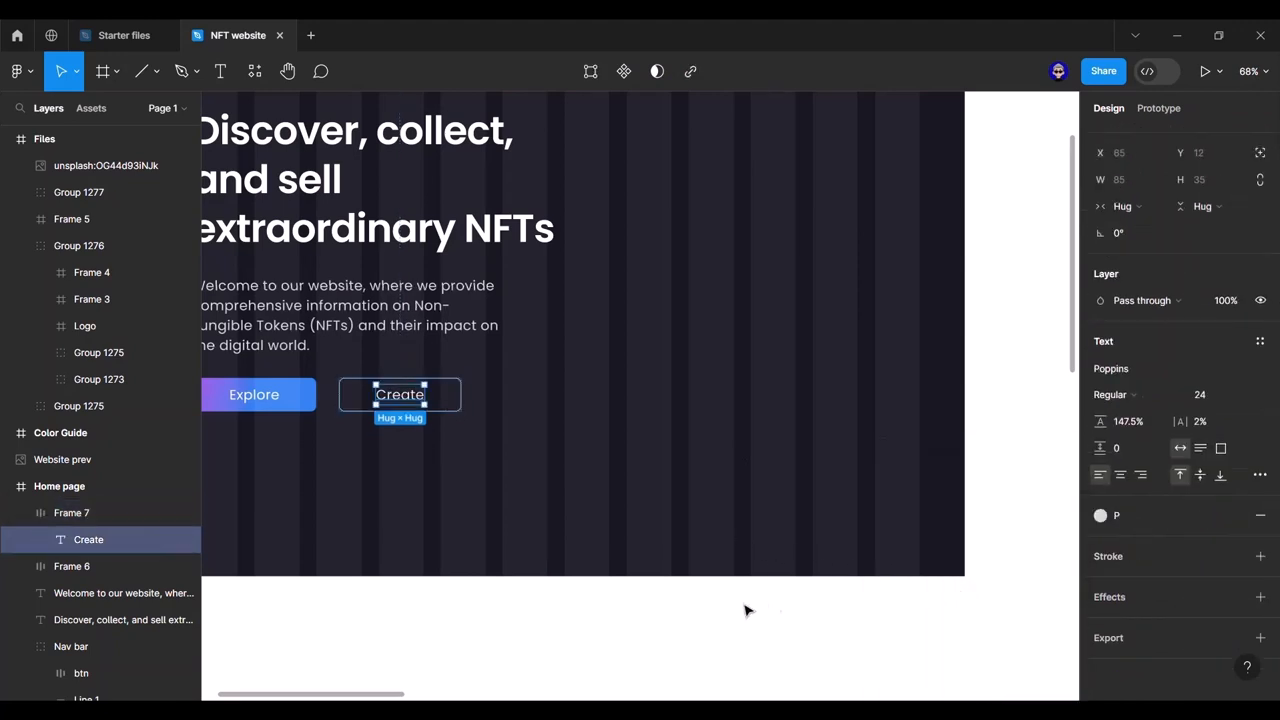
pyautogui.click(746, 606)
# Step: Draw a frame about 516 × 584 in the empty area beside the hero heading on the home page
pyautogui.scroll(-5, 747, 604)
pyautogui.moveTo(838, 516); pyautogui.dragTo(696, 446)
pyautogui.moveTo(633, 405); pyautogui.dragTo(802, 359)
pyautogui.scroll(5, 652, 390)
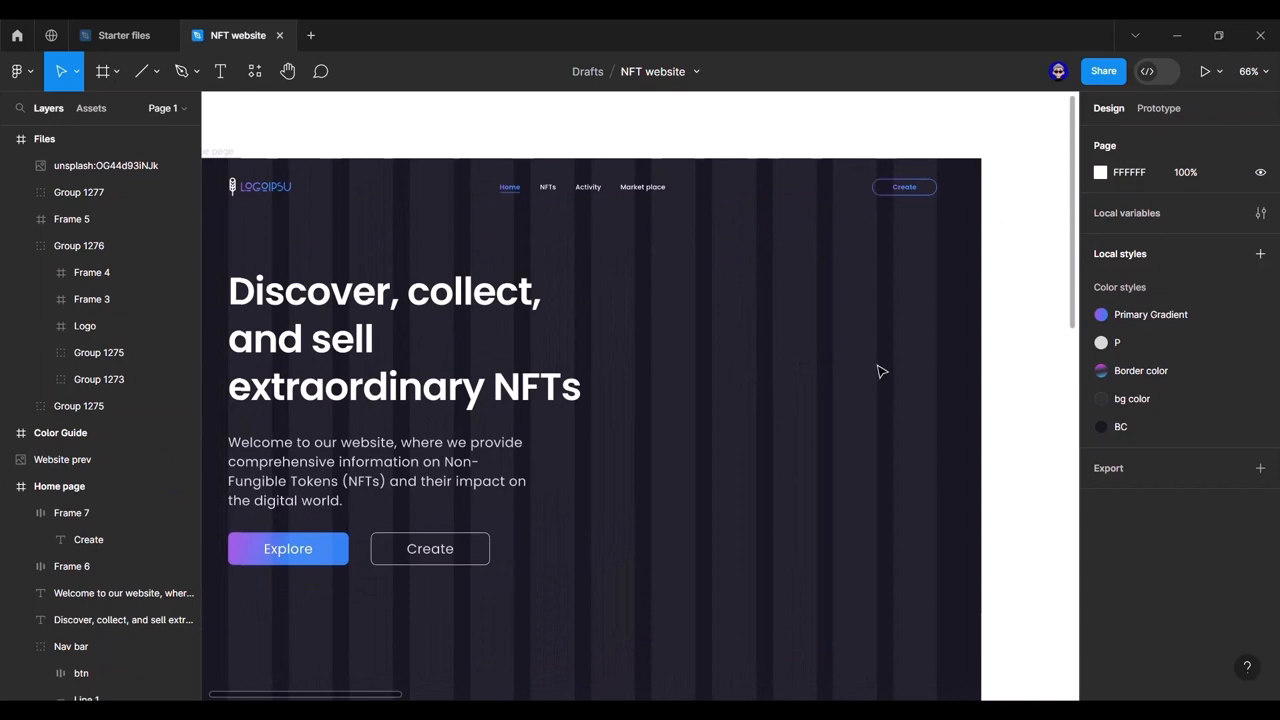
pyautogui.press('f')
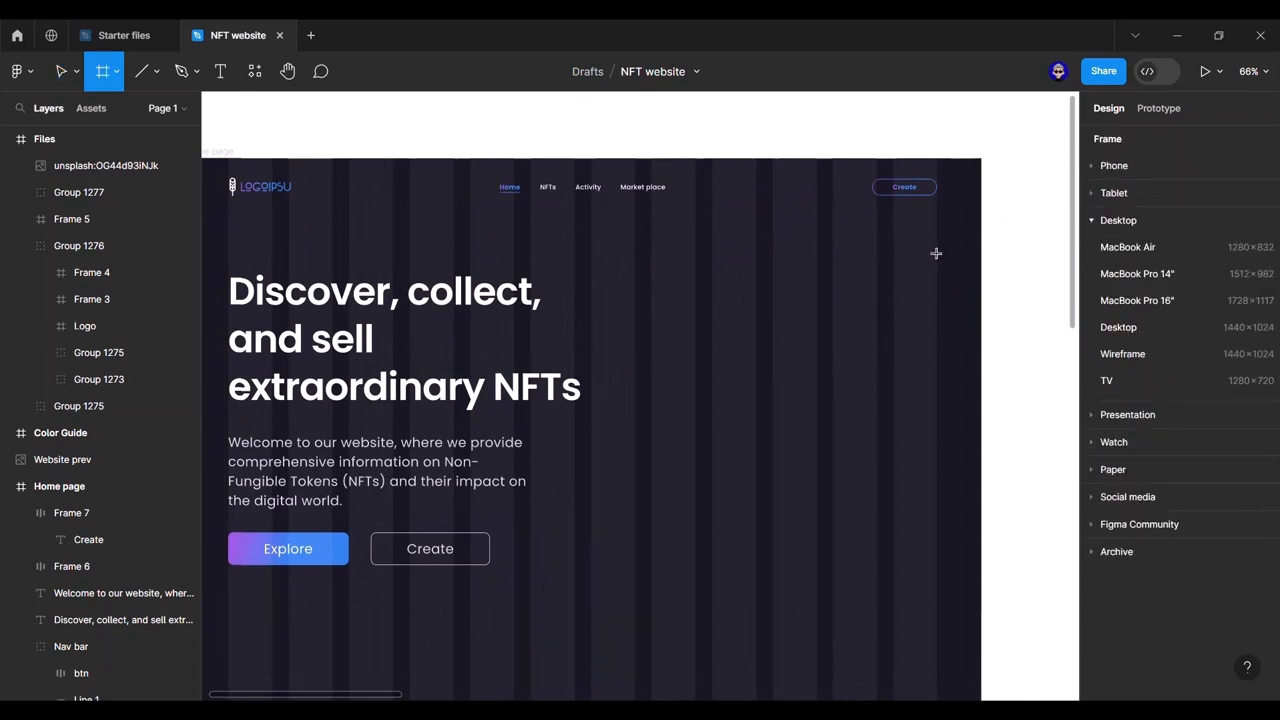
pyautogui.moveTo(937, 253); pyautogui.dragTo(652, 577)
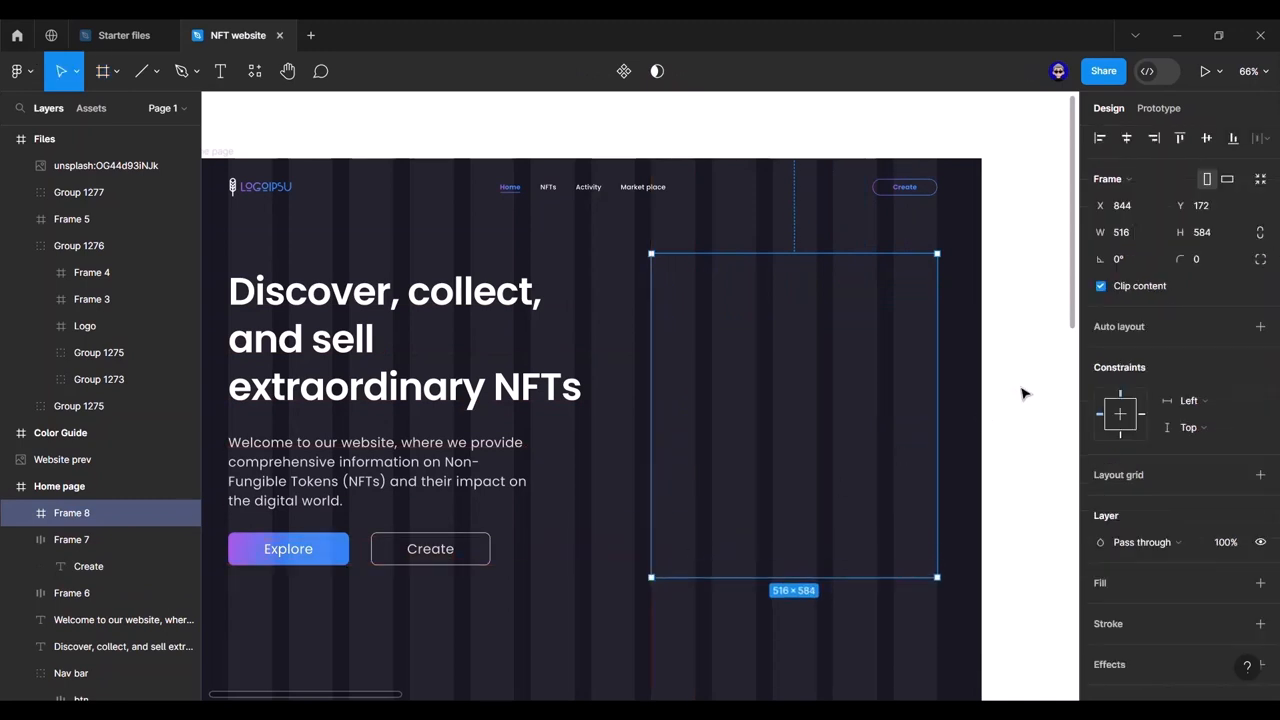
# Step: Resize the new hero card frame to 517 × 585 and move it to X 843, Y 163
pyautogui.click(1130, 242)
pyautogui.write('517')
pyautogui.press('Return')
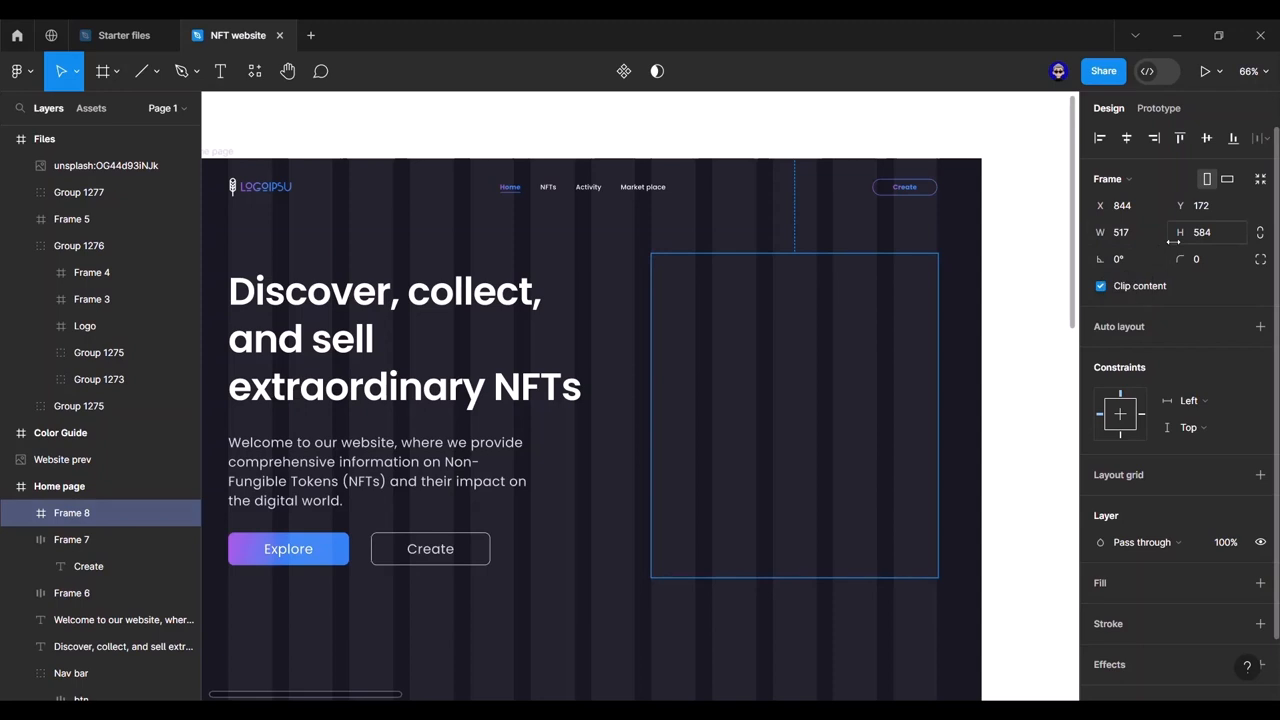
pyautogui.click(1228, 231)
pyautogui.write('585')
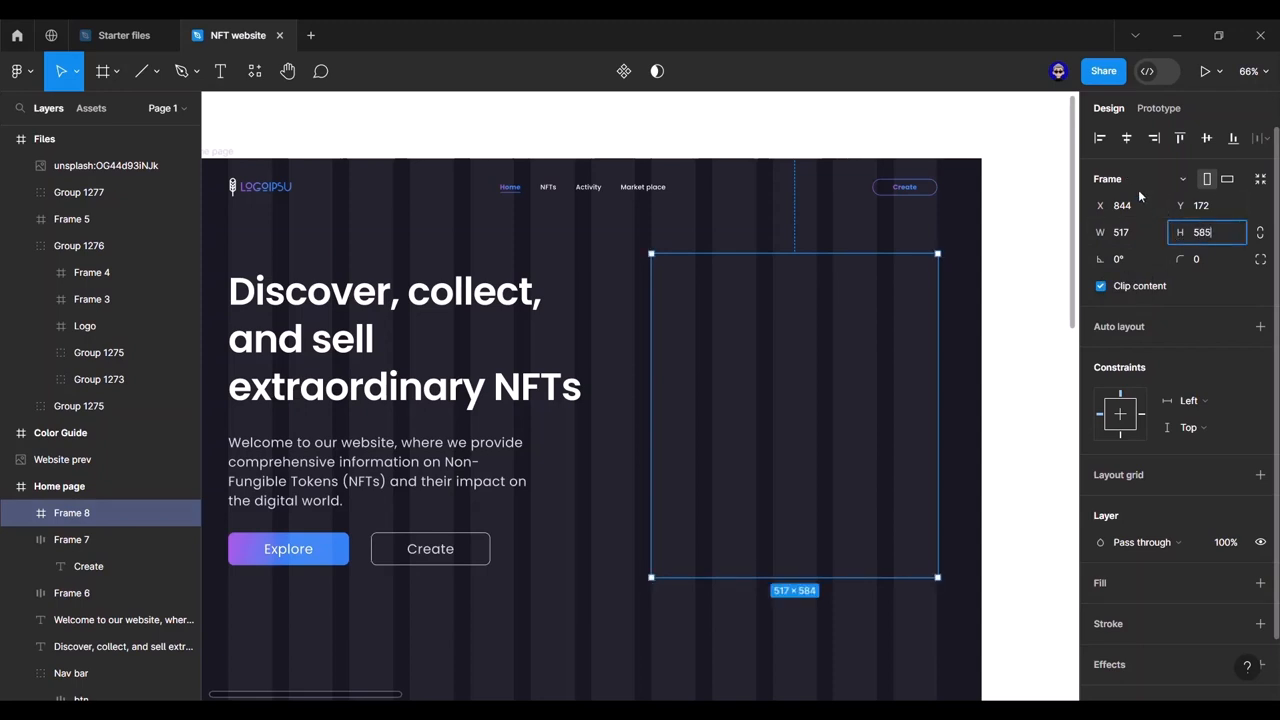
pyautogui.press('Return')
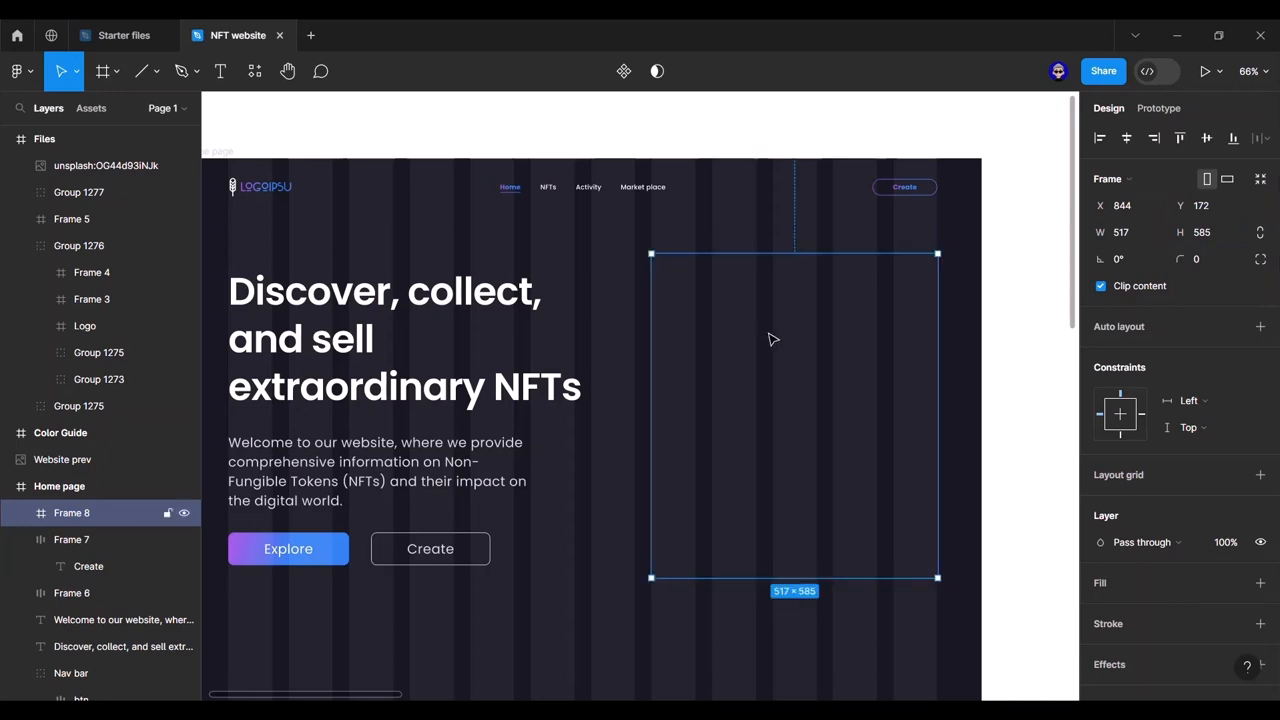
pyautogui.moveTo(770, 338); pyautogui.dragTo(766, 334)
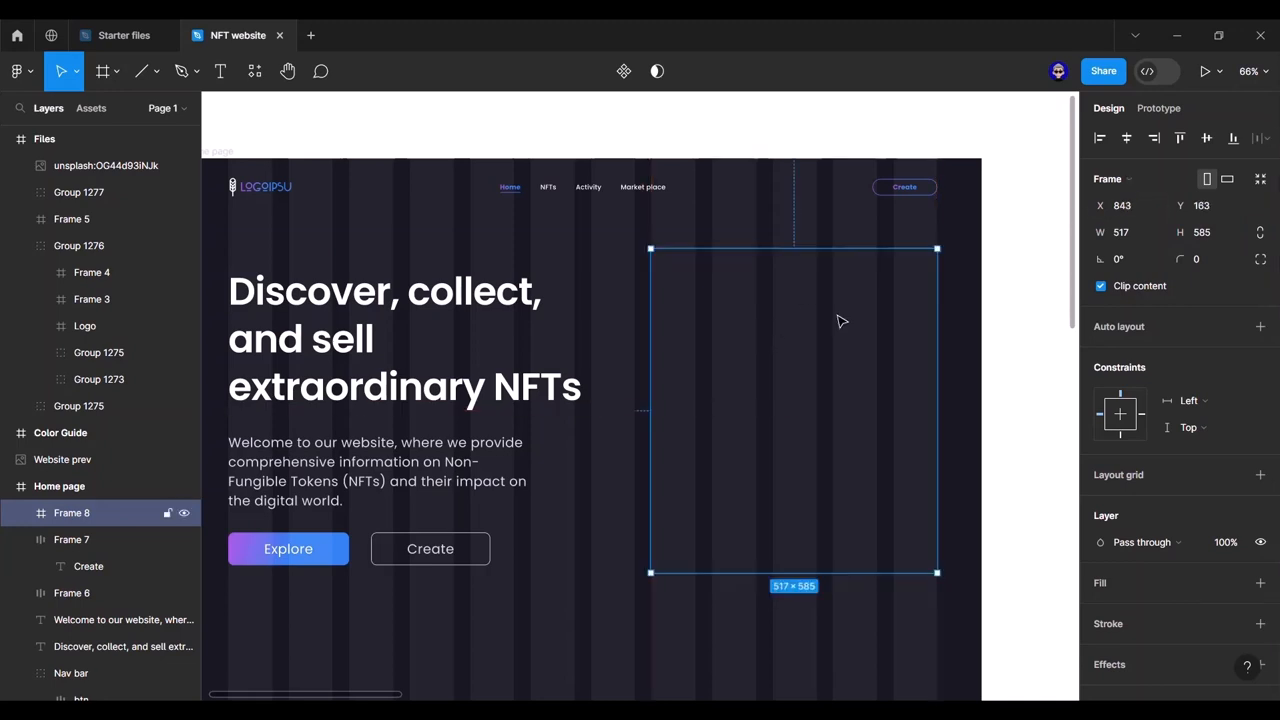
# Step: Give the hero card frame a stroke that uses the Border color style
pyautogui.click(1233, 623)
pyautogui.click(952, 566)
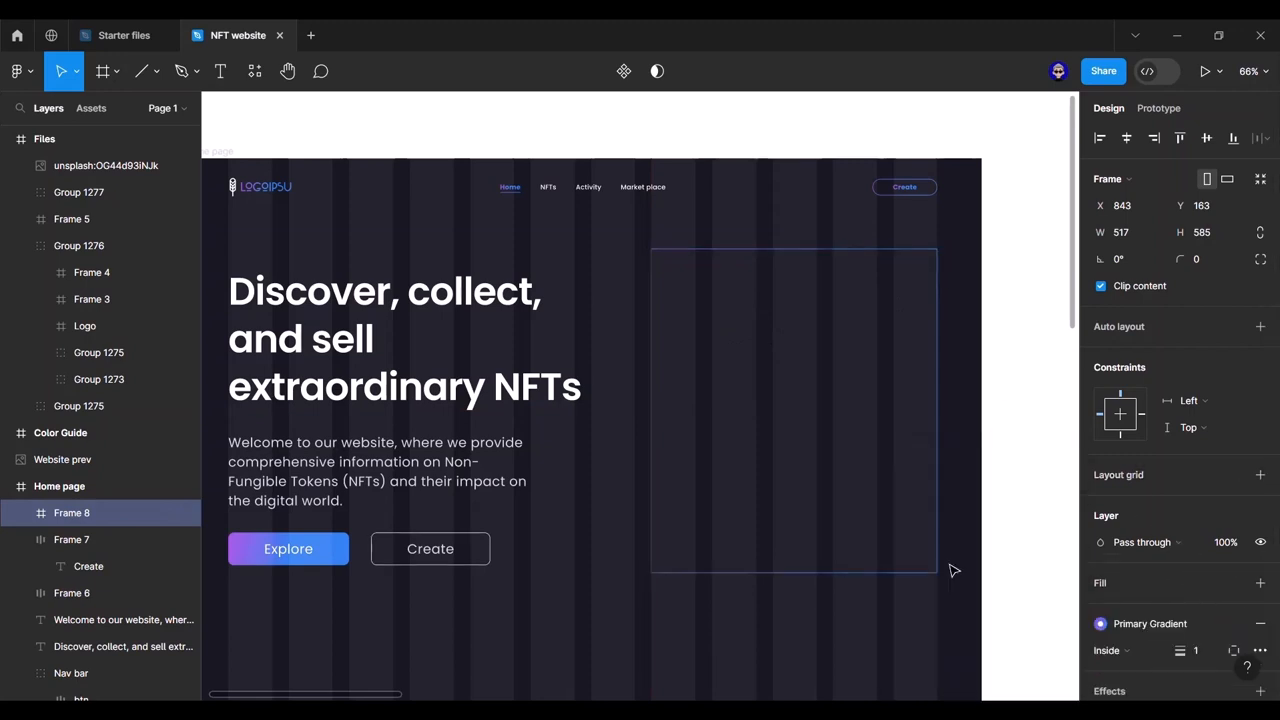
pyautogui.click(1233, 623)
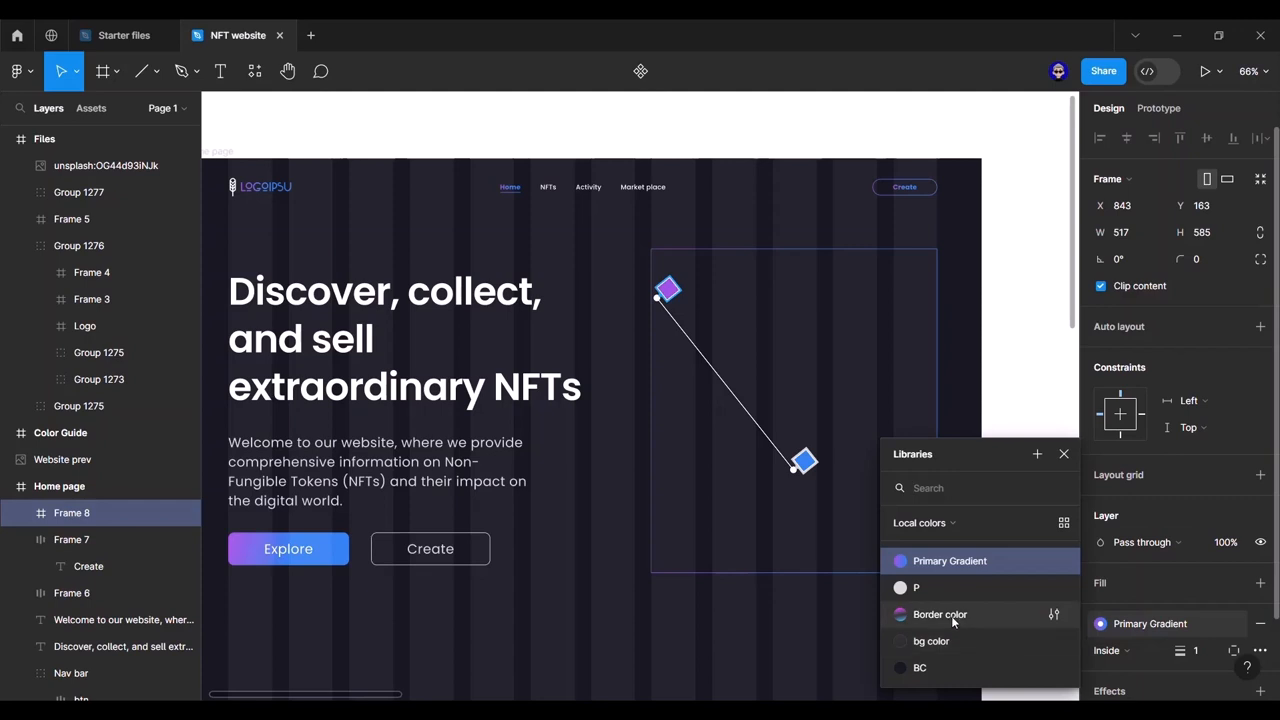
pyautogui.click(920, 622)
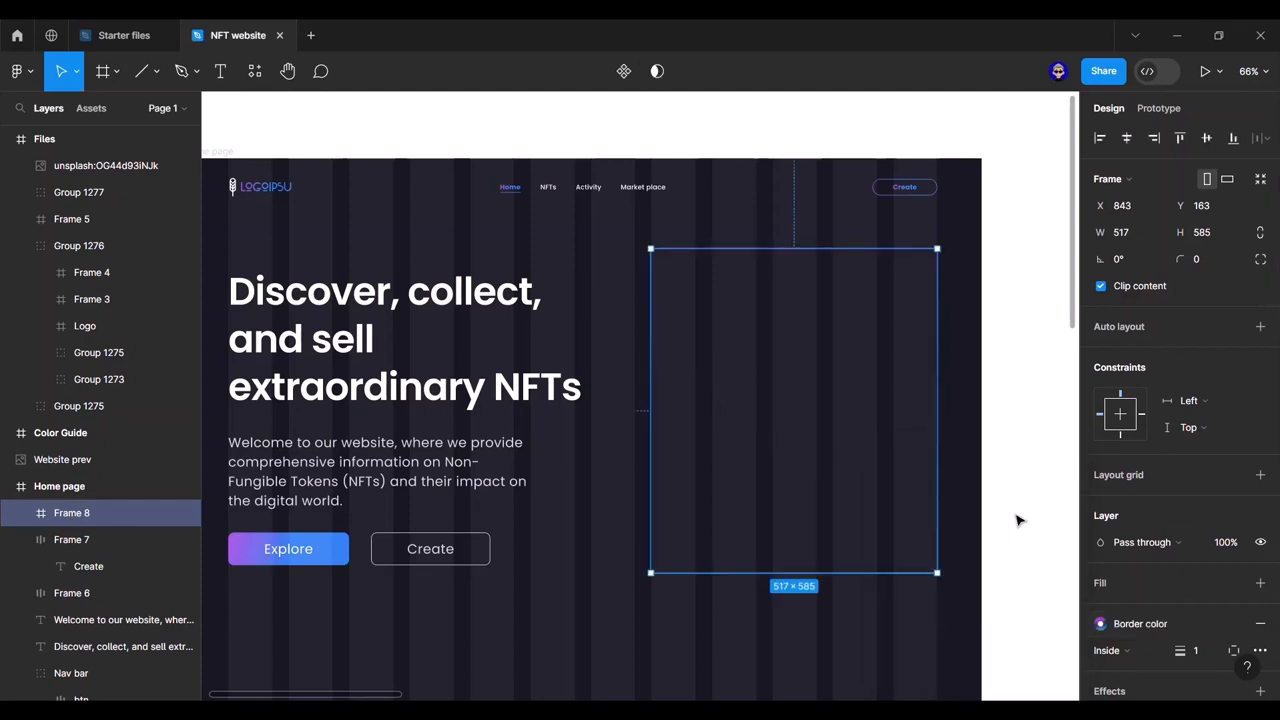
# Step: Round the hero card frame's corners with a radius of 35
pyautogui.click(1205, 258)
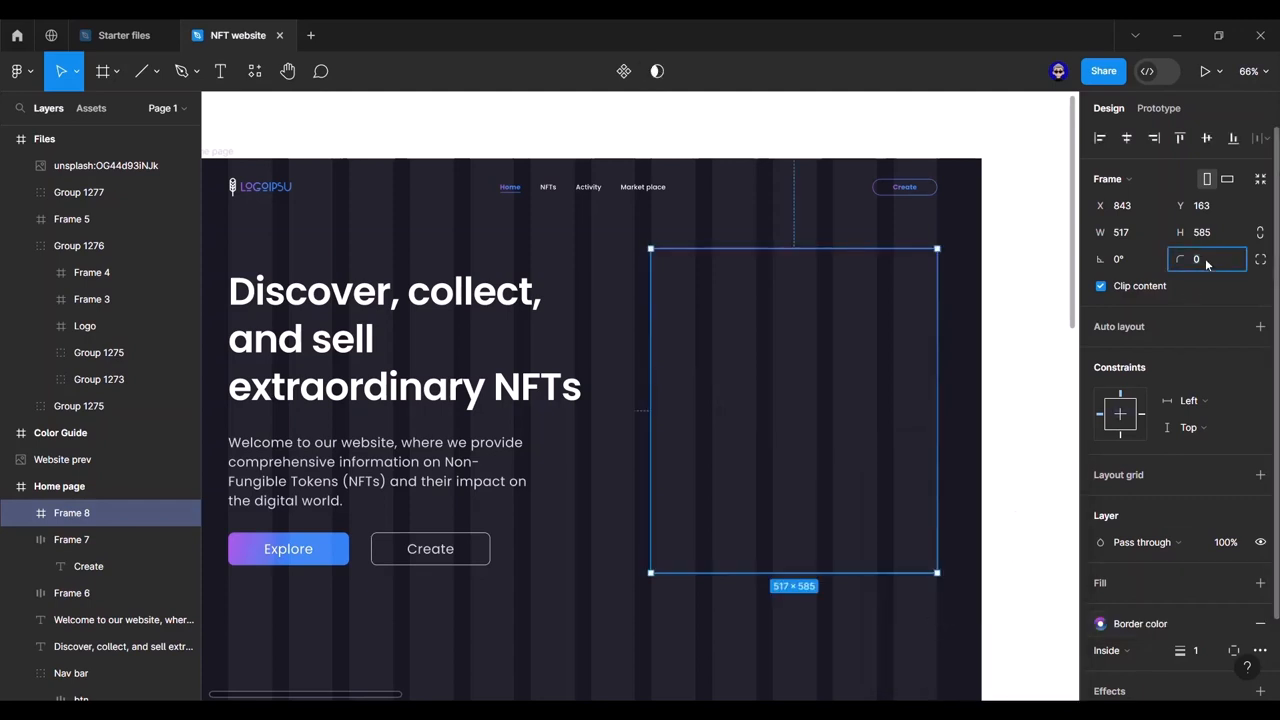
pyautogui.write('35')
pyautogui.press('Return')
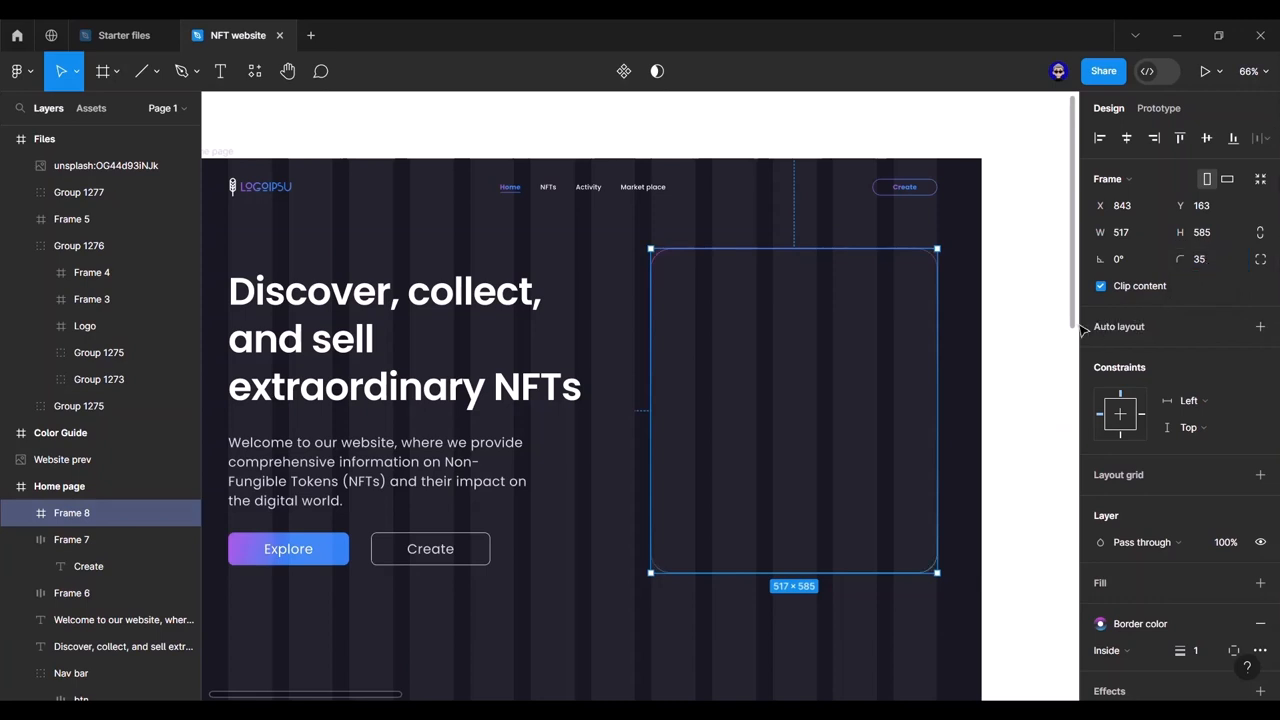
pyautogui.click(1048, 335)
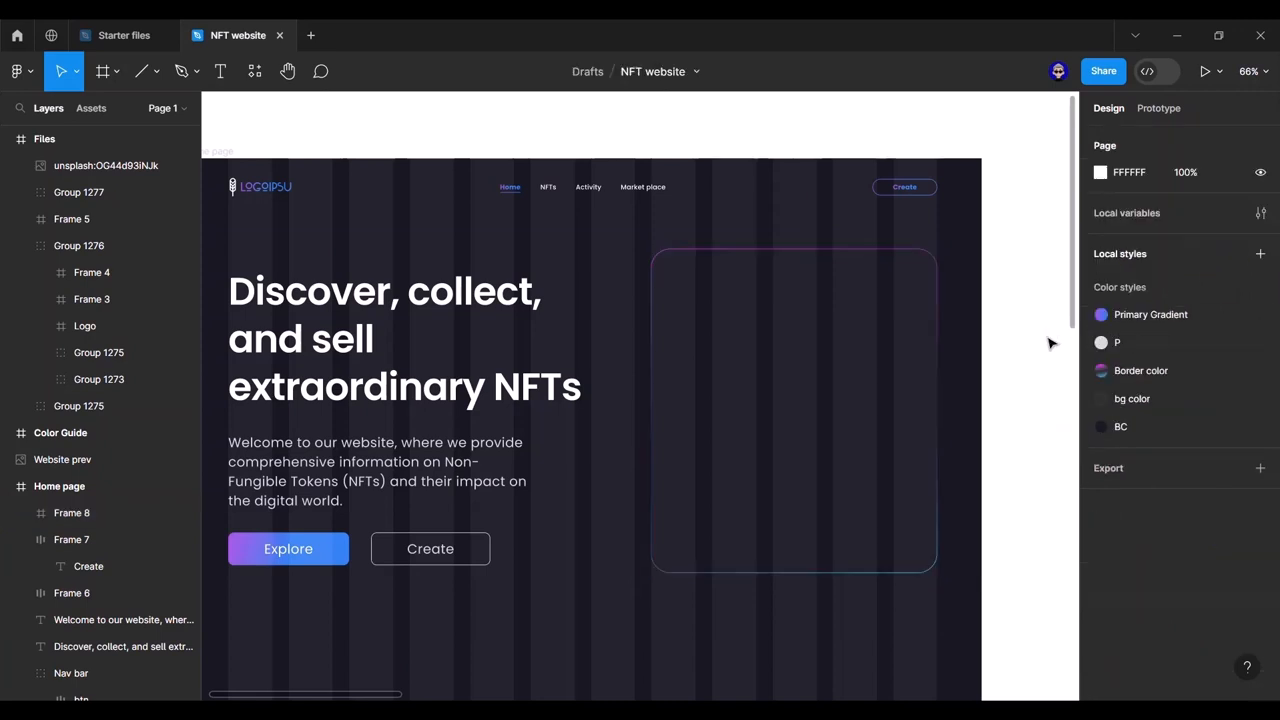
# Step: Compare the card with the reference design and fill the hero card frame with the bg color style
pyautogui.scroll(-5, 975, 402)
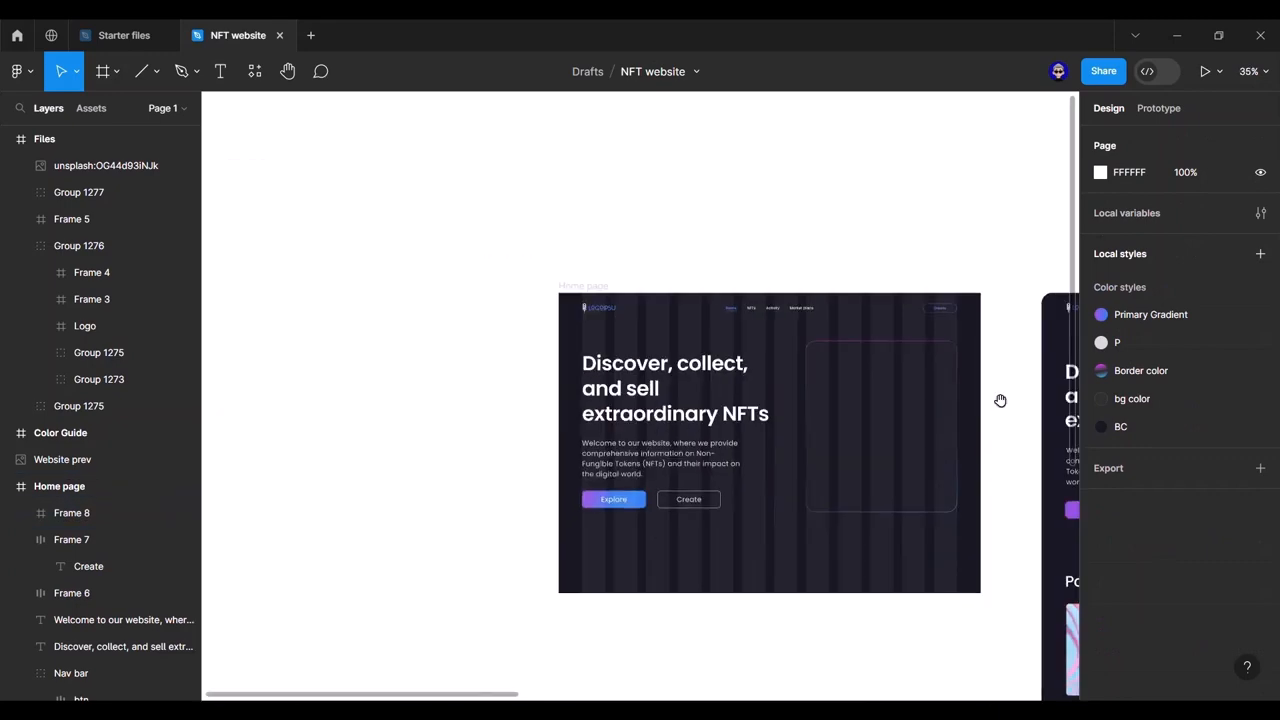
pyautogui.moveTo(1000, 400); pyautogui.dragTo(543, 380)
pyautogui.scroll(6, 866, 398)
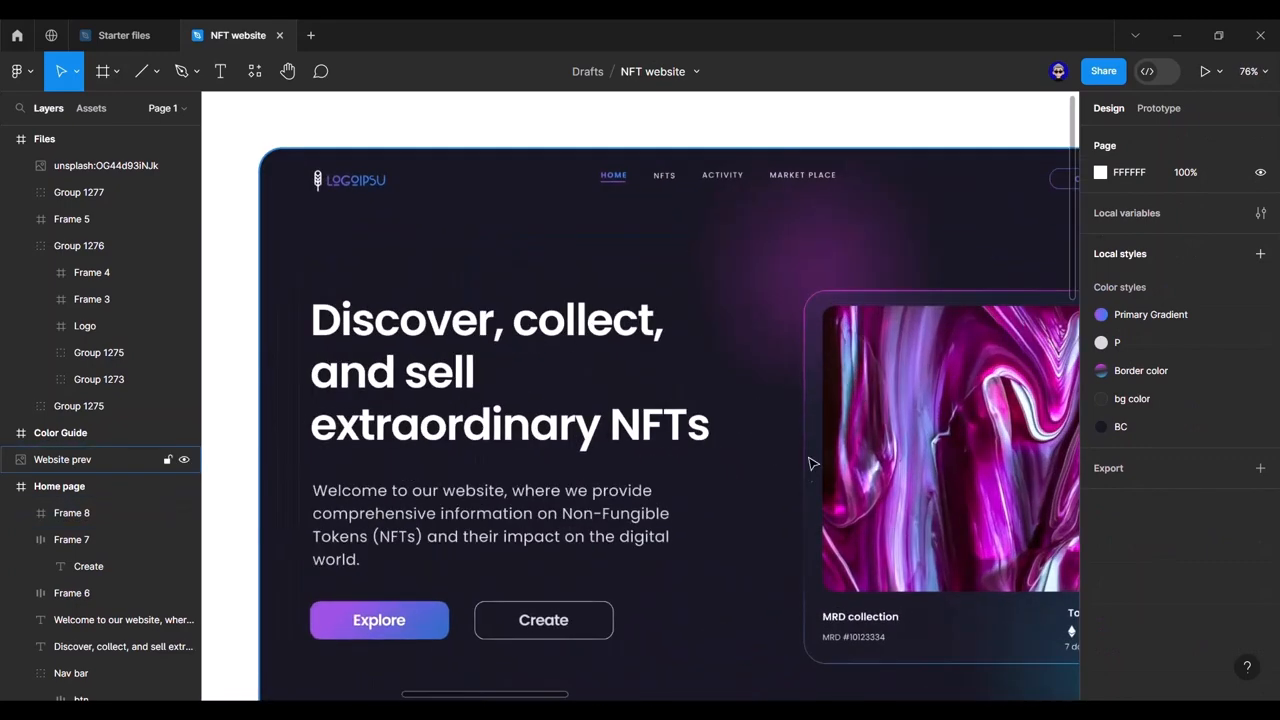
pyautogui.hscroll(-10, 494, 410)
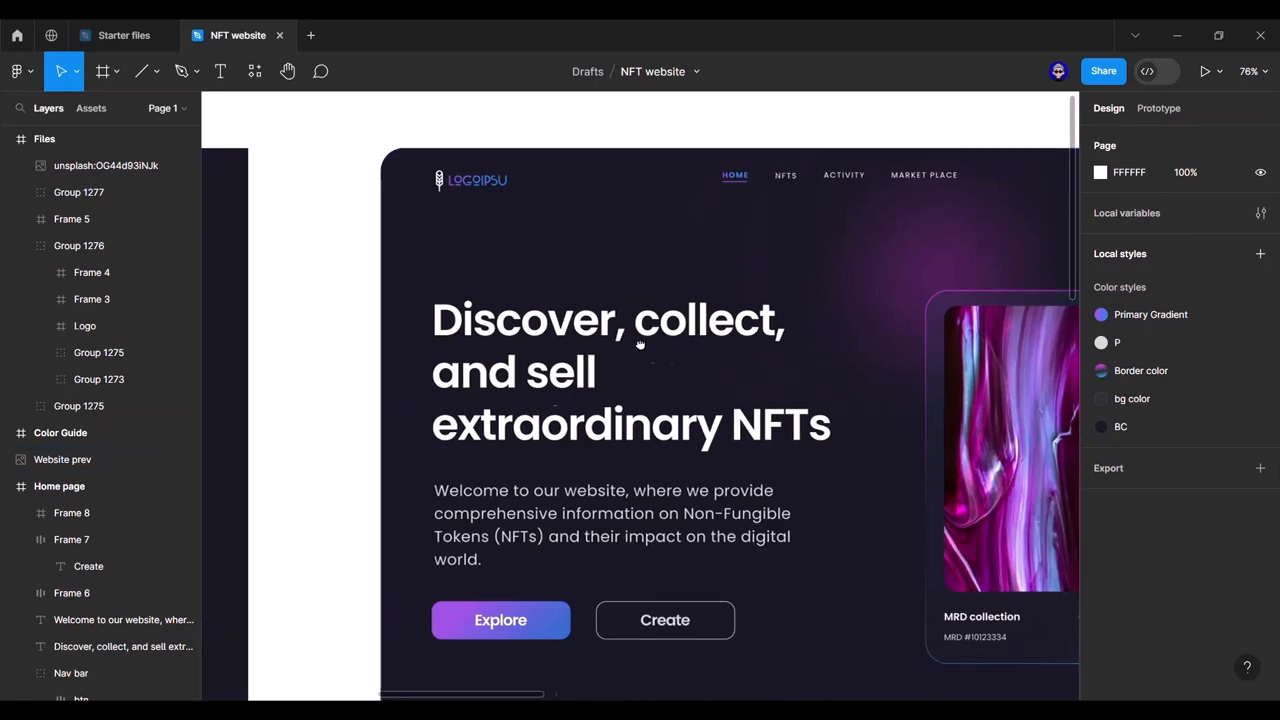
pyautogui.click(651, 314)
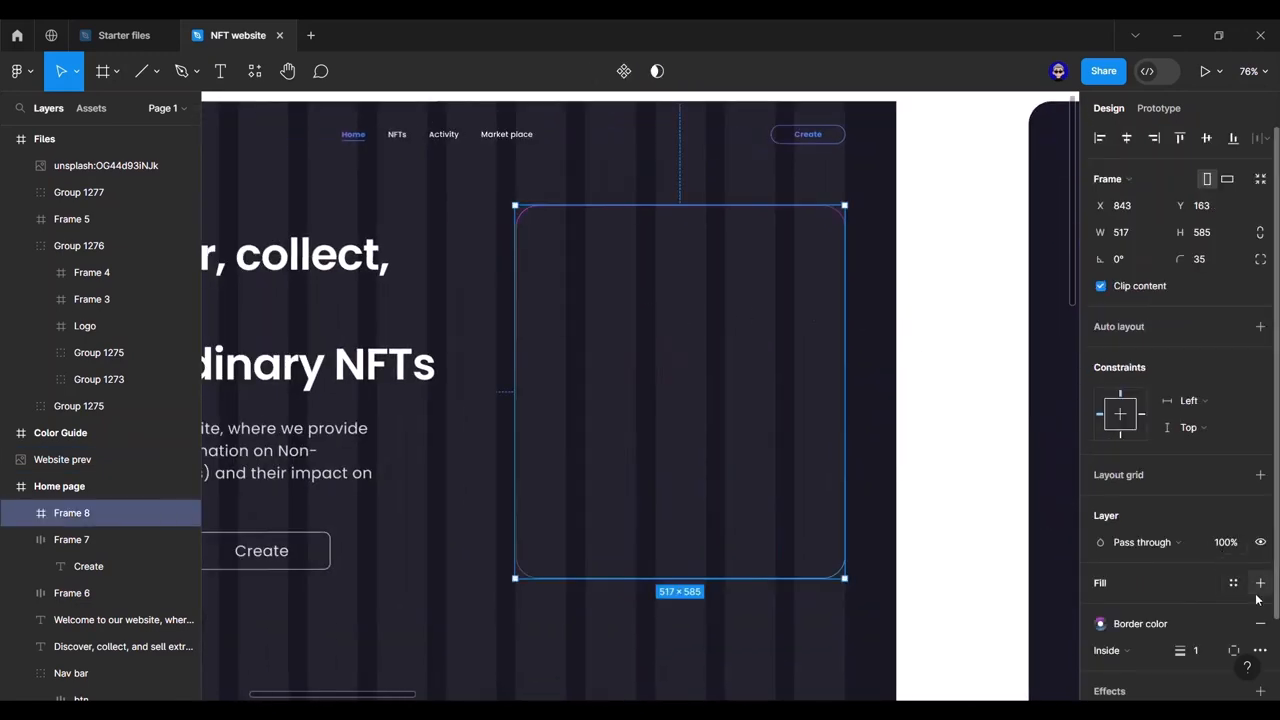
pyautogui.click(1233, 583)
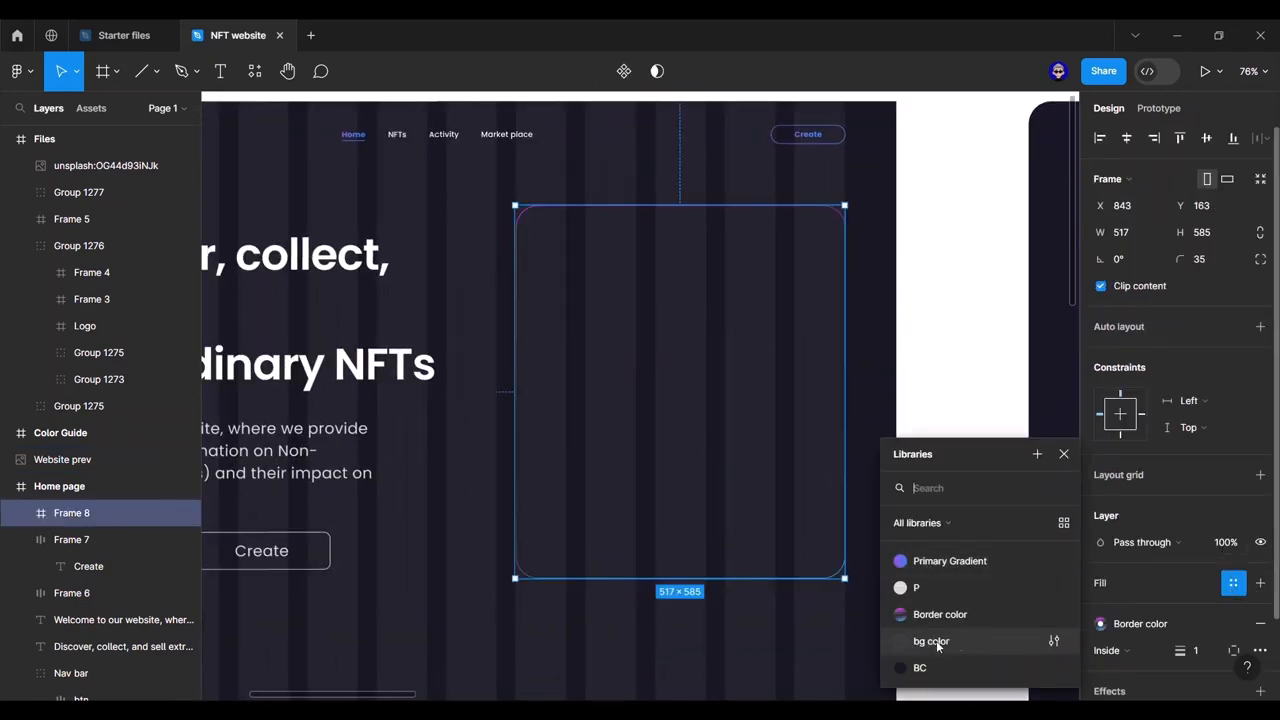
pyautogui.click(937, 645)
pyautogui.click(948, 551)
pyautogui.hscroll(-3, 960, 480)
pyautogui.scroll(-1, 960, 480)
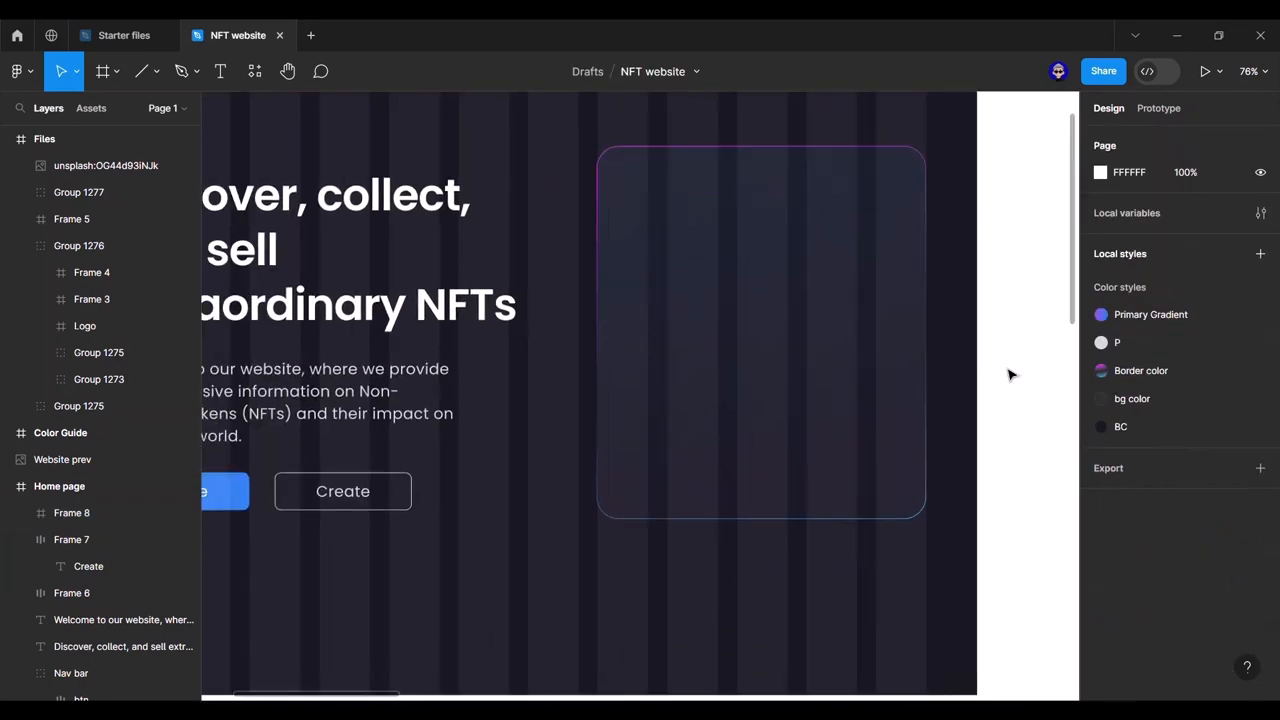
# Step: Hide the 12-column layout grid on the Home page frame
pyautogui.scroll(-5, 1008, 375)
pyautogui.click(991, 340)
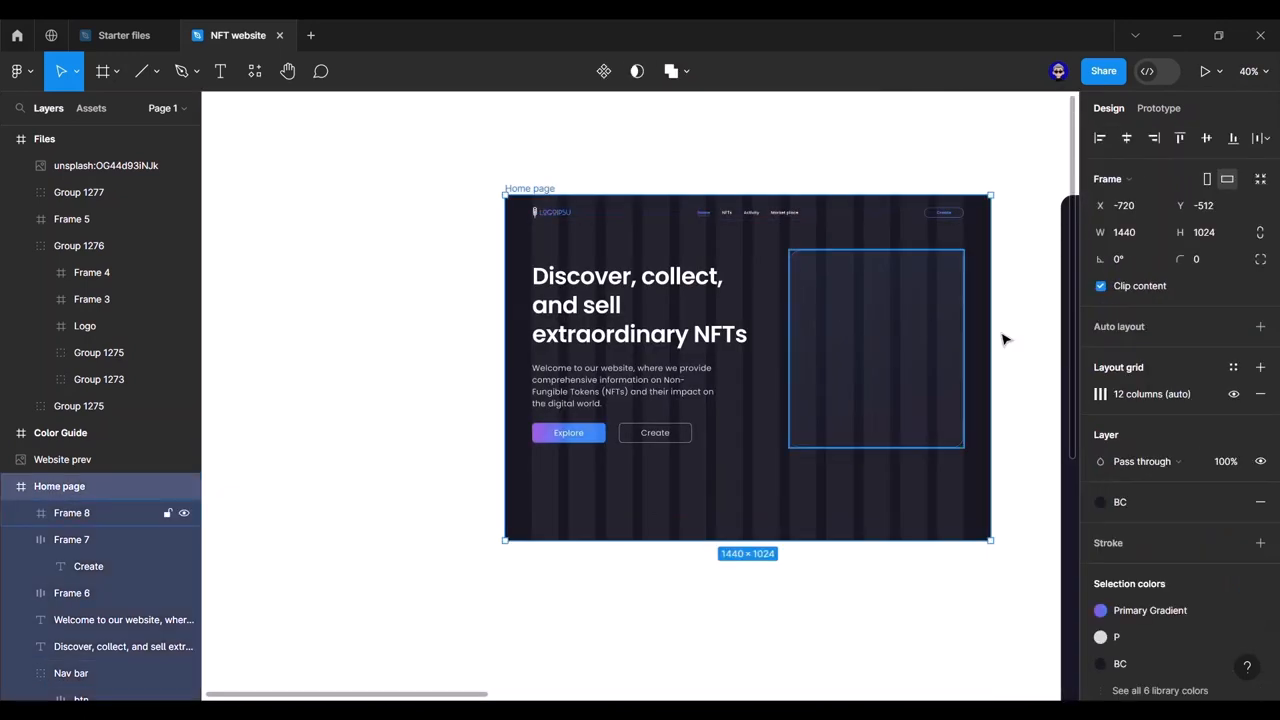
pyautogui.click(1233, 394)
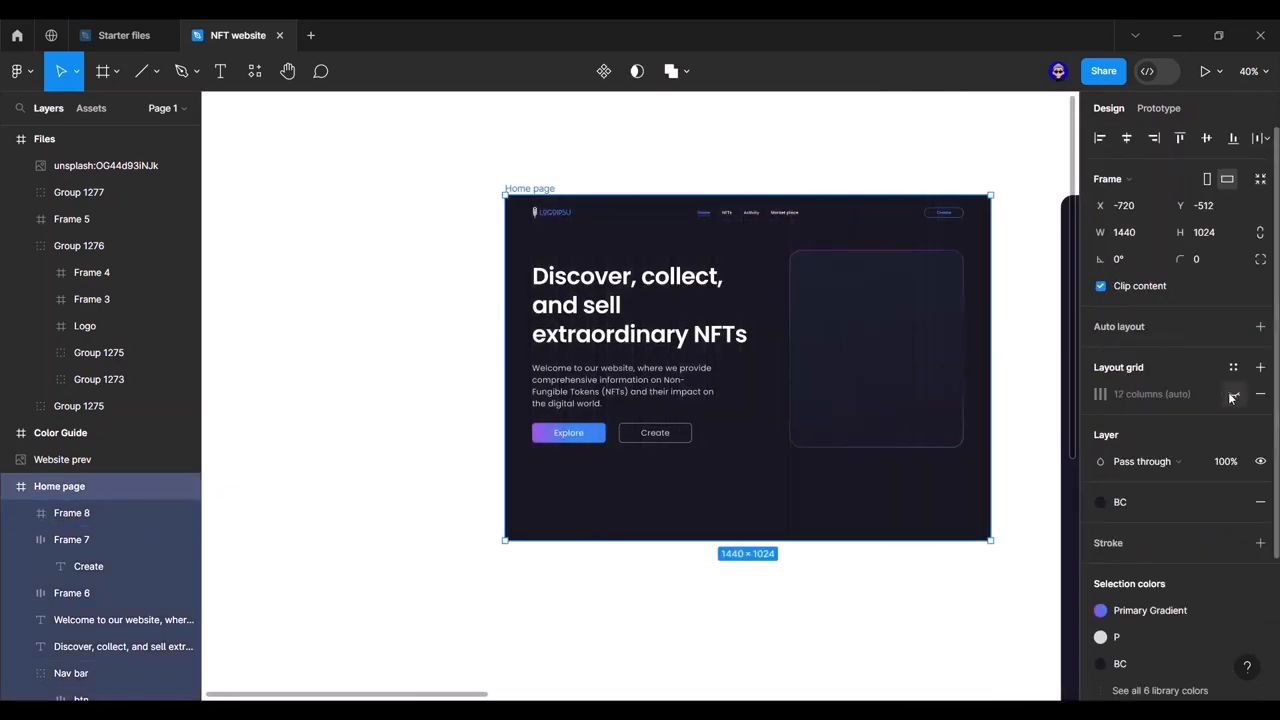
pyautogui.click(1051, 366)
# Step: Copy the large purple abstract artwork from the Files frame and paste it into the hero card frame
pyautogui.hscroll(2, 580, 244)
pyautogui.moveTo(687, 294); pyautogui.dragTo(497, 311)
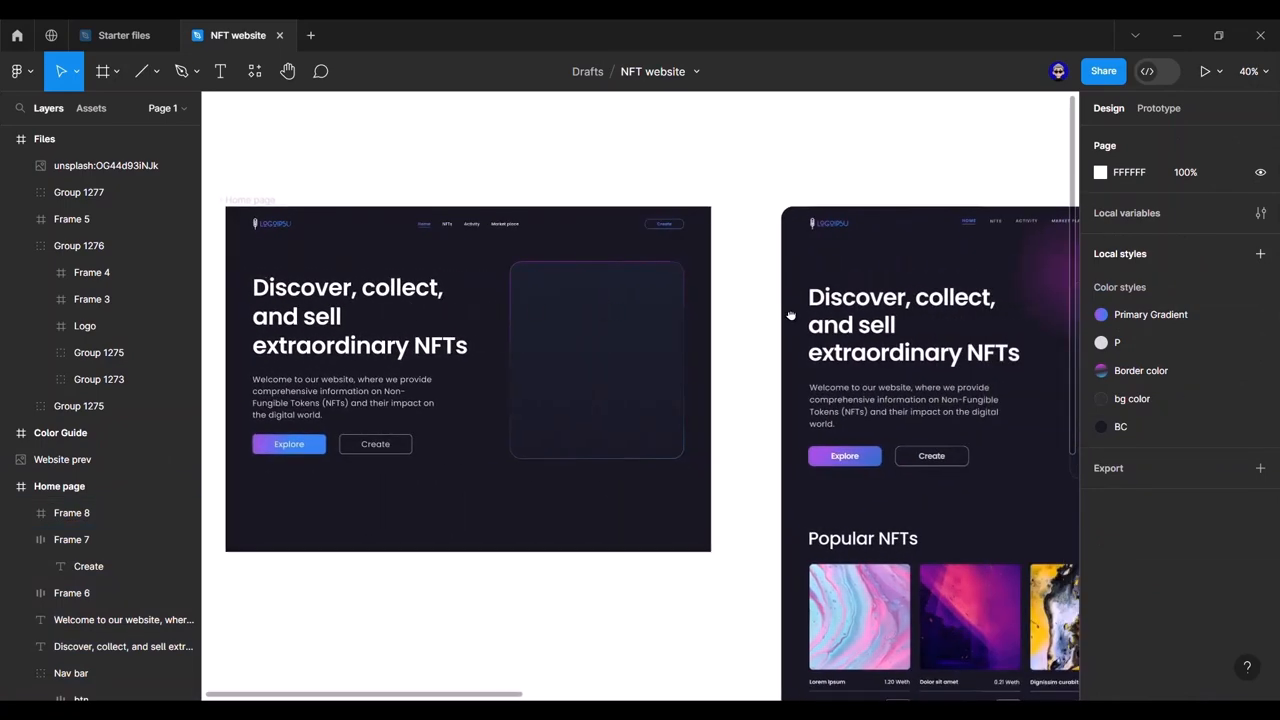
pyautogui.hscroll(5, 789, 316)
pyautogui.moveTo(971, 383); pyautogui.dragTo(523, 343)
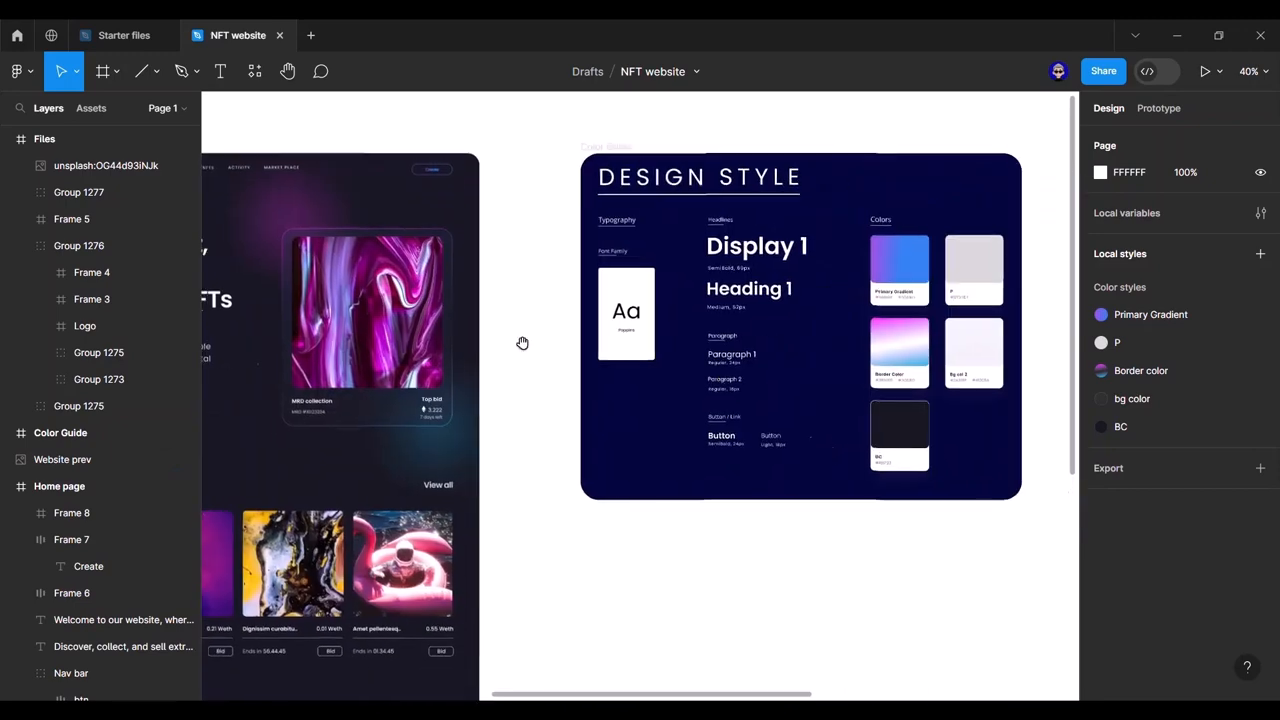
pyautogui.press('-')
pyautogui.hscroll(6, 694, 353)
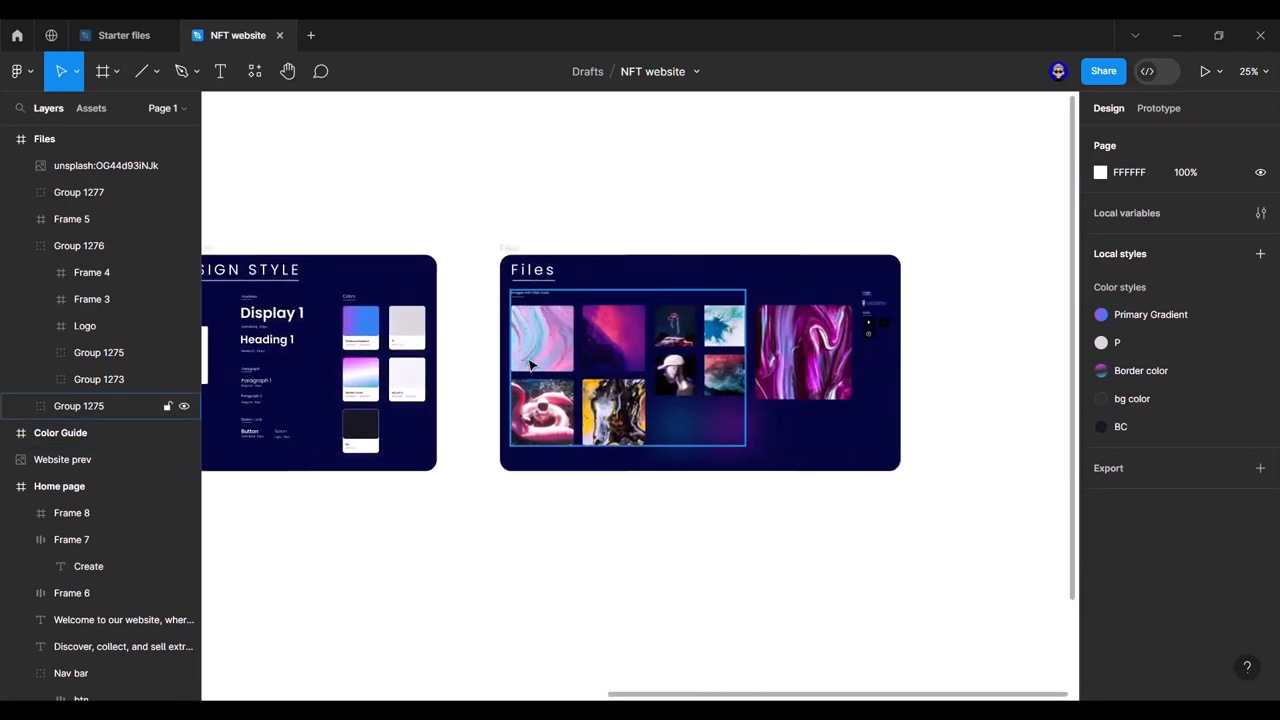
pyautogui.click(835, 348)
pyautogui.click(483, 571)
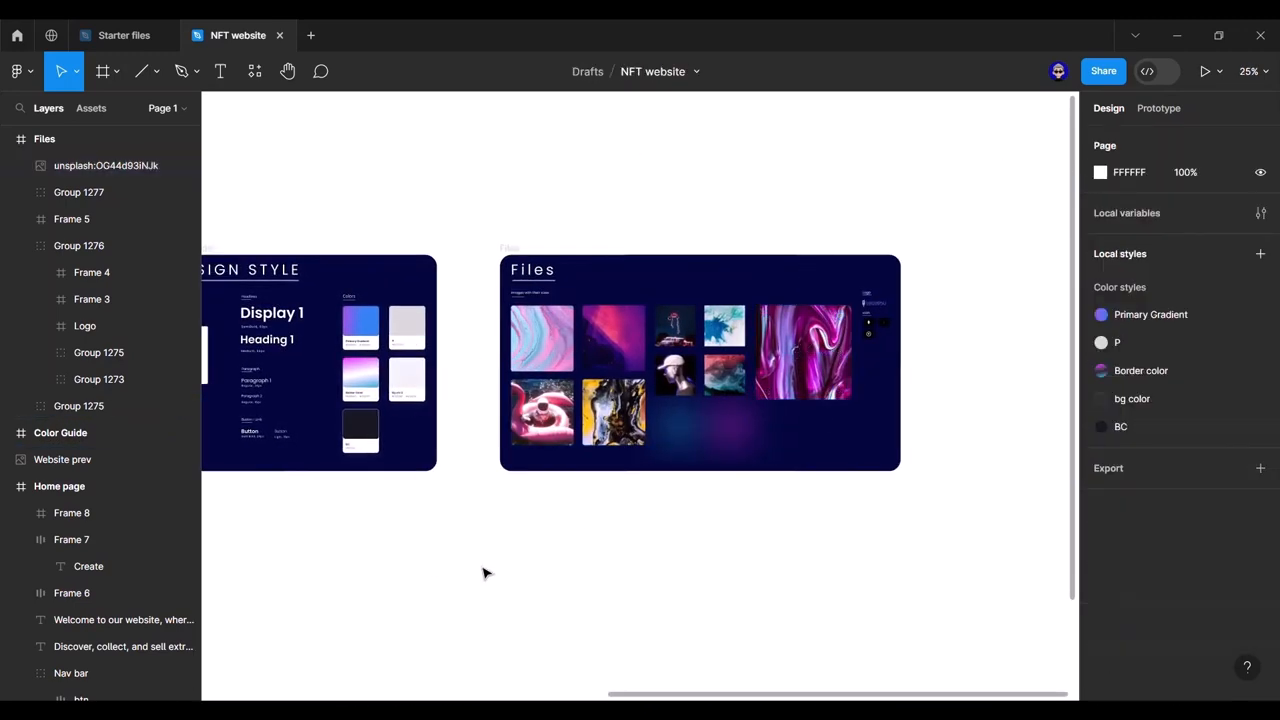
pyautogui.hscroll(-10, 794, 451)
pyautogui.scroll(3, 640, 296)
pyautogui.scroll(3, 640, 296)
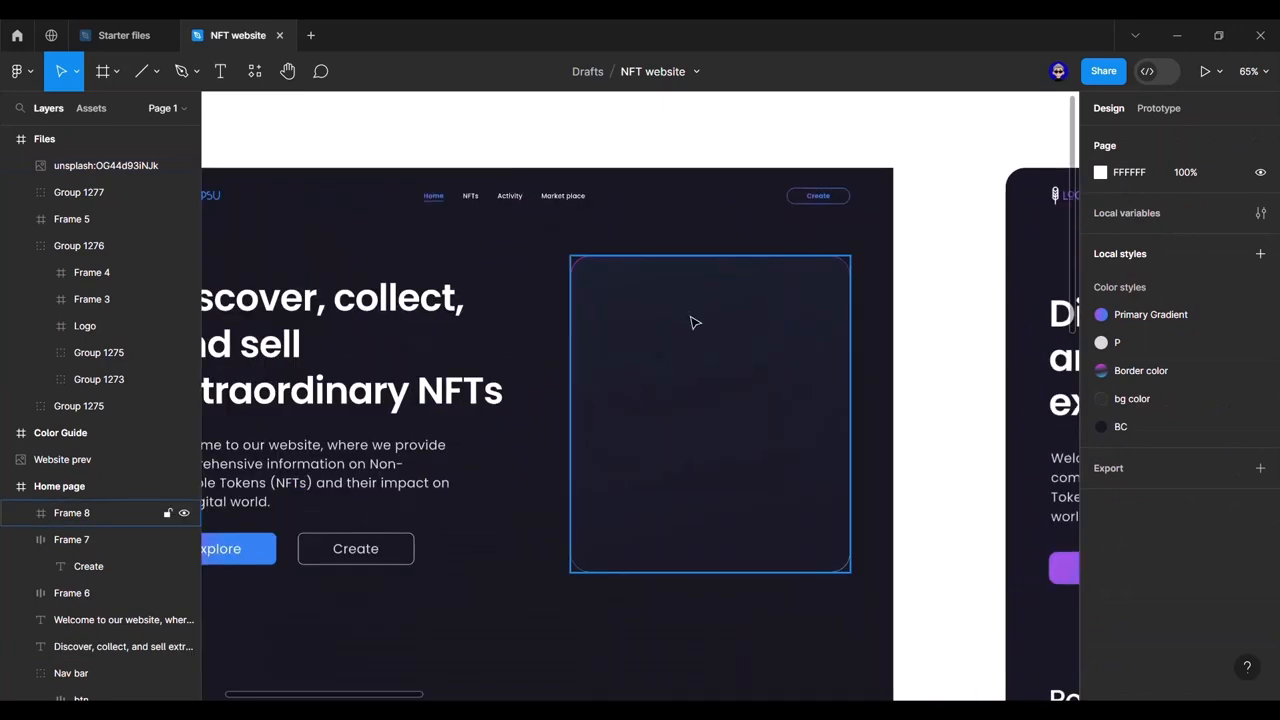
pyautogui.click(651, 317)
pyautogui.rightClick(651, 317)
pyautogui.click(668, 249)
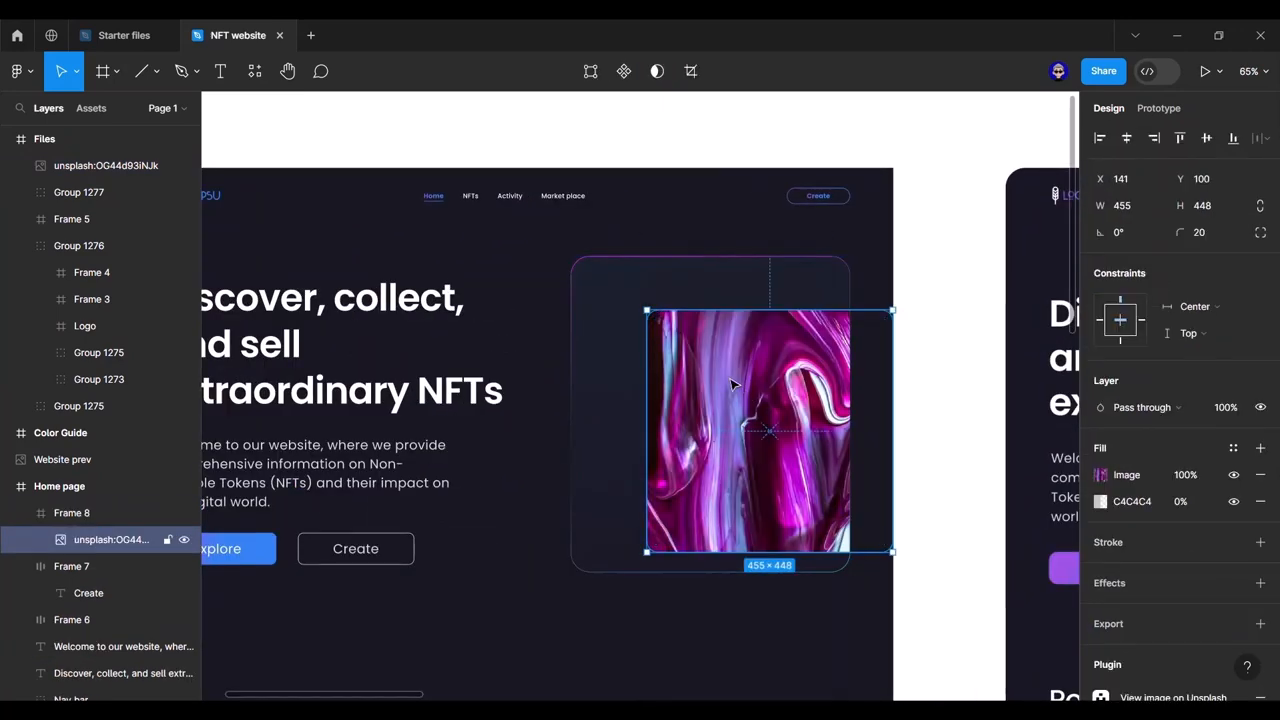
# Step: Center the artwork horizontally in the hero card and position it 25 px below the card's upper edge
pyautogui.moveTo(855, 367); pyautogui.dragTo(805, 368)
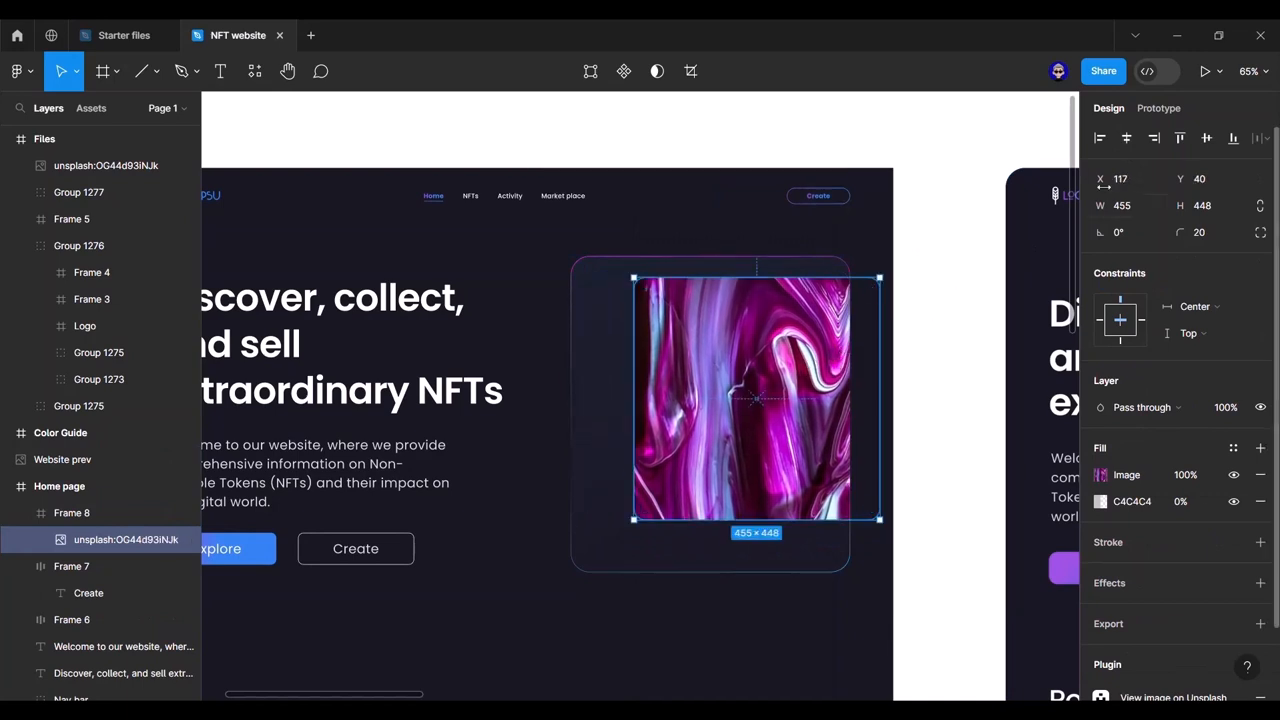
pyautogui.click(1124, 140)
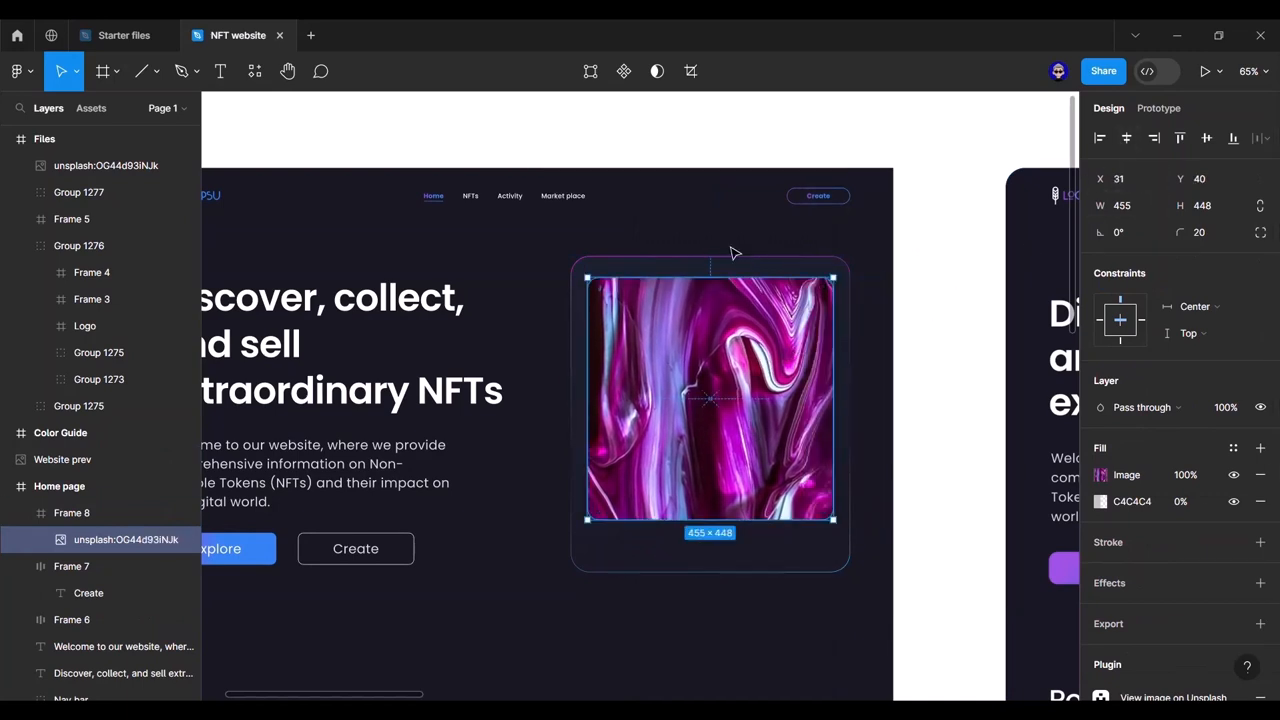
pyautogui.press('alt')
pyautogui.hotkey('alt', 'Up')
pyautogui.hotkey('alt', 'Up')
pyautogui.hotkey('alt', 'Up')
pyautogui.hotkey('alt', 'Up')
pyautogui.hotkey('alt', 'Up')
pyautogui.hotkey('alt', 'Up')
pyautogui.hotkey('alt', 'Up')
pyautogui.hotkey('alt', 'Up')
pyautogui.hotkey('alt', 'Up')
pyautogui.hotkey('alt', 'Up')
pyautogui.hotkey('alt', 'Up')
pyautogui.hotkey('alt', 'Up')
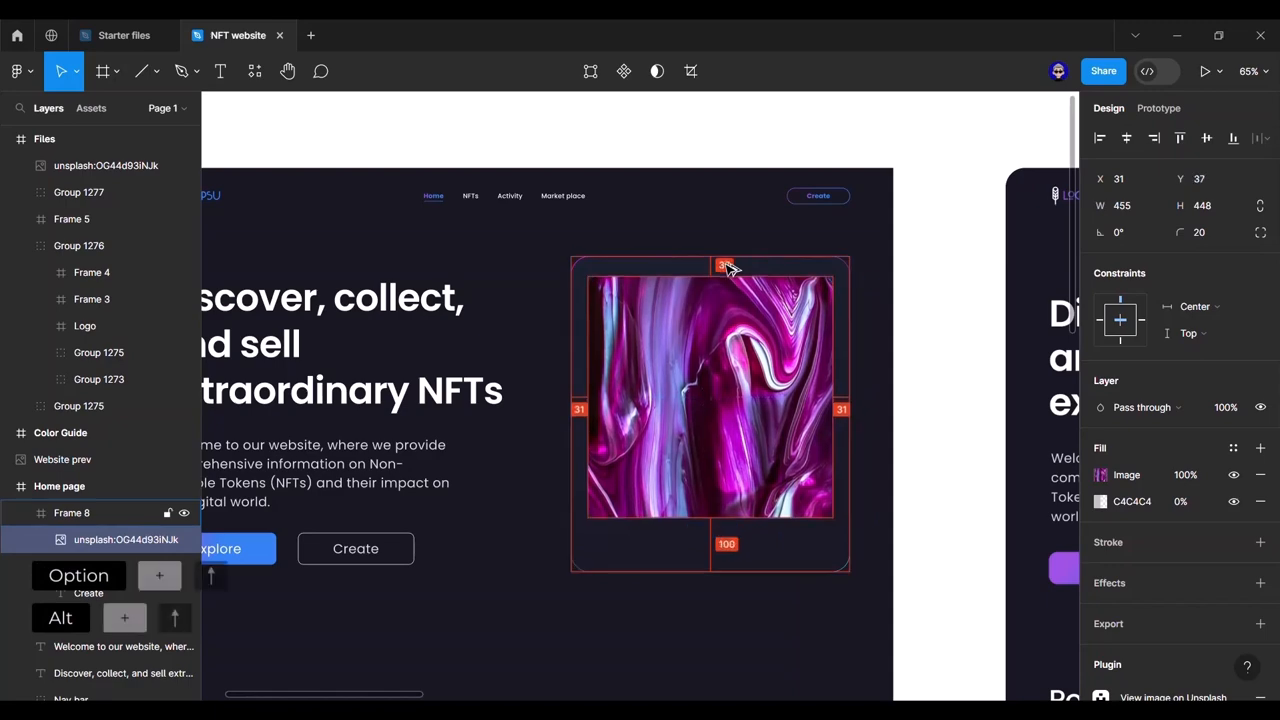
pyautogui.hotkey('alt', 'Up')
pyautogui.hotkey('alt', 'Up')
pyautogui.hotkey('alt', 'Up')
pyautogui.hotkey('alt', 'Up')
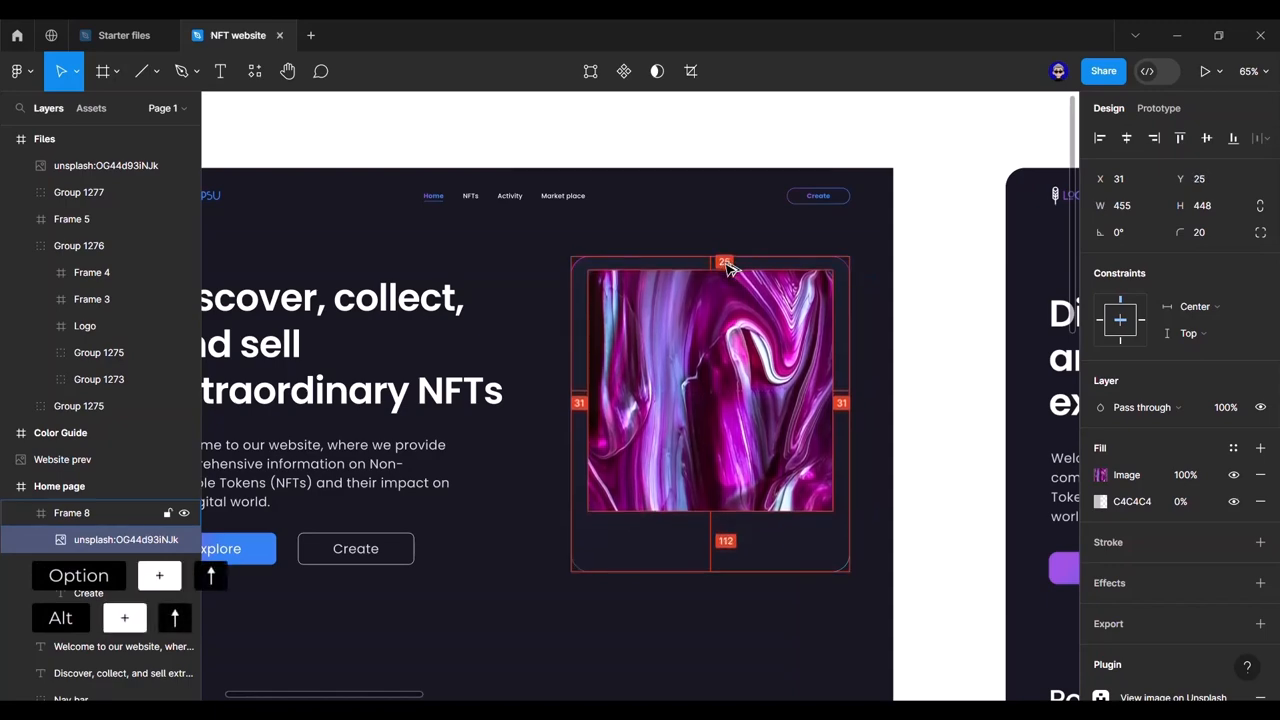
# Step: Add the text "MRD collection" below the card's artwork and align it with the image's left edge at X 31, Y 487
pyautogui.click(945, 350)
pyautogui.moveTo(965, 382); pyautogui.dragTo(795, 318)
pyautogui.scroll(-3, 795, 323)
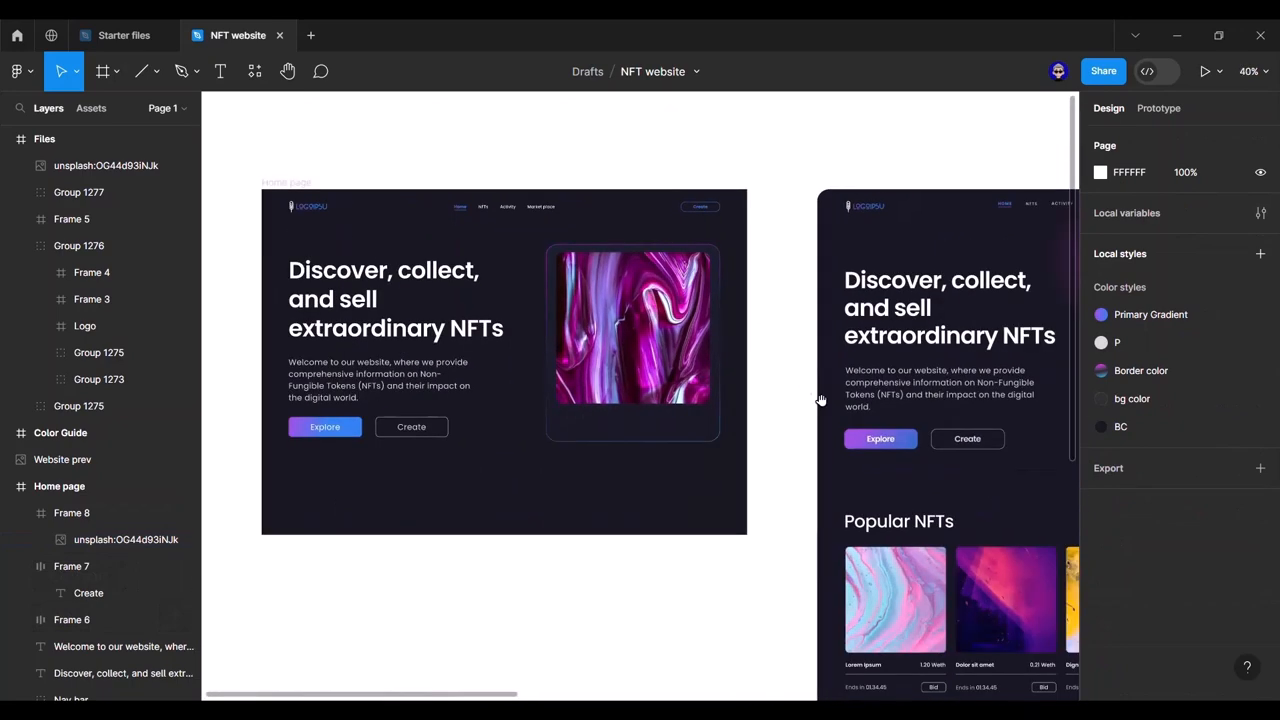
pyautogui.moveTo(820, 400); pyautogui.dragTo(848, 410)
pyautogui.scroll(5, 790, 413)
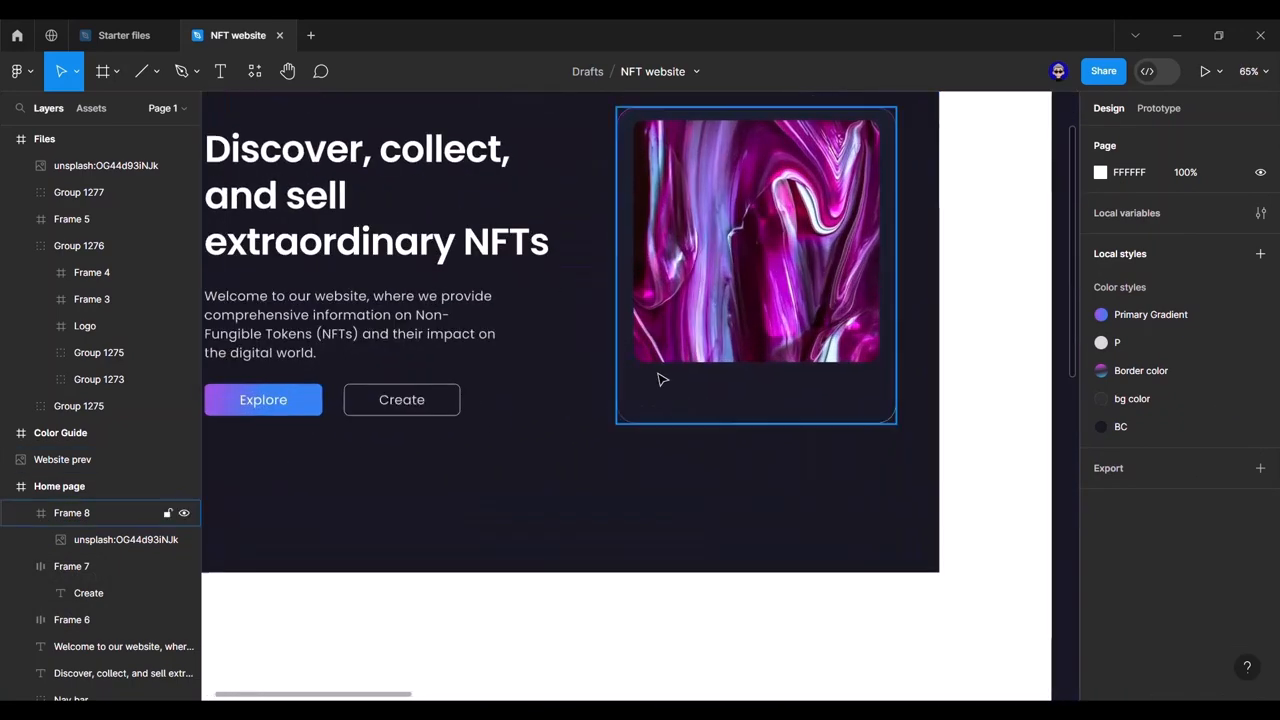
pyautogui.press('t')
pyautogui.click(632, 379)
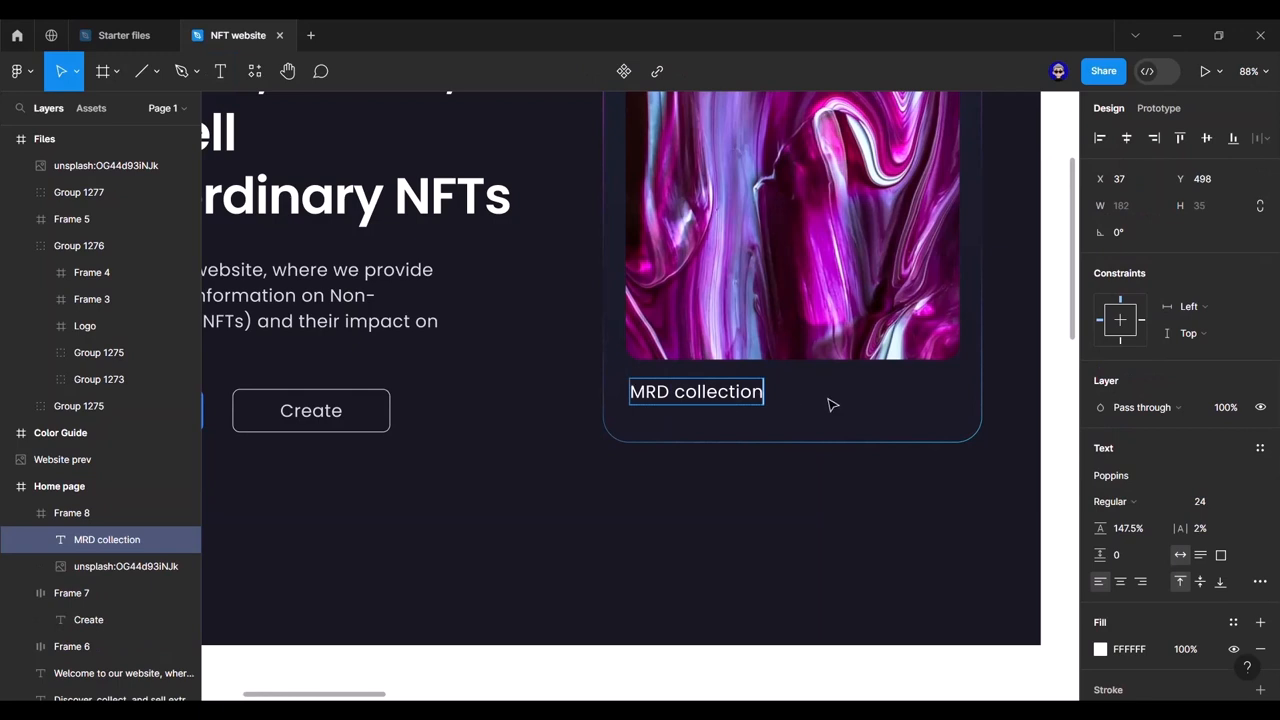
pyautogui.press('Escape')
pyautogui.moveTo(706, 398)
pyautogui.mouseDown()
pyautogui.moveTo(700, 381)
pyautogui.moveTo(700, 392)
pyautogui.mouseUp()
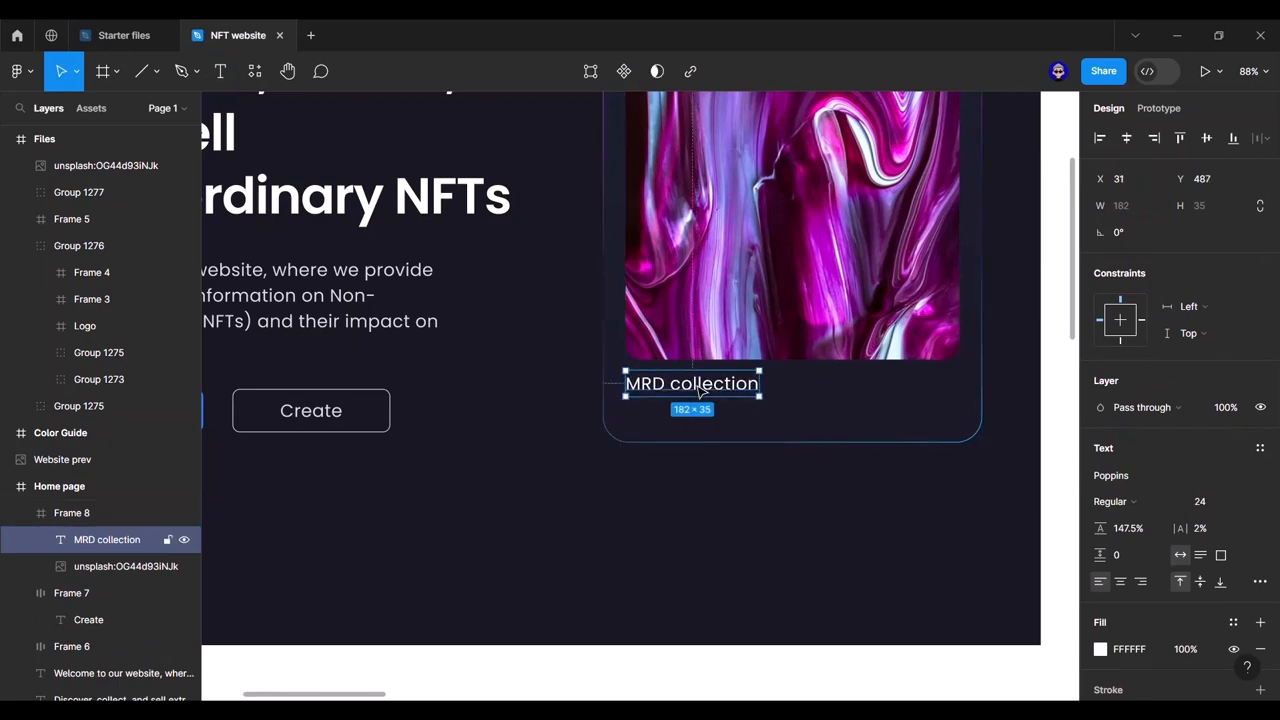
# Step: Set the "MRD collection" caption to SemiBold weight at font size 16
pyautogui.click(1144, 509)
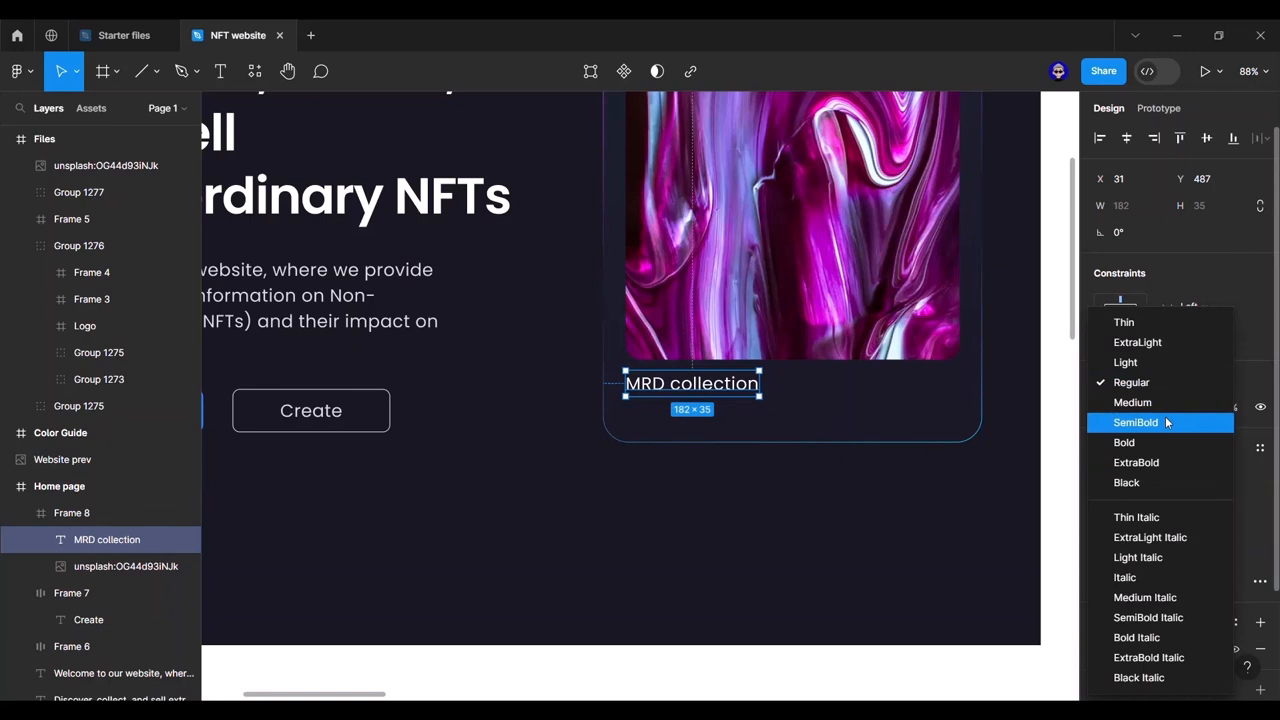
pyautogui.click(1136, 422)
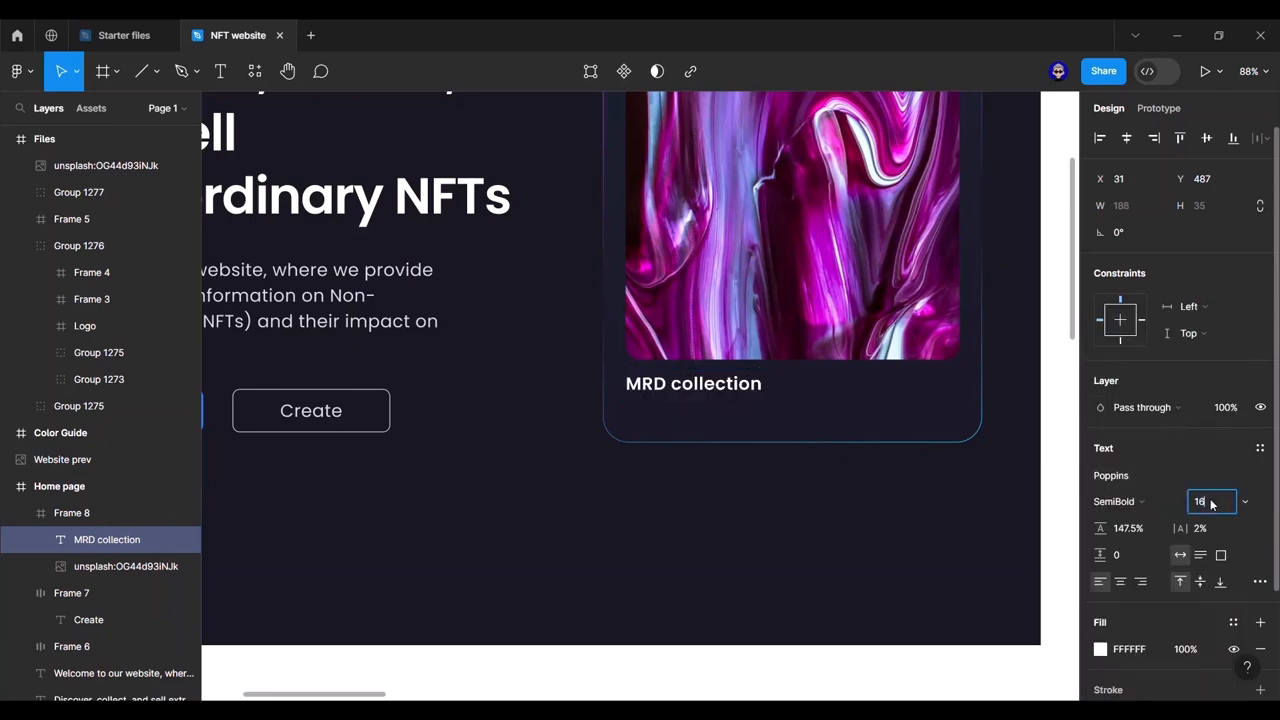
pyautogui.press('Return')
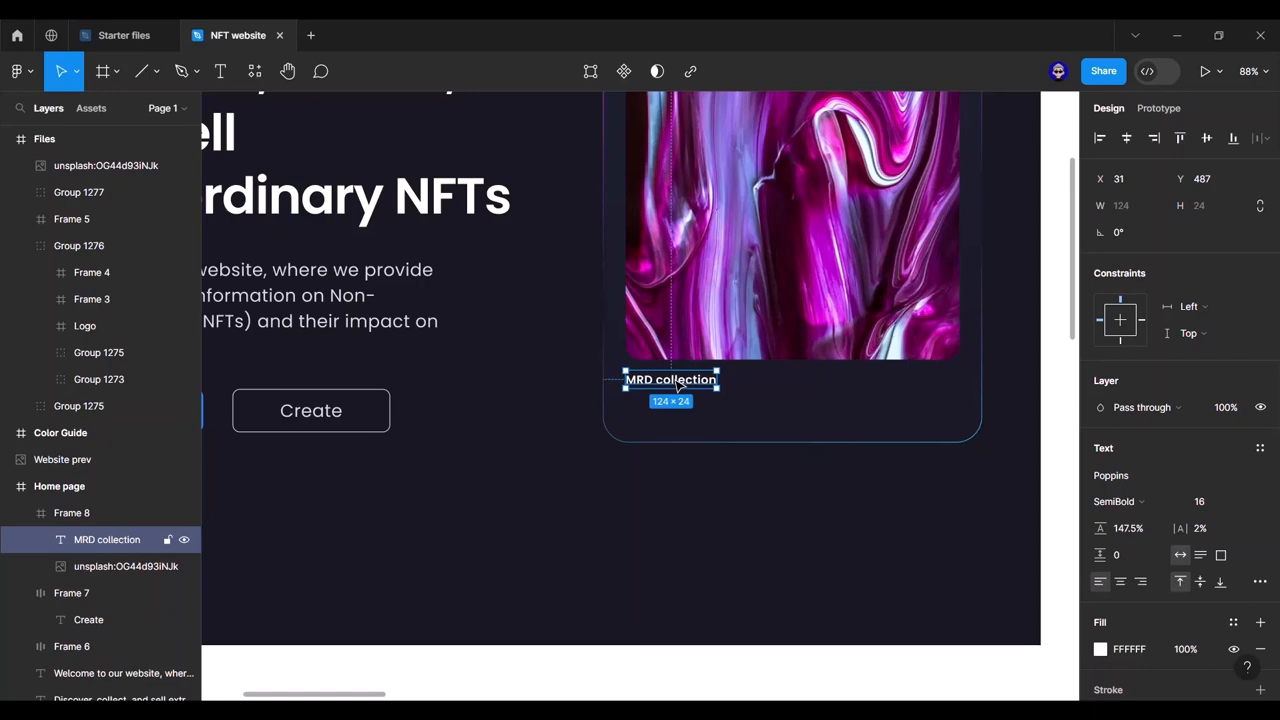
# Step: Duplicate the "MRD collection" caption, place the copy beneath it at Y 526, and change its text to "MRD #10123334"
pyautogui.scroll(-5, 678, 385)
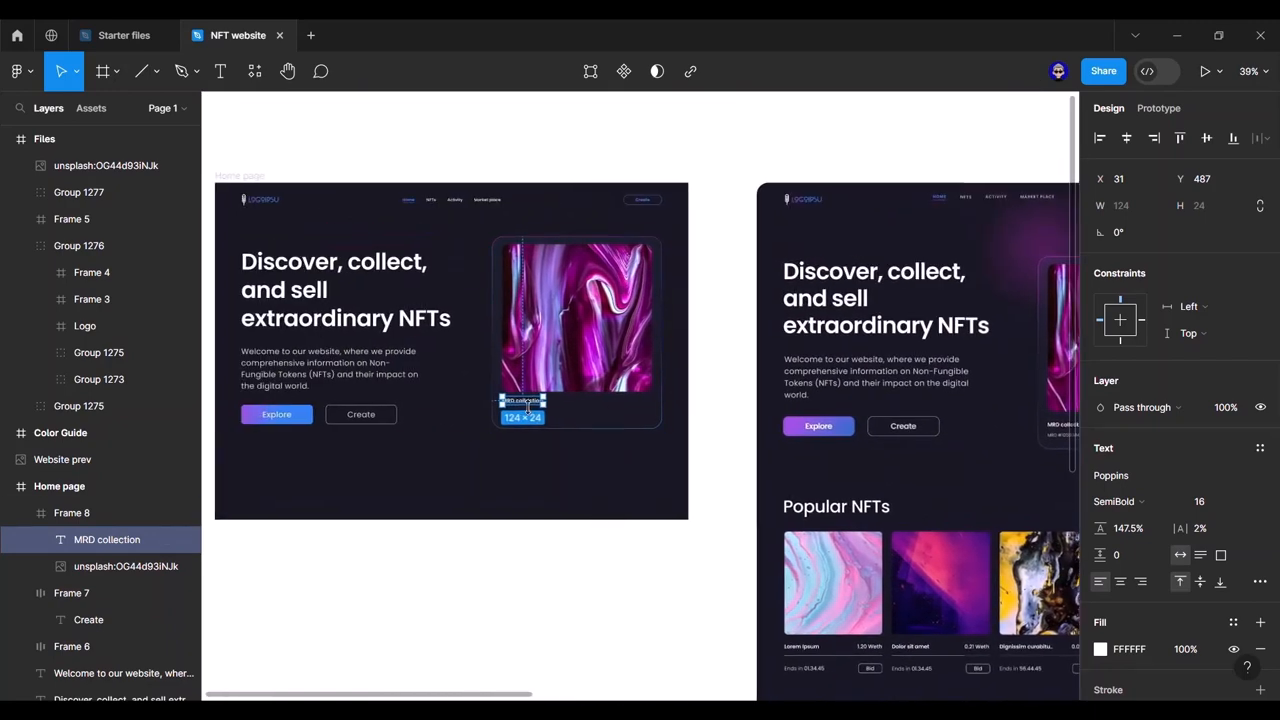
pyautogui.hotkey('ctrl', 'd')
pyautogui.moveTo(528, 405); pyautogui.dragTo(529, 421)
pyautogui.moveTo(704, 415); pyautogui.dragTo(658, 419)
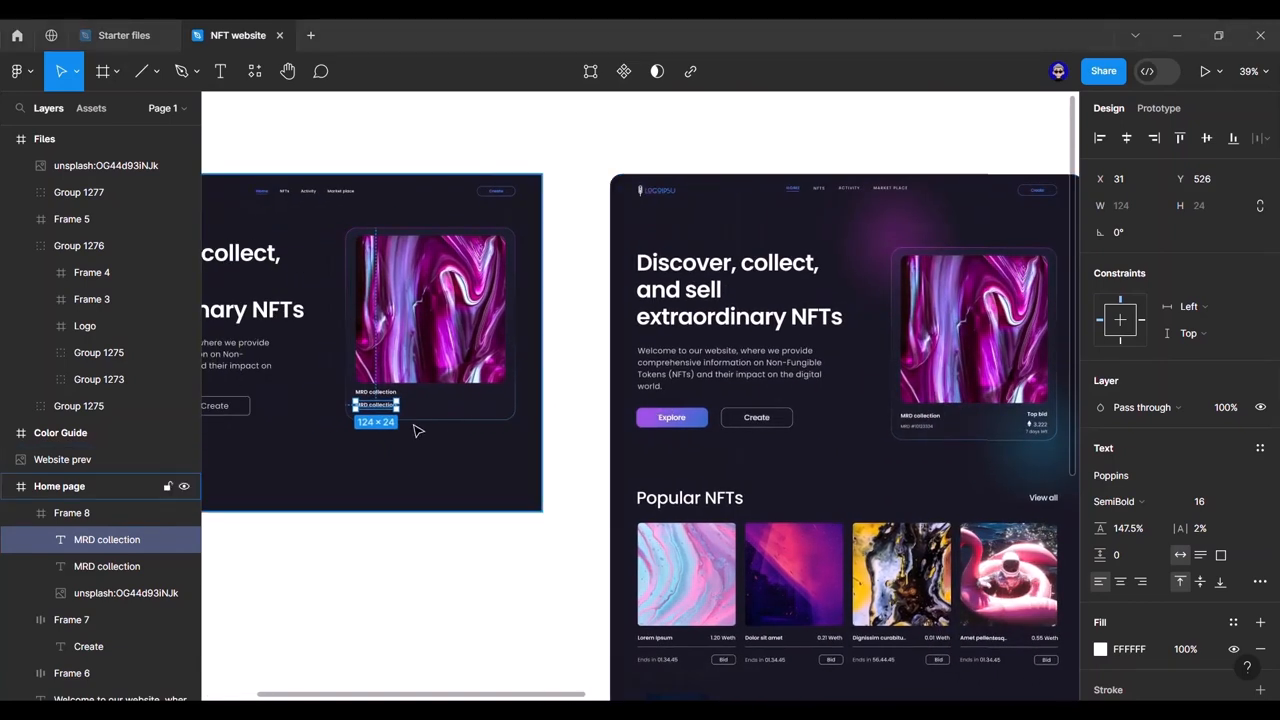
pyautogui.doubleClick(377, 405)
pyautogui.write('#10123334')
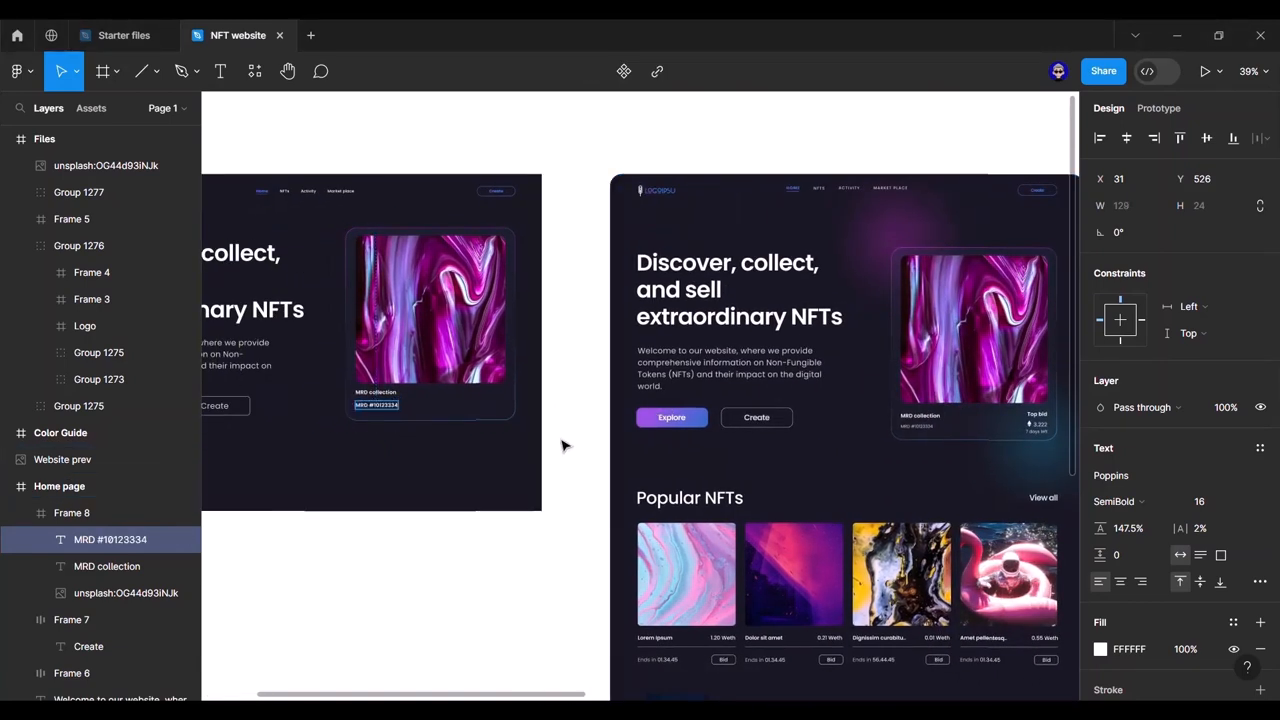
pyautogui.press('Escape')
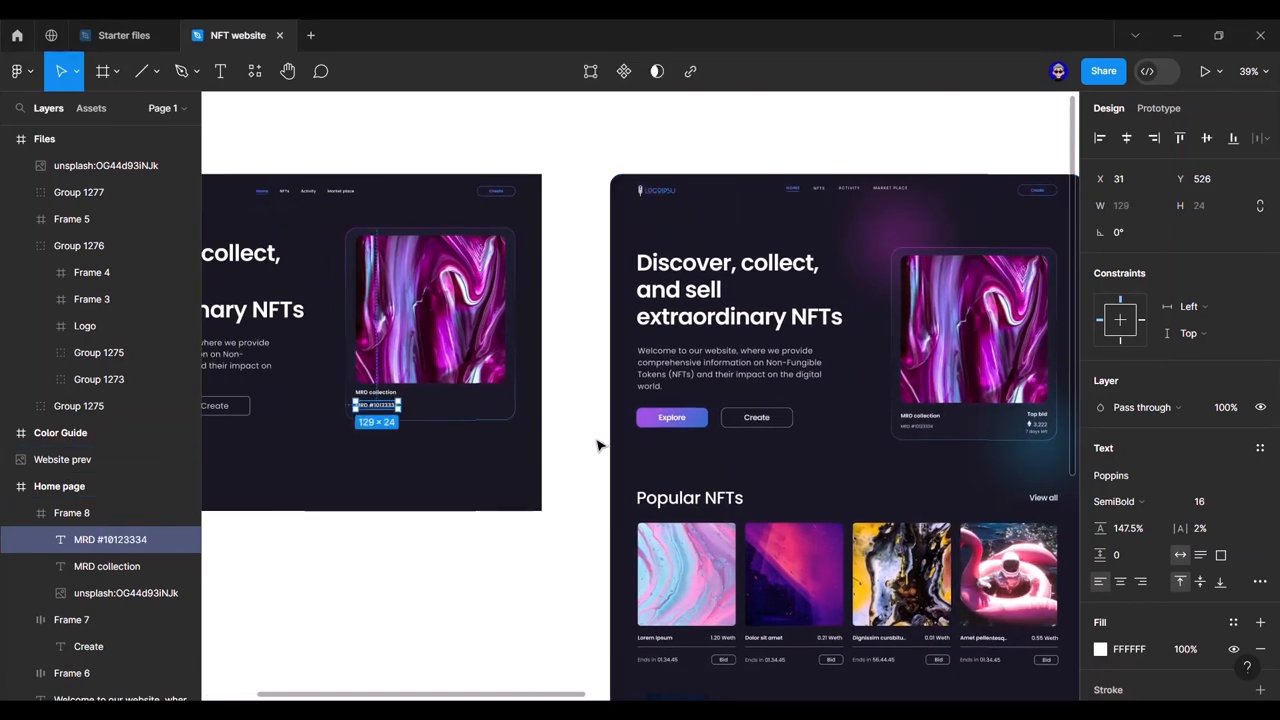
# Step: Set the "MRD #10123334" text to Regular weight and apply the P color style as its fill
pyautogui.scroll(5, 378, 385)
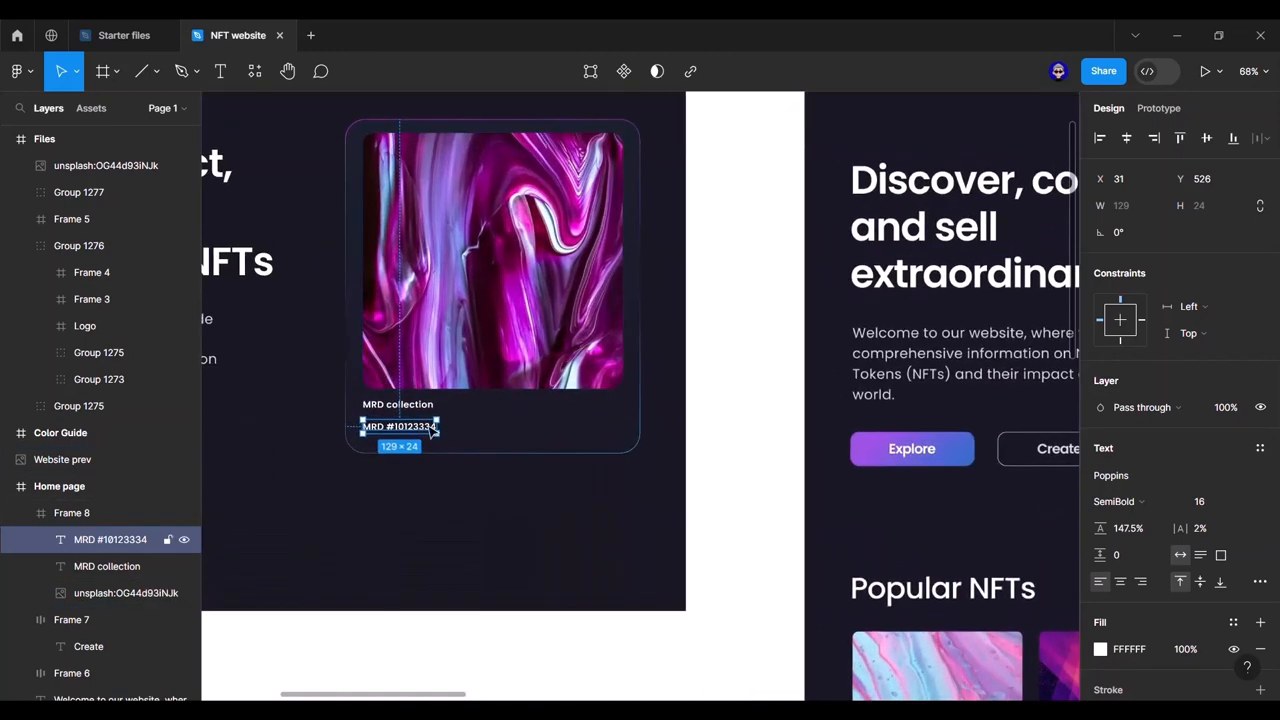
pyautogui.moveTo(403, 445); pyautogui.dragTo(583, 448)
pyautogui.click(1160, 500)
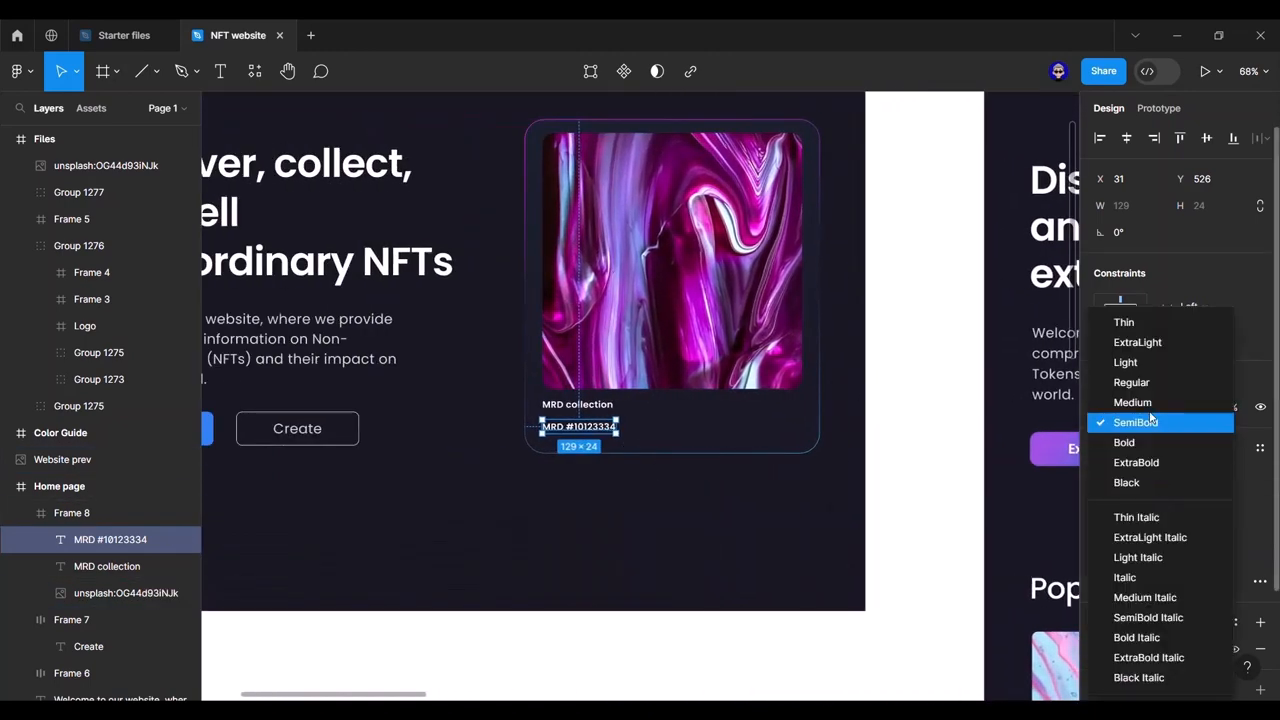
pyautogui.click(1140, 384)
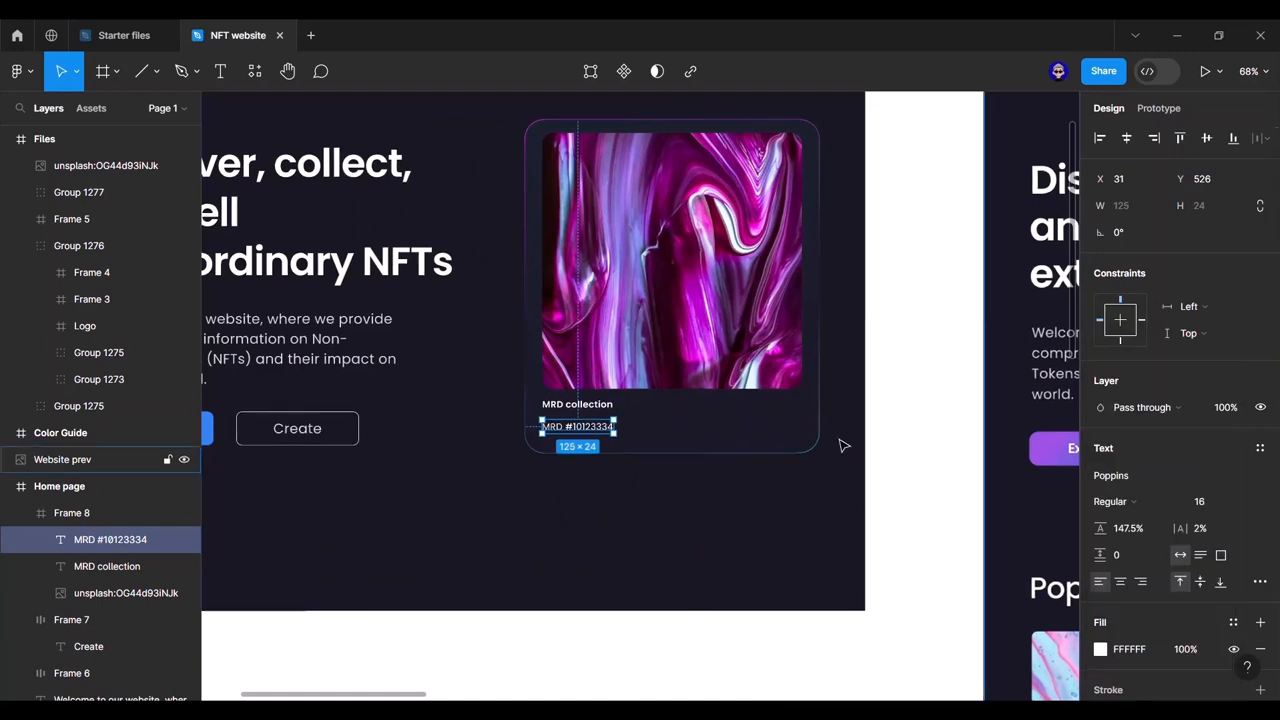
pyautogui.click(1233, 622)
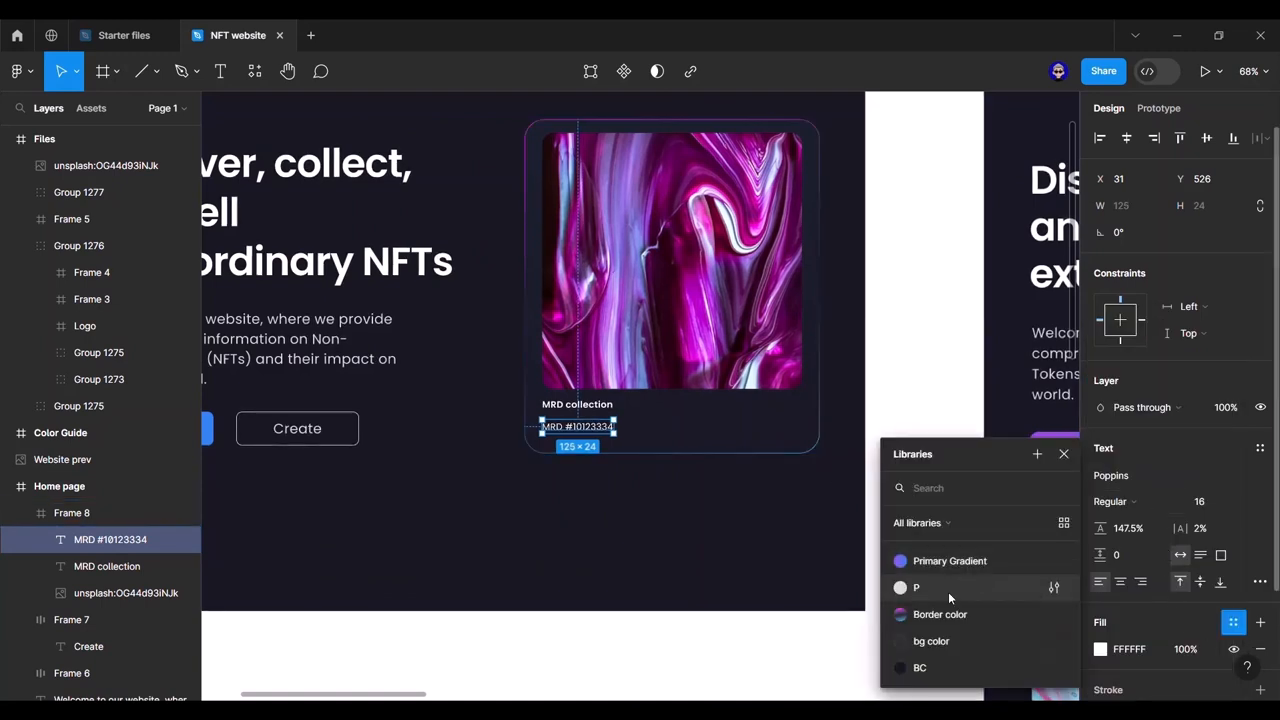
pyautogui.press('Escape')
pyautogui.click(888, 548)
pyautogui.scroll(1, 874, 498)
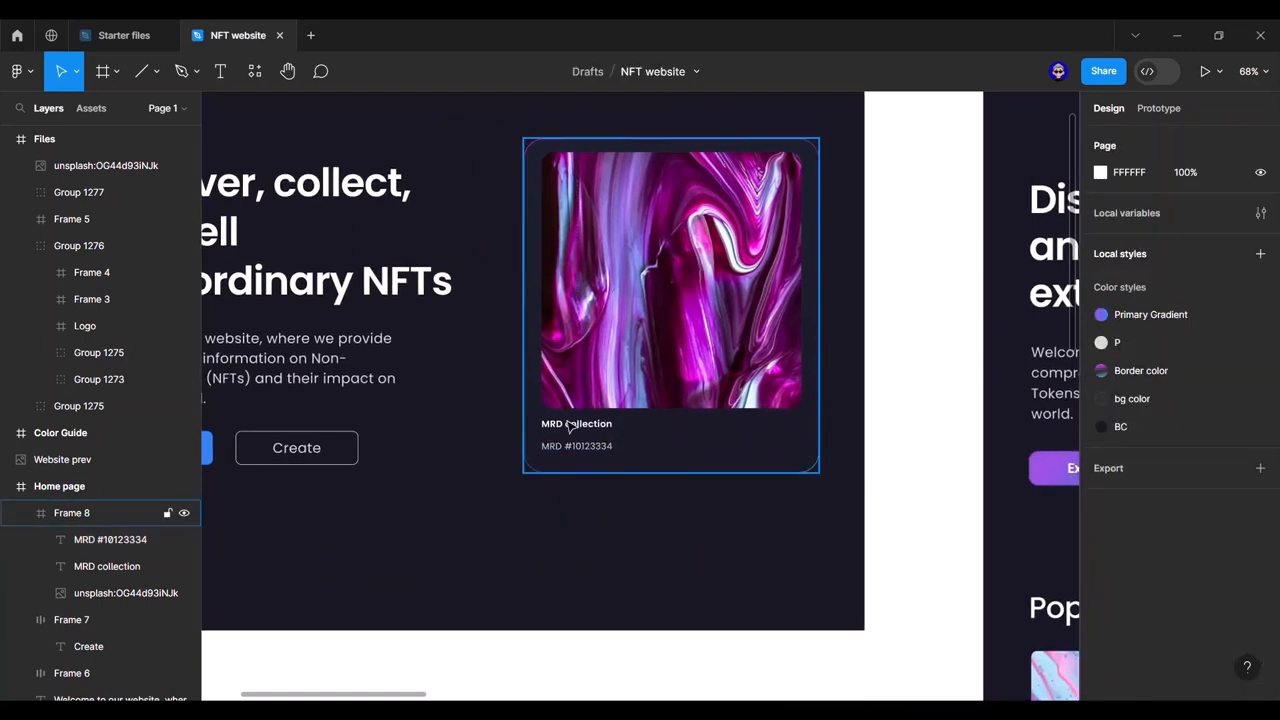
# Step: Move the "MRD #10123334" text up so it sits 10 px below the "MRD collection" caption
pyautogui.click(576, 446)
pyautogui.moveTo(598, 431); pyautogui.dragTo(598, 428)
pyautogui.click(926, 465)
pyautogui.moveTo(930, 468); pyautogui.dragTo(774, 471)
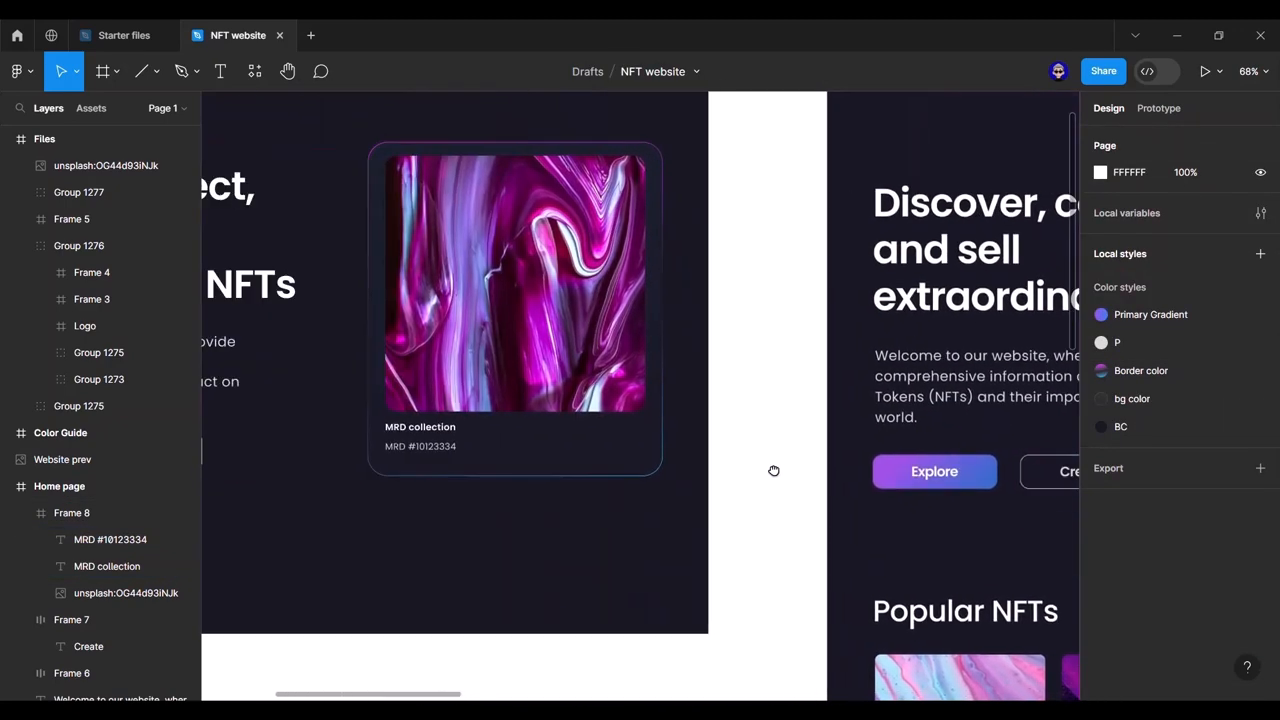
# Step: Move both caption lines down together by 12 px, placing "MRD collection" at Y 499 in the hero card
pyautogui.click(432, 430)
pyautogui.keyDown('shift'); pyautogui.click(440, 447); pyautogui.keyUp('shift')
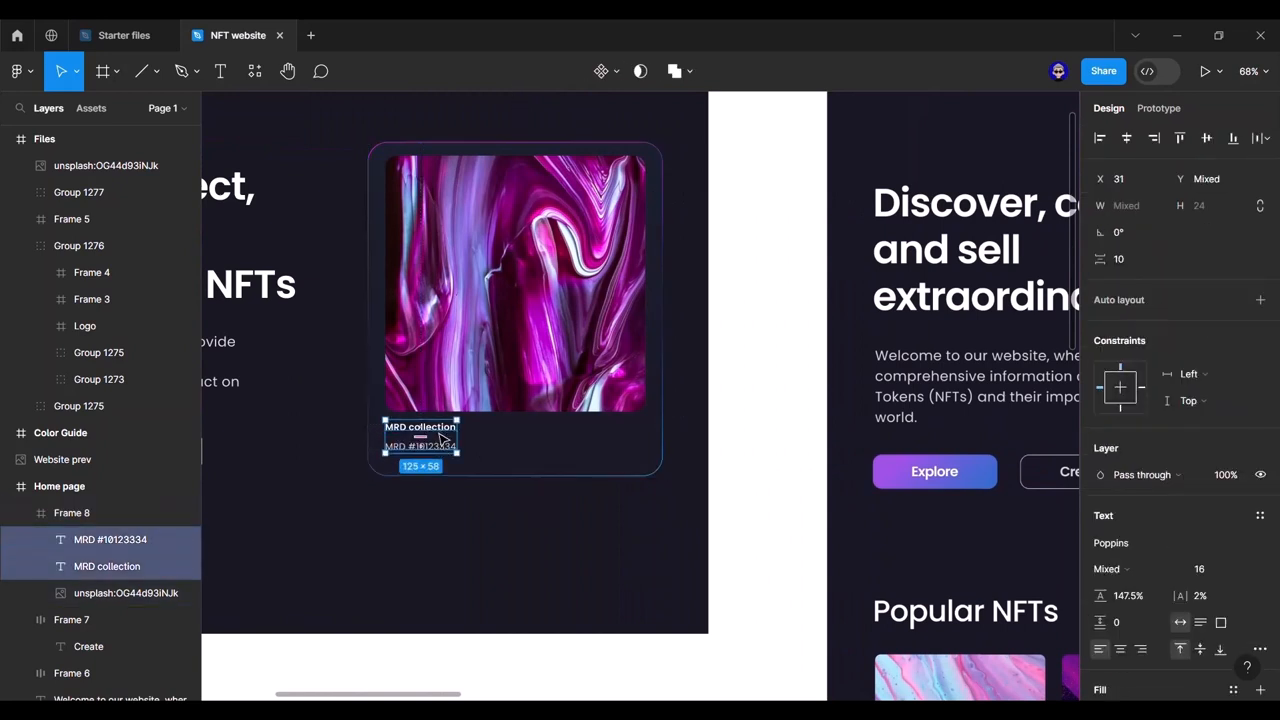
pyautogui.hotkey('shift', 'Down')
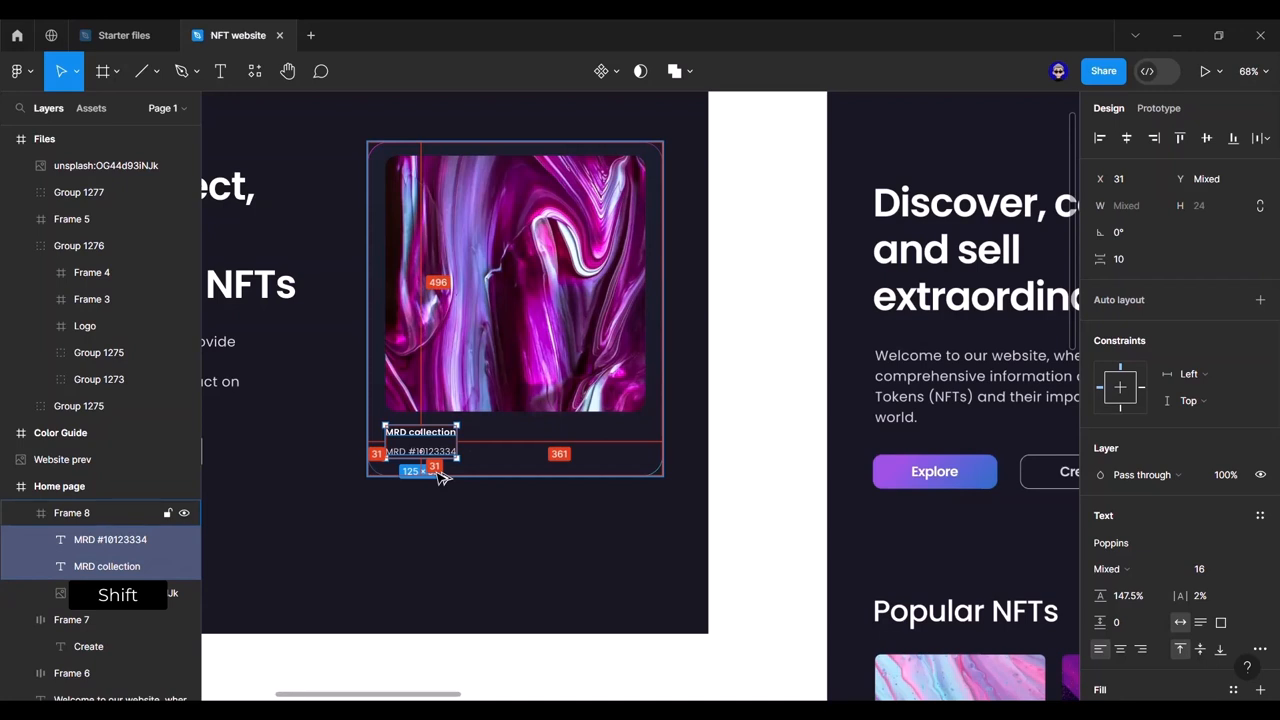
pyautogui.press('Down')
pyautogui.press('Down')
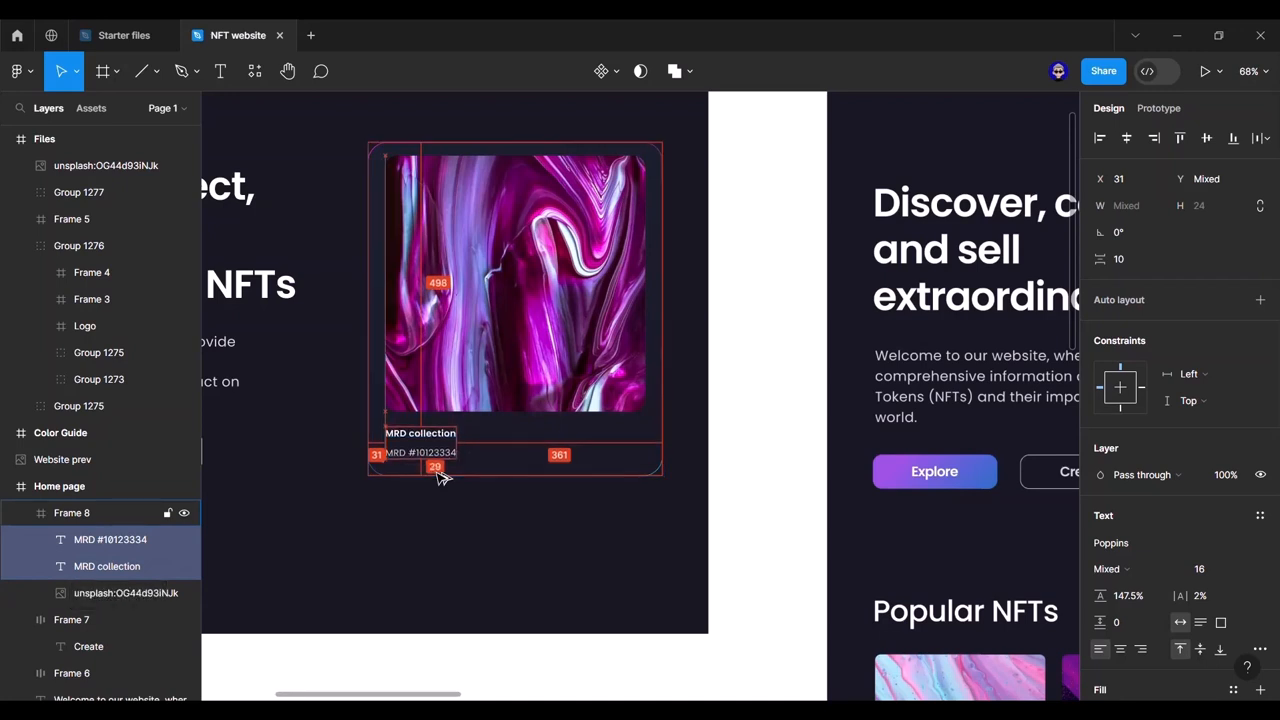
pyautogui.click(836, 429)
pyautogui.moveTo(793, 397); pyautogui.dragTo(765, 423)
# Step: Check the spacing of the two caption lines and compare them with the captions on the reference design's hero card
pyautogui.doubleClick(376, 467)
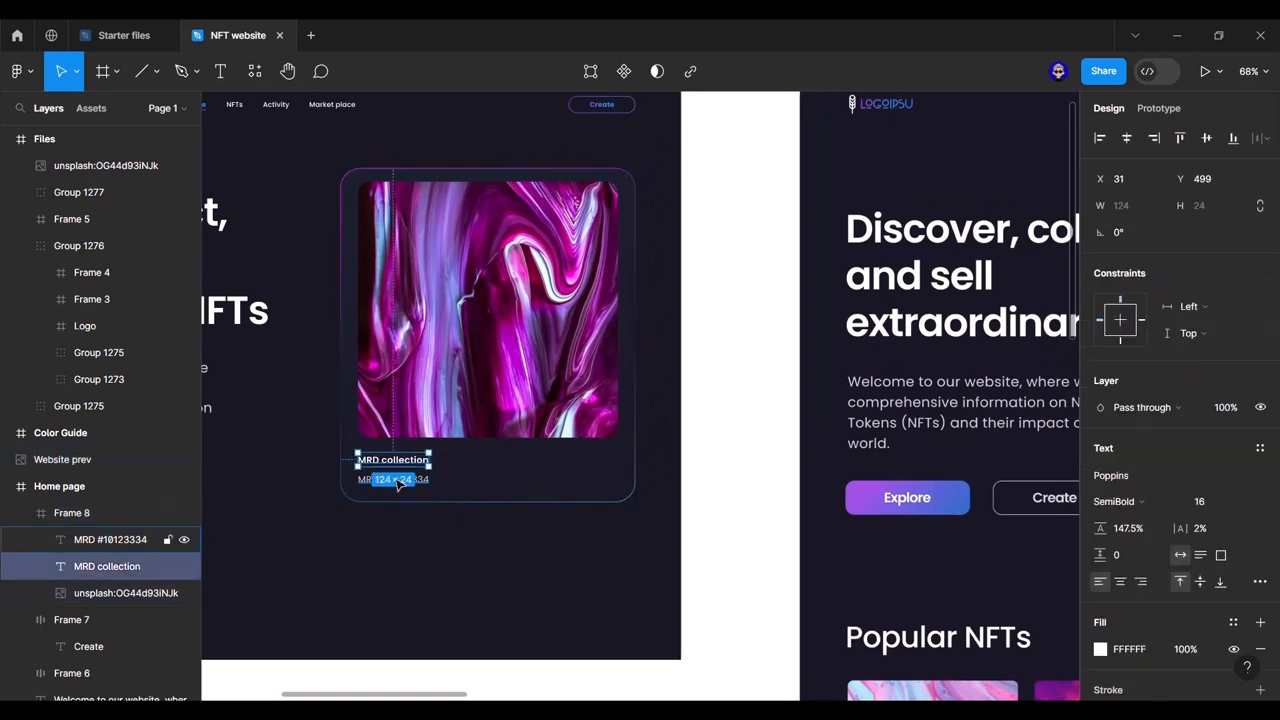
pyautogui.keyDown('shift'); pyautogui.click(413, 477); pyautogui.keyUp('shift')
pyautogui.moveTo(418, 472); pyautogui.dragTo(408, 474)
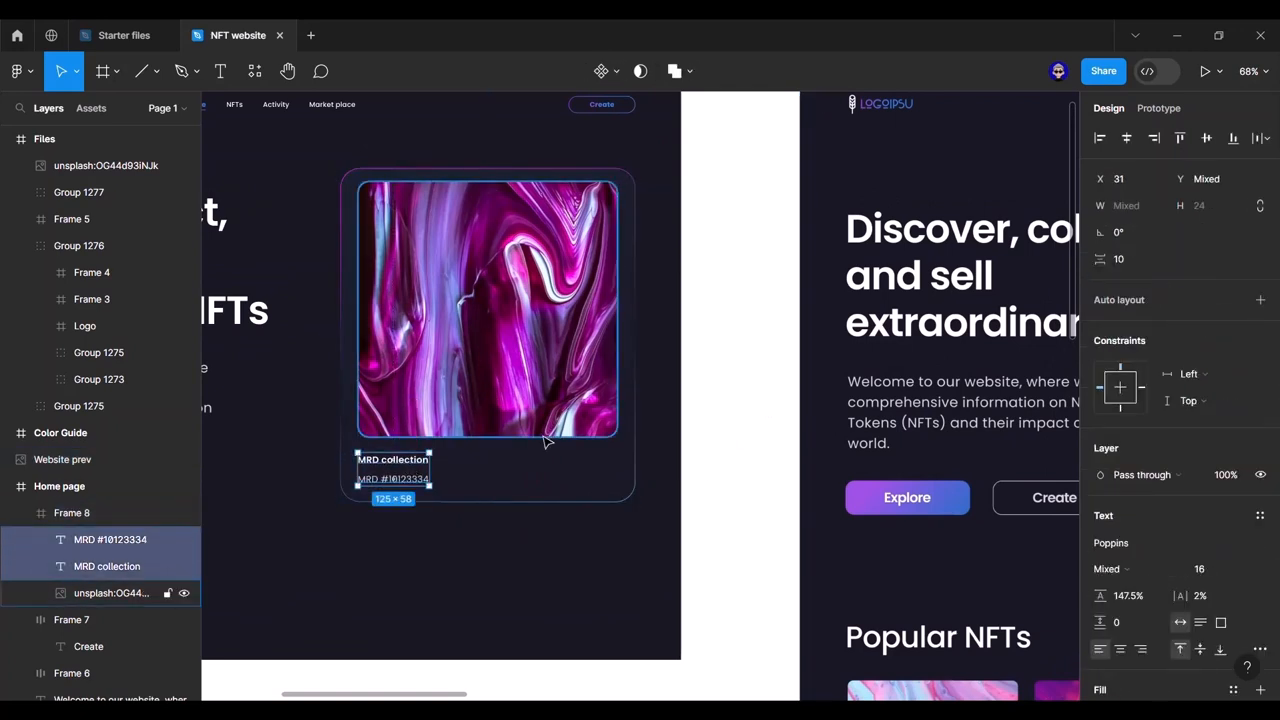
pyautogui.click(746, 476)
pyautogui.moveTo(744, 474); pyautogui.dragTo(289, 463)
pyautogui.moveTo(577, 481); pyautogui.dragTo(354, 464)
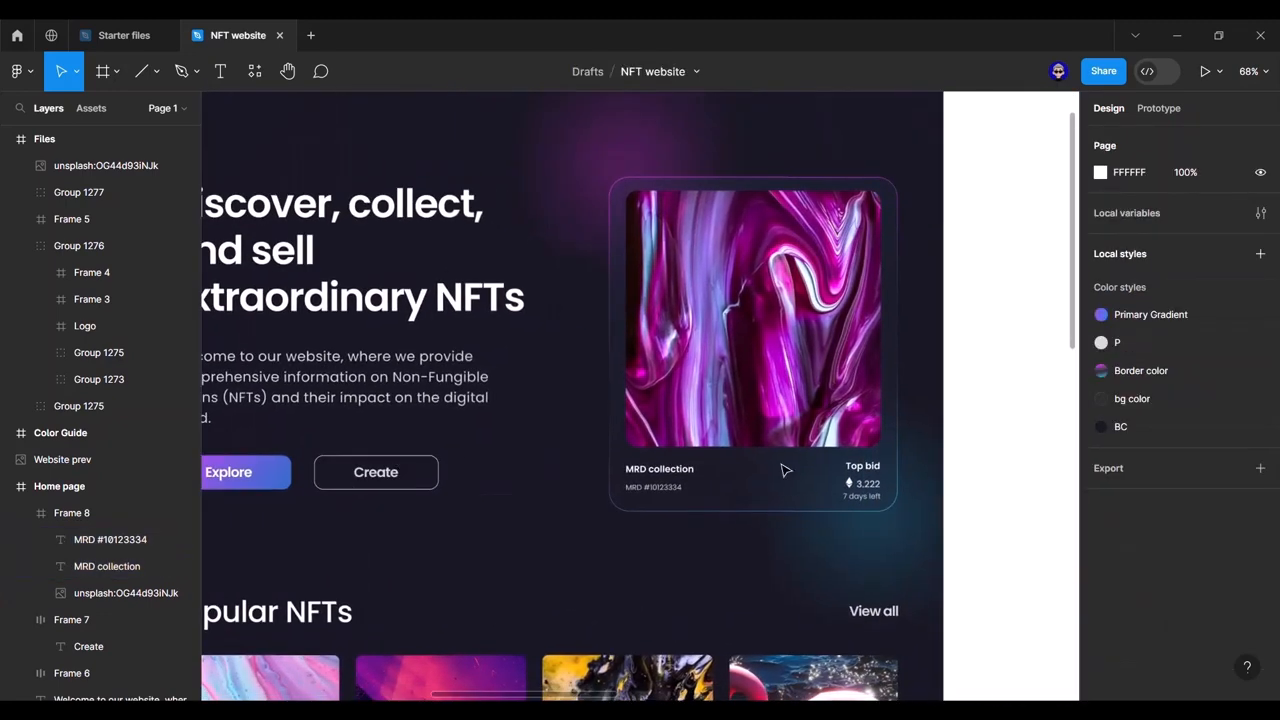
pyautogui.hscroll(-10, 517, 446)
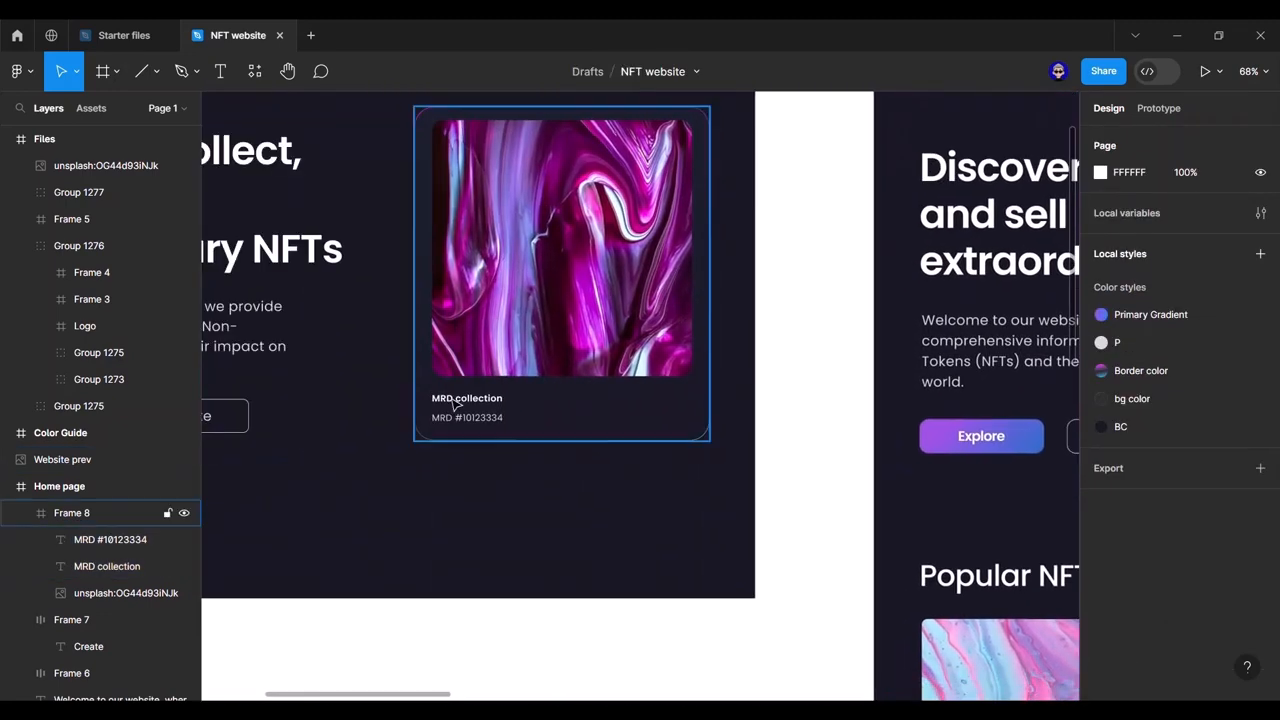
# Step: Duplicate both caption lines and align the copies with the artwork's right edge at X 361
pyautogui.doubleClick(461, 404)
pyautogui.keyDown('shift'); pyautogui.click(495, 420); pyautogui.keyUp('shift')
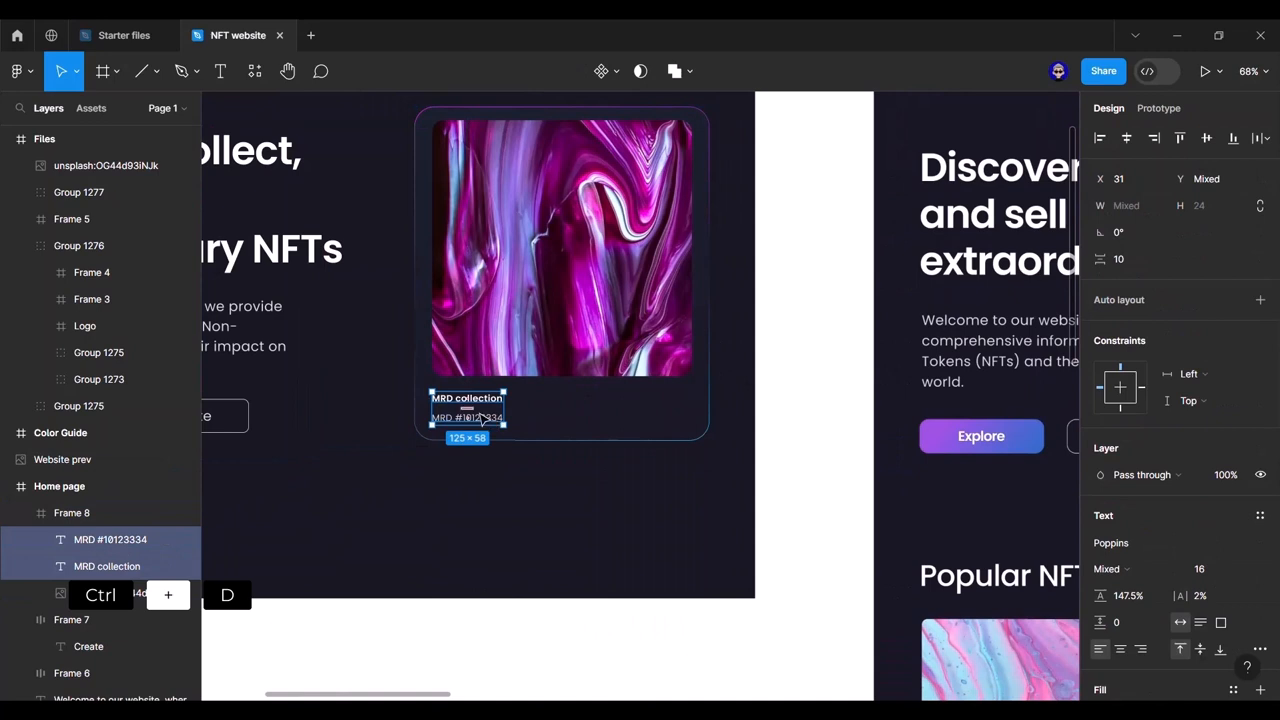
pyautogui.hotkey('ctrl', 'd')
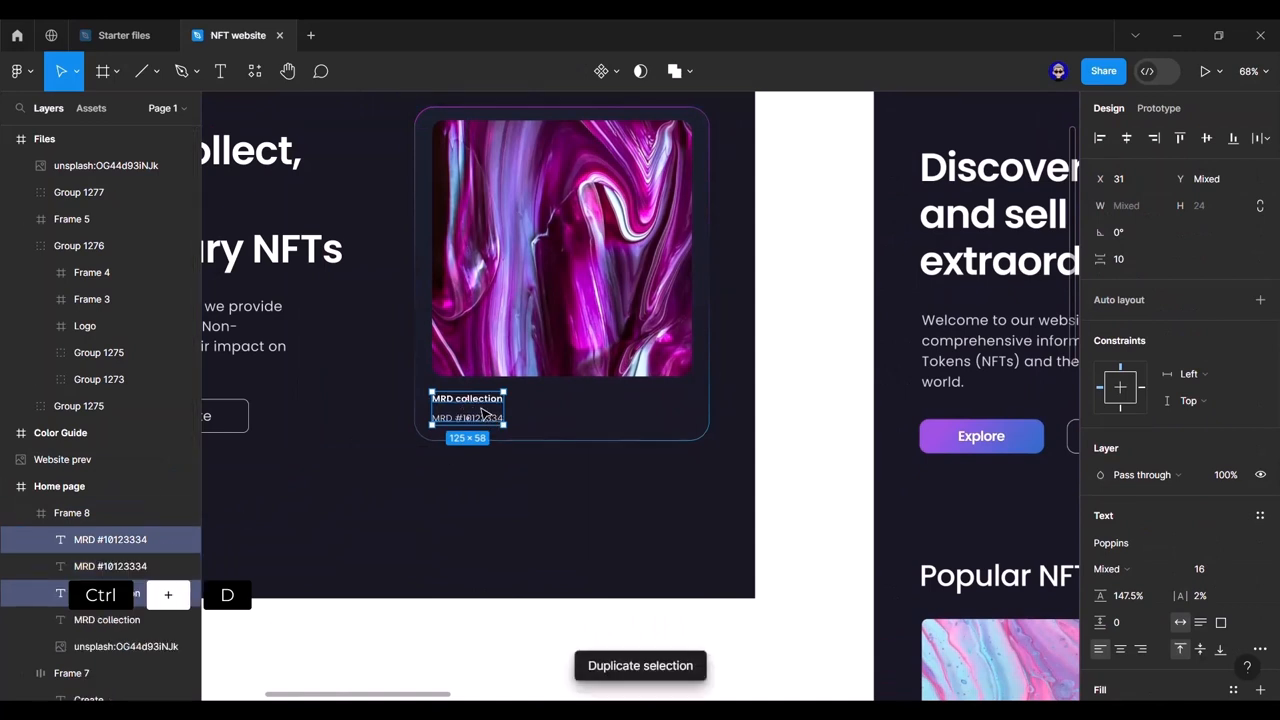
pyautogui.moveTo(484, 412); pyautogui.dragTo(664, 416)
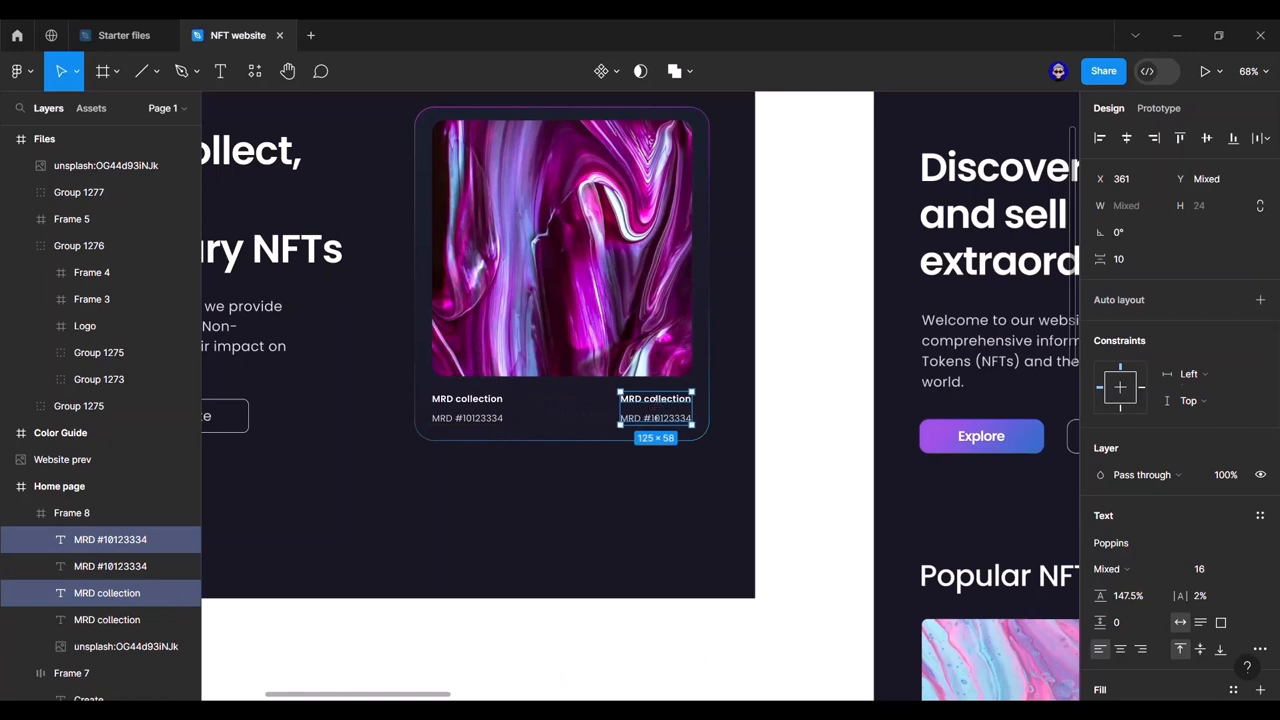
# Step: Change the upper duplicated caption to "Top bid" and align it with the artwork's right edge at X 424
pyautogui.doubleClick(660, 399)
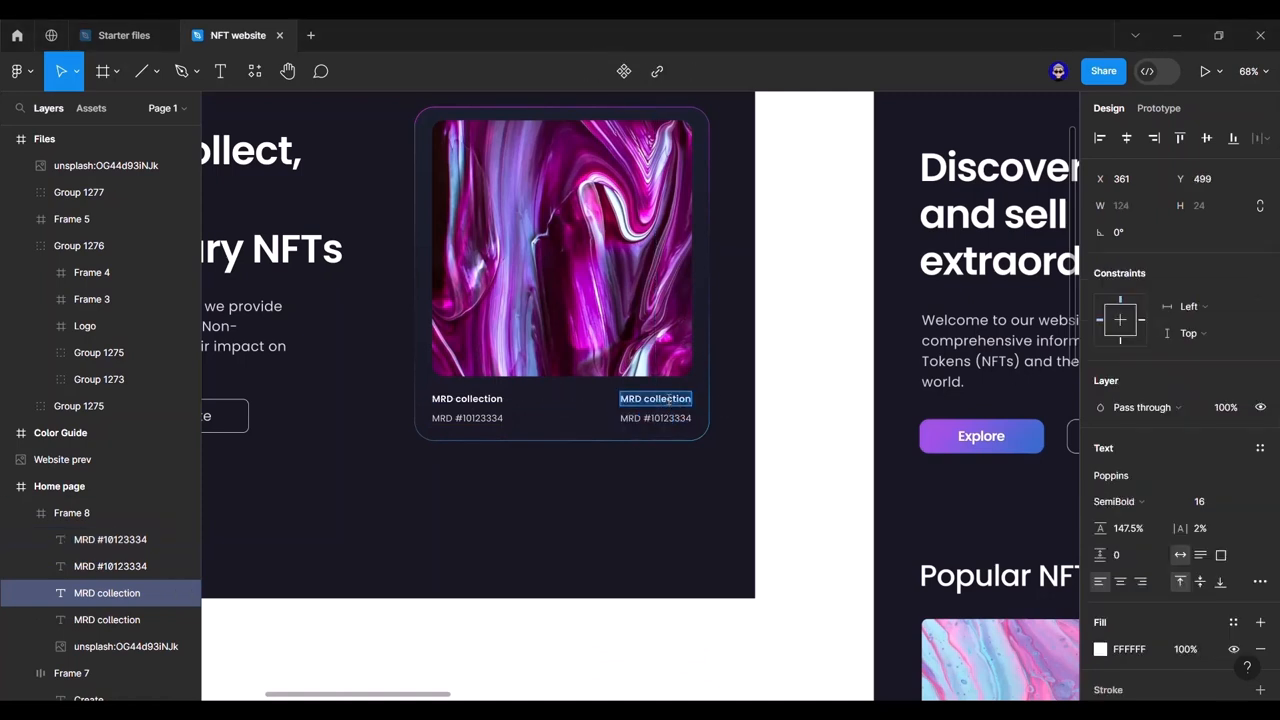
pyautogui.write('Top bid')
pyautogui.press('Escape')
pyautogui.moveTo(651, 405); pyautogui.dragTo(700, 398)
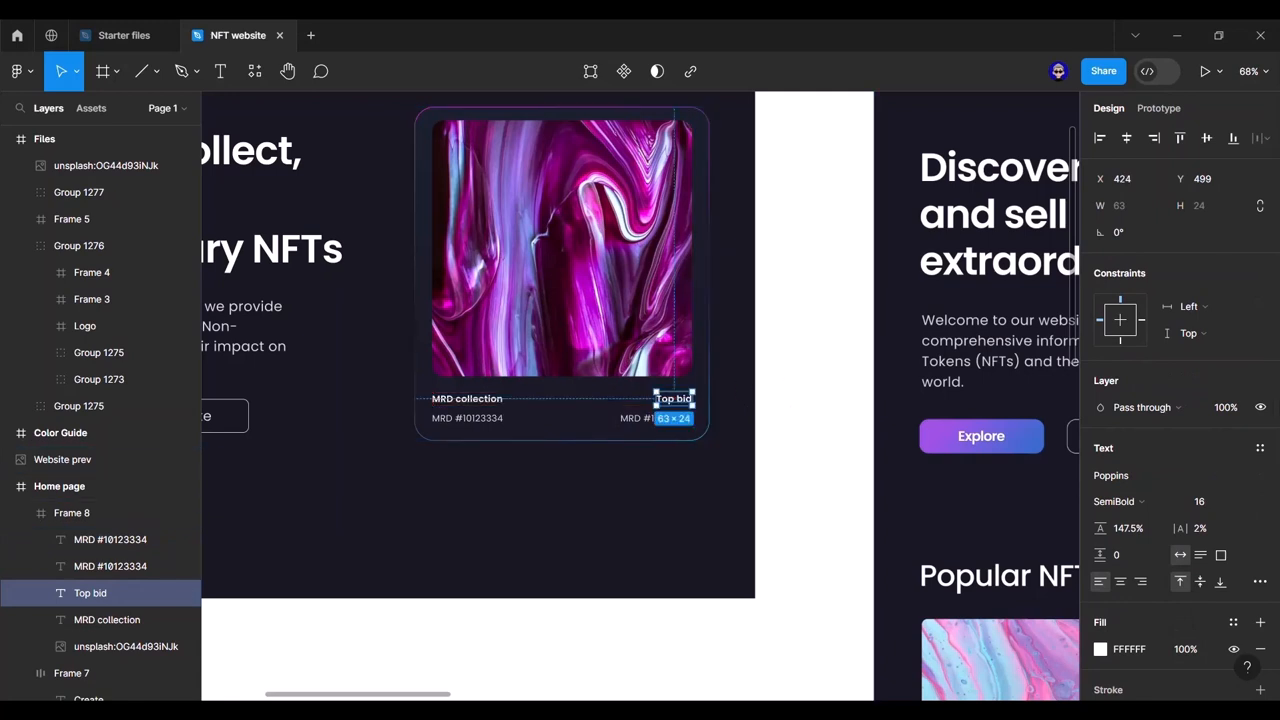
# Step: Change the lower duplicated caption to "3.222" and align it under "Top bid" with the artwork's right edge at X 445
pyautogui.doubleClick(648, 418)
pyautogui.write('3.222')
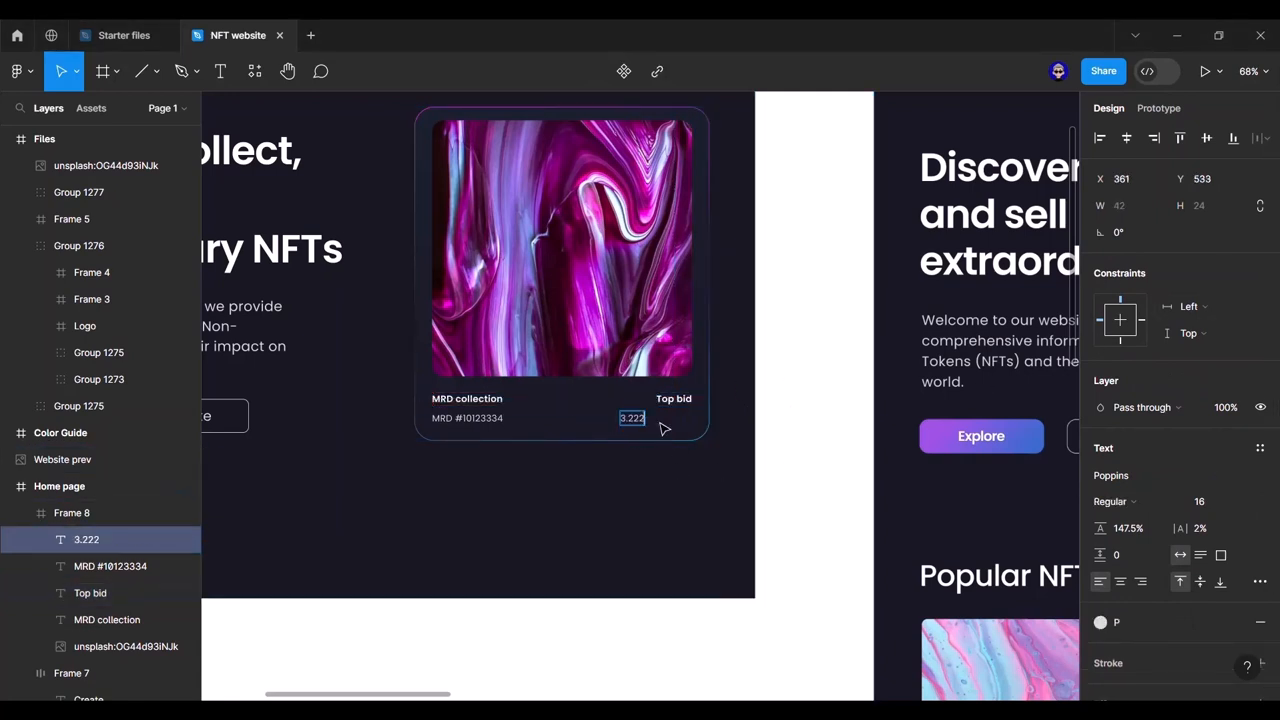
pyautogui.moveTo(672, 415); pyautogui.dragTo(685, 434)
# Step: Duplicate the "3.222" text below at Y 557, change it to "7 days left", and align it with the artwork's right edge
pyautogui.hotkey('ctrl', 'd')
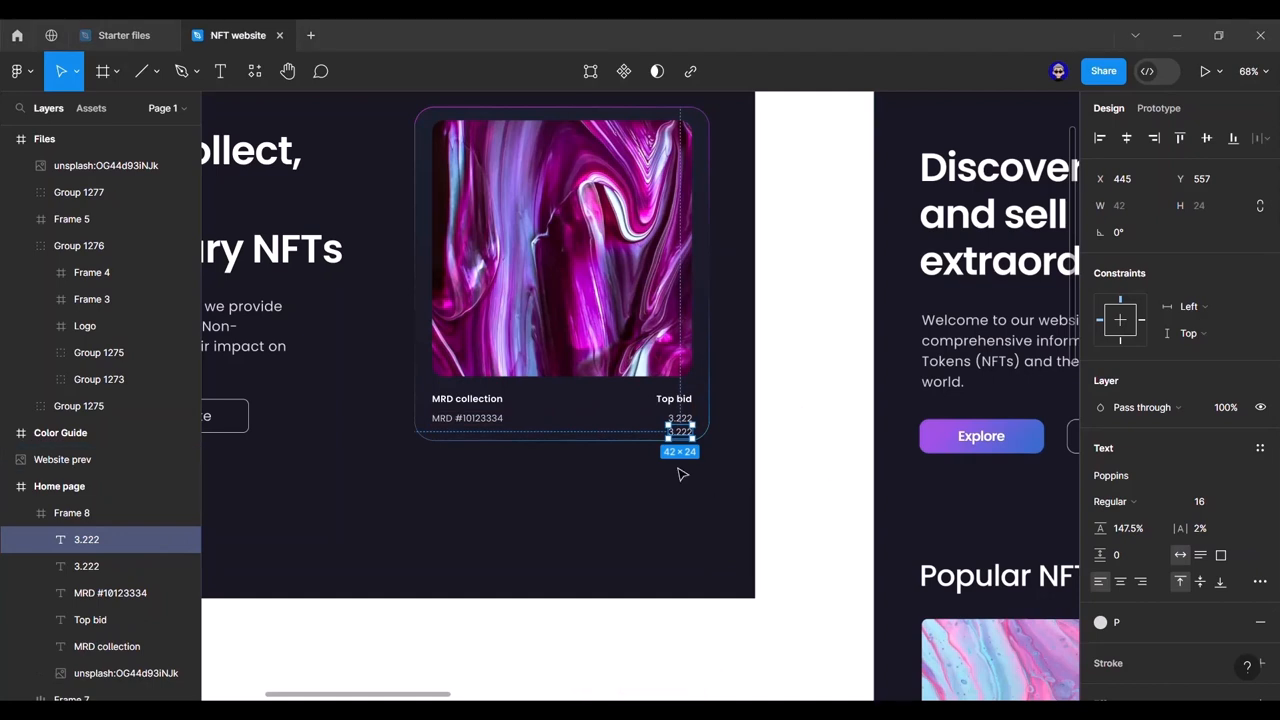
pyautogui.doubleClick(688, 435)
pyautogui.write('7 days left')
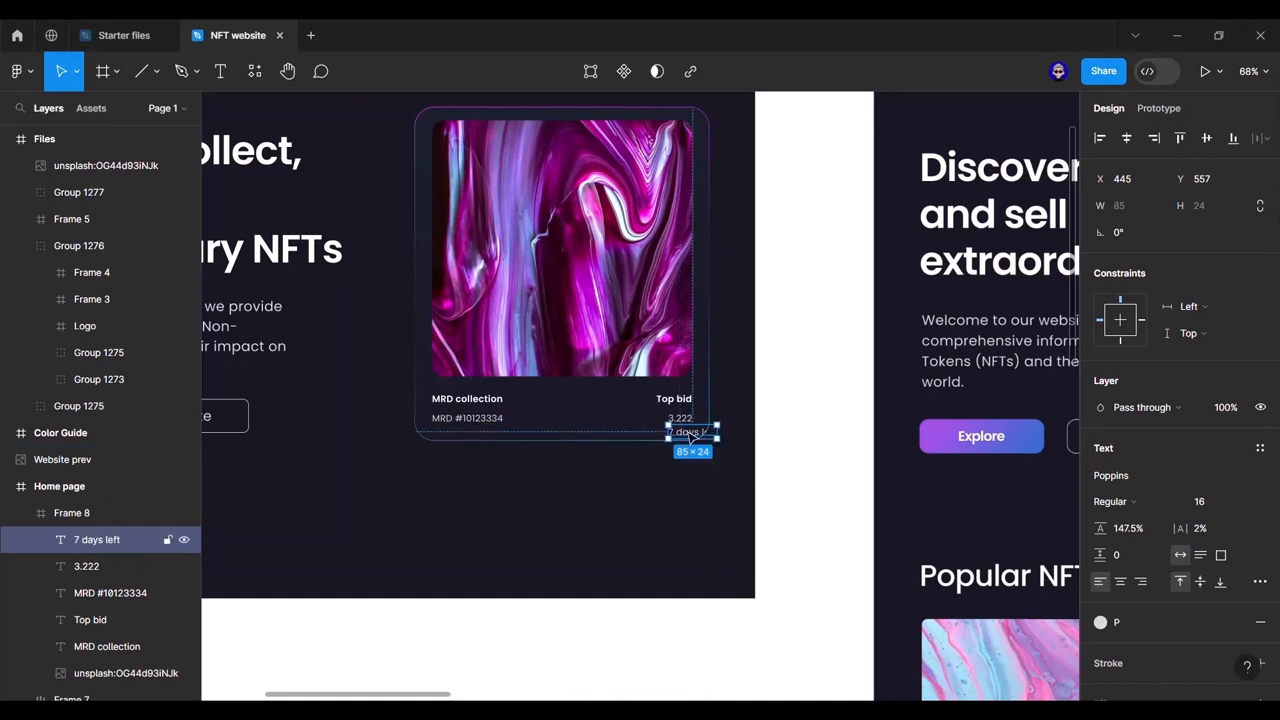
pyautogui.moveTo(690, 437); pyautogui.dragTo(668, 435)
pyautogui.click(811, 469)
# Step: Check the bid icon on the reference card and copy the white Ethereum logo from the Files frame's Icon section
pyautogui.scroll(-5, 725, 405)
pyautogui.hscroll(4, 745, 420)
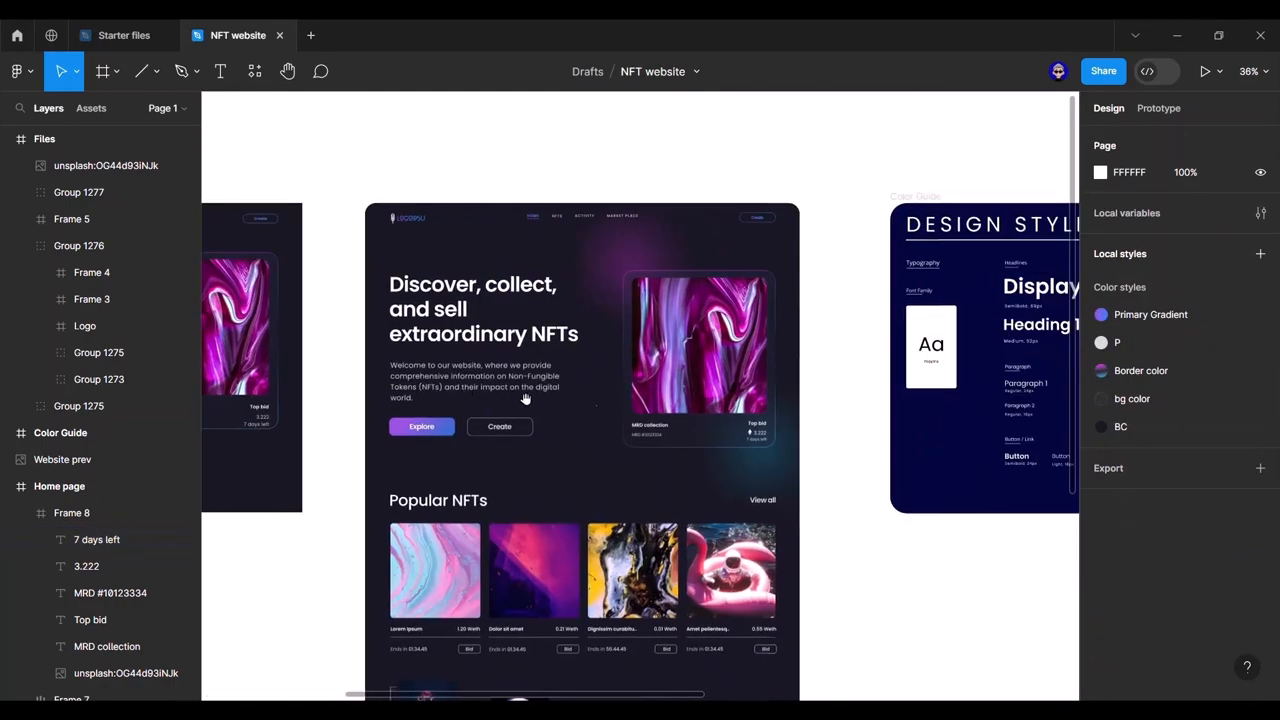
pyautogui.scroll(5, 768, 437)
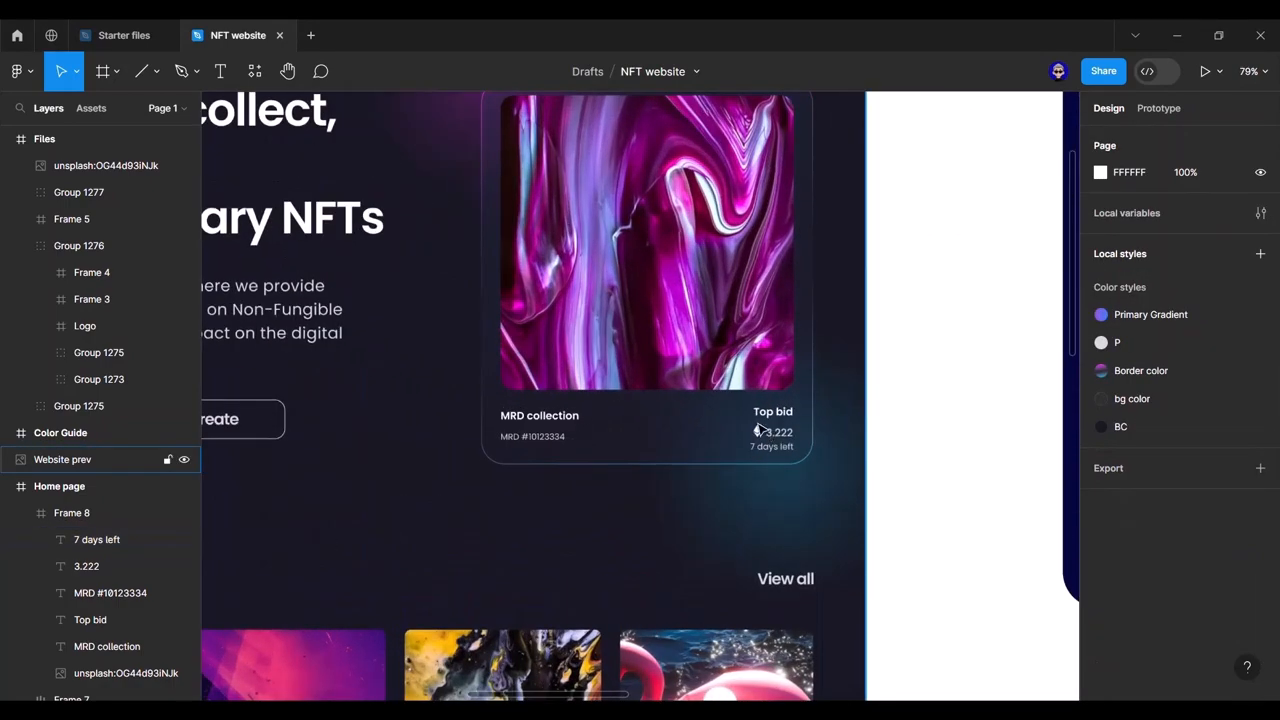
pyautogui.scroll(-5, 960, 450)
pyautogui.moveTo(840, 395); pyautogui.dragTo(557, 386)
pyautogui.moveTo(1000, 392); pyautogui.dragTo(459, 388)
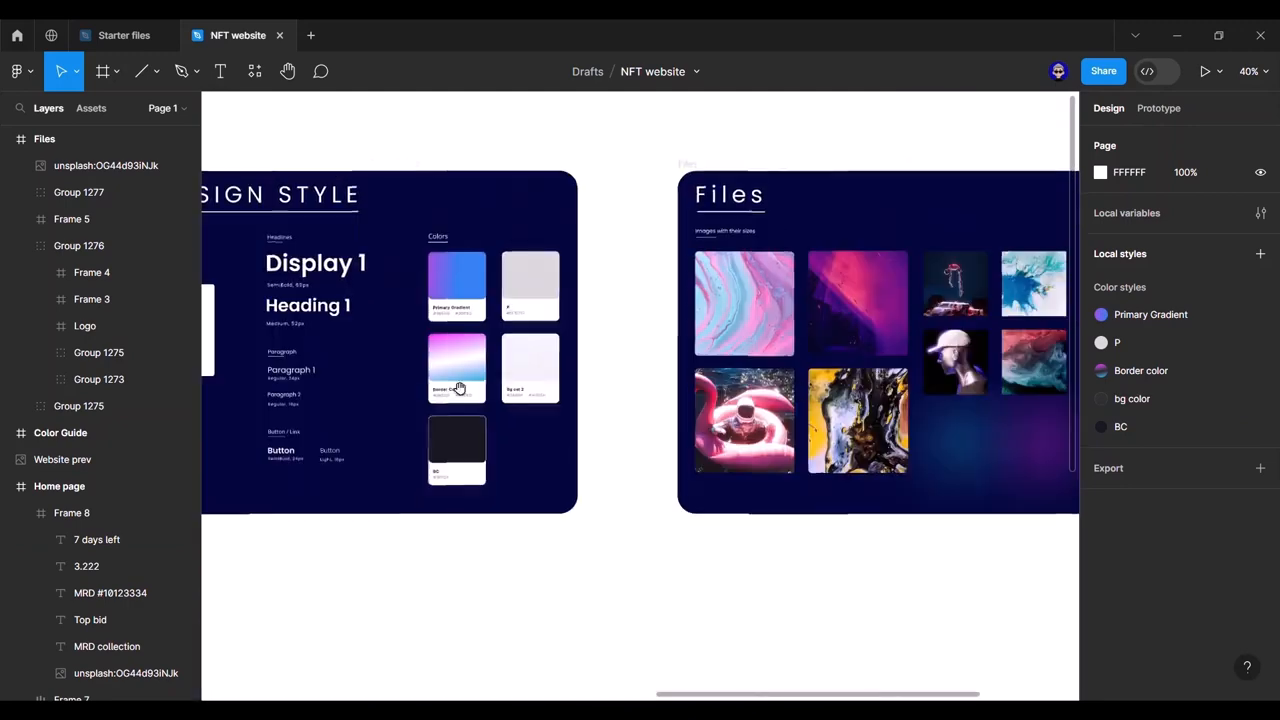
pyautogui.hscroll(5, 459, 388)
pyautogui.scroll(6, 777, 251)
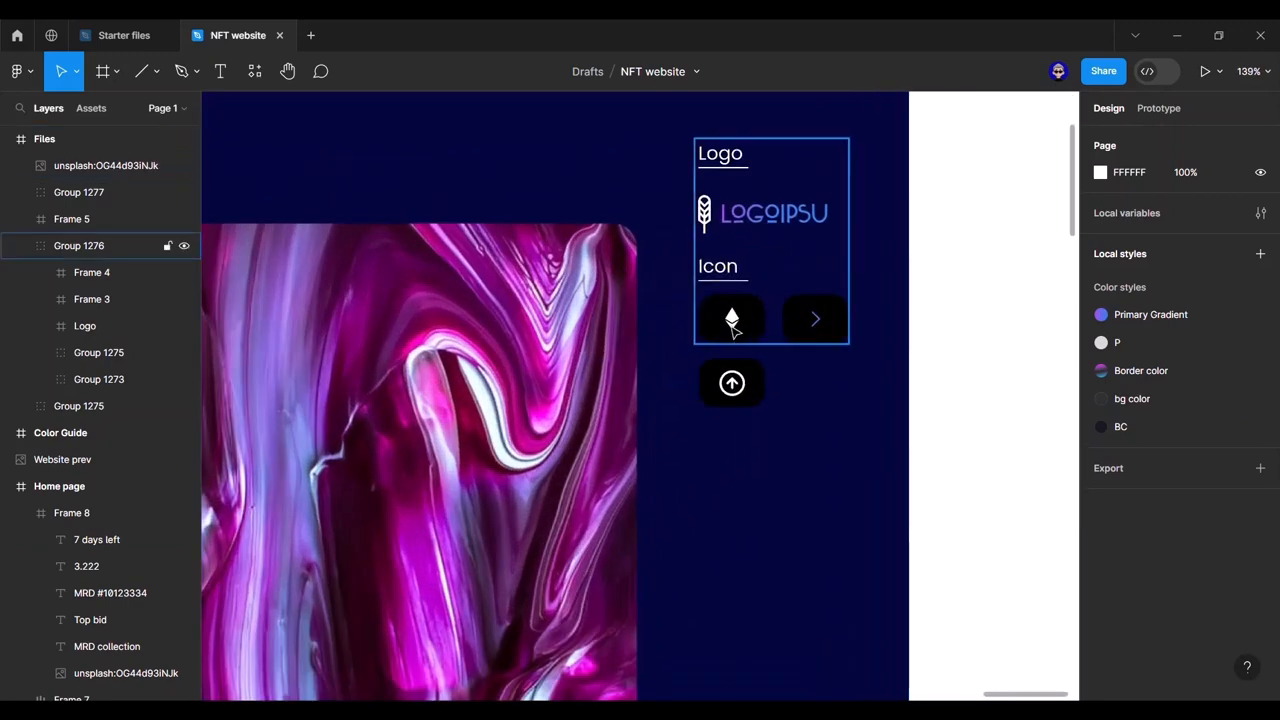
pyautogui.doubleClick(733, 330)
pyautogui.doubleClick(733, 320)
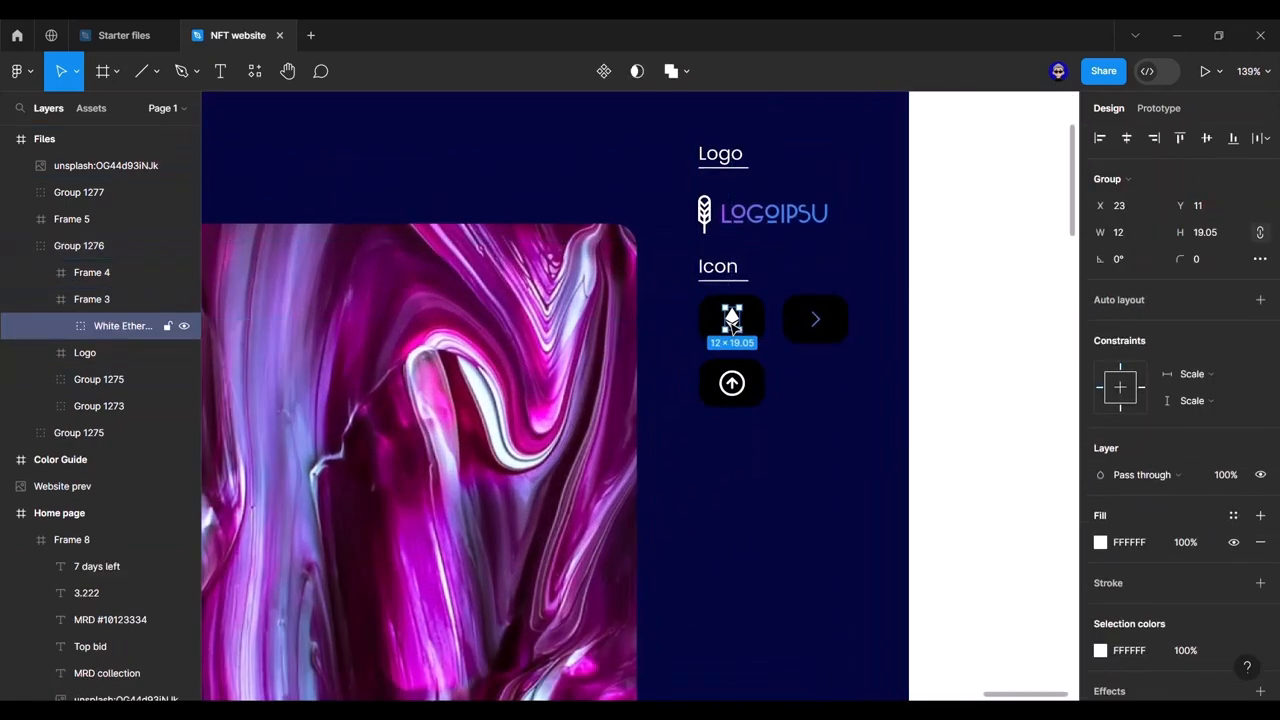
pyautogui.rightClick(732, 322)
pyautogui.click(784, 206)
pyautogui.click(954, 334)
# Step: Paste the Ethereum logo into the Home page card and place it just before "3.222", vertically centred with that text
pyautogui.scroll(-3, 953, 332)
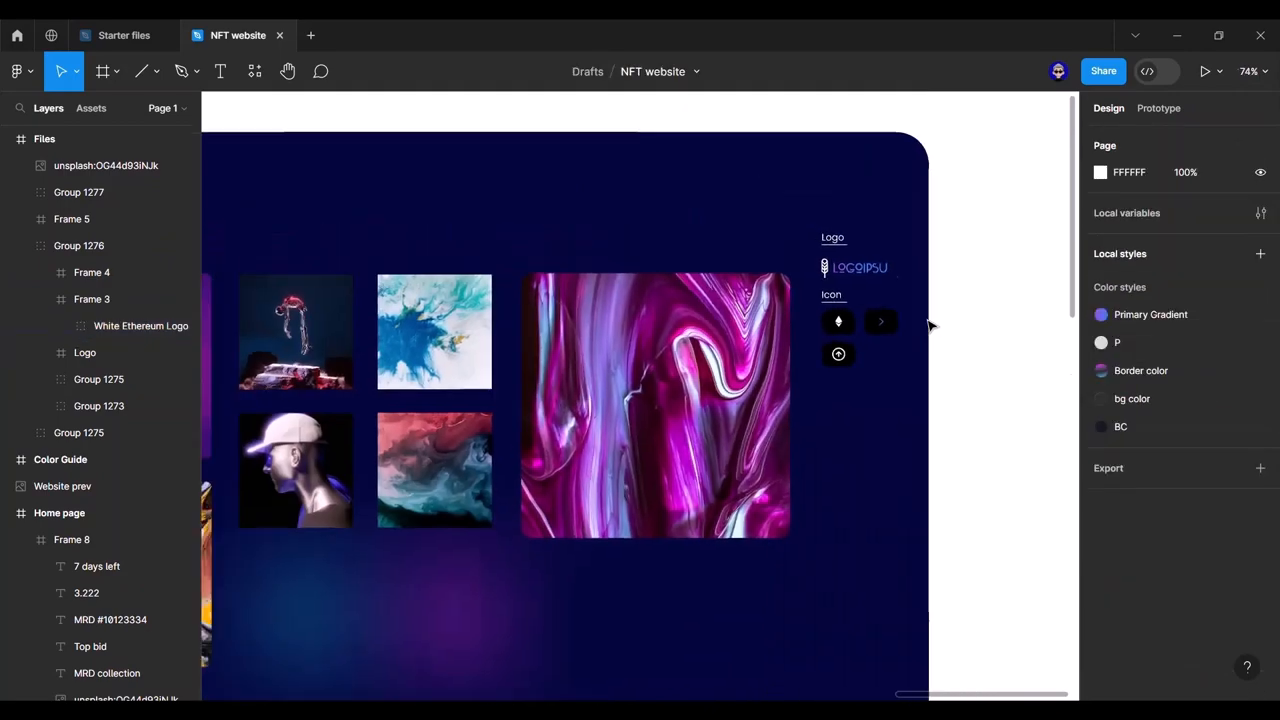
pyautogui.scroll(-6, 928, 328)
pyautogui.moveTo(390, 418); pyautogui.dragTo(749, 418)
pyautogui.scroll(2, 477, 417)
pyautogui.moveTo(376, 405); pyautogui.dragTo(676, 386)
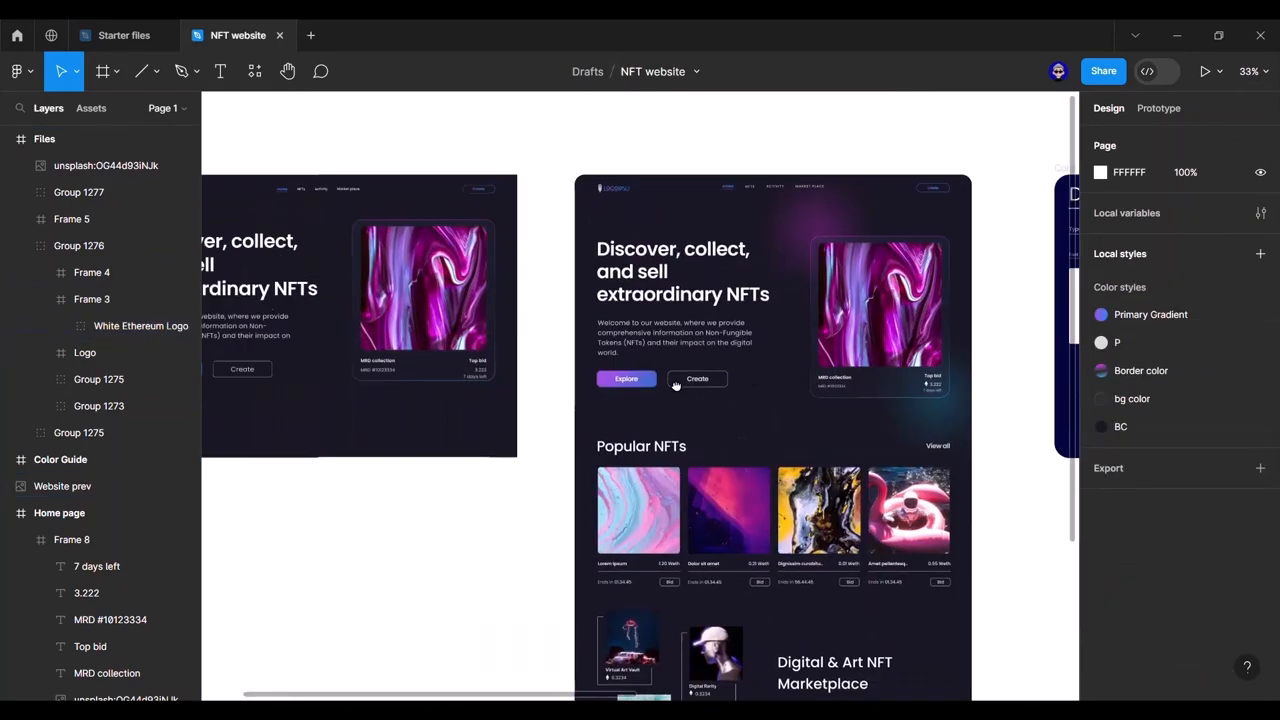
pyautogui.scroll(8, 480, 368)
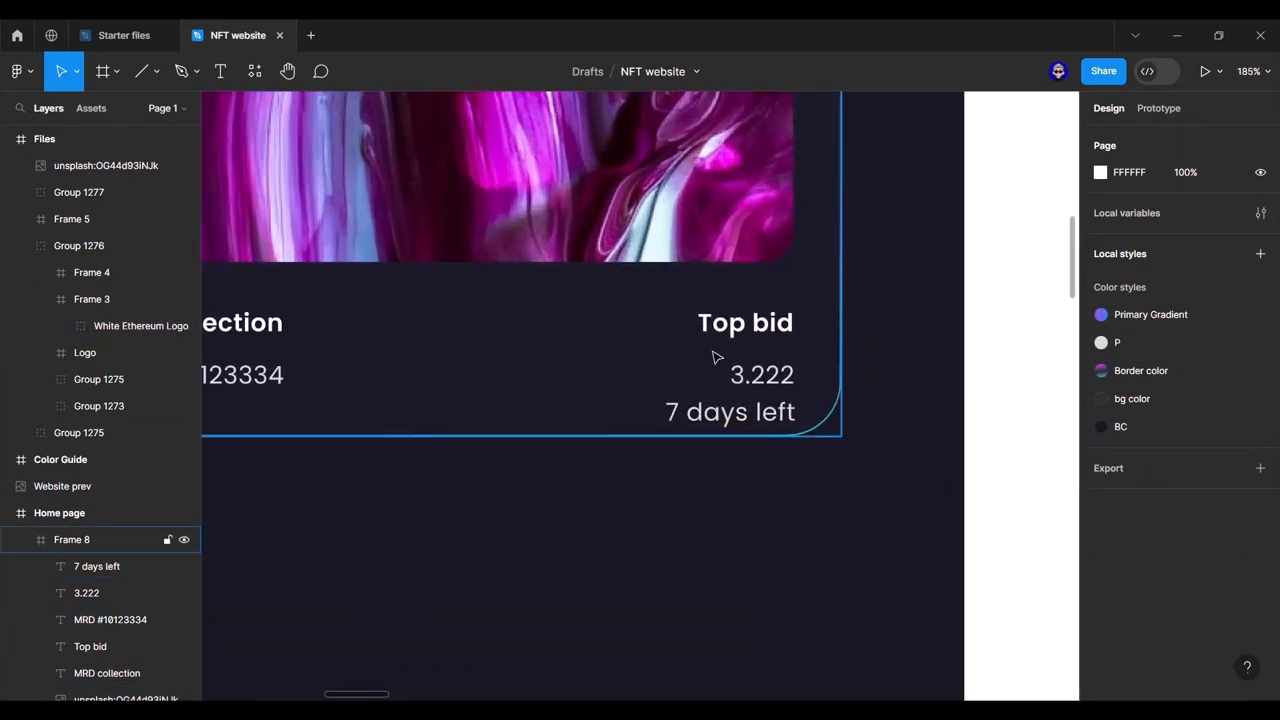
pyautogui.rightClick(686, 364)
pyautogui.click(734, 203)
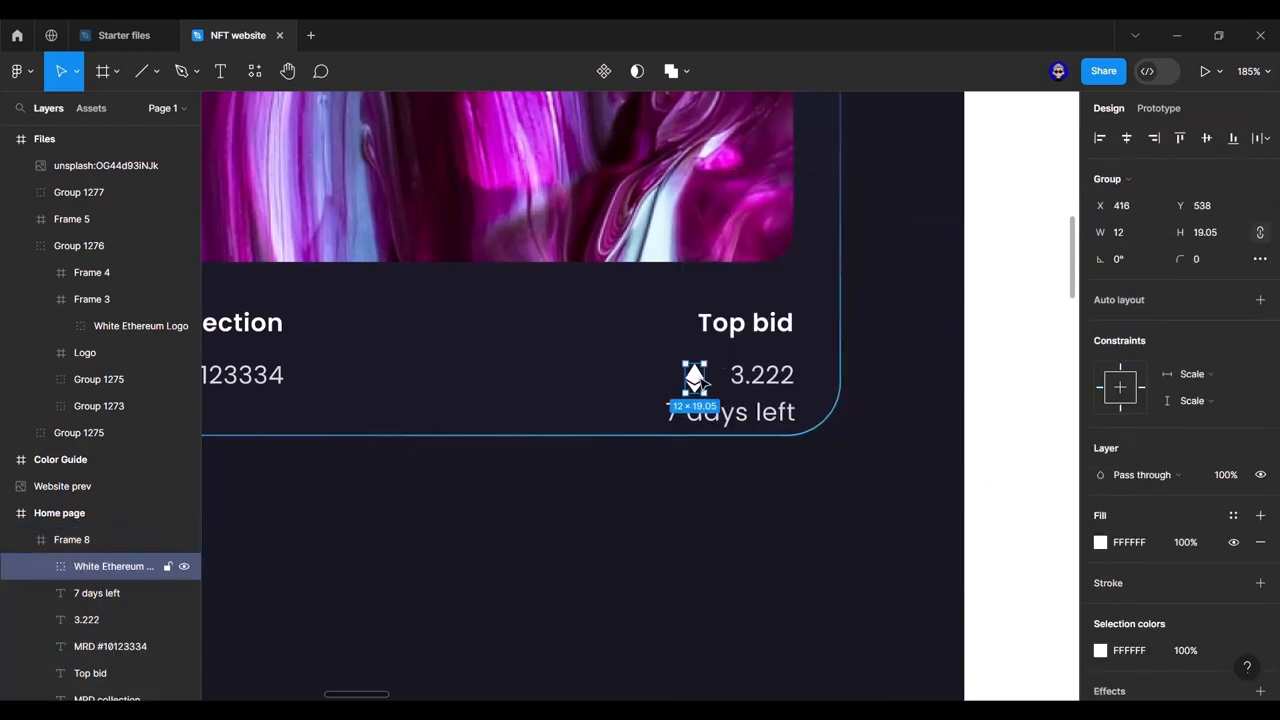
pyautogui.moveTo(697, 380); pyautogui.dragTo(703, 377)
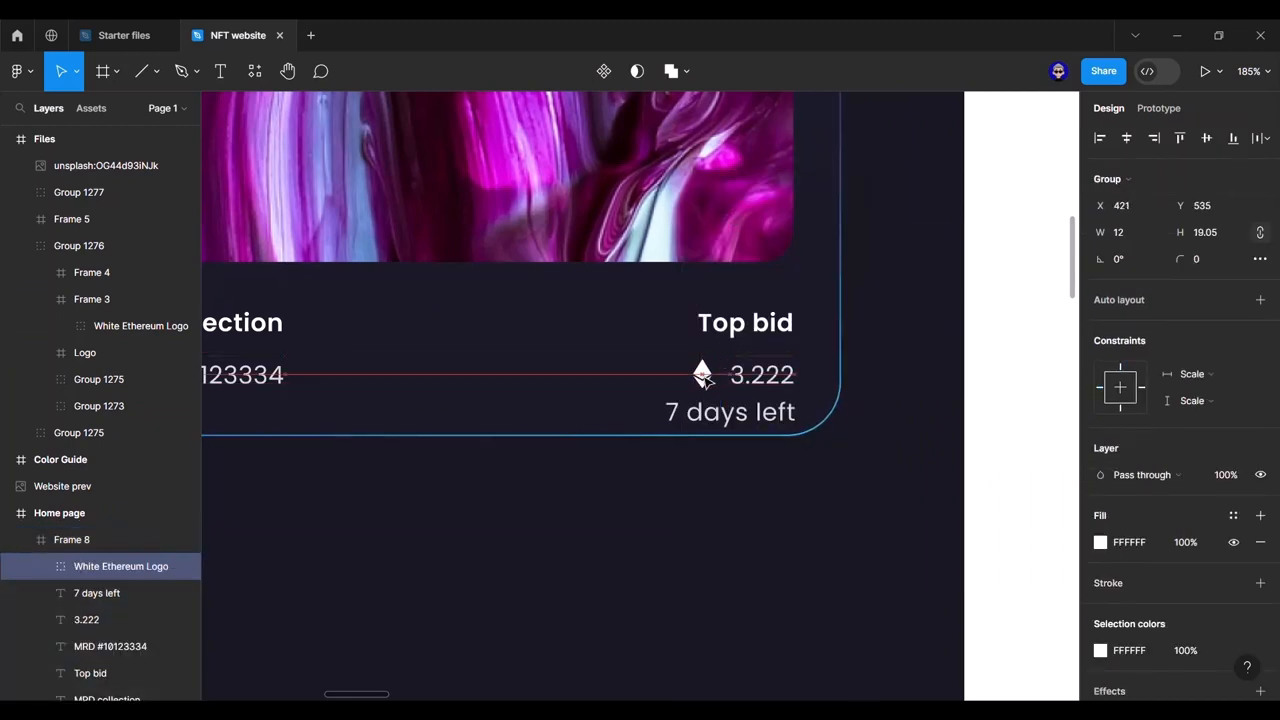
# Step: Move "Top bid", the Ethereum logo, "3.222" and "7 days left" up together, about 15 px above the card's bottom edge, flush with the artwork's right edge
pyautogui.keyDown('shift'); pyautogui.click(760, 375); pyautogui.keyUp('shift')
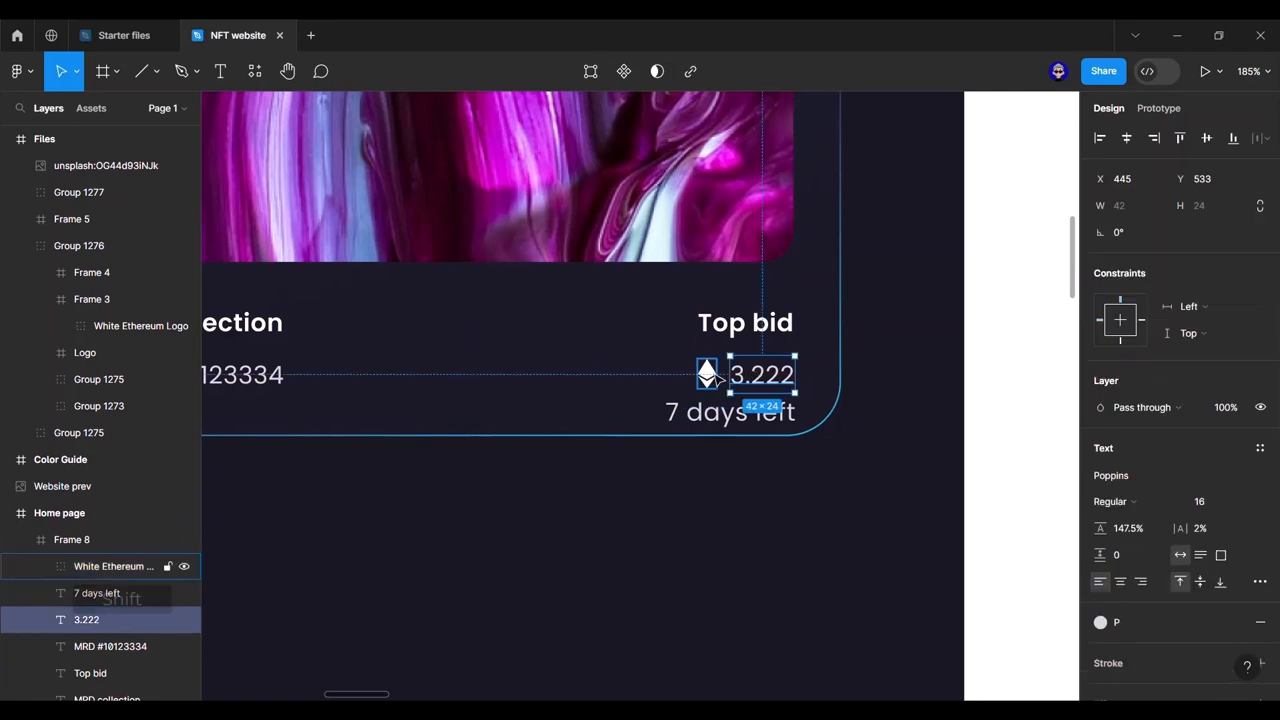
pyautogui.keyDown('shift'); pyautogui.click(760, 334); pyautogui.keyUp('shift')
pyautogui.keyDown('shift'); pyautogui.click(764, 410); pyautogui.keyUp('shift')
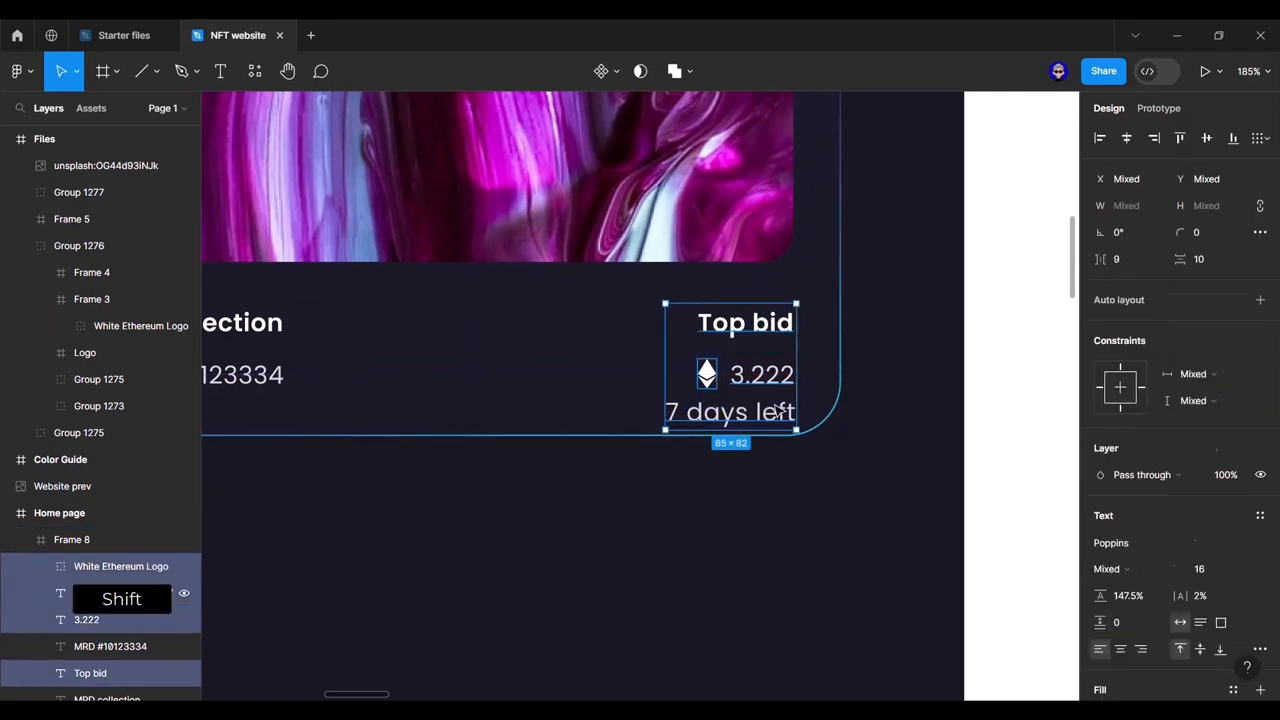
pyautogui.moveTo(757, 378); pyautogui.dragTo(755, 366)
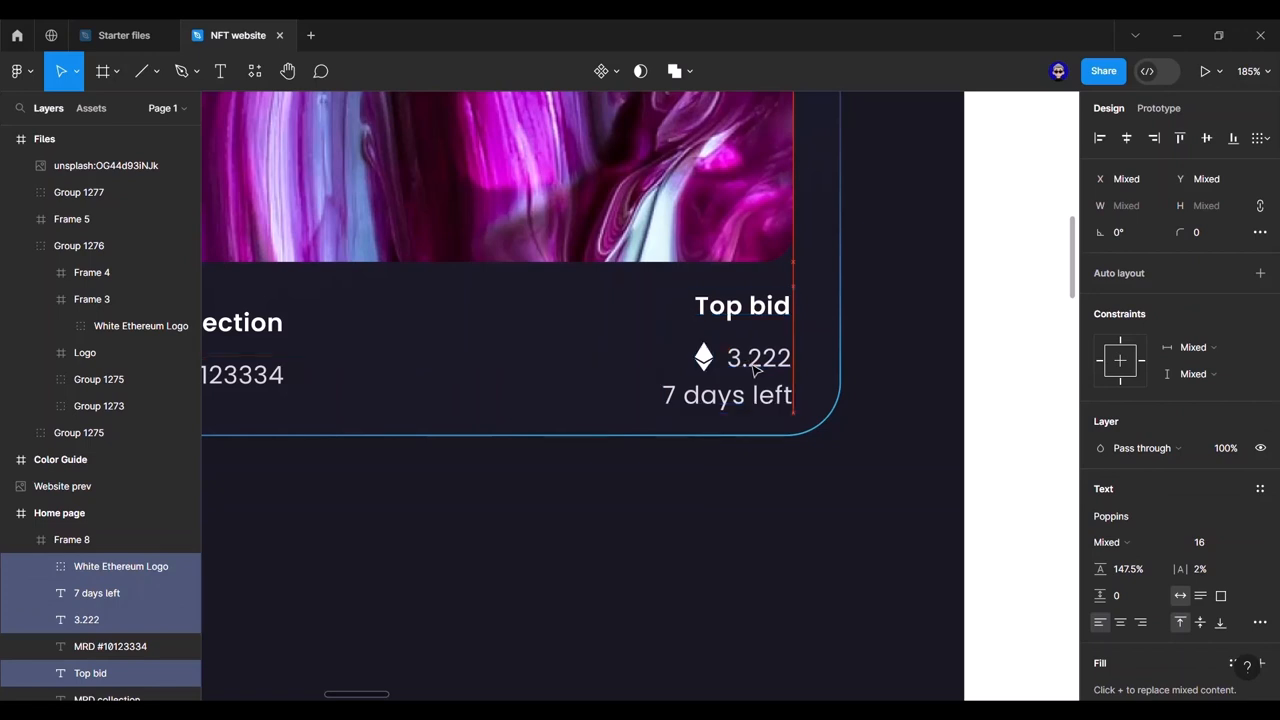
pyautogui.press('alt')
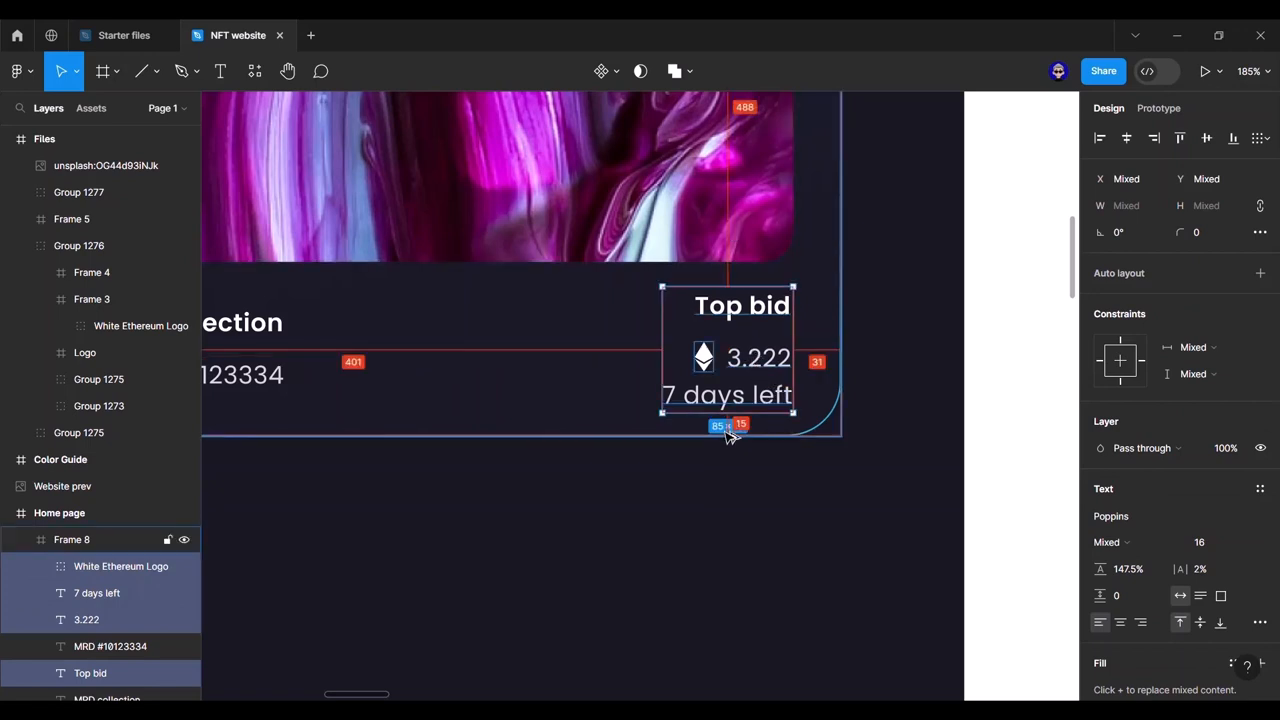
# Step: Move the "MRD collection" and "MRD #10123334" captions up together, level with "Top bid" and "3.222", keeping X at 31
pyautogui.moveTo(431, 450); pyautogui.dragTo(605, 429)
pyautogui.click(385, 358)
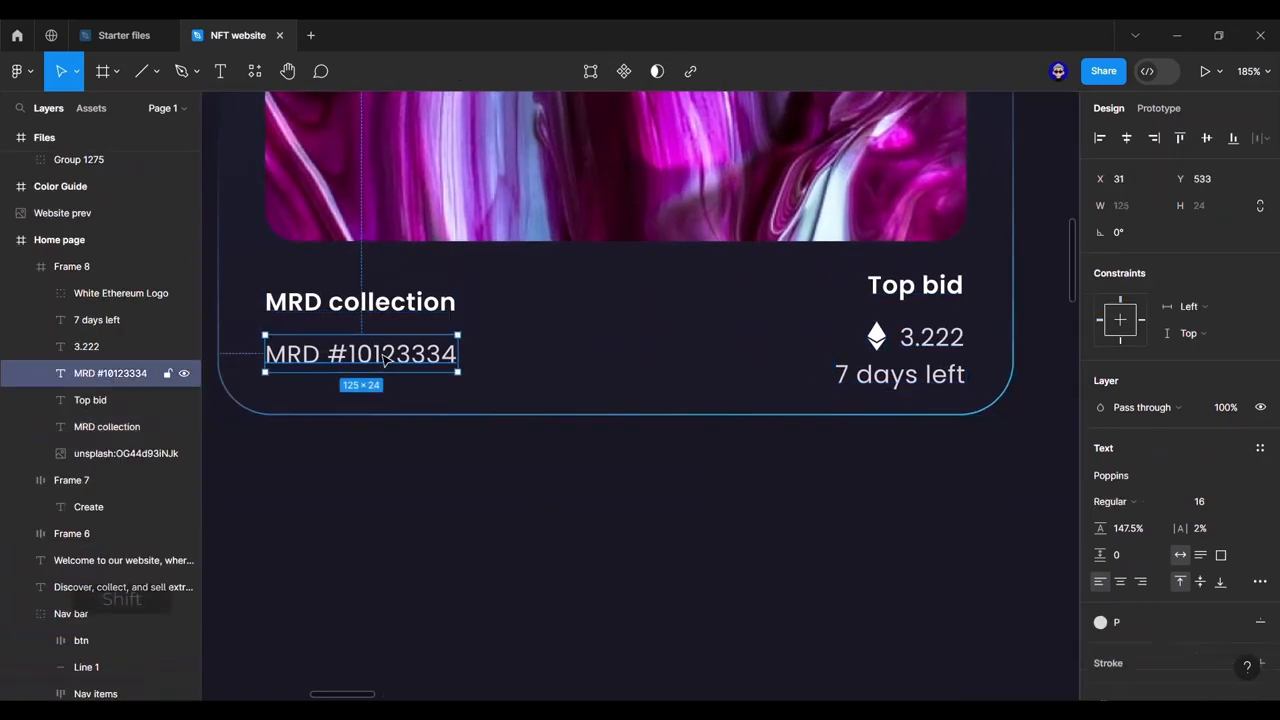
pyautogui.keyDown('shift'); pyautogui.click(398, 317); pyautogui.keyUp('shift')
pyautogui.moveTo(414, 337); pyautogui.dragTo(408, 322)
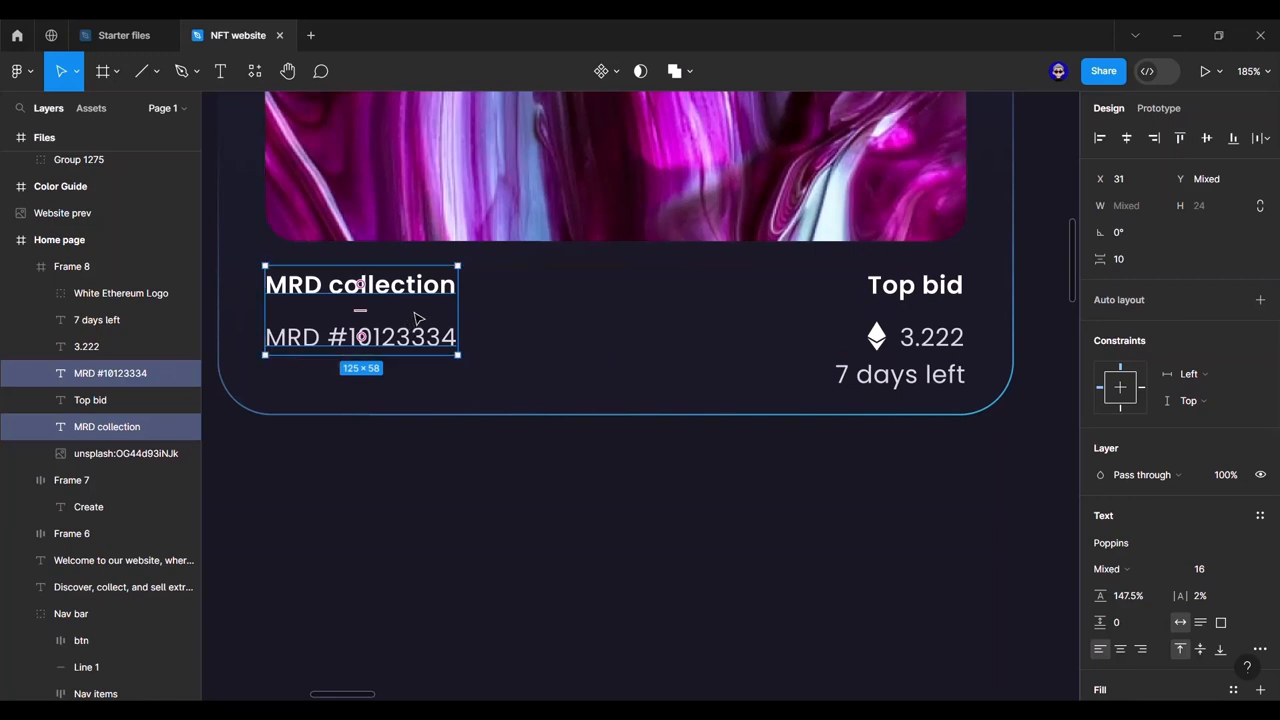
pyautogui.moveTo(438, 307); pyautogui.dragTo(451, 309)
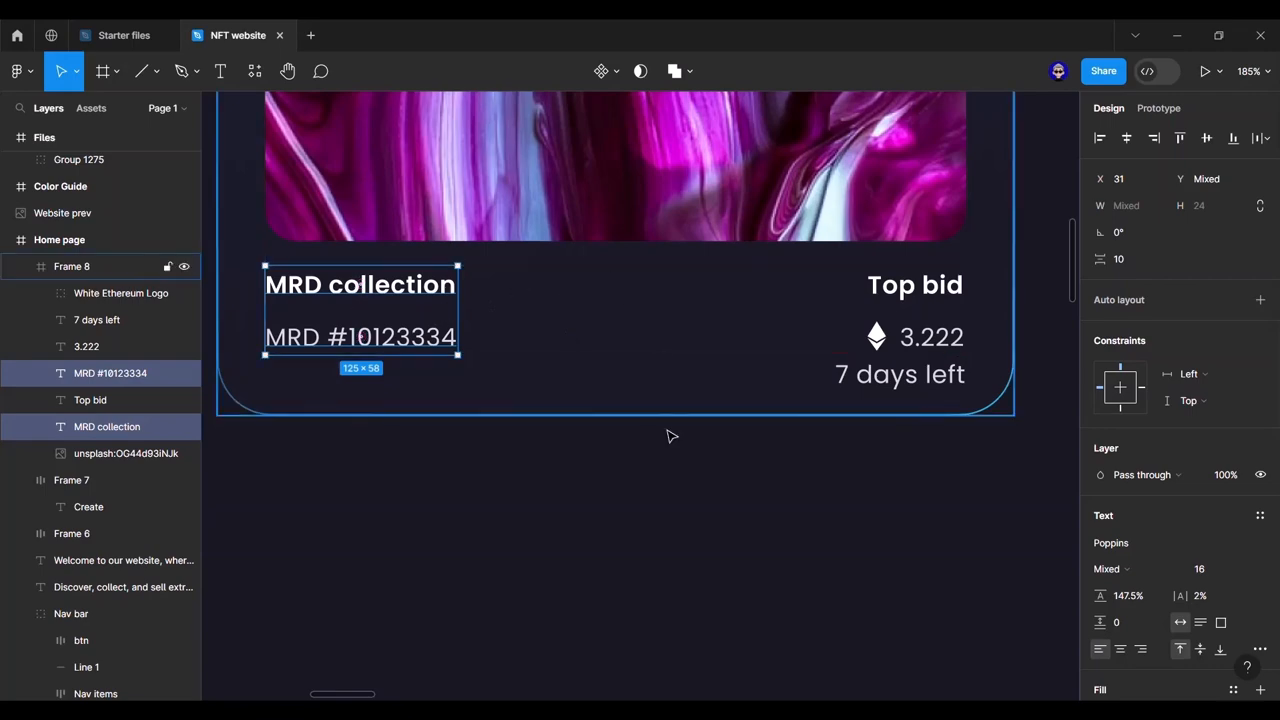
# Step: Set the nav bar items Home, NFTs, Activity and Market place to uppercase in the type settings
pyautogui.scroll(-2, 670, 454)
pyautogui.scroll(-5, 670, 454)
pyautogui.click(928, 388)
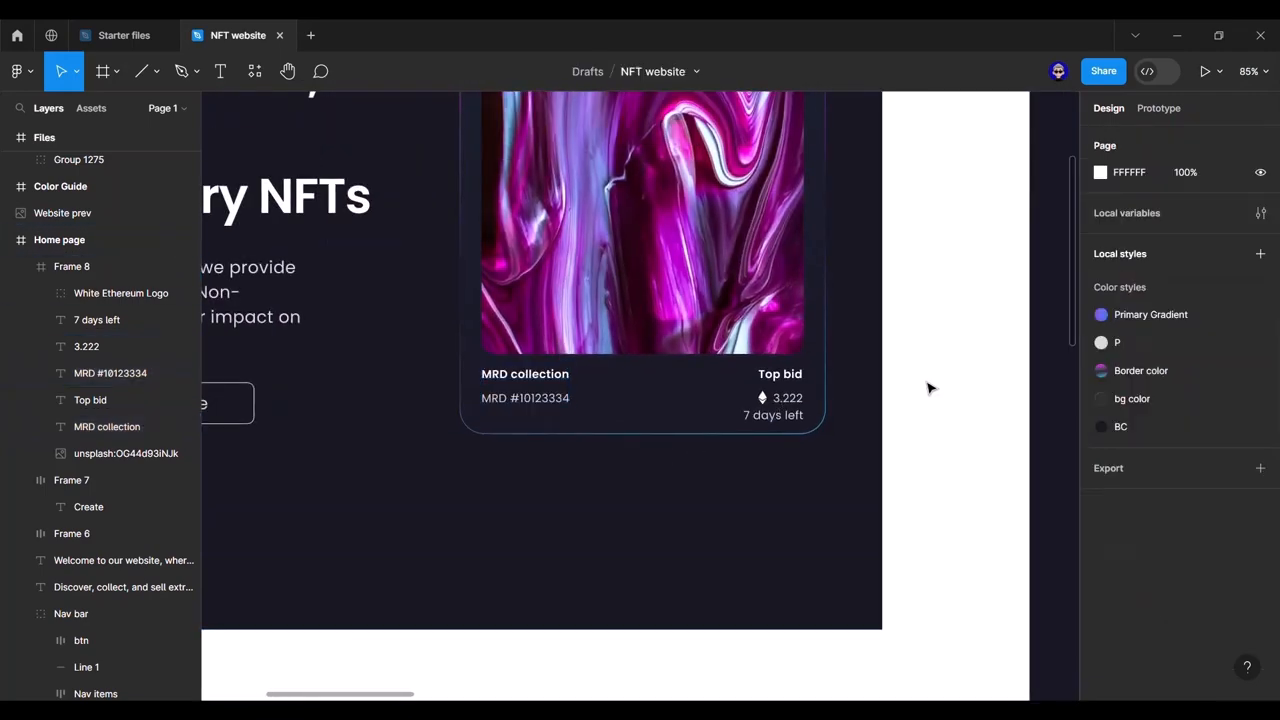
pyautogui.scroll(-6, 925, 398)
pyautogui.moveTo(925, 399); pyautogui.dragTo(776, 411)
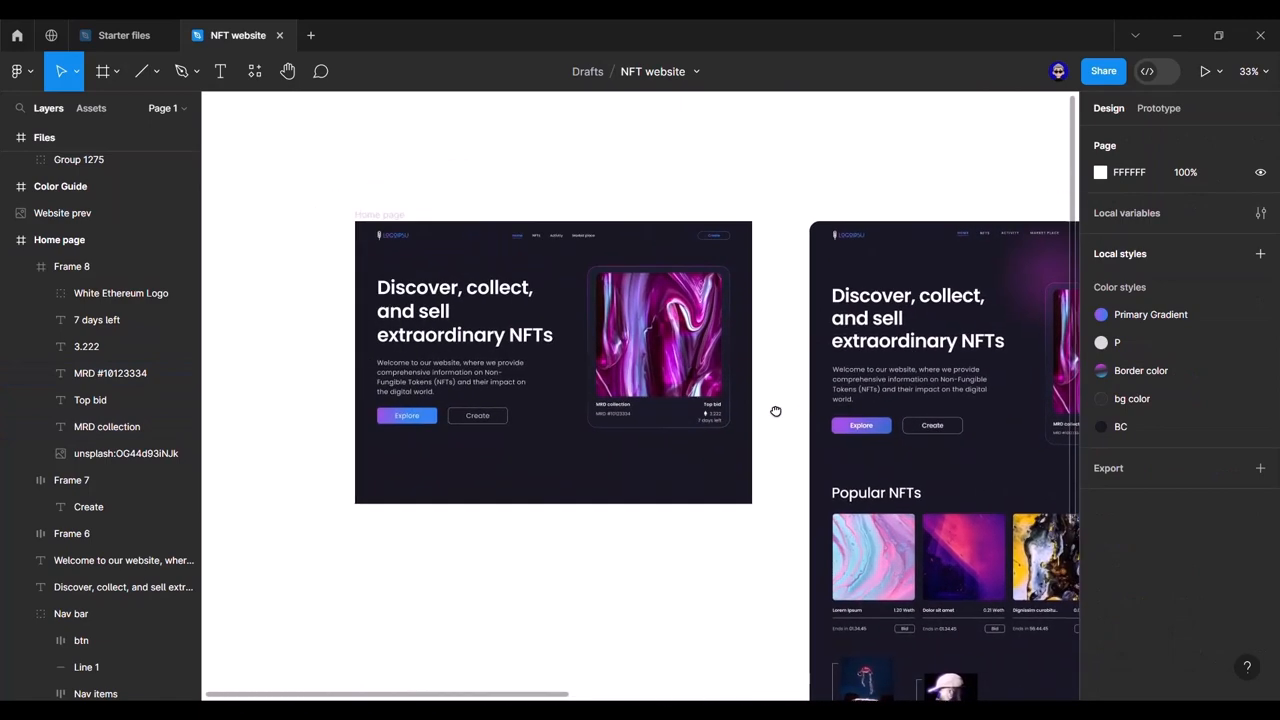
pyautogui.scroll(5, 531, 254)
pyautogui.scroll(2, 580, 272)
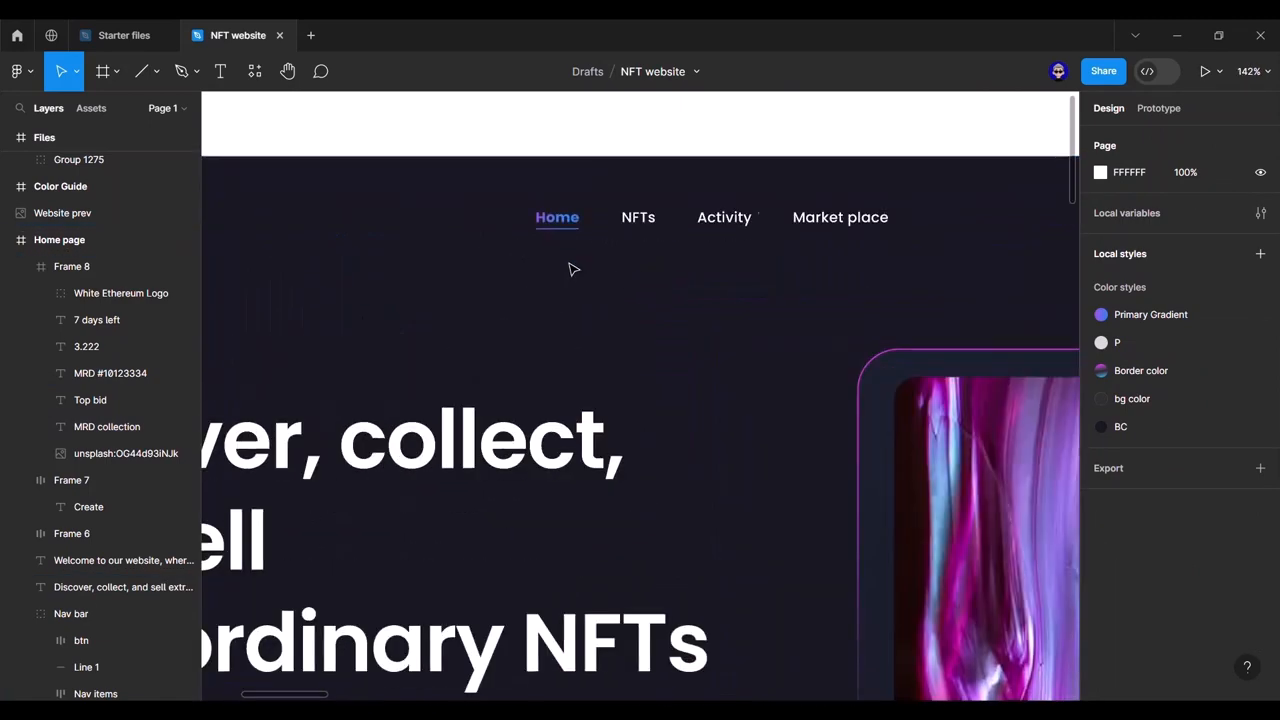
pyautogui.scroll(1, 573, 270)
pyautogui.moveTo(638, 271); pyautogui.dragTo(550, 277)
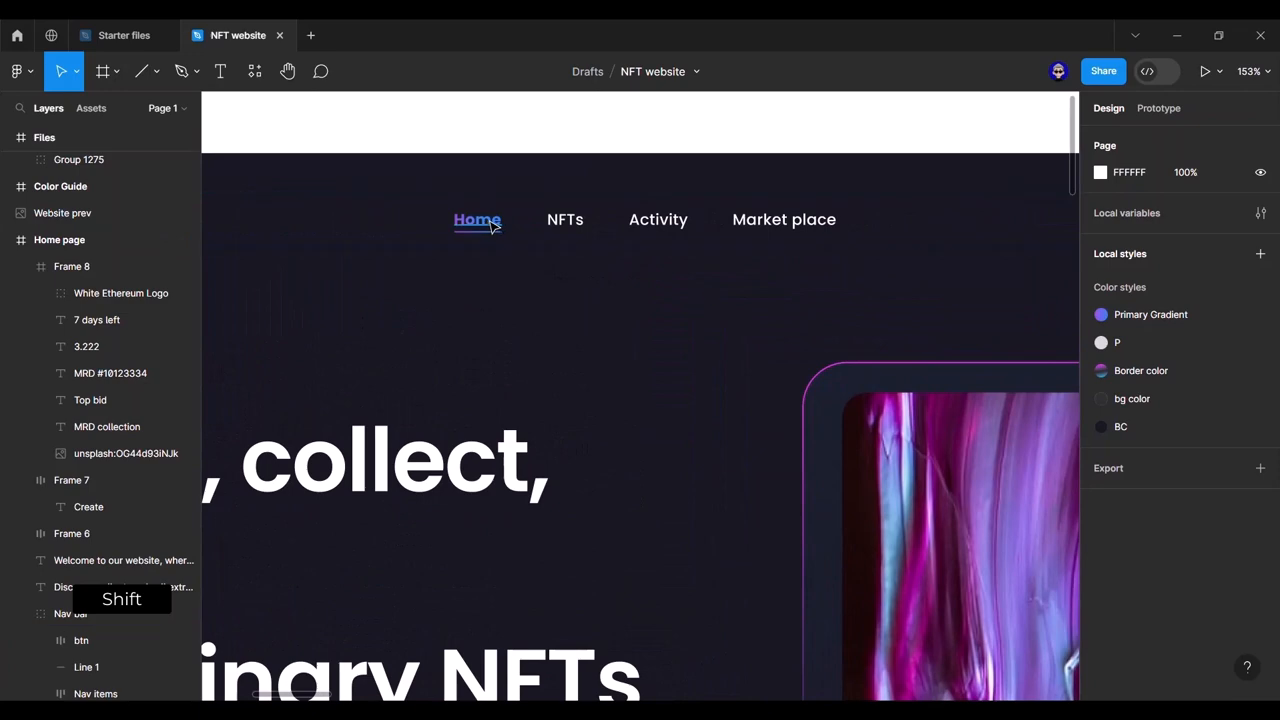
pyautogui.keyDown('shift'); pyautogui.click(478, 221); pyautogui.keyUp('shift')
pyautogui.keyDown('shift'); pyautogui.click(565, 221); pyautogui.keyUp('shift')
pyautogui.keyDown('shift'); pyautogui.click(658, 221); pyautogui.keyUp('shift')
pyautogui.keyDown('shift'); pyautogui.click(780, 223); pyautogui.keyUp('shift')
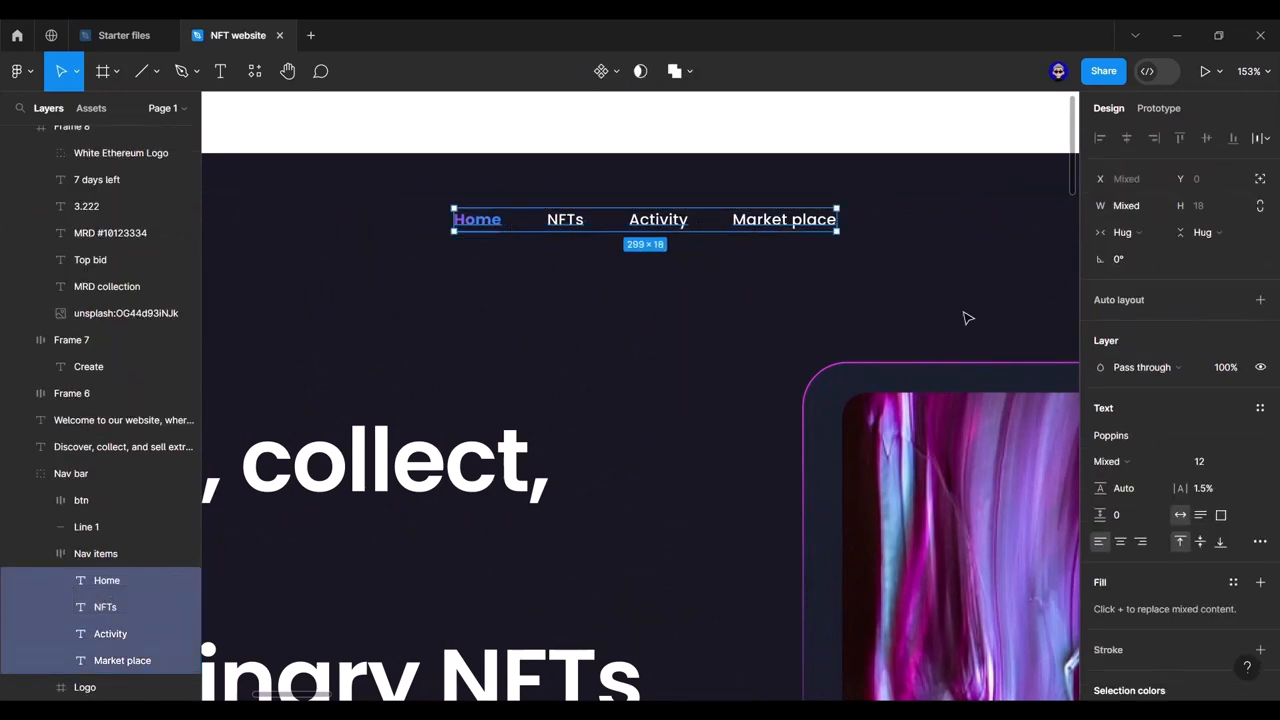
pyautogui.click(1259, 543)
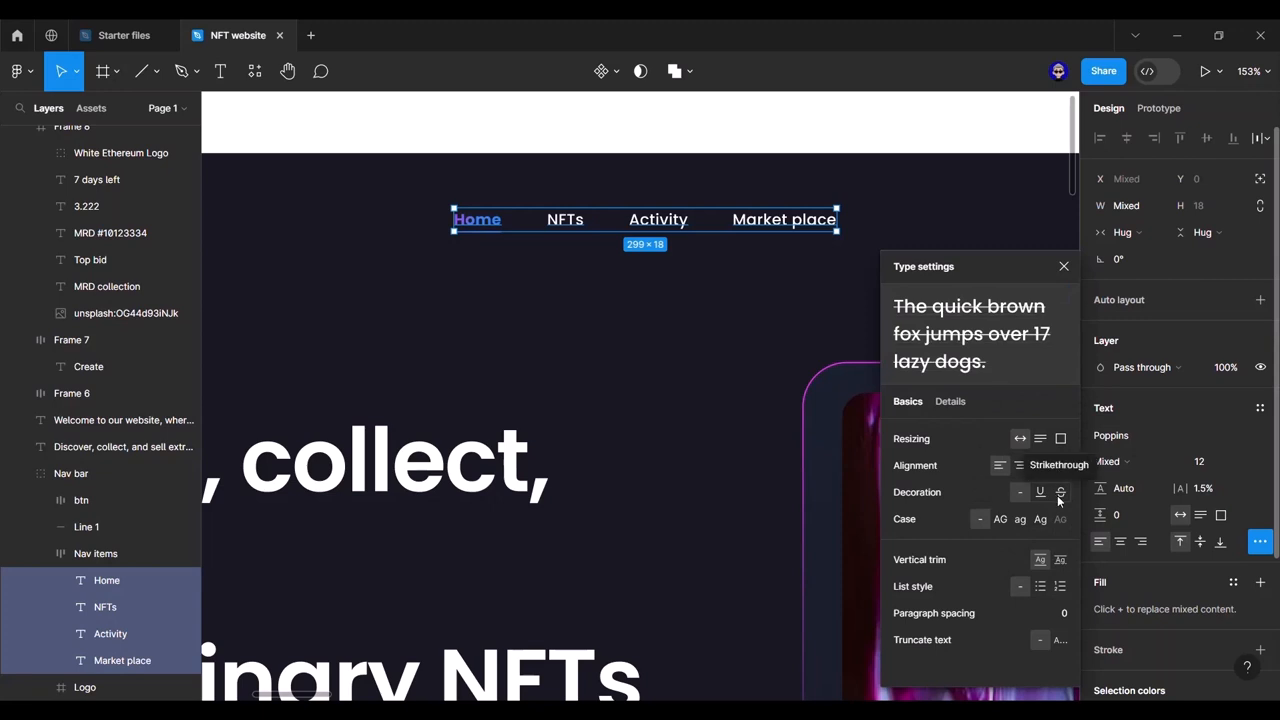
pyautogui.click(1002, 520)
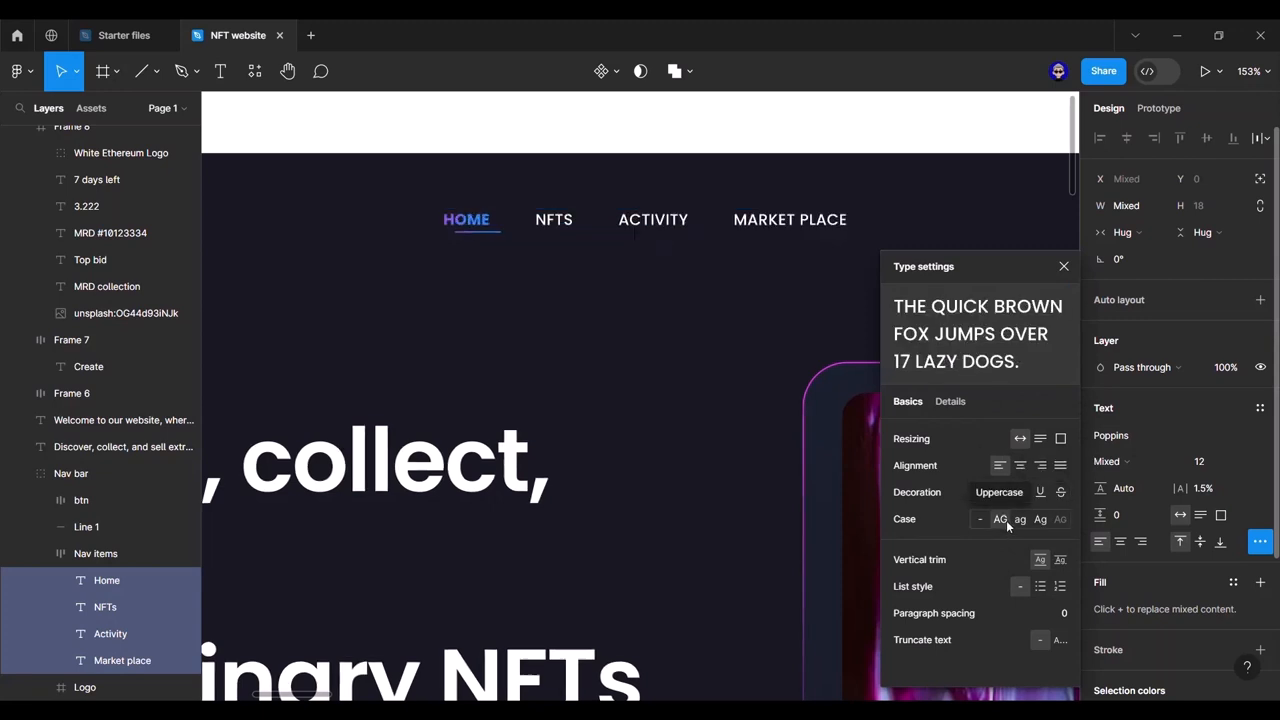
pyautogui.click(1064, 266)
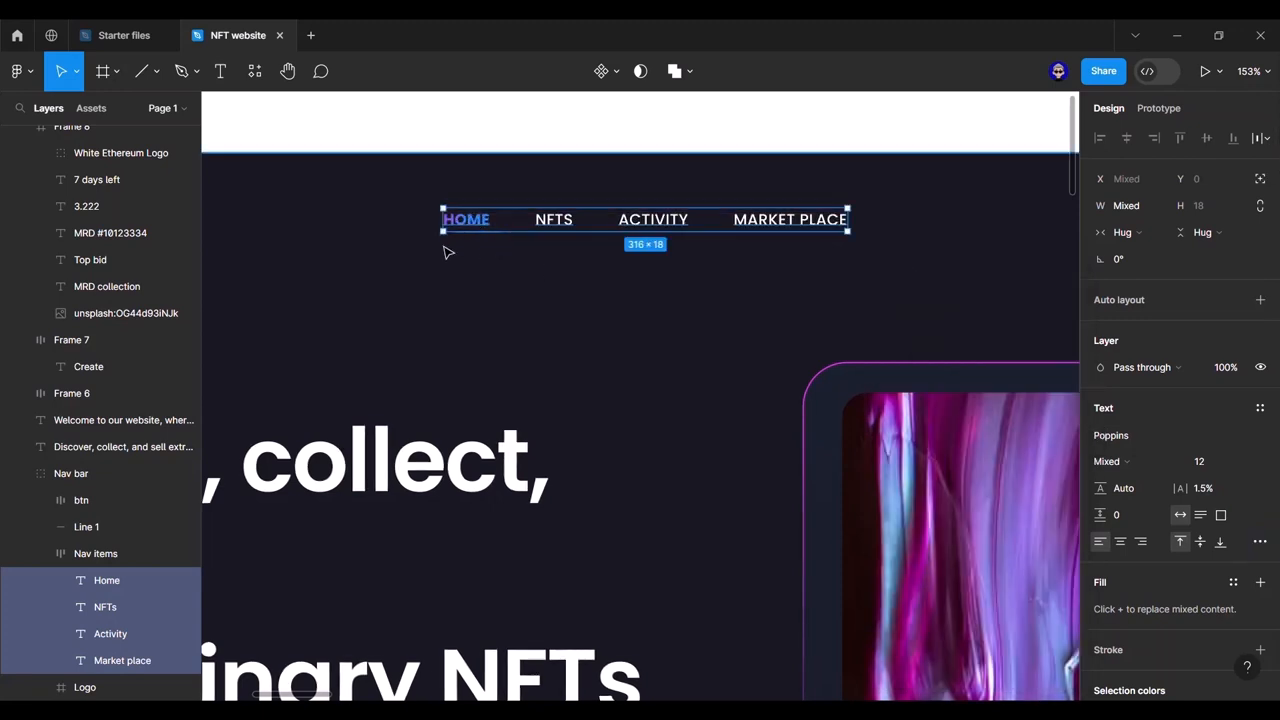
# Step: Shift the gradient underline to X 562 so it sits directly beneath the "HOME" nav item
pyautogui.keyDown('ctrl'); pyautogui.scroll(5, 478, 233); pyautogui.keyUp('ctrl')
pyautogui.click(509, 241)
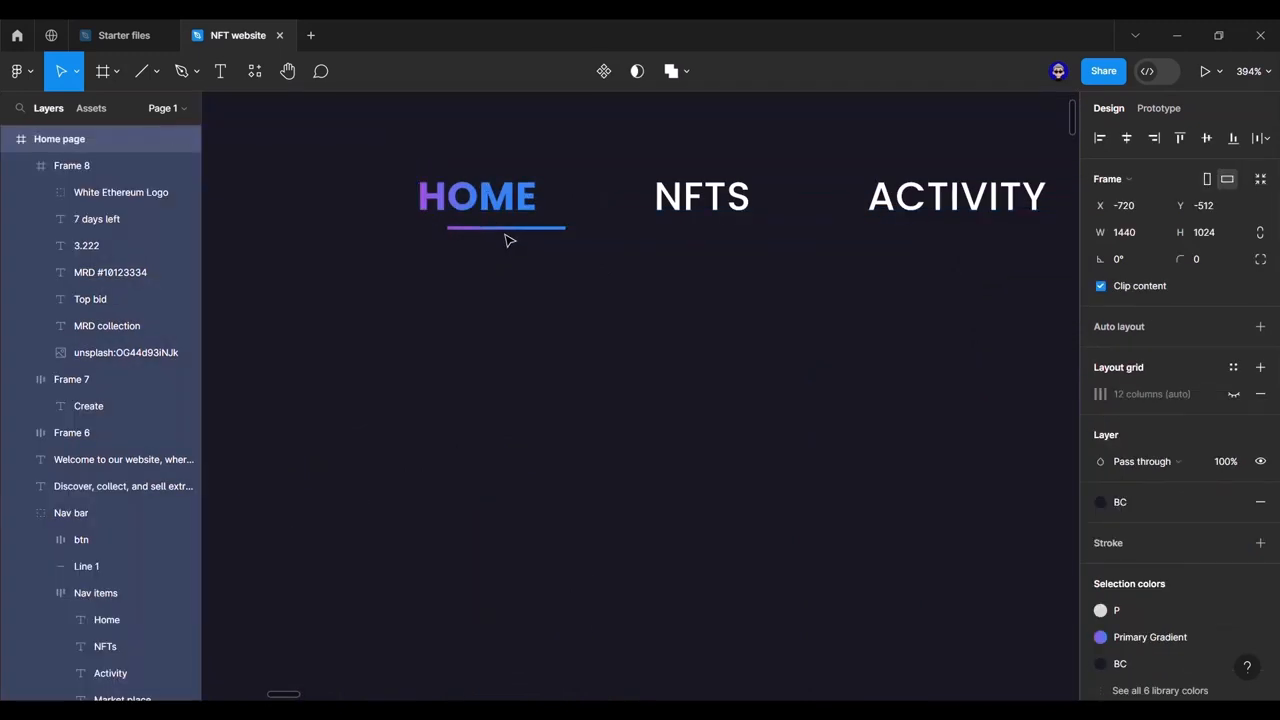
pyautogui.click(497, 230)
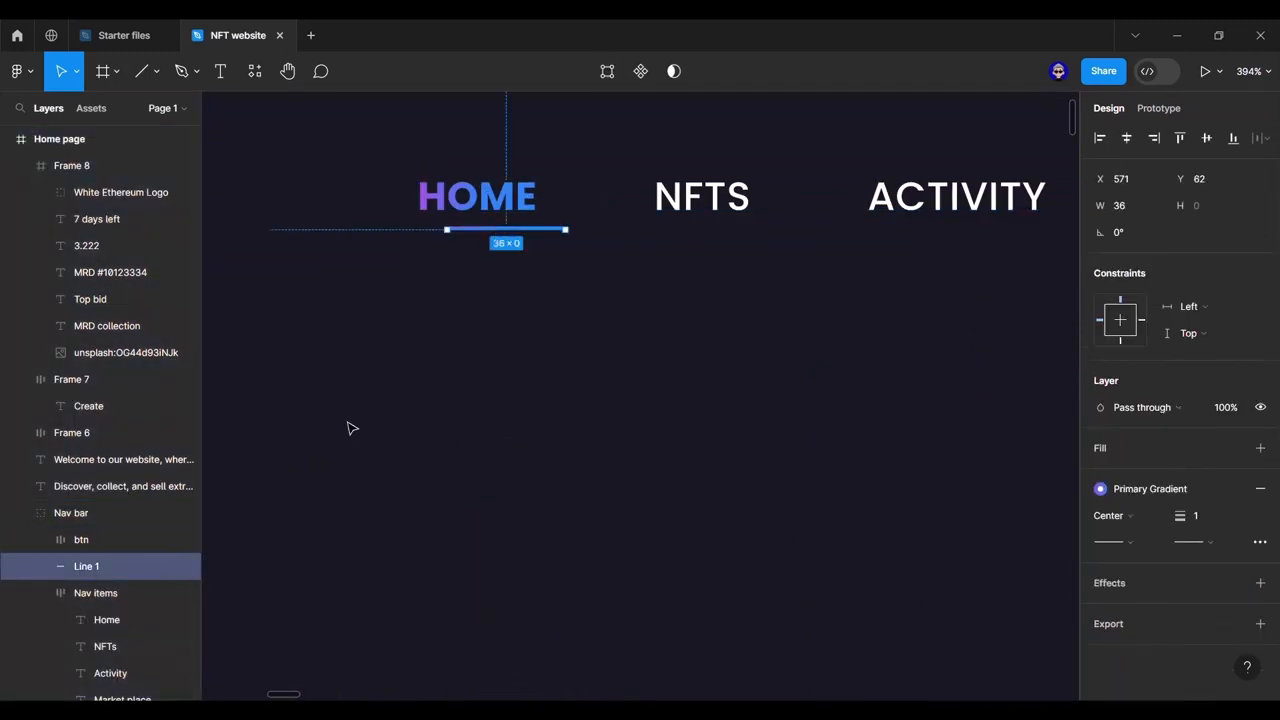
pyautogui.press('Left')
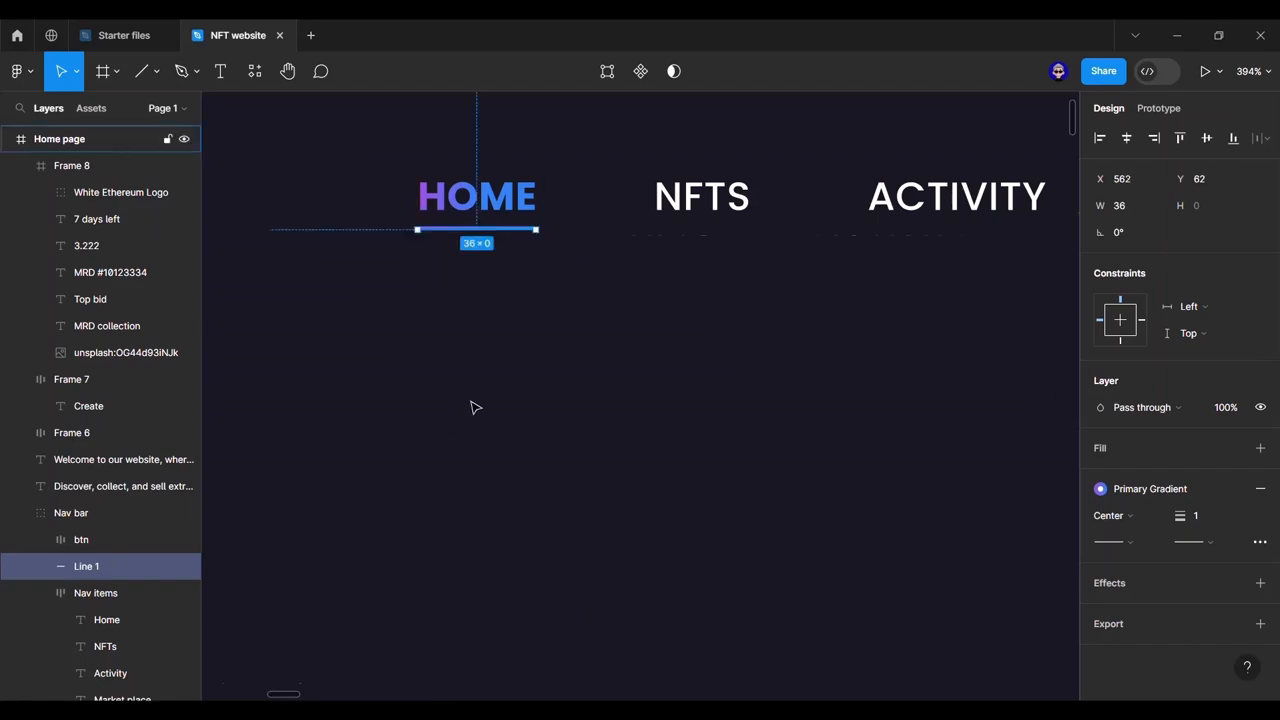
# Step: Extend the Home page frame downward to a height of 2627, matching the reference design's bottom edge
pyautogui.keyDown('ctrl'); pyautogui.scroll(-5, 533, 308); pyautogui.keyUp('ctrl')
pyautogui.click(537, 183)
pyautogui.keyDown('ctrl'); pyautogui.scroll(-5, 567, 265); pyautogui.keyUp('ctrl')
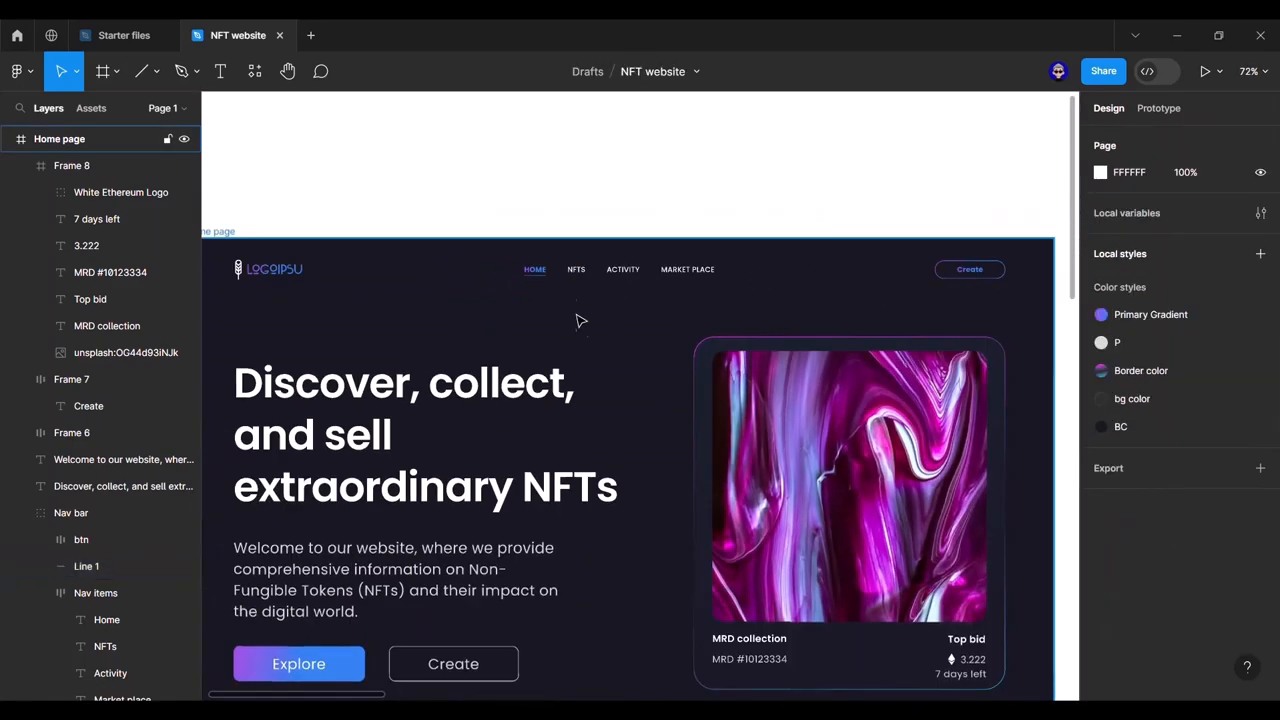
pyautogui.scroll(-3, 575, 380)
pyautogui.keyDown('ctrl'); pyautogui.scroll(-3, 575, 352); pyautogui.keyUp('ctrl')
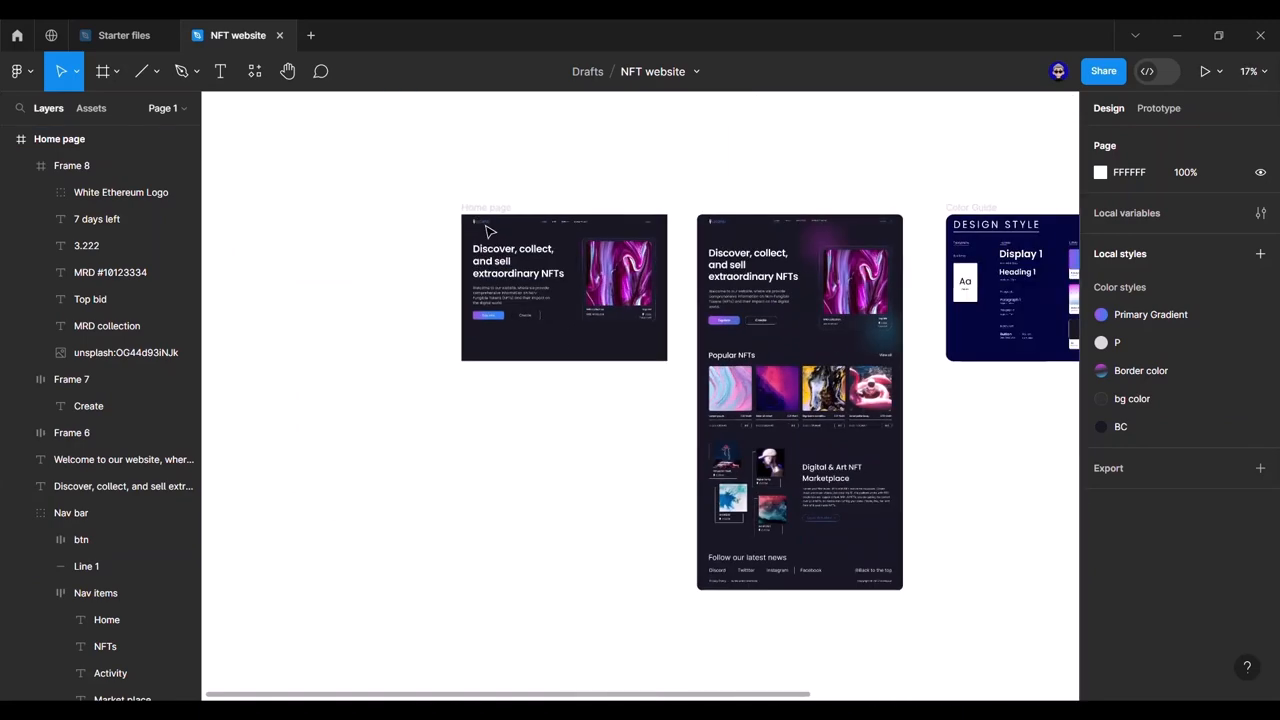
pyautogui.click(489, 209)
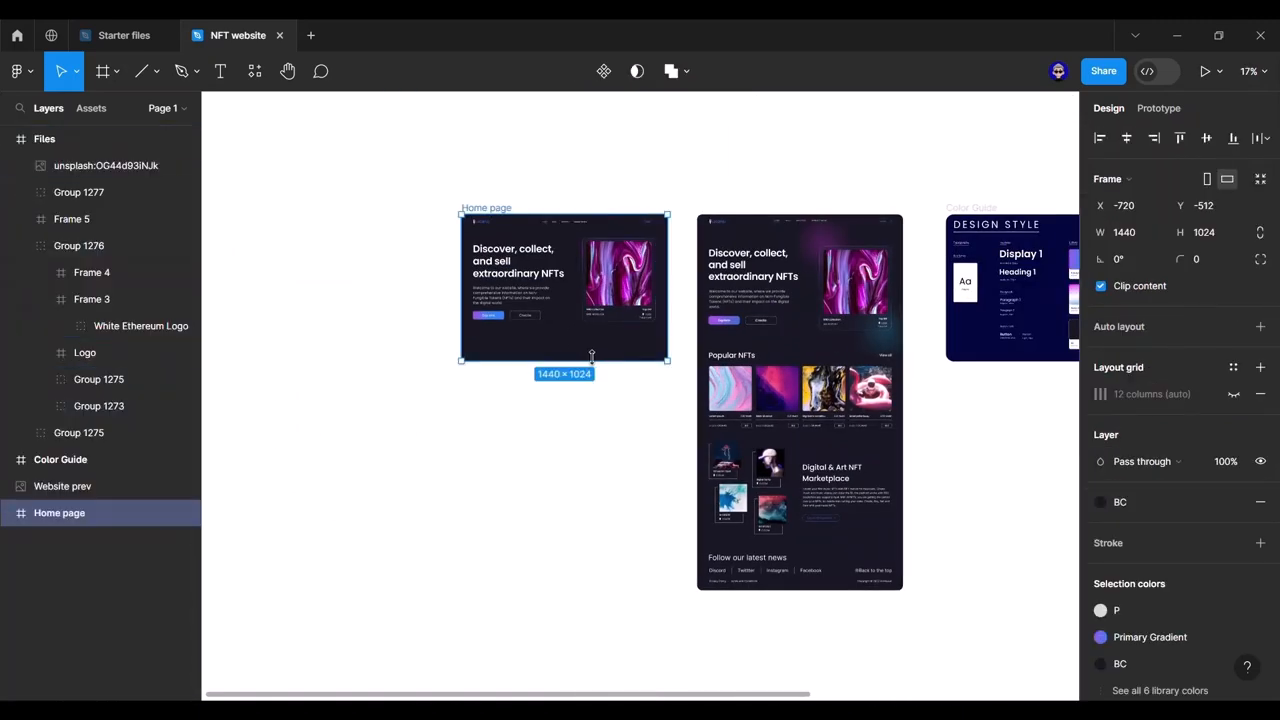
pyautogui.moveTo(590, 358); pyautogui.dragTo(624, 590)
pyautogui.click(677, 666)
pyautogui.scroll(-3, 689, 414)
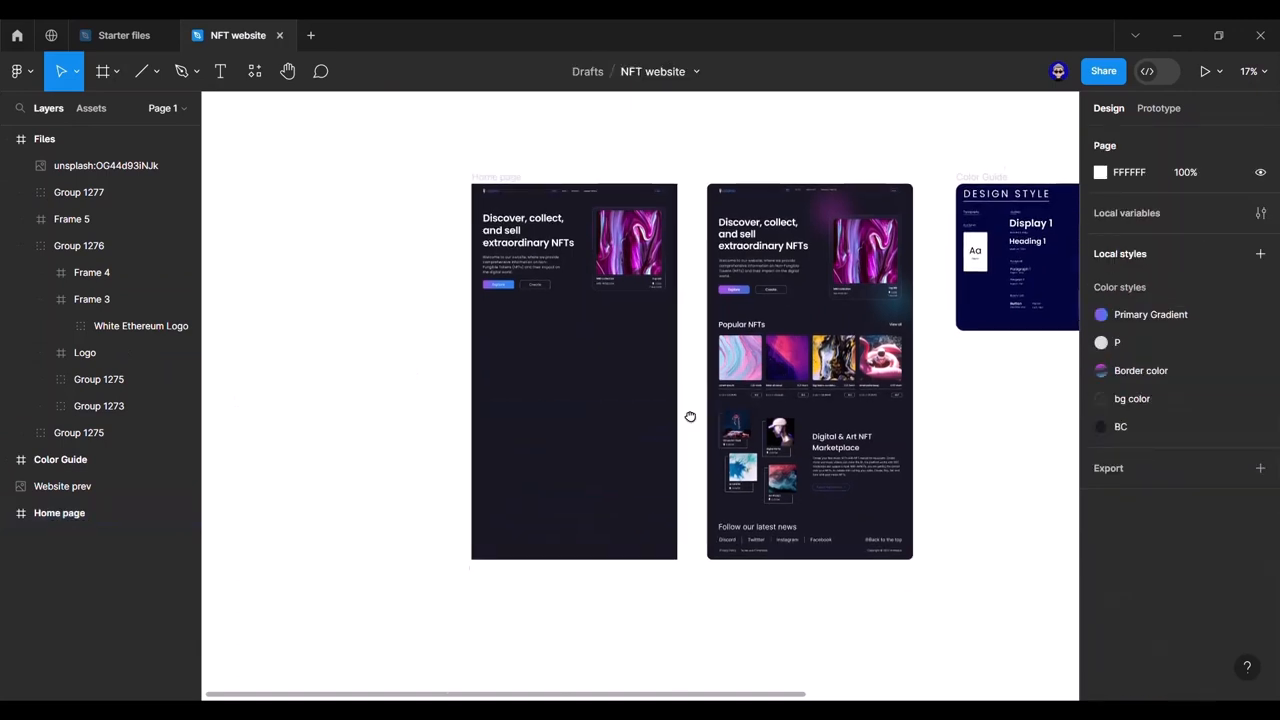
pyautogui.moveTo(669, 404); pyautogui.dragTo(673, 410)
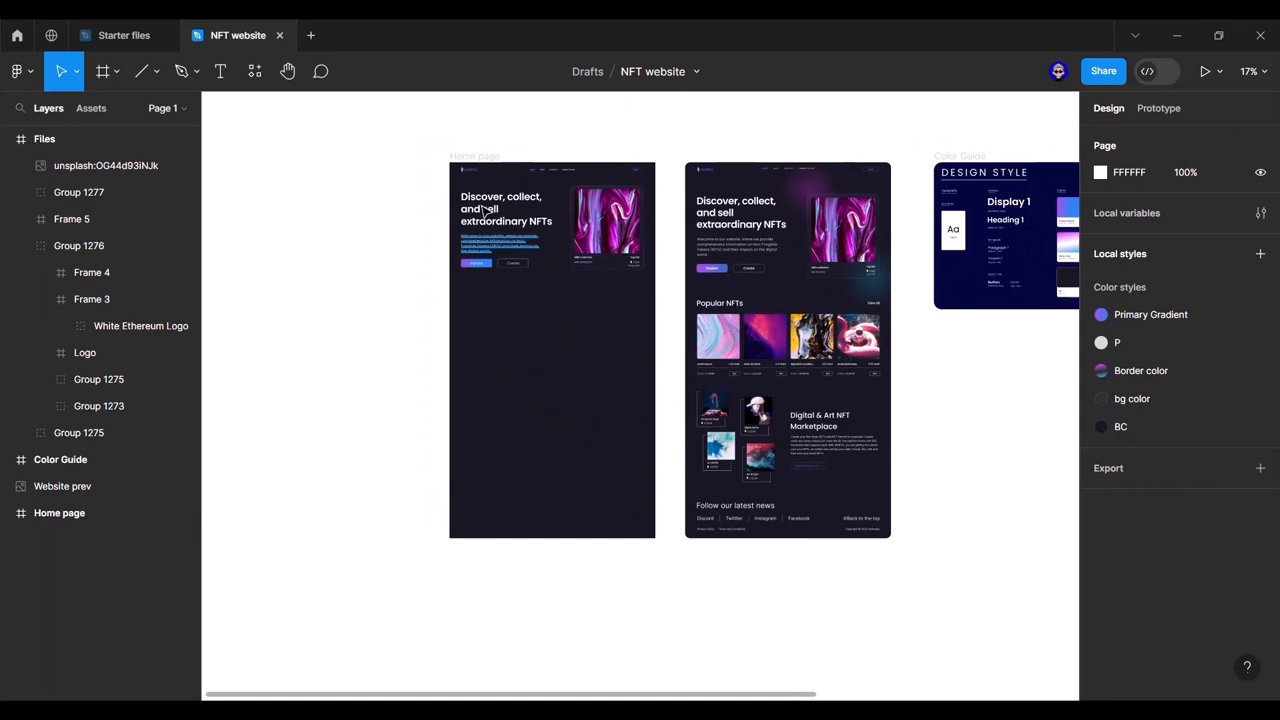
# Step: Show the 12-column layout grid on the Home page frame and bring its empty area beside the reference's Popular NFTs section
pyautogui.click(476, 151)
pyautogui.click(1233, 394)
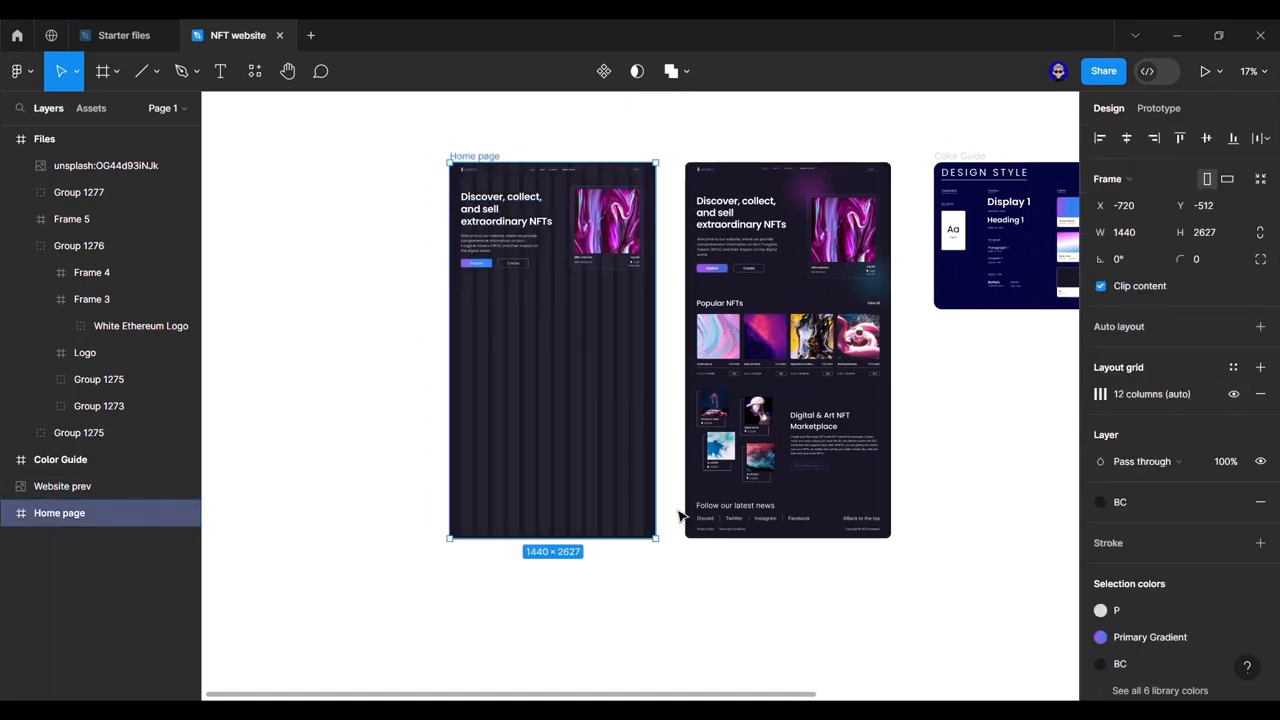
pyautogui.scroll(5, 572, 220)
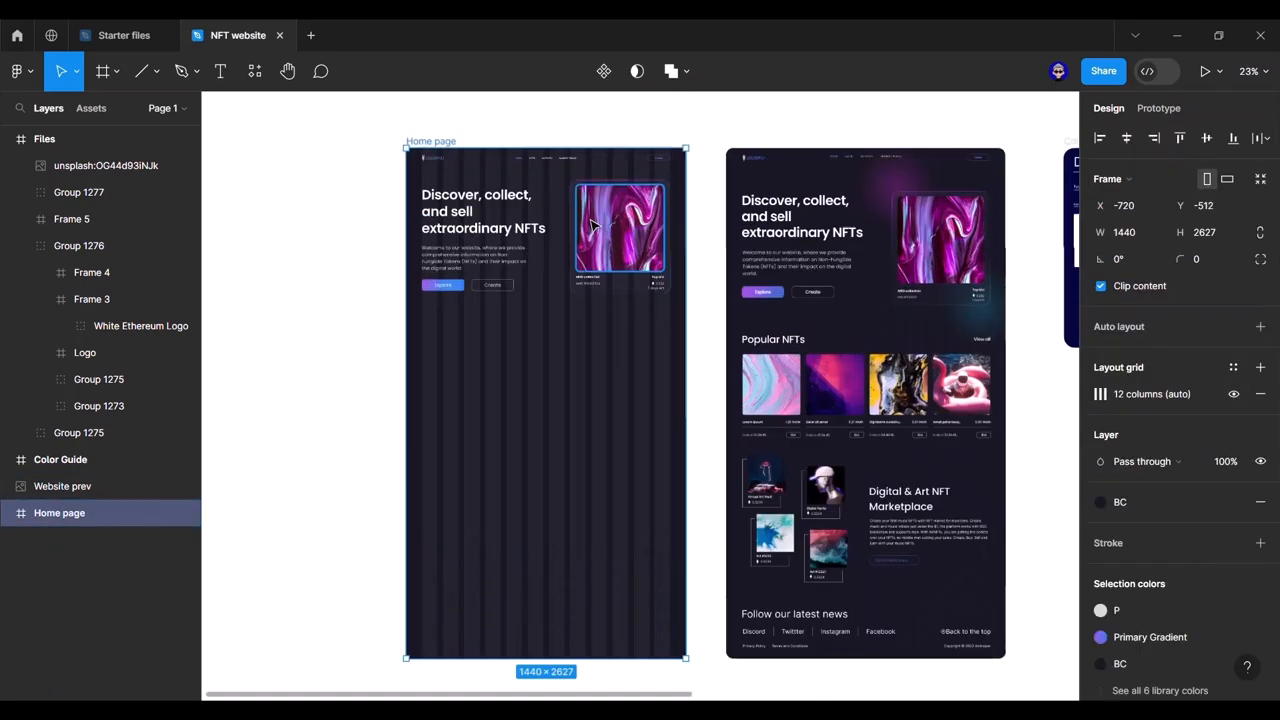
pyautogui.click(763, 437)
pyautogui.moveTo(763, 437); pyautogui.dragTo(671, 313)
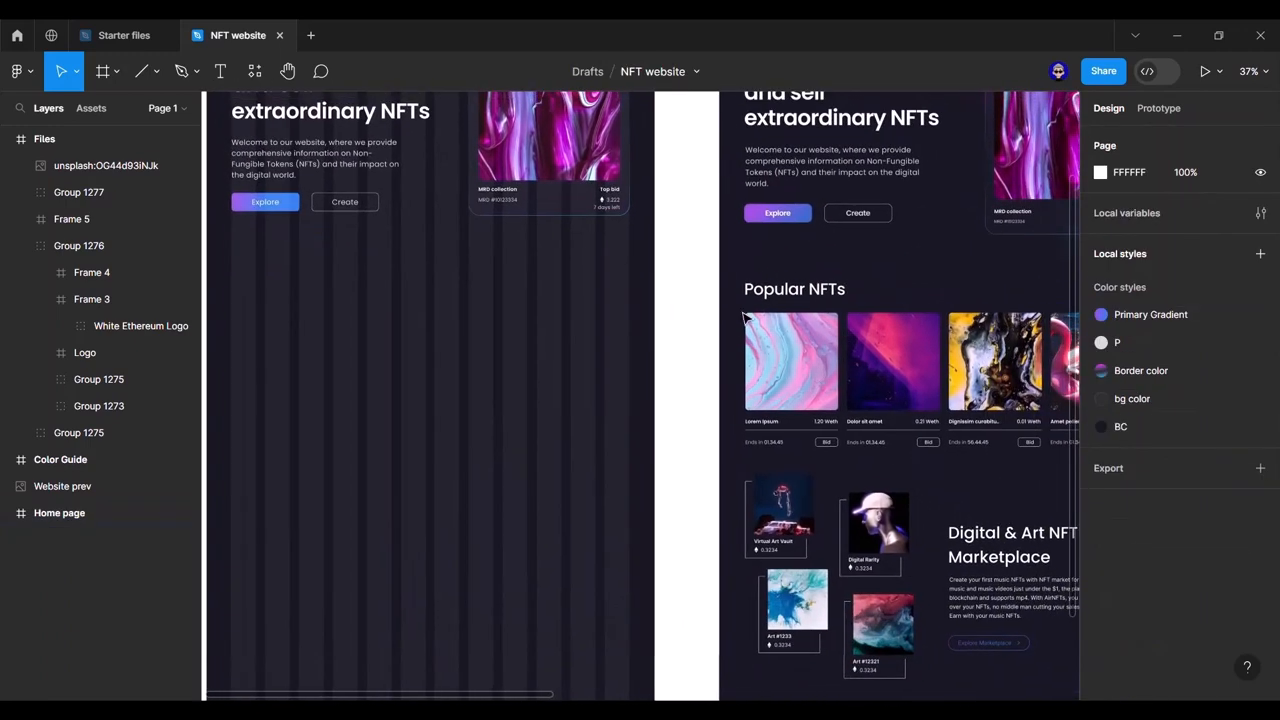
pyautogui.hscroll(-5, 752, 297)
pyautogui.scroll(3, 752, 297)
pyautogui.hscroll(3, 743, 306)
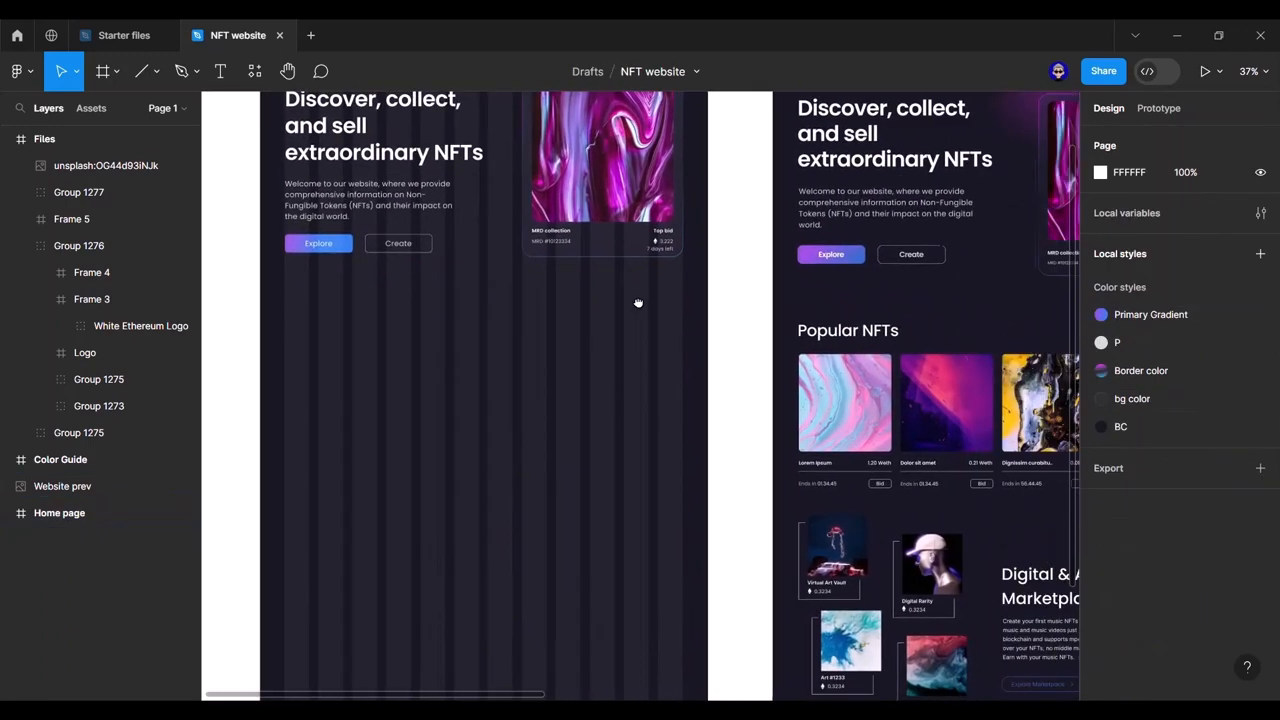
# Step: Group Frame 8, Frame 7, Frame 6 and the two hero text layers of the Home page frame together
pyautogui.click(8, 513)
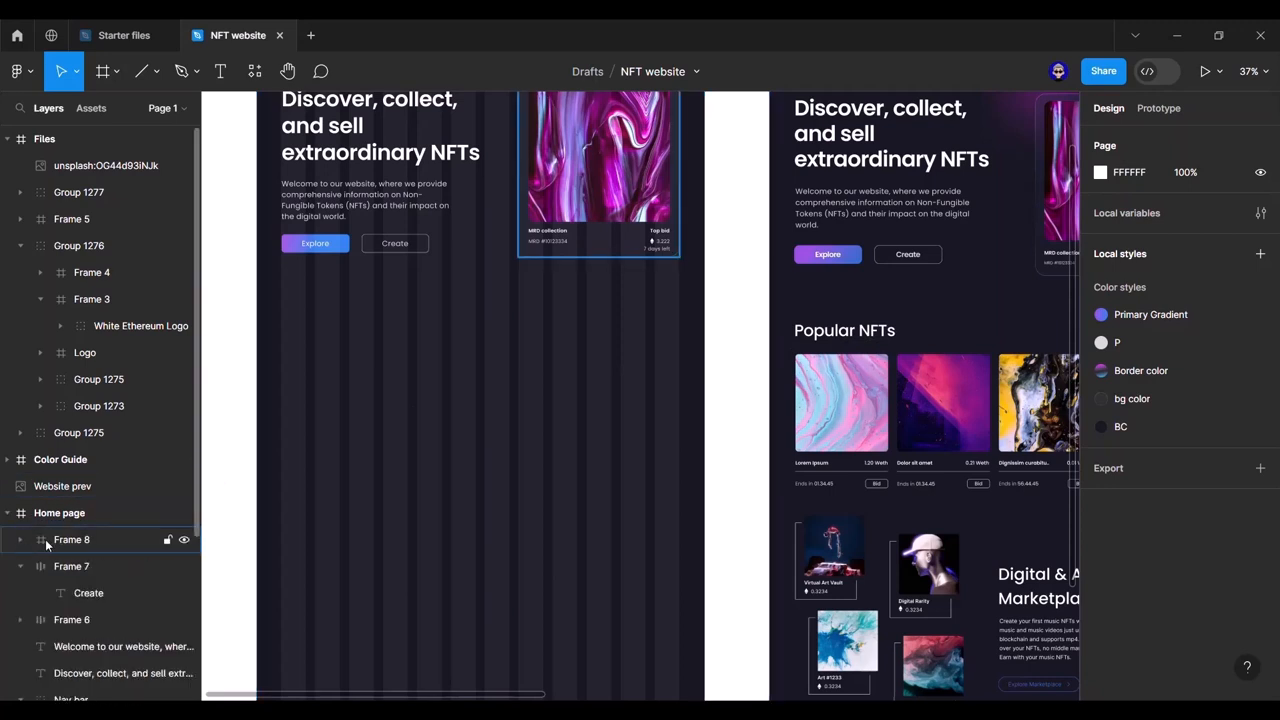
pyautogui.moveTo(248, 405); pyautogui.dragTo(320, 425)
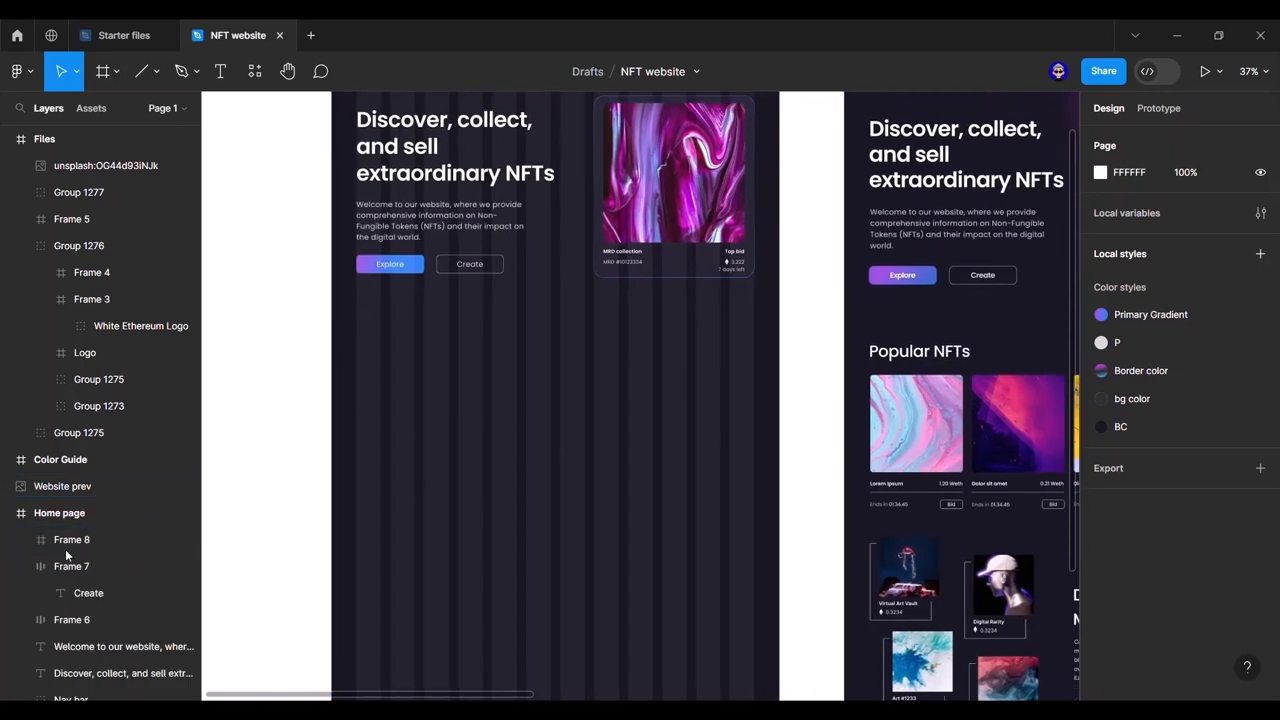
pyautogui.click(21, 566)
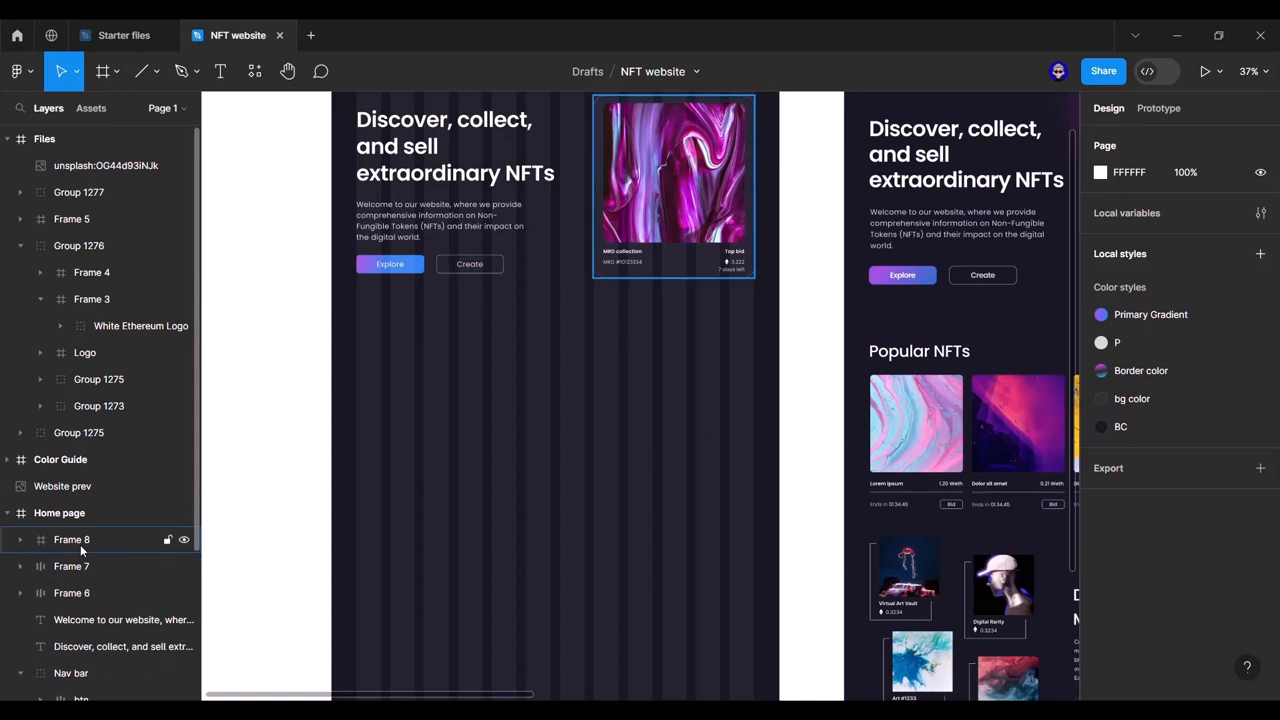
pyautogui.click(80, 545)
pyautogui.scroll(-4, 97, 599)
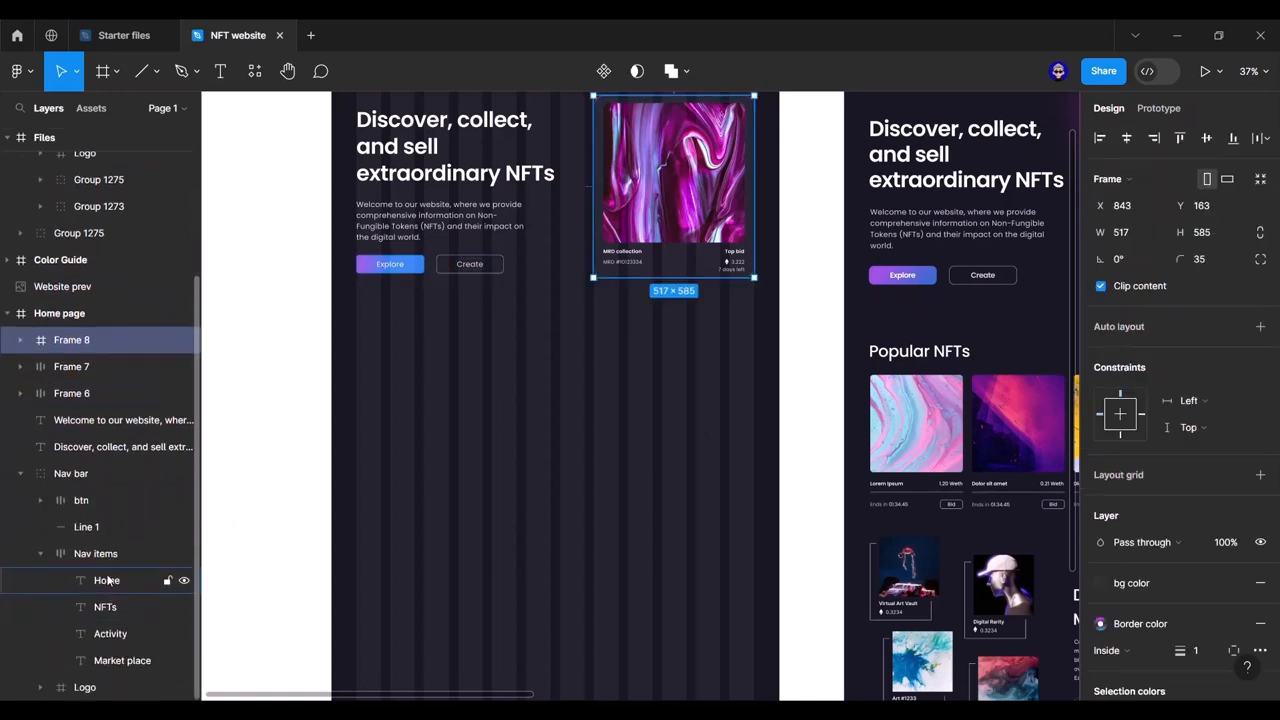
pyautogui.click(21, 476)
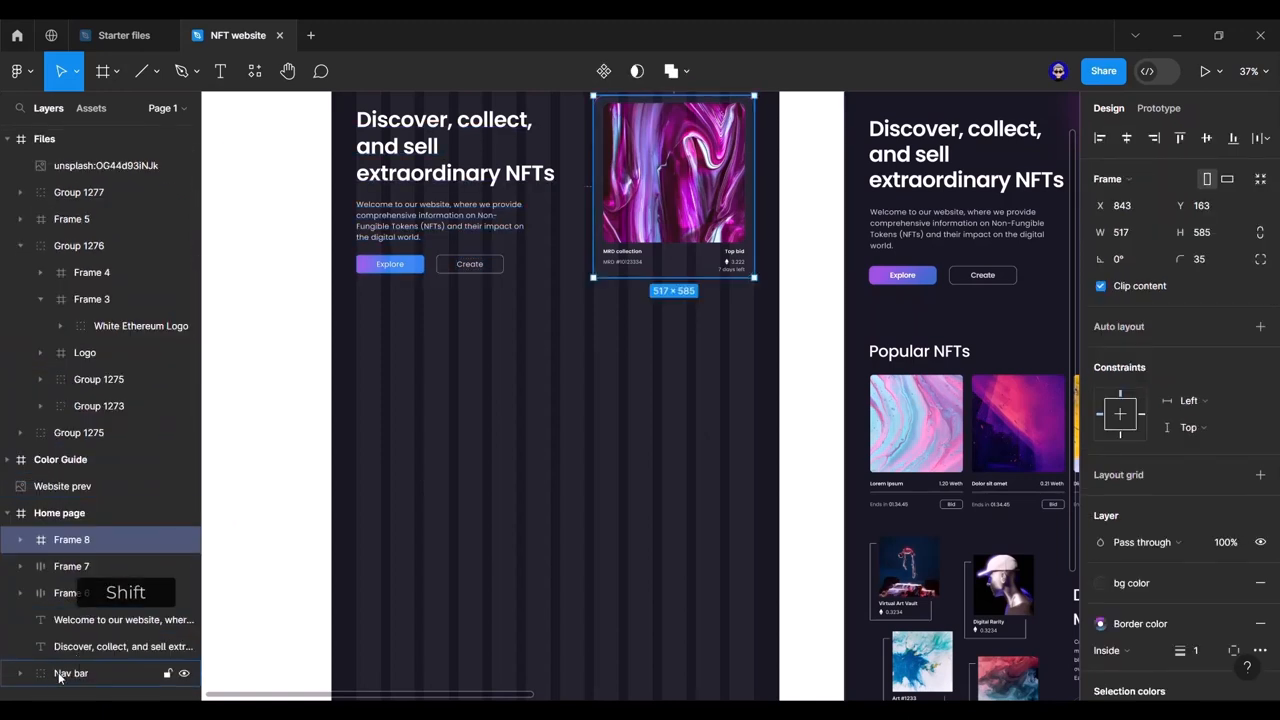
pyautogui.keyDown('shift'); pyautogui.click(94, 646); pyautogui.keyUp('shift')
pyautogui.scroll(2, 283, 500)
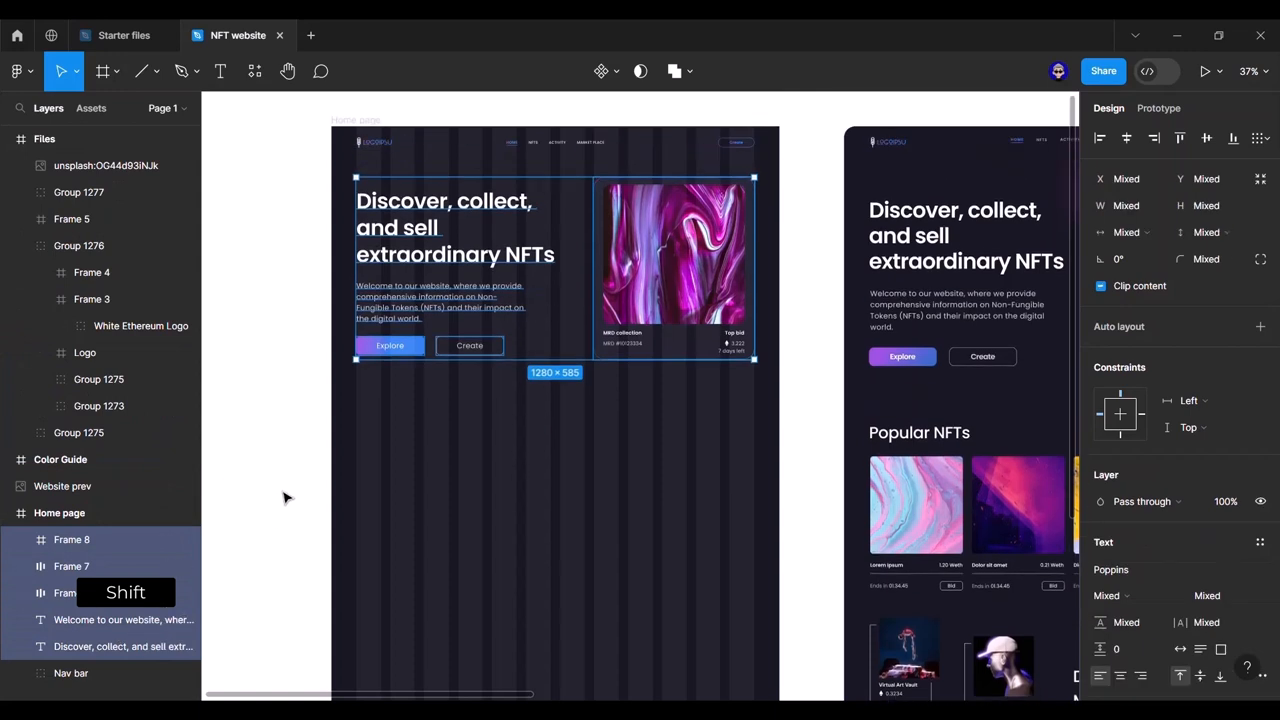
pyautogui.rightClick(76, 540)
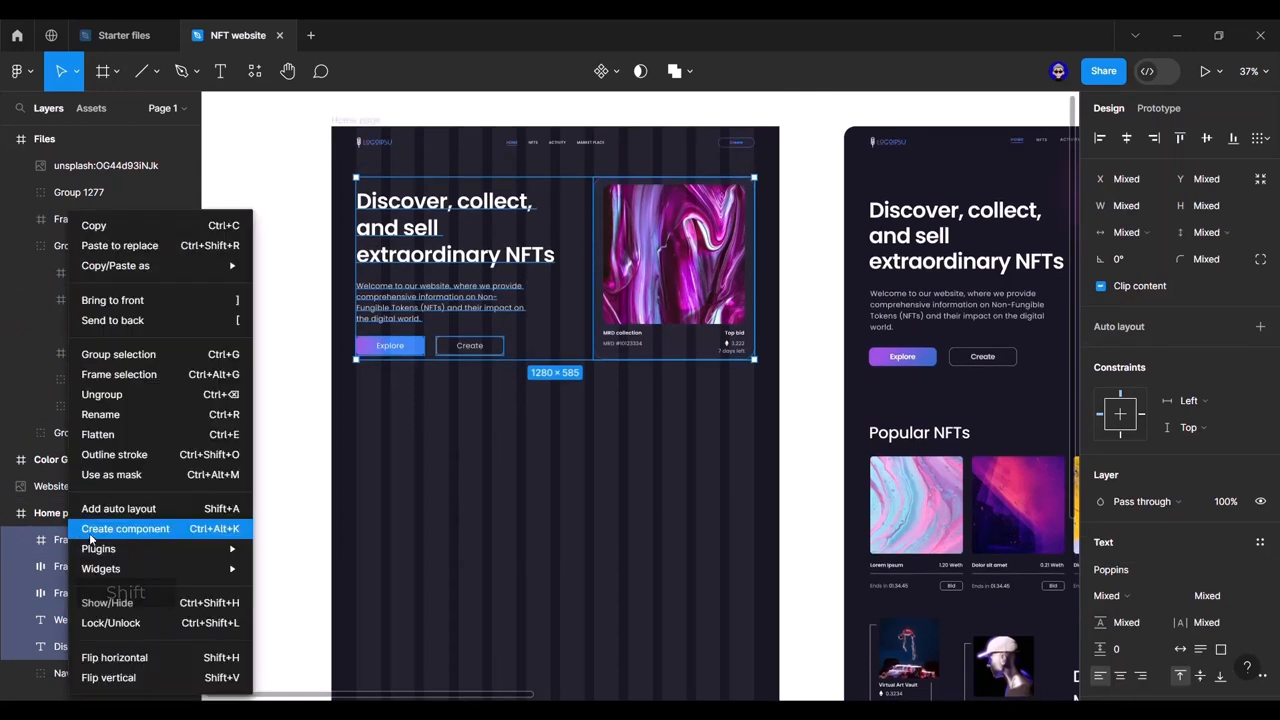
pyautogui.click(117, 356)
# Step: Rename the new group of hero layers as "Hero section"
pyautogui.doubleClick(85, 540)
pyautogui.write('Hero section')
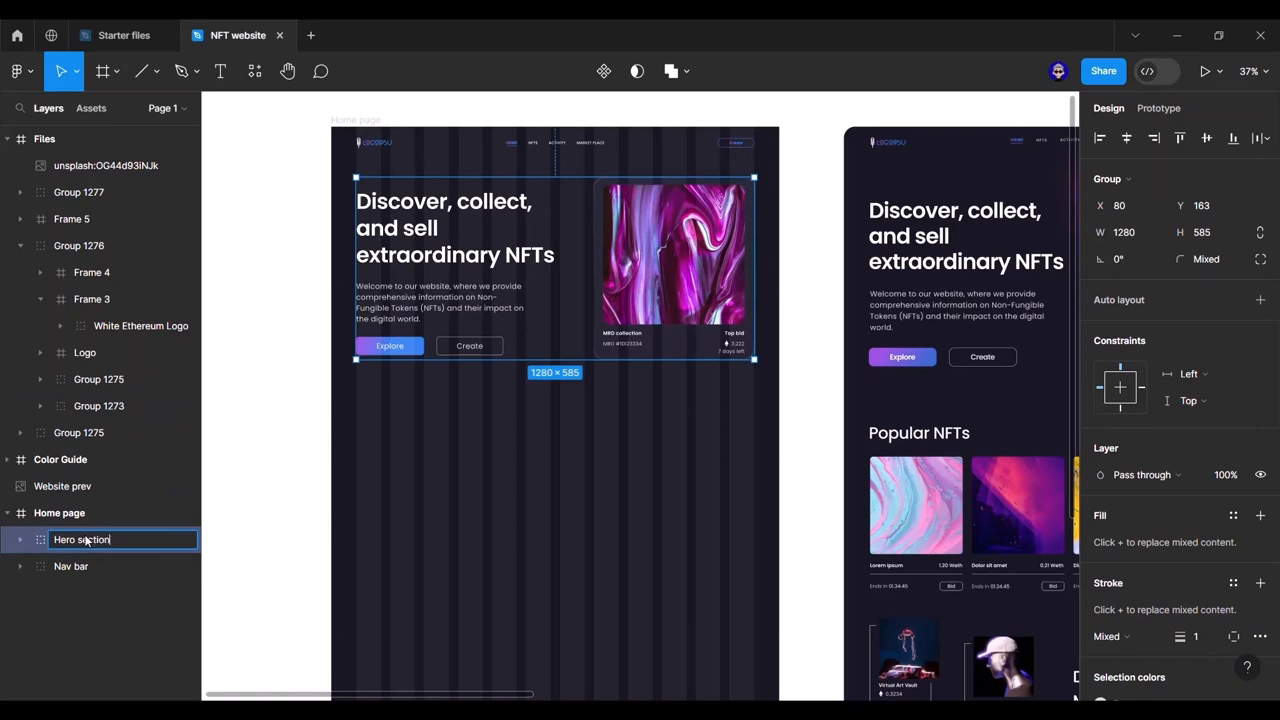
pyautogui.press('Return')
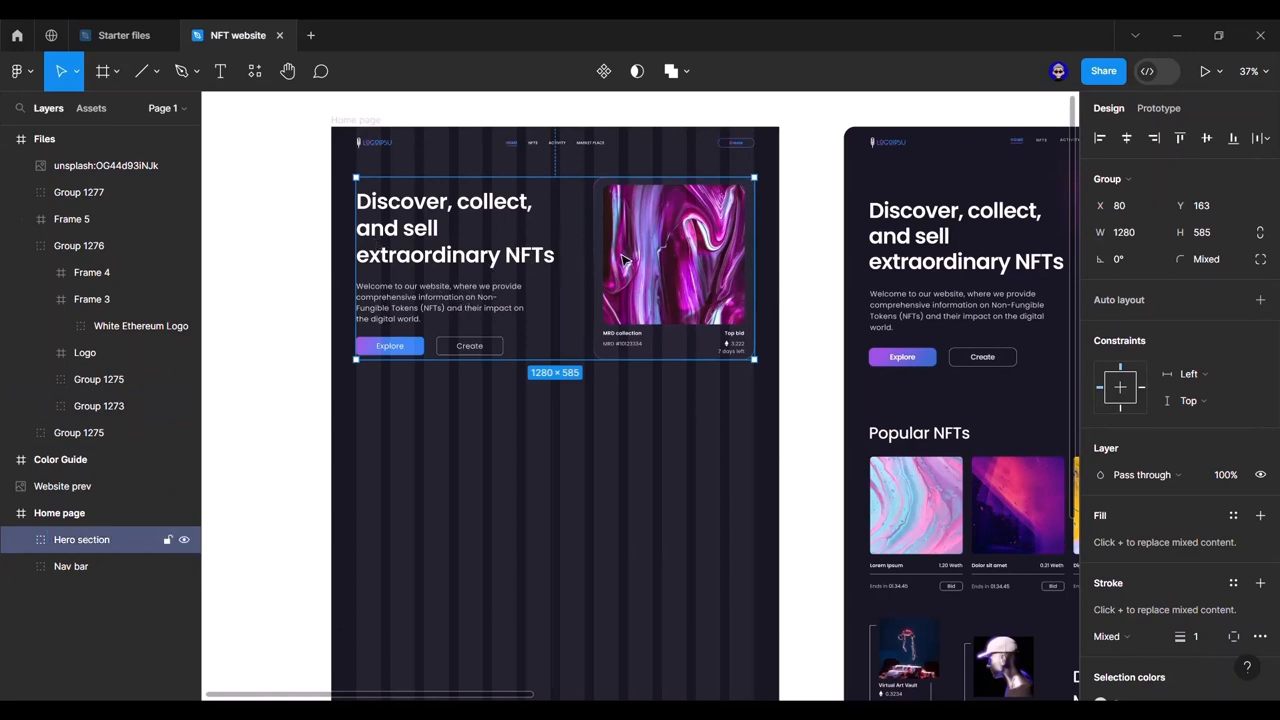
# Step: Reorder the Home page layers so that Hero section sits below Nav bar
pyautogui.moveTo(106, 543); pyautogui.dragTo(101, 585)
pyautogui.click(241, 573)
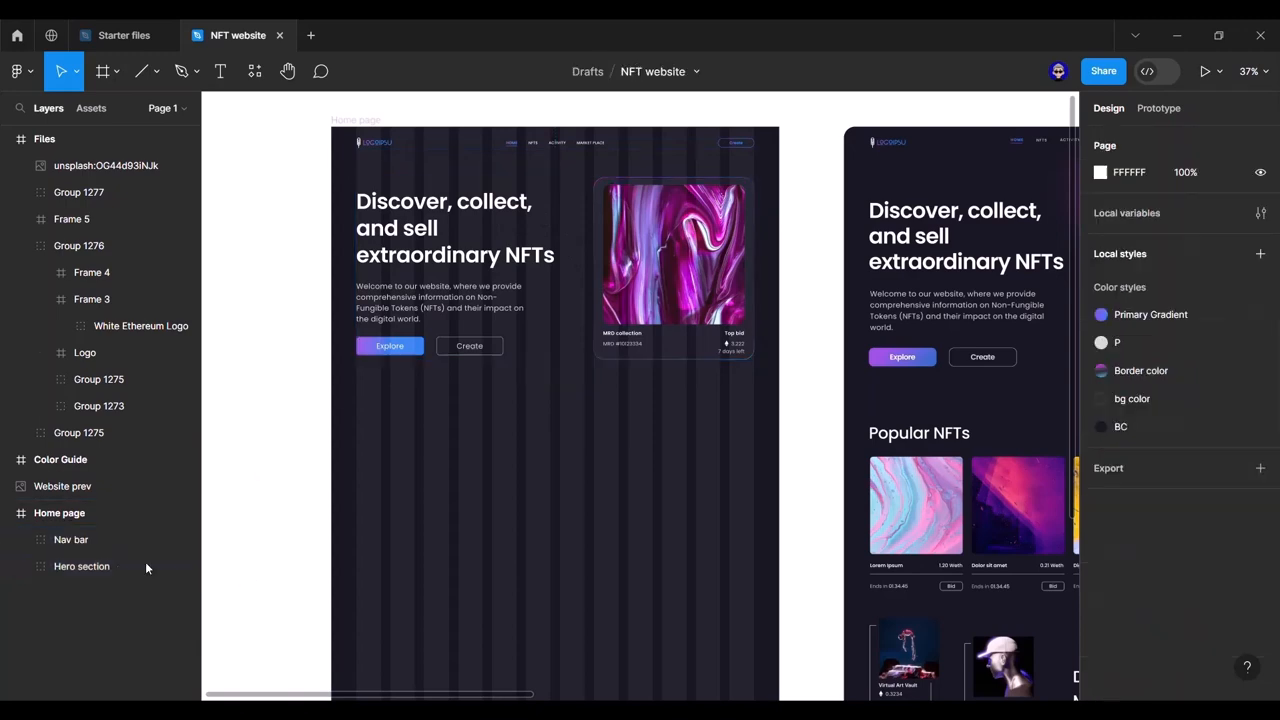
pyautogui.click(100, 539)
pyautogui.click(99, 565)
pyautogui.click(258, 563)
pyautogui.scroll(-3, 260, 562)
pyautogui.moveTo(412, 570); pyautogui.dragTo(459, 442)
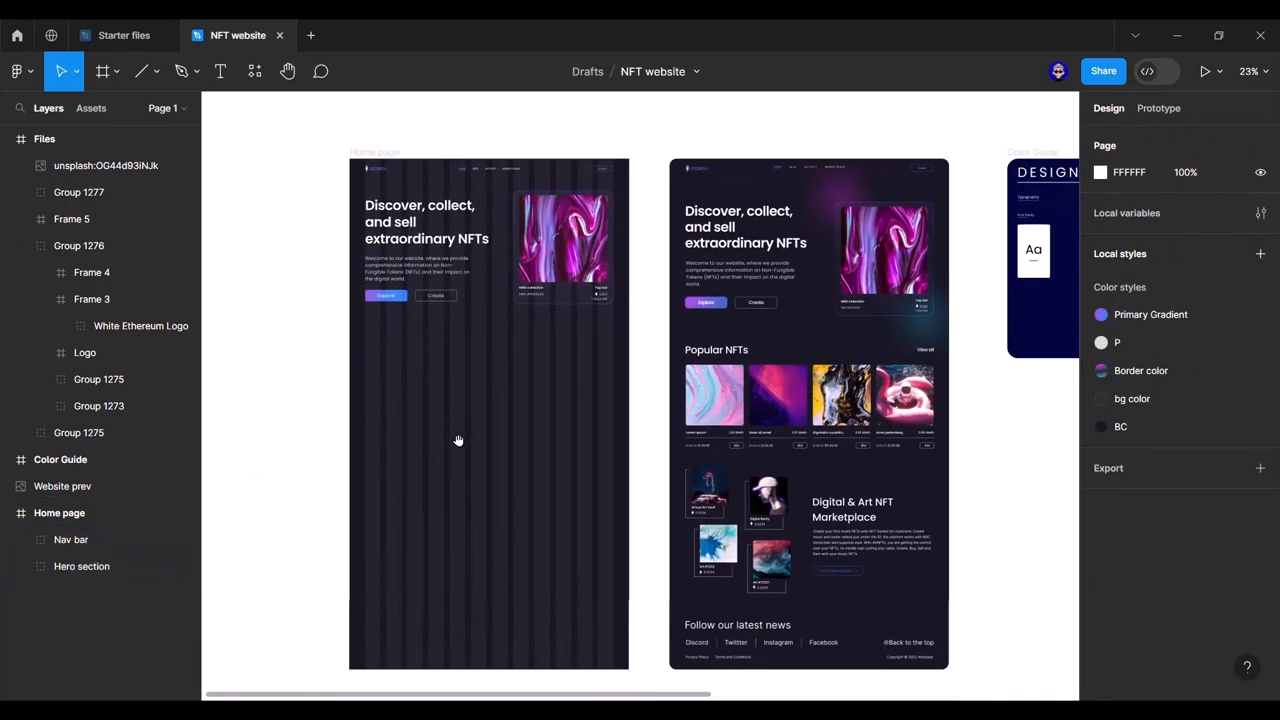
# Step: Paste a copy of the hero headline into the empty area below the hero section, at X 80, Y 906
pyautogui.click(416, 230)
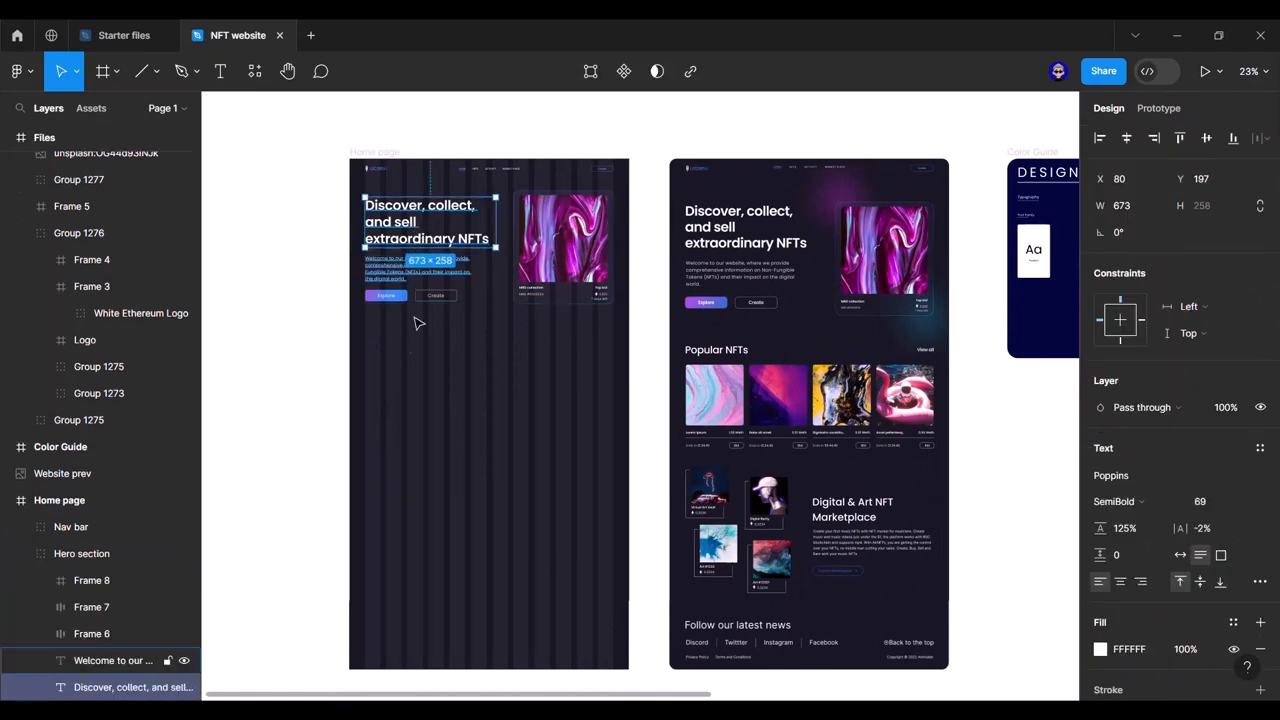
pyautogui.click(331, 366)
pyautogui.scroll(3, 388, 341)
pyautogui.scroll(3, 385, 337)
pyautogui.rightClick(332, 351)
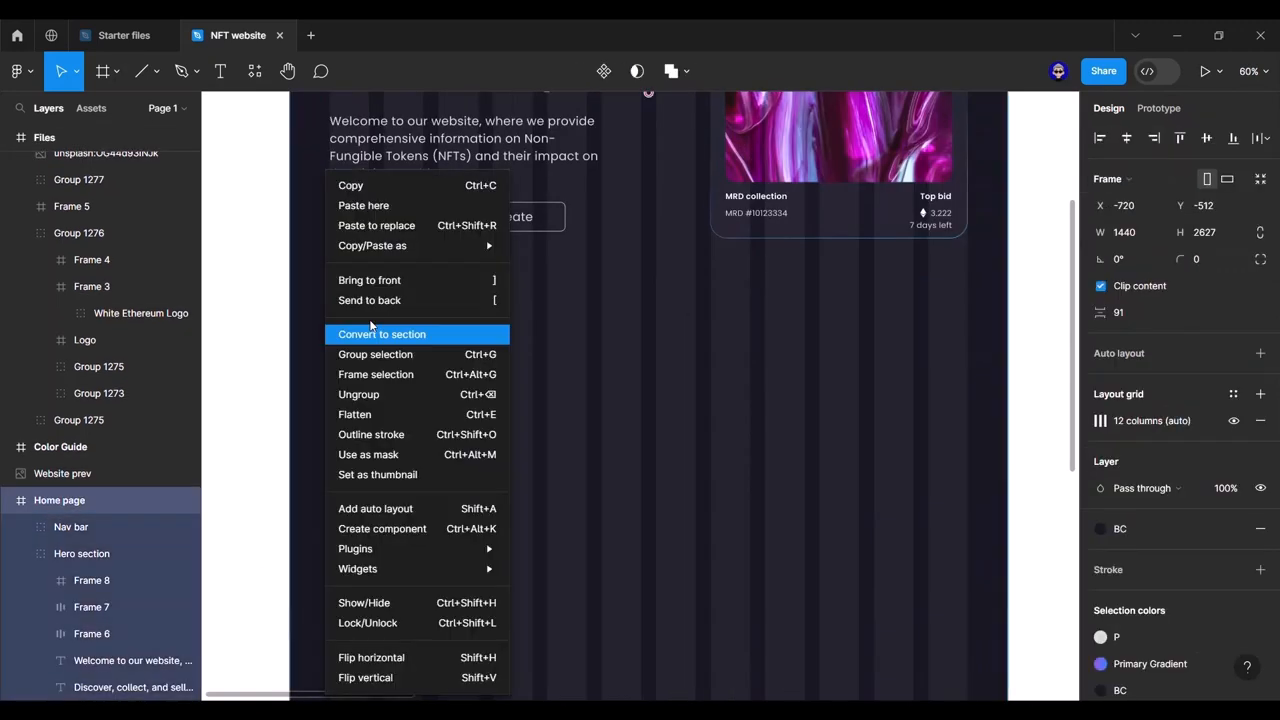
pyautogui.click(381, 211)
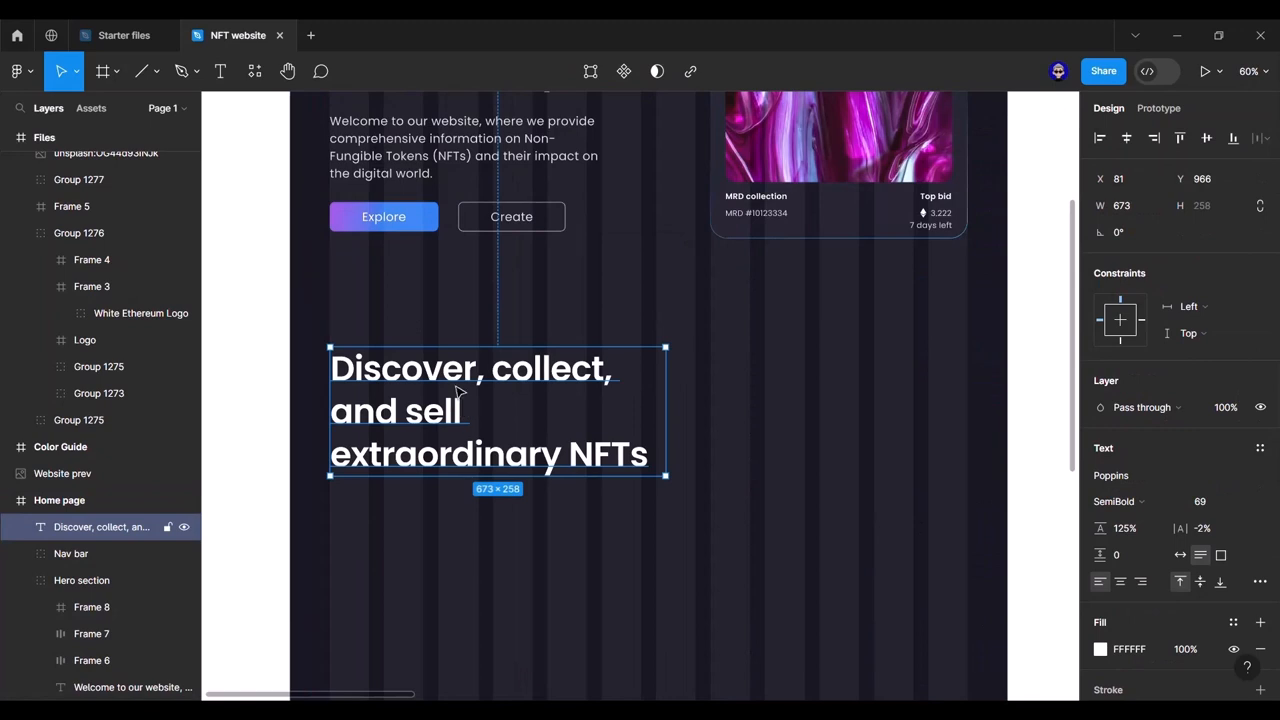
pyautogui.moveTo(457, 390); pyautogui.dragTo(457, 360)
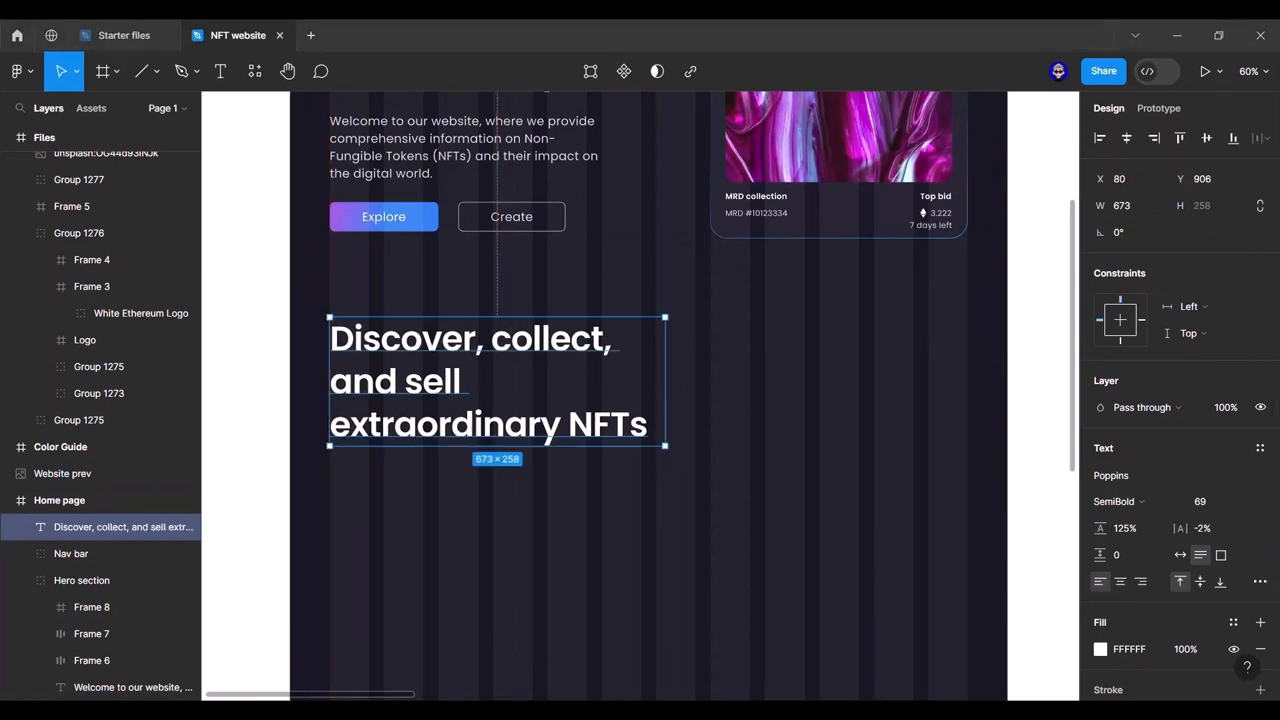
# Step: Replace the copied headline's text with "Popular NFTs" on a single line and set its box to auto width
pyautogui.press('Return')
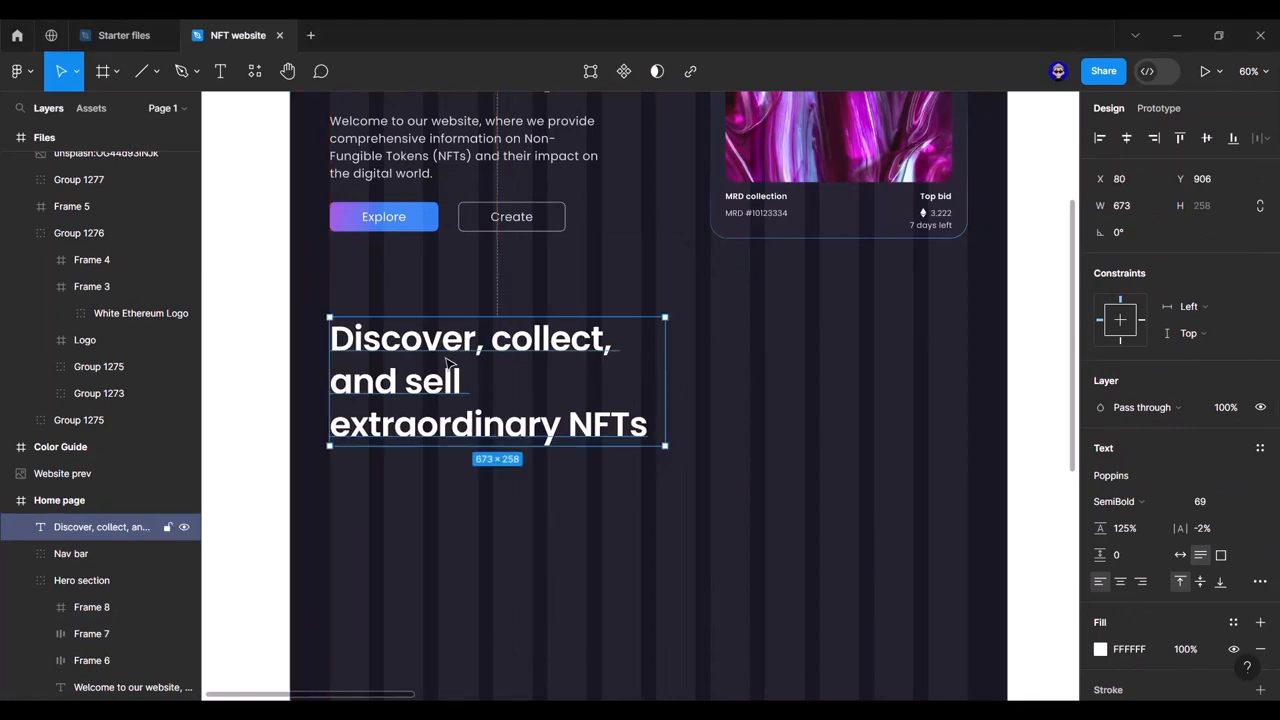
pyautogui.write('Popular NFTs')
pyautogui.press('Escape')
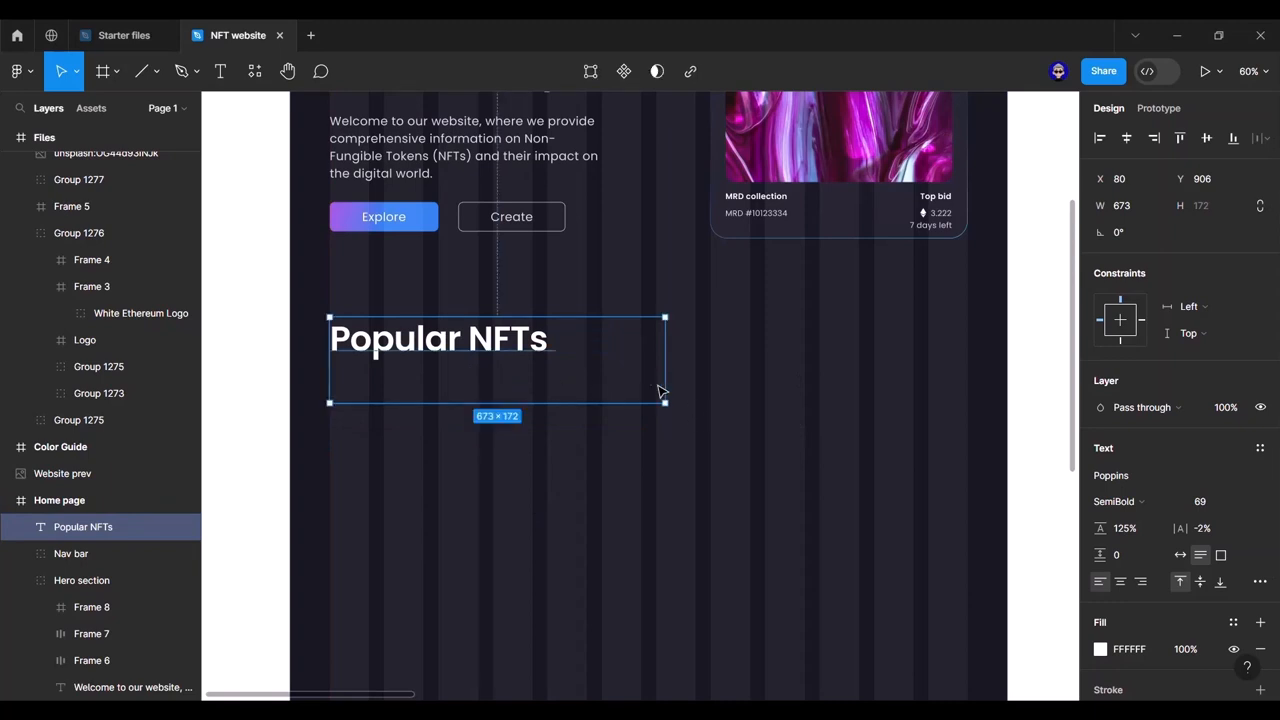
pyautogui.press('Escape')
pyautogui.click(436, 364)
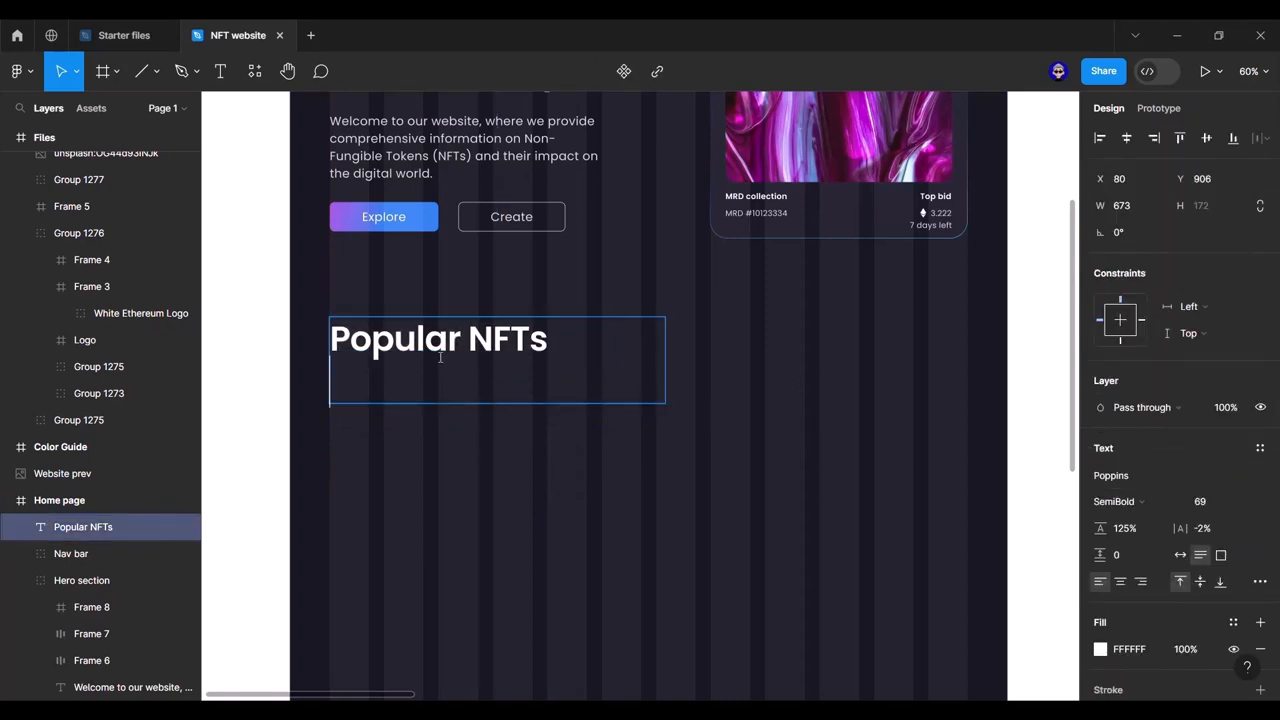
pyautogui.press('BackSpace')
pyautogui.press('Escape')
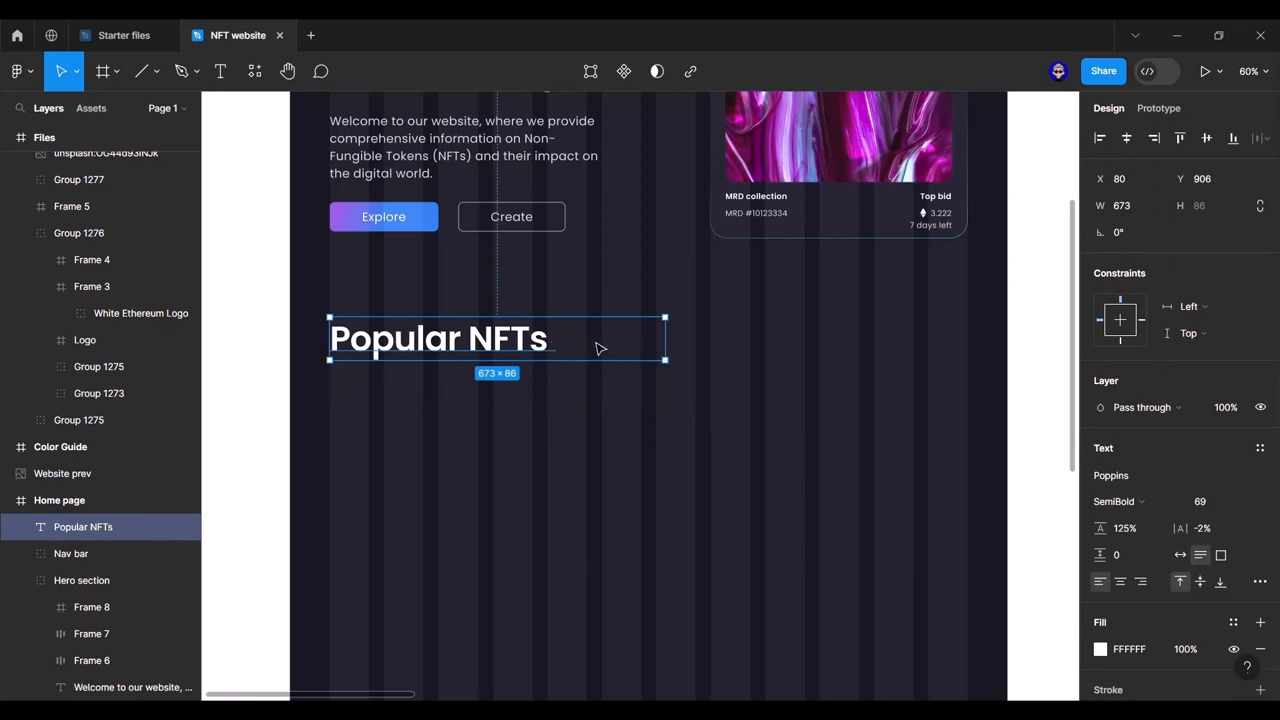
pyautogui.click(1180, 555)
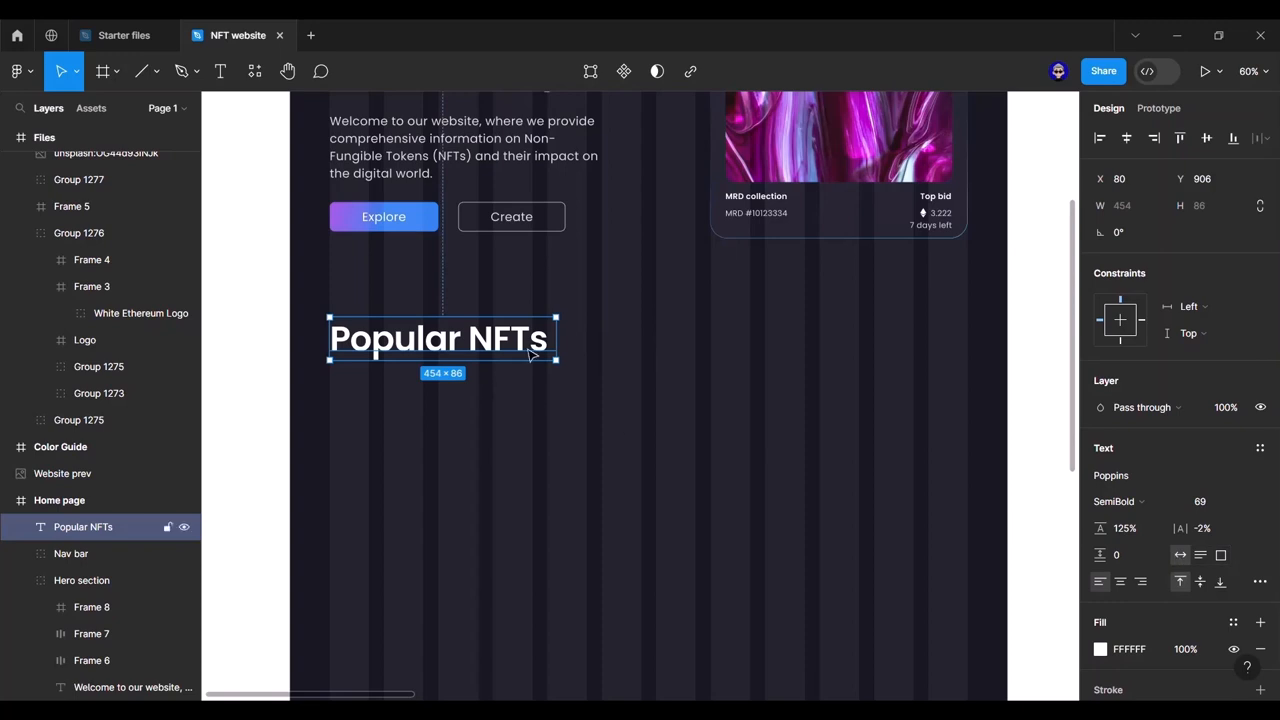
# Step: Move the "Popular NFTs" heading to Y 898, leaving a 150 px gap below the hero section
pyautogui.moveTo(442, 360)
pyautogui.mouseDown()
pyautogui.moveTo(442, 371)
pyautogui.moveTo(466, 363)
pyautogui.mouseUp()
pyautogui.hotkey('ctrl', 'z')
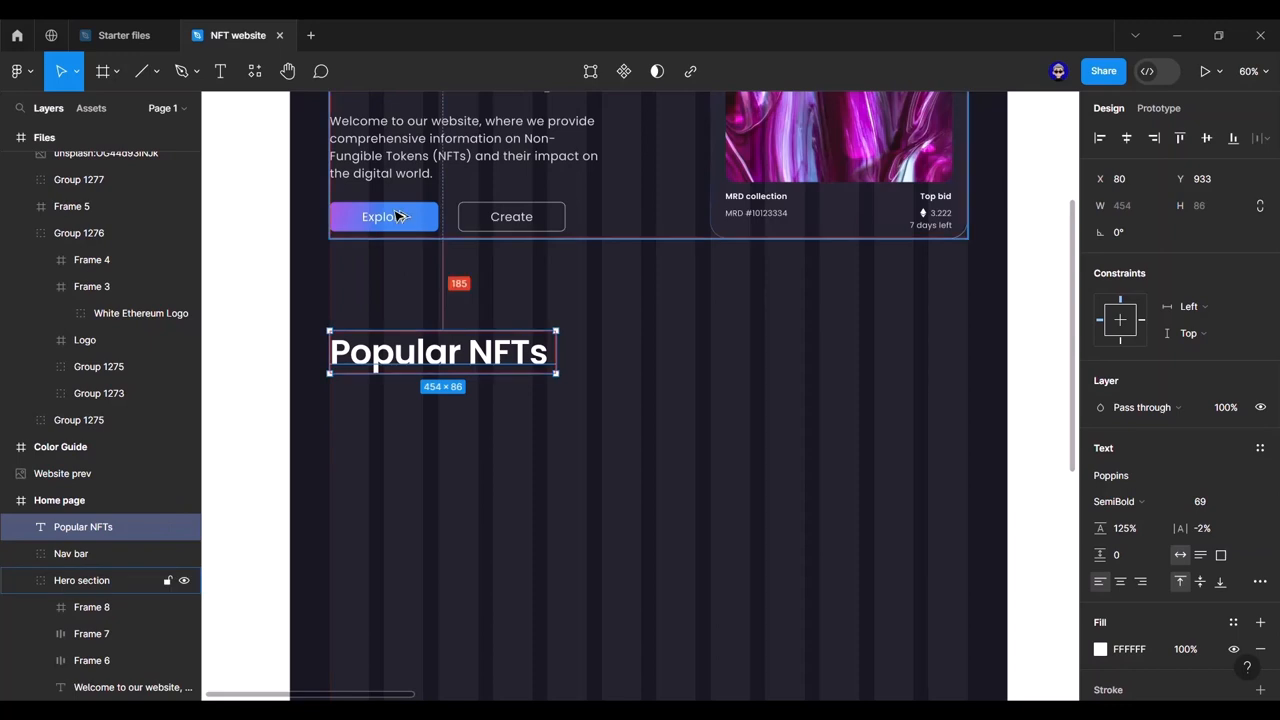
pyautogui.hotkey('alt', 'Up')
pyautogui.hotkey('alt', 'Up')
pyautogui.hotkey('alt', 'Up')
pyautogui.hotkey('alt', 'Up')
pyautogui.hotkey('alt', 'Up')
pyautogui.hotkey('alt', 'Up')
pyautogui.hotkey('alt', 'Up')
pyautogui.hotkey('alt', 'Up')
pyautogui.hotkey('alt', 'Up')
pyautogui.hotkey('alt', 'Up')
pyautogui.hotkey('alt', 'Up')
pyautogui.hotkey('alt', 'Up')
pyautogui.hotkey('alt', 'Up')
pyautogui.hotkey('alt', 'Up')
pyautogui.hotkey('alt', 'Up')
pyautogui.hotkey('alt', 'Up')
pyautogui.hotkey('alt', 'Up')
pyautogui.hotkey('alt', 'Up')
pyautogui.hotkey('alt', 'Up')
pyautogui.hotkey('alt', 'Up')
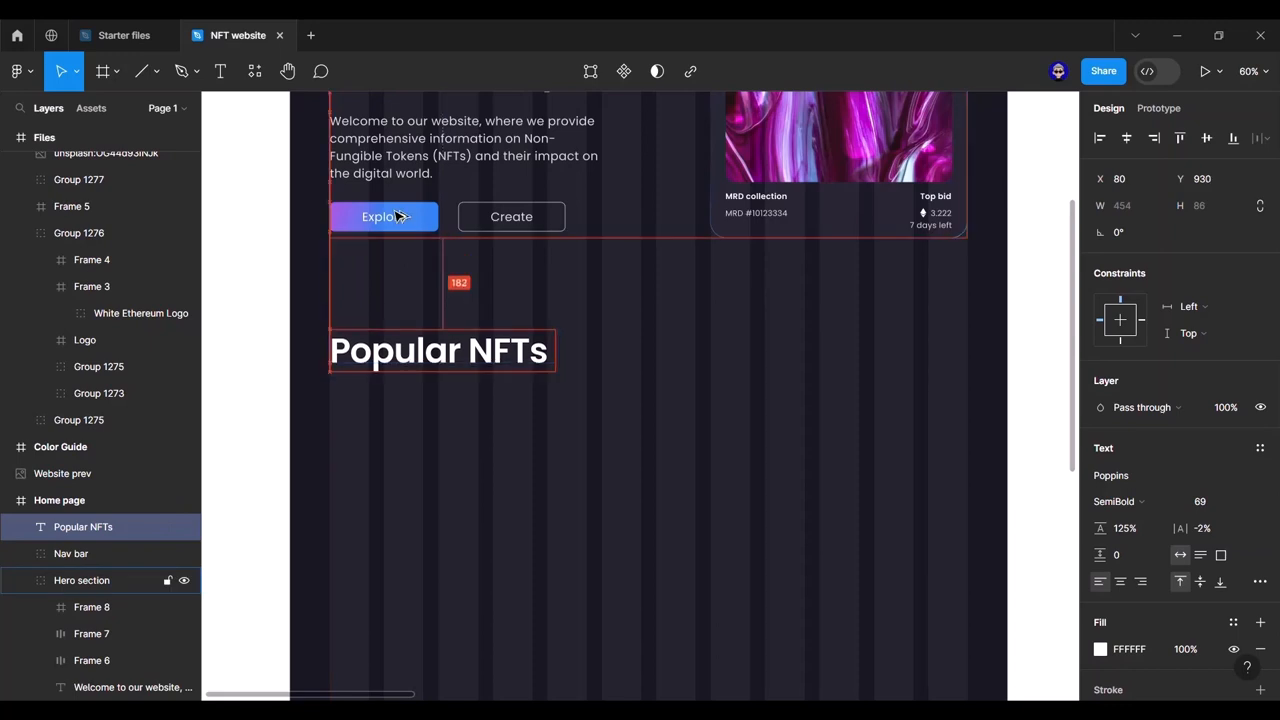
pyautogui.hotkey('alt', 'Up')
pyautogui.hotkey('alt', 'Up')
pyautogui.hotkey('alt', 'Up')
pyautogui.hotkey('alt', 'Up')
pyautogui.hotkey('alt', 'Up')
pyautogui.hotkey('alt', 'Up')
pyautogui.hotkey('alt', 'Up')
pyautogui.hotkey('alt', 'Up')
pyautogui.hotkey('alt', 'Up')
pyautogui.hotkey('alt', 'Up')
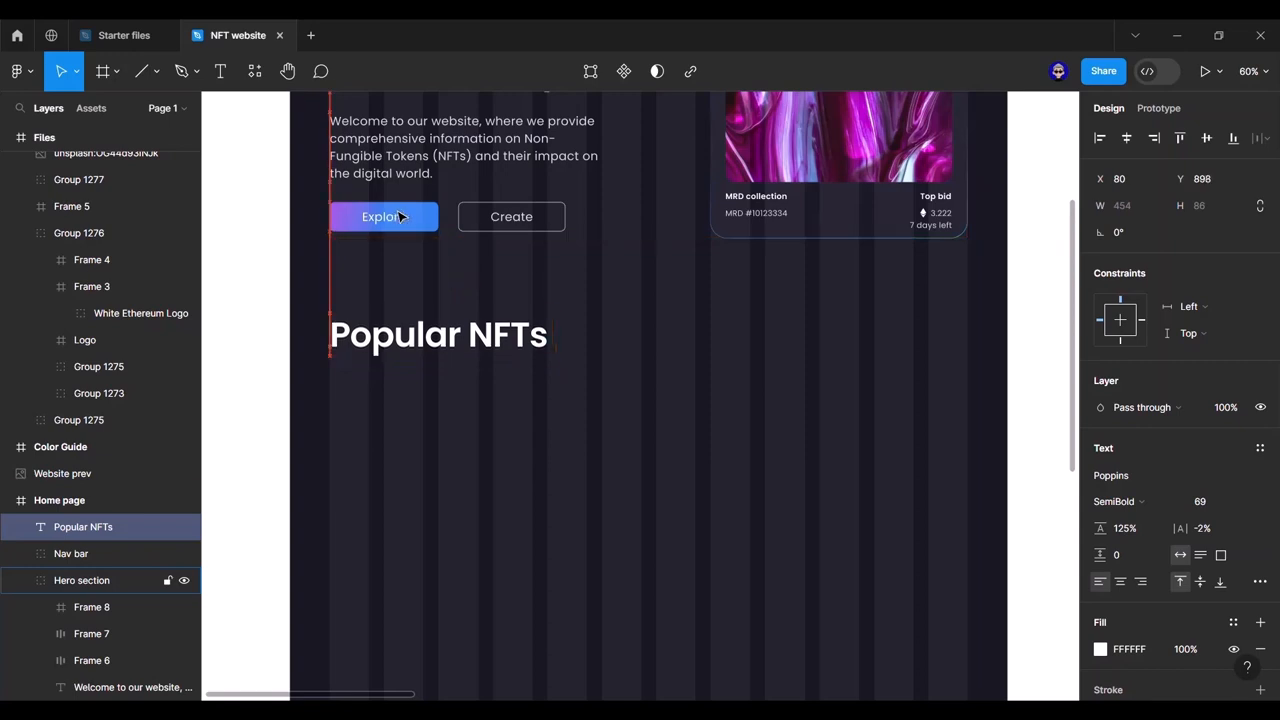
# Step: Set the font size of the "Popular NFTs" heading to 52
pyautogui.scroll(-4, 601, 316)
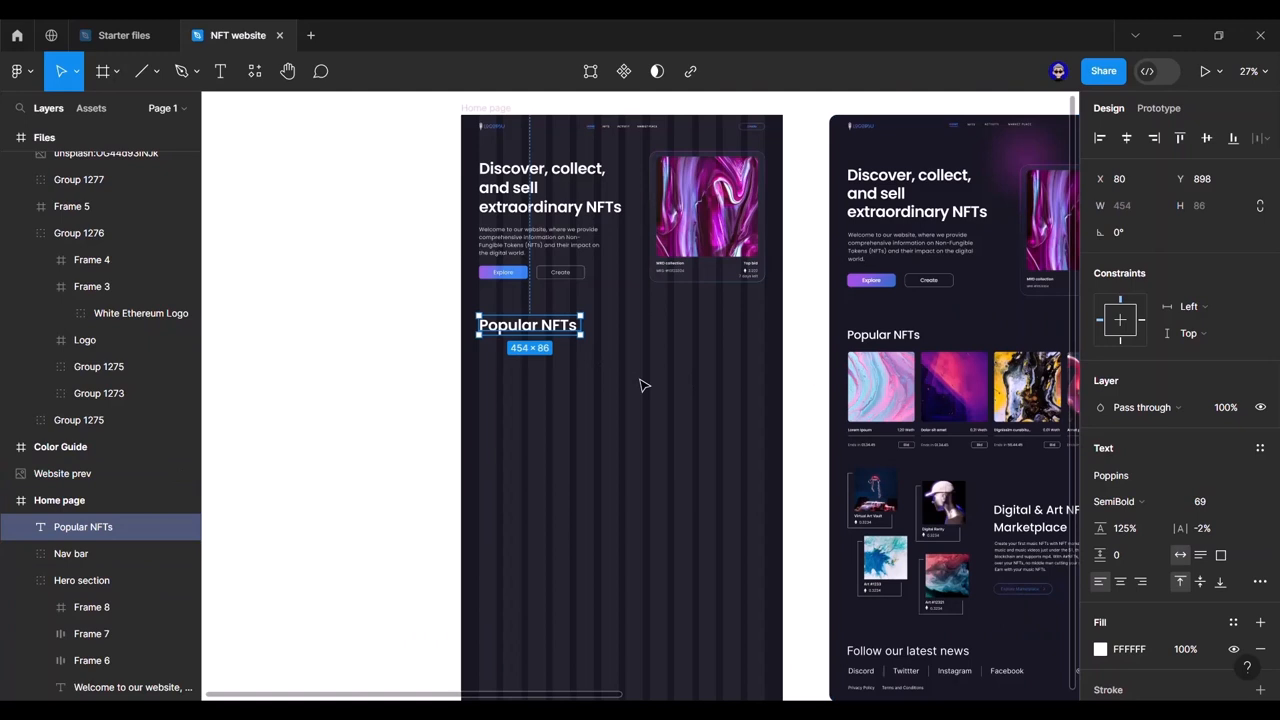
pyautogui.click(1205, 505)
pyautogui.press('Return')
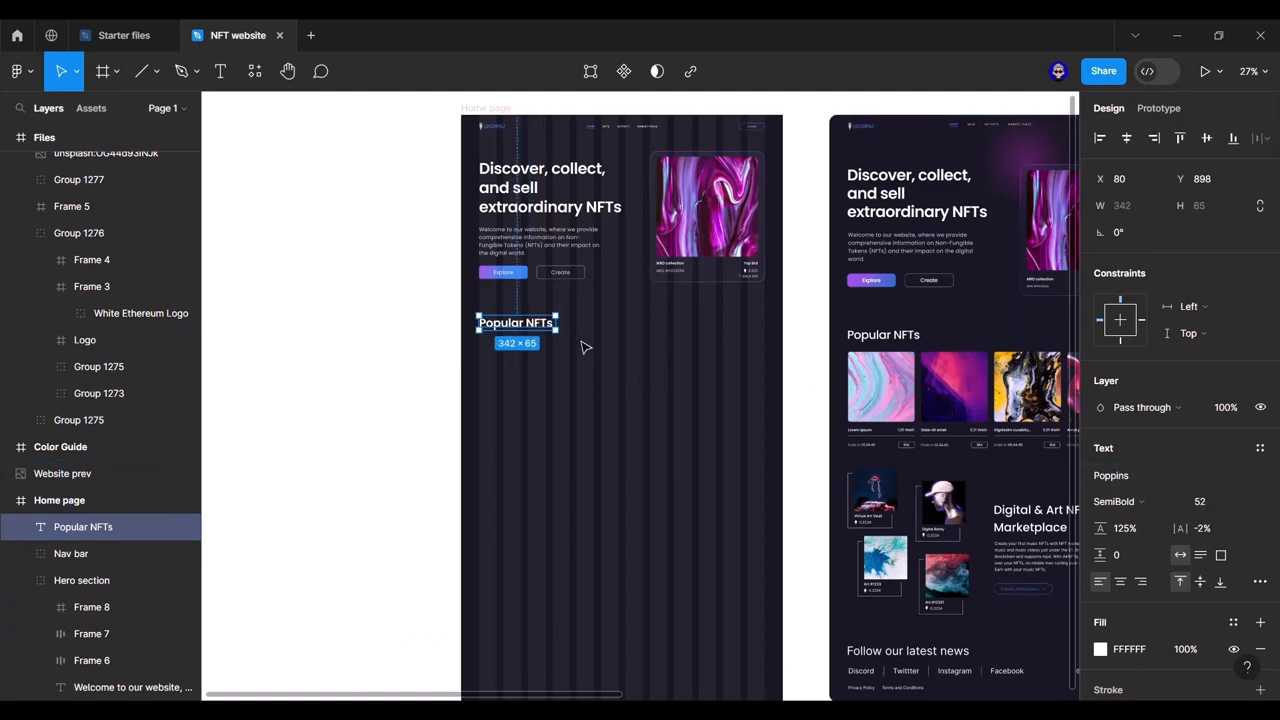
# Step: Nudge the "Popular NFTs" heading 10 px down to Y 908
pyautogui.scroll(5, 558, 353)
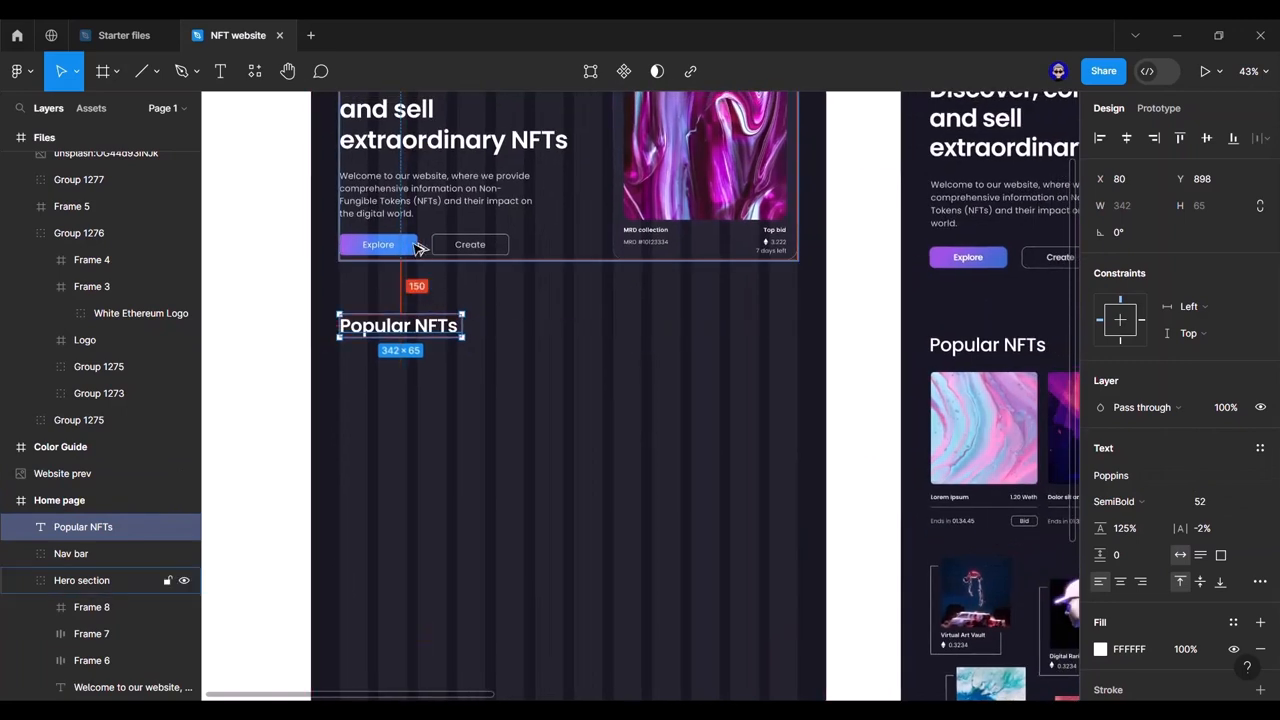
pyautogui.hotkey('shift', 'Down')
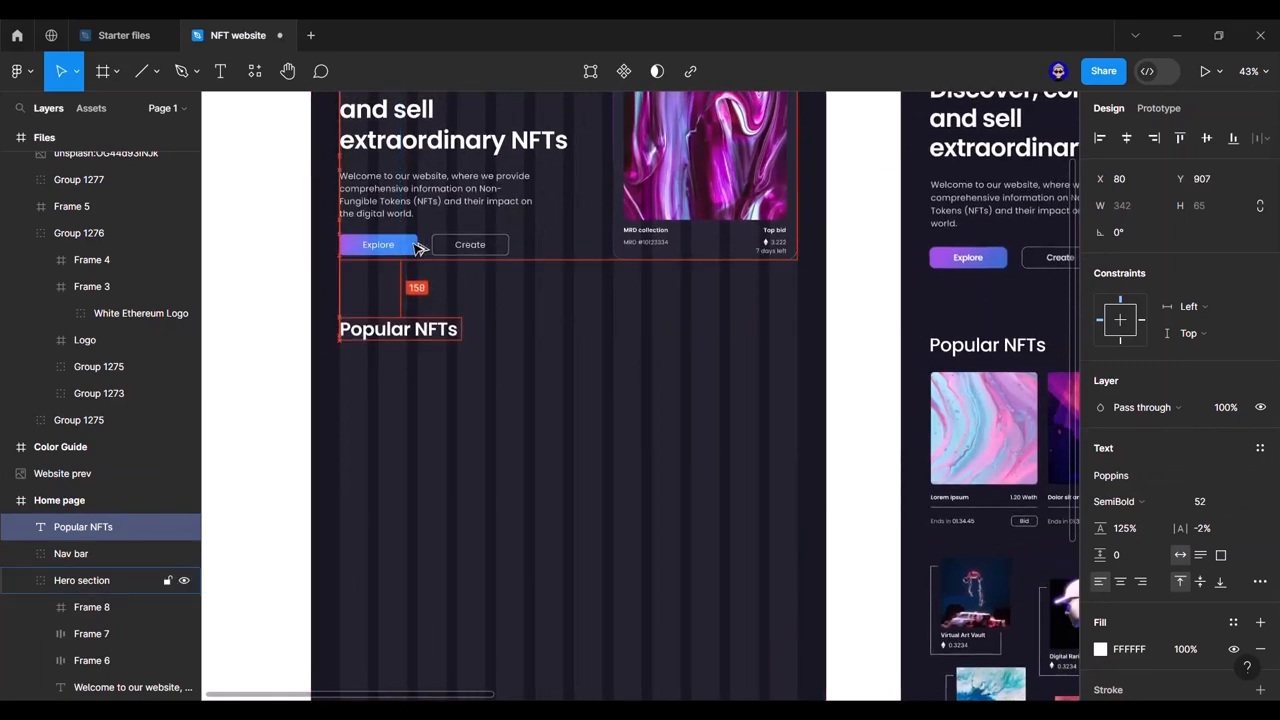
pyautogui.click(885, 331)
pyautogui.moveTo(866, 318)
pyautogui.mouseDown()
pyautogui.moveTo(762, 312)
pyautogui.moveTo(878, 320)
pyautogui.mouseUp()
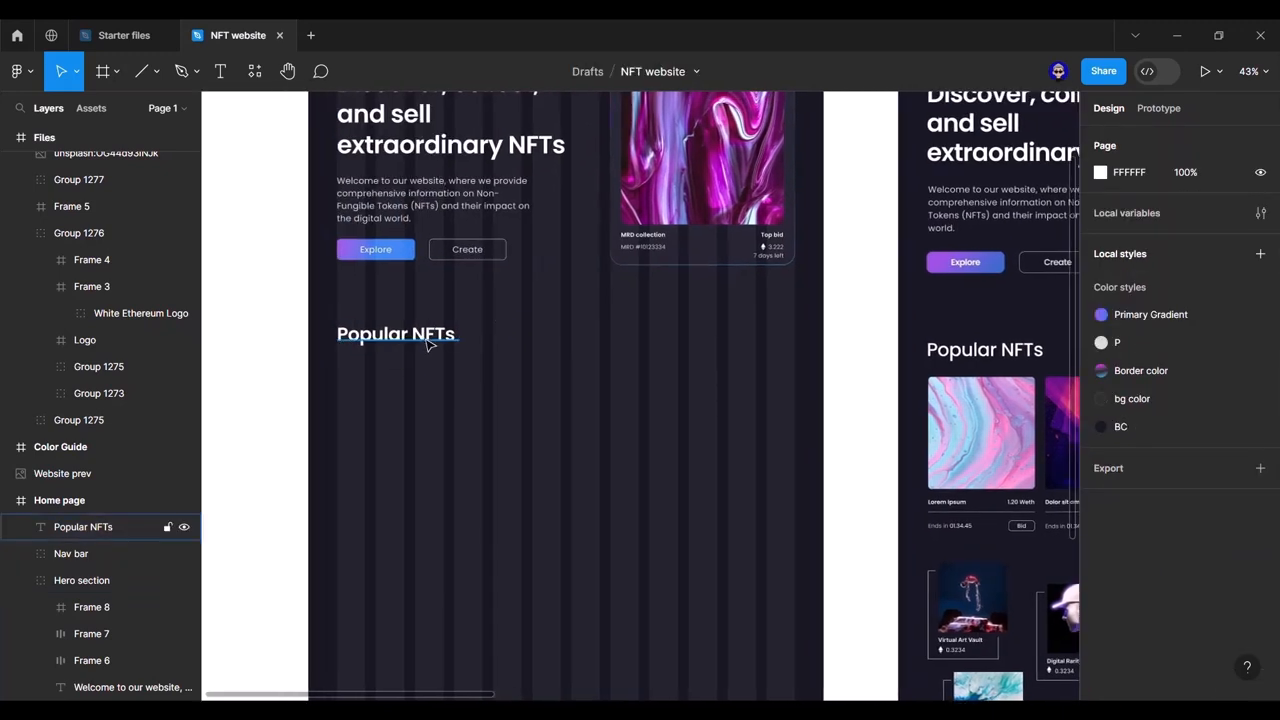
# Step: Set the font weight of the "Popular NFTs" heading to Medium
pyautogui.click(427, 341)
pyautogui.click(1151, 501)
pyautogui.click(1130, 401)
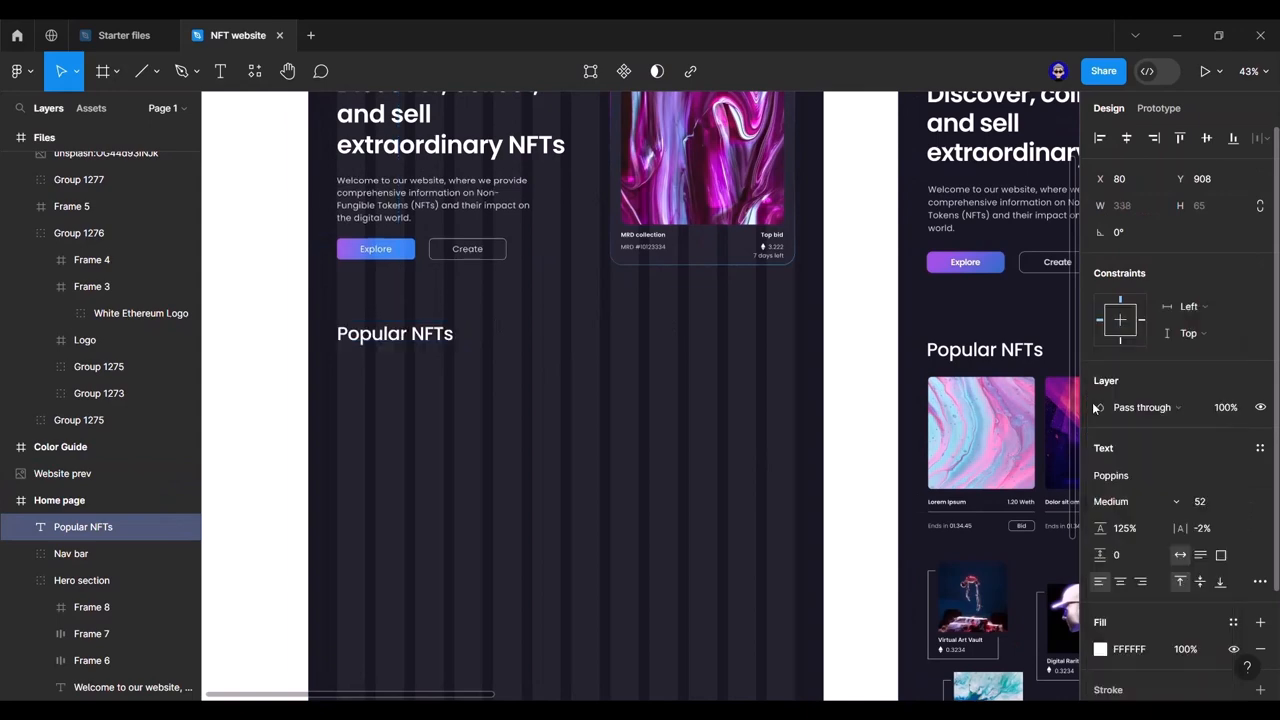
pyautogui.click(877, 377)
# Step: Duplicate the "Popular NFTs" heading to X 1022 on the same line and change the copy's text to "View all"
pyautogui.moveTo(874, 337); pyautogui.dragTo(449, 306)
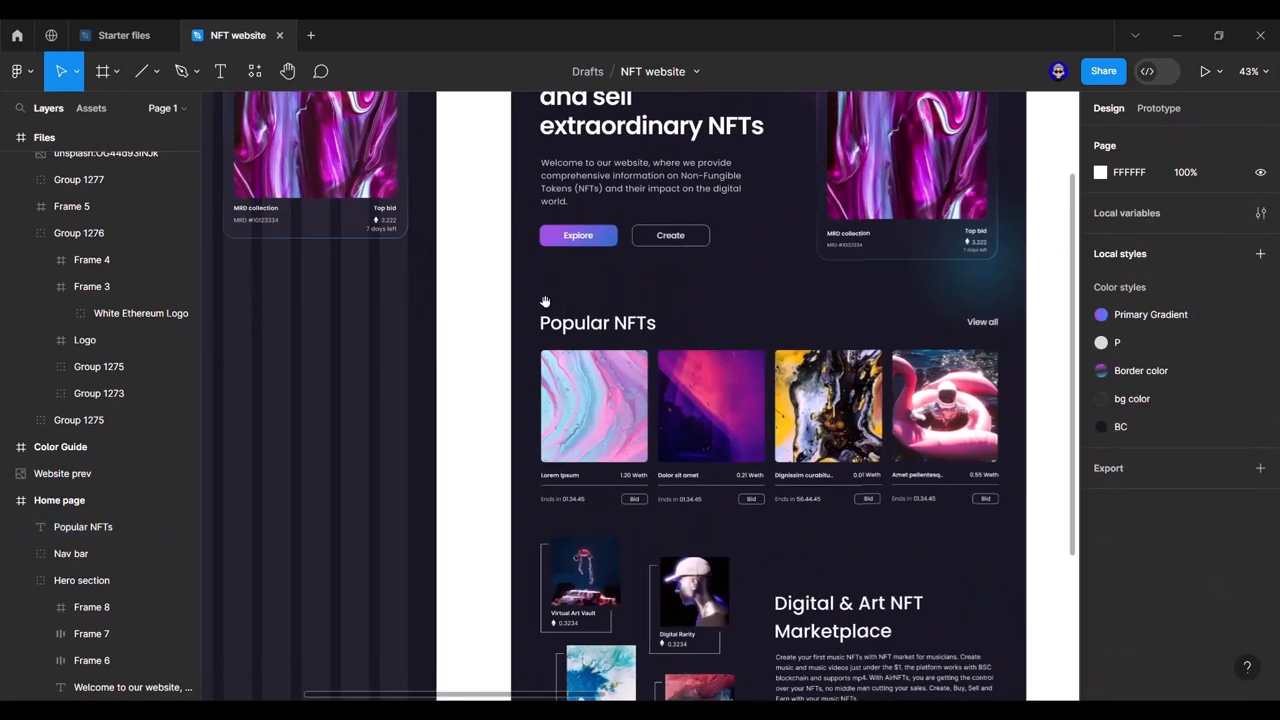
pyautogui.moveTo(723, 334); pyautogui.dragTo(1161, 352)
pyautogui.click(500, 326)
pyautogui.hotkey('ctrl', 'd')
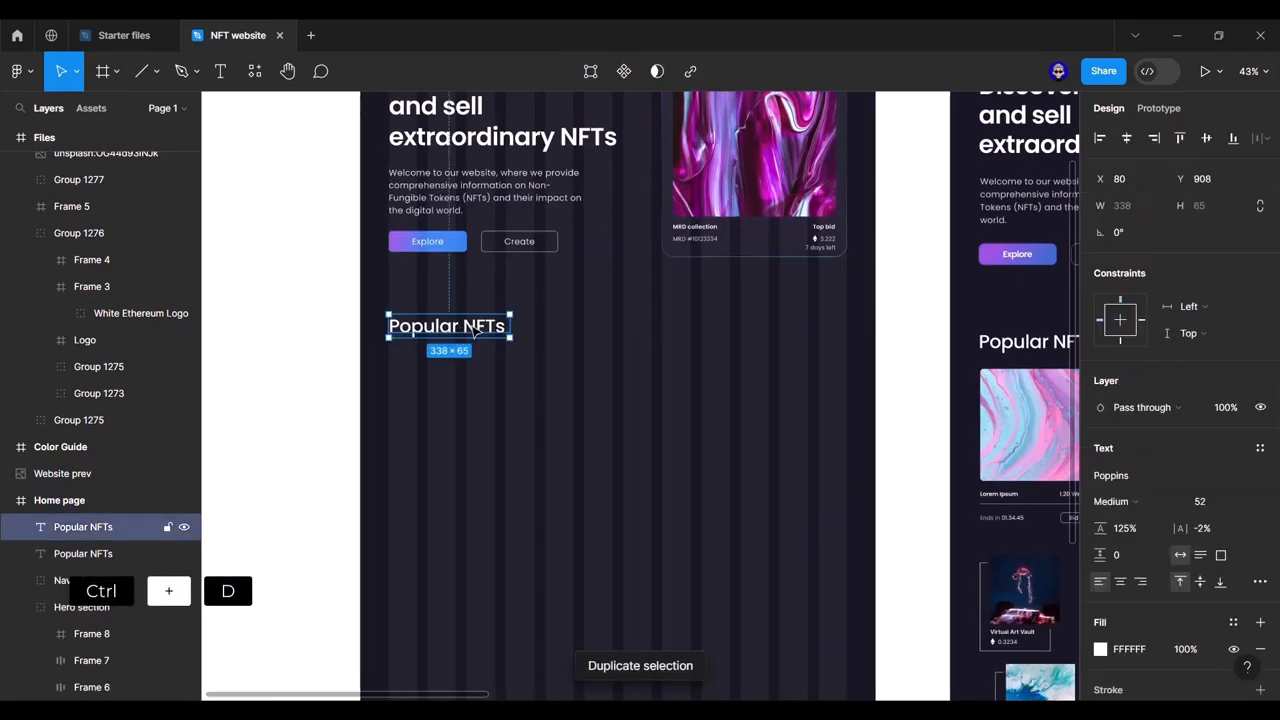
pyautogui.moveTo(464, 330); pyautogui.dragTo(801, 334)
pyautogui.doubleClick(801, 334)
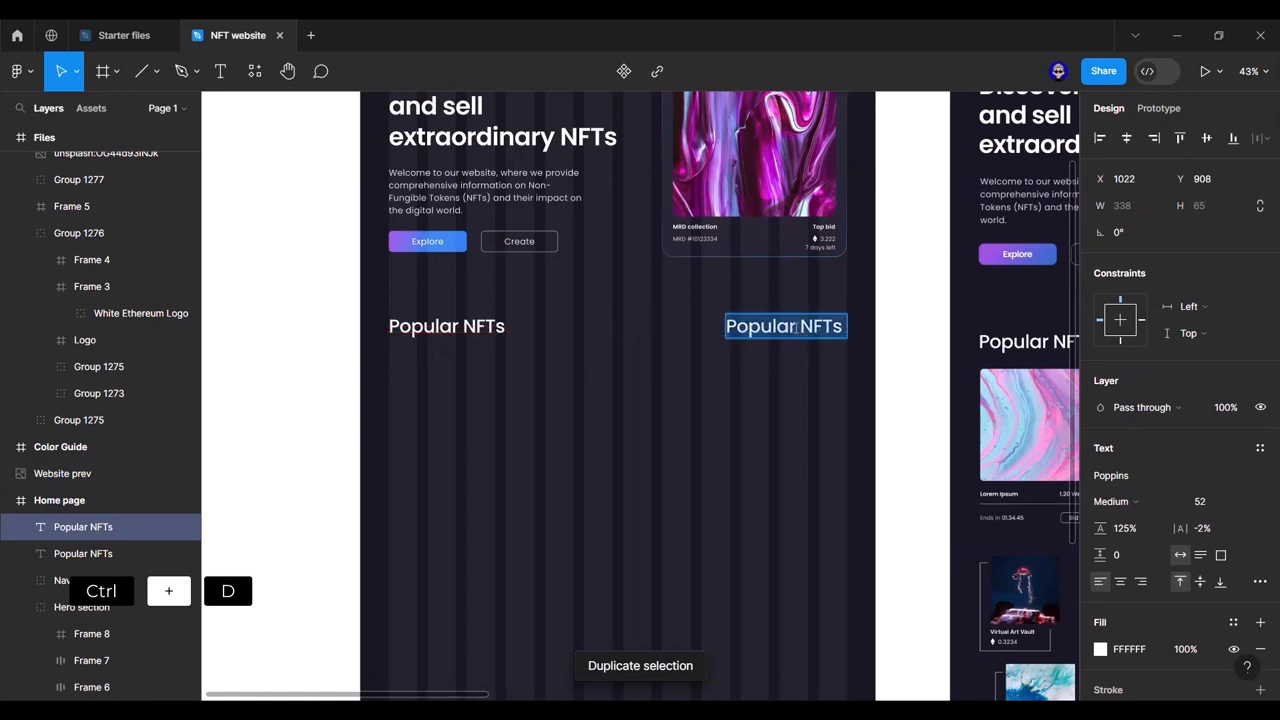
pyautogui.write('View all')
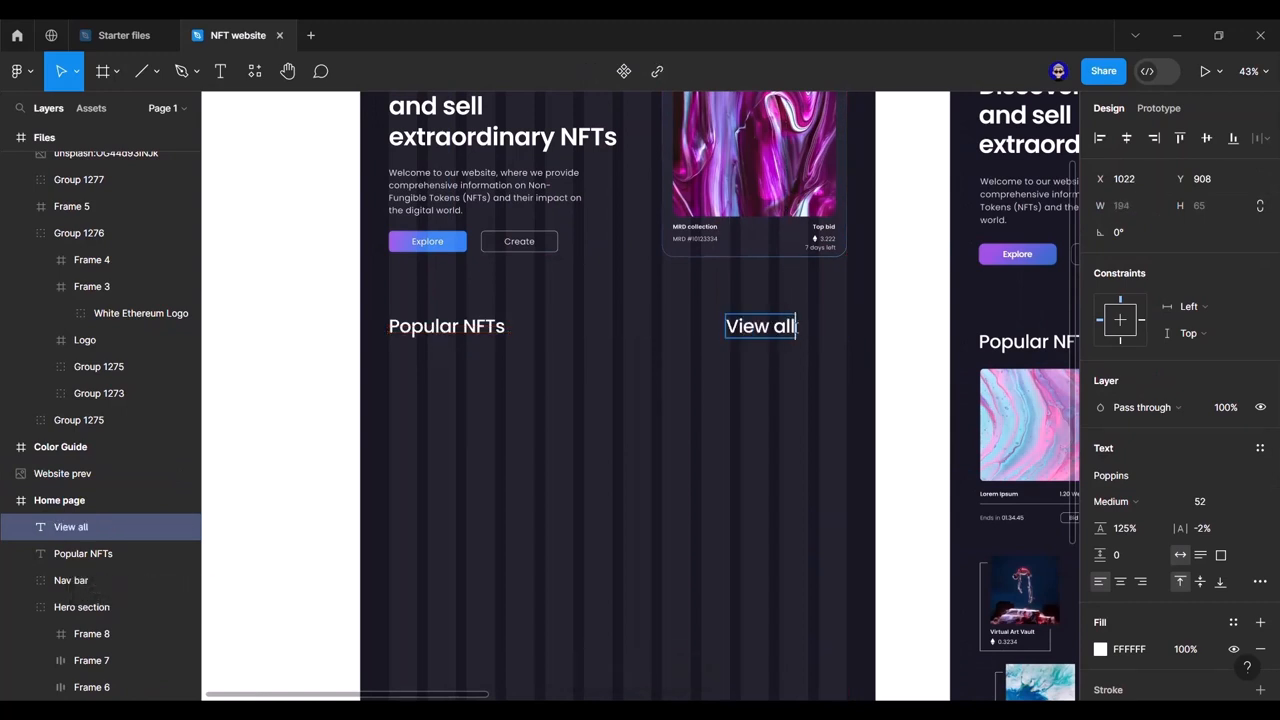
pyautogui.press('Escape')
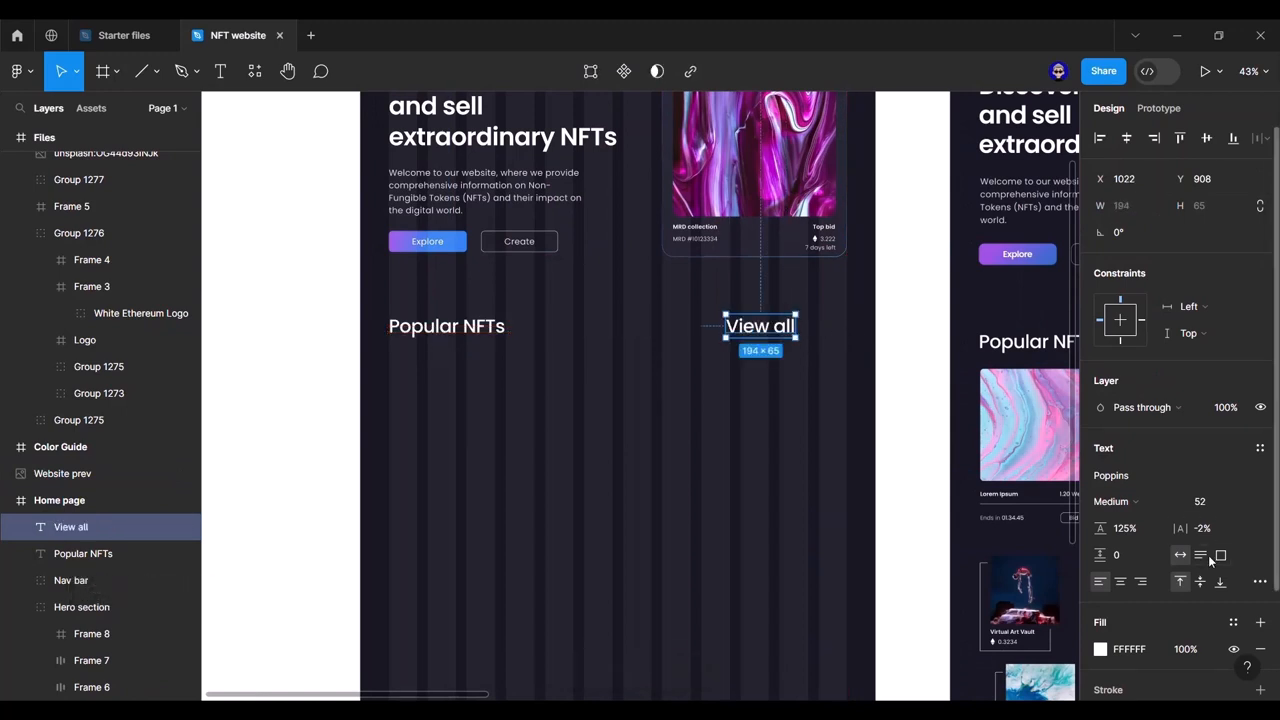
# Step: Set the "View all" text to font size 24 with SemiBold weight
pyautogui.click(1149, 503)
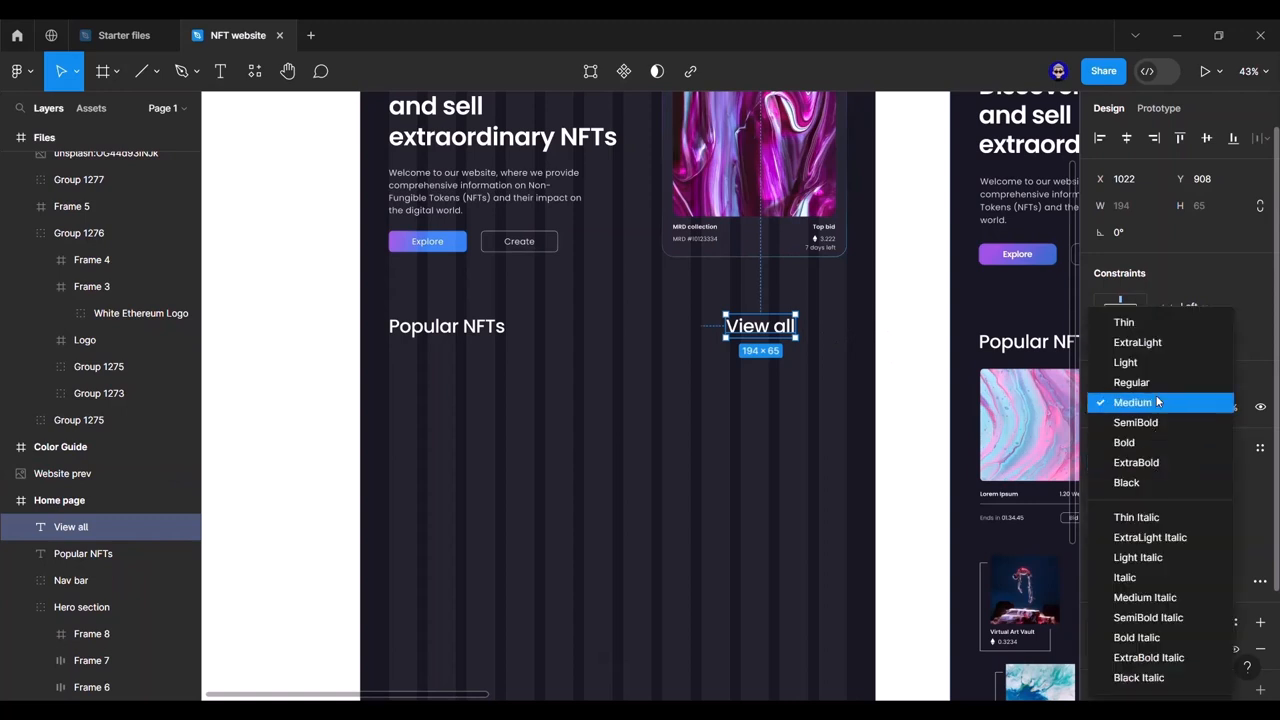
pyautogui.click(1158, 382)
pyautogui.click(1206, 509)
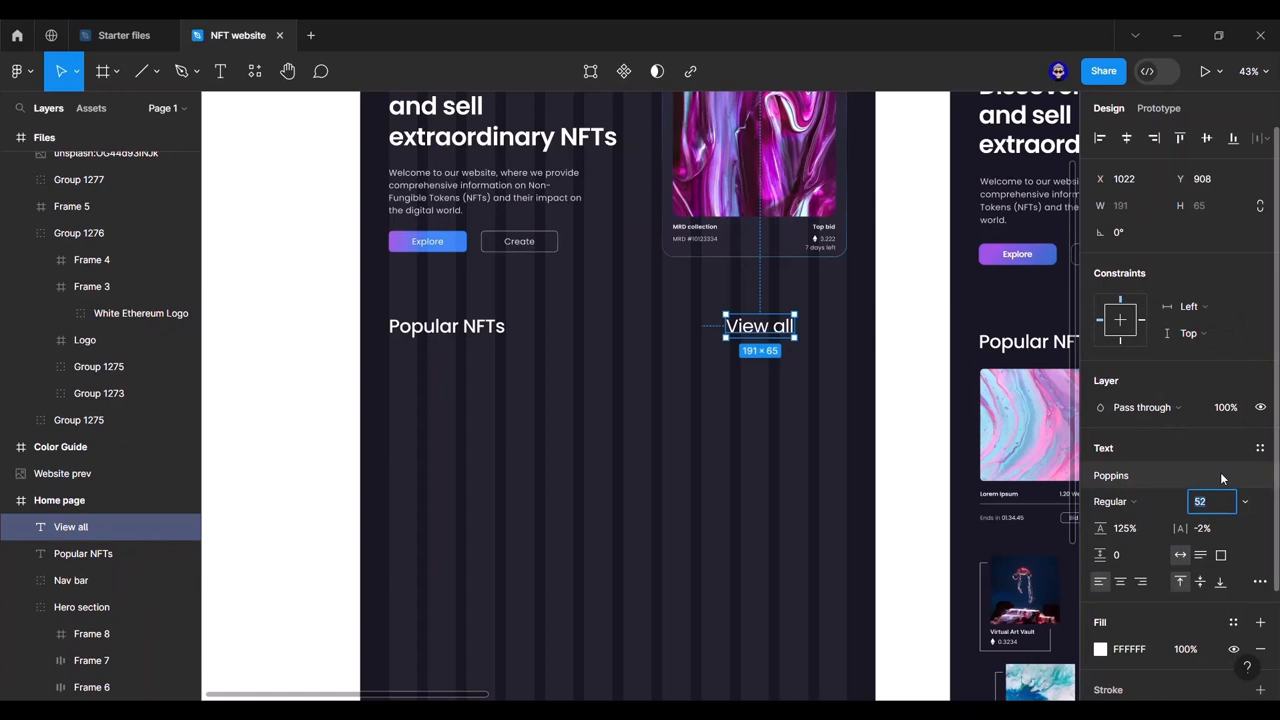
pyautogui.write('24')
pyautogui.press('Return')
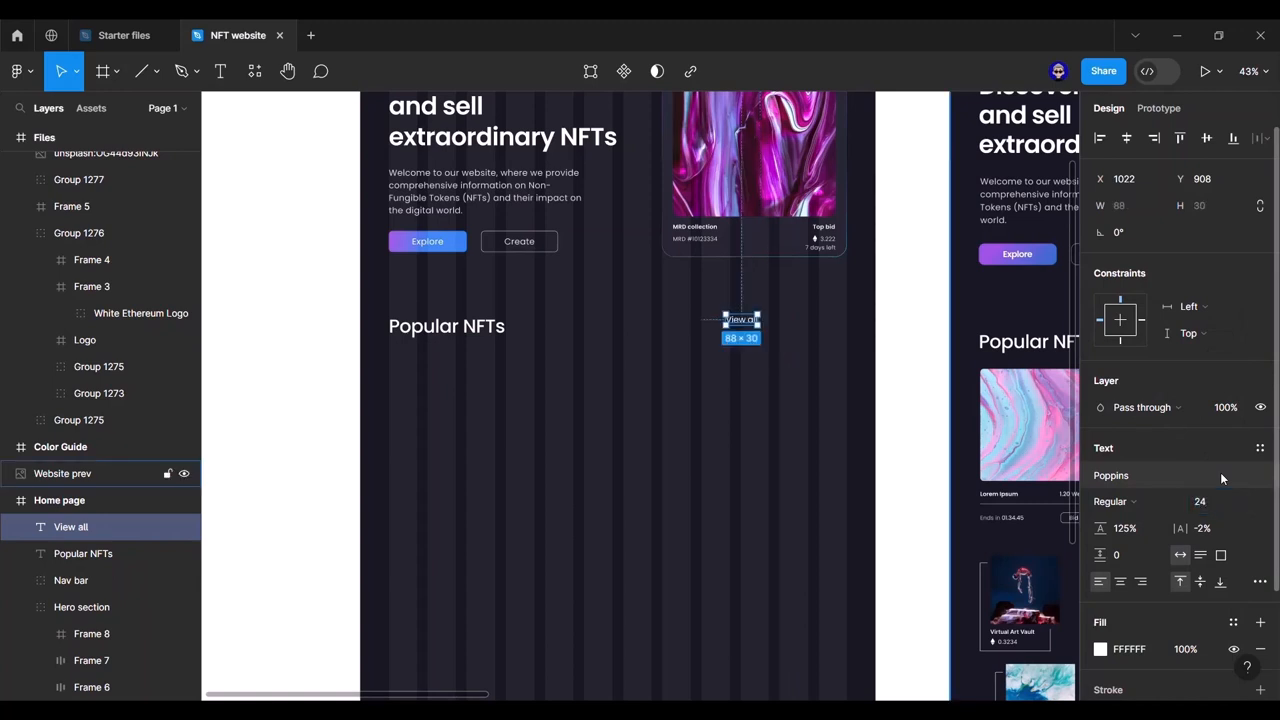
pyautogui.click(1160, 501)
pyautogui.click(1172, 422)
# Step: Move the "View all" text to X 1269, Y 918 and apply the P color style to its fill
pyautogui.moveTo(738, 327); pyautogui.dragTo(829, 331)
pyautogui.click(903, 343)
pyautogui.click(830, 324)
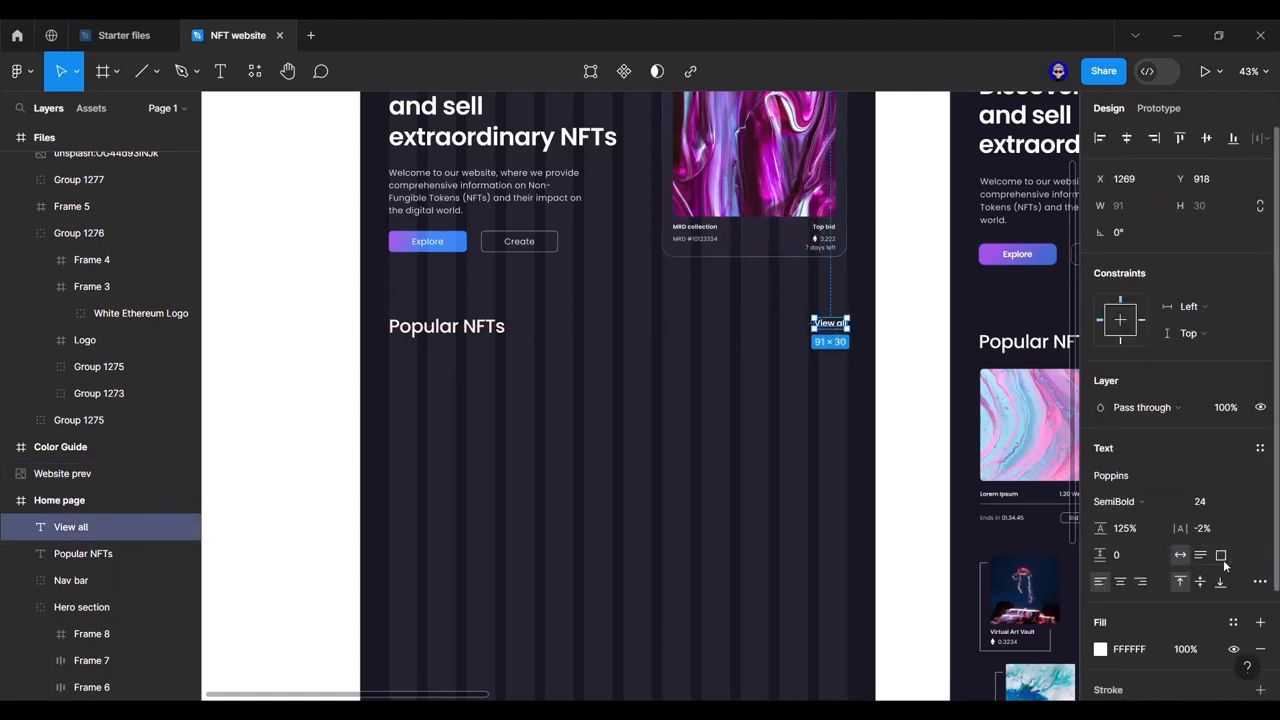
pyautogui.click(1233, 622)
pyautogui.click(911, 592)
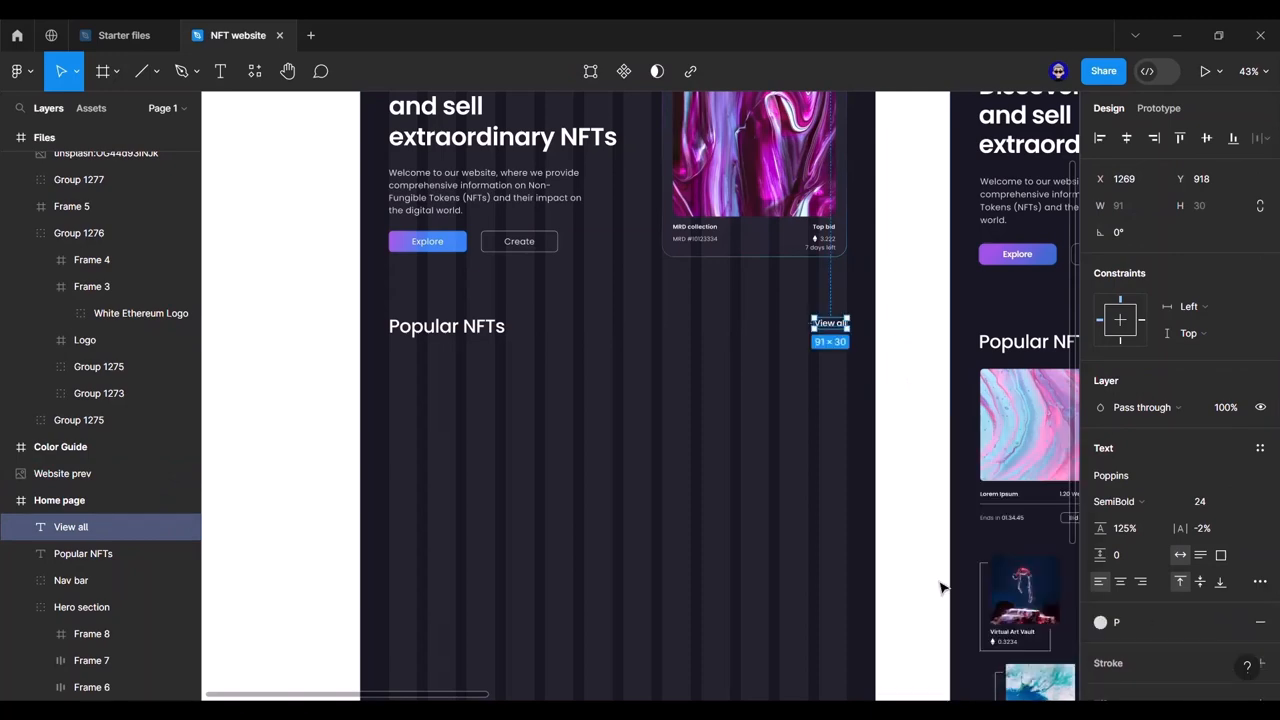
pyautogui.click(912, 474)
# Step: Copy the two marble-pattern images, the purple abstract image and the pink flamingo image from the Files frame
pyautogui.scroll(-3, 912, 473)
pyautogui.moveTo(914, 467); pyautogui.dragTo(666, 423)
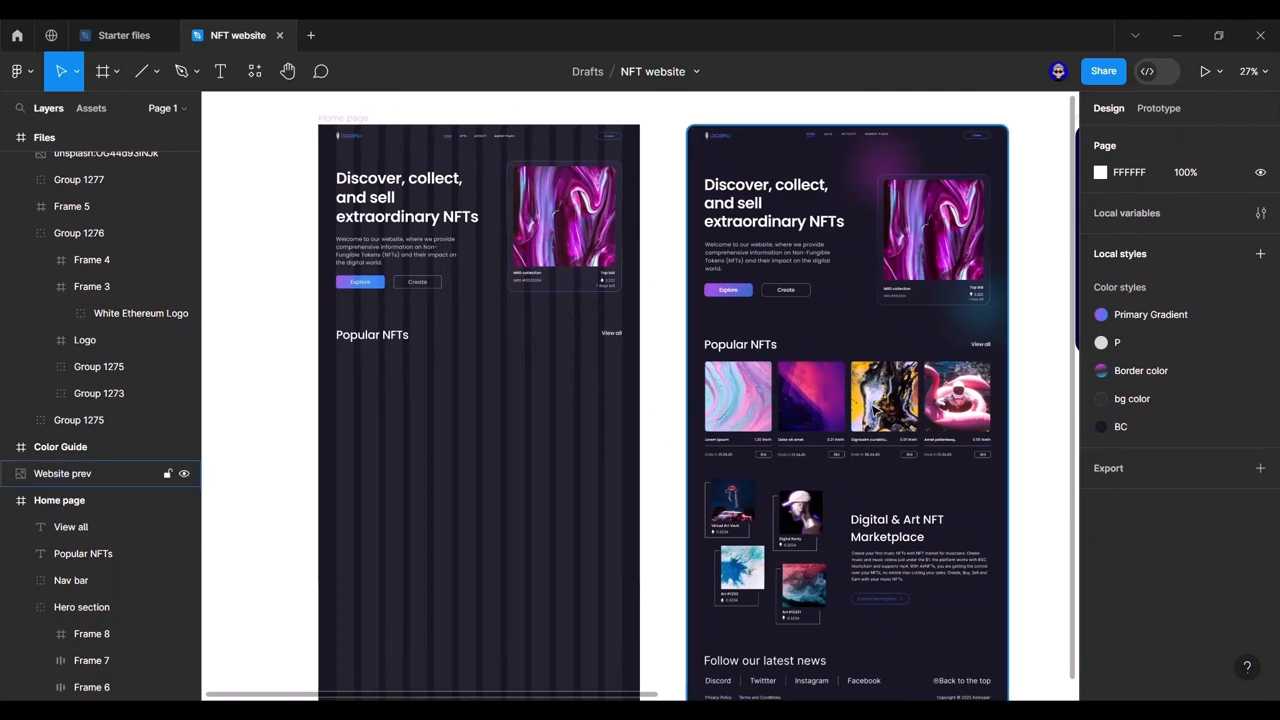
pyautogui.scroll(-2, 963, 471)
pyautogui.moveTo(1031, 440); pyautogui.dragTo(636, 412)
pyautogui.moveTo(885, 408); pyautogui.dragTo(687, 440)
pyautogui.hscroll(3, 687, 440)
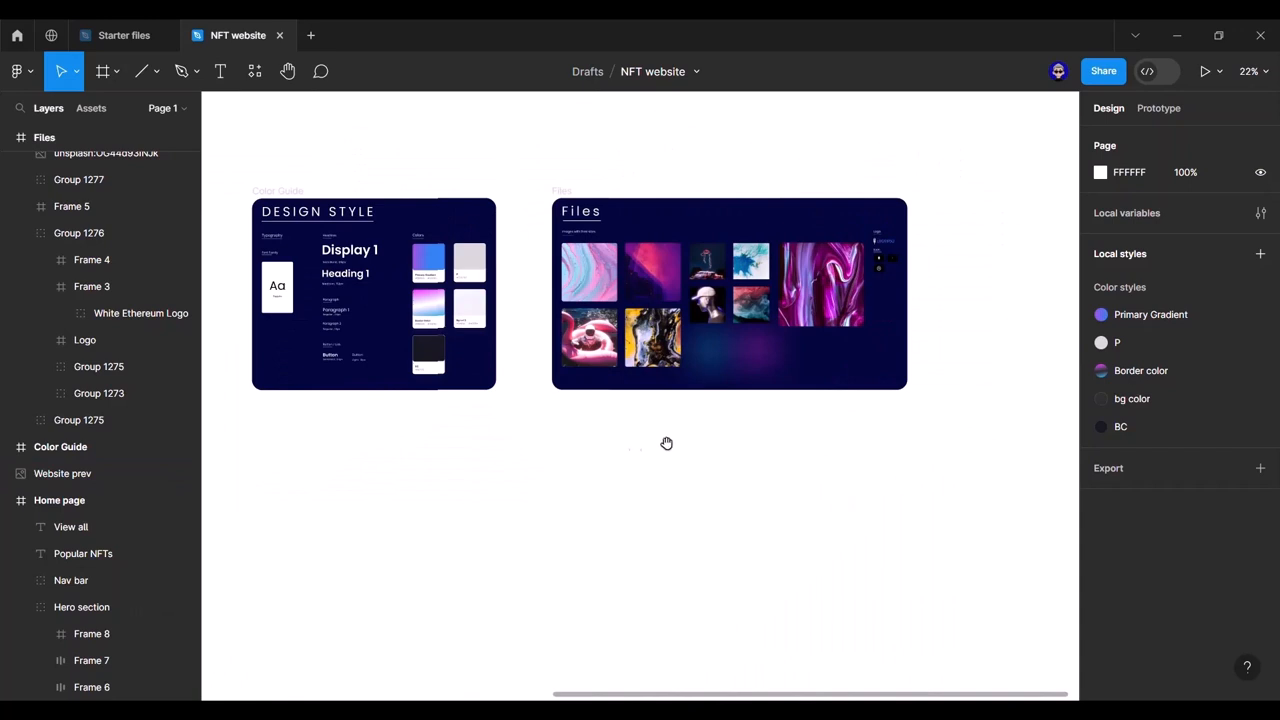
pyautogui.scroll(2, 580, 280)
pyautogui.click(591, 291)
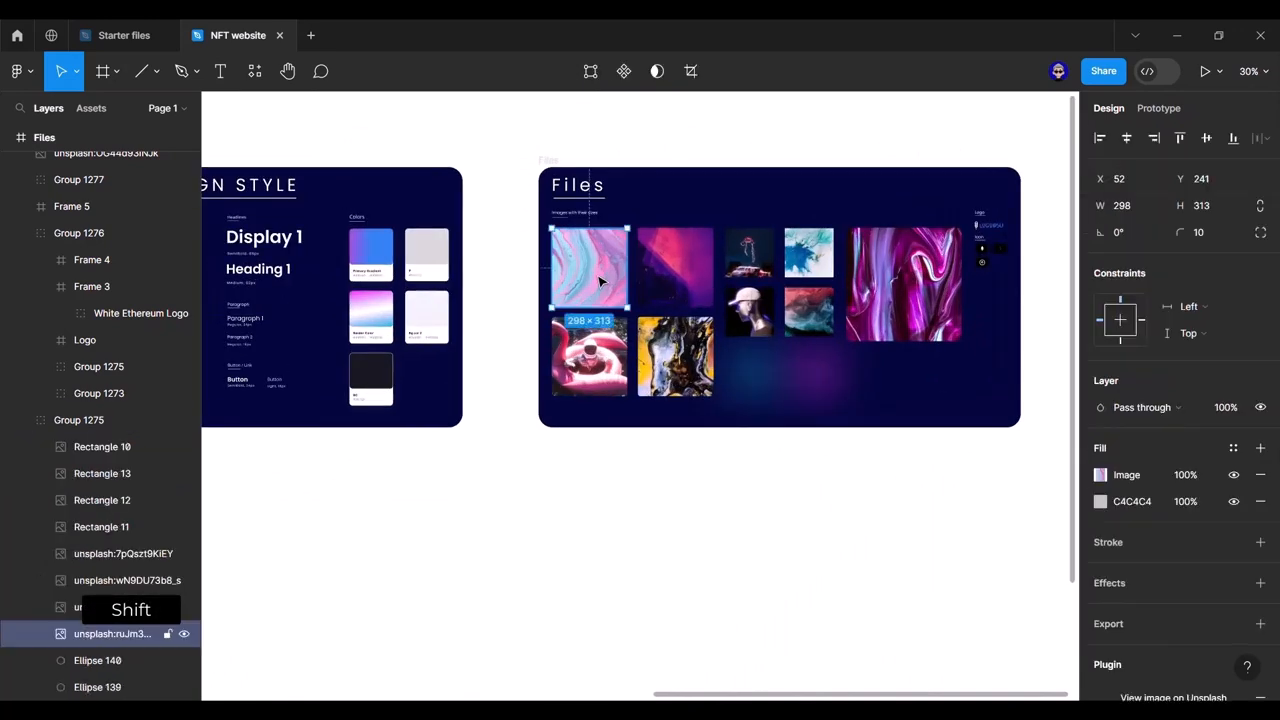
pyautogui.keyDown('shift'); pyautogui.click(675, 283); pyautogui.keyUp('shift')
pyautogui.keyDown('shift'); pyautogui.click(675, 357); pyautogui.keyUp('shift')
pyautogui.keyDown('shift'); pyautogui.click(578, 357); pyautogui.keyUp('shift')
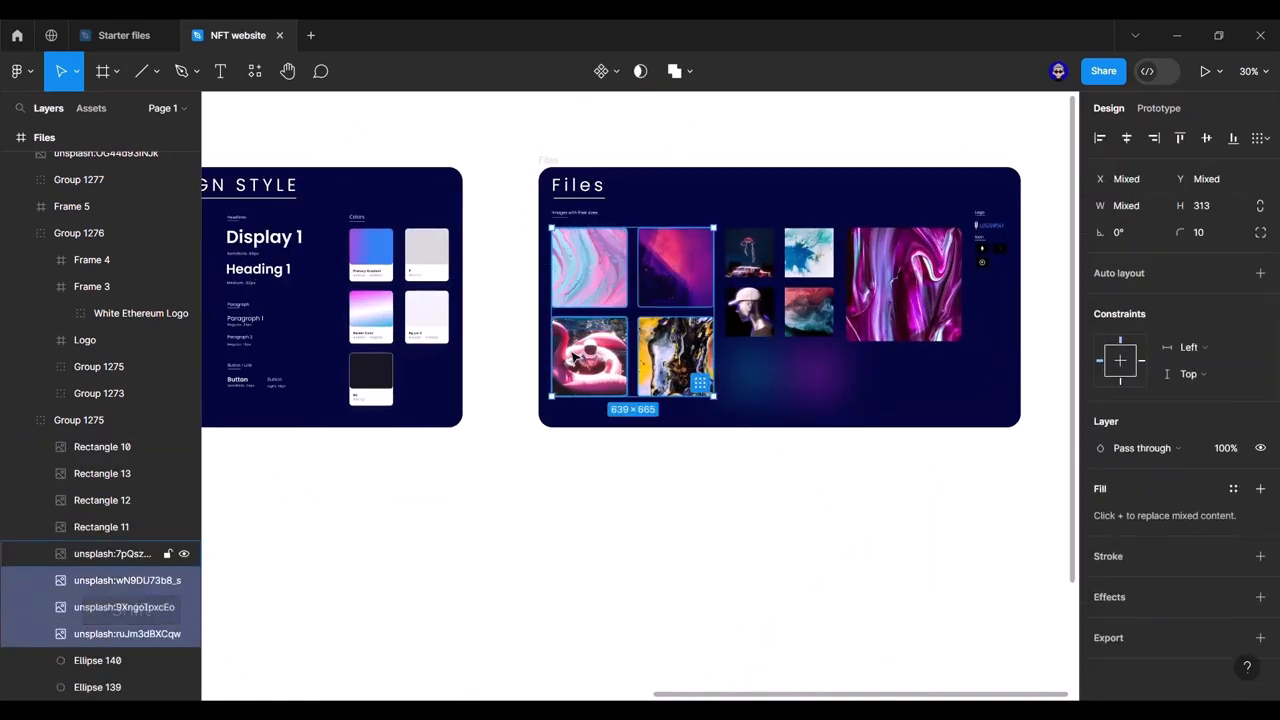
pyautogui.click(550, 490)
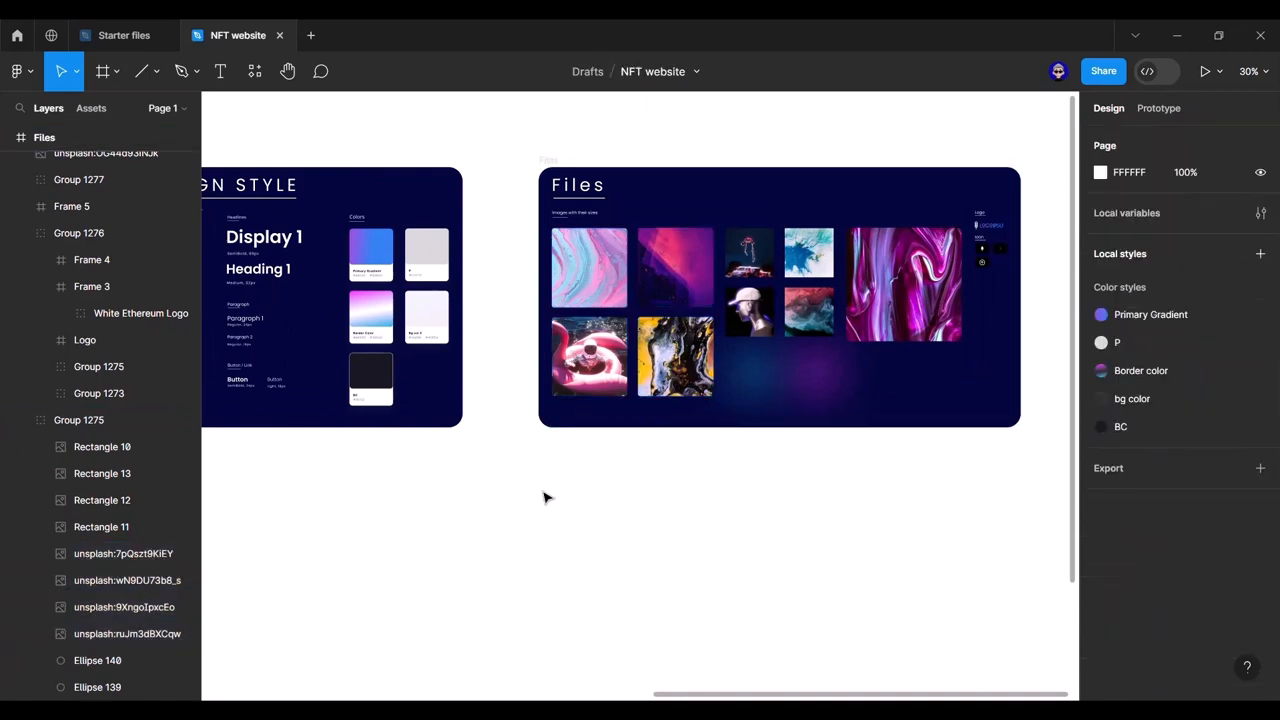
# Step: Paste the four copied images onto the empty canvas beside the Home page frame
pyautogui.scroll(-3, 543, 493)
pyautogui.hscroll(-10, 806, 449)
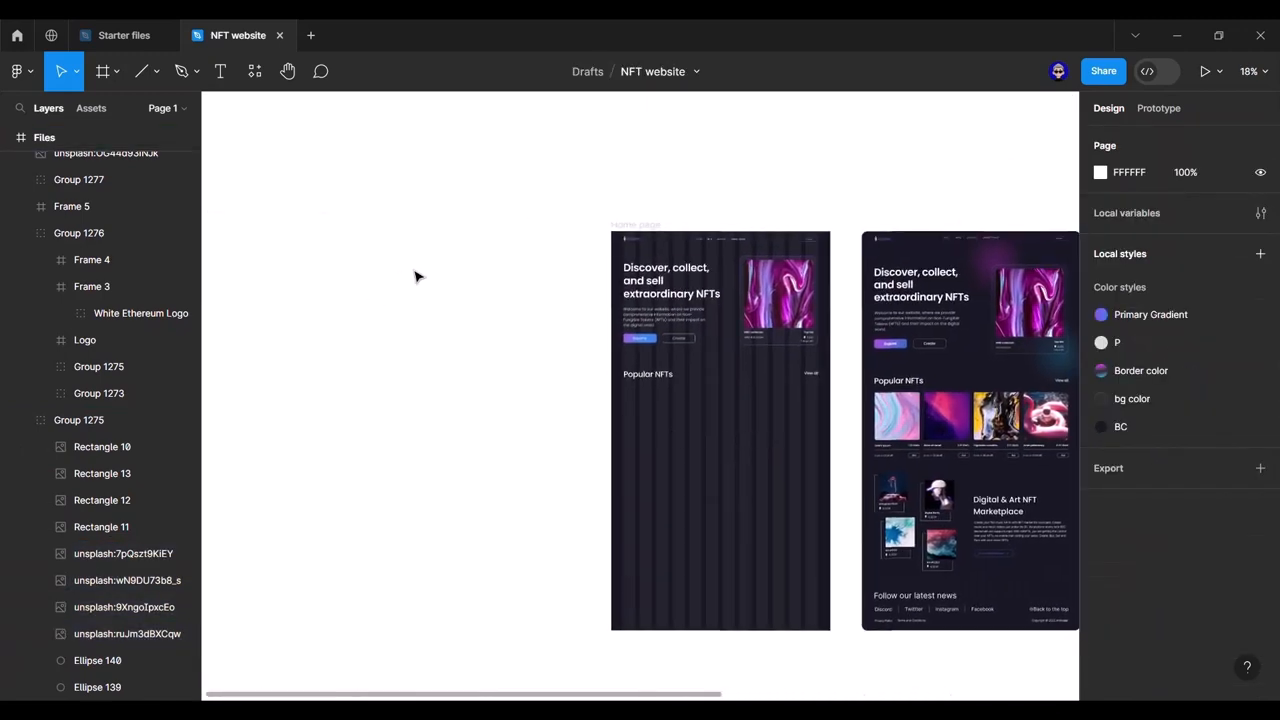
pyautogui.rightClick(396, 262)
pyautogui.click(430, 270)
pyautogui.moveTo(455, 300); pyautogui.dragTo(543, 435)
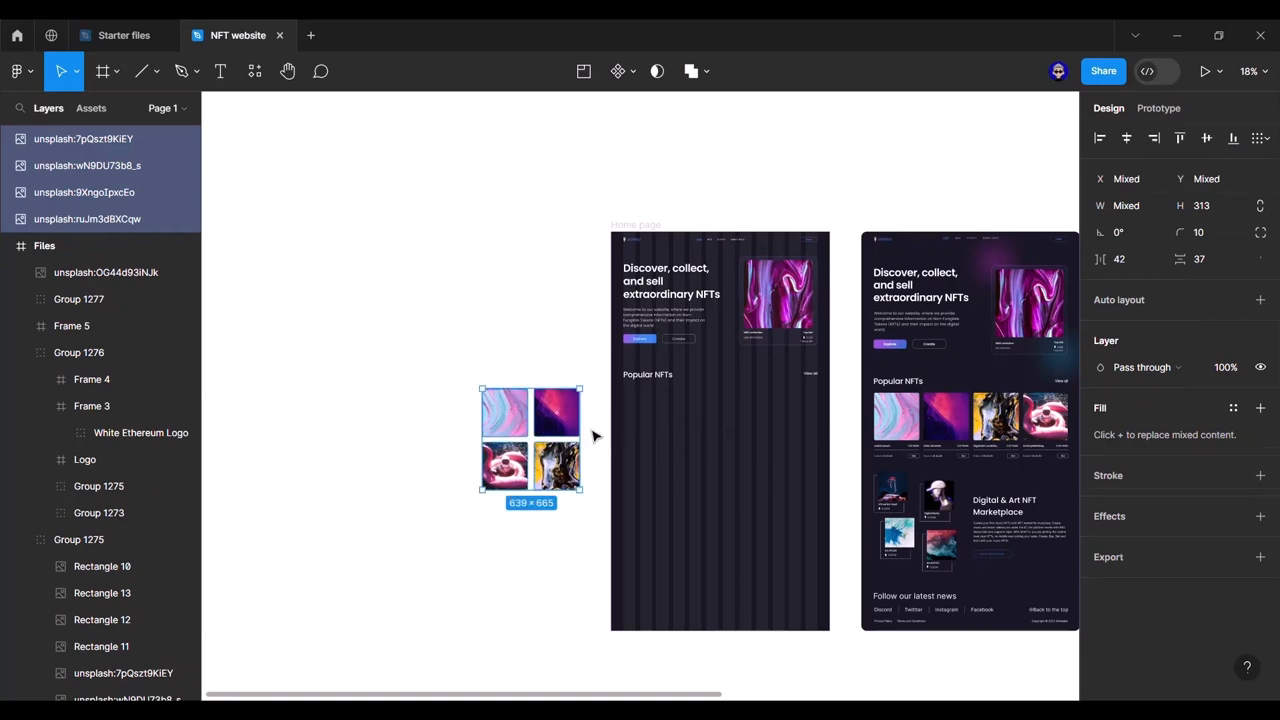
pyautogui.click(606, 420)
# Step: Move the pink-and-blue marble image beneath the "Popular NFTs" heading at X 80, Y 1027
pyautogui.hscroll(3, 606, 420)
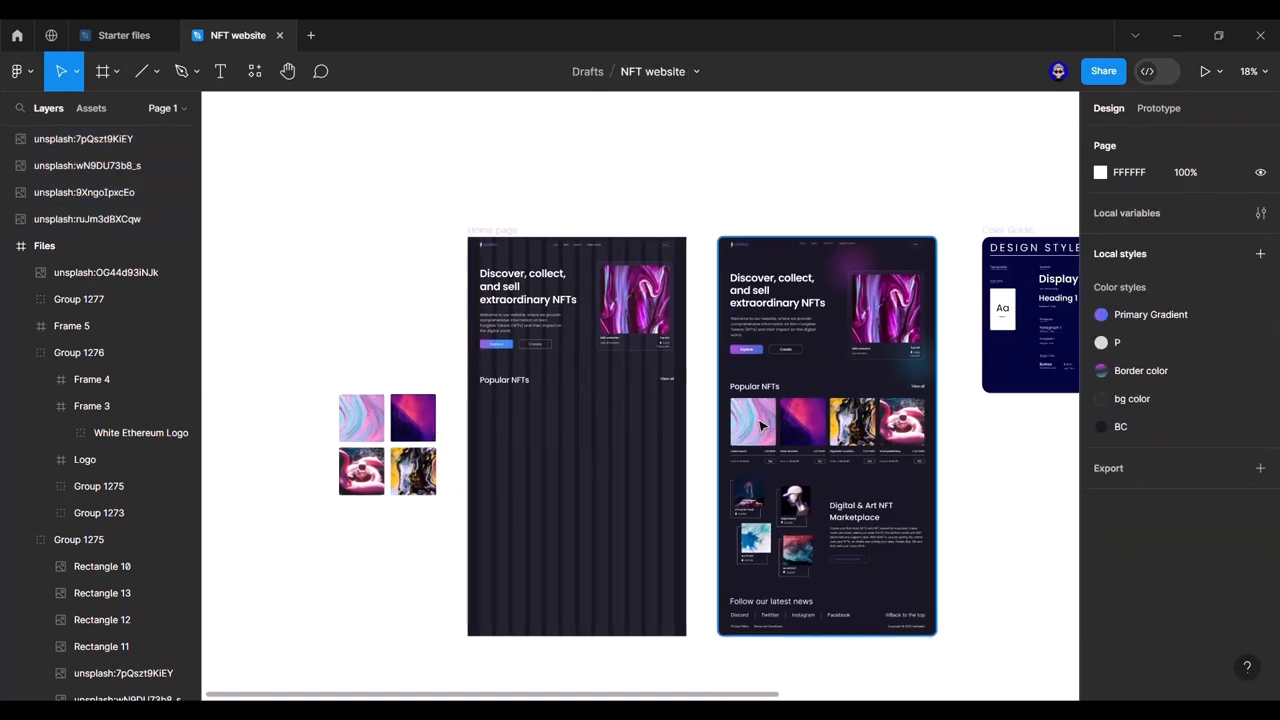
pyautogui.scroll(5, 480, 409)
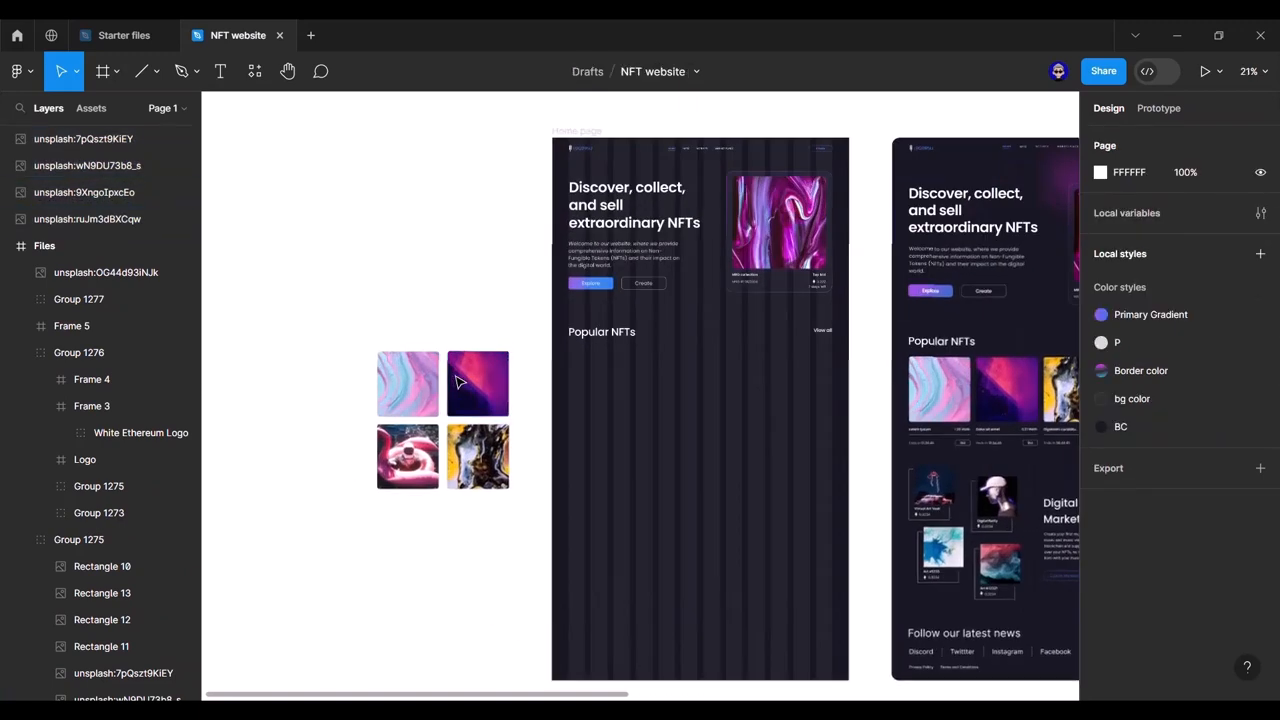
pyautogui.click(414, 380)
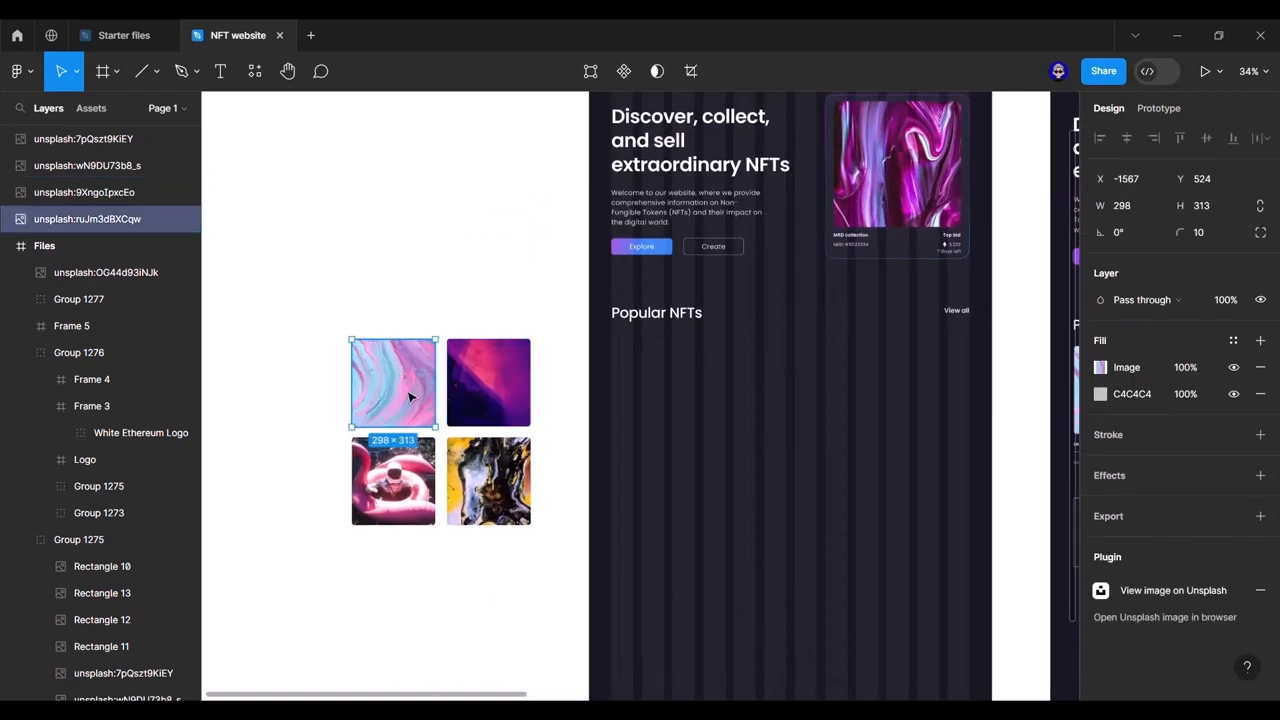
pyautogui.moveTo(407, 395); pyautogui.dragTo(663, 391)
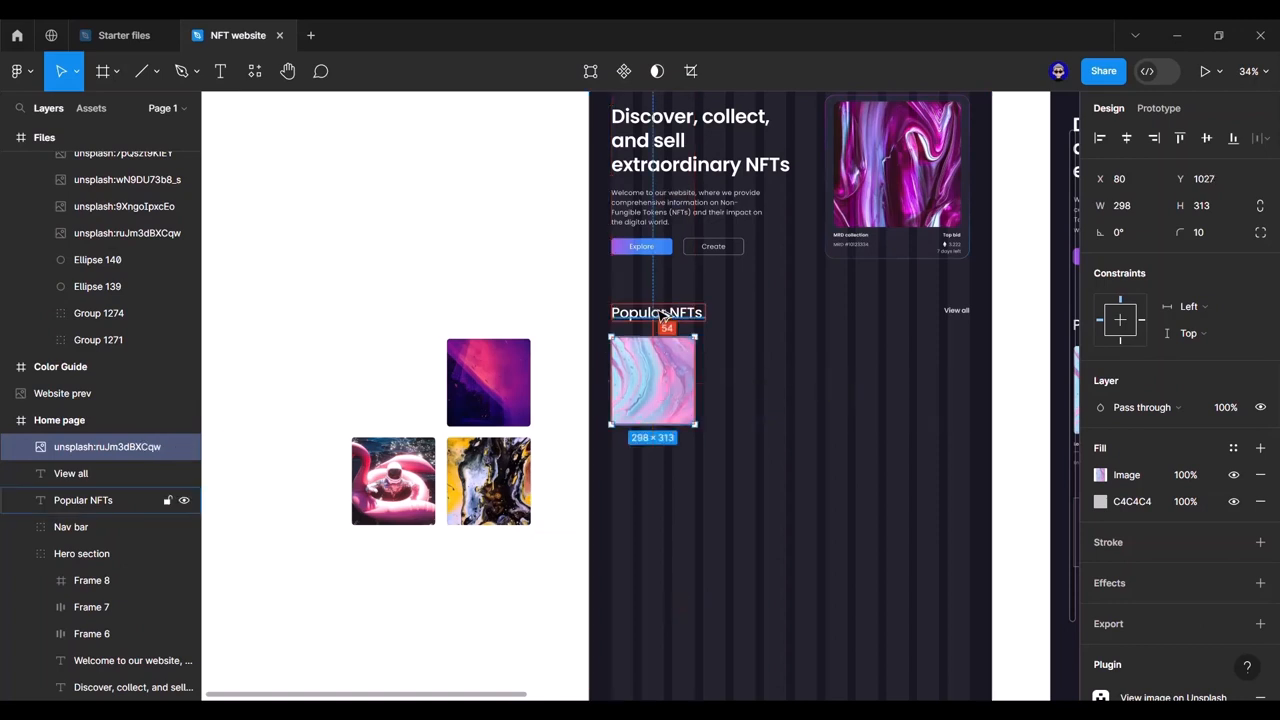
# Step: Nudge the pink-and-blue marble image up to Y 993, closer to the "Popular NFTs" heading
pyautogui.press('Up')
pyautogui.press('Up')
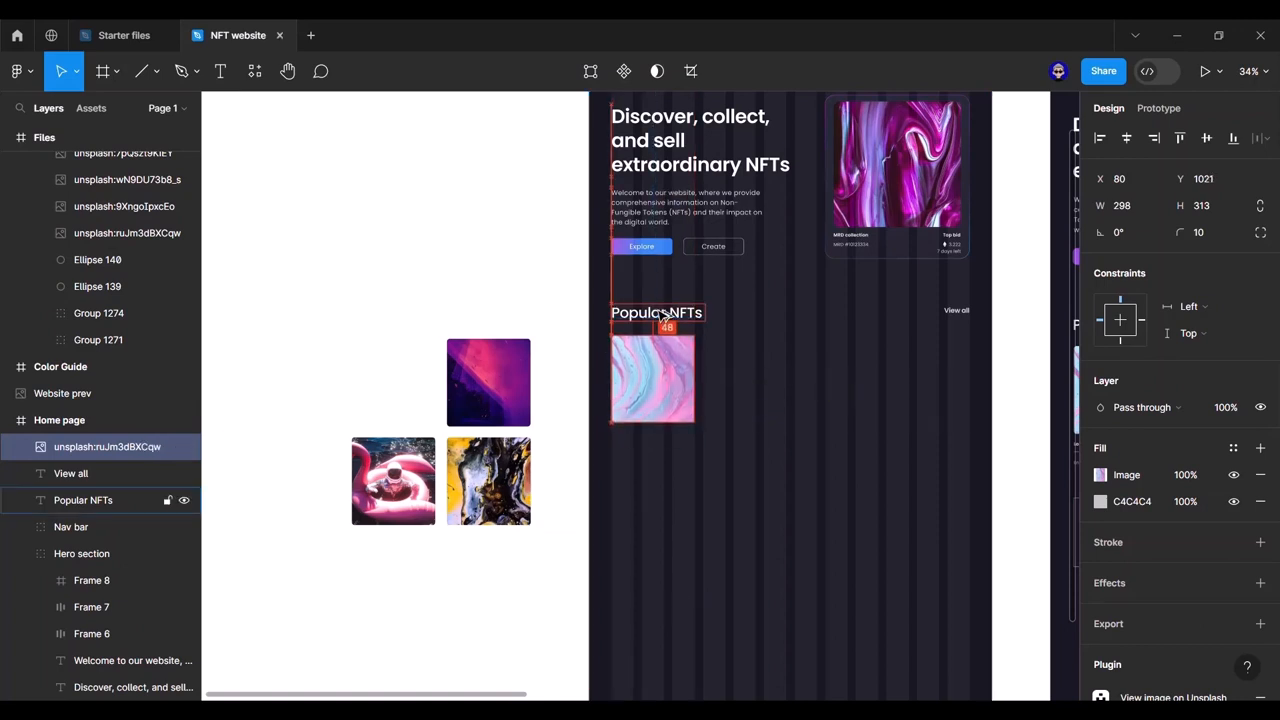
pyautogui.press('Up')
pyautogui.press('Up')
pyautogui.press('Up')
pyautogui.press('Up')
pyautogui.press('Up')
pyautogui.press('Up')
pyautogui.press('Up')
pyautogui.press('Up')
pyautogui.press('Up')
pyautogui.press('Up')
pyautogui.press('Up')
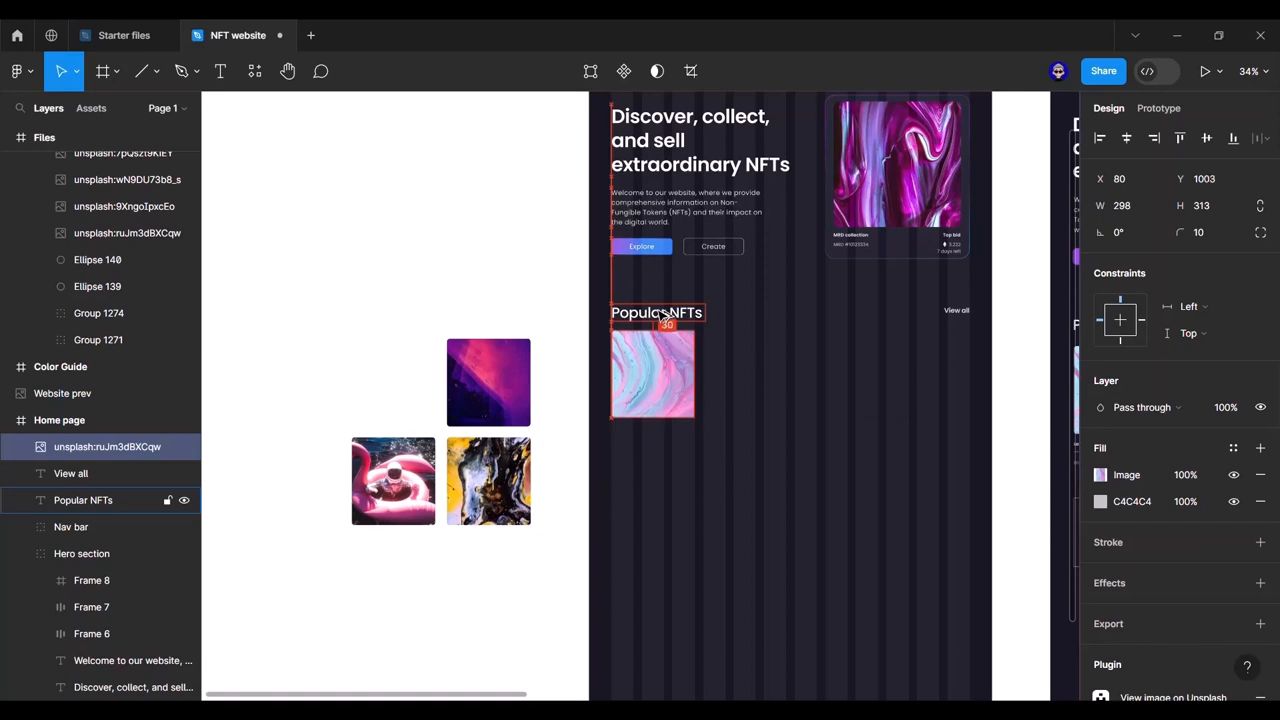
pyautogui.press('Up')
pyautogui.press('Up')
pyautogui.press('Up')
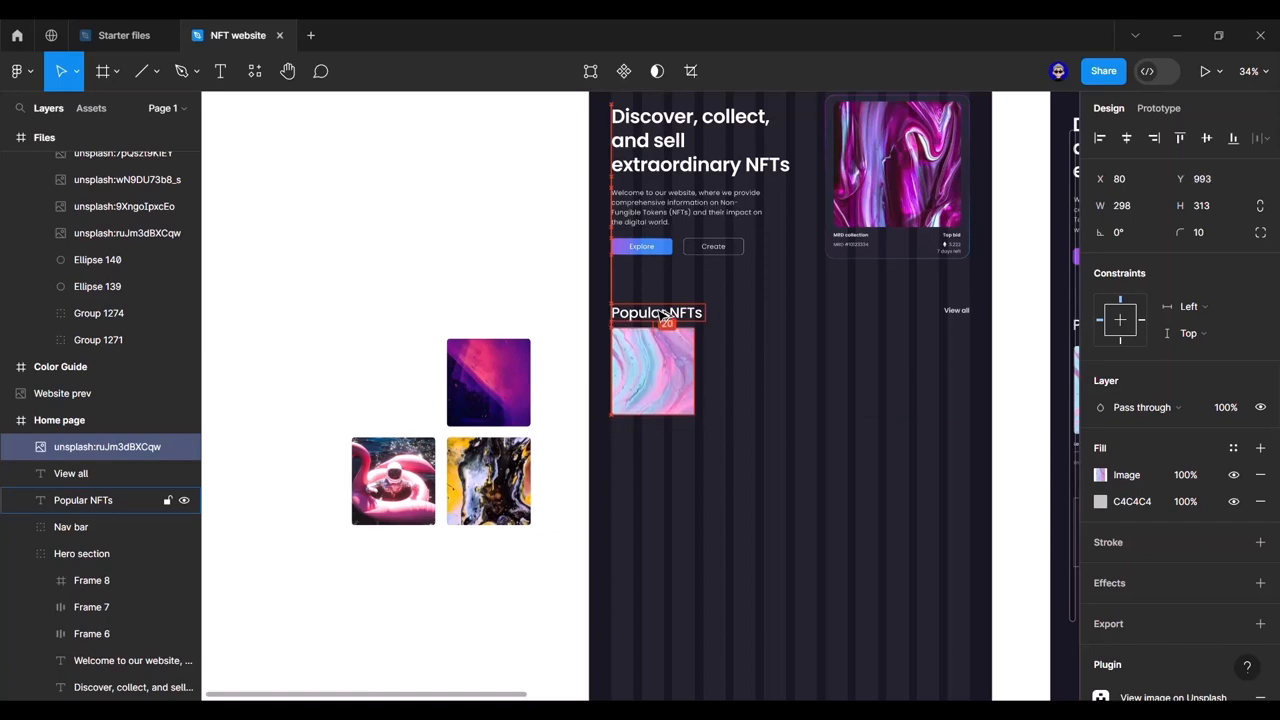
# Step: Nudge the pink-and-blue marble image down to Y 1013 to widen the gap beneath the heading
pyautogui.click(600, 342)
pyautogui.moveTo(665, 341); pyautogui.dragTo(462, 353)
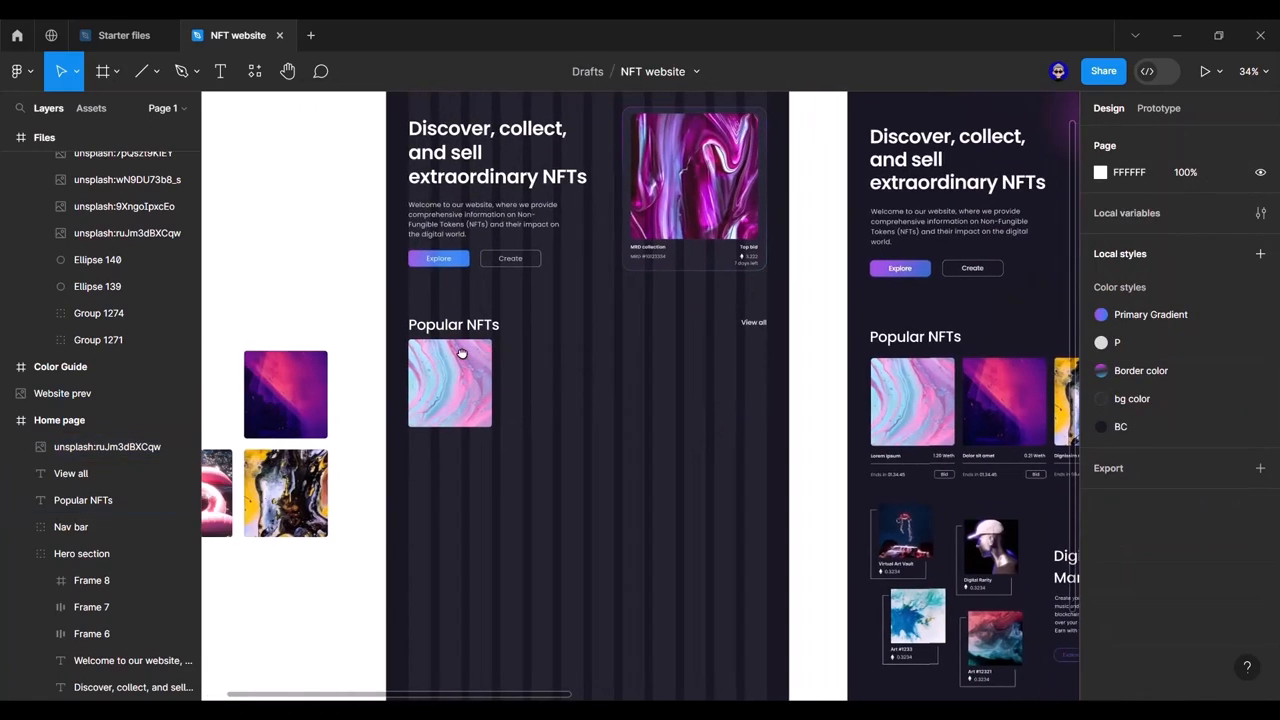
pyautogui.click(462, 353)
pyautogui.press('alt')
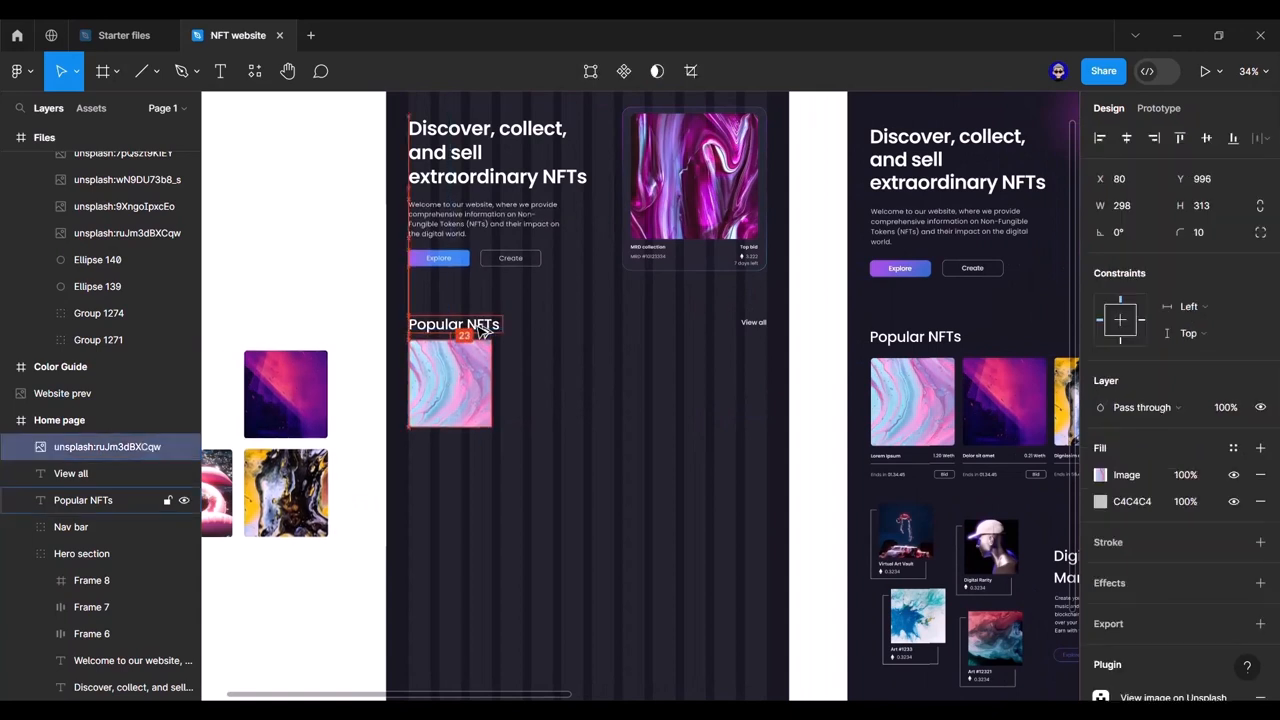
pyautogui.press('Down')
pyautogui.press('Down')
pyautogui.press('Down')
pyautogui.press('Down')
pyautogui.press('Down')
pyautogui.press('Down')
pyautogui.press('Down')
pyautogui.press('Down')
pyautogui.press('Down')
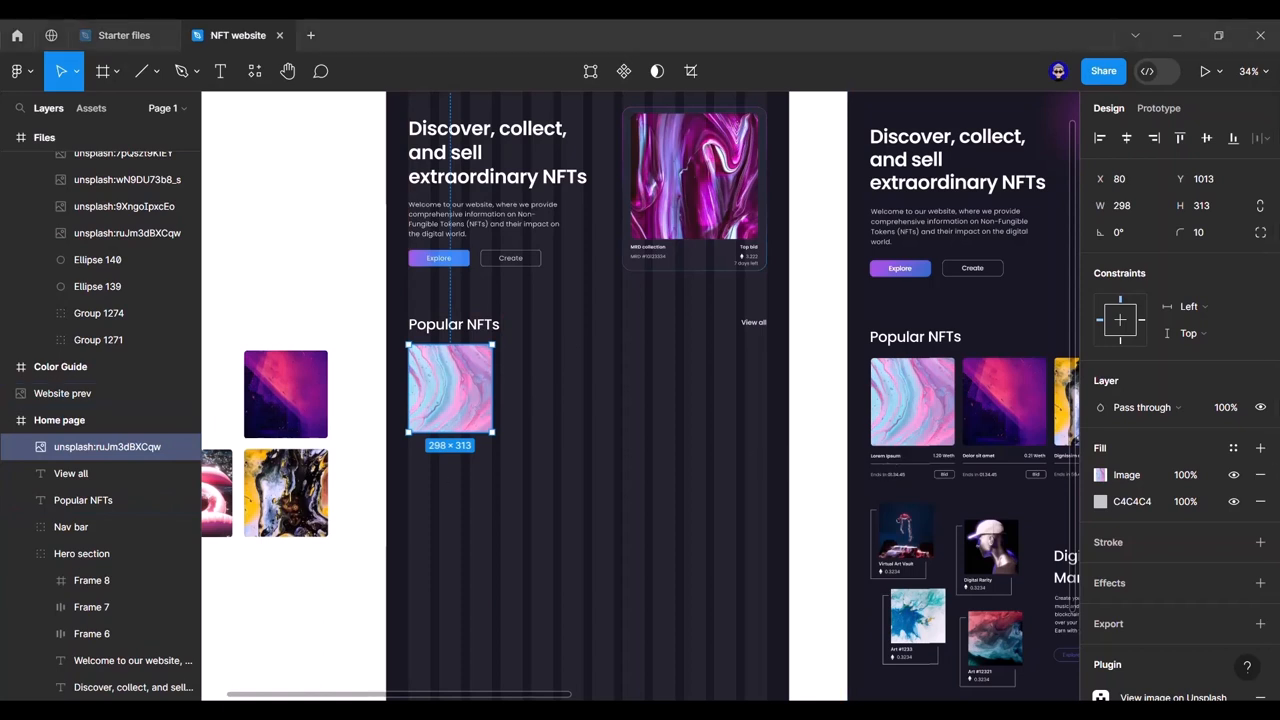
pyautogui.click(548, 453)
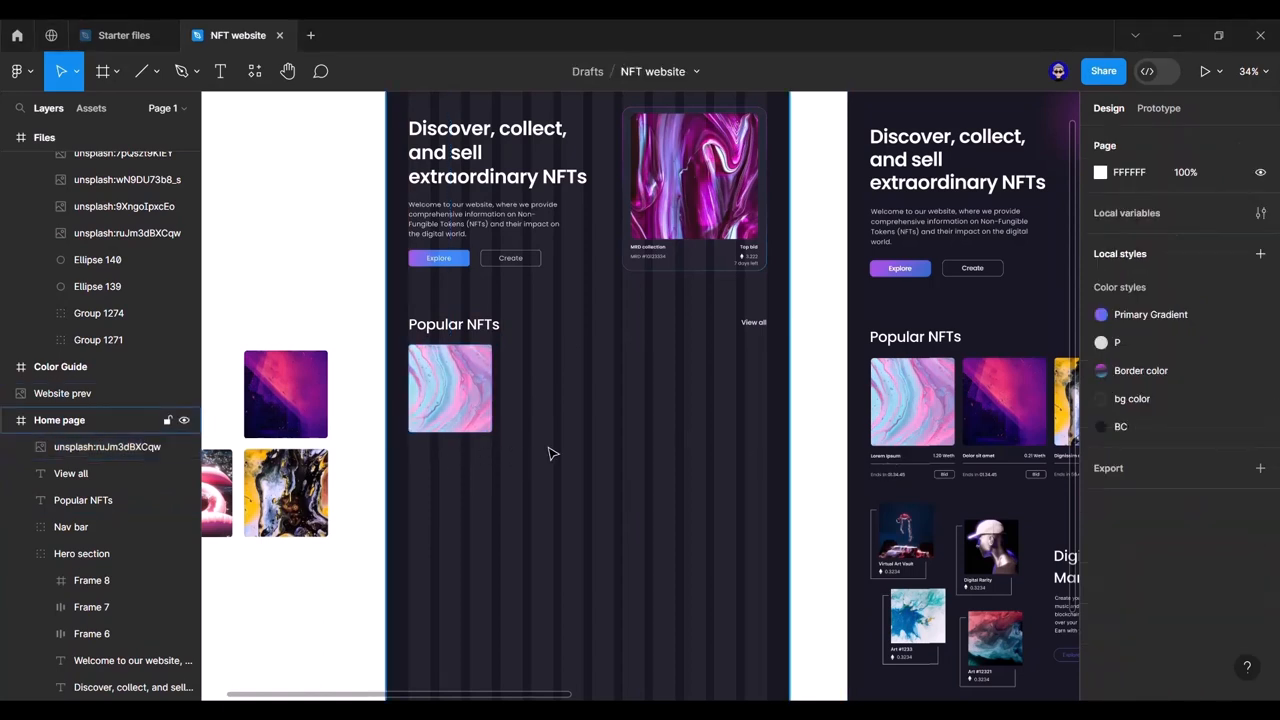
# Step: Paste a copy of the "View all" text beneath the marble image at X 83, Y 1360 and change its text to "Lorem Ipsum"
pyautogui.click(756, 324)
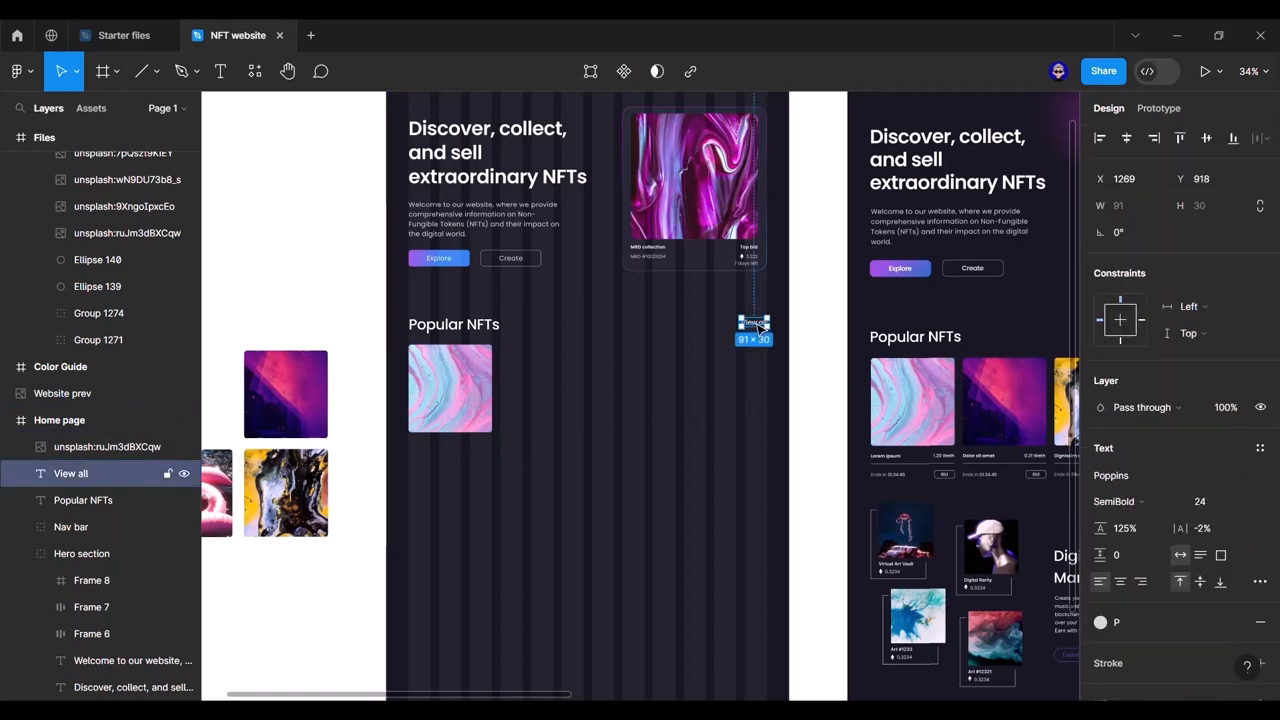
pyautogui.scroll(5, 360, 482)
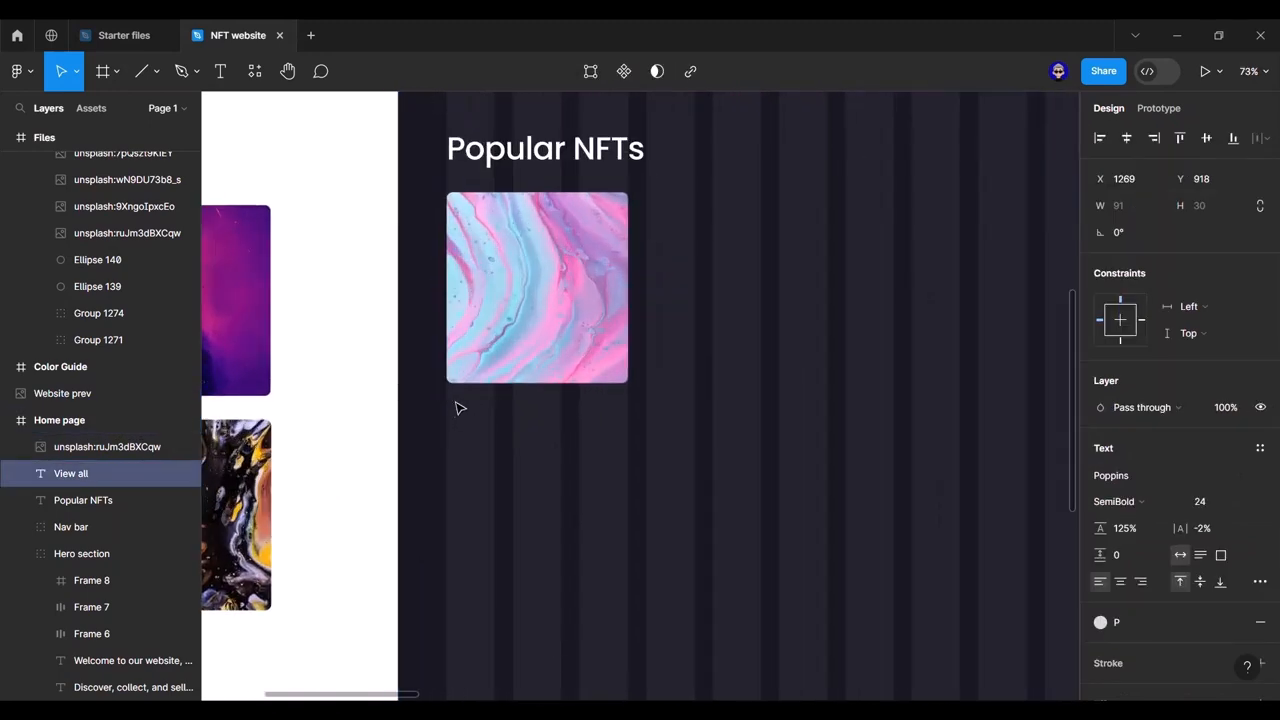
pyautogui.rightClick(455, 408)
pyautogui.click(475, 203)
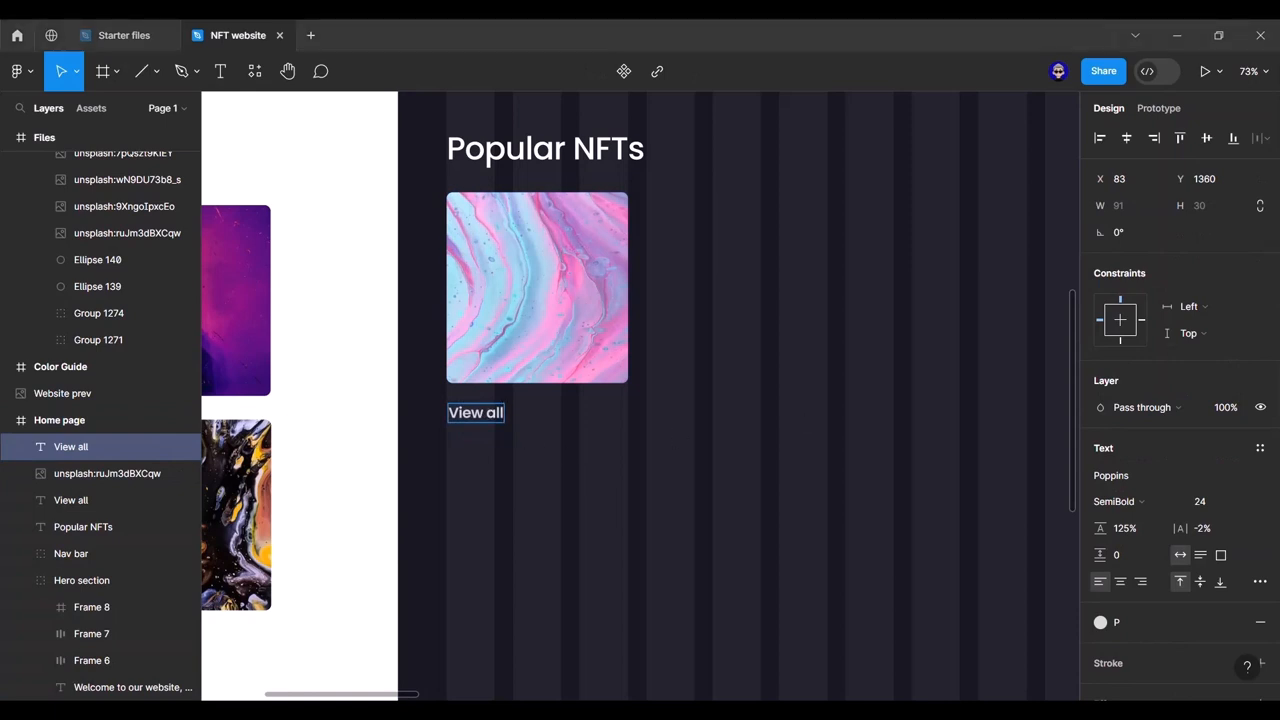
pyautogui.doubleClick(479, 413)
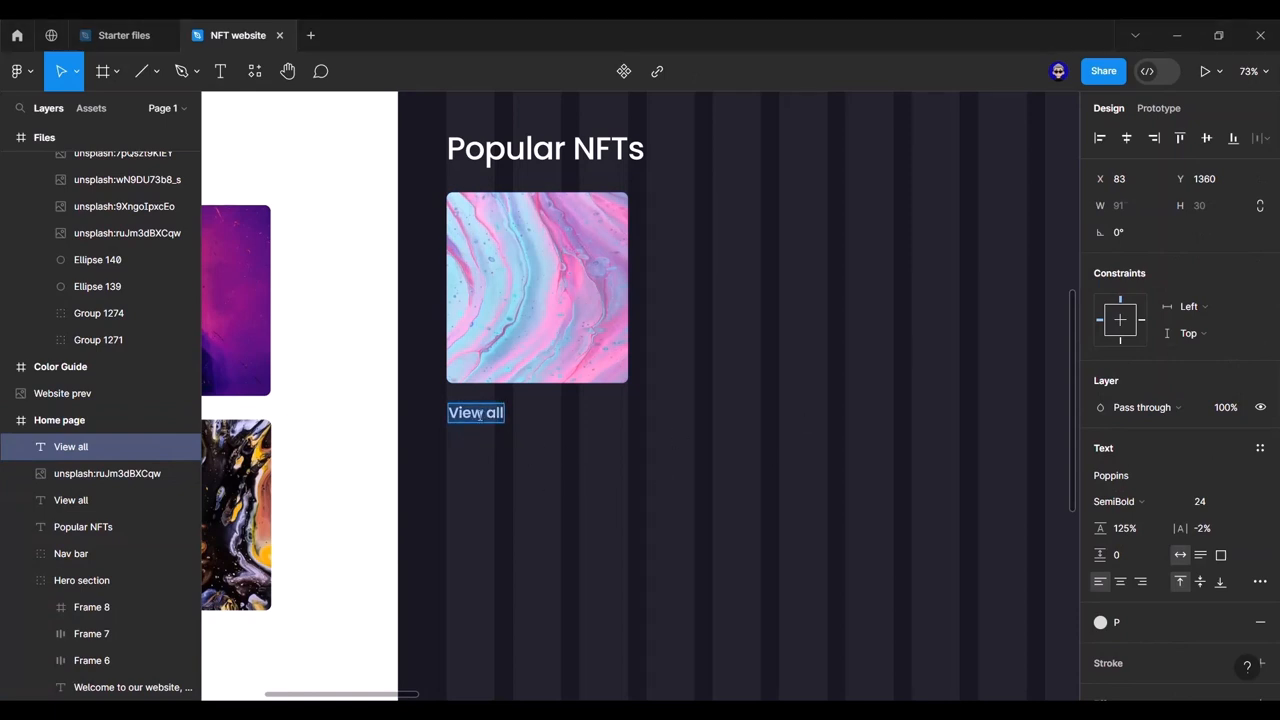
pyautogui.write('Lorem Ipsum')
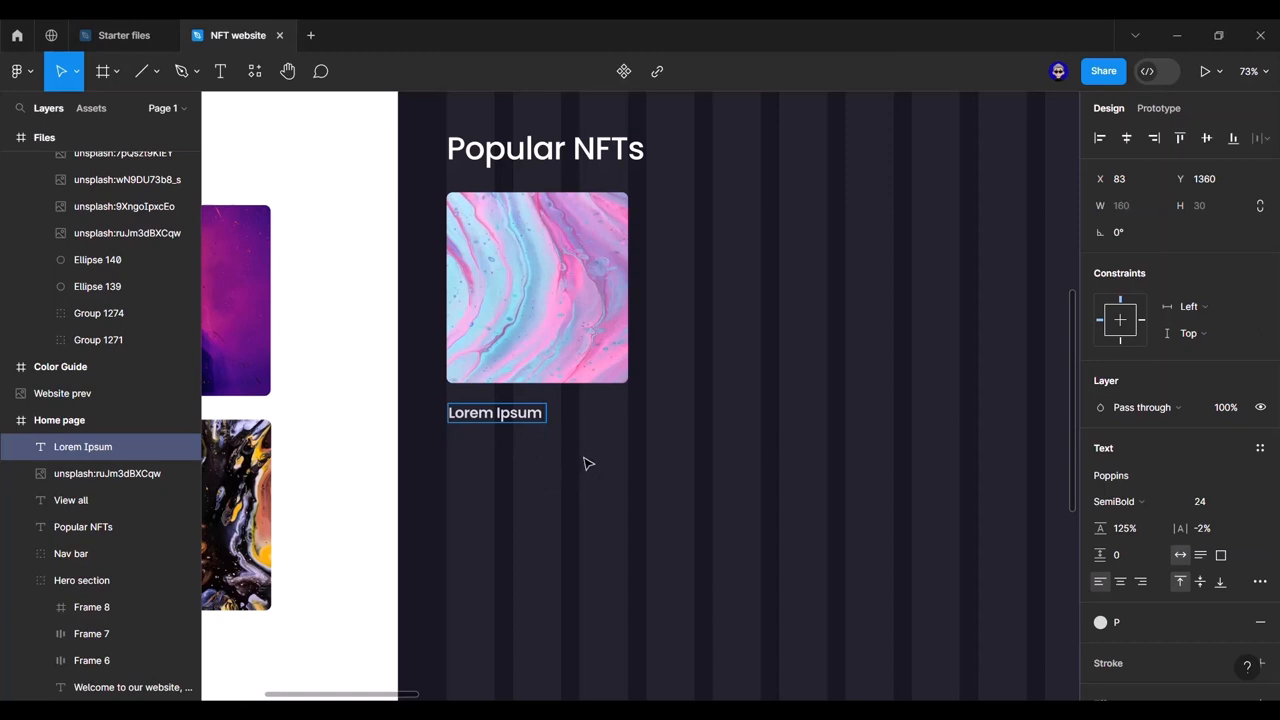
pyautogui.press('Escape')
# Step: Nudge the "Lorem Ipsum" text up to Y 1341, closer to the marble image
pyautogui.press('Up')
pyautogui.press('Up')
pyautogui.press('Up')
pyautogui.press('Up')
pyautogui.press('Up')
pyautogui.press('Up')
pyautogui.press('Up')
pyautogui.press('Up')
pyautogui.press('Up')
pyautogui.press('Up')
pyautogui.press('Up')
pyautogui.press('Up')
pyautogui.press('Up')
pyautogui.press('Up')
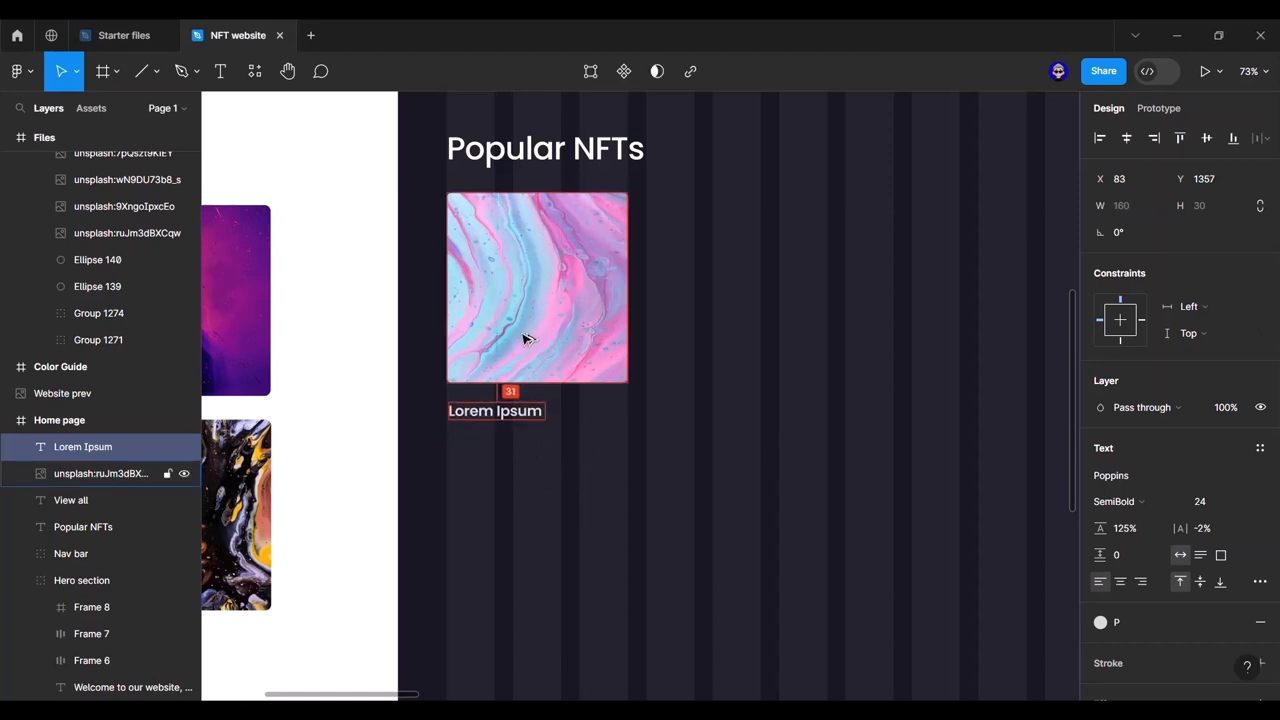
pyautogui.press('Up')
pyautogui.press('Up')
pyautogui.press('Up')
pyautogui.press('Up')
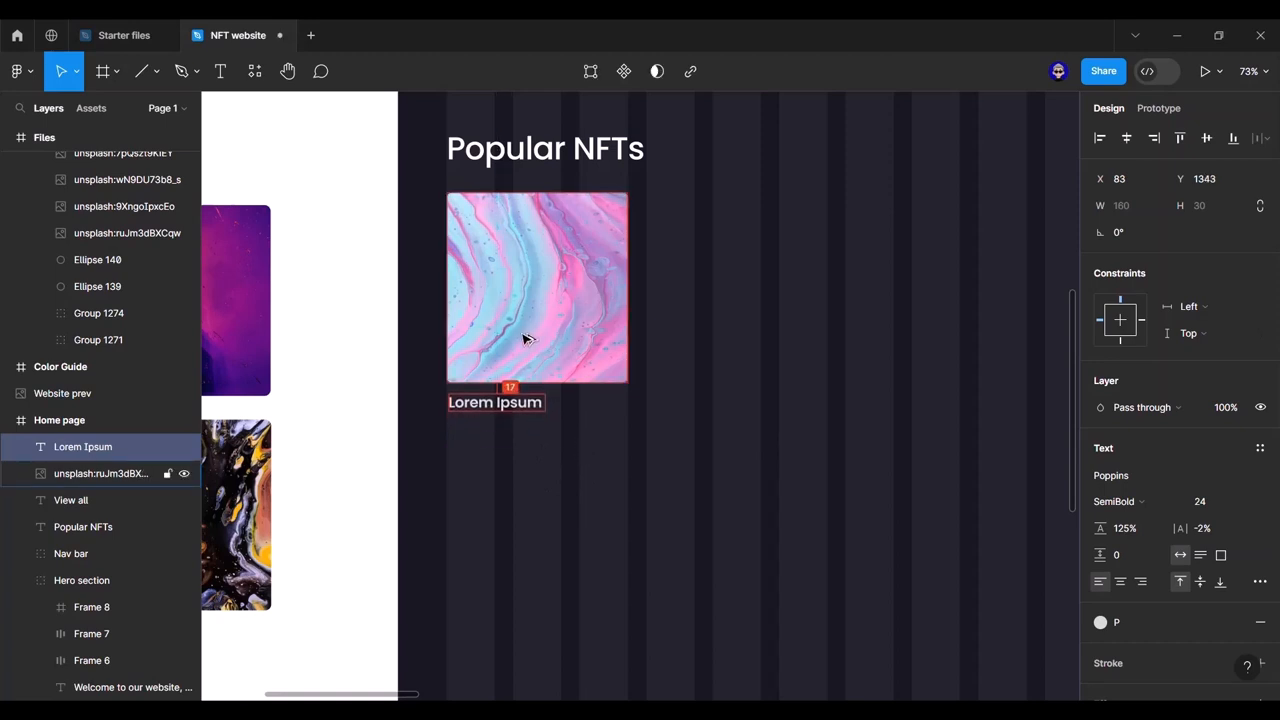
pyautogui.press('Escape')
# Step: Nudge the "Lorem Ipsum" text down to Y 1346
pyautogui.scroll(-5, 697, 317)
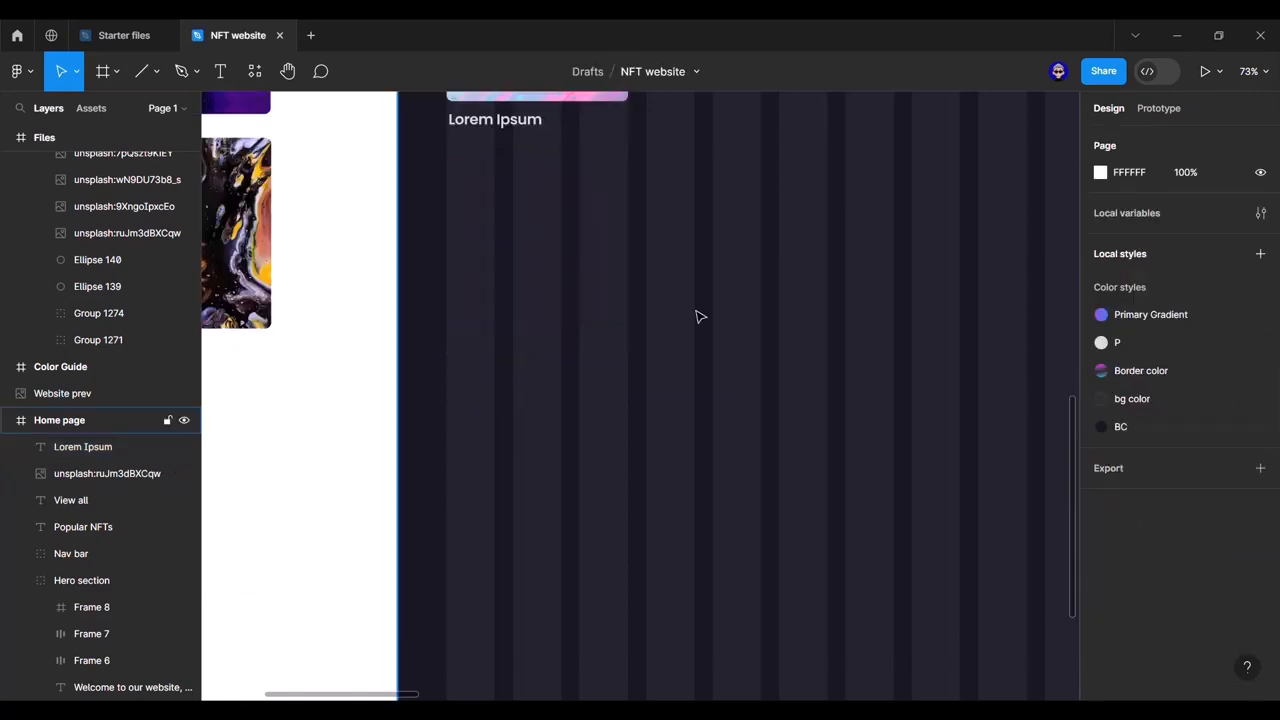
pyautogui.scroll(-10, 757, 223)
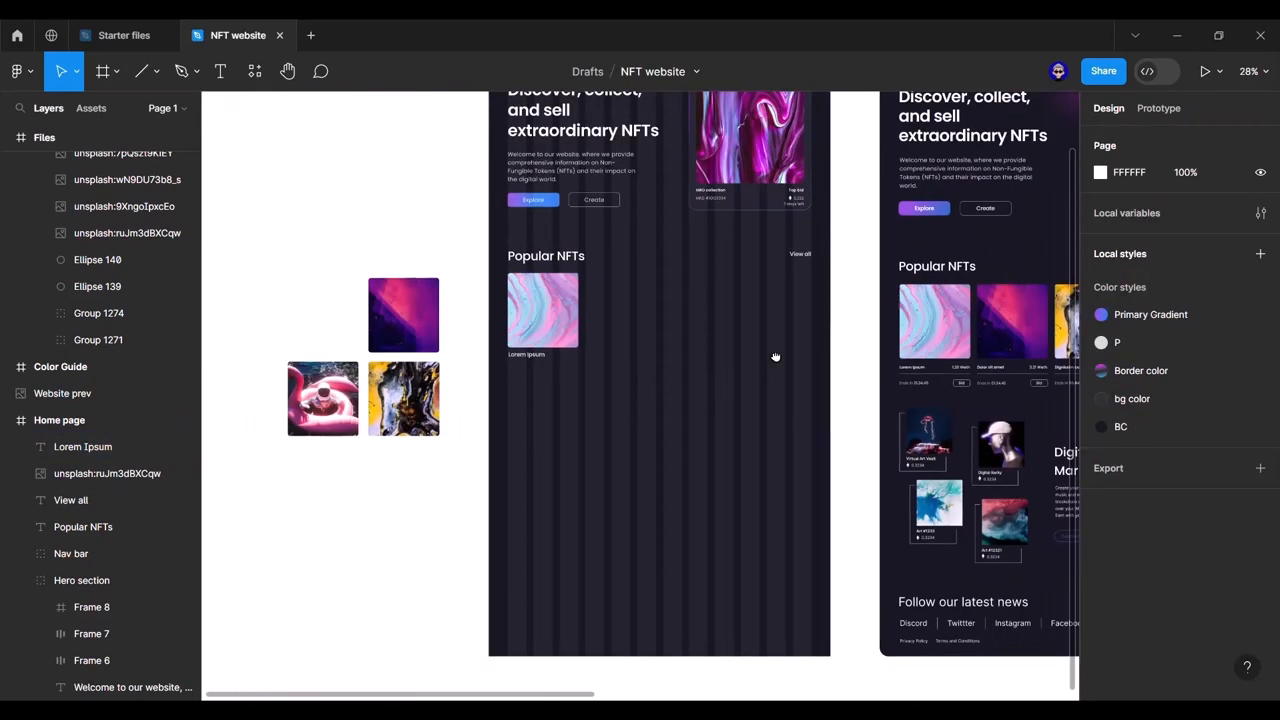
pyautogui.moveTo(775, 357); pyautogui.dragTo(758, 364)
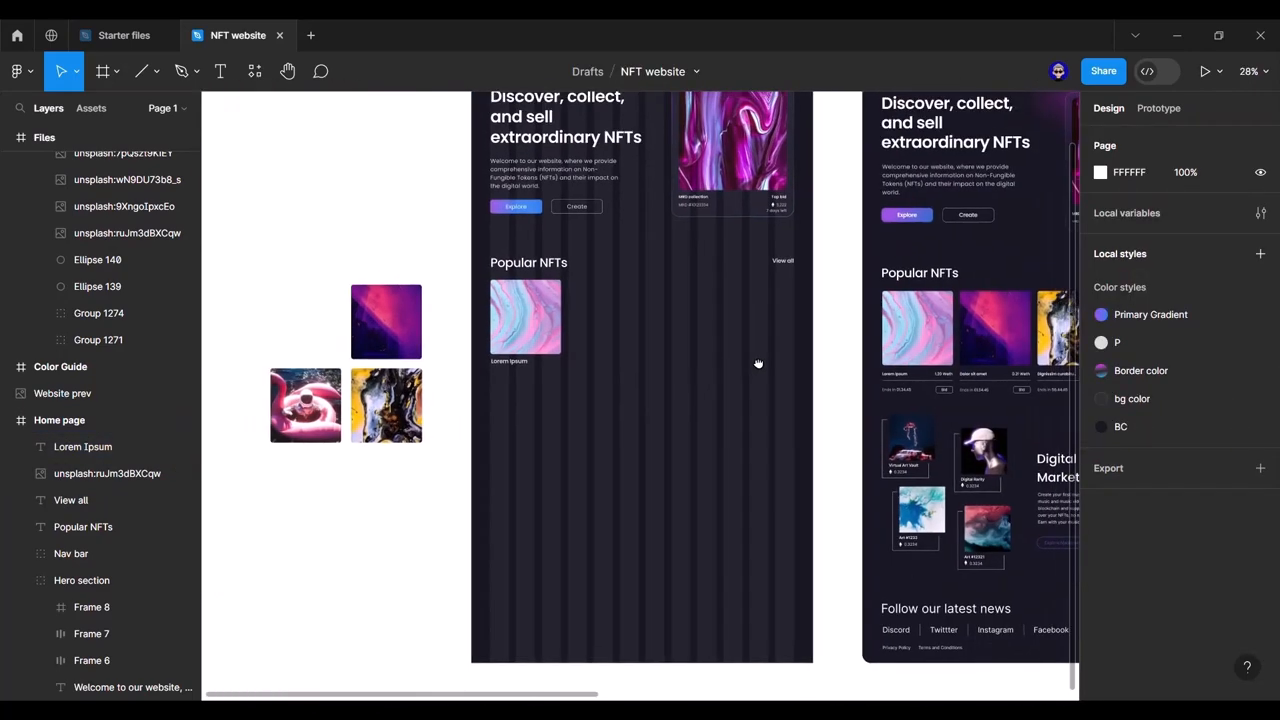
pyautogui.scroll(8, 964, 381)
pyautogui.moveTo(500, 409); pyautogui.dragTo(936, 433)
pyautogui.click(410, 367)
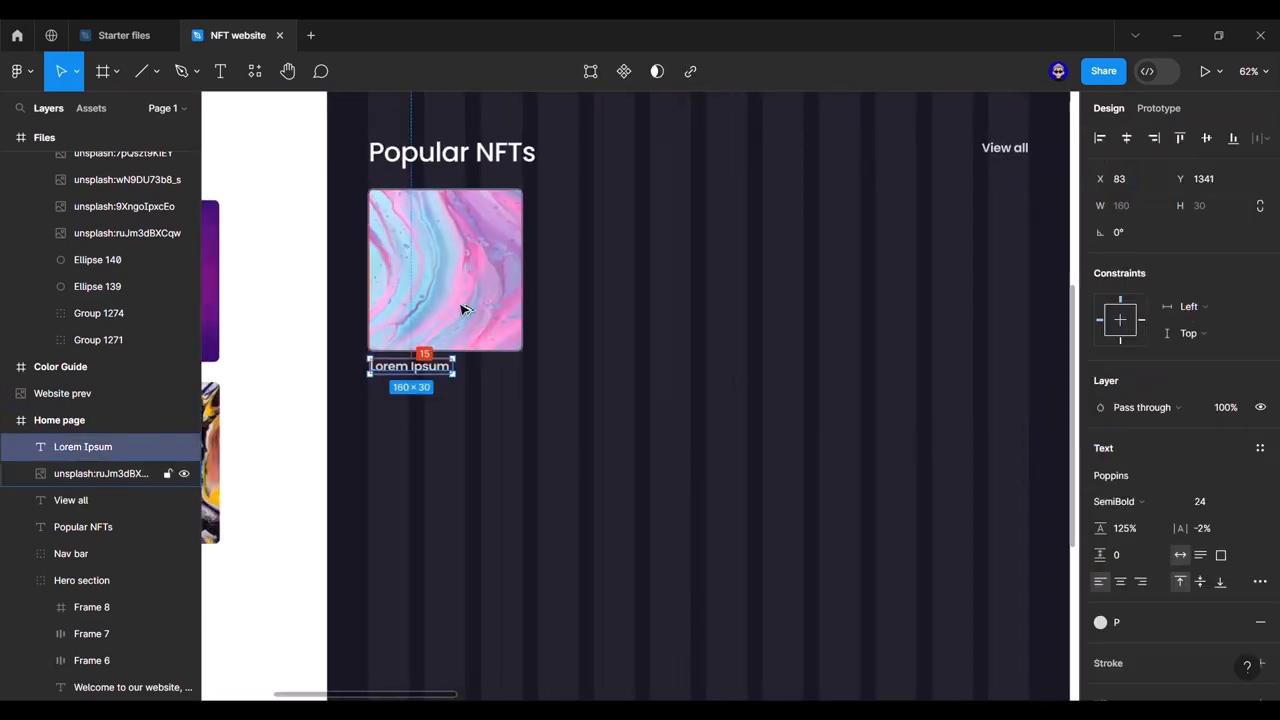
pyautogui.press('Down')
pyautogui.press('Down')
pyautogui.press('Down')
pyautogui.press('Down')
pyautogui.press('Down')
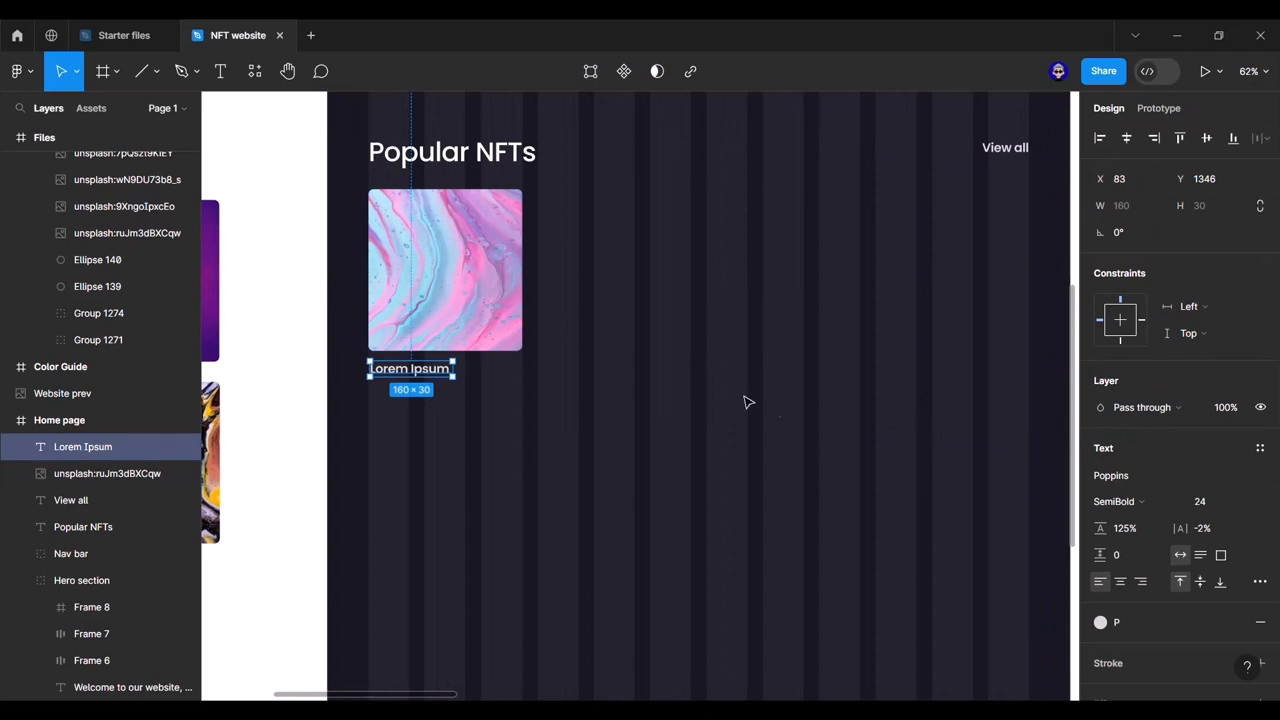
# Step: Set the font size of the "Lorem Ipsum" text beneath the marble image to 16
pyautogui.click(1205, 503)
pyautogui.write('16')
pyautogui.press('Return')
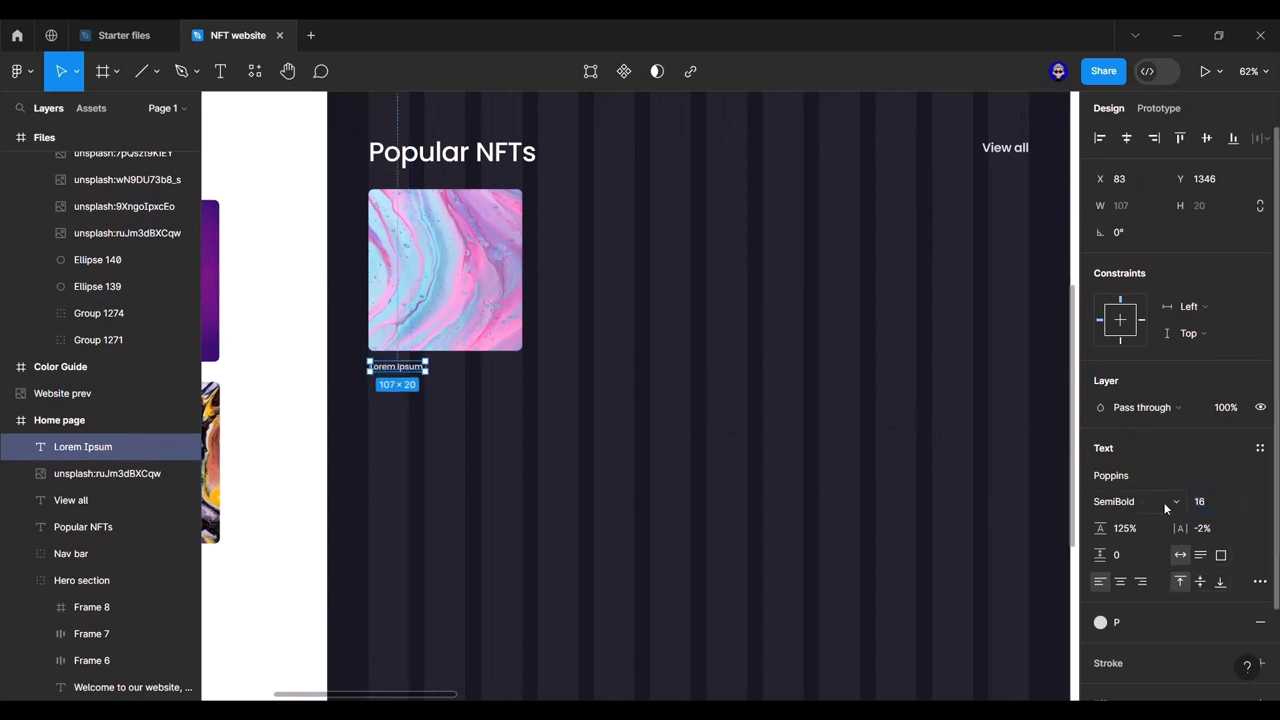
pyautogui.click(457, 369)
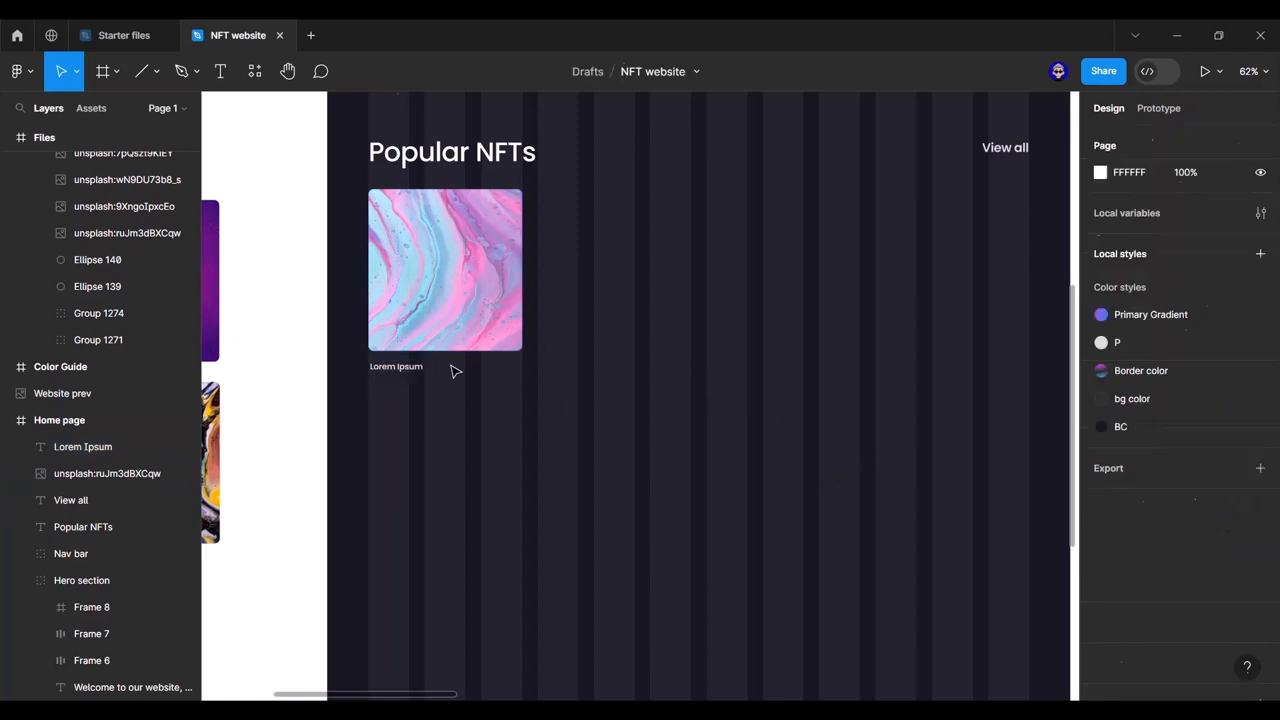
# Step: Duplicate the "Lorem Ipsum" text, change the copy to "1.20 ETH" and align it with the image's right edge at X 317, Y 1346
pyautogui.click(398, 367)
pyautogui.hotkey('ctrl', 'd')
pyautogui.moveTo(400, 367); pyautogui.dragTo(495, 368)
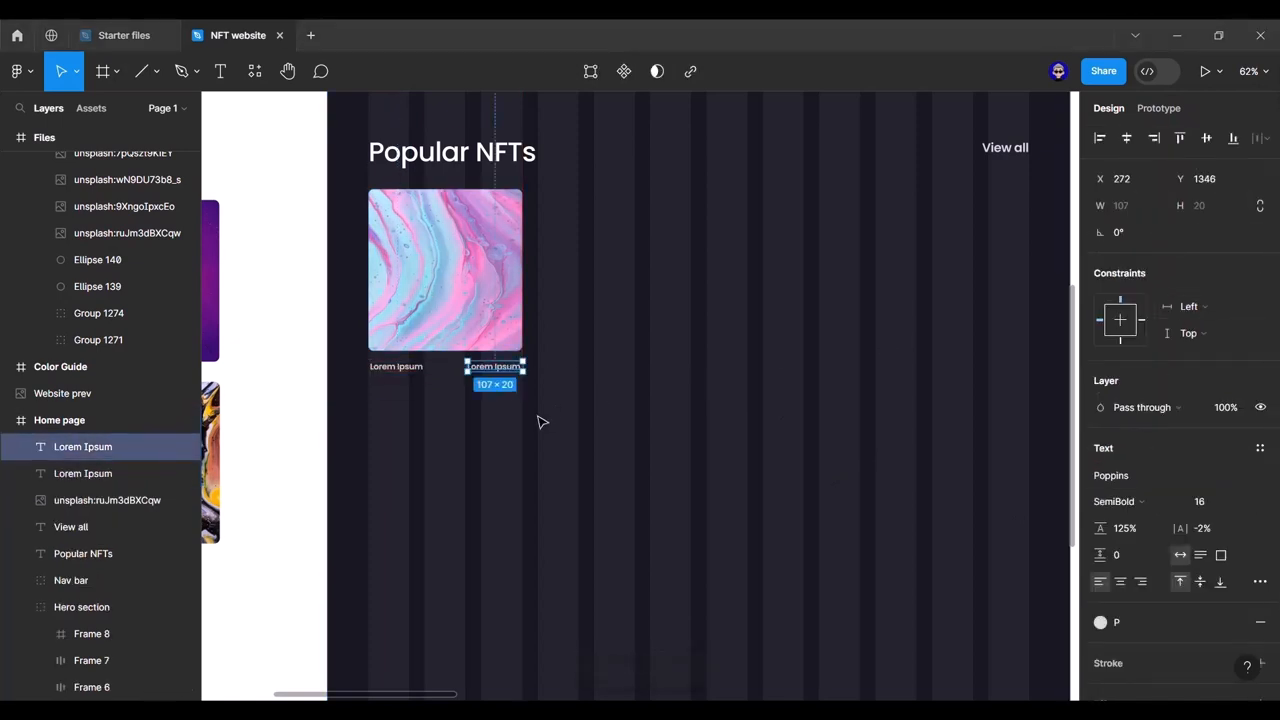
pyautogui.doubleClick(495, 367)
pyautogui.write('1.20 ETH')
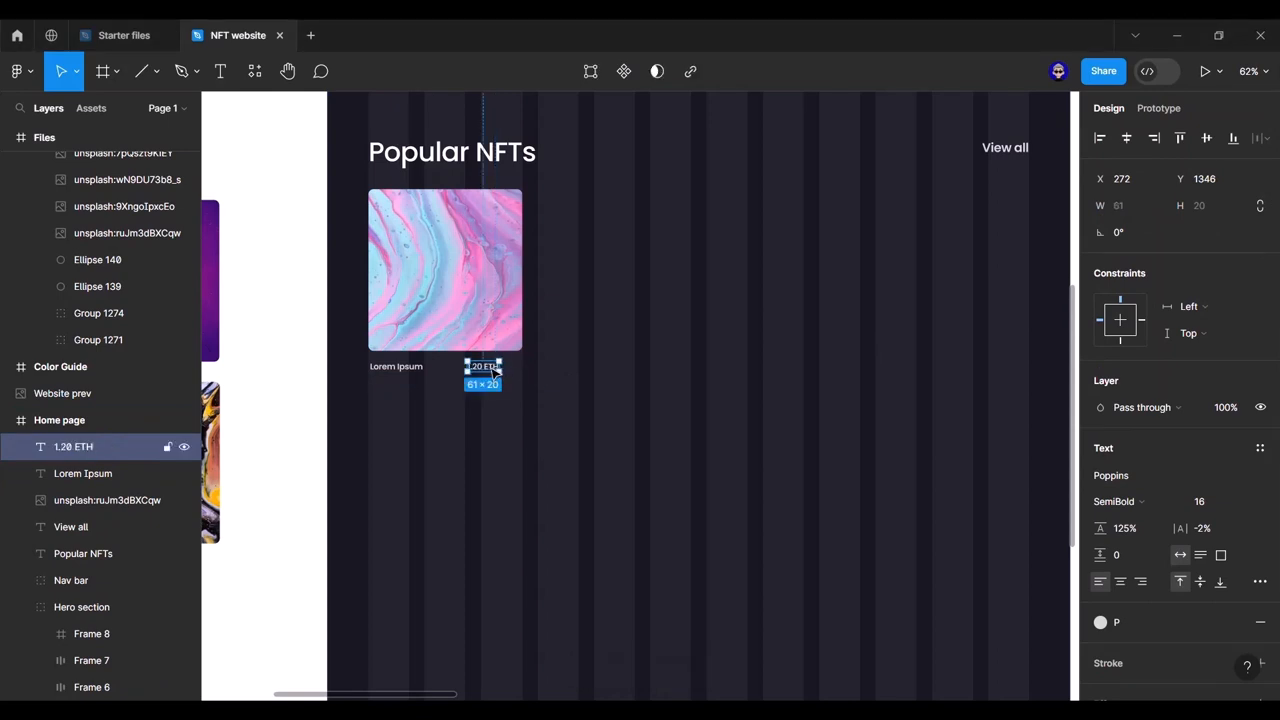
pyautogui.moveTo(492, 372); pyautogui.dragTo(512, 372)
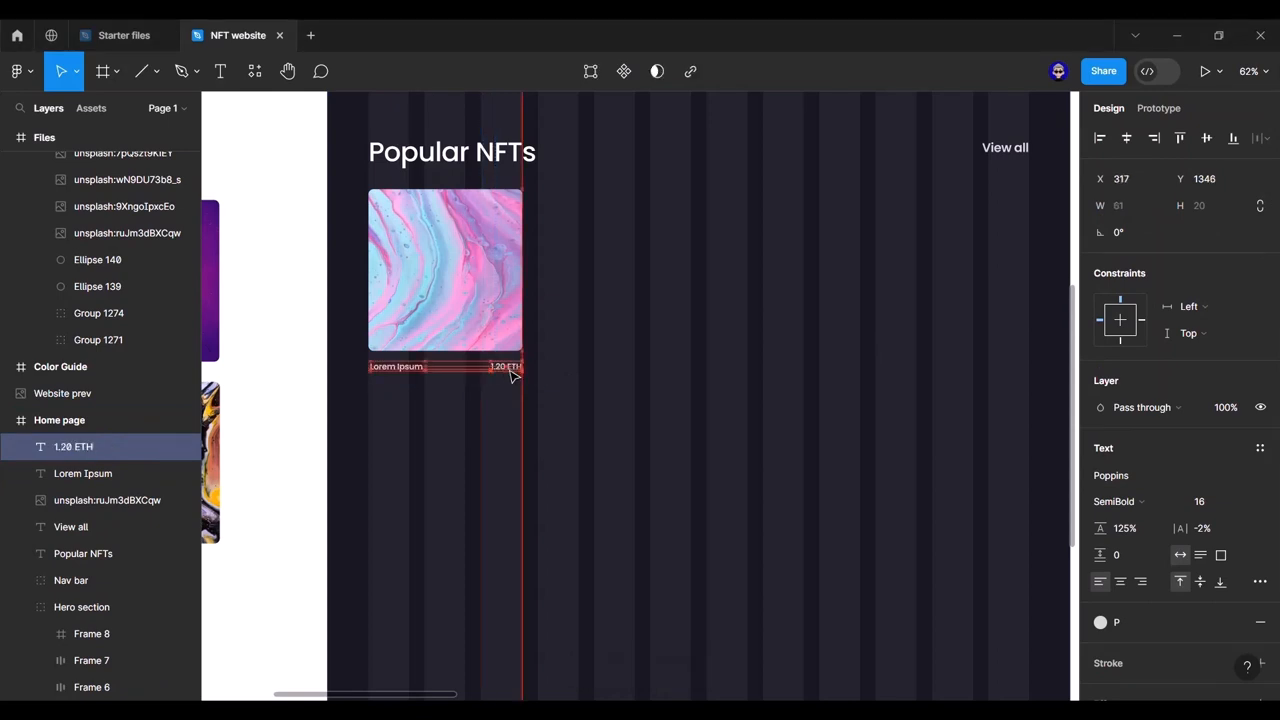
pyautogui.click(451, 394)
# Step: Draw a horizontal divider line 298 wide beneath the title and price, placed at X 80, Y 1381
pyautogui.scroll(1, 455, 400)
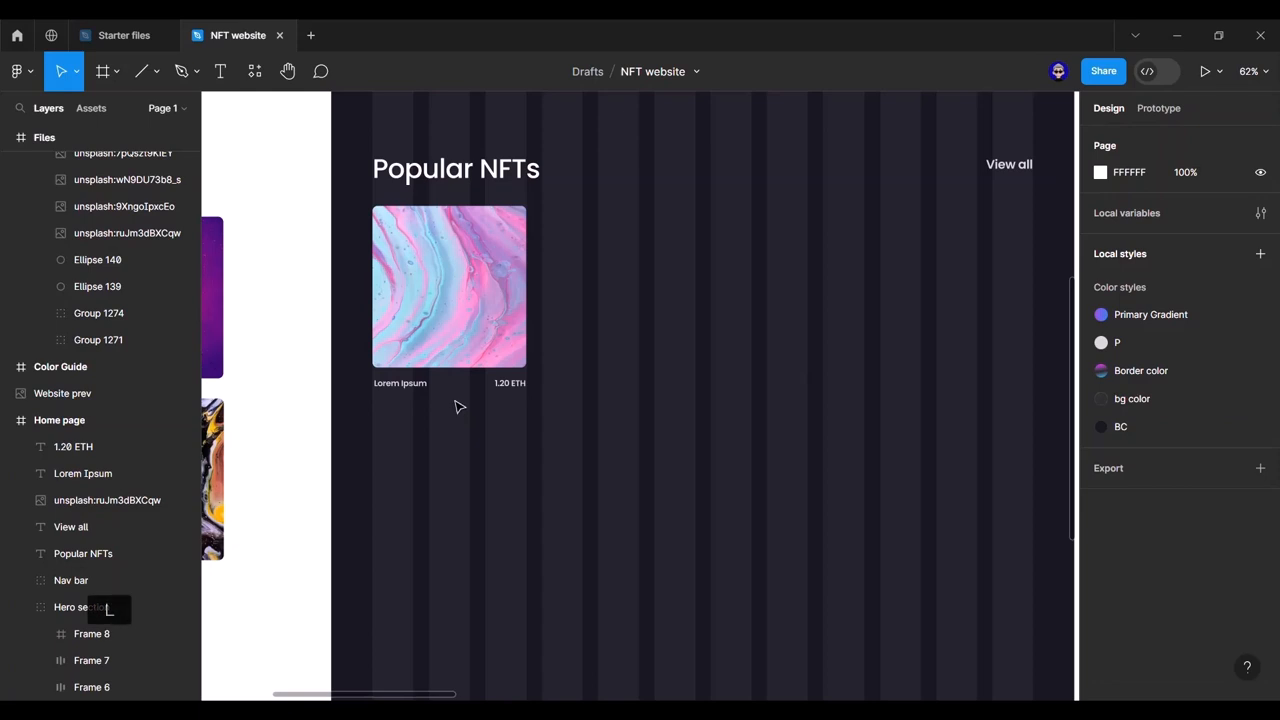
pyautogui.press('l')
pyautogui.moveTo(372, 399); pyautogui.dragTo(526, 399)
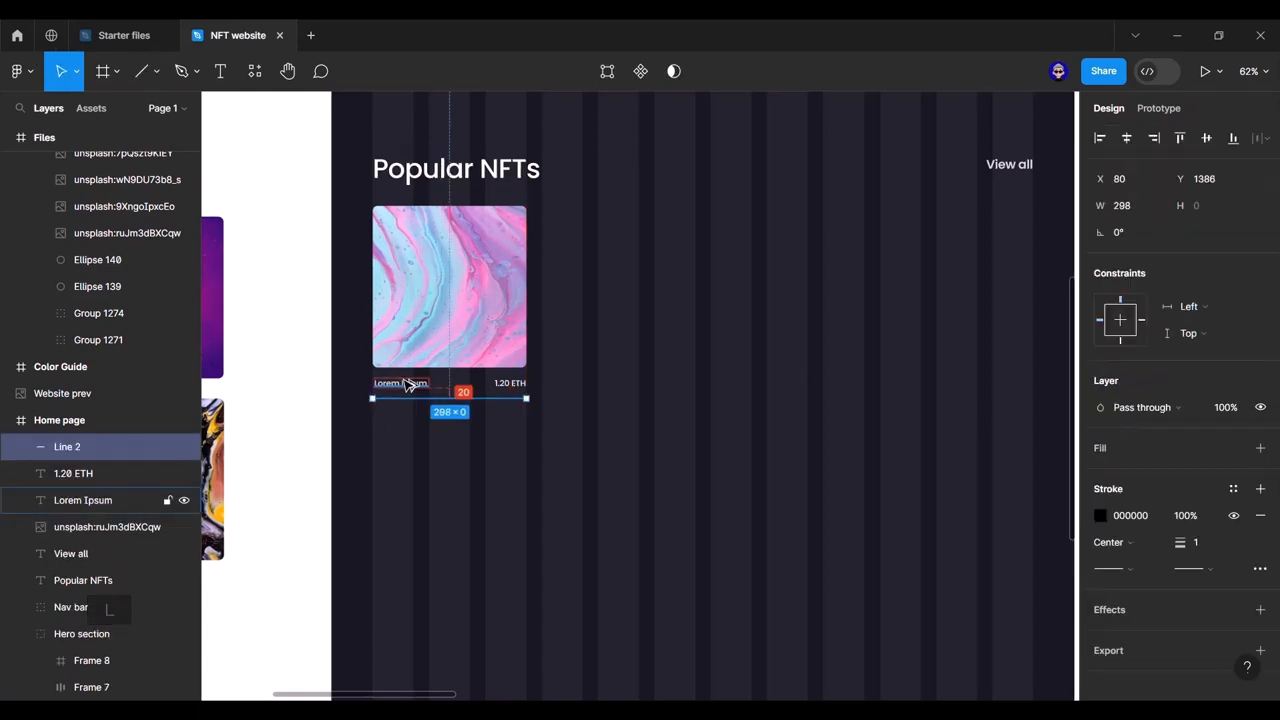
pyautogui.press('Up')
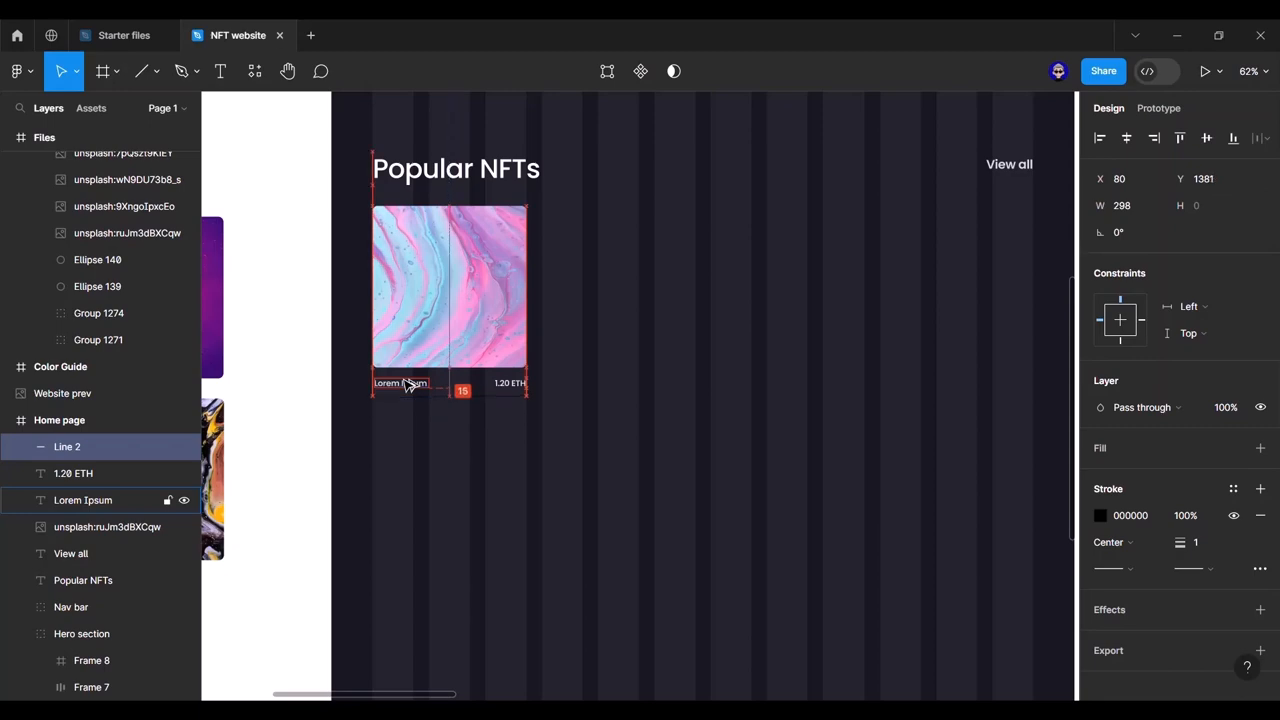
pyautogui.click(485, 425)
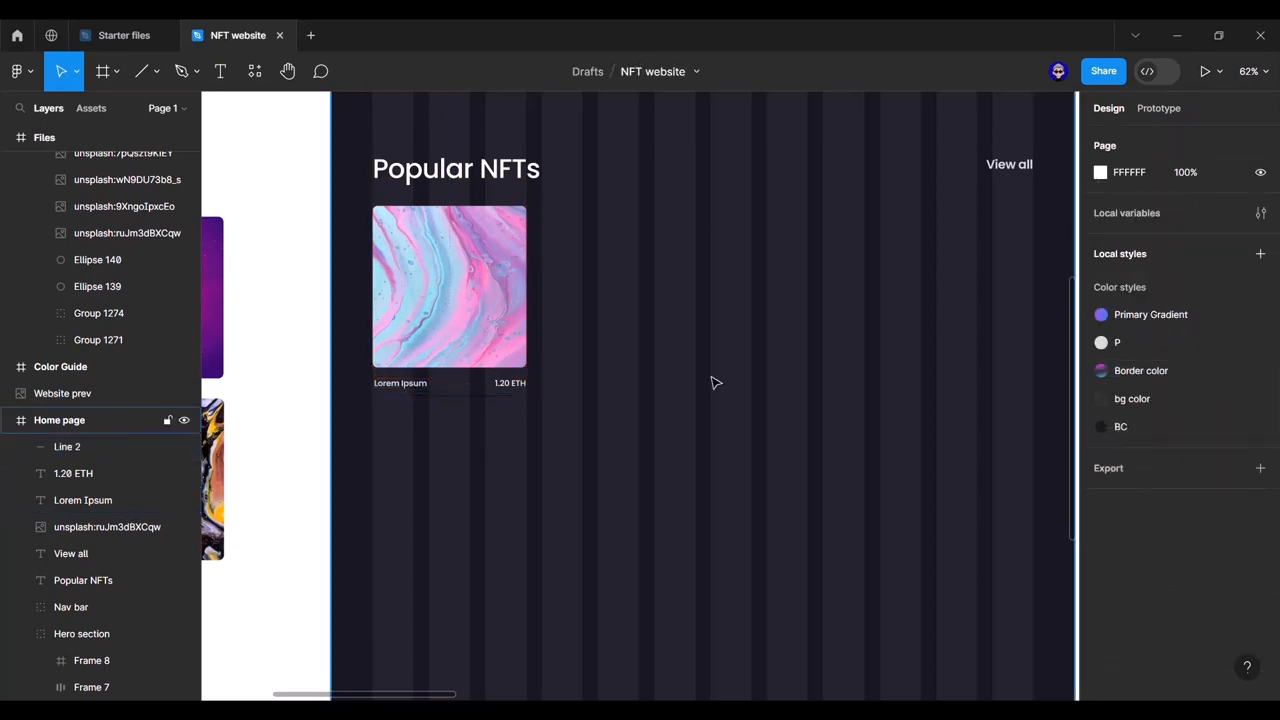
# Step: Apply the "P" colour style to the stroke of the divider line beneath the title and price
pyautogui.keyDown('ctrl'); pyautogui.scroll(-3, 715, 383); pyautogui.keyUp('ctrl')
pyautogui.moveTo(894, 377); pyautogui.dragTo(634, 394)
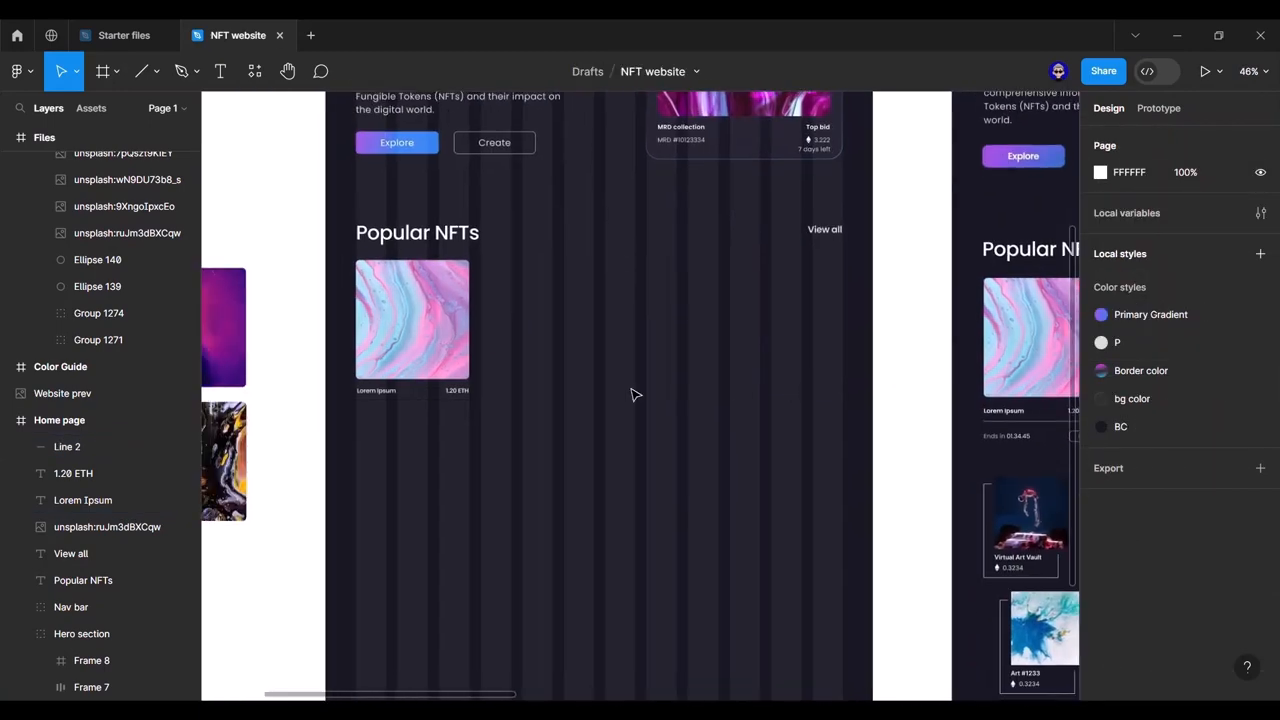
pyautogui.keyDown('ctrl'); pyautogui.scroll(5, 366, 403); pyautogui.keyUp('ctrl')
pyautogui.click(422, 405)
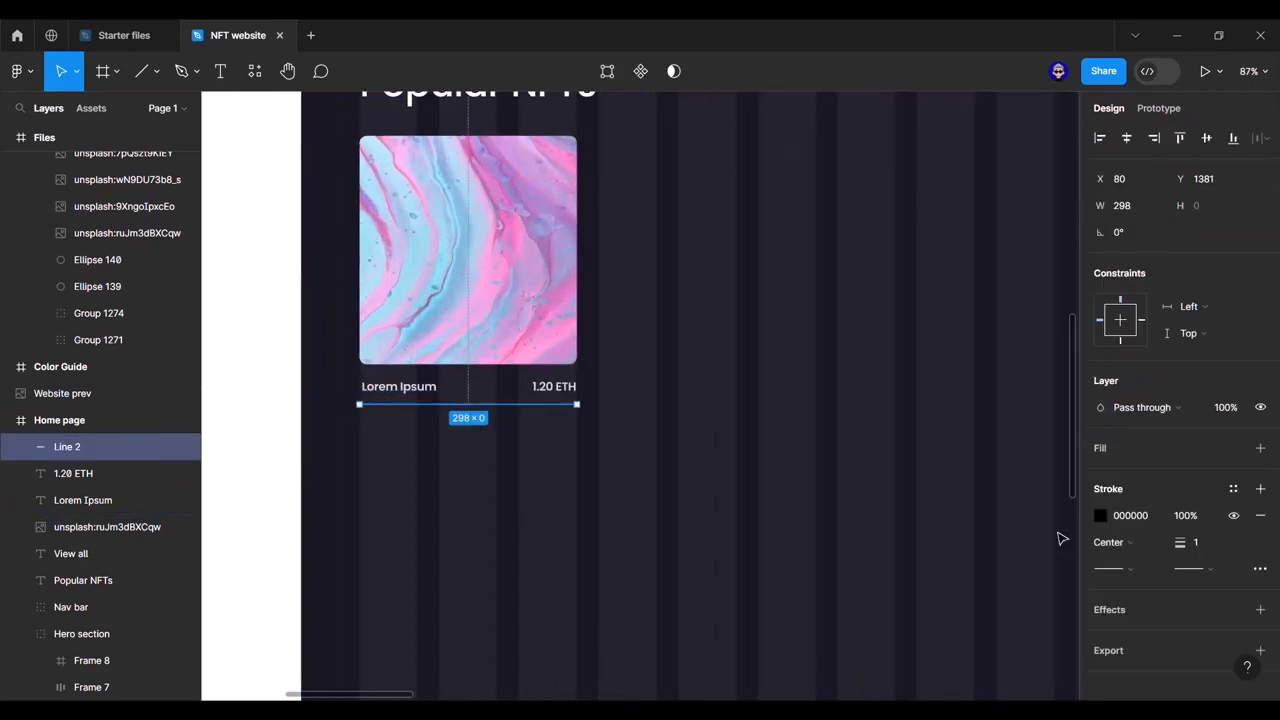
pyautogui.click(1233, 488)
pyautogui.click(939, 591)
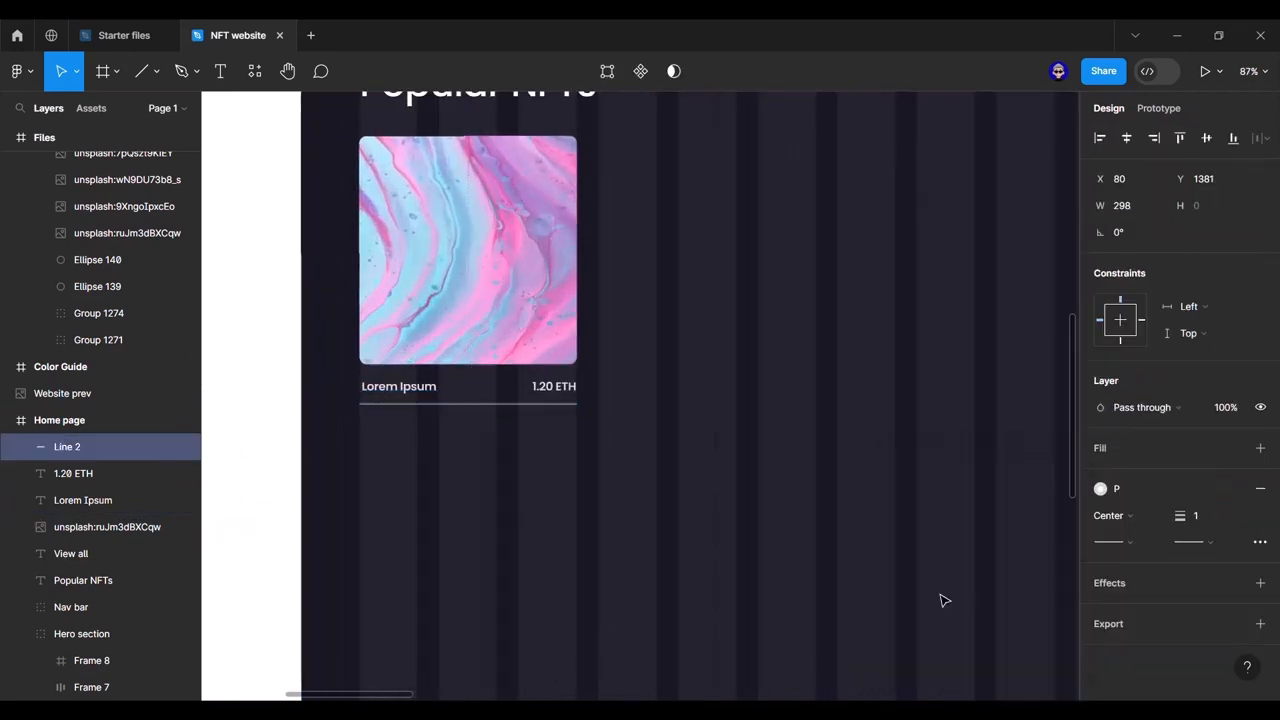
pyautogui.click(556, 479)
# Step: Detach the divider line's stroke from the "P" colour style, leaving it as a plain D7D7D7 stroke
pyautogui.click(436, 405)
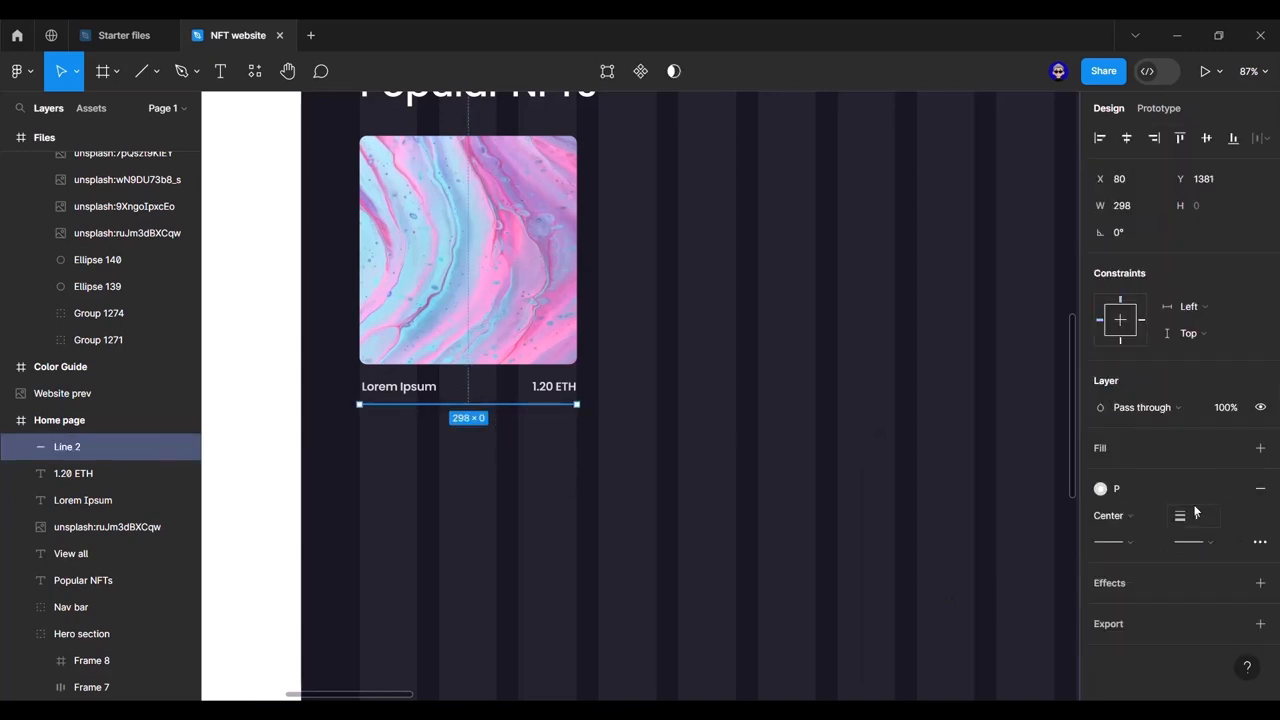
pyautogui.click(1232, 488)
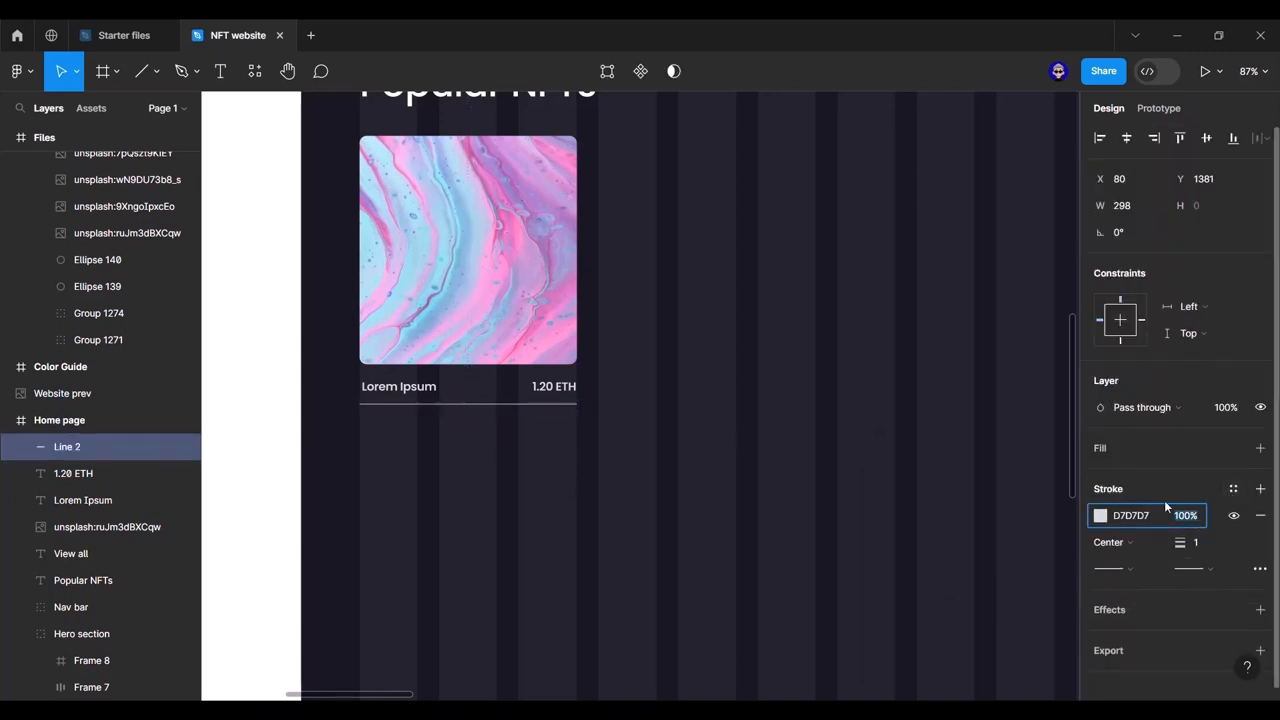
pyautogui.press('Escape')
pyautogui.click(666, 468)
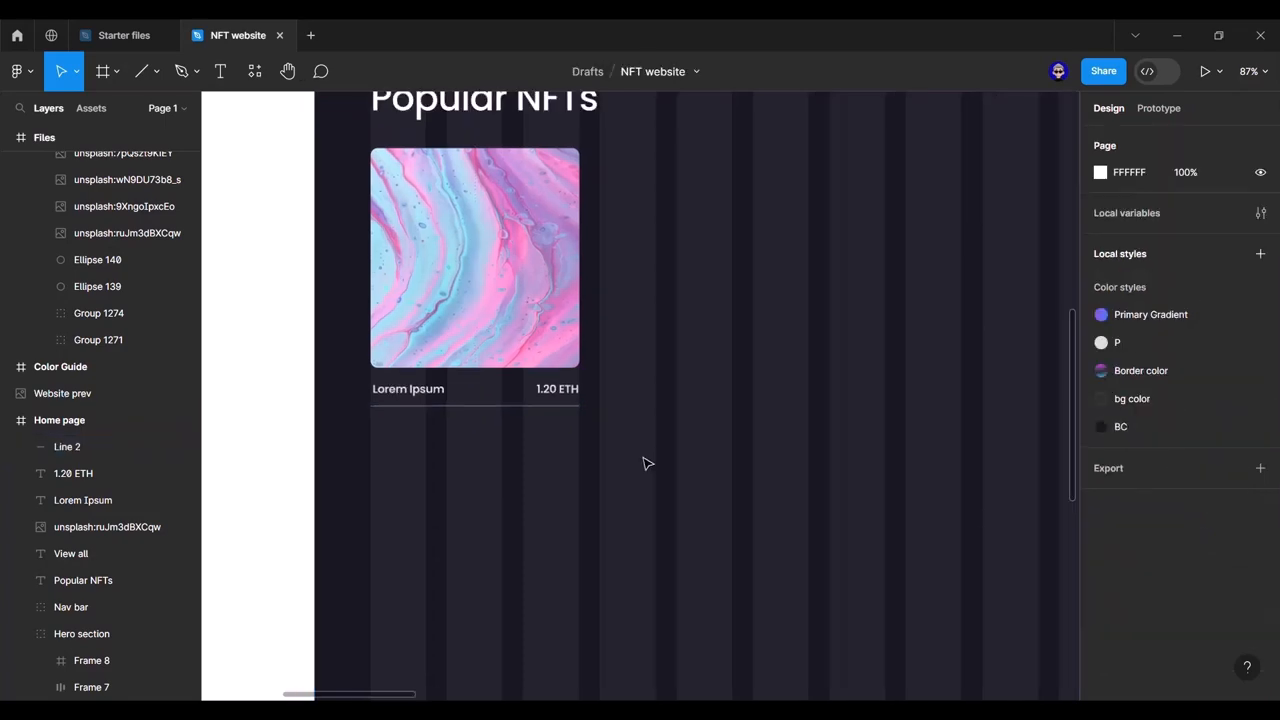
# Step: Place a copy of the "Lorem Ipsum" text below the divider at X 83, Y 1396 and change it to "Ends in 01.34.45"
pyautogui.scroll(-3, 648, 463)
pyautogui.moveTo(871, 417)
pyautogui.mouseDown()
pyautogui.moveTo(415, 409)
pyautogui.moveTo(884, 409)
pyautogui.mouseUp()
pyautogui.moveTo(813, 429); pyautogui.dragTo(457, 407)
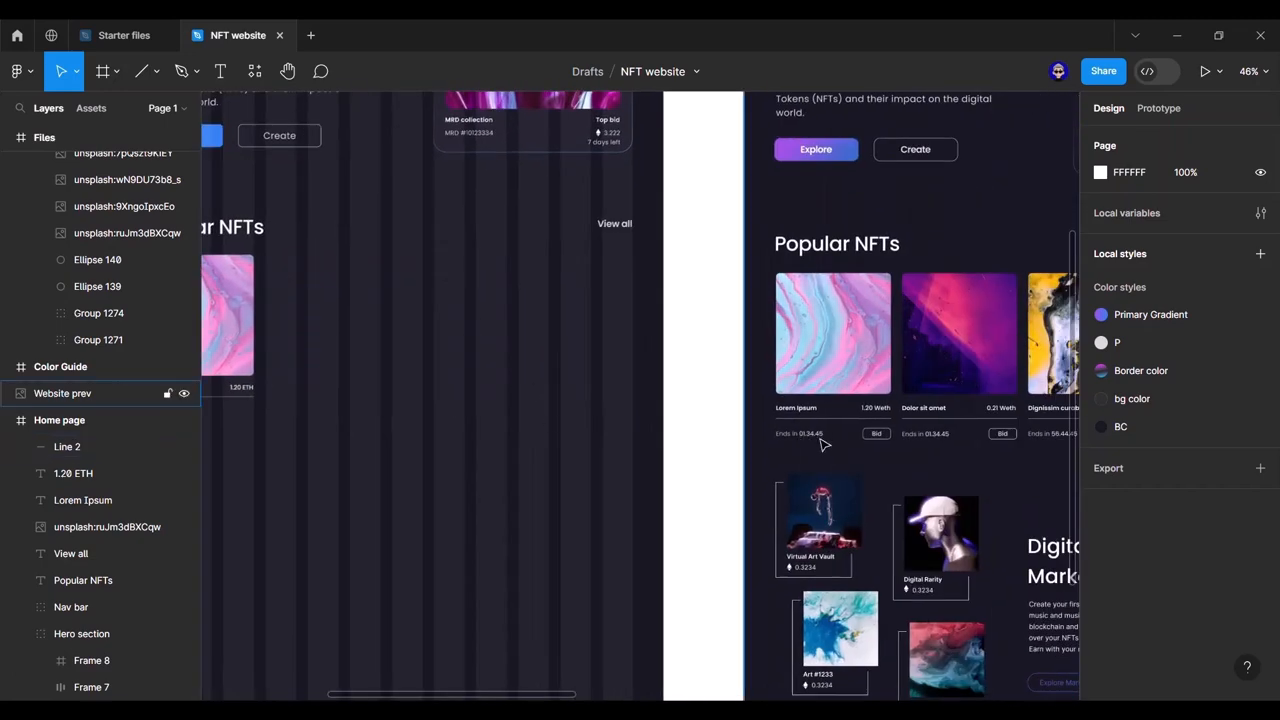
pyautogui.scroll(5, 860, 440)
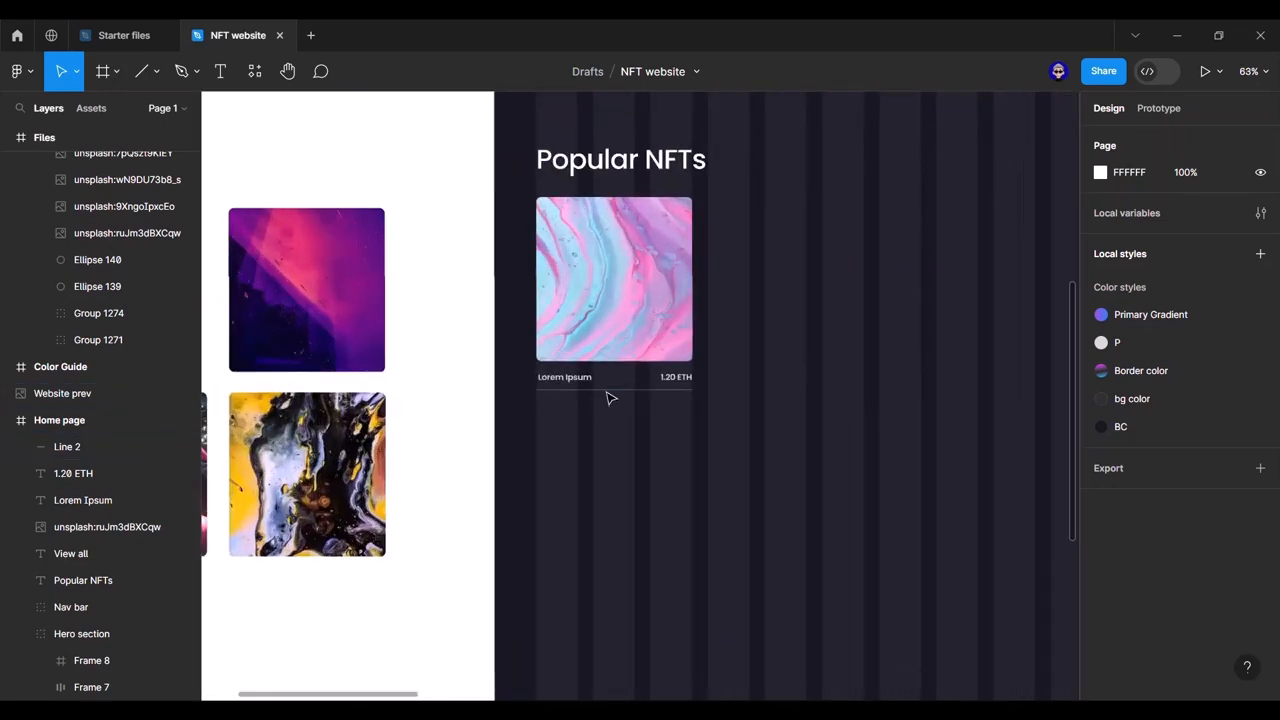
pyautogui.keyDown('ctrl'); pyautogui.click(560, 380); pyautogui.keyUp('ctrl')
pyautogui.moveTo(559, 398); pyautogui.dragTo(561, 418)
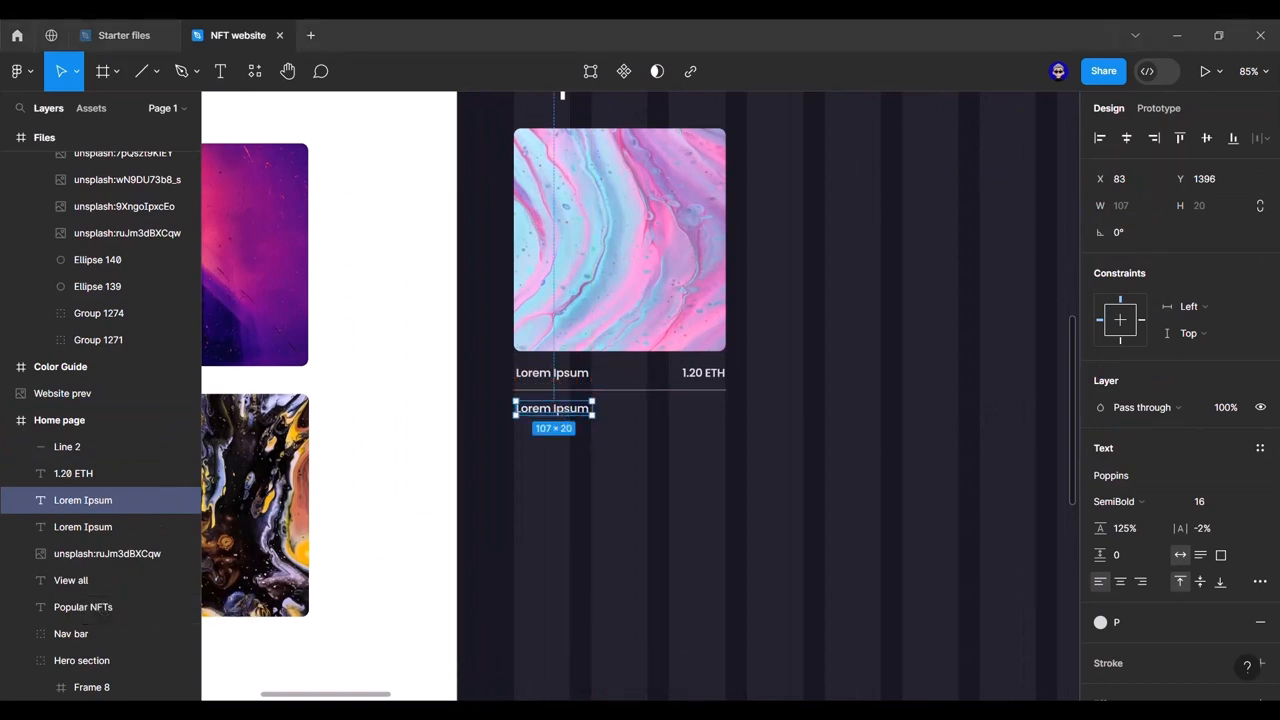
pyautogui.doubleClick(558, 408)
pyautogui.write('Ends in 01.34.45')
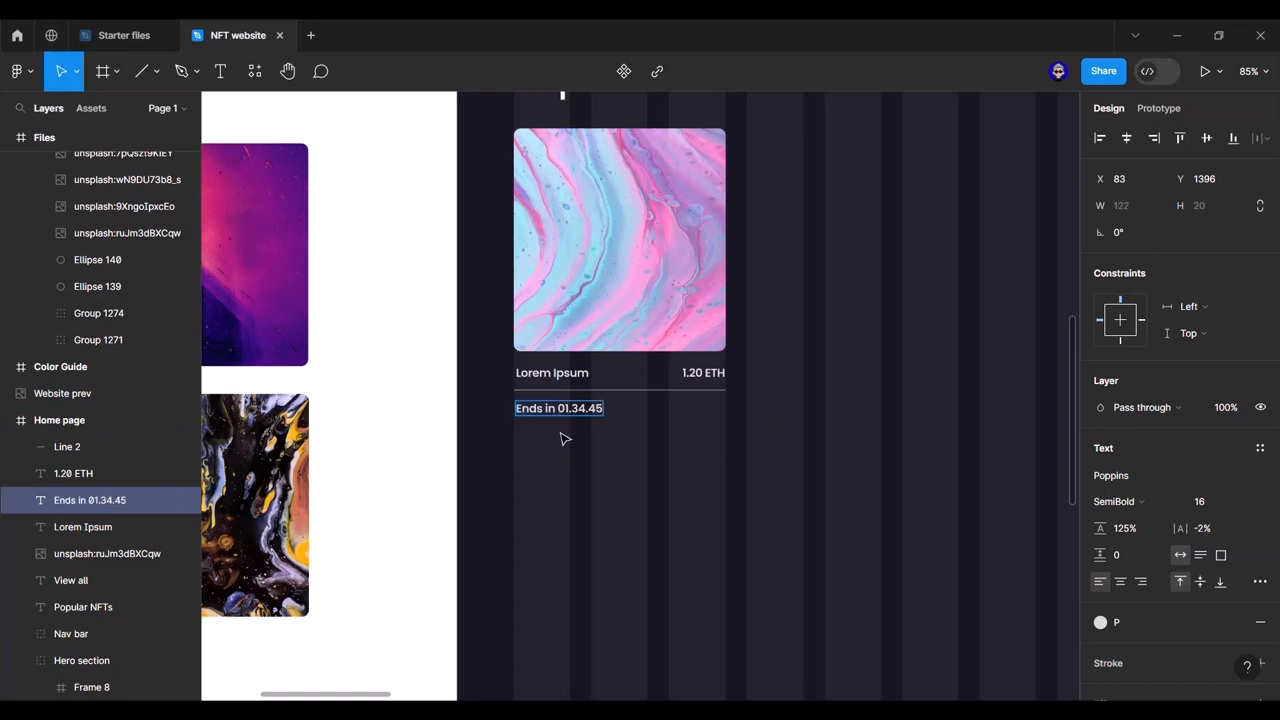
pyautogui.press('Escape')
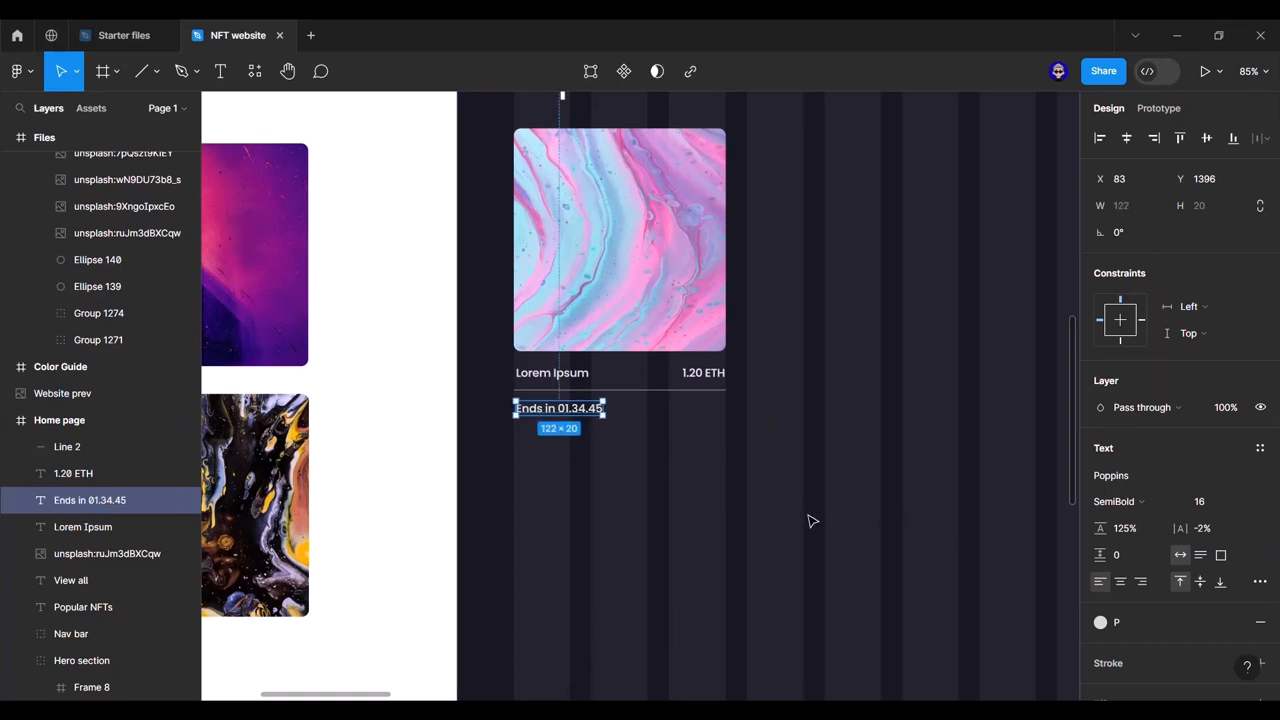
pyautogui.click(630, 484)
# Step: Set only the words "Ends in" of the countdown text to the Light font weight
pyautogui.scroll(5, 535, 428)
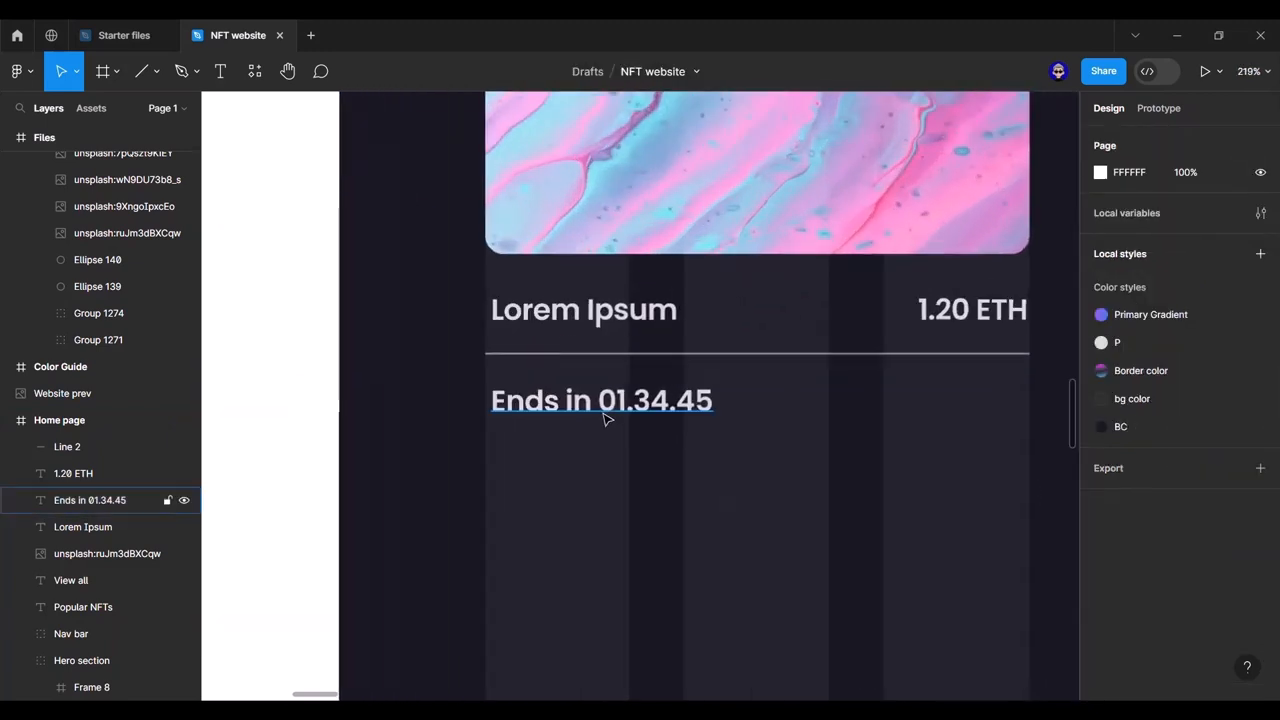
pyautogui.click(594, 404)
pyautogui.doubleClick(594, 404)
pyautogui.click(594, 404)
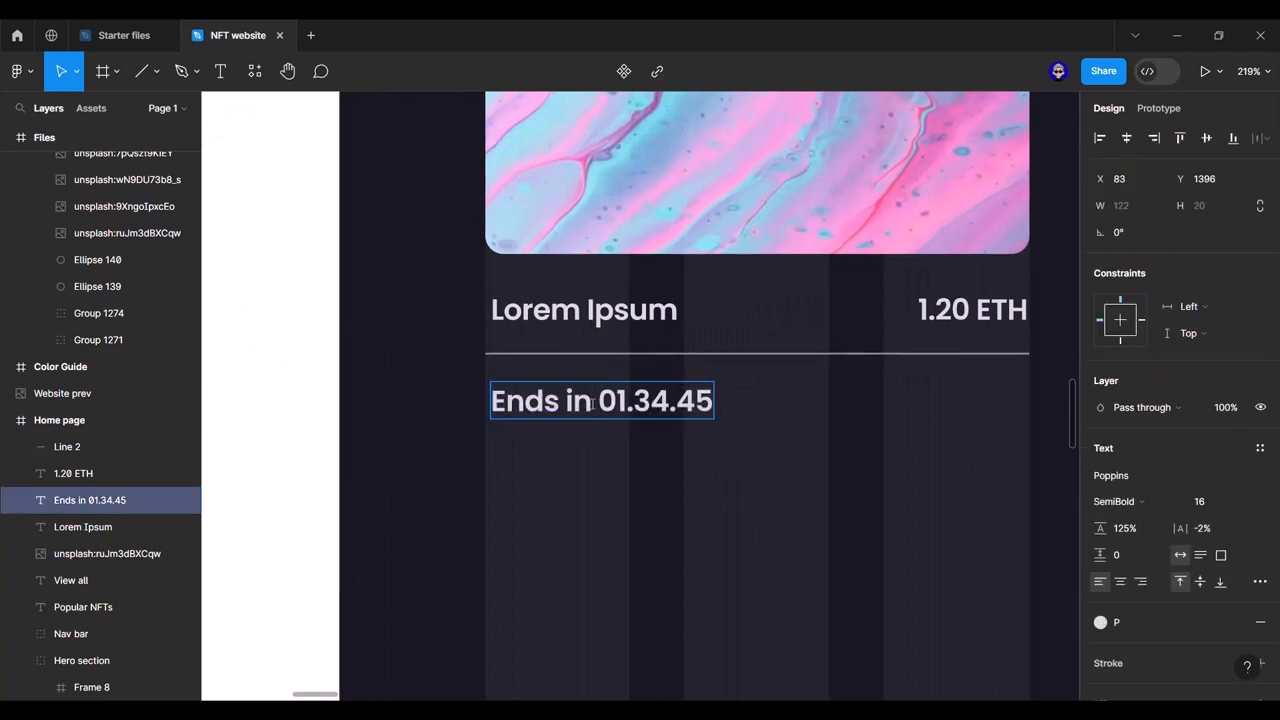
pyautogui.moveTo(584, 404); pyautogui.dragTo(497, 404)
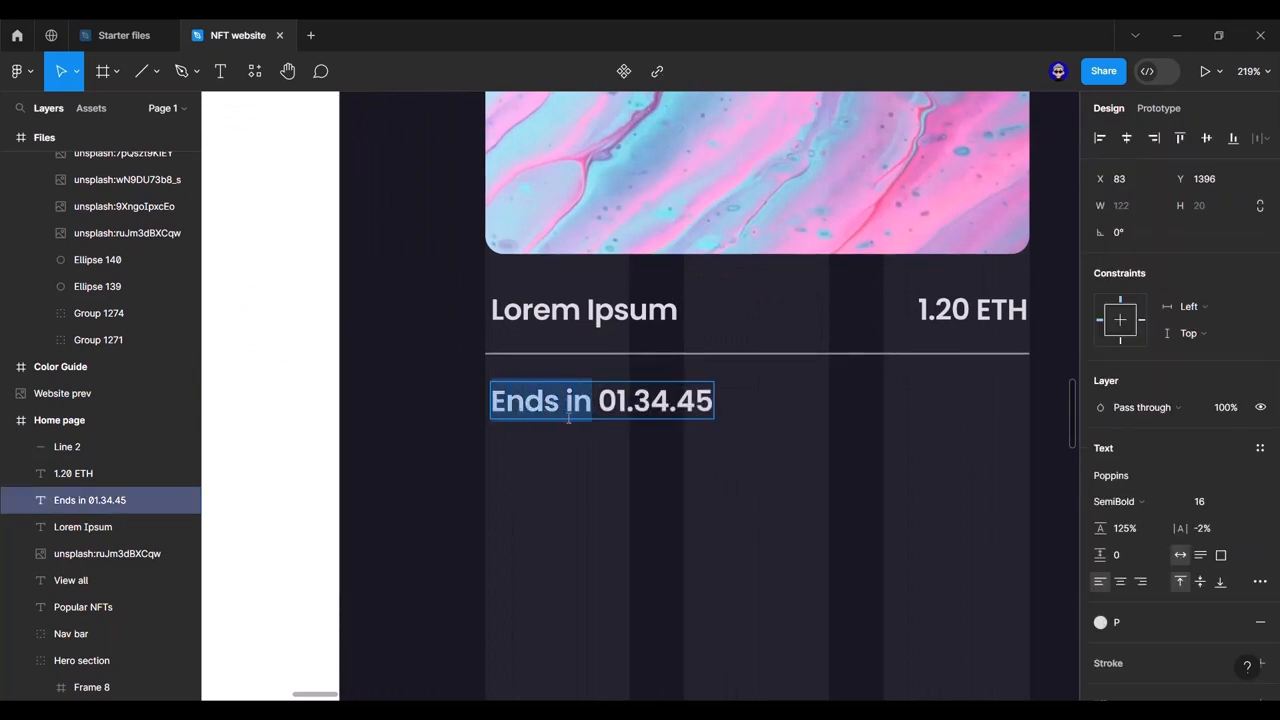
pyautogui.click(1139, 501)
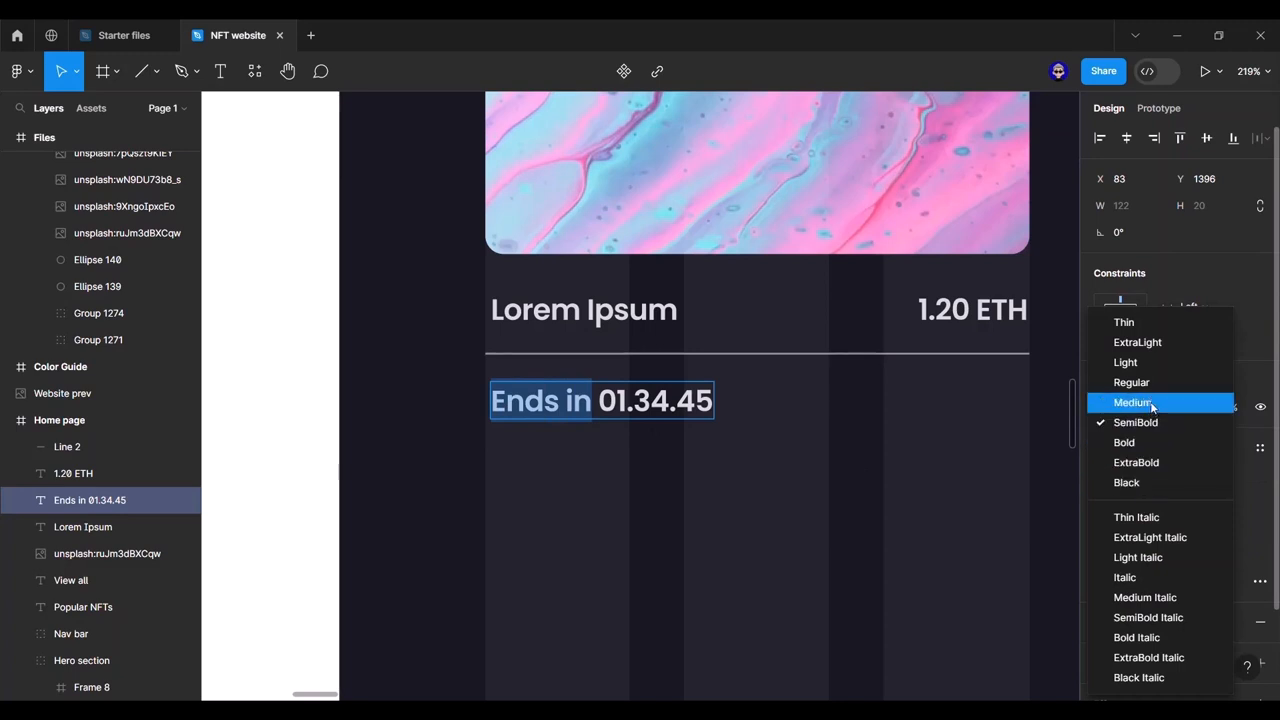
pyautogui.click(1155, 364)
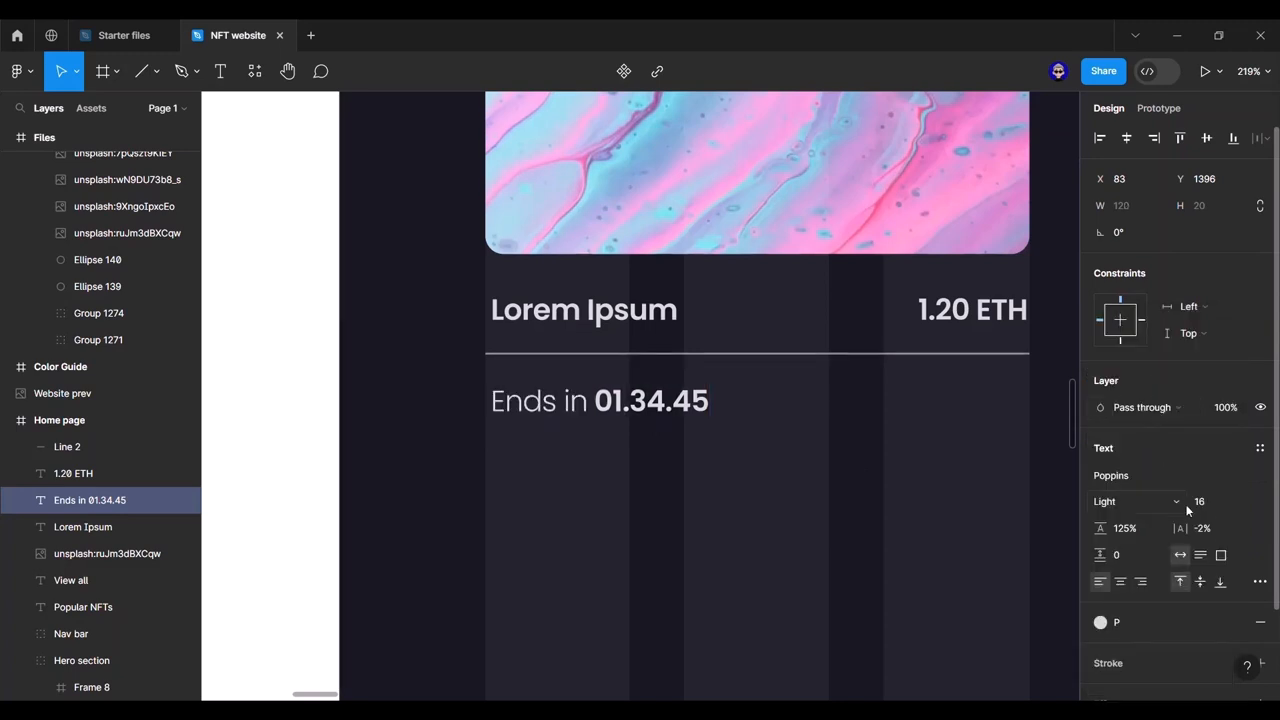
pyautogui.press('Escape')
pyautogui.press('Escape')
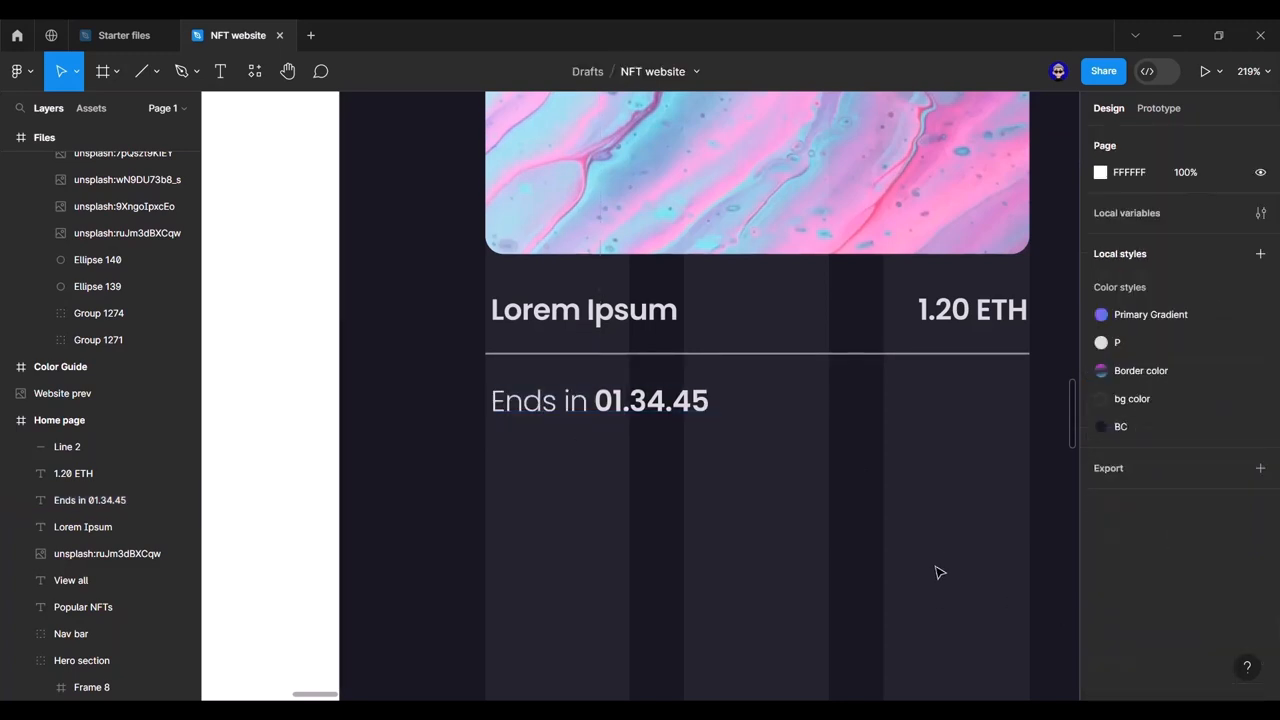
# Step: Duplicate the "1.20 ETH" text below the divider, change the copy to "Bid" and place it at X 327, Y 1396
pyautogui.scroll(-10, 935, 555)
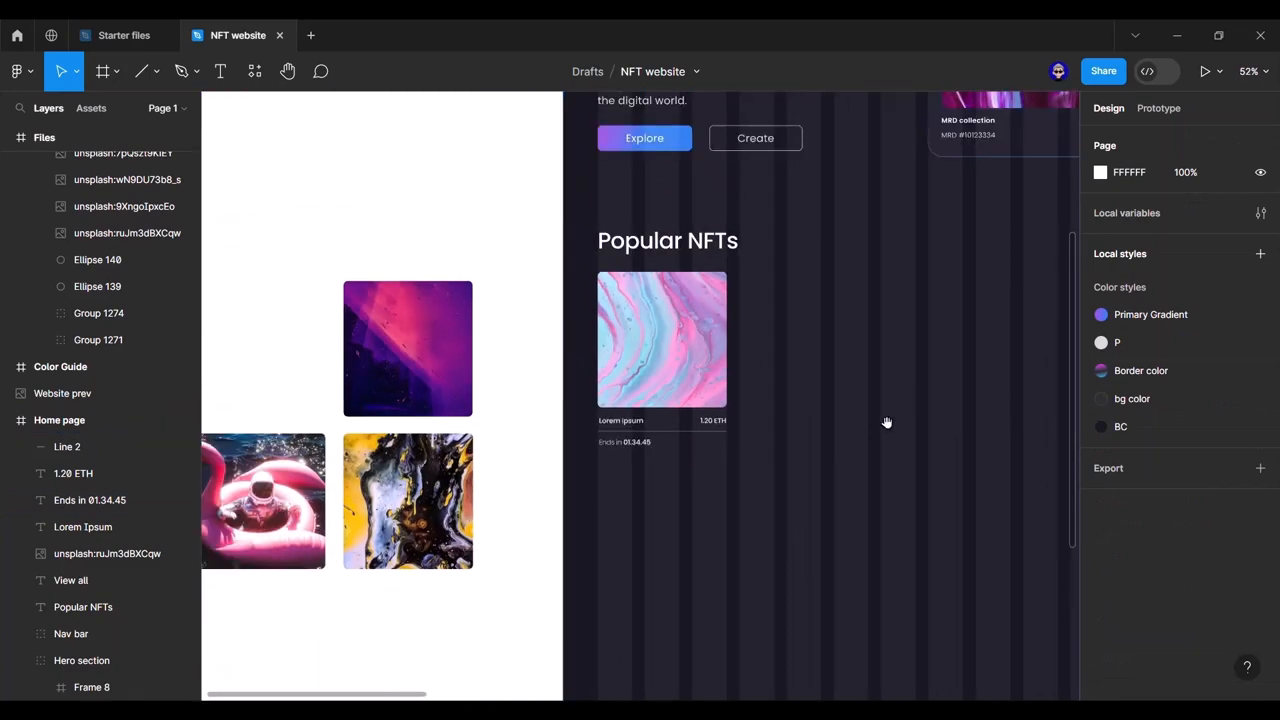
pyautogui.moveTo(886, 423); pyautogui.dragTo(478, 370)
pyautogui.moveTo(526, 411); pyautogui.dragTo(853, 420)
pyautogui.scroll(5, 602, 446)
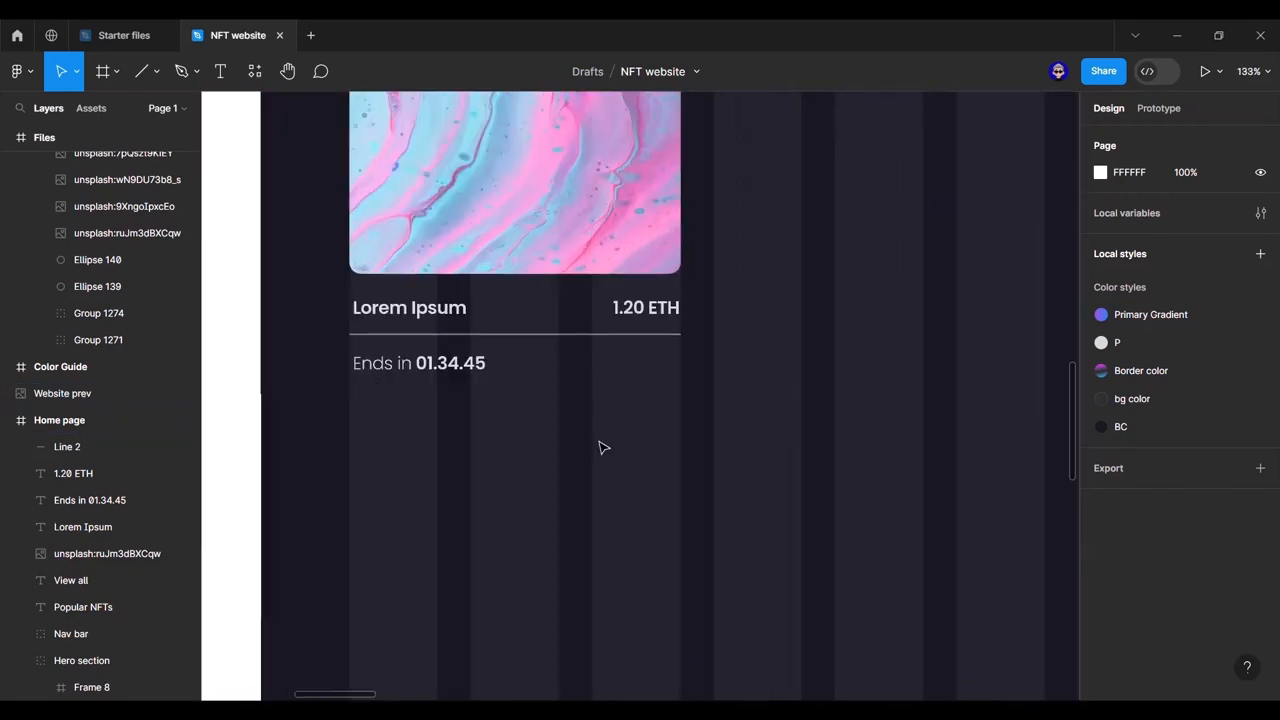
pyautogui.click(651, 320)
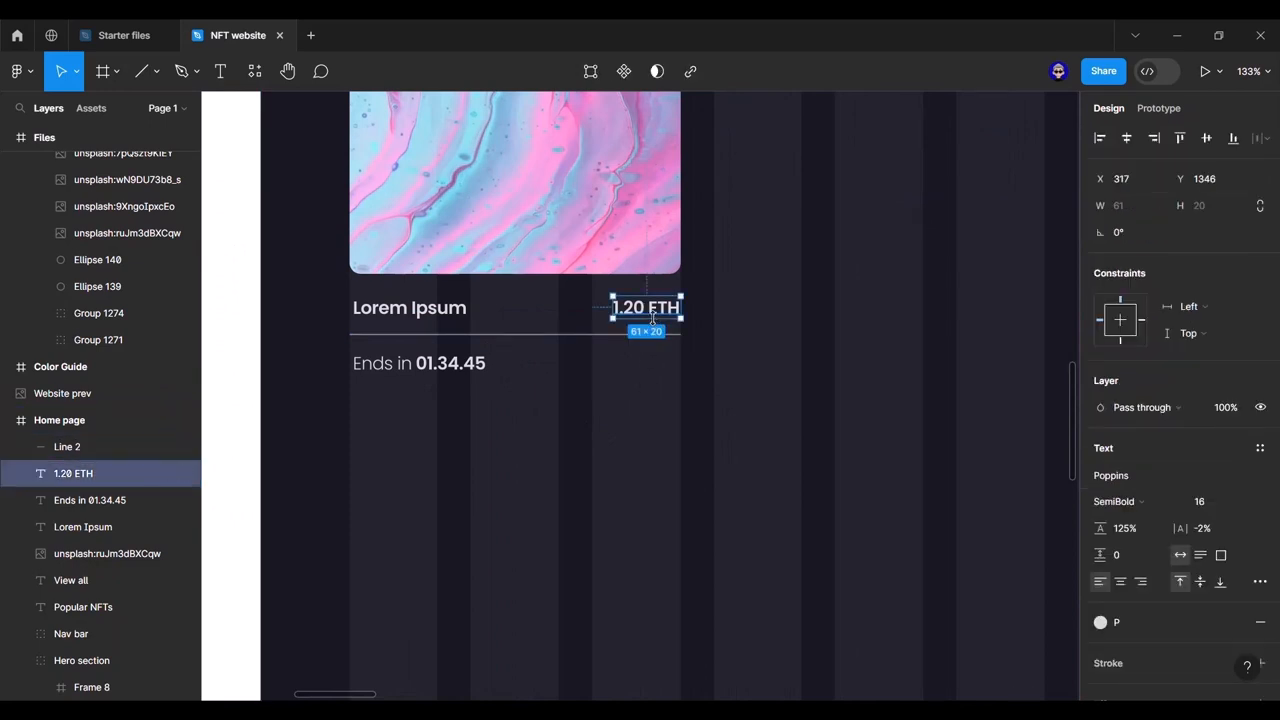
pyautogui.hotkey('ctrl', 'd')
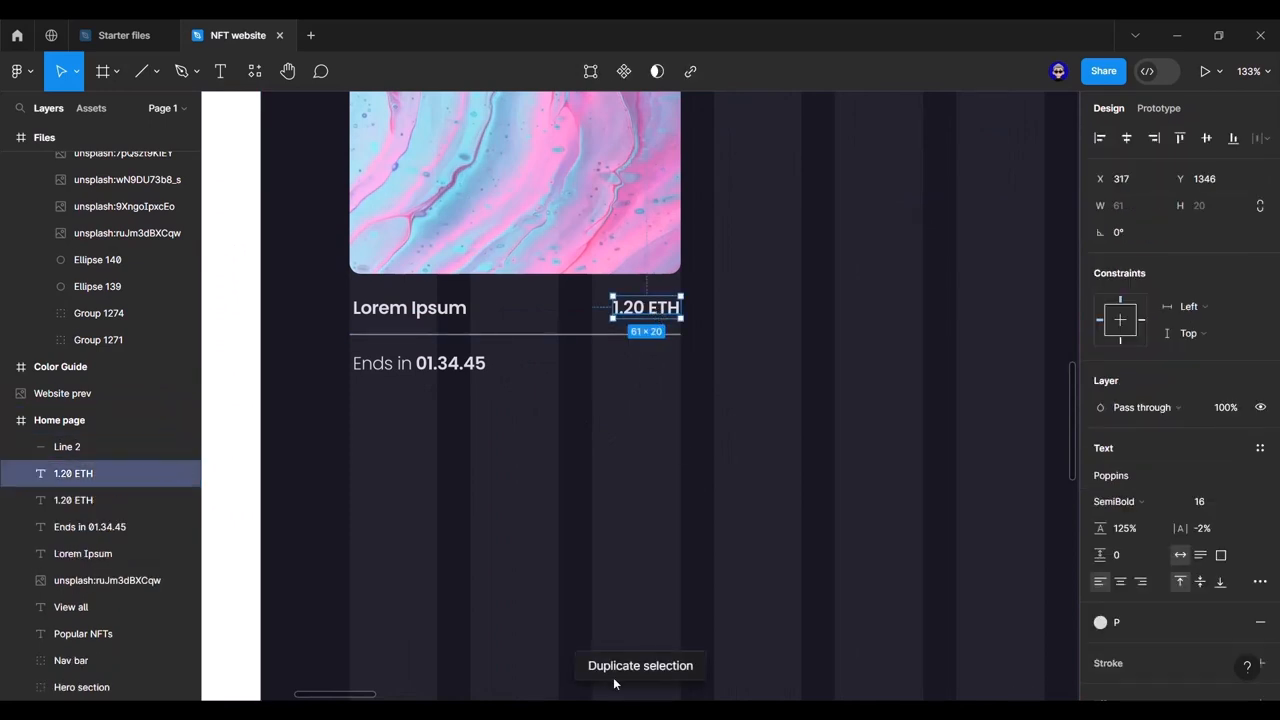
pyautogui.moveTo(657, 316); pyautogui.dragTo(657, 372)
pyautogui.doubleClick(650, 352)
pyautogui.write('Bid')
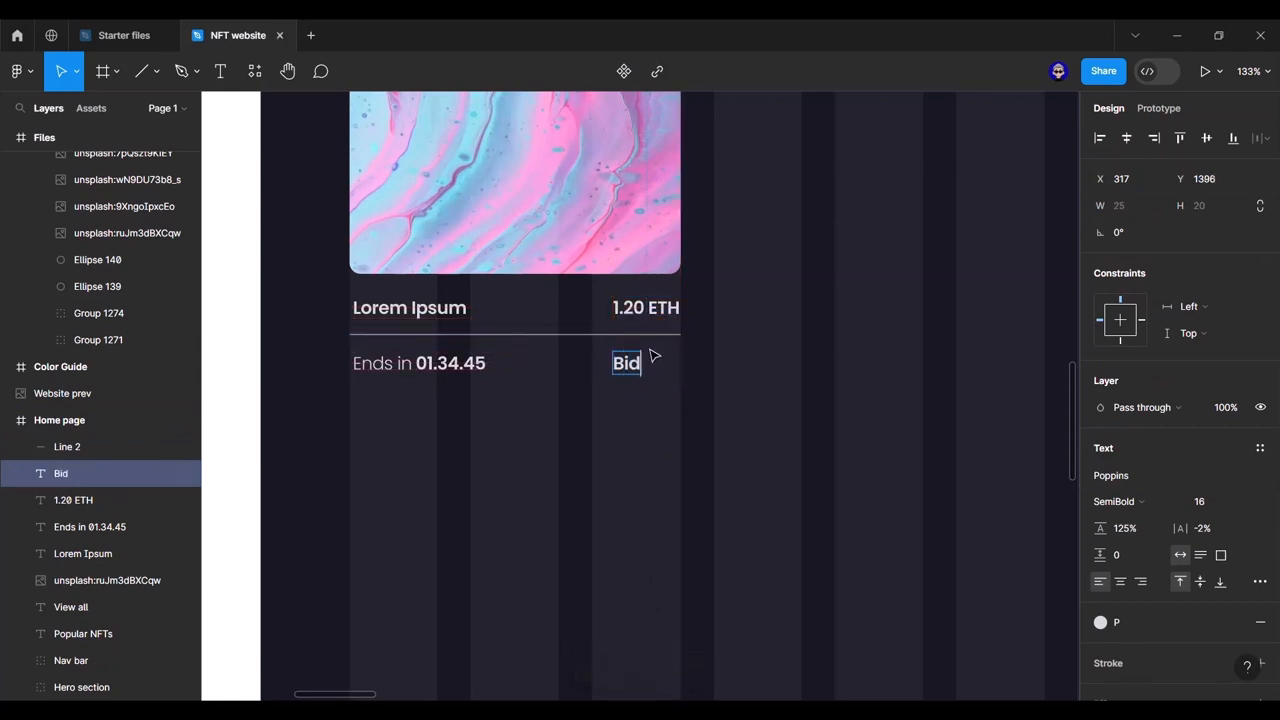
pyautogui.press('Escape')
pyautogui.moveTo(630, 369); pyautogui.dragTo(641, 368)
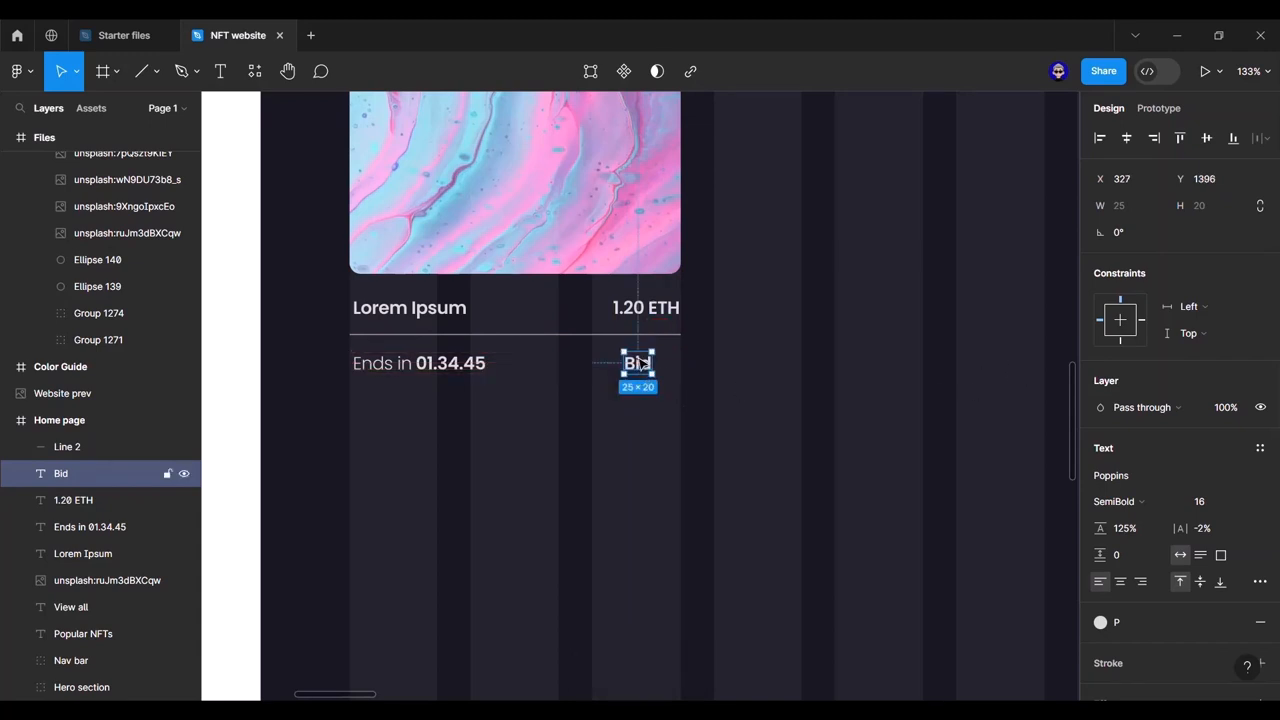
# Step: Wrap the "Bid" text in an auto layout frame and set the gap between items to 0
pyautogui.hotkey('shift', 'a')
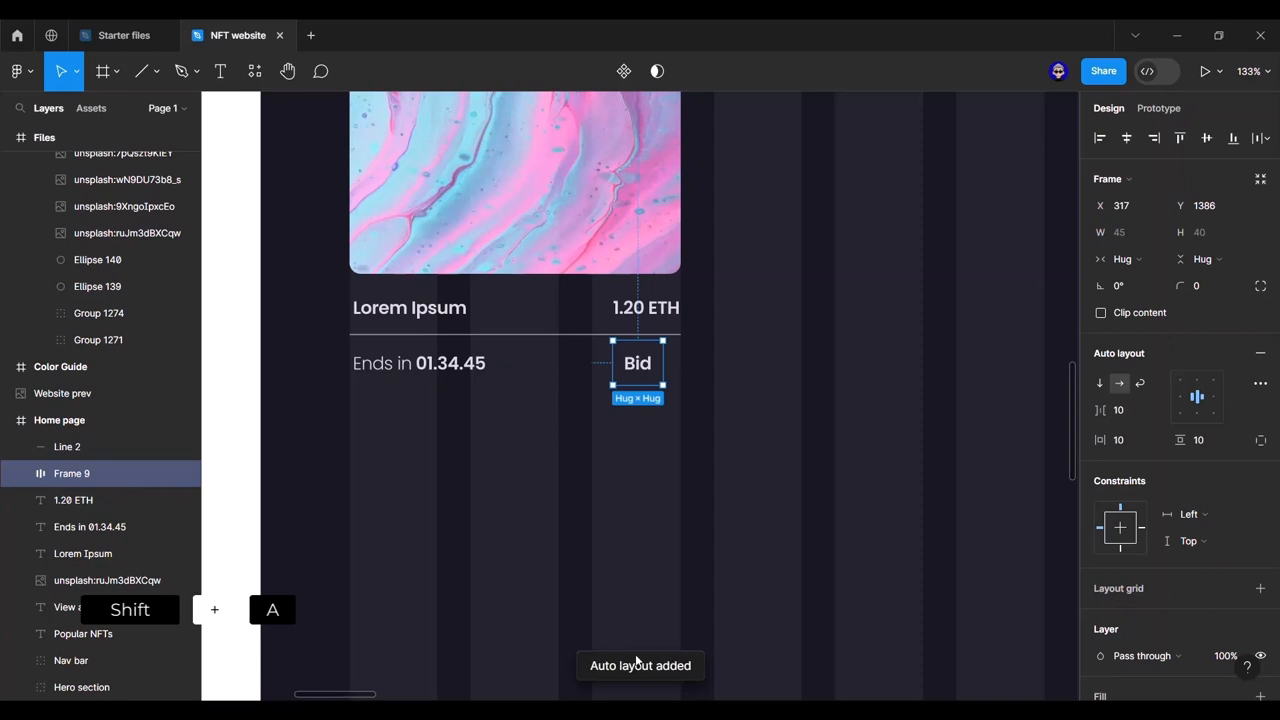
pyautogui.click(1117, 411)
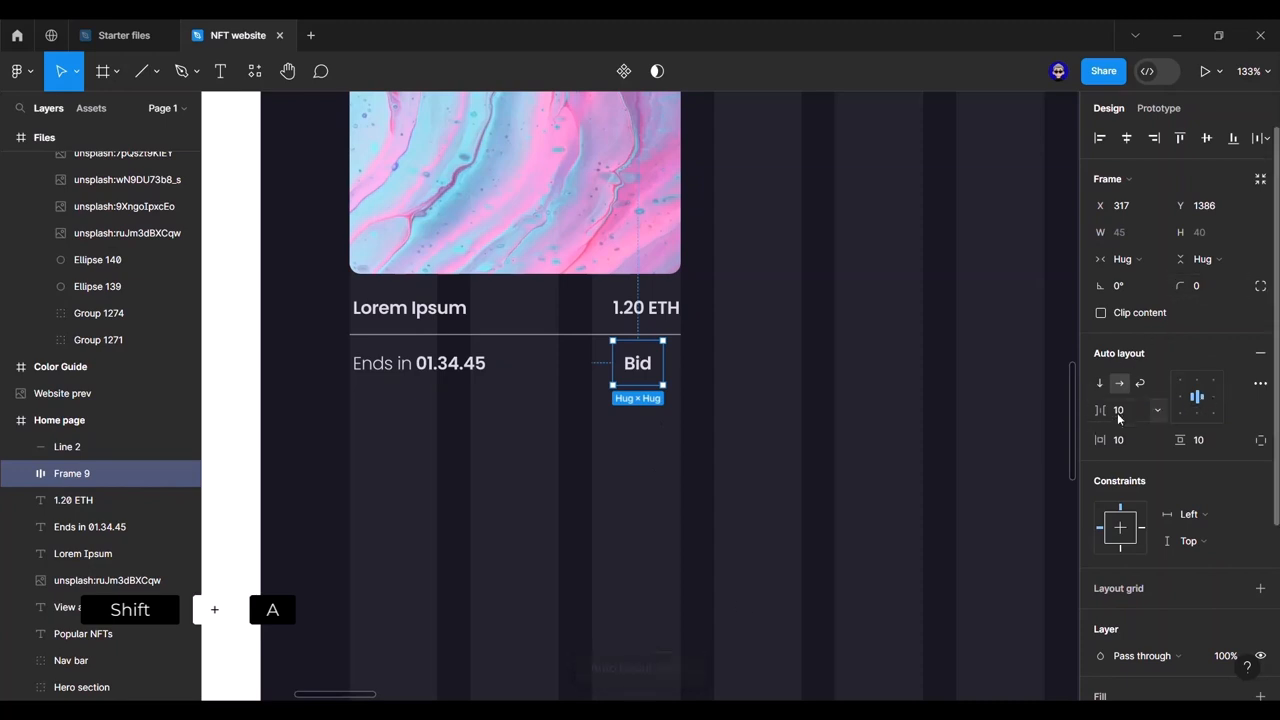
pyautogui.write('0')
pyautogui.press('Return')
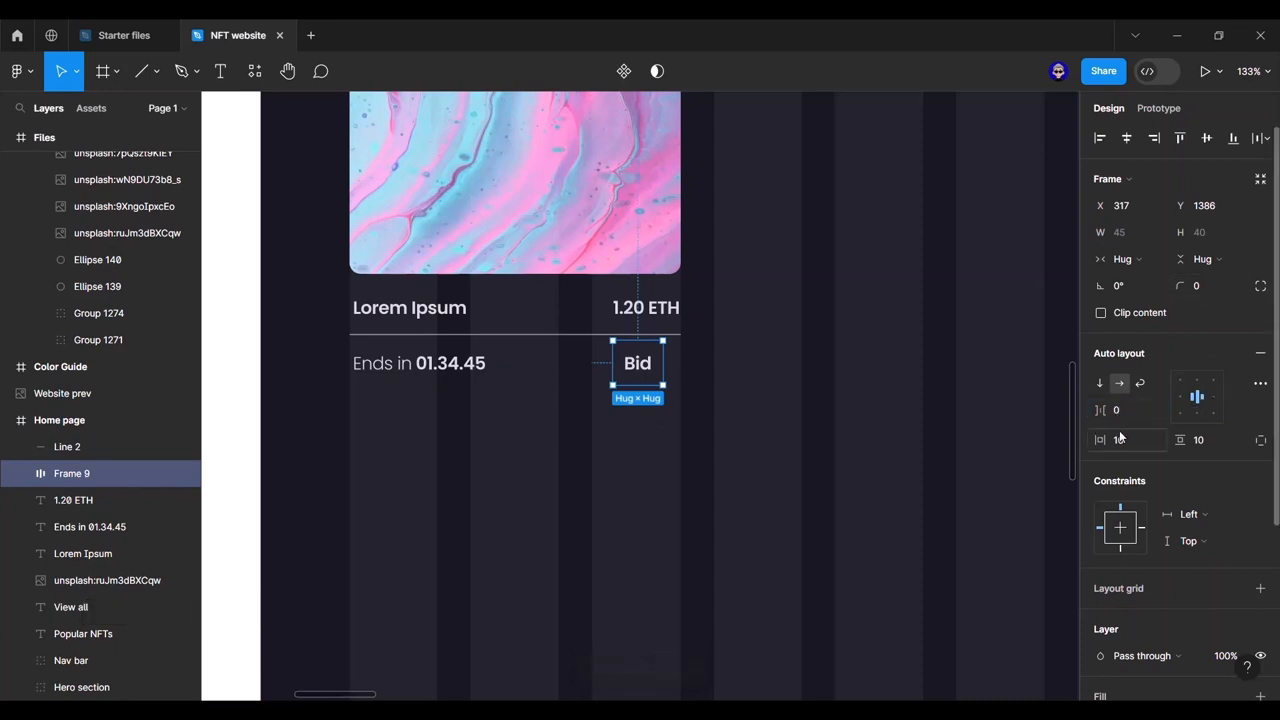
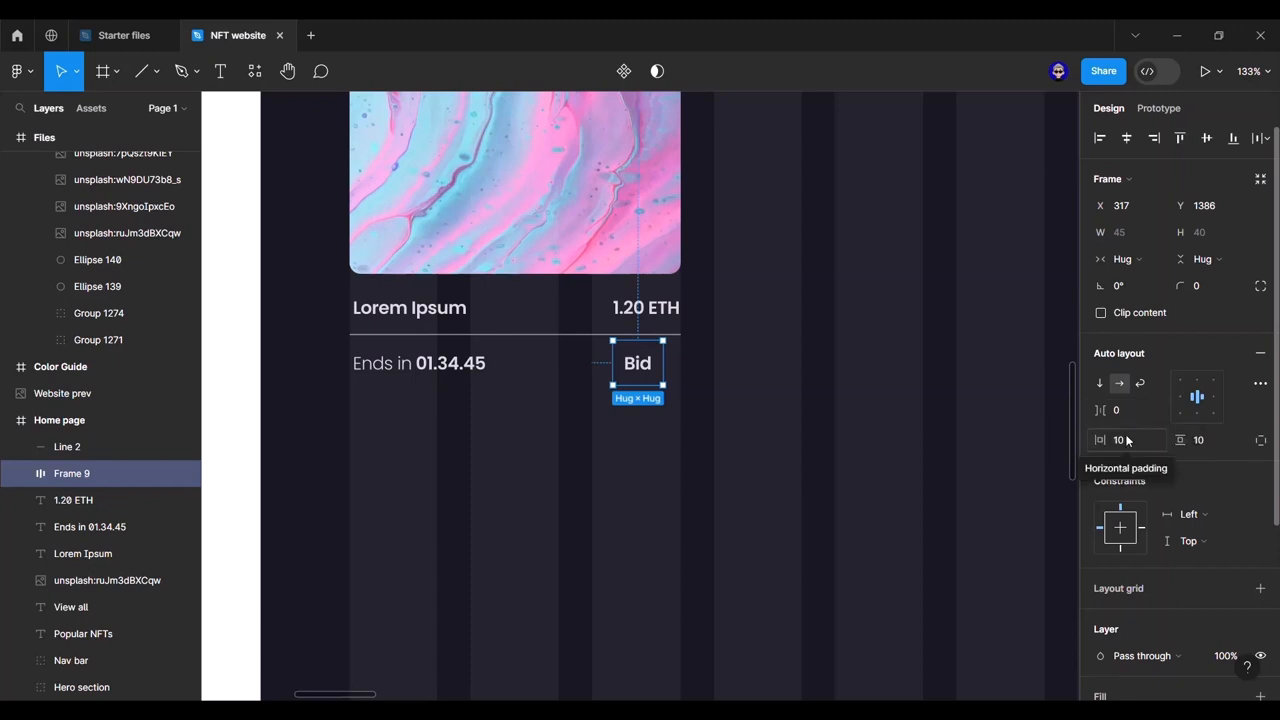
# Step: Set the Bid frame's horizontal padding to 27 and vertical padding to 4, and place it at X 299, Y 1392
pyautogui.click(1125, 440)
pyautogui.write('27')
pyautogui.press('Return')
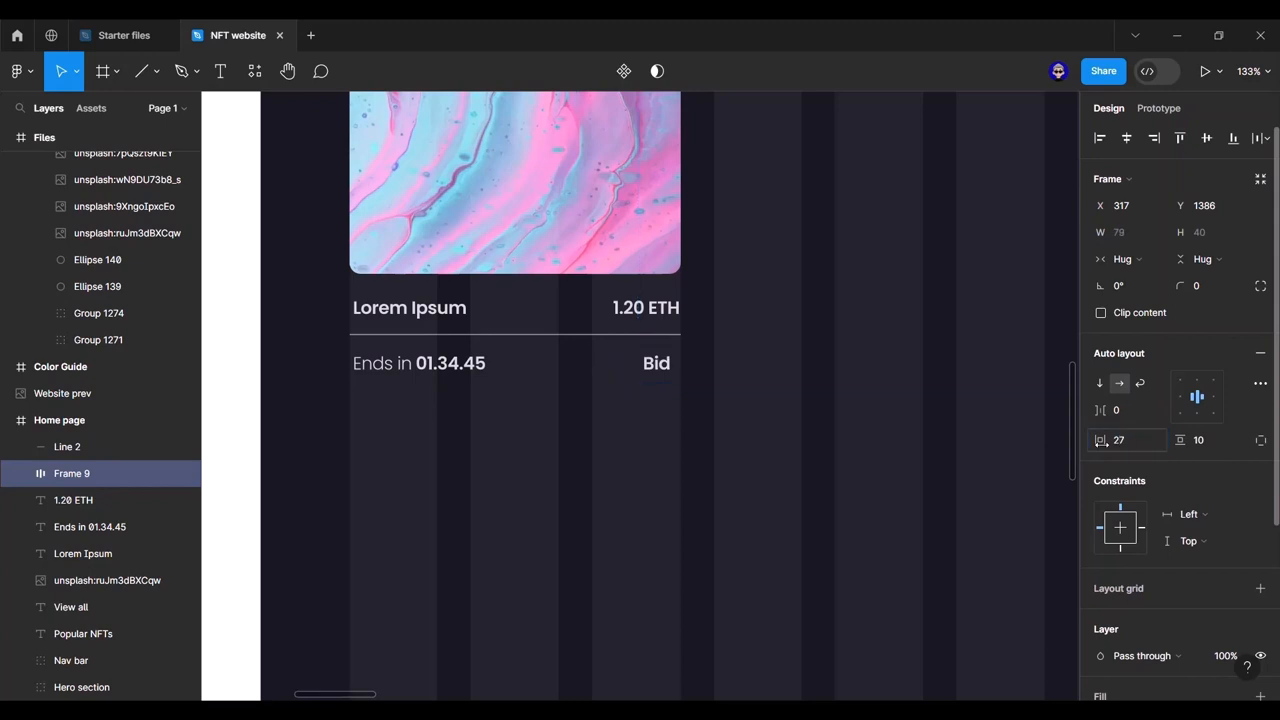
pyautogui.moveTo(664, 364)
pyautogui.mouseDown()
pyautogui.moveTo(647, 367)
pyautogui.moveTo(664, 366)
pyautogui.mouseUp()
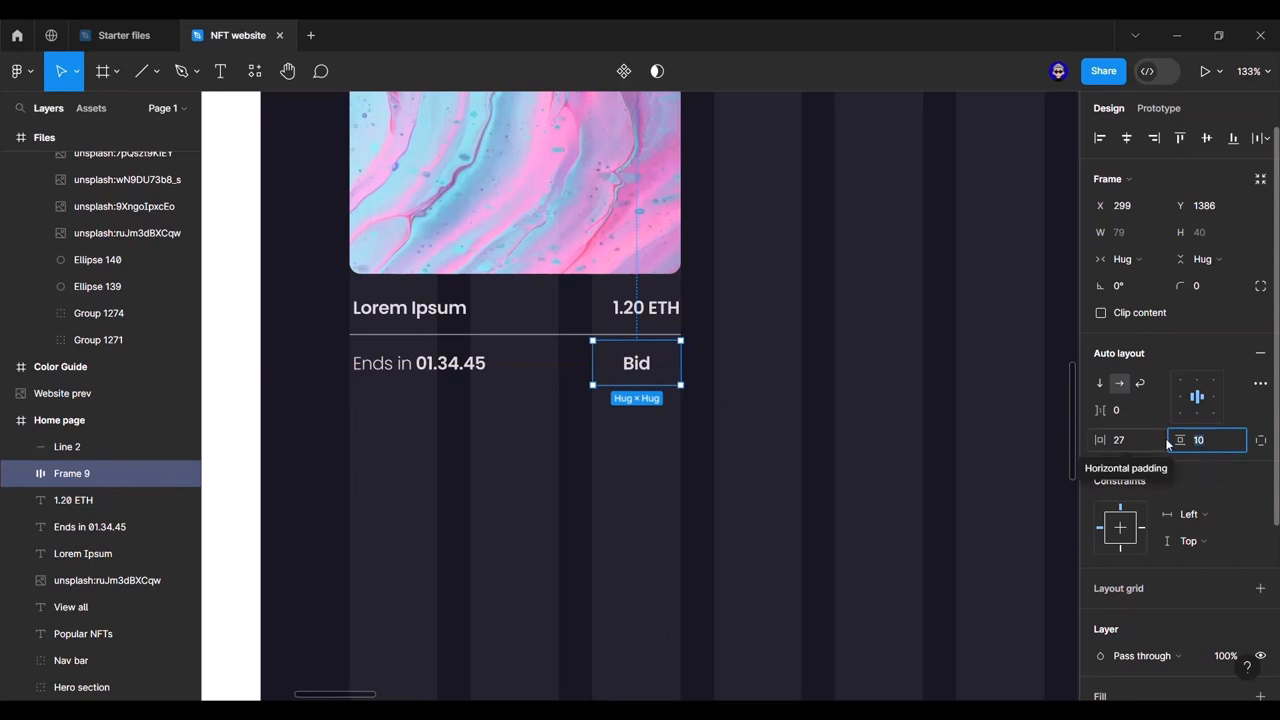
pyautogui.write('4')
pyautogui.press('Return')
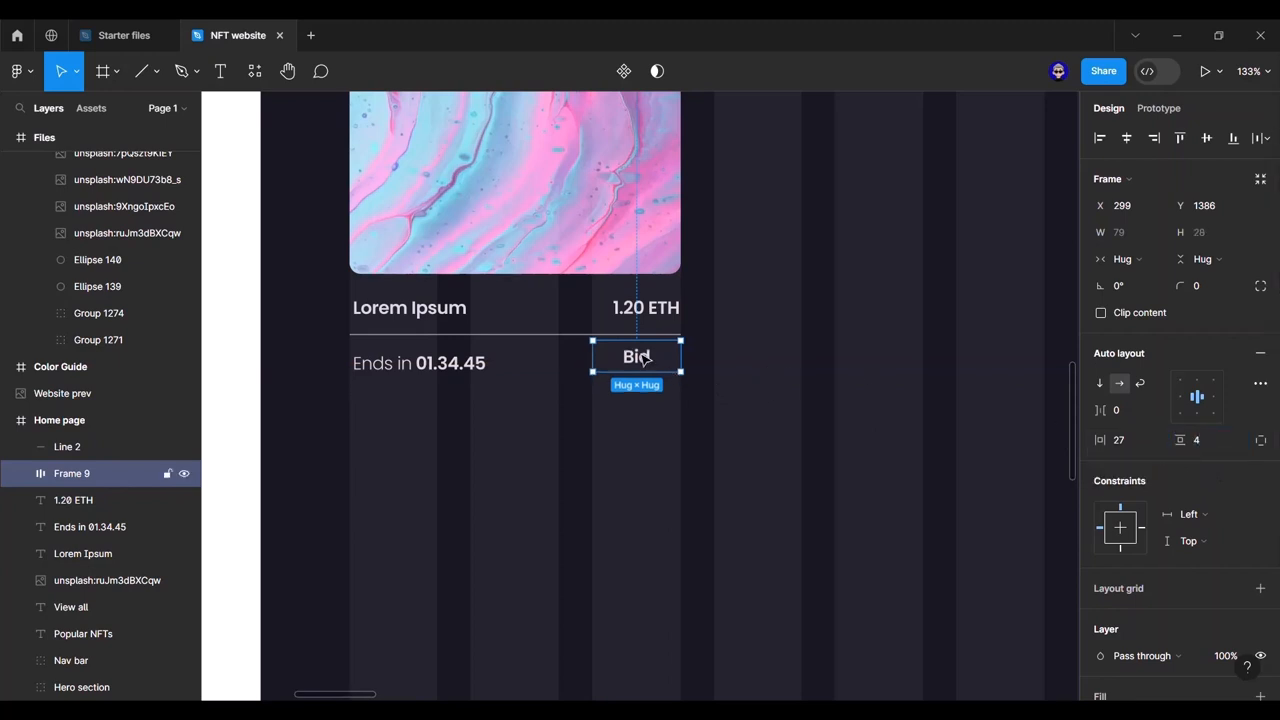
pyautogui.moveTo(640, 357); pyautogui.dragTo(640, 364)
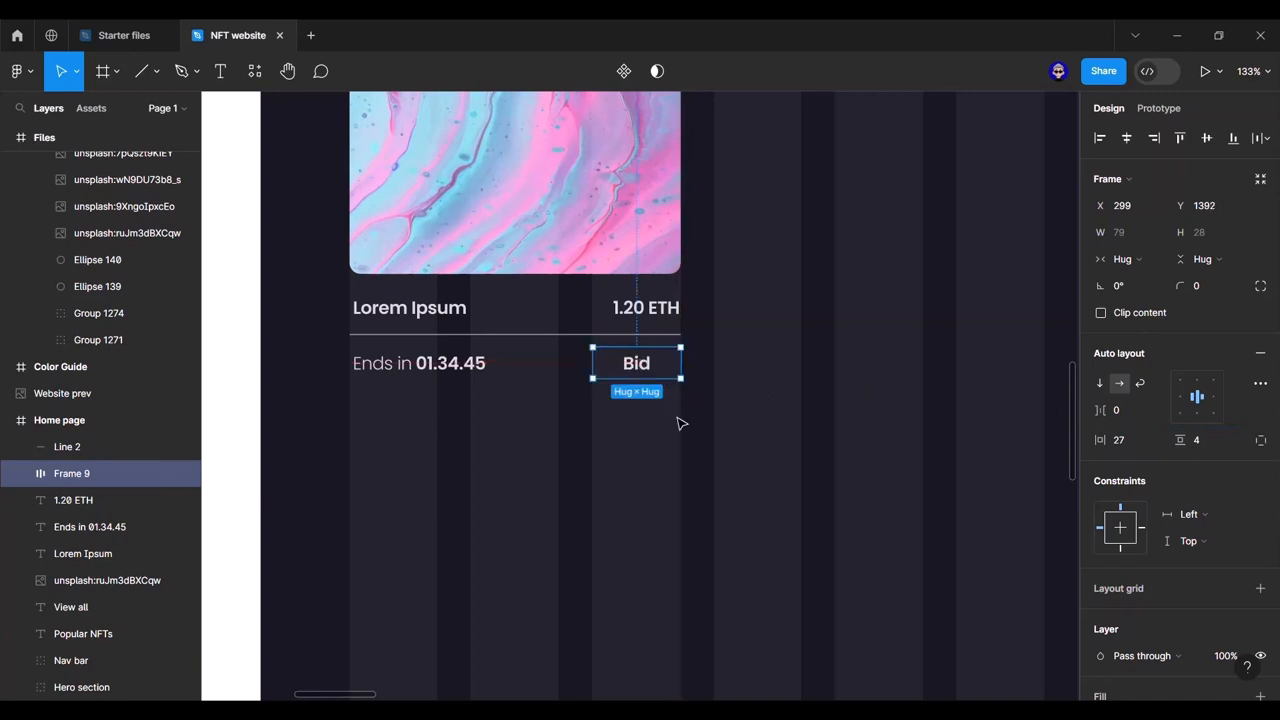
# Step: Add a stroke in the P color style to the Bid frame, detach the style and set the stroke's opacity to 60%
pyautogui.scroll(-3, 1177, 541)
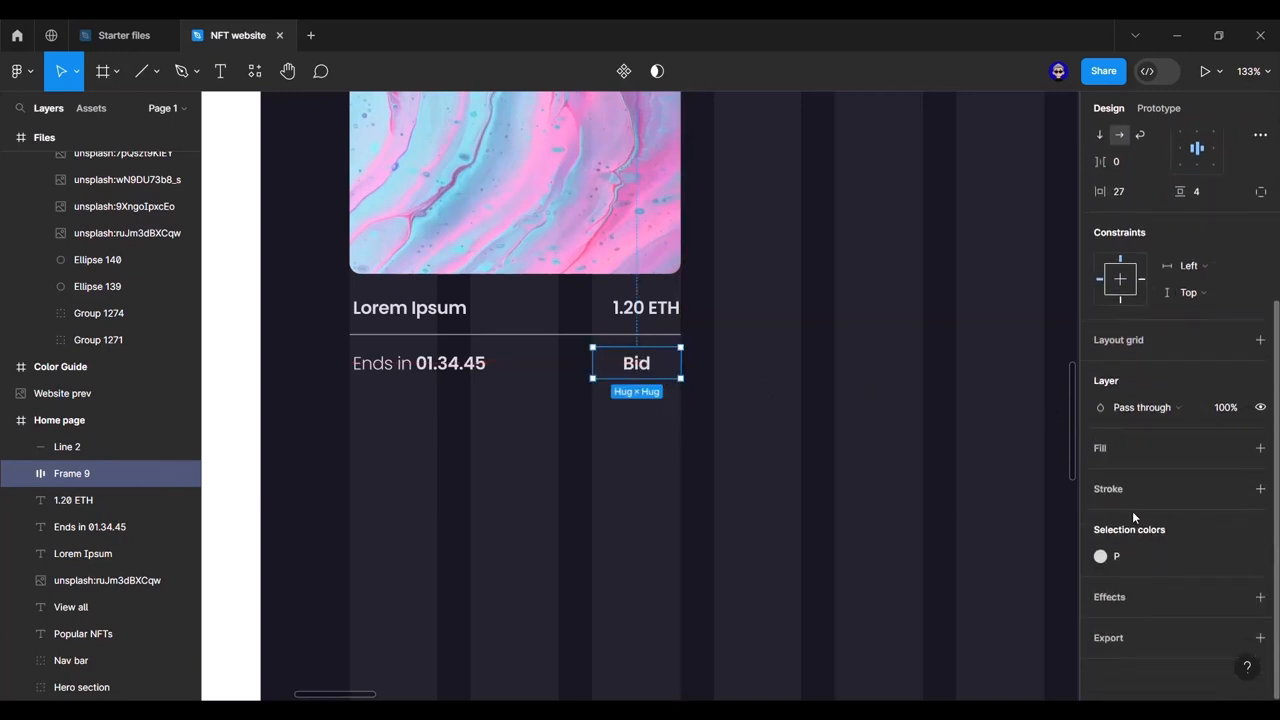
pyautogui.click(1234, 490)
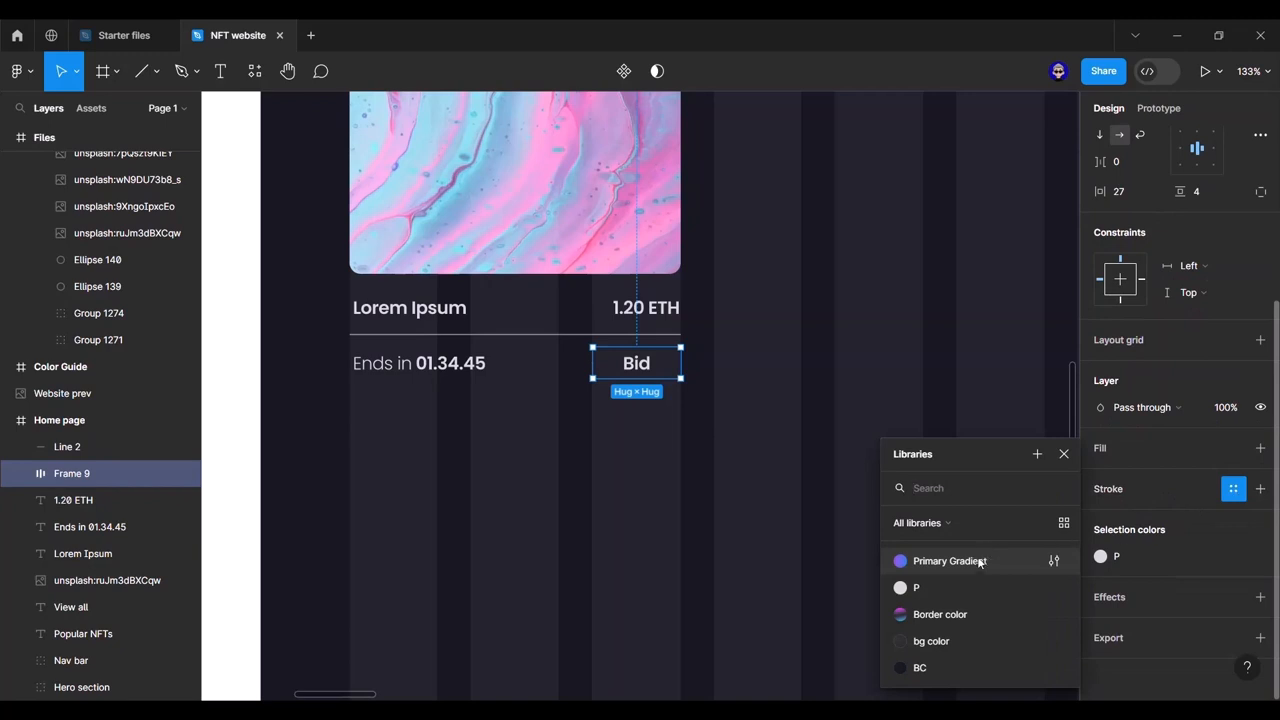
pyautogui.click(965, 587)
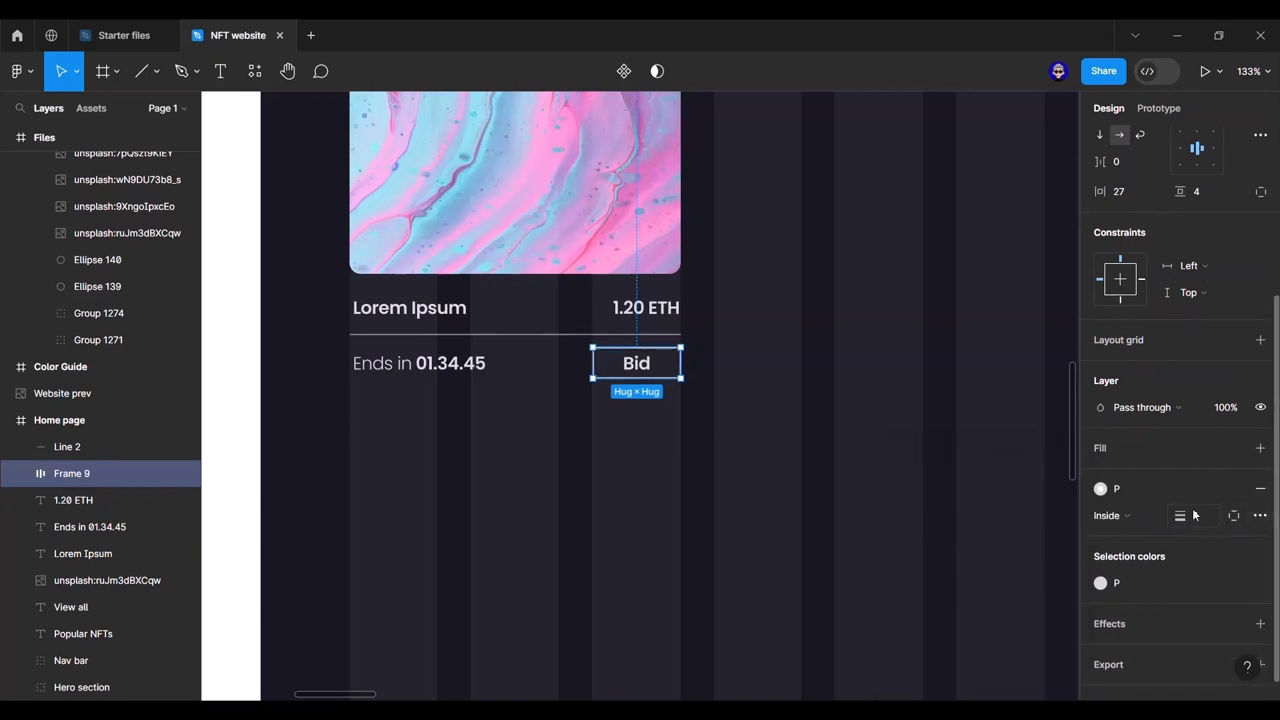
pyautogui.click(1234, 490)
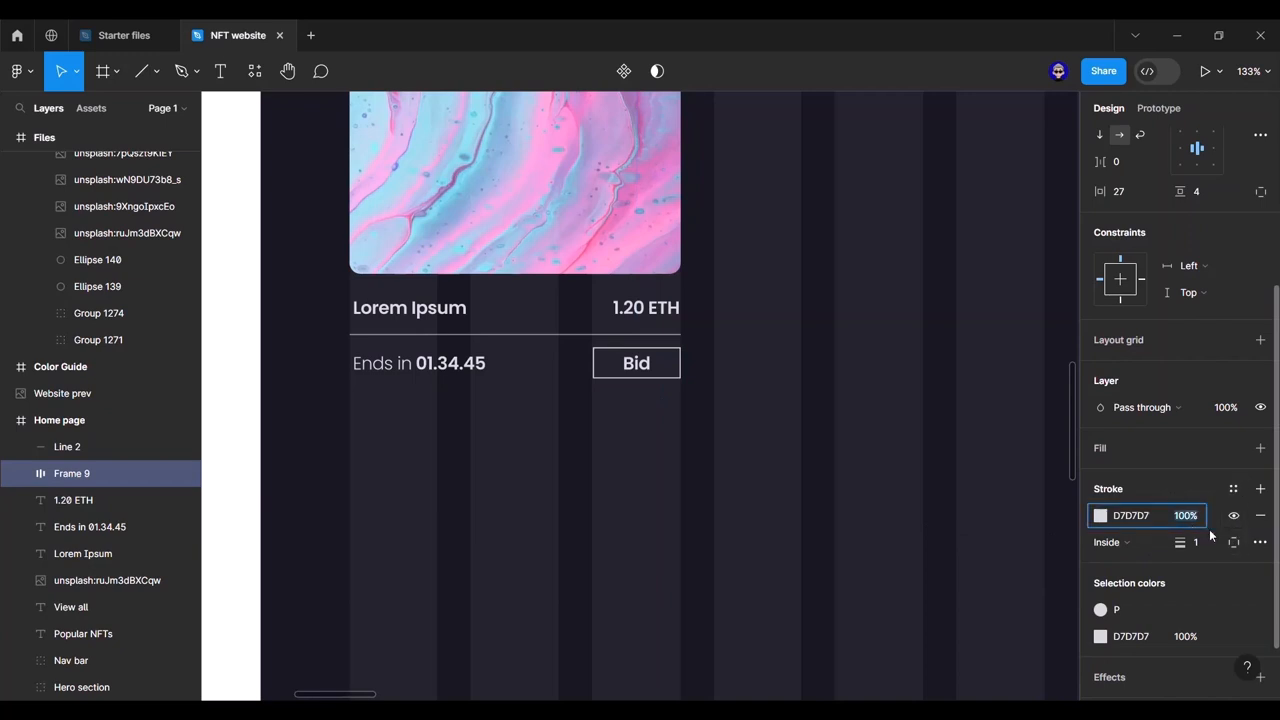
pyautogui.write('60')
pyautogui.press('Return')
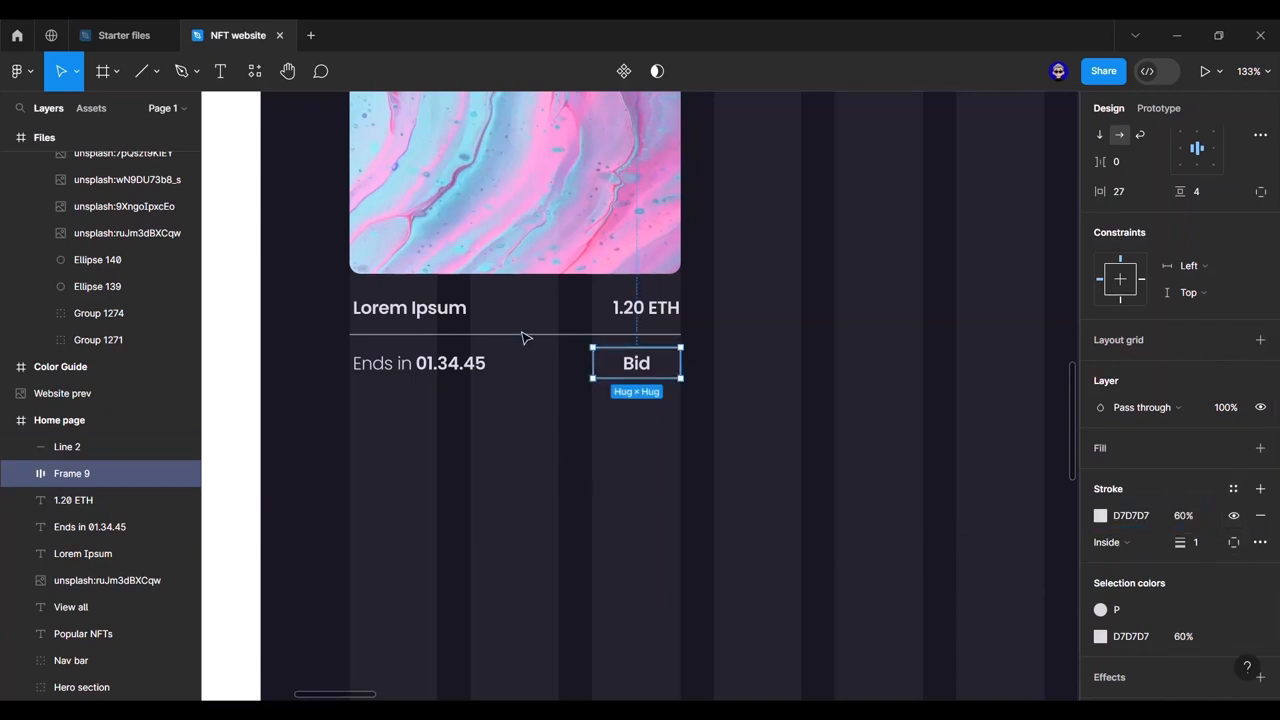
pyautogui.click(637, 471)
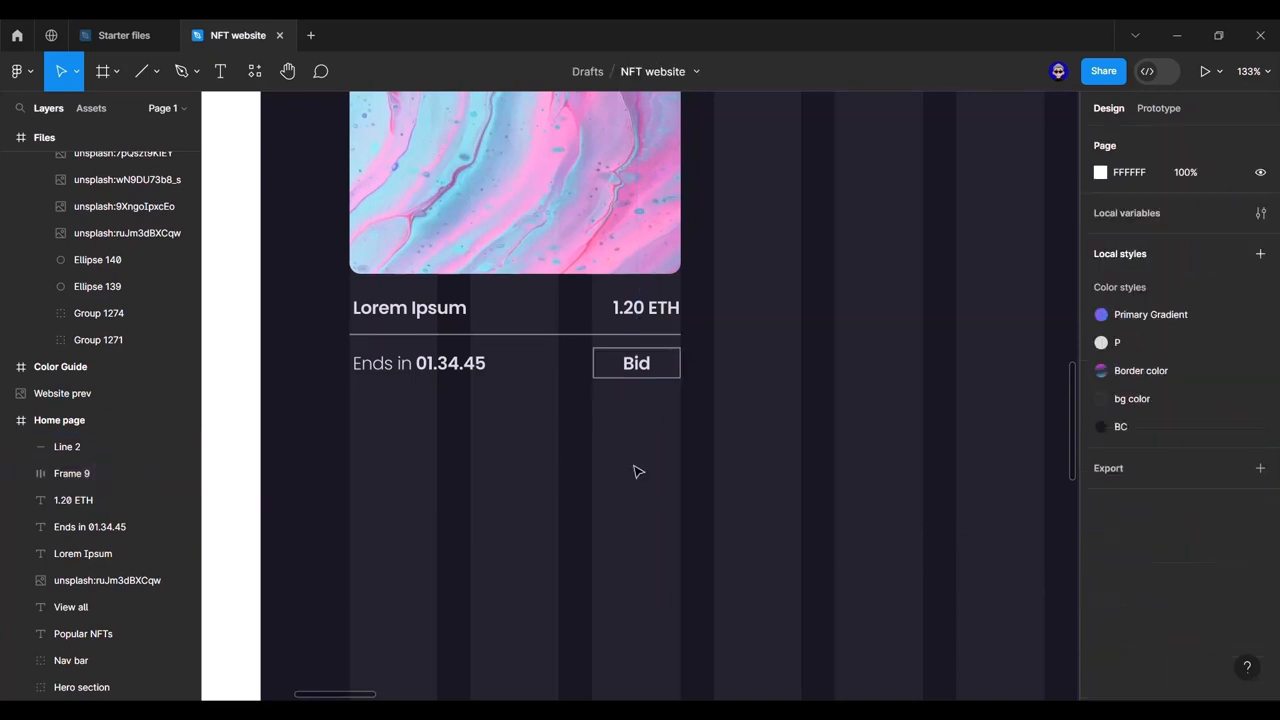
# Step: Round the corners of the Bid frame with a radius of 8
pyautogui.click(680, 363)
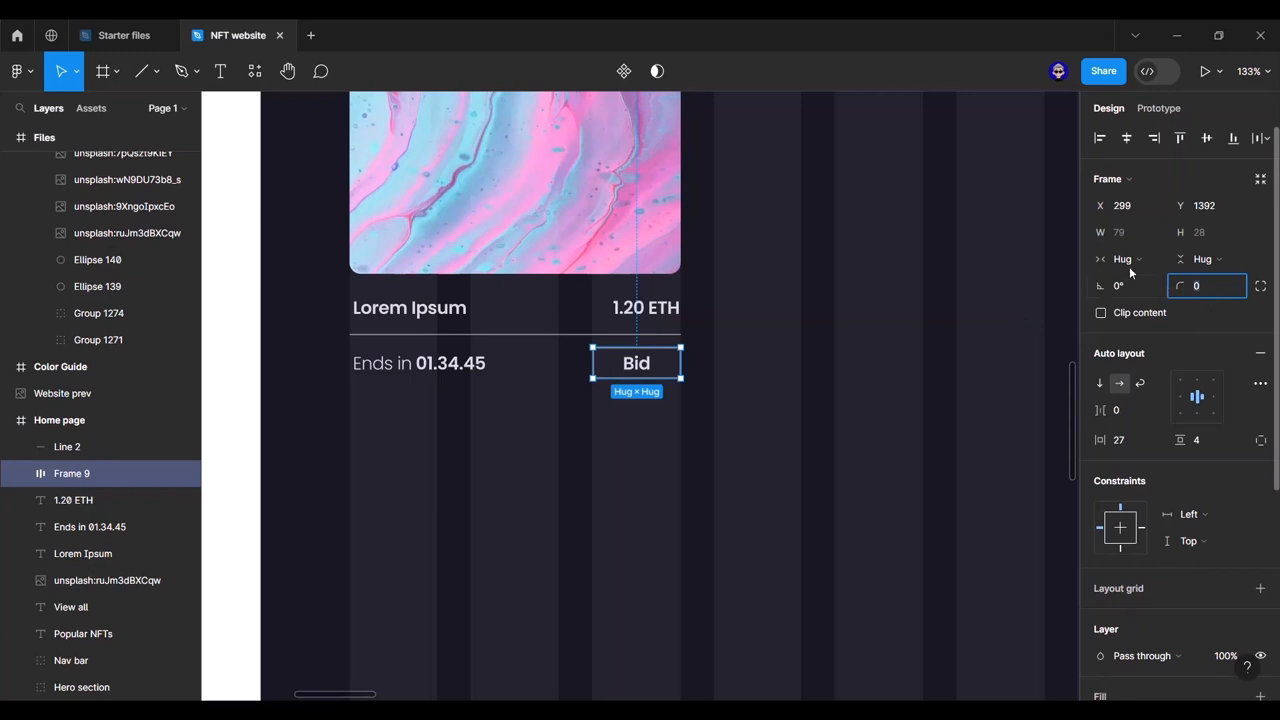
pyautogui.write('8')
pyautogui.press('Return')
pyautogui.click(706, 265)
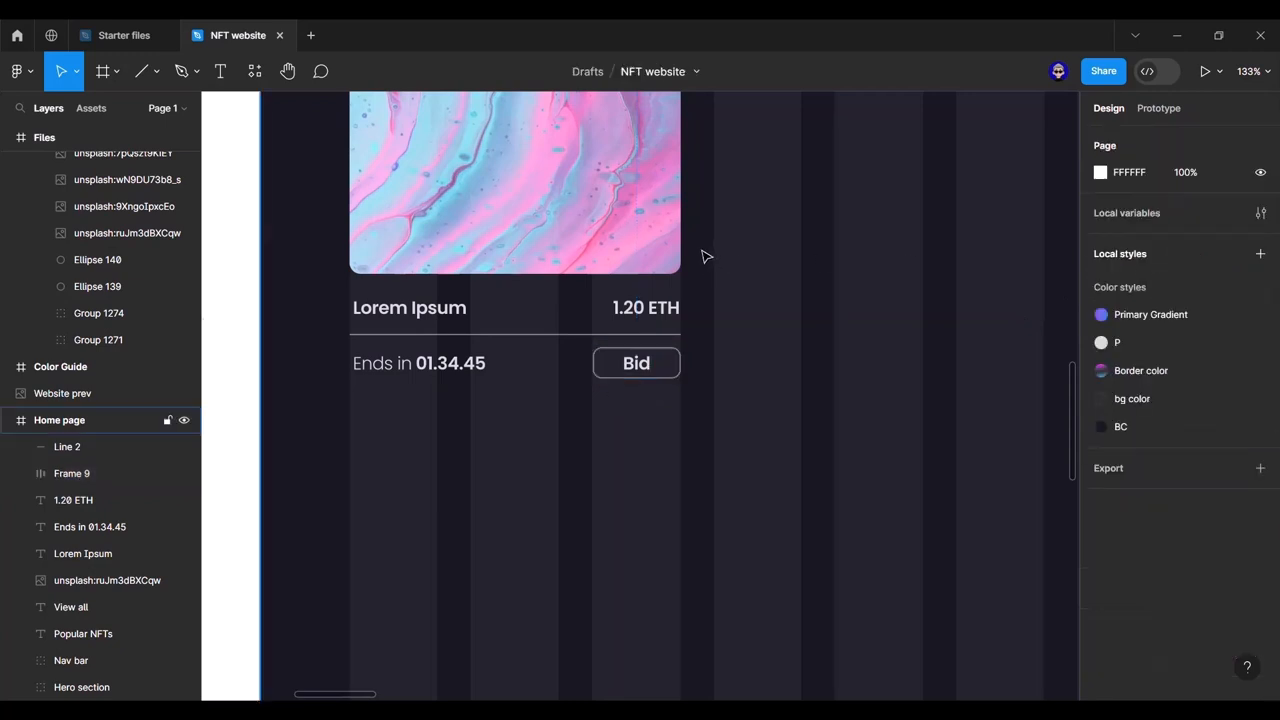
# Step: Compare the first Popular NFTs card with the cards on the reference page
pyautogui.keyDown('ctrl'); pyautogui.scroll(-5, 700, 337); pyautogui.keyUp('ctrl')
pyautogui.scroll(4, 680, 523)
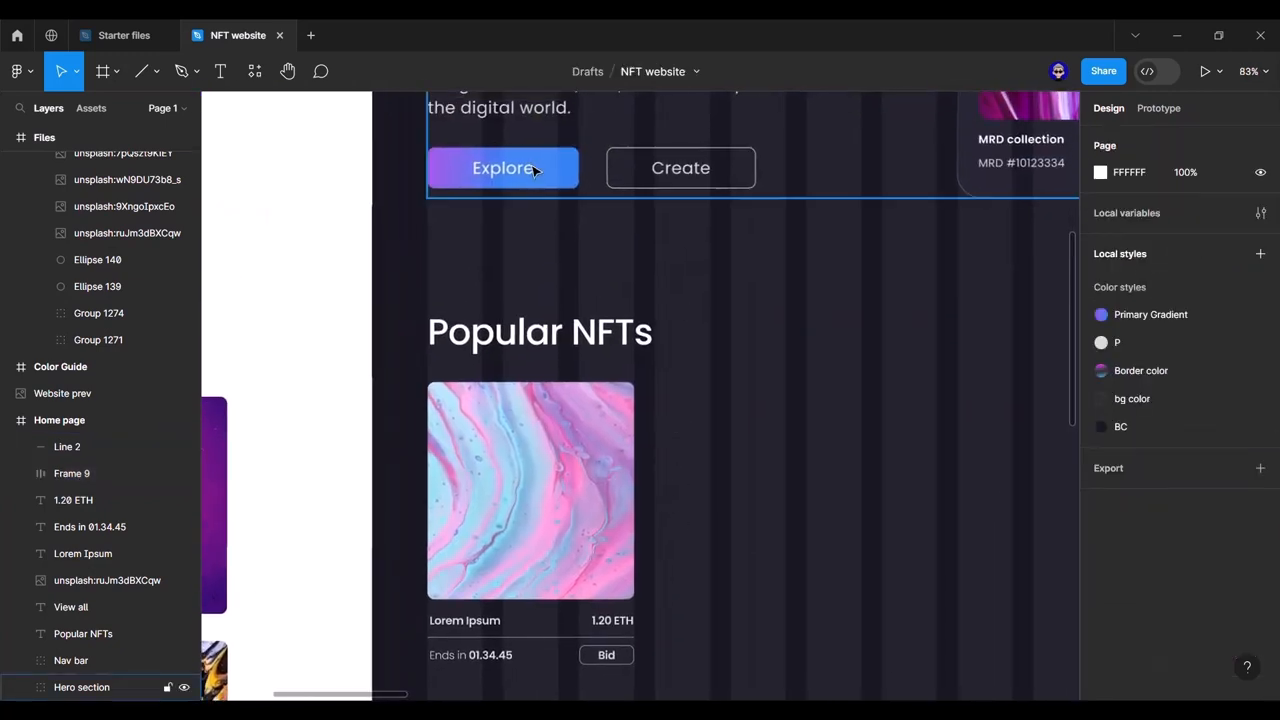
pyautogui.scroll(-3, 697, 431)
pyautogui.scroll(1, 680, 403)
pyautogui.keyDown('ctrl'); pyautogui.scroll(-3, 684, 399); pyautogui.keyUp('ctrl')
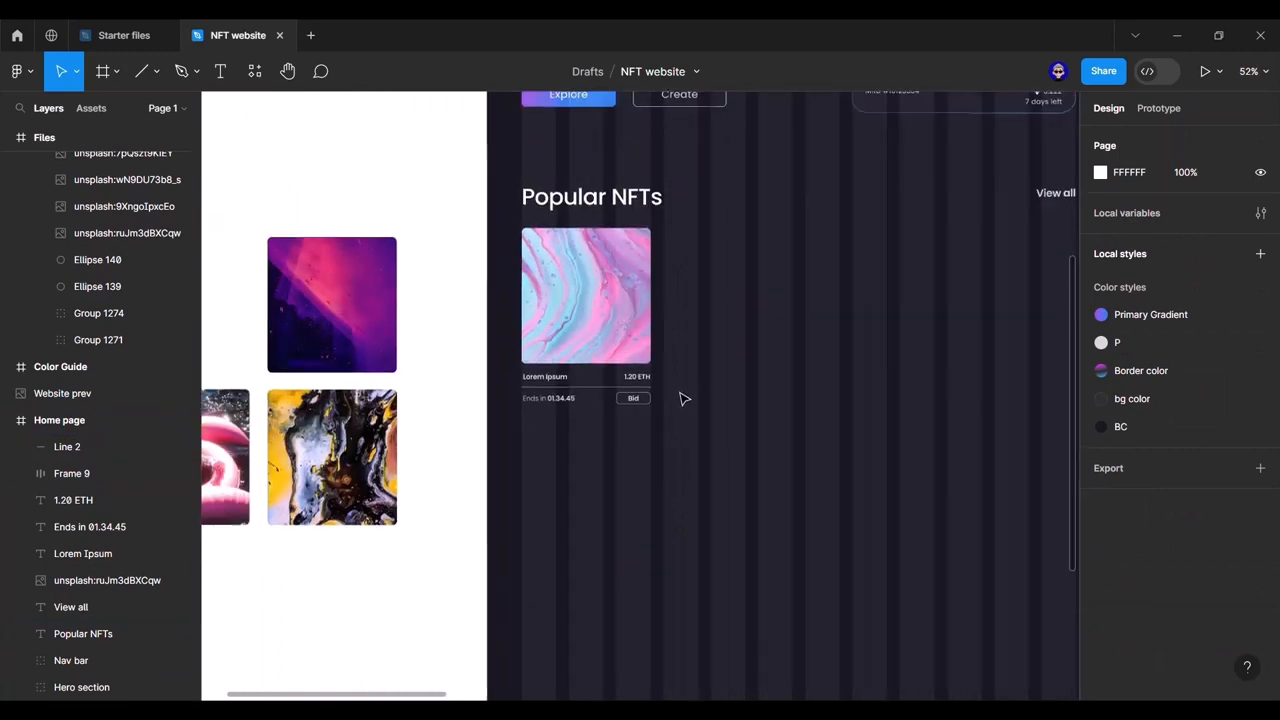
pyautogui.keyDown('ctrl'); pyautogui.scroll(-3, 684, 399); pyautogui.keyUp('ctrl')
pyautogui.hscroll(5, 700, 390)
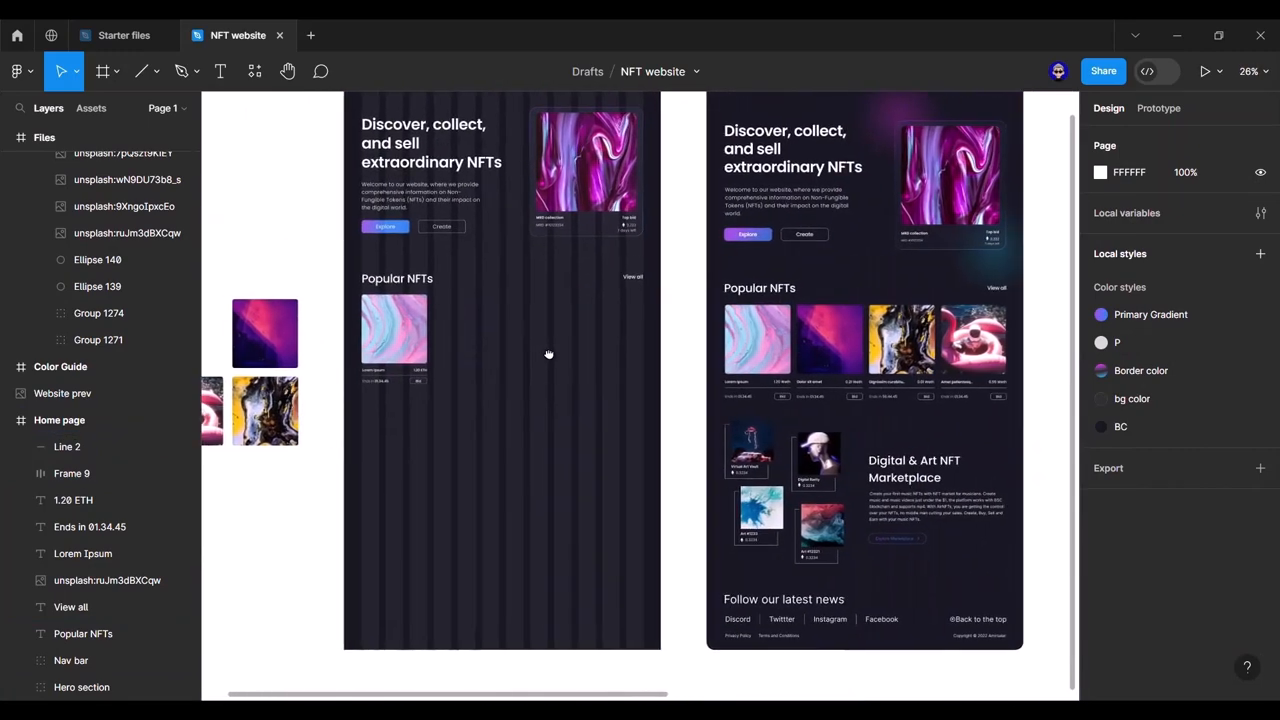
pyautogui.moveTo(548, 354); pyautogui.dragTo(587, 357)
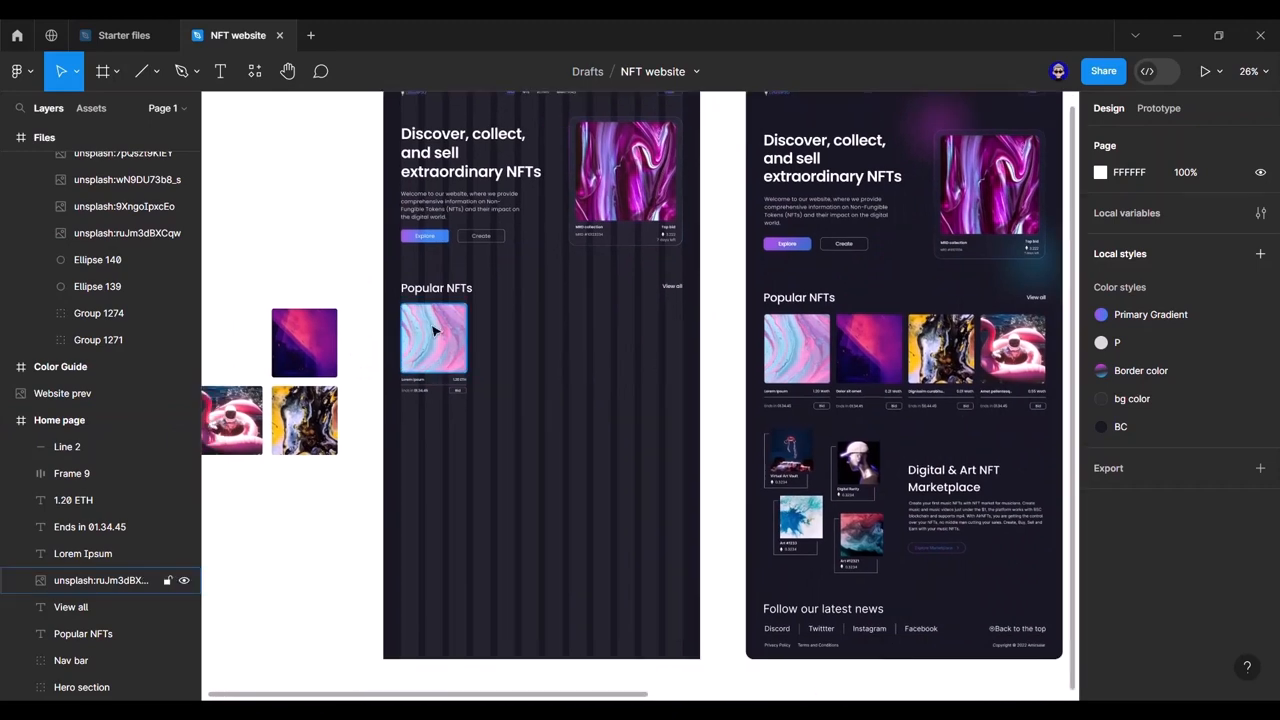
# Step: Group the card's image, "Lorem Ipsum", "1.20 ETH", divider line, countdown text and Bid frame together
pyautogui.scroll(5, 427, 345)
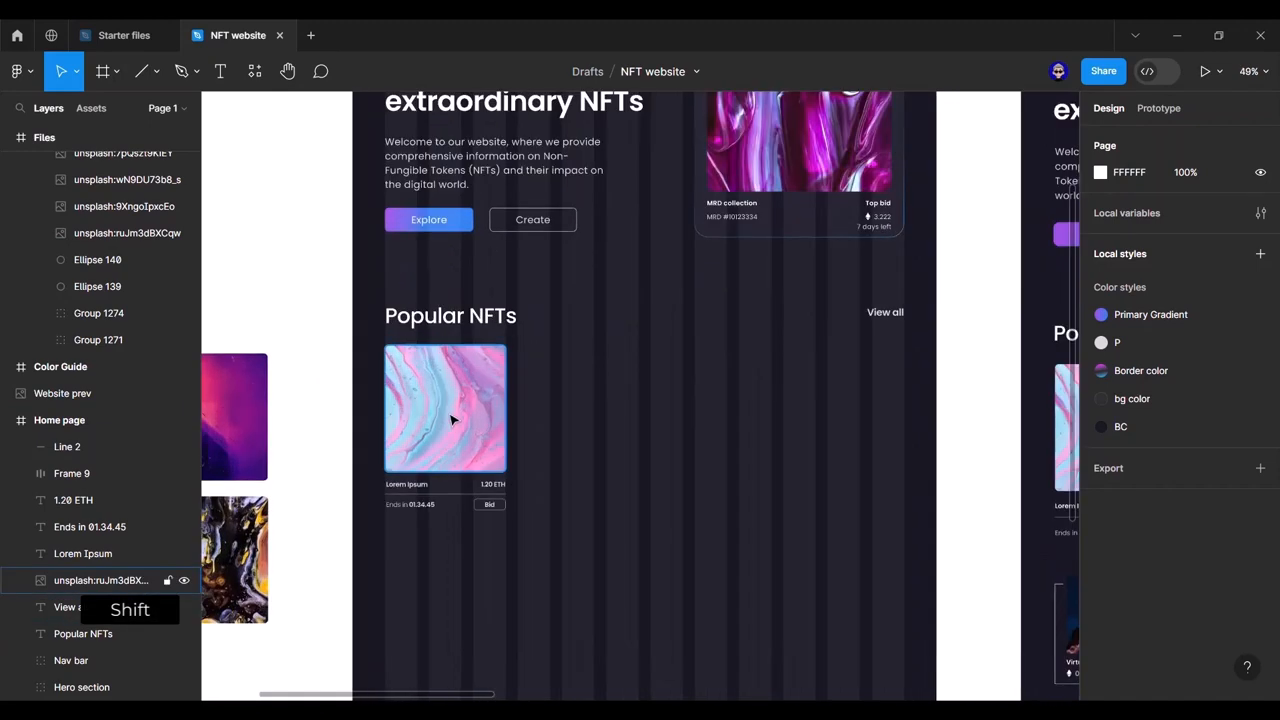
pyautogui.keyDown('shift'); pyautogui.click(451, 413); pyautogui.keyUp('shift')
pyautogui.keyDown('shift'); pyautogui.click(415, 484); pyautogui.keyUp('shift')
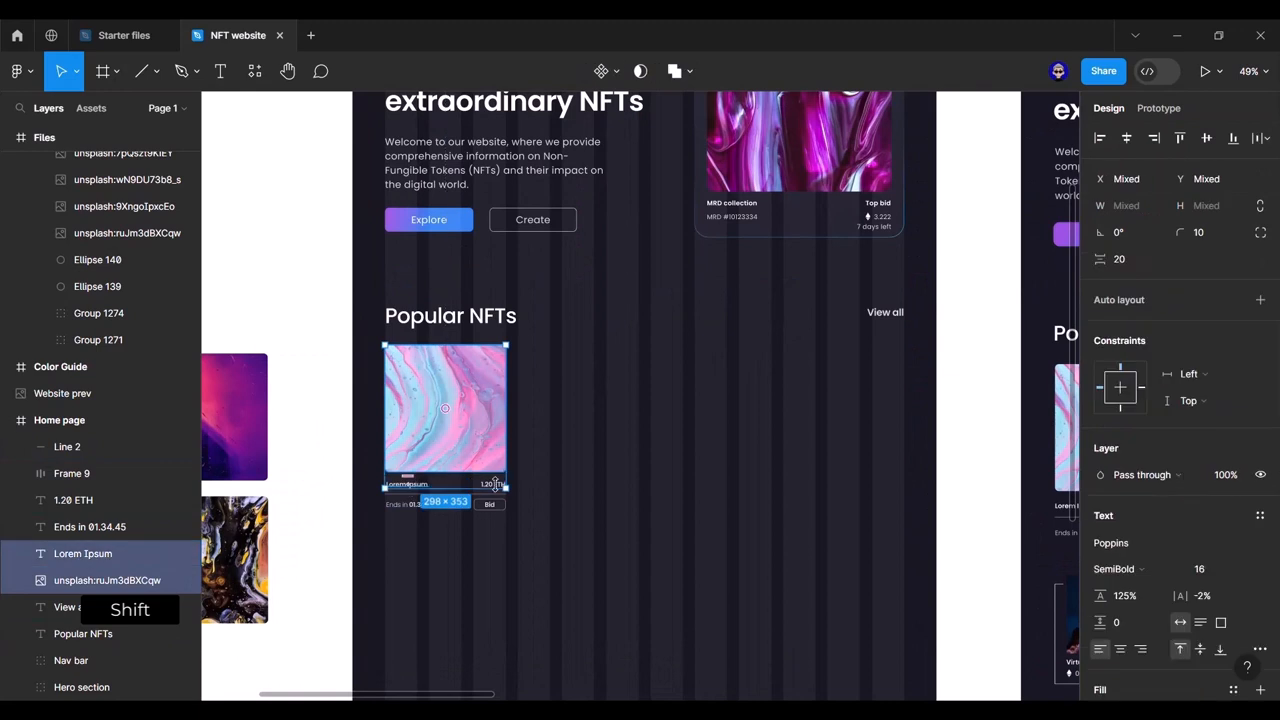
pyautogui.keyDown('shift'); pyautogui.click(492, 484); pyautogui.keyUp('shift')
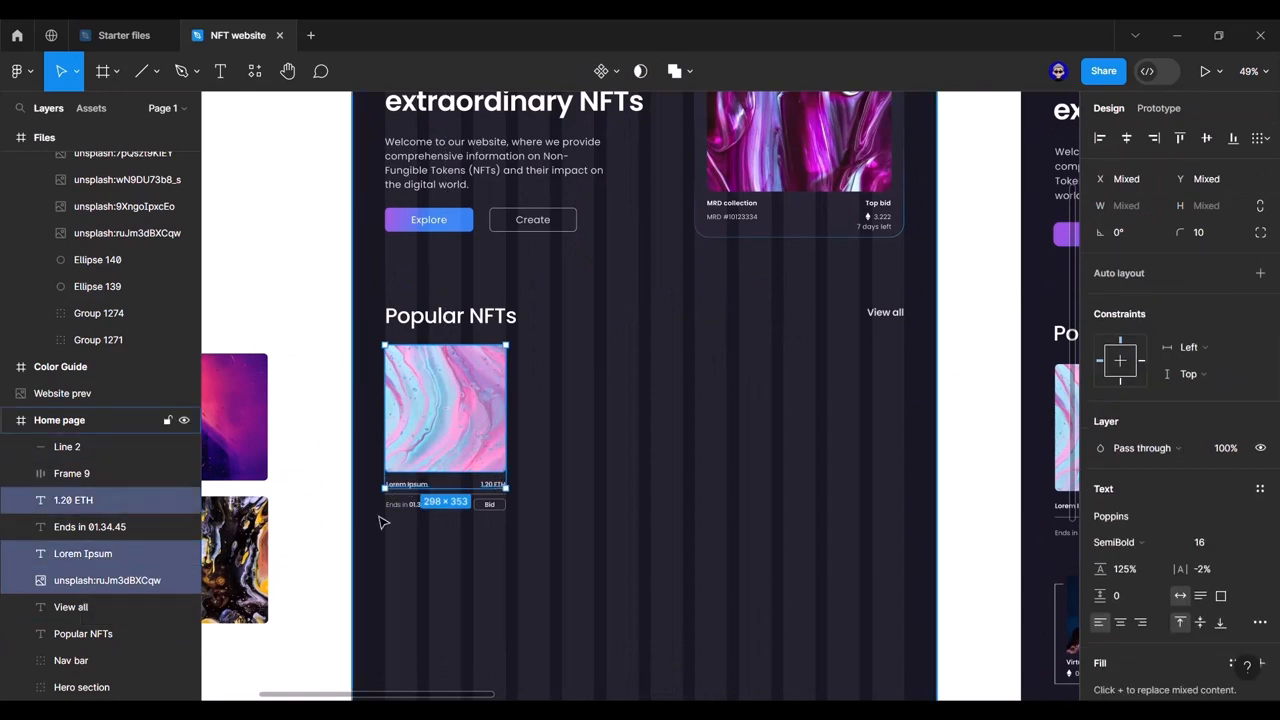
pyautogui.scroll(5, 403, 521)
pyautogui.scroll(3, 440, 500)
pyautogui.keyDown('shift'); pyautogui.click(450, 450); pyautogui.keyUp('shift')
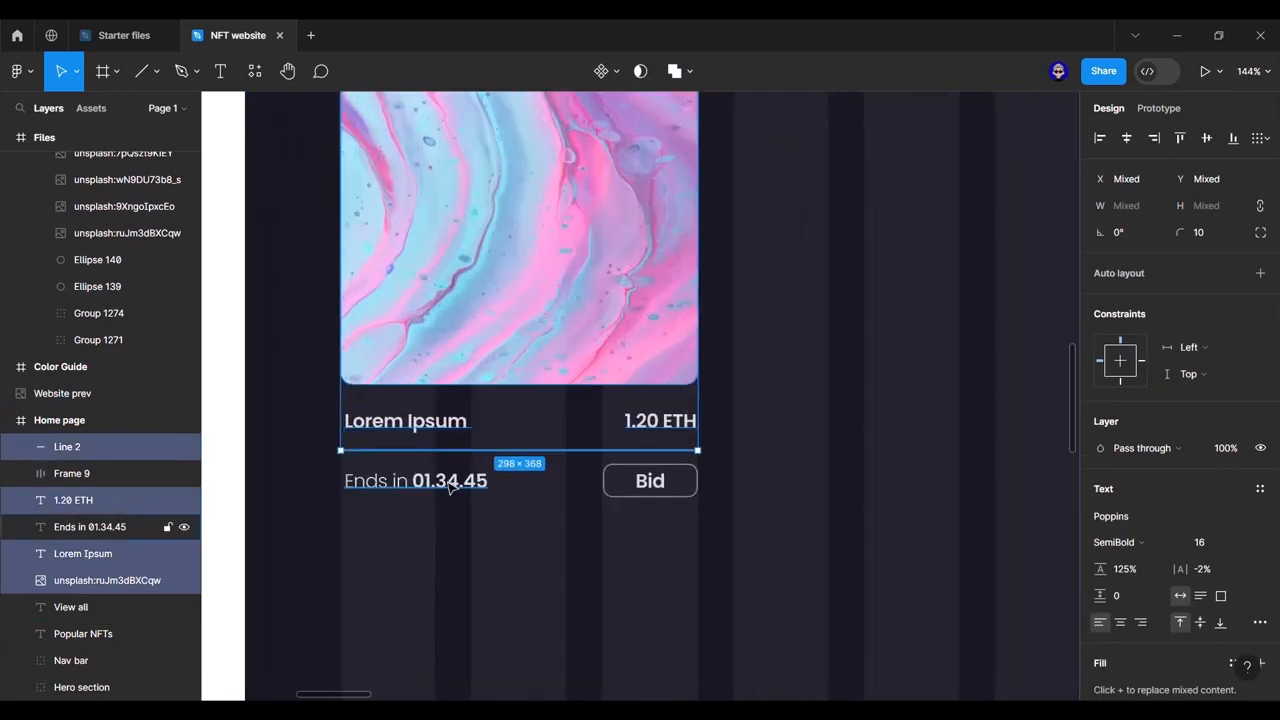
pyautogui.keyDown('shift'); pyautogui.click(558, 488); pyautogui.keyUp('shift')
pyautogui.keyDown('shift'); pyautogui.click(642, 486); pyautogui.keyUp('shift')
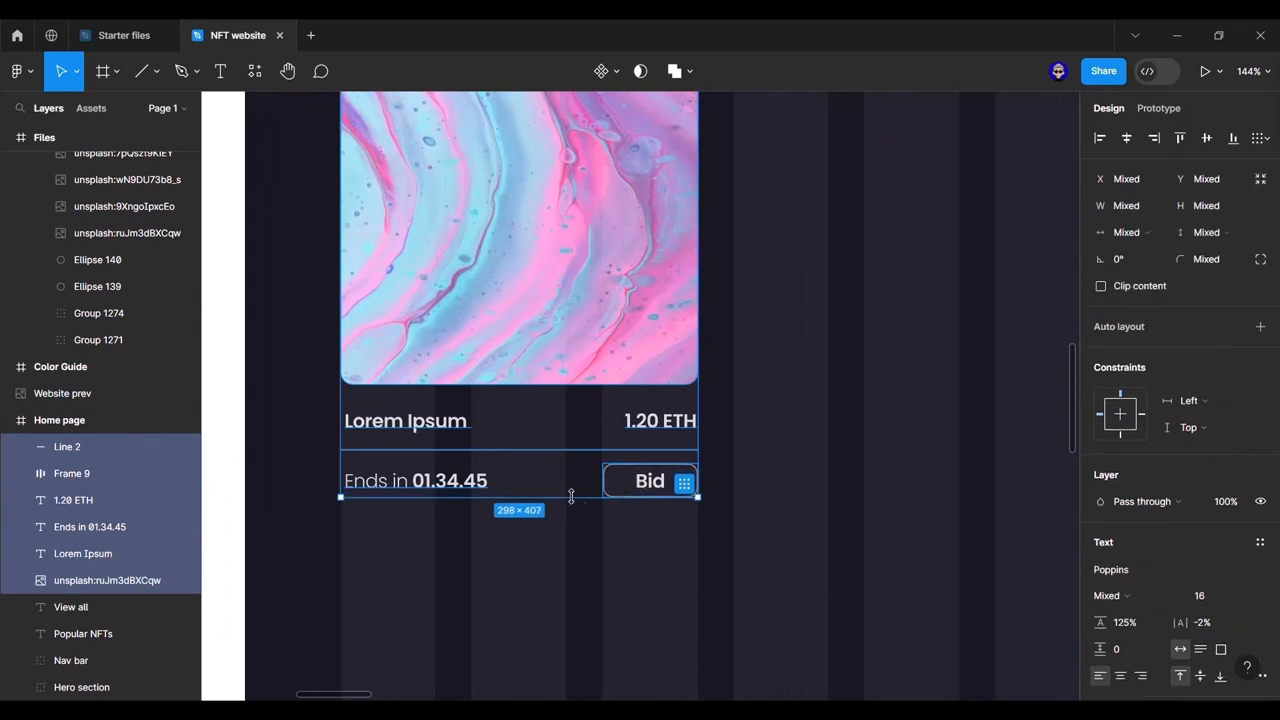
pyautogui.hotkey('ctrl', 'g')
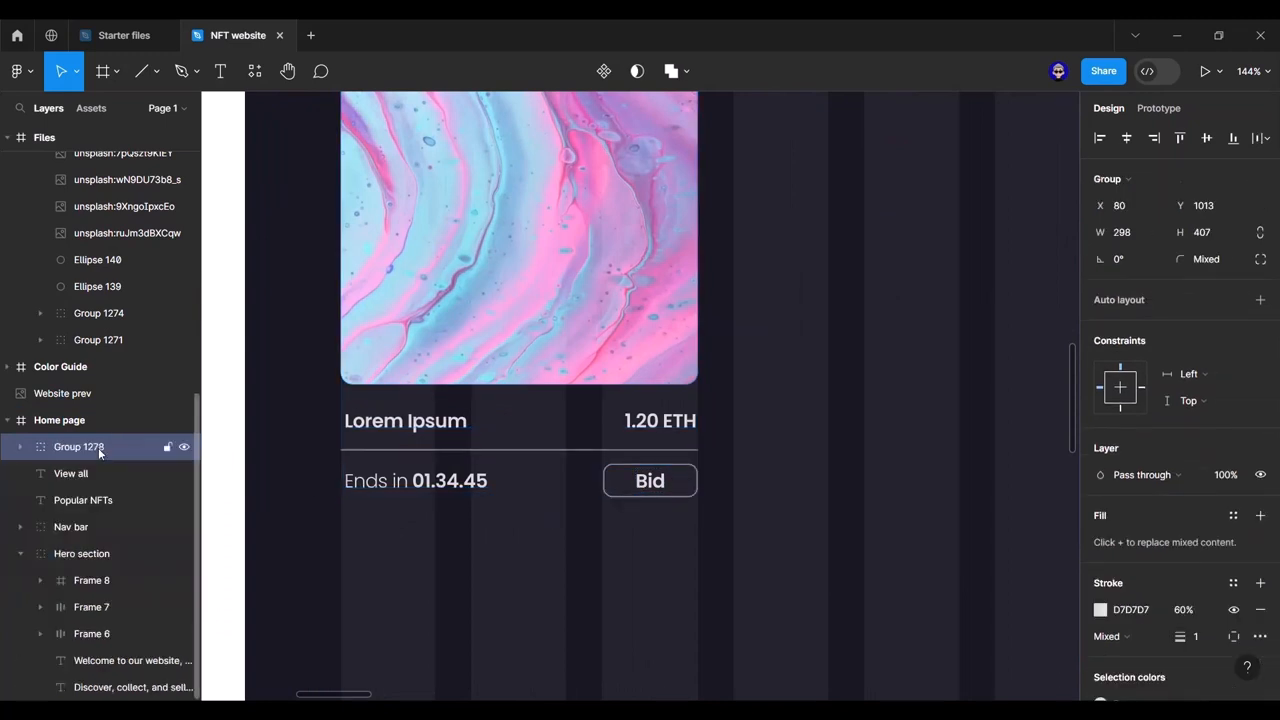
# Step: Rename the new card group as "Col one"
pyautogui.doubleClick(92, 449)
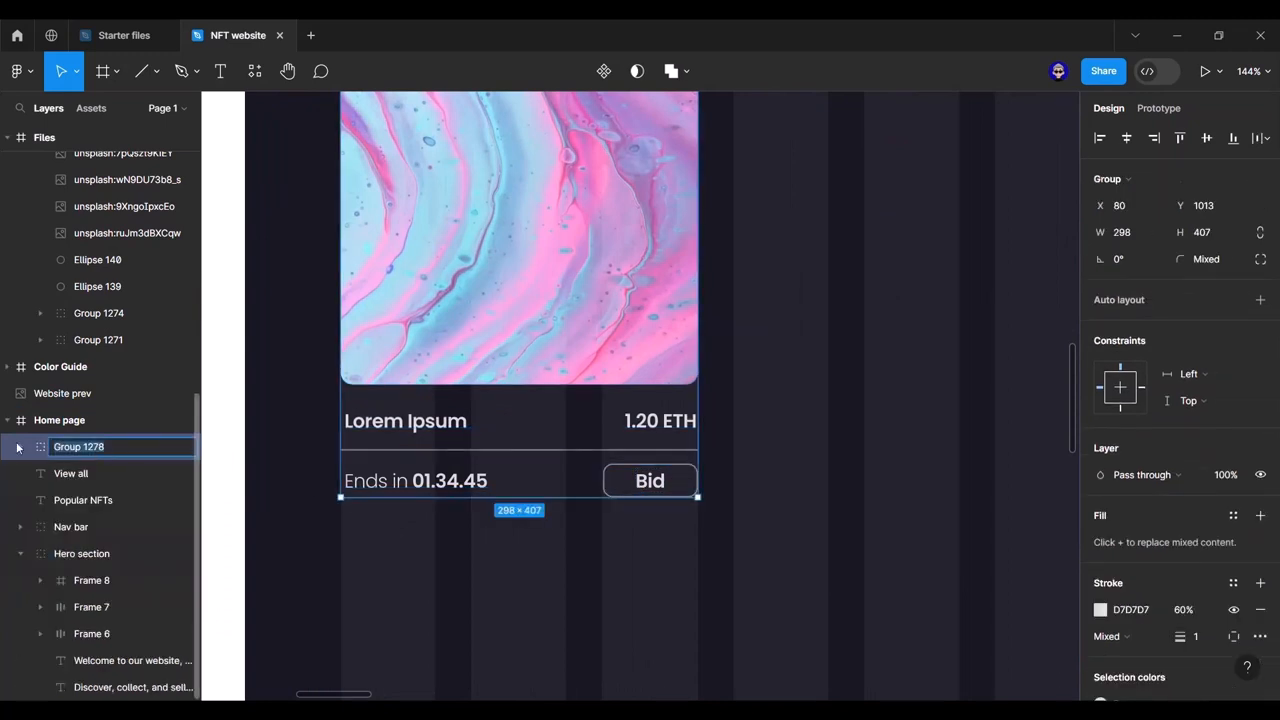
pyautogui.write('Col one')
pyautogui.press('Return')
# Step: Duplicate the "Col one" card three times in an evenly spaced row, placing the copies at X 407, 734 and 1061, Y 1013
pyautogui.scroll(-5, 300, 391)
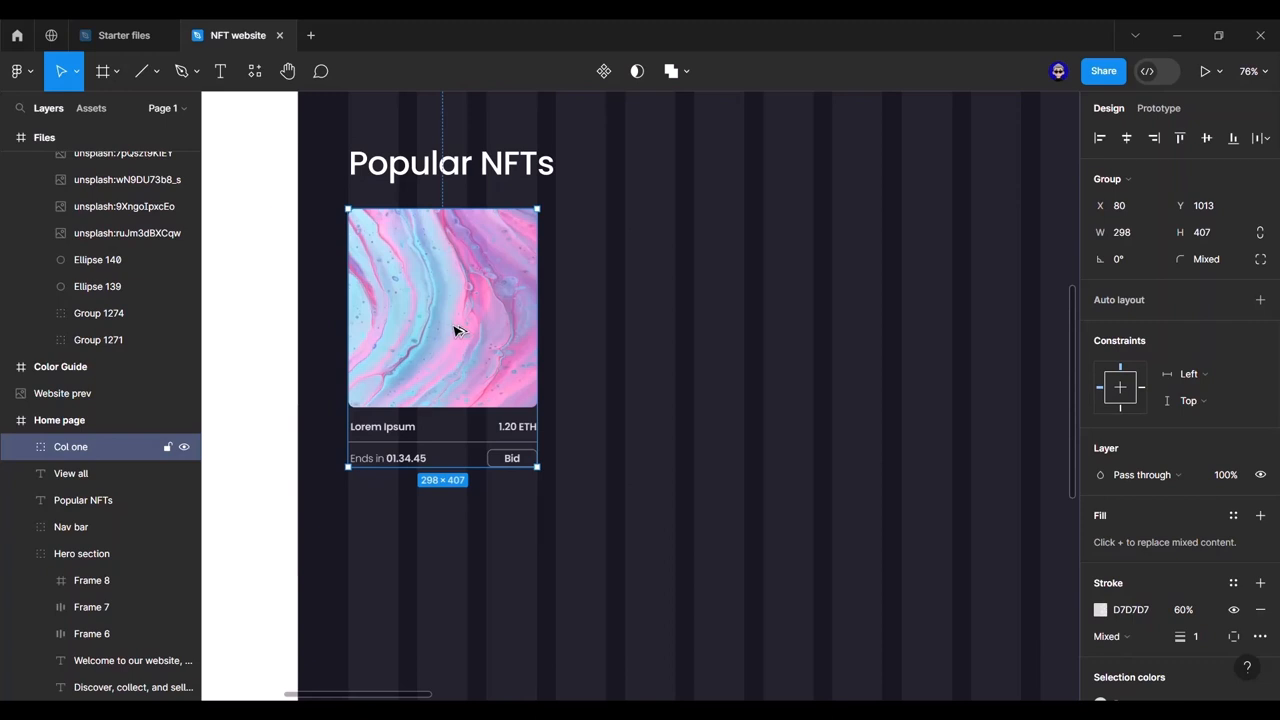
pyautogui.moveTo(455, 331); pyautogui.dragTo(660, 350)
pyautogui.scroll(-5, 665, 355)
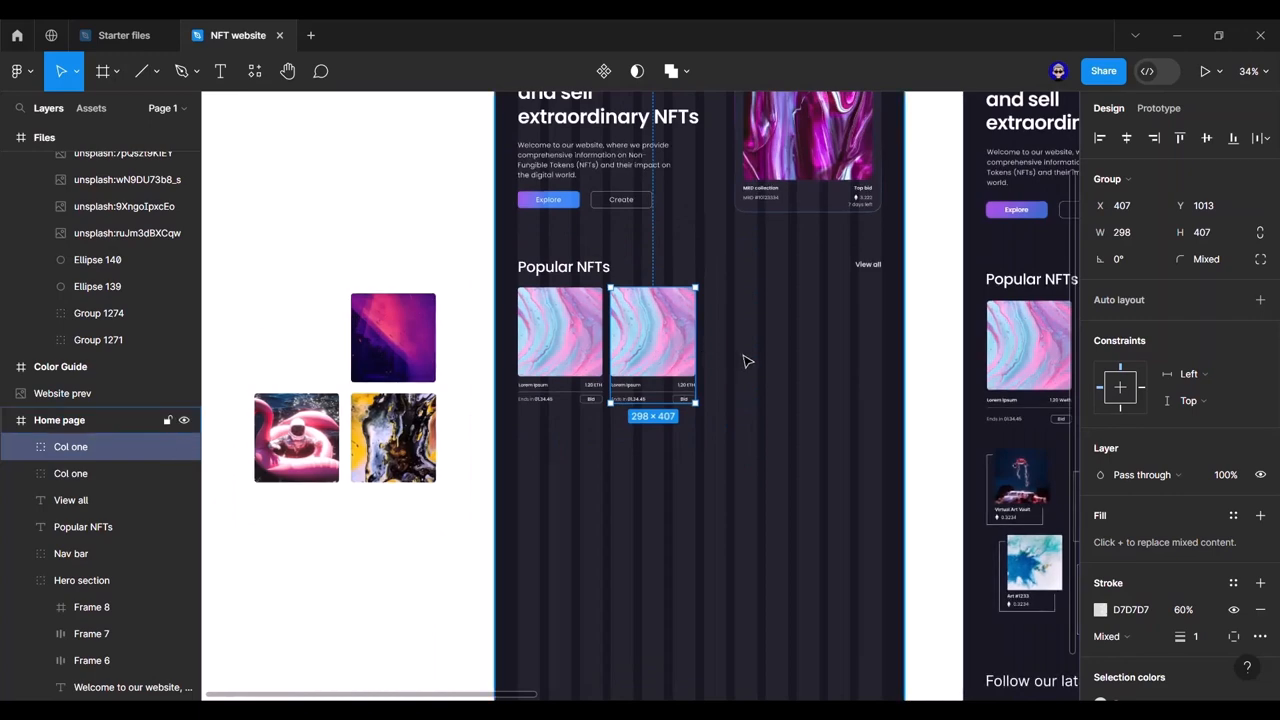
pyautogui.hotkey('ctrl', 'd')
pyautogui.hotkey('ctrl', 'd')
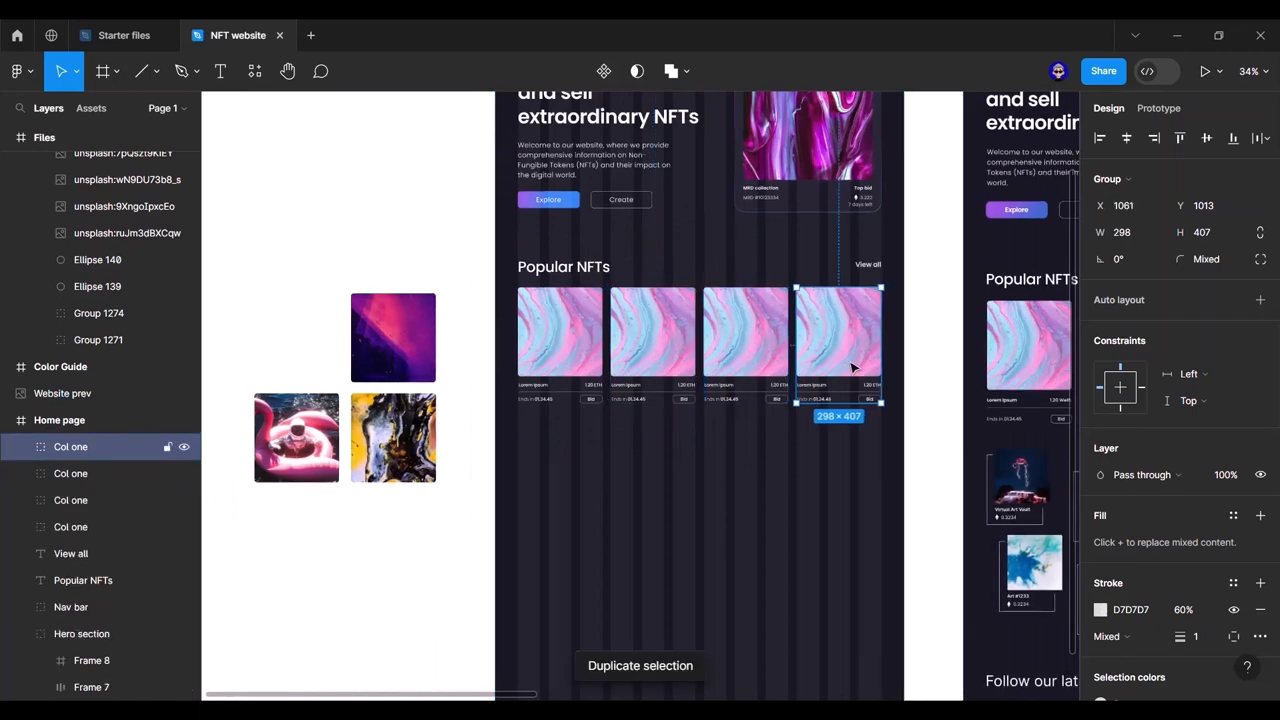
pyautogui.click(951, 346)
pyautogui.scroll(1, 900, 323)
pyautogui.scroll(4, 900, 323)
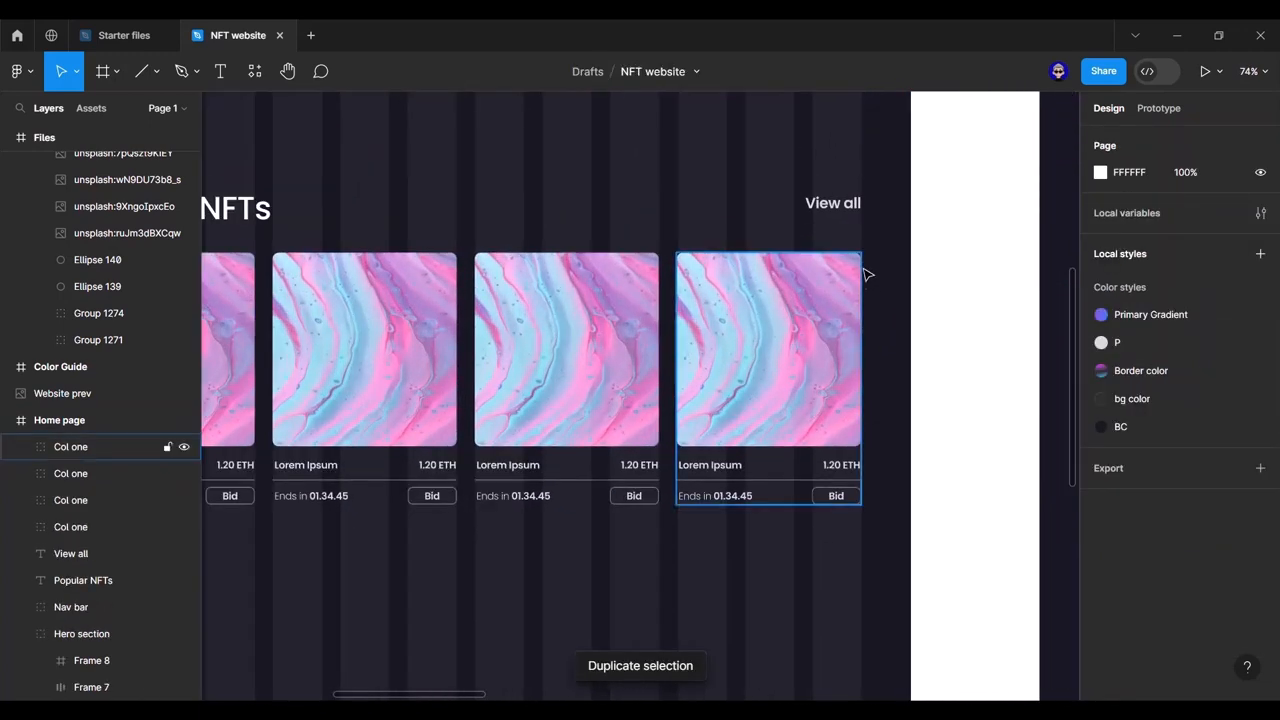
pyautogui.scroll(-3, 951, 349)
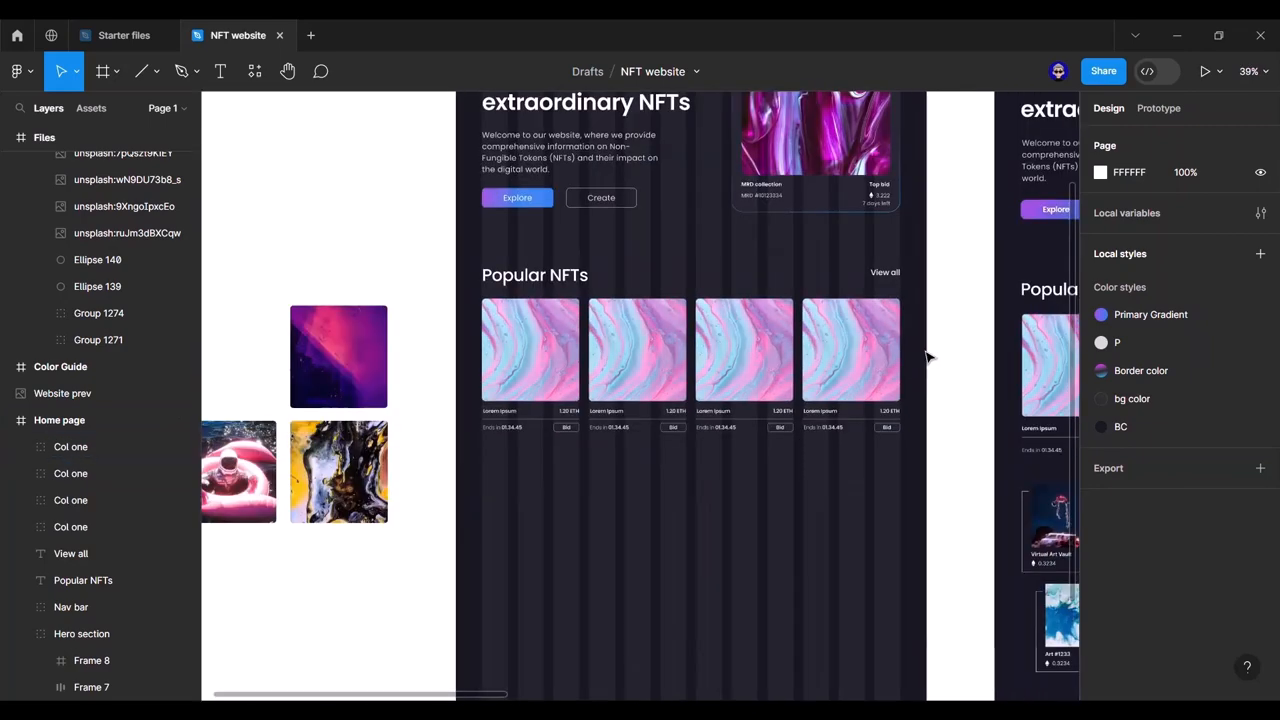
# Step: Rename the second card's group as "Col two" and the third card's group as "Col 3"
pyautogui.click(641, 351)
pyautogui.doubleClick(102, 495)
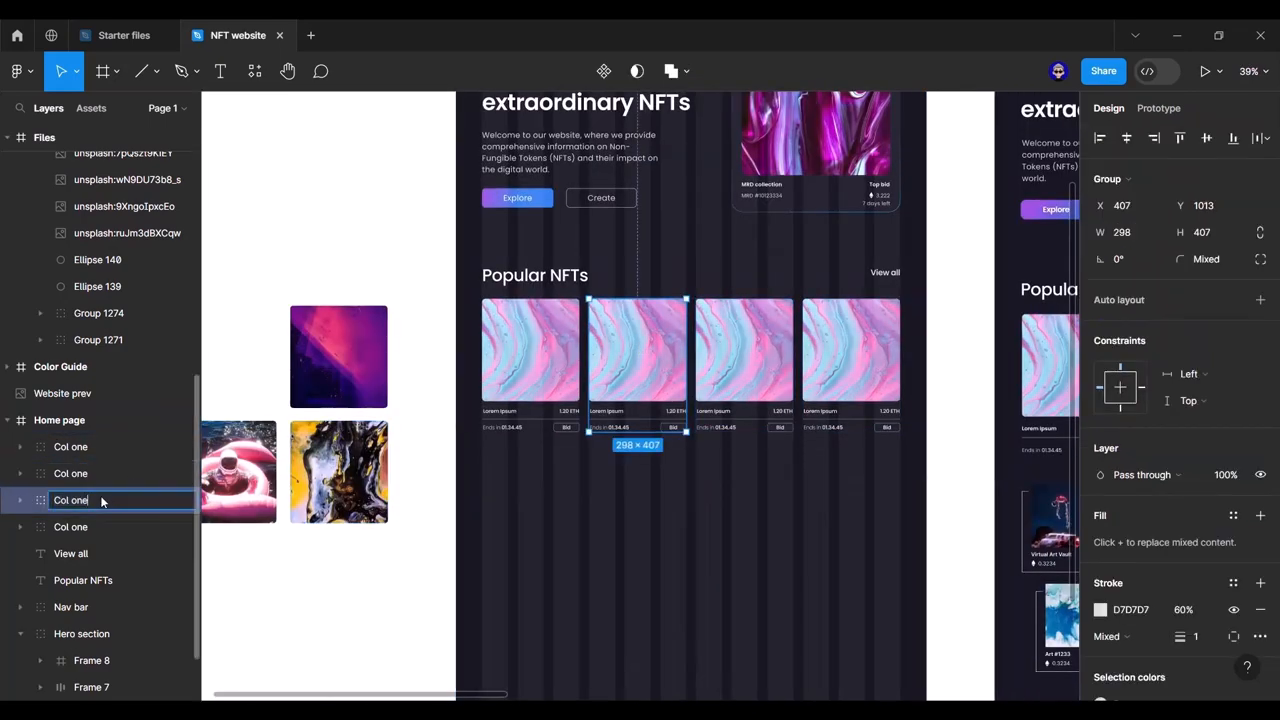
pyautogui.write('Col two')
pyautogui.press('Return')
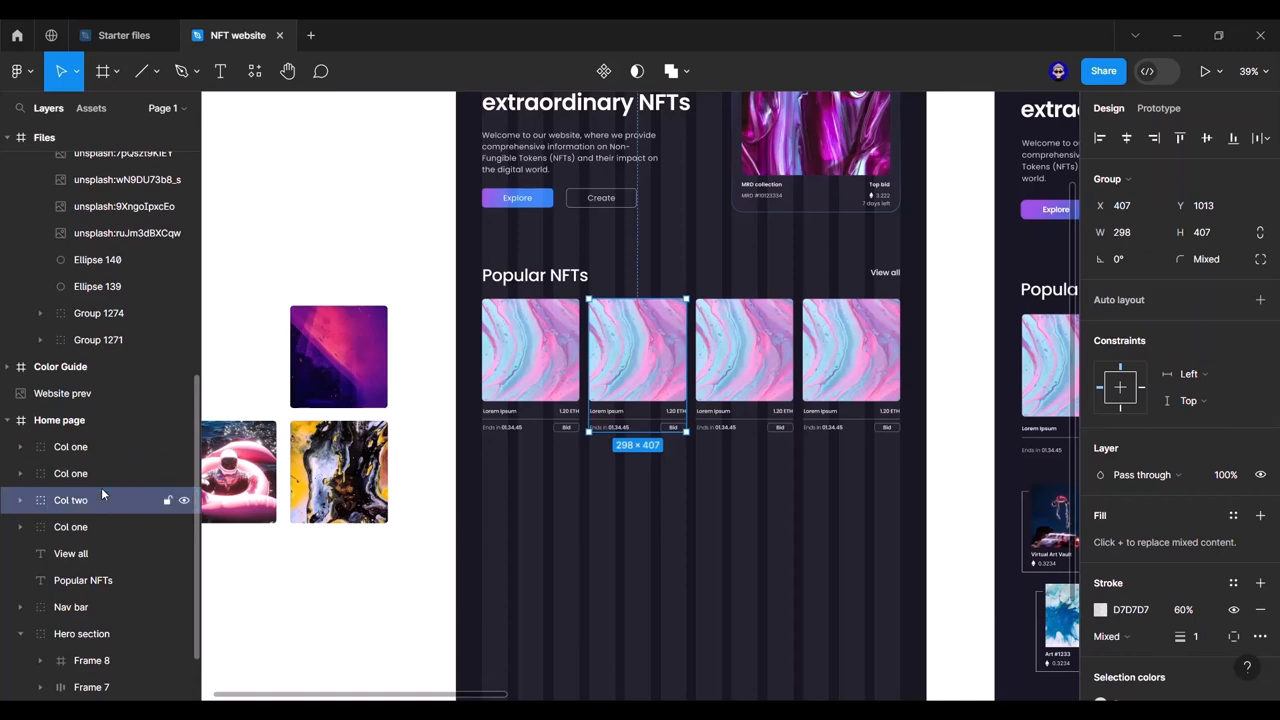
pyautogui.click(72, 476)
pyautogui.doubleClick(109, 474)
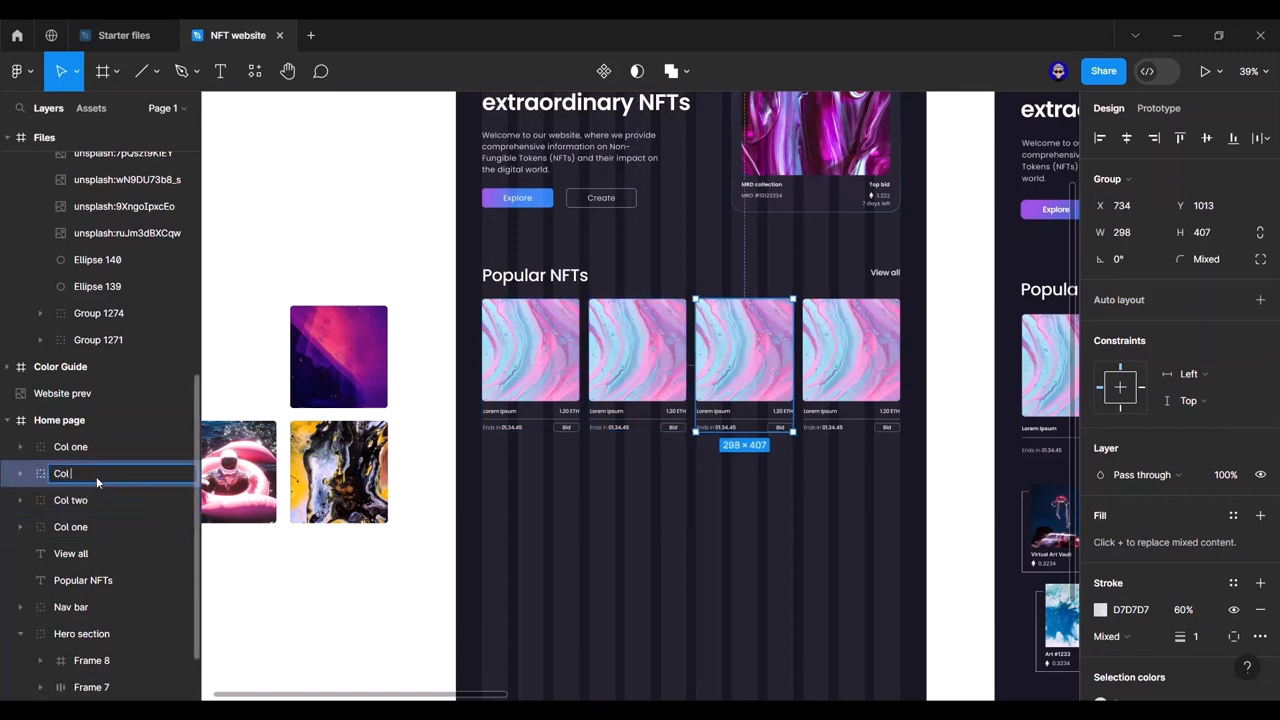
pyautogui.write('Col 3')
pyautogui.press('Return')
# Step: Rename the fourth card's group as "Col 4" and collapse it in the layer list
pyautogui.doubleClick(851, 334)
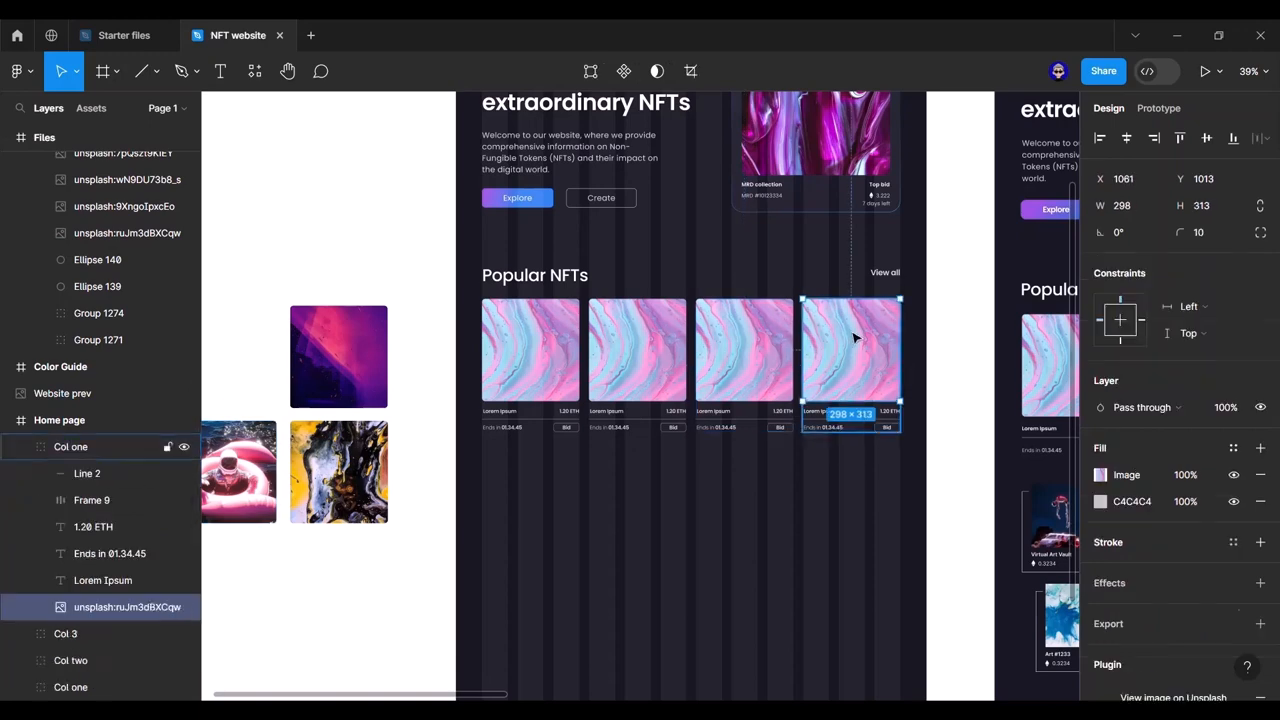
pyautogui.click(945, 320)
pyautogui.click(857, 337)
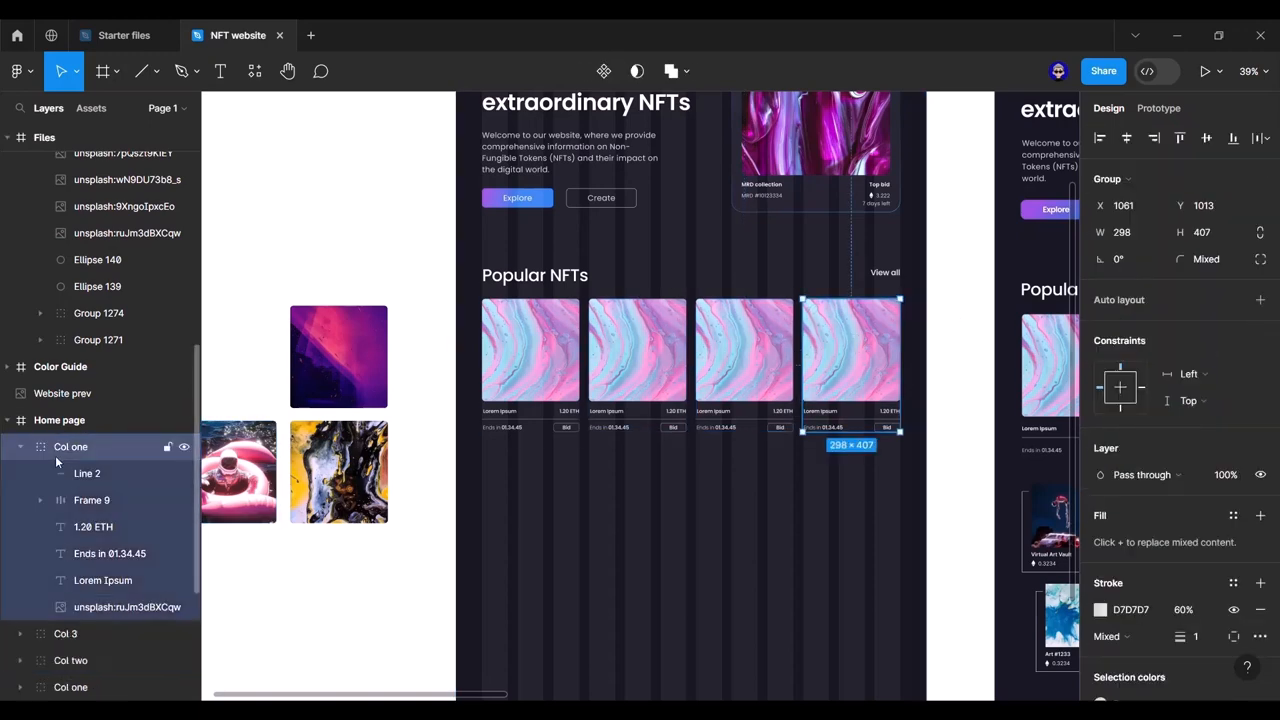
pyautogui.doubleClick(112, 449)
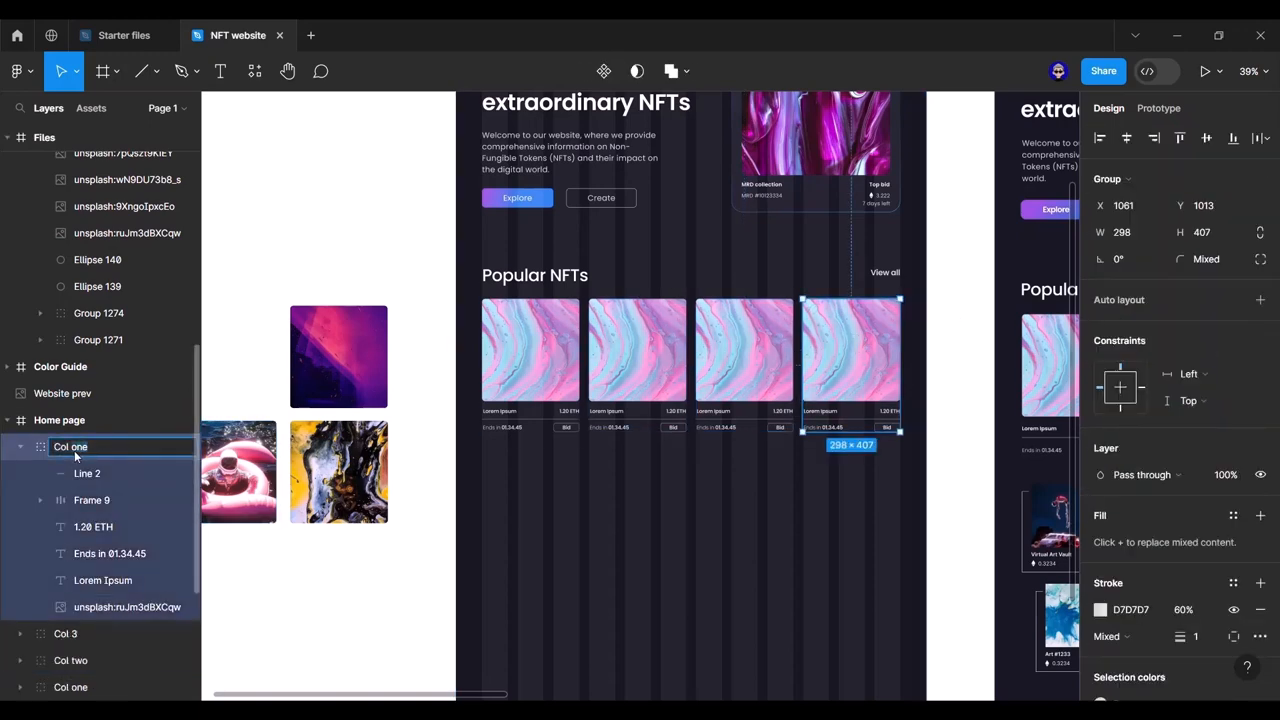
pyautogui.write('Col 4')
pyautogui.press('Return')
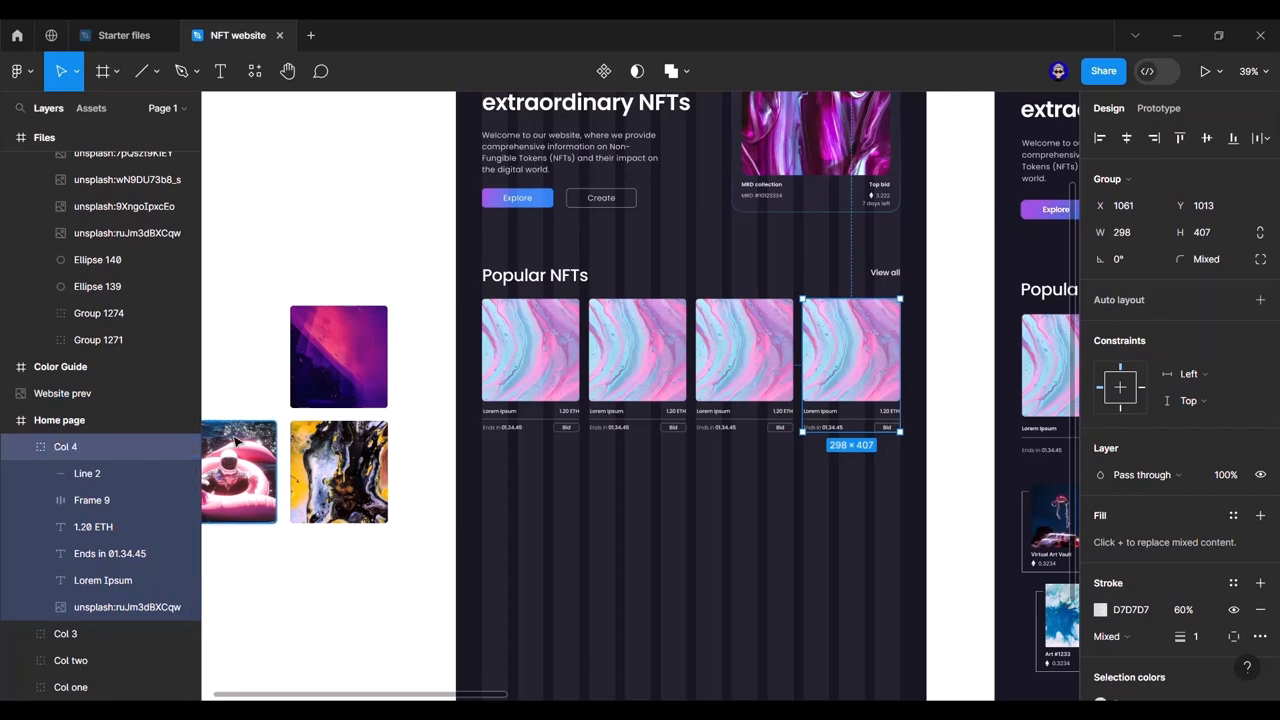
pyautogui.click(23, 450)
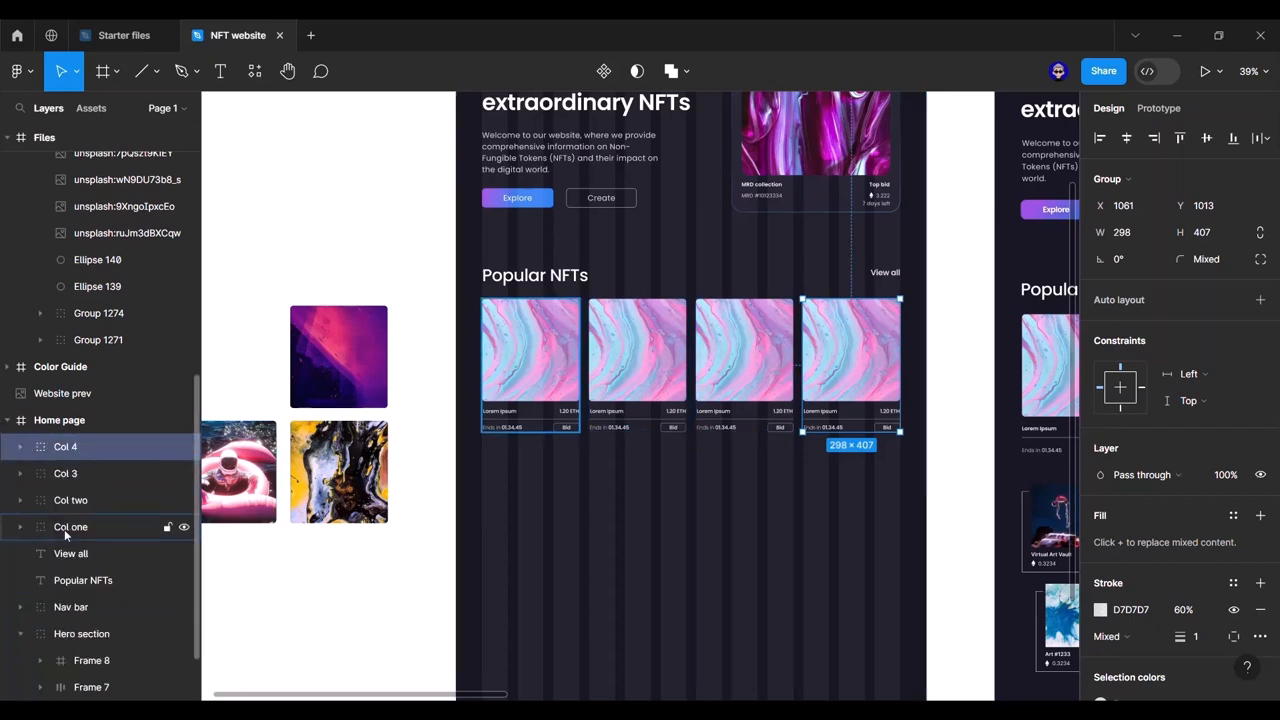
# Step: Group the "Popular NFTs" heading, the "View all" text and the four card groups together
pyautogui.click(532, 276)
pyautogui.keyDown('shift'); pyautogui.click(882, 273); pyautogui.keyUp('shift')
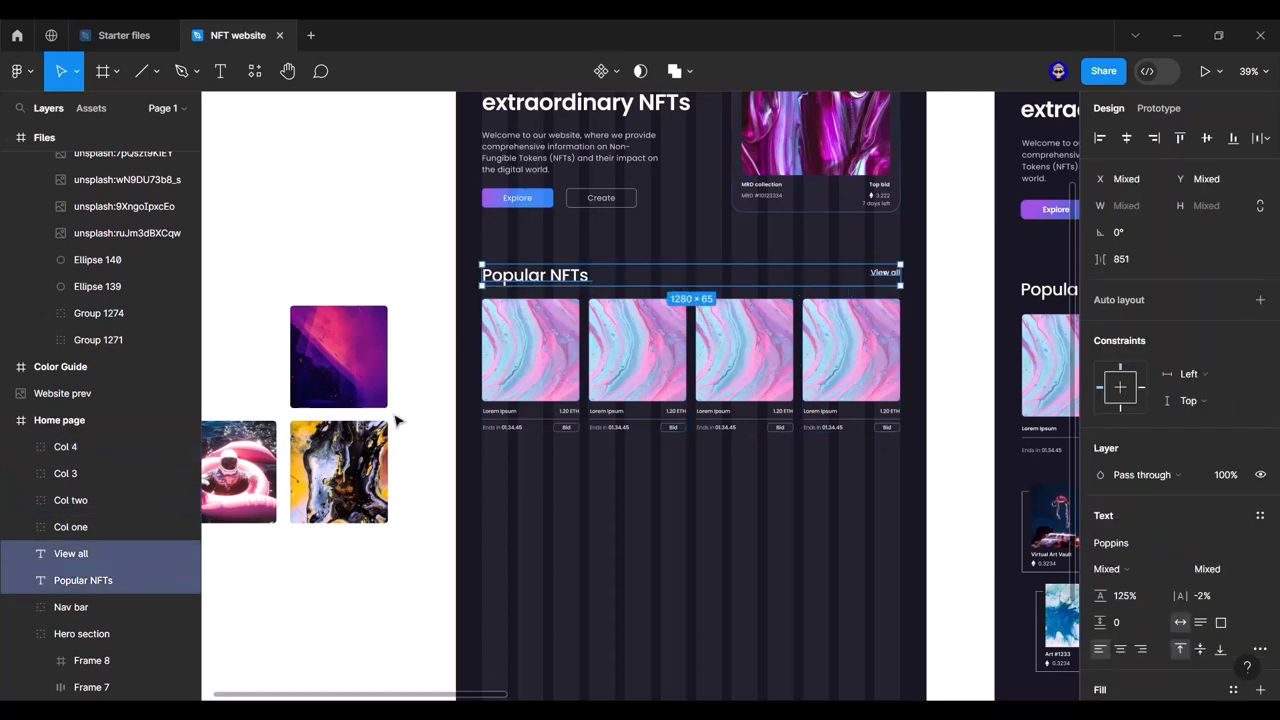
pyautogui.keyDown('shift'); pyautogui.click(66, 447); pyautogui.keyUp('shift')
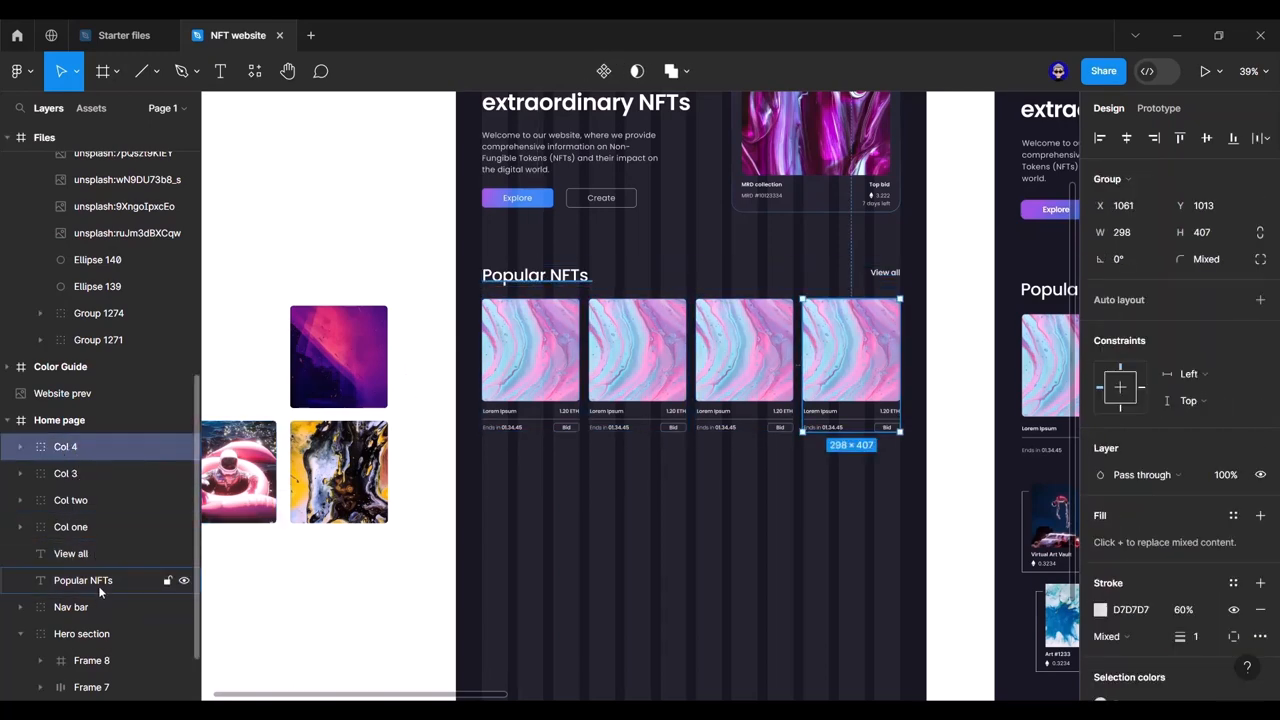
pyautogui.rightClick(60, 447)
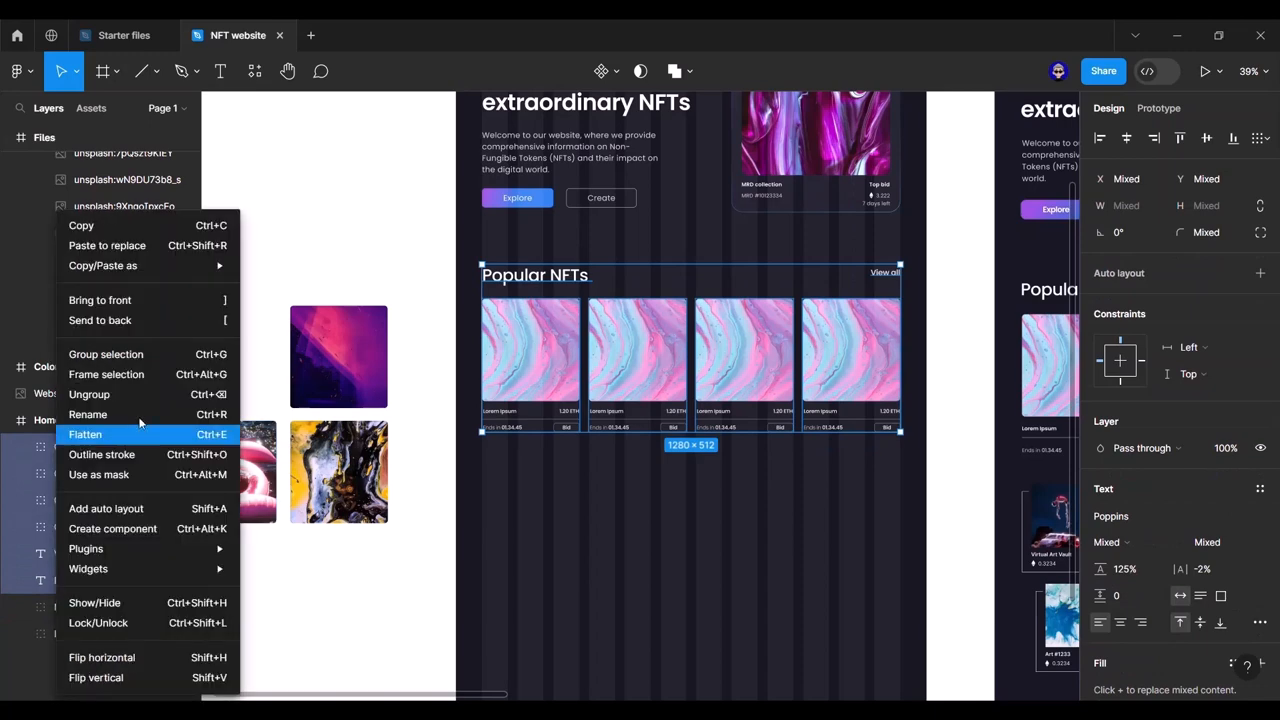
pyautogui.click(131, 356)
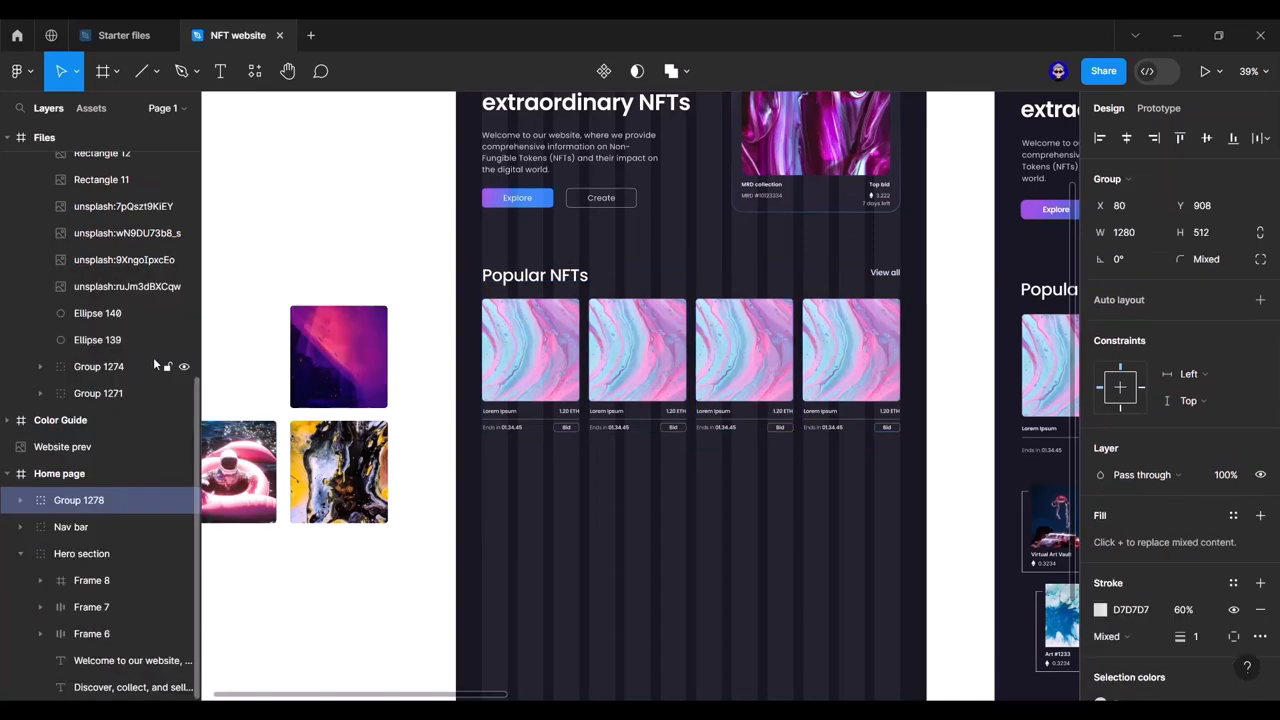
# Step: Rename the new section group as "Popular"
pyautogui.doubleClick(76, 498)
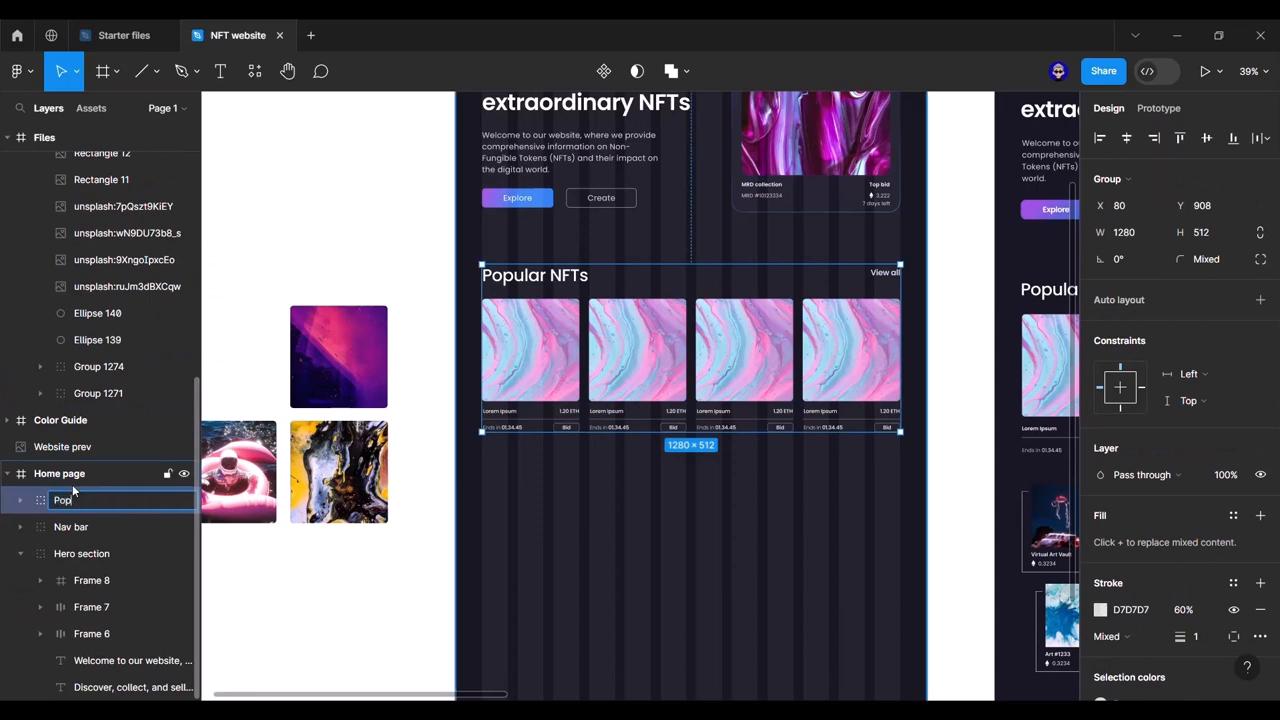
pyautogui.write('Popular')
pyautogui.press('Return')
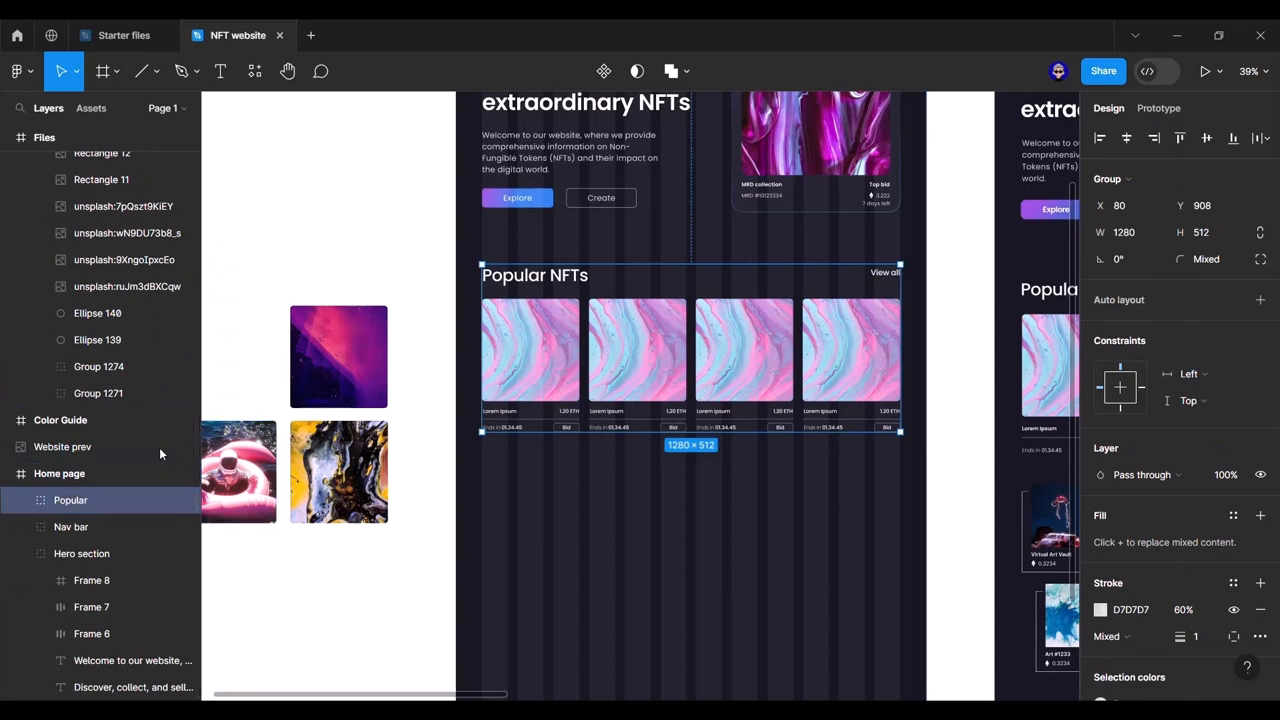
# Step: Reorder the Home page layers so the "Popular" group sits below "Nav bar" and "Hero section"
pyautogui.scroll(3, 20, 550)
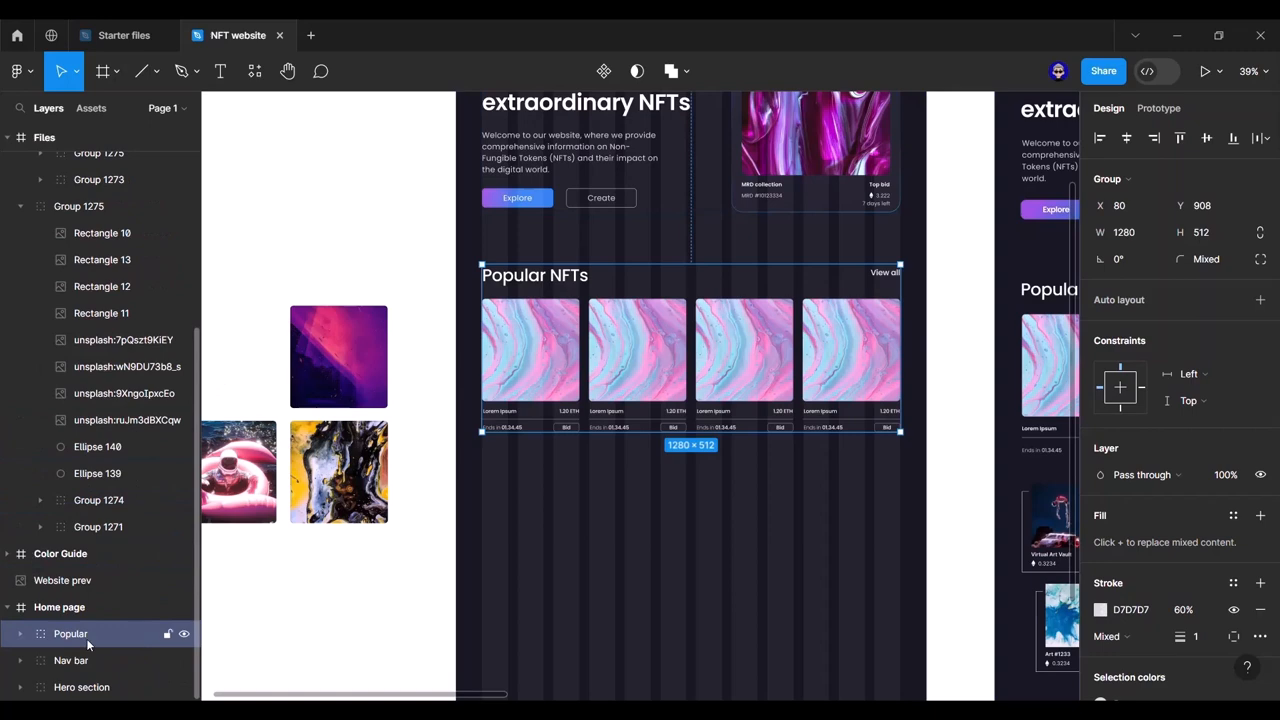
pyautogui.scroll(-1, 525, 442)
pyautogui.scroll(-2, 525, 442)
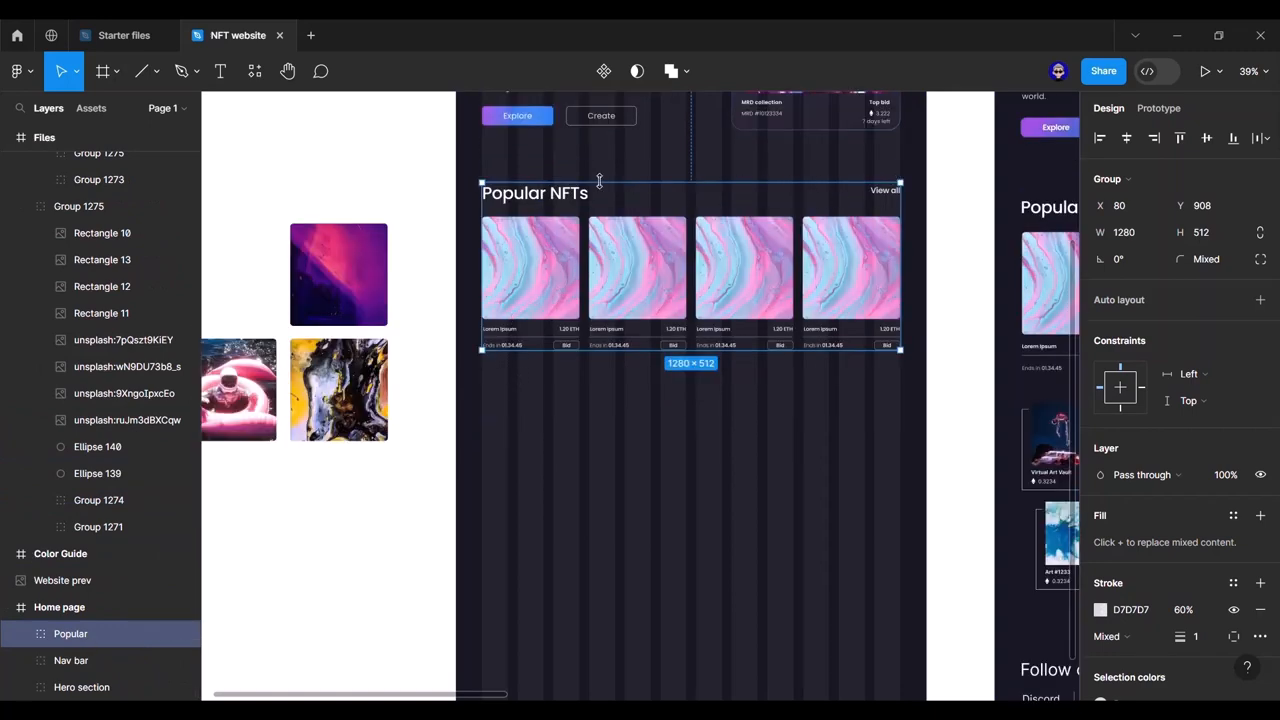
pyautogui.scroll(1, 677, 251)
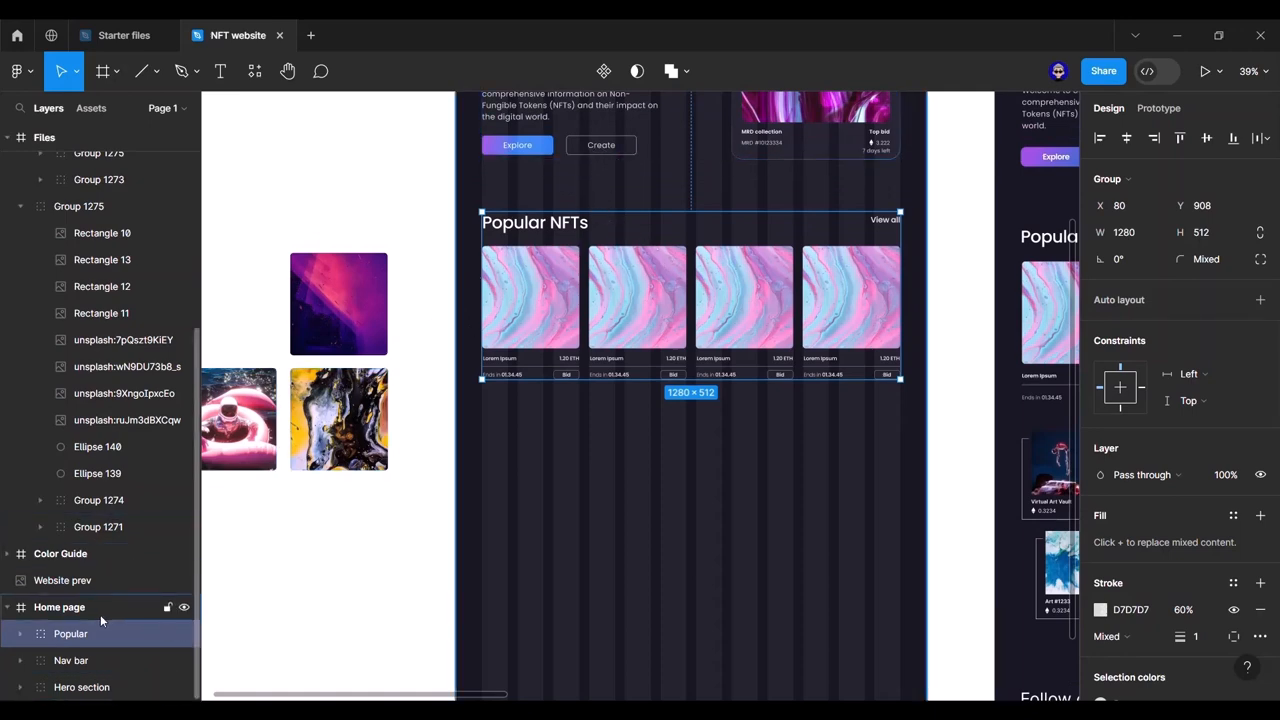
pyautogui.moveTo(78, 698); pyautogui.dragTo(99, 678)
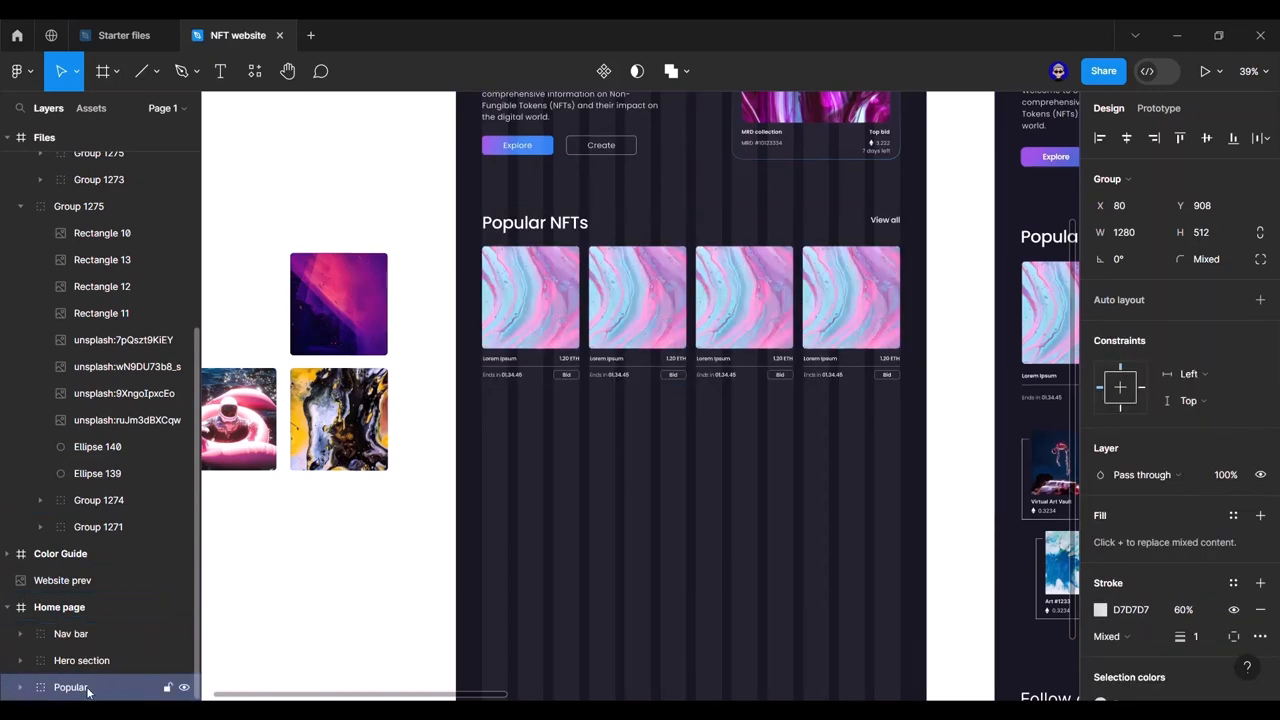
pyautogui.click(430, 343)
# Step: Replace the second card's image with a PNG copy of the loose purple and red image beside the frame
pyautogui.scroll(-1, 447, 326)
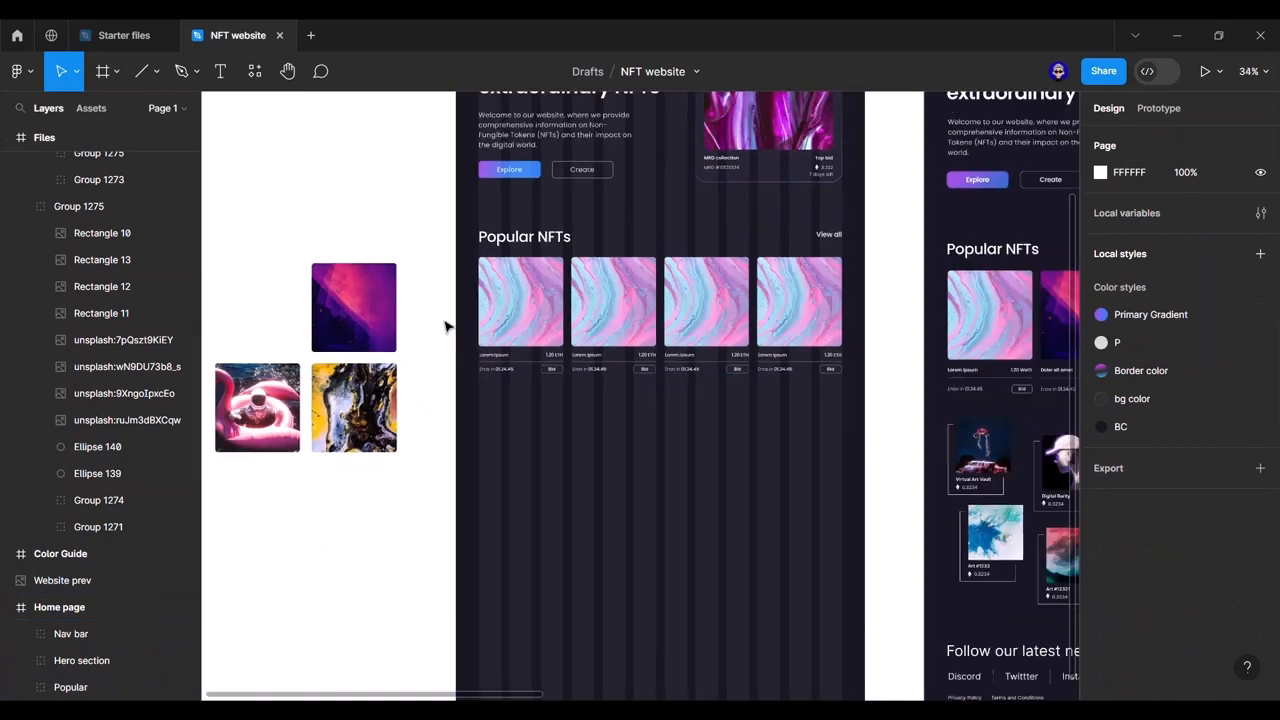
pyautogui.moveTo(427, 293); pyautogui.dragTo(332, 298)
pyautogui.scroll(-3, 342, 302)
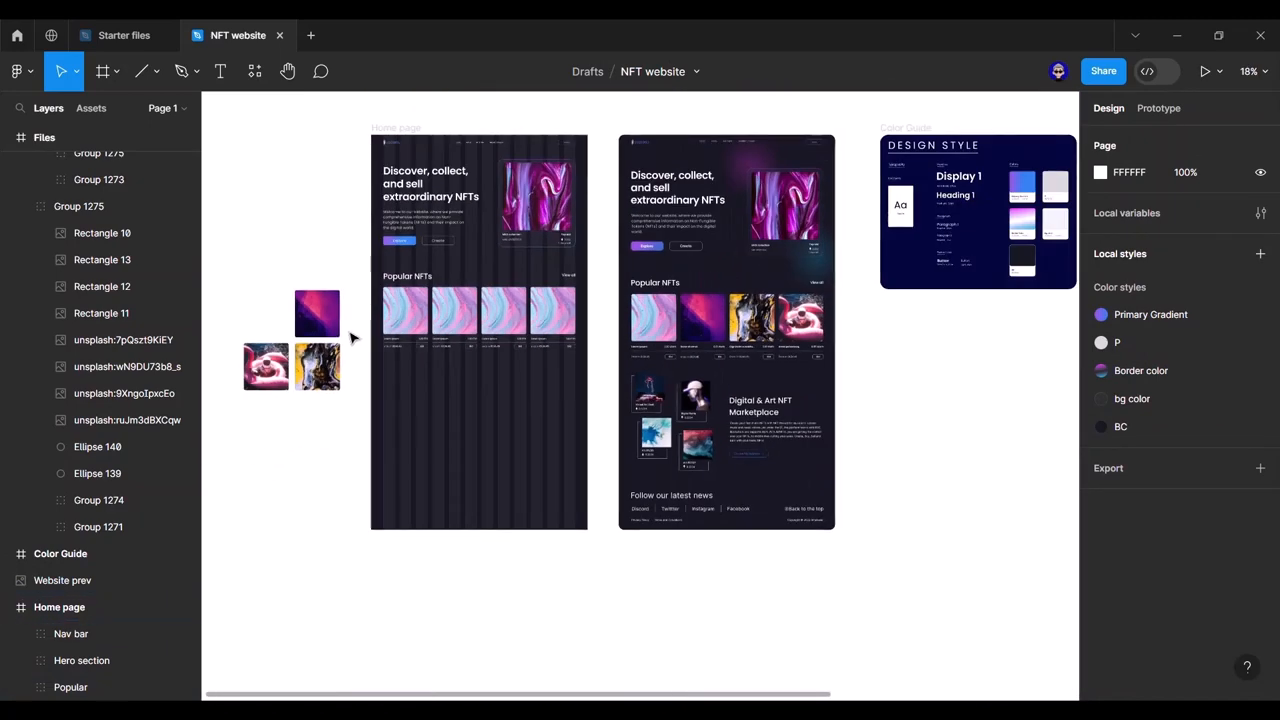
pyautogui.scroll(2, 328, 333)
pyautogui.click(355, 305)
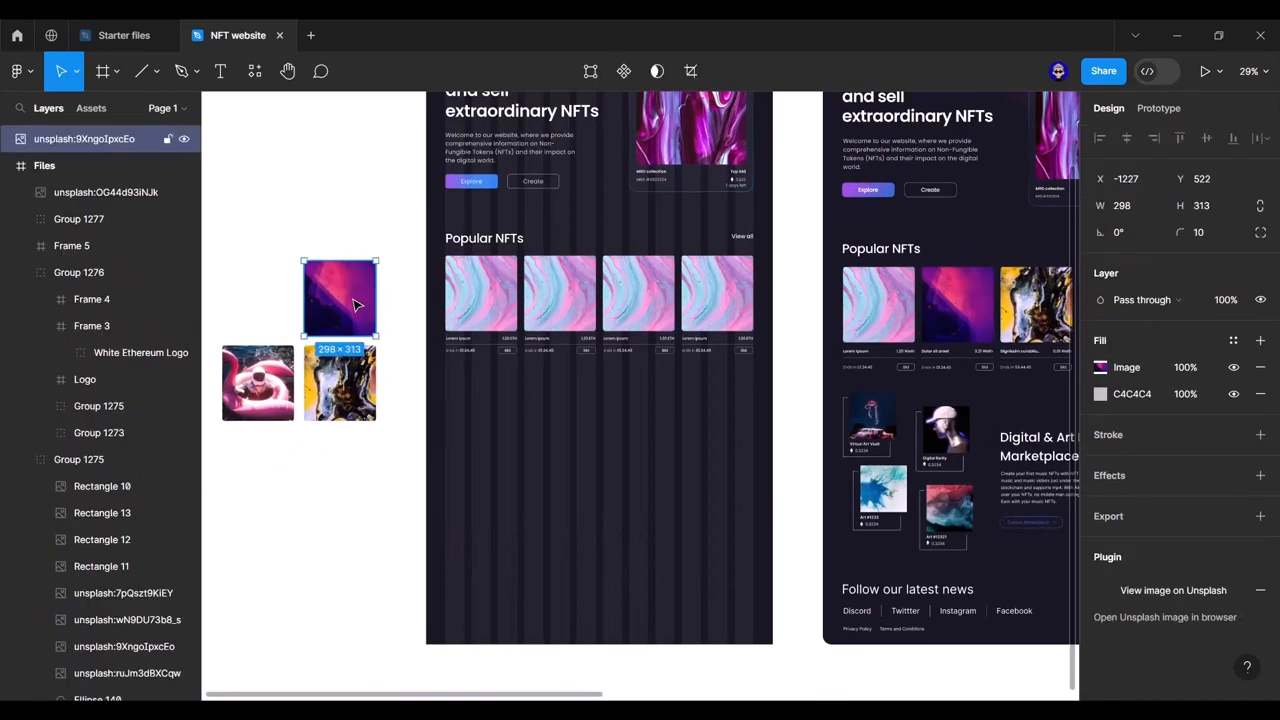
pyautogui.hotkey('ctrl', 'shift', 'c')
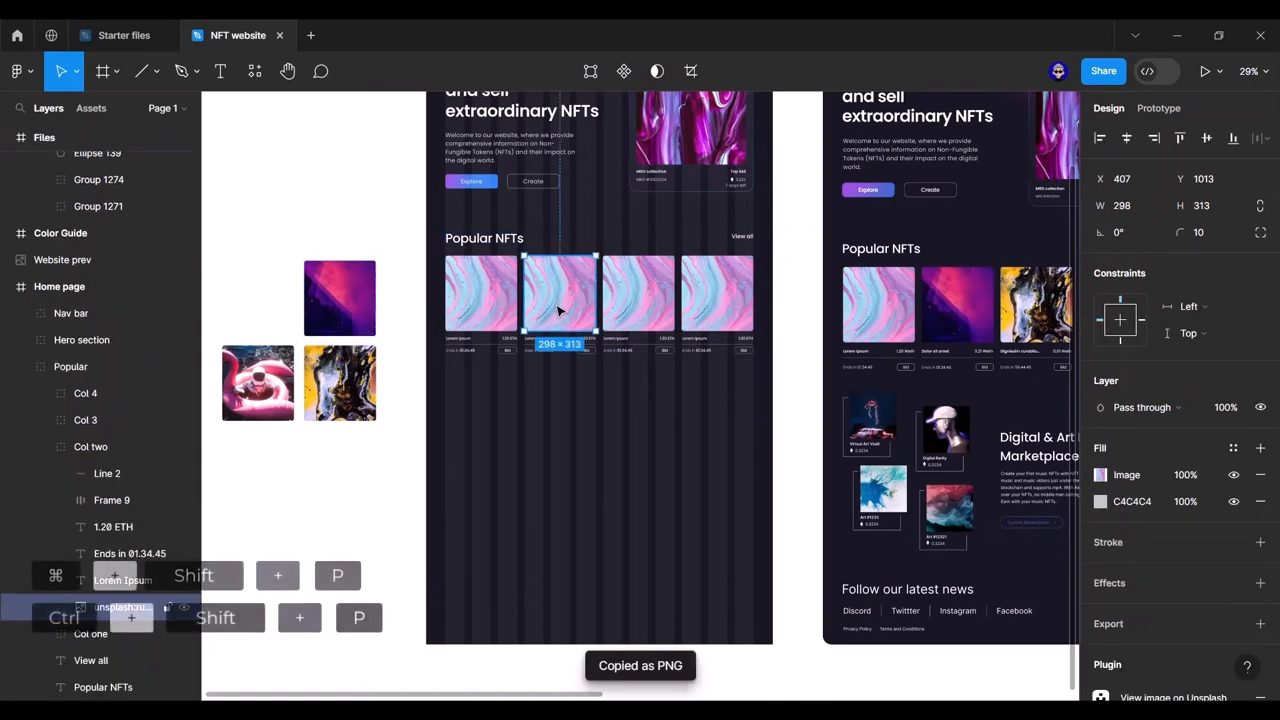
pyautogui.hotkey('ctrl', 'shift', 'p')
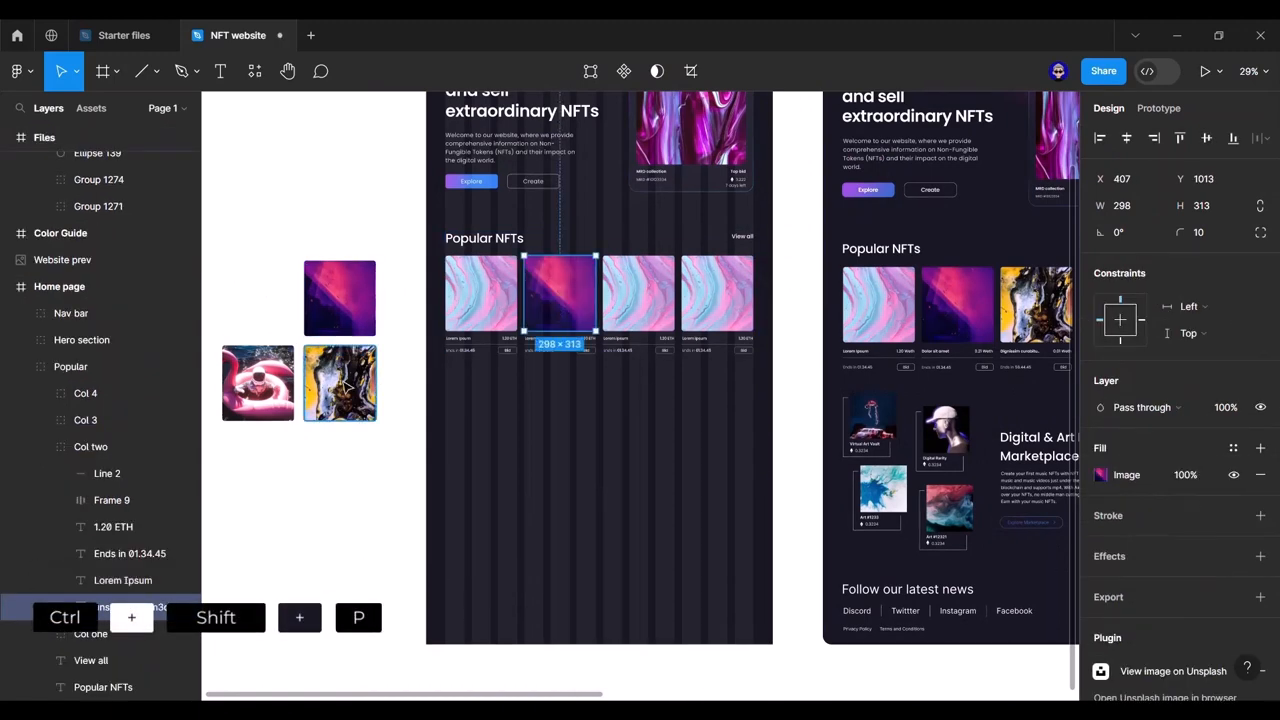
# Step: Replace the third card's image with a PNG copy of the loose yellow and black marbled image
pyautogui.click(345, 385)
pyautogui.hotkey('ctrl', 'shift', 'c')
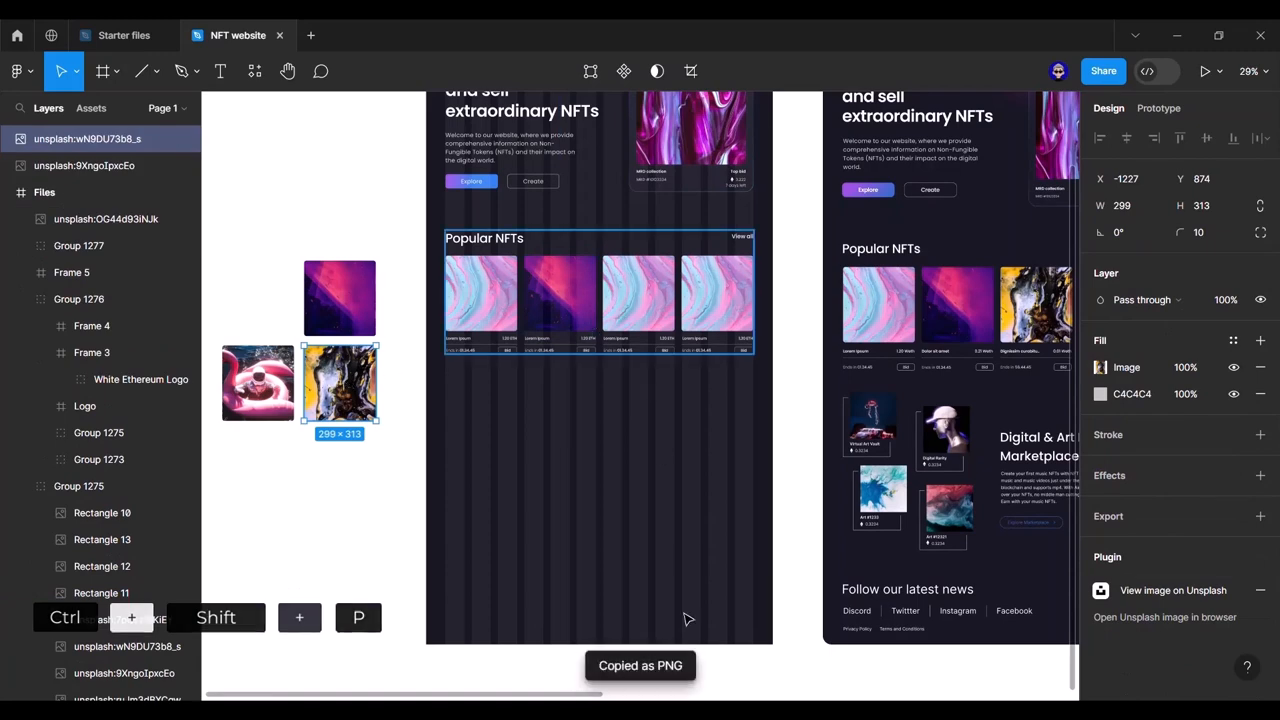
pyautogui.click(630, 296)
pyautogui.doubleClick(631, 300)
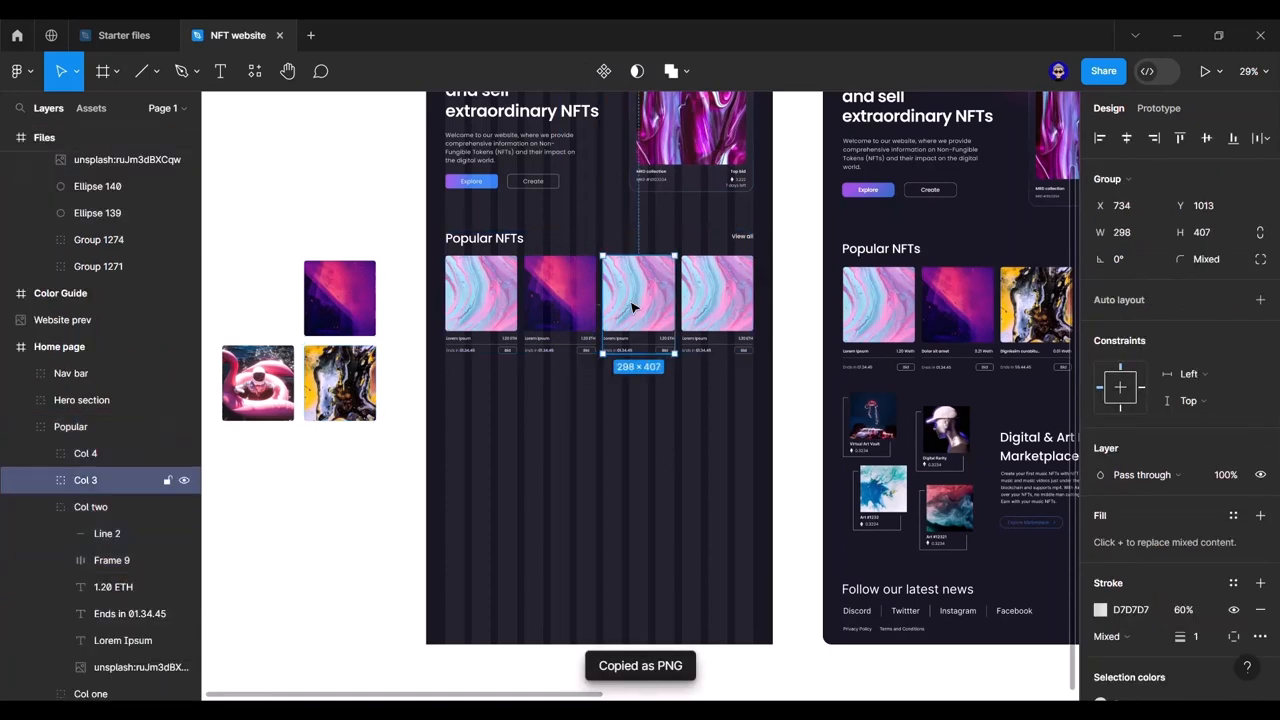
pyautogui.doubleClick(632, 304)
pyautogui.hotkey('ctrl', 'v')
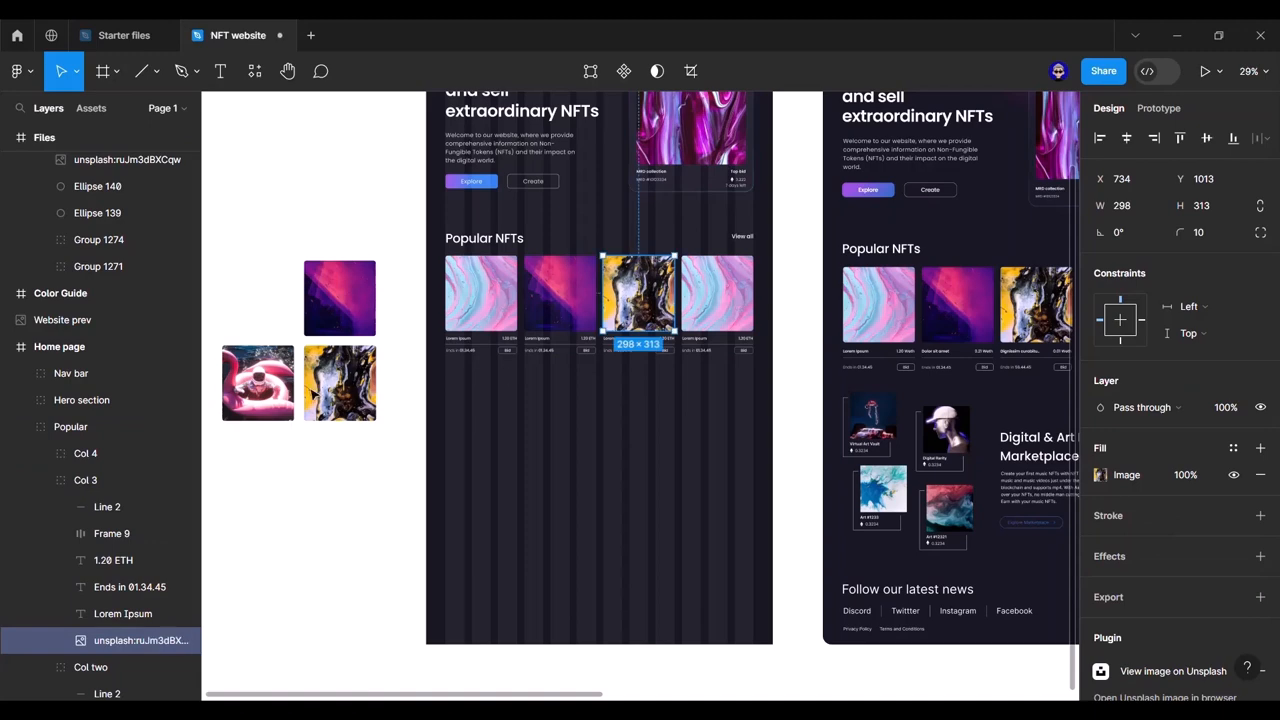
# Step: Replace the fourth card's image with a PNG copy of the loose pink flamingo float image
pyautogui.click(270, 394)
pyautogui.hotkey('ctrl', 'shift', 'c')
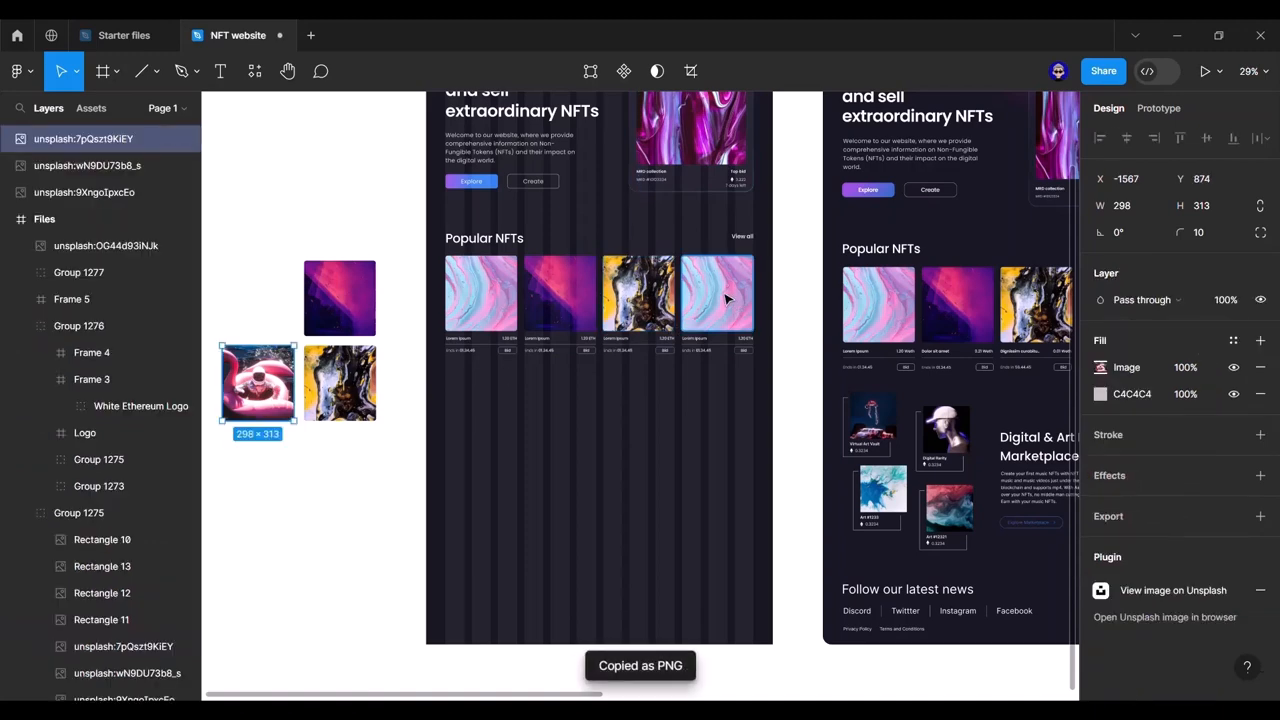
pyautogui.keyDown('ctrl'); pyautogui.keyDown('shift'); pyautogui.click(723, 292); pyautogui.keyUp('shift'); pyautogui.keyUp('ctrl')
pyautogui.hotkey('ctrl', 'v')
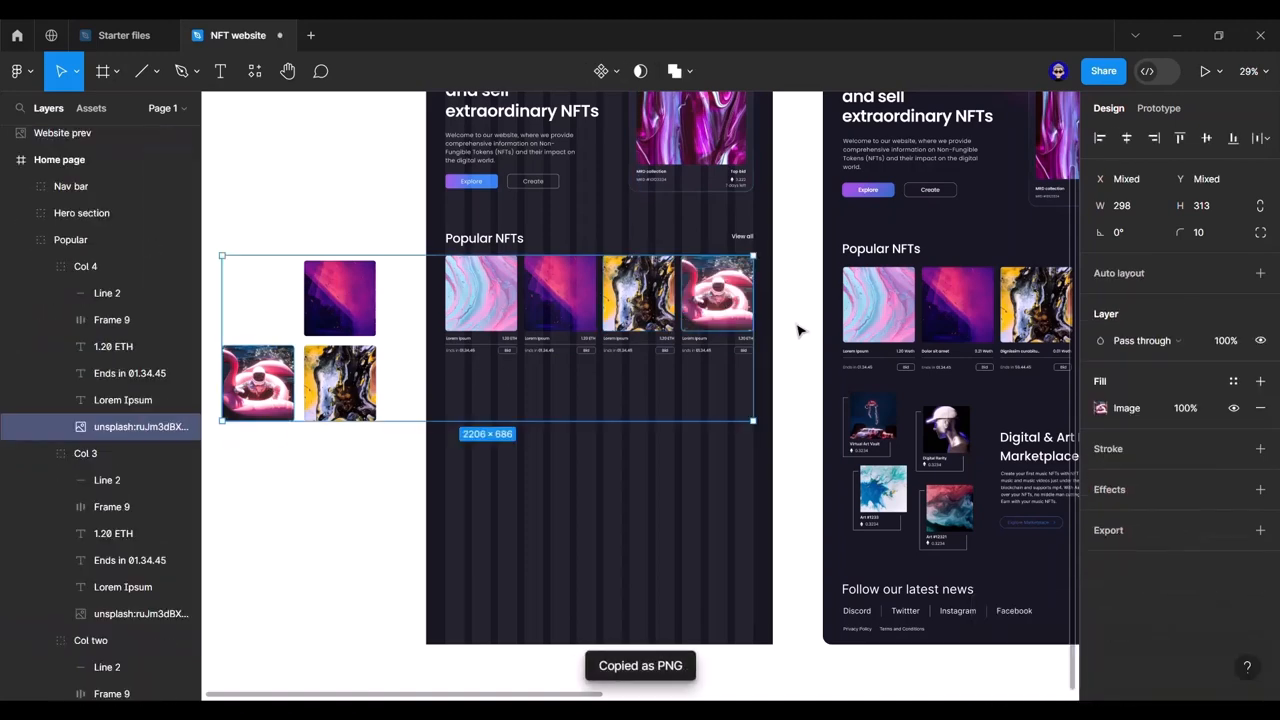
# Step: Delete the three loose source images beside the Home page frame
pyautogui.click(810, 328)
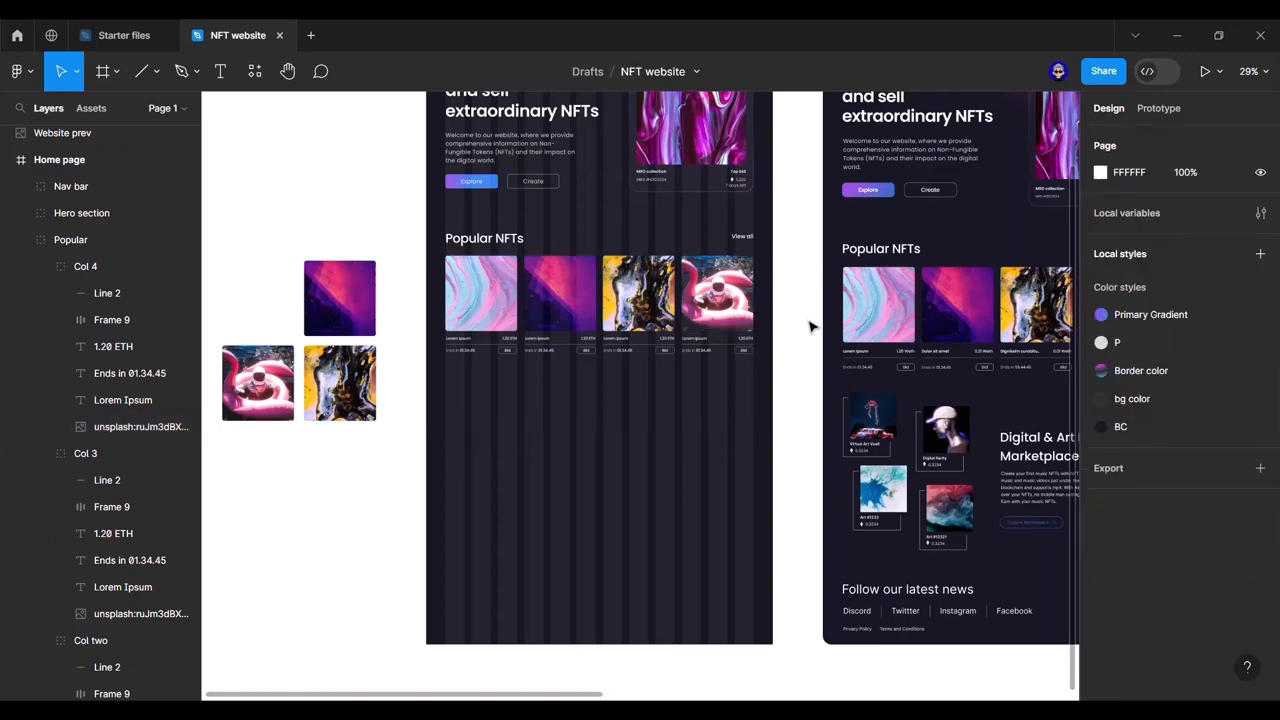
pyautogui.moveTo(249, 507); pyautogui.dragTo(360, 297)
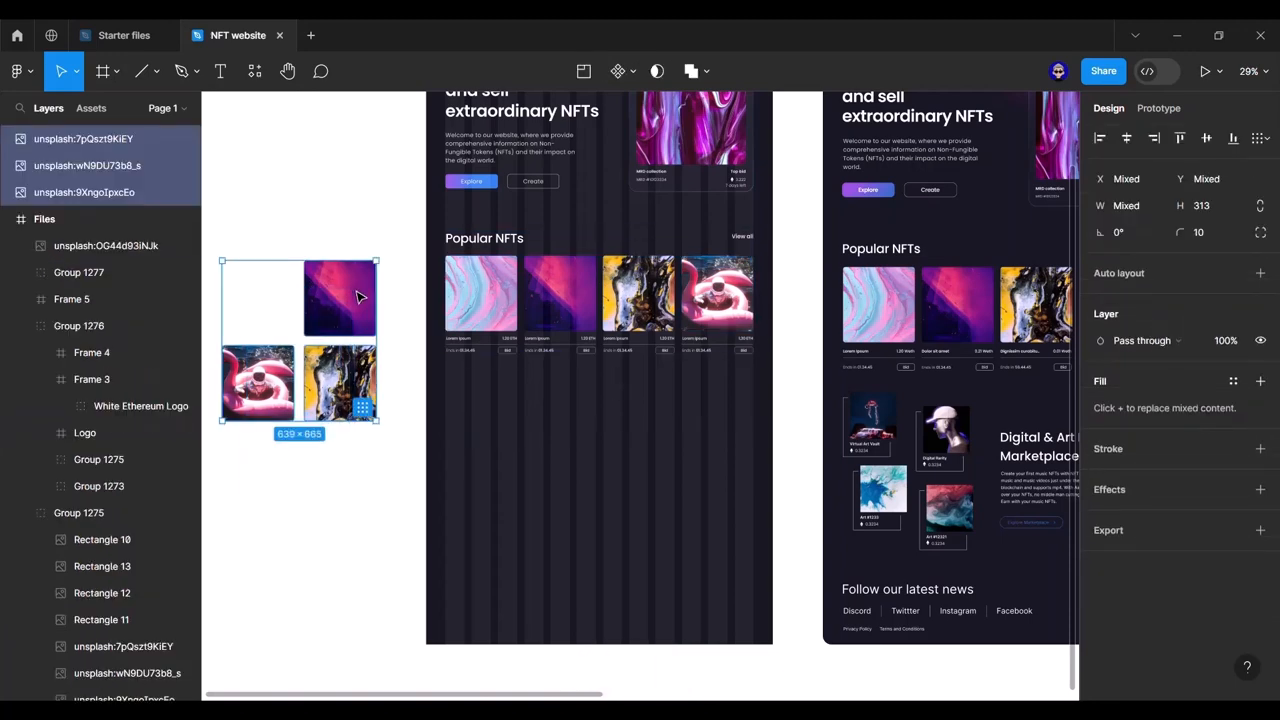
pyautogui.press('Delete')
# Step: Hide the layout grid of the Home page frame
pyautogui.scroll(-3, 377, 280)
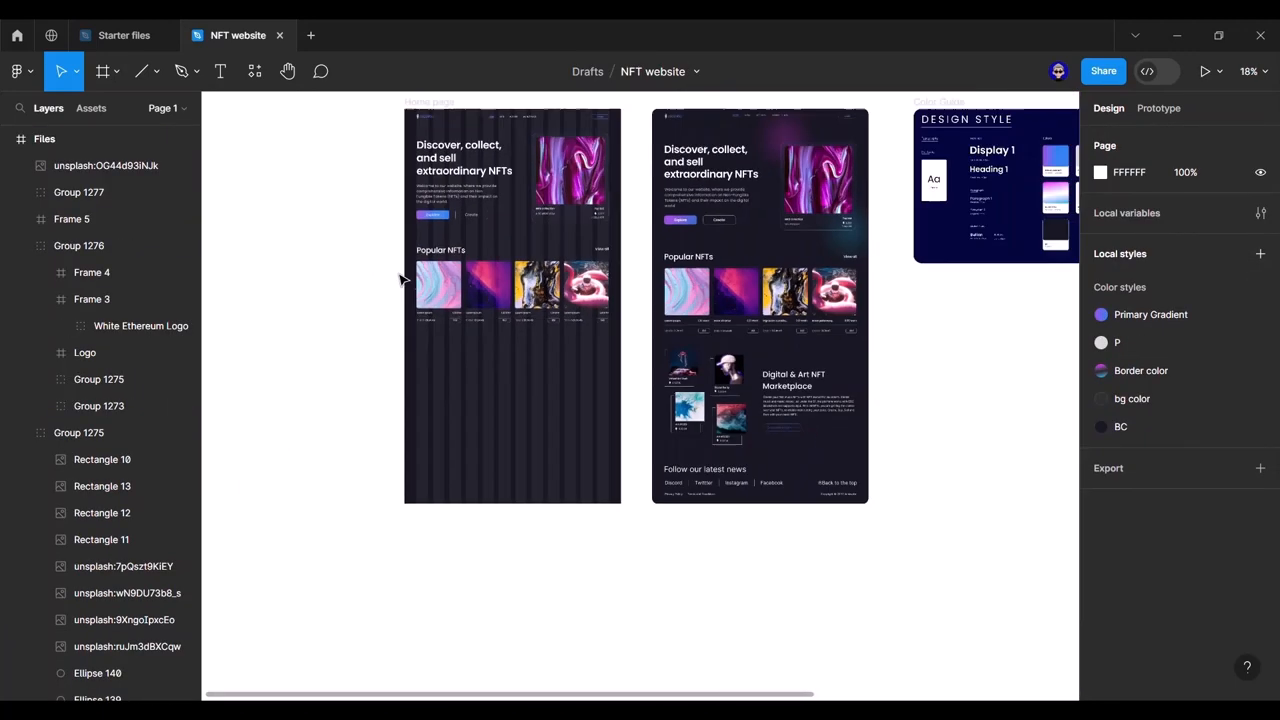
pyautogui.moveTo(446, 292); pyautogui.dragTo(494, 342)
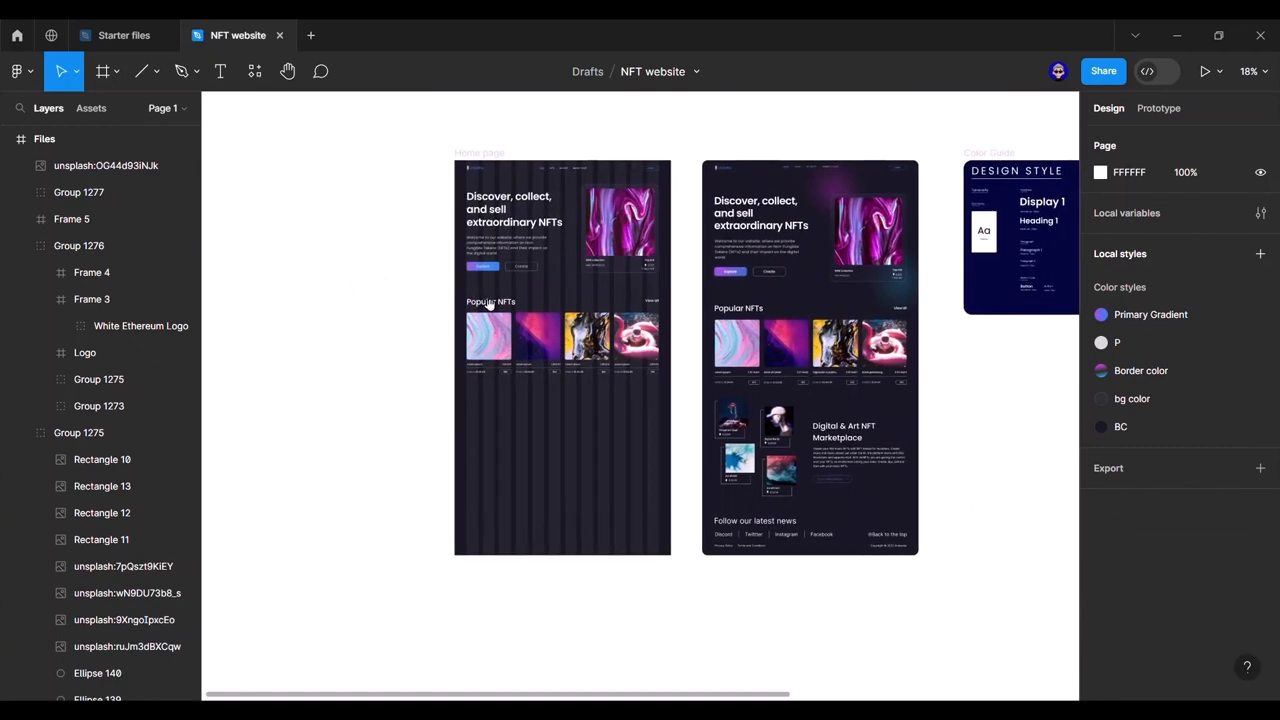
pyautogui.click(486, 152)
pyautogui.click(1233, 394)
pyautogui.click(699, 332)
# Step: Move the "Popular" group down to Y 948 so it sits 200 px below the hero section
pyautogui.scroll(3, 526, 323)
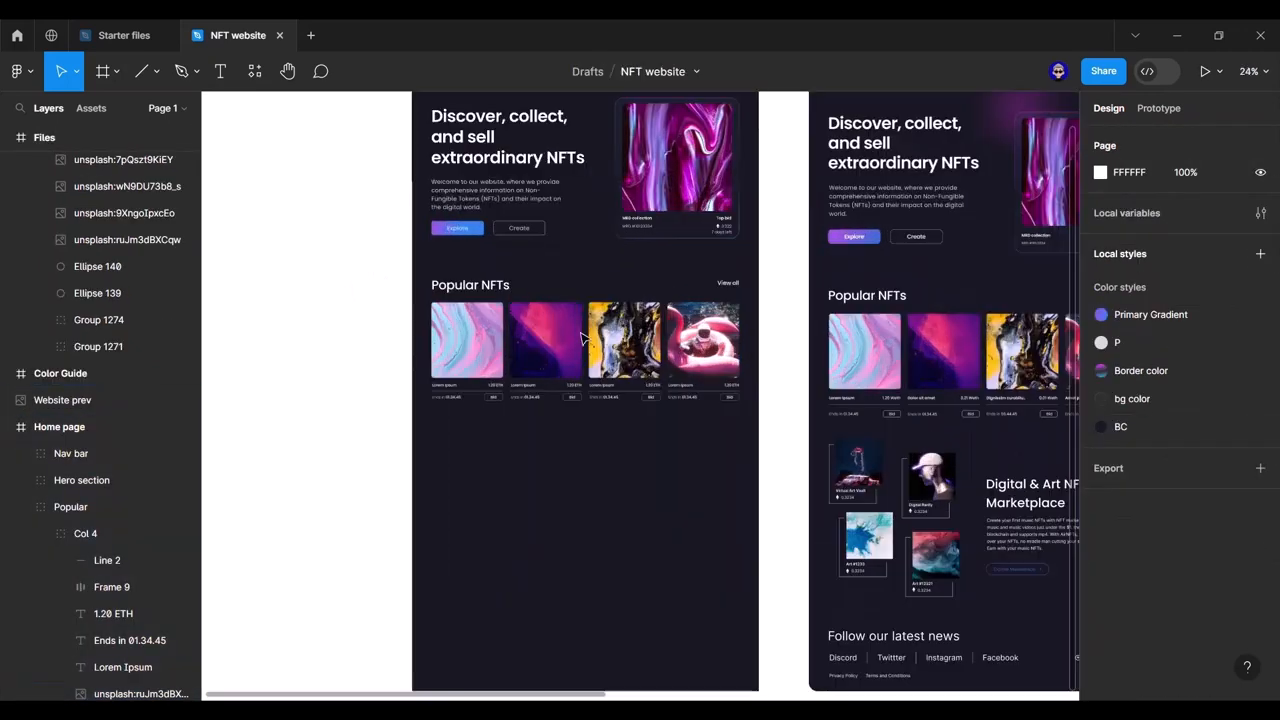
pyautogui.moveTo(751, 325); pyautogui.dragTo(566, 300)
pyautogui.click(480, 305)
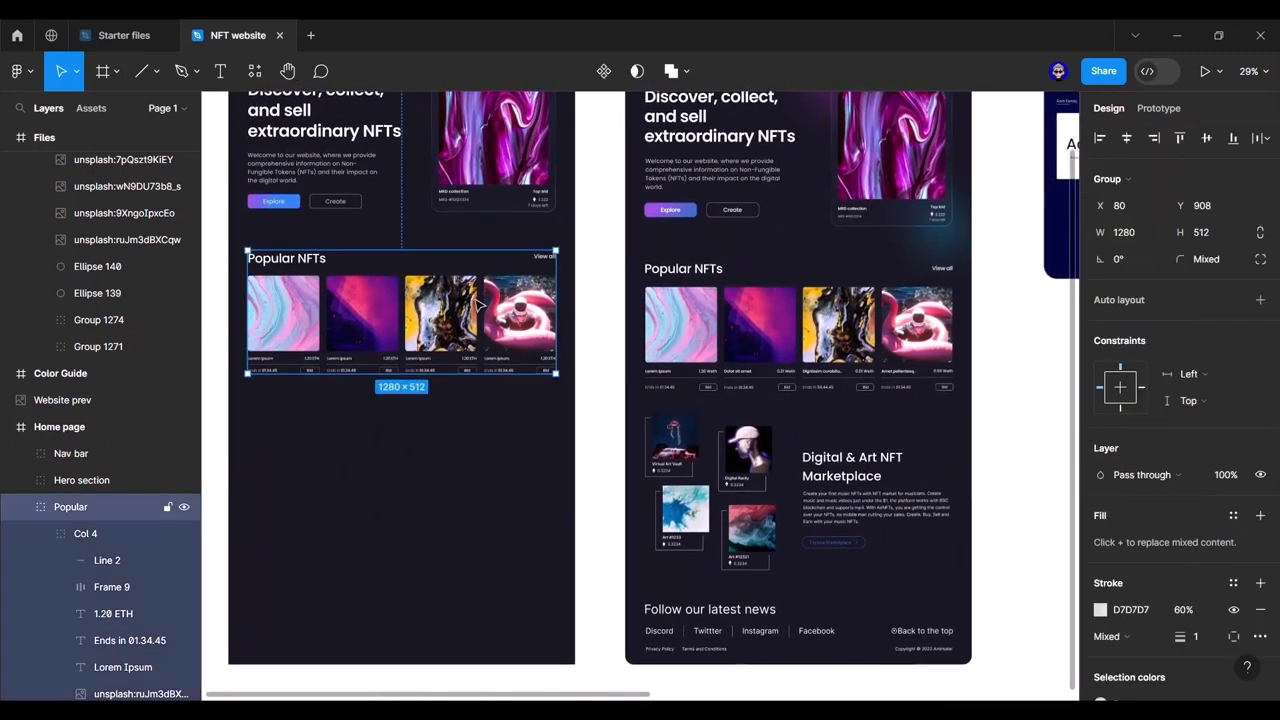
pyautogui.moveTo(479, 304); pyautogui.dragTo(479, 308)
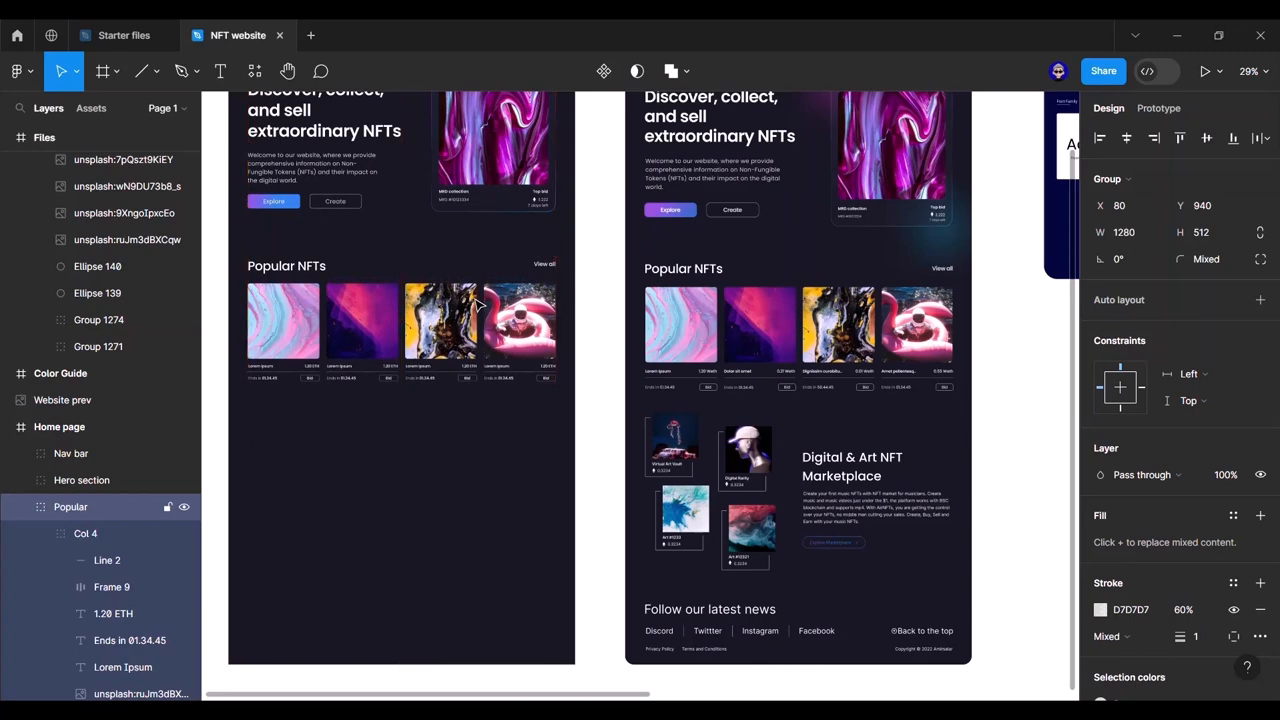
pyautogui.press('alt')
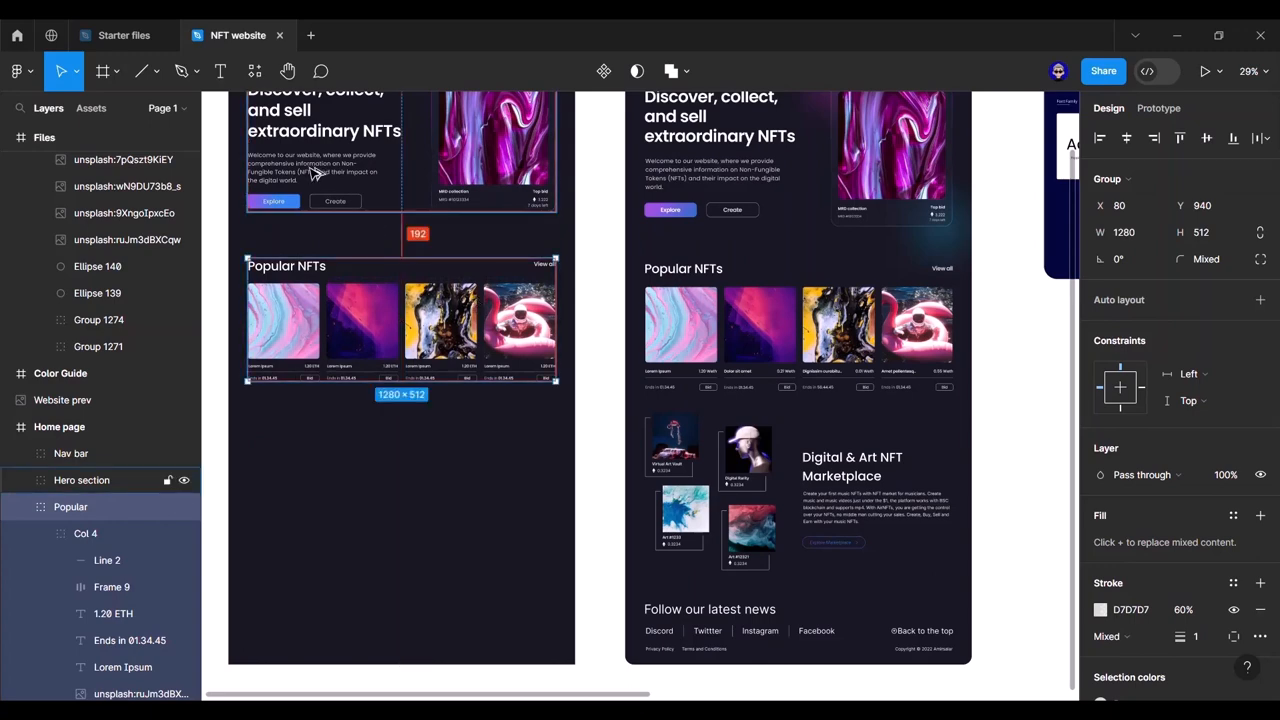
pyautogui.press('Down')
pyautogui.press('Down')
pyautogui.press('Down')
pyautogui.press('Down')
pyautogui.press('Down')
pyautogui.press('Down')
pyautogui.press('Down')
pyautogui.press('Down')
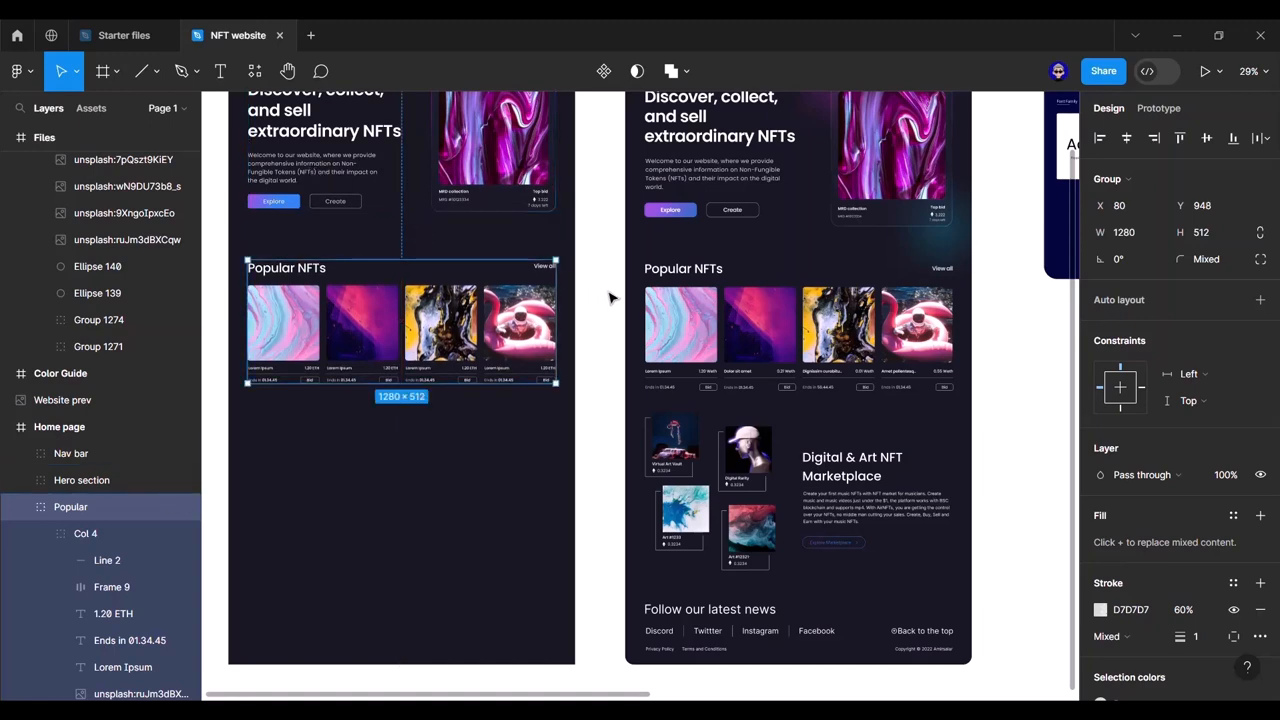
pyautogui.press('alt')
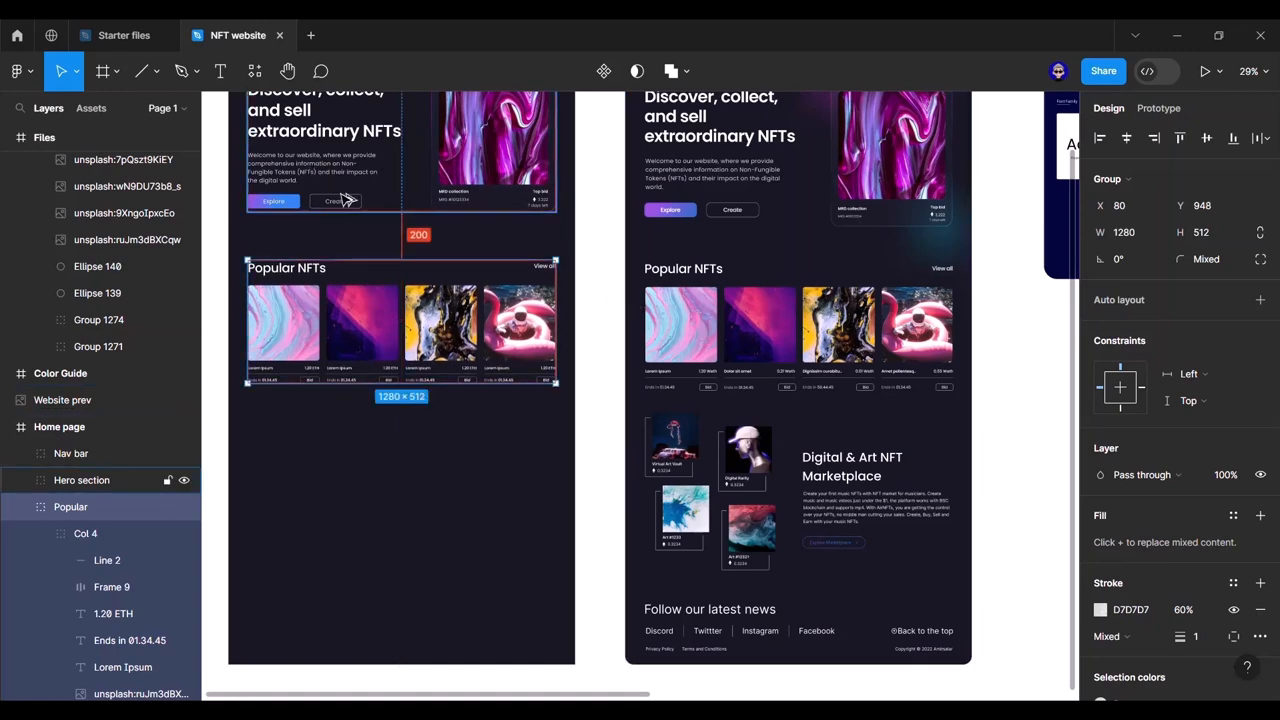
# Step: Nudge the "Popular" group up to Y 898, closer to the hero section
pyautogui.press('Up')
pyautogui.press('Up')
pyautogui.press('Up')
pyautogui.press('Up')
pyautogui.press('Up')
pyautogui.press('Up')
pyautogui.press('Up')
pyautogui.press('Up')
pyautogui.press('Up')
pyautogui.press('Up')
pyautogui.press('Up')
pyautogui.press('Up')
pyautogui.press('Up')
pyautogui.press('Up')
pyautogui.press('Up')
pyautogui.press('Up')
pyautogui.press('Up')
pyautogui.press('Up')
pyautogui.press('Up')
pyautogui.press('Up')
pyautogui.press('Up')
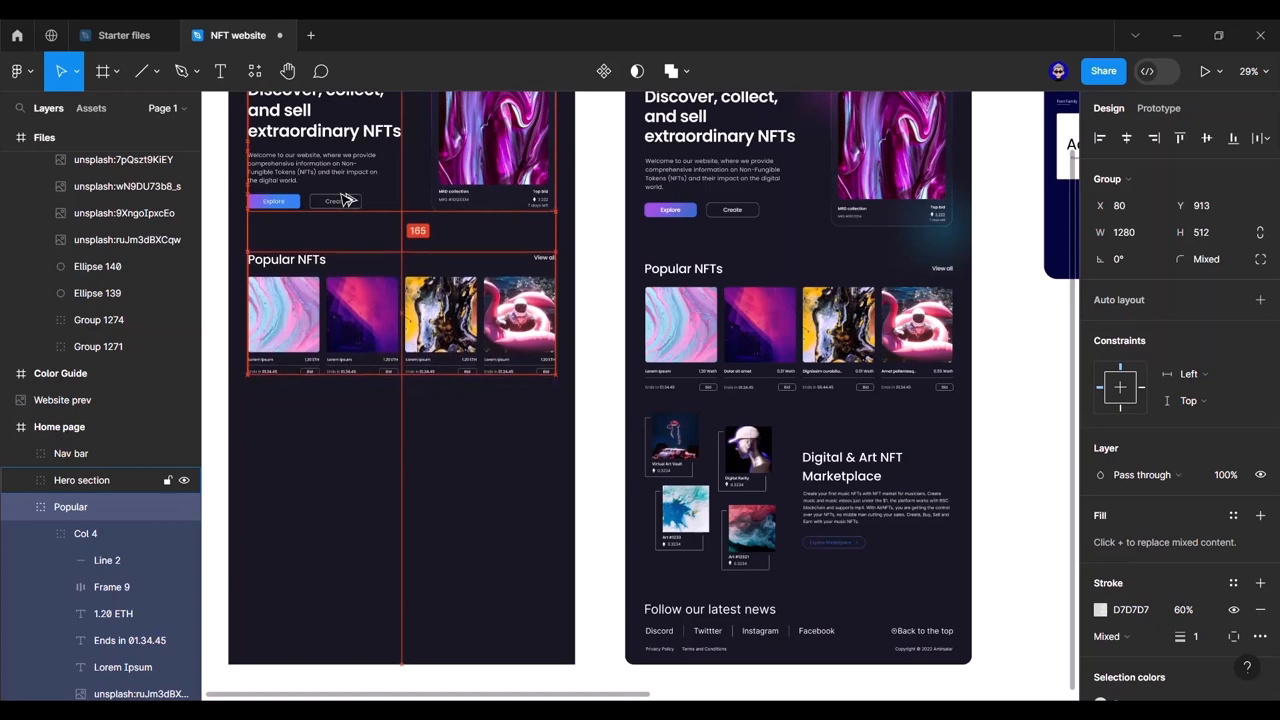
pyautogui.press('Up')
pyautogui.press('Up')
pyautogui.press('Up')
pyautogui.press('Up')
pyautogui.press('Up')
pyautogui.press('Up')
pyautogui.press('Up')
pyautogui.press('Up')
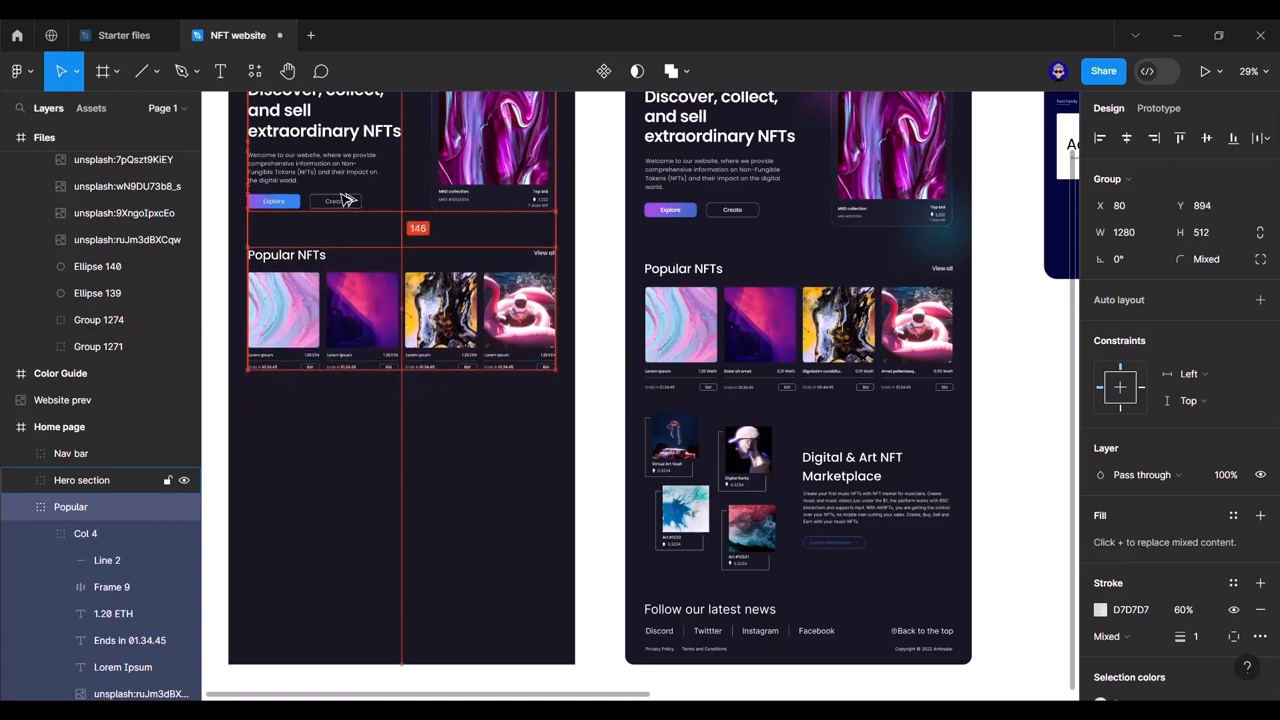
pyautogui.press('Down')
pyautogui.press('Down')
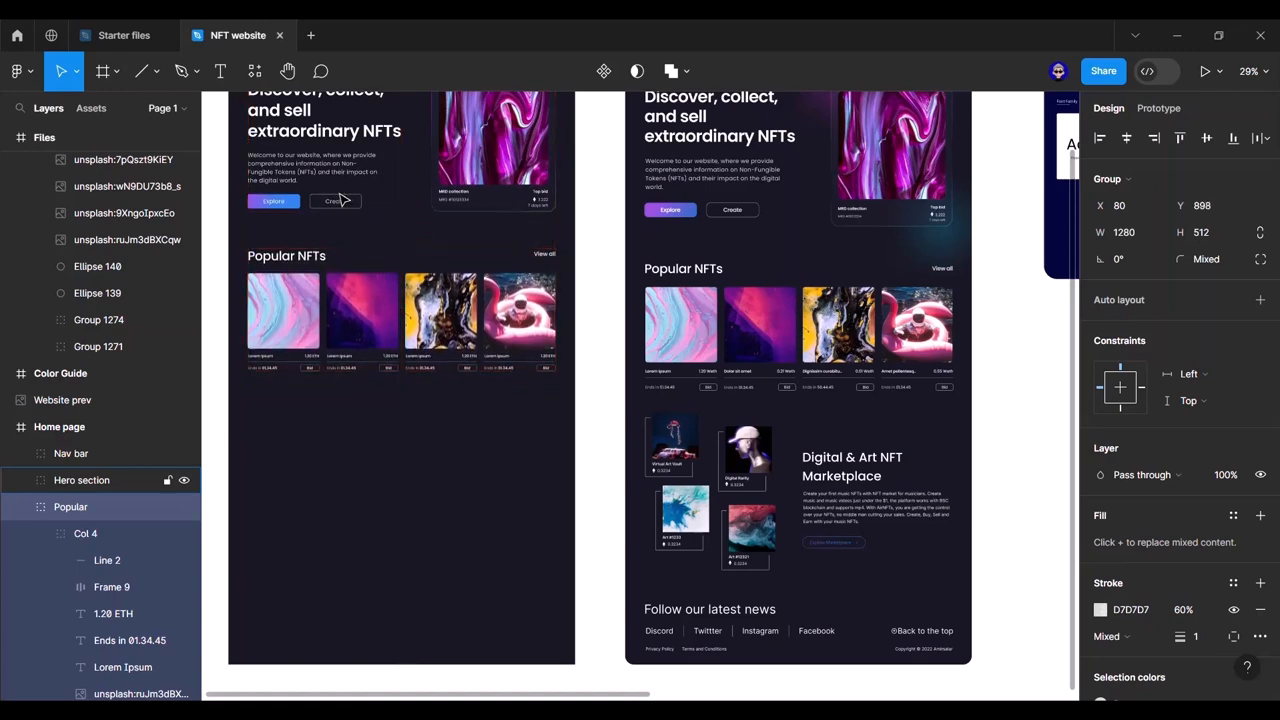
# Step: Check the spacing between the nav bar, hero and Popular sections and compare the remaining layout with the reference page
pyautogui.click(605, 240)
pyautogui.moveTo(605, 240); pyautogui.dragTo(686, 349)
pyautogui.click(397, 236)
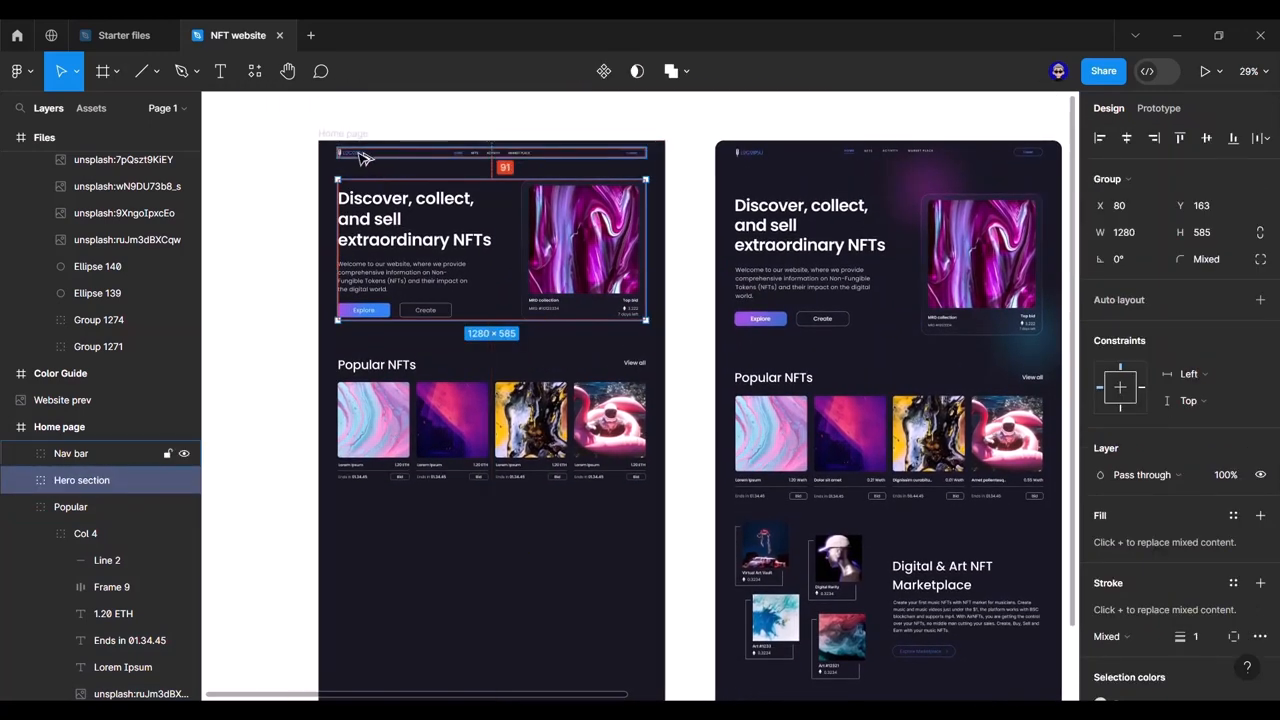
pyautogui.click(500, 423)
pyautogui.scroll(-3, 497, 540)
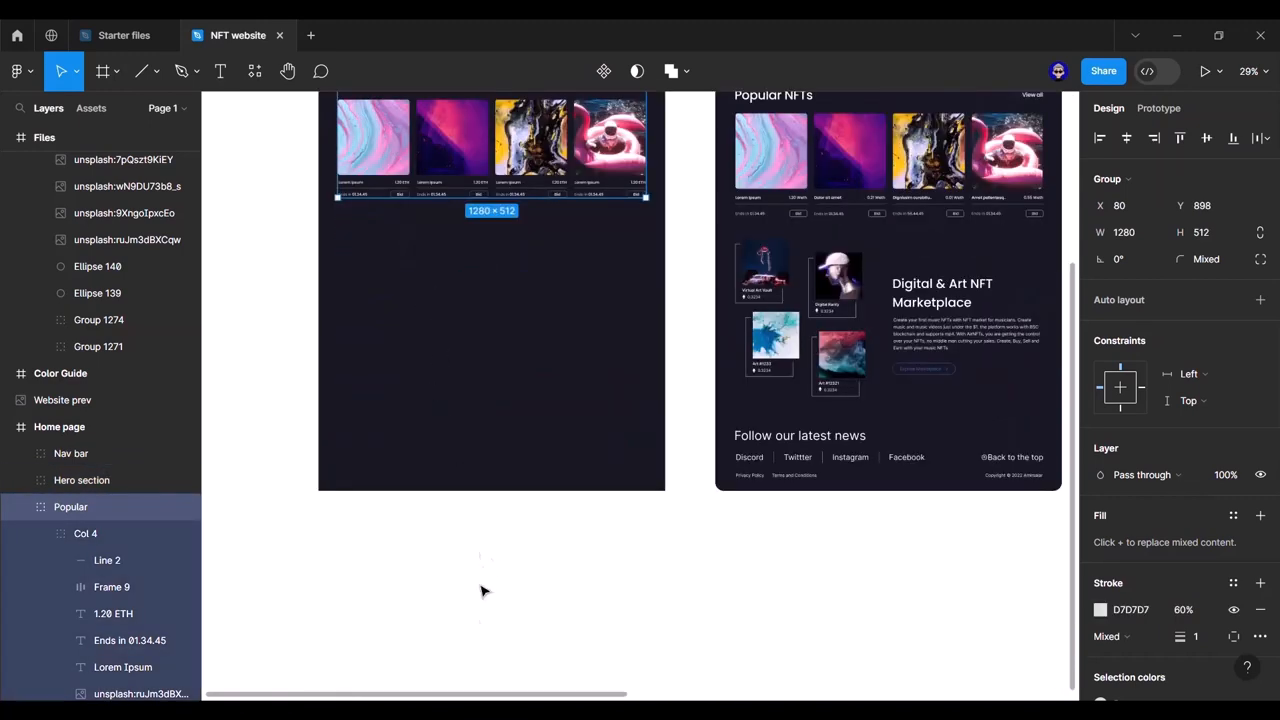
pyautogui.click(505, 440)
pyautogui.scroll(3, 505, 440)
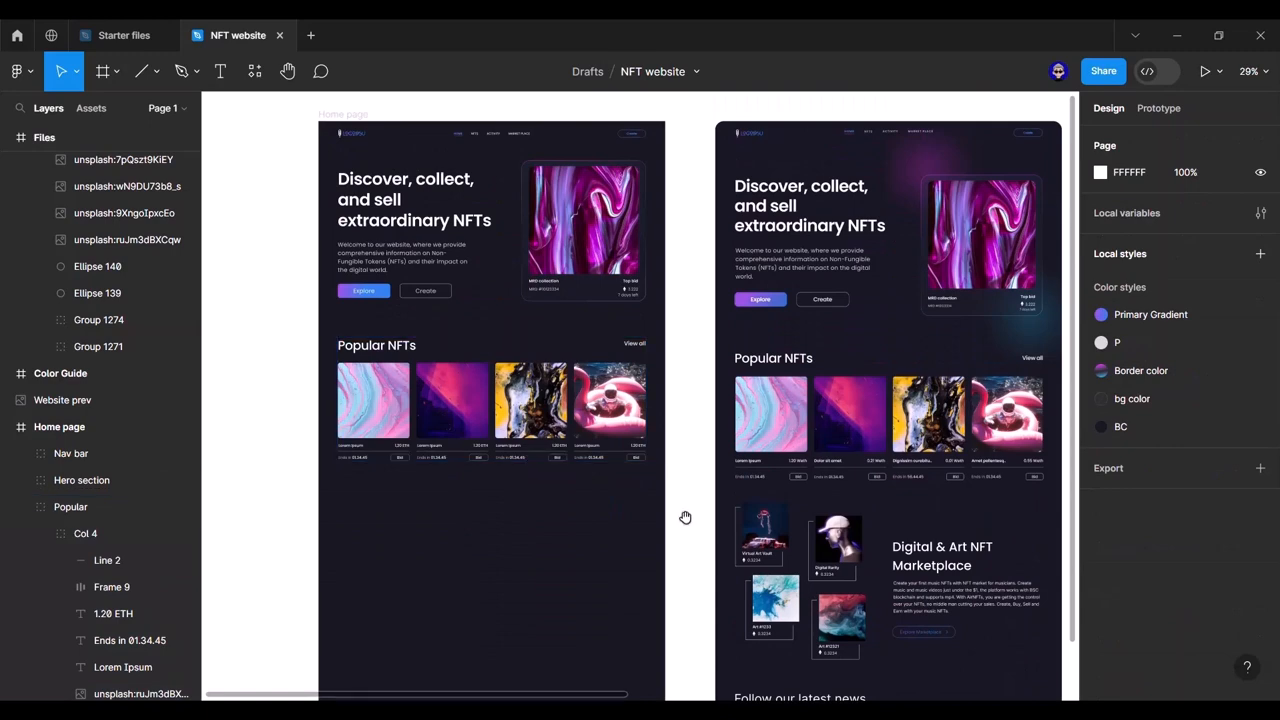
pyautogui.moveTo(683, 517); pyautogui.dragTo(651, 329)
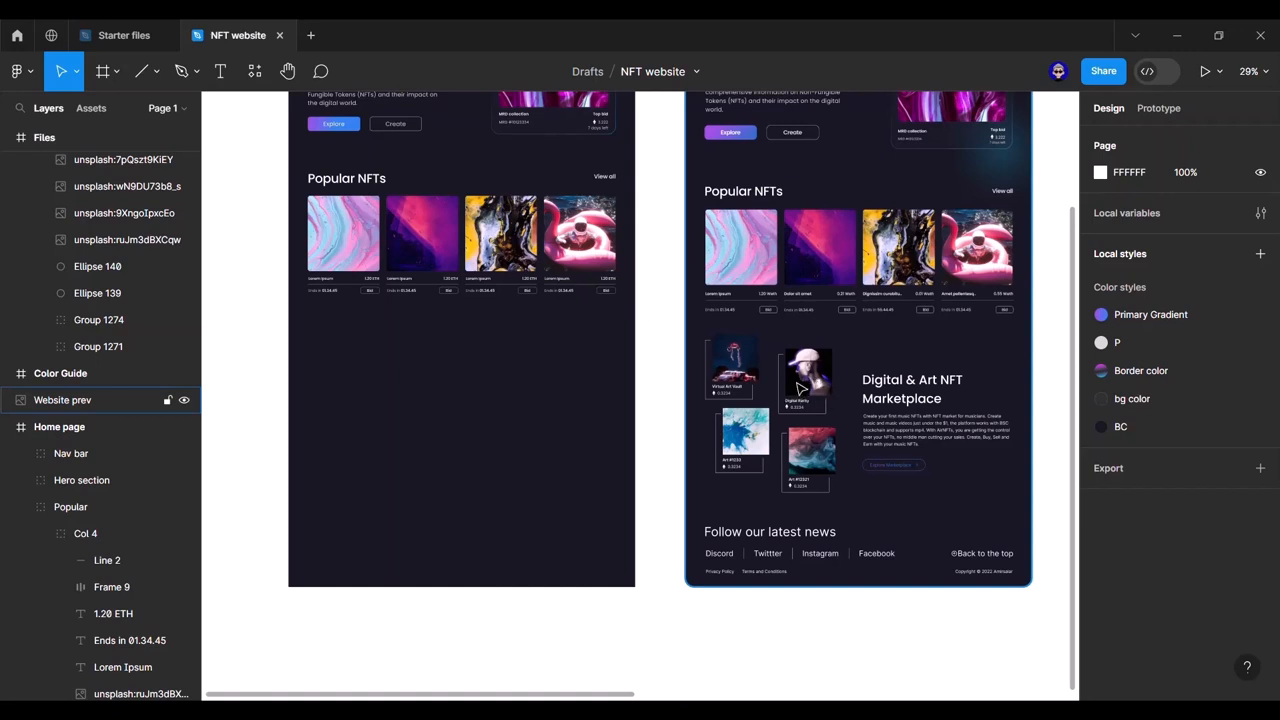
pyautogui.click(663, 480)
pyautogui.moveTo(663, 480); pyautogui.dragTo(722, 610)
pyautogui.moveTo(498, 290); pyautogui.dragTo(525, 405)
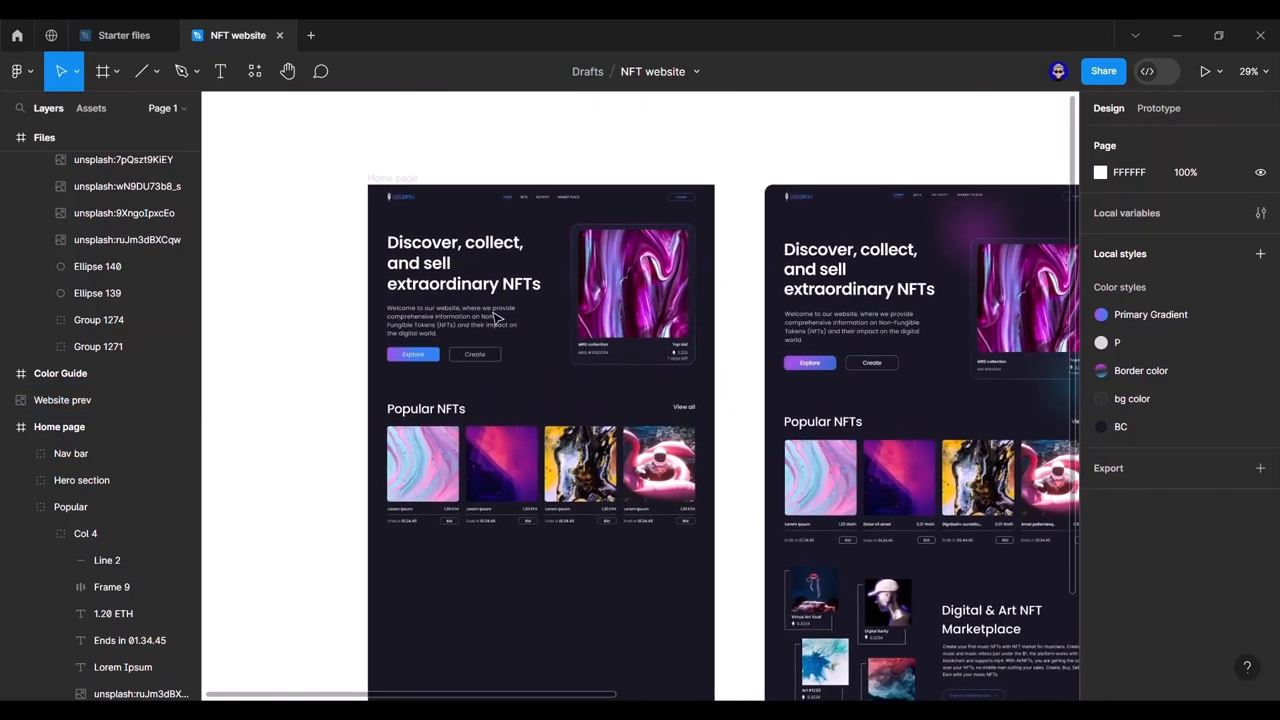
# Step: Show the 12-column layout grid of the Home page frame again
pyautogui.click(388, 182)
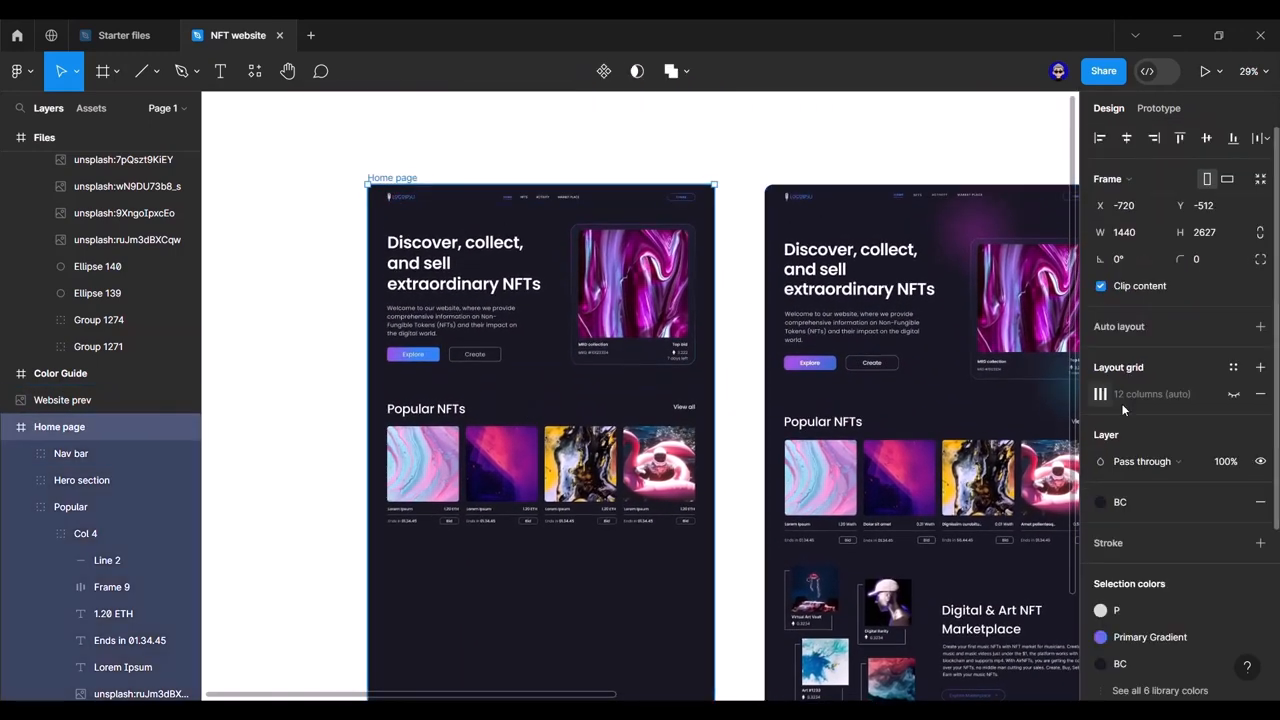
pyautogui.click(1232, 399)
pyautogui.click(751, 506)
pyautogui.scroll(-3, 727, 500)
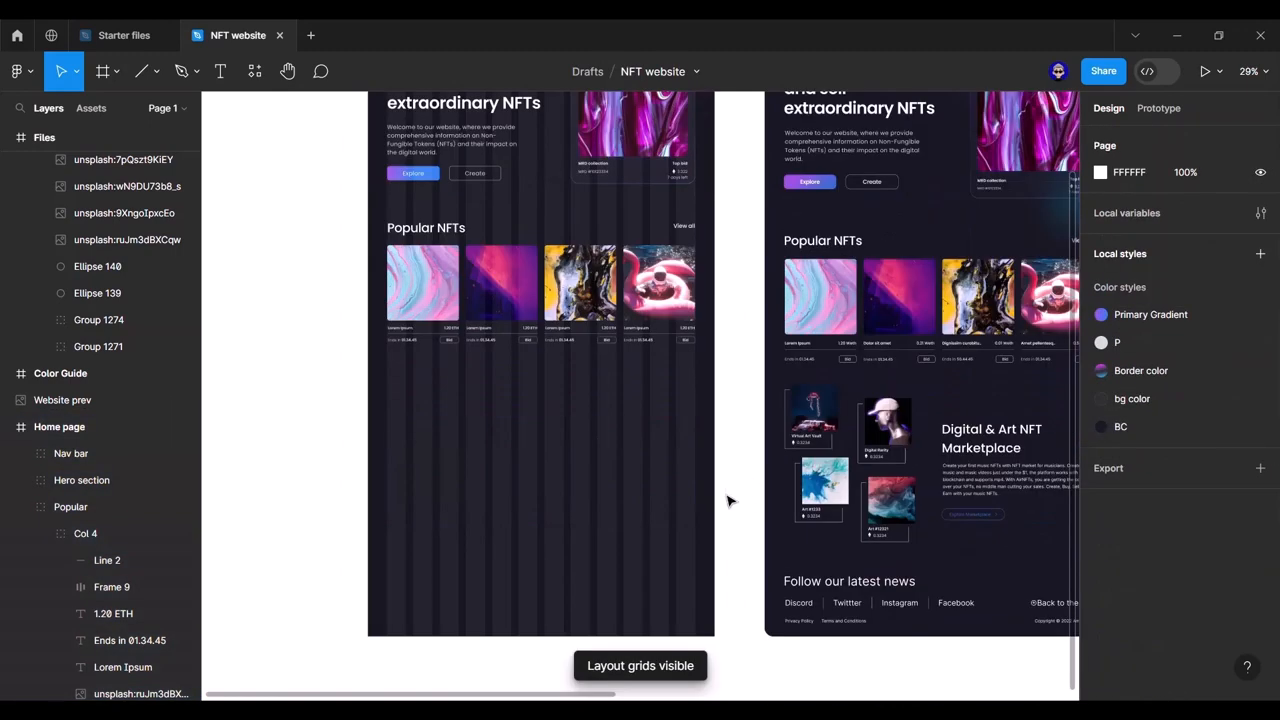
# Step: Select the four small 193 × 194 artwork images, Rectangle 10 to Rectangle 13, in the Files frame
pyautogui.moveTo(729, 466); pyautogui.dragTo(609, 411)
pyautogui.hscroll(10, 609, 411)
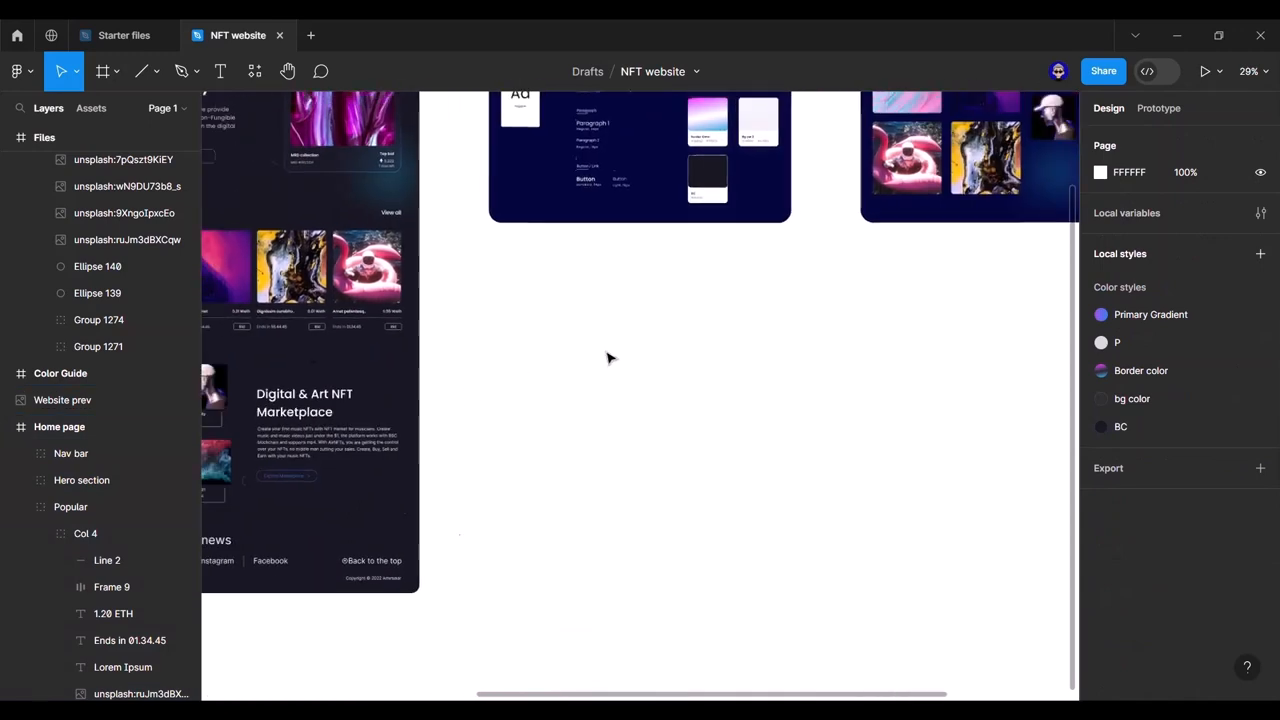
pyautogui.scroll(-5, 565, 368)
pyautogui.doubleClick(655, 263)
pyautogui.keyDown('shift'); pyautogui.click(650, 298); pyautogui.keyUp('shift')
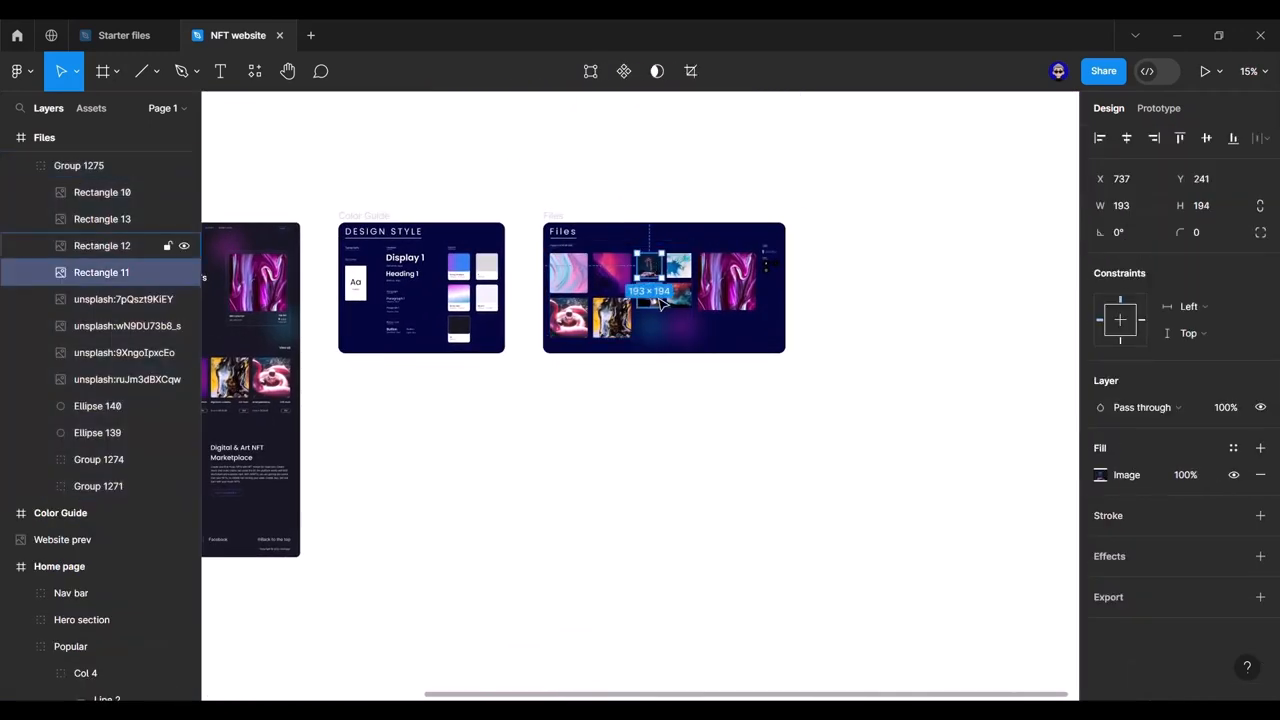
pyautogui.keyDown('shift'); pyautogui.click(678, 300); pyautogui.keyUp('shift')
pyautogui.keyDown('shift'); pyautogui.click(680, 270); pyautogui.keyUp('shift')
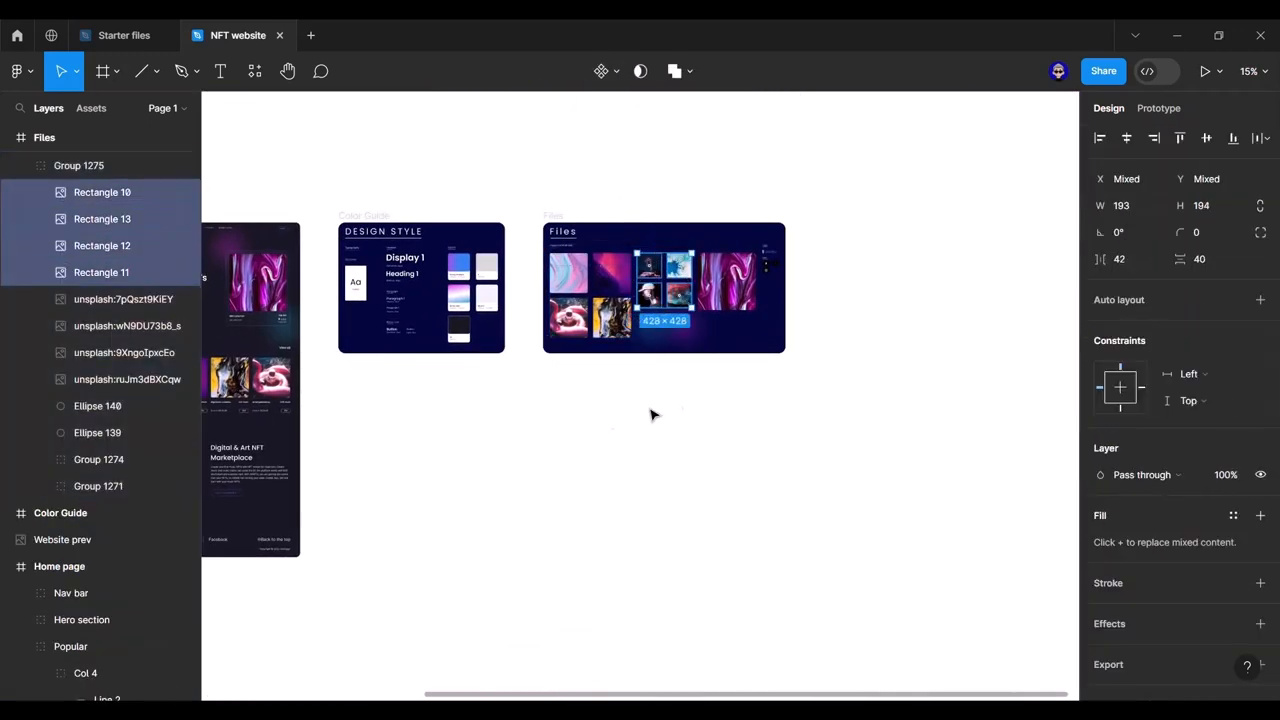
# Step: Paste the four copied artwork images onto the empty canvas beside the Home page frame
pyautogui.click(515, 429)
pyautogui.hscroll(-8, 607, 400)
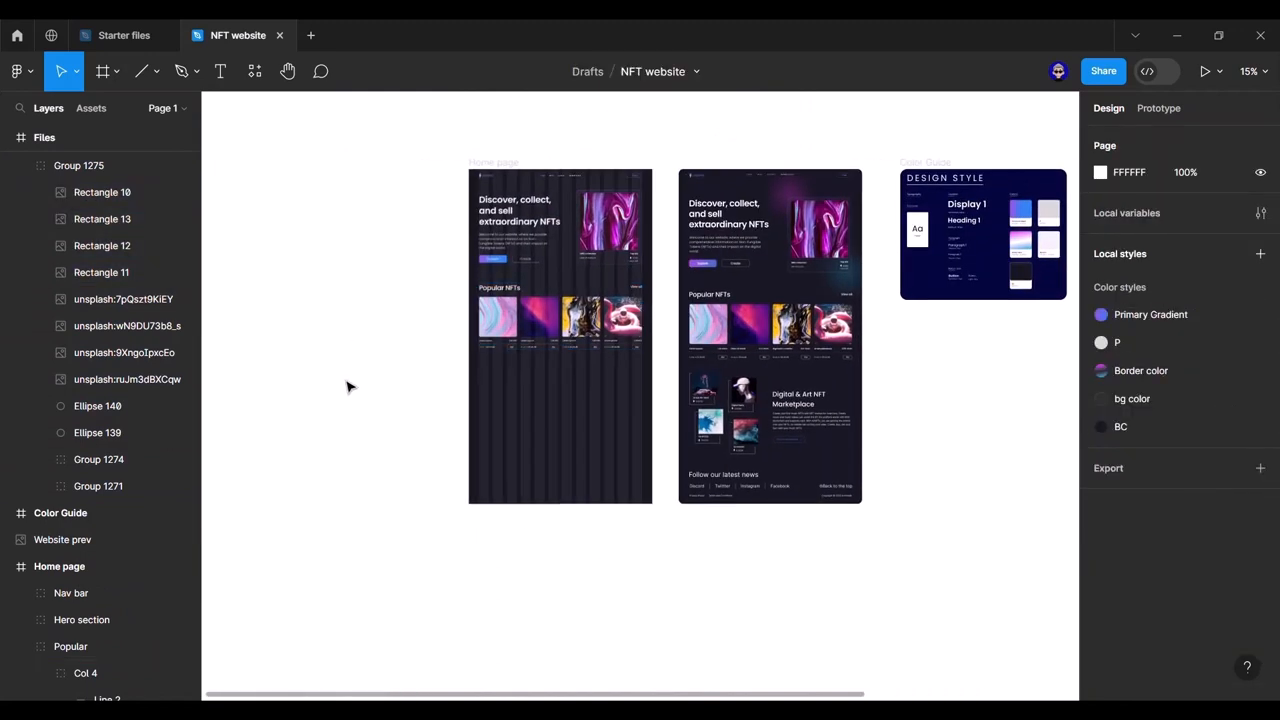
pyautogui.rightClick(340, 380)
pyautogui.click(395, 390)
pyautogui.moveTo(434, 416); pyautogui.dragTo(408, 362)
pyautogui.click(457, 349)
# Step: Move the skeleton image into the Home page frame below the first Popular NFTs card, at X 80, Y 1544
pyautogui.scroll(5, 457, 360)
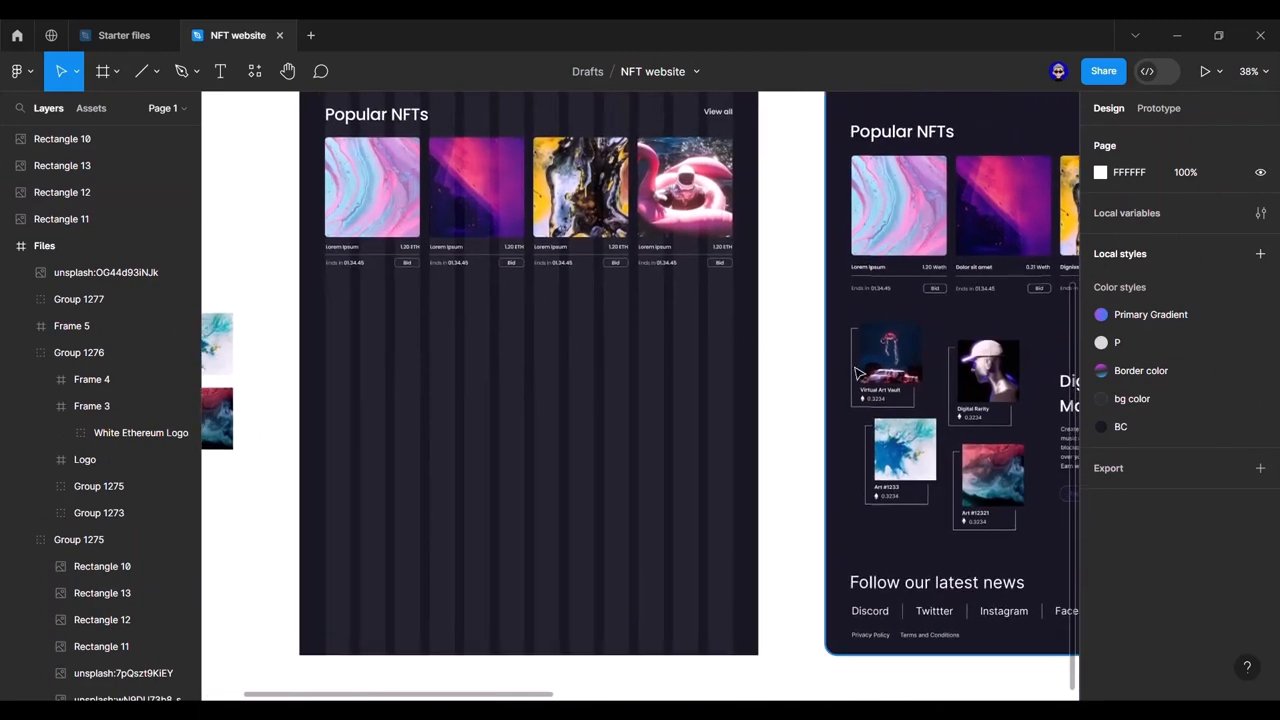
pyautogui.moveTo(559, 385); pyautogui.dragTo(625, 370)
pyautogui.click(262, 342)
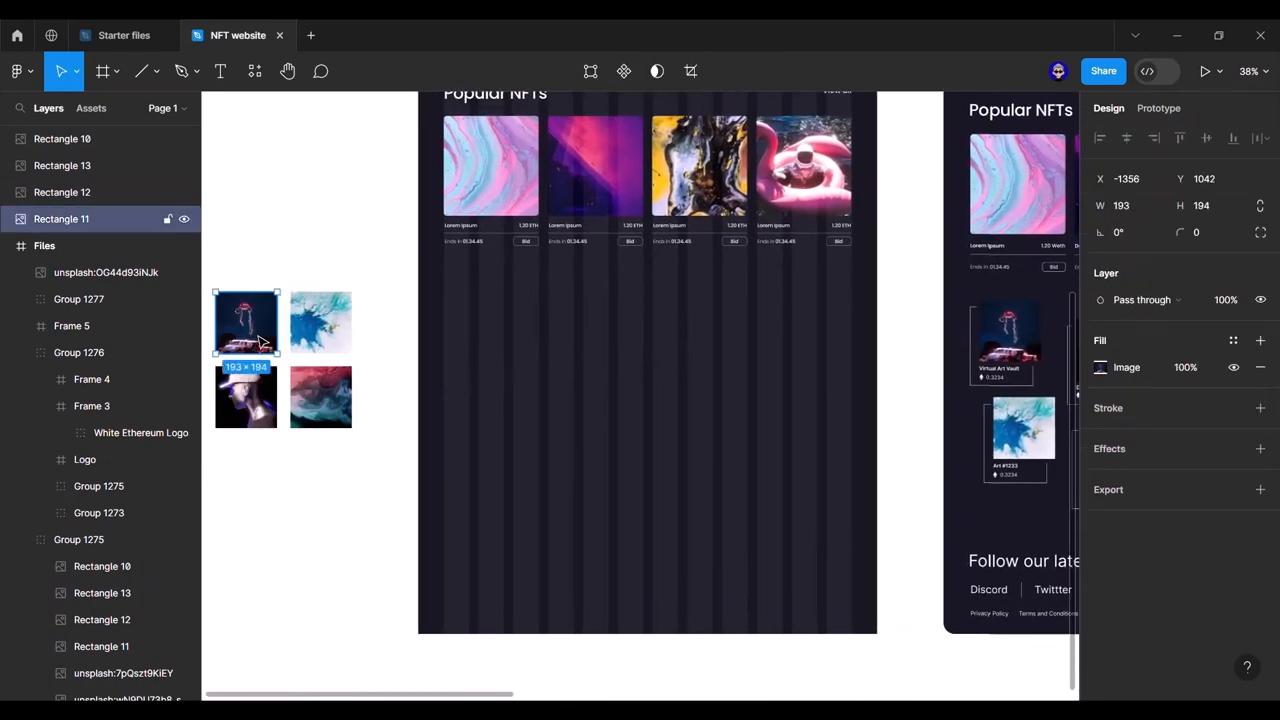
pyautogui.moveTo(254, 333); pyautogui.dragTo(483, 326)
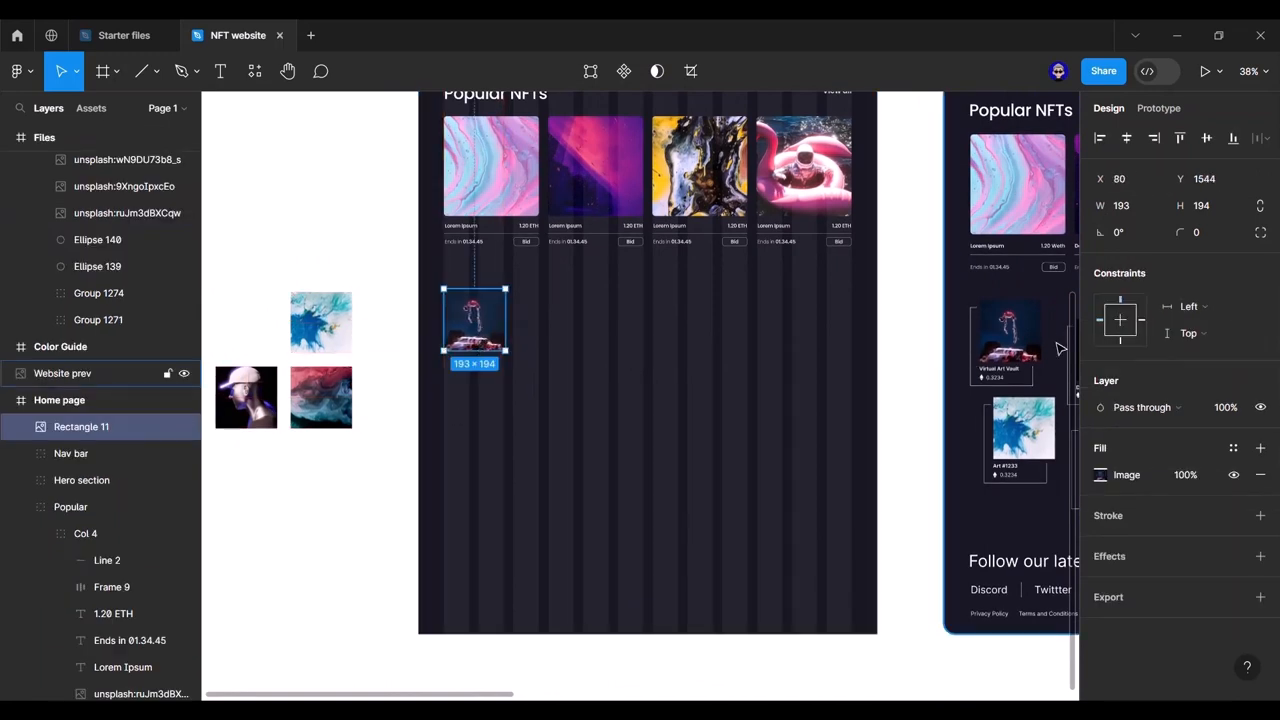
# Step: Examine the bracket outline, title and price layout of the Virtual Art Vault card in the reference design
pyautogui.scroll(10, 1045, 330)
pyautogui.moveTo(896, 371); pyautogui.dragTo(800, 371)
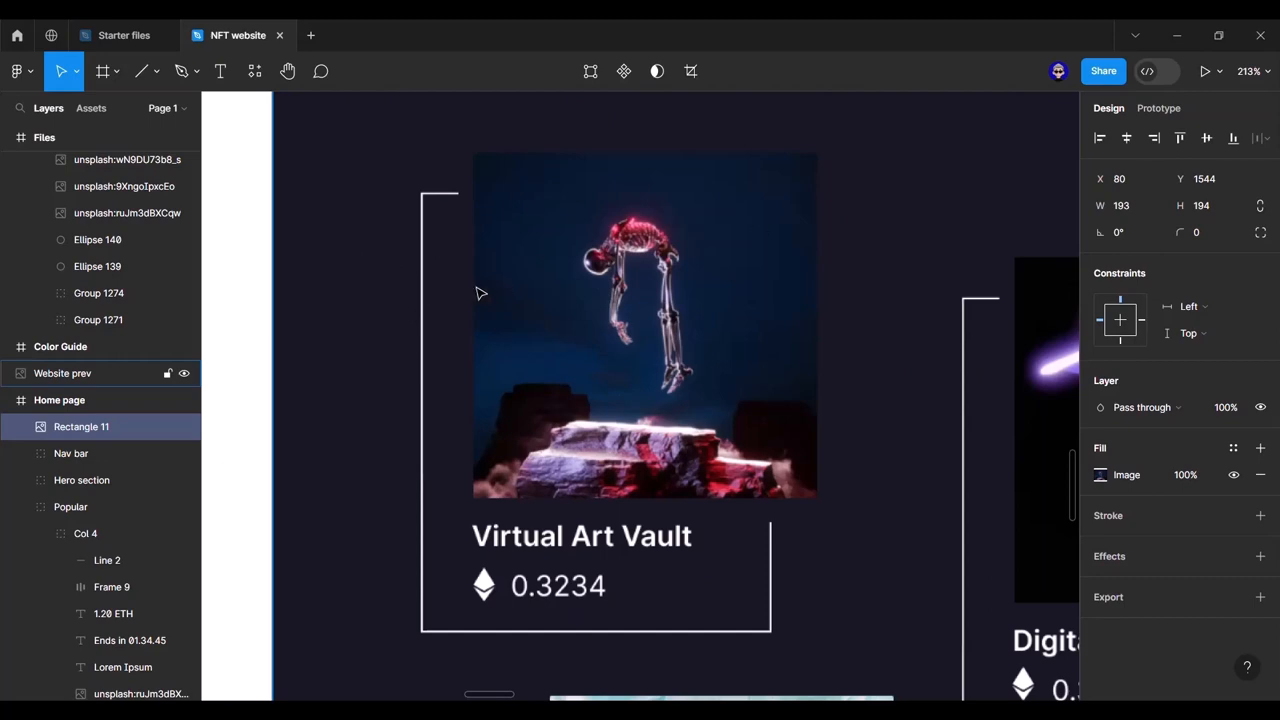
pyautogui.scroll(-4, 308, 326)
pyautogui.click(281, 367)
pyautogui.moveTo(248, 368); pyautogui.dragTo(690, 303)
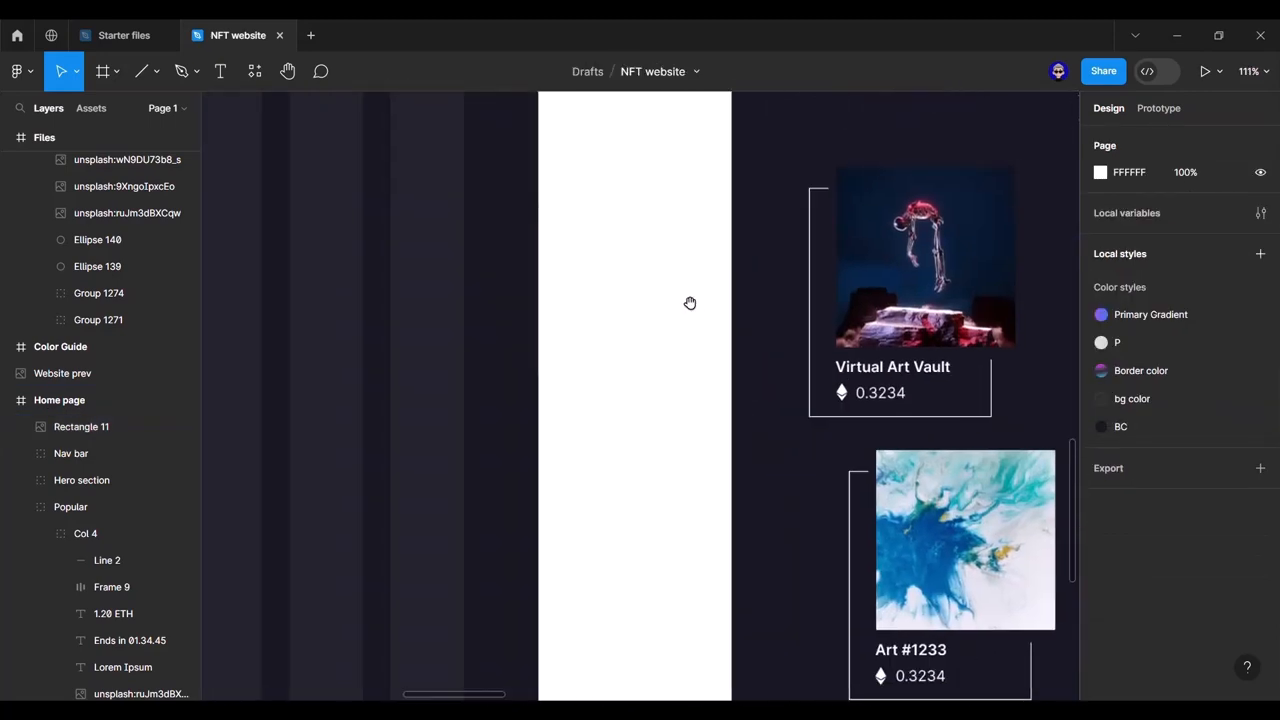
pyautogui.scroll(-8, 641, 346)
pyautogui.moveTo(477, 354); pyautogui.dragTo(622, 350)
# Step: Draw a rectangle about 188 × 216 over the skeleton image in the Home page and bring the image in front of it
pyautogui.scroll(6, 462, 325)
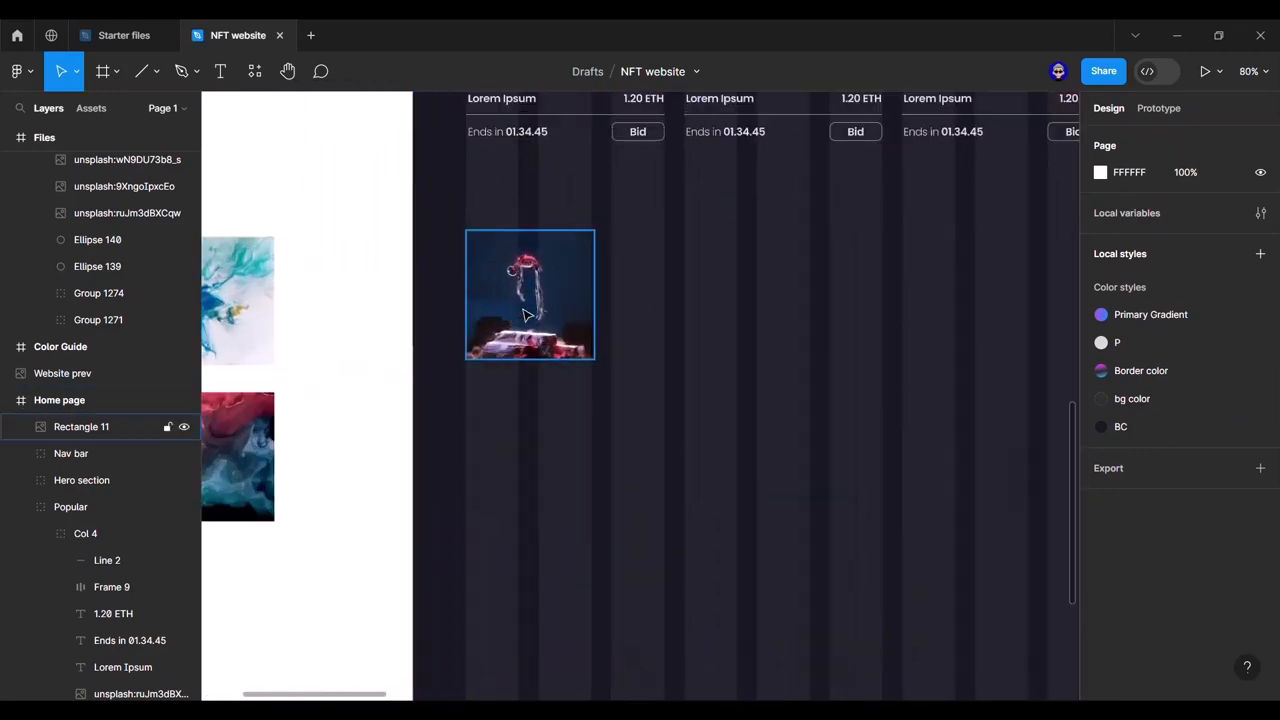
pyautogui.scroll(3, 523, 316)
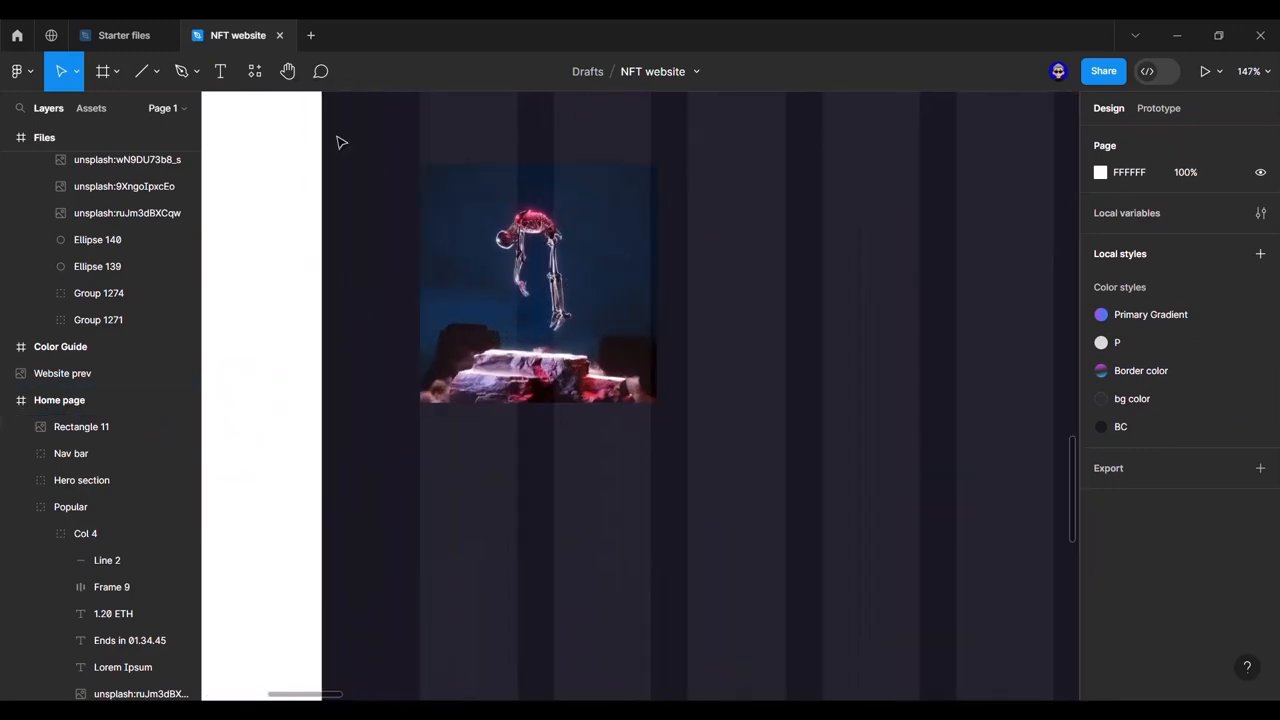
pyautogui.click(157, 73)
pyautogui.press('r')
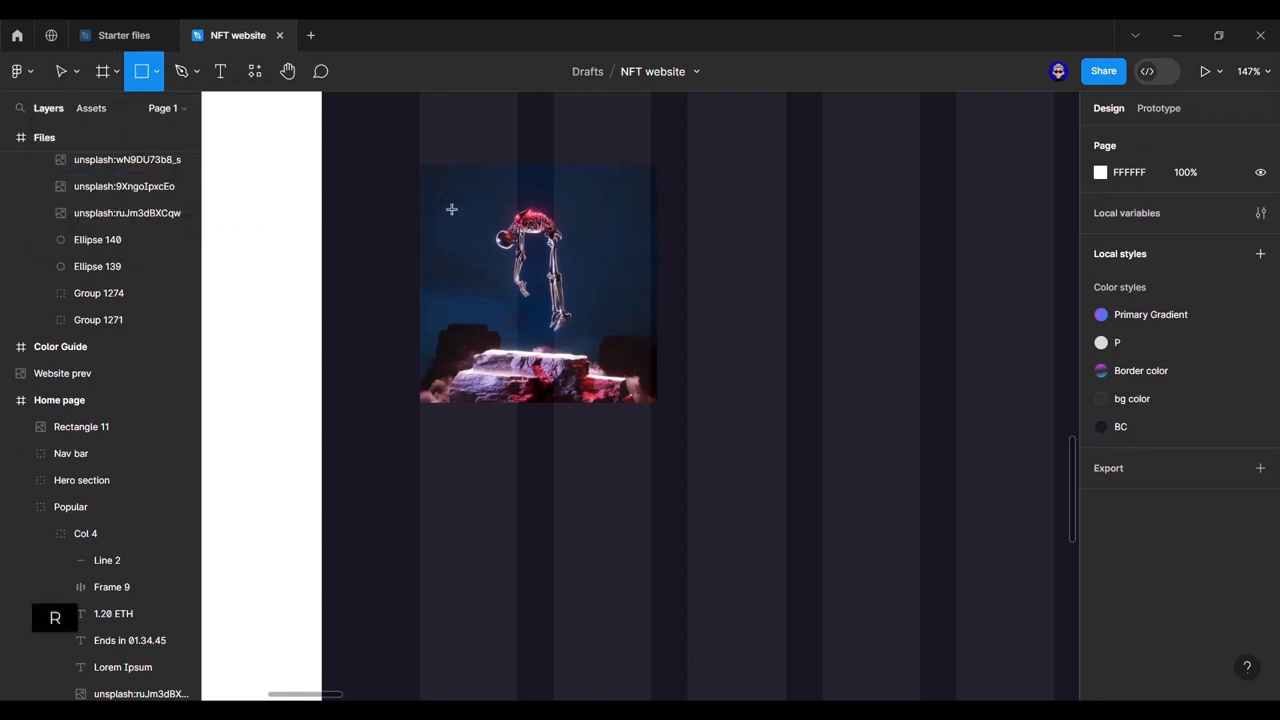
pyautogui.moveTo(419, 166); pyautogui.dragTo(653, 433)
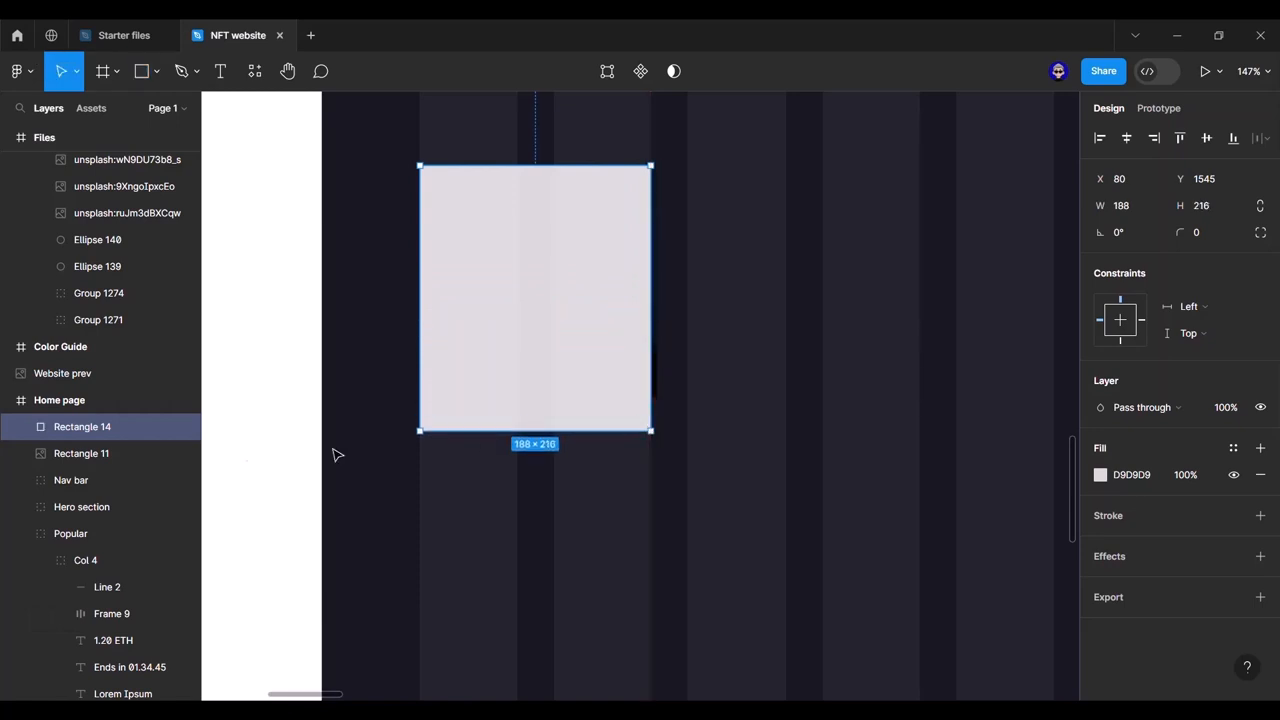
pyautogui.click(102, 455)
pyautogui.hotkey('ctrl', ']')
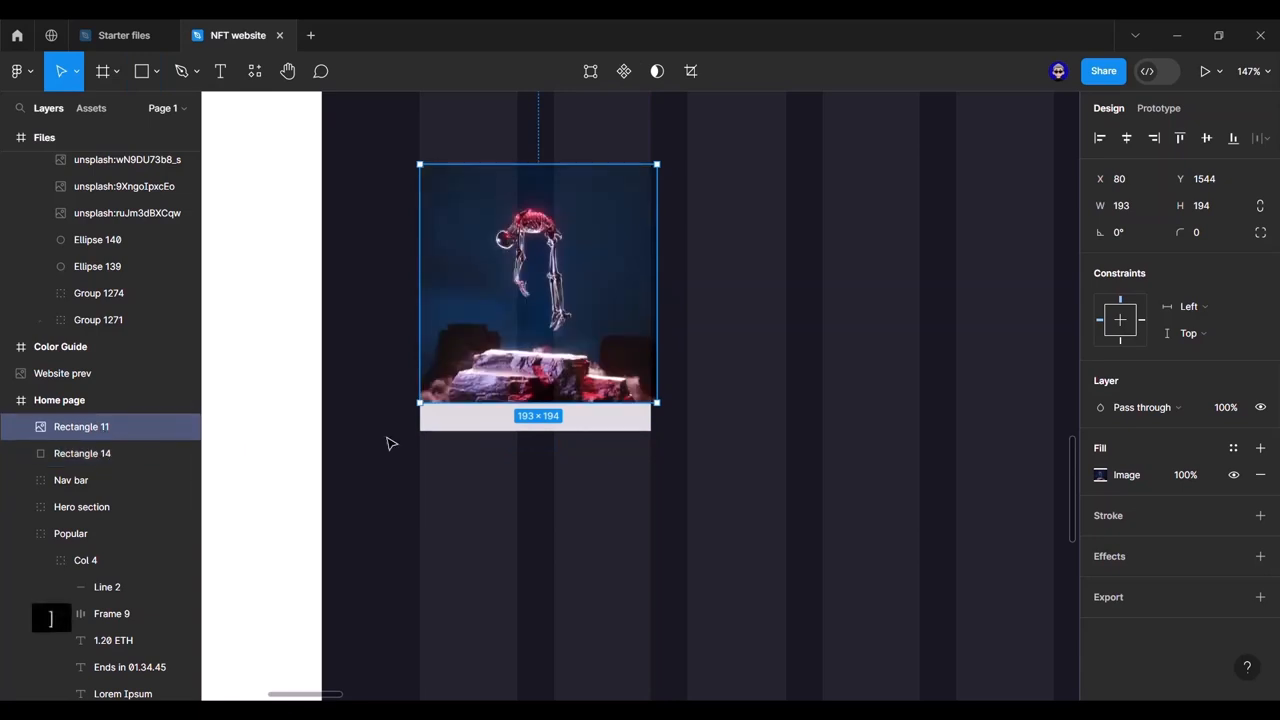
# Step: Set the new rectangle's height to 243 and measure its spacing from the skeleton image
pyautogui.click(585, 430)
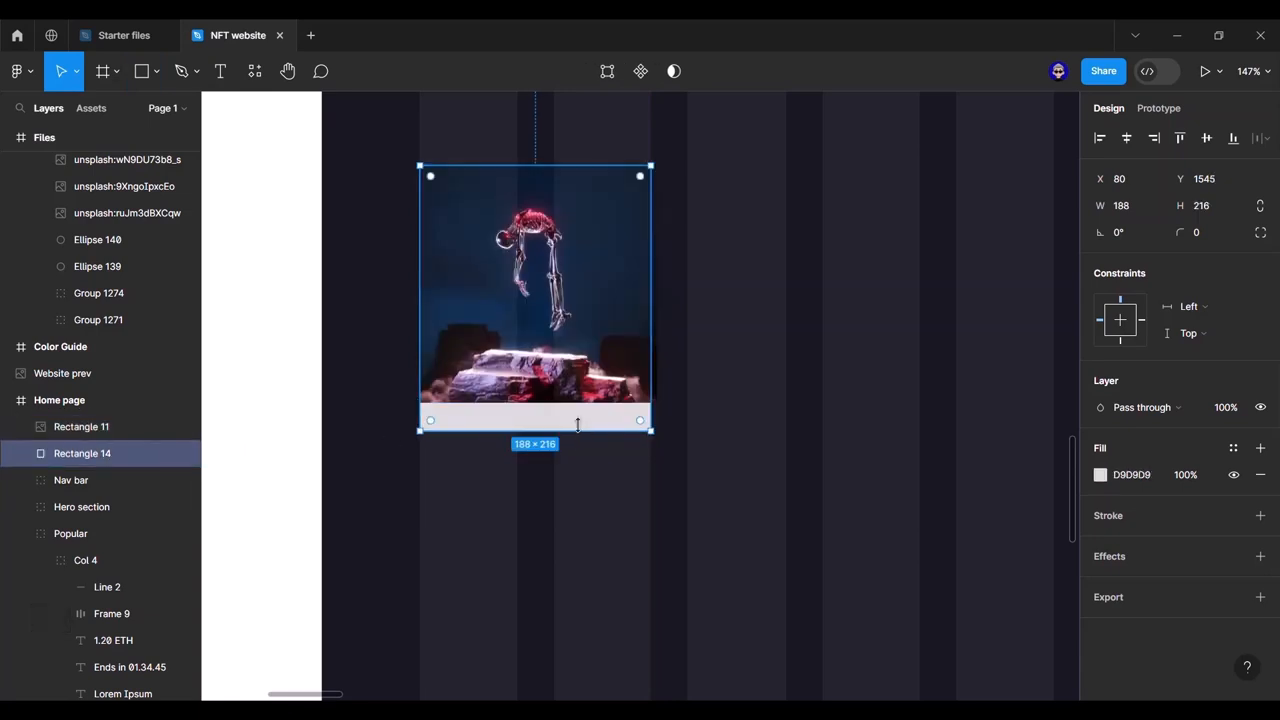
pyautogui.moveTo(566, 429); pyautogui.dragTo(564, 458)
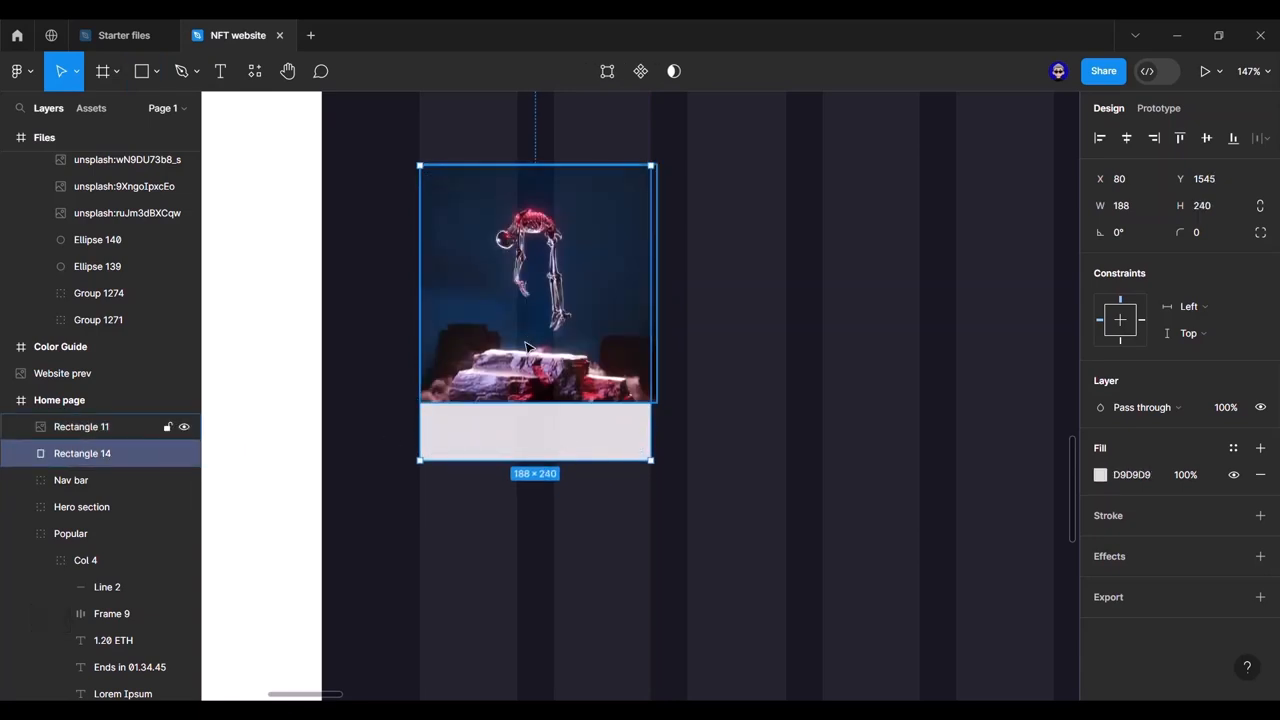
pyautogui.click(530, 348)
pyautogui.press('alt')
pyautogui.click(557, 461)
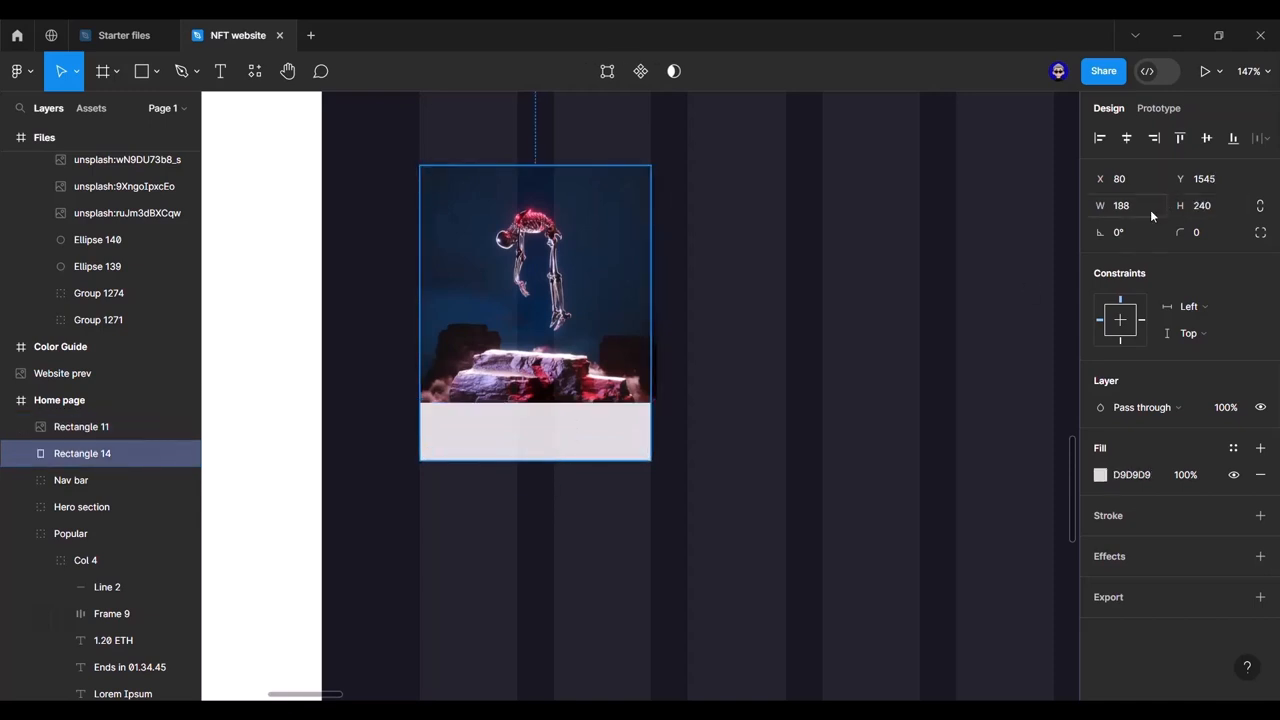
pyautogui.click(1203, 208)
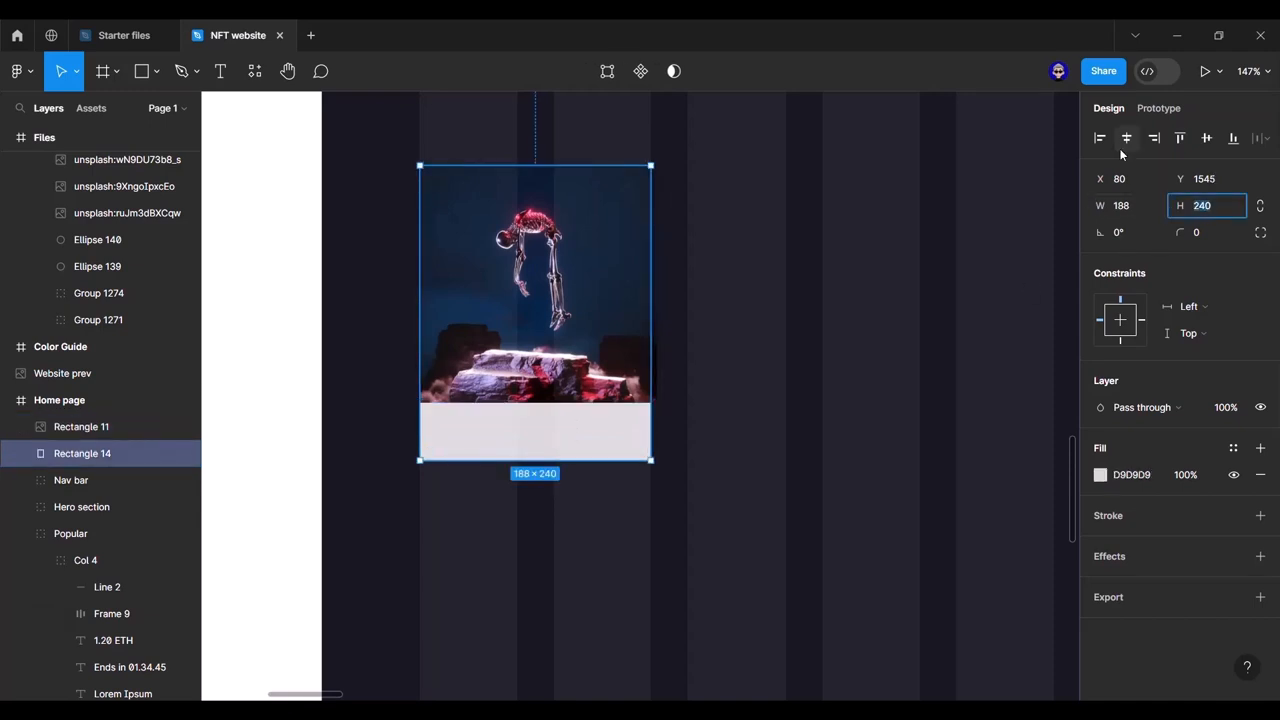
pyautogui.write('243')
pyautogui.press('Return')
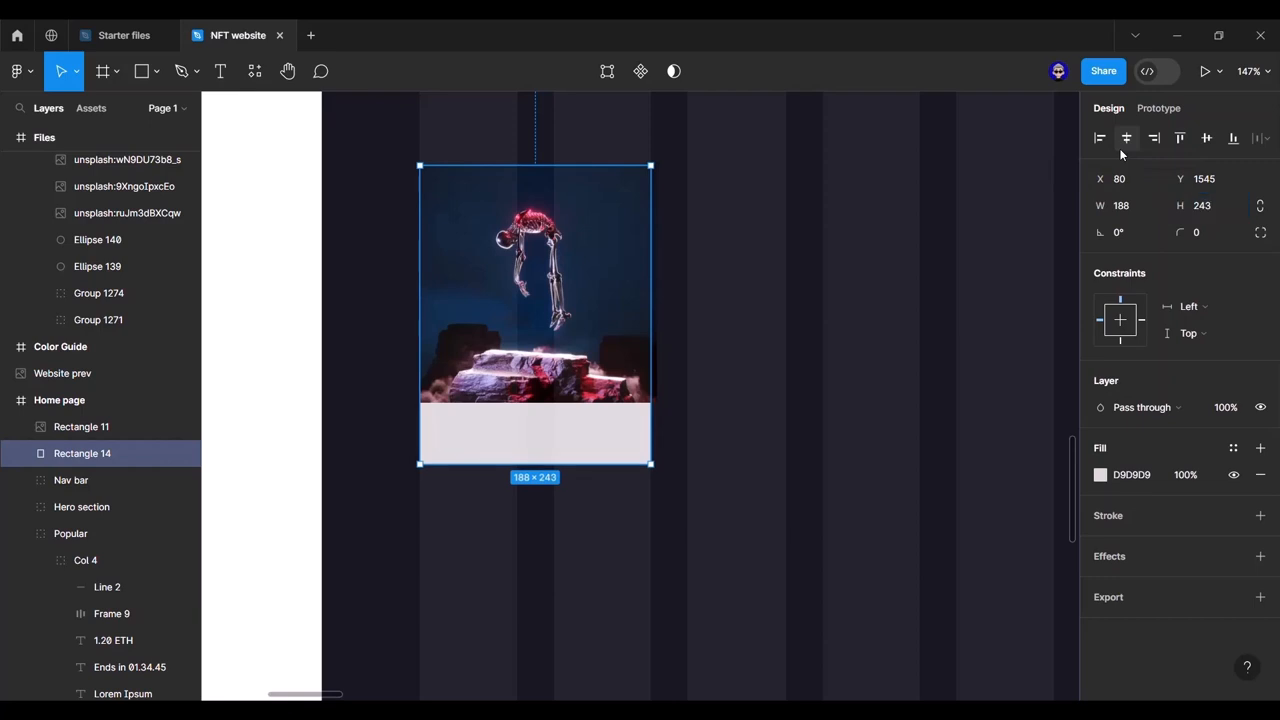
pyautogui.click(472, 331)
pyautogui.press('alt')
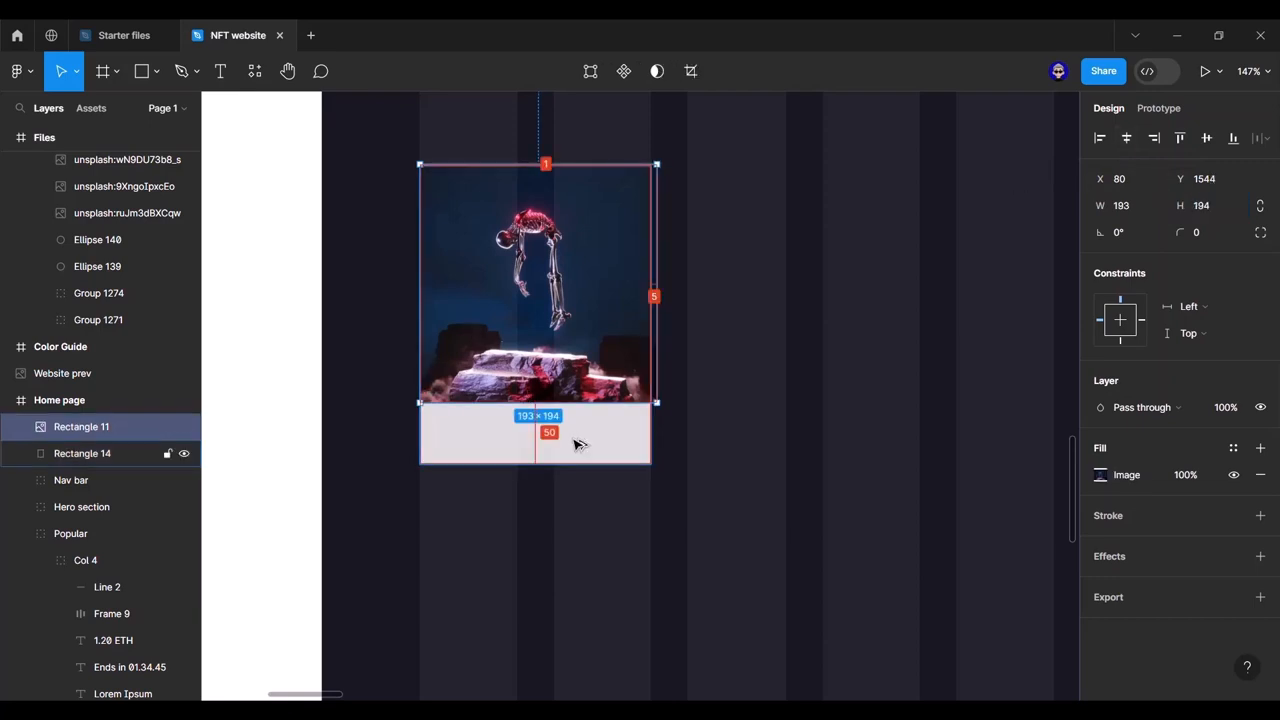
# Step: Remove the rectangle's fill and give it a white FFFFFF stroke
pyautogui.click(592, 430)
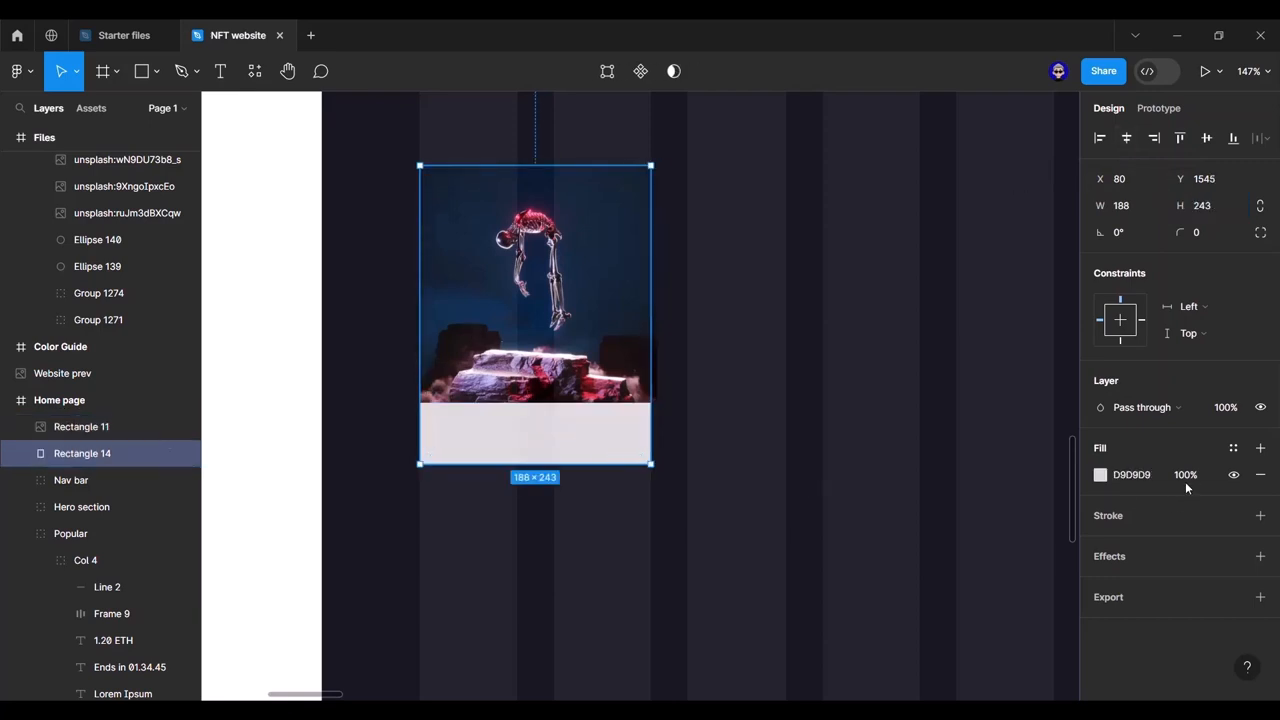
pyautogui.click(1260, 475)
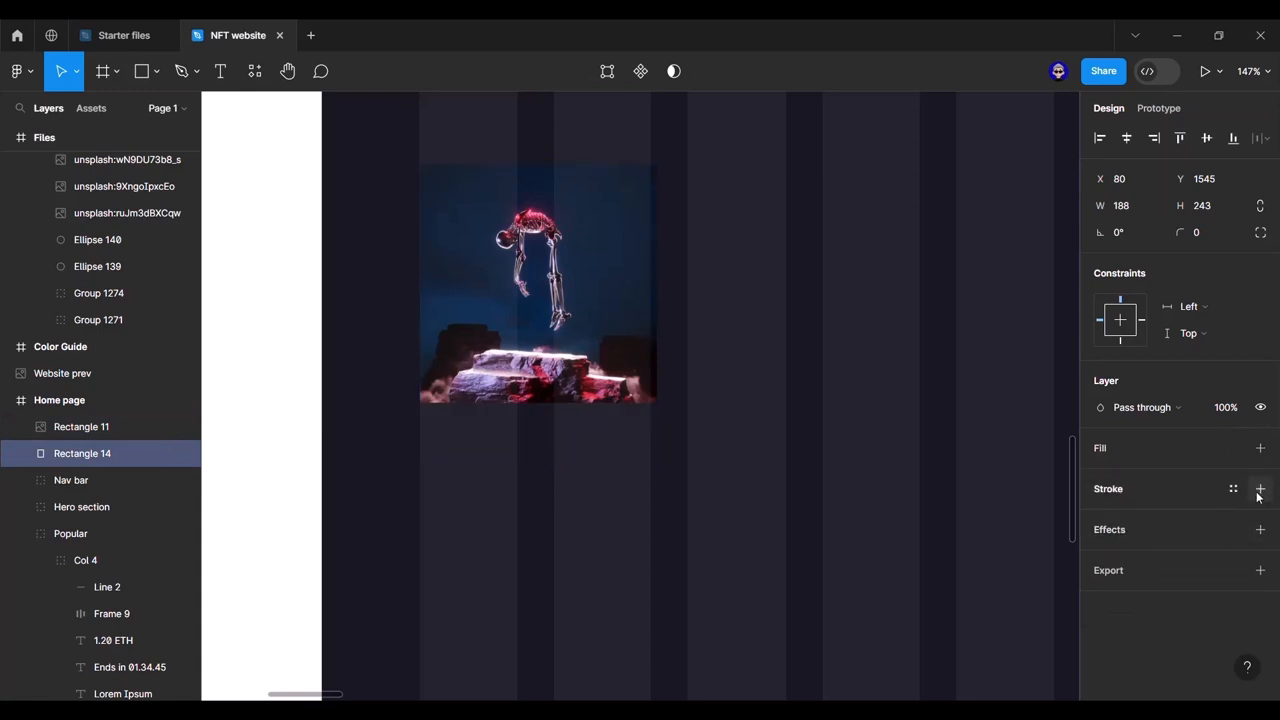
pyautogui.click(1259, 492)
pyautogui.click(1144, 517)
pyautogui.press('BackSpace')
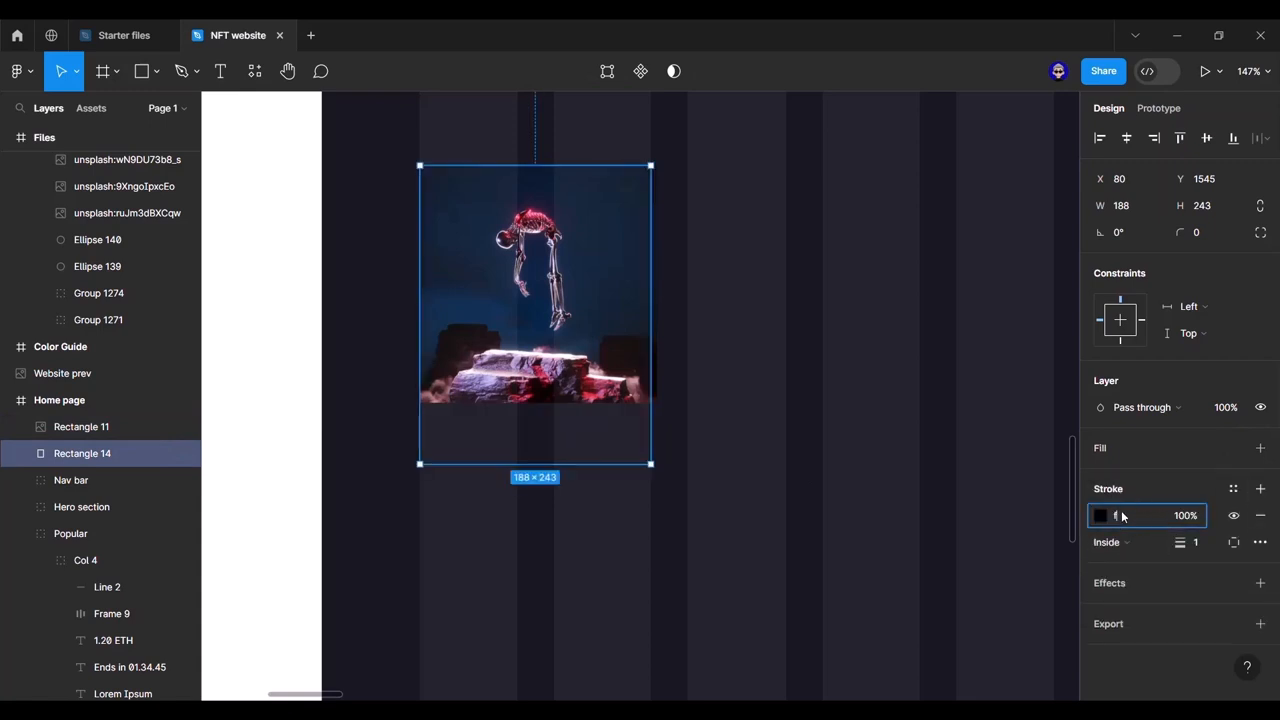
pyautogui.write('ffffff')
pyautogui.press('Return')
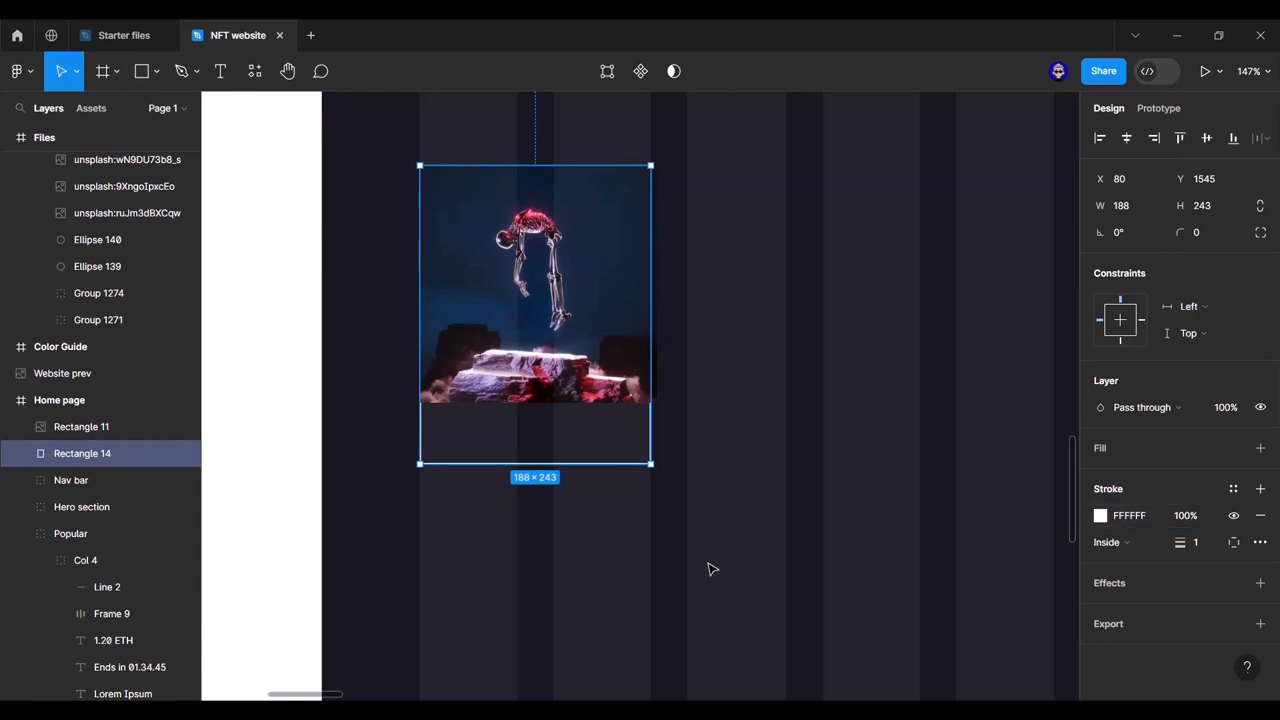
# Step: Separate the two objects, moving the skeleton image to X 114, Y 1545 and the outlined rectangle to X 323, Y 1584
pyautogui.moveTo(549, 305); pyautogui.dragTo(590, 302)
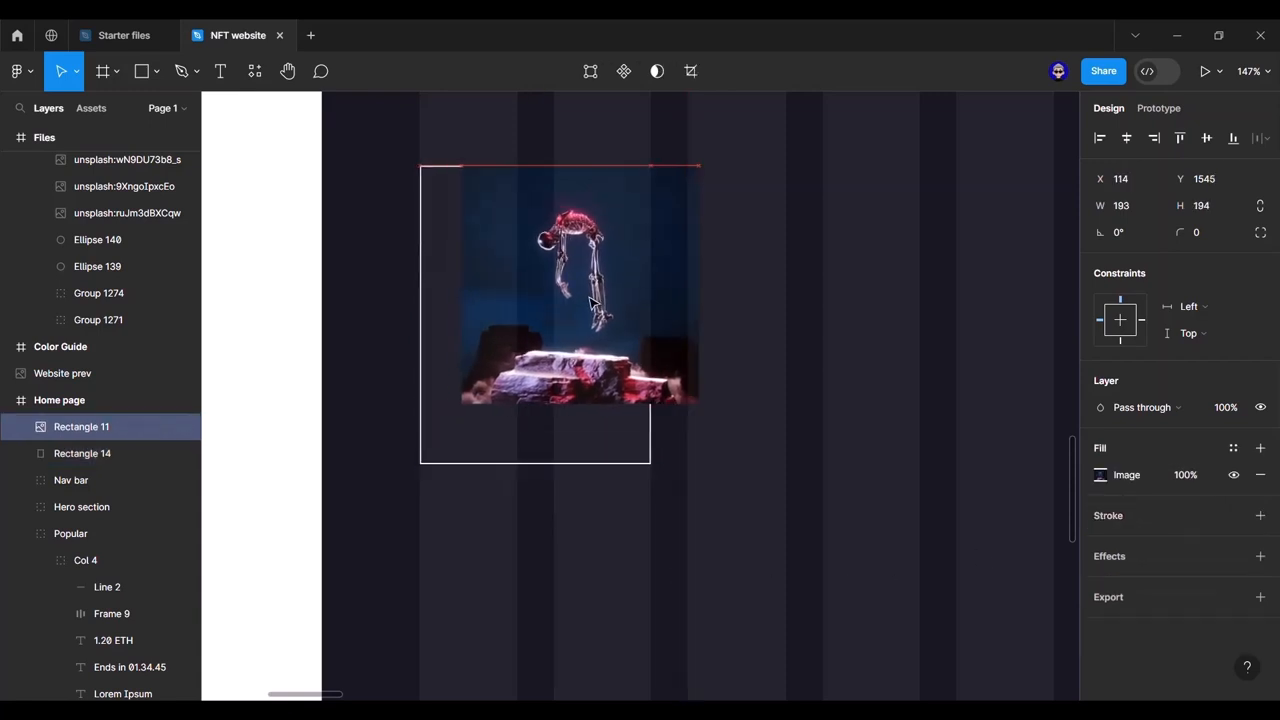
pyautogui.click(651, 439)
pyautogui.moveTo(548, 319); pyautogui.dragTo(850, 365)
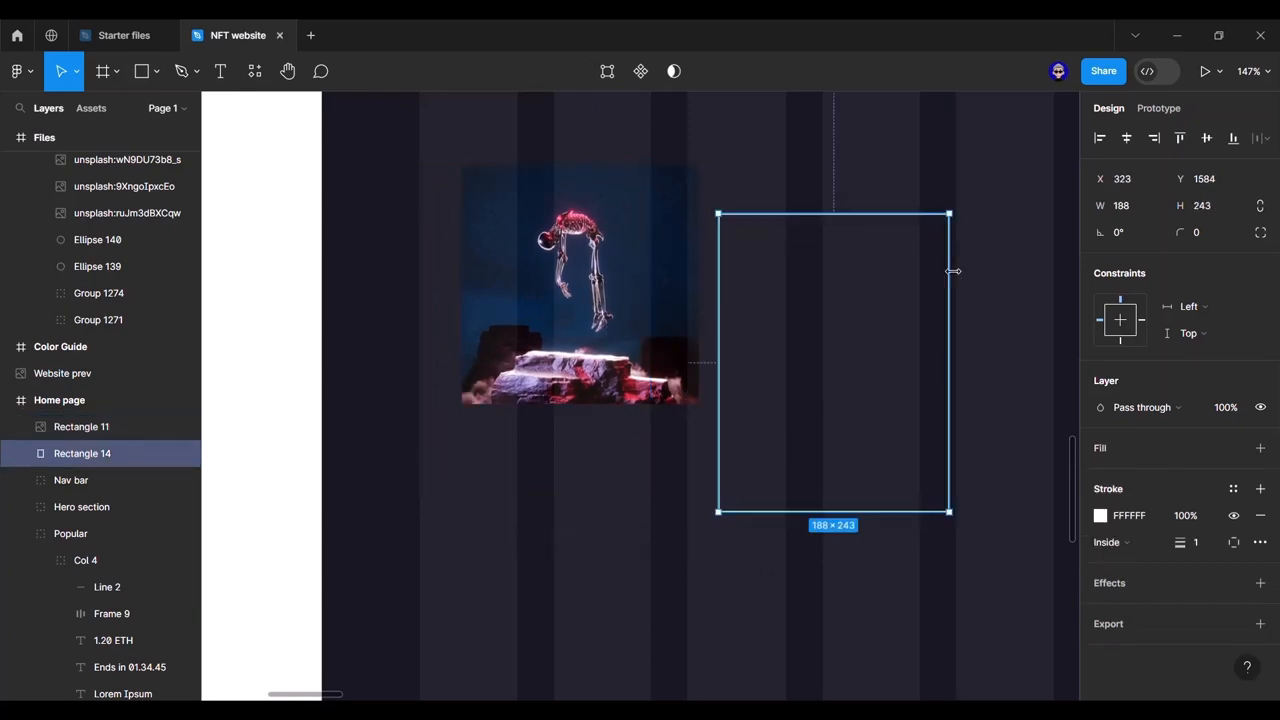
# Step: Edit the outline's vector points, adding two on its right edge at about Y 1705.5 and 1644.75, and delete the upper one to open the edge
pyautogui.scroll(5, 953, 271)
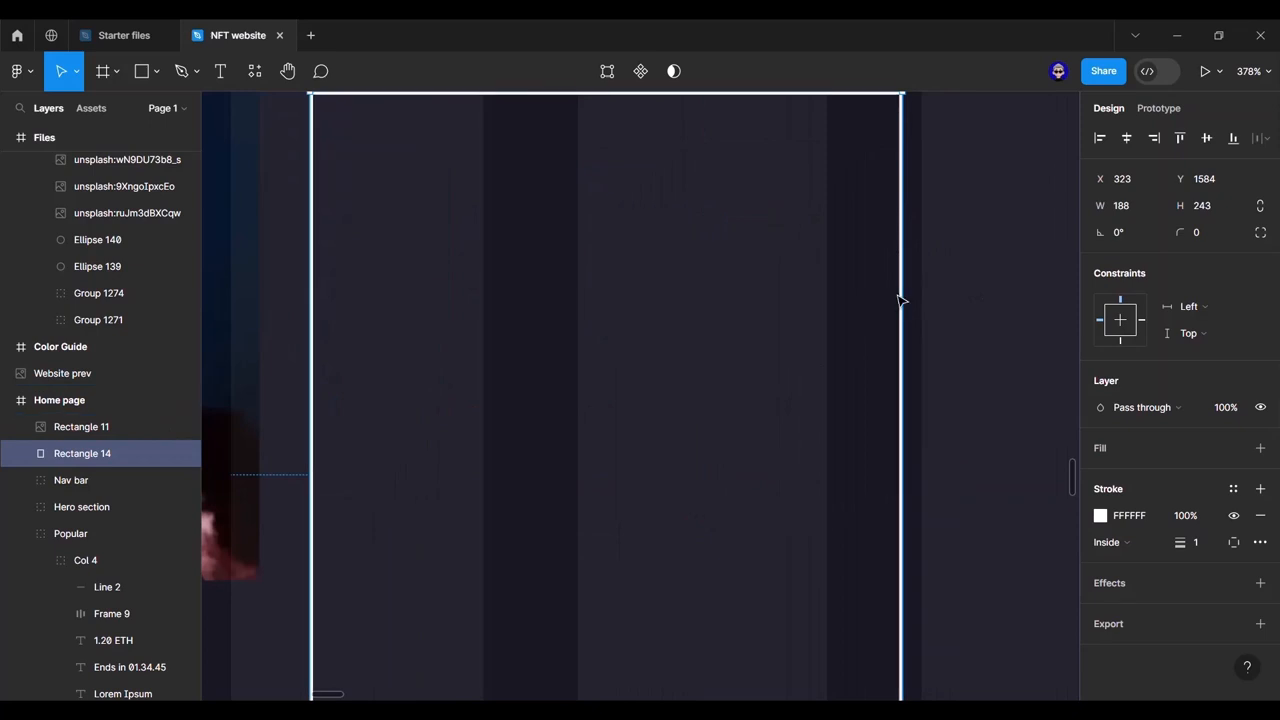
pyautogui.click(899, 297)
pyautogui.doubleClick(903, 292)
pyautogui.scroll(-2, 902, 291)
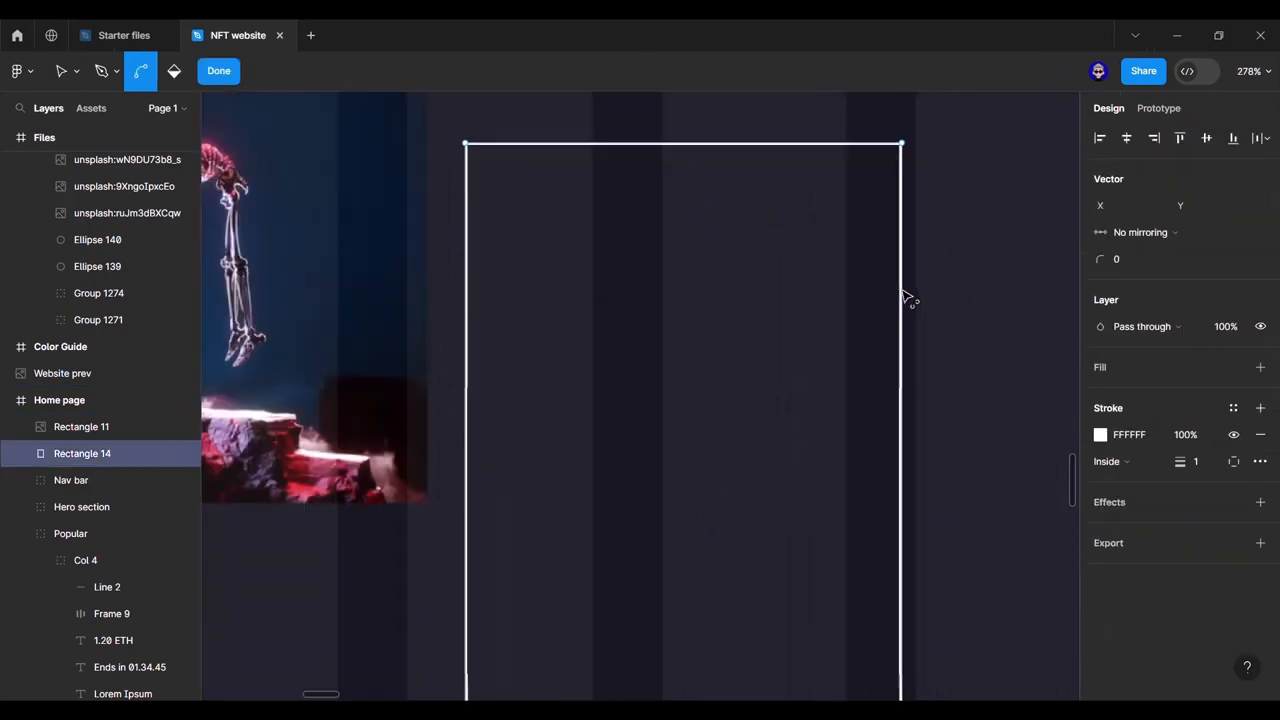
pyautogui.press('v')
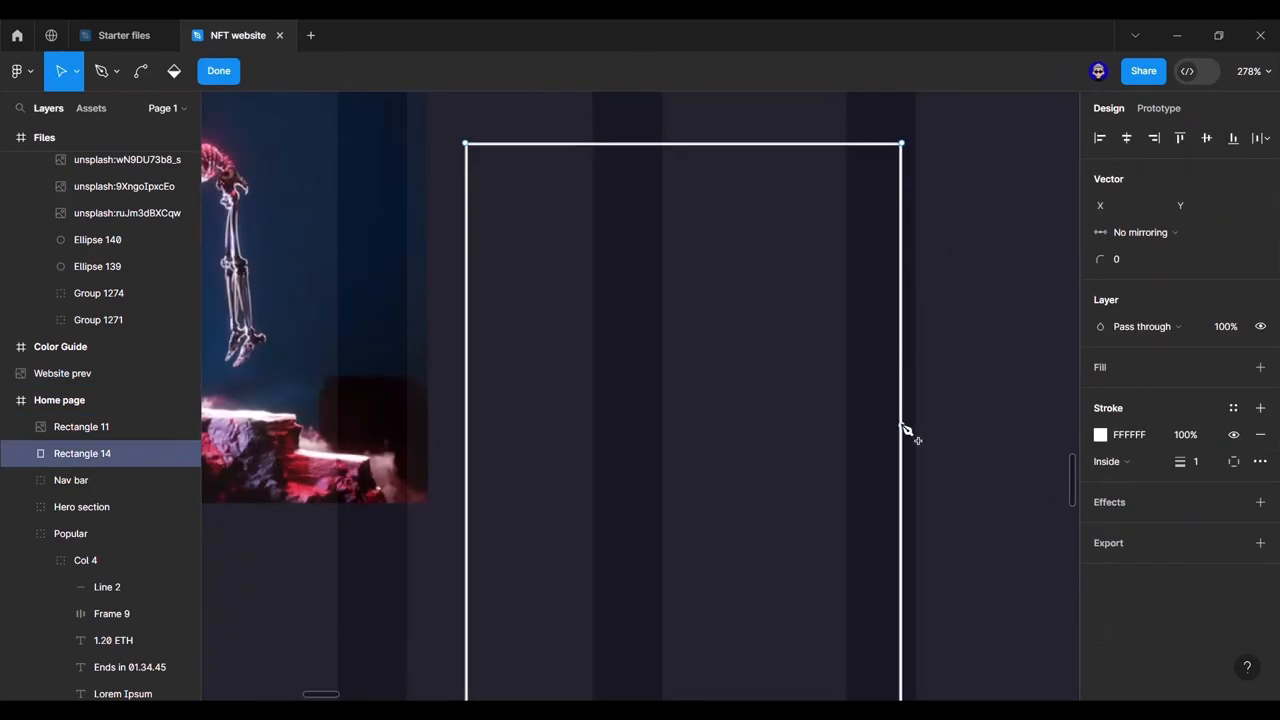
pyautogui.click(902, 426)
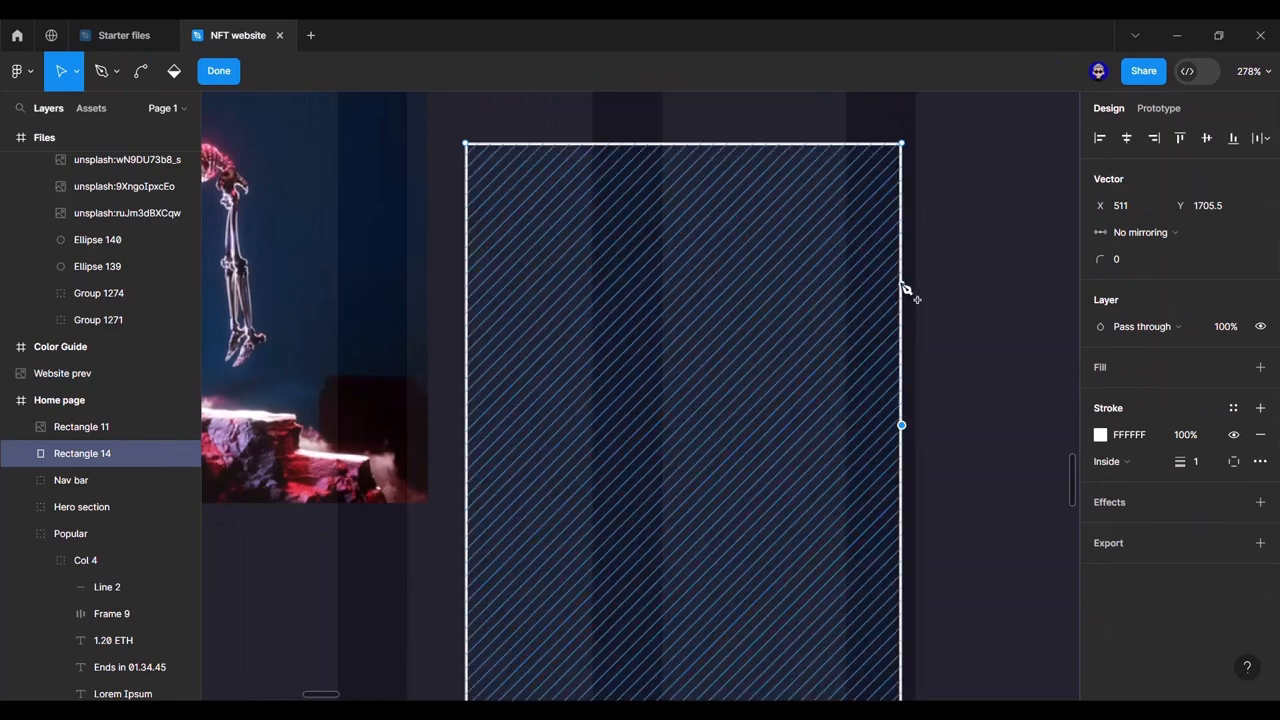
pyautogui.click(902, 287)
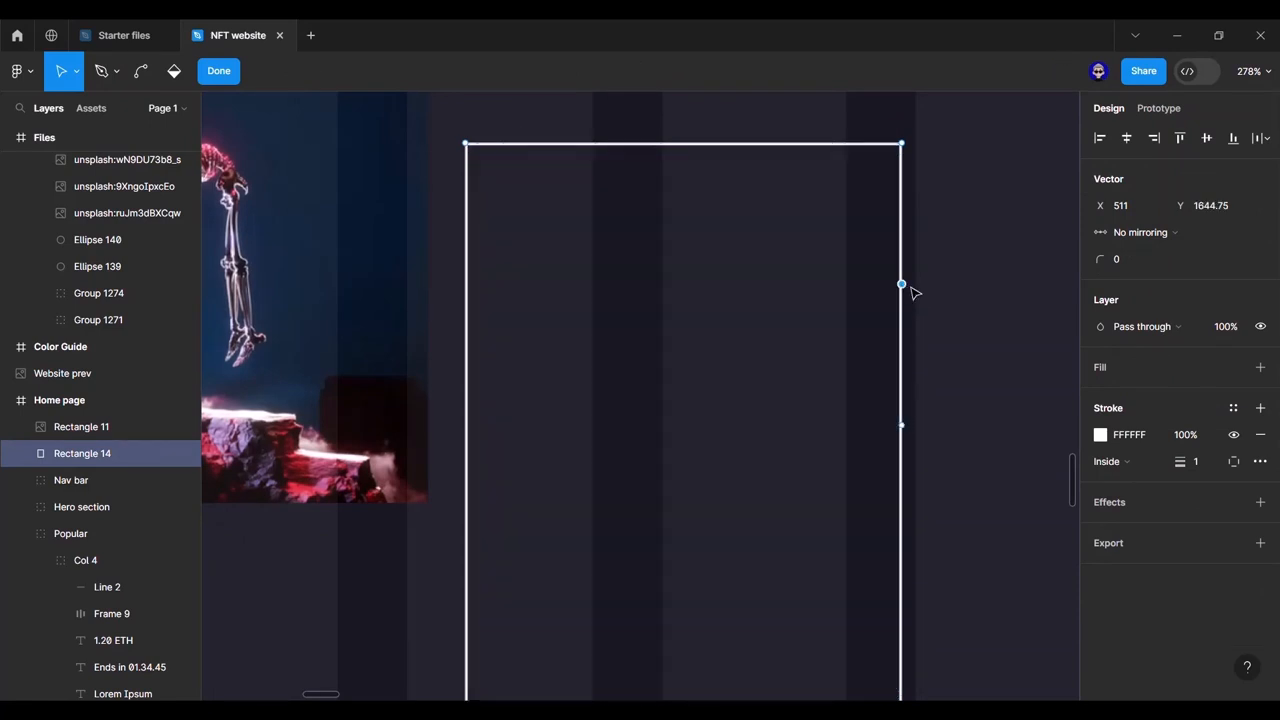
pyautogui.press('Delete')
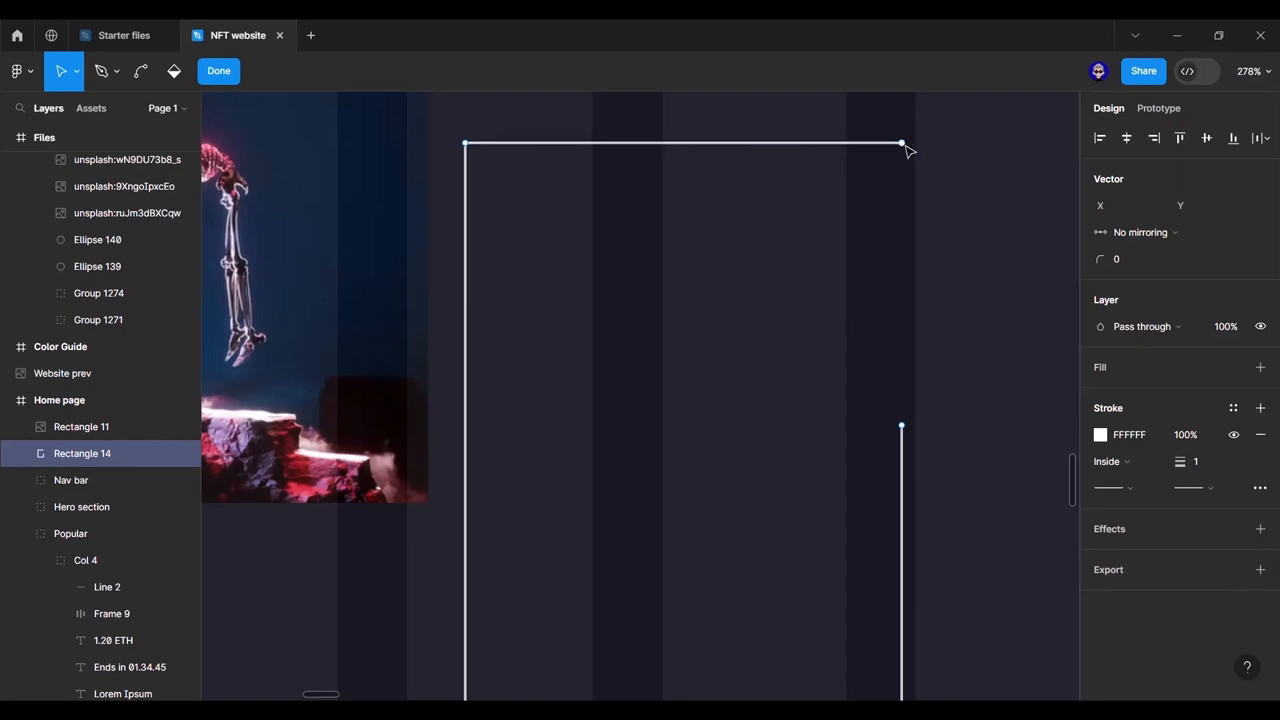
# Step: Shorten the outline's top edge to end at X 360 and its right edge to a short stub above the lower corner
pyautogui.moveTo(904, 146); pyautogui.dragTo(700, 146)
pyautogui.hotkey('ctrl', 'z')
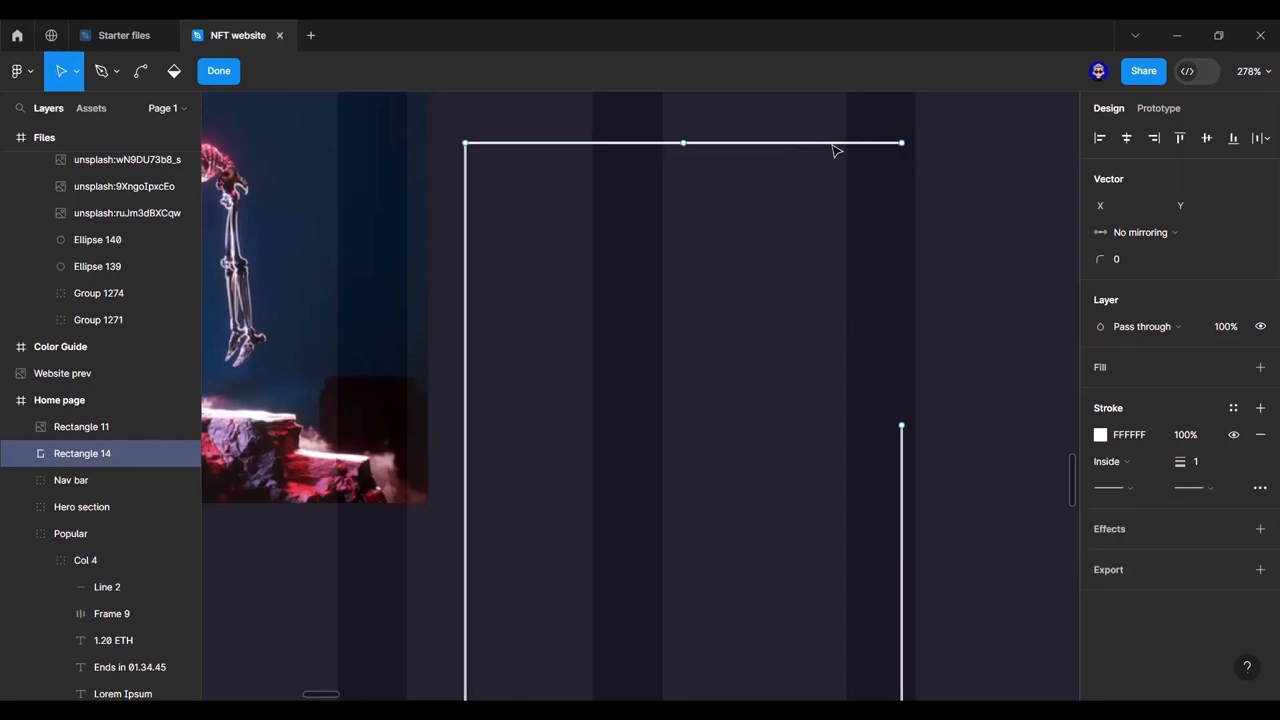
pyautogui.moveTo(903, 146); pyautogui.dragTo(552, 145)
pyautogui.scroll(-3, 674, 277)
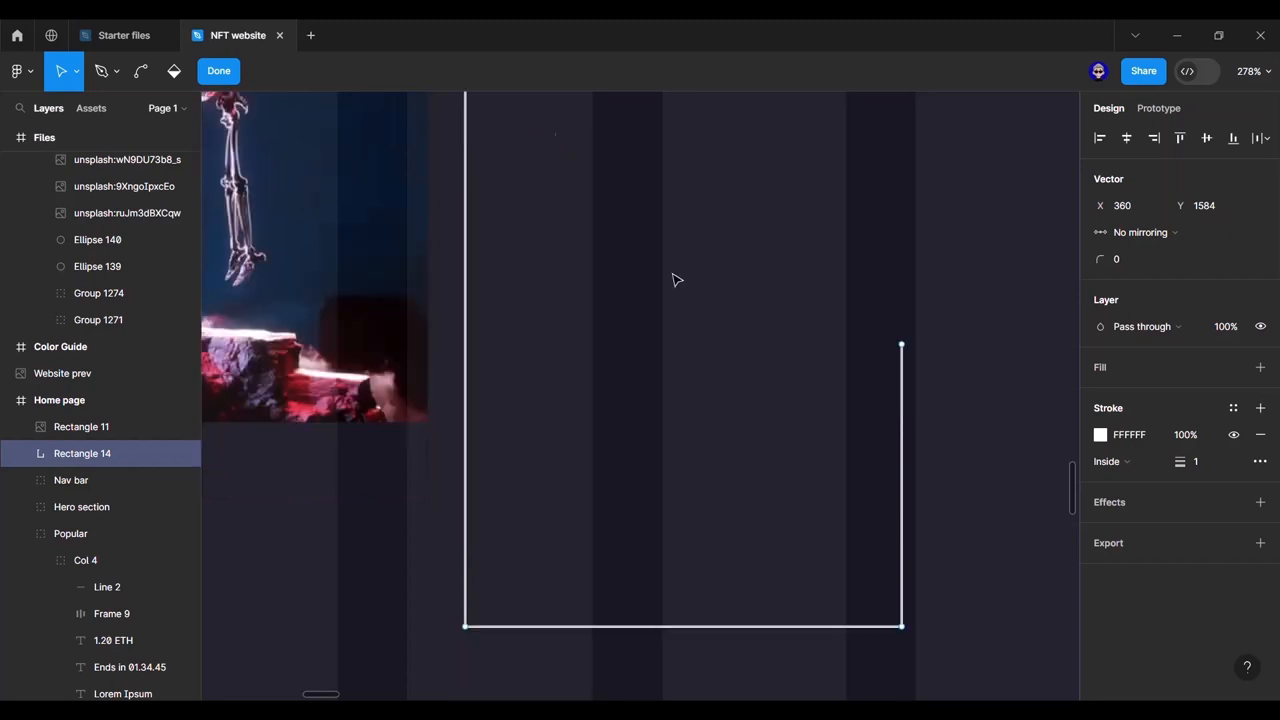
pyautogui.scroll(-5, 780, 280)
pyautogui.moveTo(858, 266); pyautogui.dragTo(861, 384)
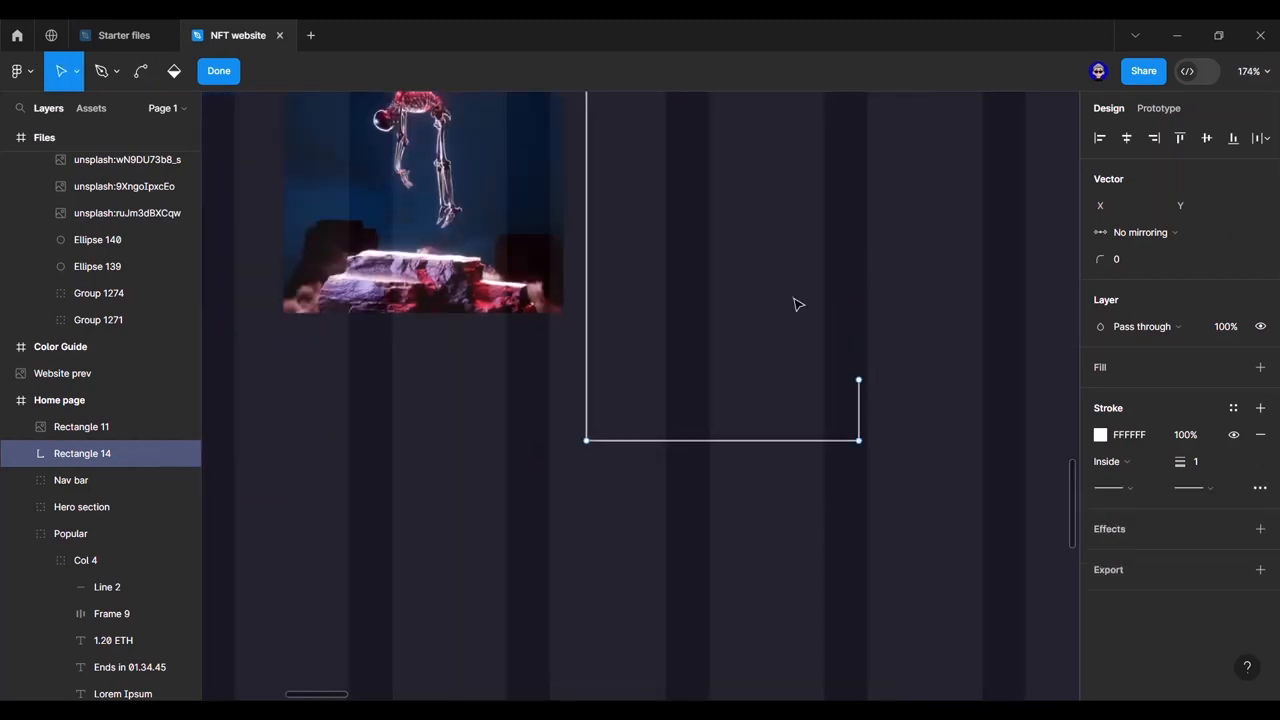
# Step: Move the skeleton image over the open outline, to about X 367, Y 1549
pyautogui.scroll(-4, 797, 306)
pyautogui.moveTo(771, 246); pyautogui.dragTo(668, 348)
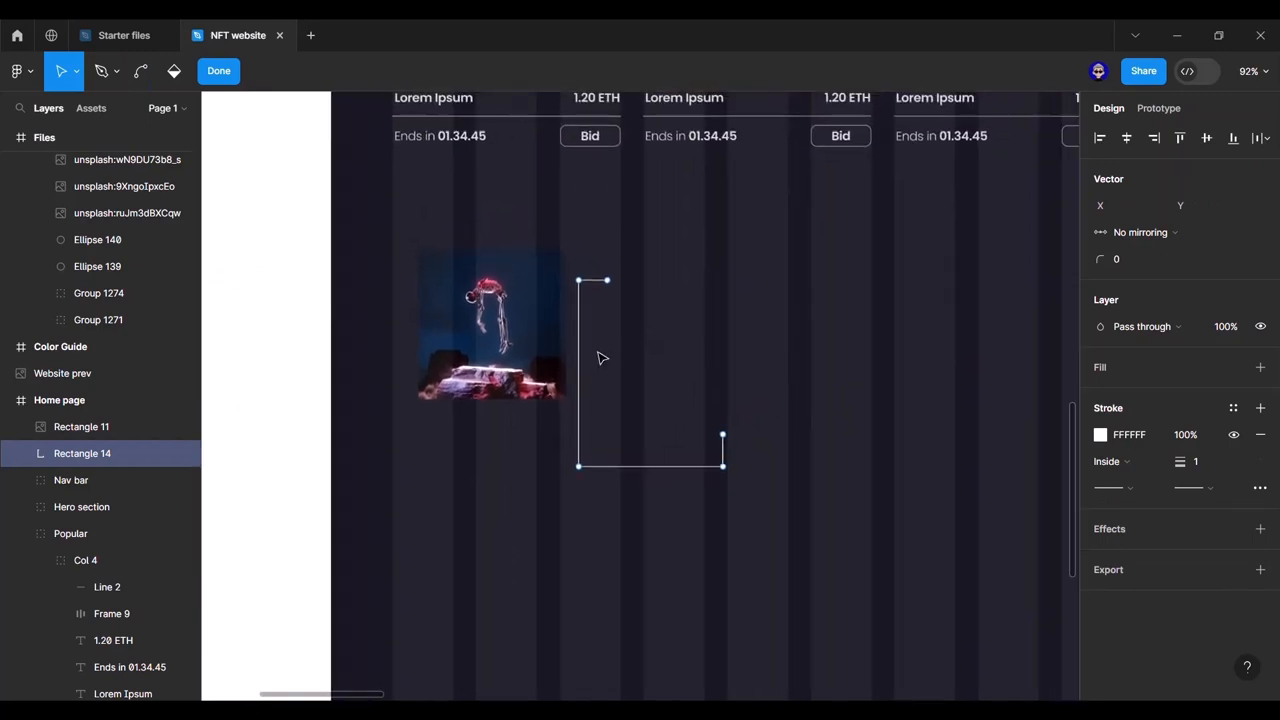
pyautogui.moveTo(464, 335); pyautogui.dragTo(679, 336)
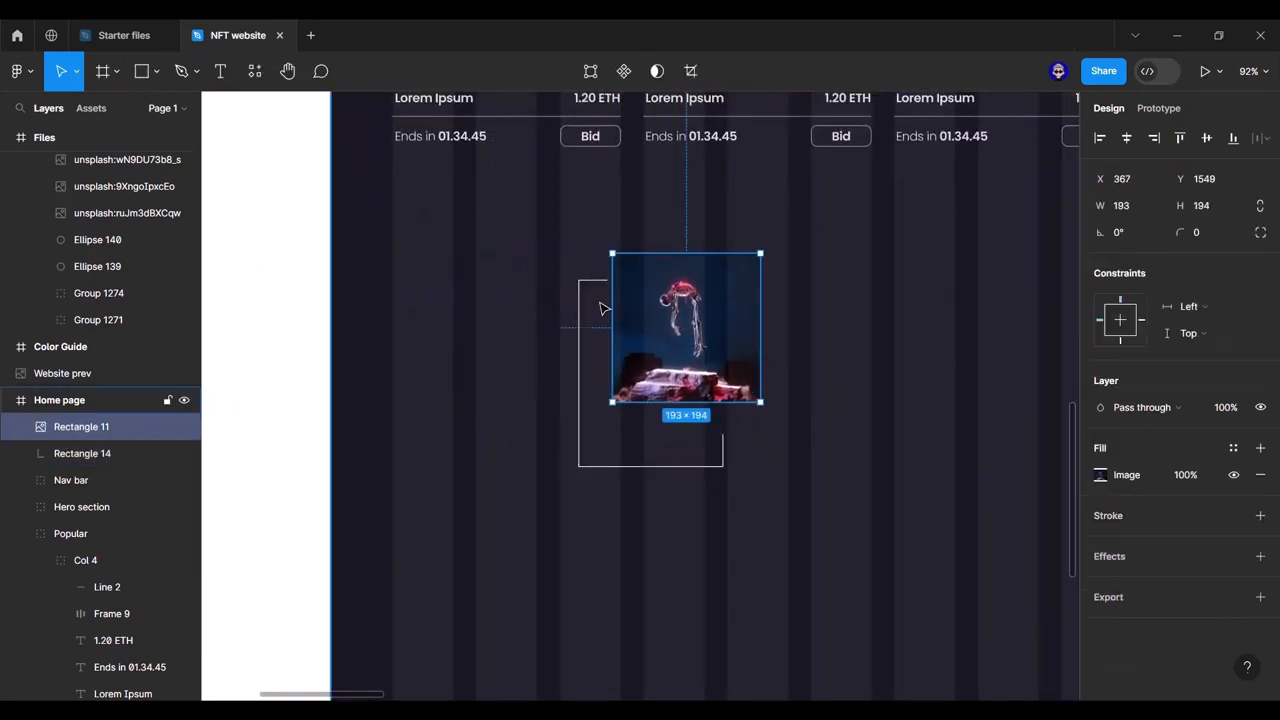
# Step: Shorten the outline's top edge slightly further, leaving its open end clear of the skeleton image
pyautogui.click(597, 281)
pyautogui.scroll(5, 597, 281)
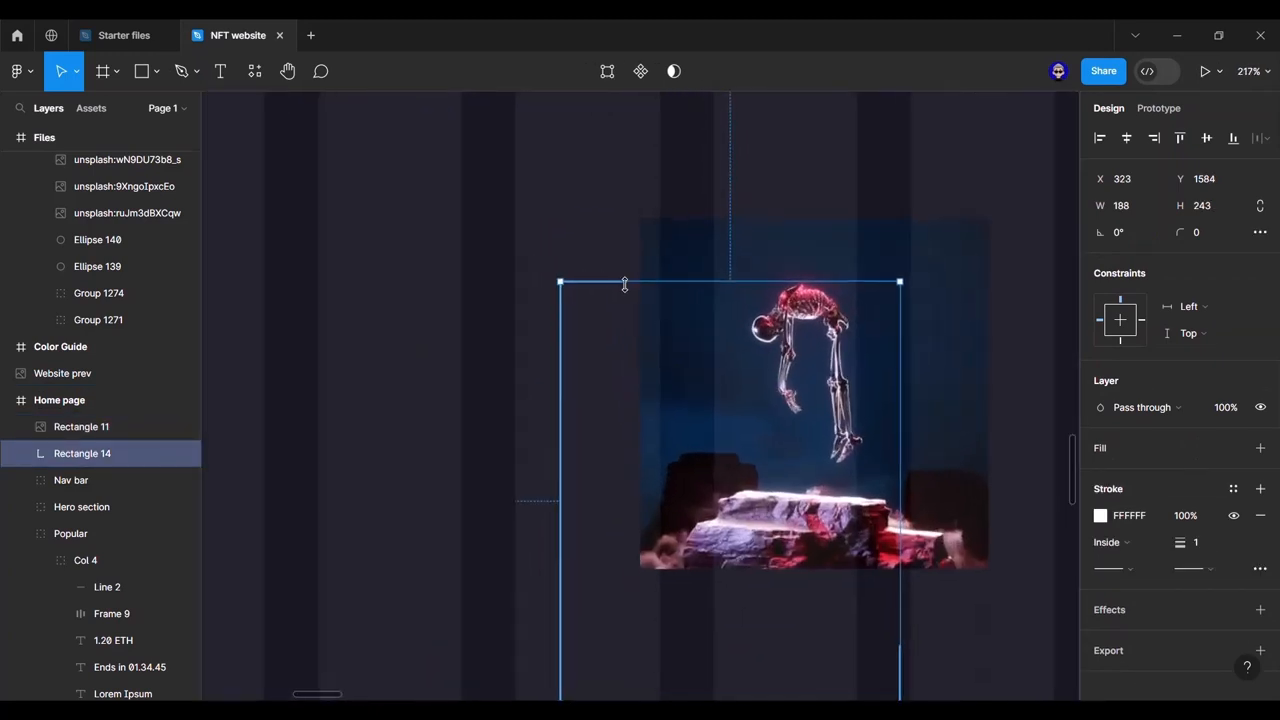
pyautogui.press('Return')
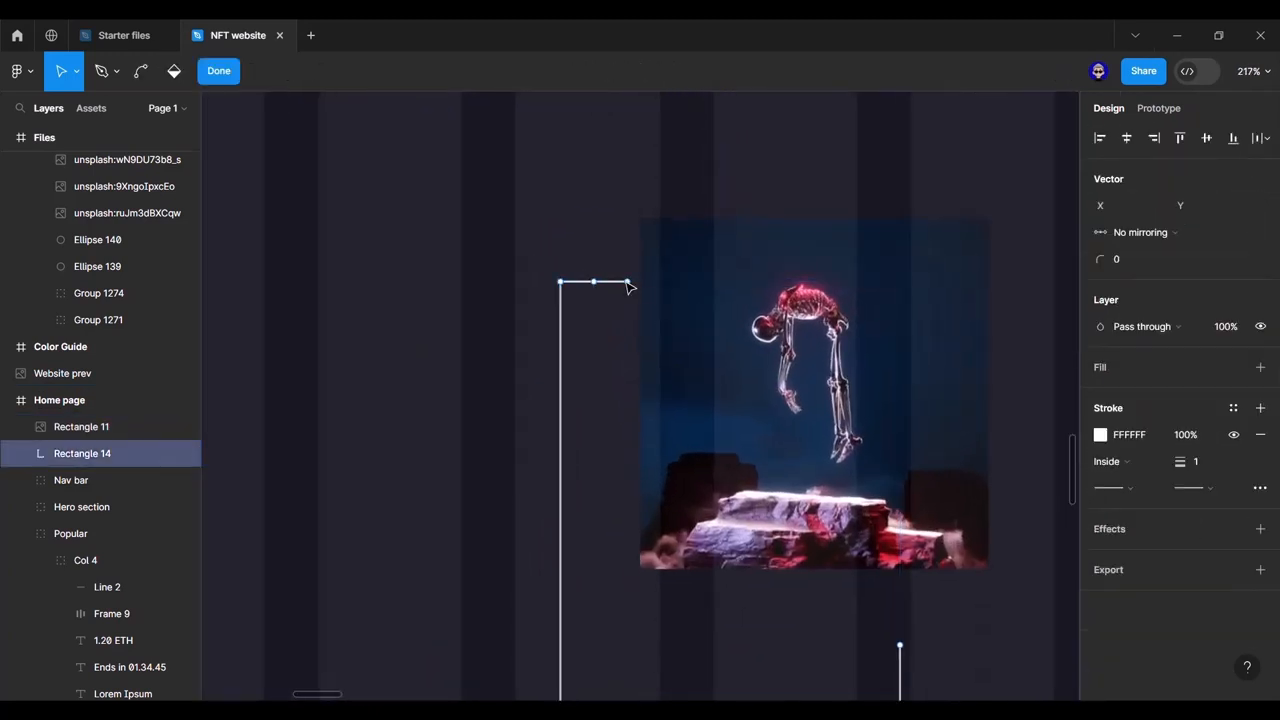
pyautogui.moveTo(628, 283); pyautogui.dragTo(611, 284)
pyautogui.click(808, 310)
pyautogui.press('Escape')
# Step: Move the skeleton image to X 355, Y 1550, offset 32 px inside the outline's left edge
pyautogui.click(950, 318)
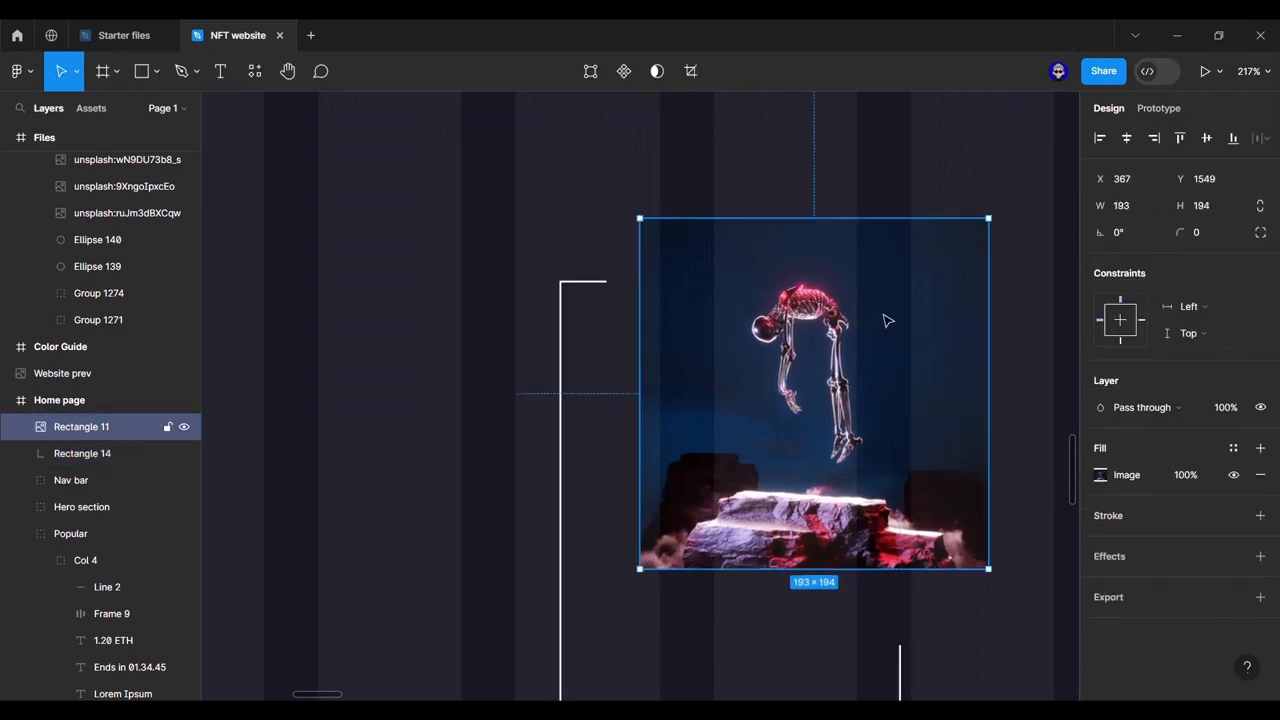
pyautogui.moveTo(905, 320); pyautogui.dragTo(889, 322)
pyautogui.press('alt')
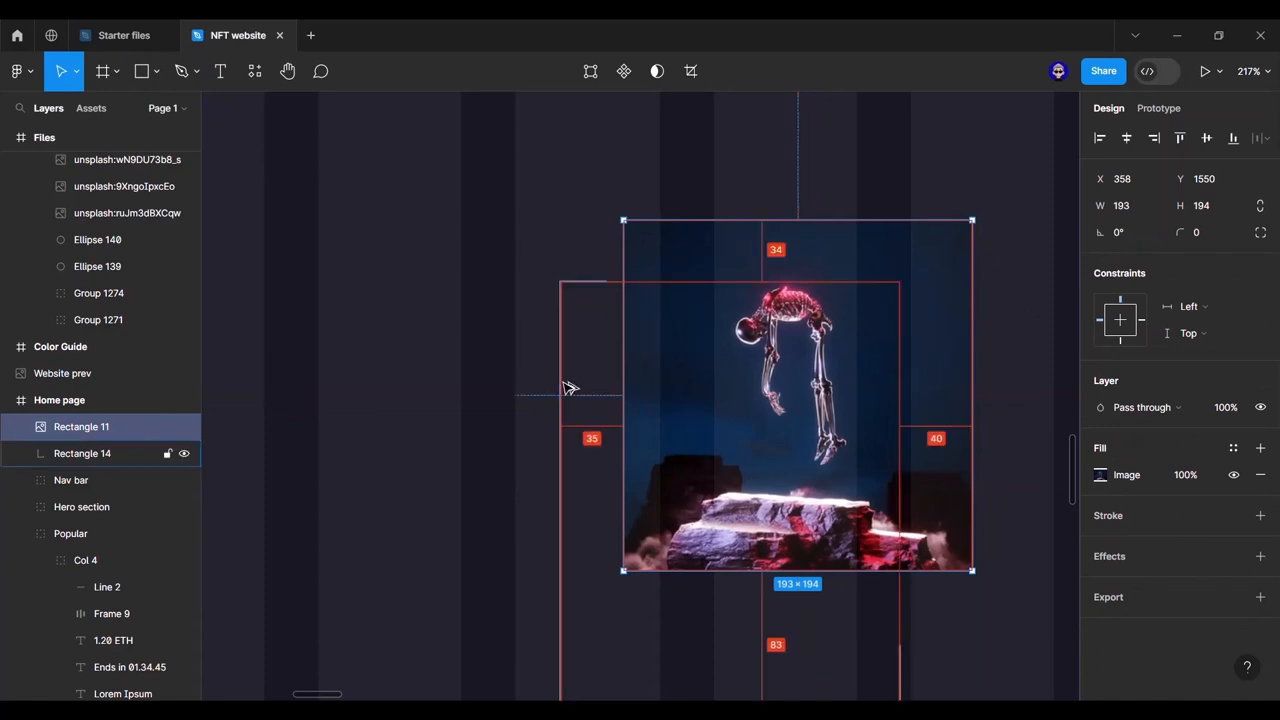
pyautogui.press('Left')
pyautogui.press('Left')
pyautogui.press('Left')
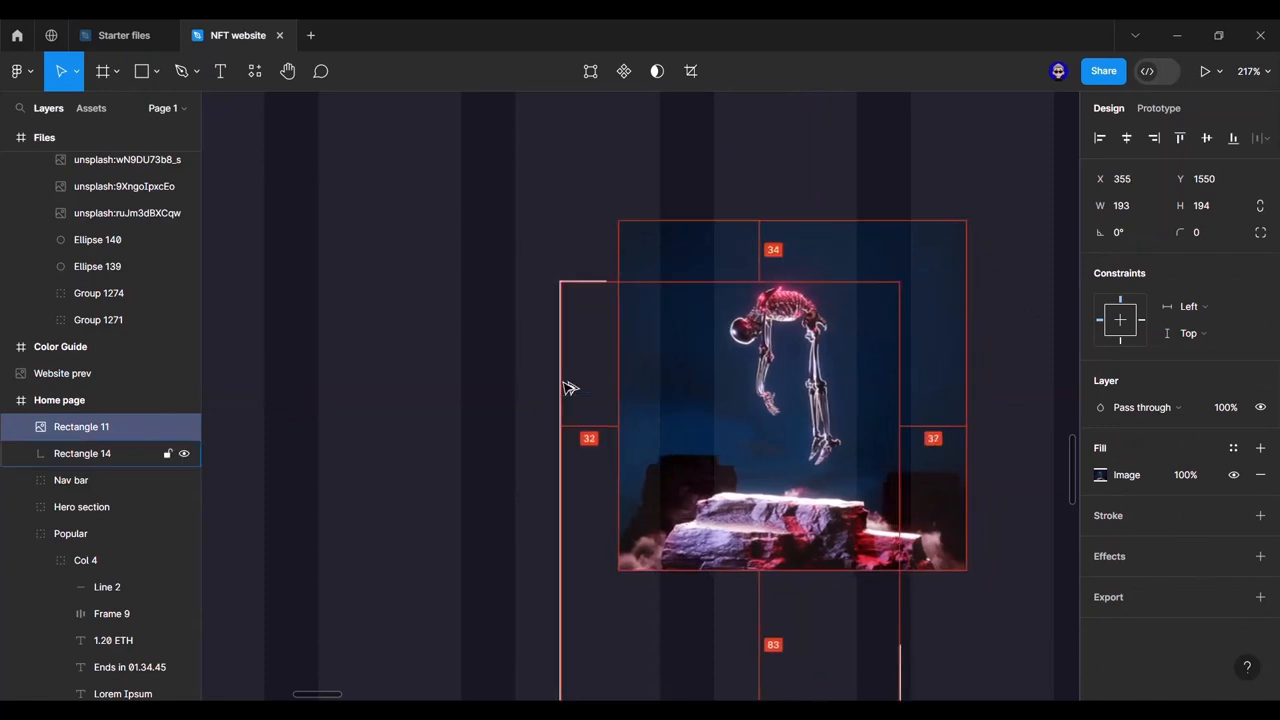
# Step: Nudge the skeleton image down within the outline to Y 1561
pyautogui.scroll(-1, 688, 403)
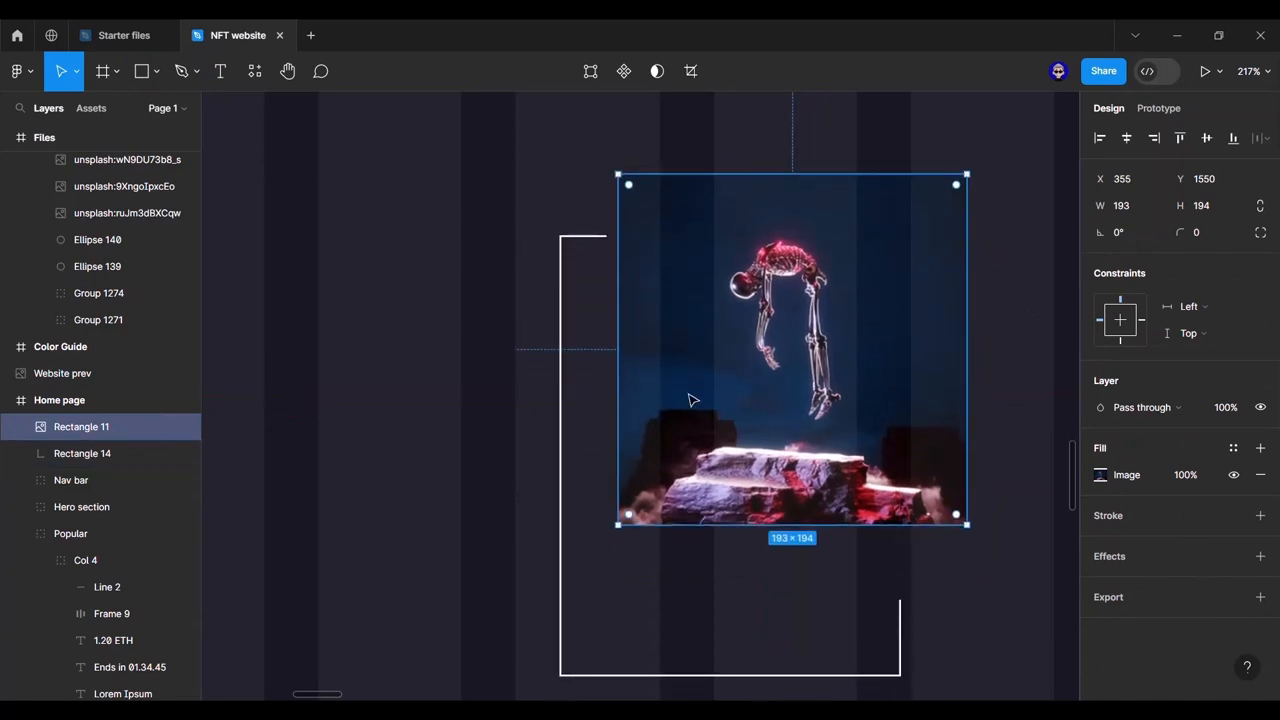
pyautogui.press('Down')
pyautogui.press('Down')
pyautogui.press('Down')
pyautogui.press('Down')
pyautogui.press('Down')
pyautogui.press('Down')
pyautogui.press('Down')
pyautogui.press('Down')
pyautogui.press('Down')
pyautogui.press('Down')
pyautogui.press('Down')
pyautogui.press('Down')
pyautogui.press('Down')
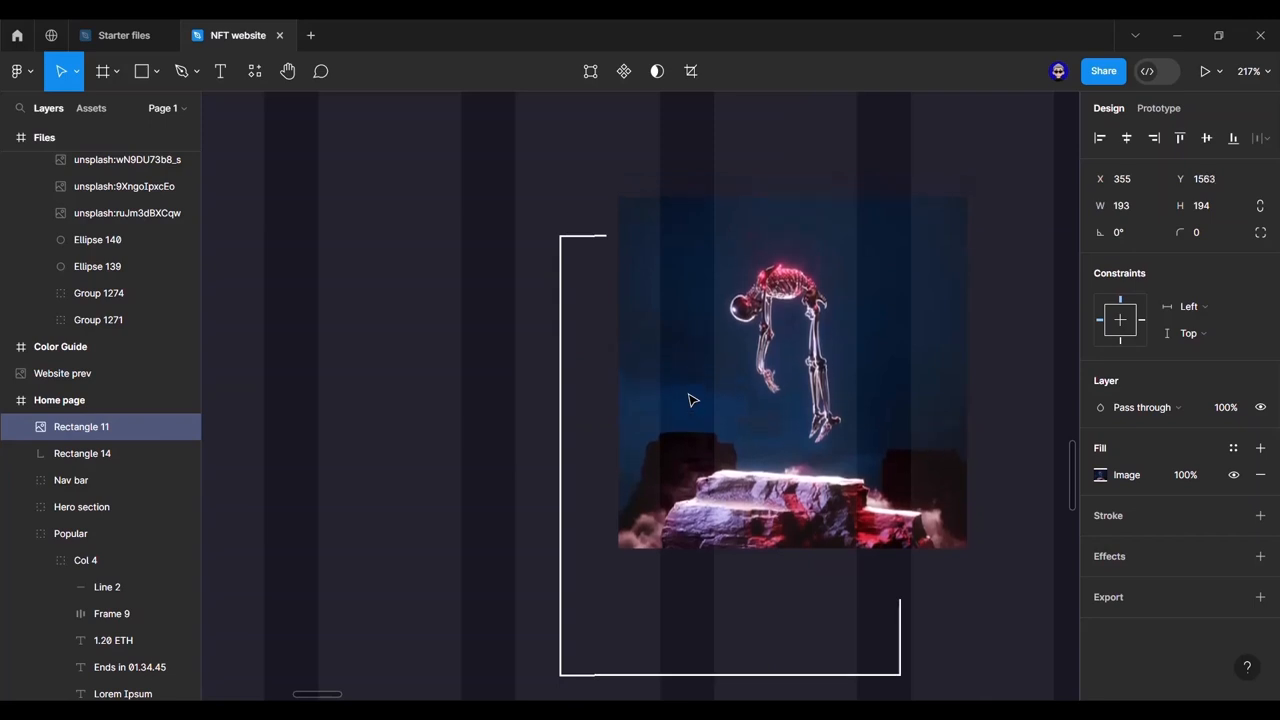
pyautogui.press('Up')
pyautogui.press('Up')
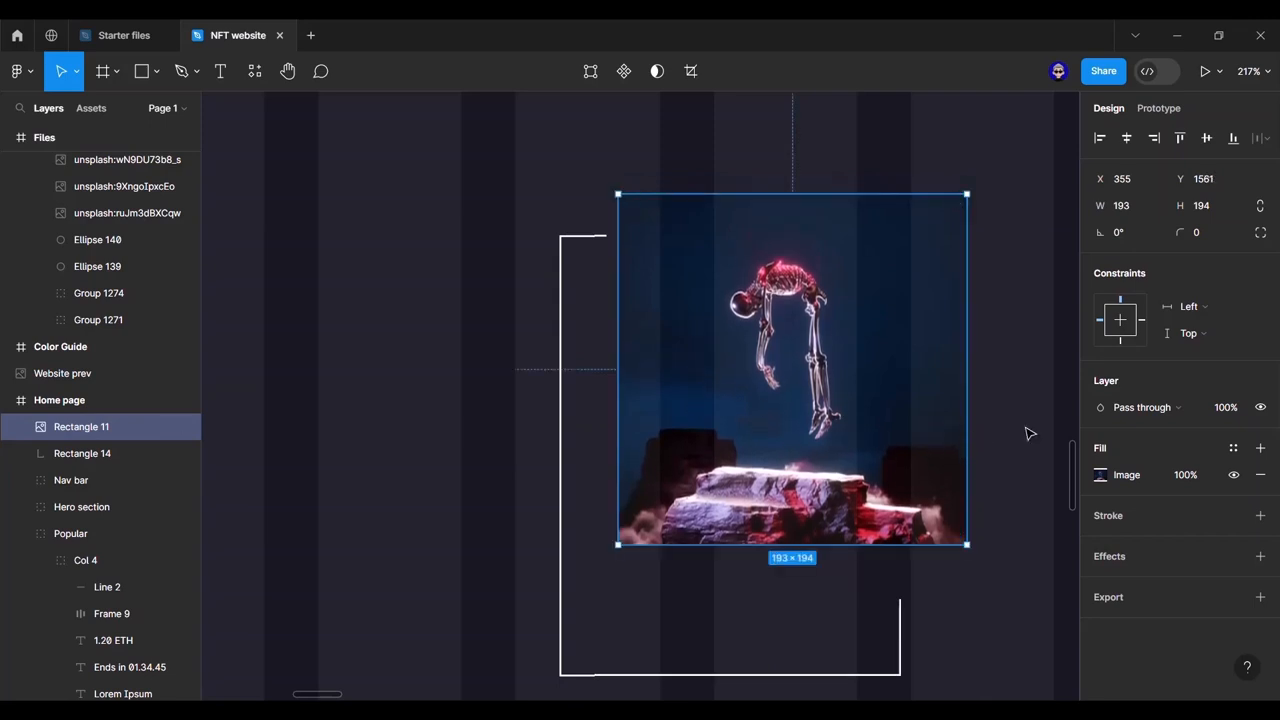
# Step: Compare the framed skeleton image with the matching artwork card in the reference design
pyautogui.click(1032, 434)
pyautogui.scroll(-4, 1040, 432)
pyautogui.moveTo(869, 369); pyautogui.dragTo(547, 337)
pyautogui.scroll(-5, 547, 337)
pyautogui.moveTo(744, 366); pyautogui.dragTo(585, 360)
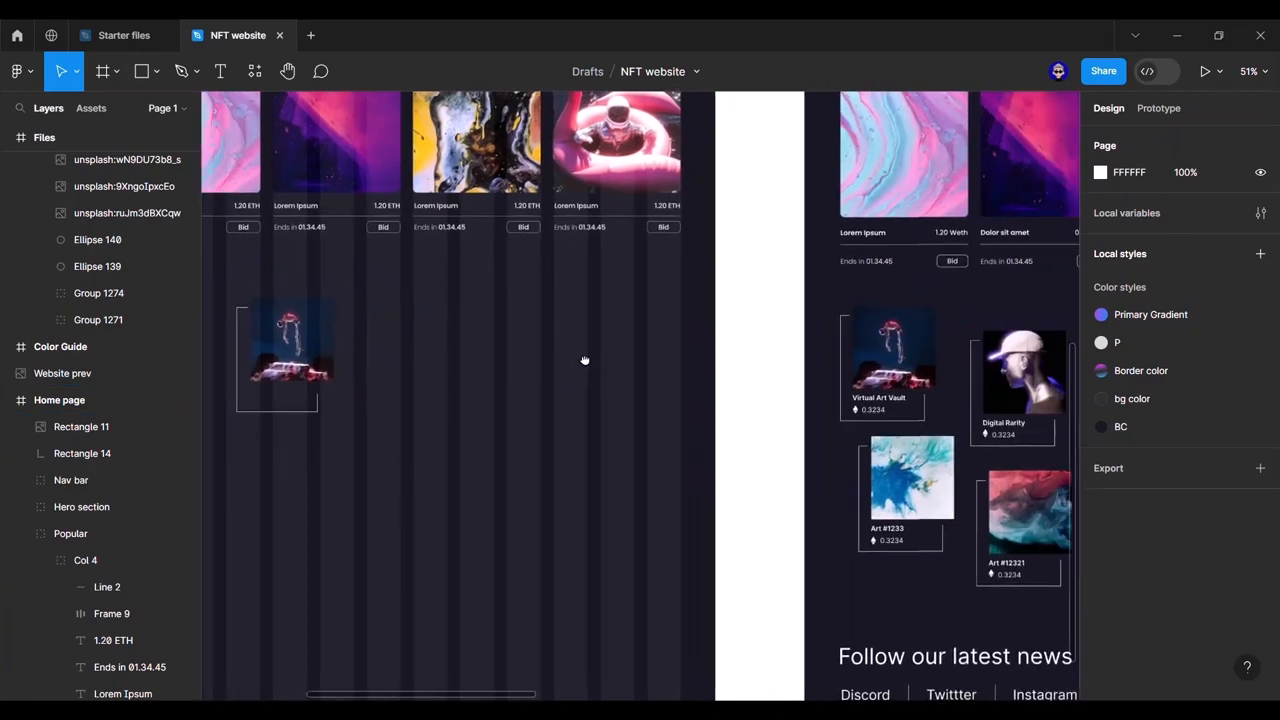
pyautogui.click(300, 368)
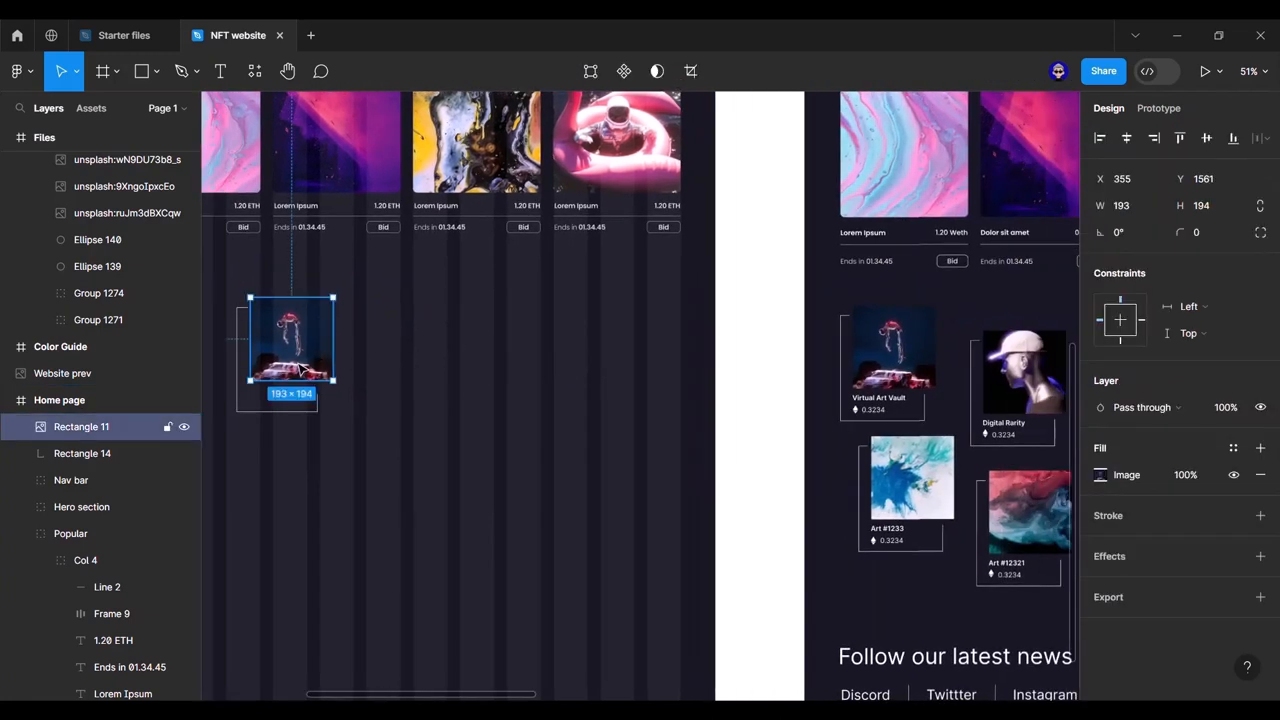
pyautogui.moveTo(300, 368); pyautogui.dragTo(300, 370)
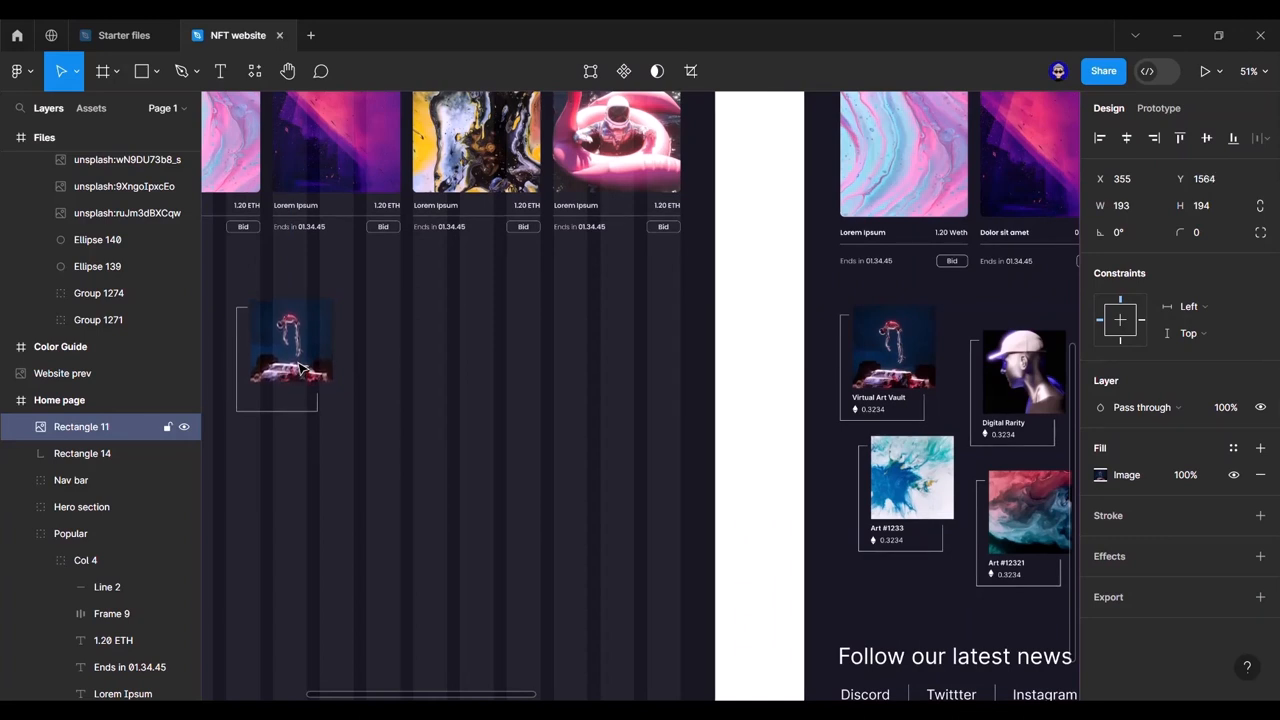
# Step: Extend the outline's open right edge upward, ending just below the skeleton image
pyautogui.scroll(10, 300, 368)
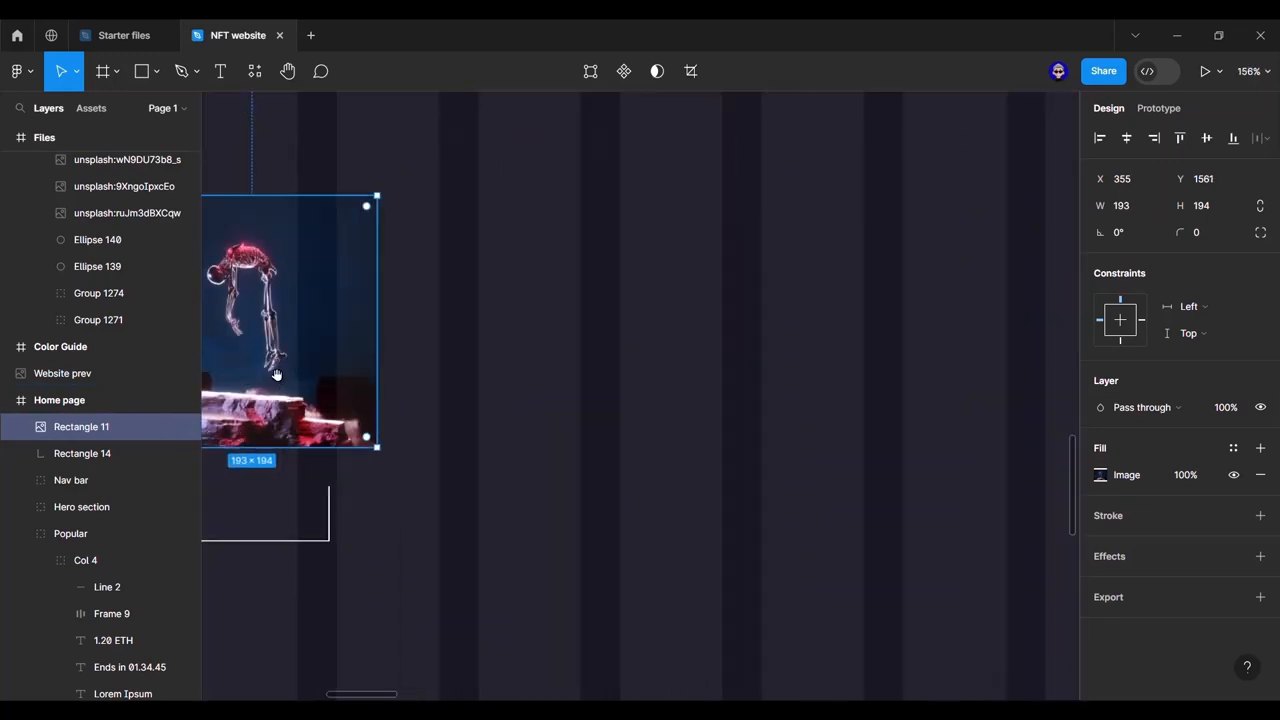
pyautogui.doubleClick(686, 545)
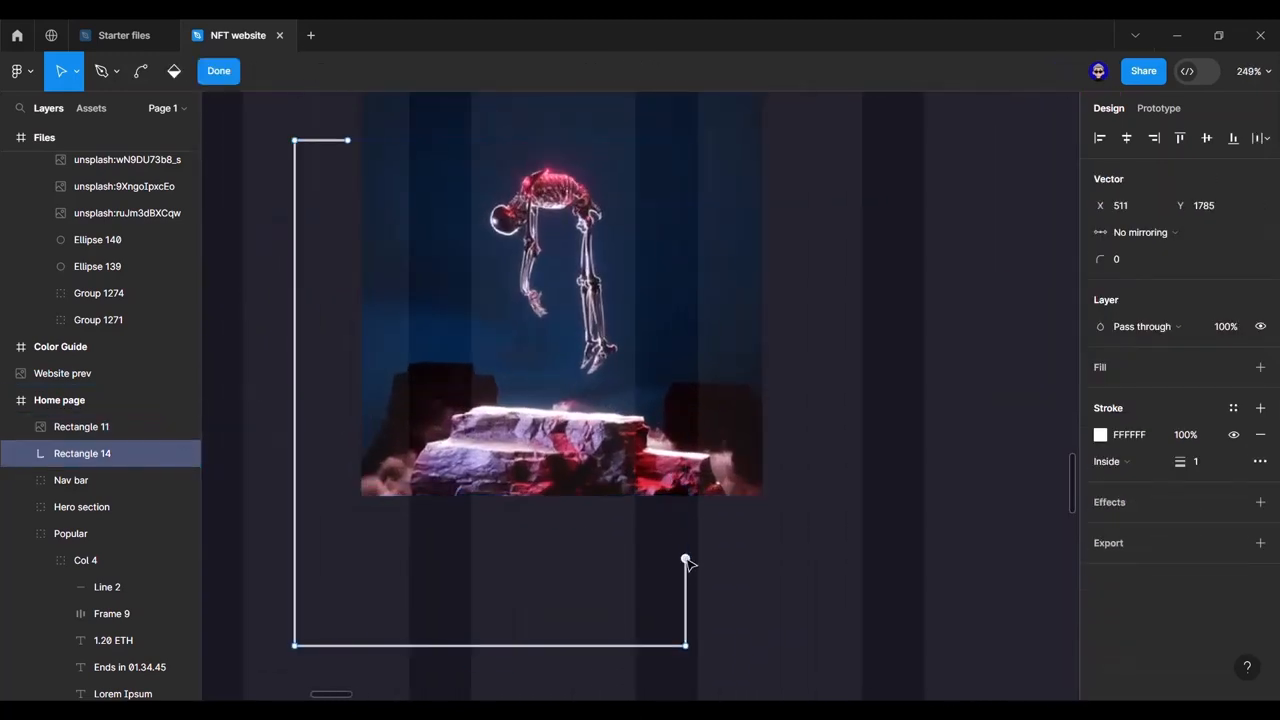
pyautogui.click(685, 536)
pyautogui.click(803, 490)
pyautogui.scroll(-5, 803, 487)
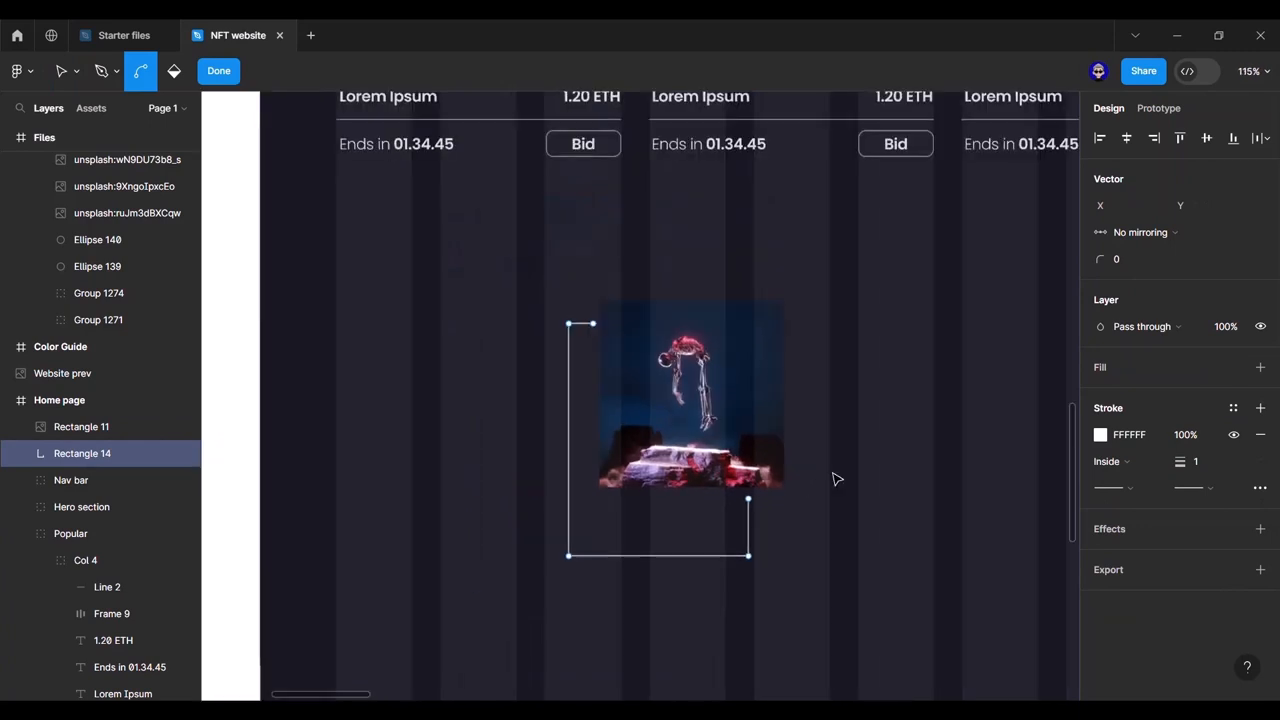
pyautogui.doubleClick(826, 472)
# Step: Move the skeleton image and its outline together to the content's left margin, 101 px below the Popular NFTs section
pyautogui.click(724, 436)
pyautogui.keyDown('shift'); pyautogui.click(570, 455); pyautogui.keyUp('shift')
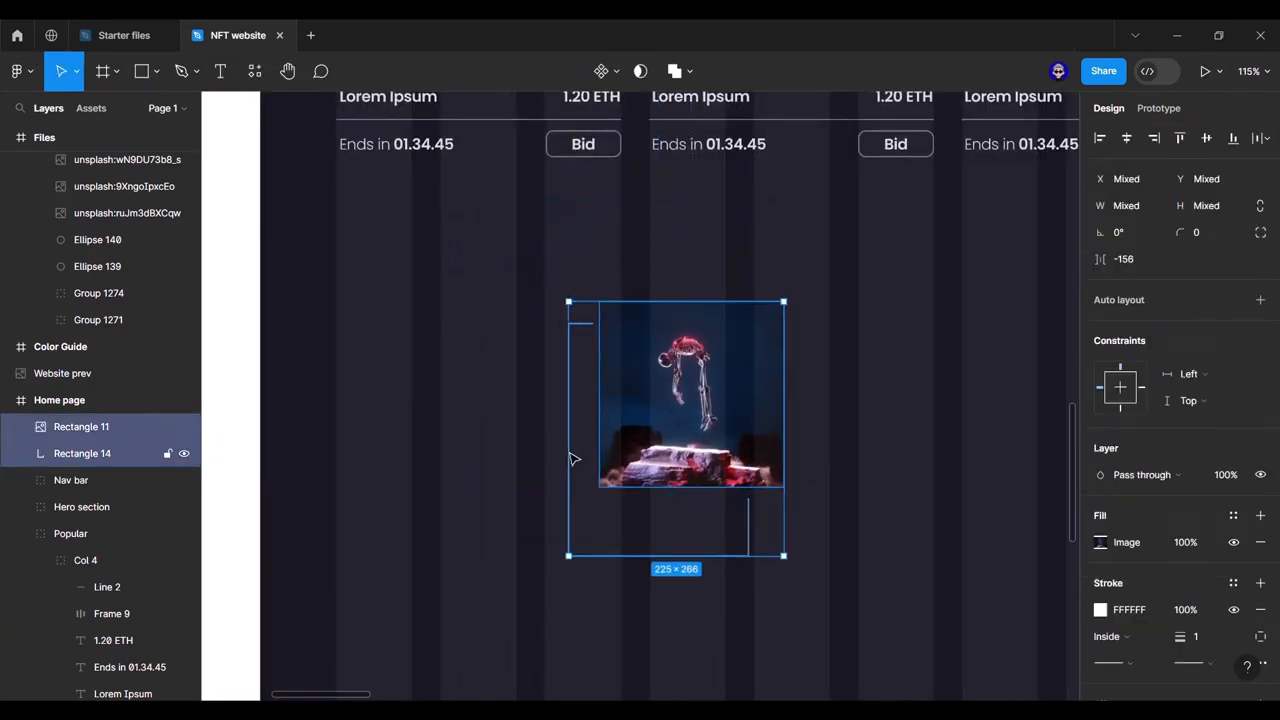
pyautogui.moveTo(670, 443); pyautogui.dragTo(418, 150)
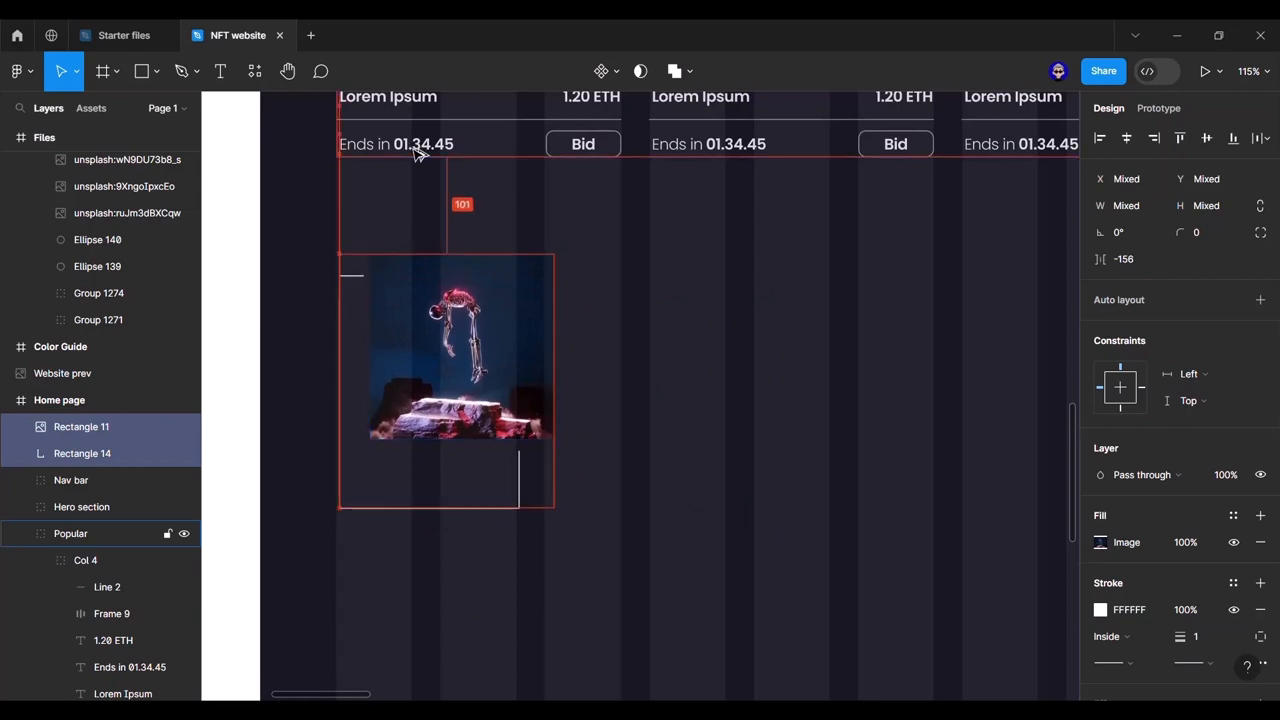
# Step: Nudge the image and outline down until they sit 150 px below the Popular NFTs section
pyautogui.hotkey('alt', 'Down')
pyautogui.hotkey('alt', 'Down')
pyautogui.hotkey('alt', 'Down')
pyautogui.hotkey('alt', 'Down')
pyautogui.hotkey('alt', 'Down')
pyautogui.hotkey('alt', 'Down')
pyautogui.hotkey('alt', 'Down')
pyautogui.hotkey('alt', 'Down')
pyautogui.hotkey('alt', 'Down')
pyautogui.hotkey('alt', 'Down')
pyautogui.hotkey('alt', 'Down')
pyautogui.hotkey('alt', 'Down')
pyautogui.hotkey('alt', 'Down')
pyautogui.hotkey('alt', 'Down')
pyautogui.hotkey('alt', 'Down')
pyautogui.hotkey('alt', 'Down')
pyautogui.hotkey('alt', 'Down')
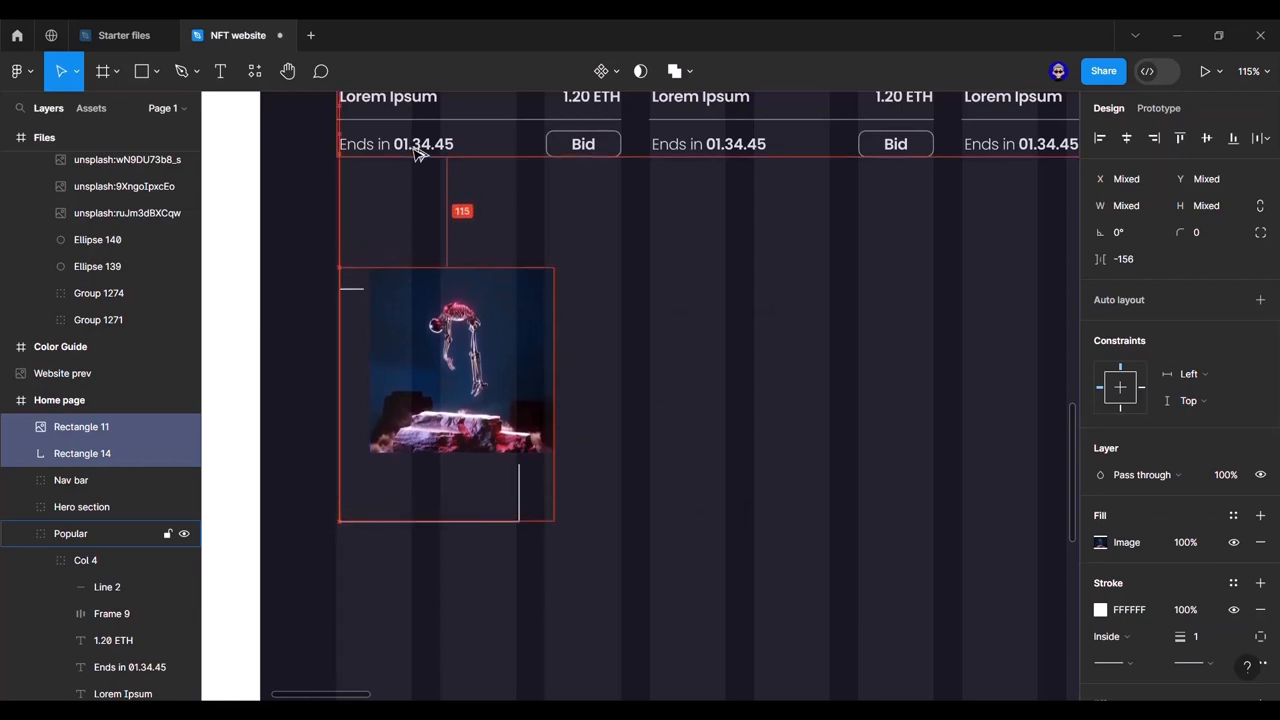
pyautogui.hotkey('alt', 'Down')
pyautogui.hotkey('alt', 'Down')
pyautogui.hotkey('alt', 'Down')
pyautogui.hotkey('alt', 'Down')
pyautogui.hotkey('alt', 'Down')
pyautogui.hotkey('alt', 'Down')
pyautogui.hotkey('alt', 'Down')
pyautogui.hotkey('alt', 'Down')
pyautogui.hotkey('alt', 'Down')
pyautogui.hotkey('alt', 'Down')
pyautogui.hotkey('alt', 'Down')
pyautogui.hotkey('alt', 'Down')
pyautogui.hotkey('alt', 'Down')
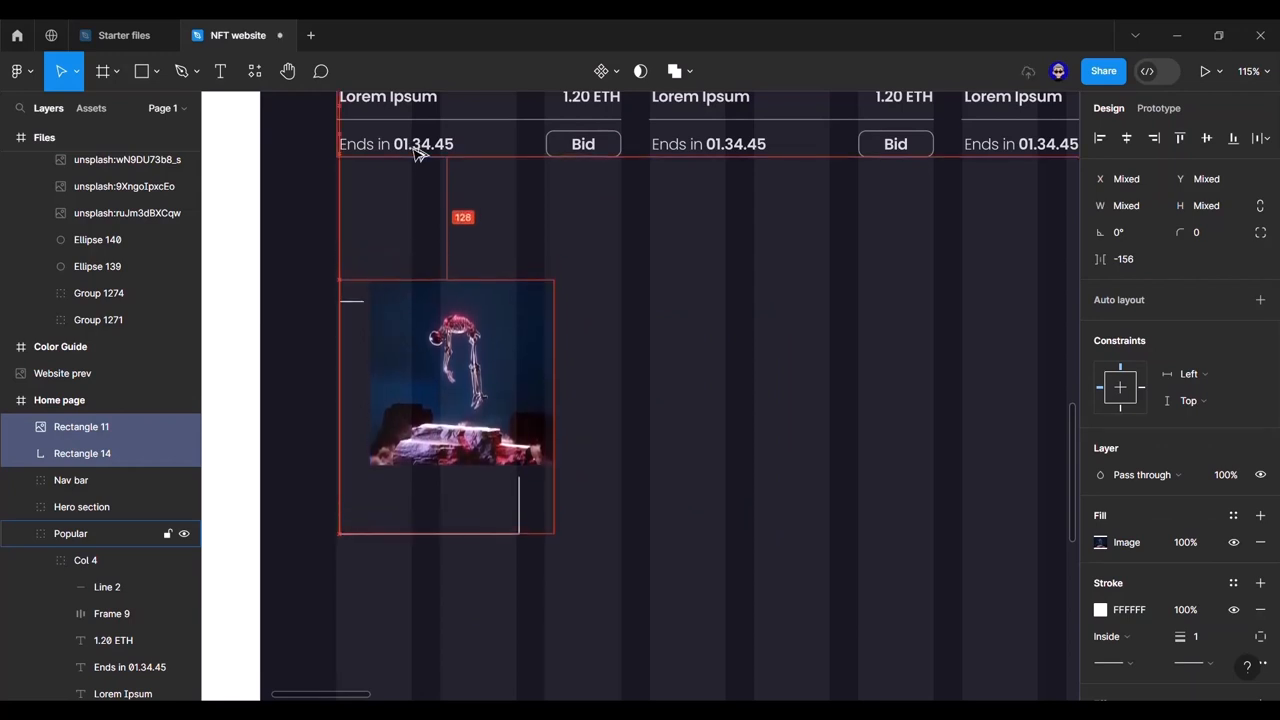
pyautogui.hotkey('alt', 'Down')
pyautogui.hotkey('alt', 'Down')
pyautogui.hotkey('alt', 'Down')
pyautogui.hotkey('alt', 'Down')
pyautogui.hotkey('alt', 'Down')
pyautogui.hotkey('alt', 'Down')
pyautogui.hotkey('alt', 'Down')
pyautogui.hotkey('alt', 'Down')
pyautogui.hotkey('alt', 'Down')
pyautogui.hotkey('alt', 'Down')
pyautogui.hotkey('alt', 'Down')
pyautogui.hotkey('alt', 'Down')
pyautogui.hotkey('alt', 'Down')
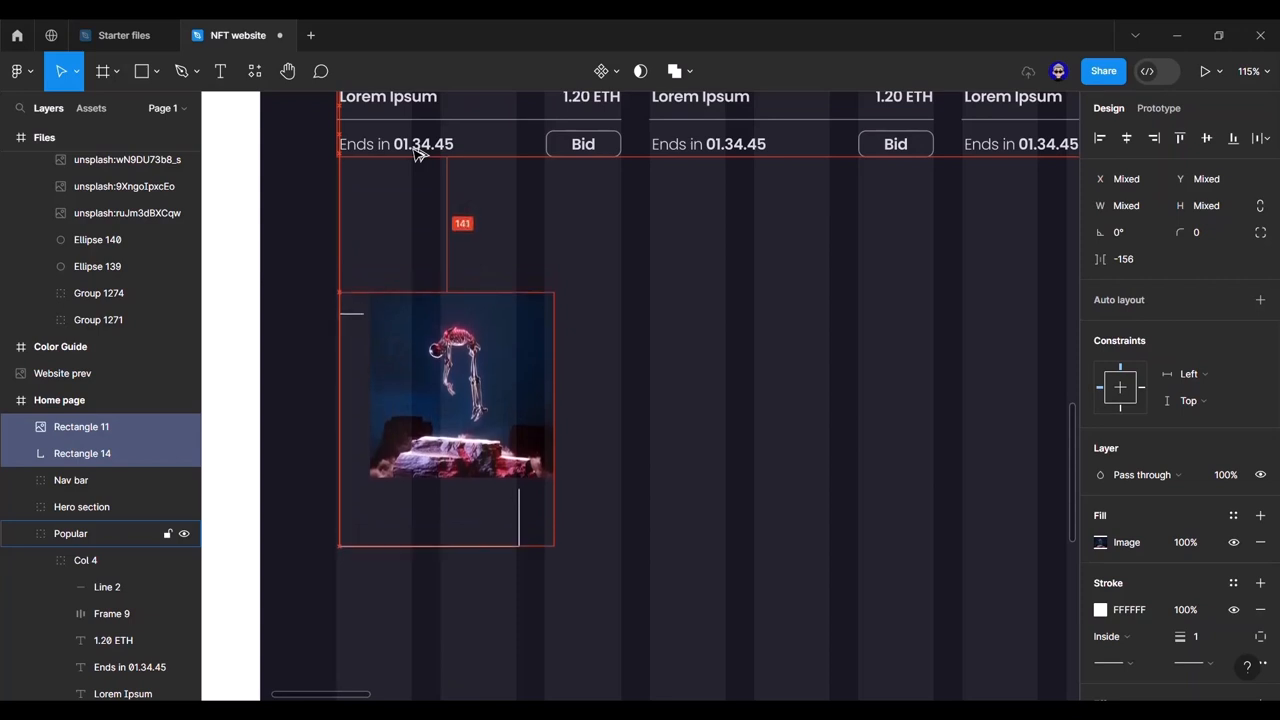
pyautogui.hotkey('alt', 'Down')
pyautogui.hotkey('alt', 'Down')
pyautogui.hotkey('alt', 'Down')
pyautogui.hotkey('alt', 'Down')
pyautogui.hotkey('alt', 'Down')
pyautogui.hotkey('alt', 'Down')
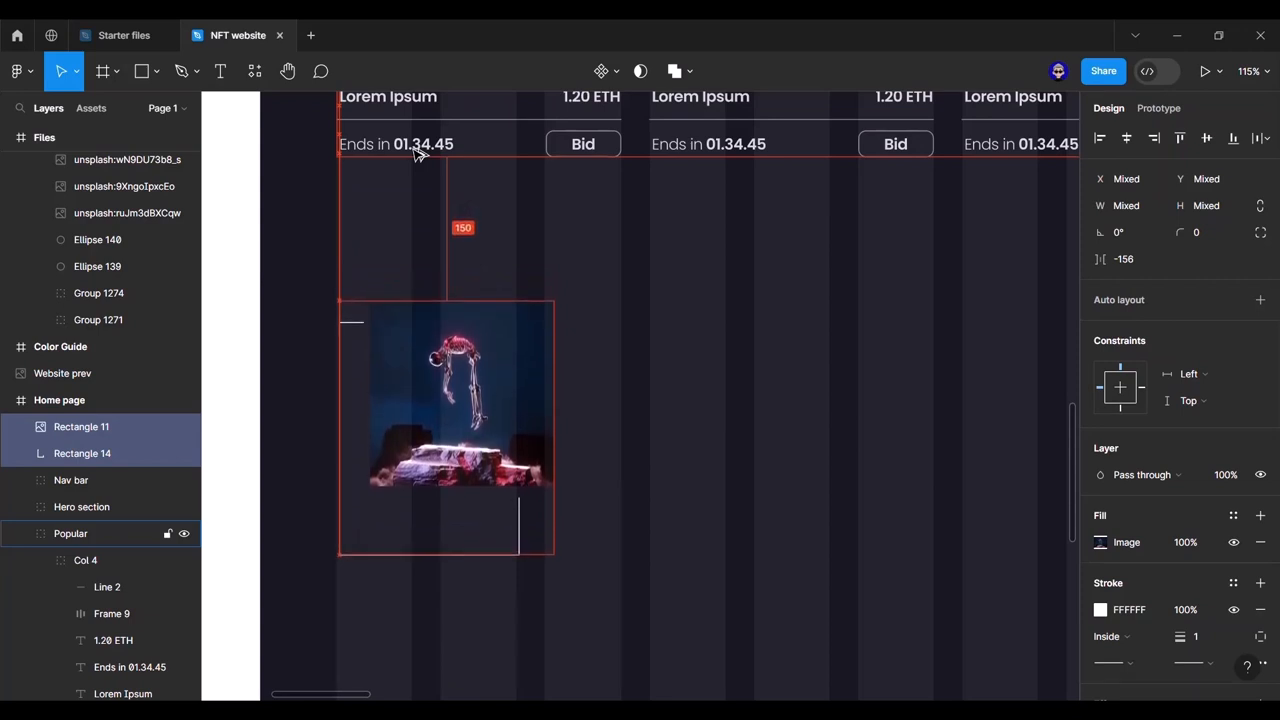
pyautogui.click(253, 209)
# Step: Move the Popular NFTs group up to about Y 875, reducing its gap below the hero section
pyautogui.keyDown('ctrl'); pyautogui.scroll(-6, 263, 209); pyautogui.keyUp('ctrl')
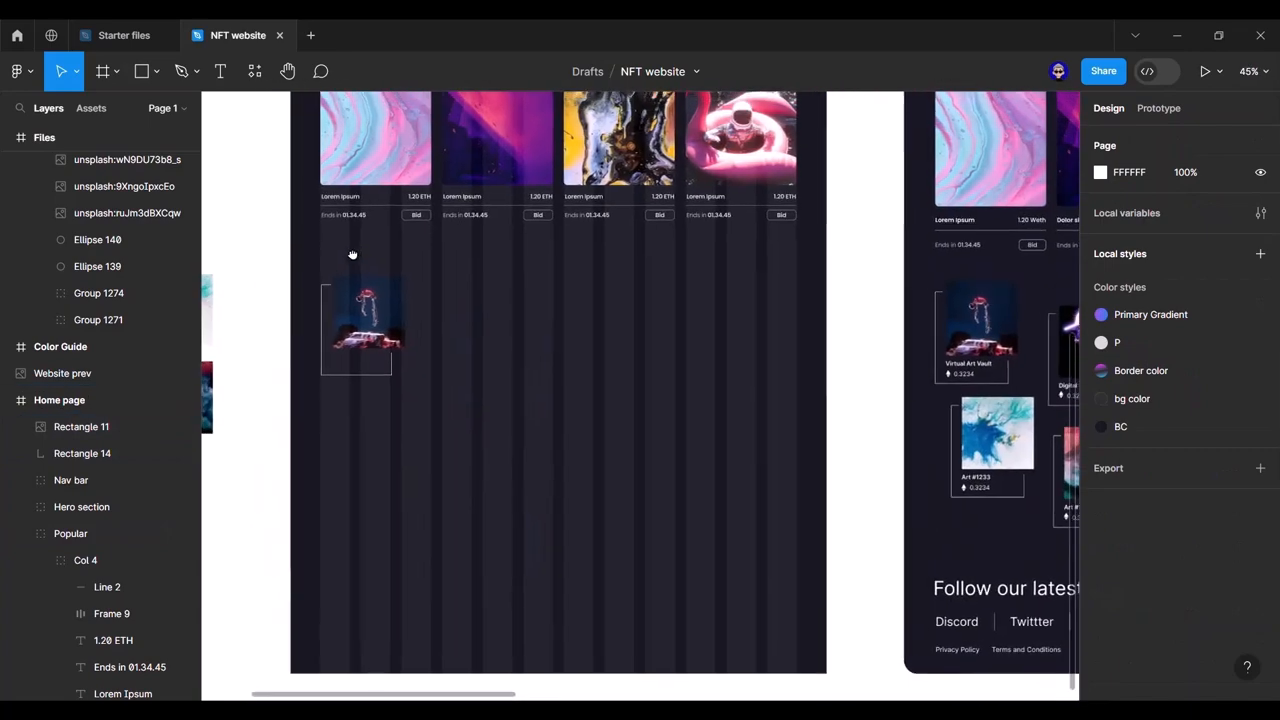
pyautogui.moveTo(352, 255); pyautogui.dragTo(372, 431)
pyautogui.click(409, 291)
pyautogui.press('alt')
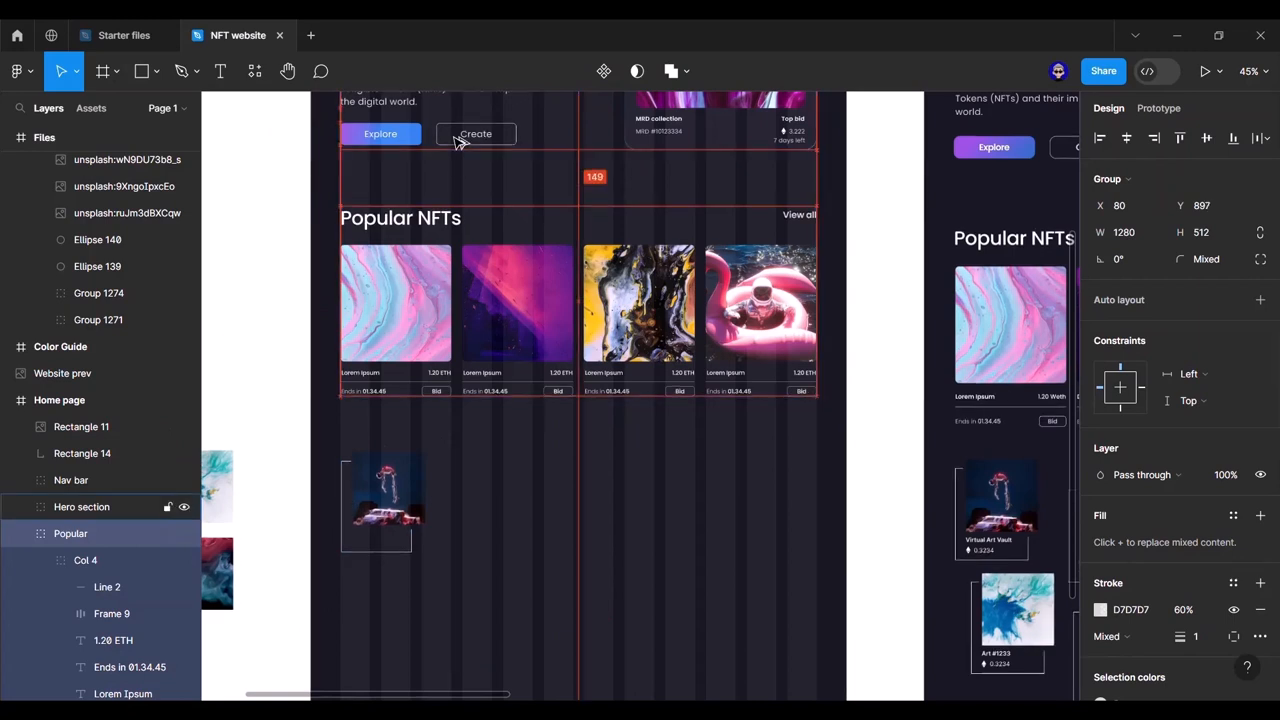
pyautogui.press('Up')
pyautogui.press('Up')
pyautogui.press('Up')
pyautogui.press('Up')
pyautogui.press('Up')
pyautogui.press('Up')
pyautogui.press('Up')
pyautogui.press('Up')
pyautogui.press('Up')
pyautogui.press('Up')
pyautogui.press('Up')
pyautogui.press('Up')
pyautogui.press('Up')
pyautogui.press('Up')
pyautogui.press('Up')
pyautogui.press('Up')
pyautogui.press('Up')
pyautogui.press('Up')
pyautogui.press('Up')
pyautogui.press('Up')
pyautogui.press('Up')
pyautogui.press('Up')
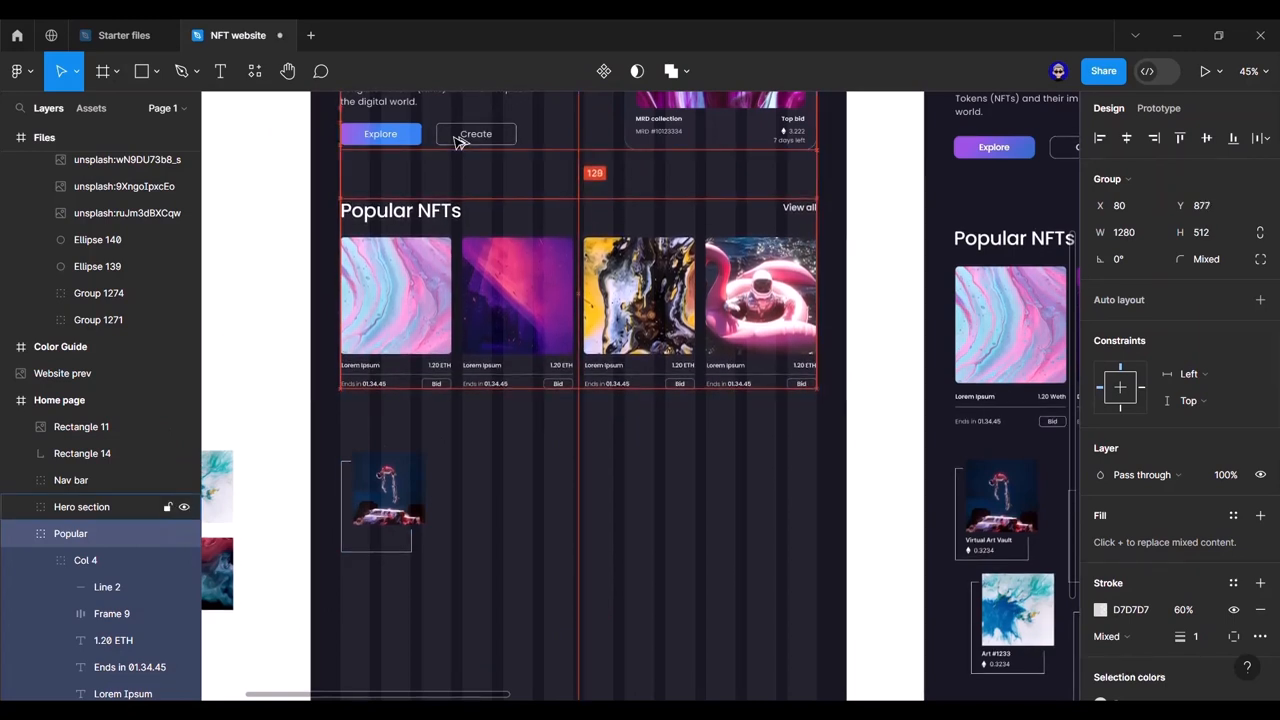
# Step: Group the skeleton image with its outline
pyautogui.click(372, 503)
pyautogui.keyDown('shift'); pyautogui.click(398, 495); pyautogui.keyUp('shift')
pyautogui.hotkey('ctrl', 'g')
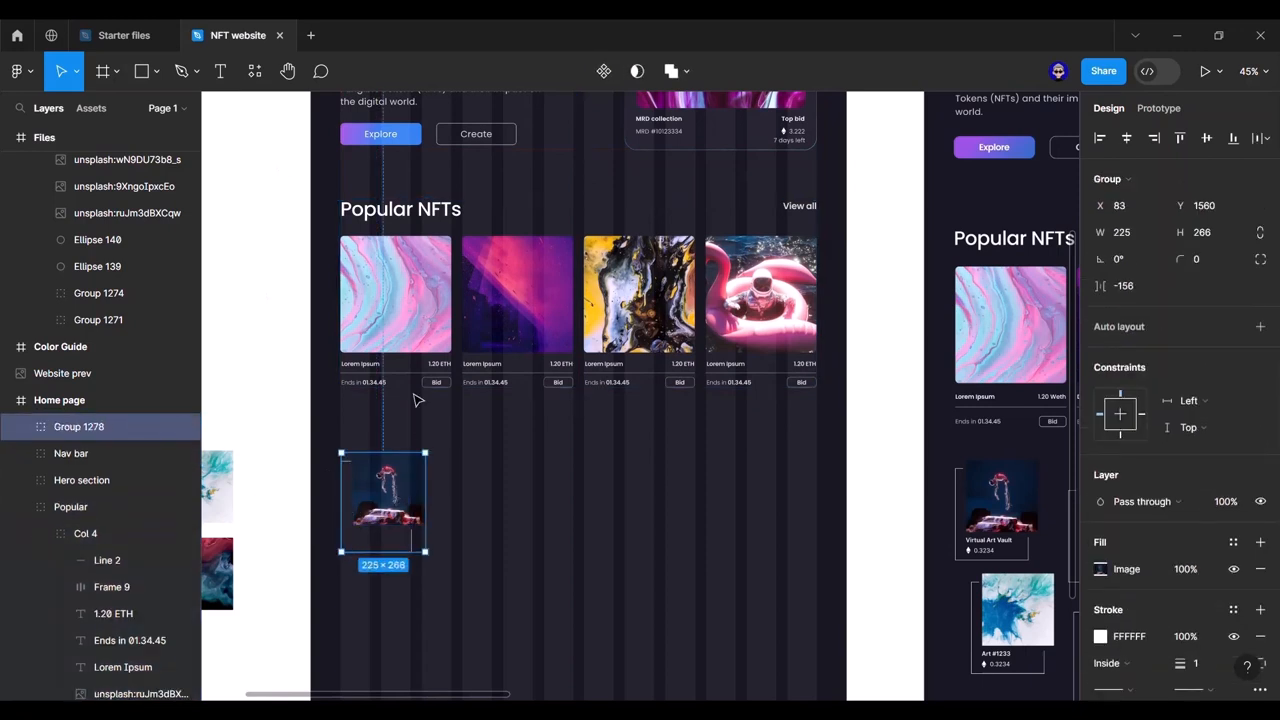
# Step: Nudge the skeleton image group up to Y 1510, tightening its gap below the Popular NFTs section
pyautogui.press('Up')
pyautogui.press('Up')
pyautogui.press('Up')
pyautogui.press('Up')
pyautogui.press('Up')
pyautogui.press('Up')
pyautogui.press('Up')
pyautogui.press('Up')
pyautogui.press('Up')
pyautogui.press('Up')
pyautogui.press('Up')
pyautogui.press('Up')
pyautogui.press('Up')
pyautogui.press('Up')
pyautogui.press('Up')
pyautogui.press('Up')
pyautogui.press('Up')
pyautogui.press('Up')
pyautogui.press('Up')
pyautogui.press('Up')
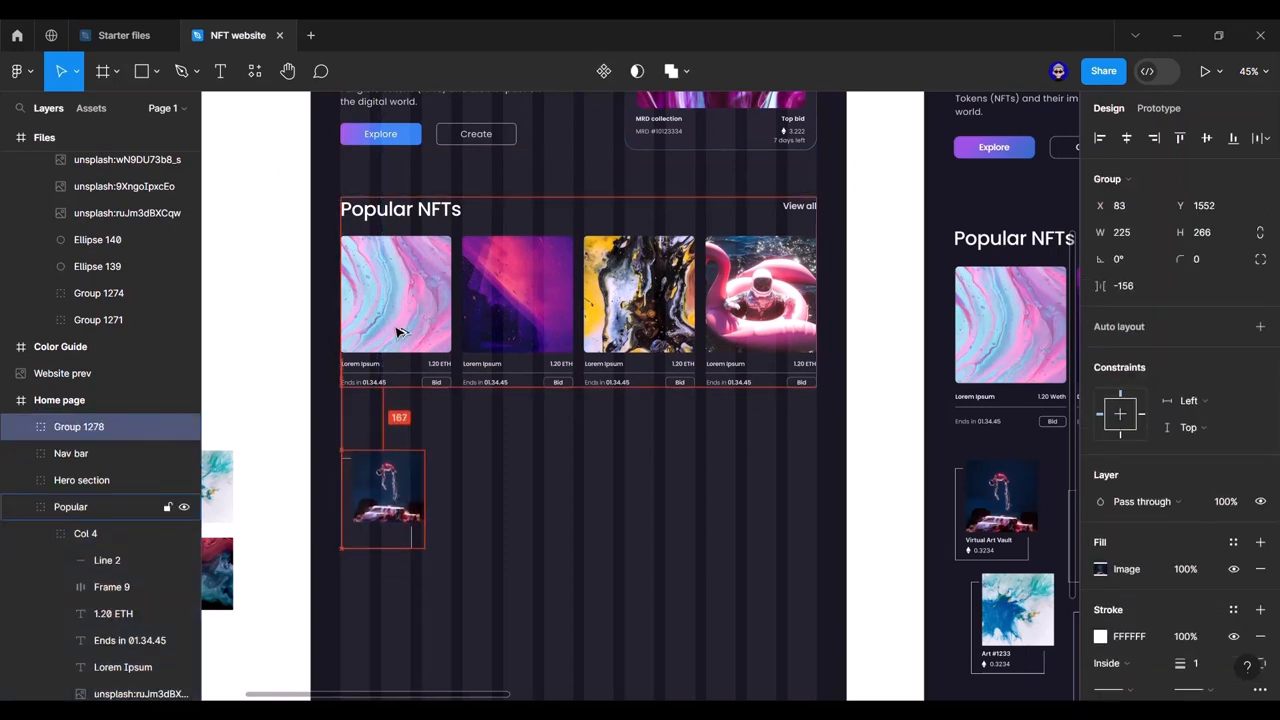
pyautogui.press('Up')
pyautogui.press('Up')
pyautogui.press('Up')
pyautogui.press('Up')
pyautogui.press('Up')
pyautogui.press('Up')
pyautogui.press('Up')
pyautogui.press('Up')
pyautogui.press('Up')
pyautogui.press('Up')
pyautogui.press('Up')
pyautogui.press('Up')
pyautogui.press('Up')
pyautogui.press('Up')
pyautogui.press('Up')
pyautogui.press('Up')
pyautogui.press('Up')
pyautogui.press('Up')
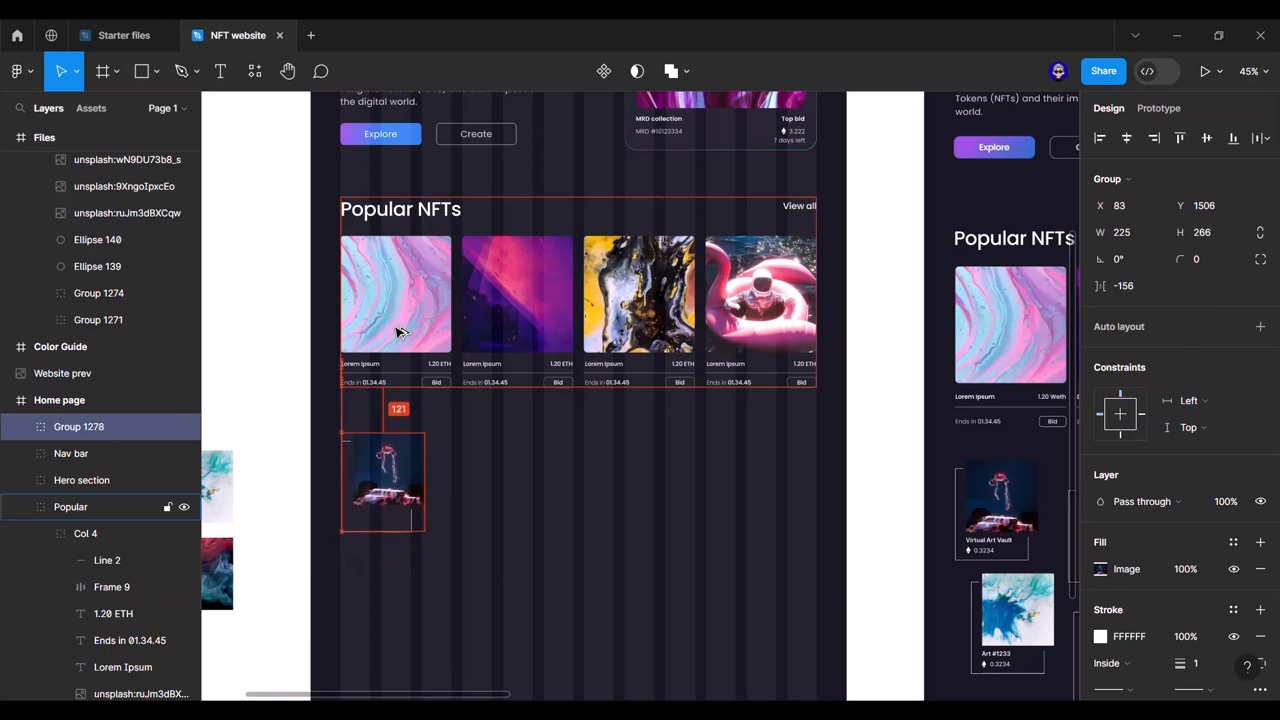
# Step: Copy the Lorem Ipsum label from the first Popular NFTs card into the artwork group, just below the skeleton image and aligned with its left edge
pyautogui.click(910, 350)
pyautogui.scroll(-1, 880, 280)
pyautogui.moveTo(880, 280); pyautogui.dragTo(894, 239)
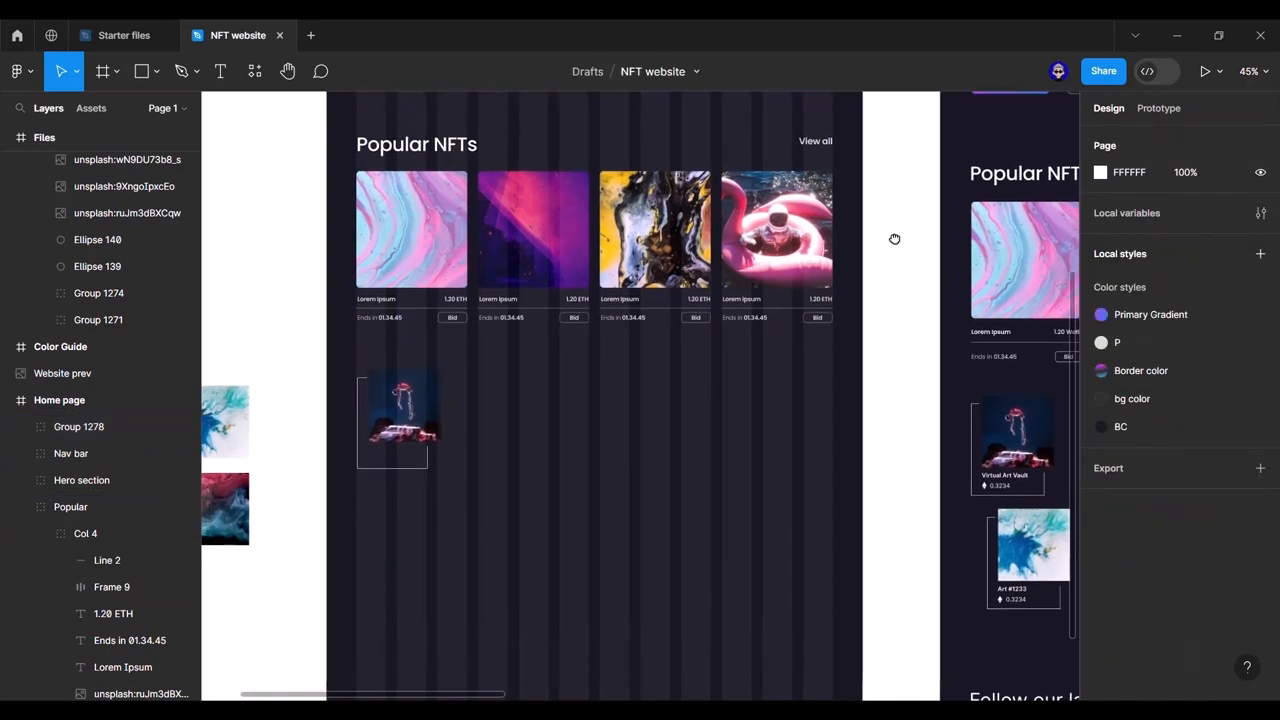
pyautogui.moveTo(886, 287); pyautogui.dragTo(593, 211)
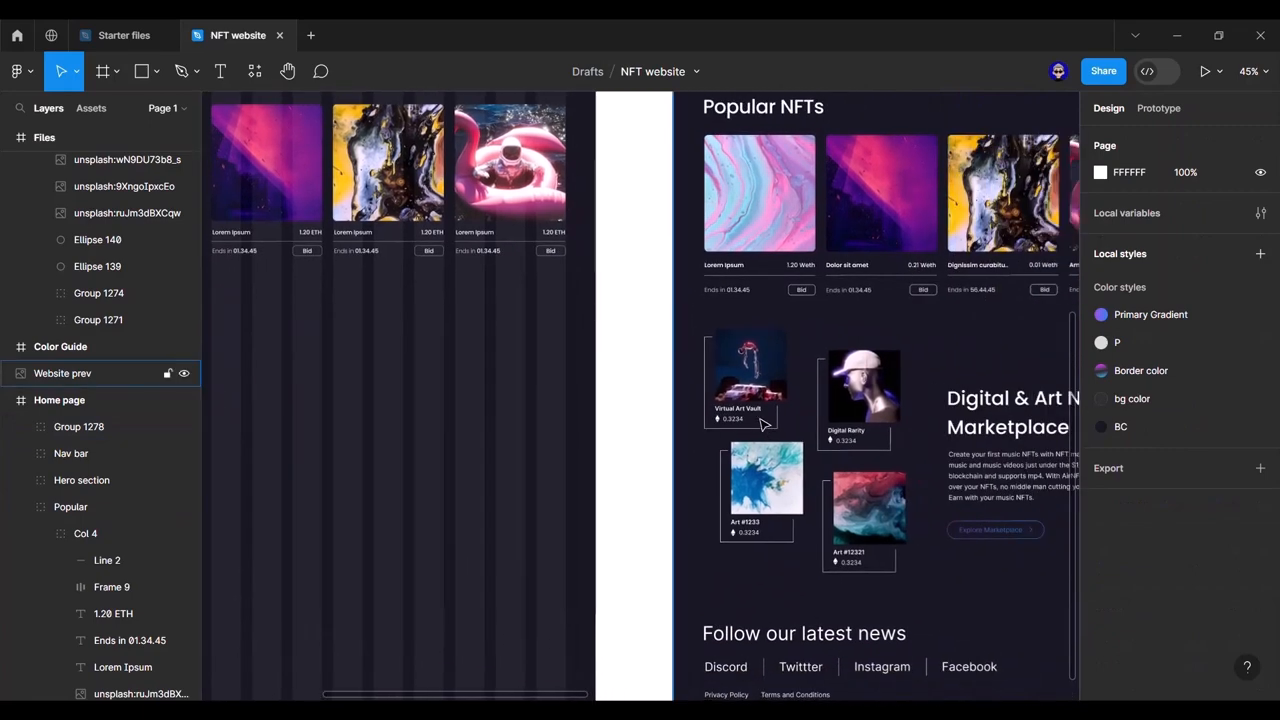
pyautogui.moveTo(431, 357); pyautogui.dragTo(872, 365)
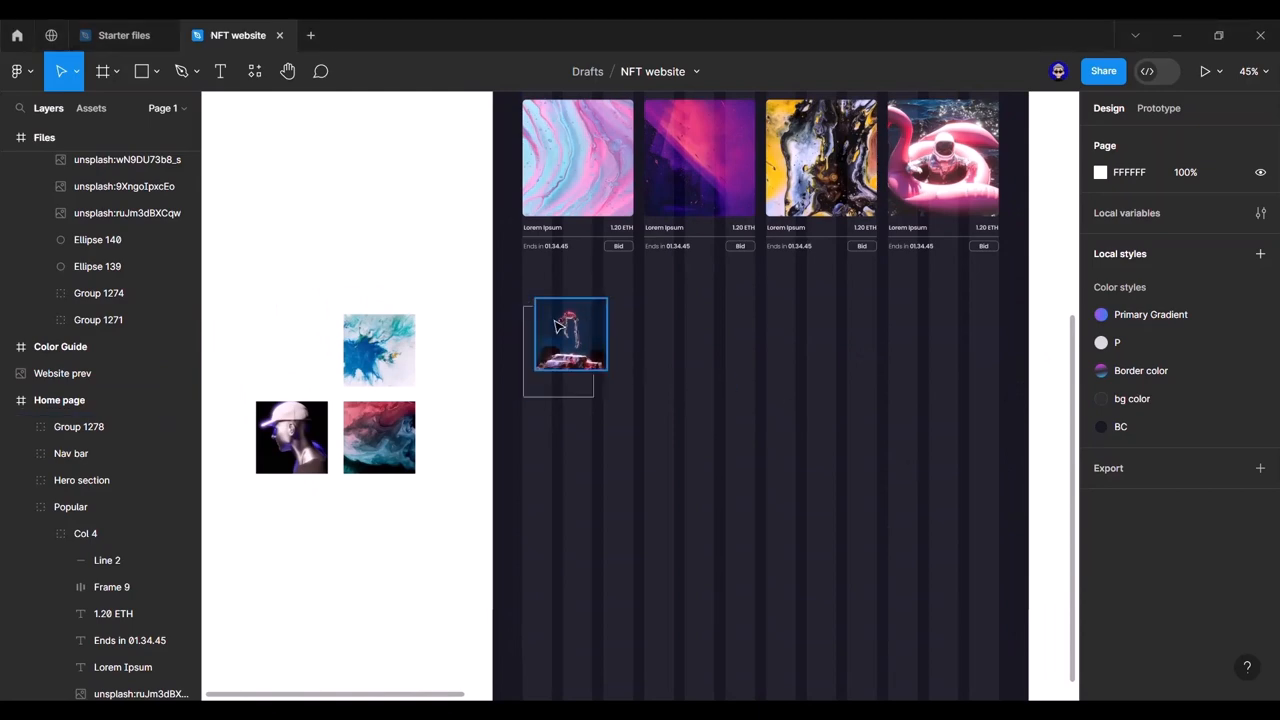
pyautogui.scroll(3, 553, 317)
pyautogui.click(555, 180)
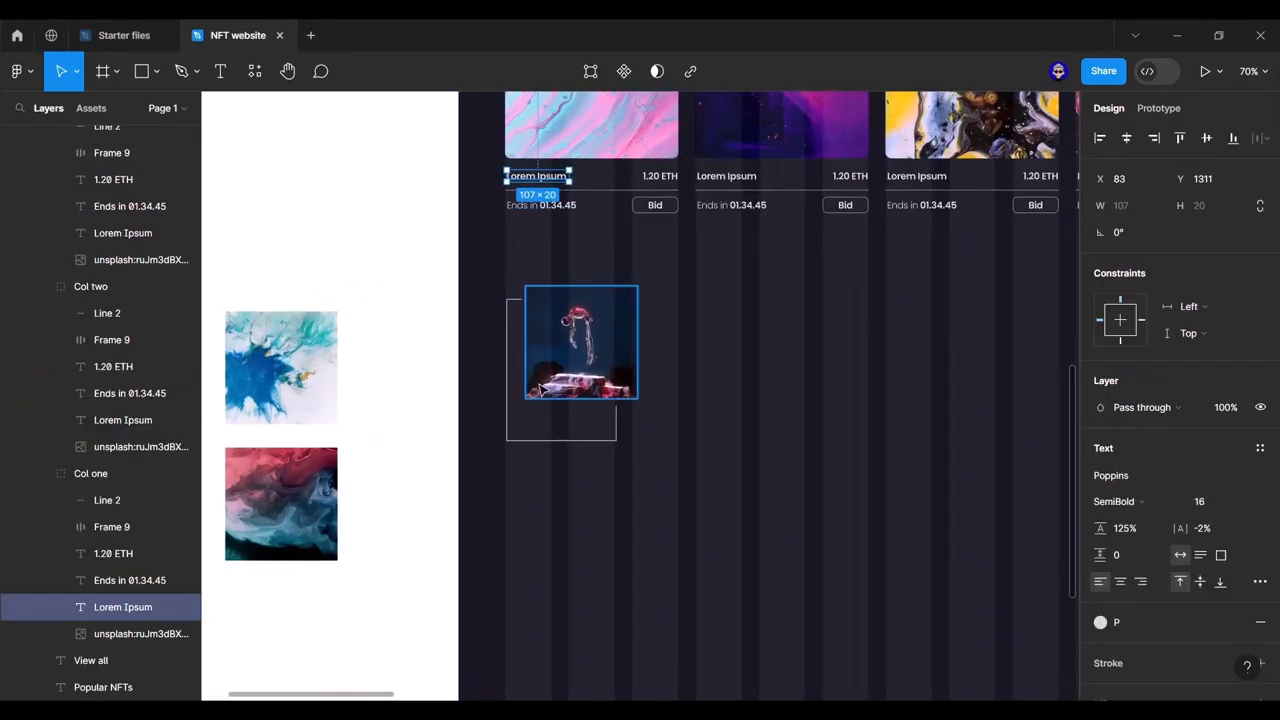
pyautogui.click(530, 420)
pyautogui.scroll(5, 530, 420)
pyautogui.scroll(2, 535, 422)
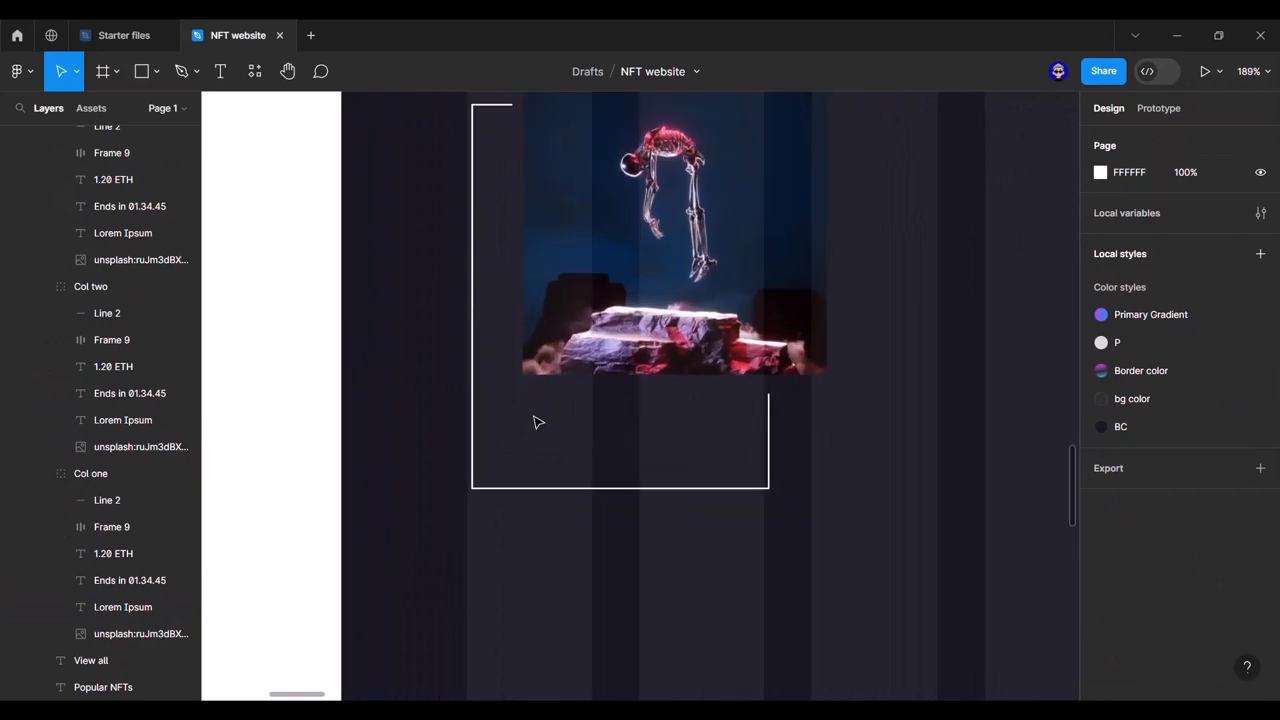
pyautogui.rightClick(534, 420)
pyautogui.click(560, 208)
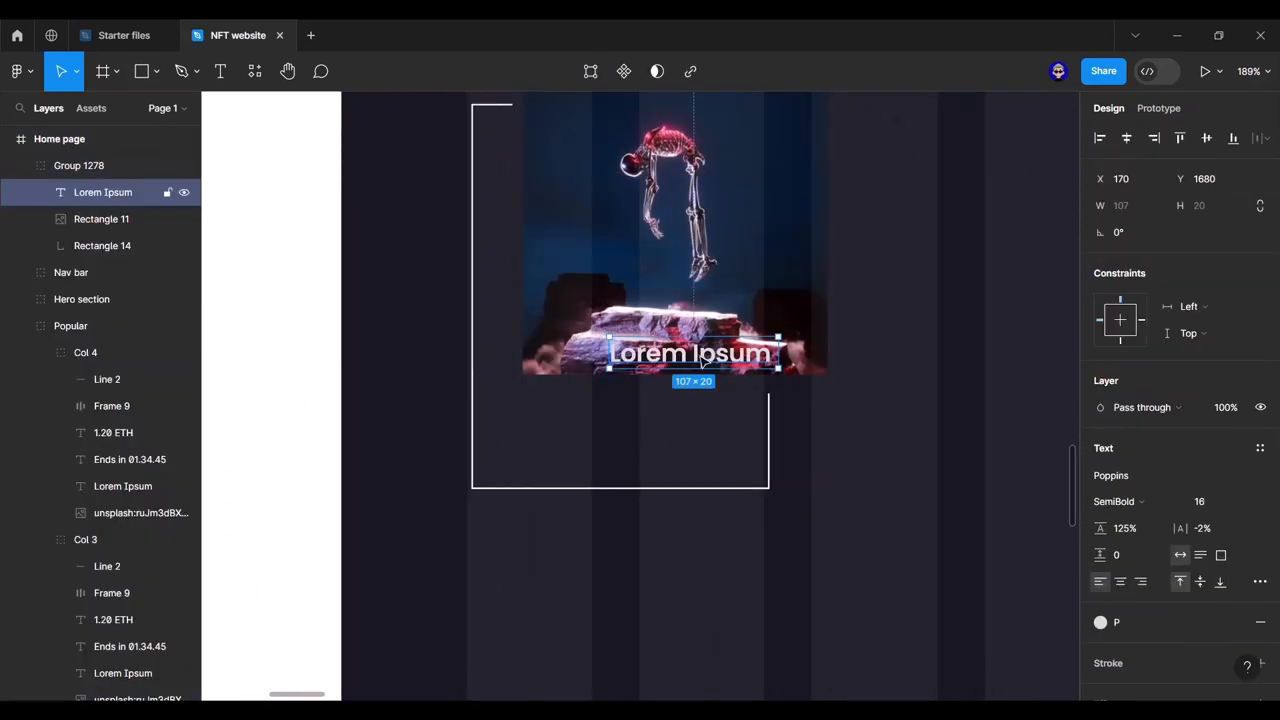
pyautogui.moveTo(705, 358); pyautogui.dragTo(618, 403)
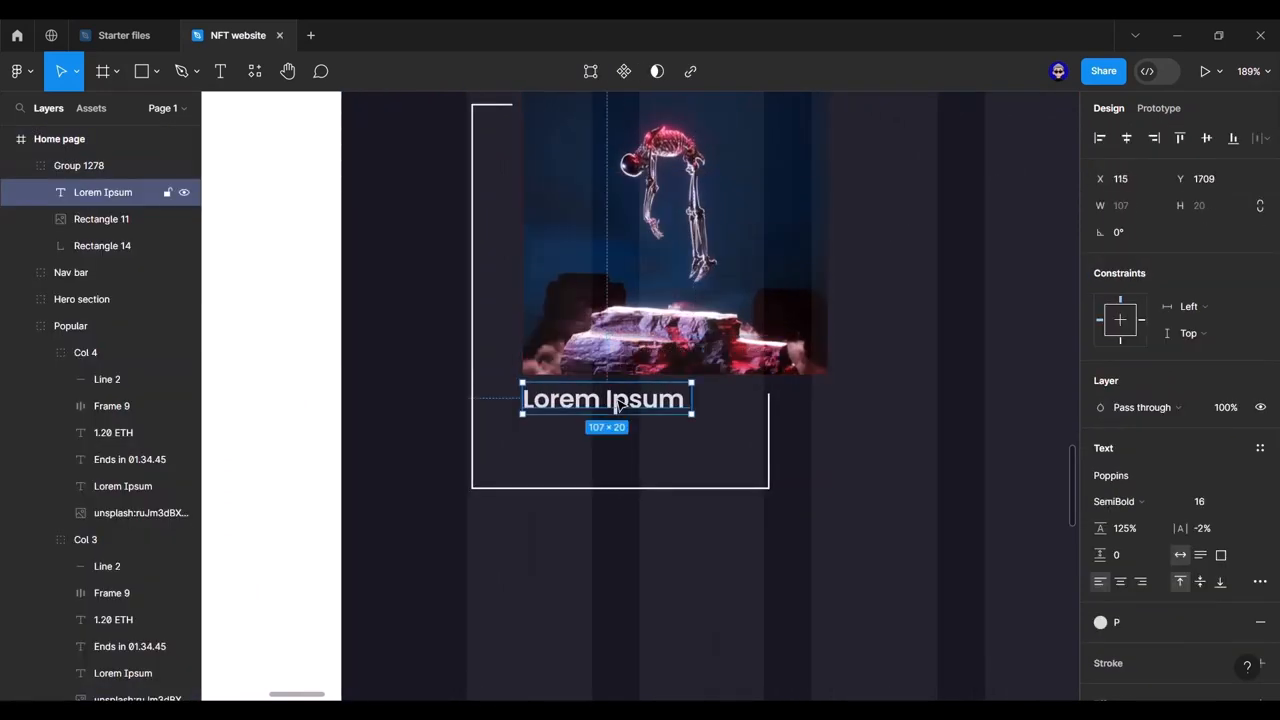
# Step: Change the label below the skeleton image to "Digital Rarity"
pyautogui.doubleClick(618, 403)
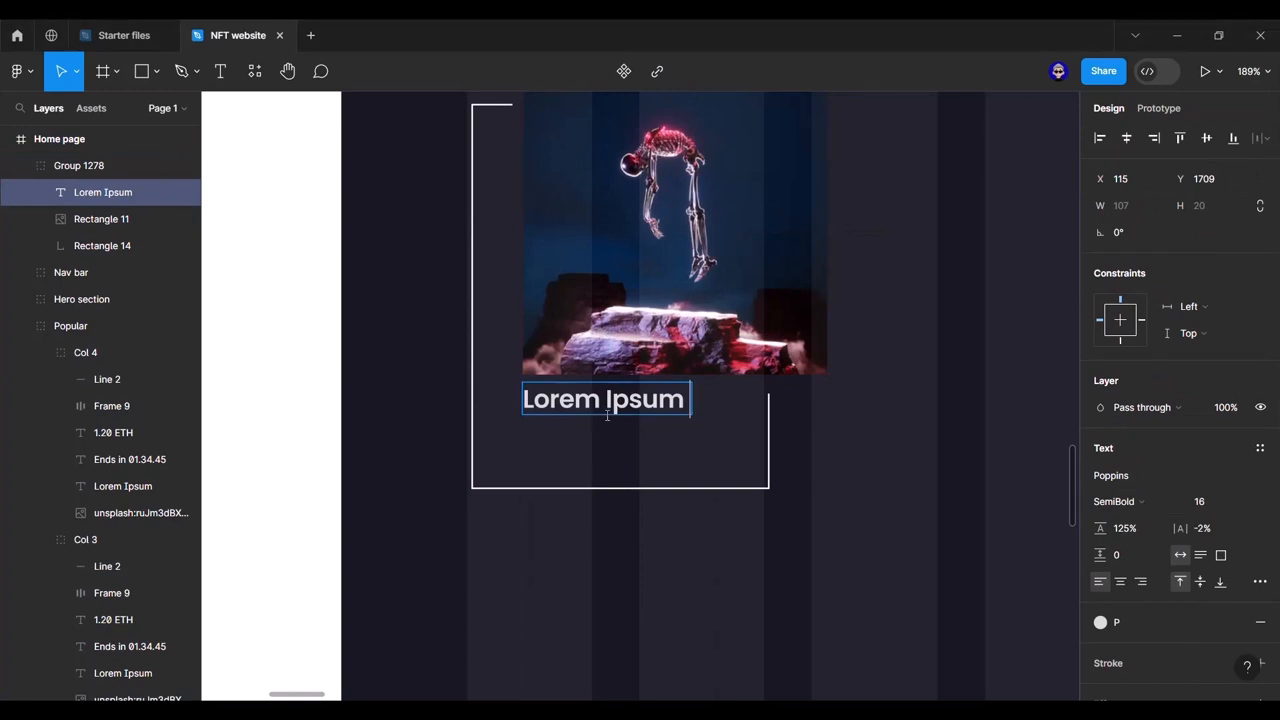
pyautogui.hotkey('ctrl', 'shift', 'Left')
pyautogui.hotkey('ctrl', 'shift', 'Left')
pyautogui.write('Digital Rarity')
pyautogui.press('Escape')
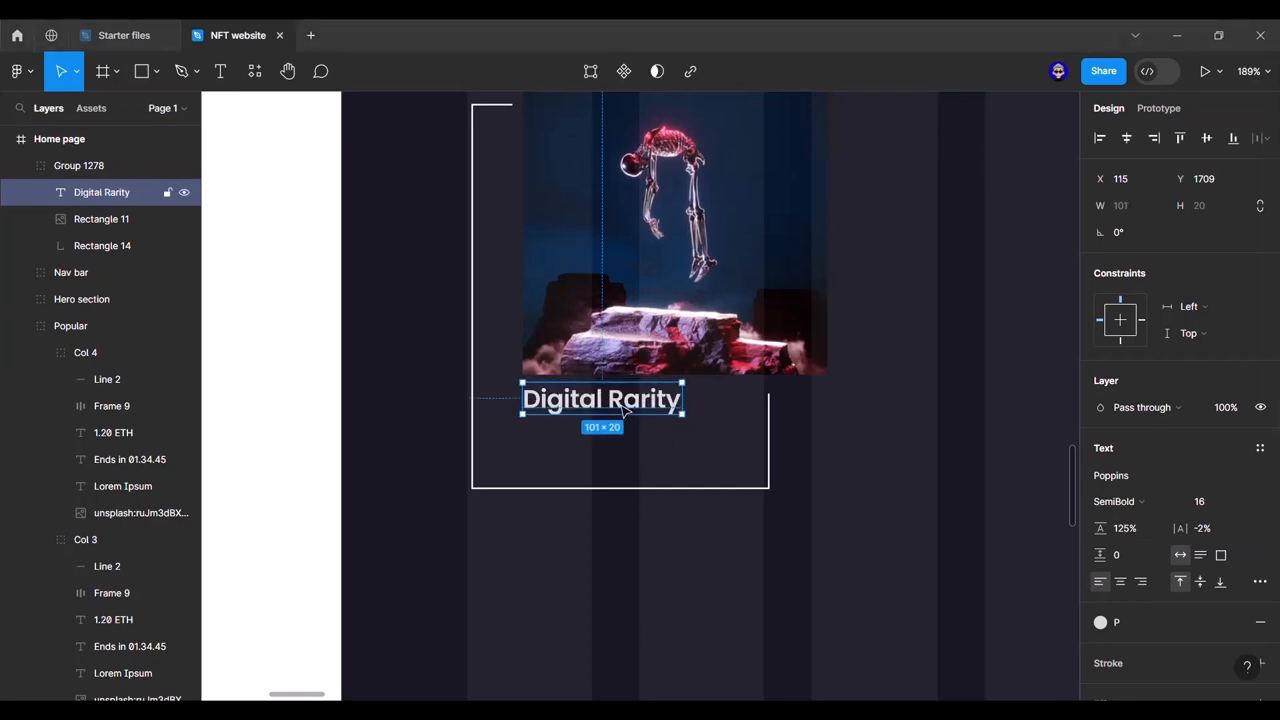
# Step: Duplicate the Digital Rarity label directly beneath itself and change the copy's text to "0.3234"
pyautogui.hotkey('ctrl', 'd')
pyautogui.moveTo(622, 410); pyautogui.dragTo(618, 440)
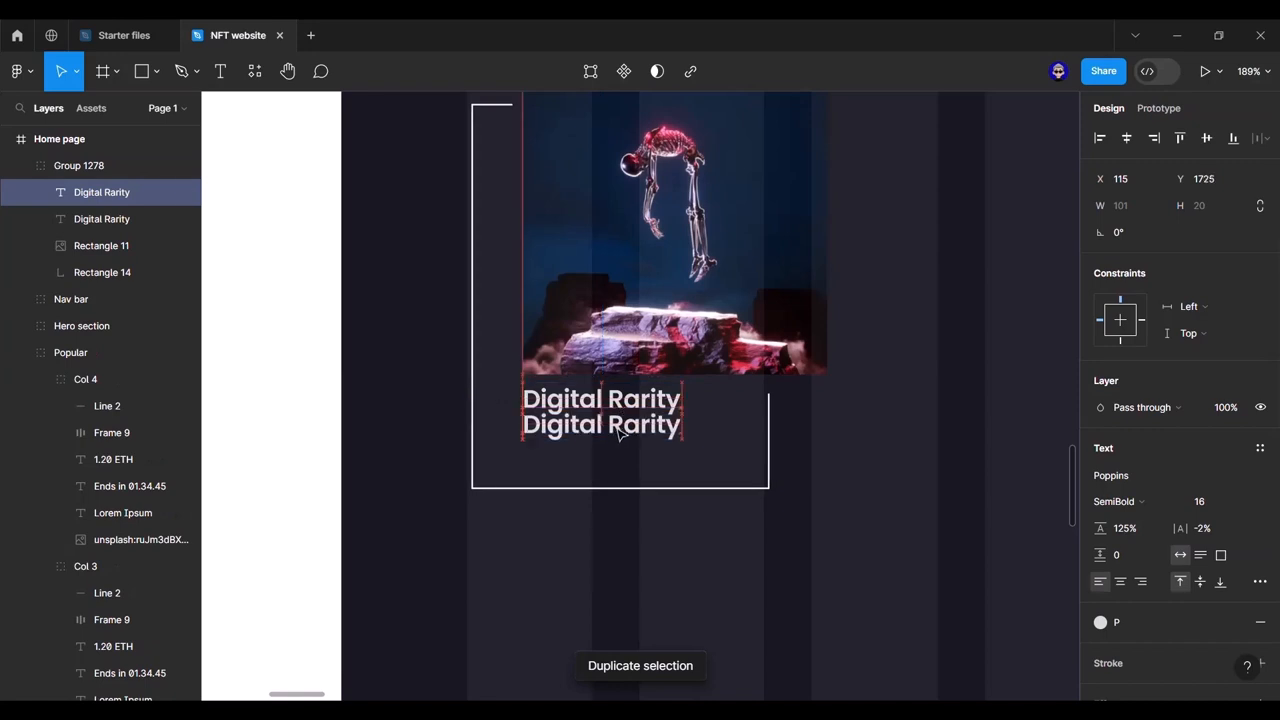
pyautogui.press('Return')
pyautogui.write('0.3234')
pyautogui.press('Escape')
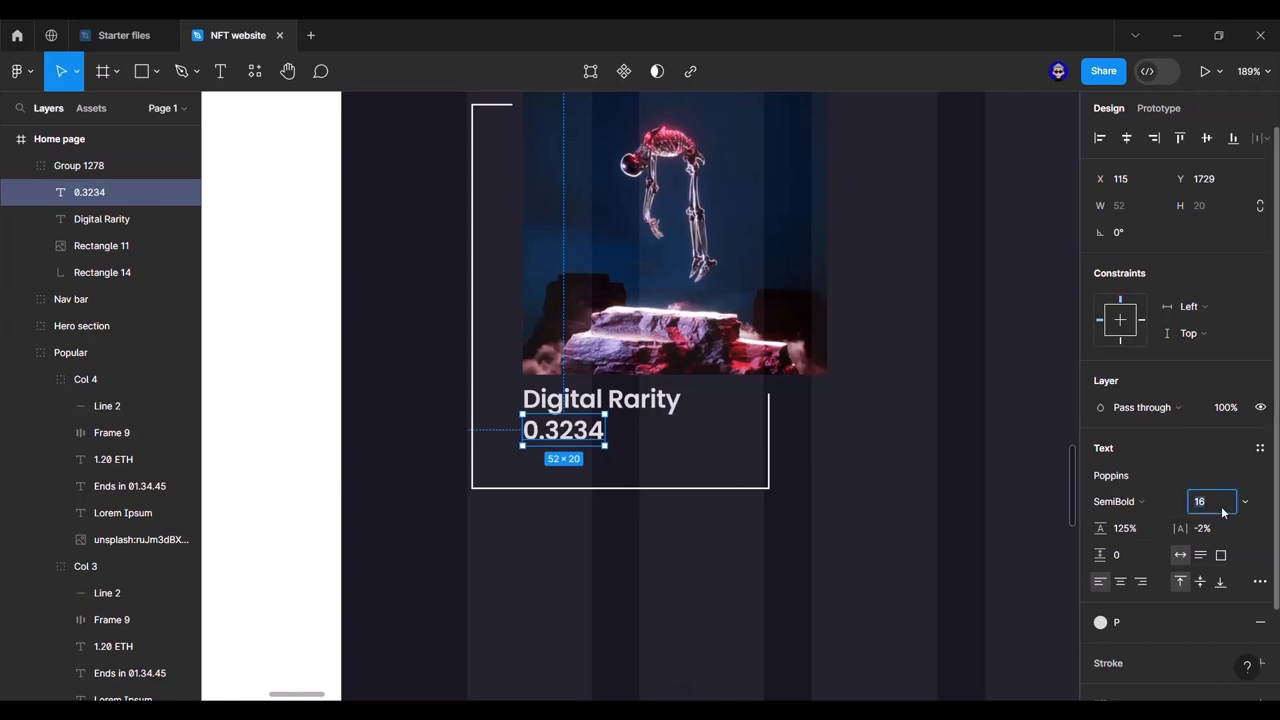
# Step: Set the 0.3234 price to size 14 and Medium weight, and shift it right to X 143 to make room for an icon
pyautogui.click(1221, 510)
pyautogui.write('14')
pyautogui.press('Return')
pyautogui.scroll(-4, 1035, 420)
pyautogui.moveTo(1035, 410); pyautogui.dragTo(774, 389)
pyautogui.click(1117, 501)
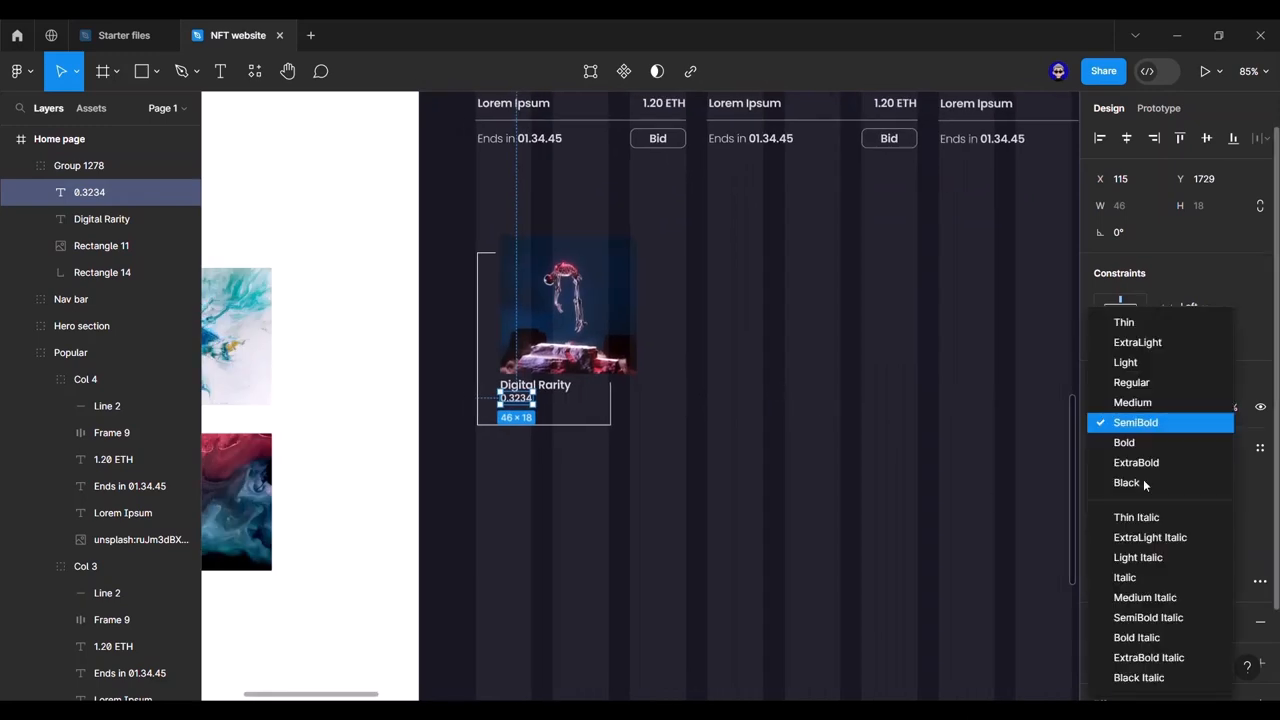
pyautogui.click(1134, 402)
pyautogui.moveTo(513, 404); pyautogui.dragTo(537, 410)
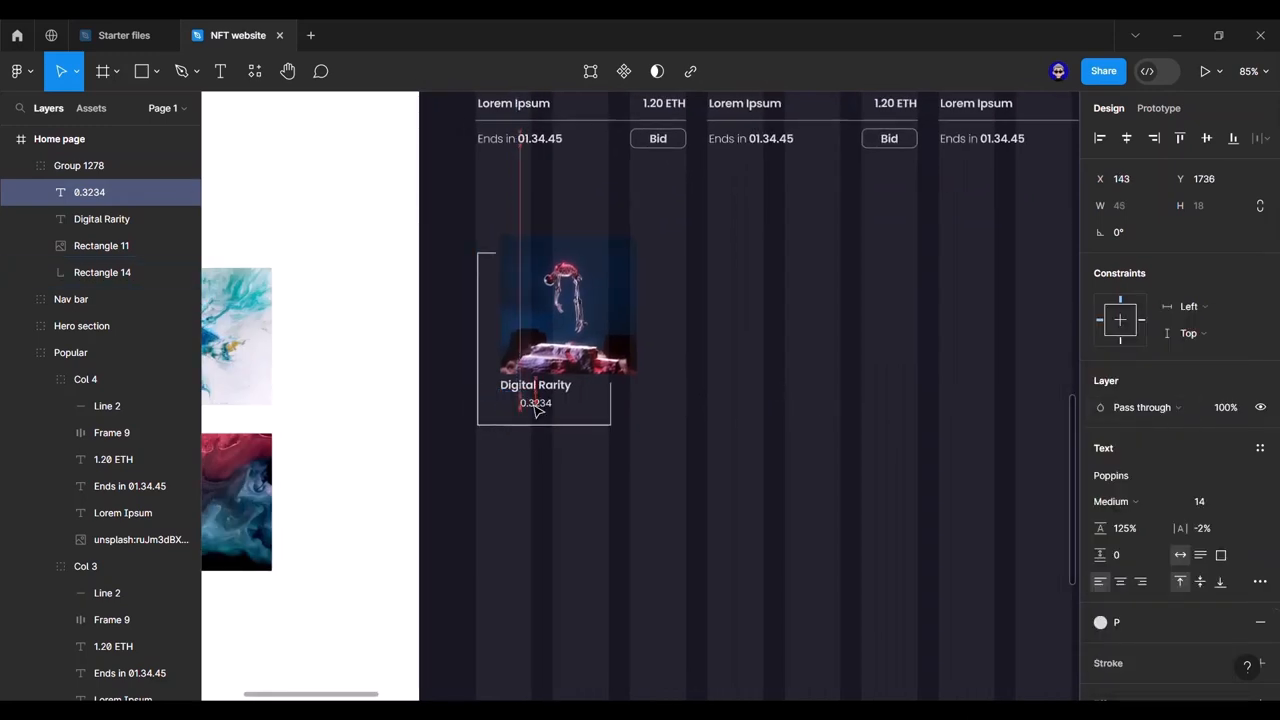
# Step: Copy the white Ethereum logo from the hero card into the artwork card, placing it left of the price and below the title
pyautogui.scroll(-5, 837, 263)
pyautogui.scroll(10, 866, 363)
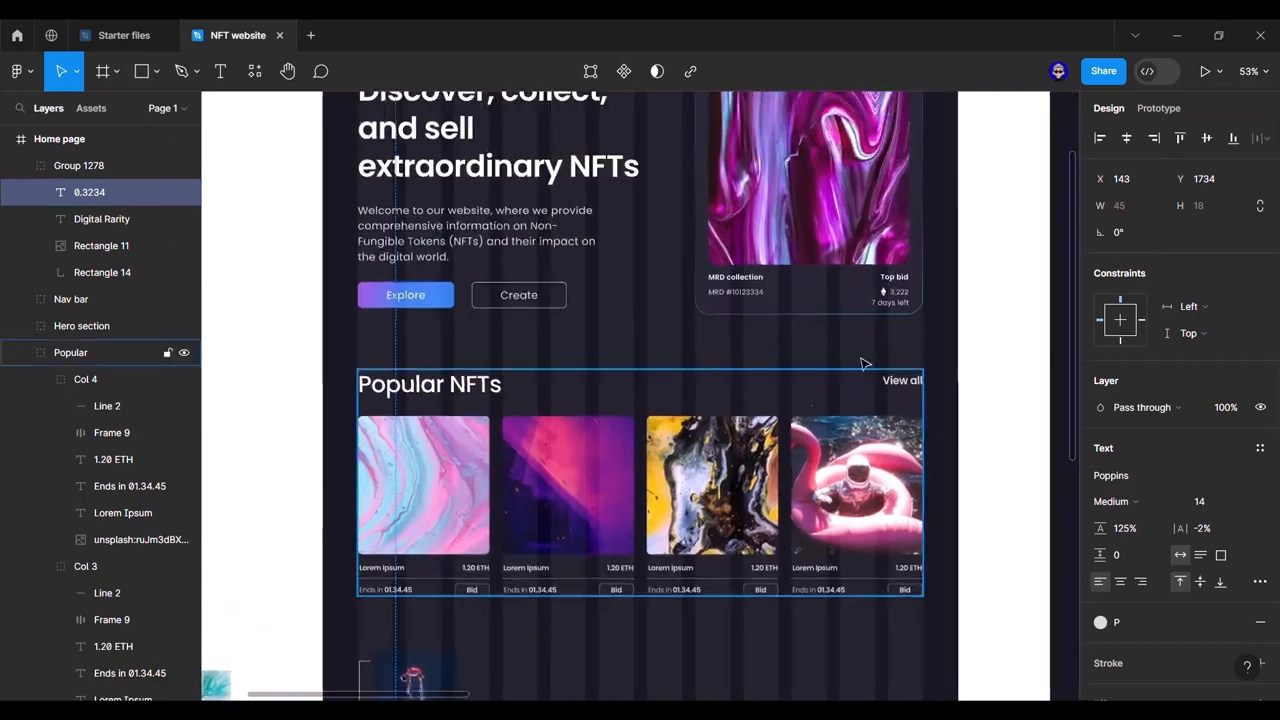
pyautogui.click(884, 292)
pyautogui.doubleClick(883, 291)
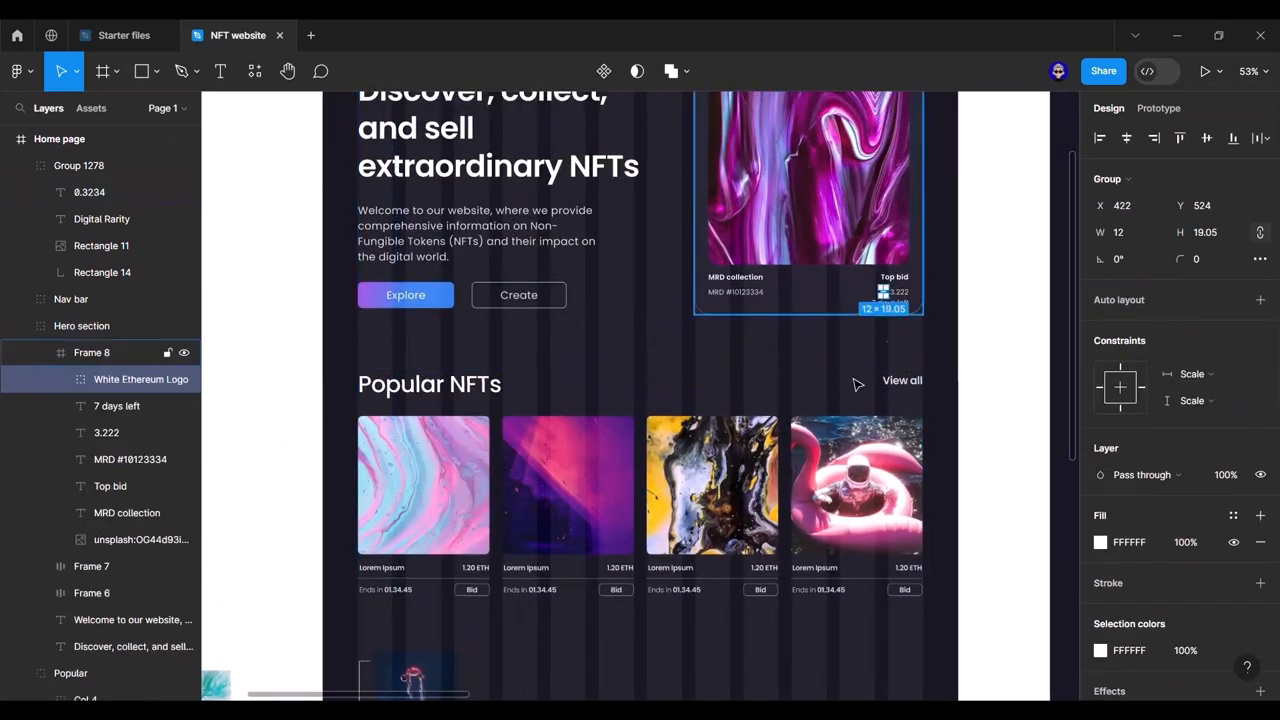
pyautogui.click(590, 640)
pyautogui.moveTo(563, 627); pyautogui.dragTo(785, 333)
pyautogui.scroll(5, 624, 454)
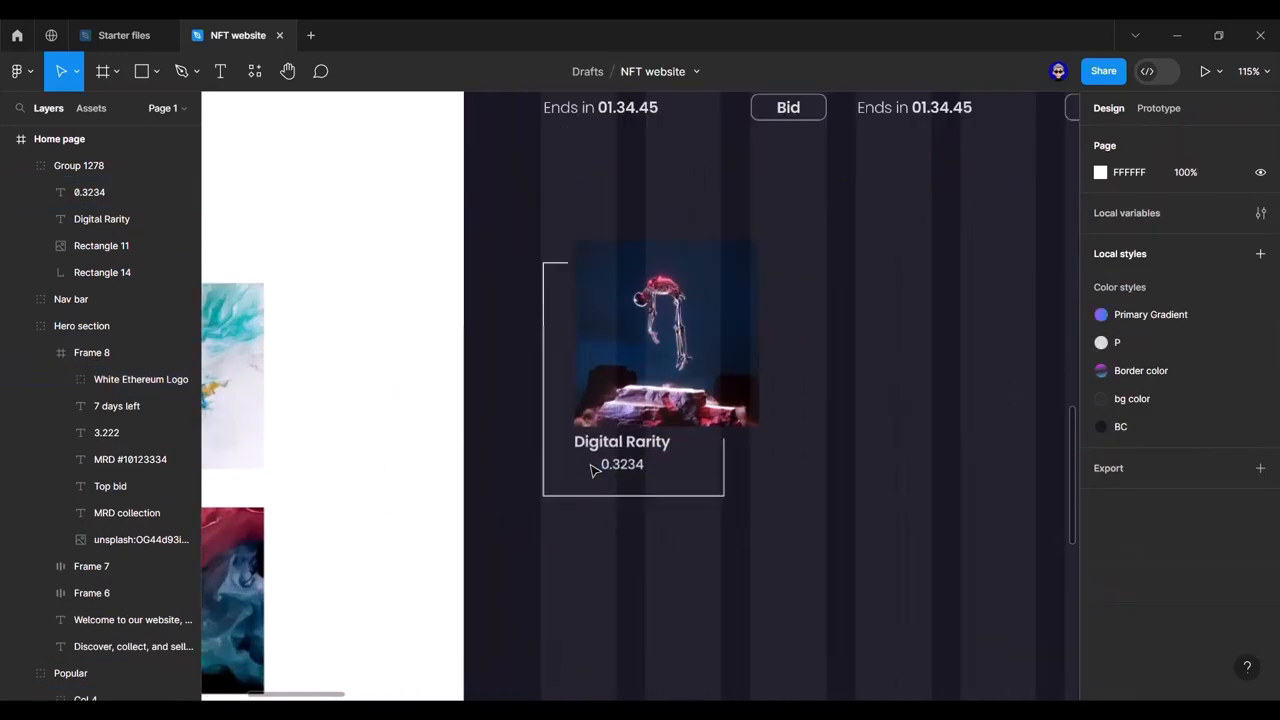
pyautogui.rightClick(568, 468)
pyautogui.click(600, 203)
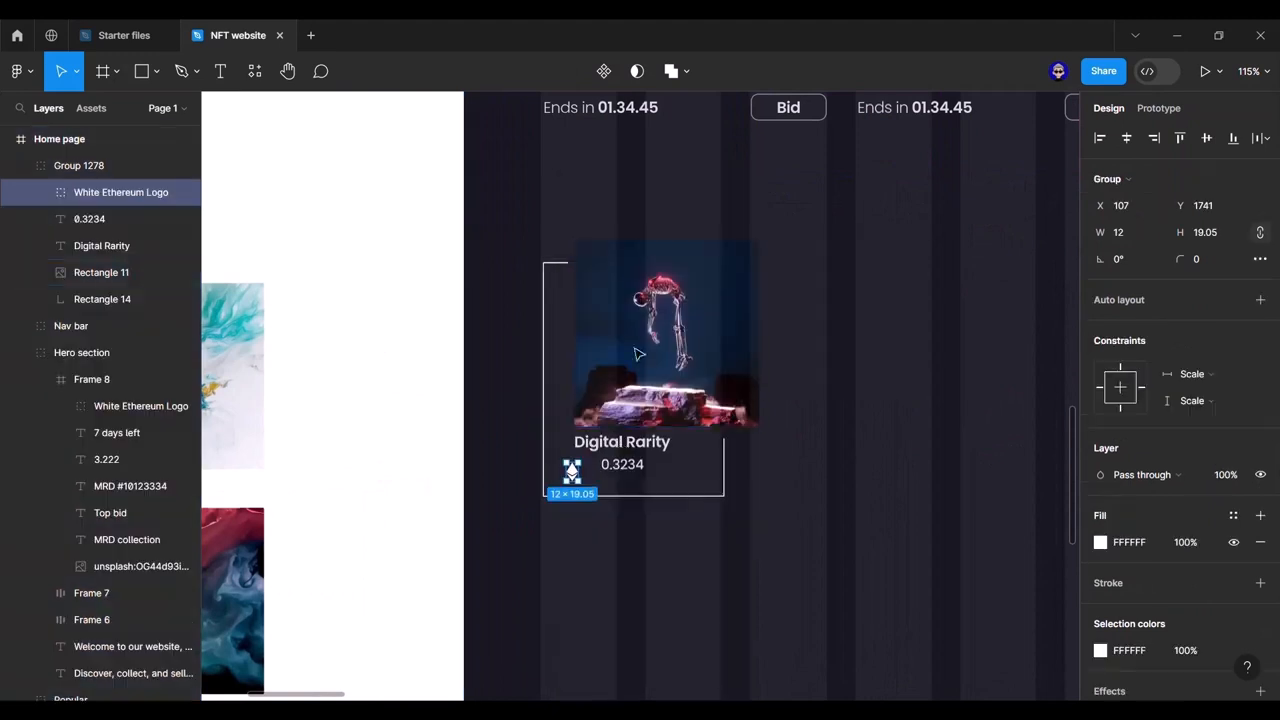
pyautogui.moveTo(572, 474); pyautogui.dragTo(635, 473)
# Step: Align the 0.3234 price with the Ethereum logo, bring it closer to the logo, and lower the Digital Rarity title to Y 1712
pyautogui.click(630, 465)
pyautogui.keyDown('shift'); pyautogui.click(580, 470); pyautogui.keyUp('shift')
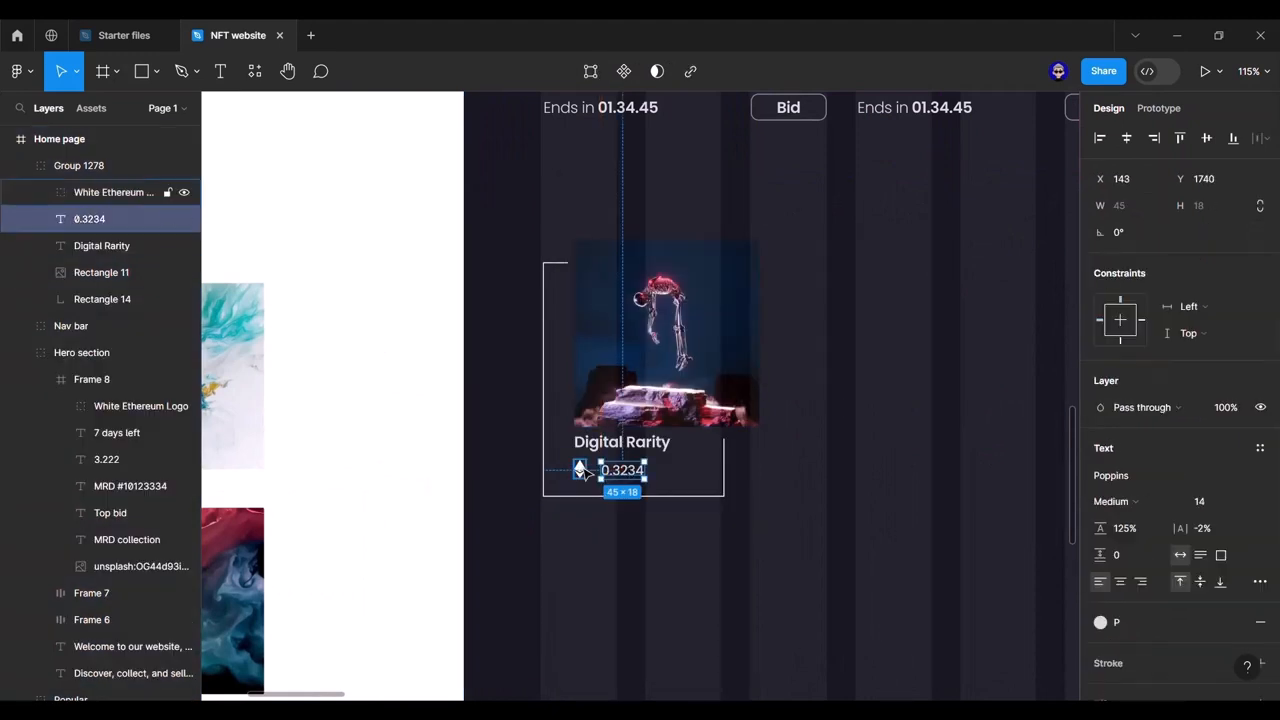
pyautogui.click(630, 474)
pyautogui.moveTo(630, 474)
pyautogui.mouseDown()
pyautogui.moveTo(614, 475)
pyautogui.moveTo(618, 458)
pyautogui.mouseUp()
pyautogui.click(622, 449)
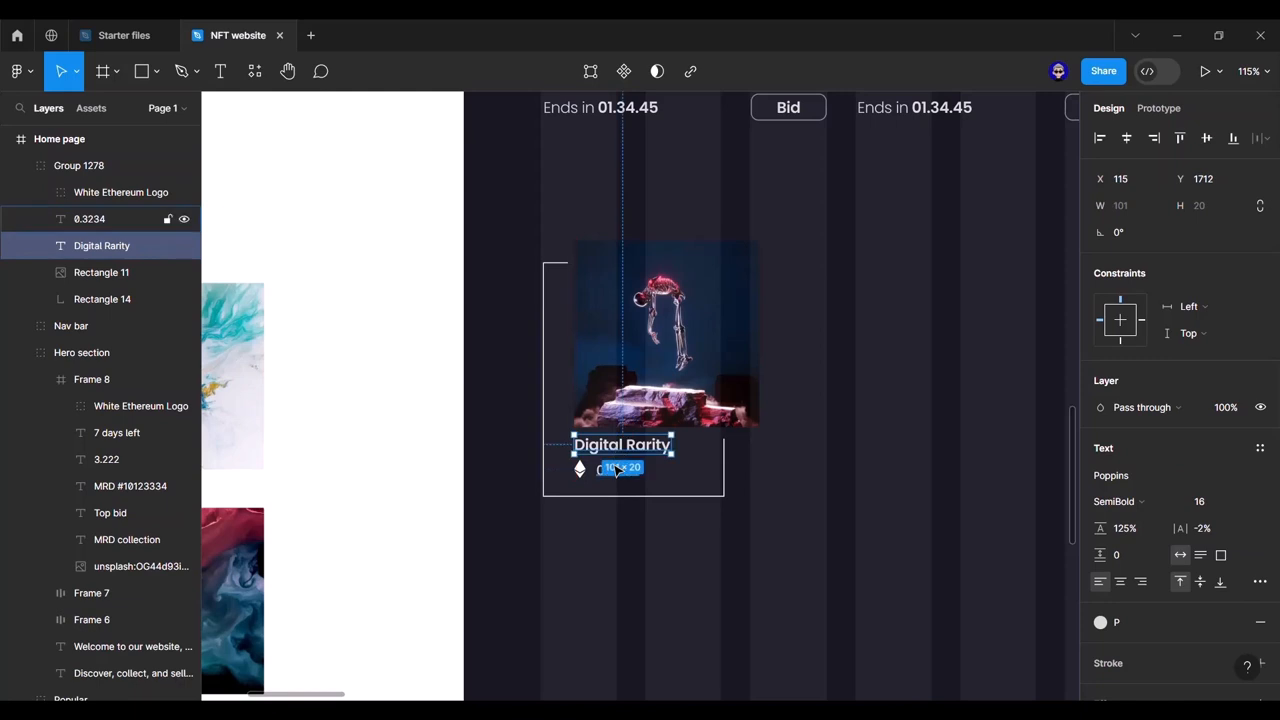
# Step: Group the title, price and Ethereum logo, and move the group down to Y 1717 inside the card outline
pyautogui.keyDown('shift'); pyautogui.click(617, 470); pyautogui.keyUp('shift')
pyautogui.keyDown('shift'); pyautogui.click(582, 470); pyautogui.keyUp('shift')
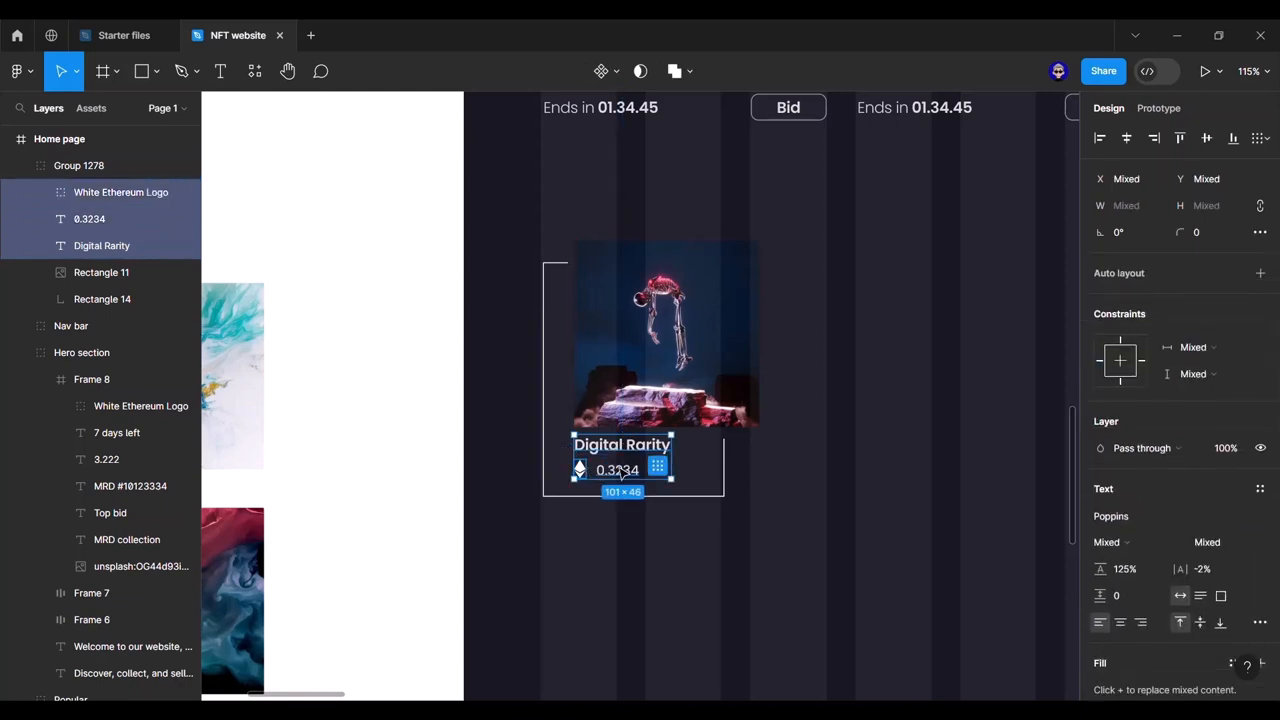
pyautogui.hotkey('ctrl', 'g')
pyautogui.moveTo(623, 466); pyautogui.dragTo(617, 467)
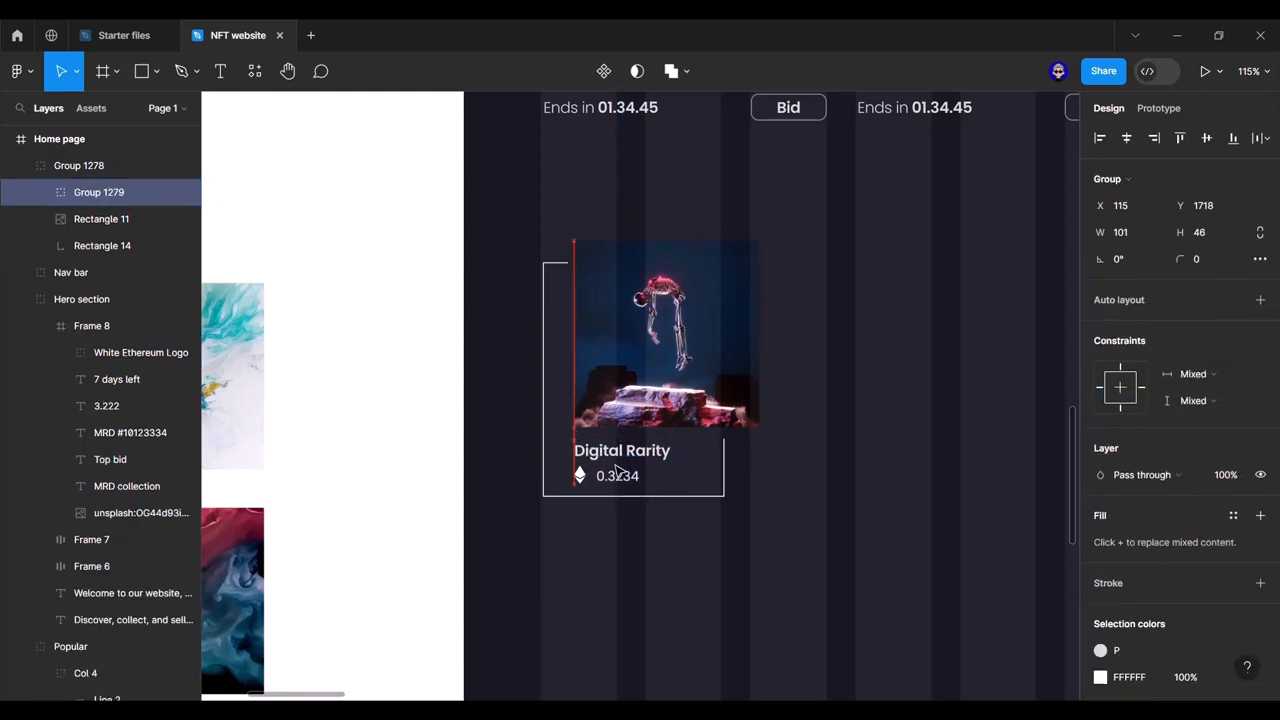
pyautogui.press('alt')
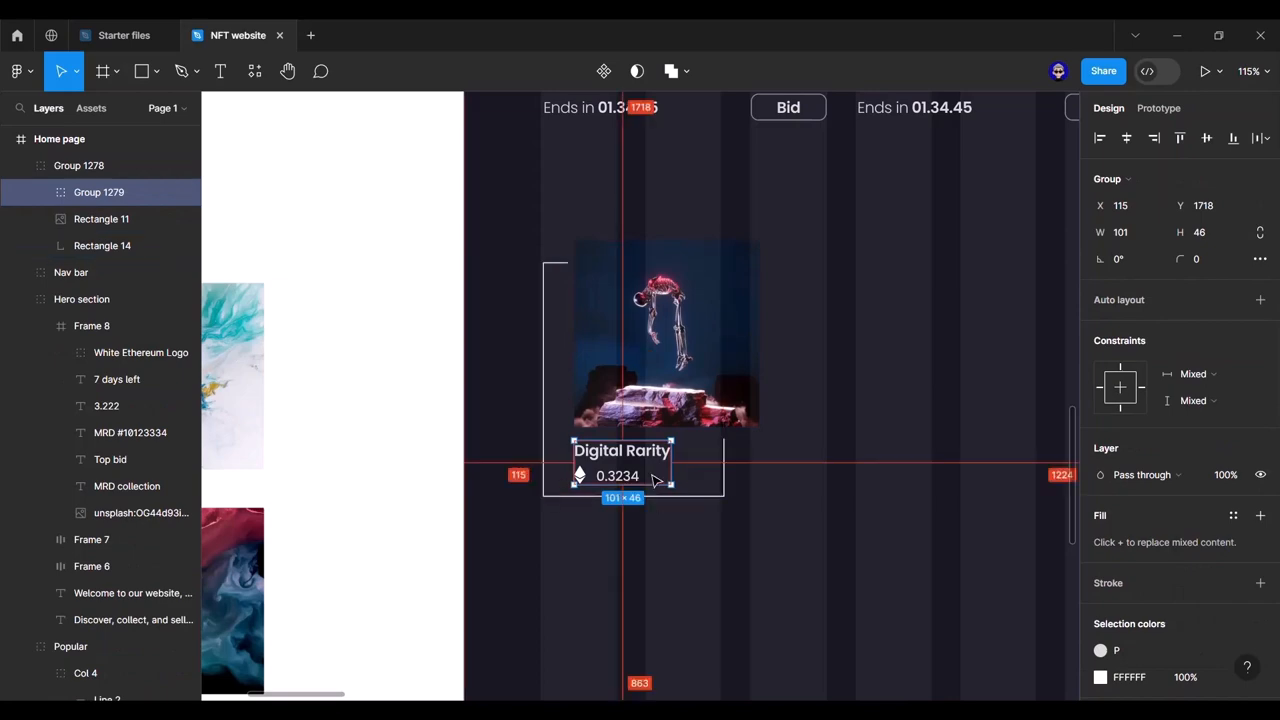
pyautogui.press('Up')
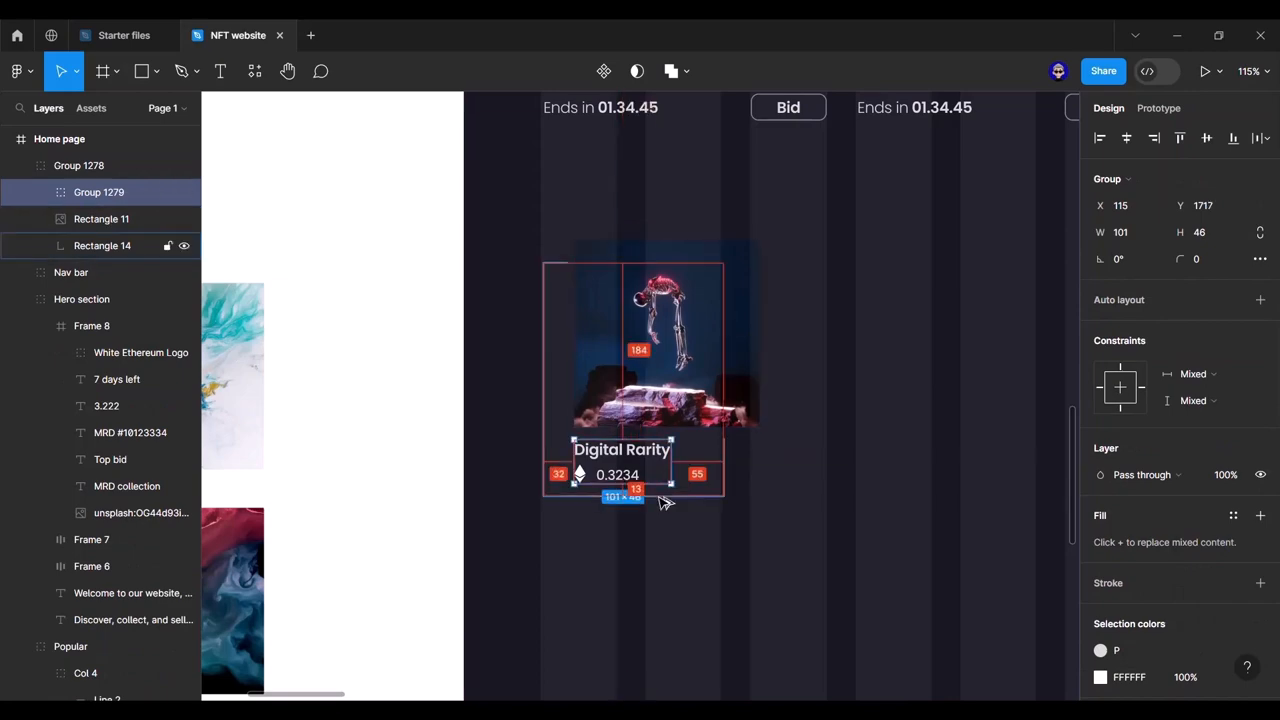
# Step: Set the fill of the artwork card's Digital Rarity title to white (FFFFFF)
pyautogui.click(366, 443)
pyautogui.scroll(-7, 531, 423)
pyautogui.moveTo(809, 394); pyautogui.dragTo(525, 415)
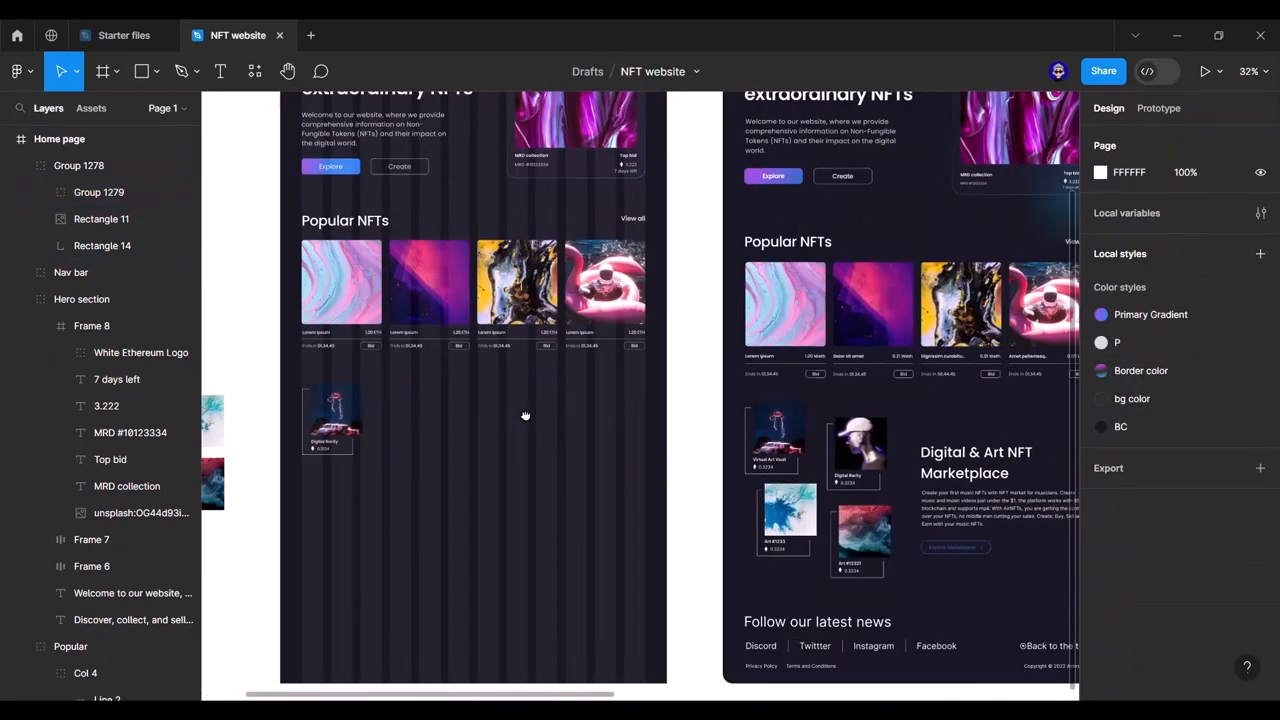
pyautogui.scroll(5, 546, 420)
pyautogui.hscroll(5, 451, 446)
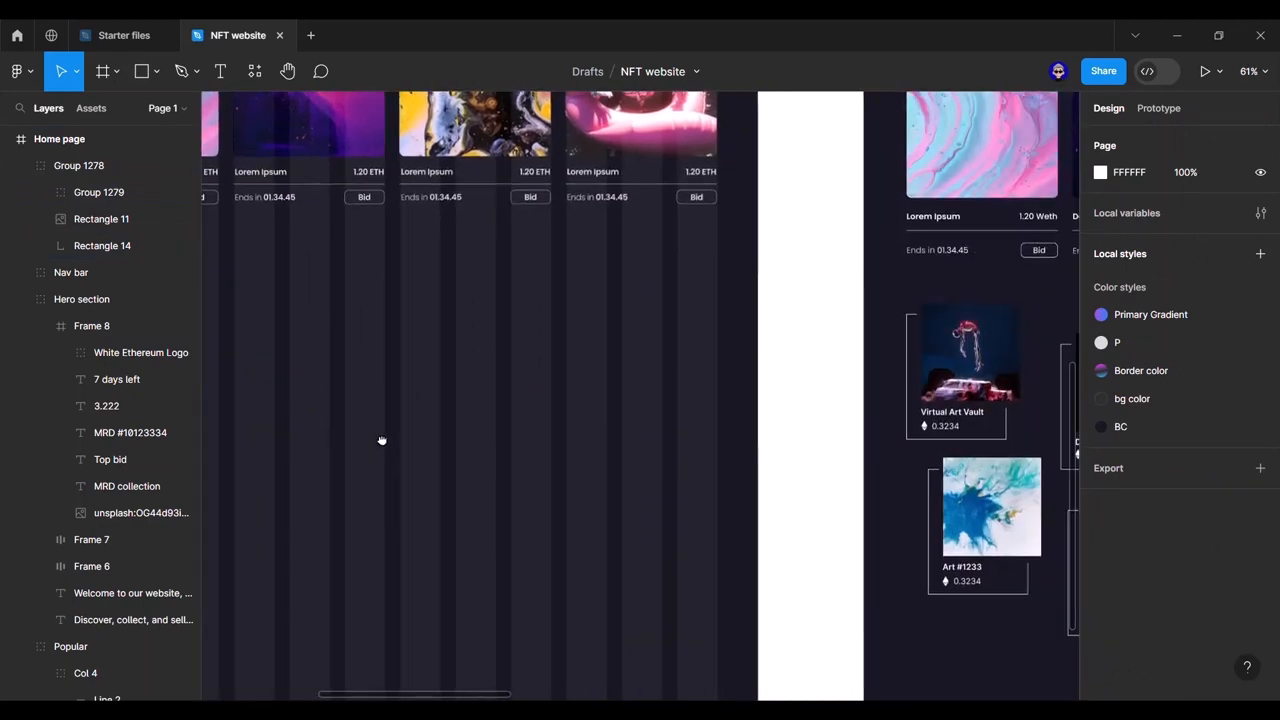
pyautogui.hscroll(5, 381, 440)
pyautogui.hscroll(-1, 555, 415)
pyautogui.click(562, 408)
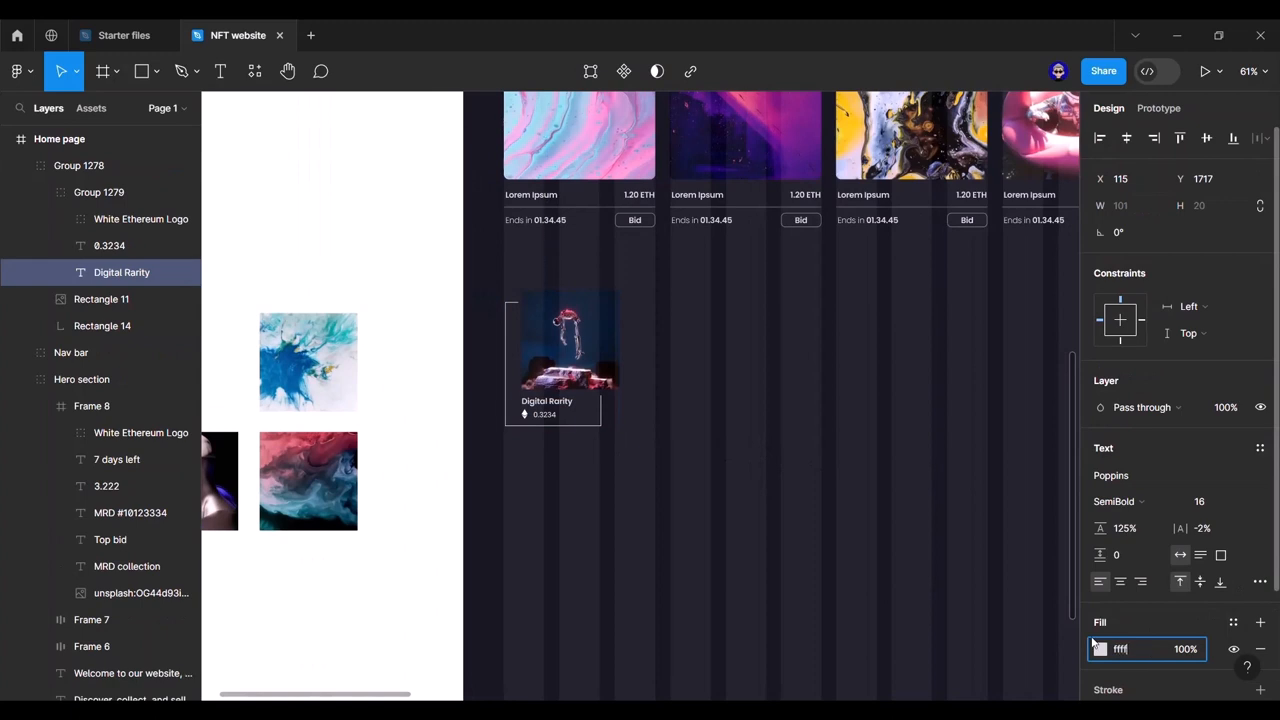
pyautogui.click(457, 540)
# Step: Change the artwork card's title to "Virtual Art Vault", matching the reference design
pyautogui.moveTo(786, 491); pyautogui.dragTo(720, 478)
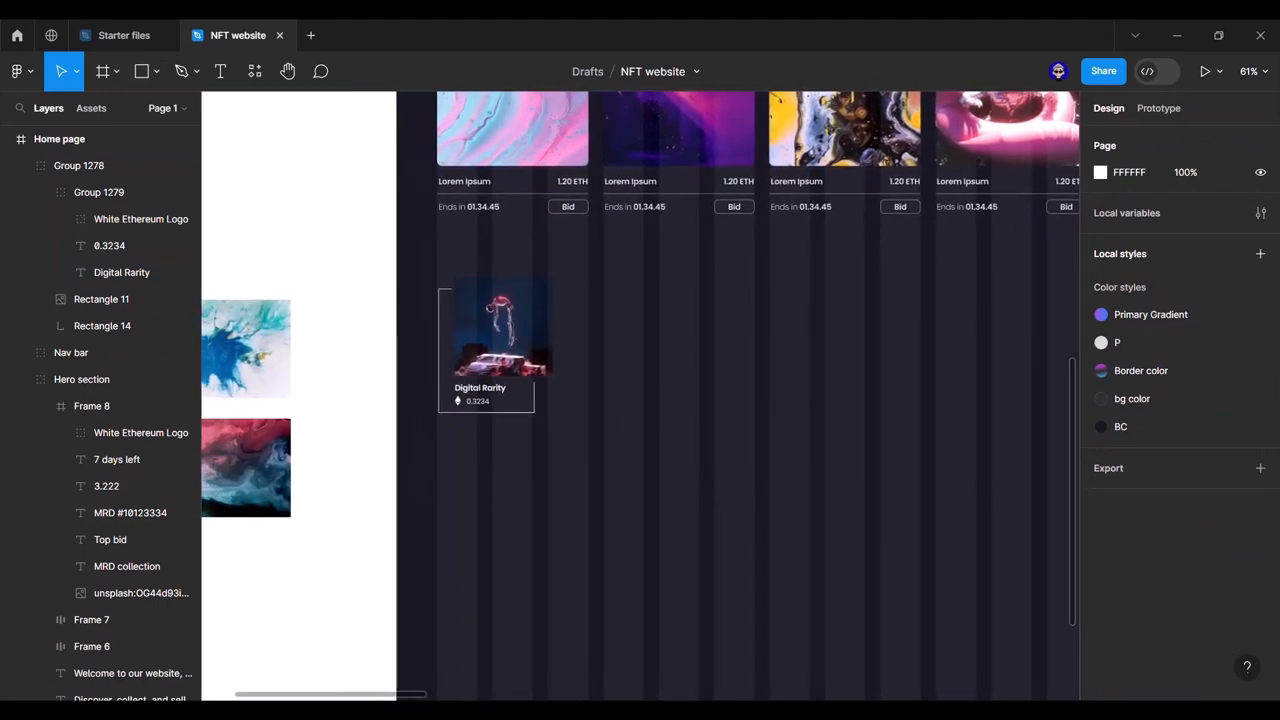
pyautogui.doubleClick(490, 389)
pyautogui.click(620, 445)
pyautogui.click(626, 444)
pyautogui.scroll(-3, 650, 435)
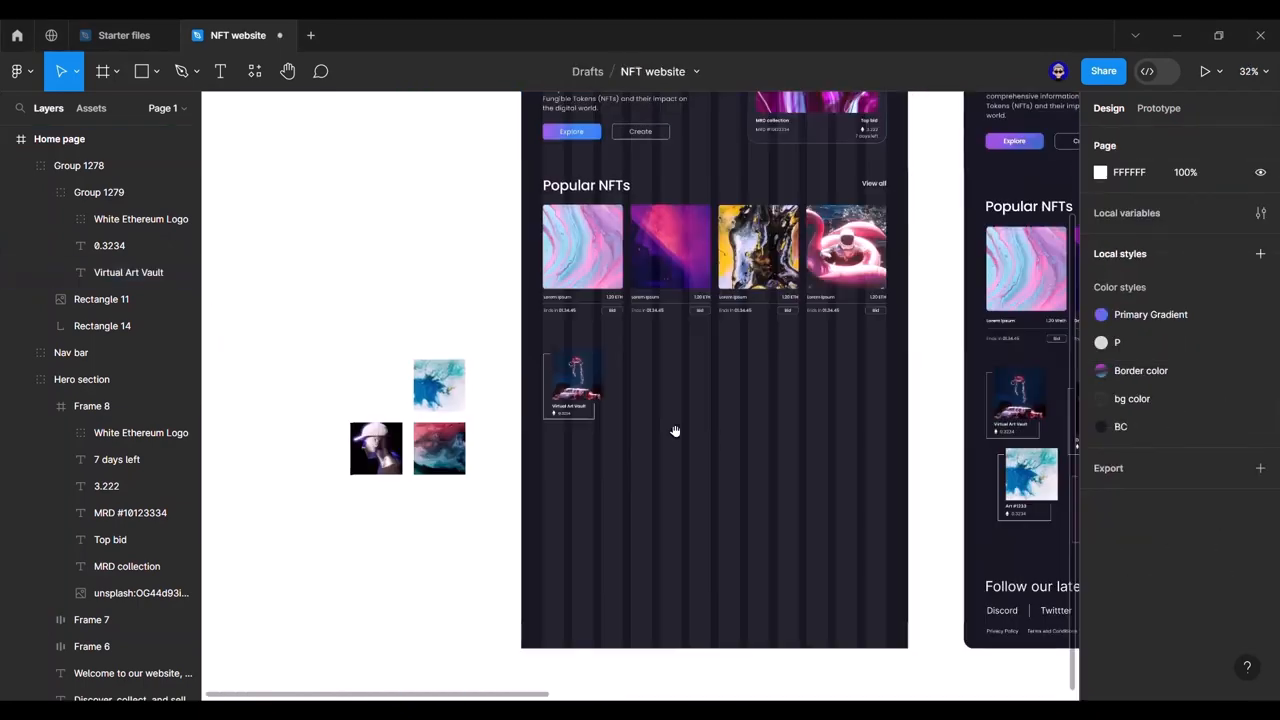
pyautogui.moveTo(800, 417)
pyautogui.mouseDown()
pyautogui.moveTo(606, 446)
pyautogui.moveTo(797, 420)
pyautogui.mouseUp()
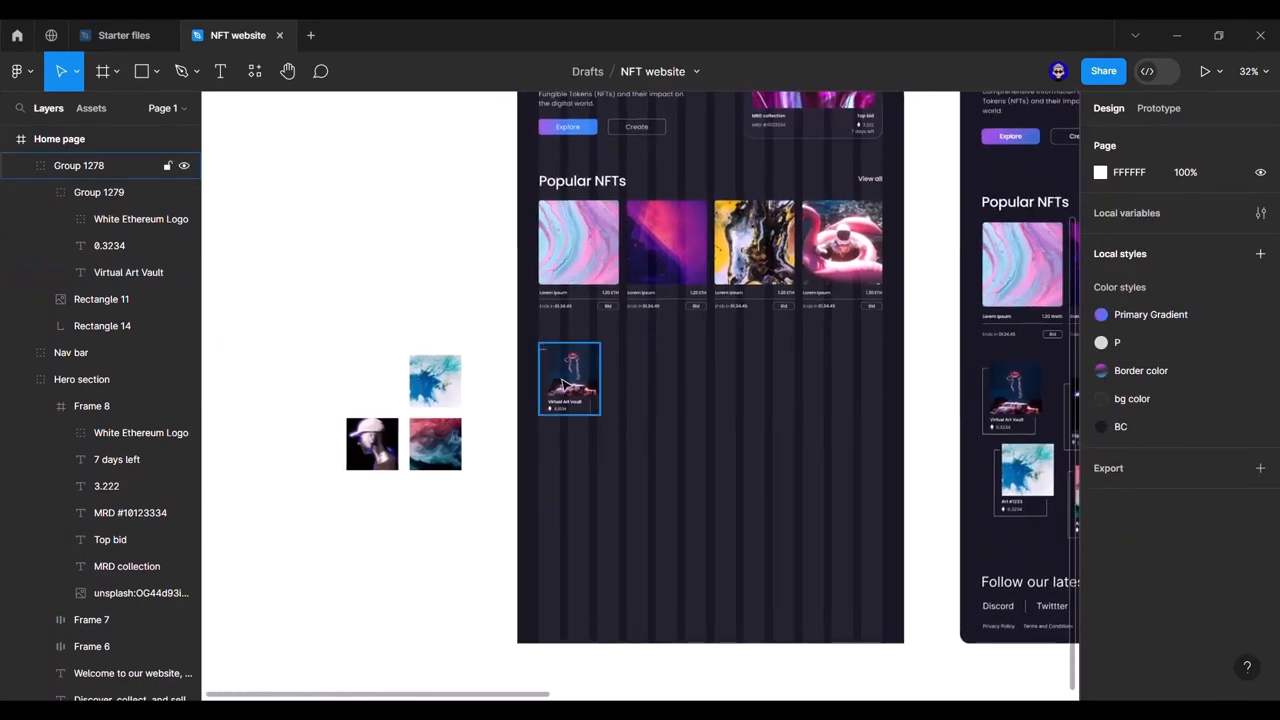
# Step: Rename the group holding the whole first artwork card as First
pyautogui.click(568, 395)
pyautogui.scroll(3, 560, 410)
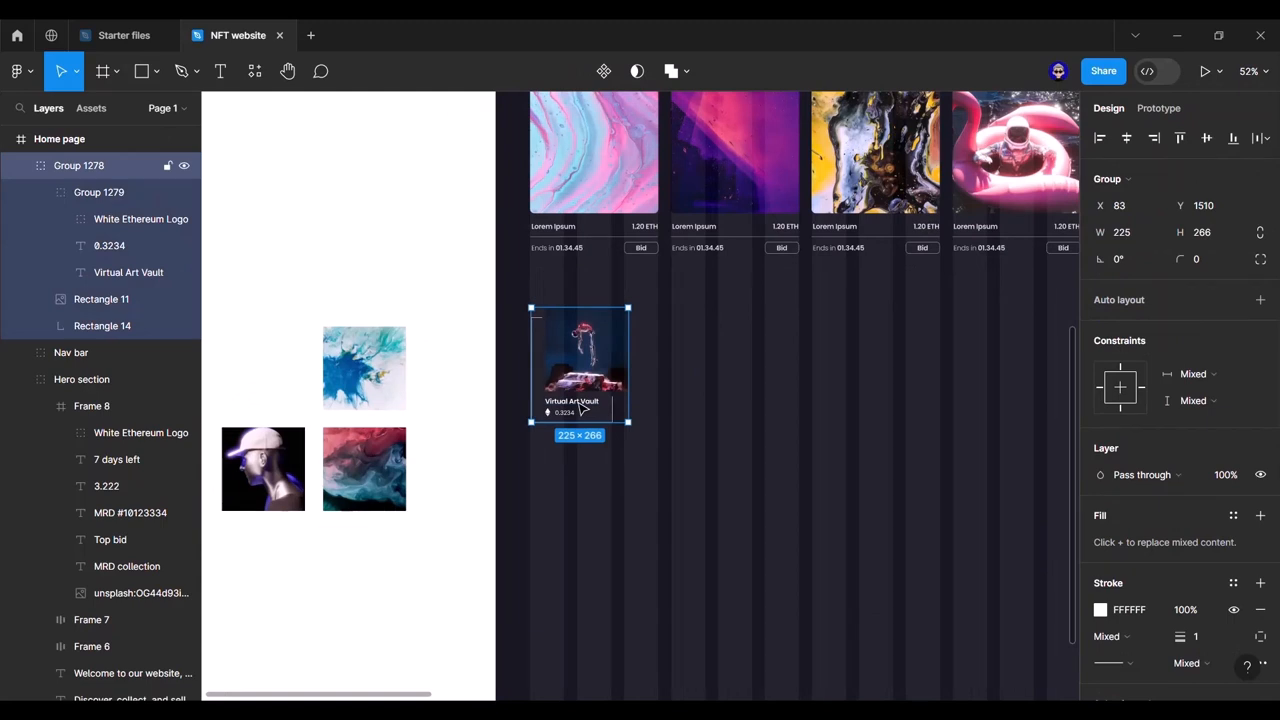
pyautogui.doubleClick(583, 410)
pyautogui.click(580, 370)
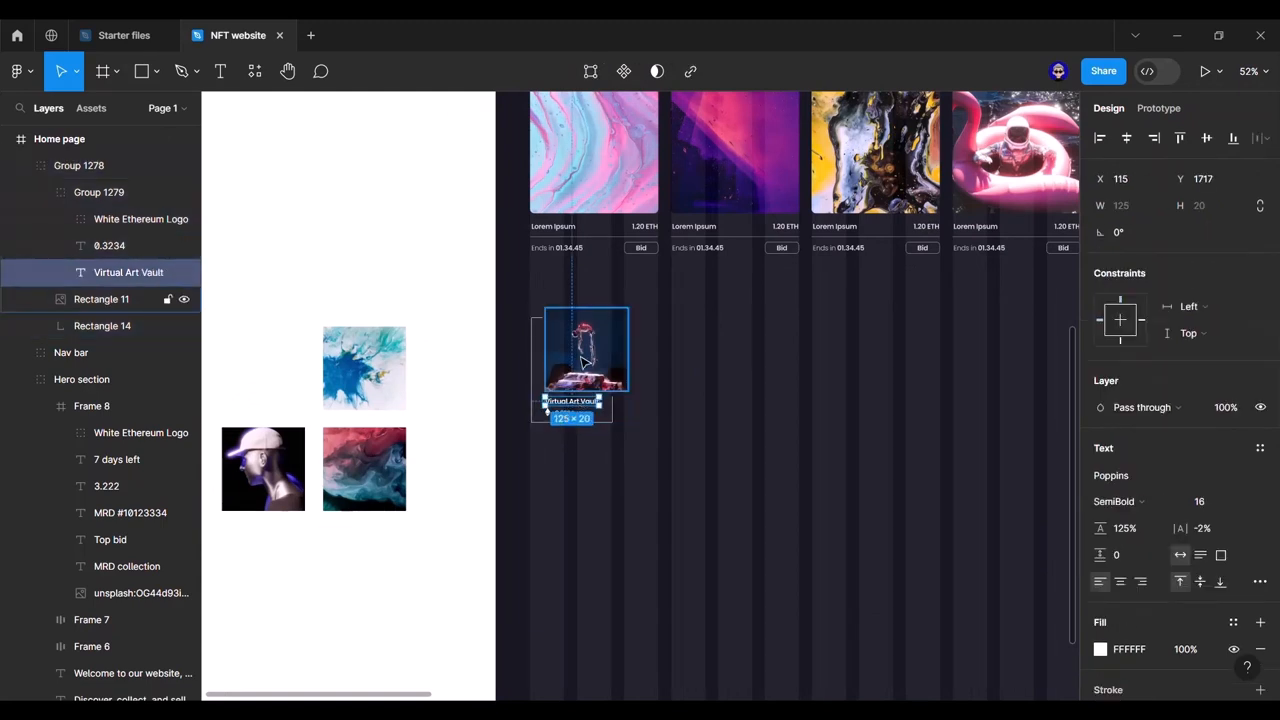
pyautogui.click(100, 193)
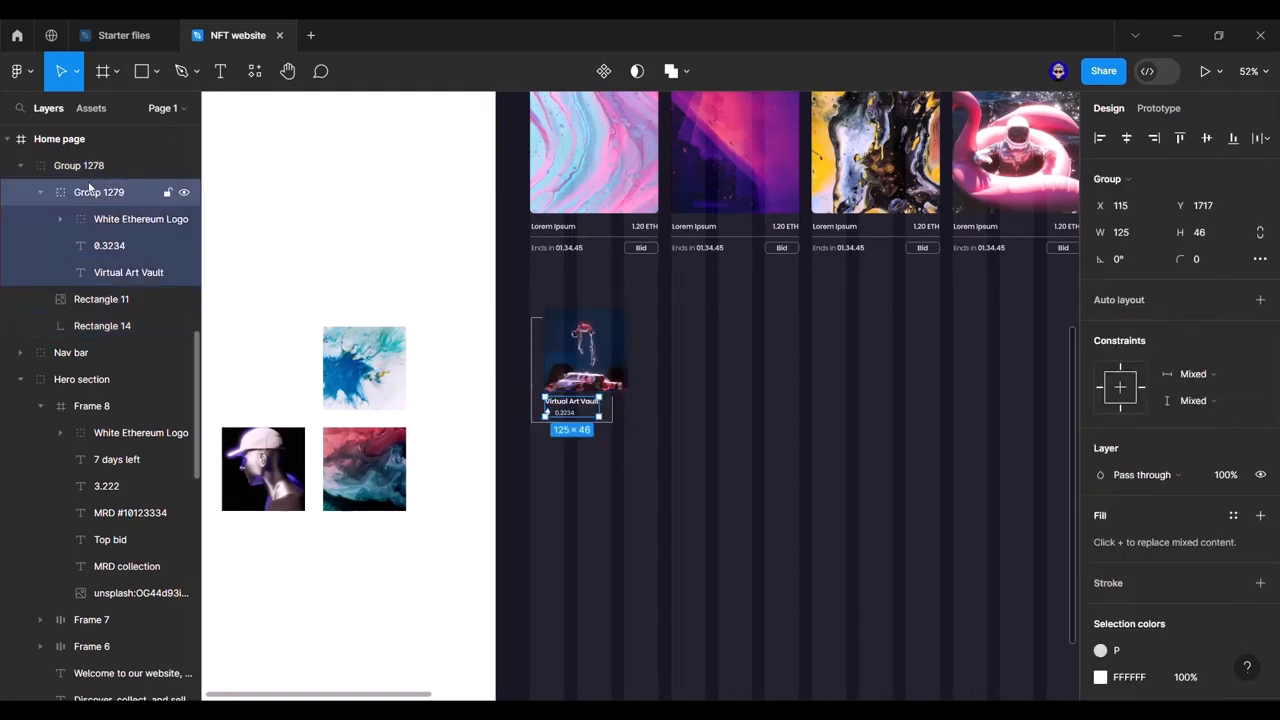
pyautogui.click(84, 168)
pyautogui.doubleClick(84, 168)
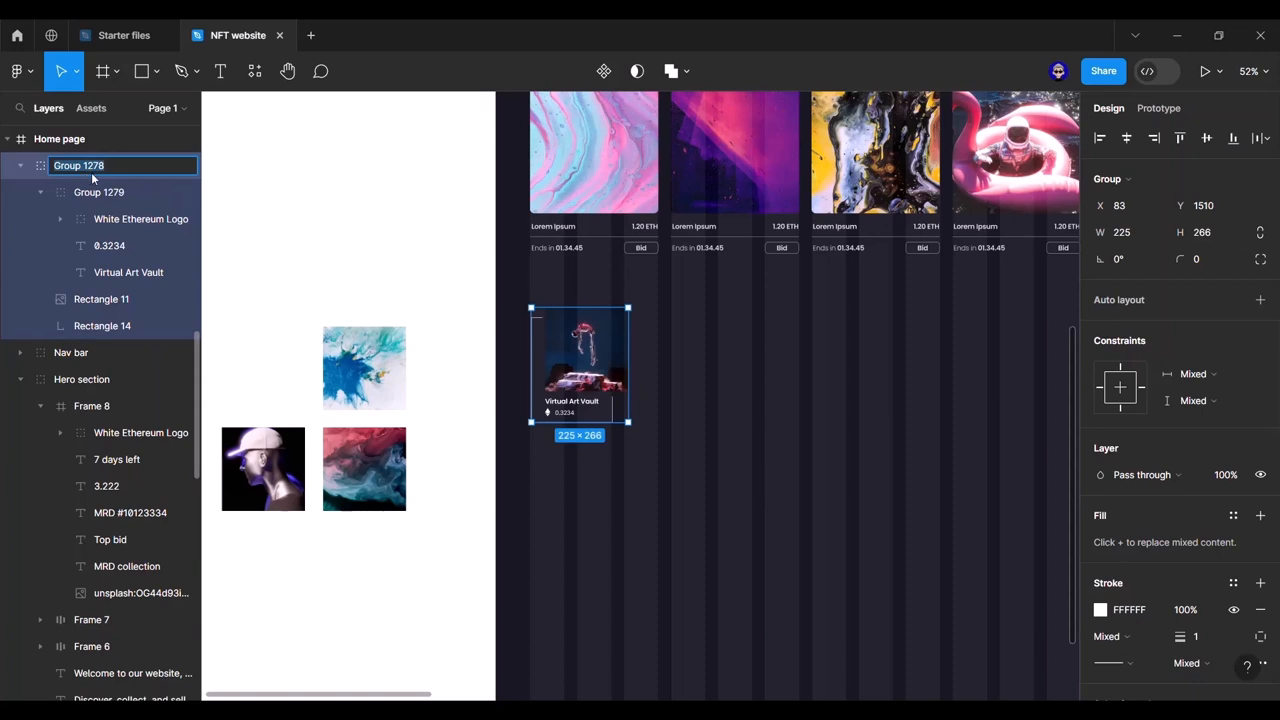
pyautogui.write('First')
pyautogui.press('Return')
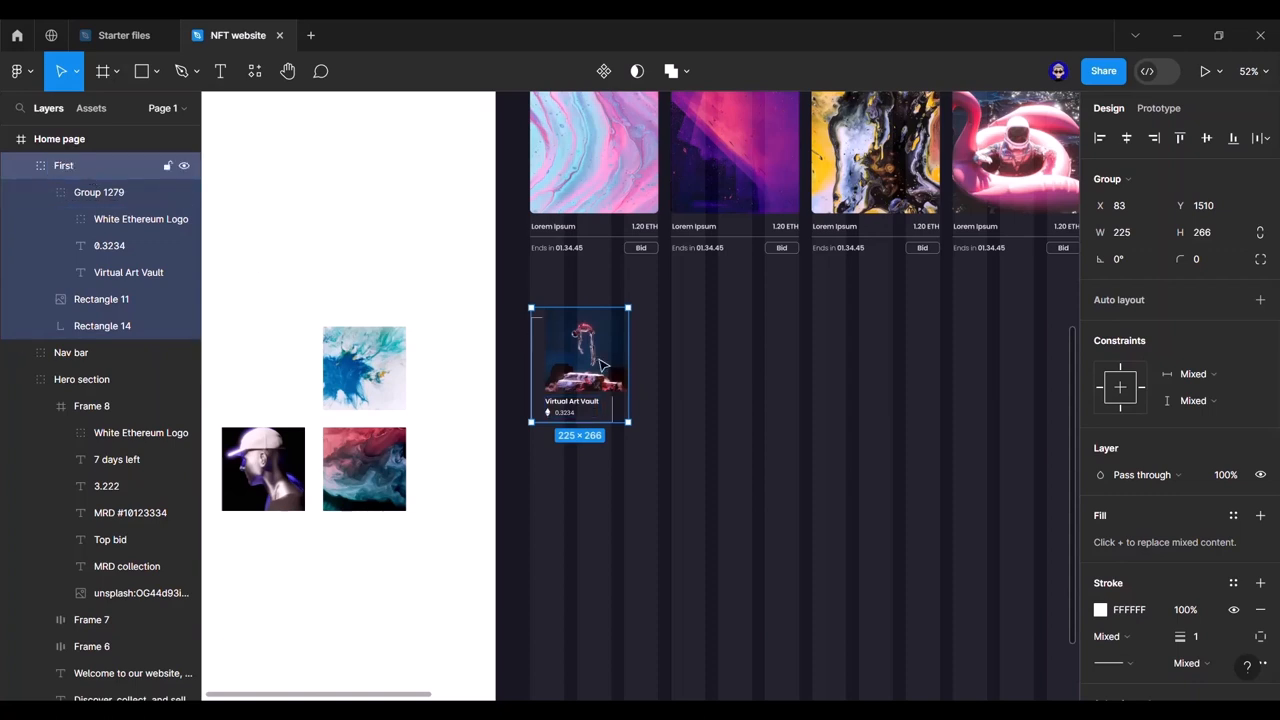
# Step: Duplicate the First card to X 407 beside the original, and duplicate that pair below at Y 1843 to form a two-by-two grid
pyautogui.moveTo(577, 365); pyautogui.dragTo(738, 386)
pyautogui.hotkey('ctrl', 'd')
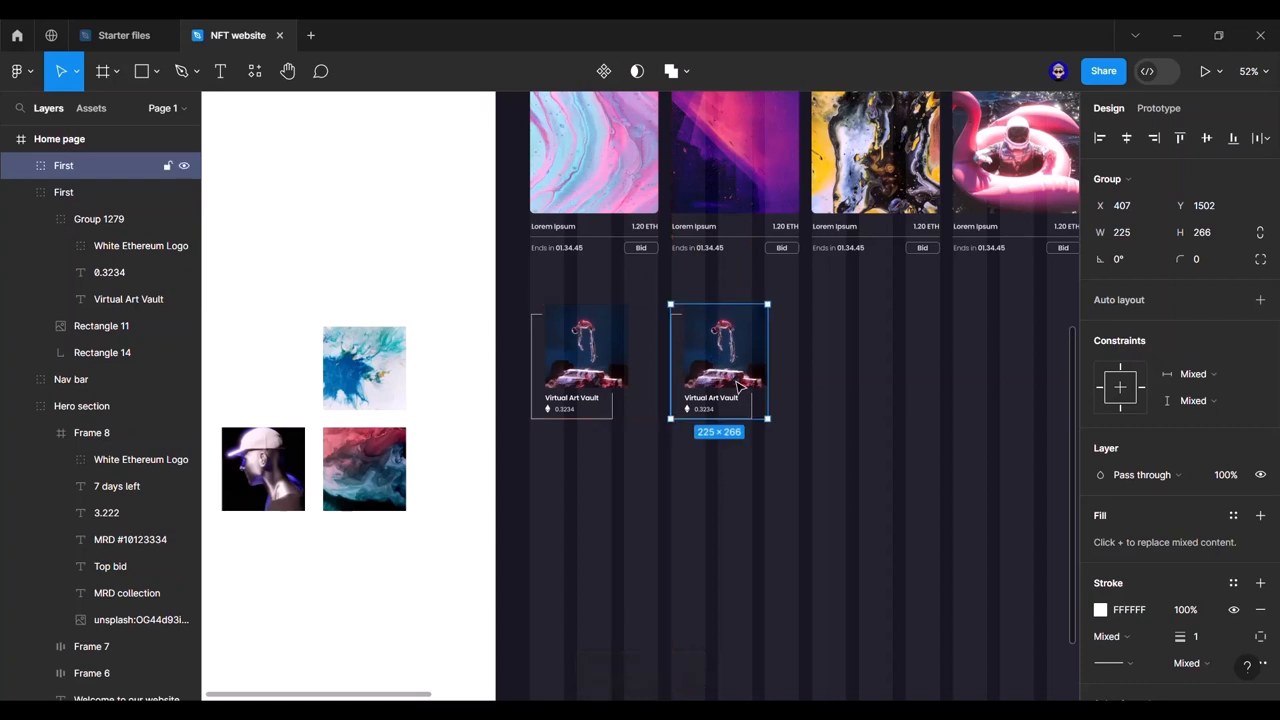
pyautogui.click(579, 361)
pyautogui.keyDown('shift'); pyautogui.click(720, 365); pyautogui.keyUp('shift')
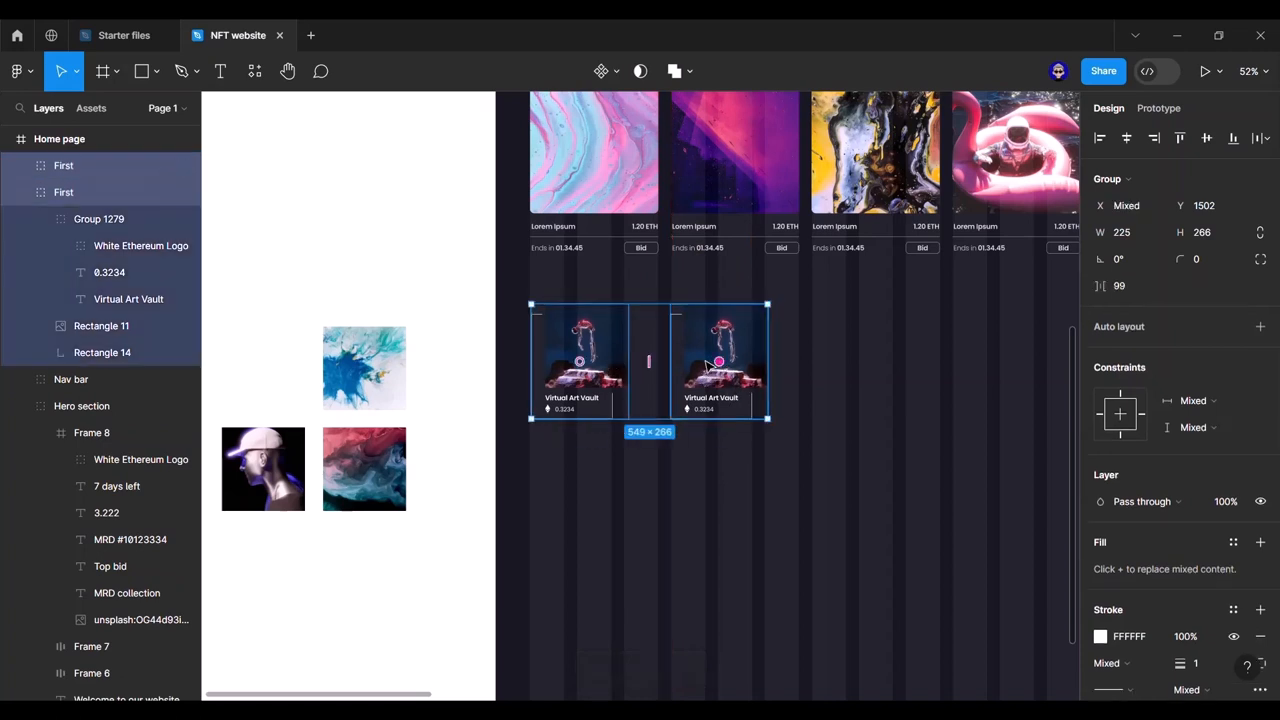
pyautogui.hotkey('ctrl', 'd')
pyautogui.moveTo(707, 366); pyautogui.dragTo(695, 505)
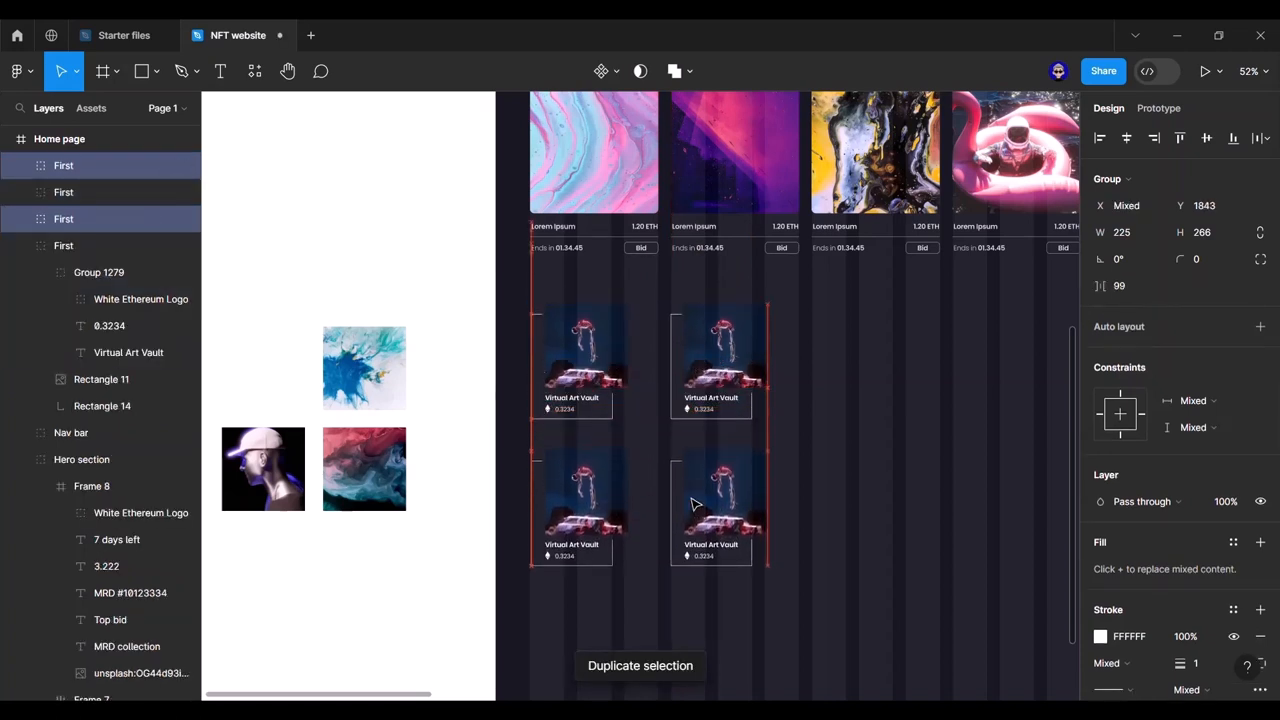
pyautogui.click(466, 409)
# Step: Replace the artwork in the upper row's second card with the white-cap portrait image stored outside the frame
pyautogui.hscroll(3, 466, 409)
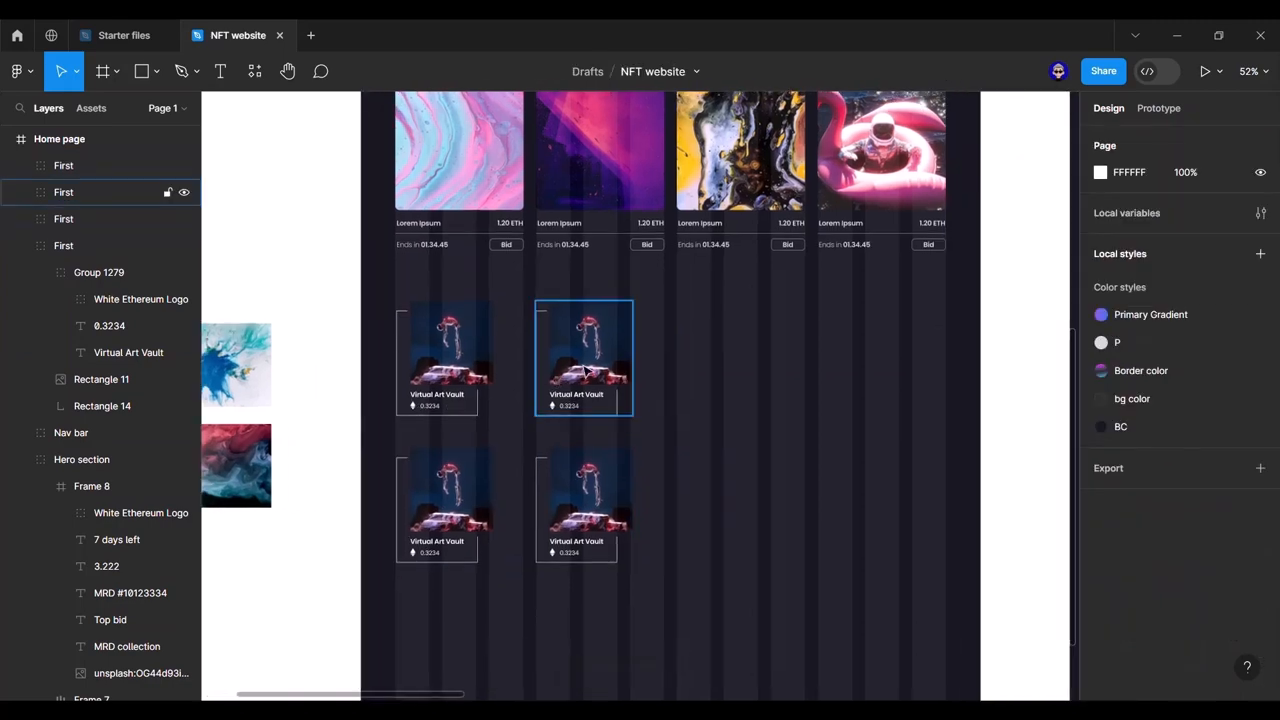
pyautogui.hscroll(-3, 349, 387)
pyautogui.hscroll(3, 490, 370)
pyautogui.scroll(-5, 480, 380)
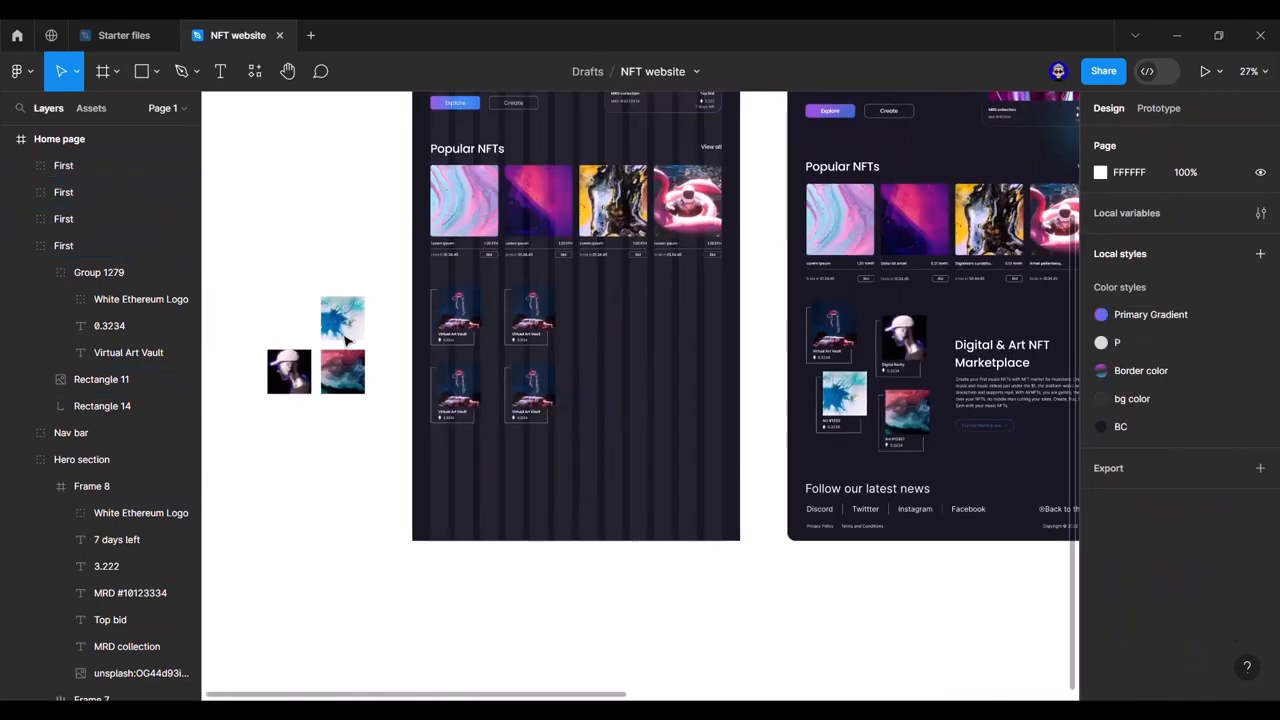
pyautogui.click(300, 372)
pyautogui.hotkey('ctrl', 'shift', 'c')
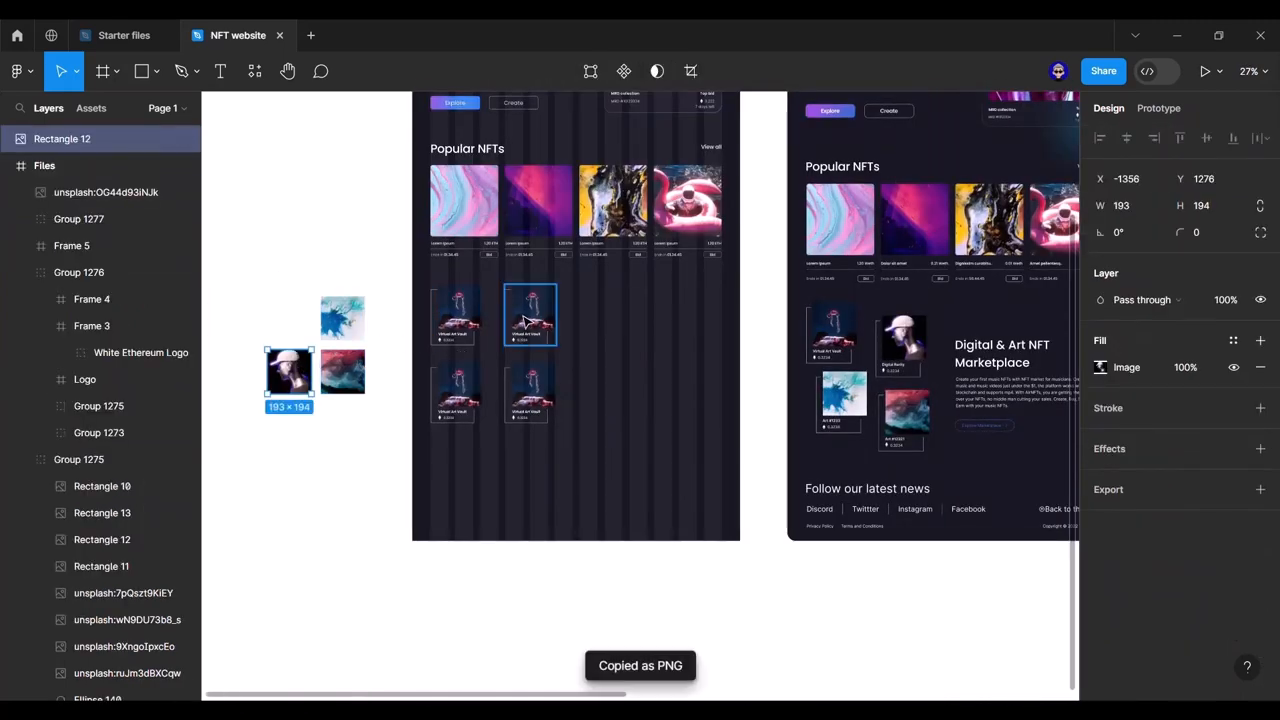
pyautogui.keyDown('ctrl'); pyautogui.click(533, 306); pyautogui.keyUp('ctrl')
pyautogui.hotkey('ctrl', 'v')
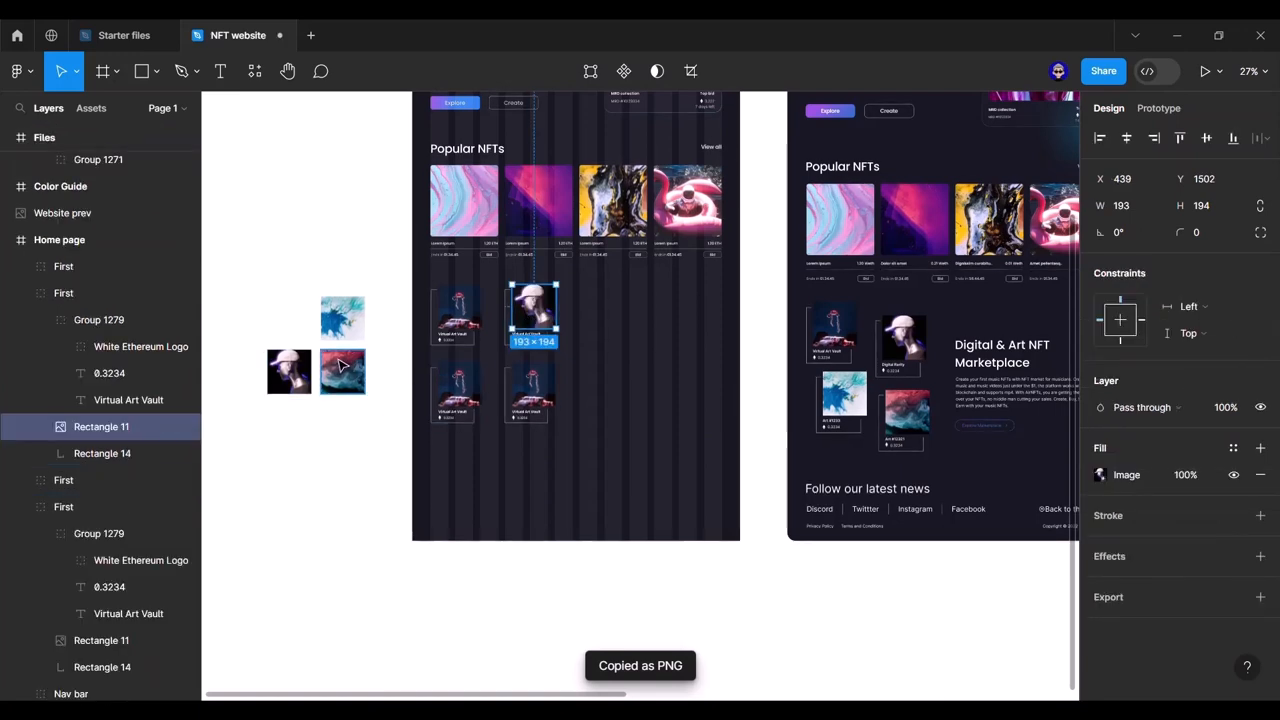
# Step: Replace the artwork in the lower row's first card with the blue paint splash image
pyautogui.click(342, 318)
pyautogui.hotkey('ctrl', 'shift', 'c')
pyautogui.click(460, 388)
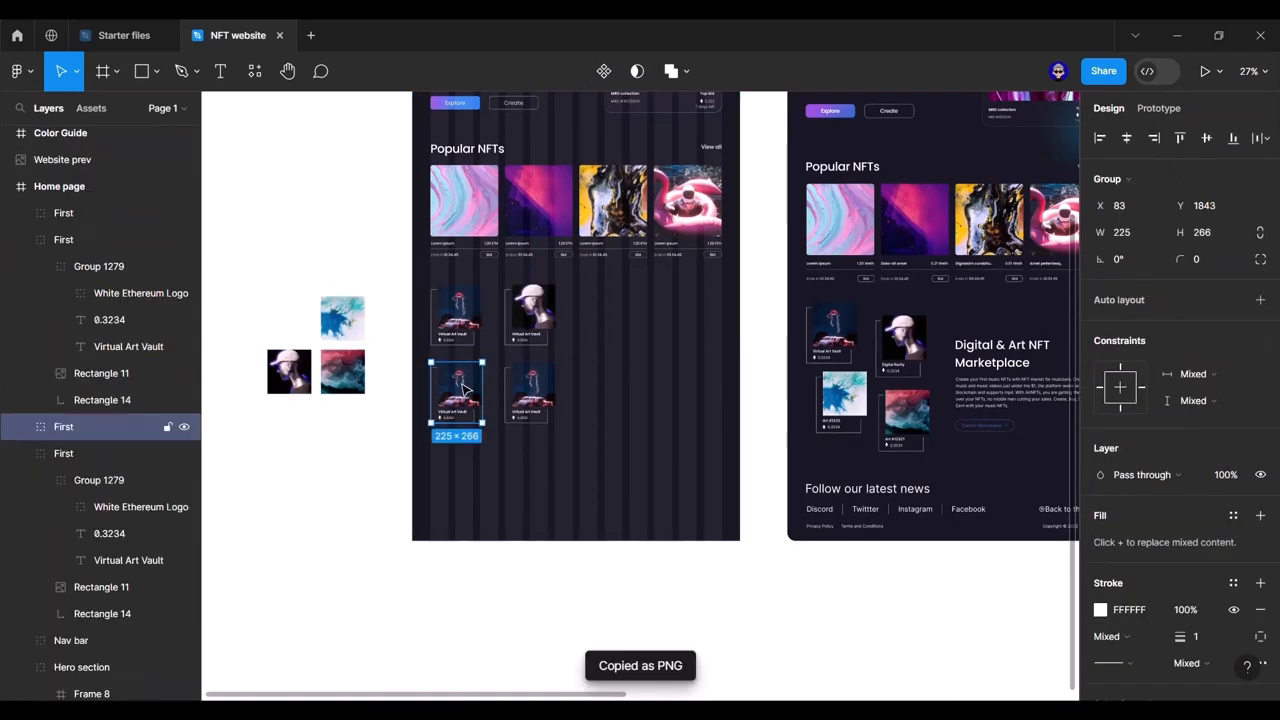
pyautogui.keyDown('ctrl'); pyautogui.click(463, 388); pyautogui.keyUp('ctrl')
pyautogui.hotkey('ctrl', 'v')
# Step: Replace the artwork in the lower row's second card with the red and teal smoke image
pyautogui.click(349, 383)
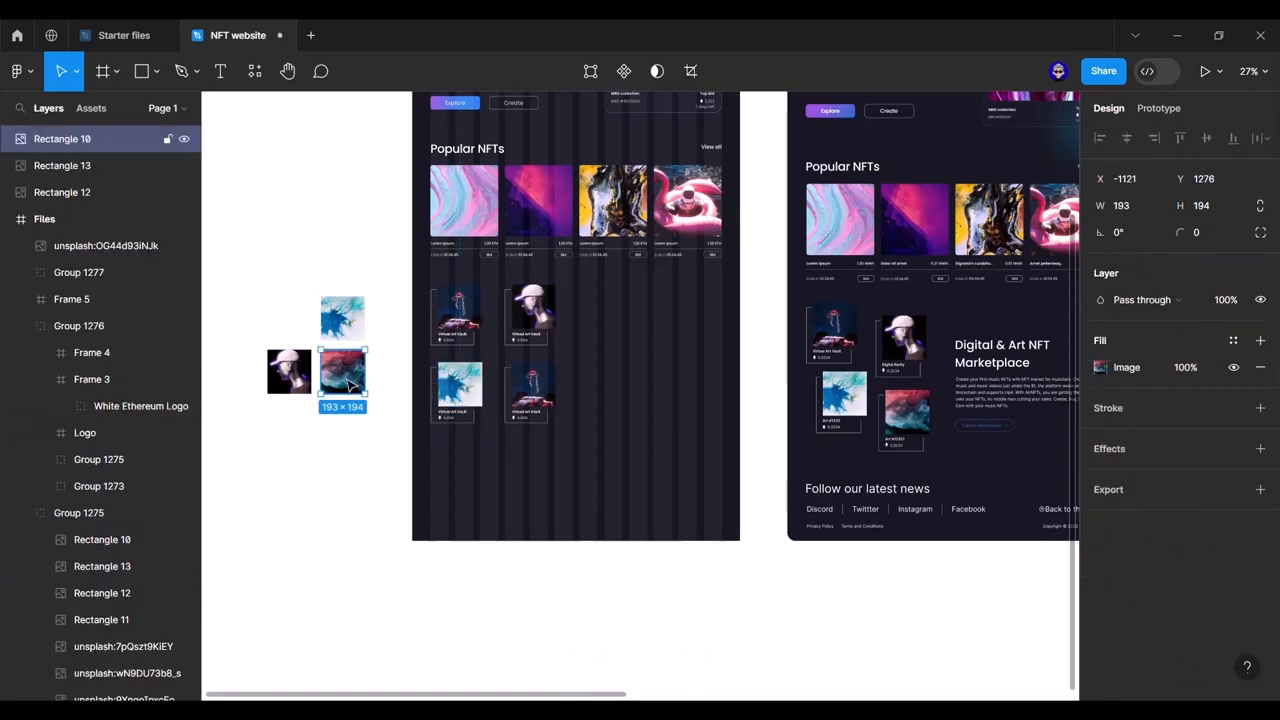
pyautogui.hotkey('ctrl', 'shift', 'c')
pyautogui.keyDown('ctrl'); pyautogui.keyDown('shift'); pyautogui.click(533, 390); pyautogui.keyUp('shift'); pyautogui.keyUp('ctrl')
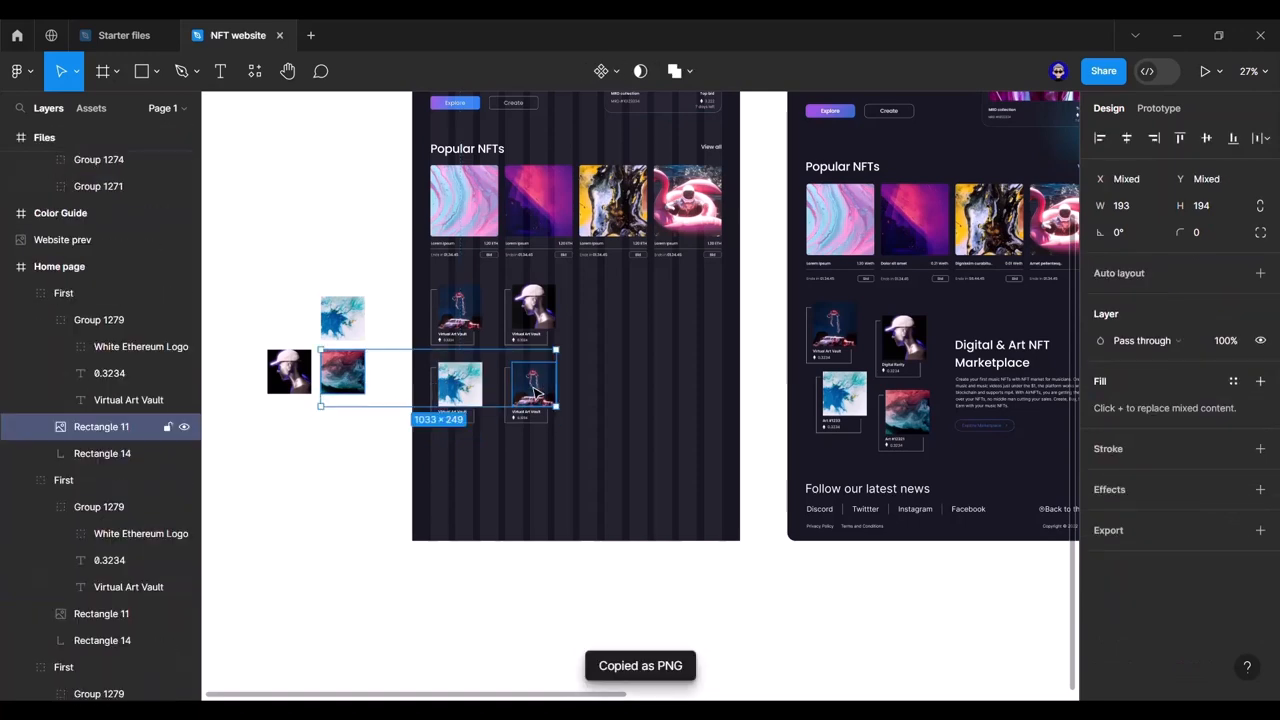
pyautogui.hotkey('ctrl', 'v')
# Step: Delete the three leftover source images beside the Home page frame
pyautogui.click(364, 454)
pyautogui.moveTo(358, 266); pyautogui.dragTo(249, 458)
pyautogui.press('Delete')
# Step: Offset the lower row of cards rightward, with the blue paint card at X 150 and the red smoke card at X 474, Y 1895
pyautogui.scroll(5, 523, 350)
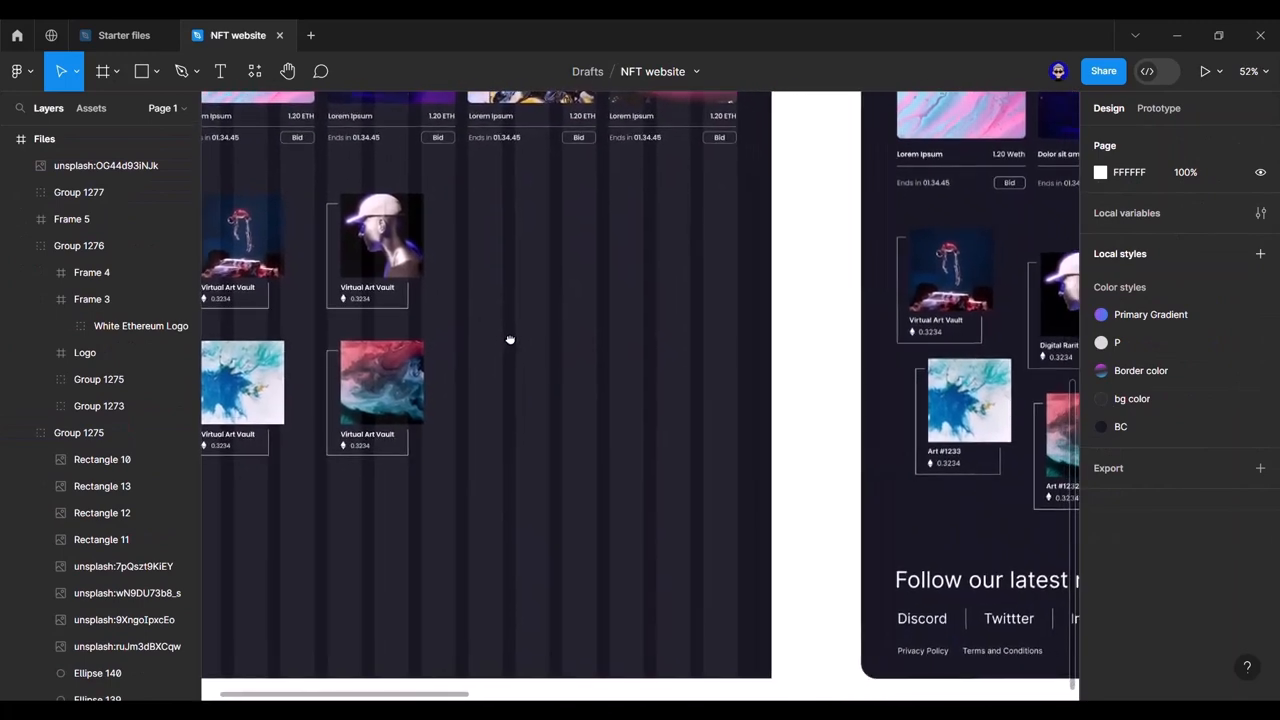
pyautogui.moveTo(510, 340); pyautogui.dragTo(563, 342)
pyautogui.scroll(-2, 560, 343)
pyautogui.click(456, 385)
pyautogui.keyDown('shift'); pyautogui.click(372, 374); pyautogui.keyUp('shift')
pyautogui.moveTo(372, 374); pyautogui.dragTo(394, 373)
pyautogui.click(498, 369)
pyautogui.moveTo(498, 369); pyautogui.dragTo(498, 386)
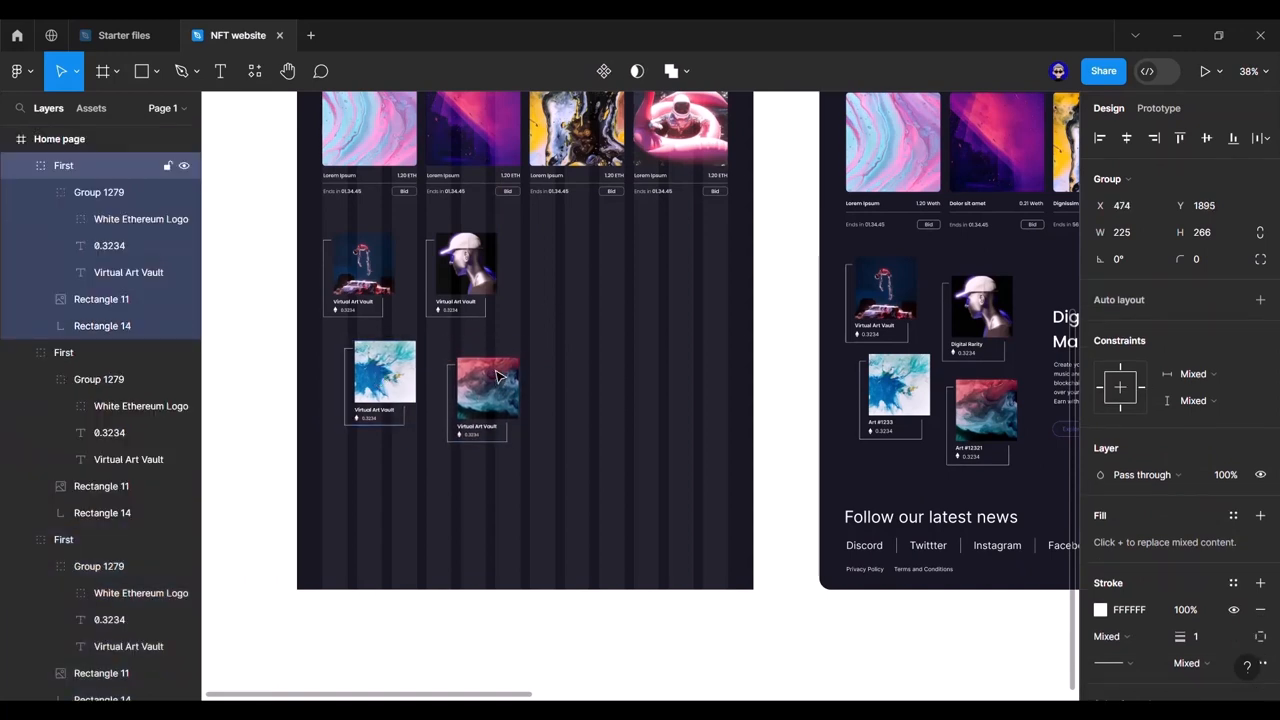
# Step: Lower the white-cap portrait card and nudge the two lower cards closer, staggering the four cards like the reference design
pyautogui.moveTo(461, 259); pyautogui.dragTo(465, 275)
pyautogui.click(385, 375)
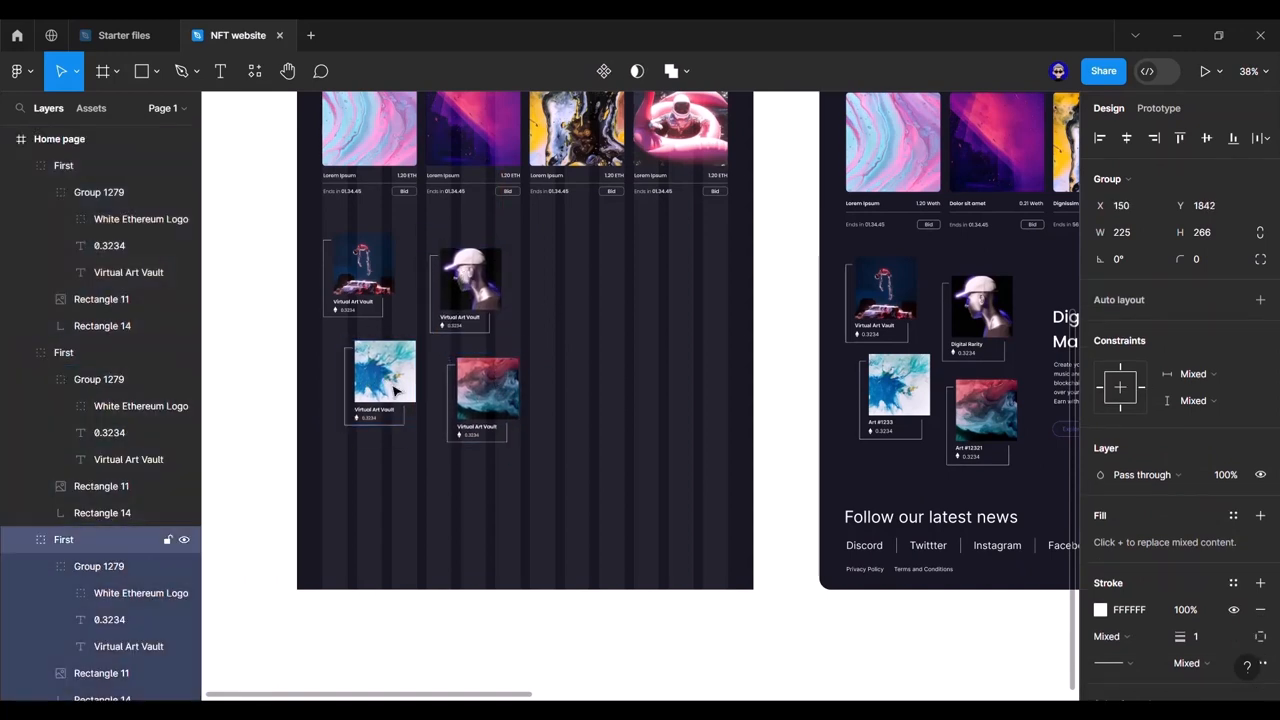
pyautogui.moveTo(385, 375); pyautogui.dragTo(385, 364)
pyautogui.moveTo(462, 281); pyautogui.dragTo(456, 287)
pyautogui.click(503, 404)
pyautogui.moveTo(503, 404); pyautogui.dragTo(491, 397)
pyautogui.keyDown('shift'); pyautogui.click(380, 358); pyautogui.keyUp('shift')
pyautogui.moveTo(463, 290); pyautogui.dragTo(460, 290)
# Step: Copy the Popular NFTs heading and place the copy beside the artwork cards at X 734, Y 1648
pyautogui.click(286, 284)
pyautogui.moveTo(291, 284); pyautogui.dragTo(237, 323)
pyautogui.moveTo(564, 343); pyautogui.dragTo(465, 333)
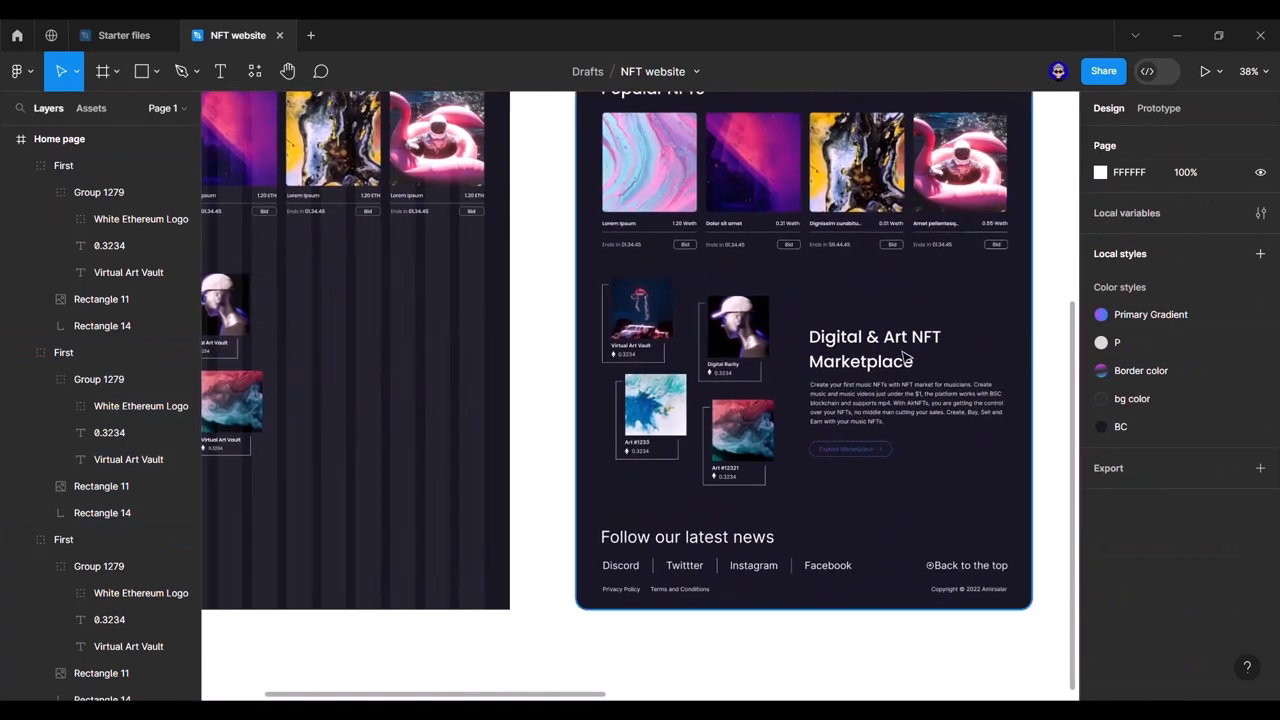
pyautogui.moveTo(285, 277); pyautogui.dragTo(536, 437)
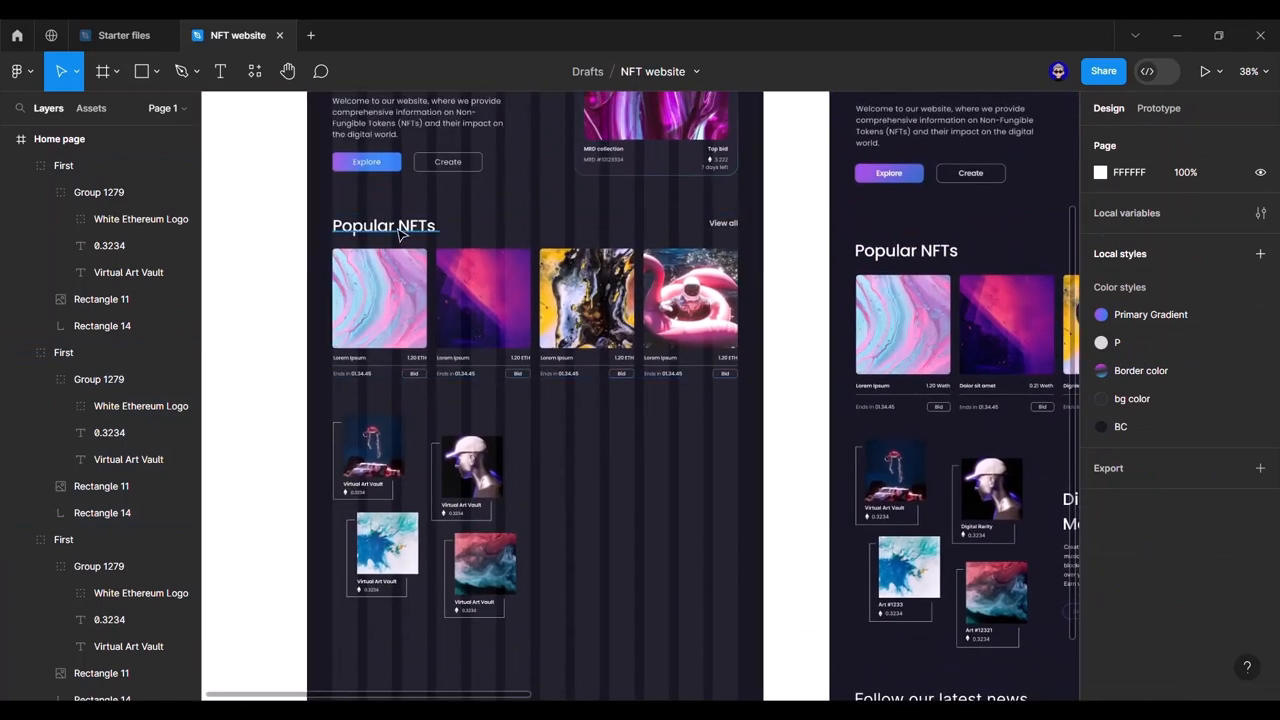
pyautogui.doubleClick(402, 230)
pyautogui.hotkey('ctrl', 'c')
pyautogui.click(571, 449)
pyautogui.rightClick(571, 449)
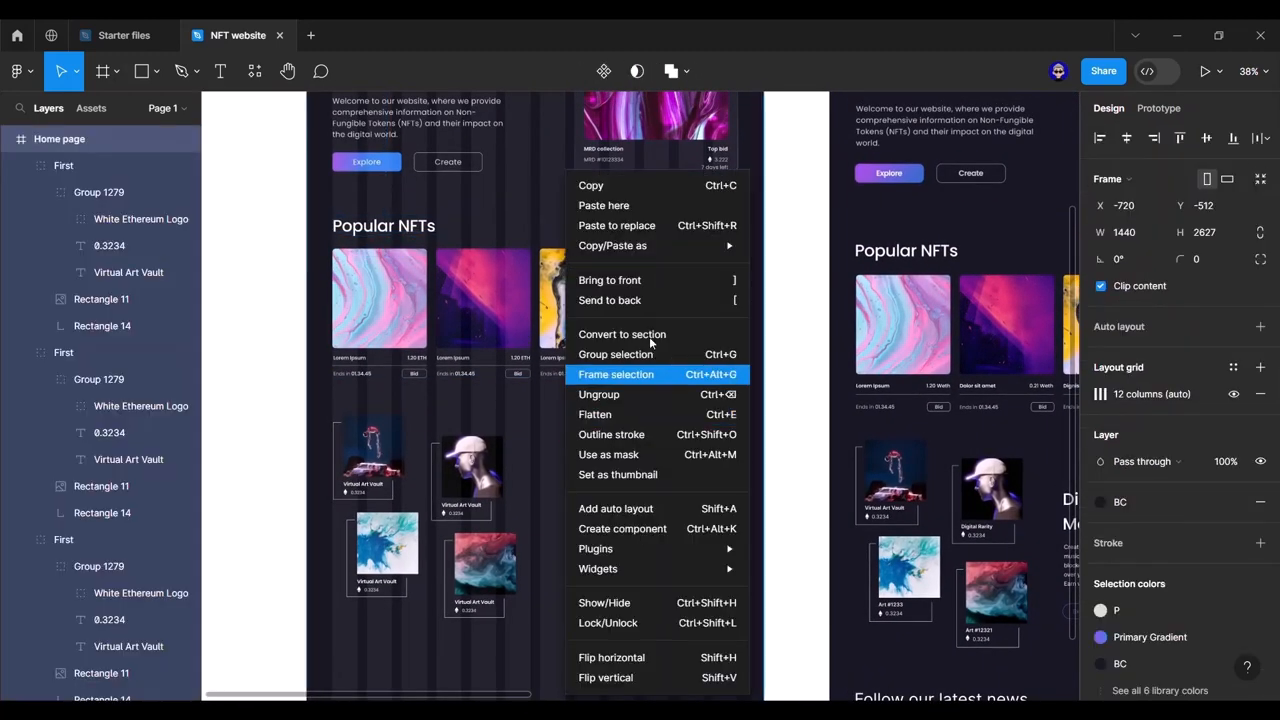
pyautogui.click(645, 206)
pyautogui.moveTo(645, 479); pyautogui.dragTo(601, 474)
# Step: Replace the copied heading's text with "Digital & Art NFT Marketplace" from the reference design
pyautogui.click(791, 461)
pyautogui.moveTo(791, 461); pyautogui.dragTo(604, 324)
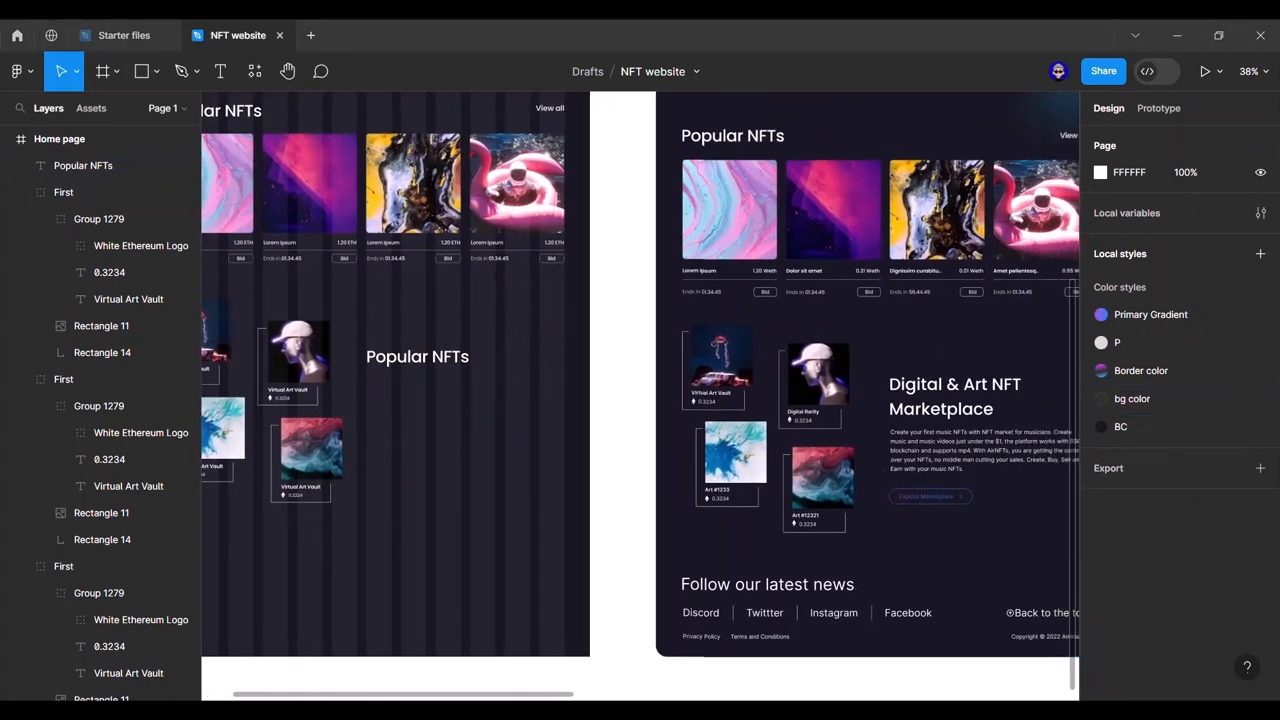
pyautogui.doubleClick(428, 359)
pyautogui.hotkey('ctrl', 'v')
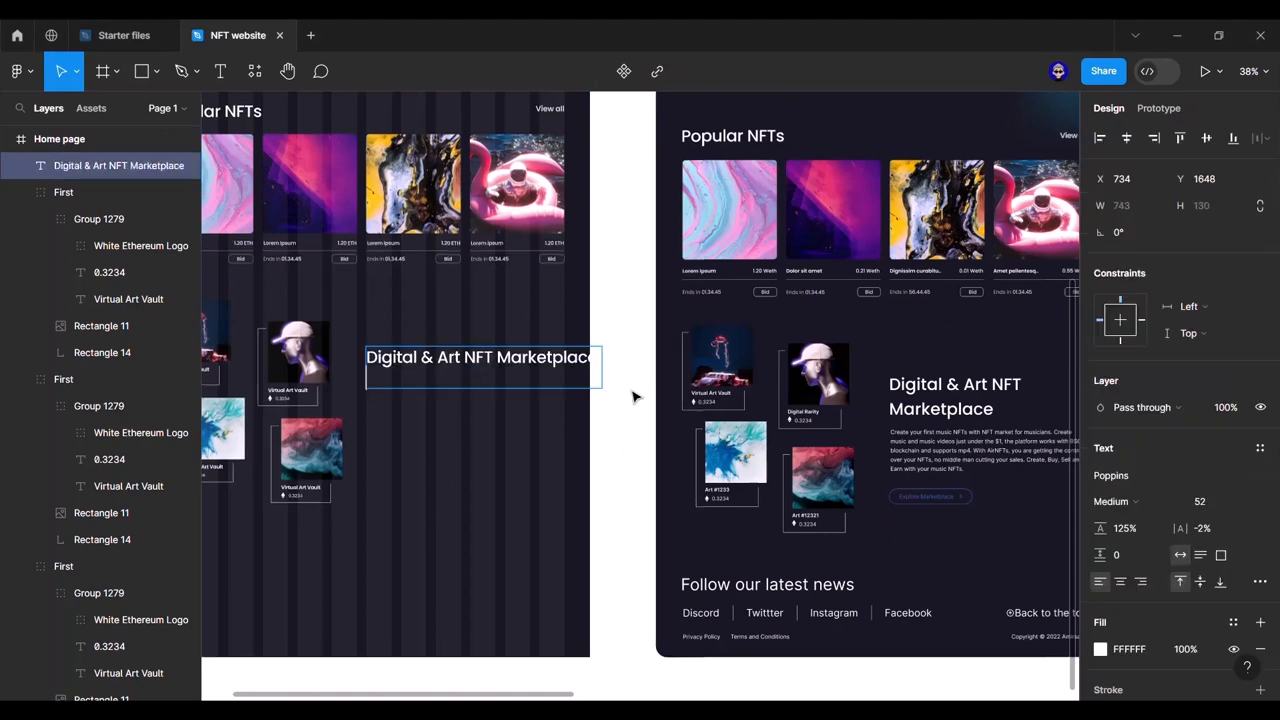
# Step: Narrow the Digital & Art NFT Marketplace text box to about 438 wide so the heading wraps onto two lines
pyautogui.click(633, 393)
pyautogui.moveTo(603, 371); pyautogui.dragTo(531, 366)
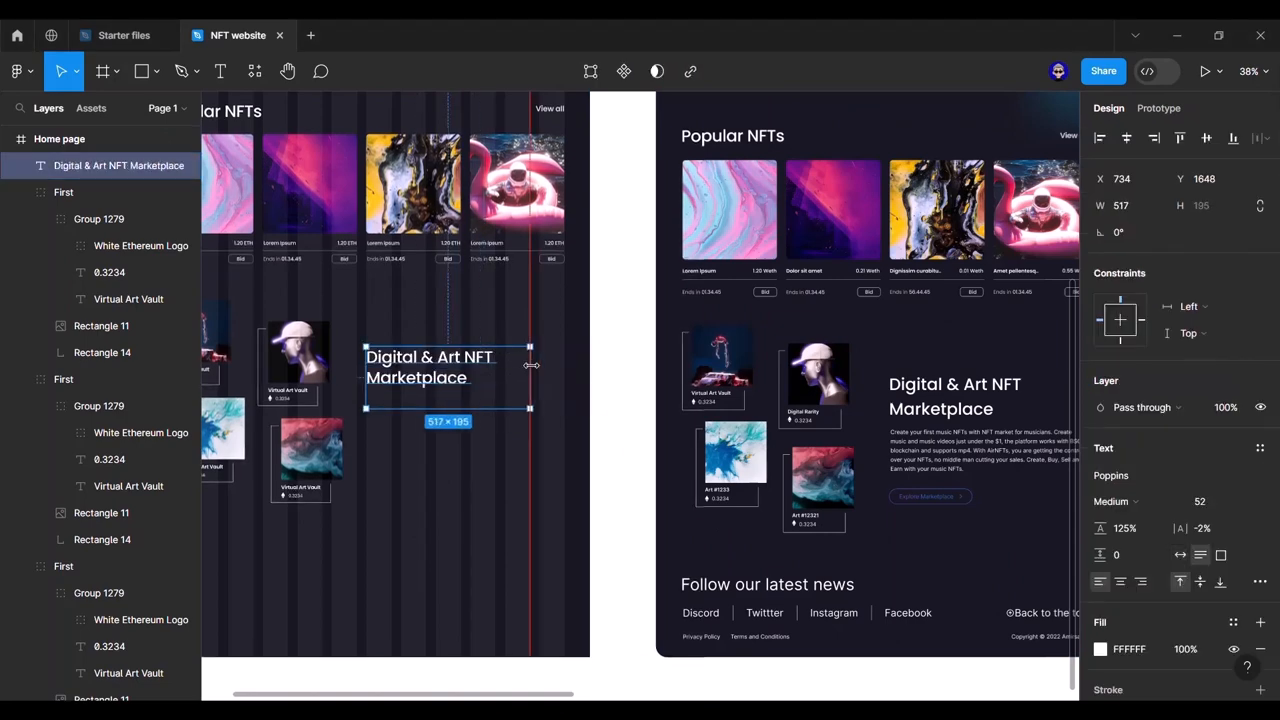
pyautogui.click(1180, 554)
pyautogui.hotkey('ctrl', 'z')
pyautogui.click(620, 445)
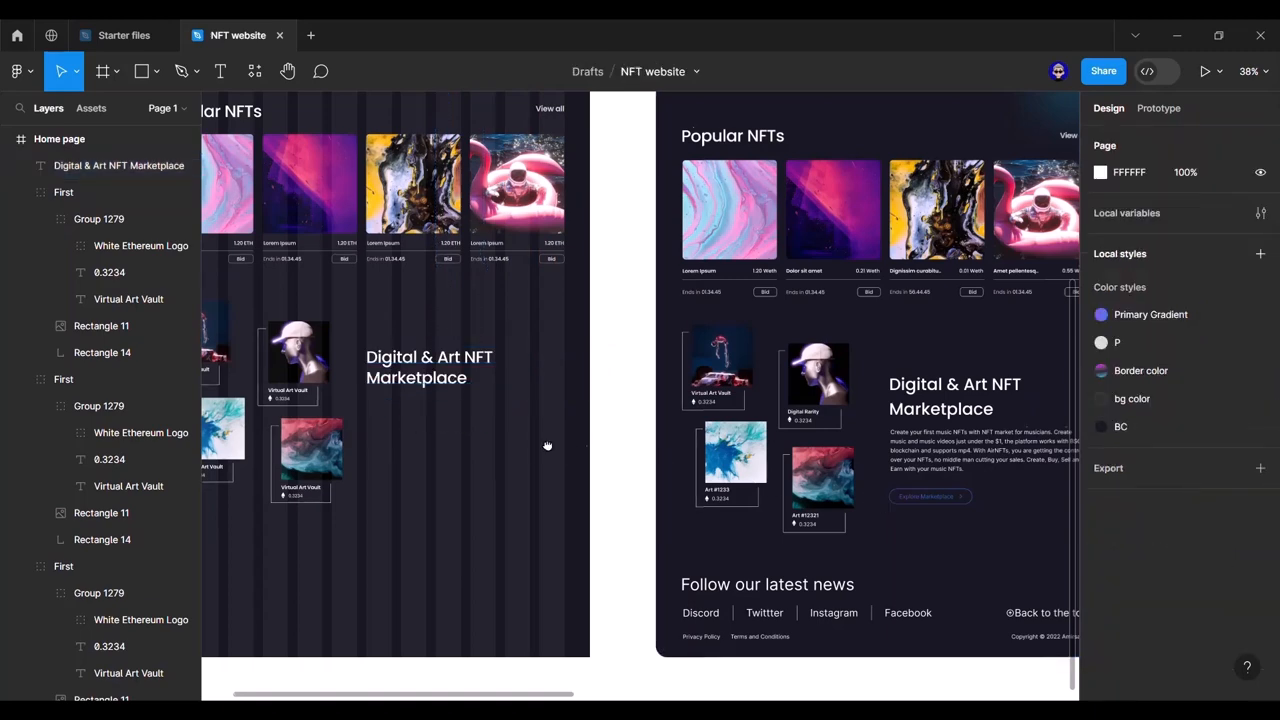
pyautogui.moveTo(548, 446)
pyautogui.mouseDown()
pyautogui.moveTo(731, 451)
pyautogui.moveTo(511, 447)
pyautogui.moveTo(527, 449)
pyautogui.mouseUp()
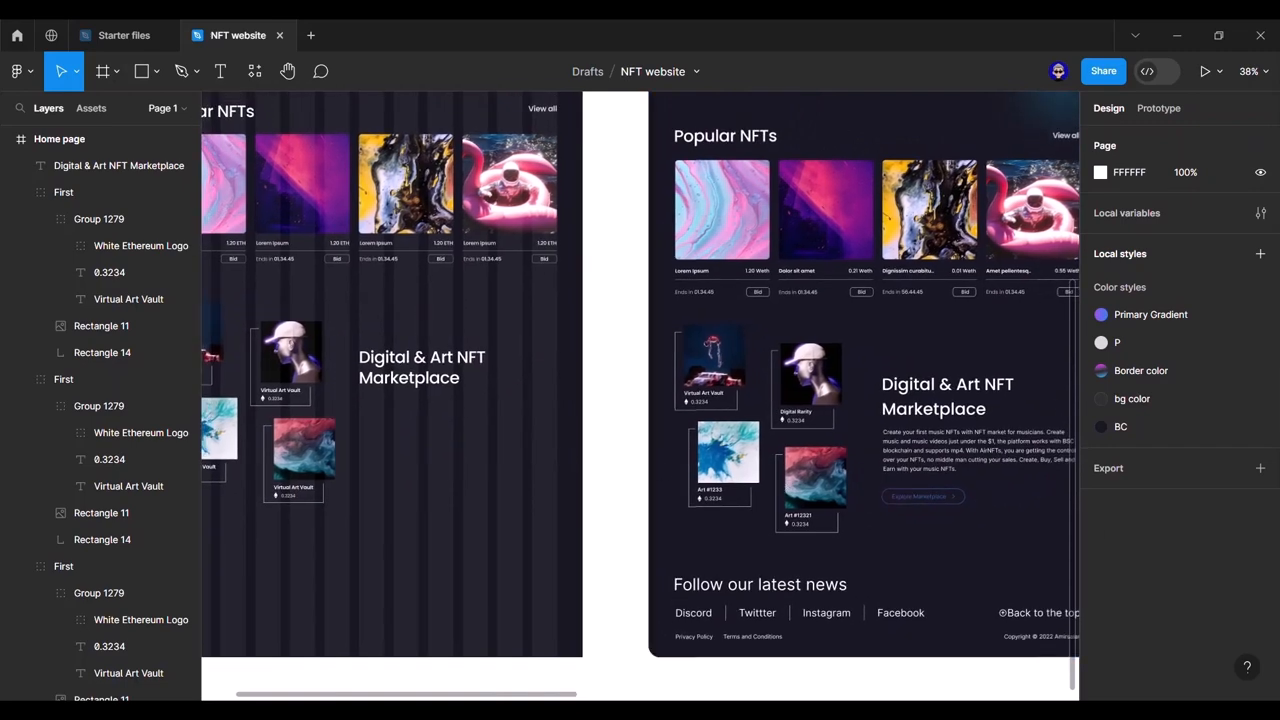
# Step: Copy the hero section's welcome paragraph and place the copy under the Digital & Art NFT Marketplace heading at X 734, Y 1817
pyautogui.scroll(5, 680, 390)
pyautogui.click(465, 315)
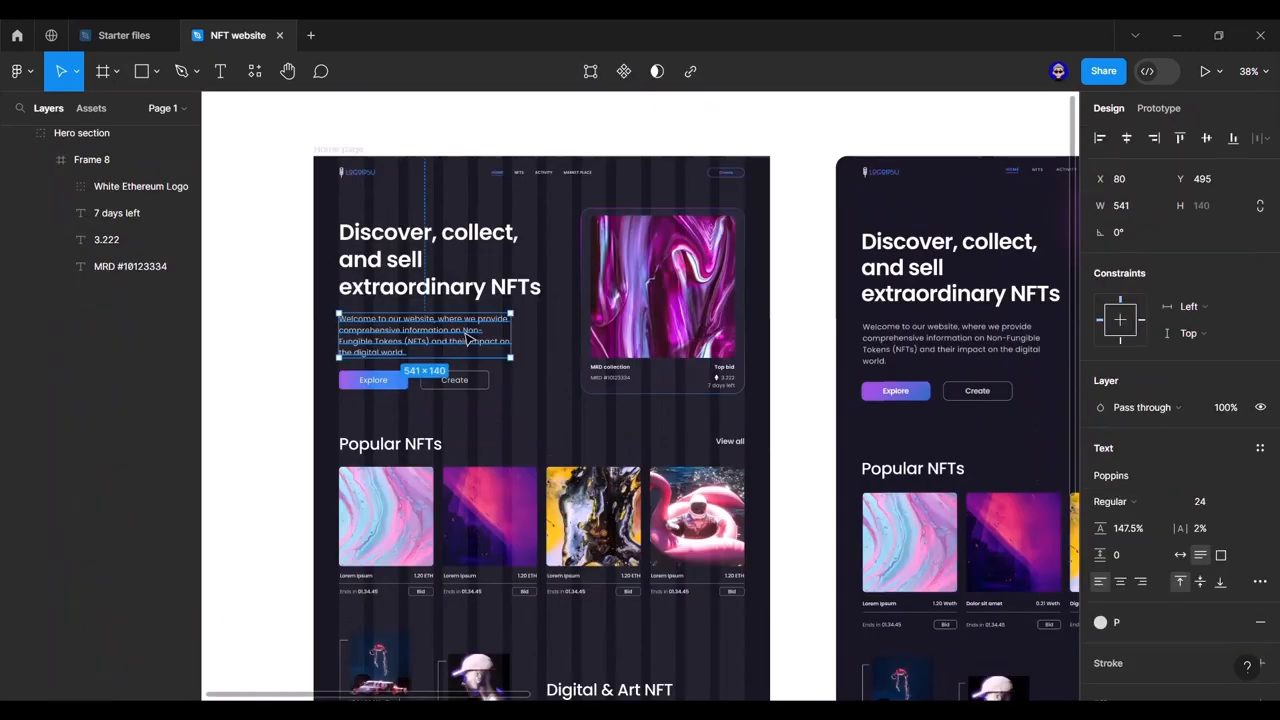
pyautogui.scroll(-5, 715, 455)
pyautogui.scroll(3, 580, 414)
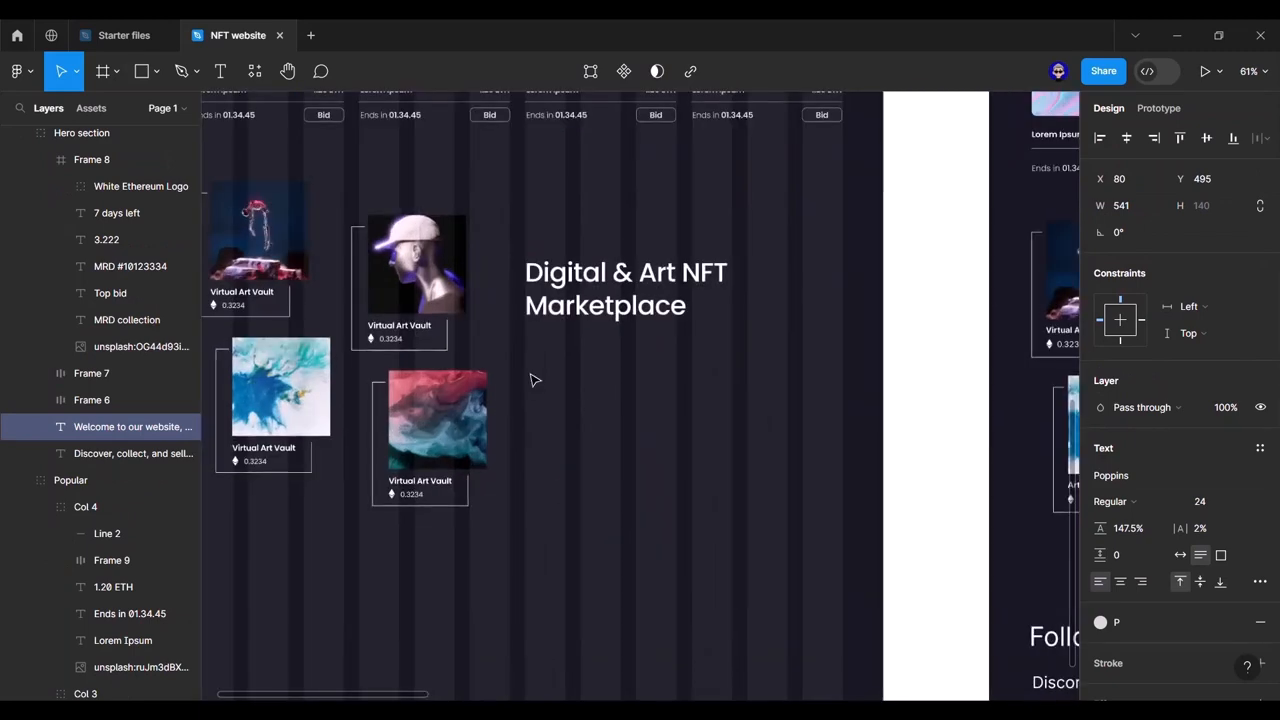
pyautogui.rightClick(525, 172)
pyautogui.moveTo(632, 248)
pyautogui.click(565, 205)
pyautogui.moveTo(704, 420); pyautogui.dragTo(692, 377)
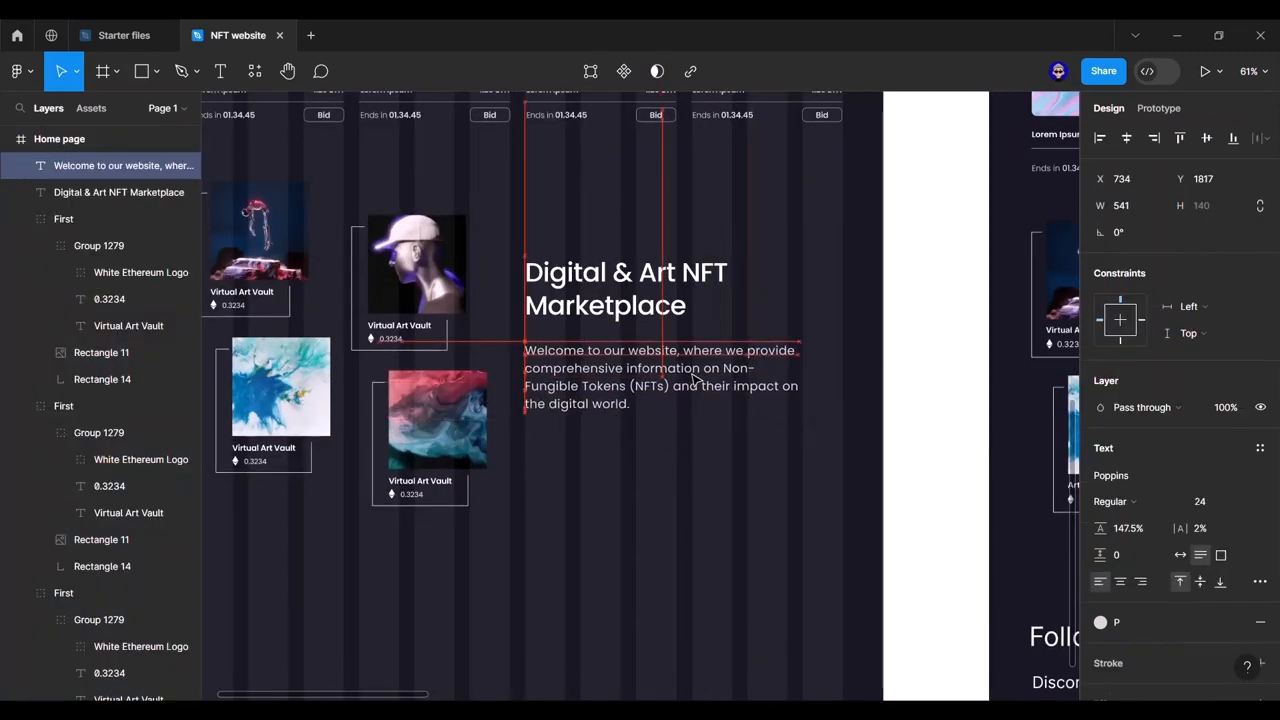
# Step: Nudge the welcome paragraph up to Y 1815, closer to the marketplace heading
pyautogui.click(697, 317)
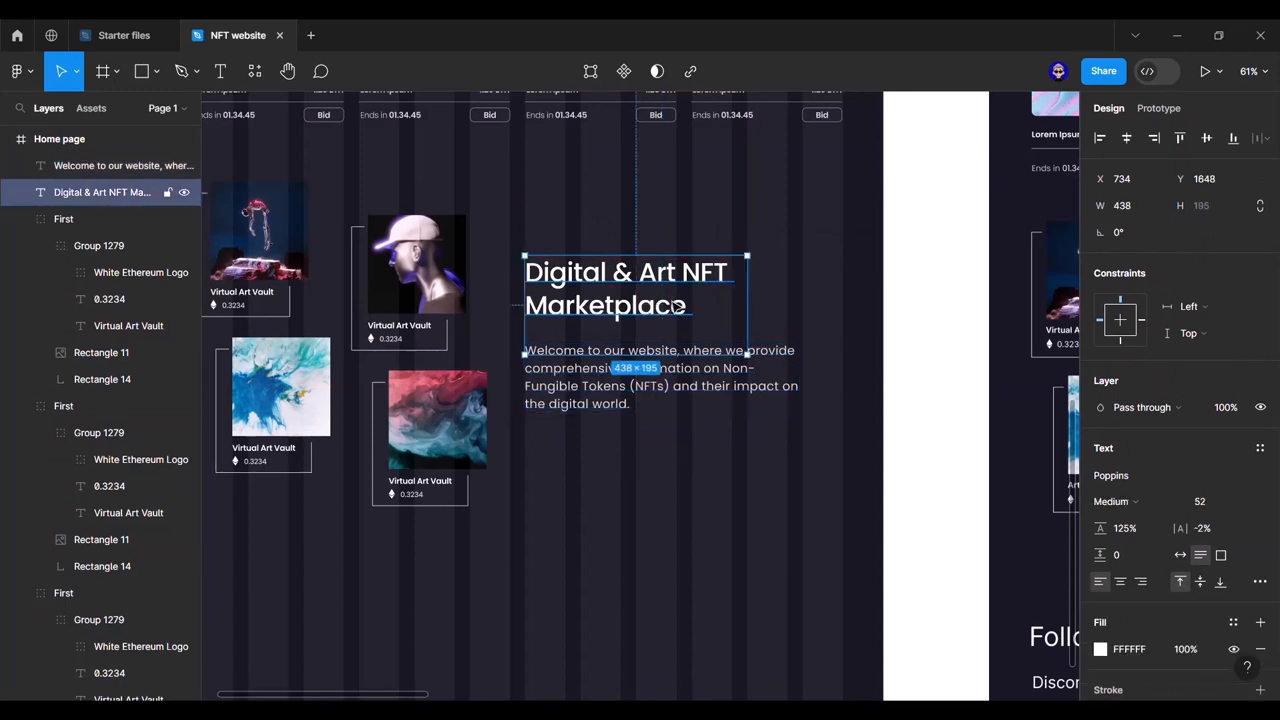
pyautogui.moveTo(665, 334); pyautogui.dragTo(663, 323)
pyautogui.click(660, 360)
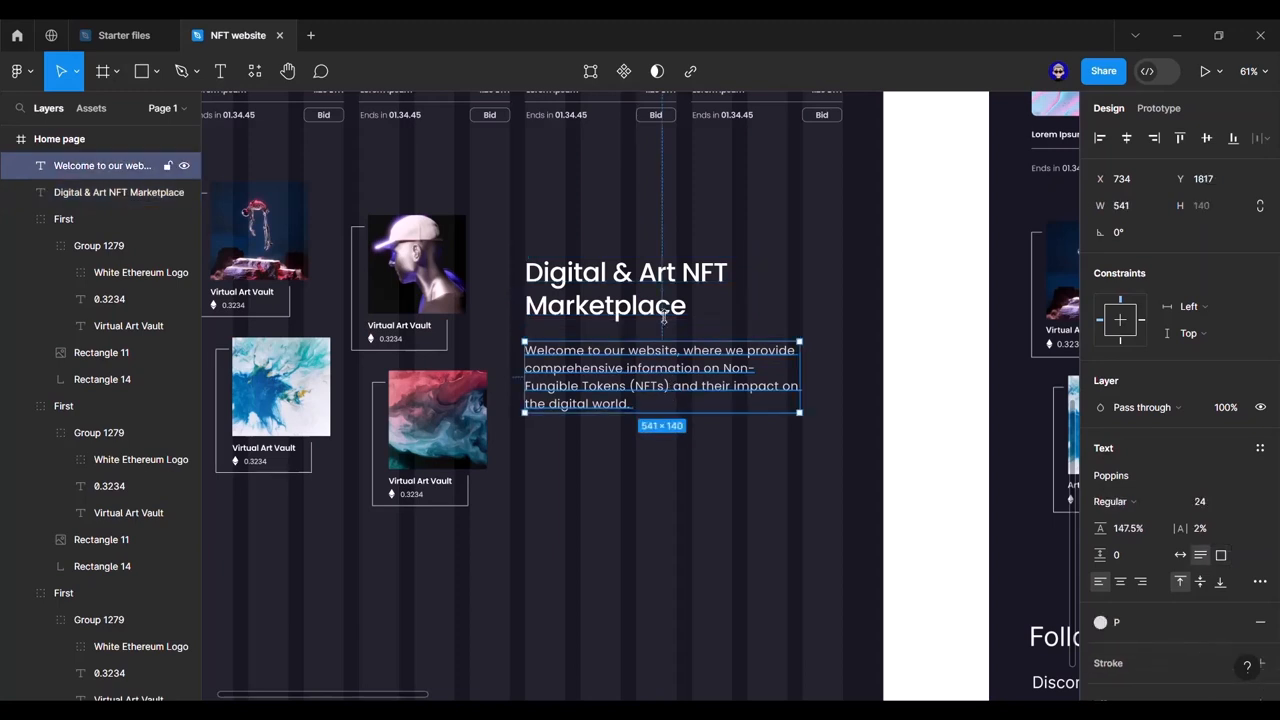
pyautogui.press('Up')
pyautogui.press('Up')
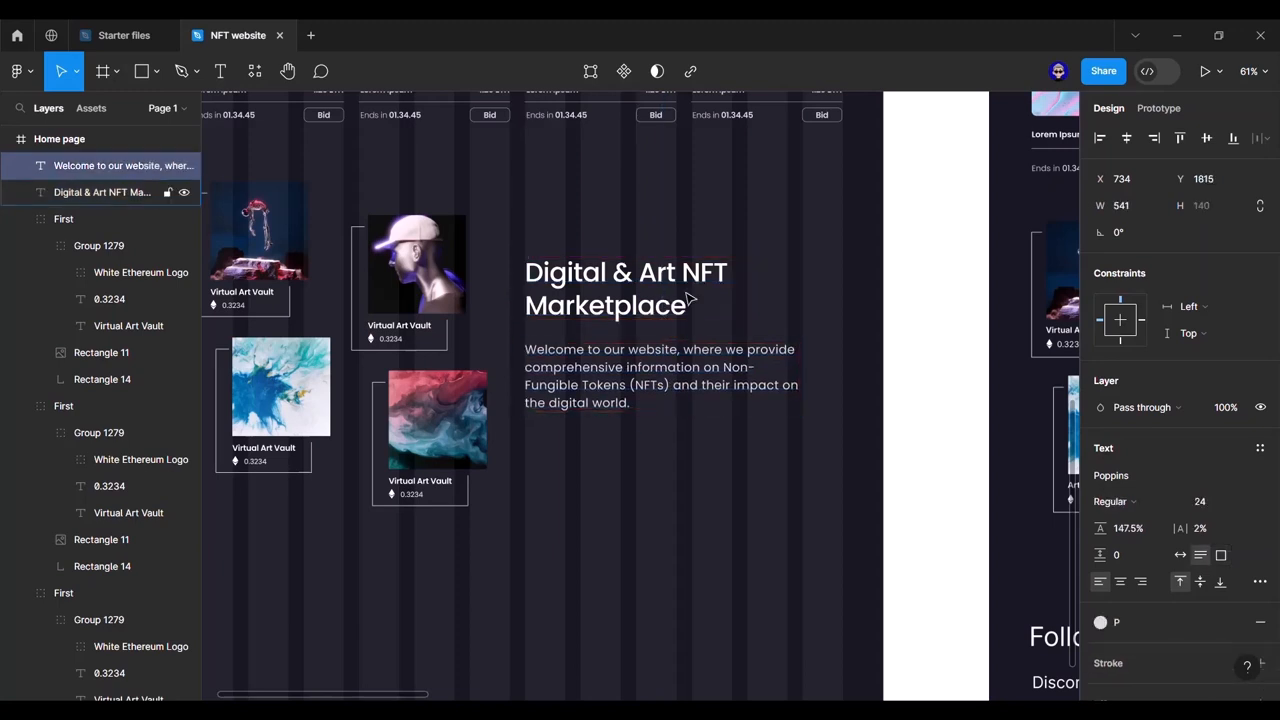
pyautogui.scroll(-4, 905, 341)
pyautogui.click(911, 300)
pyautogui.moveTo(898, 281); pyautogui.dragTo(564, 309)
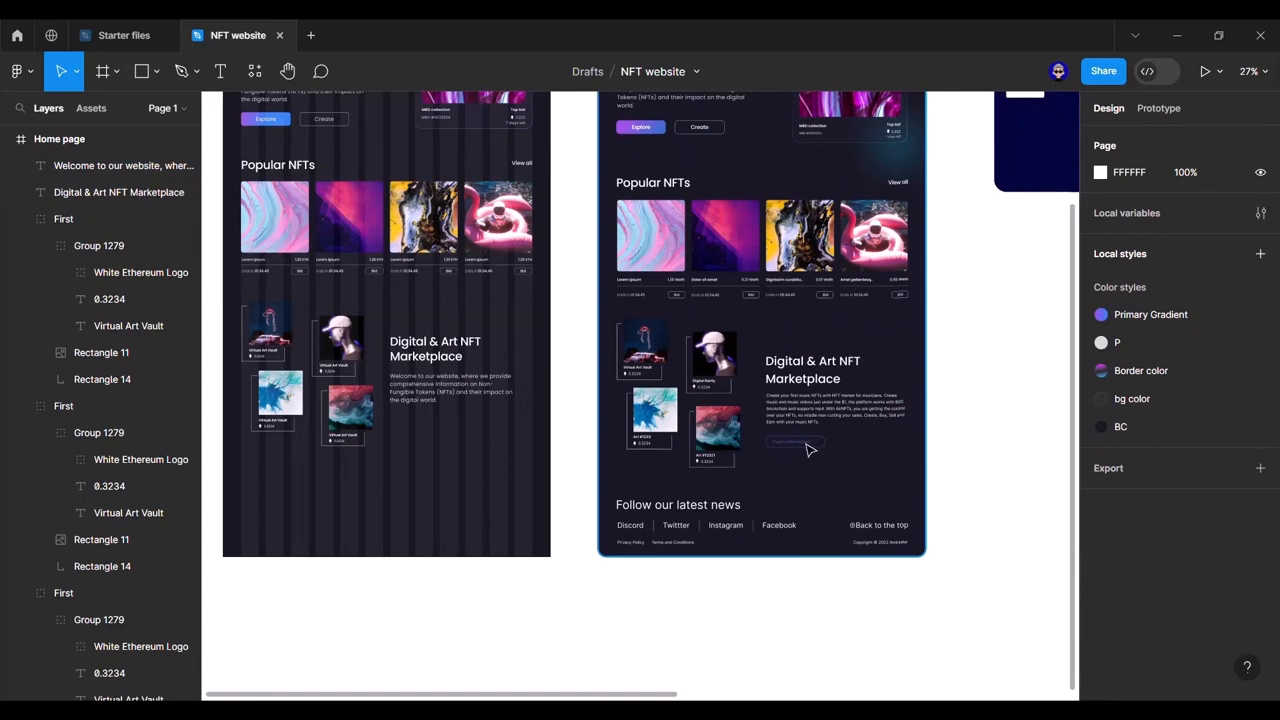
pyautogui.moveTo(482, 441); pyautogui.dragTo(491, 441)
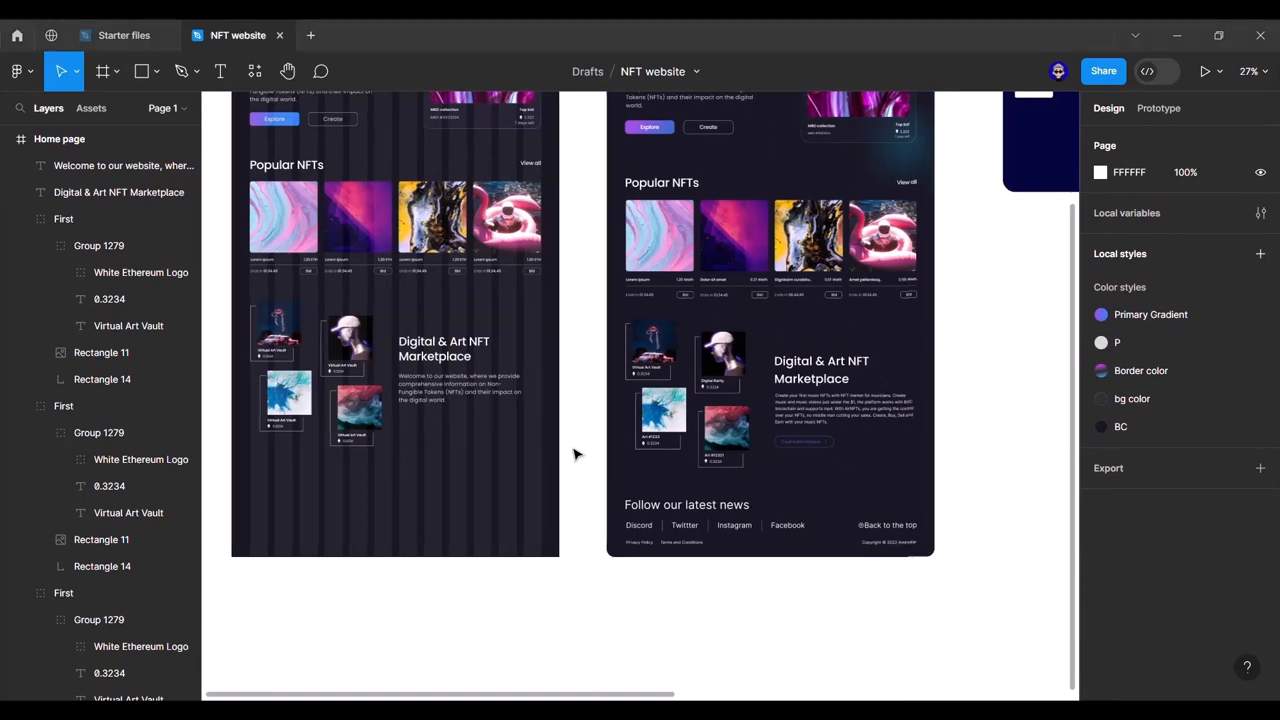
pyautogui.scroll(10, 455, 409)
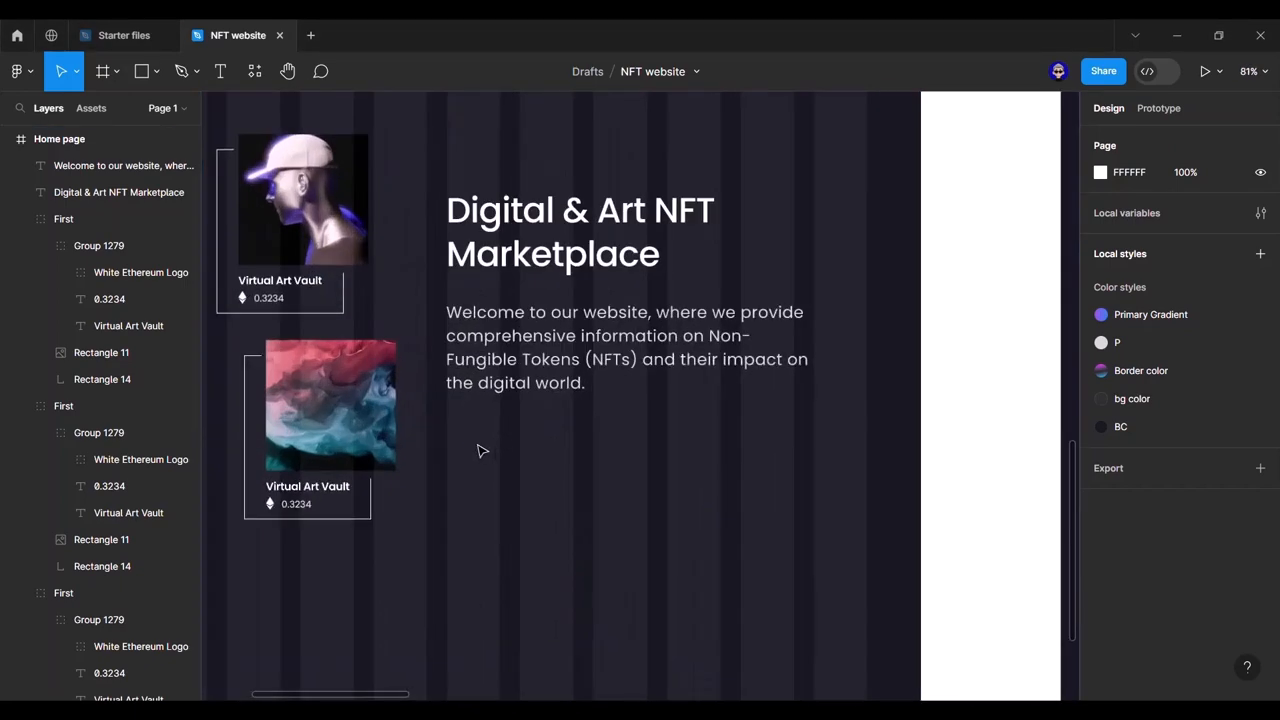
# Step: Add an "Explore Marketplace" text below the welcome paragraph in the Digital & Art NFT Marketplace section
pyautogui.press('t')
pyautogui.click(459, 447)
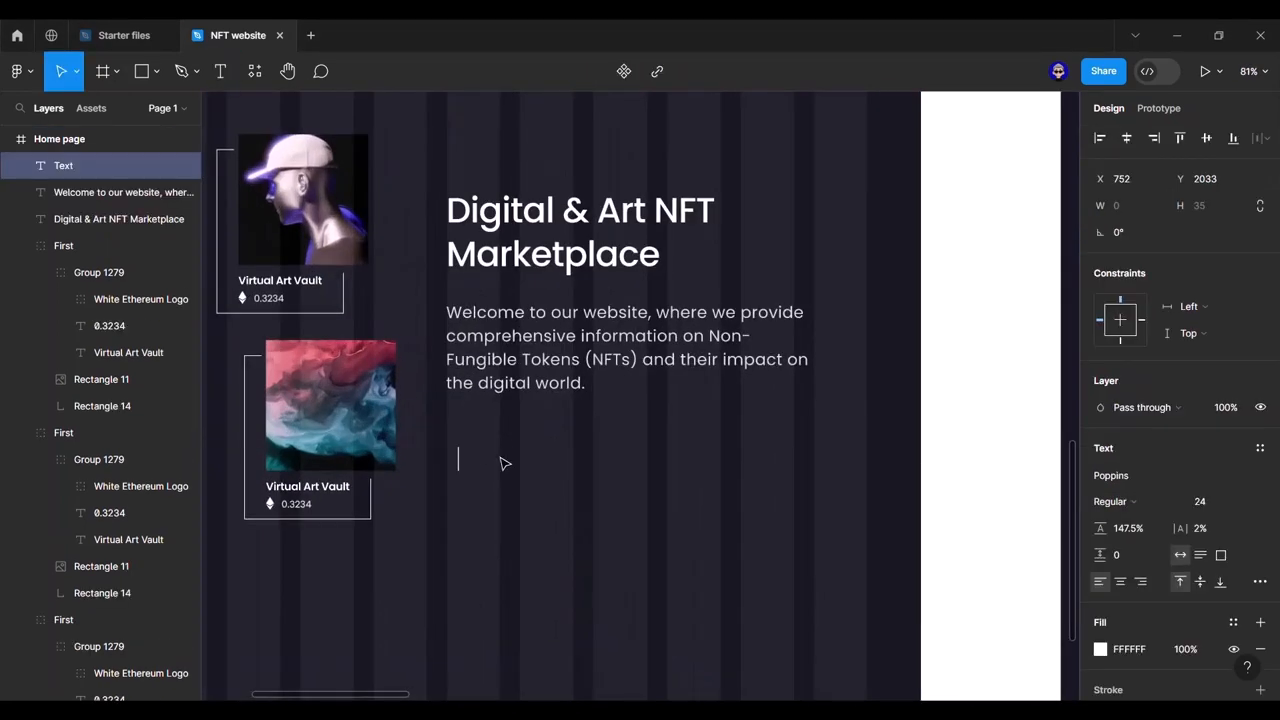
pyautogui.hotkey('ctrl', 'v')
pyautogui.press('Escape')
# Step: Set the Explore Marketplace text to Light weight and apply the Primary Gradient style as its fill
pyautogui.click(1162, 509)
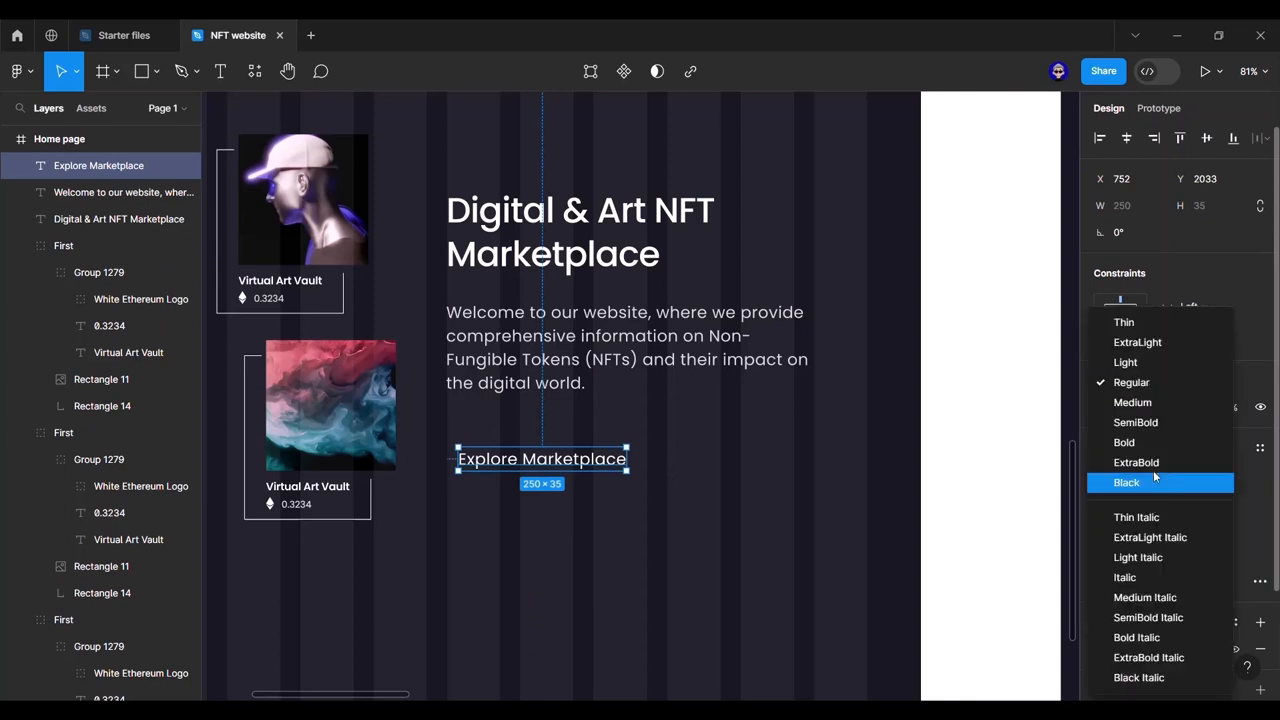
pyautogui.click(1171, 364)
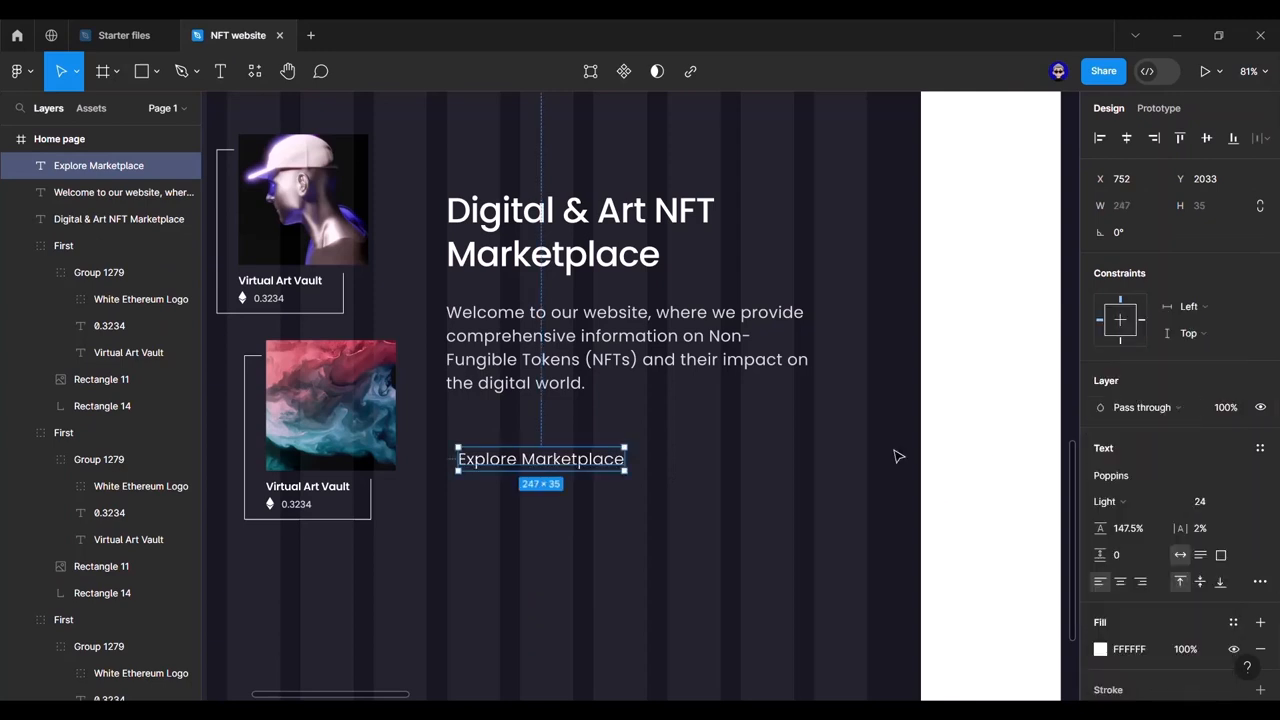
pyautogui.click(1236, 621)
pyautogui.click(956, 564)
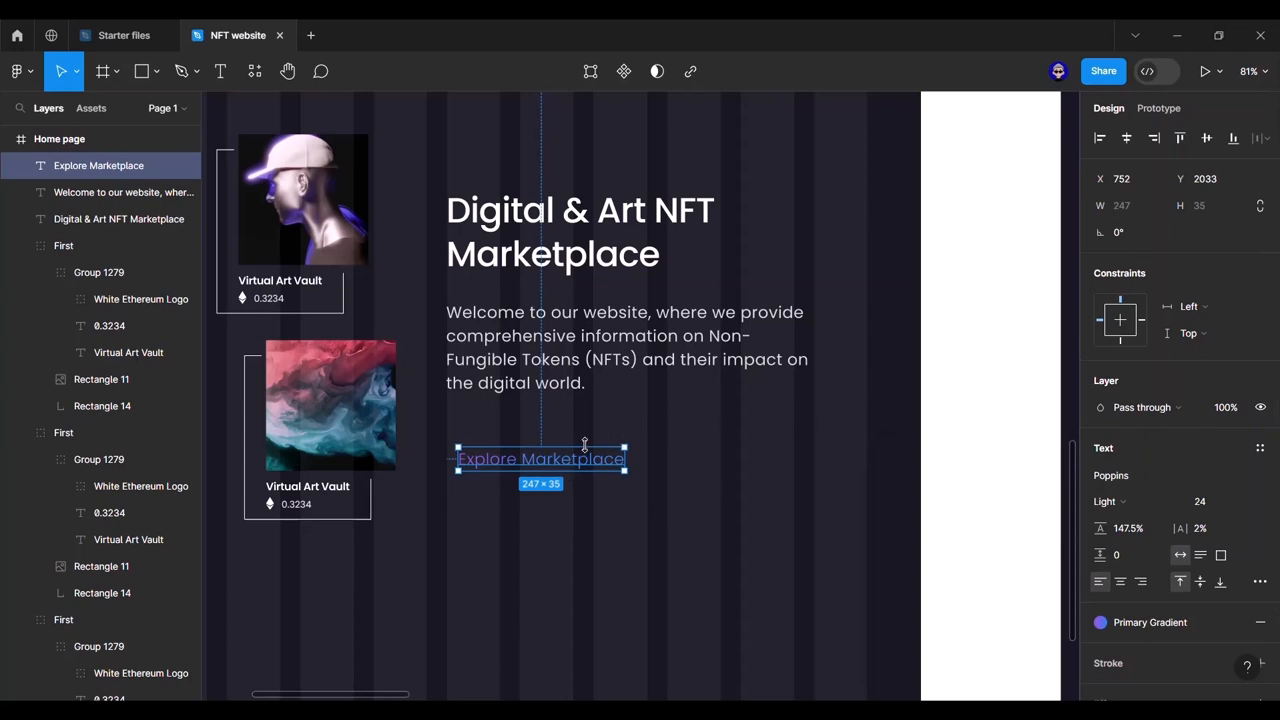
# Step: Wrap the Explore Marketplace text in an auto layout frame at X 734, Y 2026 with 59 horizontal and 12 vertical padding
pyautogui.hotkey('shift', 'a')
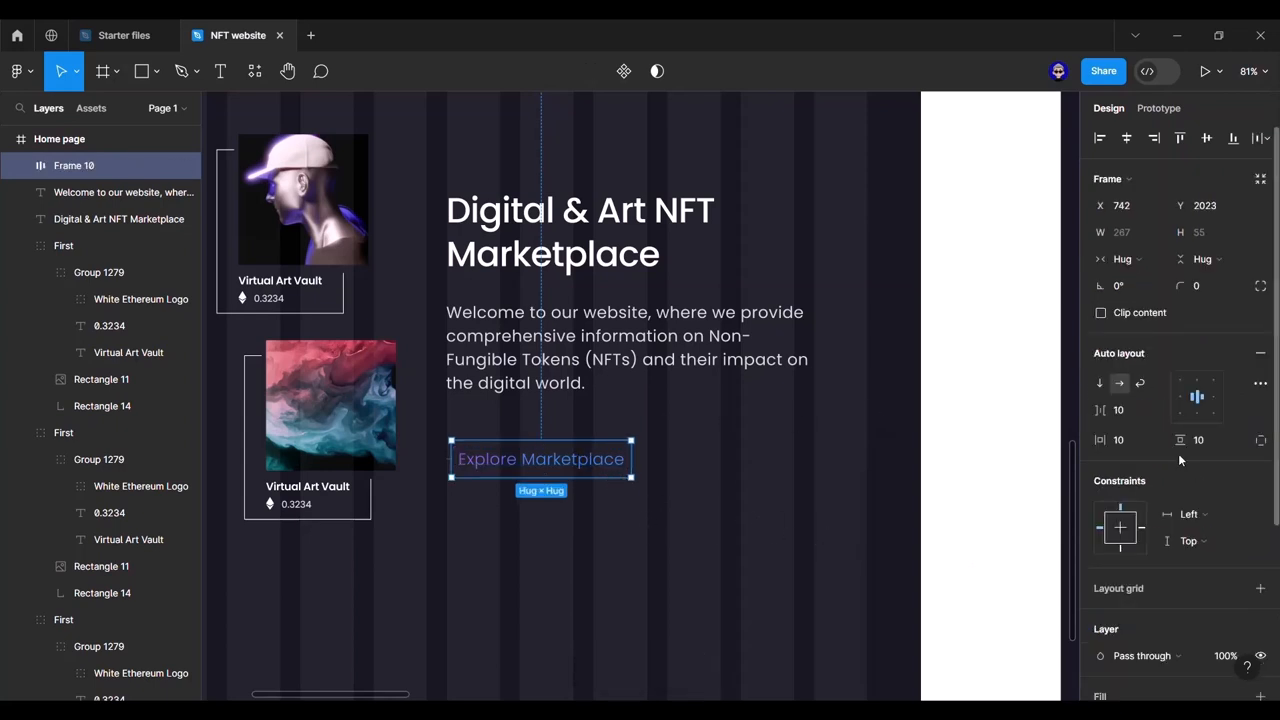
pyautogui.moveTo(1100, 440); pyautogui.dragTo(1180, 446)
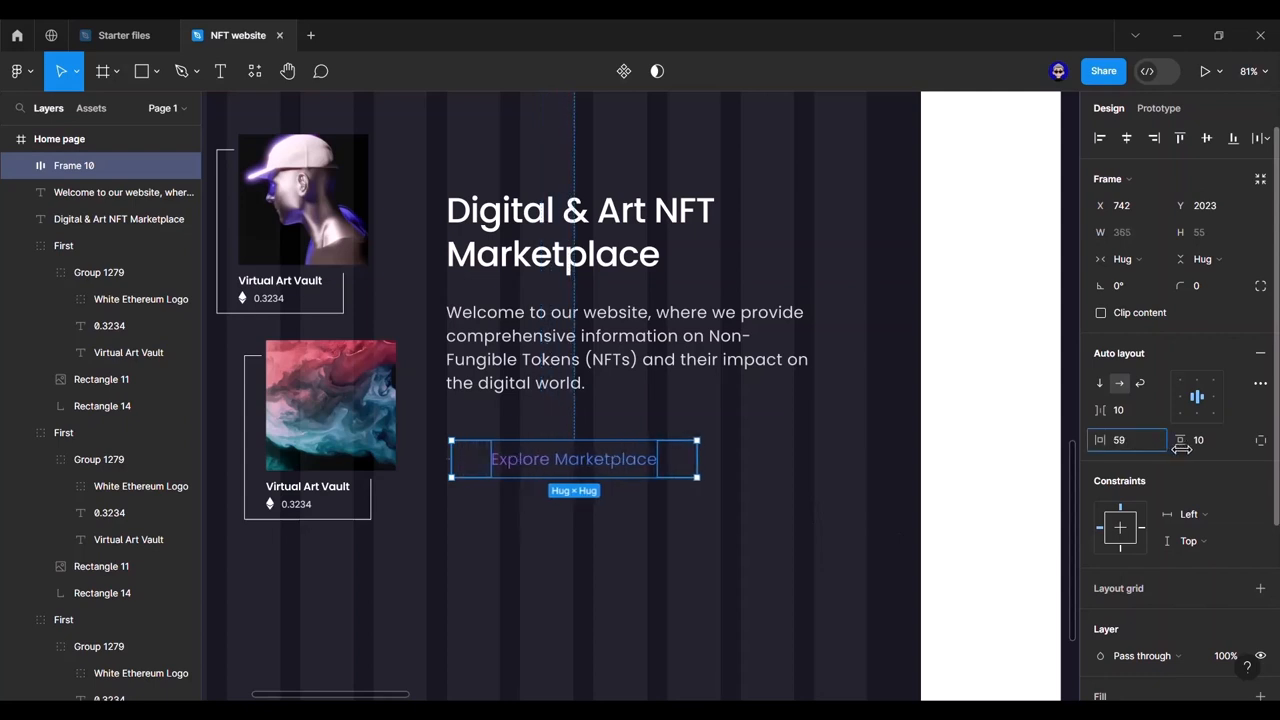
pyautogui.moveTo(588, 472); pyautogui.dragTo(582, 475)
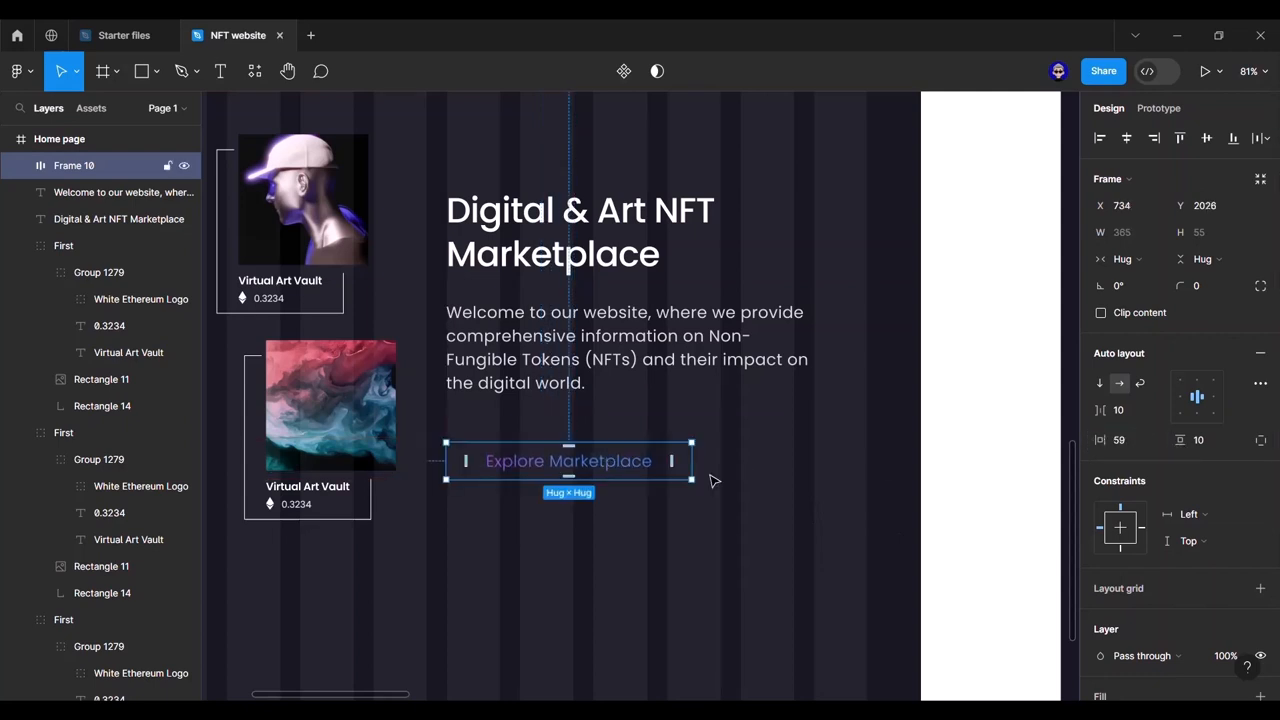
pyautogui.moveTo(1176, 441); pyautogui.dragTo(1180, 444)
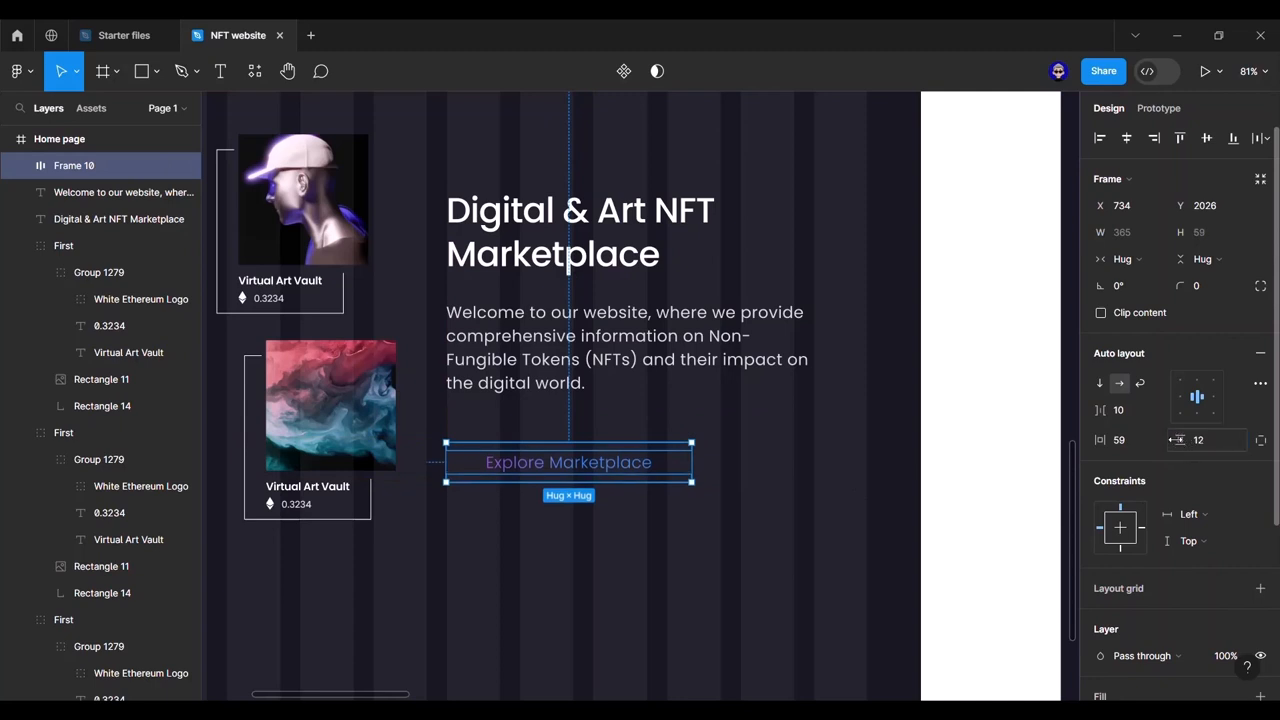
# Step: Give the Explore Marketplace button frame a Primary Gradient stroke and a corner radius of 32
pyautogui.scroll(-5, 1227, 503)
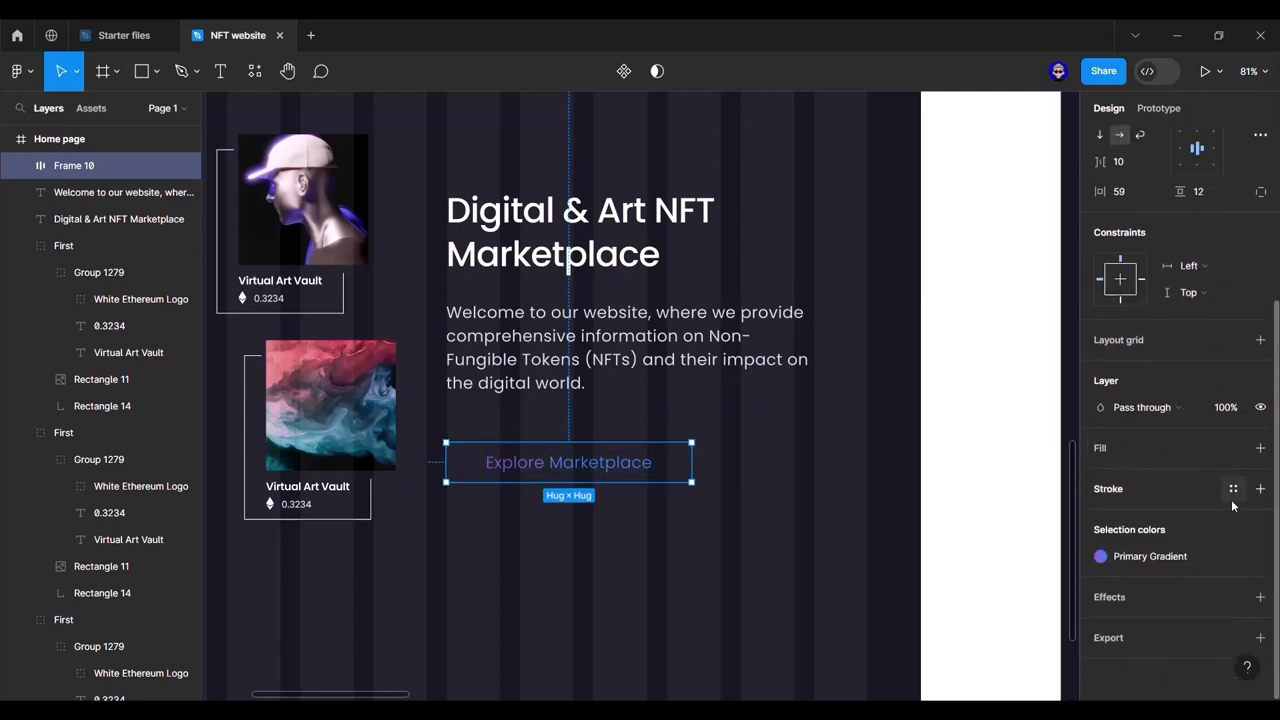
pyautogui.click(1233, 489)
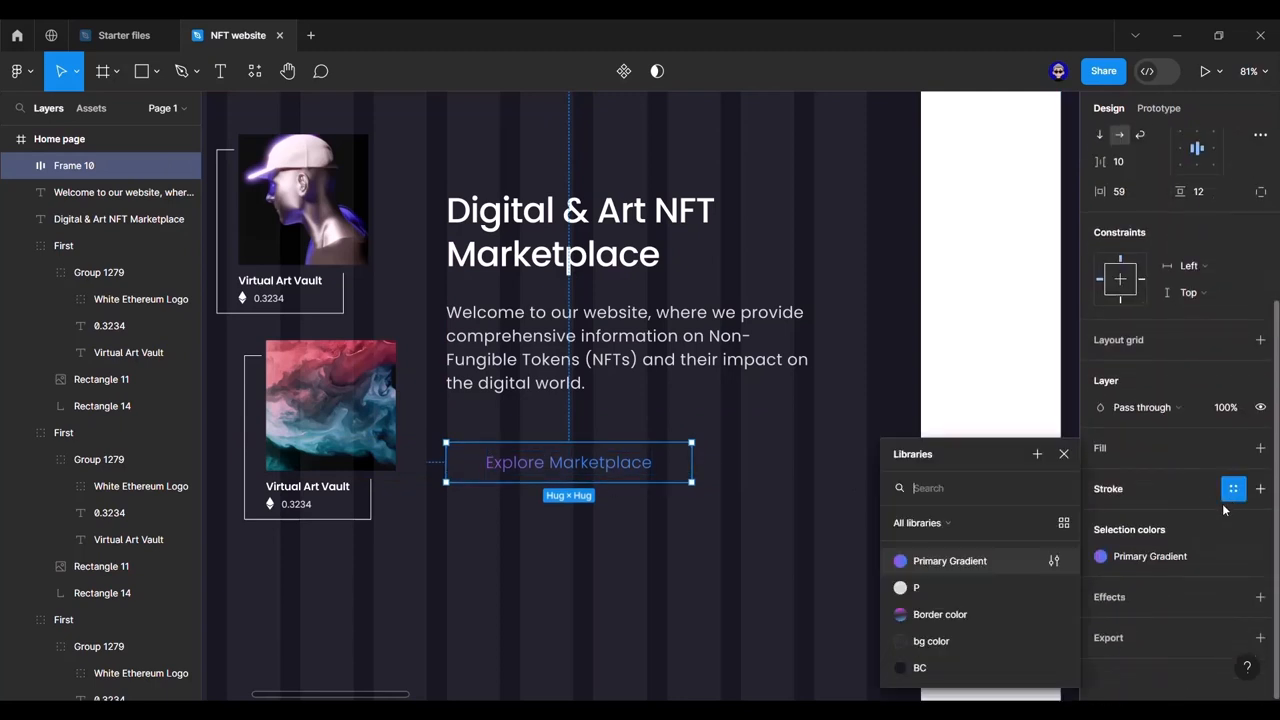
pyautogui.click(963, 565)
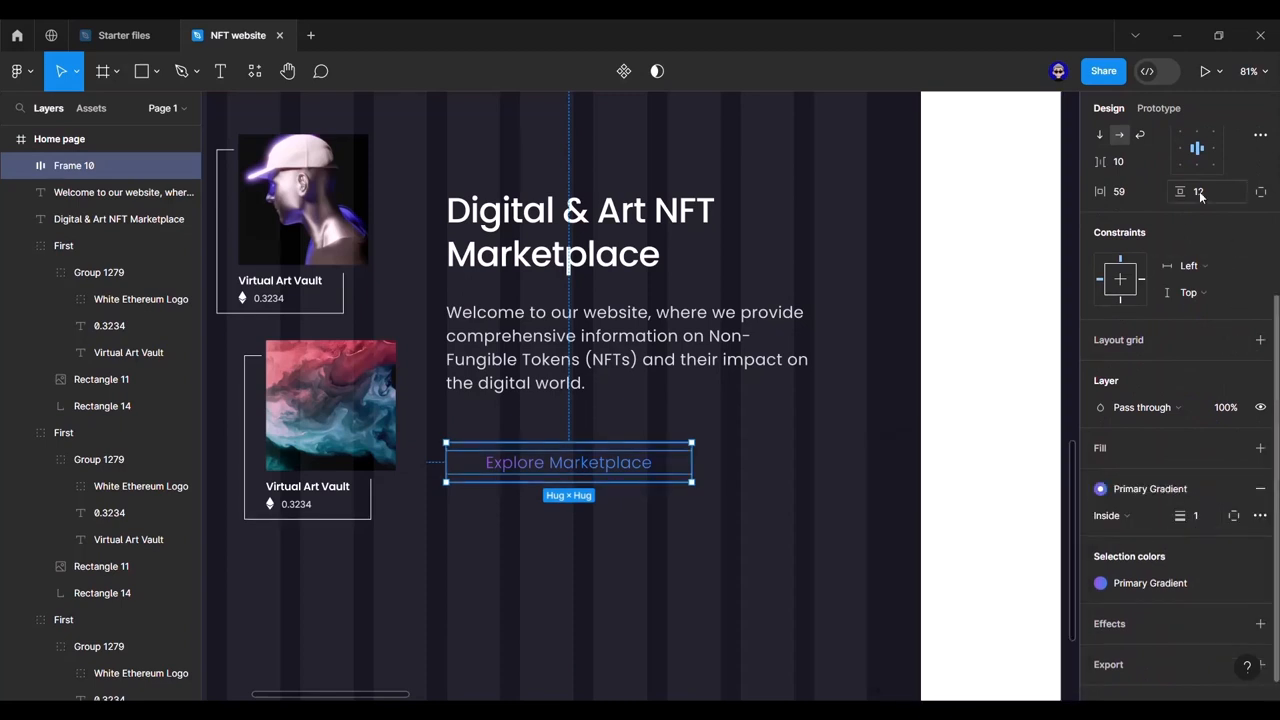
pyautogui.scroll(5, 1190, 225)
pyautogui.click(1183, 286)
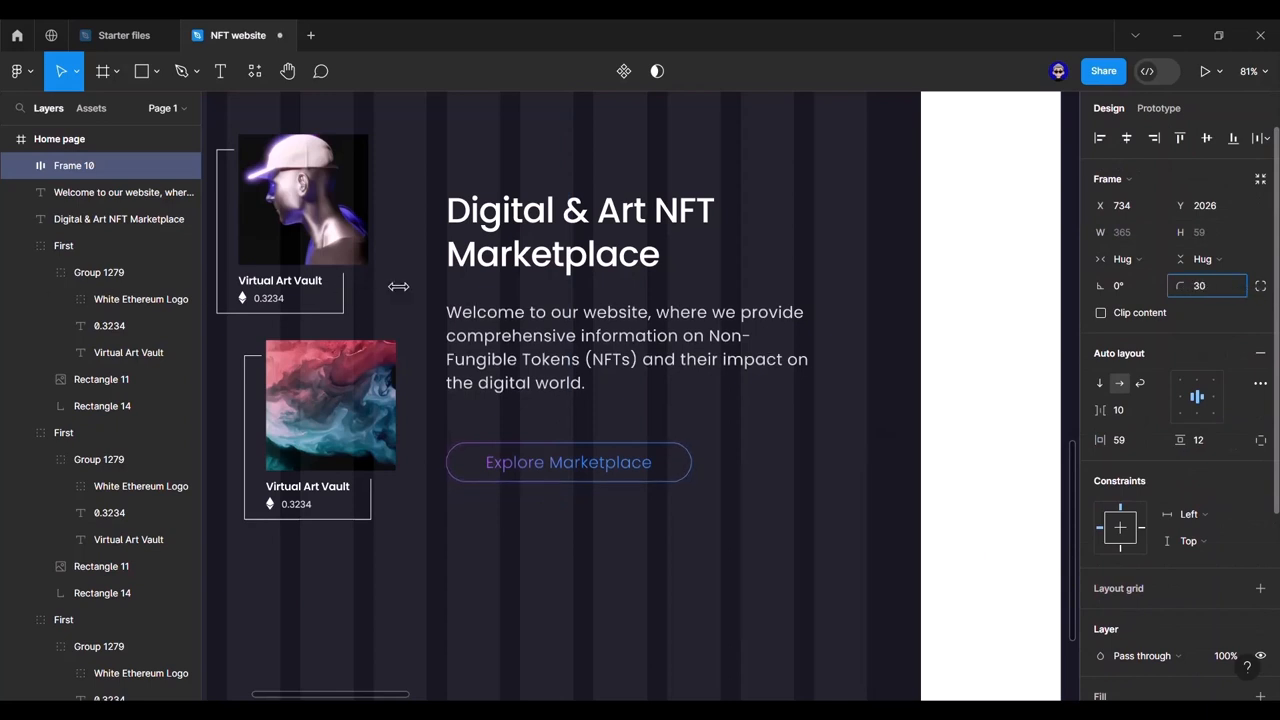
pyautogui.press('Return')
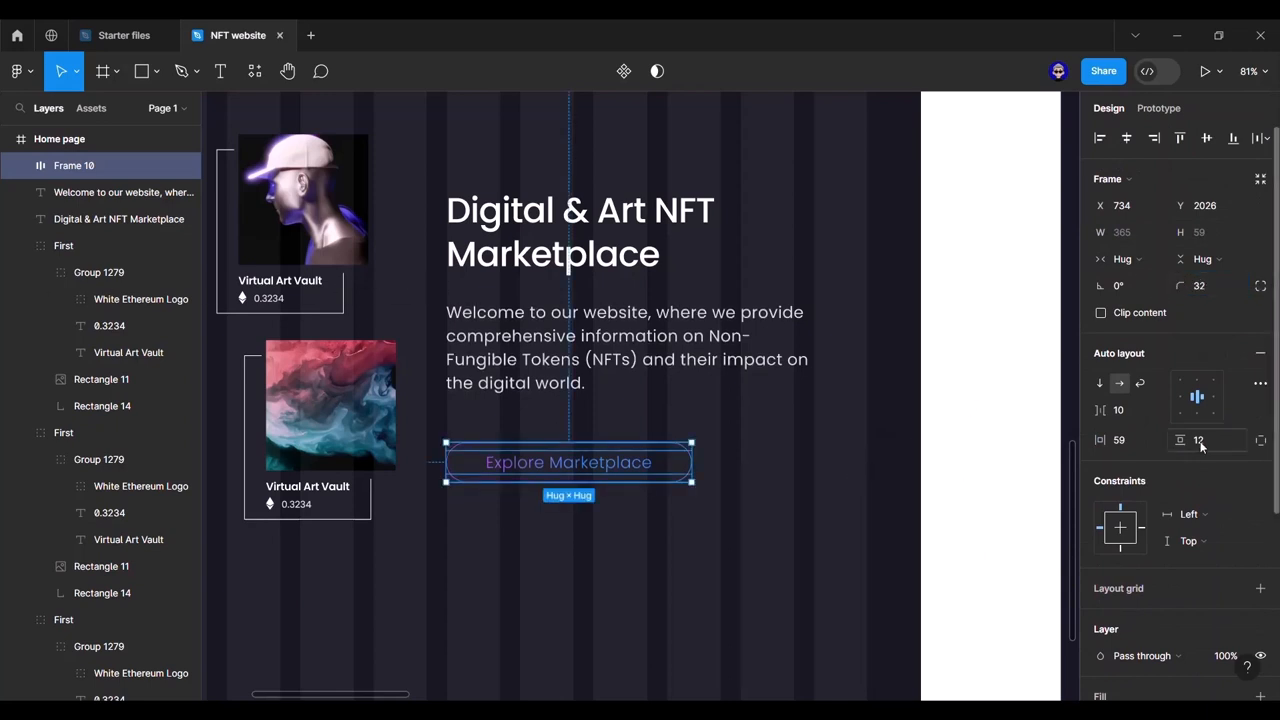
# Step: Set the button's vertical padding to 10 and move the button up to Y 1995, closer to the paragraph
pyautogui.moveTo(1180, 440); pyautogui.dragTo(1179, 440)
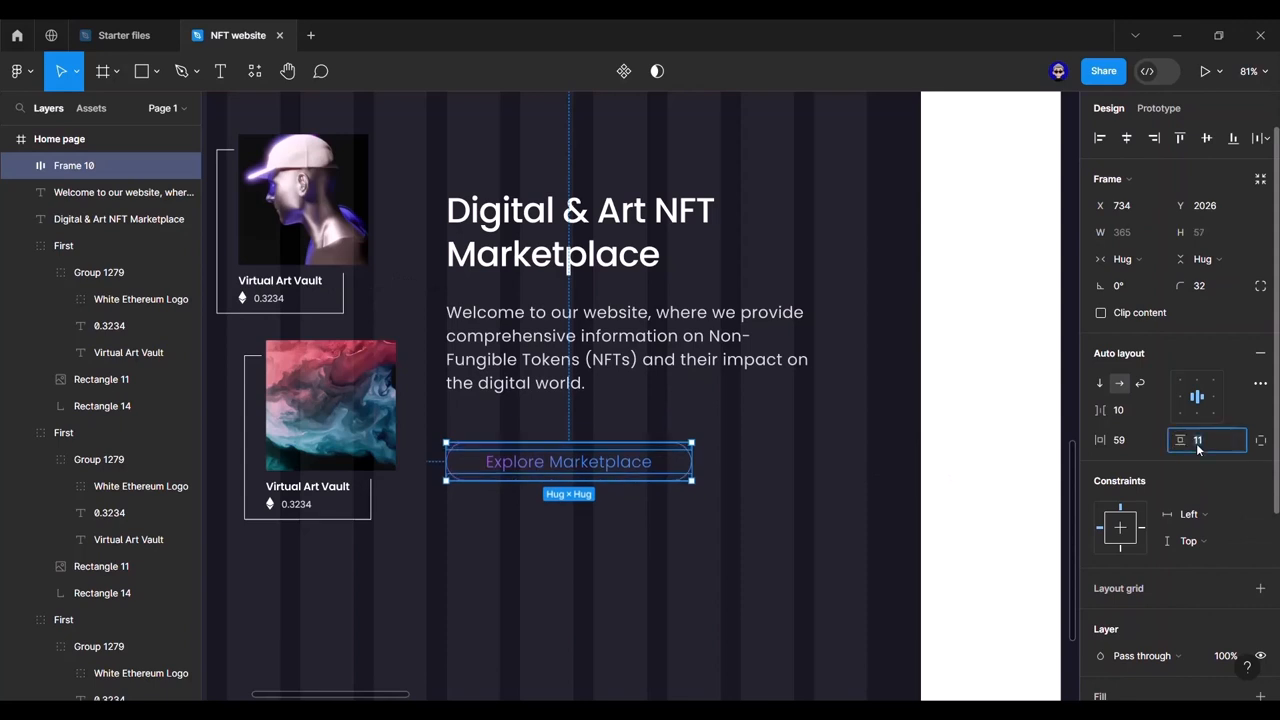
pyautogui.press('Down')
pyautogui.press('Return')
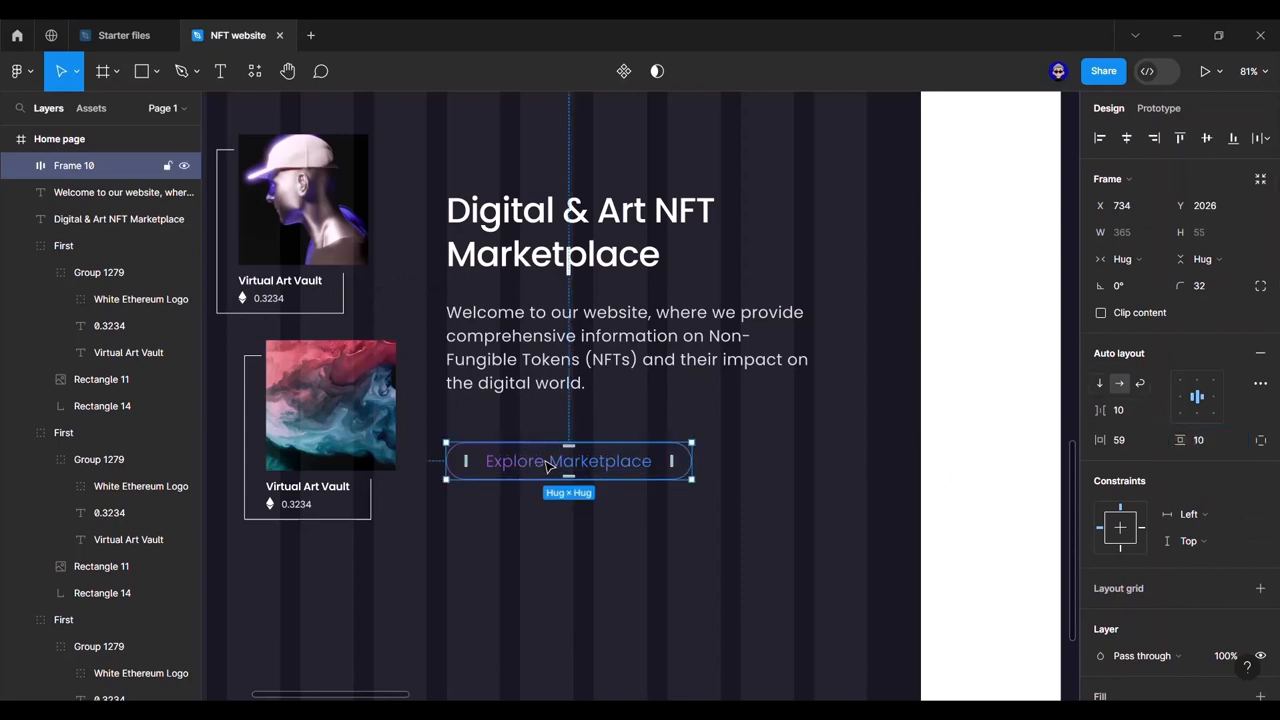
pyautogui.moveTo(548, 466); pyautogui.dragTo(545, 445)
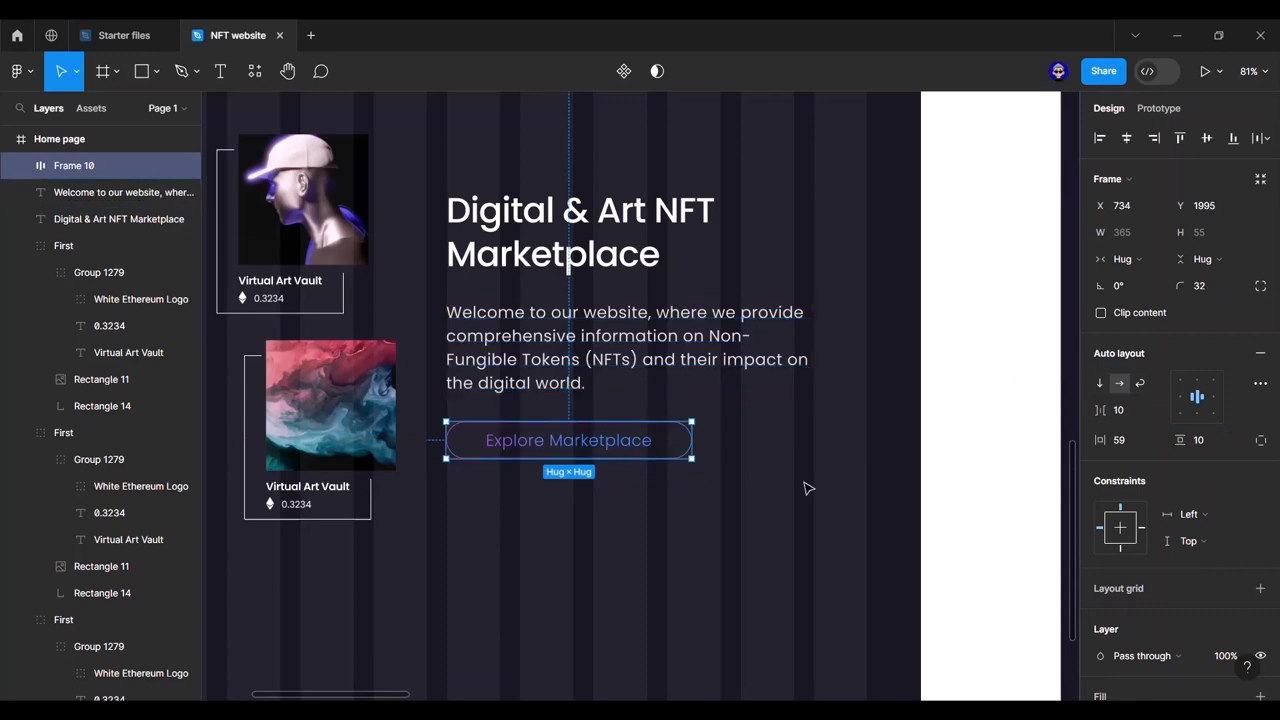
# Step: Reduce the Explore Marketplace label's font size to 18, comparing it with the reference design
pyautogui.click(948, 487)
pyautogui.scroll(-5, 971, 500)
pyautogui.moveTo(975, 500); pyautogui.dragTo(578, 435)
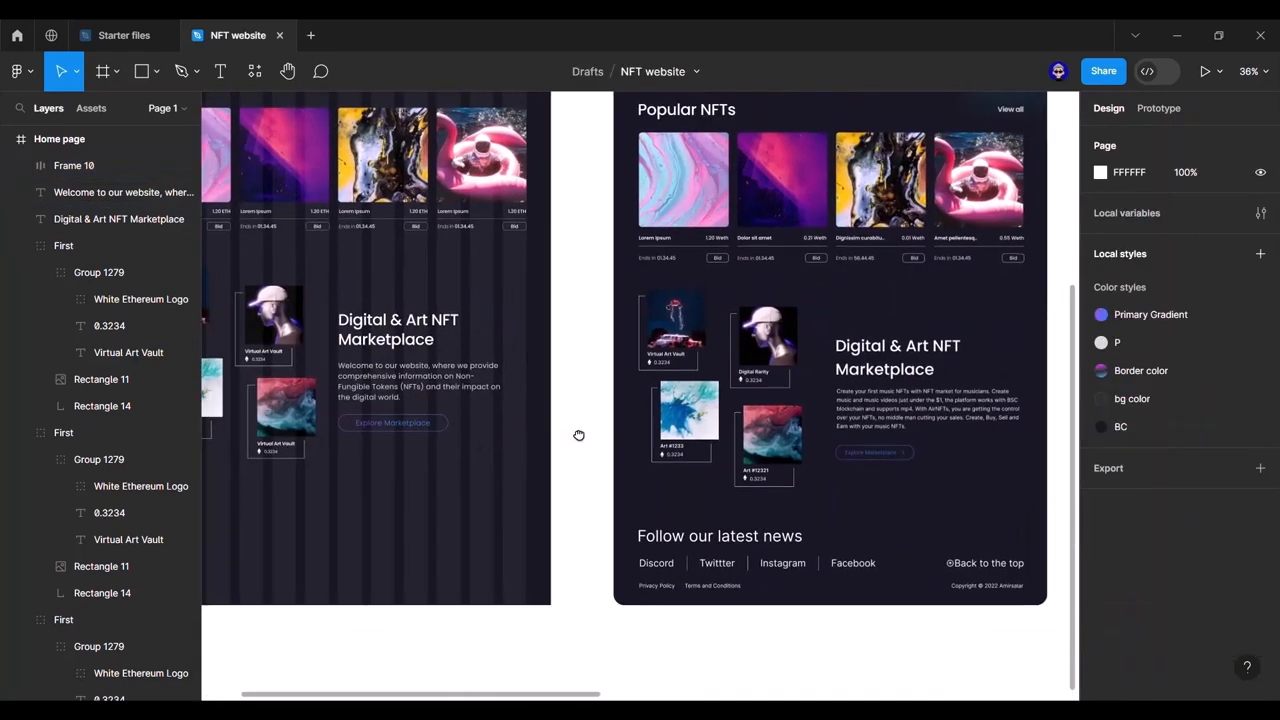
pyautogui.click(398, 430)
pyautogui.click(1208, 421)
pyautogui.press('Down')
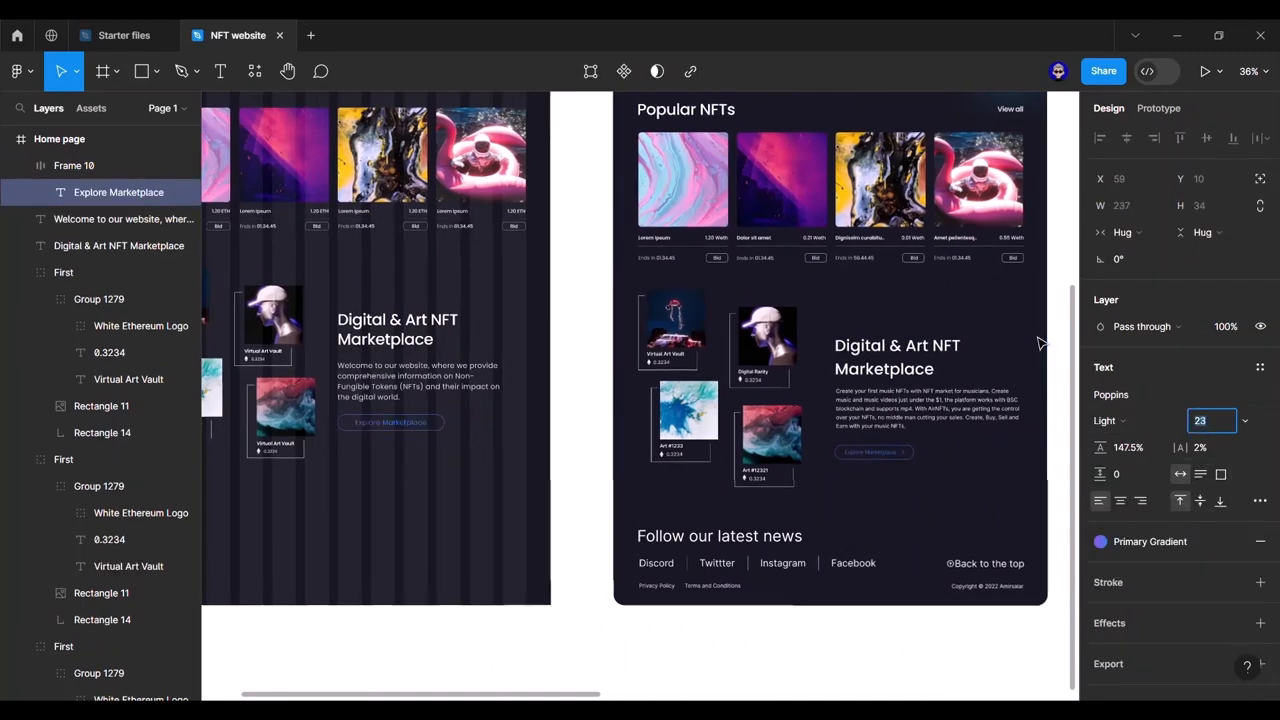
pyautogui.press('Down')
pyautogui.press('Down')
pyautogui.press('Down')
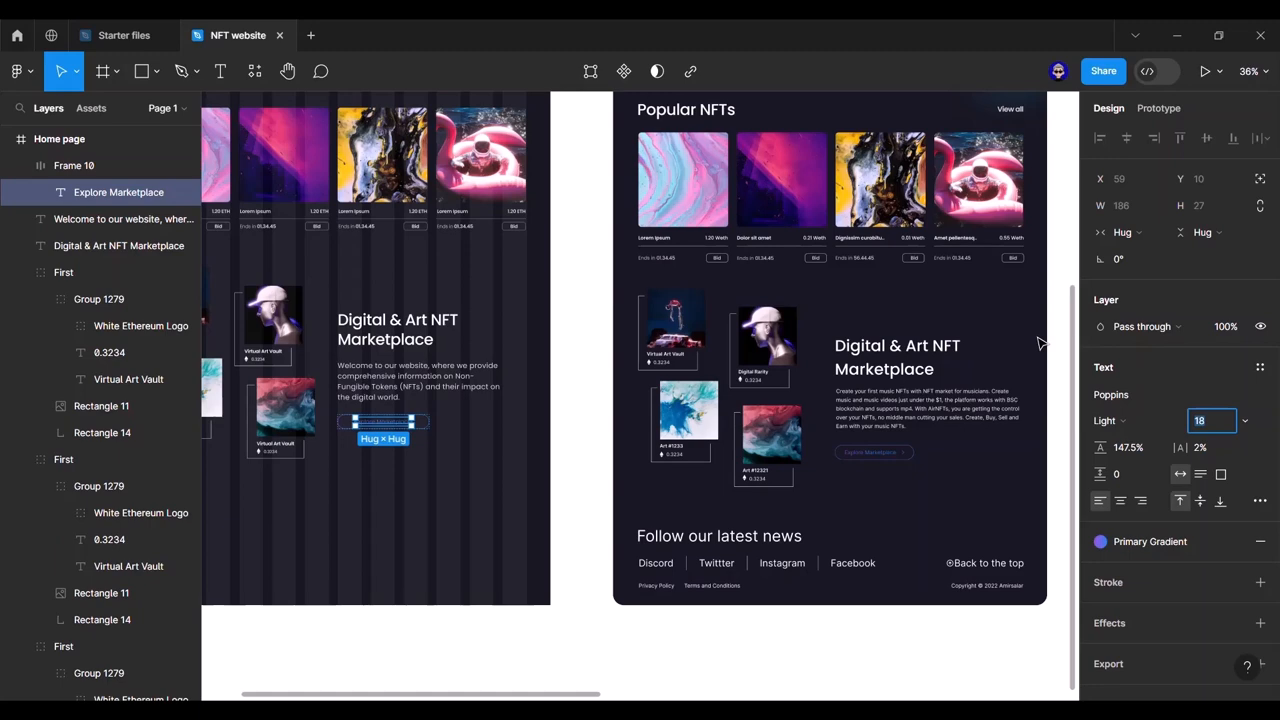
# Step: Move the Explore Marketplace button just below its counterpart in the reference design and set its horizontal padding to 38
pyautogui.click(567, 421)
pyautogui.moveTo(388, 424); pyautogui.dragTo(826, 400)
pyautogui.press(']')
pyautogui.press(']')
pyautogui.scroll(6, 912, 496)
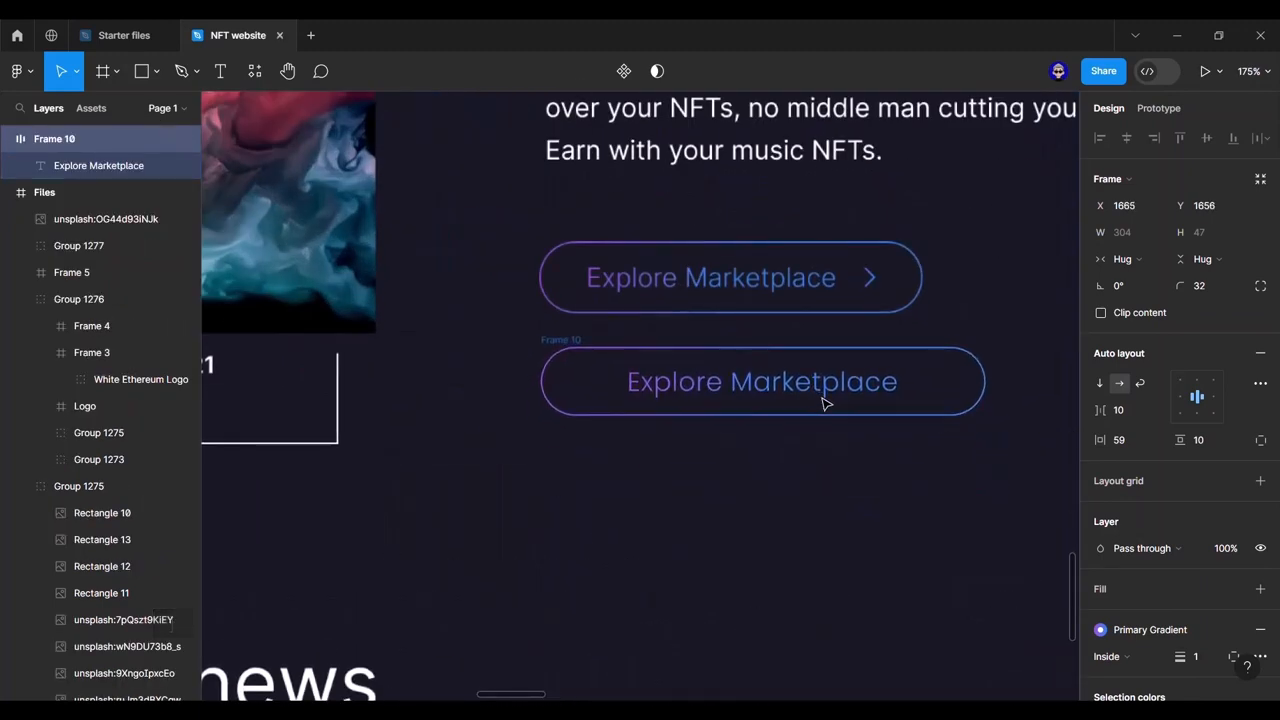
pyautogui.moveTo(1099, 443); pyautogui.dragTo(1065, 446)
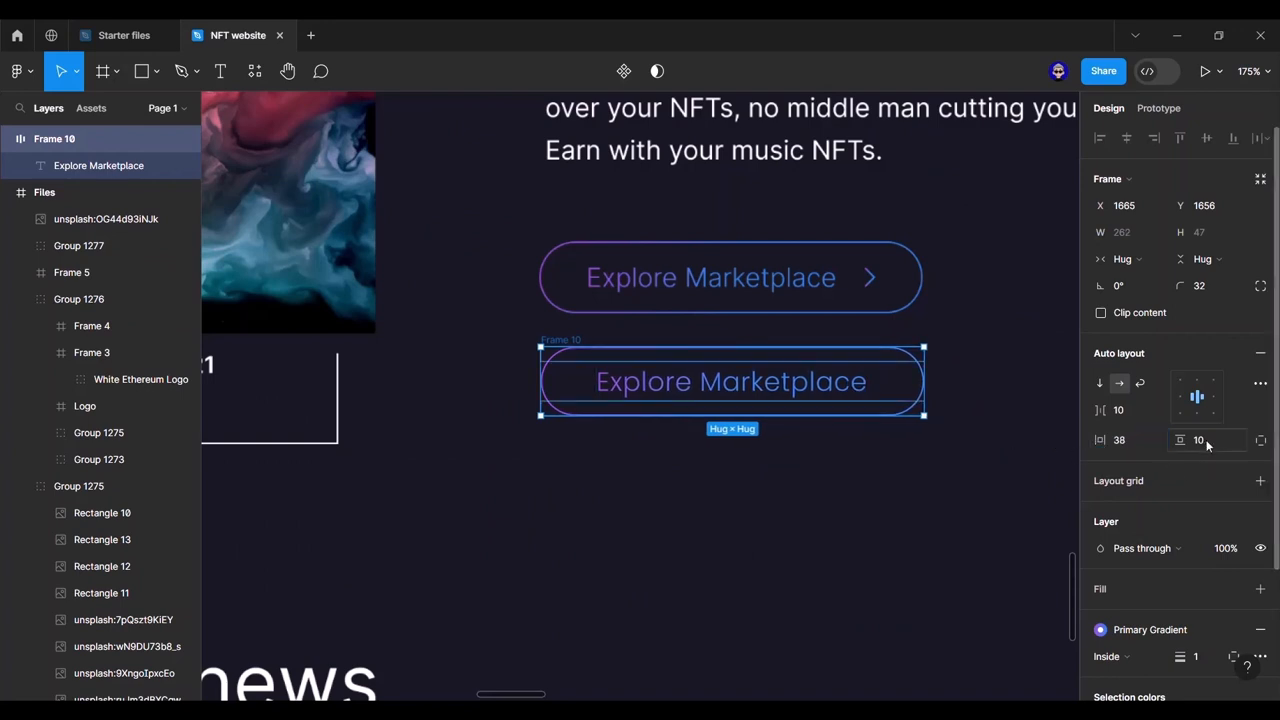
# Step: Set the Explore Marketplace label's font size to 16 and the button's horizontal padding to 49 to match the reference button
pyautogui.press('Return')
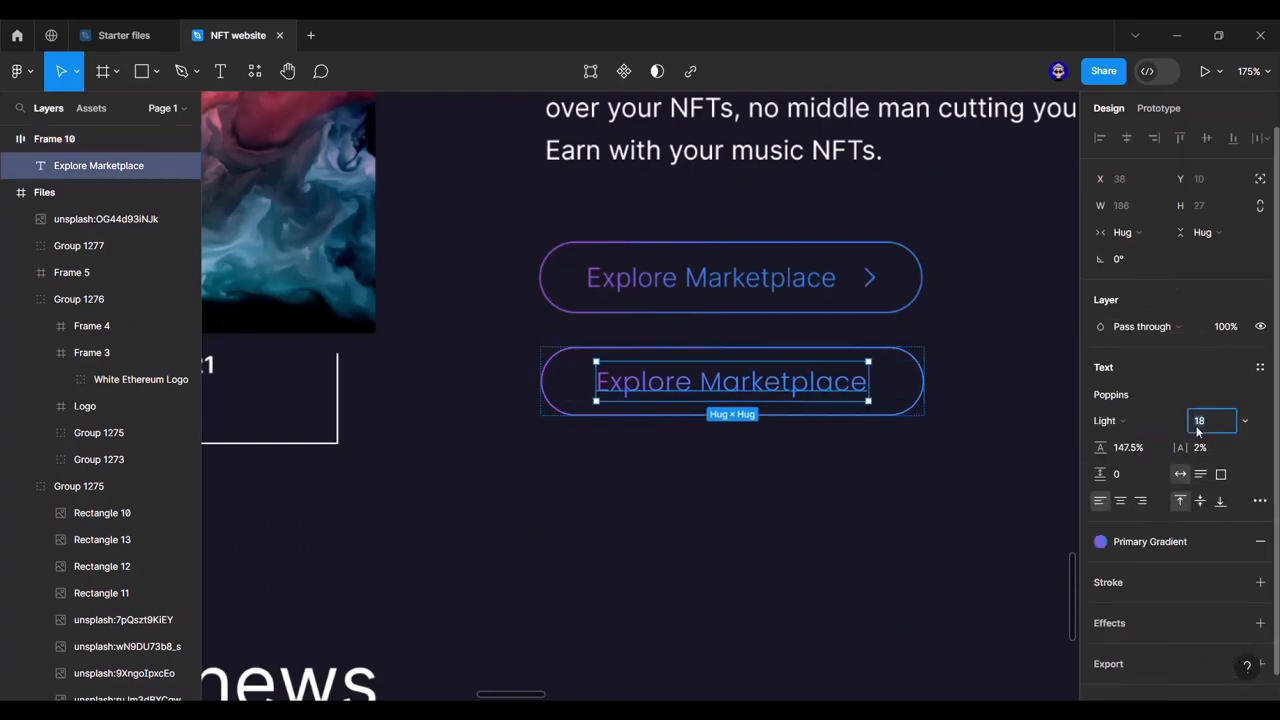
pyautogui.write('16')
pyautogui.press('Return')
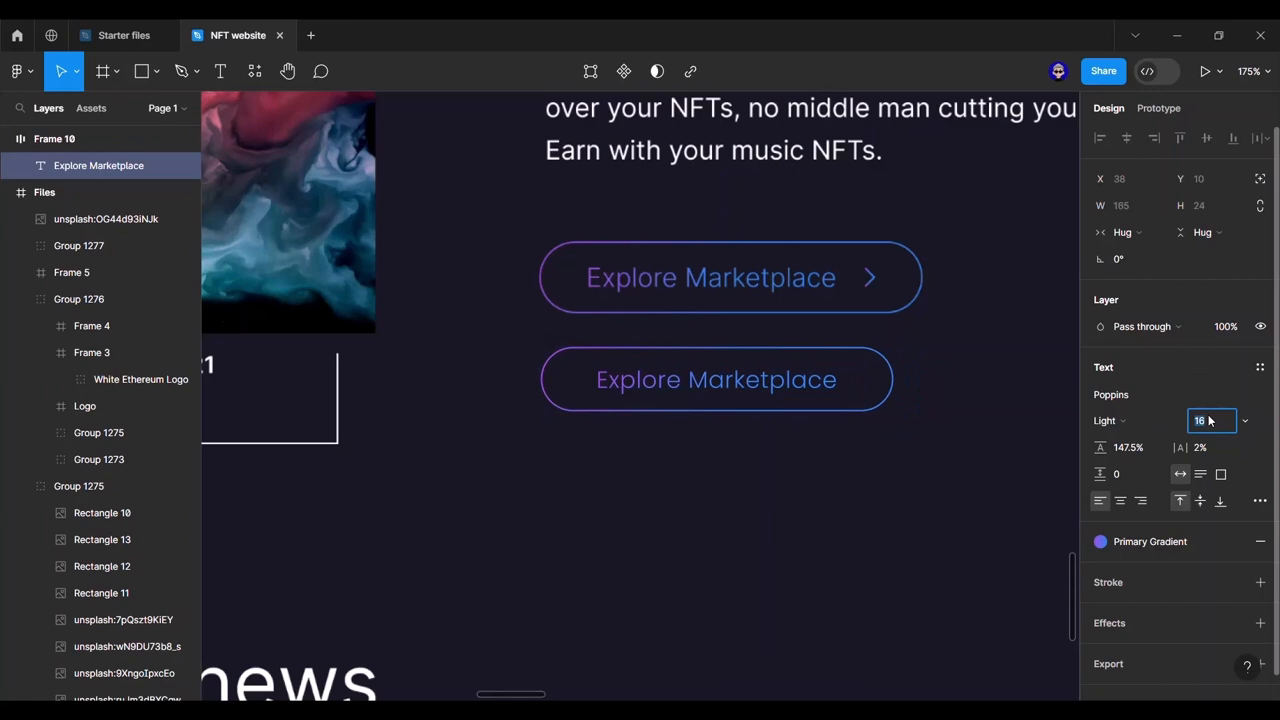
pyautogui.click(990, 415)
pyautogui.click(834, 380)
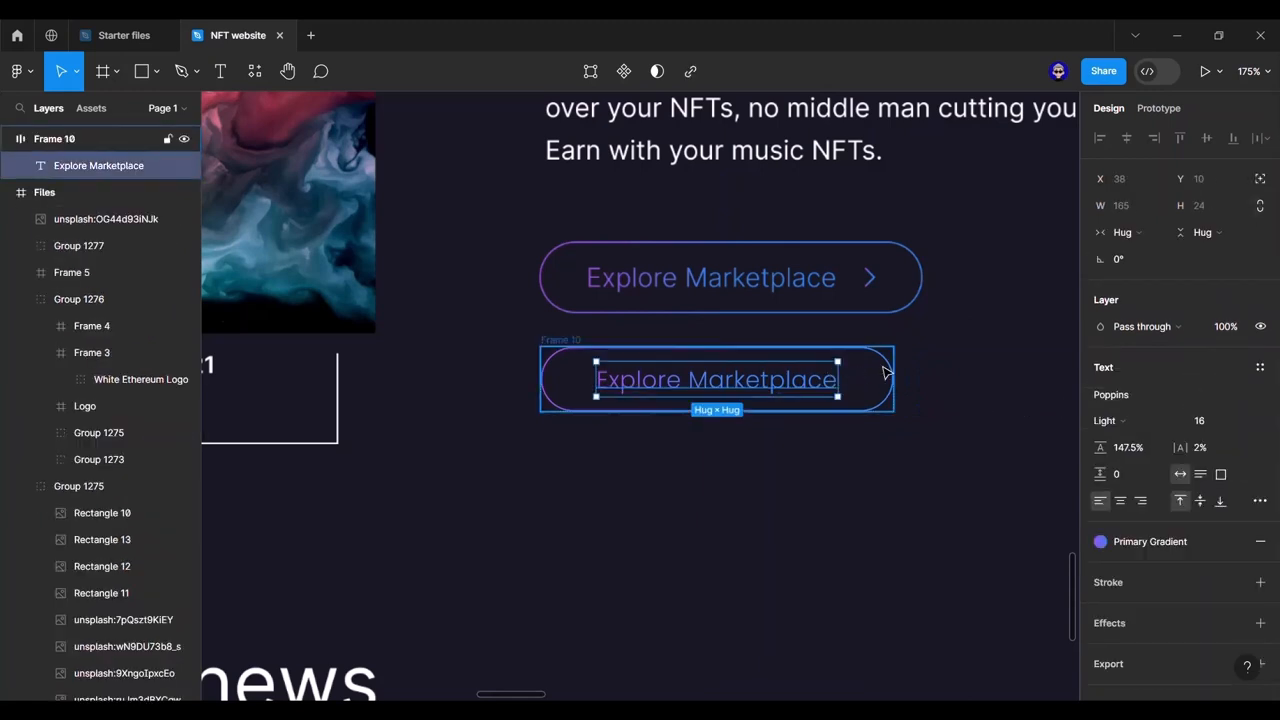
pyautogui.click(888, 373)
pyautogui.moveTo(1104, 440); pyautogui.dragTo(1123, 440)
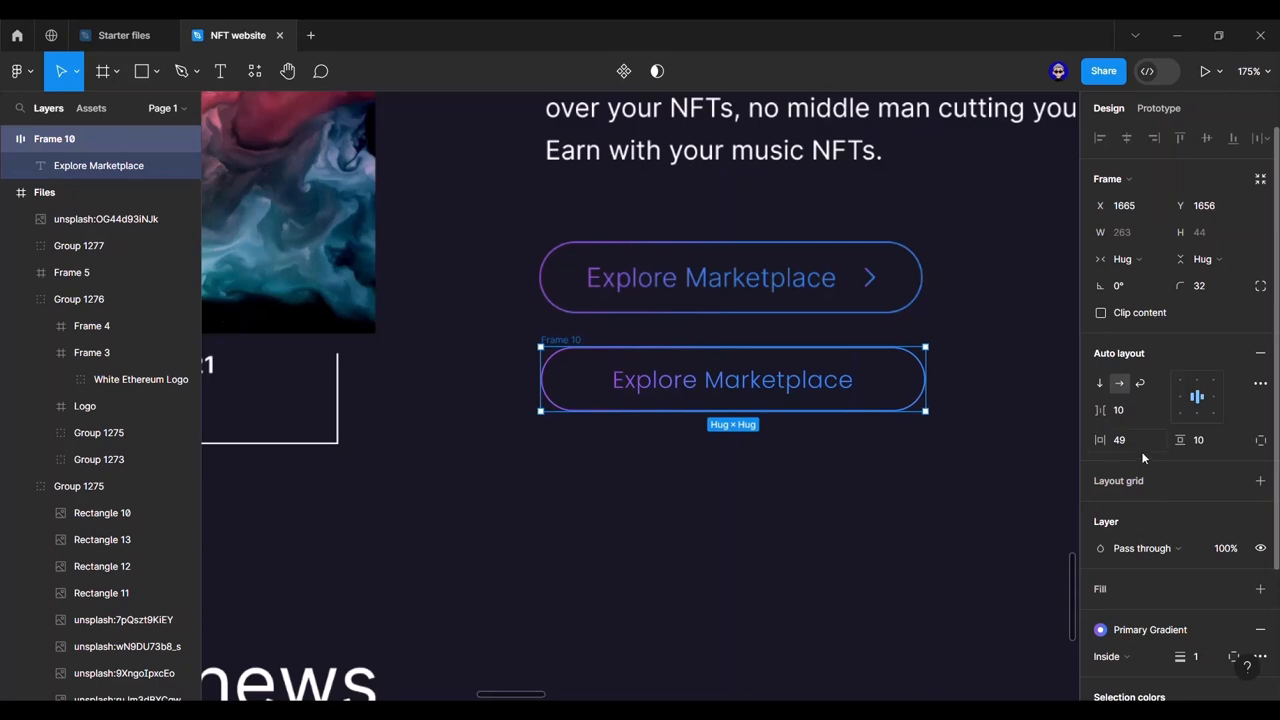
# Step: Move the Explore Marketplace button back onto the Home page under the welcome paragraph at X 735, Y 1995
pyautogui.scroll(-8, 975, 436)
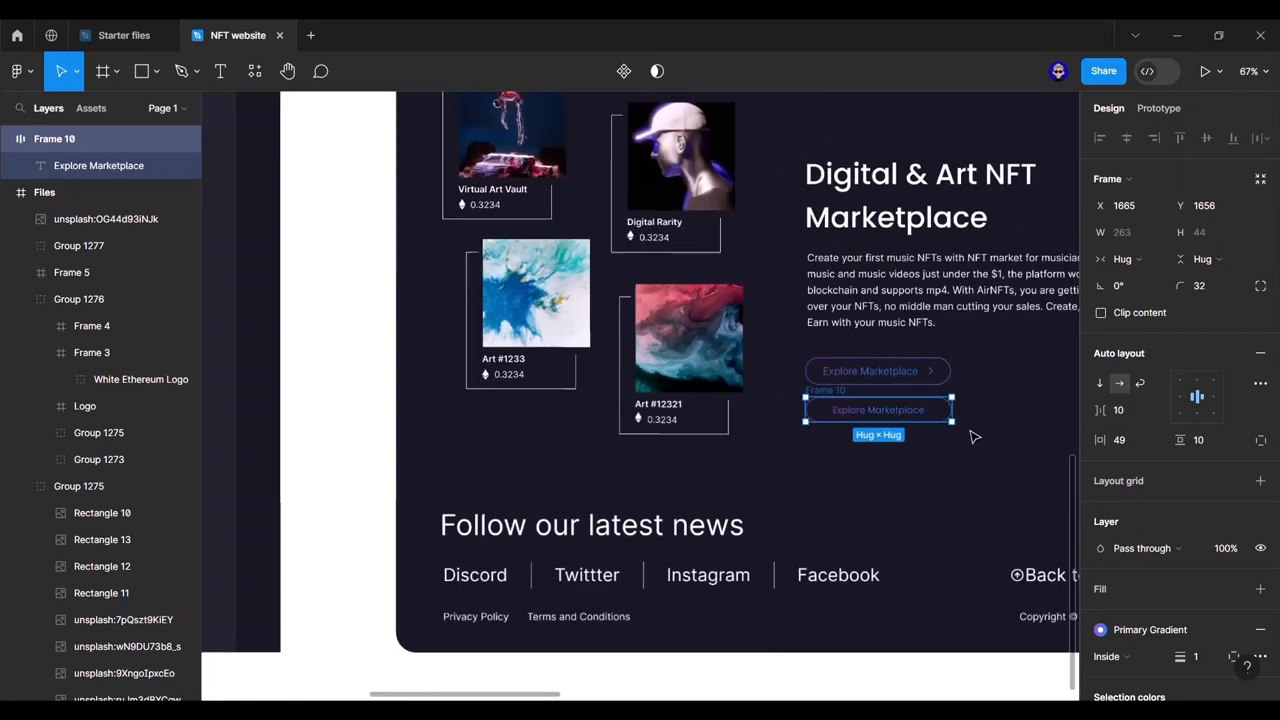
pyautogui.moveTo(905, 430); pyautogui.dragTo(551, 411)
pyautogui.click(600, 392)
# Step: Copy the gradient chevron vector from the Icon section of the Files frame
pyautogui.scroll(5, 676, 423)
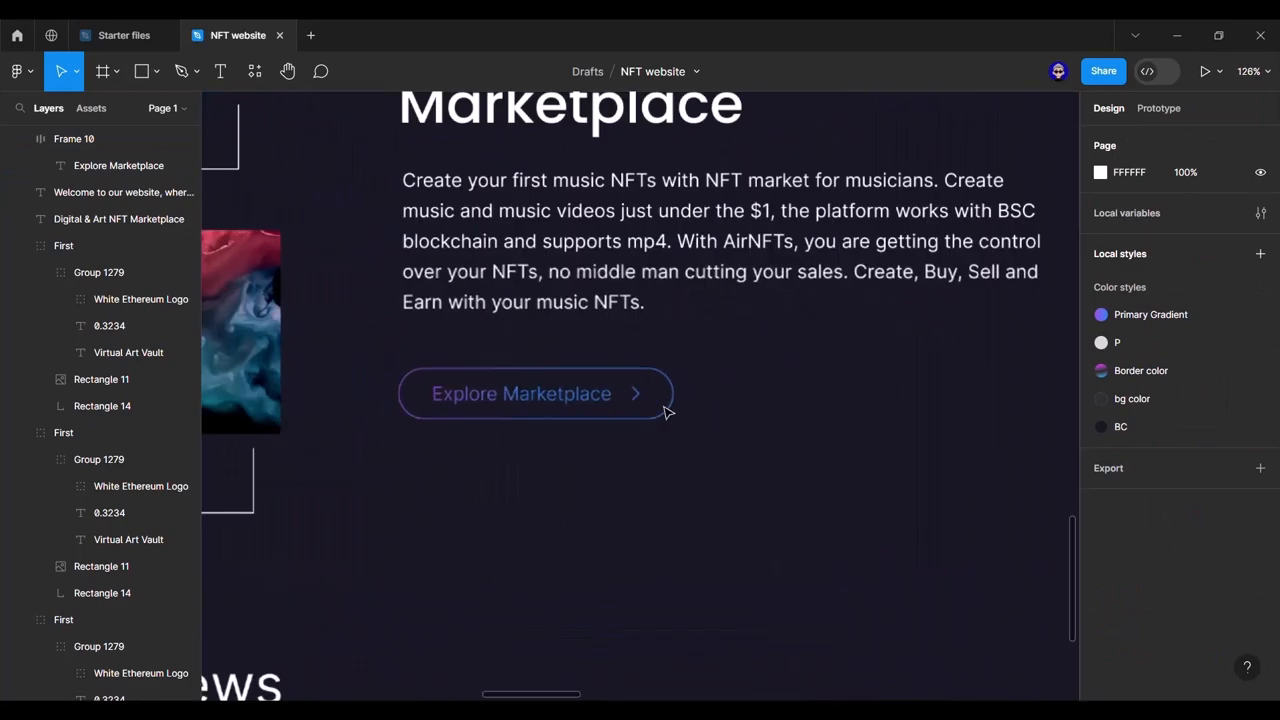
pyautogui.scroll(-5, 789, 409)
pyautogui.scroll(-2, 797, 393)
pyautogui.moveTo(963, 287); pyautogui.dragTo(562, 323)
pyautogui.scroll(-2, 730, 350)
pyautogui.moveTo(886, 309); pyautogui.dragTo(508, 503)
pyautogui.moveTo(691, 433); pyautogui.dragTo(522, 455)
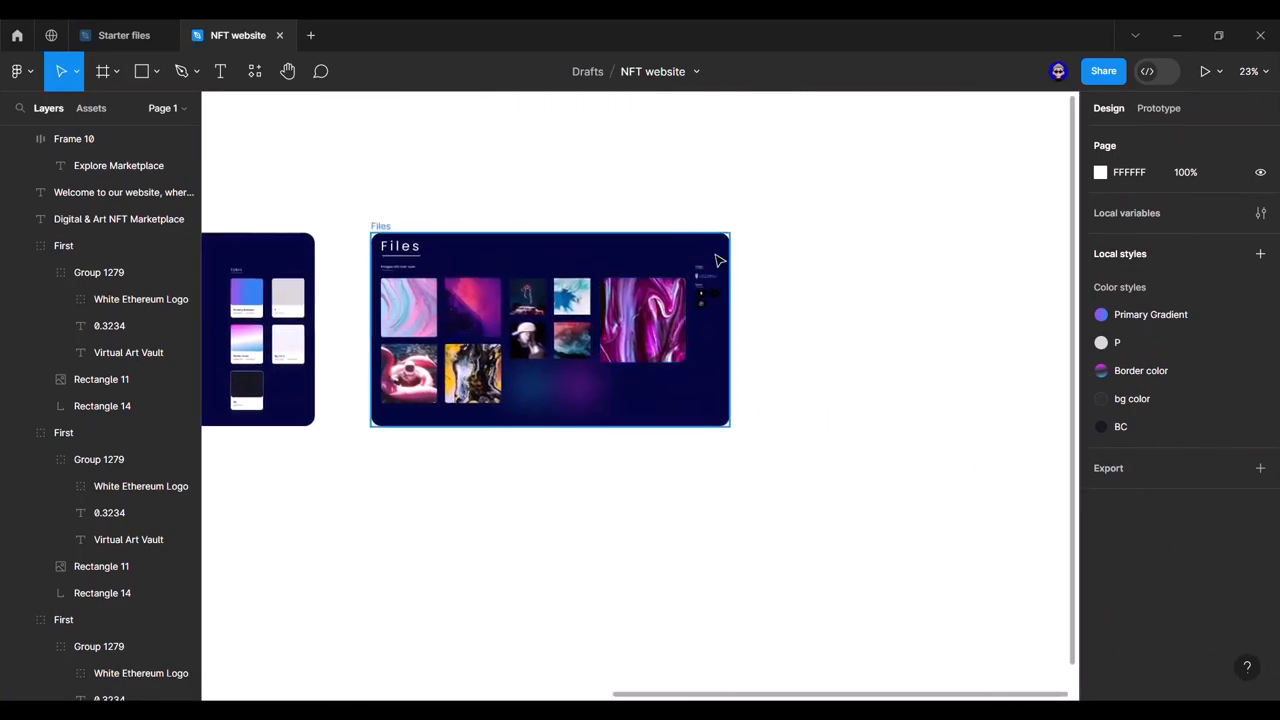
pyautogui.scroll(3, 718, 266)
pyautogui.keyDown('ctrl'); pyautogui.click(700, 356); pyautogui.keyUp('ctrl')
# Step: Paste the chevron vector on the Home page just to the right of the Explore Marketplace button at X 1013, Y 2012
pyautogui.scroll(-5, 768, 353)
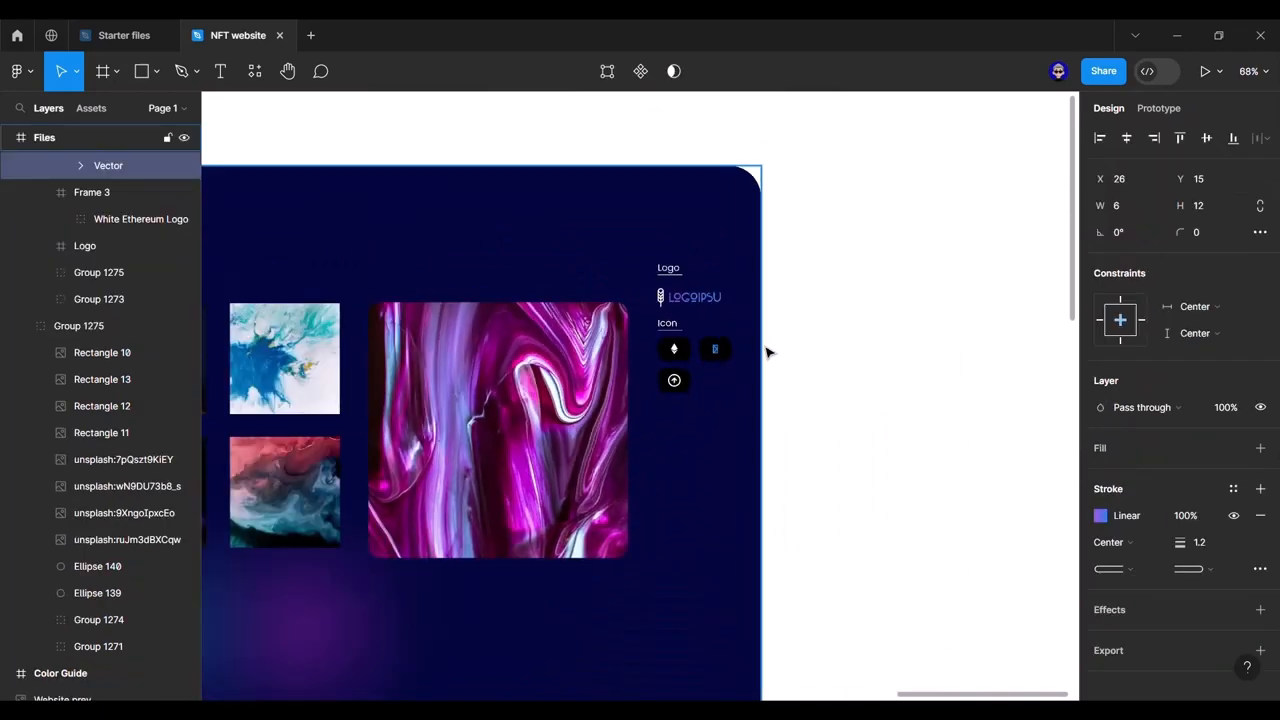
pyautogui.moveTo(409, 468); pyautogui.dragTo(815, 409)
pyautogui.moveTo(569, 395); pyautogui.dragTo(884, 391)
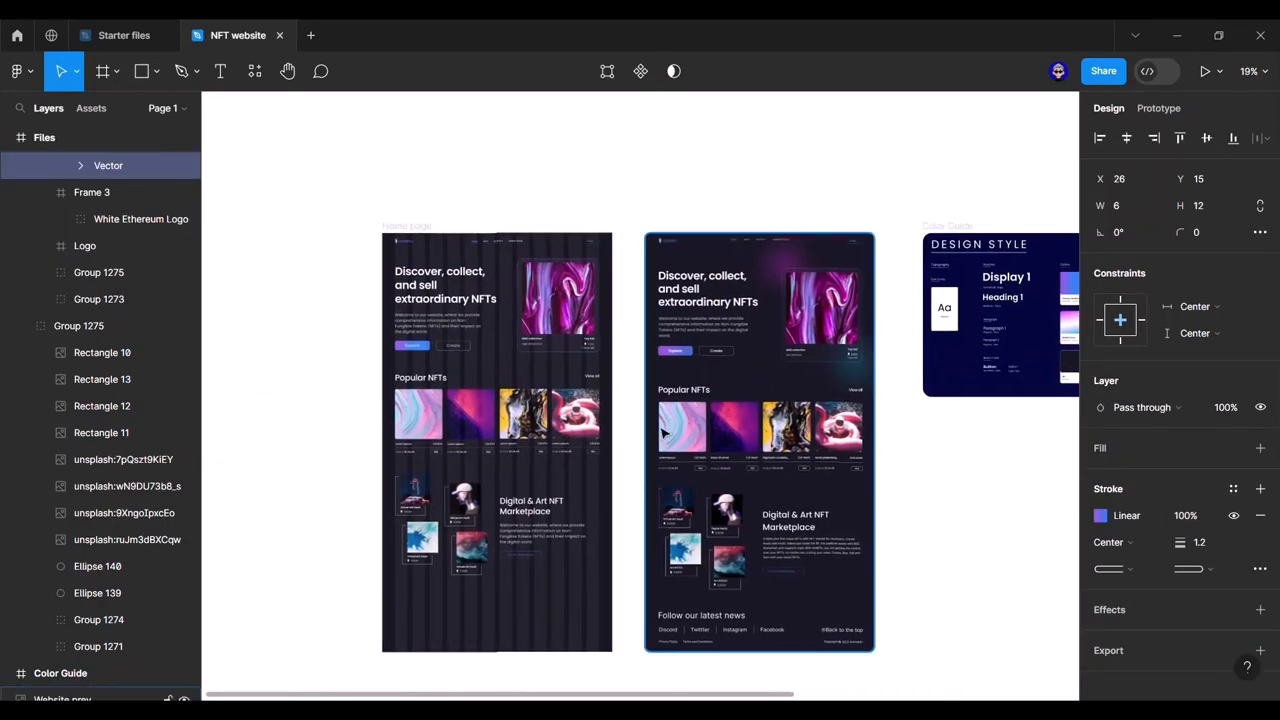
pyautogui.scroll(5, 554, 585)
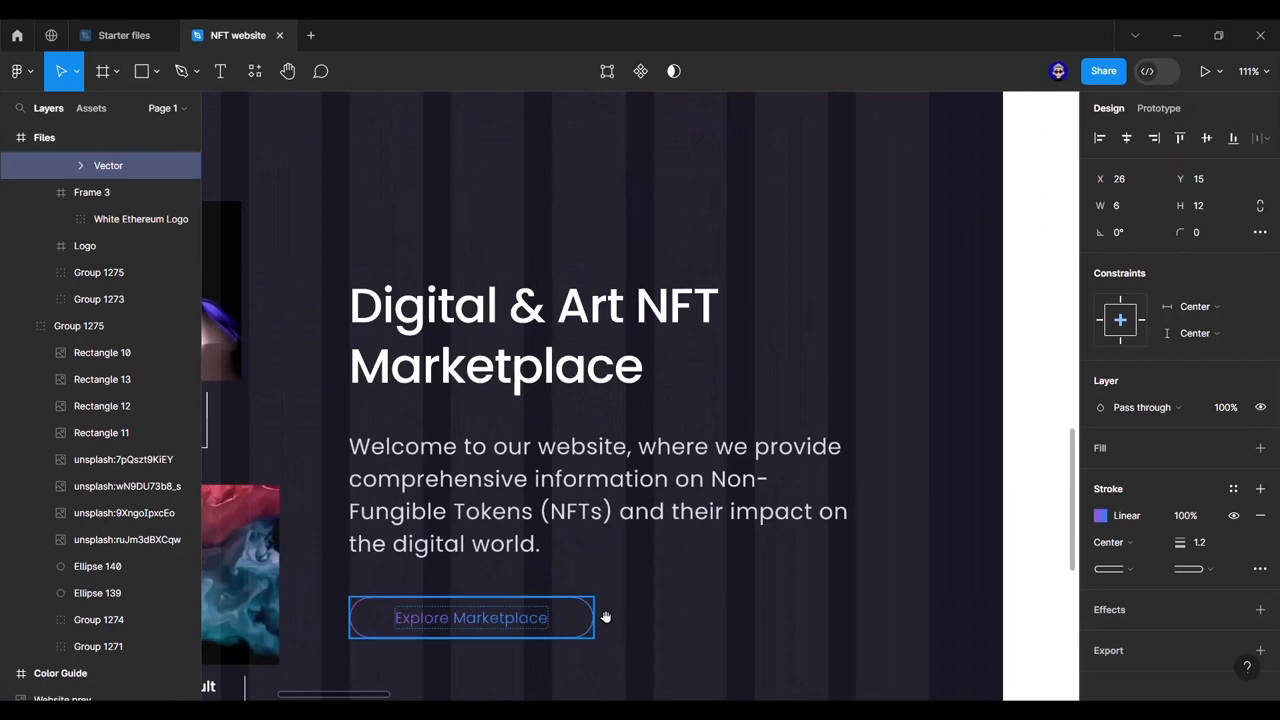
pyautogui.moveTo(605, 617); pyautogui.dragTo(698, 538)
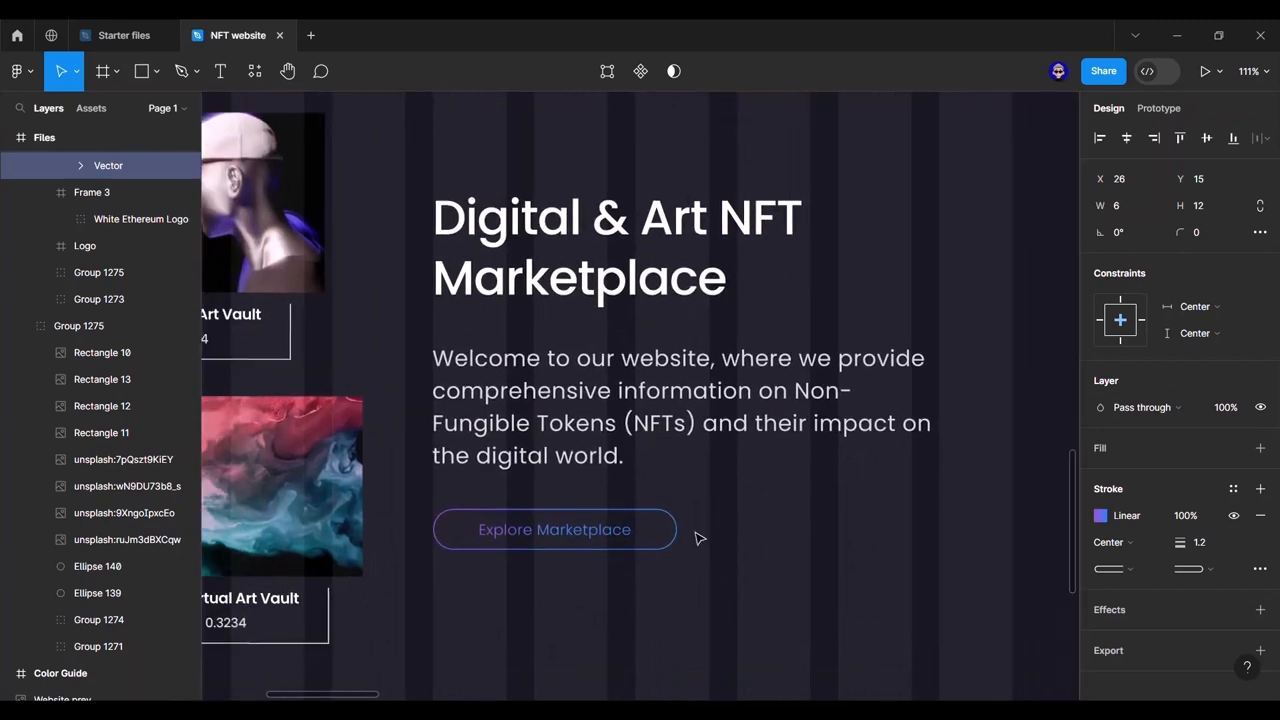
pyautogui.rightClick(690, 530)
pyautogui.click(740, 207)
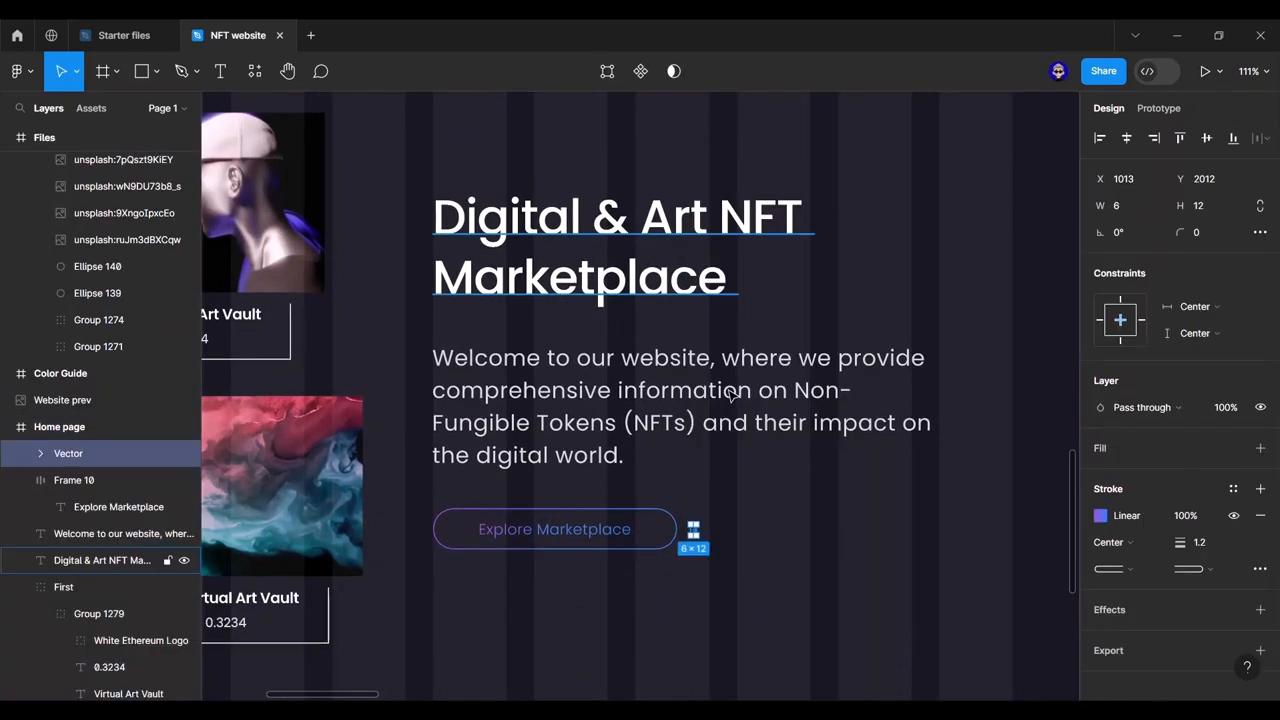
# Step: Remove auto layout from the Explore Marketplace button frame
pyautogui.click(617, 524)
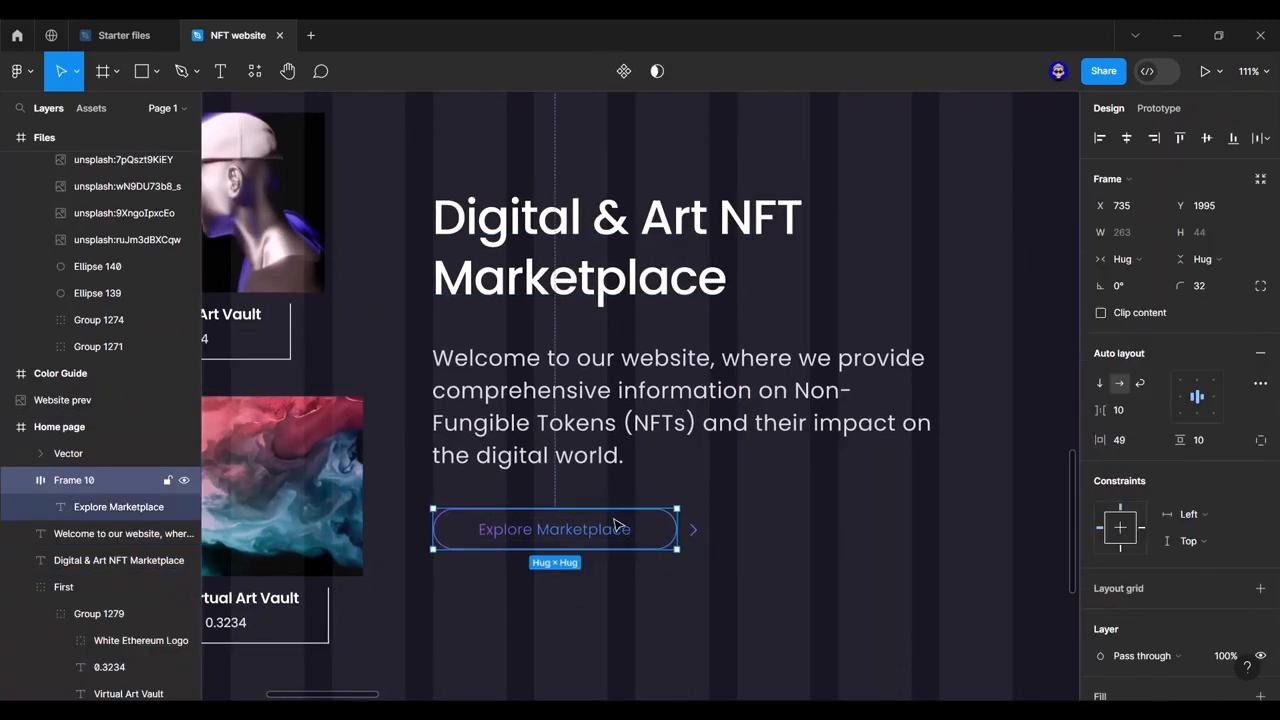
pyautogui.click(1259, 353)
pyautogui.scroll(5, 700, 530)
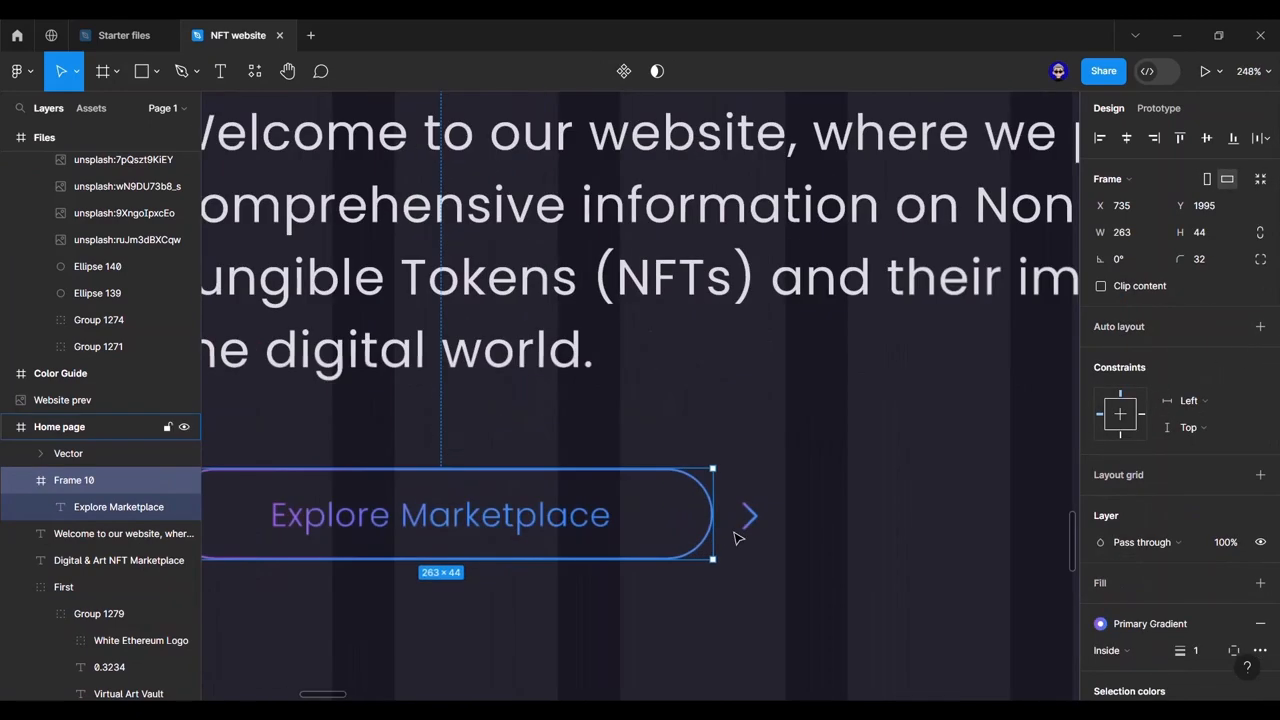
# Step: Move the chevron inside the Explore Marketplace button, shift the label to X 30, and place the chevron 12 px after it
pyautogui.click(750, 516)
pyautogui.moveTo(751, 516); pyautogui.dragTo(662, 520)
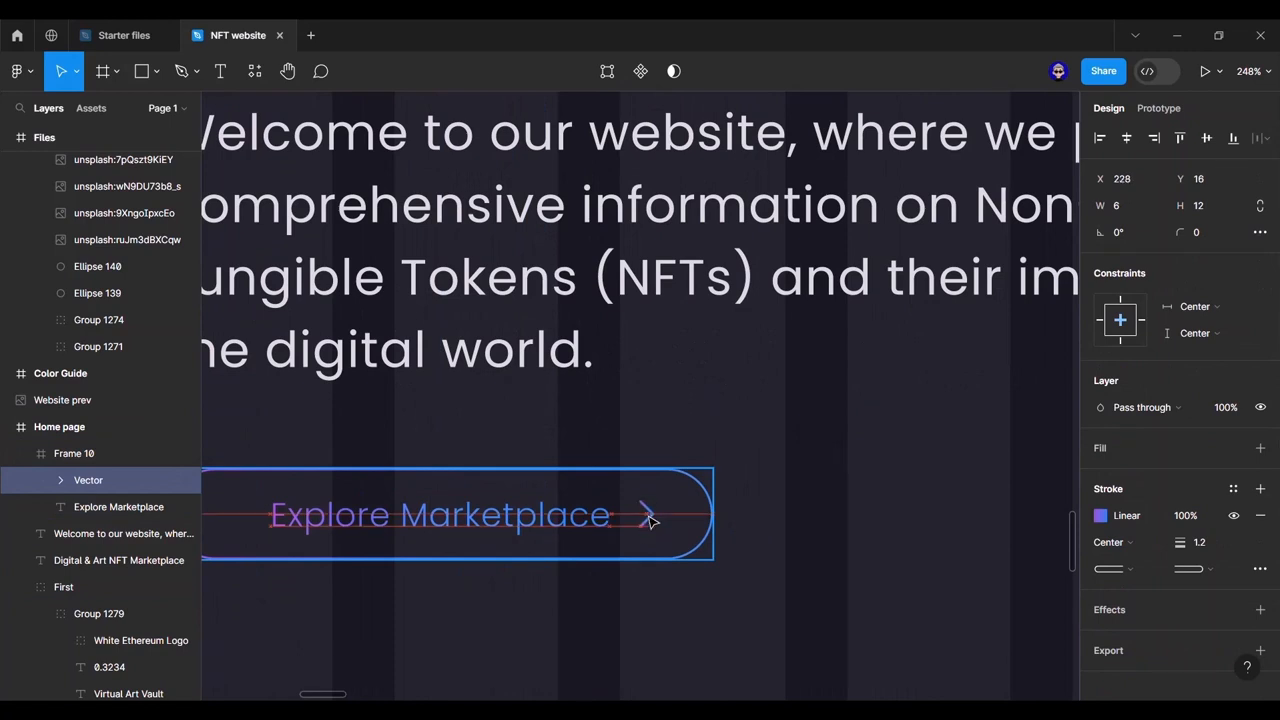
pyautogui.click(383, 511)
pyautogui.hscroll(-2, 450, 511)
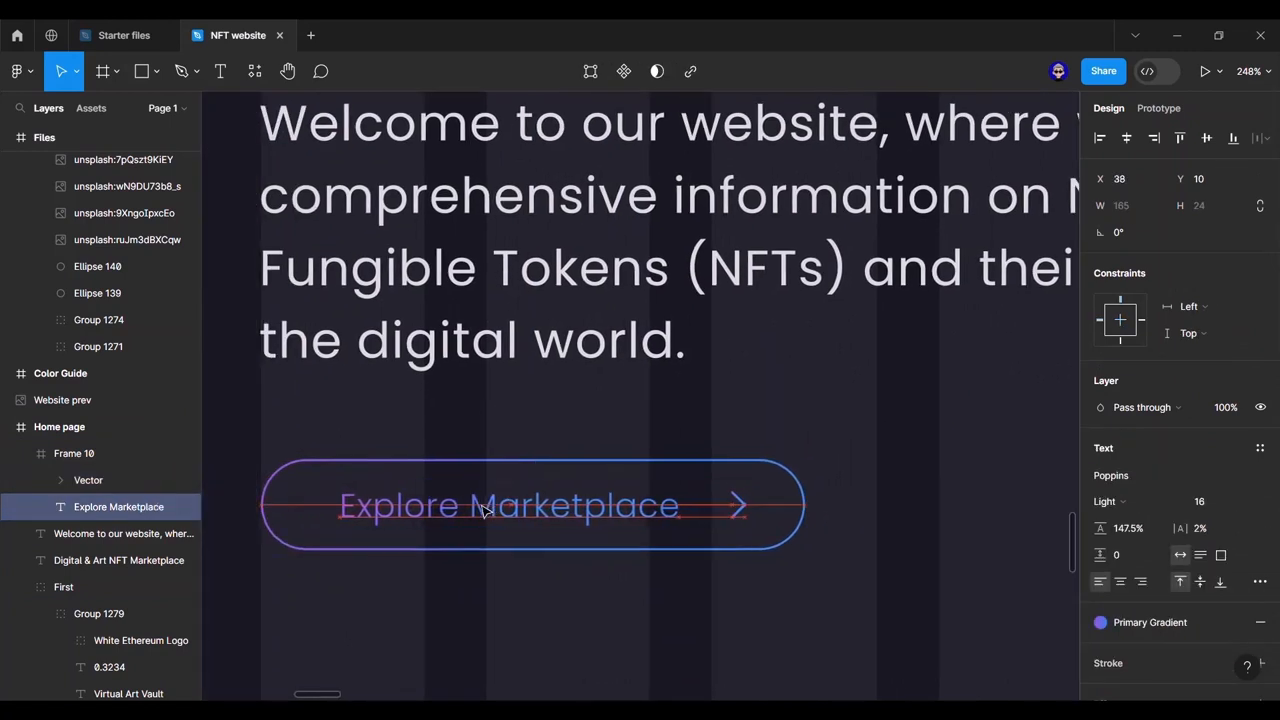
pyautogui.moveTo(483, 509); pyautogui.dragTo(466, 509)
pyautogui.click(737, 506)
pyautogui.moveTo(737, 506); pyautogui.dragTo(716, 509)
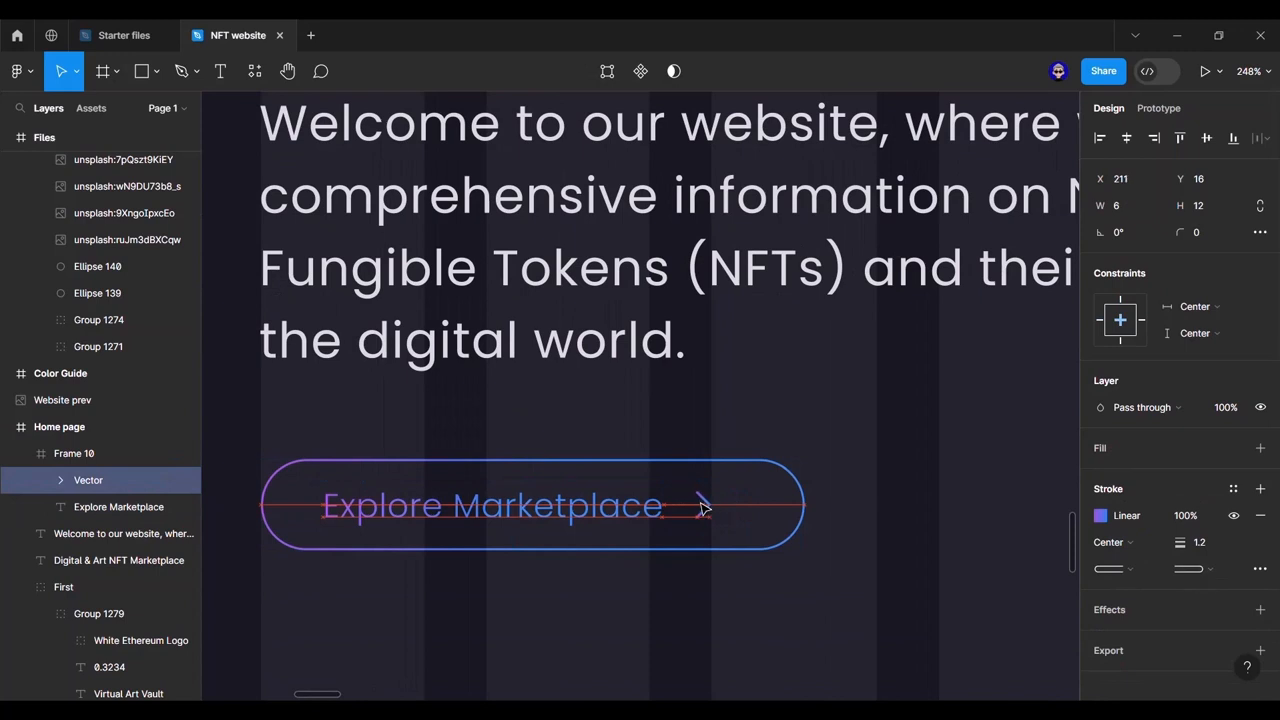
# Step: Group the button's label with the chevron and apply auto layout to the Explore Marketplace button frame
pyautogui.keyDown('shift'); pyautogui.click(603, 516); pyautogui.keyUp('shift')
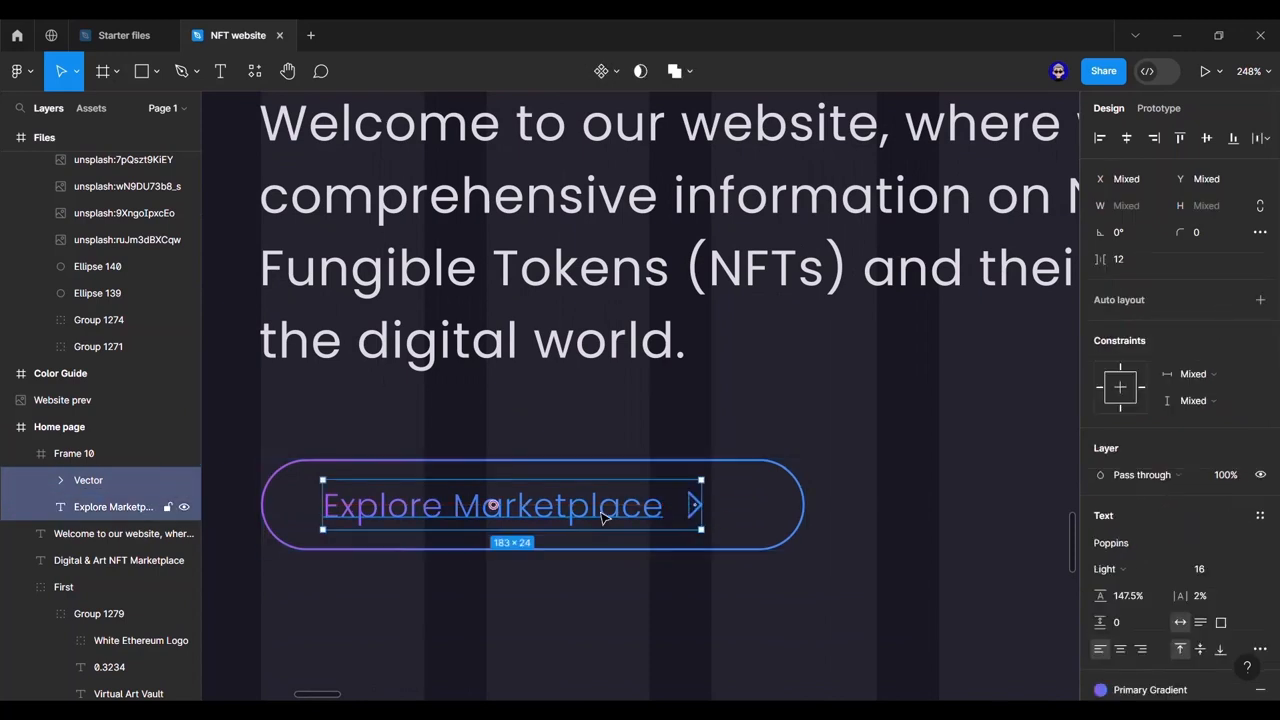
pyautogui.hotkey('ctrl', 'g')
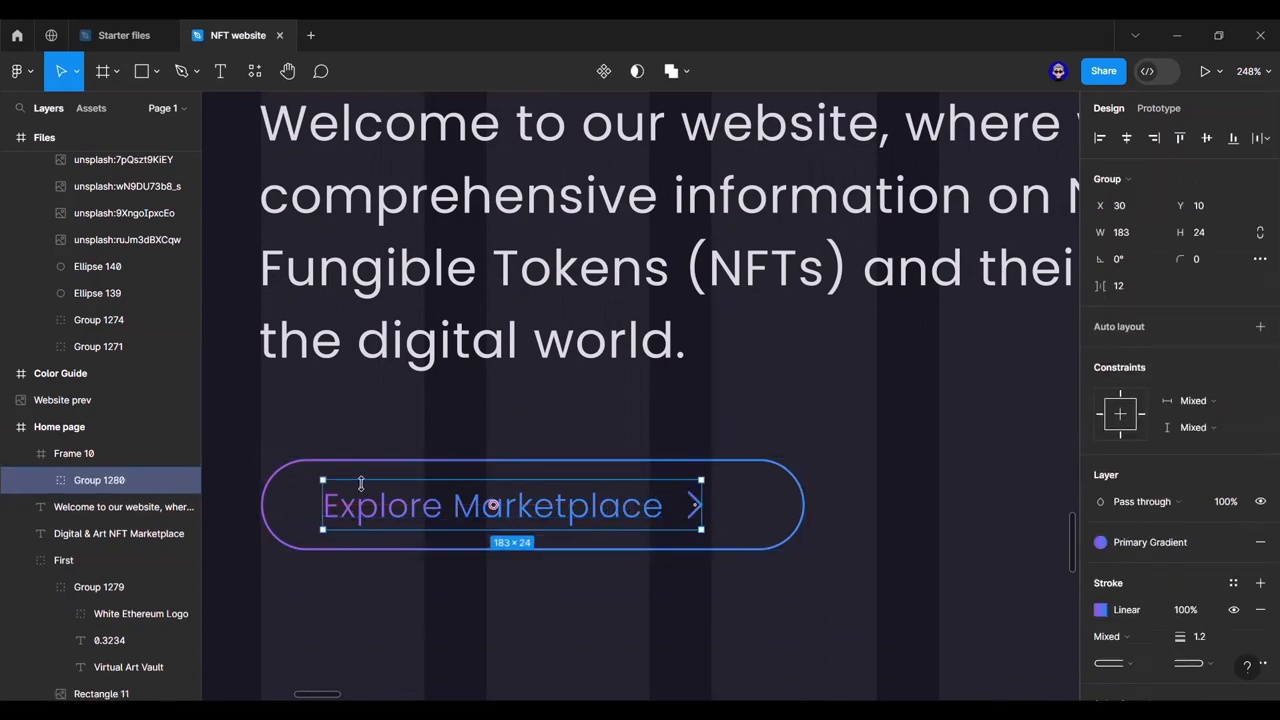
pyautogui.click(95, 458)
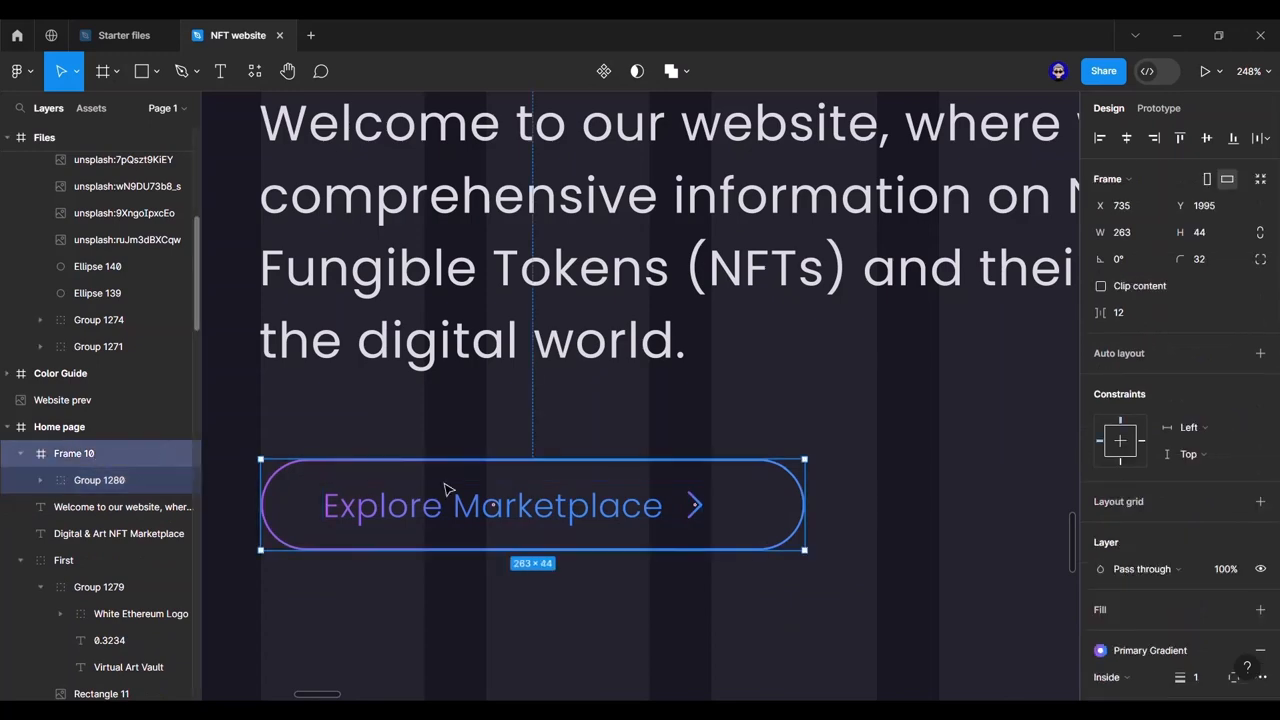
pyautogui.click(1260, 355)
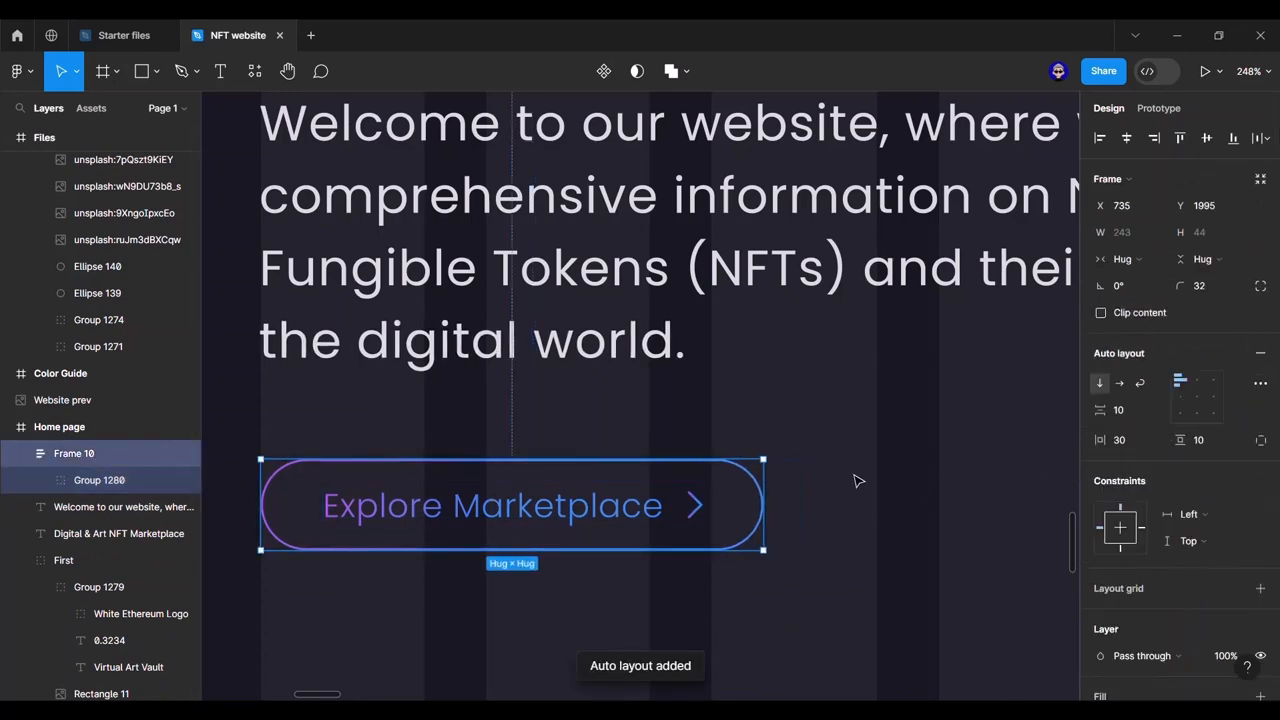
# Step: Align the button's auto layout content left and vertically centered, and set its horizontal padding to 40
pyautogui.scroll(-5, 843, 496)
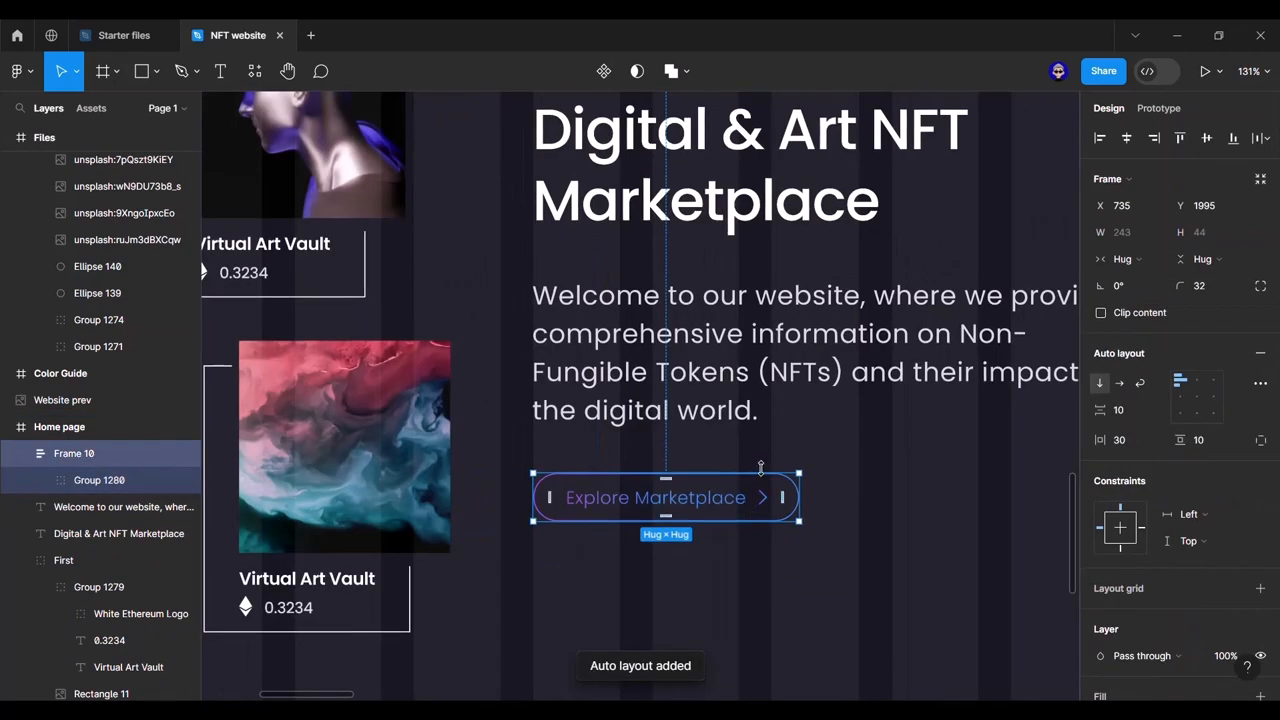
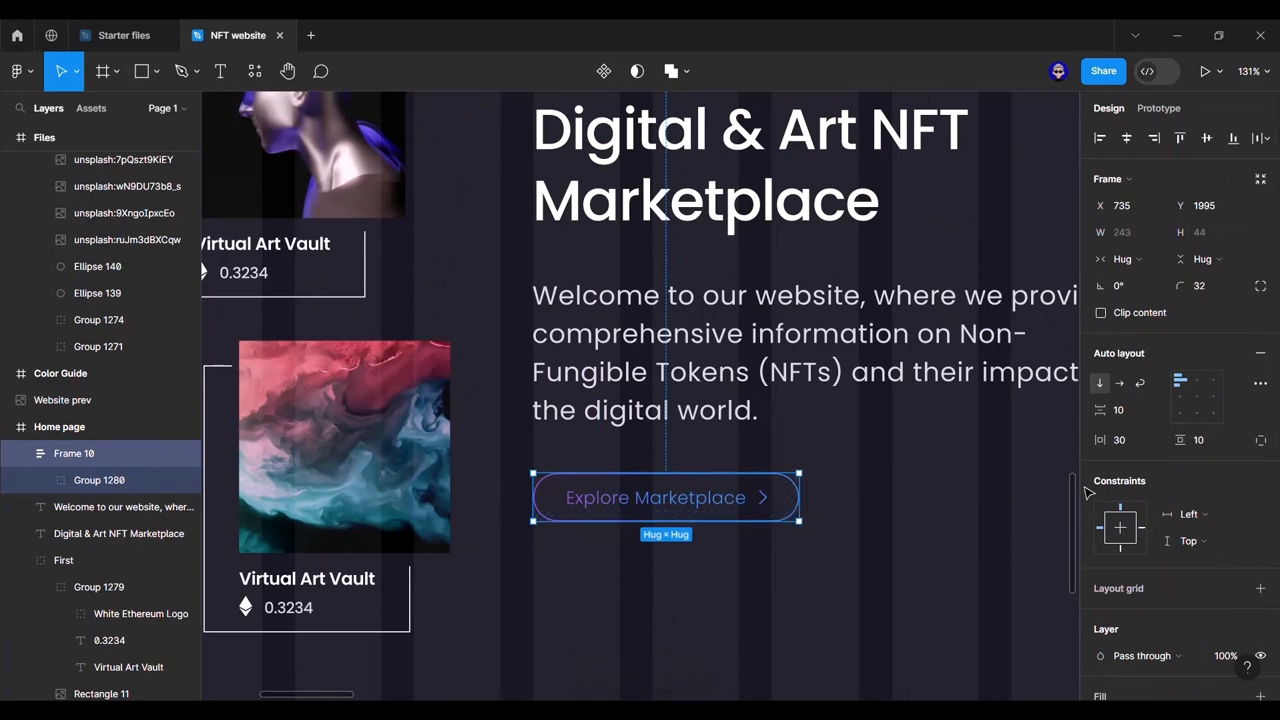
pyautogui.click(1182, 399)
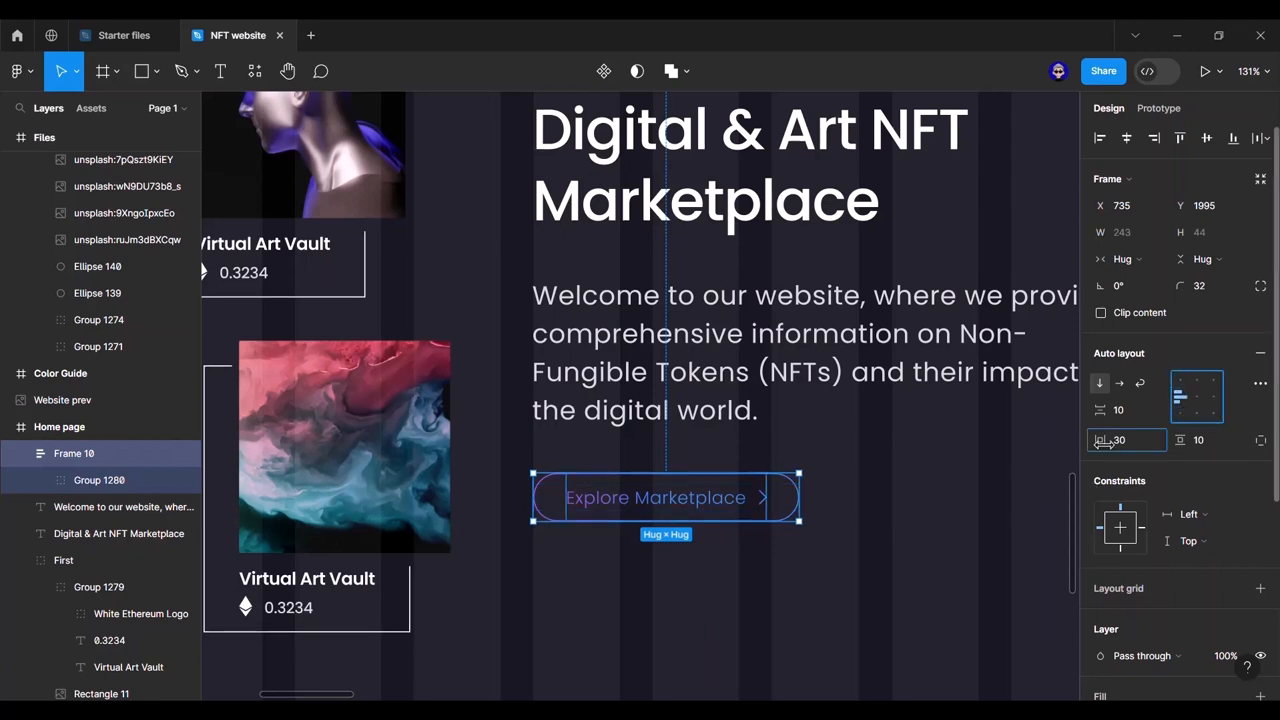
pyautogui.moveTo(1103, 441); pyautogui.dragTo(1121, 441)
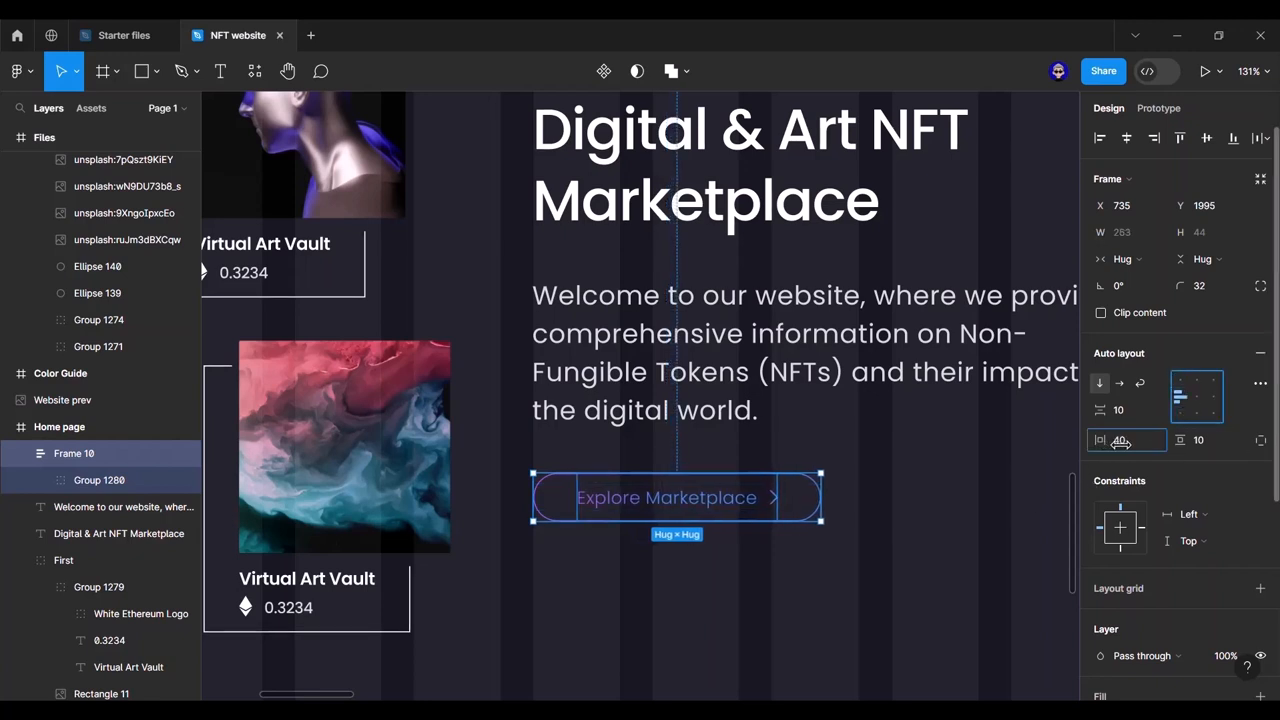
pyautogui.click(944, 520)
# Step: Compare the Home page's marketplace section with the reference design, including the reference's footer area
pyautogui.scroll(-6, 944, 520)
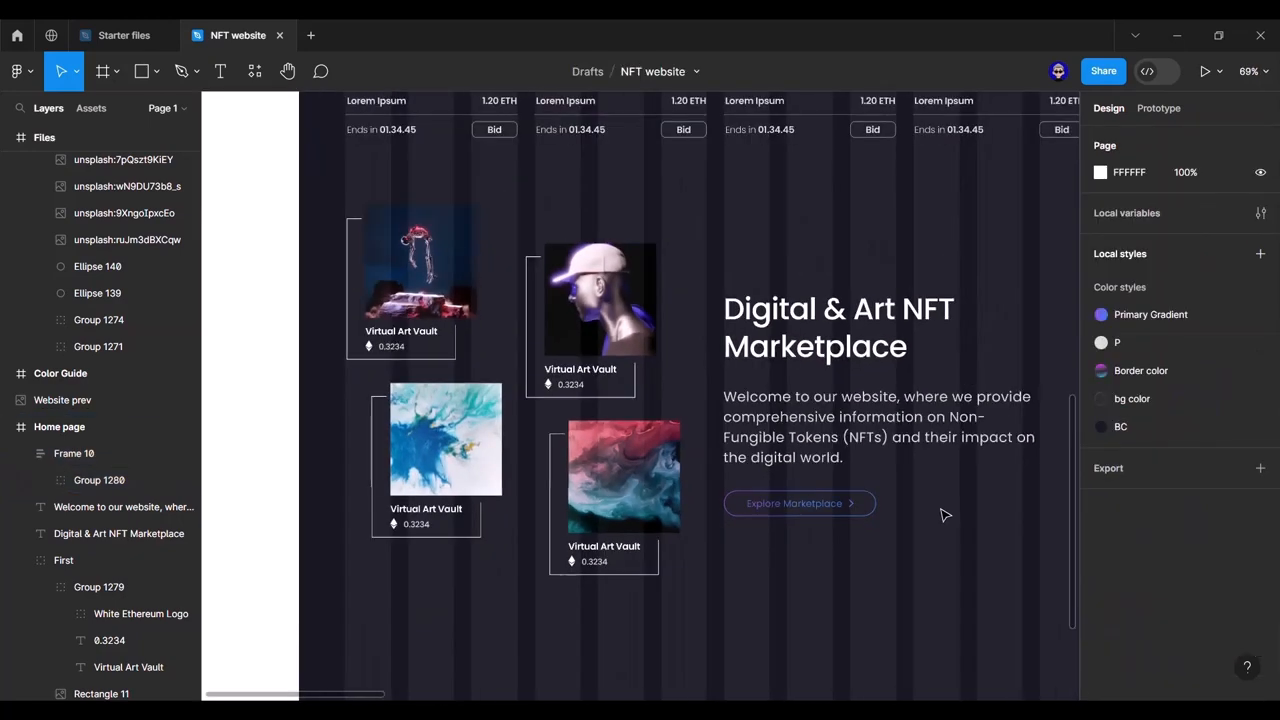
pyautogui.scroll(-3, 896, 522)
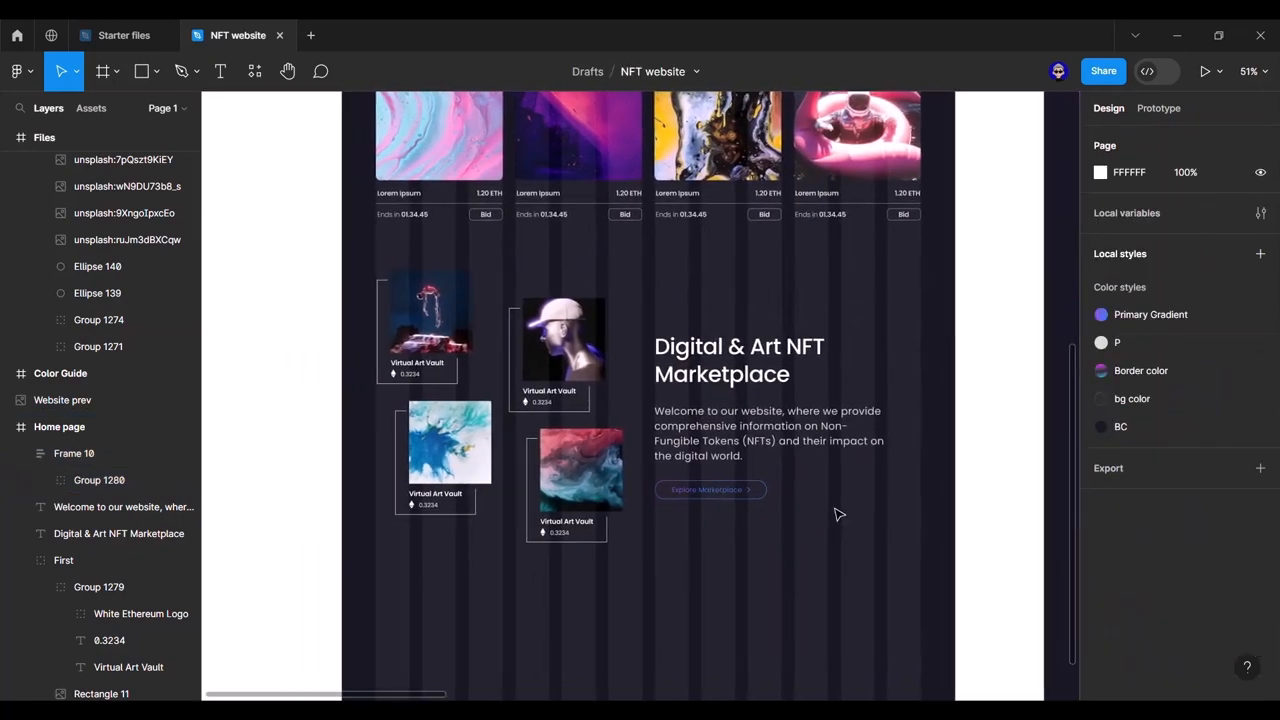
pyautogui.moveTo(857, 497); pyautogui.dragTo(430, 248)
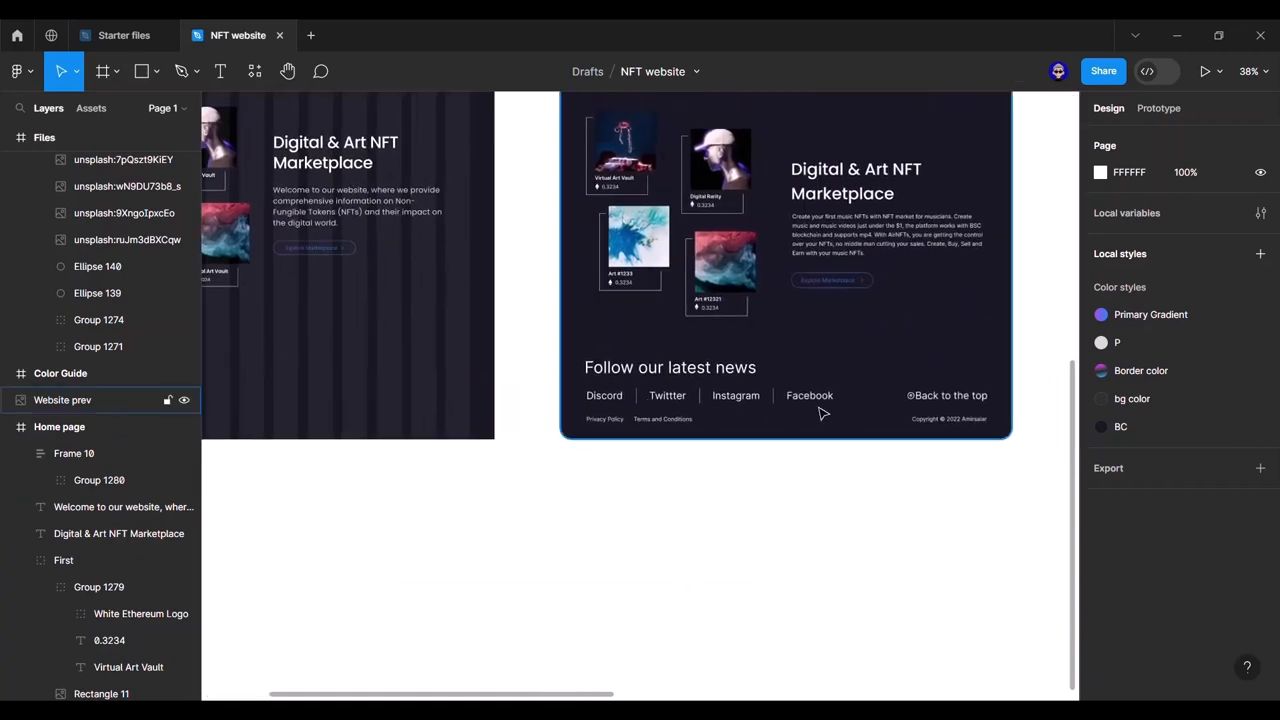
pyautogui.moveTo(494, 336); pyautogui.dragTo(789, 436)
pyautogui.click(118, 533)
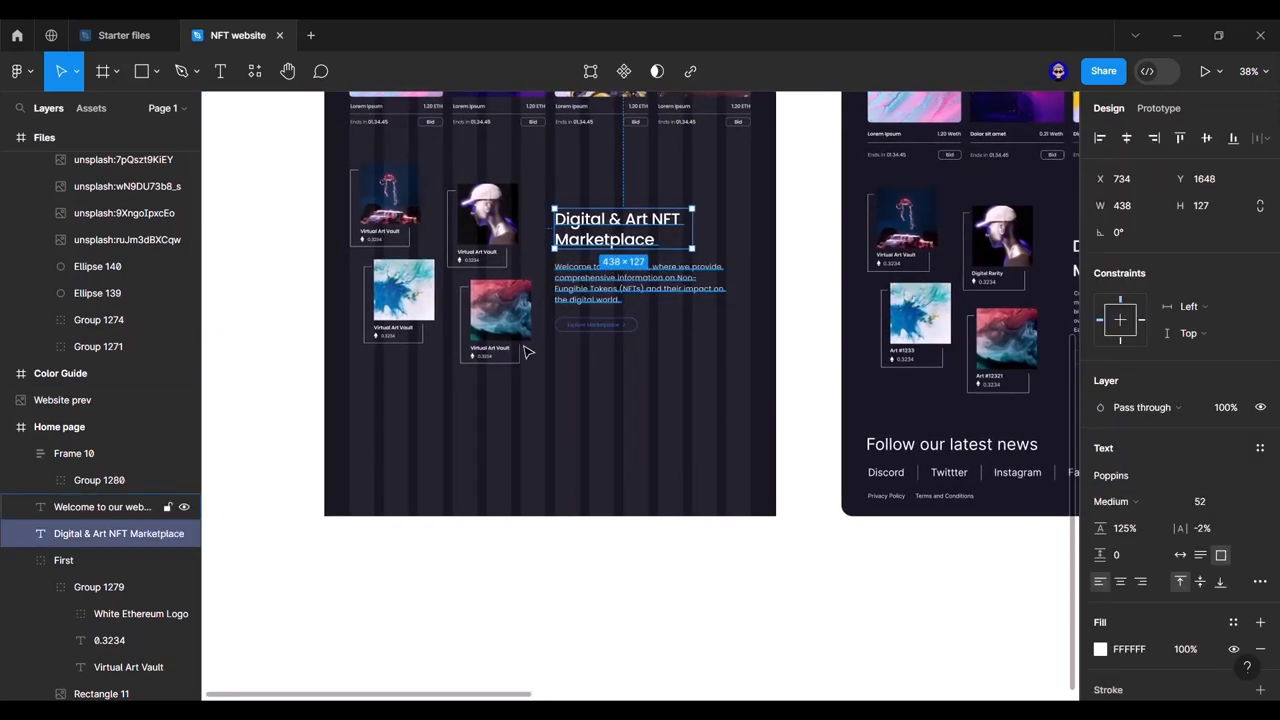
pyautogui.scroll(4, 737, 343)
pyautogui.click(874, 340)
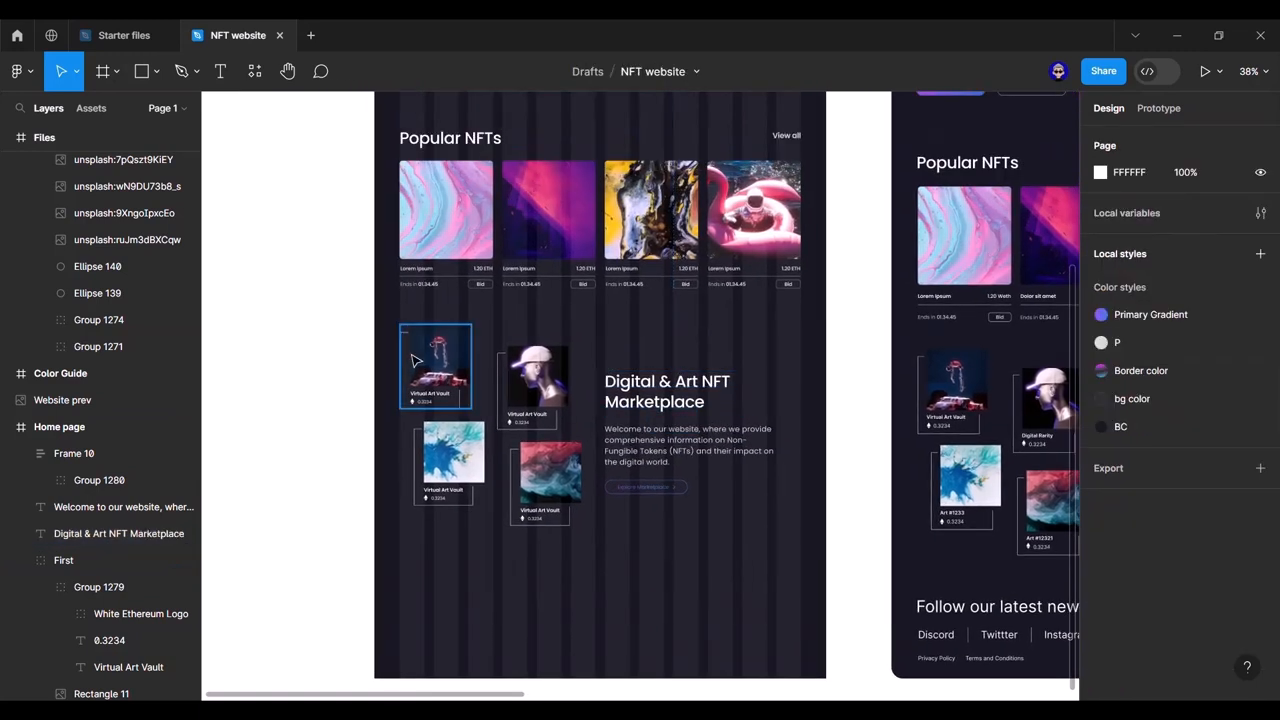
pyautogui.click(405, 375)
pyautogui.keyDown('shift'); pyautogui.click(550, 388); pyautogui.keyUp('shift')
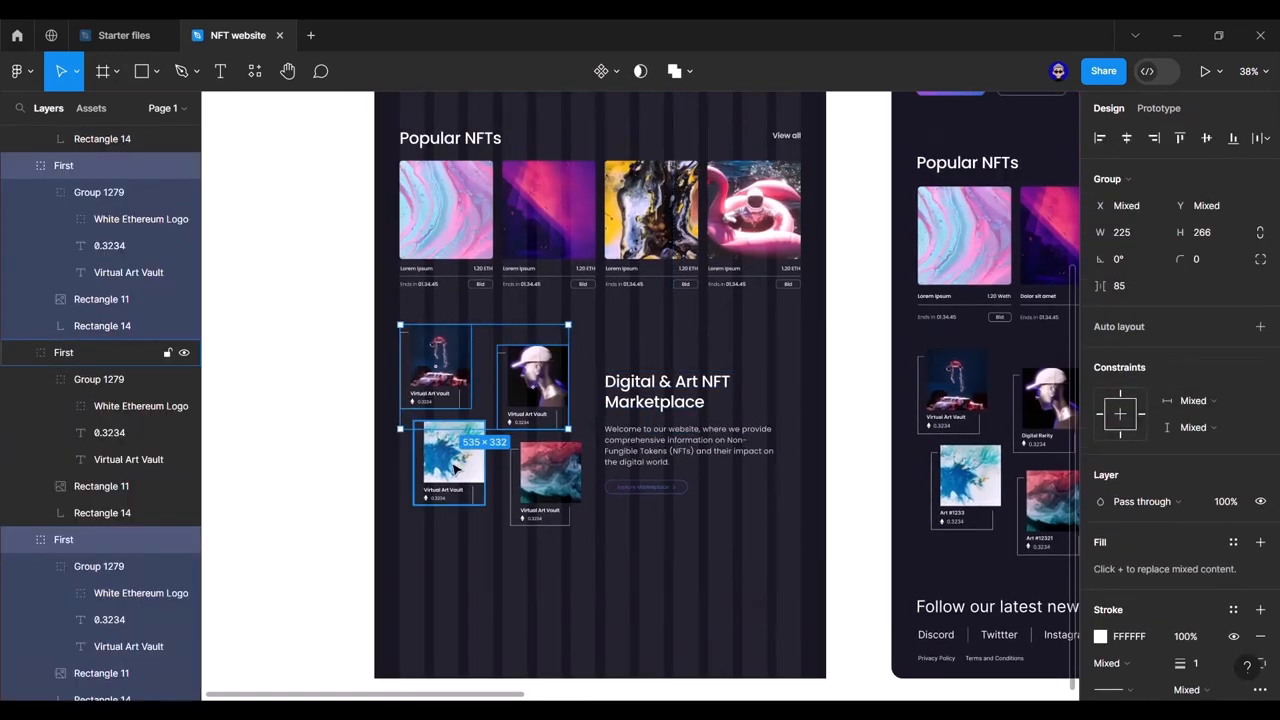
pyautogui.keyDown('shift'); pyautogui.click(450, 462); pyautogui.keyUp('shift')
pyautogui.keyDown('shift'); pyautogui.click(545, 478); pyautogui.keyUp('shift')
pyautogui.keyDown('shift'); pyautogui.click(678, 405); pyautogui.keyUp('shift')
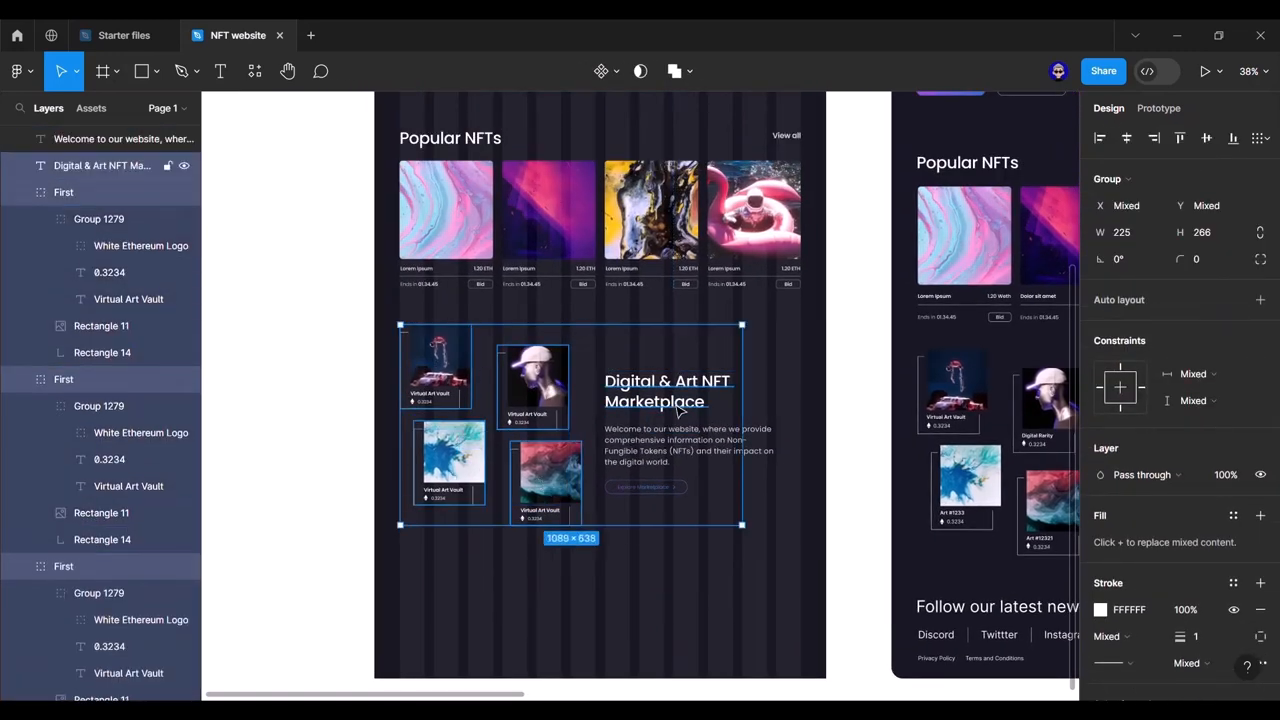
pyautogui.keyDown('shift'); pyautogui.click(675, 460); pyautogui.keyUp('shift')
pyautogui.keyDown('shift'); pyautogui.click(672, 486); pyautogui.keyUp('shift')
# Step: Widen the welcome paragraph to 626 px and group the four artwork cards, heading, paragraph and button
pyautogui.click(722, 446)
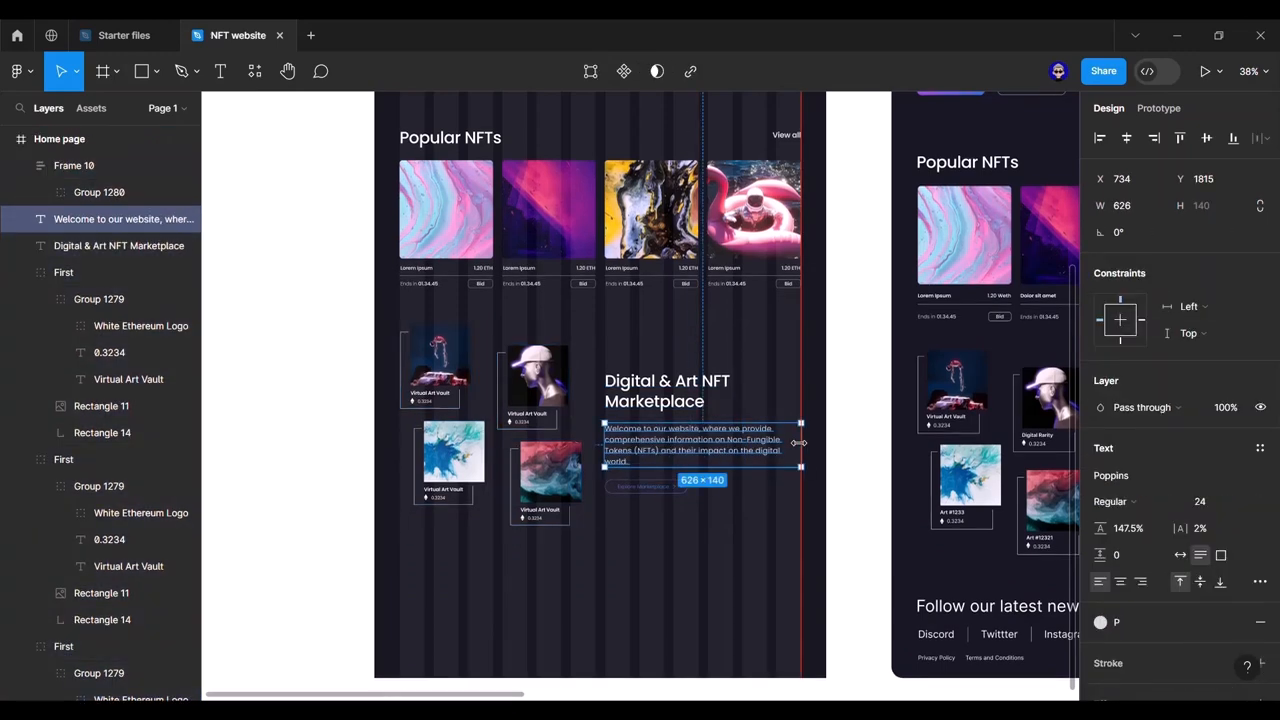
pyautogui.click(435, 352)
pyautogui.moveTo(388, 340); pyautogui.dragTo(777, 523)
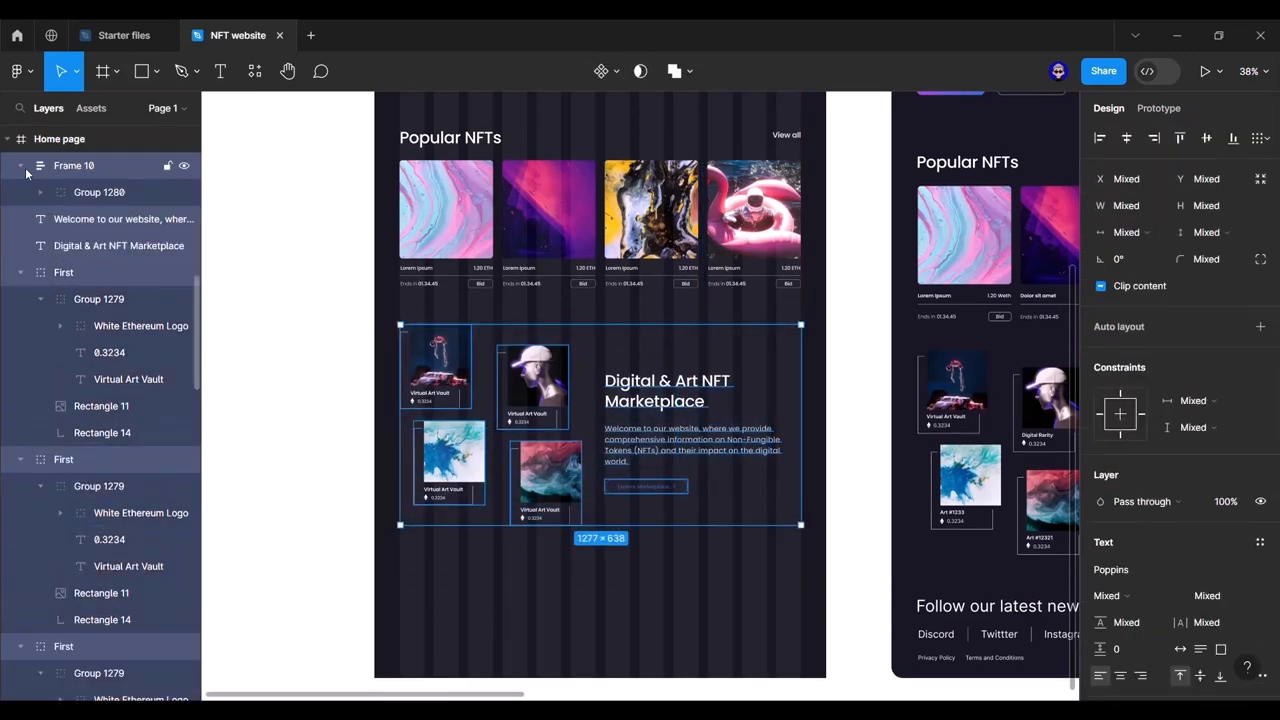
pyautogui.hotkey('ctrl', 'g')
# Step: Rename the new section group as Marketplace and move it below Popular in the Home page's layer order
pyautogui.doubleClick(78, 608)
pyautogui.write('Market')
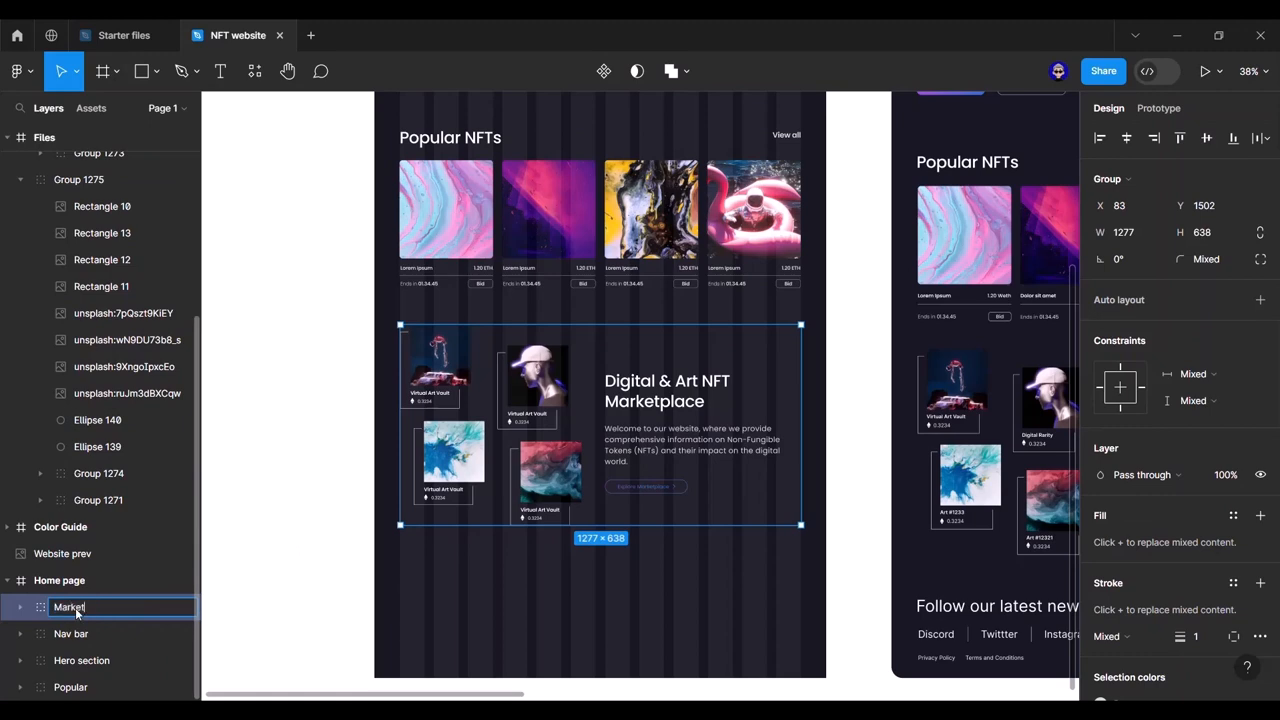
pyautogui.write('place')
pyautogui.press('Return')
pyautogui.moveTo(78, 607); pyautogui.dragTo(75, 695)
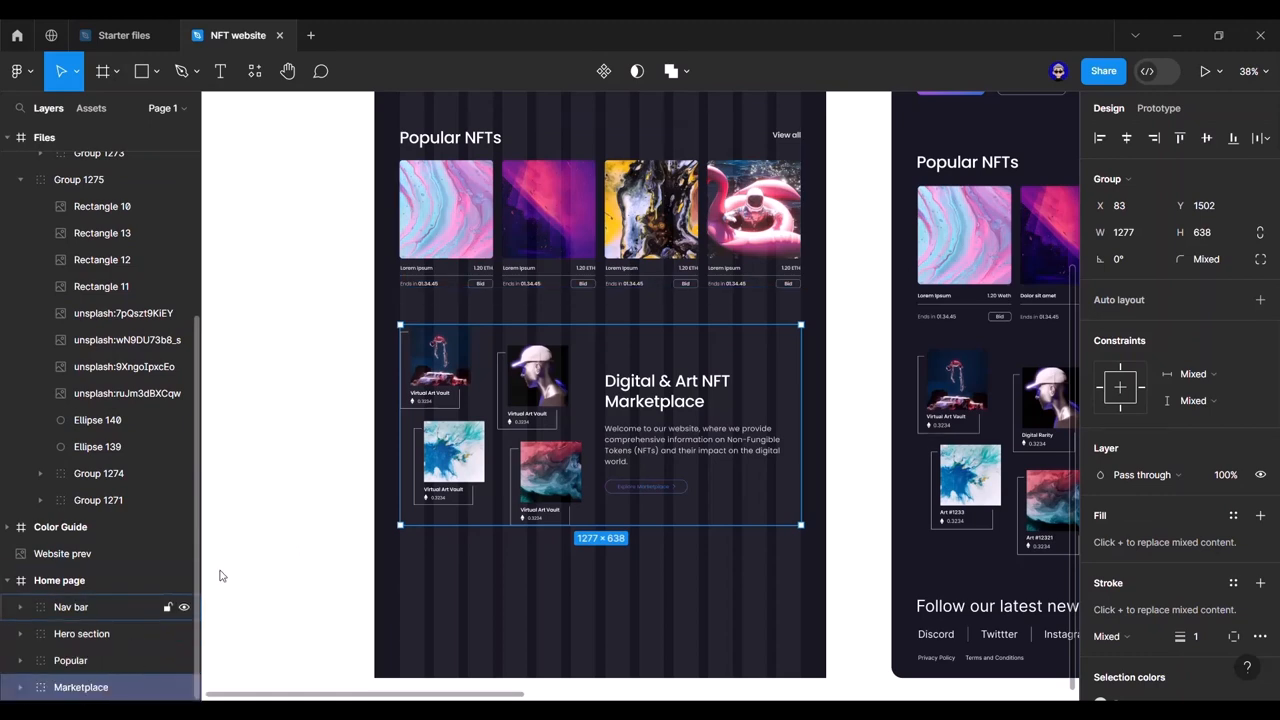
# Step: Copy the Digital & Art NFT Marketplace heading onto the Home page below the artwork cards at X 76, Y 2268
pyautogui.doubleClick(678, 400)
pyautogui.scroll(-2, 660, 480)
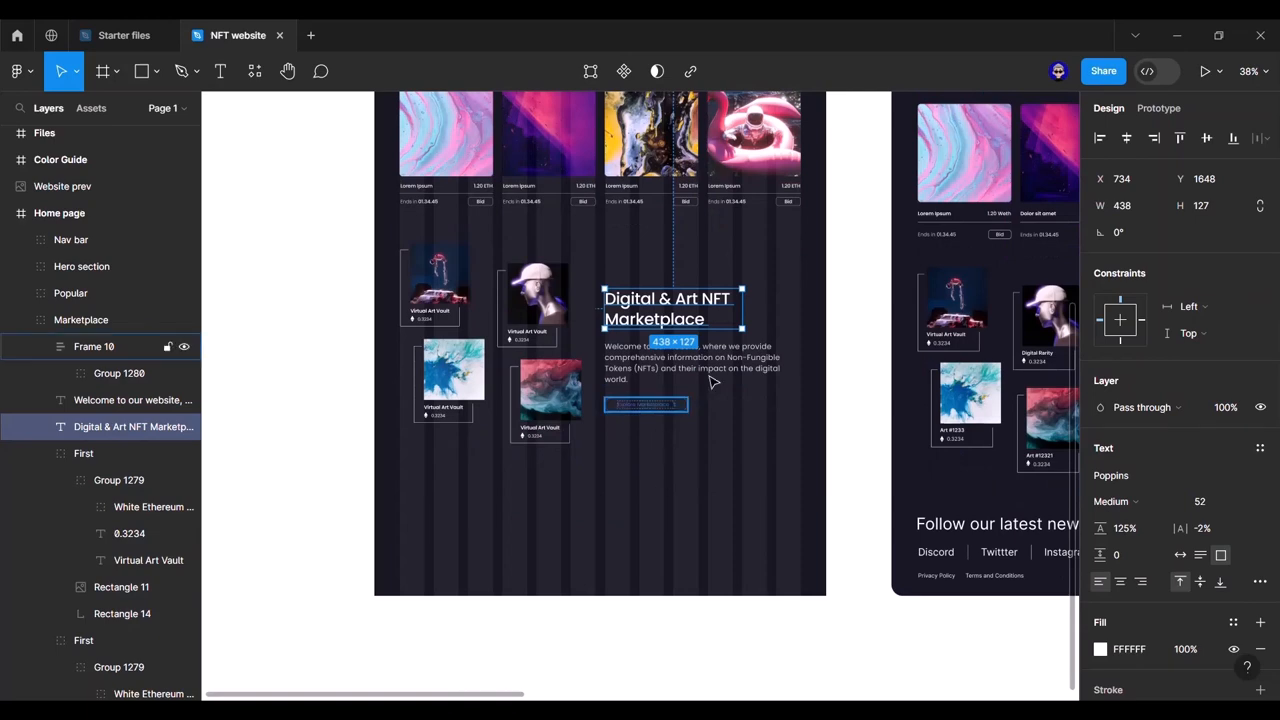
pyautogui.scroll(2, 463, 516)
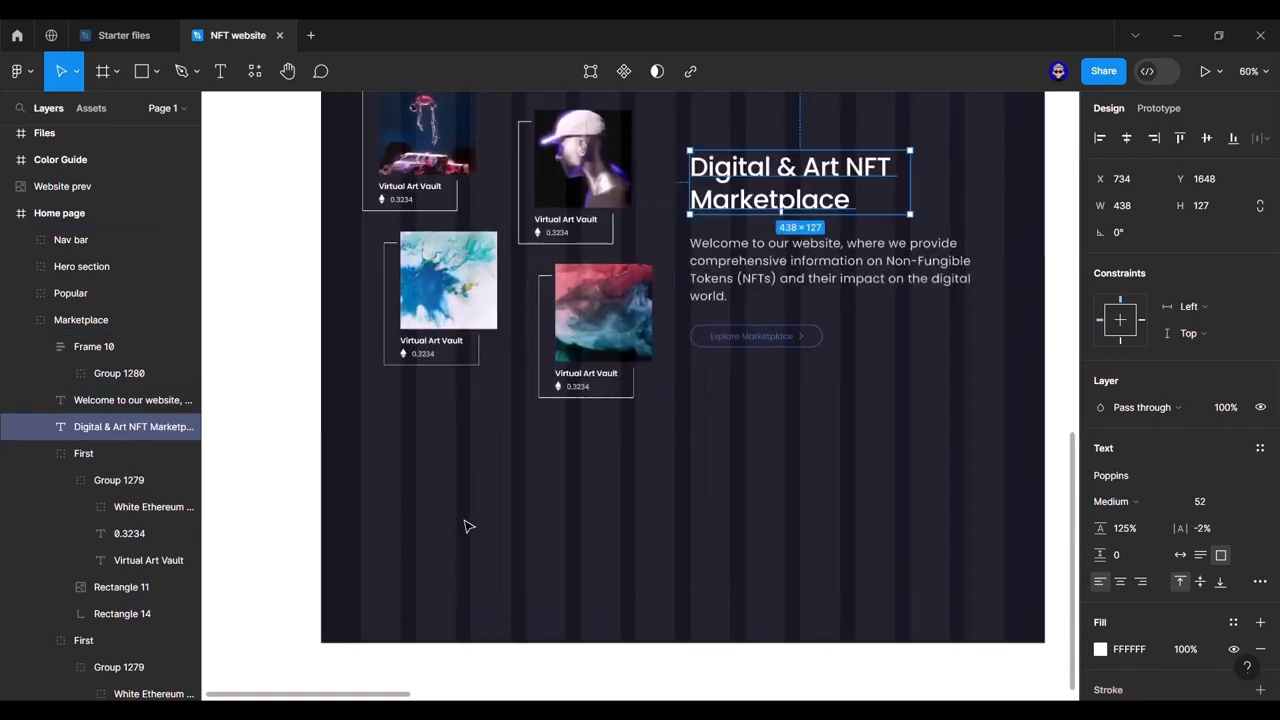
pyautogui.click(463, 513)
pyautogui.rightClick(424, 497)
pyautogui.click(460, 205)
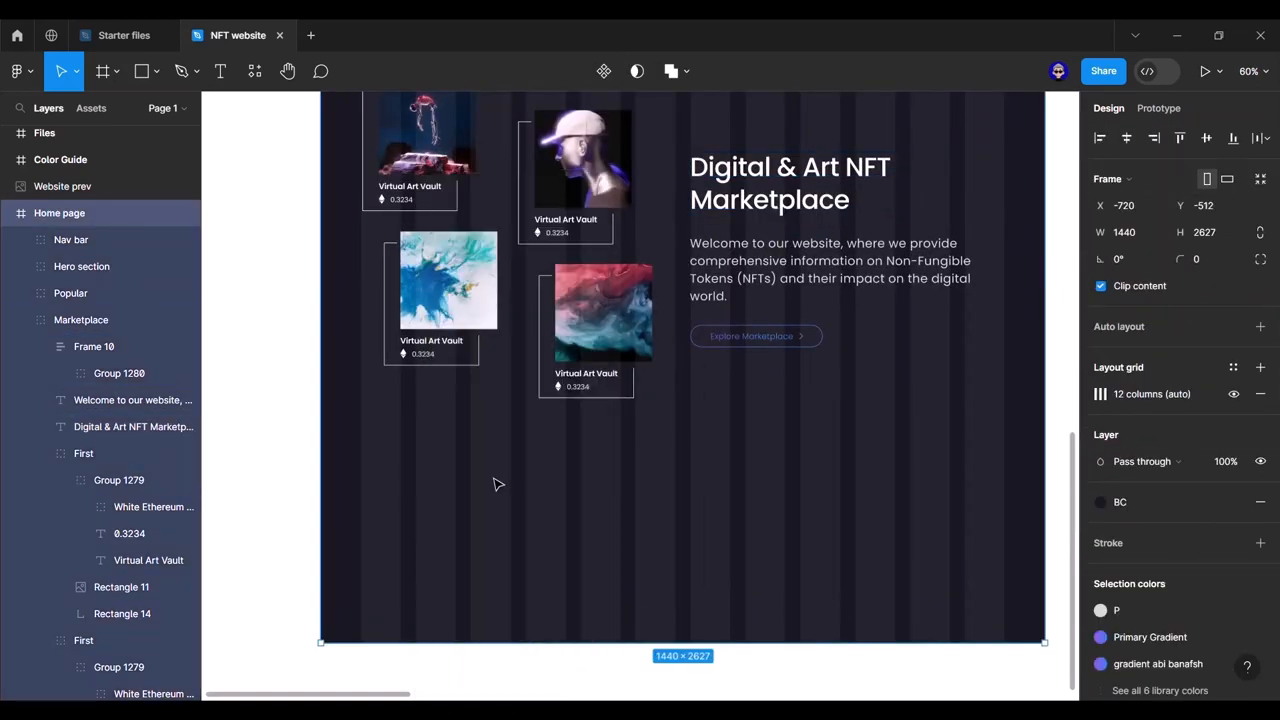
pyautogui.moveTo(587, 500); pyautogui.dragTo(464, 485)
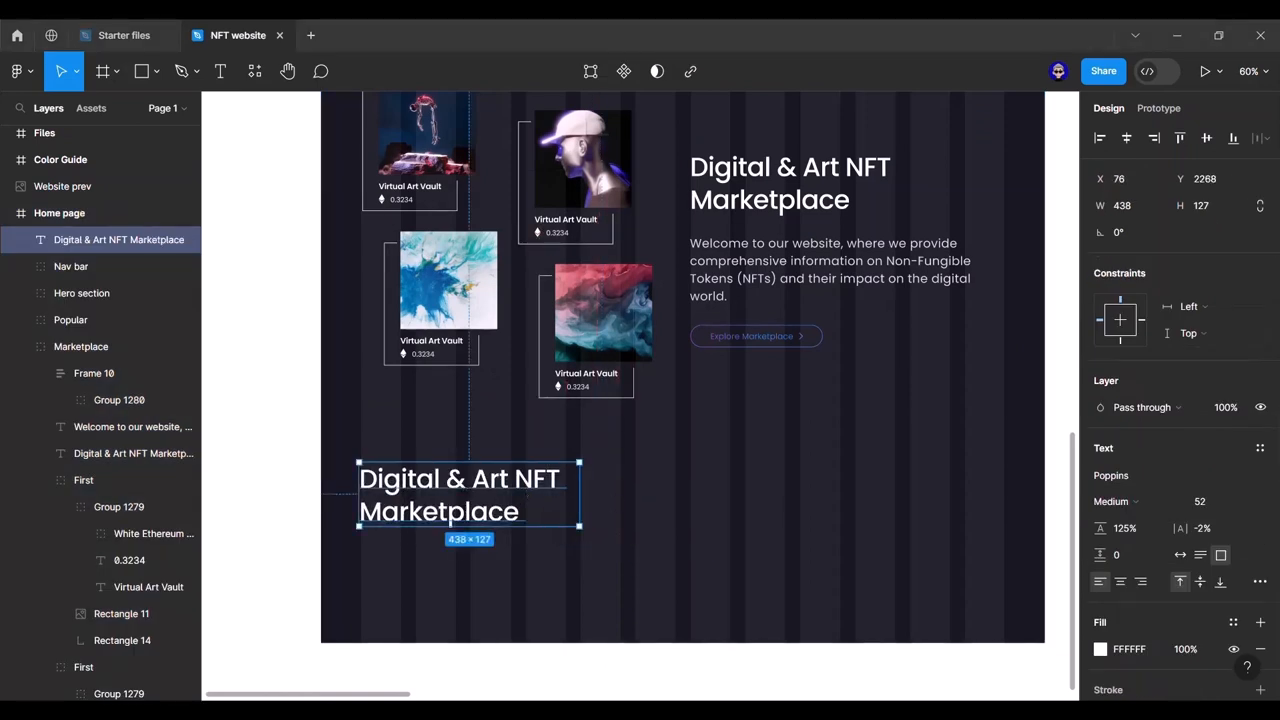
# Step: Change the copied heading's text to "Follow our latest news" and set its resizing to auto width
pyautogui.press('Return')
pyautogui.write('Follow our latest news')
pyautogui.press('Escape')
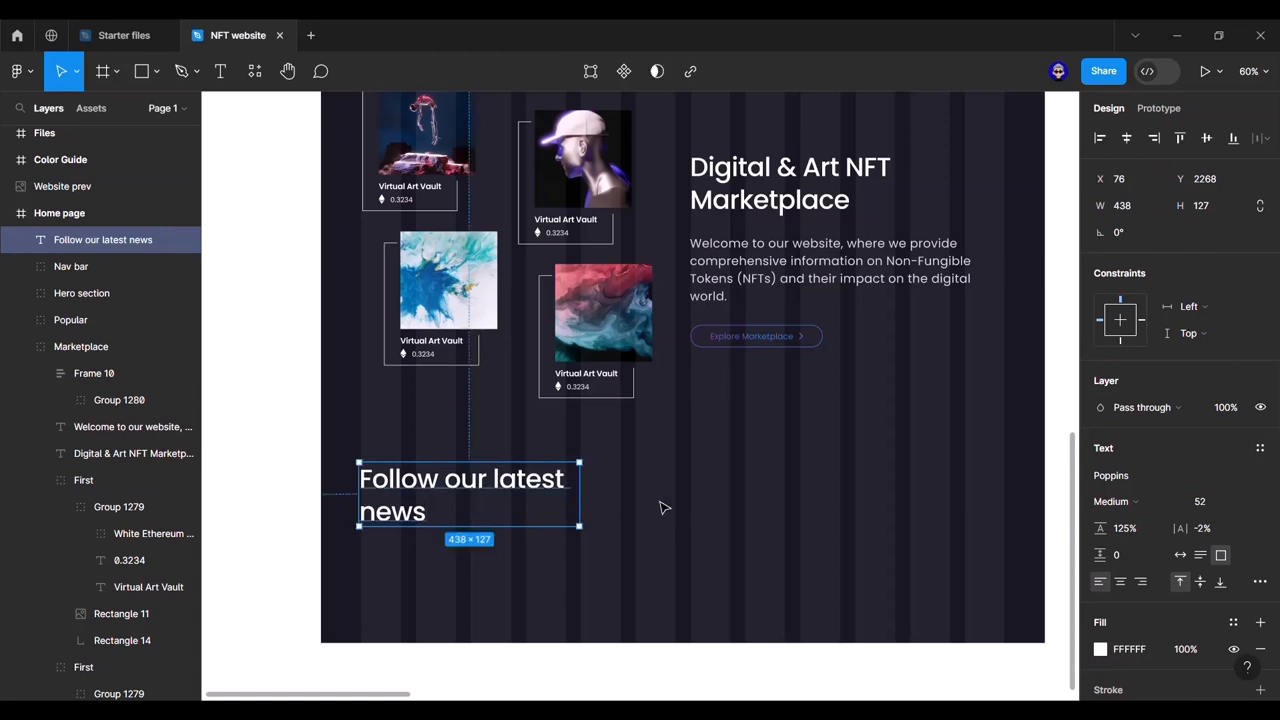
pyautogui.click(1181, 557)
pyautogui.click(300, 500)
# Step: Compare the footer heading with the reference and measure the vertical gaps between the Hero section, Popular and Marketplace groups
pyautogui.scroll(-3, 346, 500)
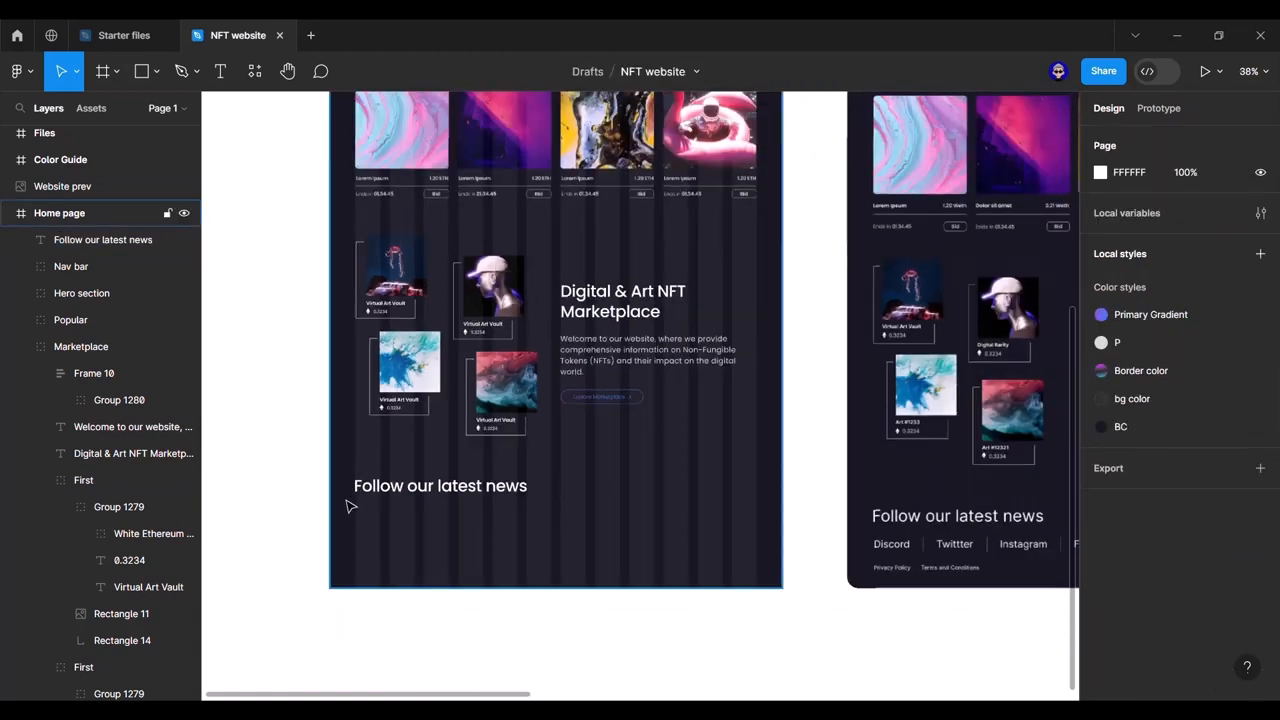
pyautogui.hscroll(2, 507, 512)
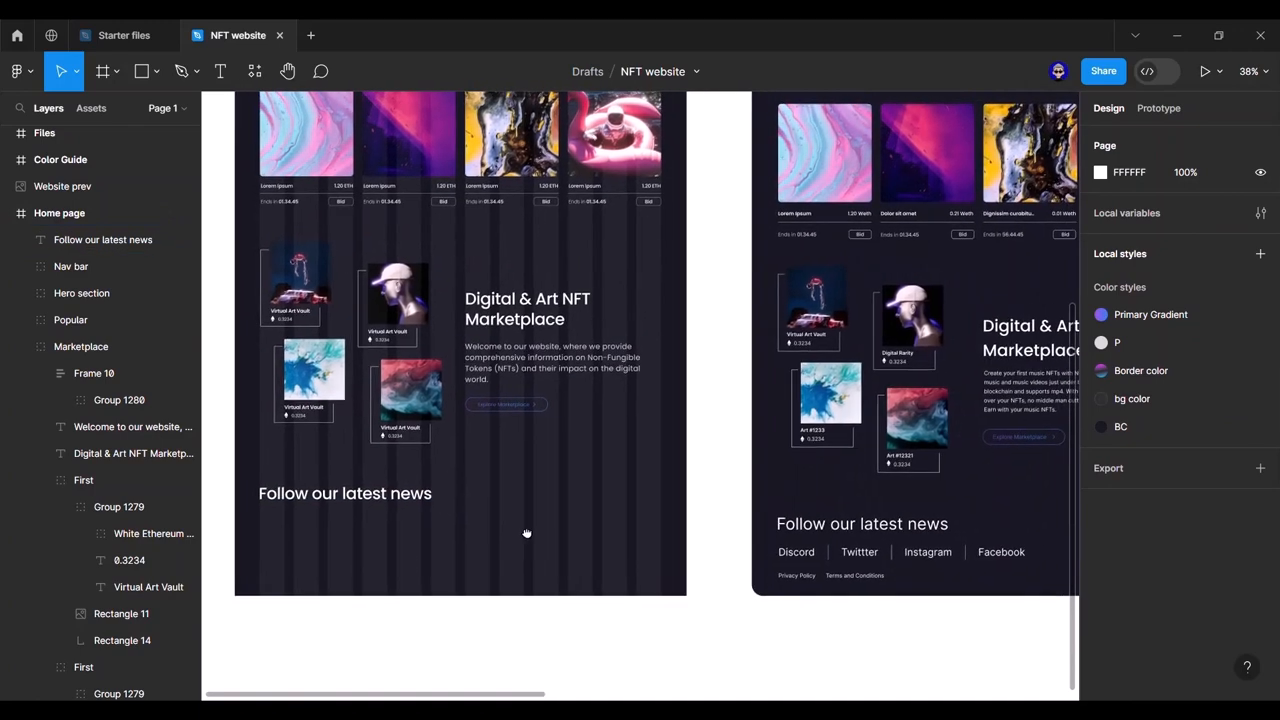
pyautogui.hscroll(-2, 526, 534)
pyautogui.scroll(2, 526, 534)
pyautogui.click(407, 347)
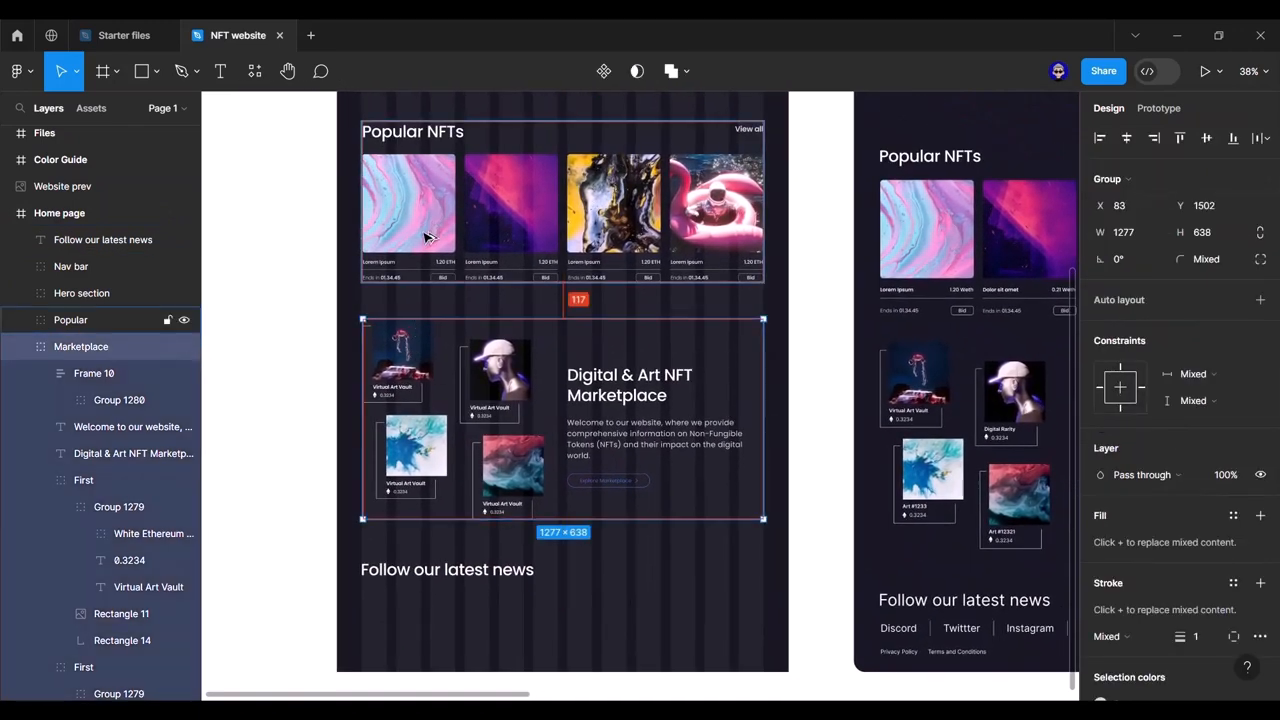
pyautogui.scroll(4, 450, 366)
pyautogui.click(450, 366)
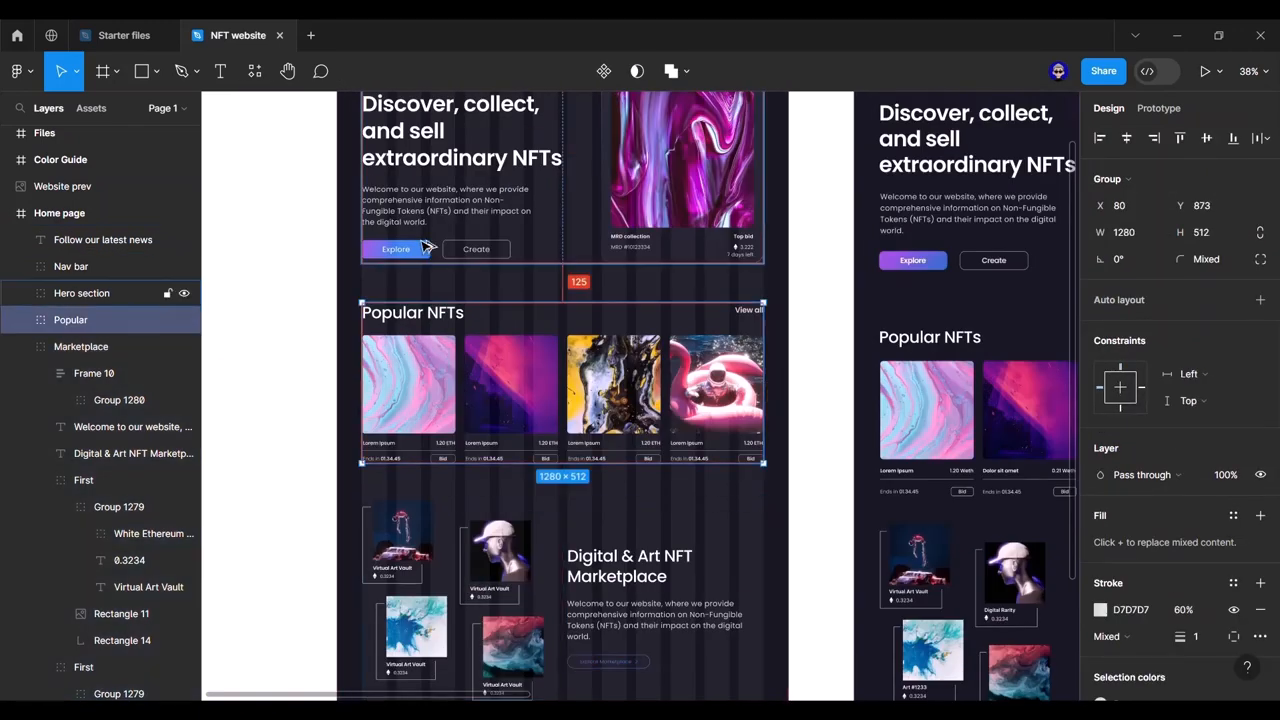
pyautogui.scroll(-5, 458, 462)
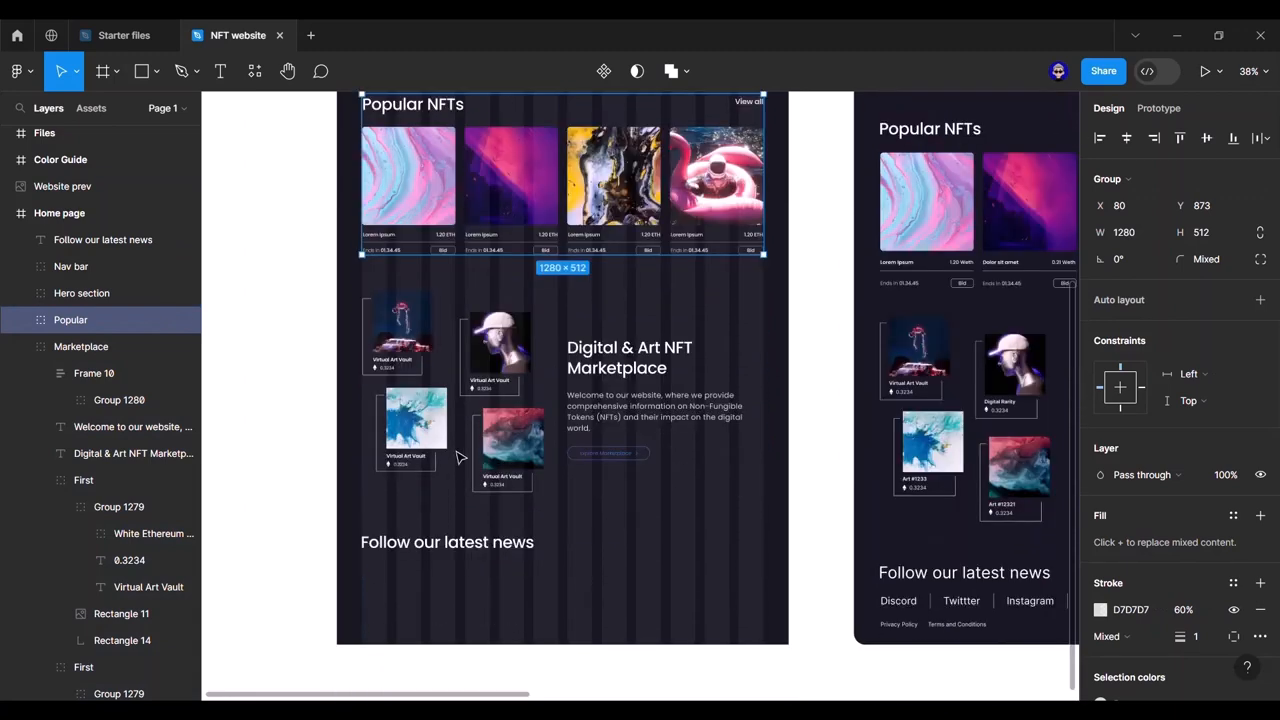
# Step: Move the Marketplace group down 8 px to Y 1510
pyautogui.click(456, 457)
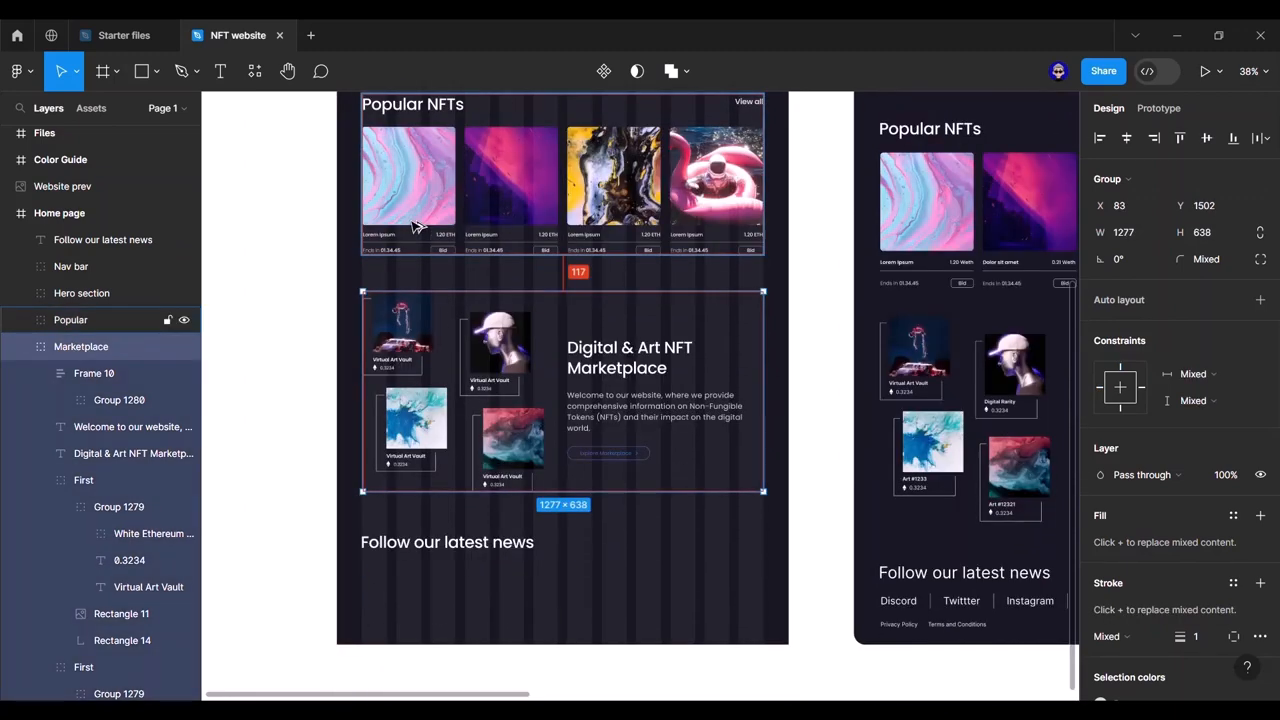
pyautogui.press('Down')
pyautogui.press('Down')
pyautogui.press('Down')
pyautogui.press('Down')
pyautogui.press('Down')
pyautogui.press('Down')
pyautogui.press('Down')
pyautogui.press('Down')
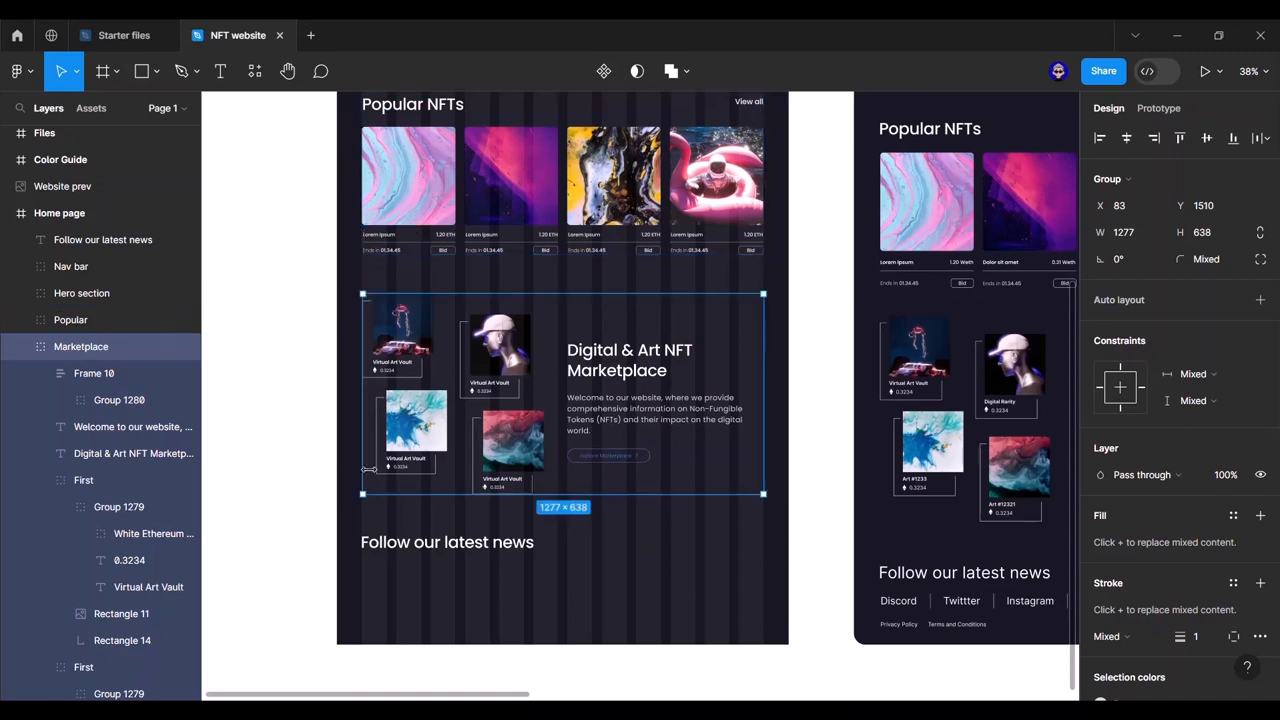
# Step: Move the Follow our latest news heading down 5 px to Y 2273
pyautogui.click(400, 542)
pyautogui.press('Down')
pyautogui.press('Down')
pyautogui.press('Down')
pyautogui.press('Down')
pyautogui.press('Down')
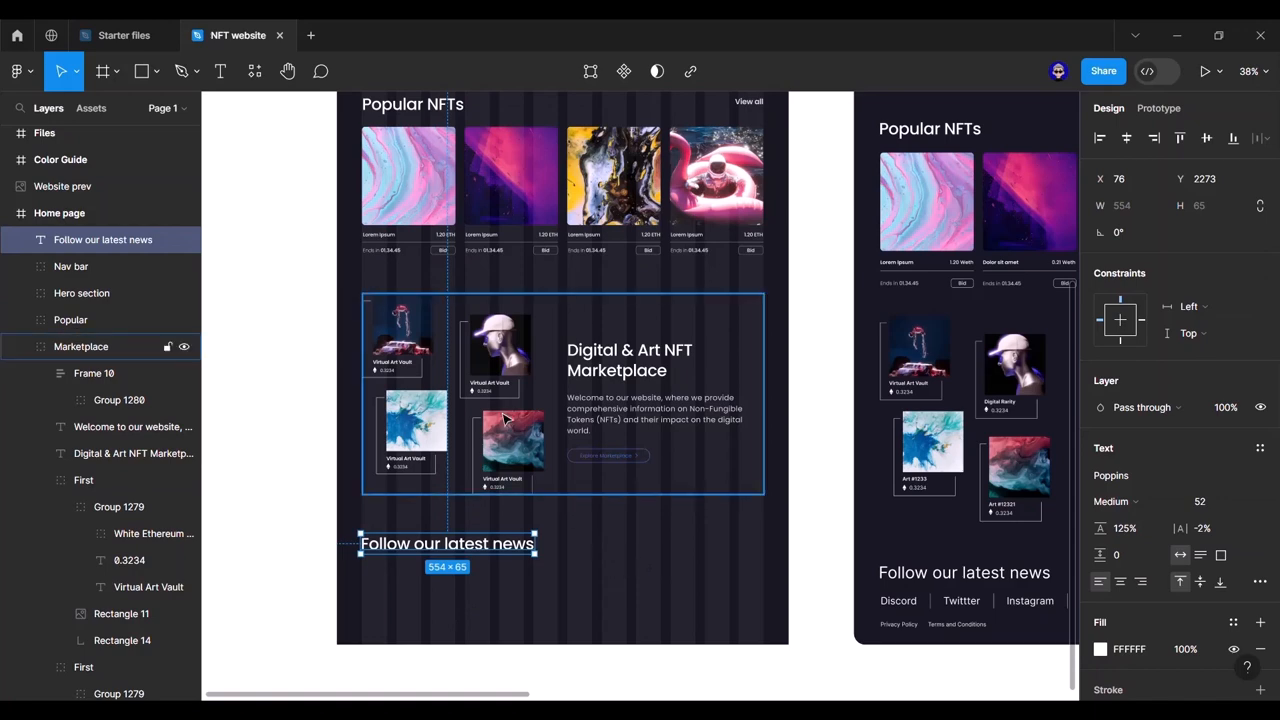
# Step: Duplicate the Follow our latest news heading directly below itself and change the copy's text to "Discord"
pyautogui.scroll(-3, 502, 531)
pyautogui.hscroll(2, 502, 531)
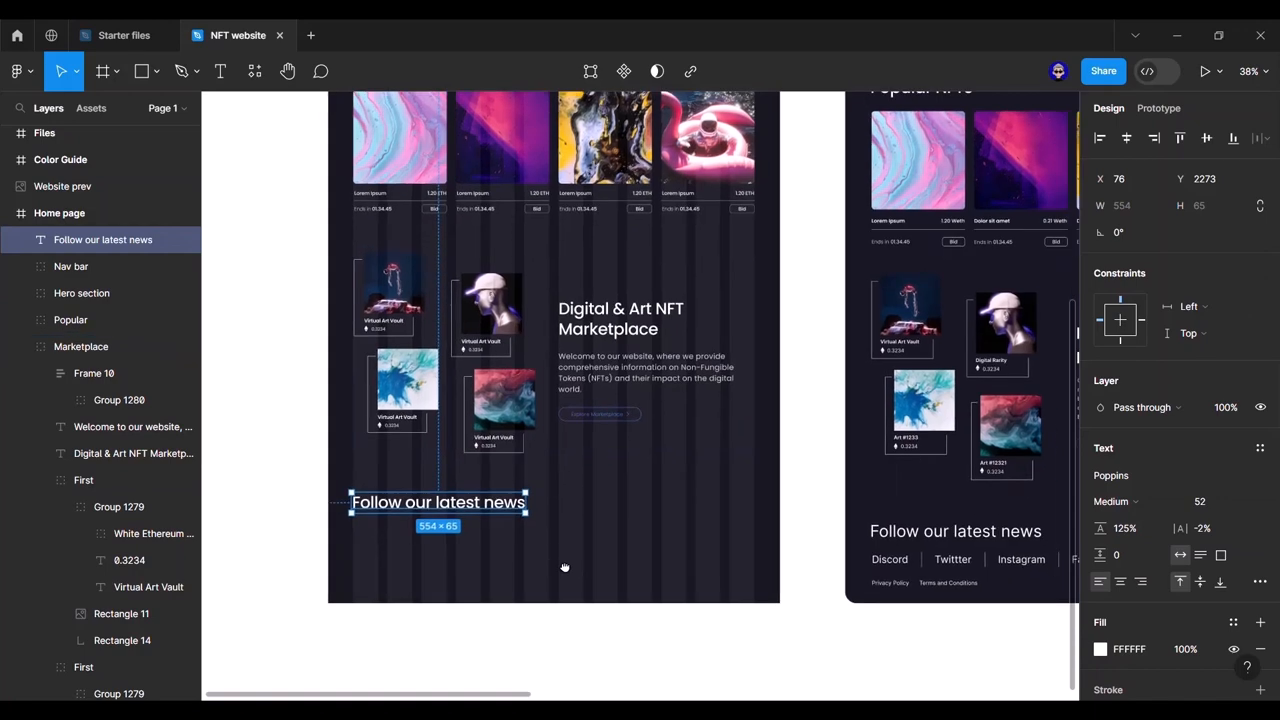
pyautogui.moveTo(510, 579); pyautogui.dragTo(588, 561)
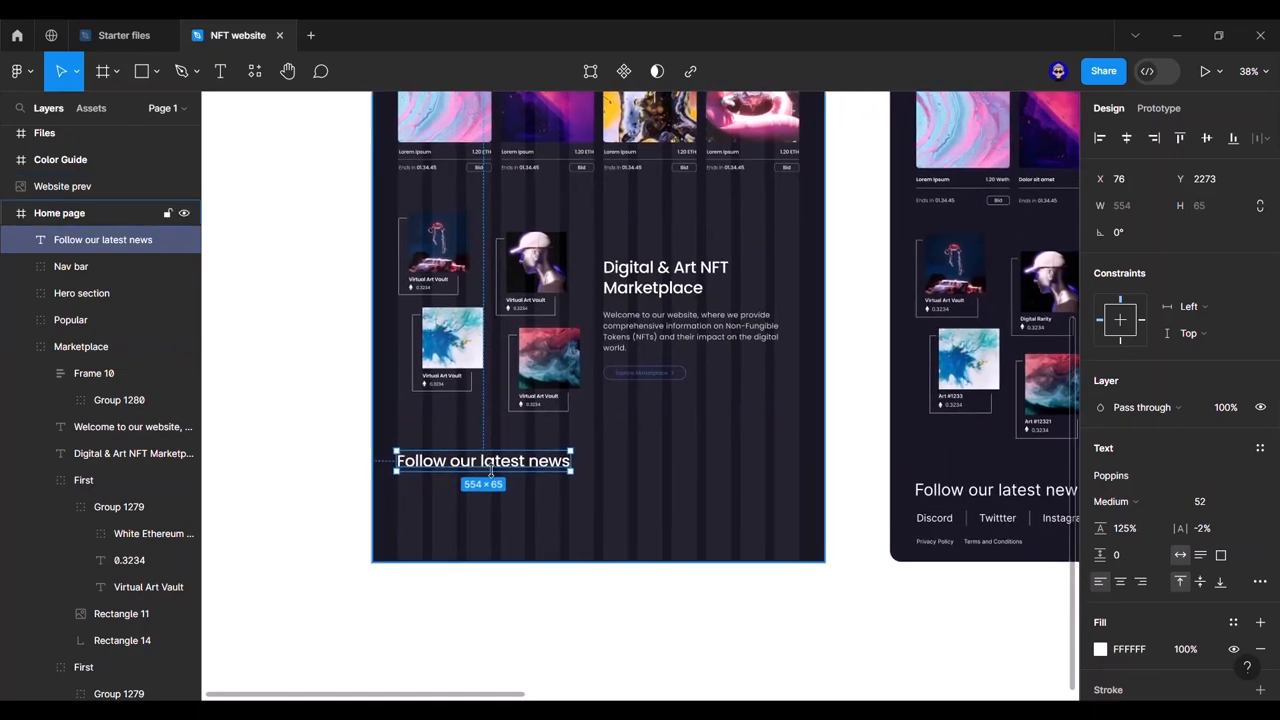
pyautogui.hotkey('ctrl', 'f')
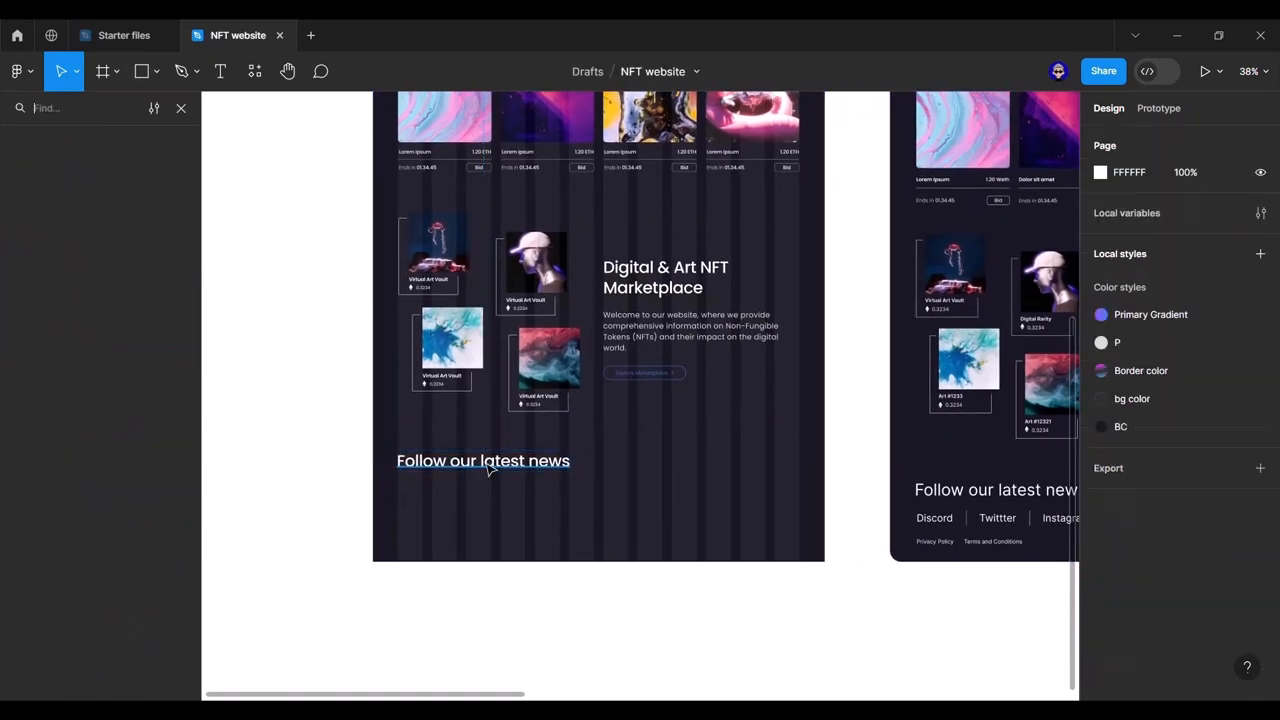
pyautogui.click(181, 108)
pyautogui.click(494, 459)
pyautogui.hotkey('ctrl', 'd')
pyautogui.moveTo(496, 466); pyautogui.dragTo(496, 505)
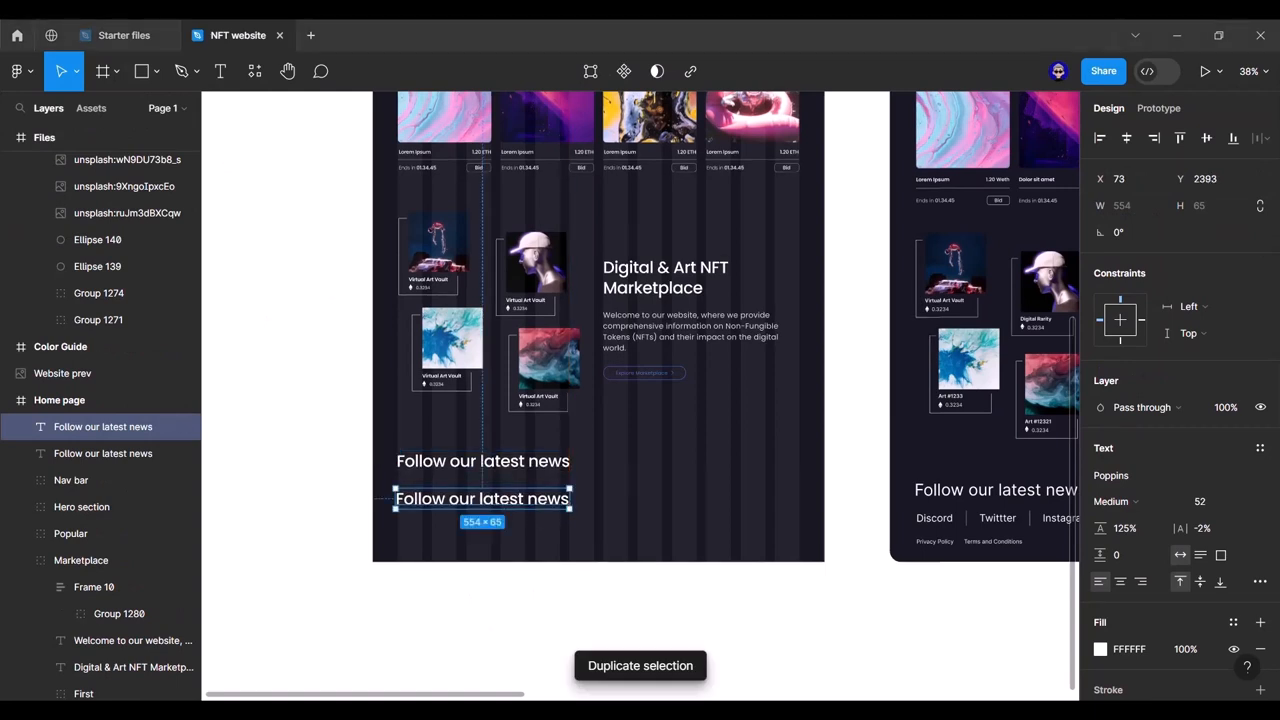
pyautogui.press('Return')
pyautogui.write('Discord')
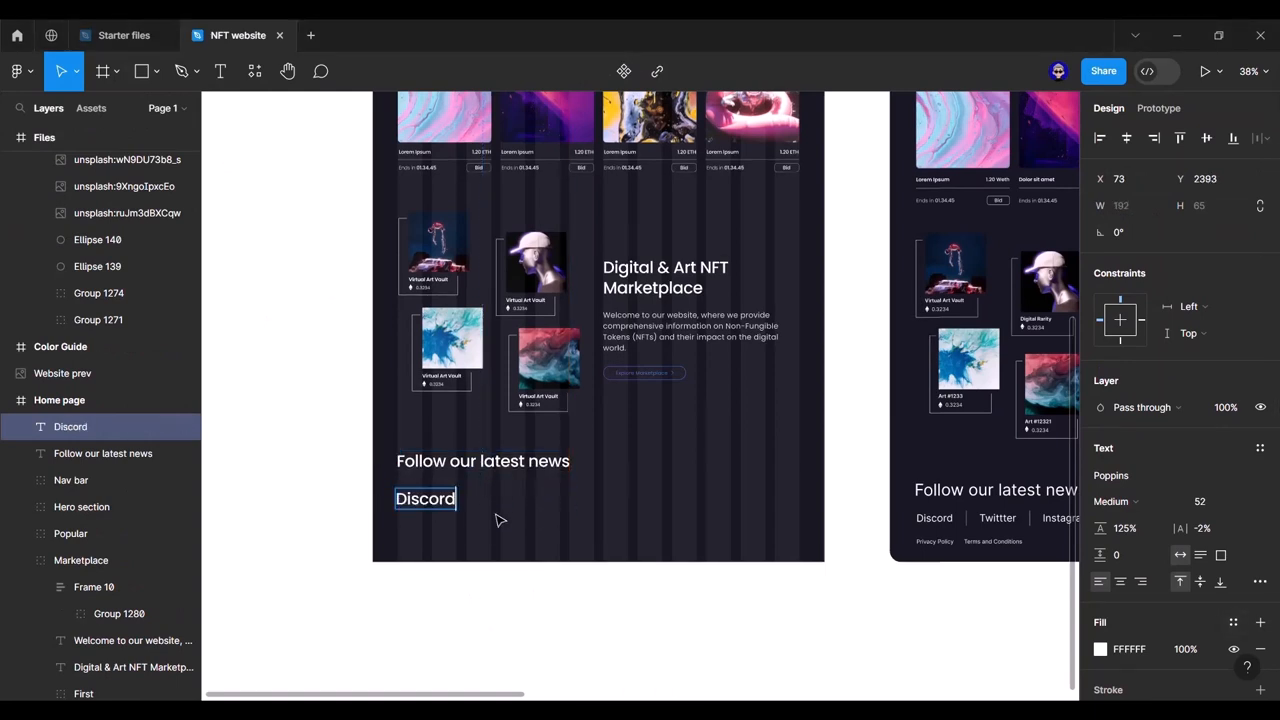
pyautogui.press('Escape')
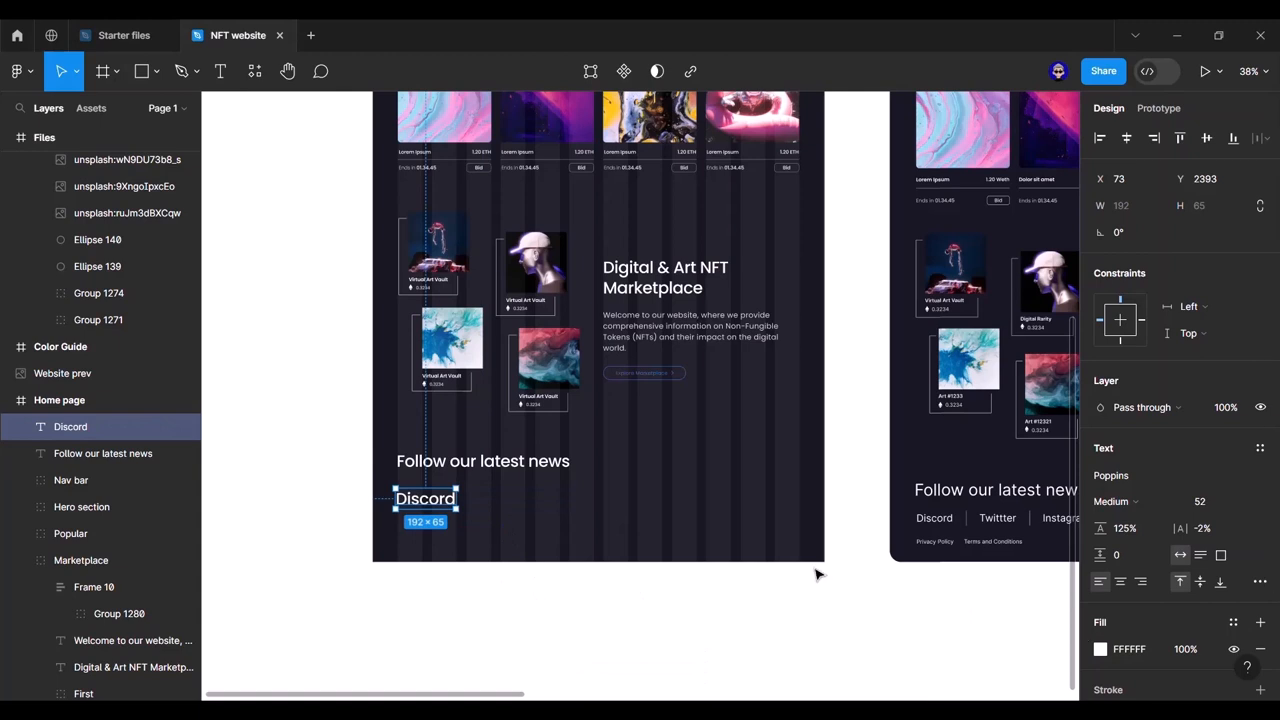
# Step: Set the Discord text to Regular weight and size 32, and move it up to Y 2378
pyautogui.click(1143, 509)
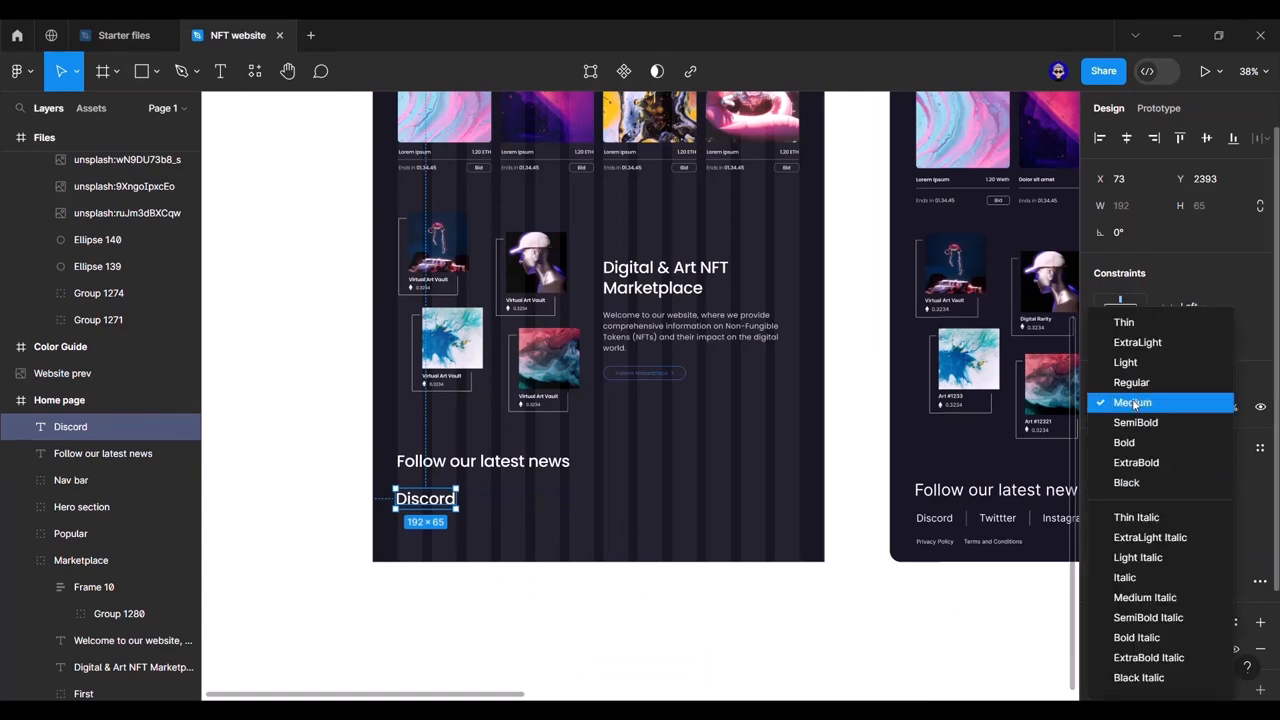
pyautogui.click(1130, 381)
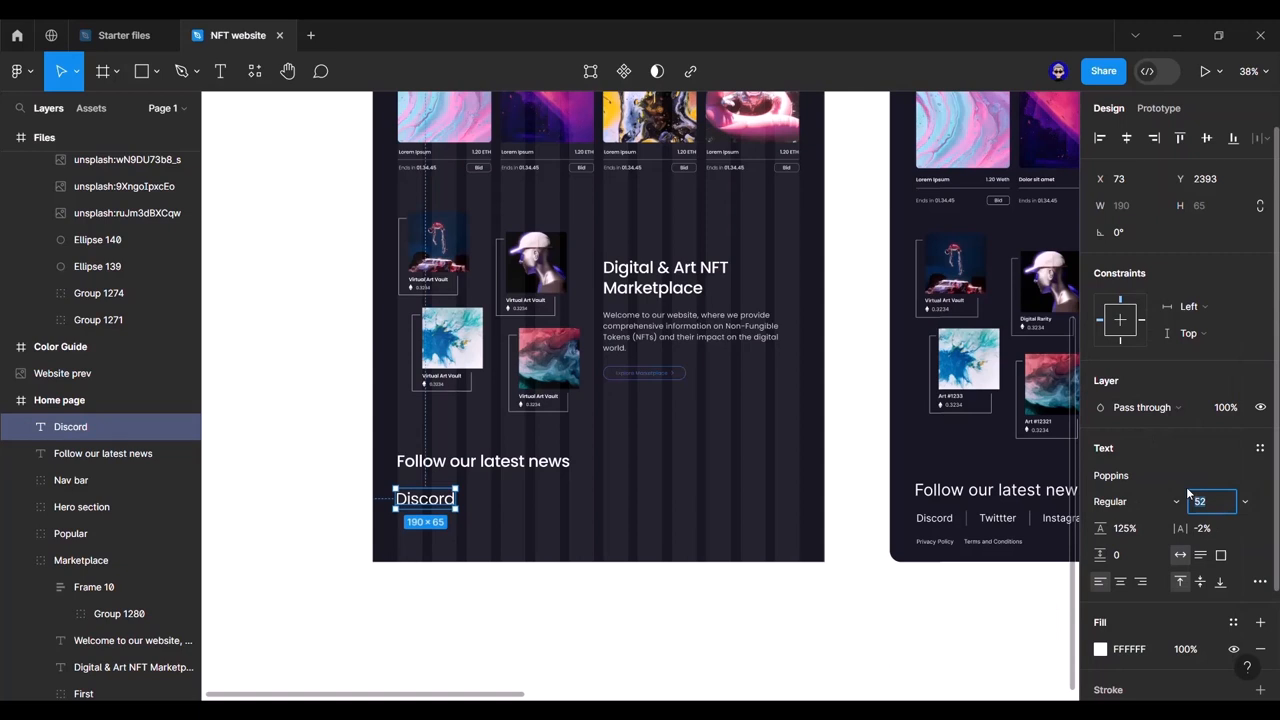
pyautogui.press('Return')
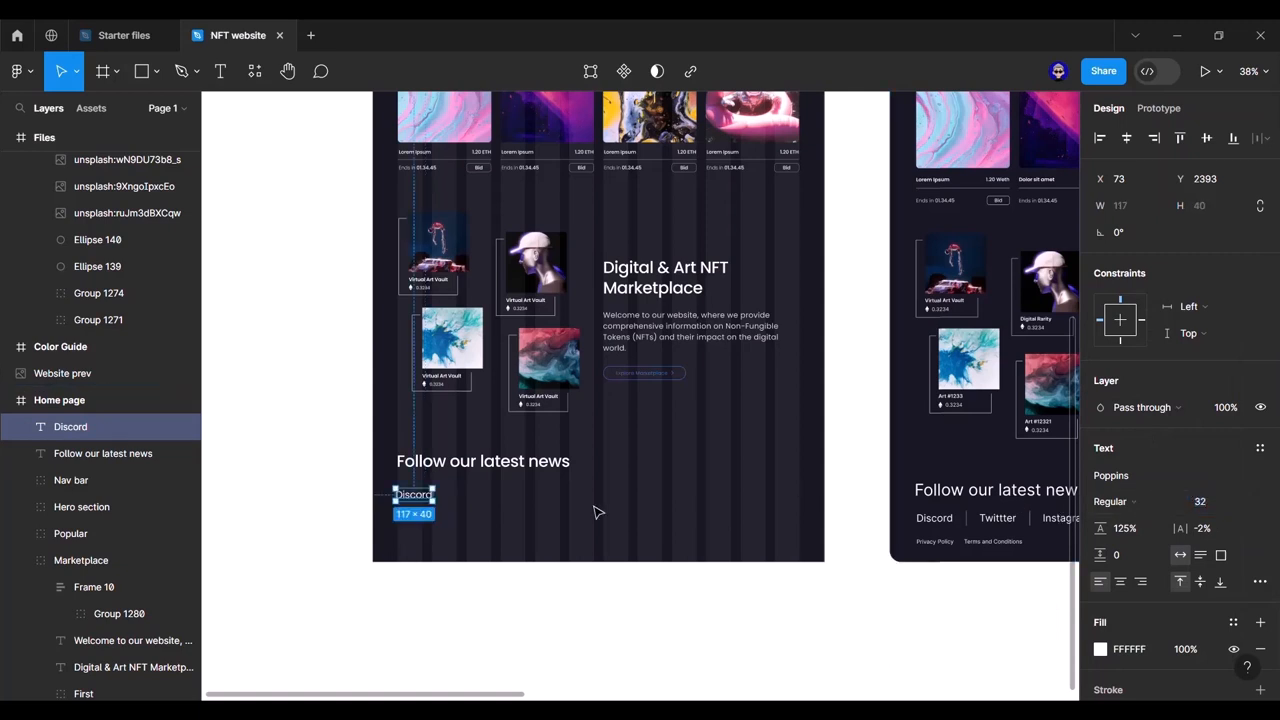
pyautogui.press('Up')
pyautogui.press('Up')
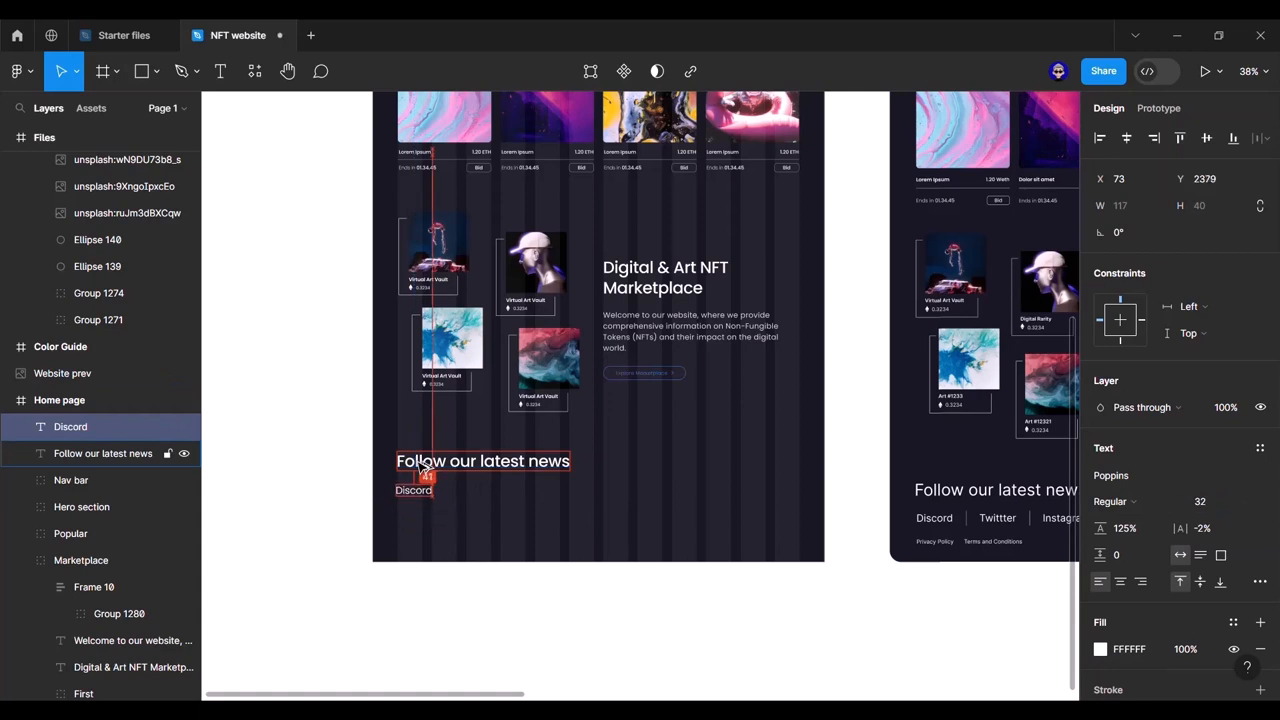
# Step: Make three copies of the Discord text in a row to its right, each offset by 225 px
pyautogui.scroll(3, 457, 521)
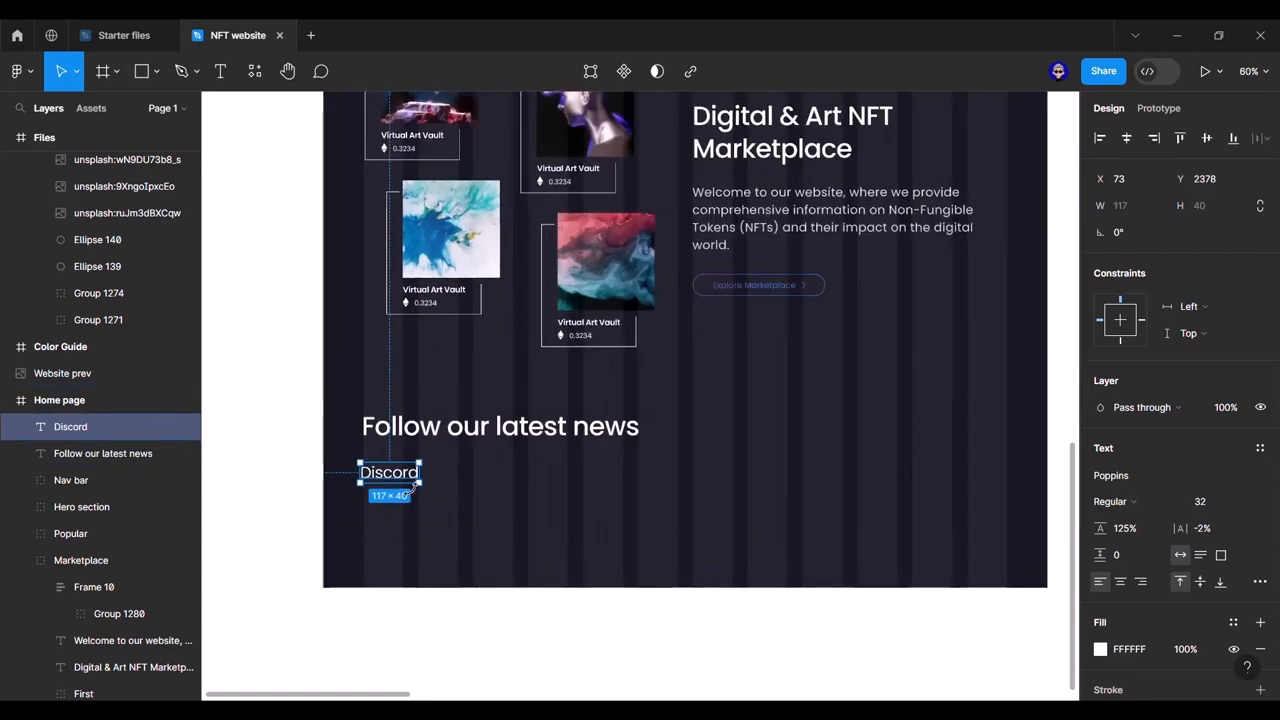
pyautogui.hotkey('ctrl', 'd')
pyautogui.moveTo(395, 480); pyautogui.dragTo(506, 480)
pyautogui.hotkey('ctrl', 'd')
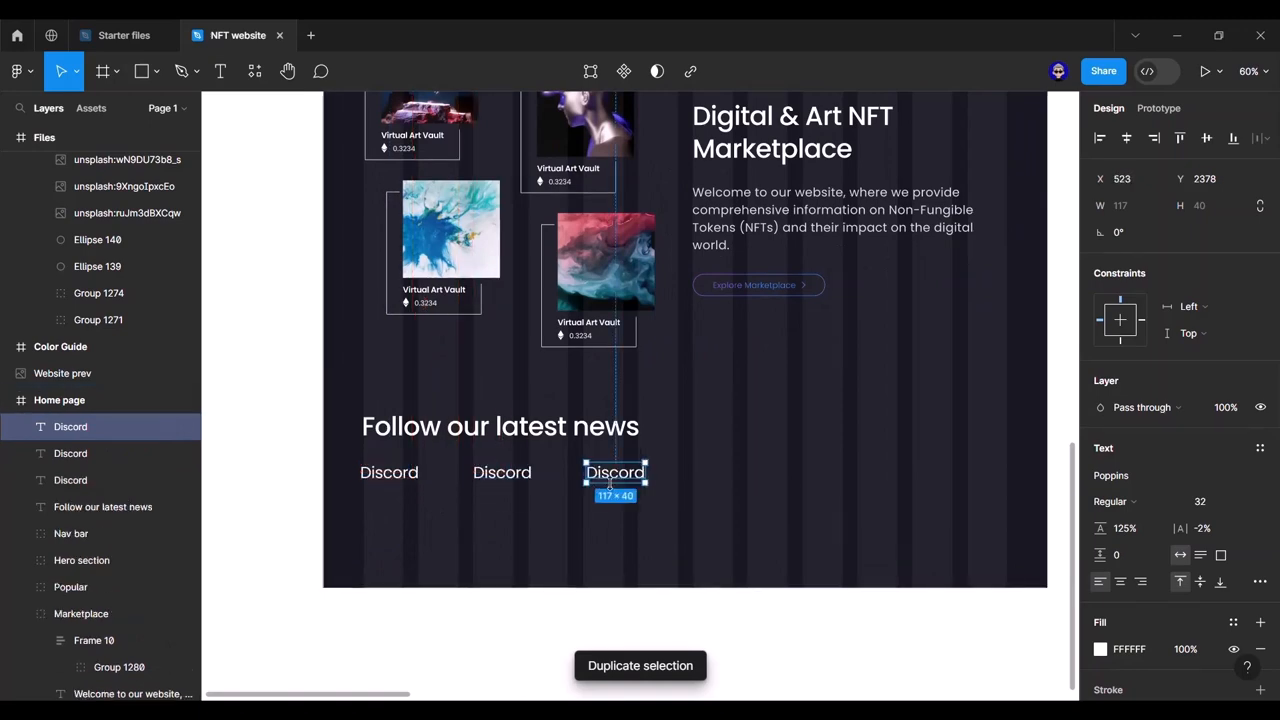
pyautogui.hotkey('ctrl', 'd')
pyautogui.click(763, 624)
pyautogui.scroll(-4, 609, 569)
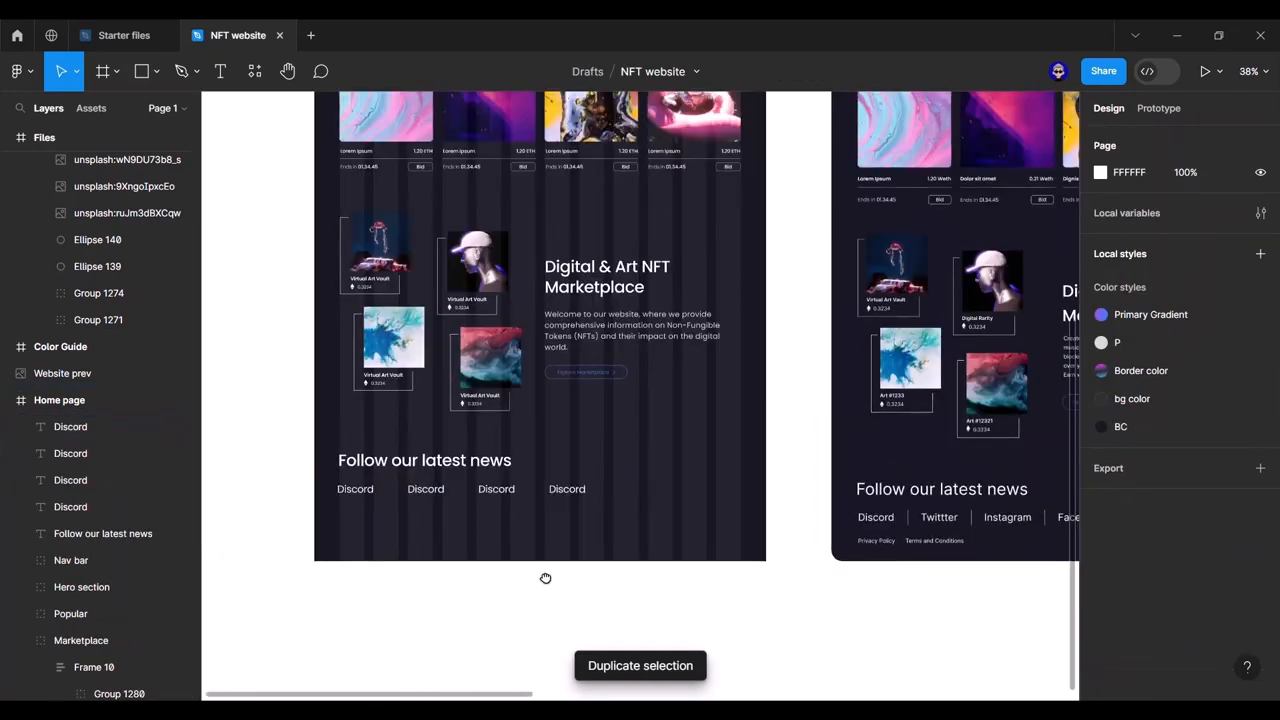
# Step: Change the three copied link texts, from left to right, to "Twittter", "Instagram" and "Facebook"
pyautogui.moveTo(546, 577); pyautogui.dragTo(632, 582)
pyautogui.doubleClick(511, 493)
pyautogui.write('Twitter')
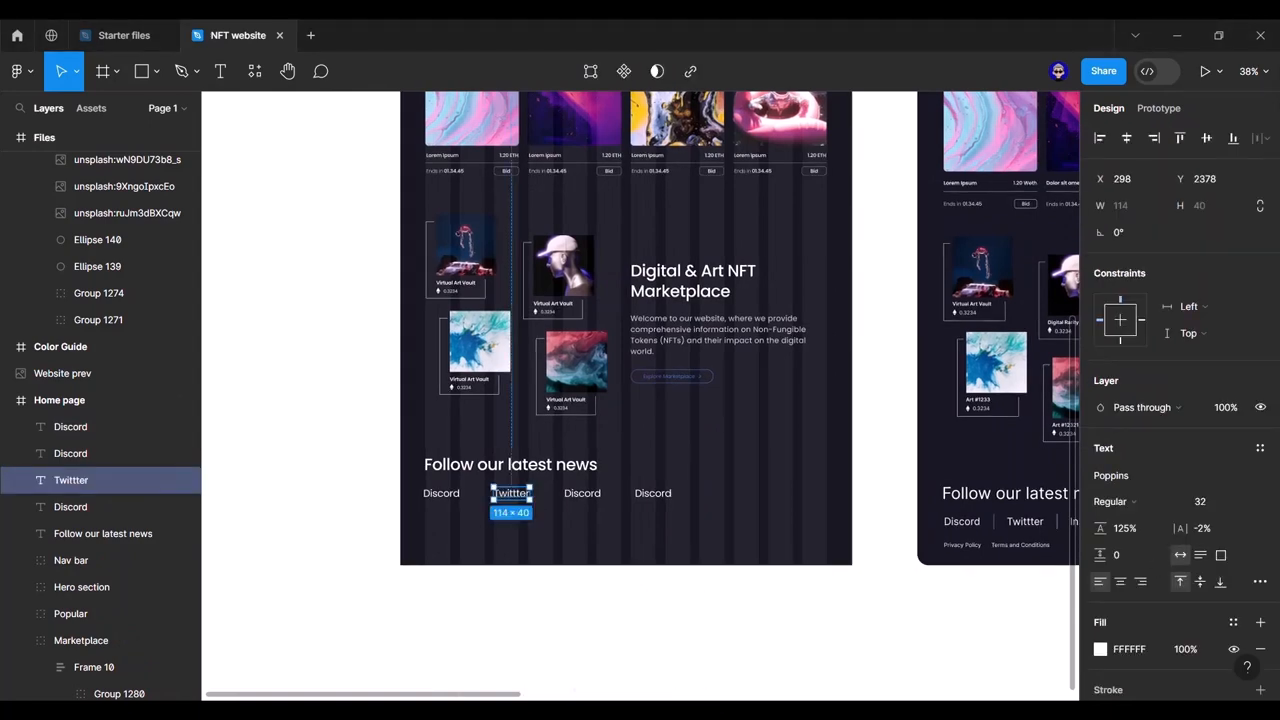
pyautogui.press('Escape')
pyautogui.press('Tab')
pyautogui.press('Return')
pyautogui.write('Instagram')
pyautogui.press('Escape')
pyautogui.press('Tab')
pyautogui.press('Return')
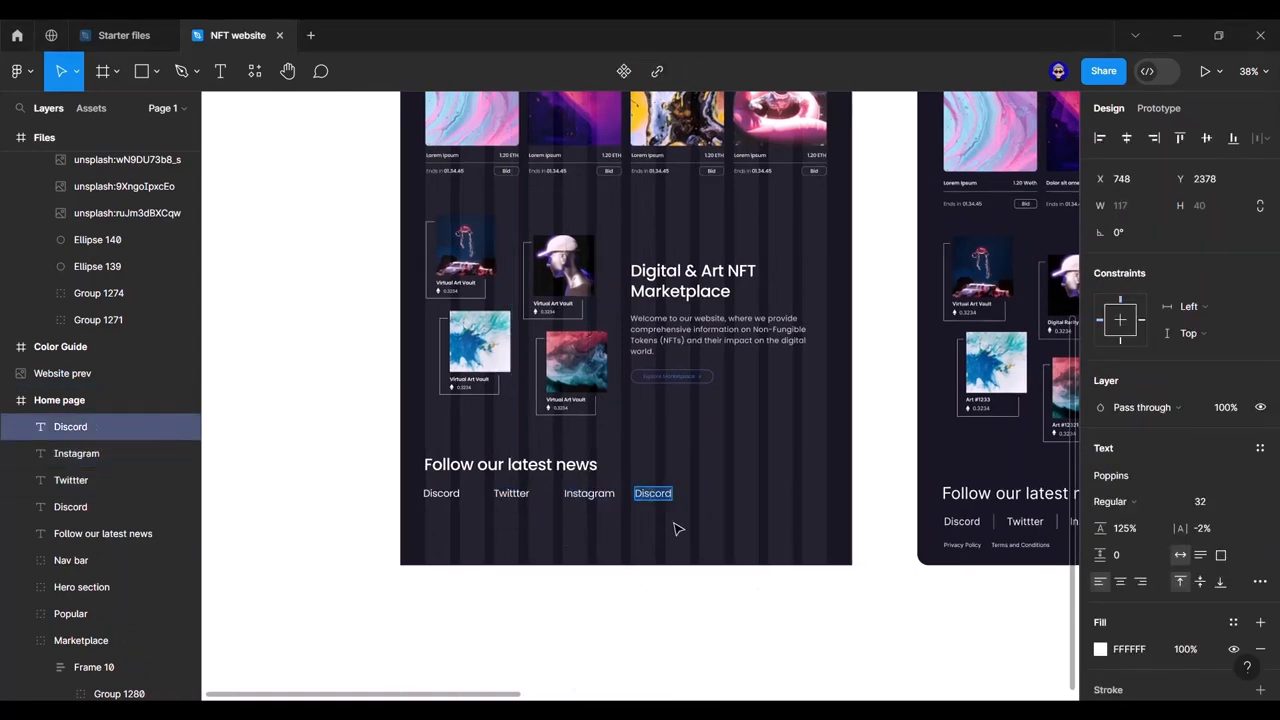
pyautogui.write('Facebook')
pyautogui.press('Escape')
pyautogui.press('Escape')
pyautogui.moveTo(789, 581); pyautogui.dragTo(716, 584)
pyautogui.click(595, 495)
pyautogui.keyDown('shift'); pyautogui.click(518, 494); pyautogui.keyUp('shift')
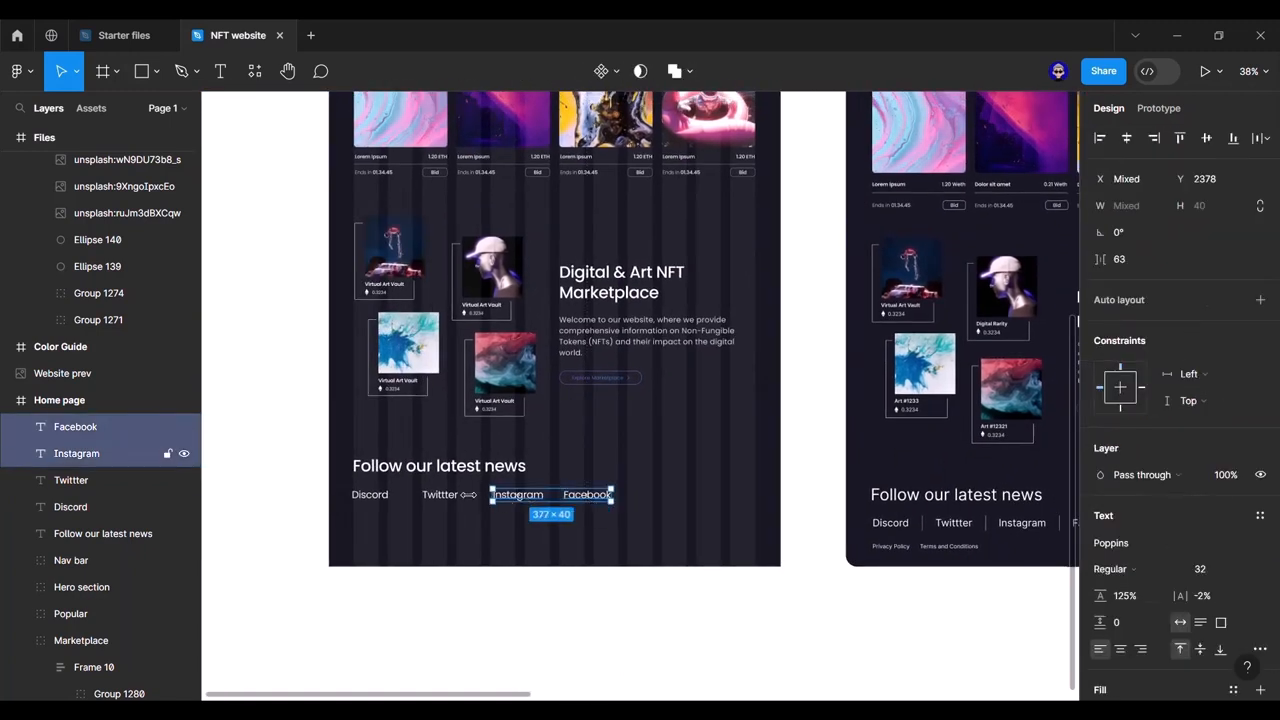
pyautogui.keyDown('shift'); pyautogui.click(440, 494); pyautogui.keyUp('shift')
pyautogui.keyDown('shift'); pyautogui.click(372, 494); pyautogui.keyUp('shift')
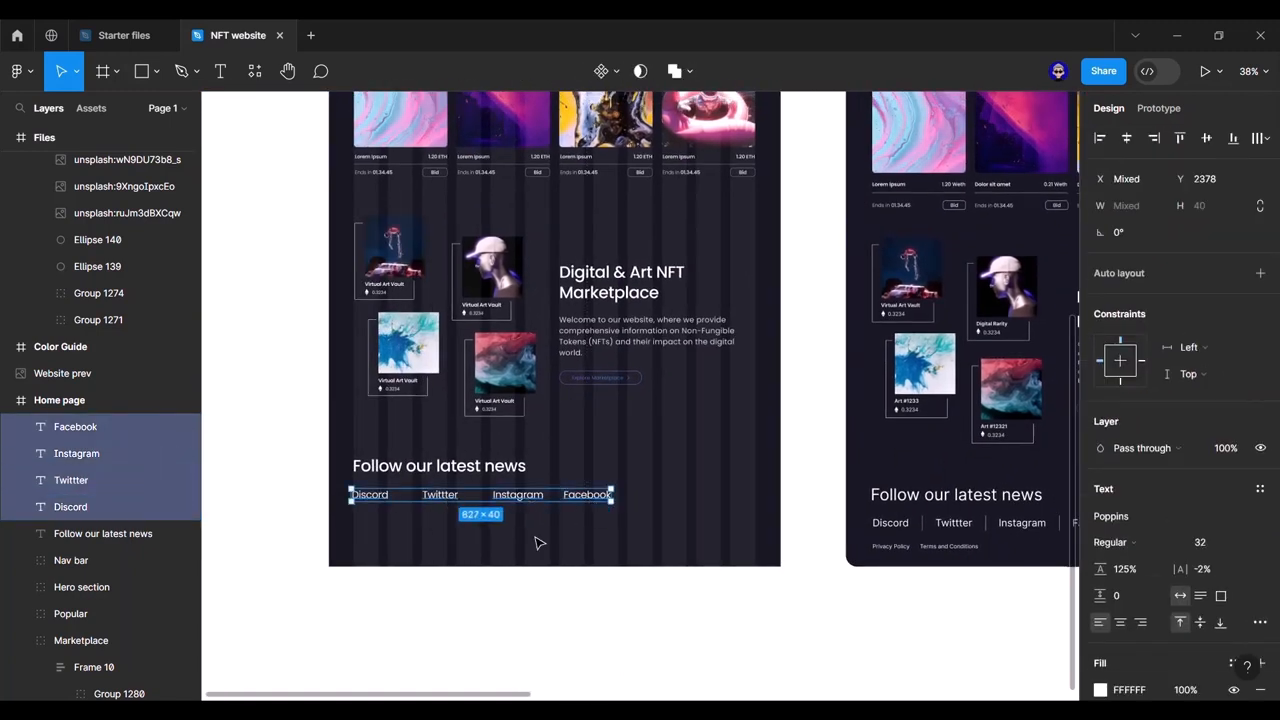
pyautogui.click(1262, 140)
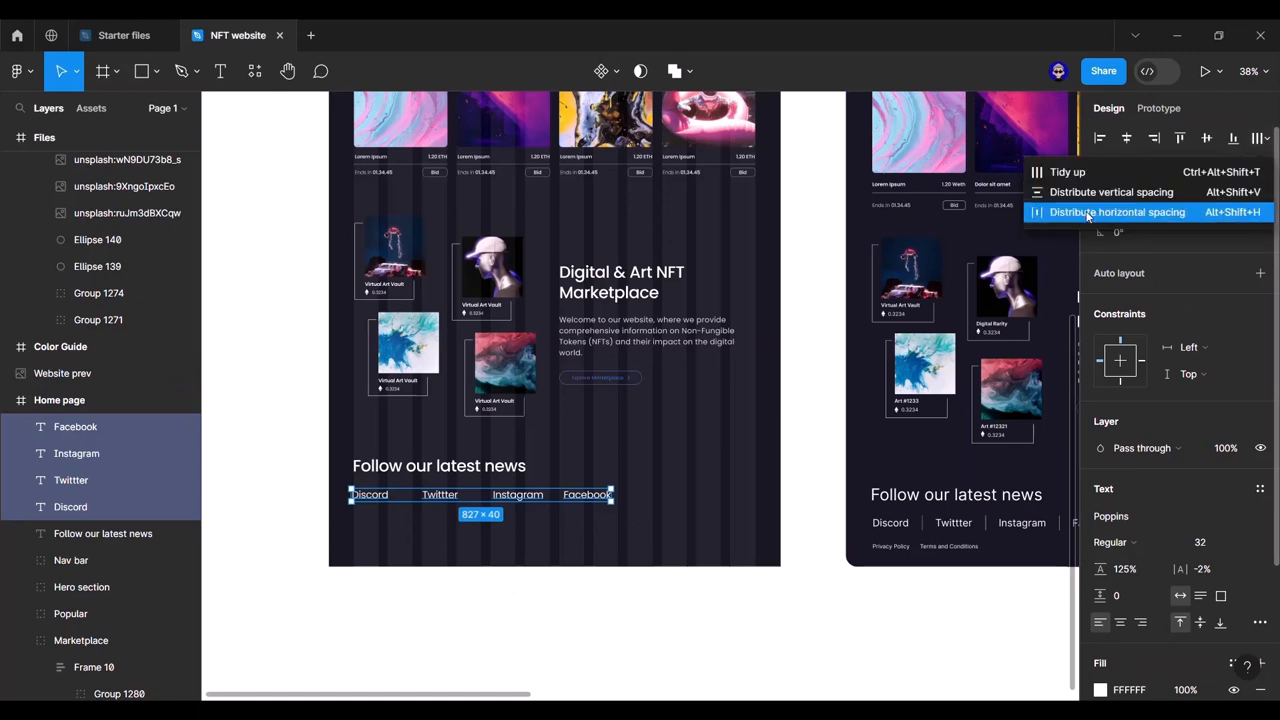
pyautogui.click(743, 549)
# Step: Move the Facebook link down to Y 2482 and the Instagram link down by a smaller amount, staggering the row
pyautogui.click(586, 494)
pyautogui.moveTo(586, 494); pyautogui.dragTo(588, 533)
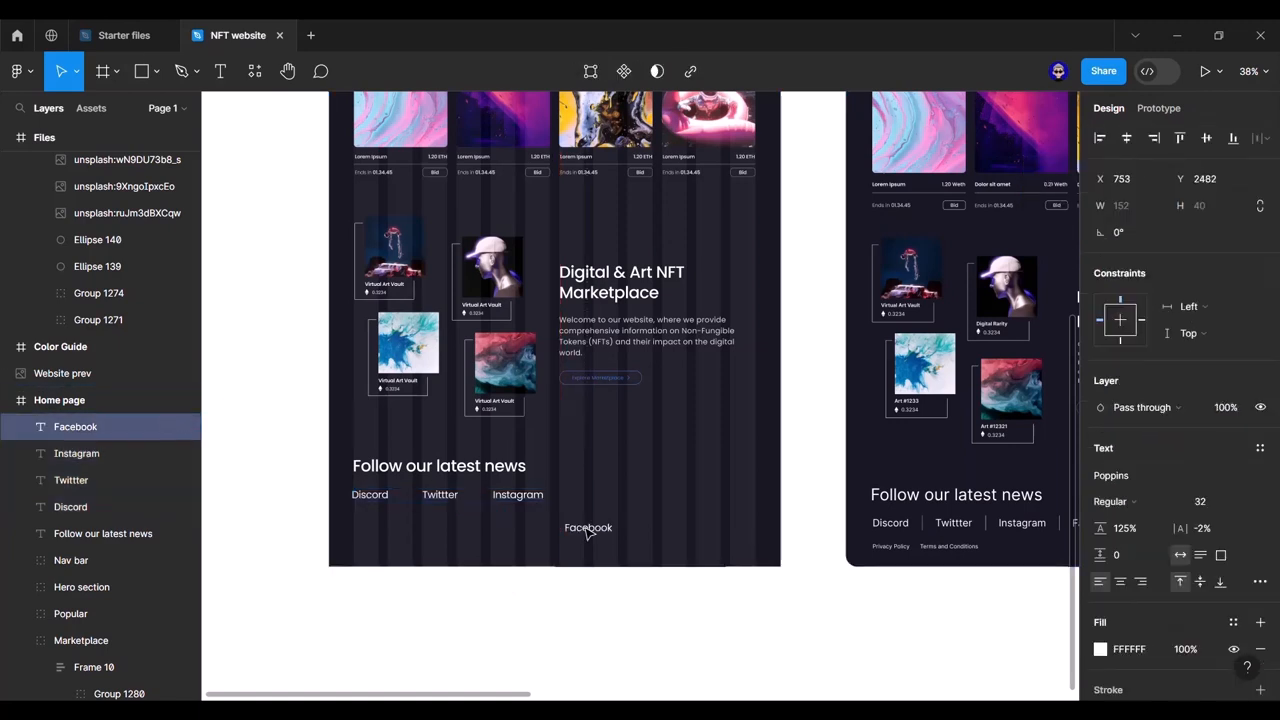
pyautogui.click(528, 494)
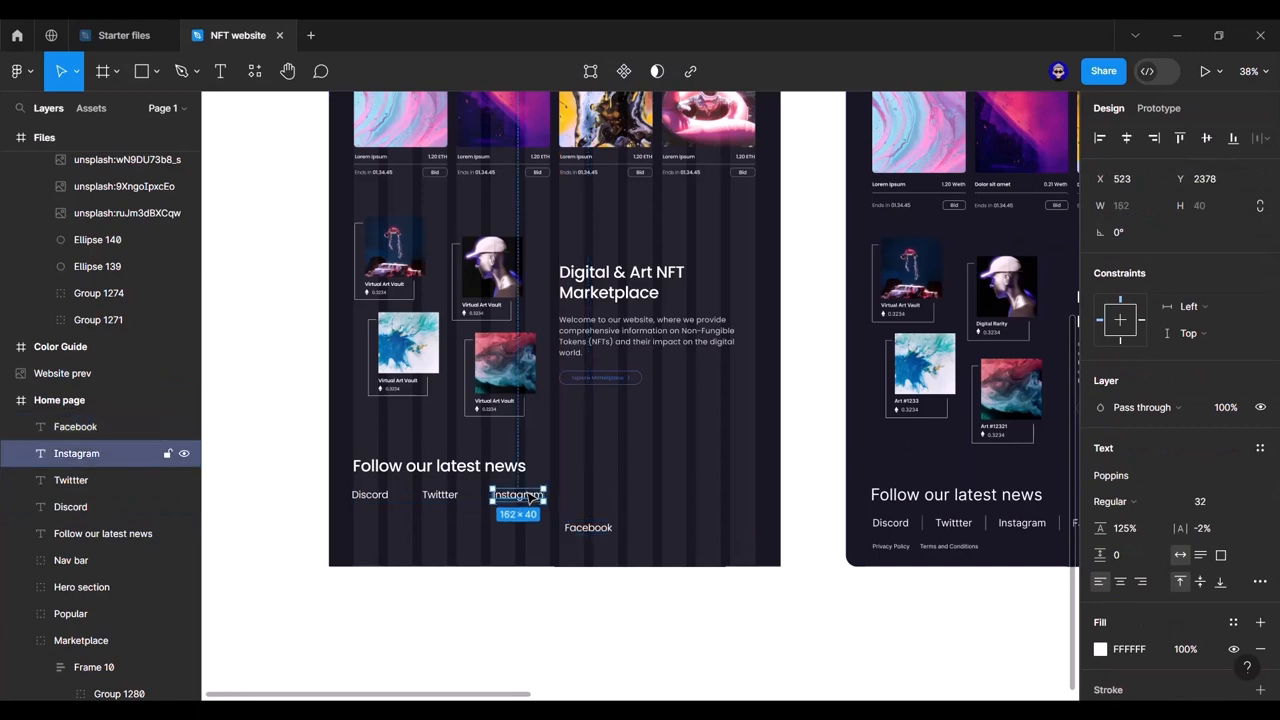
pyautogui.moveTo(527, 500); pyautogui.dragTo(528, 513)
pyautogui.click(530, 540)
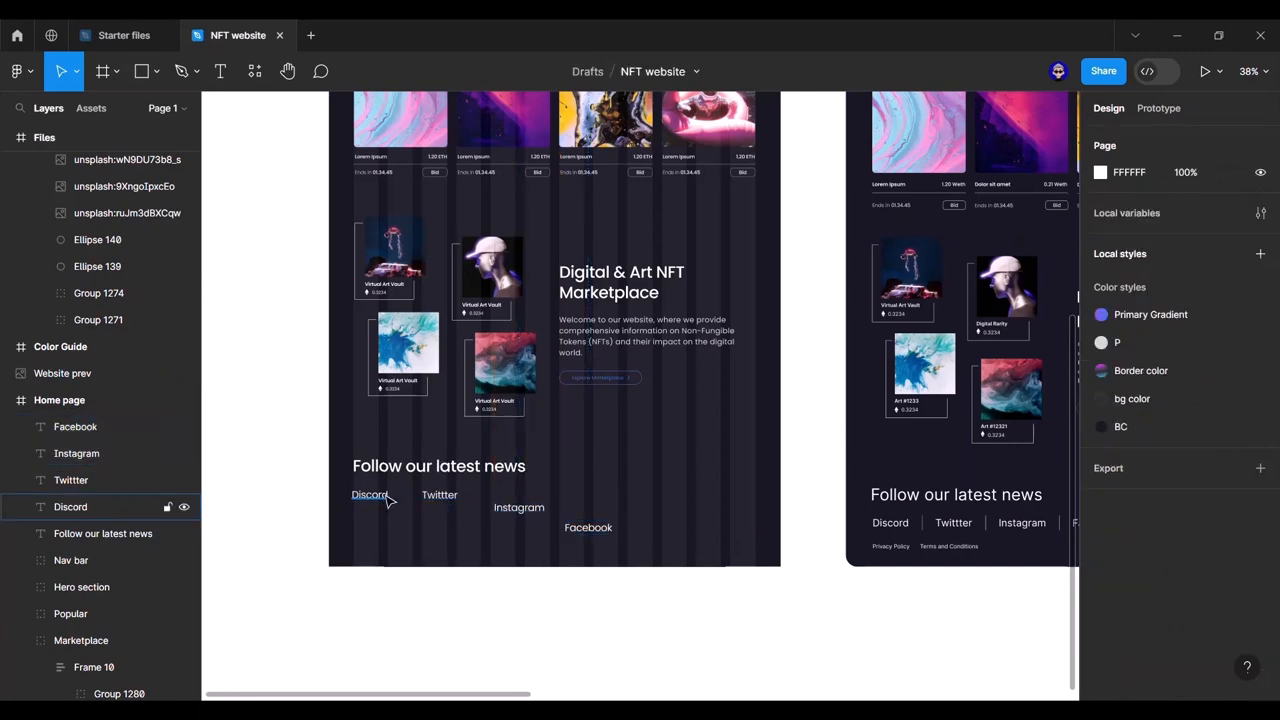
# Step: Align the four footer links on their vertical centers and distribute their horizontal spacing evenly
pyautogui.click(386, 497)
pyautogui.keyDown('shift'); pyautogui.click(456, 497); pyautogui.keyUp('shift')
pyautogui.keyDown('shift'); pyautogui.click(505, 508); pyautogui.keyUp('shift')
pyautogui.keyDown('shift'); pyautogui.click(598, 530); pyautogui.keyUp('shift')
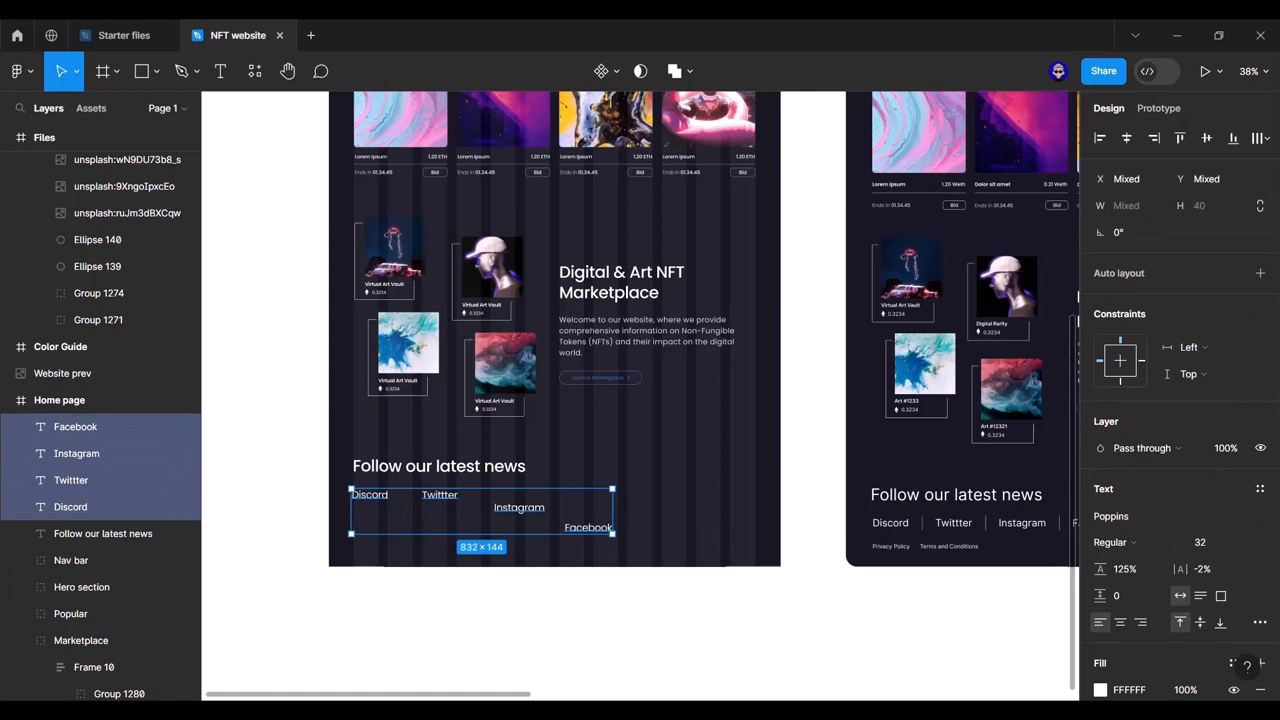
pyautogui.click(1206, 139)
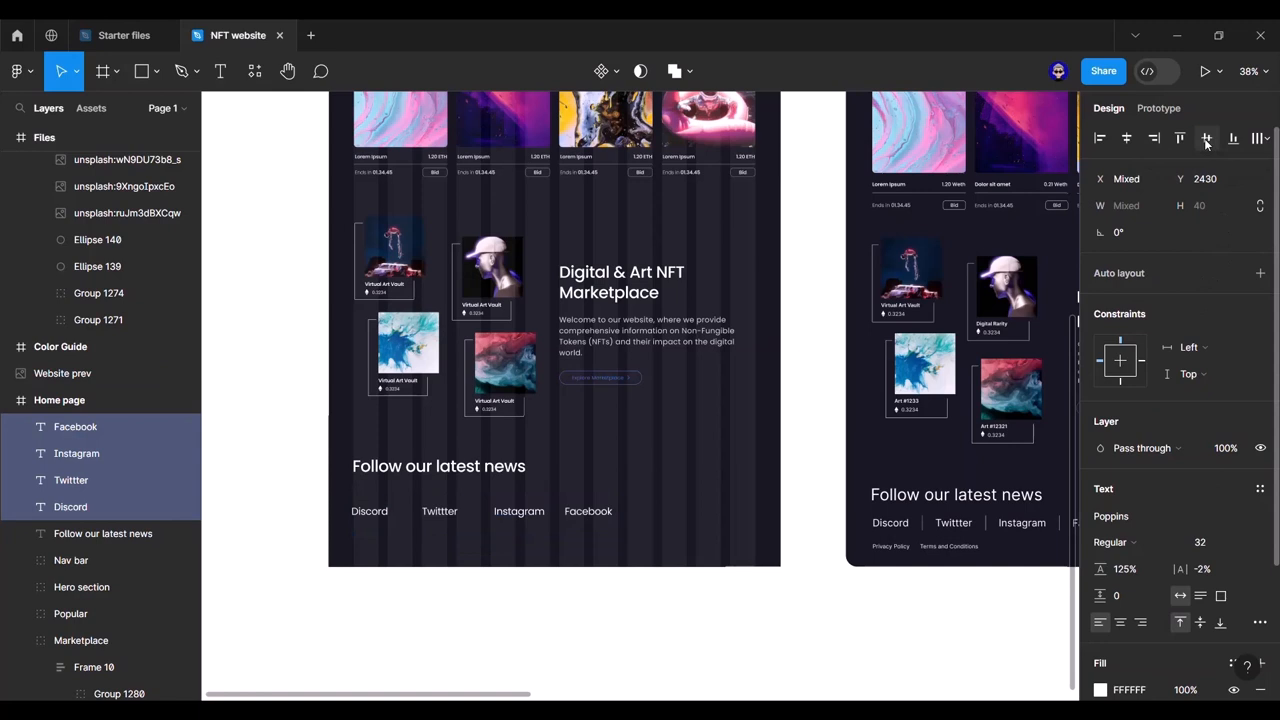
pyautogui.click(1261, 138)
pyautogui.click(1152, 213)
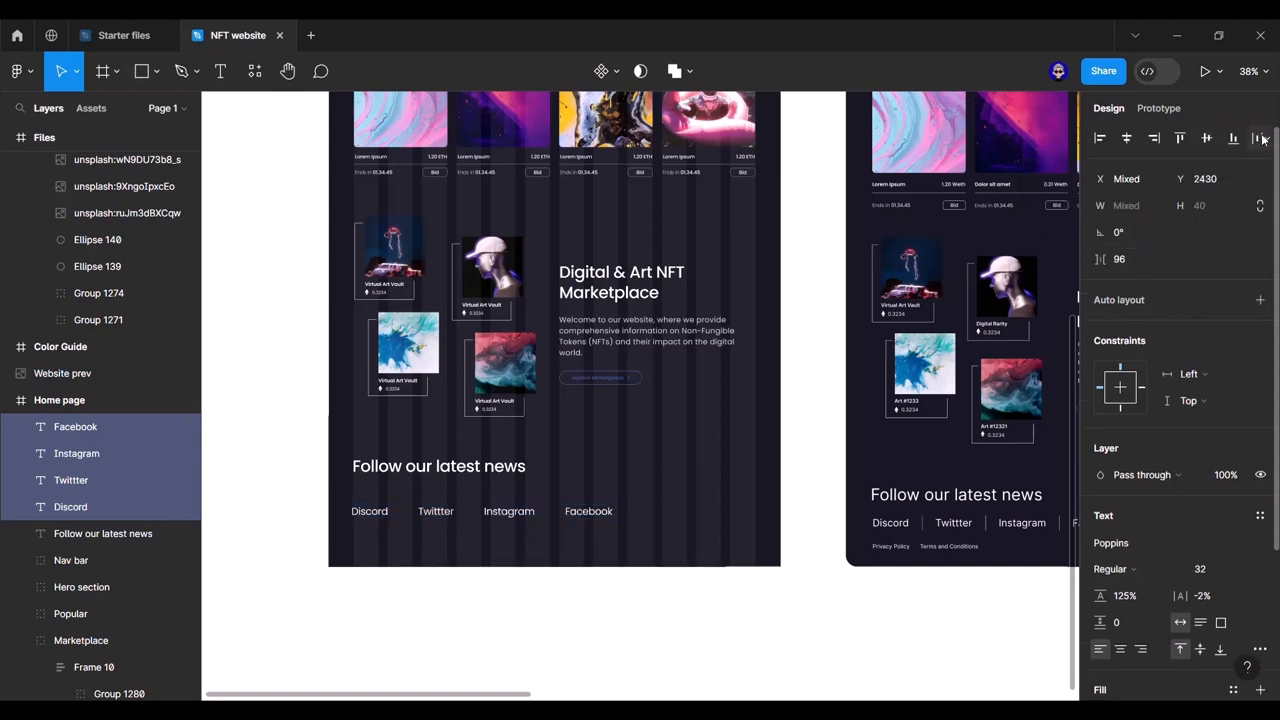
# Step: Set the horizontal spacing between the four footer links to 97 px
pyautogui.moveTo(1099, 259); pyautogui.dragTo(1109, 288)
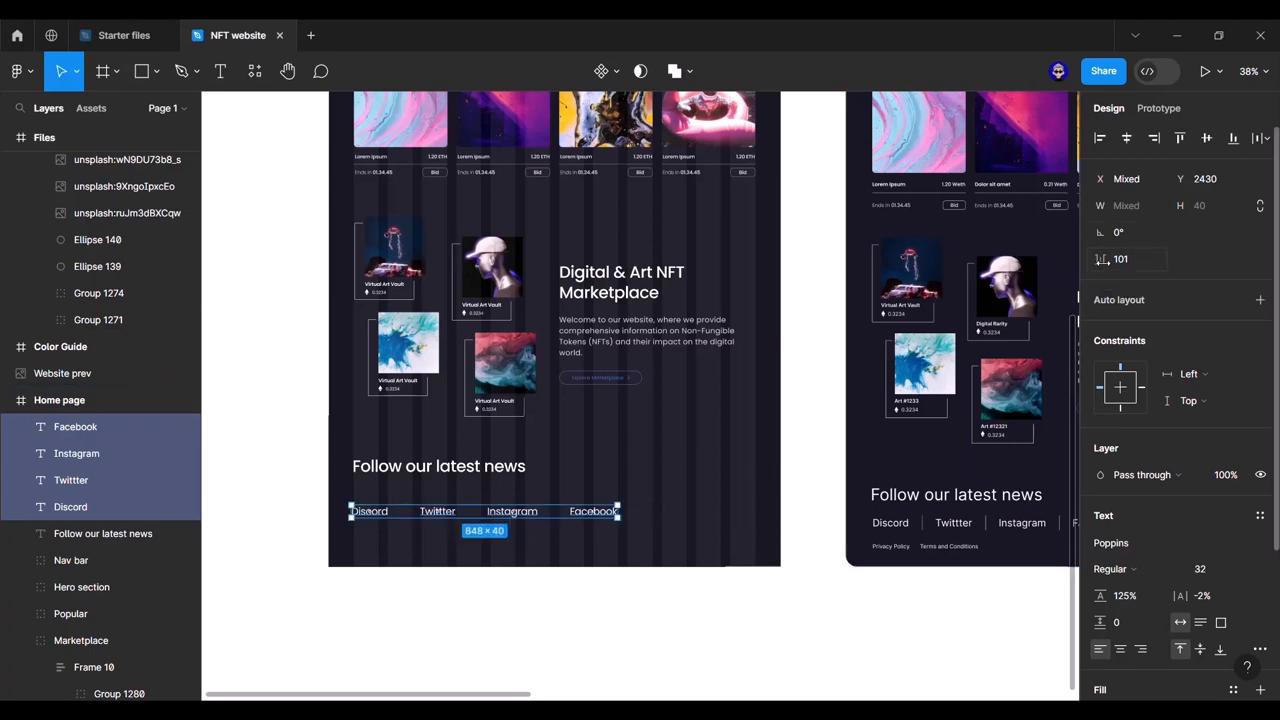
pyautogui.moveTo(1102, 259); pyautogui.dragTo(1098, 262)
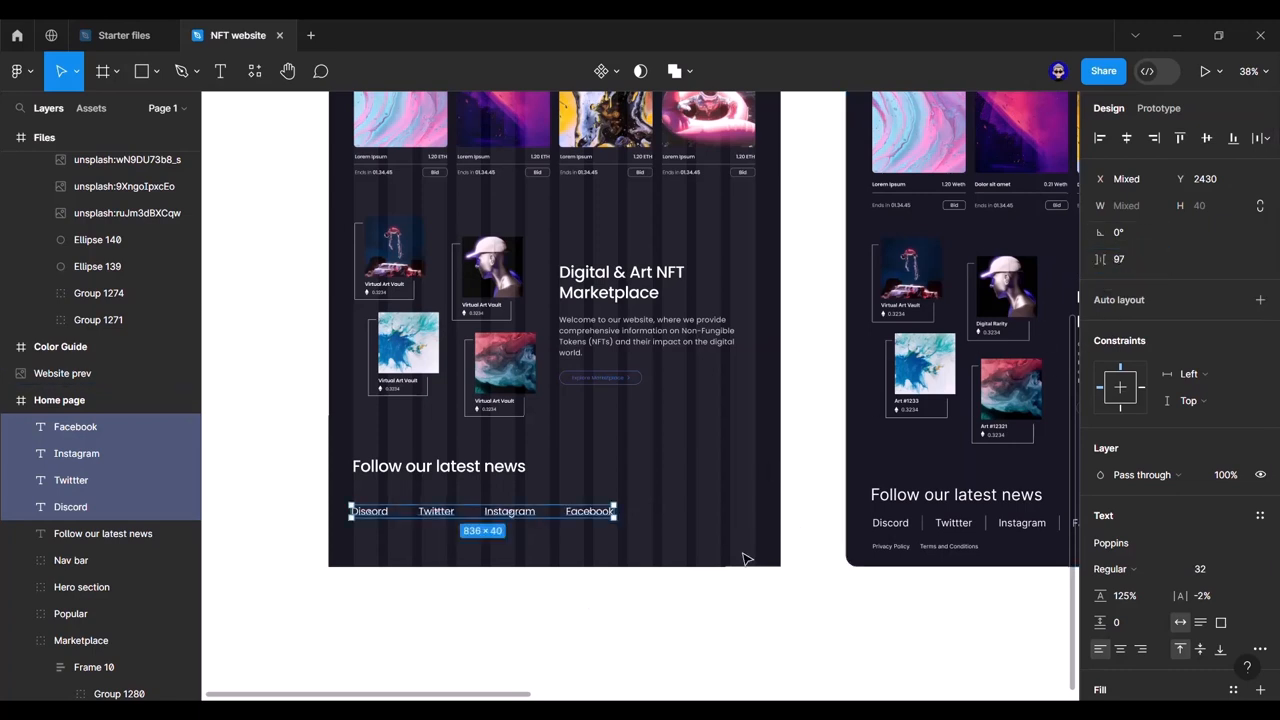
pyautogui.click(597, 614)
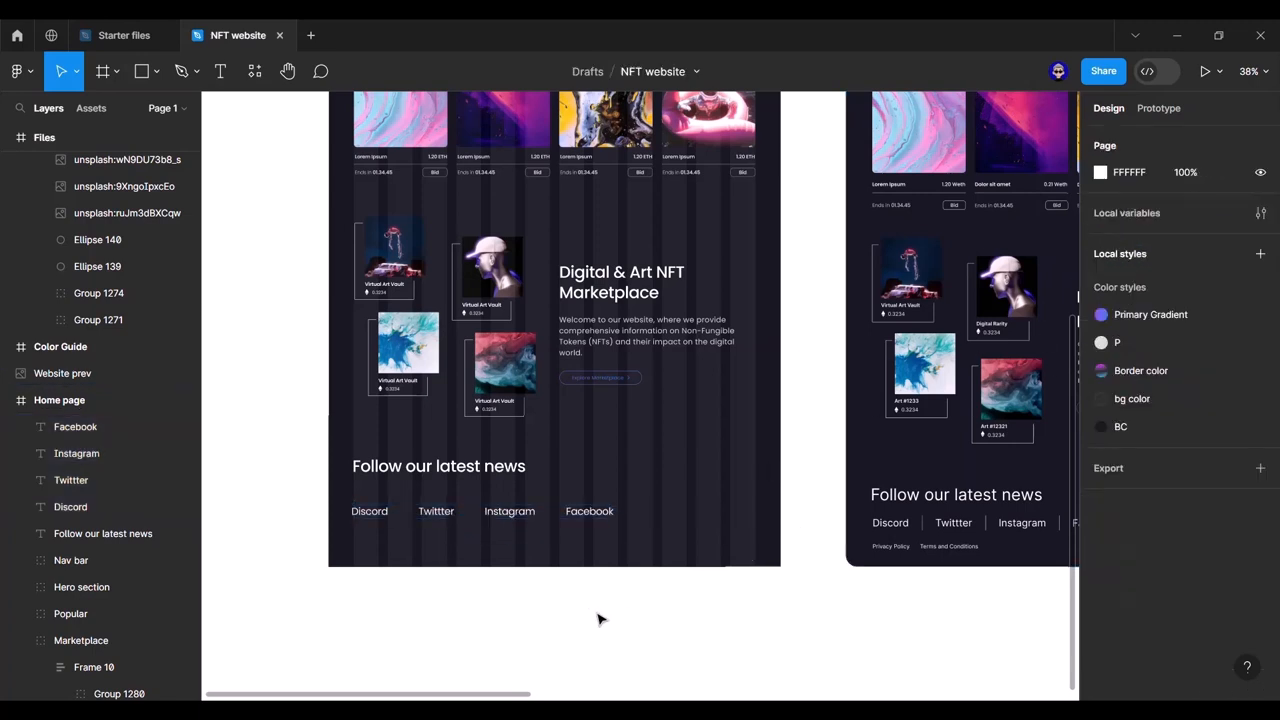
# Step: Group the Discord, Twittter, Instagram and Facebook texts and name the group "Links"
pyautogui.click(589, 511)
pyautogui.keyDown('shift'); pyautogui.click(368, 512); pyautogui.keyUp('shift')
pyautogui.keyDown('shift'); pyautogui.click(500, 513); pyautogui.keyUp('shift')
pyautogui.keyDown('shift'); pyautogui.click(436, 511); pyautogui.keyUp('shift')
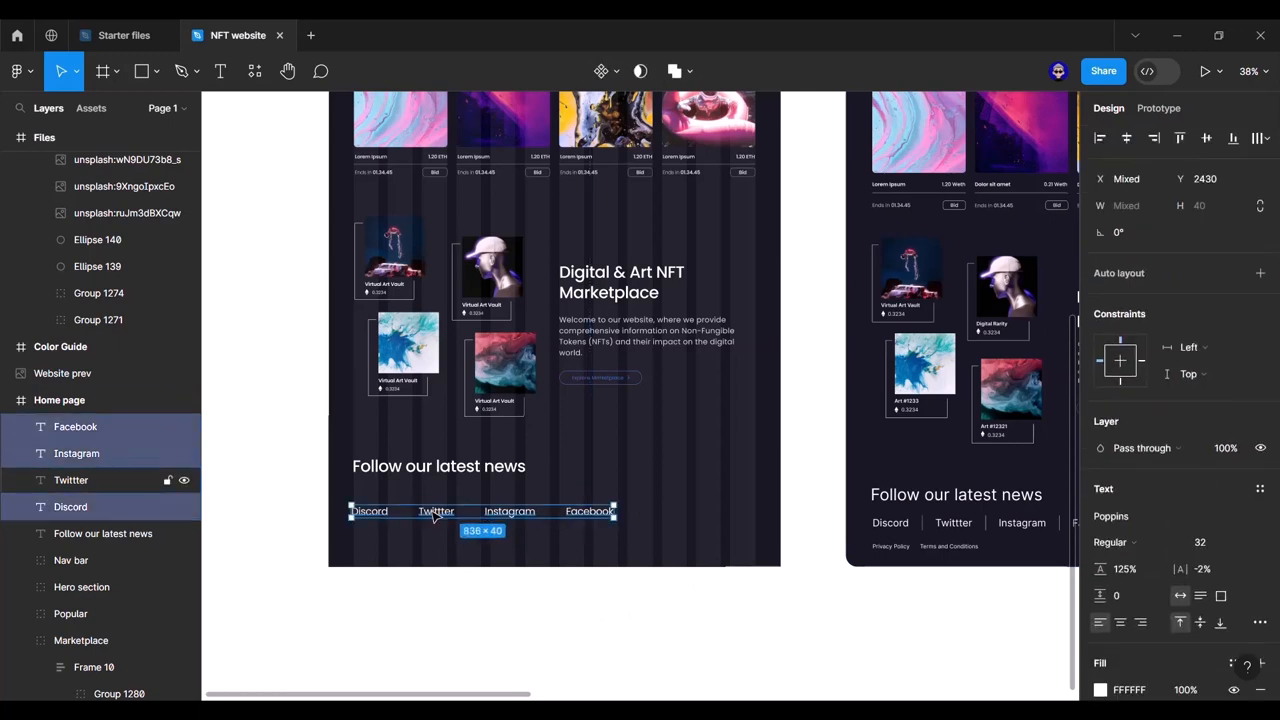
pyautogui.hotkey('ctrl', 'g')
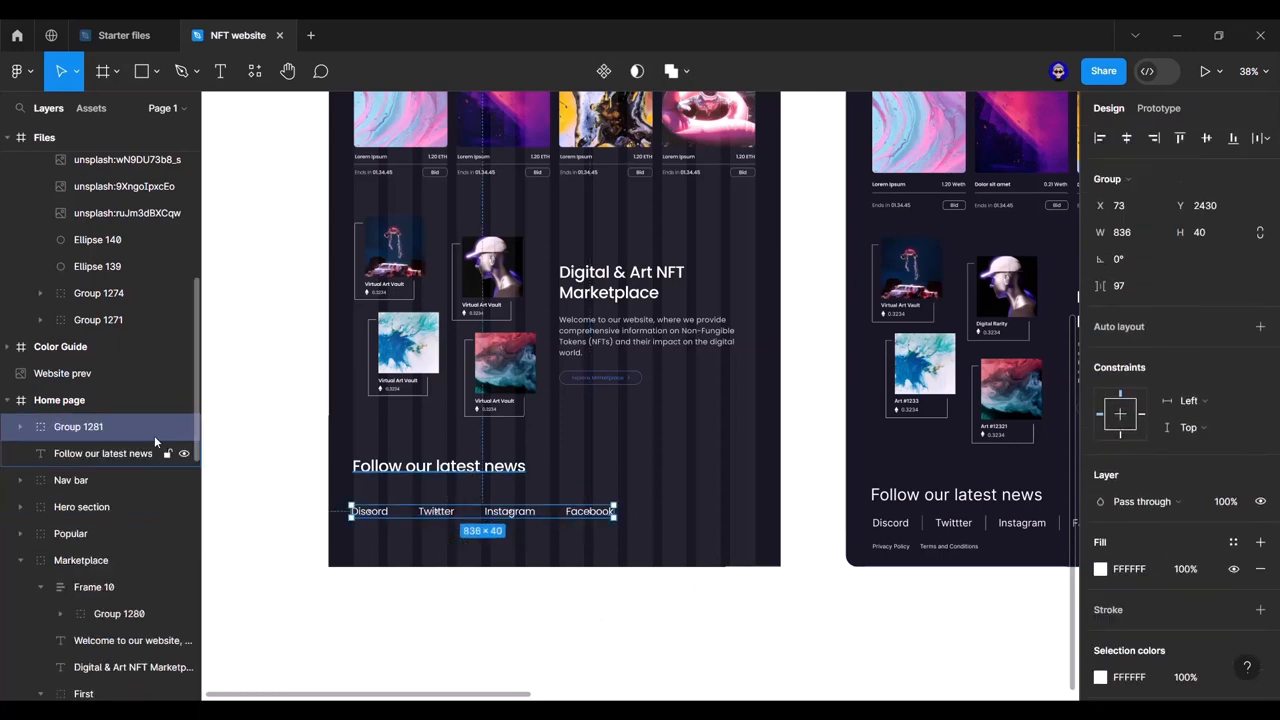
pyautogui.doubleClick(95, 432)
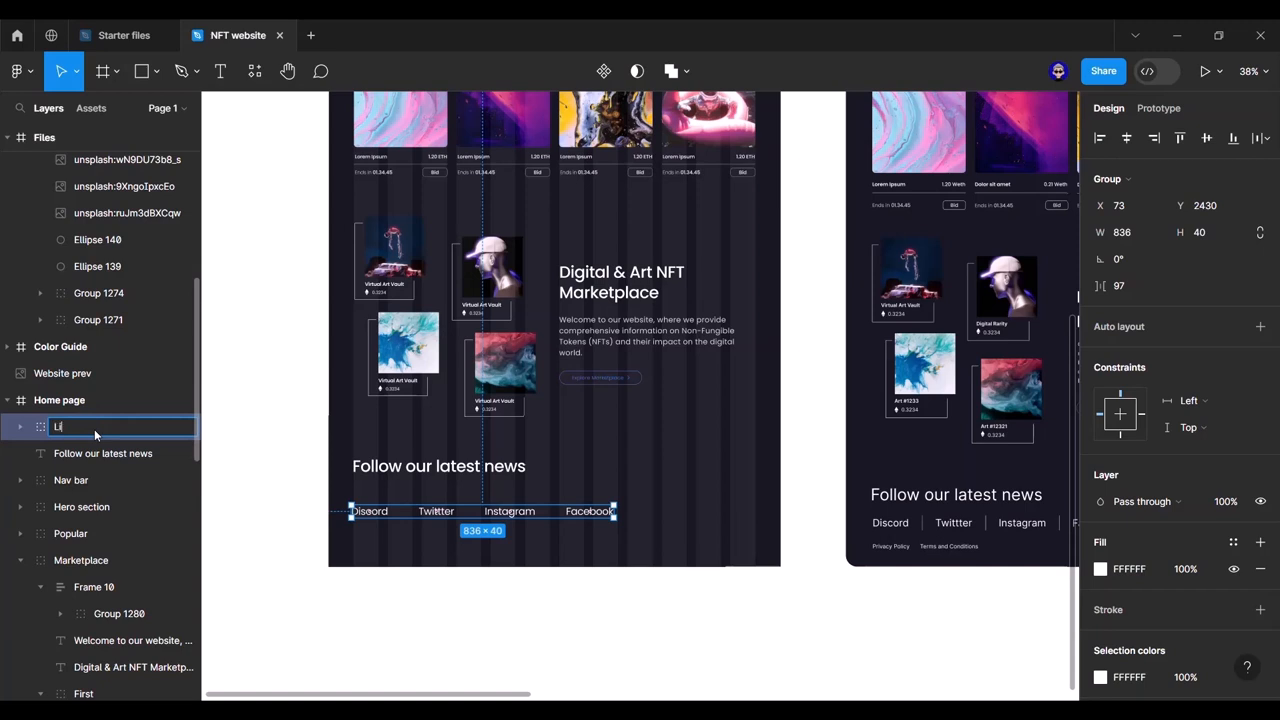
pyautogui.press('Return')
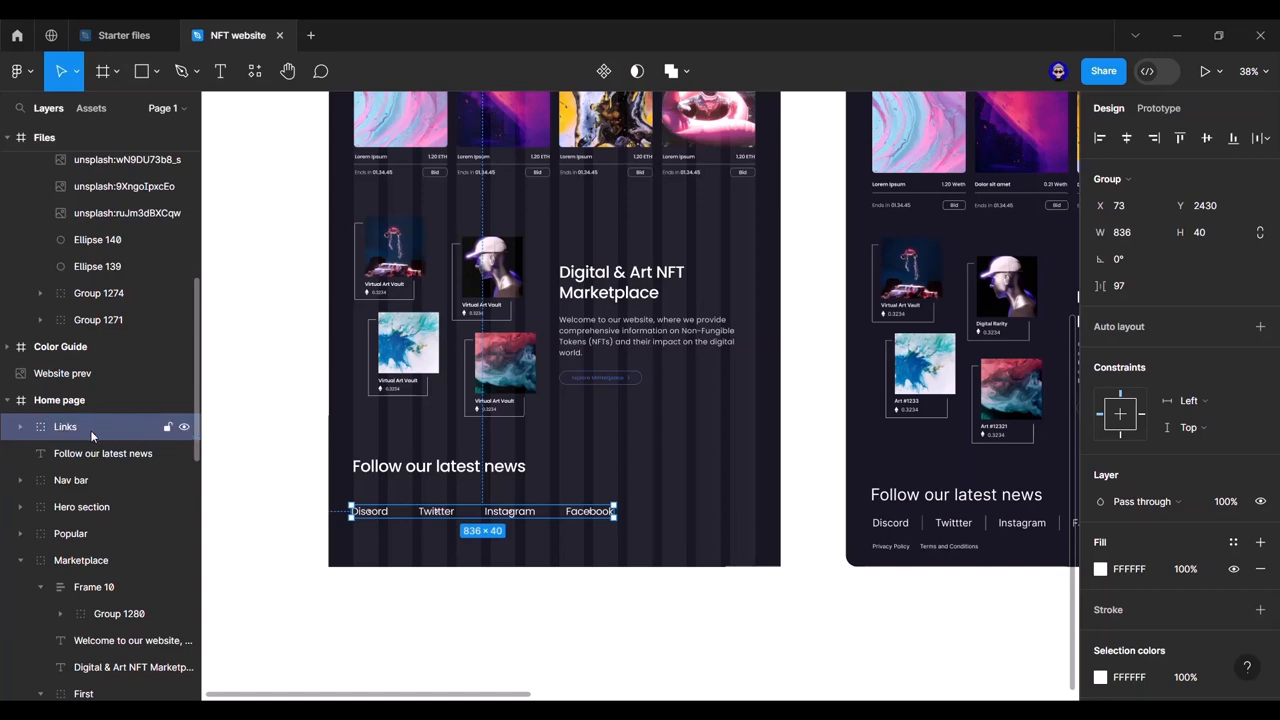
# Step: Move the Links group up beneath the Follow our latest news heading to X 80, Y 2378, near its left edge
pyautogui.moveTo(470, 520); pyautogui.dragTo(470, 481)
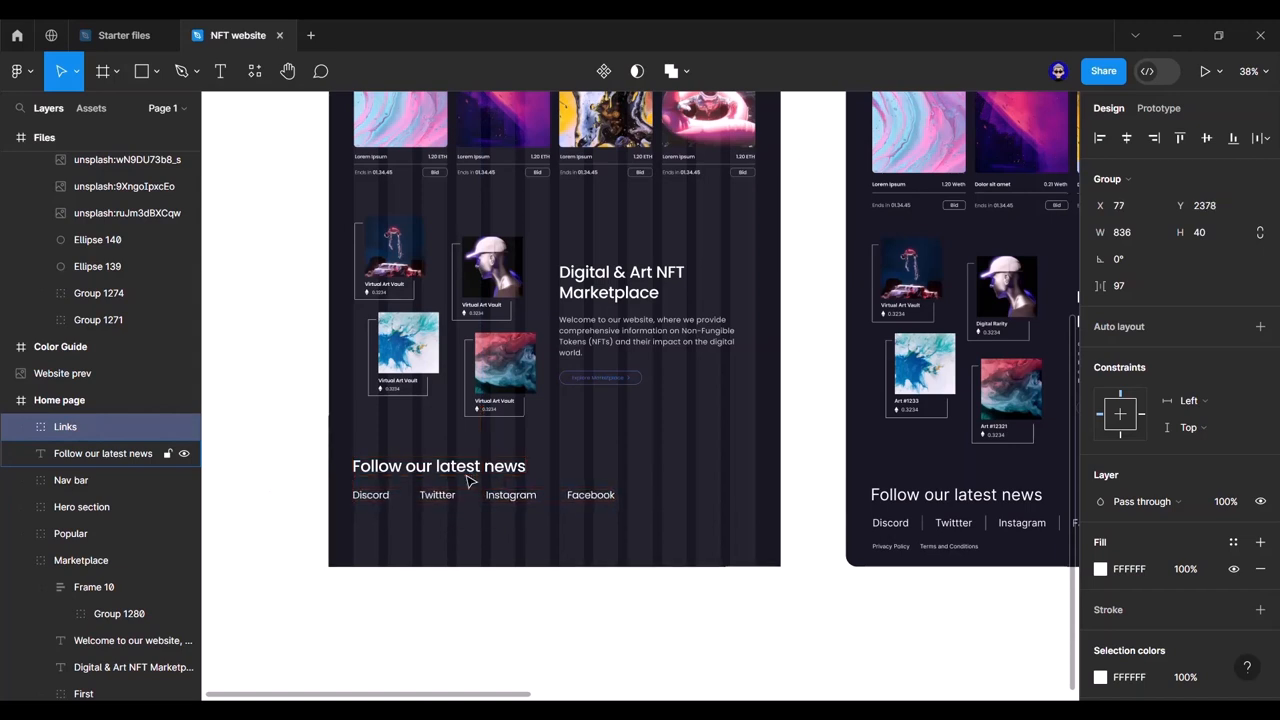
pyautogui.scroll(10, 466, 481)
pyautogui.moveTo(423, 449); pyautogui.dragTo(428, 449)
pyautogui.click(441, 350)
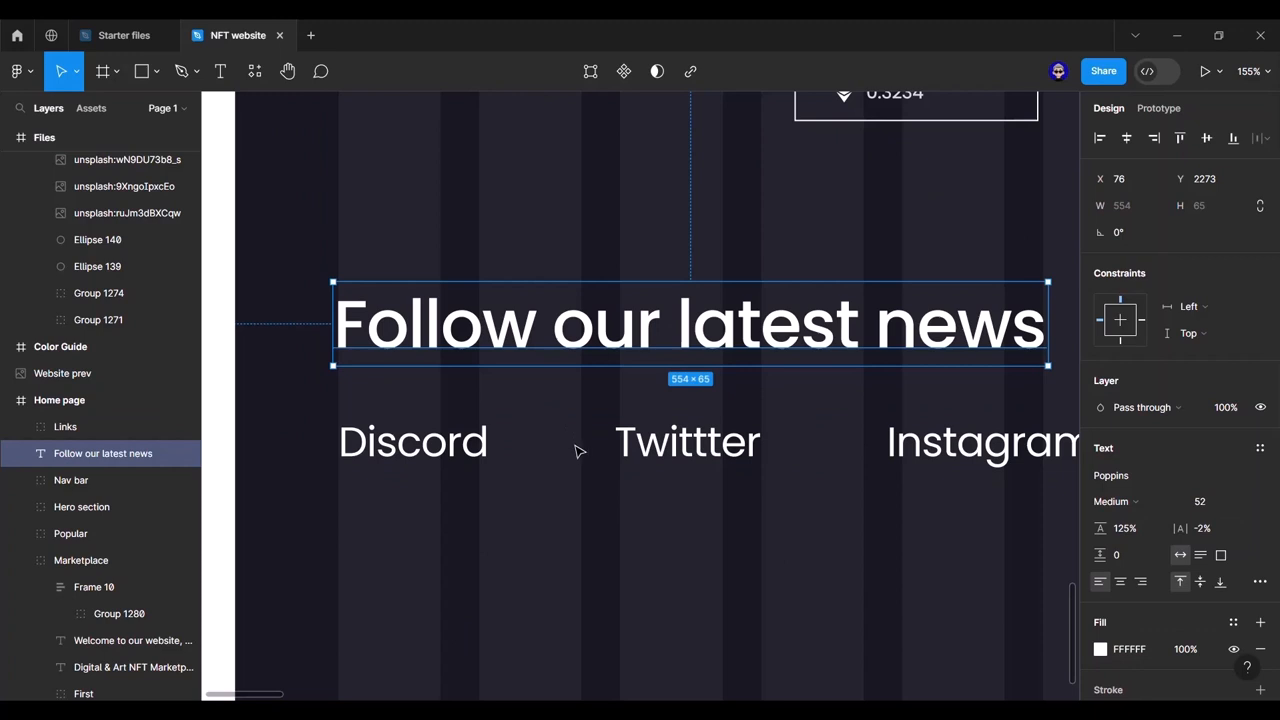
pyautogui.click(575, 451)
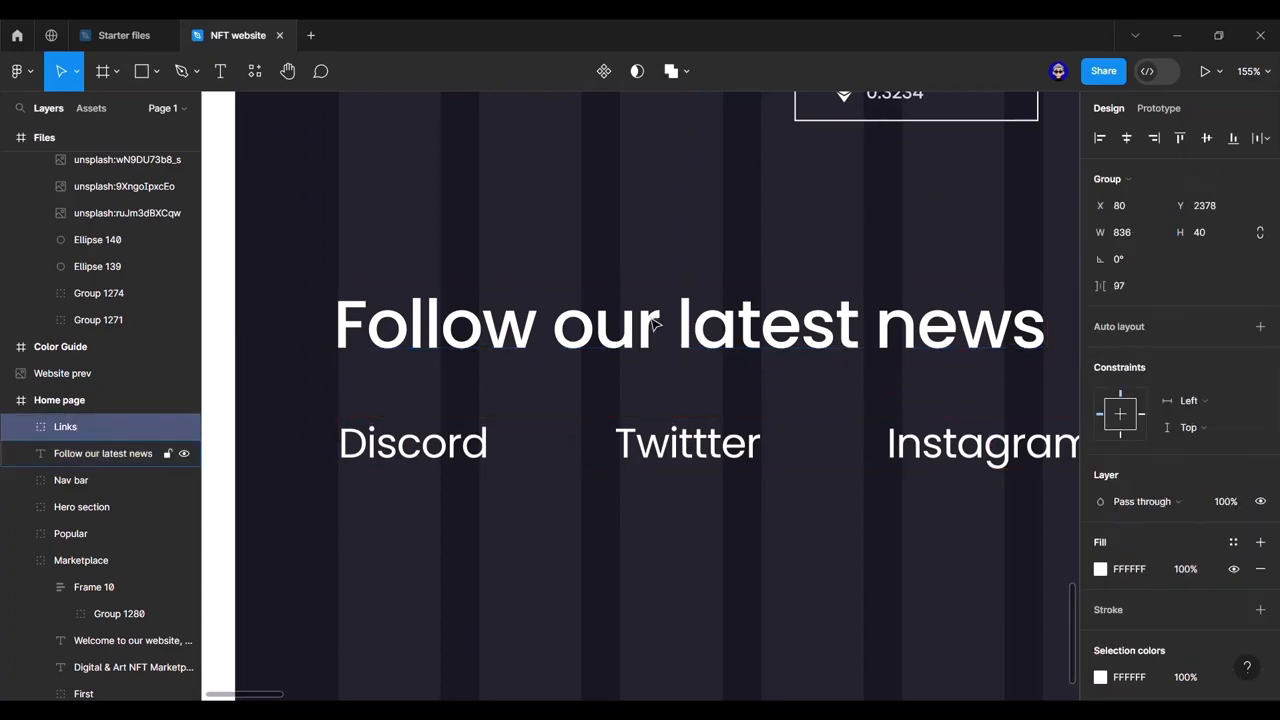
pyautogui.click(557, 500)
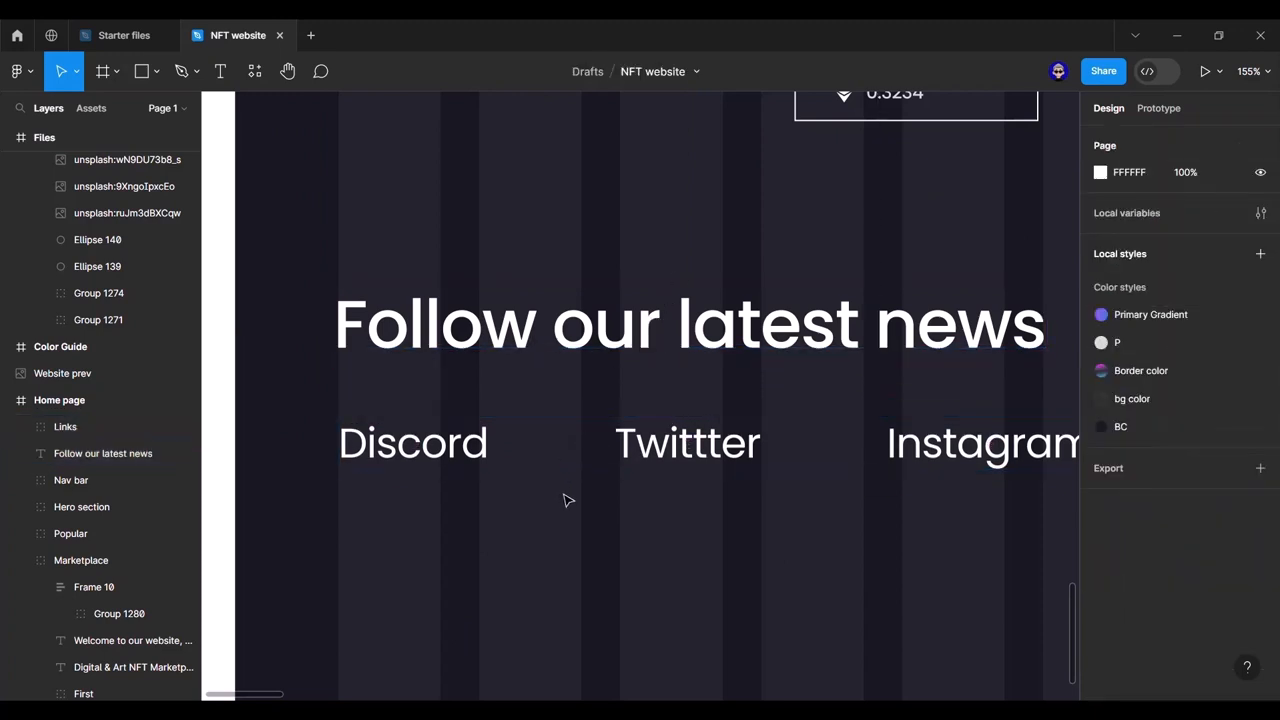
# Step: Draw a vertical divider line about 35 px long between Discord and Twittter and apply the P color style to its stroke
pyautogui.press('l')
pyautogui.moveTo(538, 424); pyautogui.dragTo(540, 474)
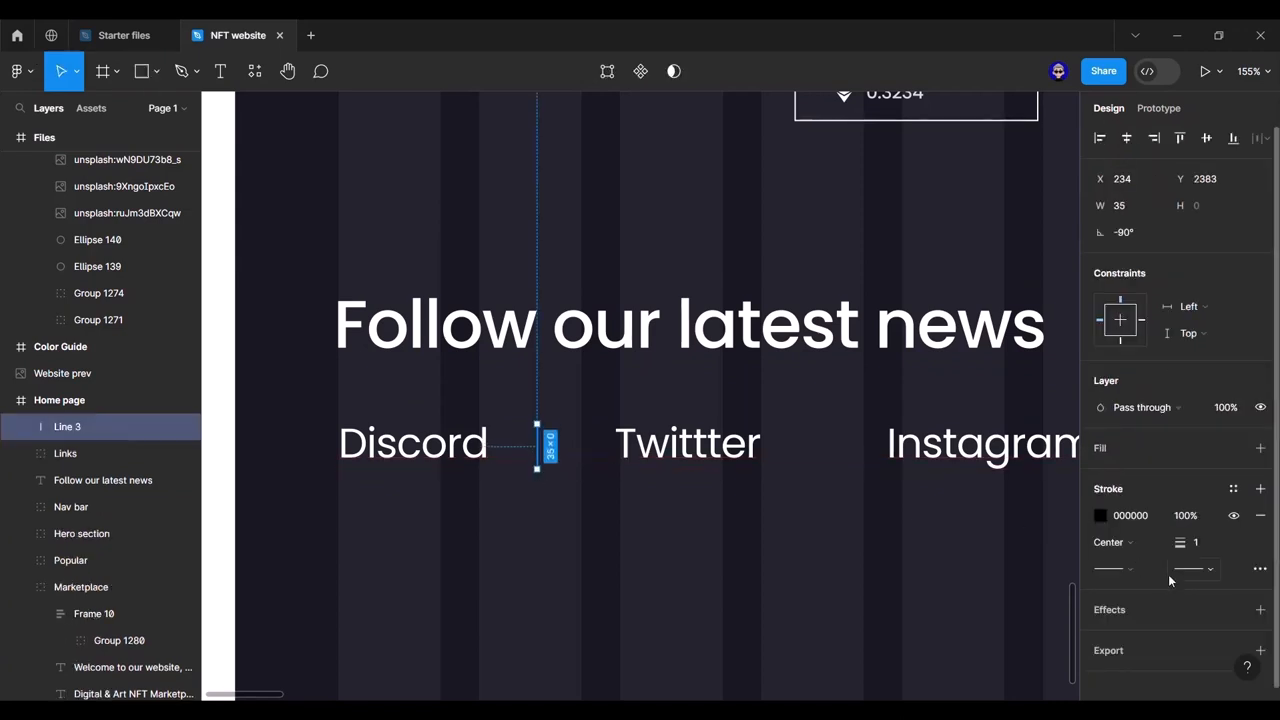
pyautogui.click(1233, 489)
pyautogui.click(945, 562)
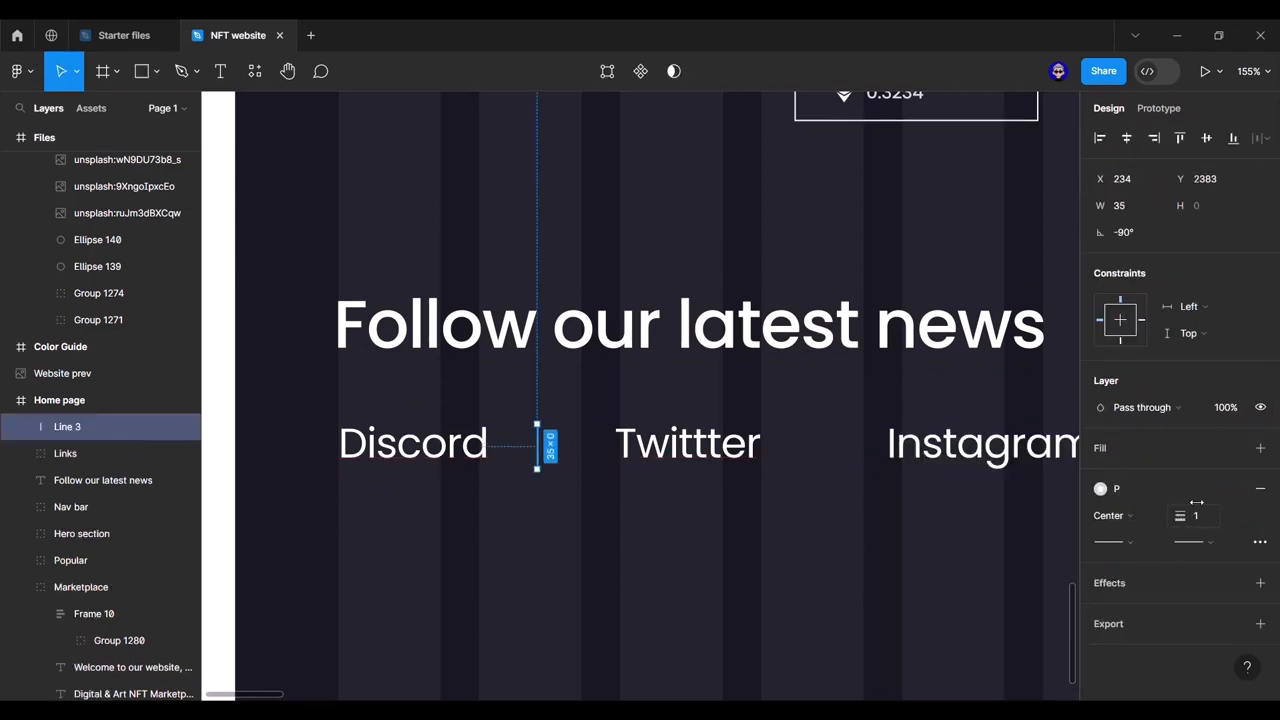
# Step: Detach the color style from the divider's stroke and set the stroke opacity to 60%
pyautogui.click(1233, 489)
pyautogui.click(1188, 516)
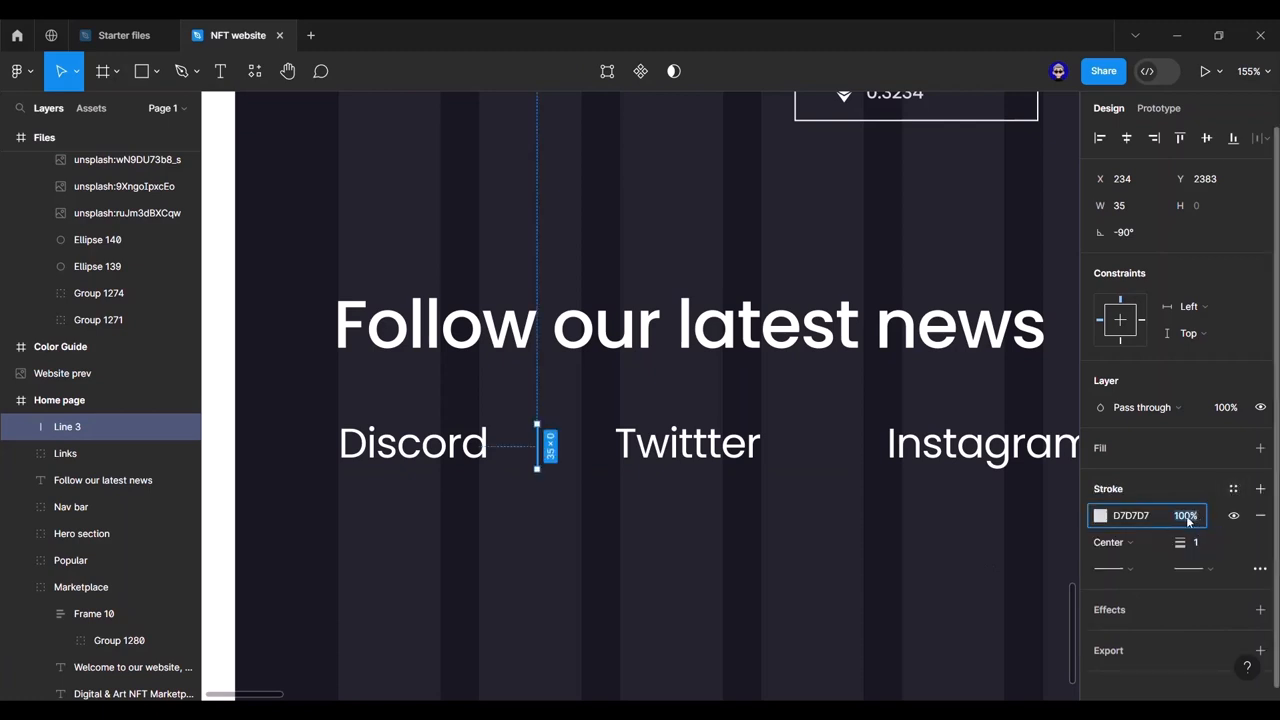
pyautogui.click(759, 570)
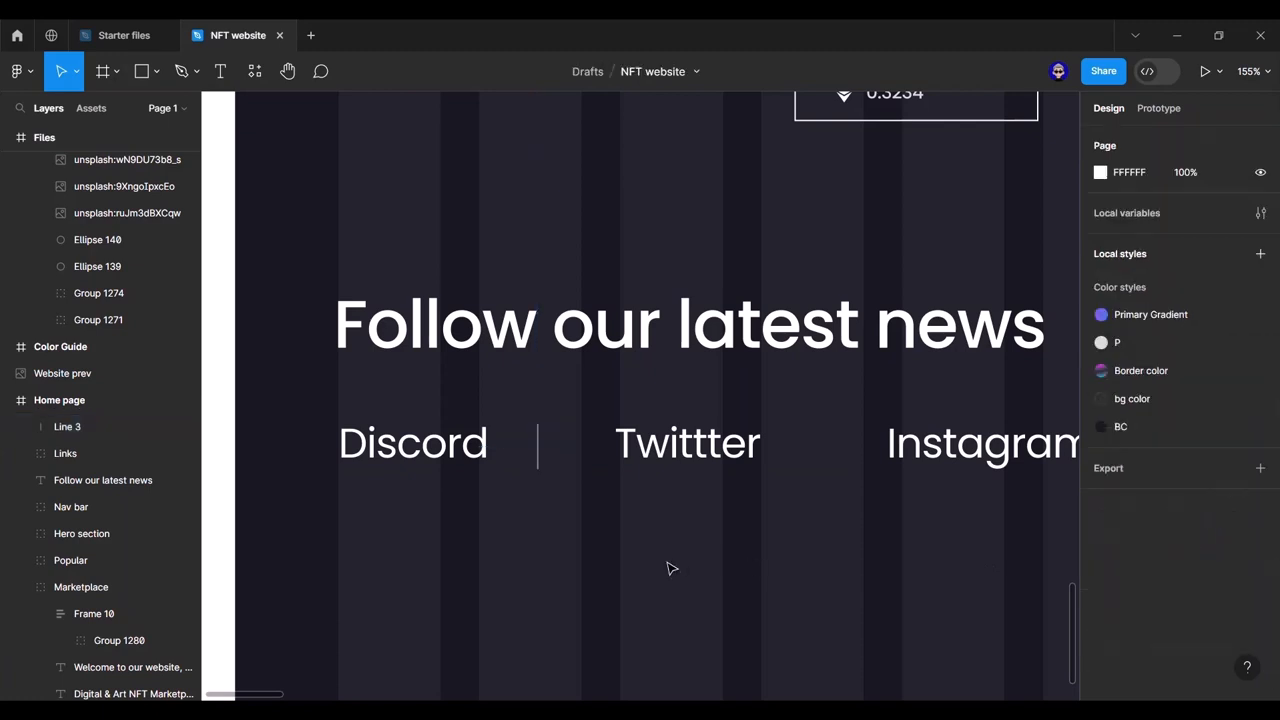
# Step: Copy the divider into the Twittter–Instagram and Instagram–Facebook gaps, and shift the first divider to X 246
pyautogui.click(538, 452)
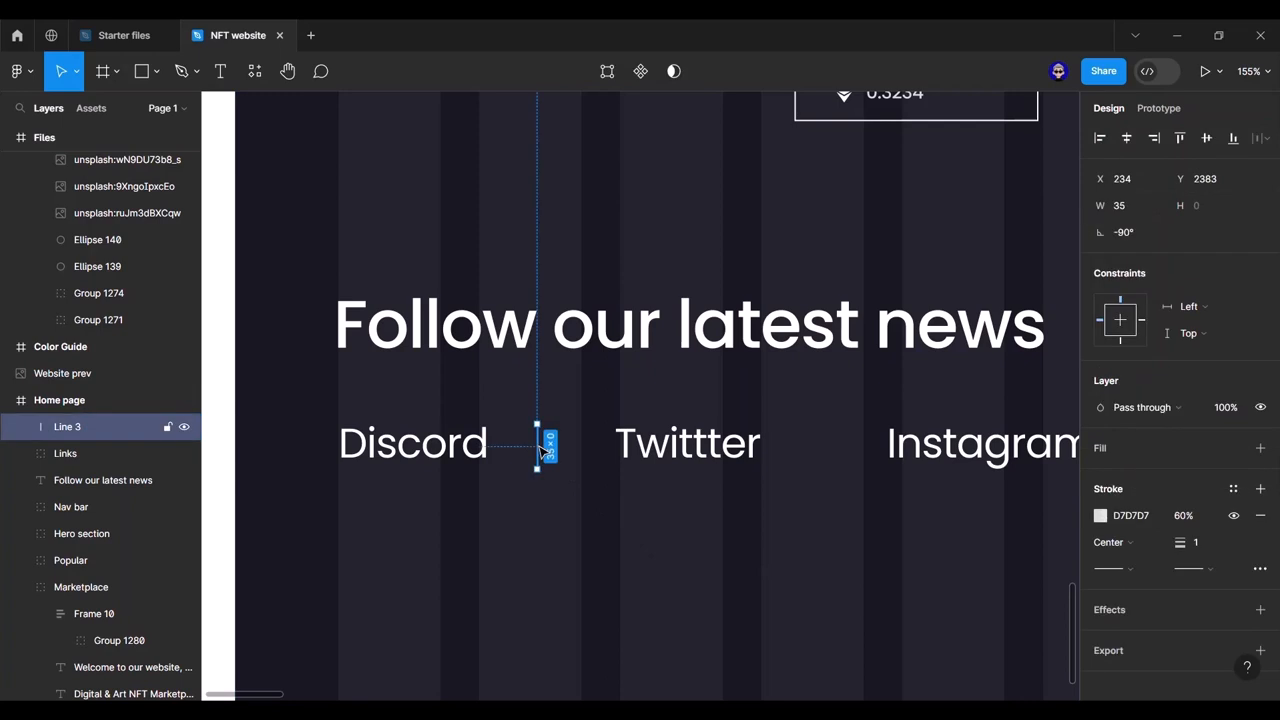
pyautogui.keyDown('alt'); pyautogui.moveTo(538, 452); pyautogui.dragTo(829, 451); pyautogui.keyUp('alt')
pyautogui.hotkey('ctrl', 'd')
pyautogui.hscroll(3, 830, 480)
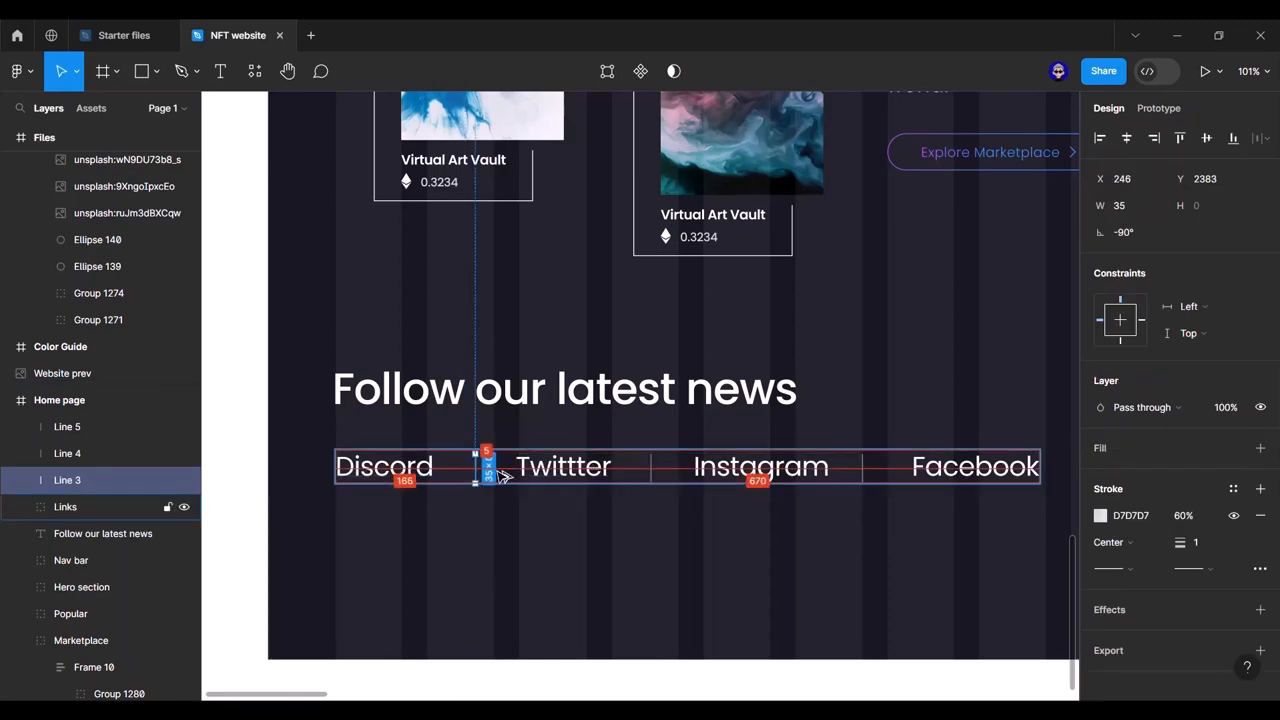
# Step: Nudge the second and third dividers within their gaps, placing the second one at X 460
pyautogui.click(652, 466)
pyautogui.press('Right')
pyautogui.press('Right')
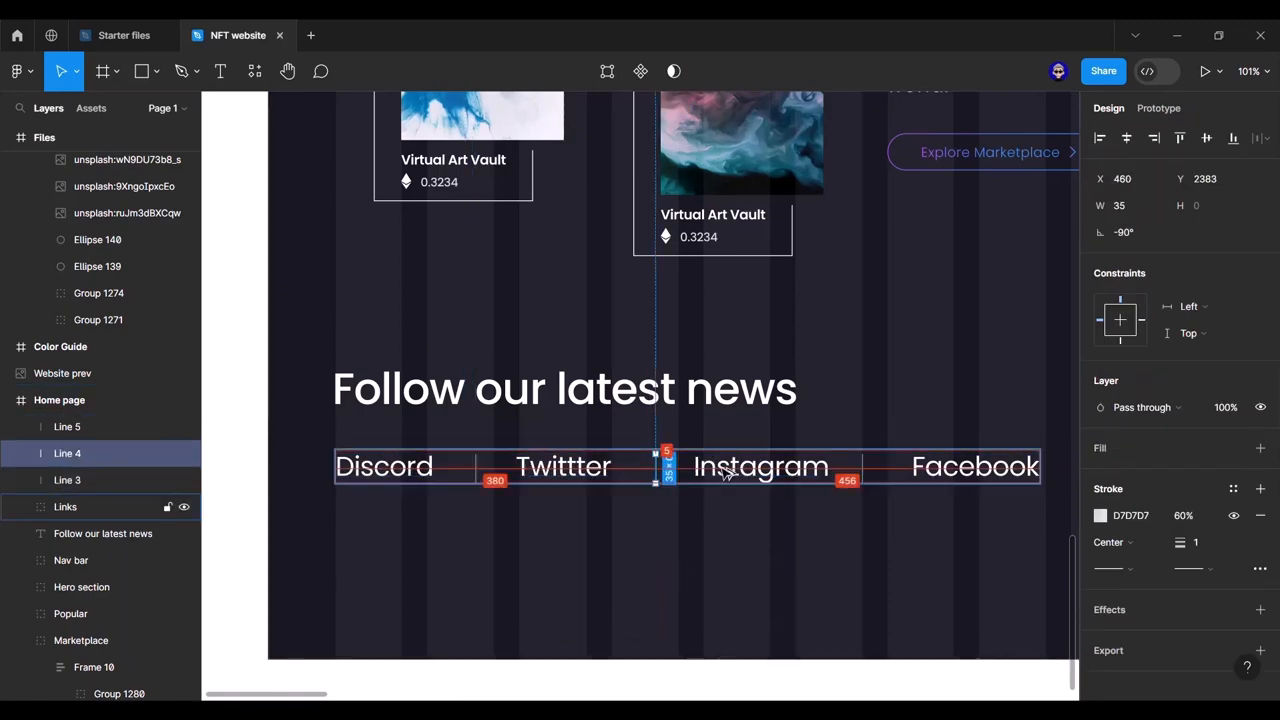
pyautogui.click(863, 473)
pyautogui.click(953, 600)
# Step: Add a "Back to the top" text in the style of the footer links and move it to the row's right end
pyautogui.scroll(-5, 953, 603)
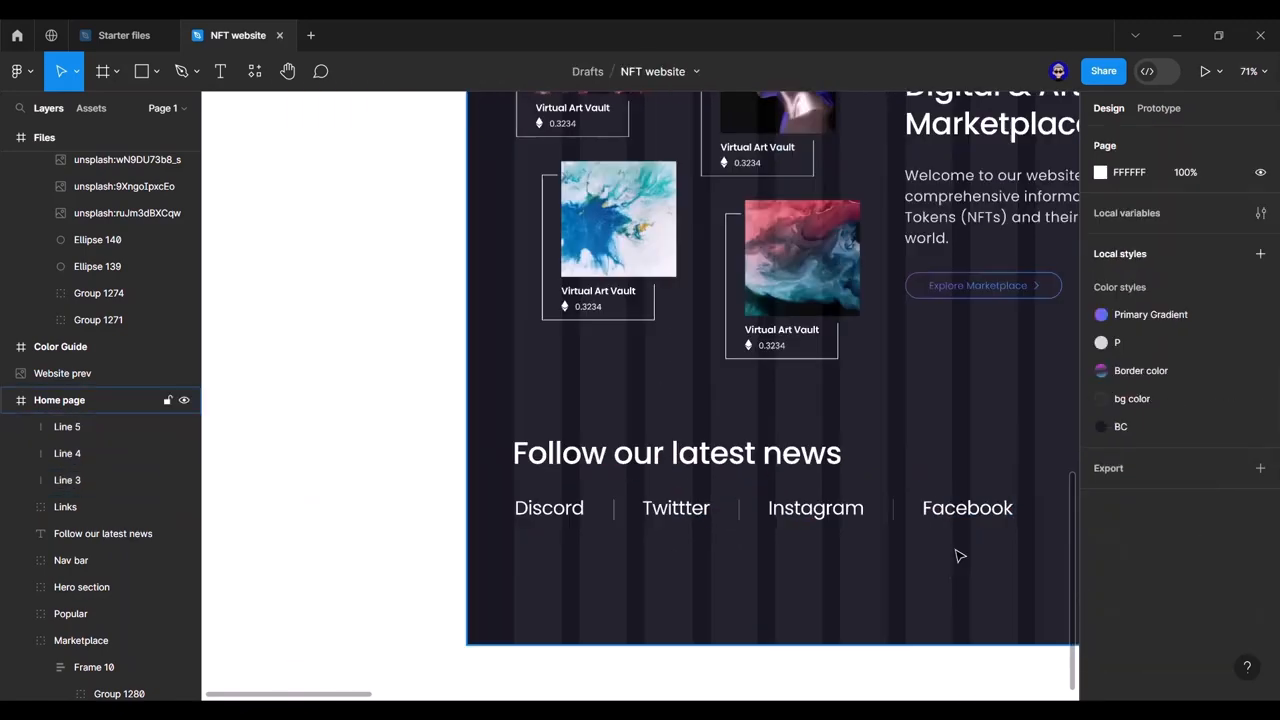
pyautogui.moveTo(957, 545); pyautogui.dragTo(595, 491)
pyautogui.doubleClick(612, 488)
pyautogui.write('Back to the top')
pyautogui.press('Escape')
pyautogui.click(693, 526)
pyautogui.moveTo(693, 526); pyautogui.dragTo(782, 536)
# Step: Reduce the horizontal spacing evenly between the Discord, Twittter, Instagram and Facebook links
pyautogui.keyDown('ctrl'); pyautogui.click(555, 496); pyautogui.keyUp('ctrl')
pyautogui.keyDown('shift'); pyautogui.click(342, 498); pyautogui.keyUp('shift')
pyautogui.keyDown('shift'); pyautogui.click(400, 497); pyautogui.keyUp('shift')
pyautogui.keyDown('shift'); pyautogui.click(472, 497); pyautogui.keyUp('shift')
pyautogui.moveTo(1096, 261); pyautogui.dragTo(1075, 262)
pyautogui.moveTo(910, 555); pyautogui.dragTo(883, 543)
pyautogui.moveTo(1103, 260); pyautogui.dragTo(1095, 260)
# Step: Reposition the three divider lines midway between the social links, with the first one at X 232
pyautogui.click(746, 409)
pyautogui.scroll(5, 385, 495)
pyautogui.doubleClick(752, 443)
pyautogui.doubleClick(808, 403)
pyautogui.moveTo(752, 446); pyautogui.dragTo(668, 447)
pyautogui.moveTo(457, 446); pyautogui.dragTo(400, 445)
pyautogui.moveTo(330, 452); pyautogui.dragTo(647, 448)
pyautogui.moveTo(535, 447); pyautogui.dragTo(523, 449)
# Step: Copy the arrow-up-circle icon from the Icon section of the Files frame
pyautogui.scroll(-5, 790, 603)
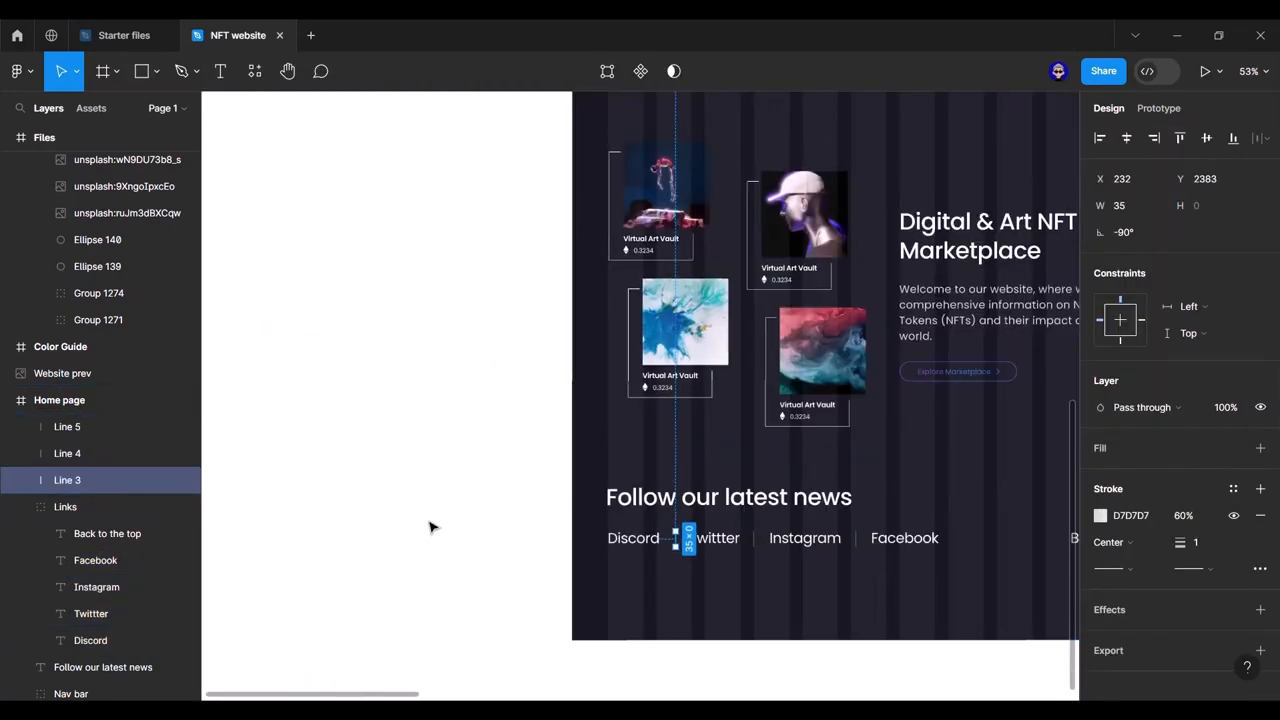
pyautogui.click(431, 526)
pyautogui.moveTo(725, 491); pyautogui.dragTo(468, 485)
pyautogui.moveTo(946, 526); pyautogui.dragTo(404, 486)
pyautogui.scroll(-5, 715, 516)
pyautogui.moveTo(934, 405); pyautogui.dragTo(334, 503)
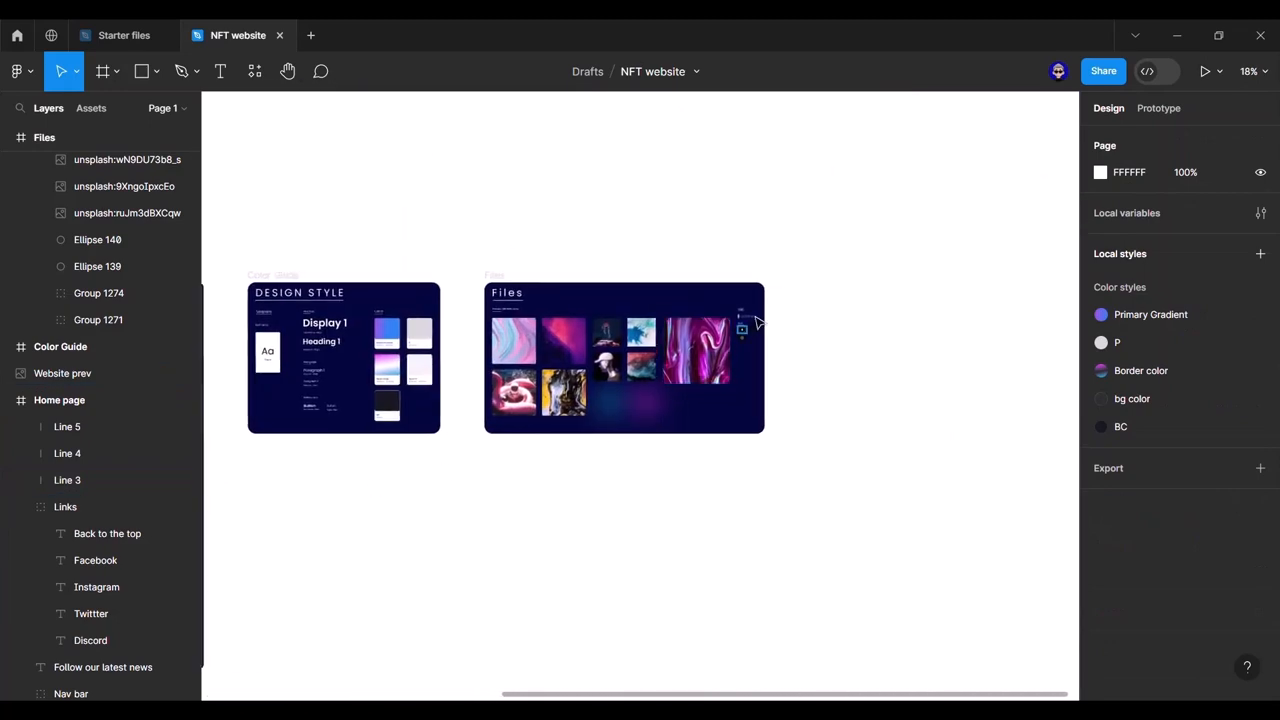
pyautogui.scroll(5, 745, 362)
pyautogui.click(719, 348)
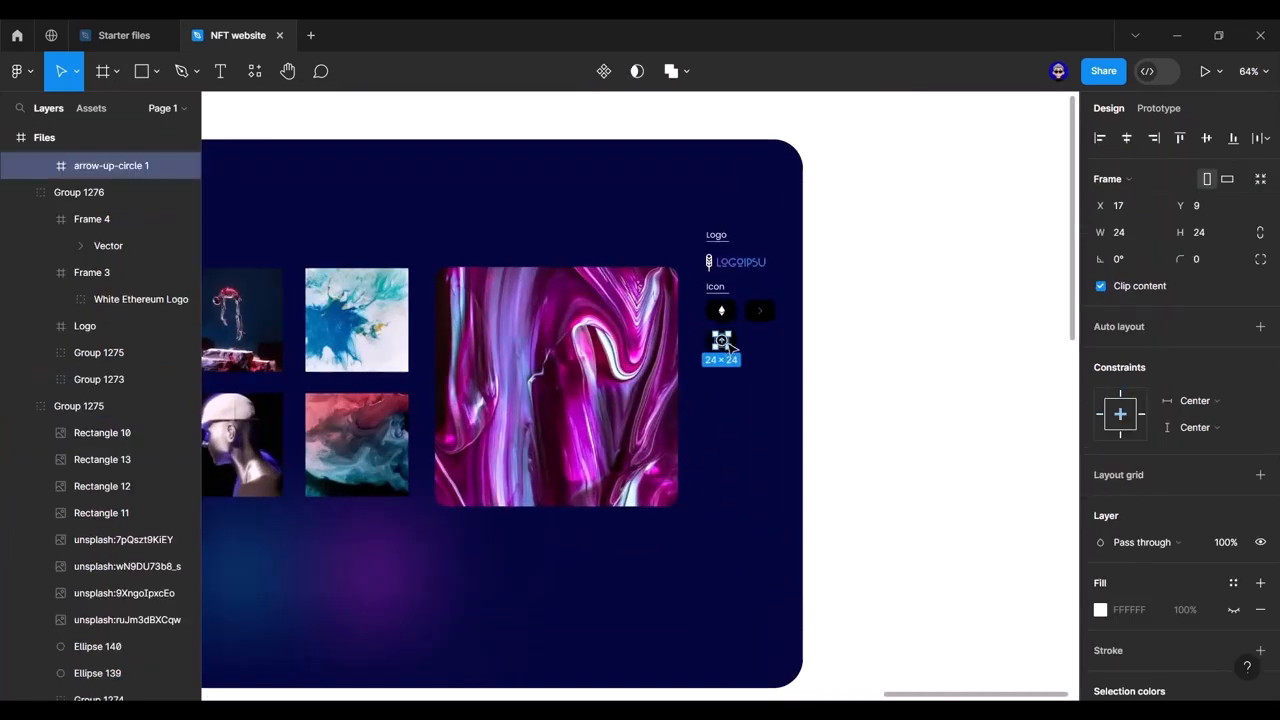
# Step: Paste the arrow-up-circle icon into the Home page and place it just left of Back to the top at X 1086, Y 2386
pyautogui.click(886, 363)
pyautogui.scroll(-5, 822, 506)
pyautogui.hscroll(-5, 822, 506)
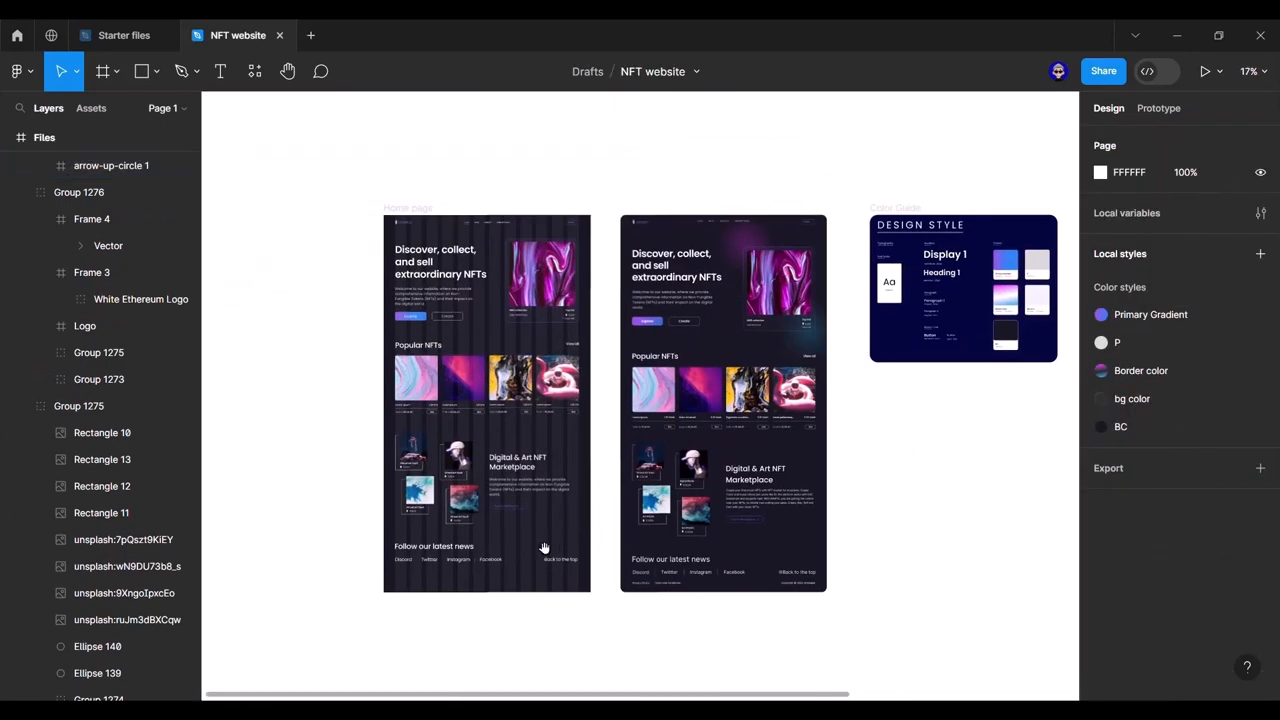
pyautogui.scroll(5, 543, 543)
pyautogui.rightClick(597, 455)
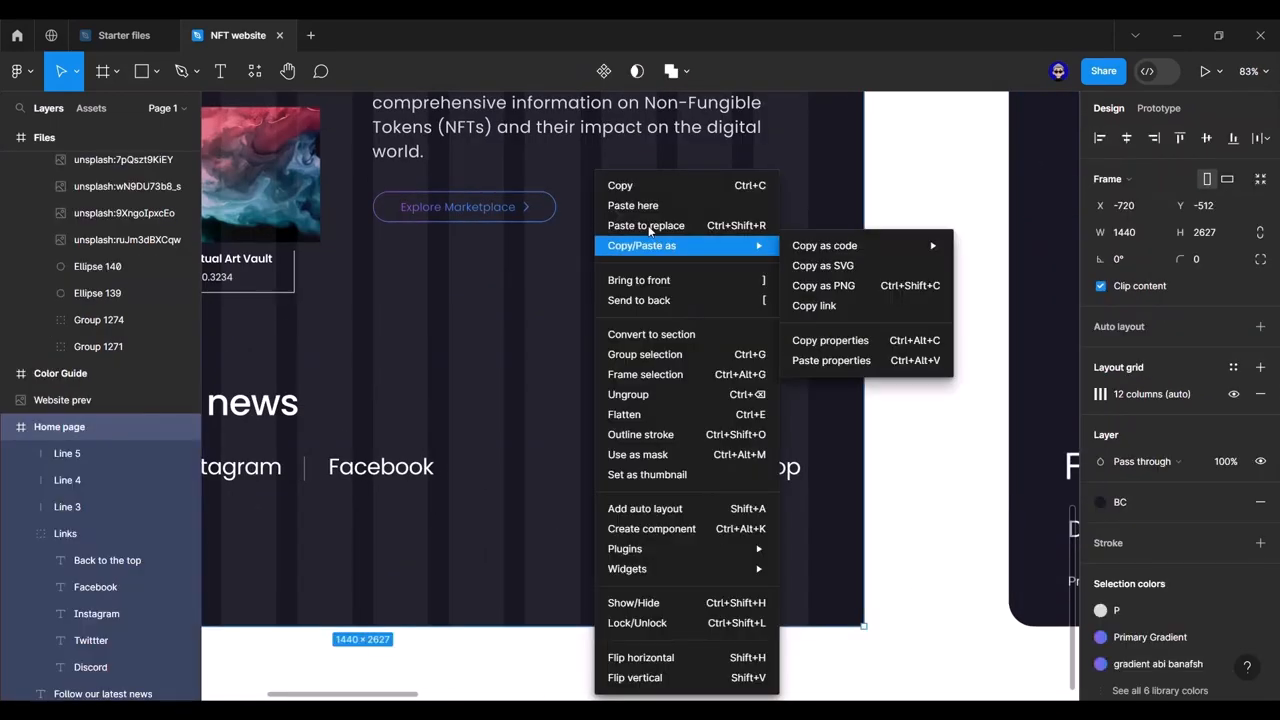
pyautogui.click(650, 206)
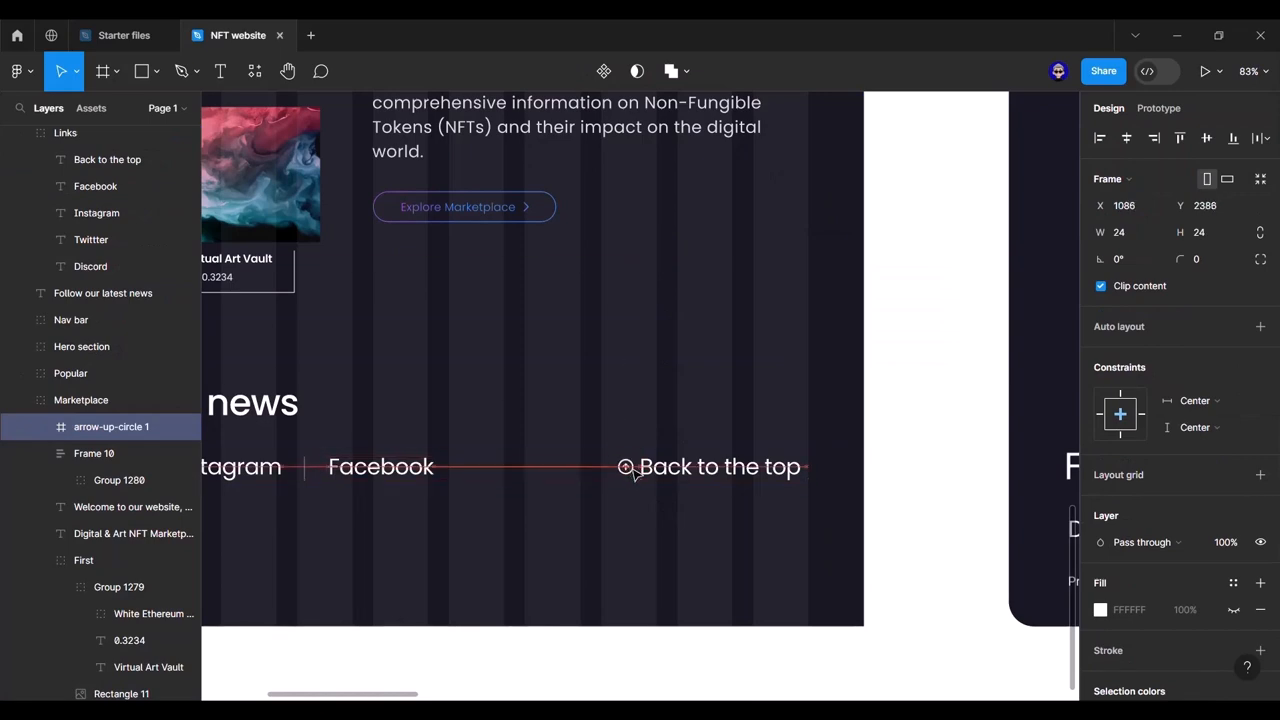
# Step: Move the arrow-up-circle icon slightly closer to the Back to the top text, to X 1089, Y 2386
pyautogui.click(917, 436)
pyautogui.scroll(-3, 948, 433)
pyautogui.moveTo(963, 427); pyautogui.dragTo(794, 357)
pyautogui.scroll(2, 760, 400)
pyautogui.scroll(5, 620, 435)
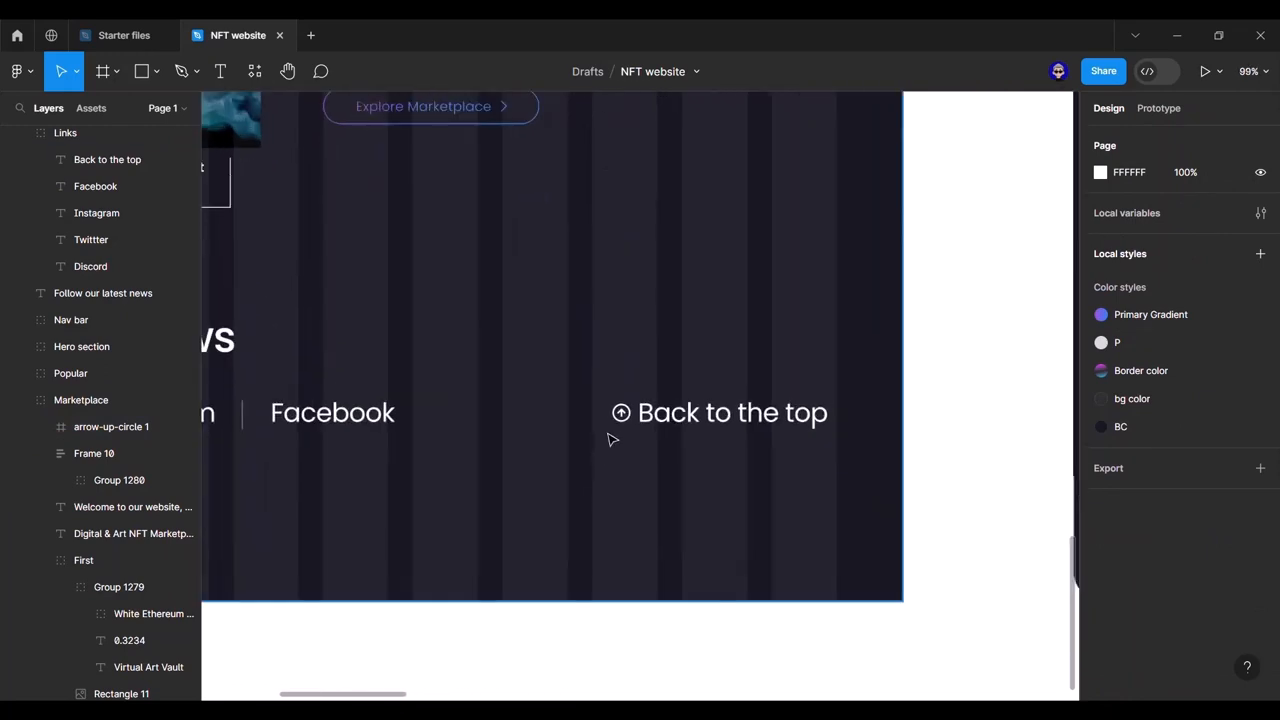
pyautogui.click(629, 403)
pyautogui.moveTo(632, 412); pyautogui.dragTo(640, 418)
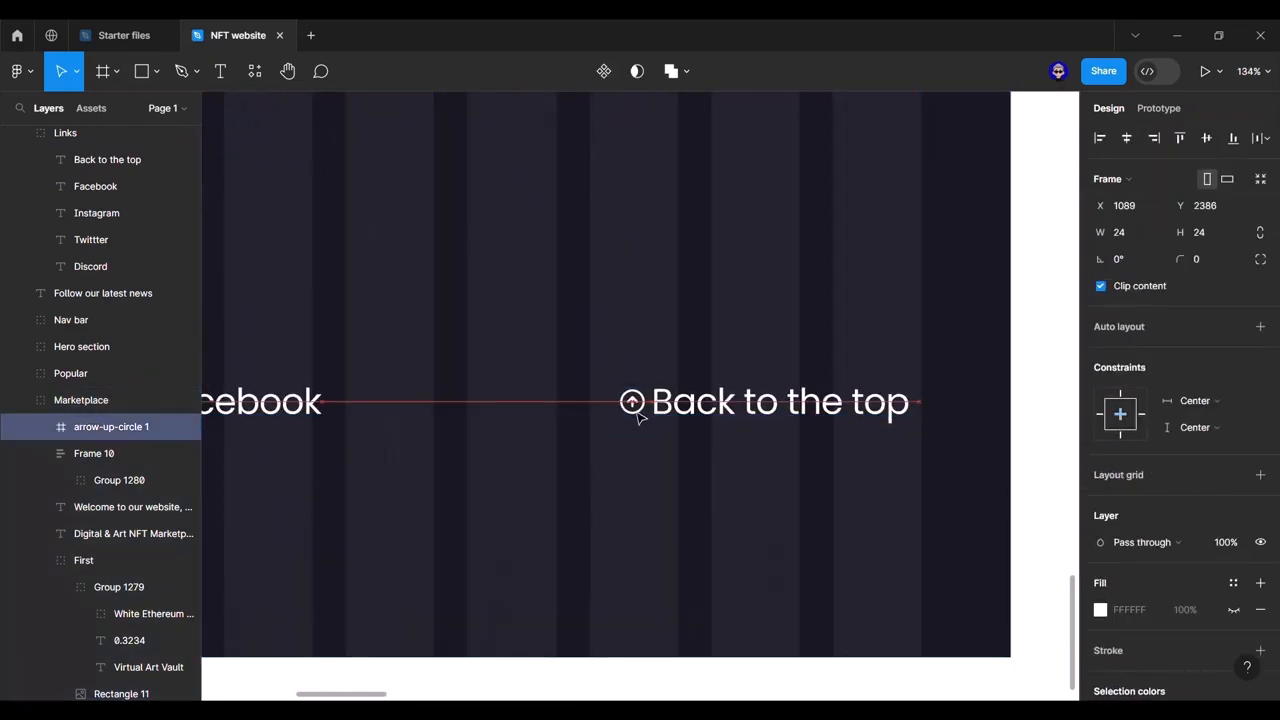
pyautogui.click(1022, 432)
# Step: Duplicate the Discord text and place the copy directly beneath it at X 80, Y 2446
pyautogui.scroll(-8, 1023, 434)
pyautogui.moveTo(966, 430); pyautogui.dragTo(946, 425)
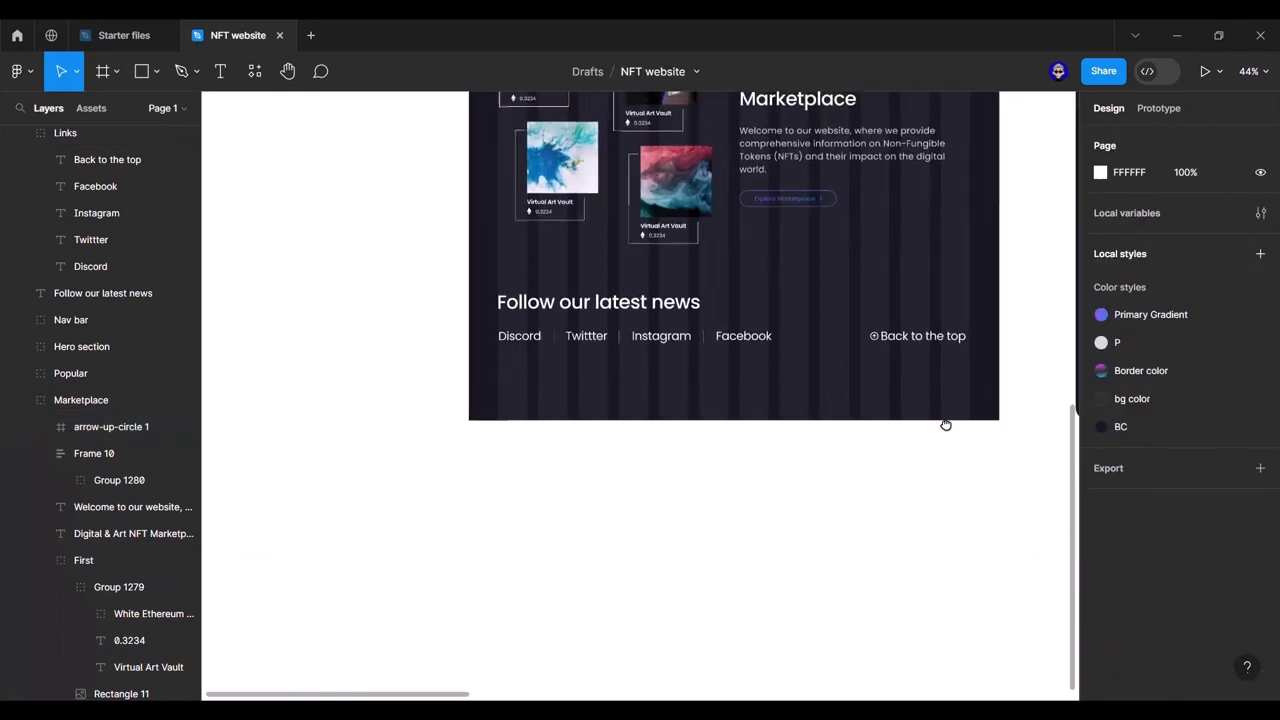
pyautogui.hscroll(5, 946, 425)
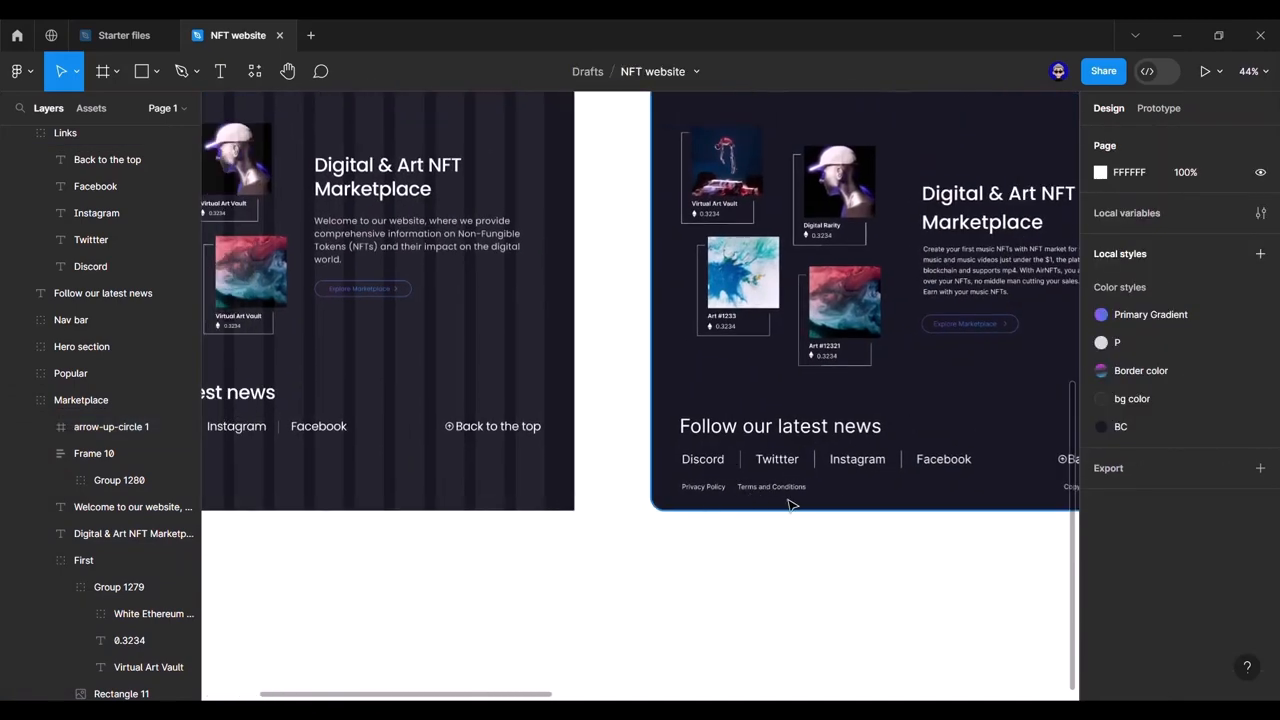
pyautogui.hscroll(-5, 790, 505)
pyautogui.click(585, 420)
pyautogui.hotkey('ctrl', 'd')
pyautogui.moveTo(585, 420); pyautogui.dragTo(585, 452)
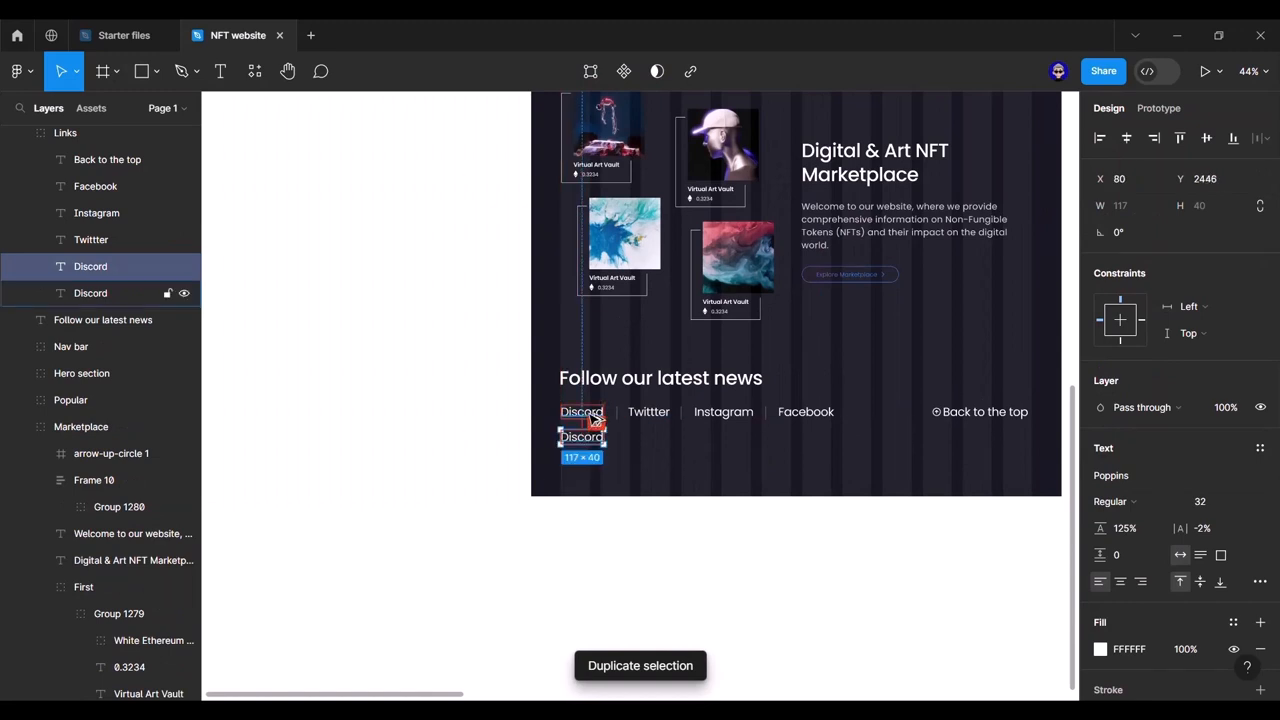
# Step: Nudge the copied Discord text down to Y 2458 and change its wording to "Privacy Policy"
pyautogui.press('Down')
pyautogui.press('Down')
pyautogui.press('Down')
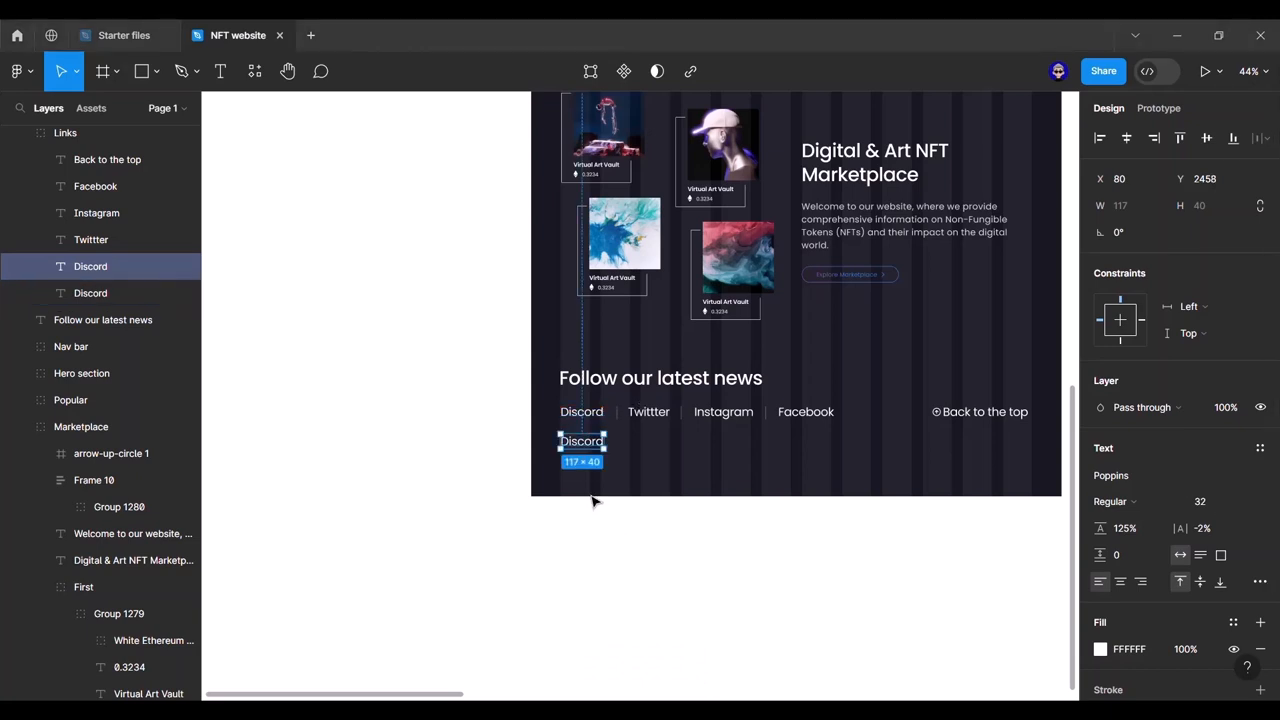
pyautogui.doubleClick(585, 445)
pyautogui.write('Privacy Policy')
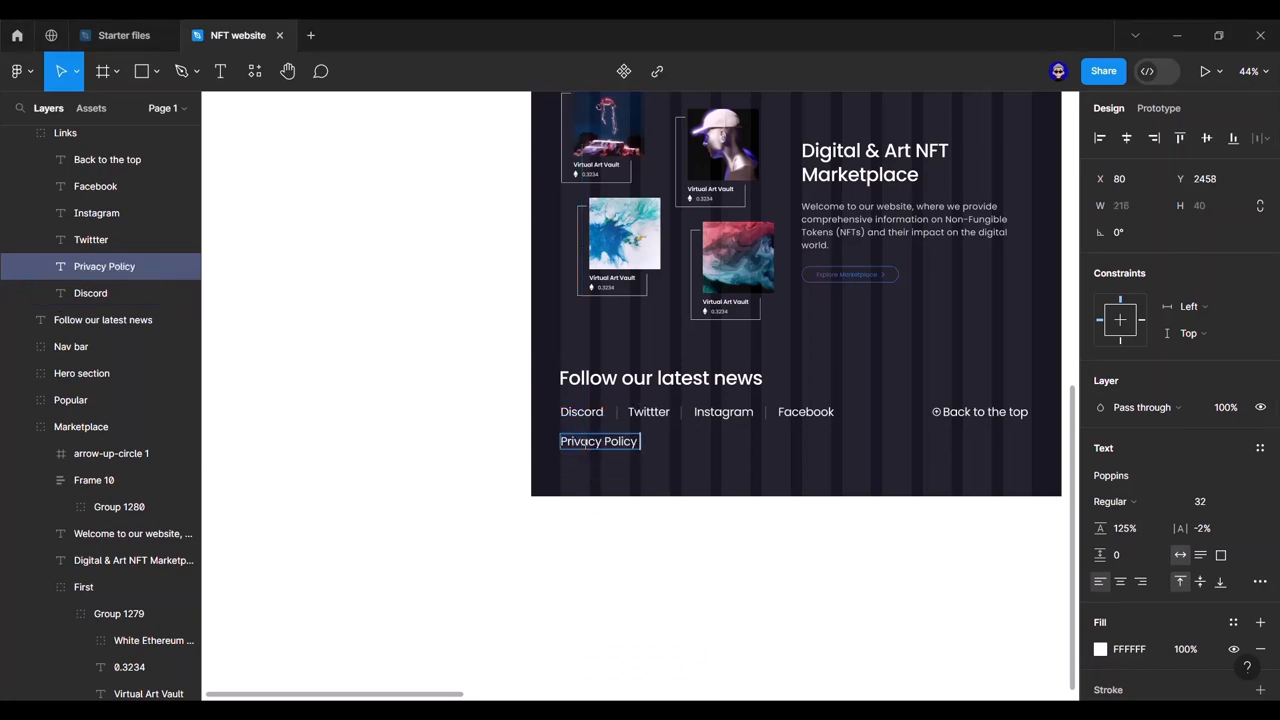
pyautogui.hotkey('ctrl', 'd')
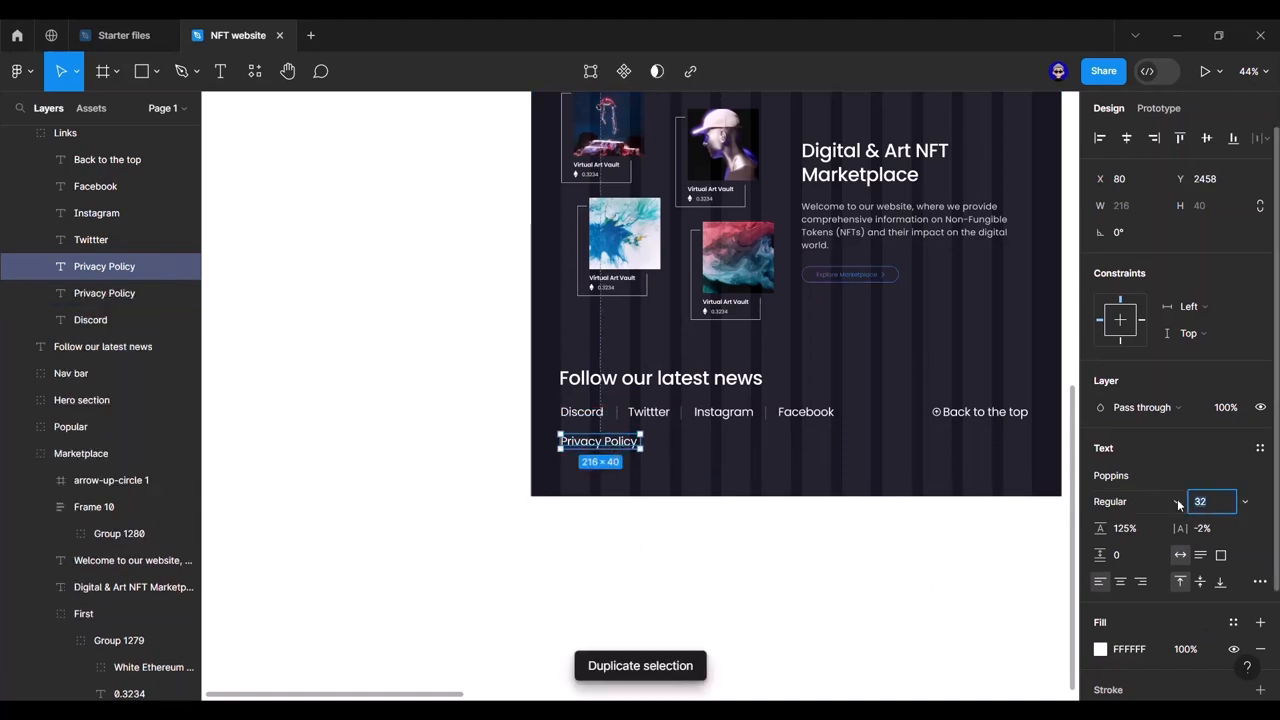
pyautogui.write('16')
pyautogui.press('Return')
pyautogui.hotkey('ctrl', 'z')
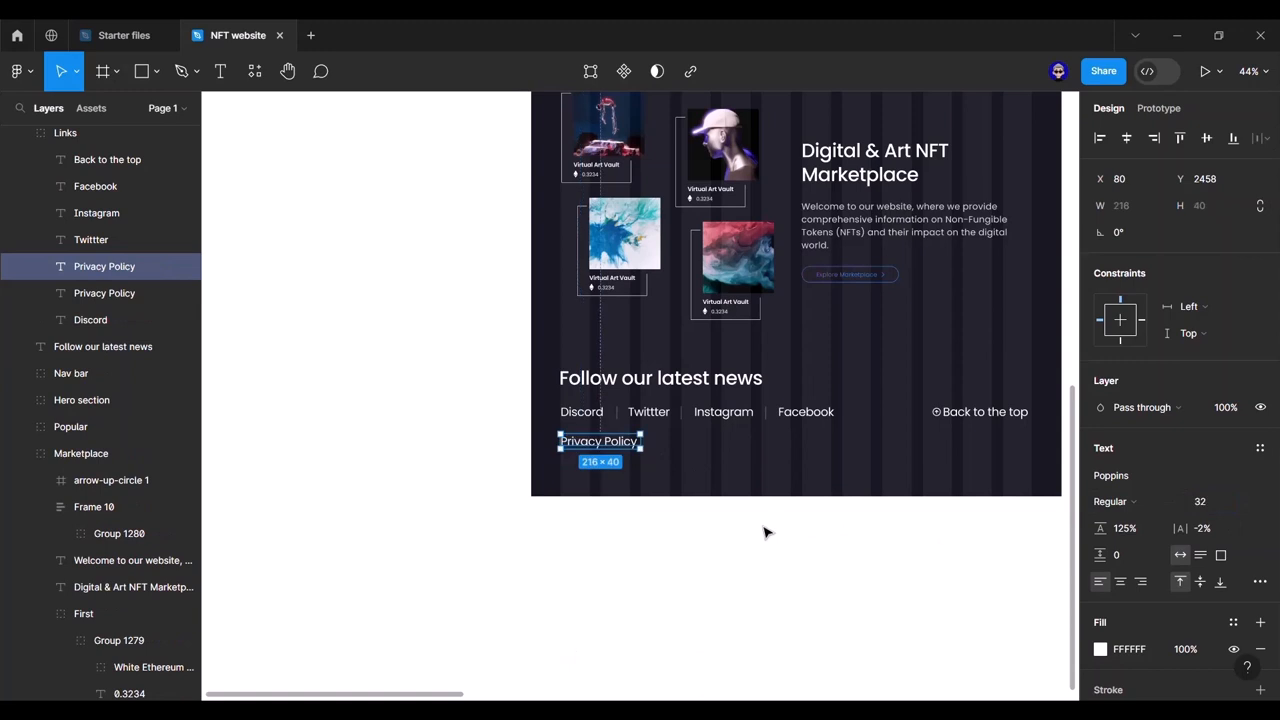
pyautogui.hotkey('ctrl', 'z')
# Step: Set the Privacy Policy text's font size to 16
pyautogui.click(1197, 501)
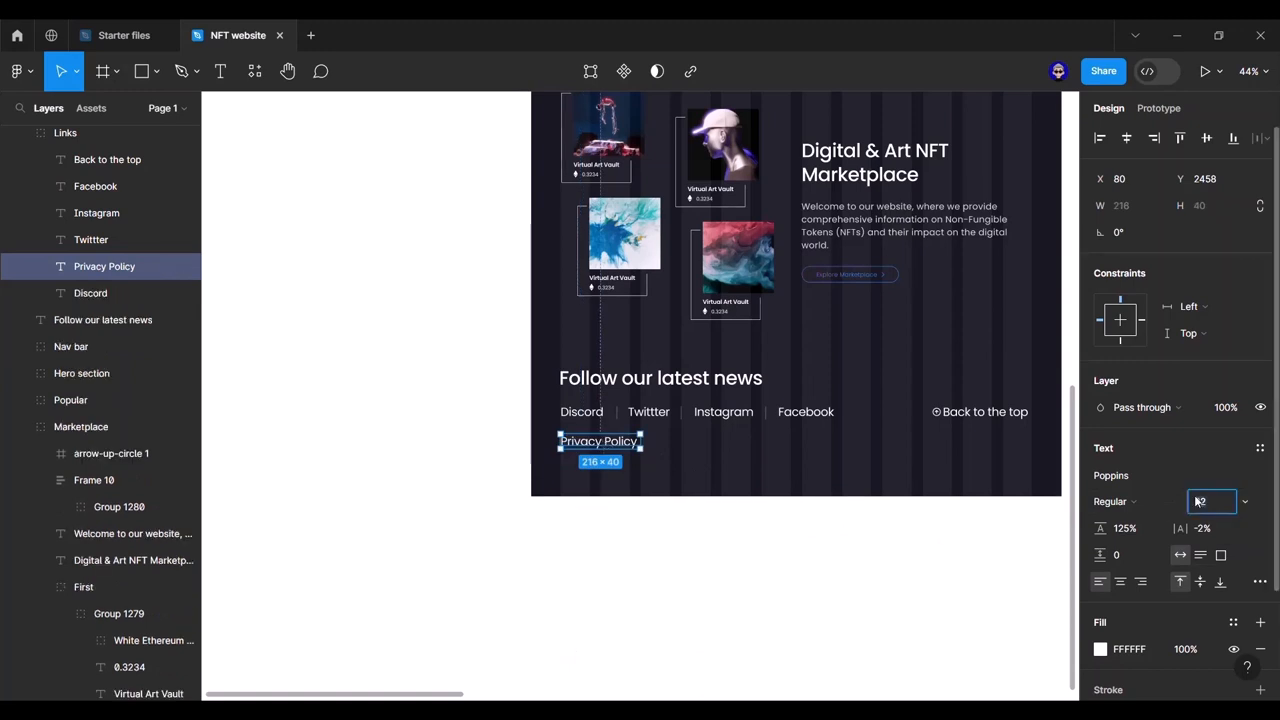
pyautogui.write('16')
pyautogui.press('Return')
pyautogui.click(889, 568)
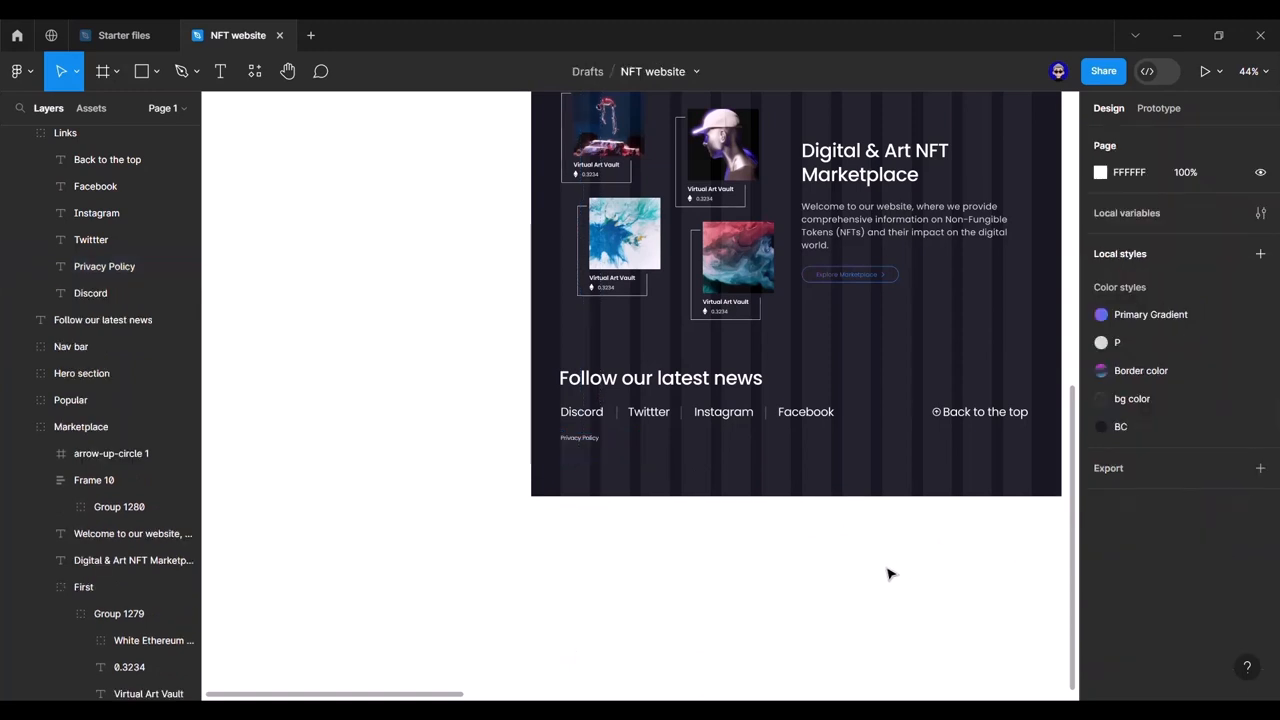
# Step: Set the Privacy Policy text's font size to 18
pyautogui.moveTo(806, 558); pyautogui.dragTo(825, 622)
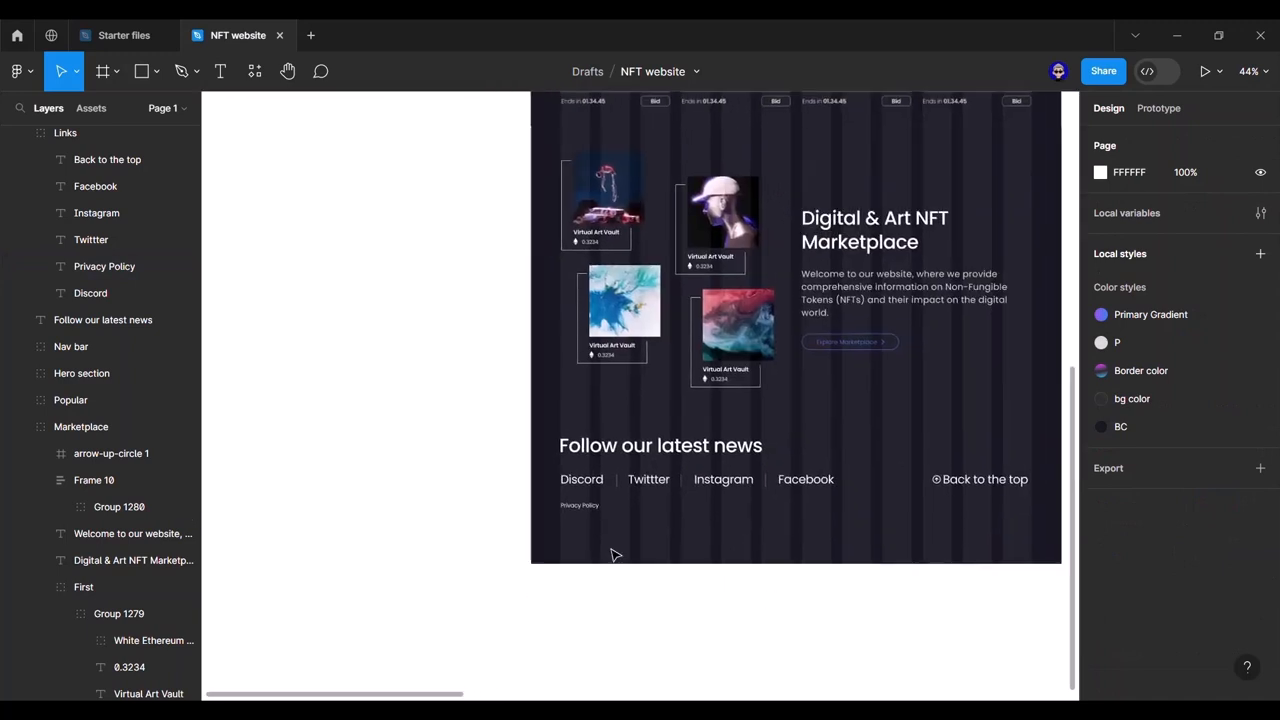
pyautogui.click(582, 505)
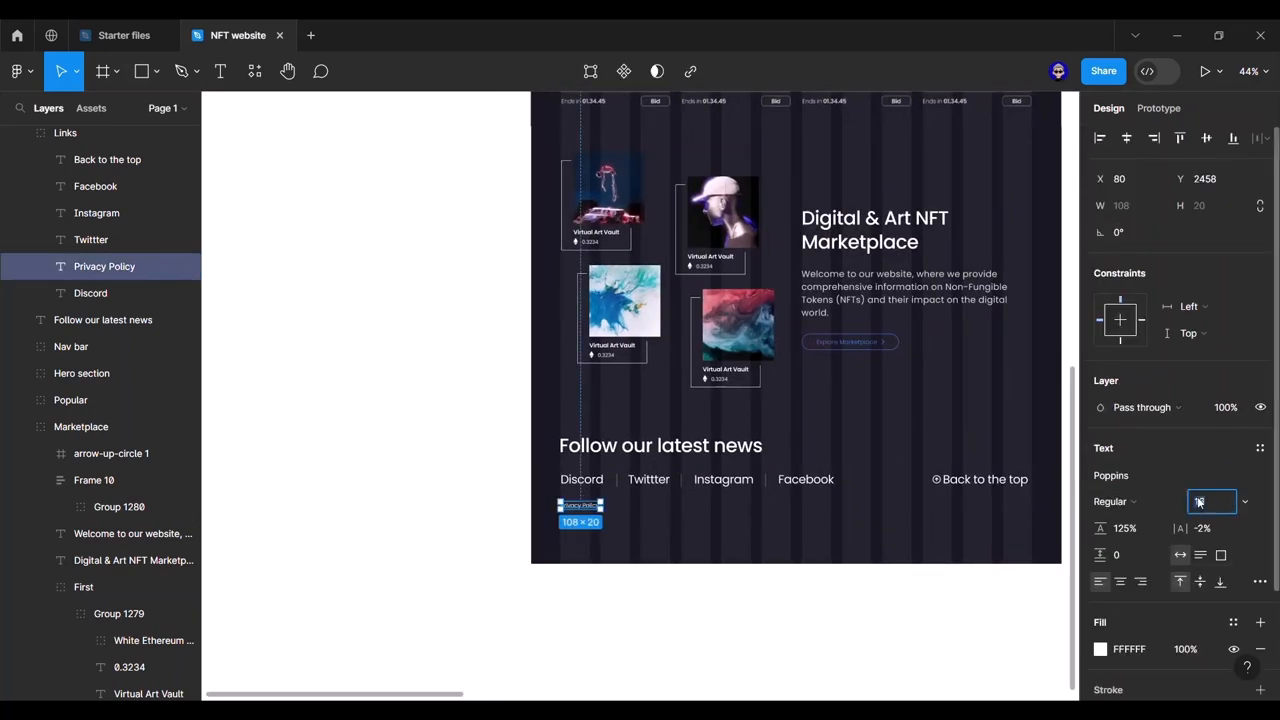
pyautogui.write('18')
pyautogui.press('Return')
pyautogui.click(883, 594)
pyautogui.moveTo(883, 594); pyautogui.dragTo(734, 583)
# Step: Duplicate the Privacy Policy text to its right at X 257 and change the copy's wording to "Terms and Conditions"
pyautogui.click(315, 490)
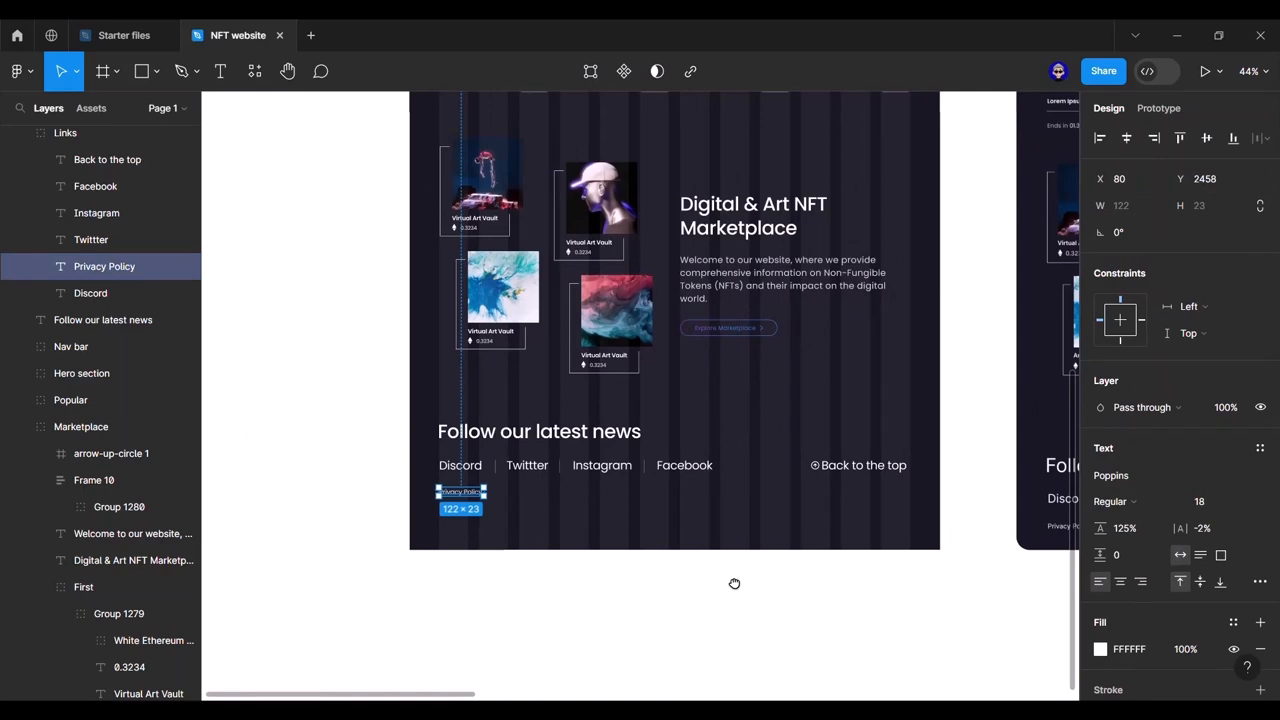
pyautogui.scroll(5, 409, 463)
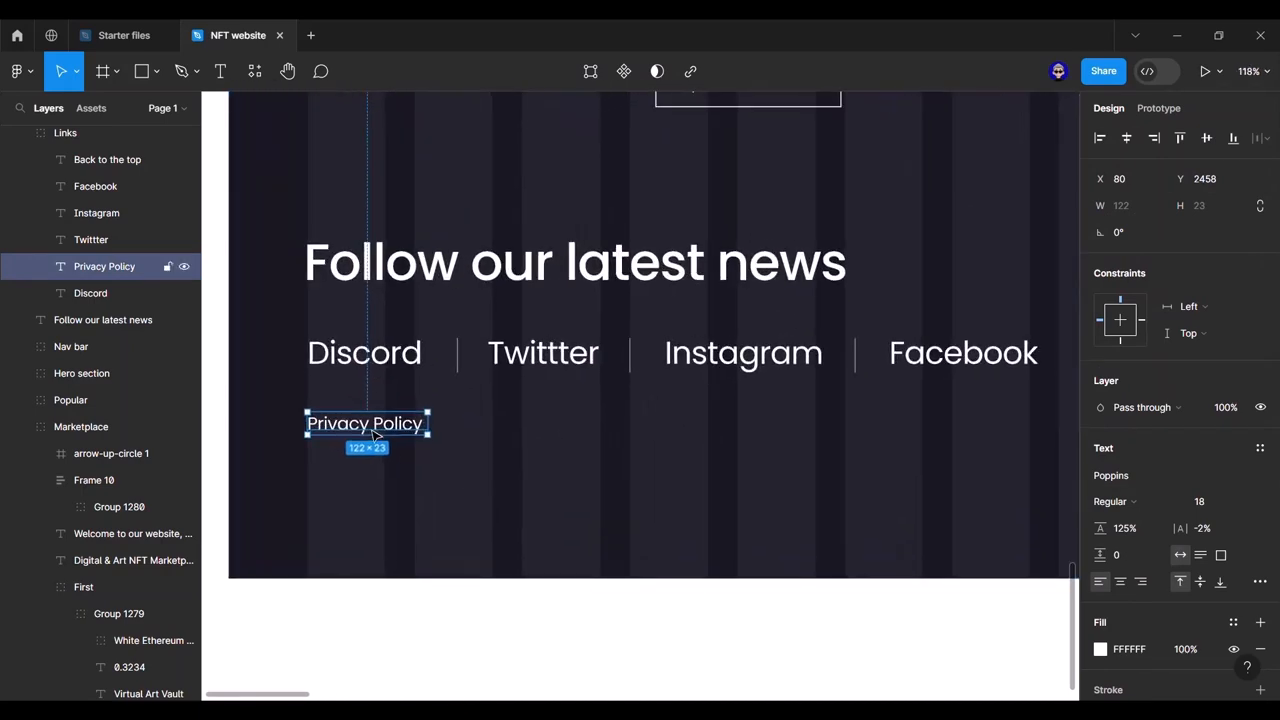
pyautogui.moveTo(380, 428); pyautogui.dragTo(552, 430)
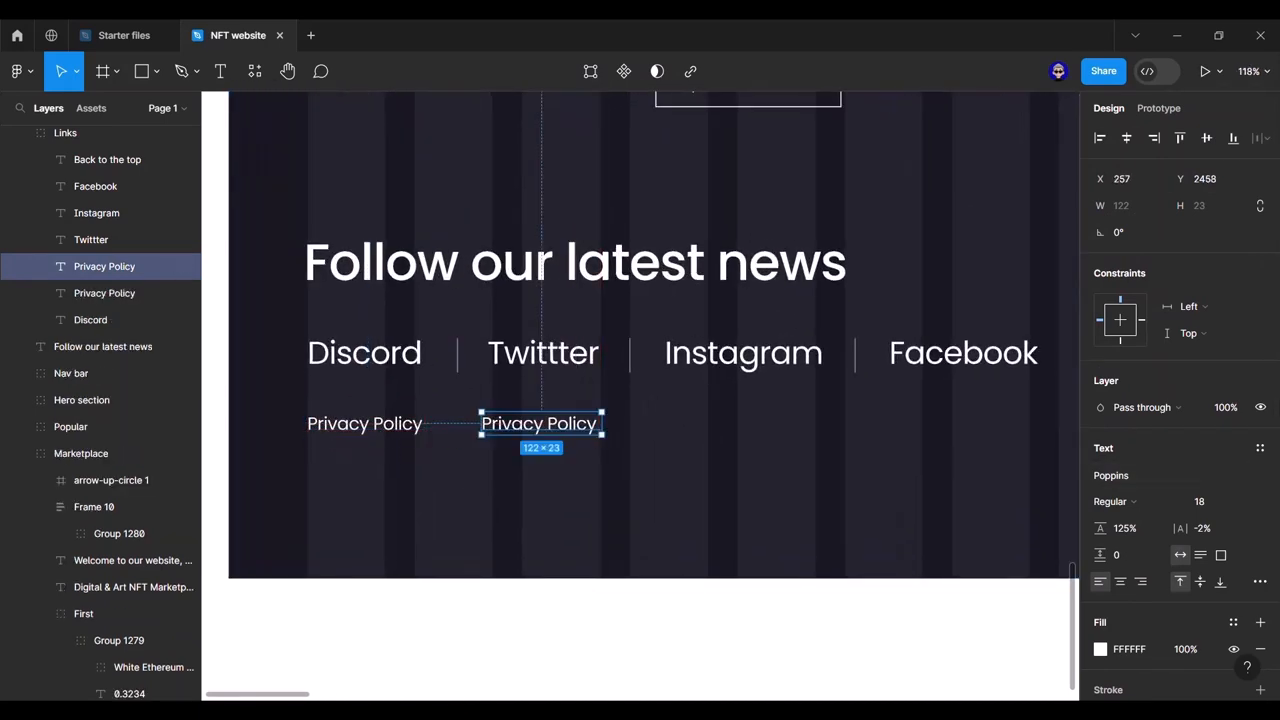
pyautogui.doubleClick(537, 430)
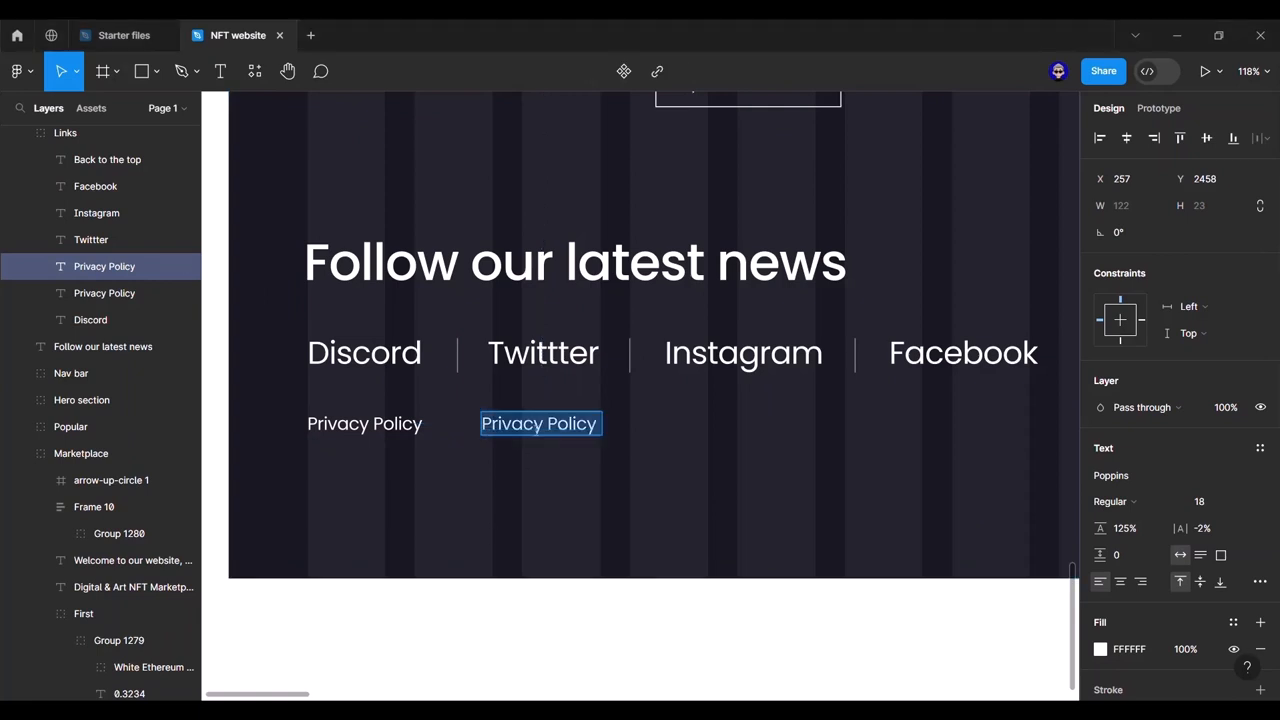
pyautogui.write('Terms and Conditions')
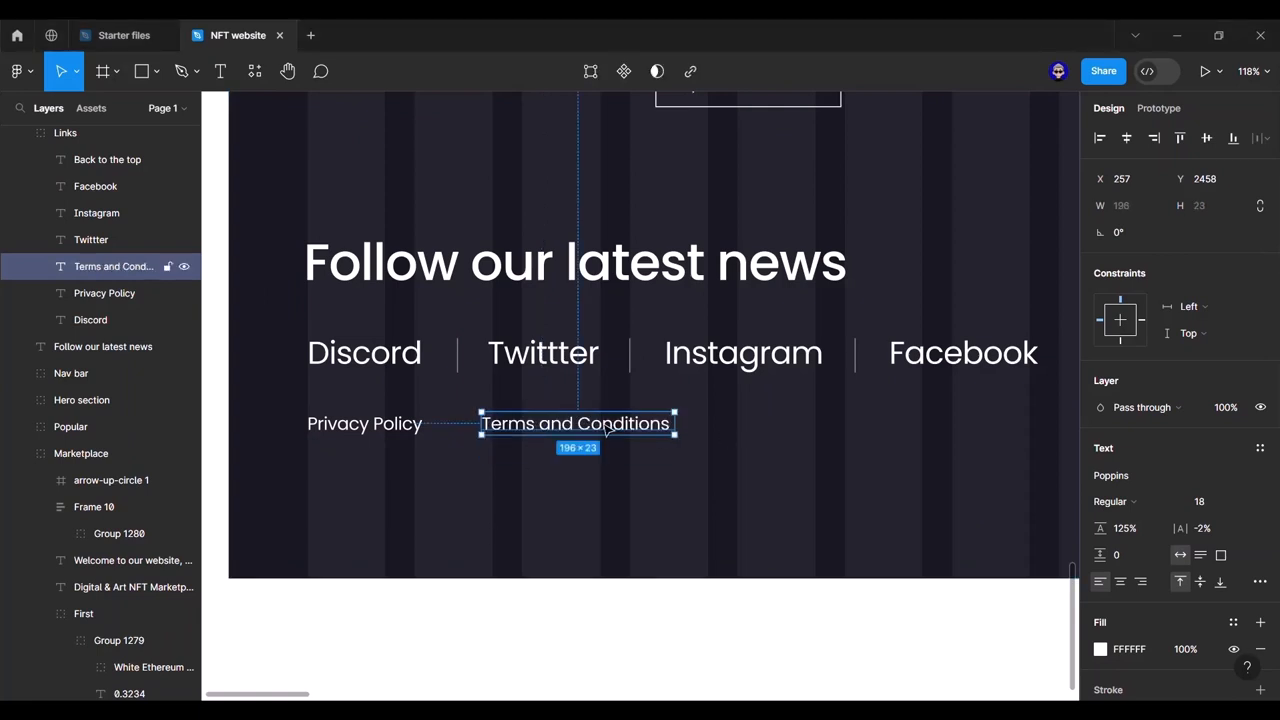
# Step: Adjust the Terms and Conditions text's position along its row to X 263, Y 2458
pyautogui.press('Left')
pyautogui.press('Left')
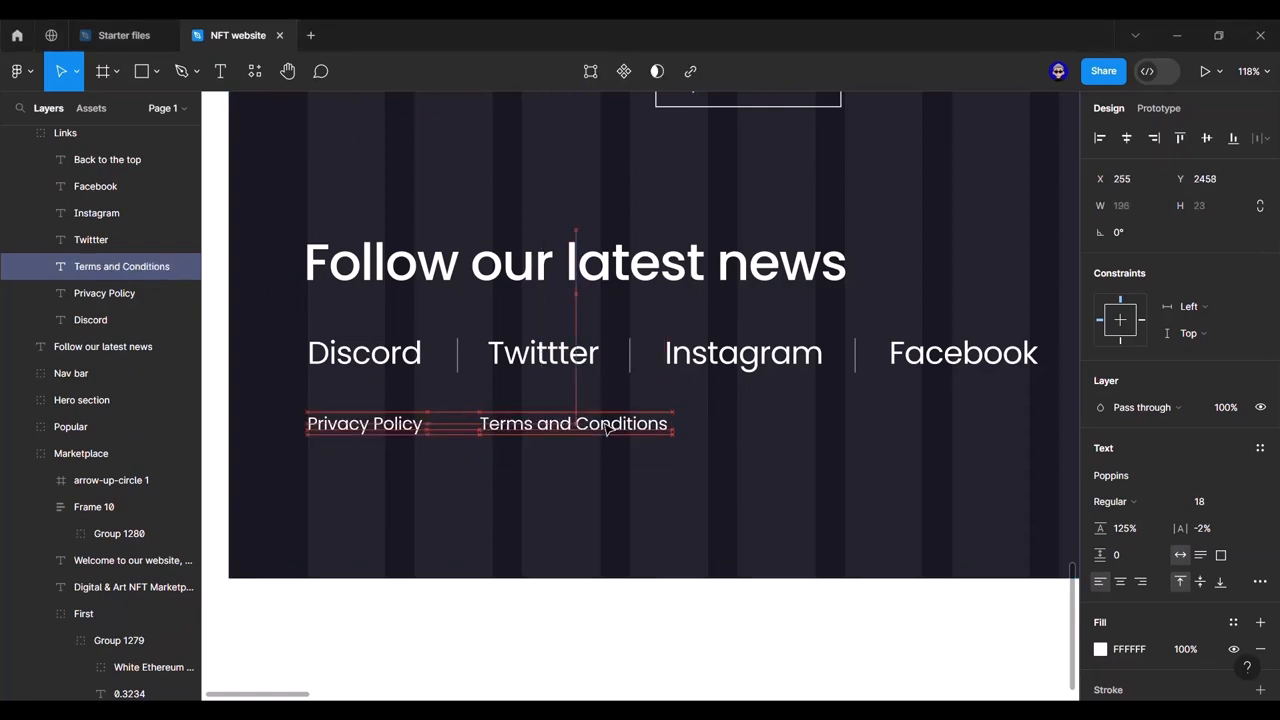
pyautogui.moveTo(606, 430); pyautogui.dragTo(611, 431)
pyautogui.click(643, 654)
# Step: Duplicate the Terms and Conditions text and place the copy beneath Back to the top at about X 1164, Y 2463
pyautogui.scroll(-5, 728, 601)
pyautogui.moveTo(790, 461); pyautogui.dragTo(461, 439)
pyautogui.scroll(-2, 730, 524)
pyautogui.moveTo(828, 515); pyautogui.dragTo(811, 538)
pyautogui.click(442, 525)
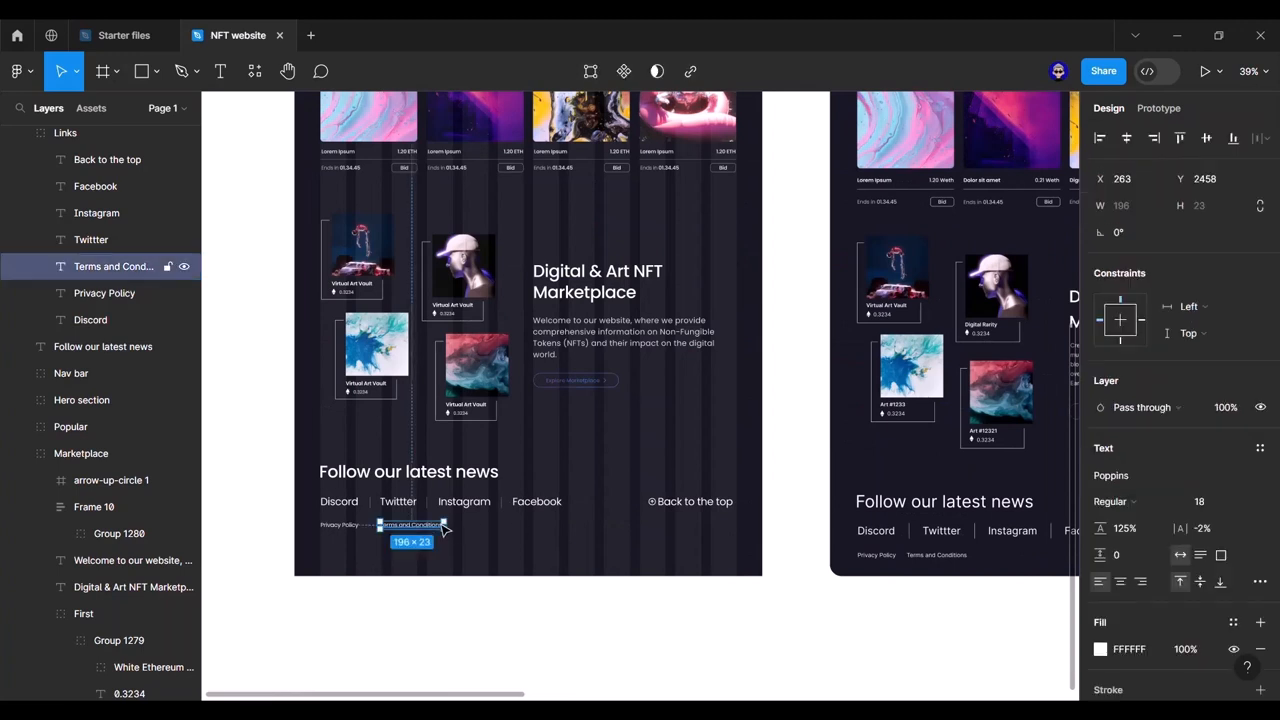
pyautogui.hotkey('ctrl', 'd')
pyautogui.moveTo(442, 525); pyautogui.dragTo(704, 531)
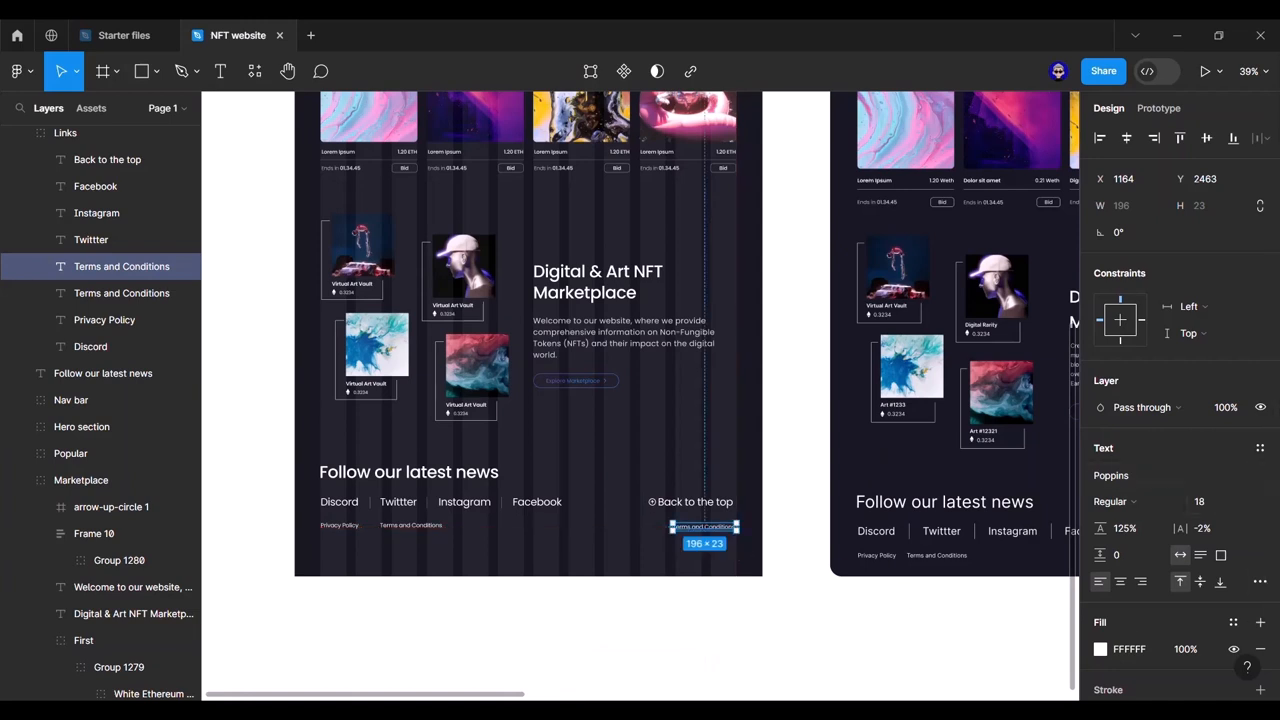
# Step: Change the duplicated text beneath Back to the top to "Copyright © 2022 DesignPros" and move it along its row to X 1110, Y 2463
pyautogui.doubleClick(703, 533)
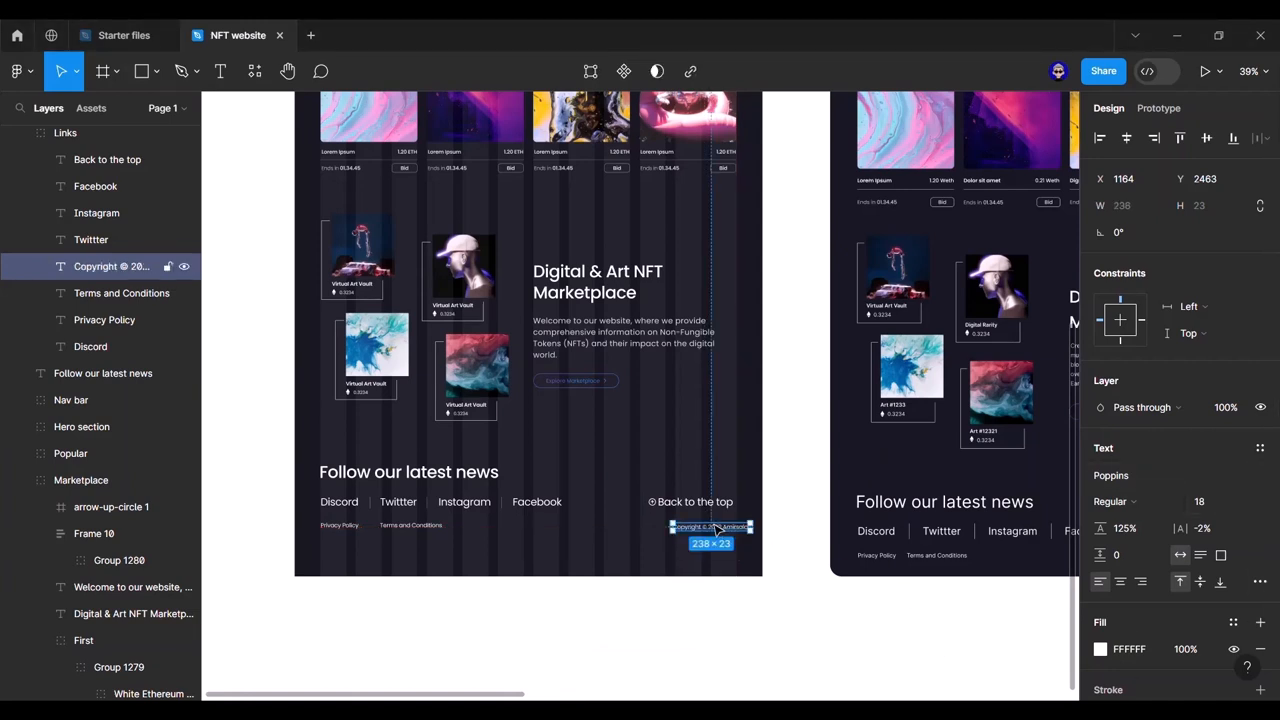
pyautogui.moveTo(716, 530); pyautogui.dragTo(700, 530)
pyautogui.scroll(8, 695, 530)
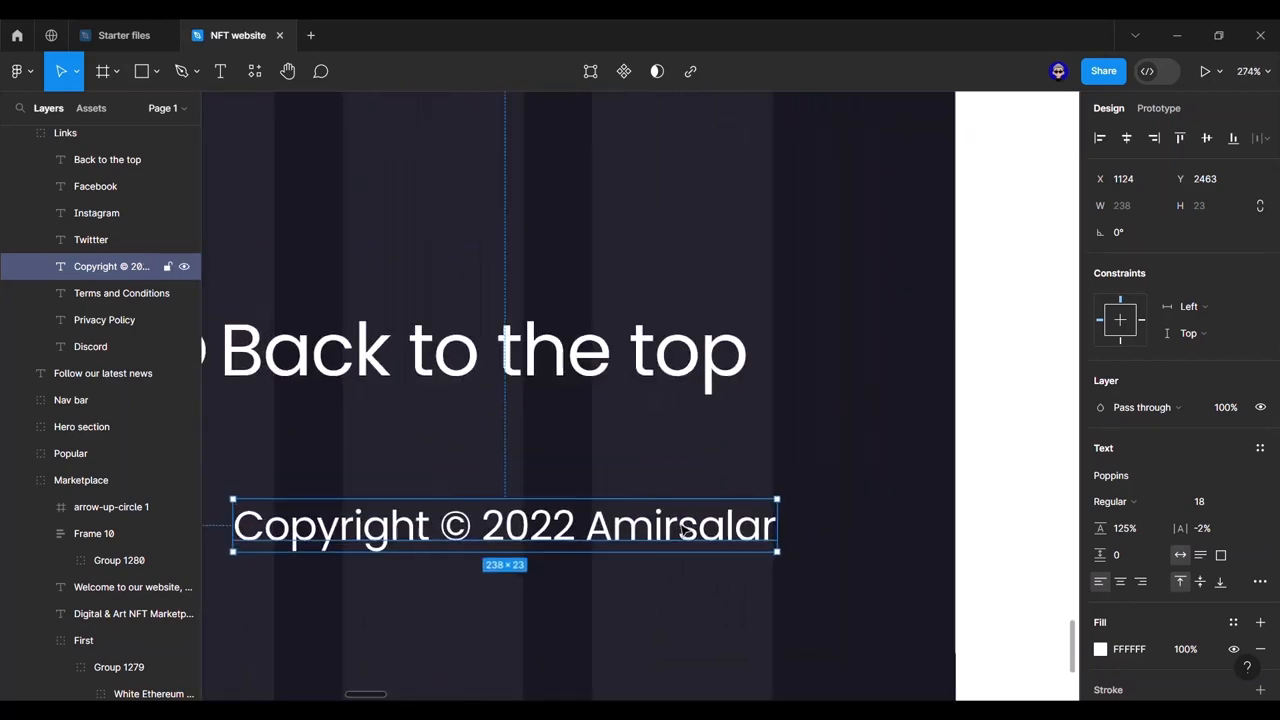
pyautogui.scroll(3, 682, 530)
pyautogui.doubleClick(585, 527)
pyautogui.moveTo(567, 524); pyautogui.dragTo(807, 531)
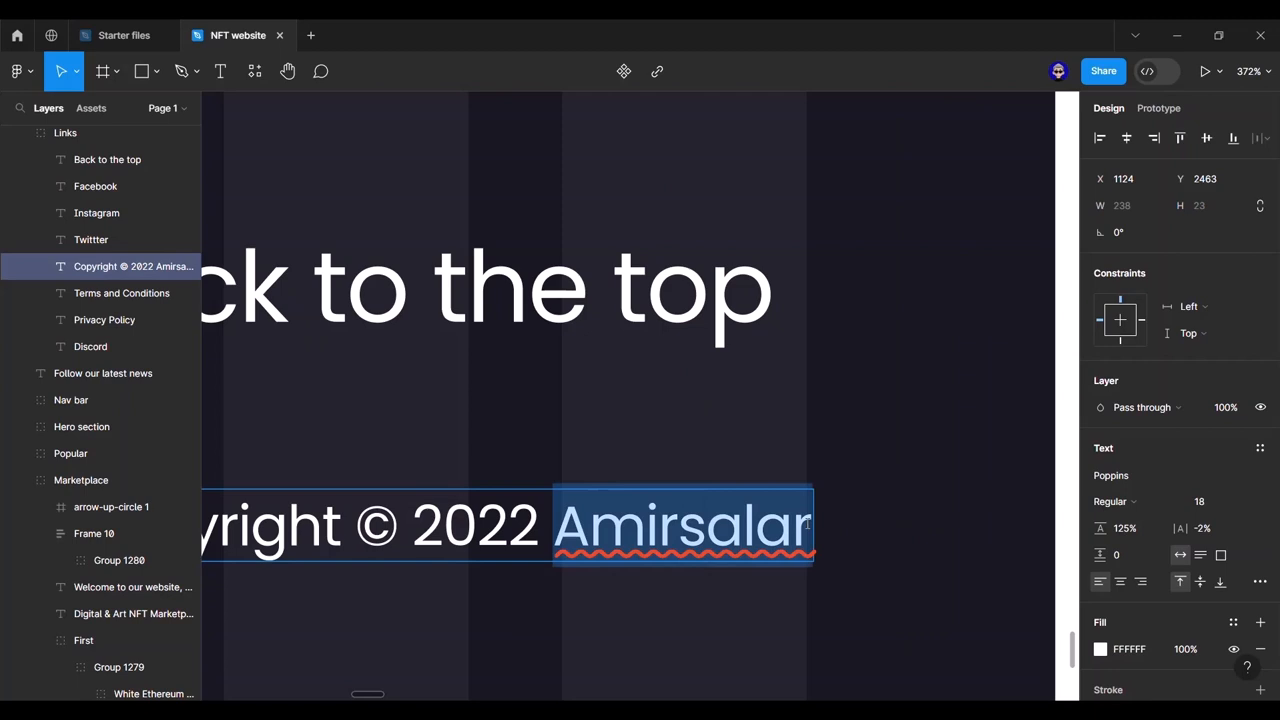
pyautogui.write('Design')
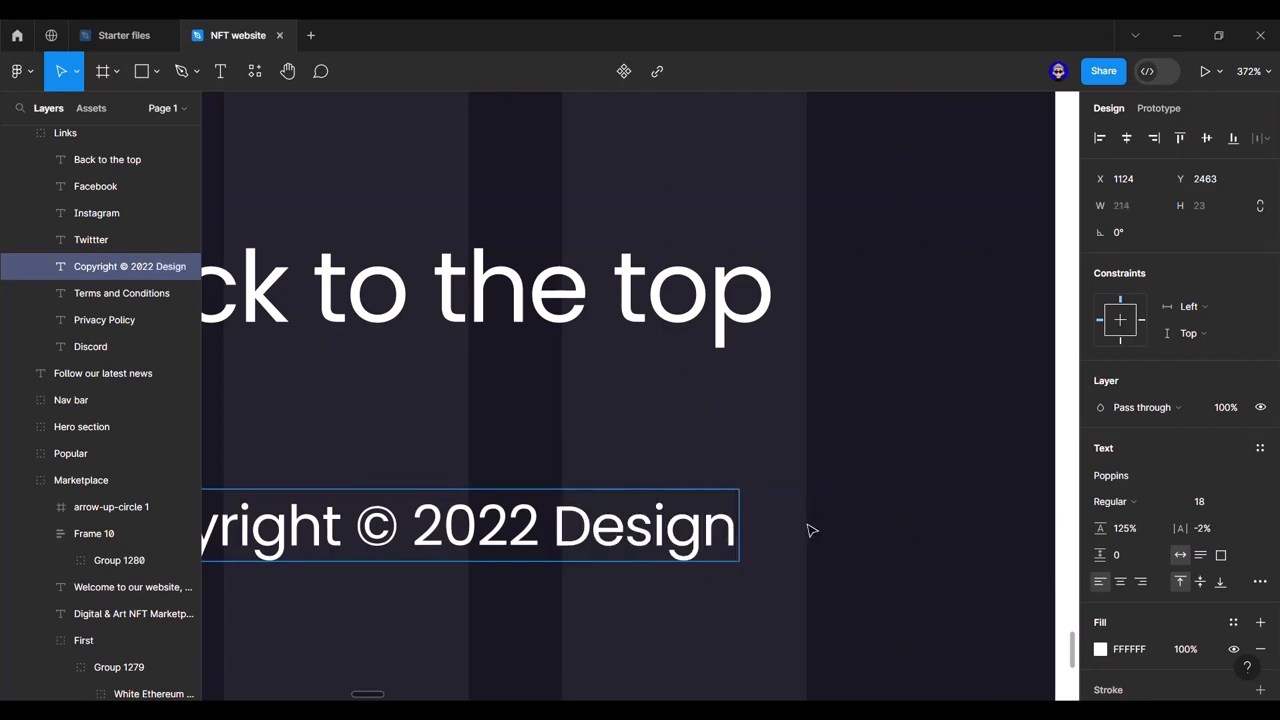
pyautogui.write('Pros')
pyautogui.press('Escape')
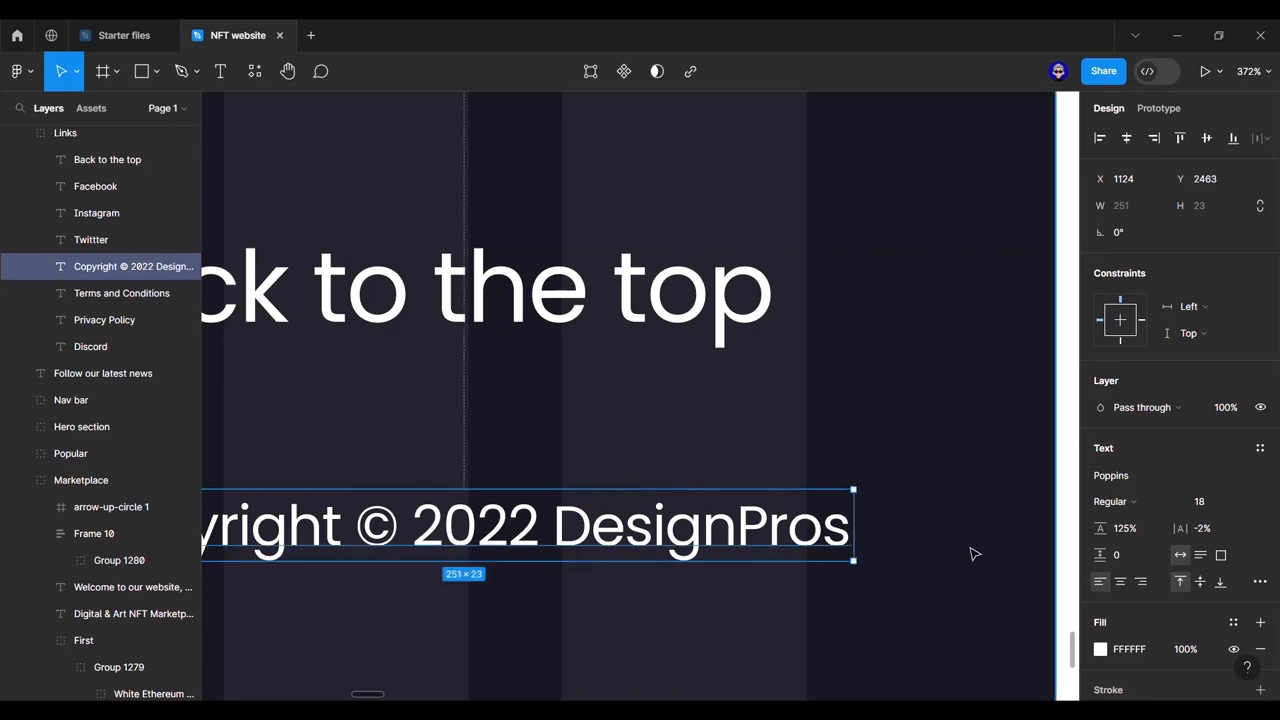
pyautogui.scroll(-3, 894, 551)
pyautogui.moveTo(844, 550); pyautogui.dragTo(823, 551)
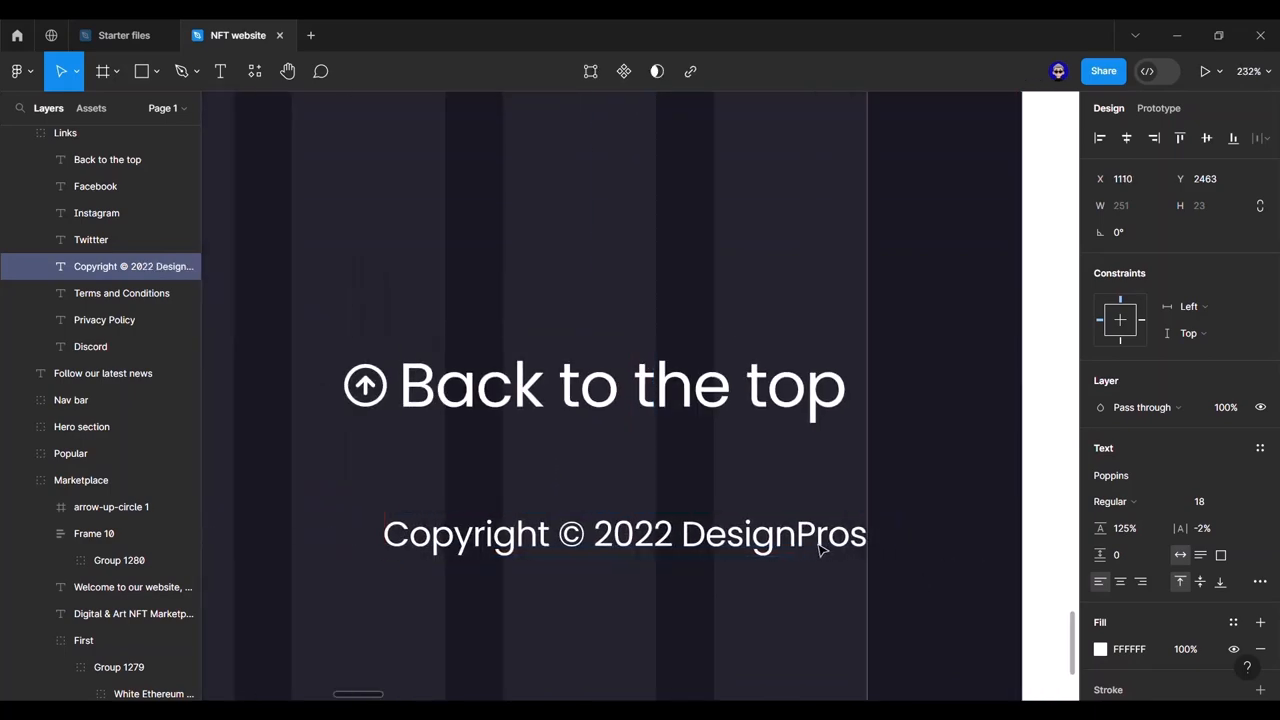
# Step: Group the Follow our latest news heading, the link row and the legal texts, and rename the group "Footer"
pyautogui.scroll(-5, 994, 557)
pyautogui.click(958, 503)
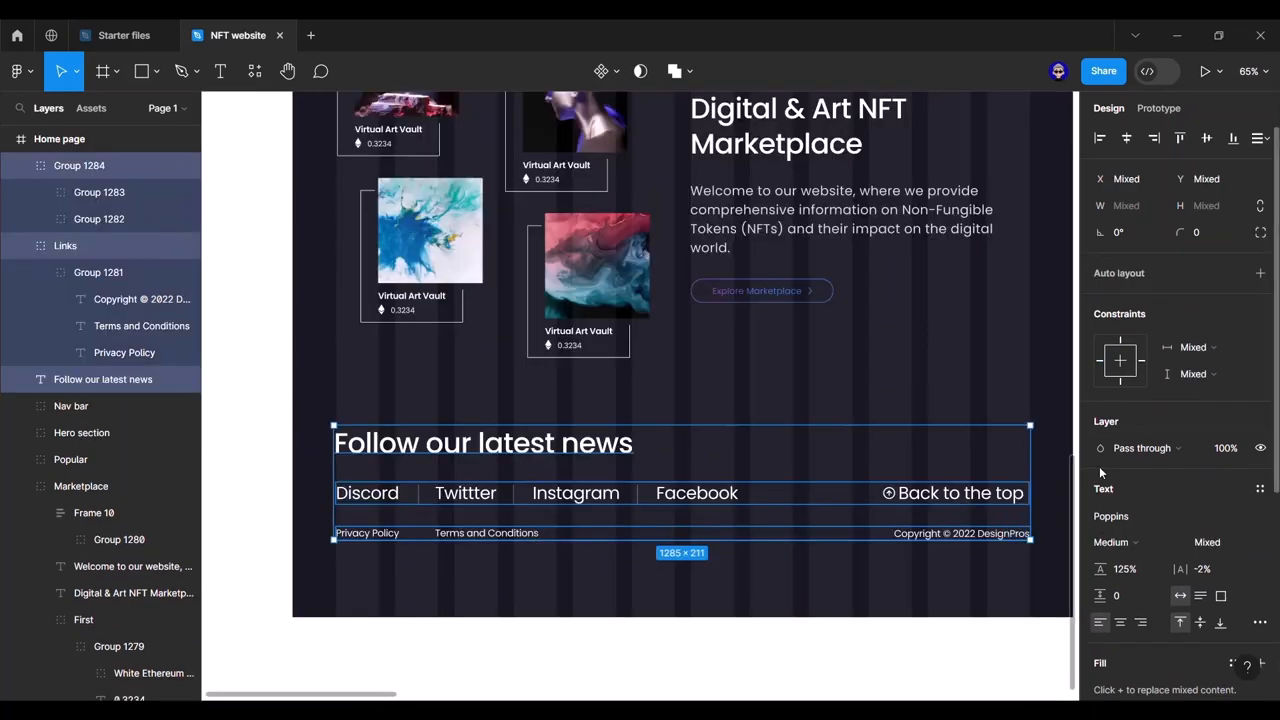
pyautogui.hotkey('ctrl', 'g')
pyautogui.doubleClick(84, 167)
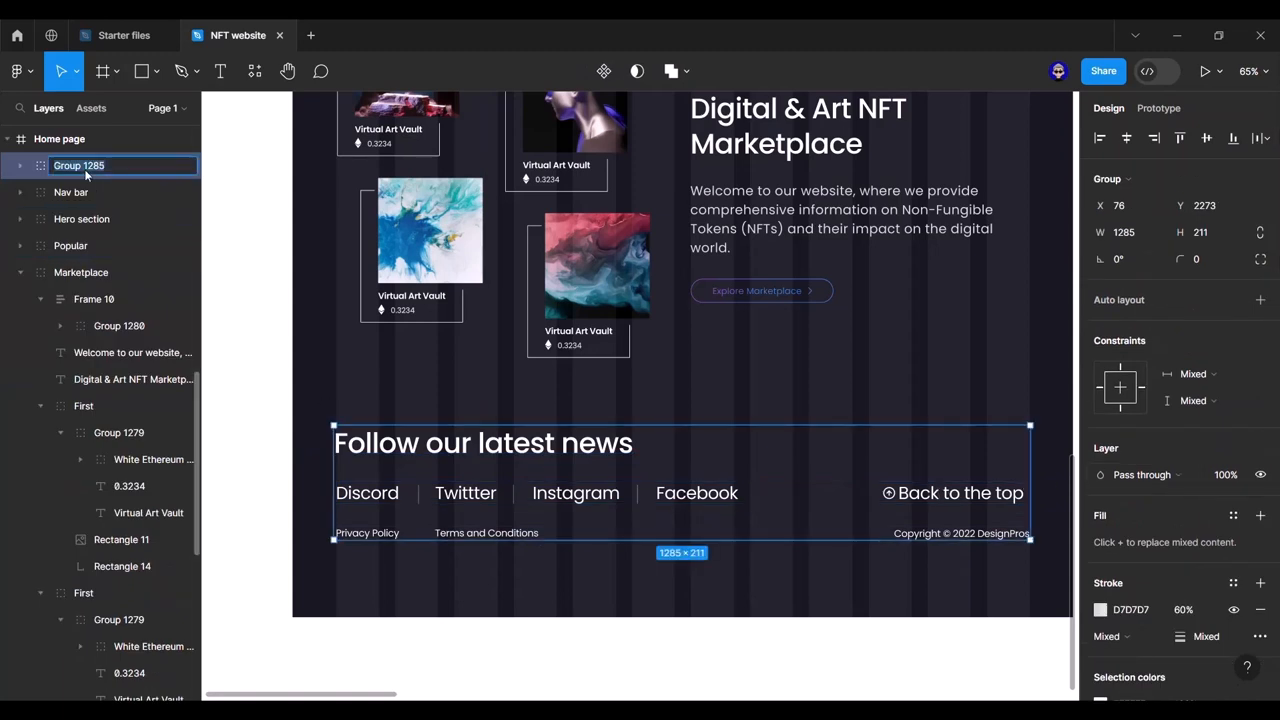
pyautogui.write('Footer')
pyautogui.press('Return')
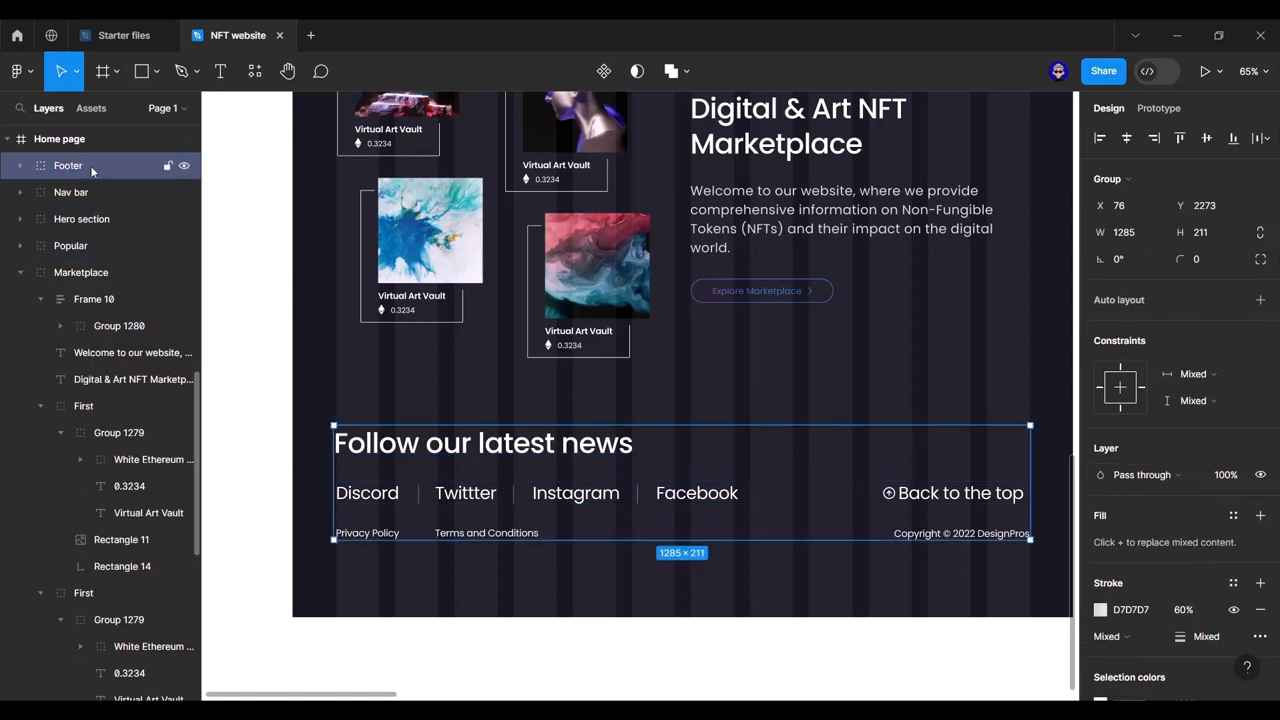
# Step: Collapse the Marketplace group and move the Footer group below it in the layer order, keeping it inside the Home page frame
pyautogui.click(20, 272)
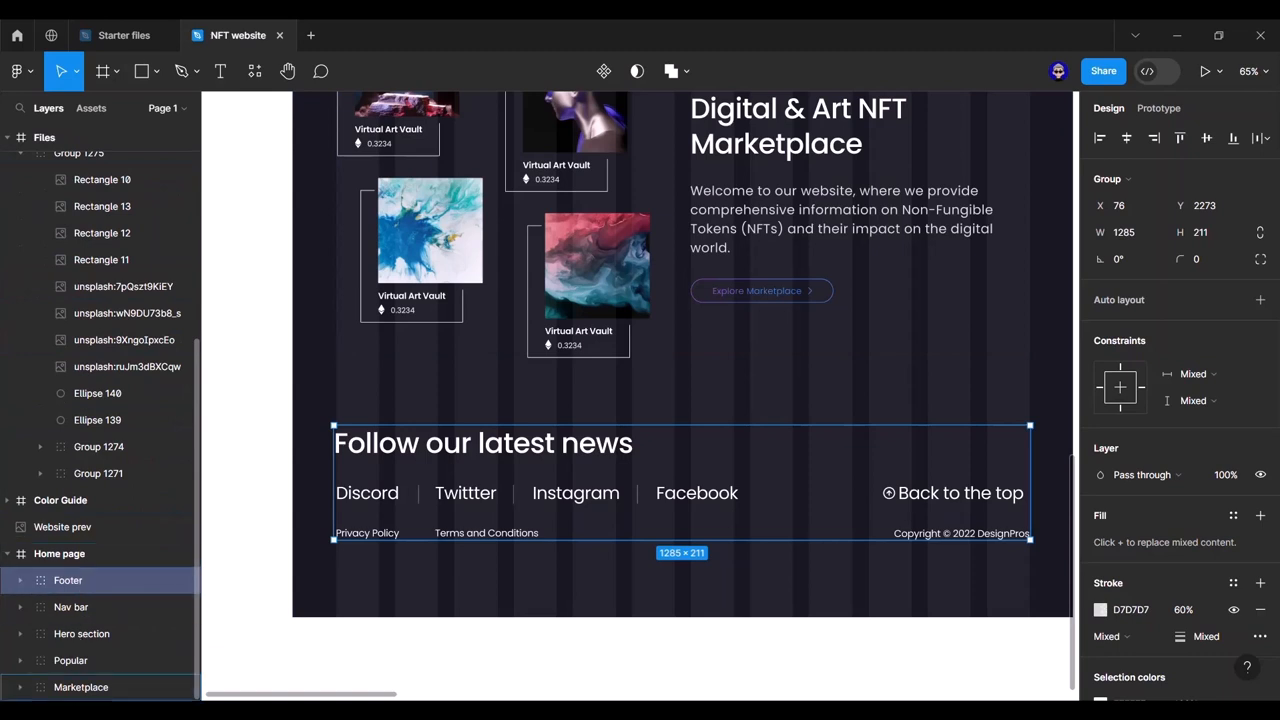
pyautogui.moveTo(63, 697); pyautogui.dragTo(64, 694)
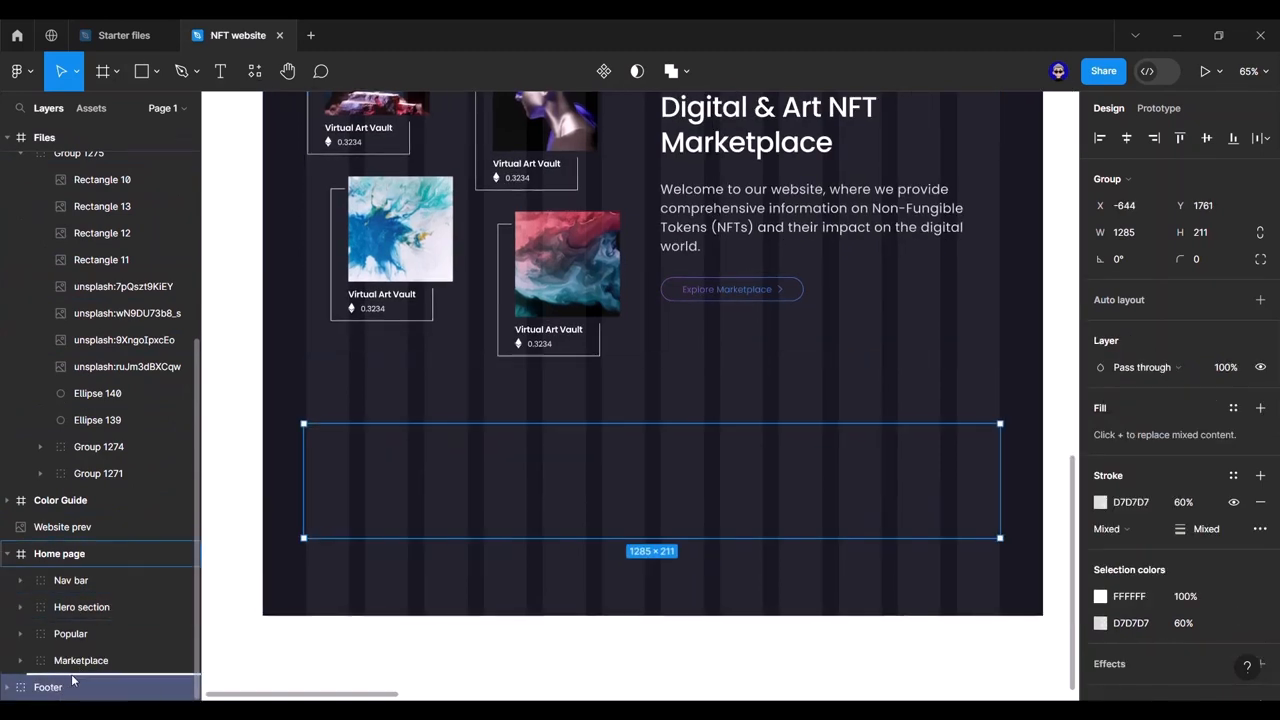
pyautogui.moveTo(61, 681); pyautogui.dragTo(63, 681)
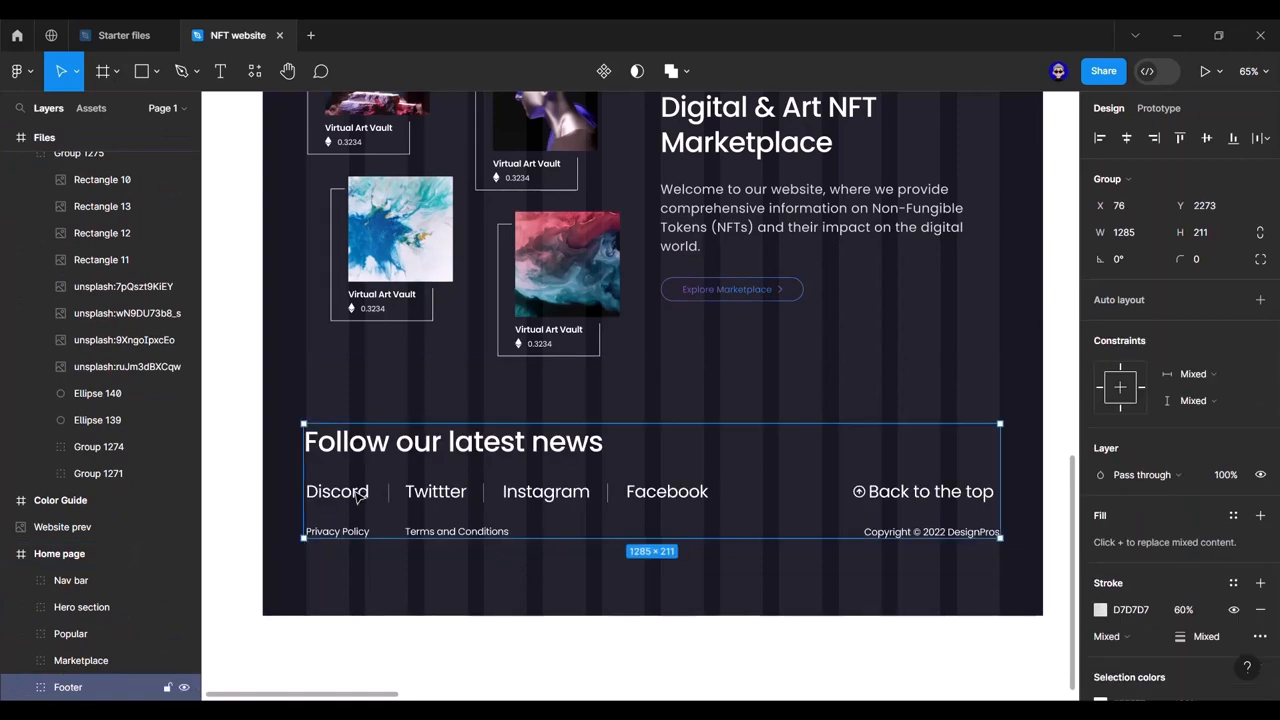
pyautogui.click(611, 646)
# Step: Hide the layout grid of the Home page frame
pyautogui.scroll(-5, 623, 537)
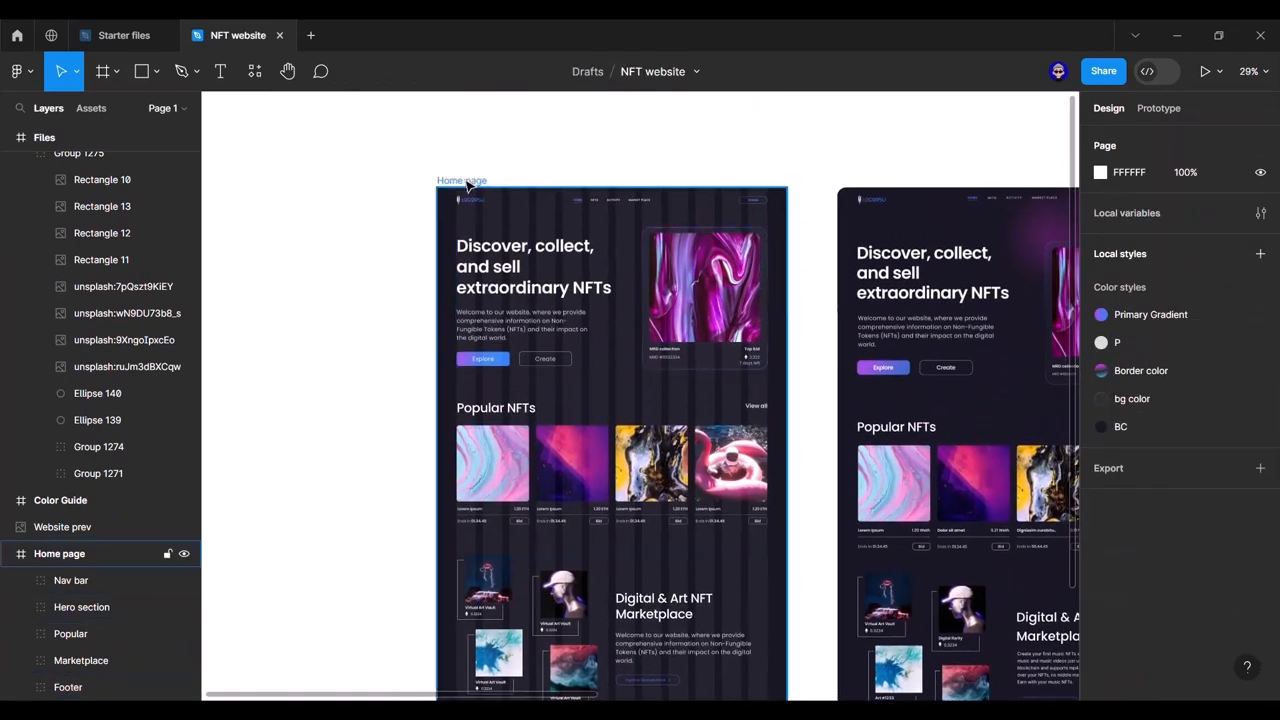
pyautogui.click(467, 185)
pyautogui.click(1225, 398)
pyautogui.click(823, 403)
# Step: Review the Home page from hero section to footer and compare it with the reference design beside it
pyautogui.moveTo(815, 486); pyautogui.dragTo(822, 497)
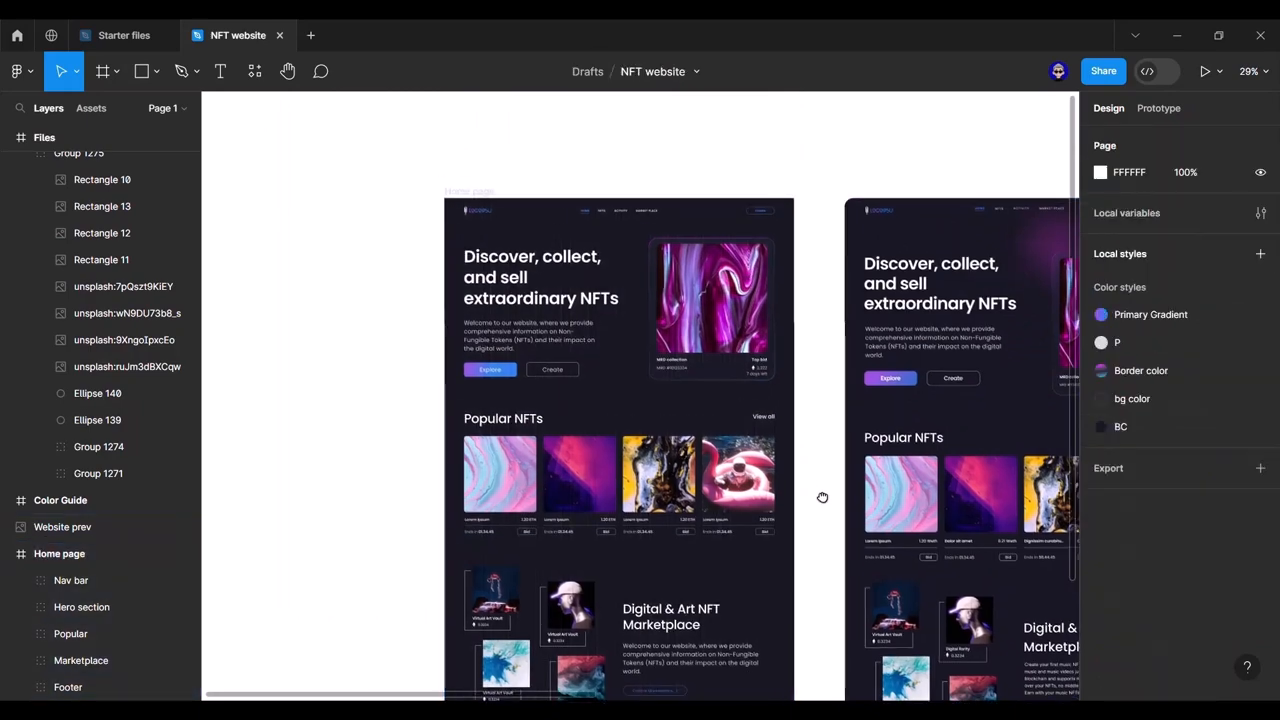
pyautogui.scroll(2, 643, 517)
pyautogui.scroll(5, 629, 414)
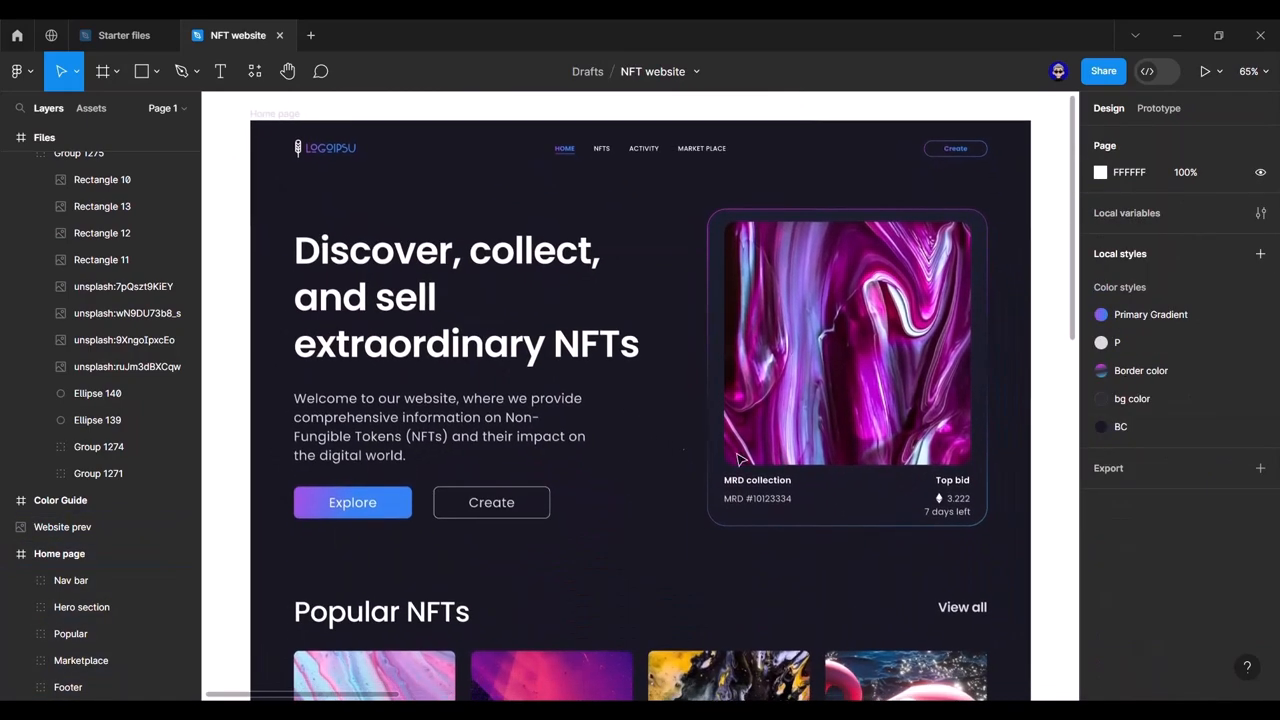
pyautogui.scroll(-5, 737, 459)
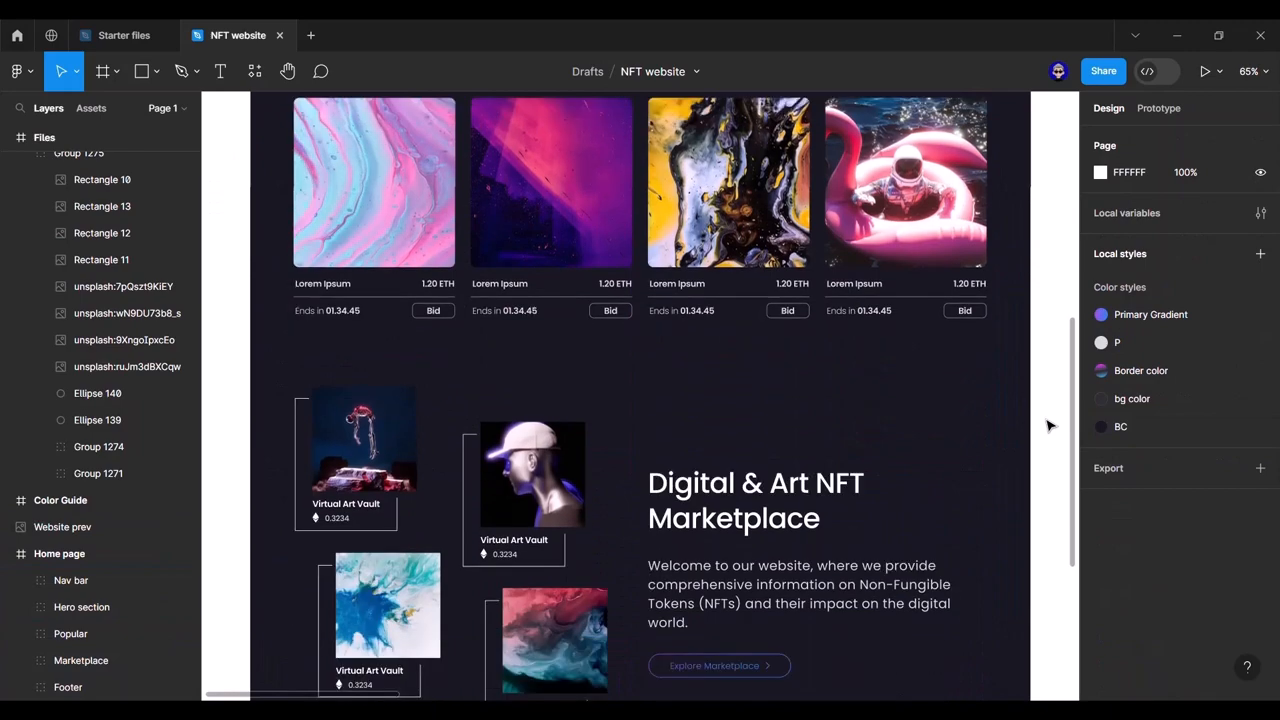
pyautogui.scroll(3, 1047, 420)
pyautogui.scroll(-8, 1047, 418)
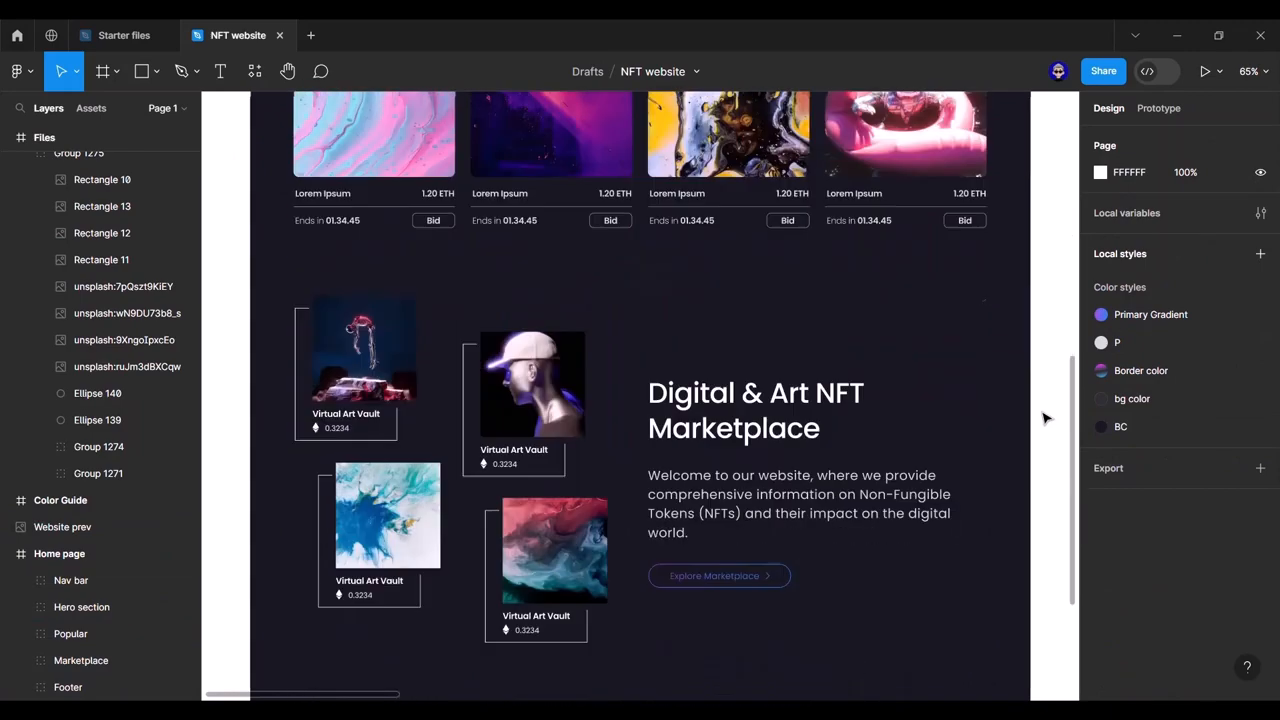
pyautogui.scroll(-3, 1047, 418)
pyautogui.scroll(-1, 1045, 418)
pyautogui.moveTo(1035, 378); pyautogui.dragTo(728, 473)
pyautogui.scroll(-1, 758, 342)
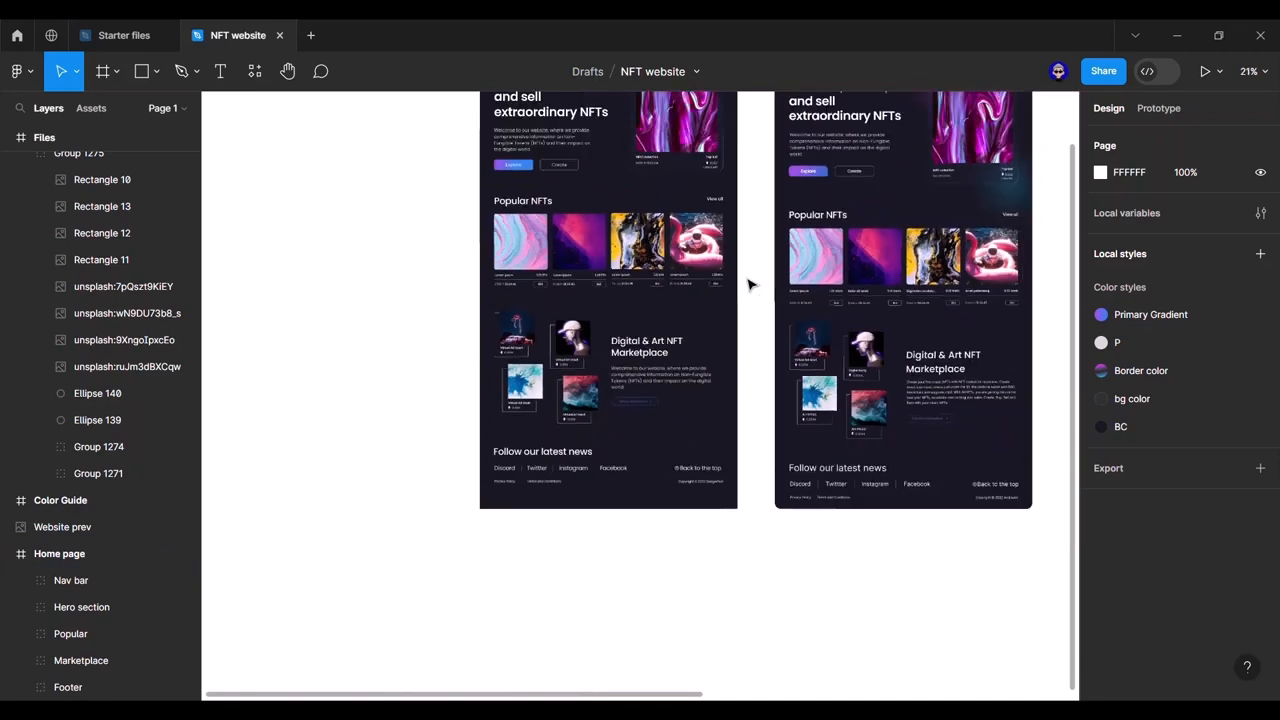
pyautogui.moveTo(728, 288); pyautogui.dragTo(557, 537)
pyautogui.scroll(1, 755, 328)
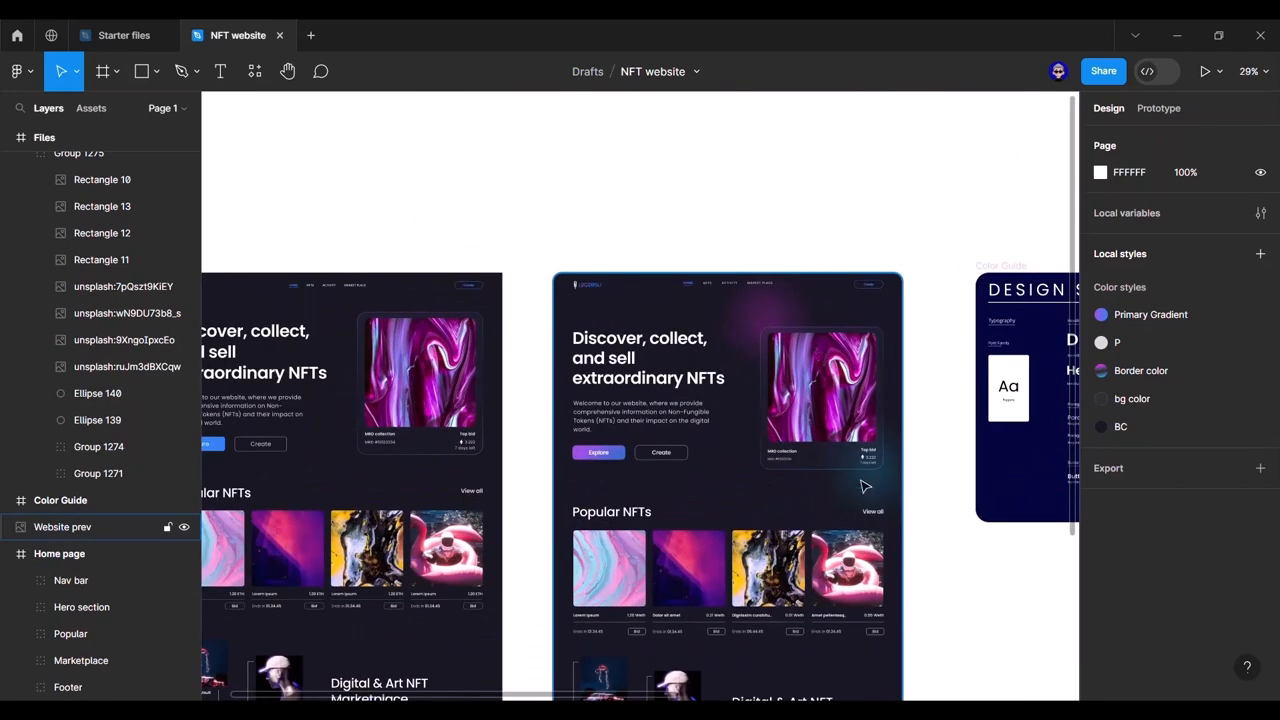
# Step: Copy the pink and blue blurred ellipses from the Files frame and paste them on the canvas above the Home page frame
pyautogui.moveTo(872, 505); pyautogui.dragTo(507, 449)
pyautogui.scroll(-1, 801, 480)
pyautogui.moveTo(743, 499); pyautogui.dragTo(297, 460)
pyautogui.scroll(5, 660, 400)
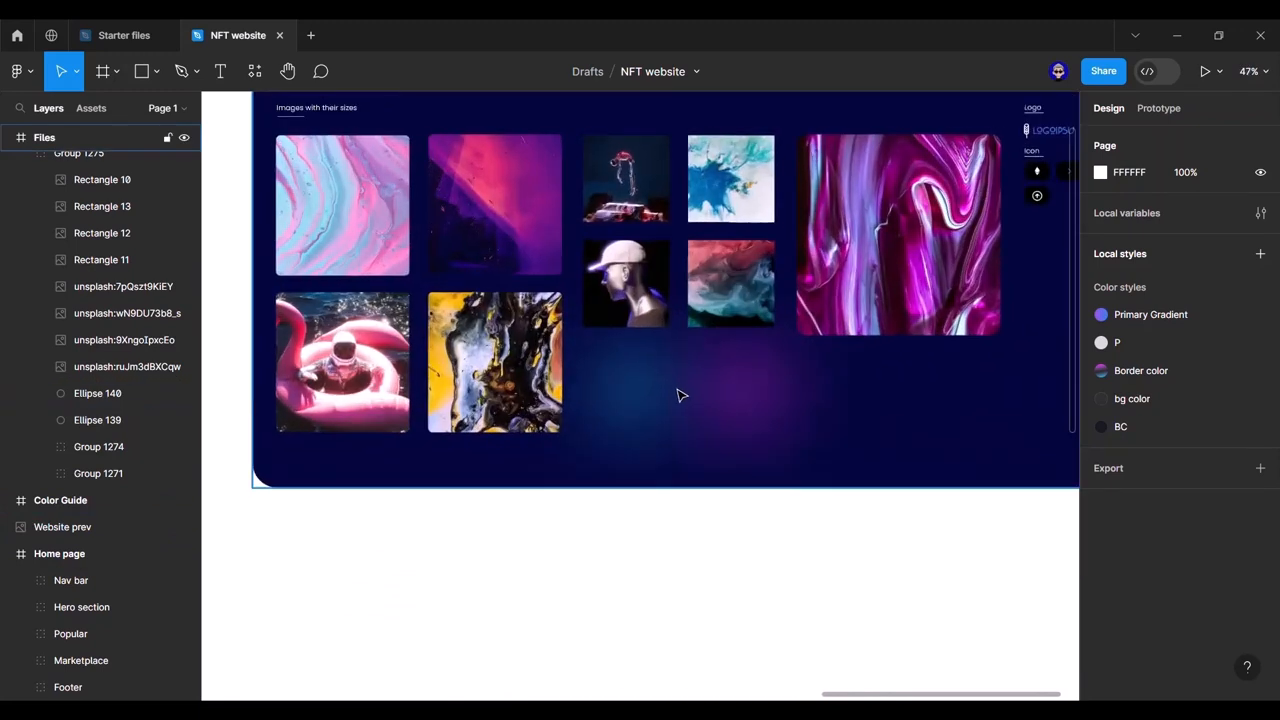
pyautogui.click(745, 405)
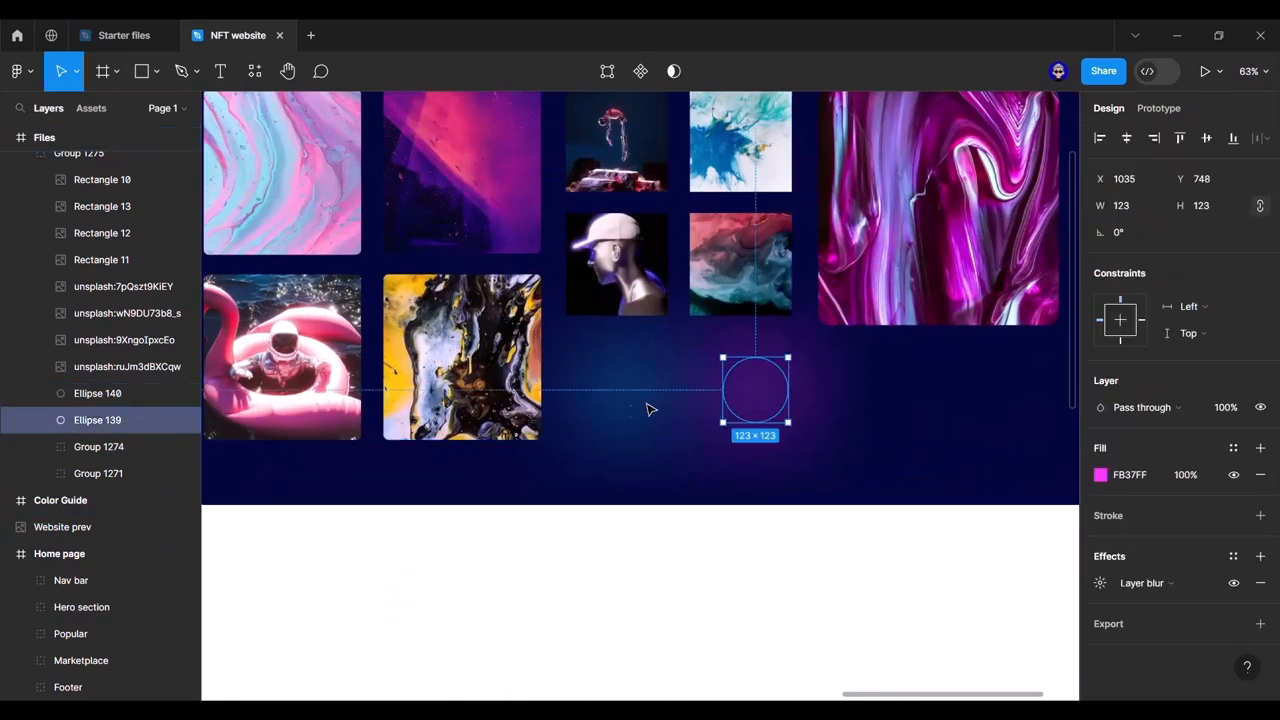
pyautogui.keyDown('shift'); pyautogui.click(630, 407); pyautogui.keyUp('shift')
pyautogui.click(650, 565)
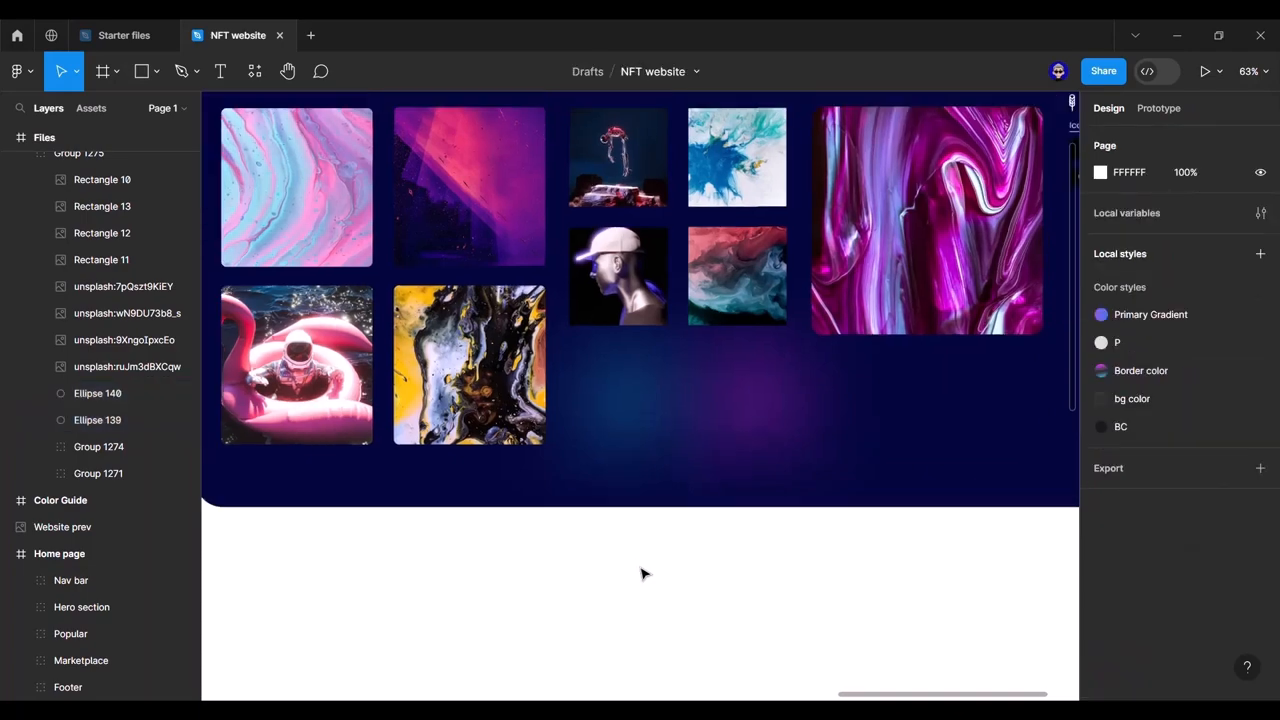
pyautogui.scroll(-5, 640, 571)
pyautogui.scroll(4, 585, 372)
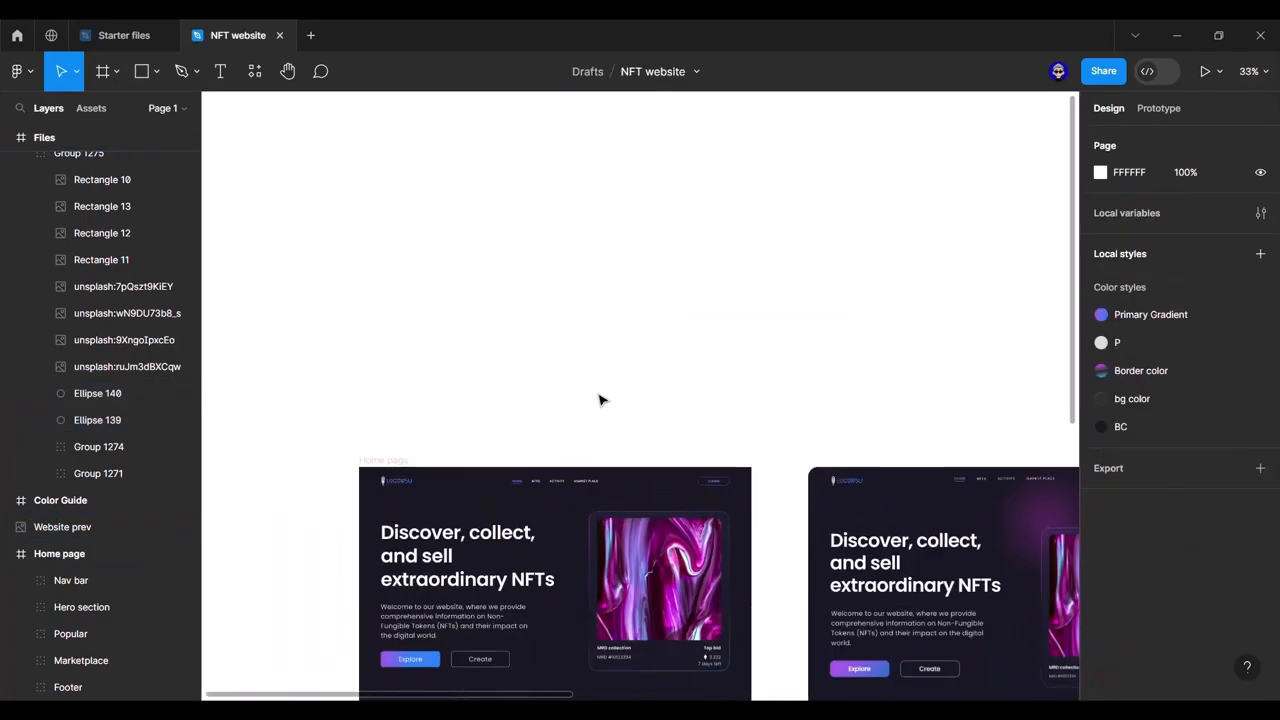
pyautogui.rightClick(594, 397)
pyautogui.click(655, 405)
pyautogui.moveTo(783, 496); pyautogui.dragTo(616, 383)
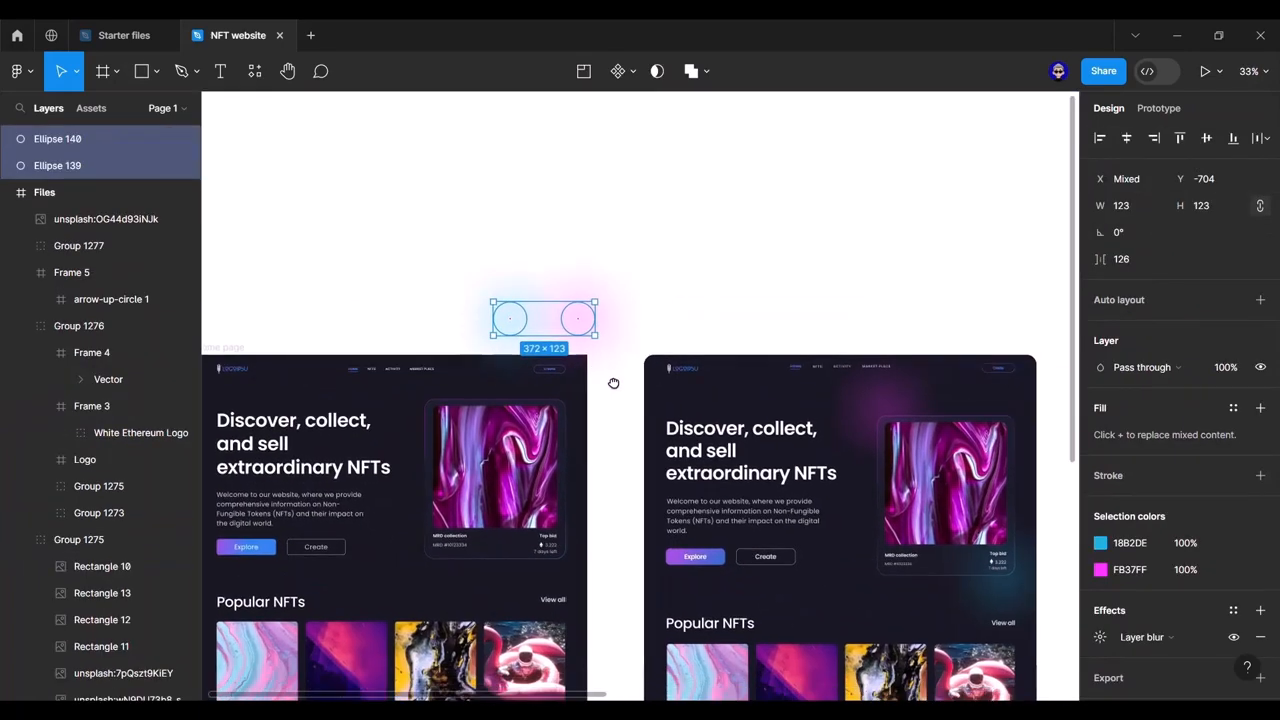
# Step: Move the pink blurred ellipse into the Home page frame at the hero card's upper-left corner, at X 843, Y 79
pyautogui.click(628, 432)
pyautogui.moveTo(628, 432); pyautogui.dragTo(678, 386)
pyautogui.click(633, 280)
pyautogui.moveTo(633, 280); pyautogui.dragTo(497, 352)
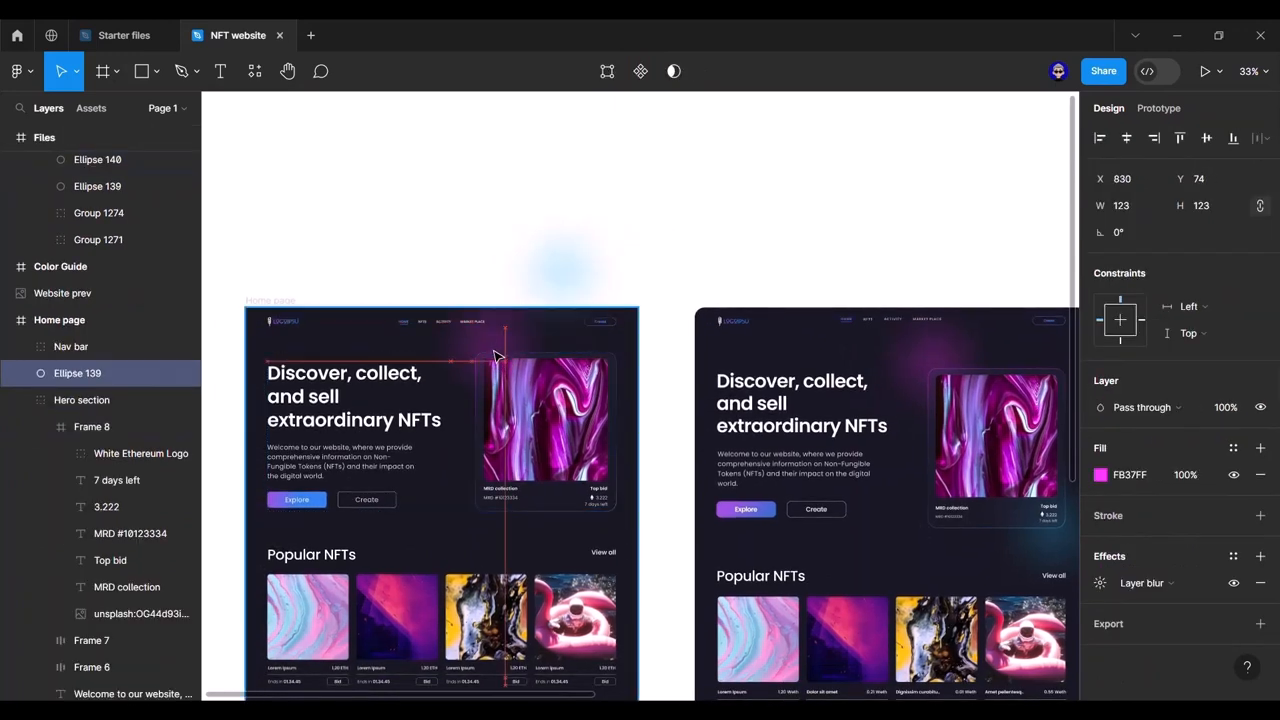
pyautogui.moveTo(495, 351); pyautogui.dragTo(497, 355)
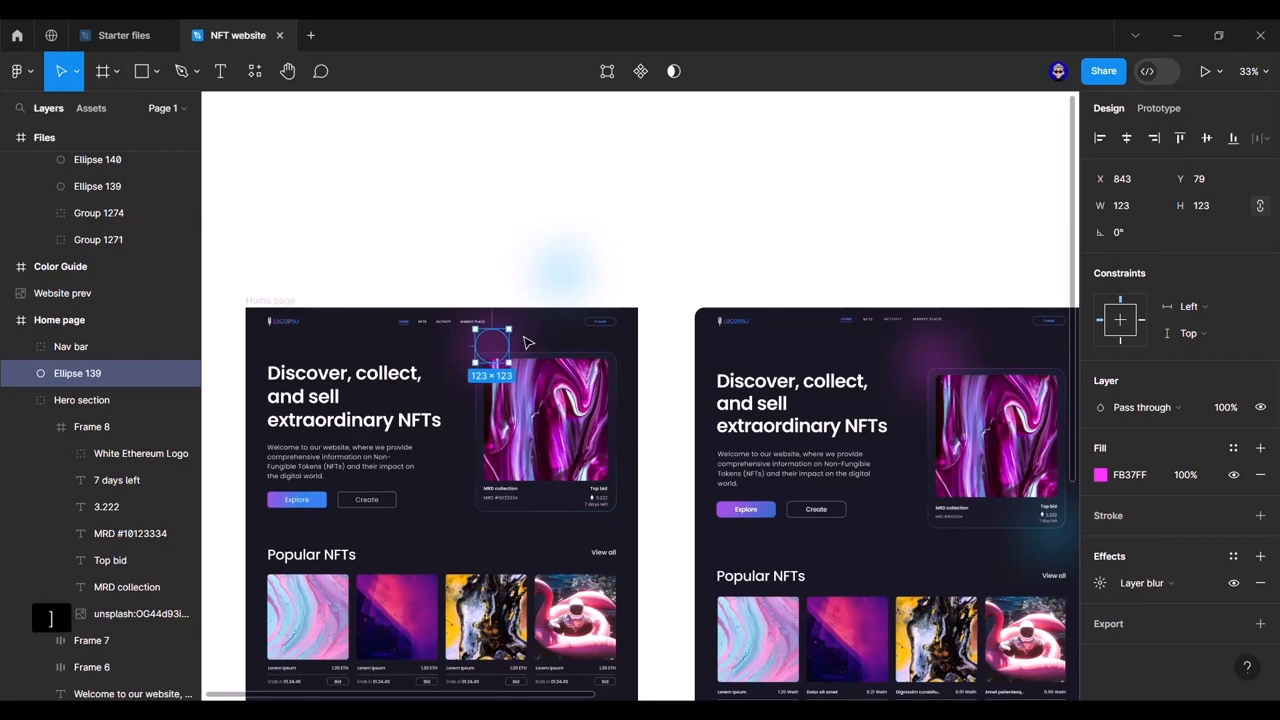
# Step: Send the pink ellipse behind all other Home page layers and bring the Hero section group to the front
pyautogui.press('[')
pyautogui.click(533, 389)
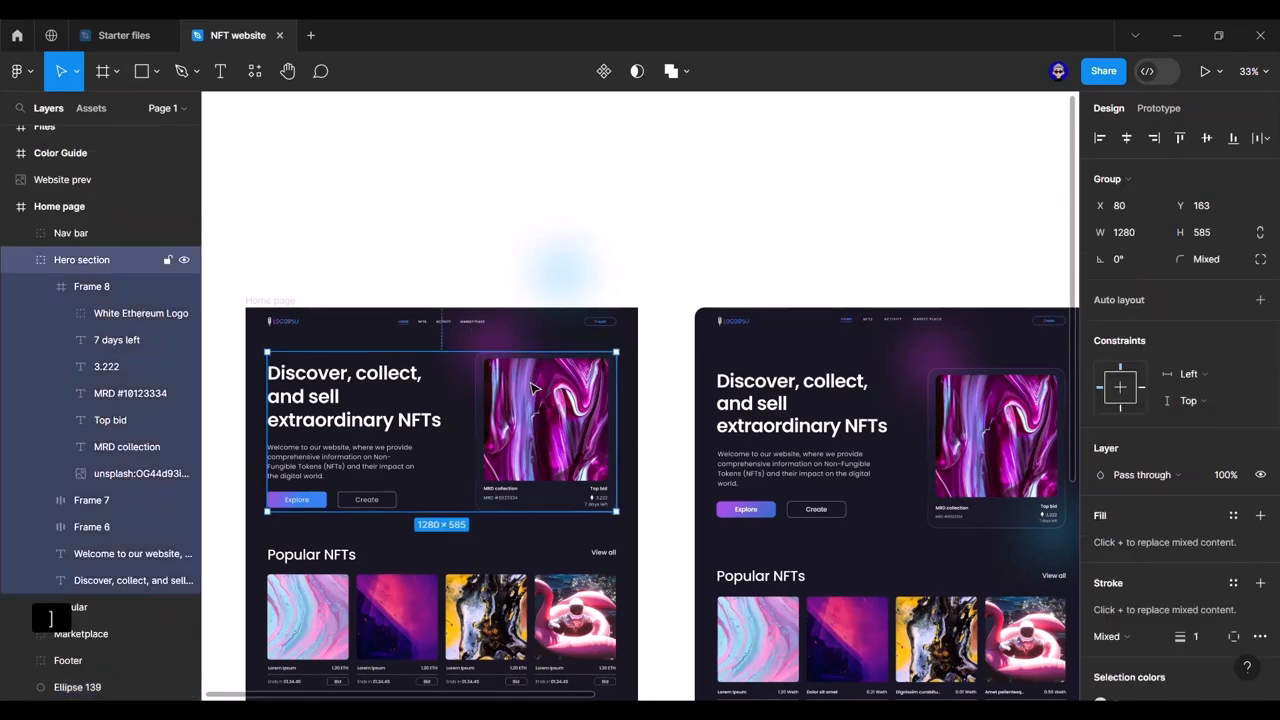
pyautogui.press(']')
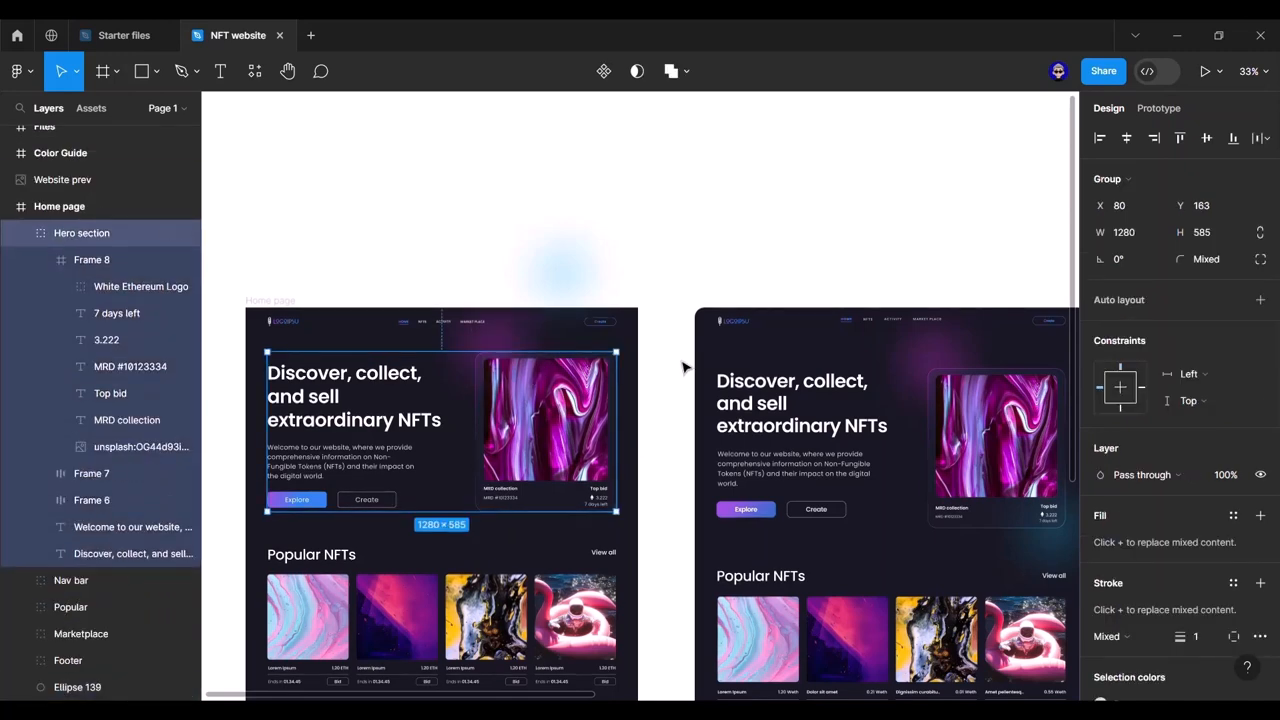
pyautogui.click(22, 233)
pyautogui.click(80, 687)
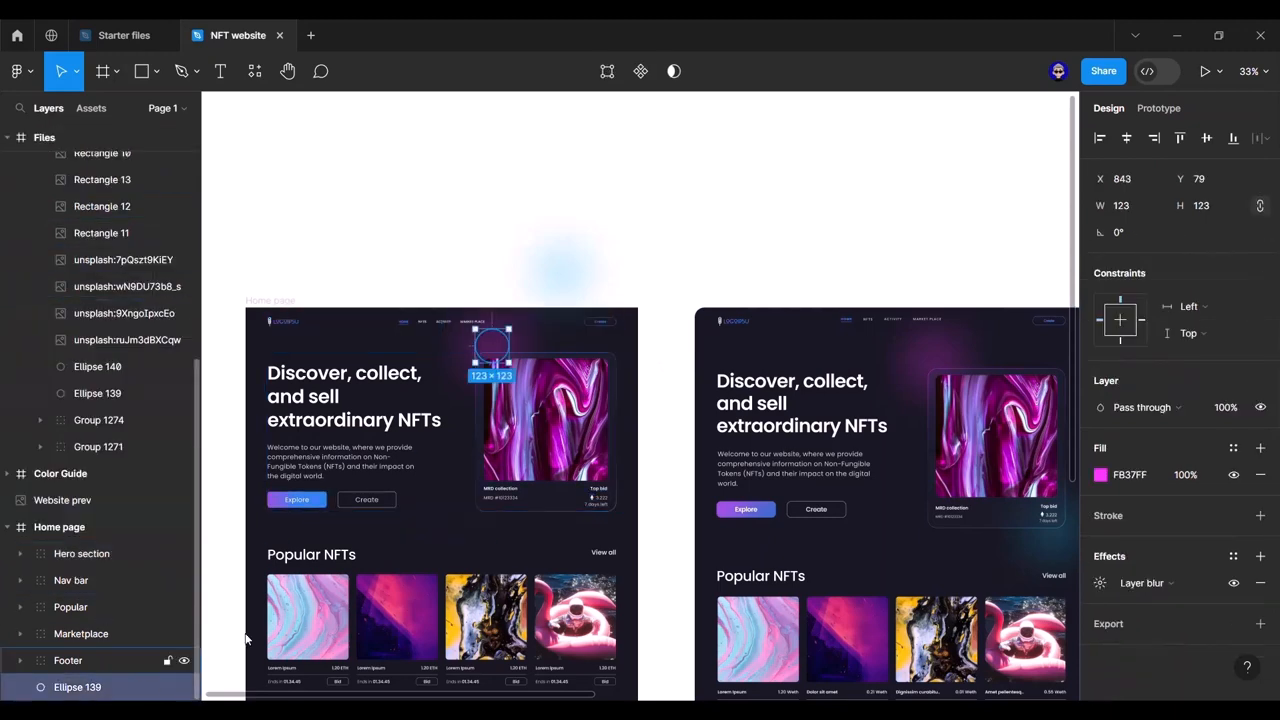
pyautogui.click(660, 368)
# Step: Place the blue blurred ellipse at the hero card's lower-right corner, about X 1302, Y 687, and move its layer below the Footer group
pyautogui.moveTo(564, 275); pyautogui.dragTo(620, 517)
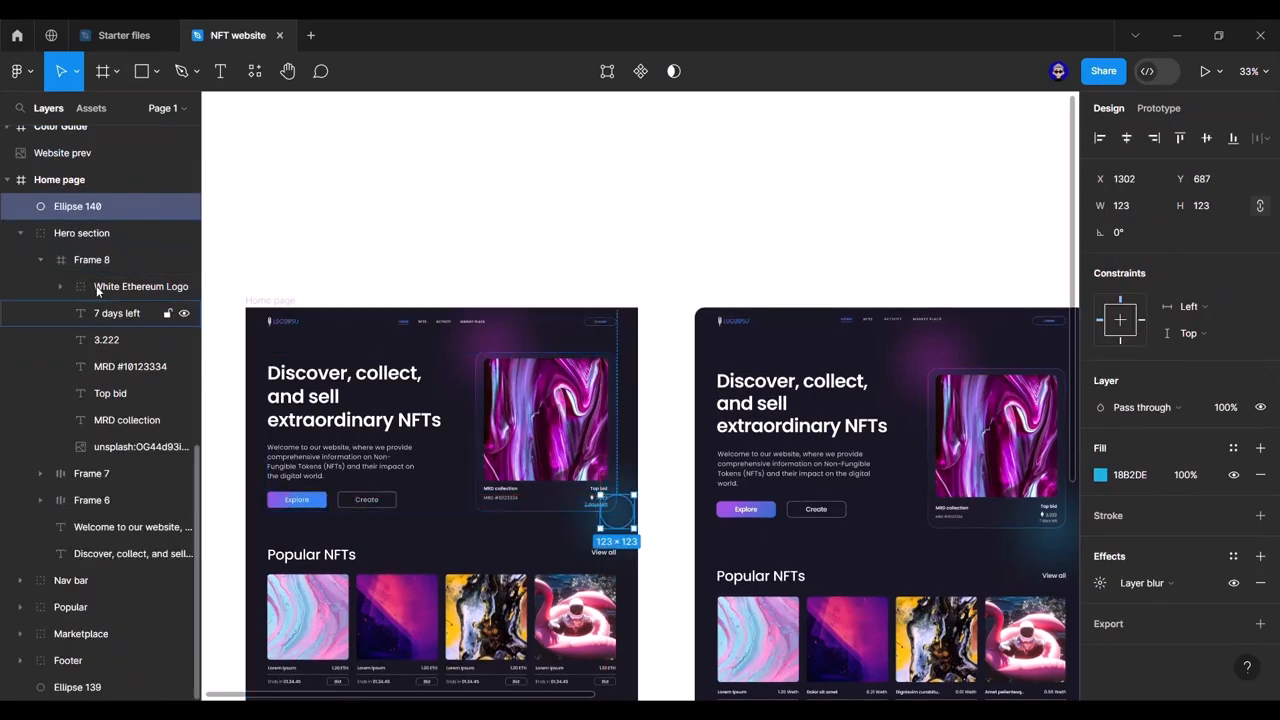
pyautogui.click(28, 233)
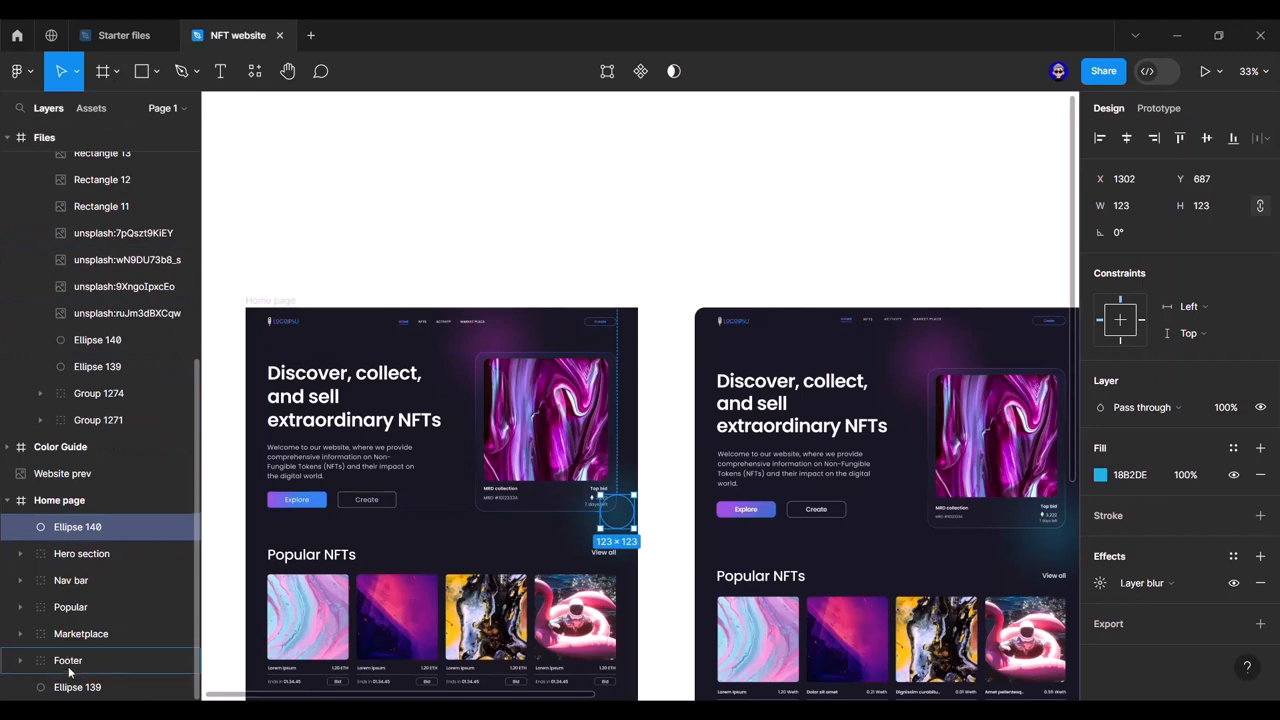
pyautogui.moveTo(141, 659); pyautogui.dragTo(141, 664)
pyautogui.scroll(4, 597, 513)
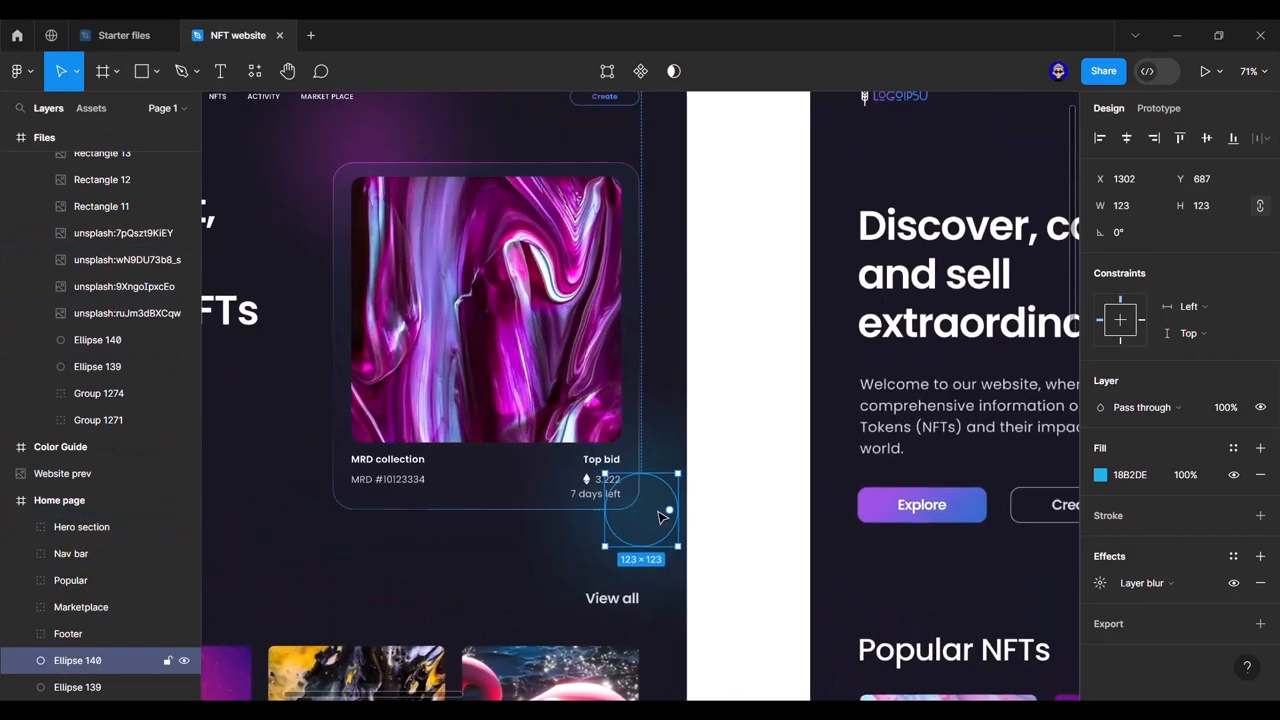
pyautogui.moveTo(660, 518)
pyautogui.mouseDown()
pyautogui.moveTo(645, 519)
pyautogui.moveTo(655, 516)
pyautogui.mouseUp()
pyautogui.click(728, 503)
# Step: Hide the Website prev image and the Color Guide and Files frames, leaving only the Home page on the canvas
pyautogui.scroll(-5, 728, 502)
pyautogui.moveTo(738, 523); pyautogui.dragTo(729, 260)
pyautogui.scroll(-5, 794, 331)
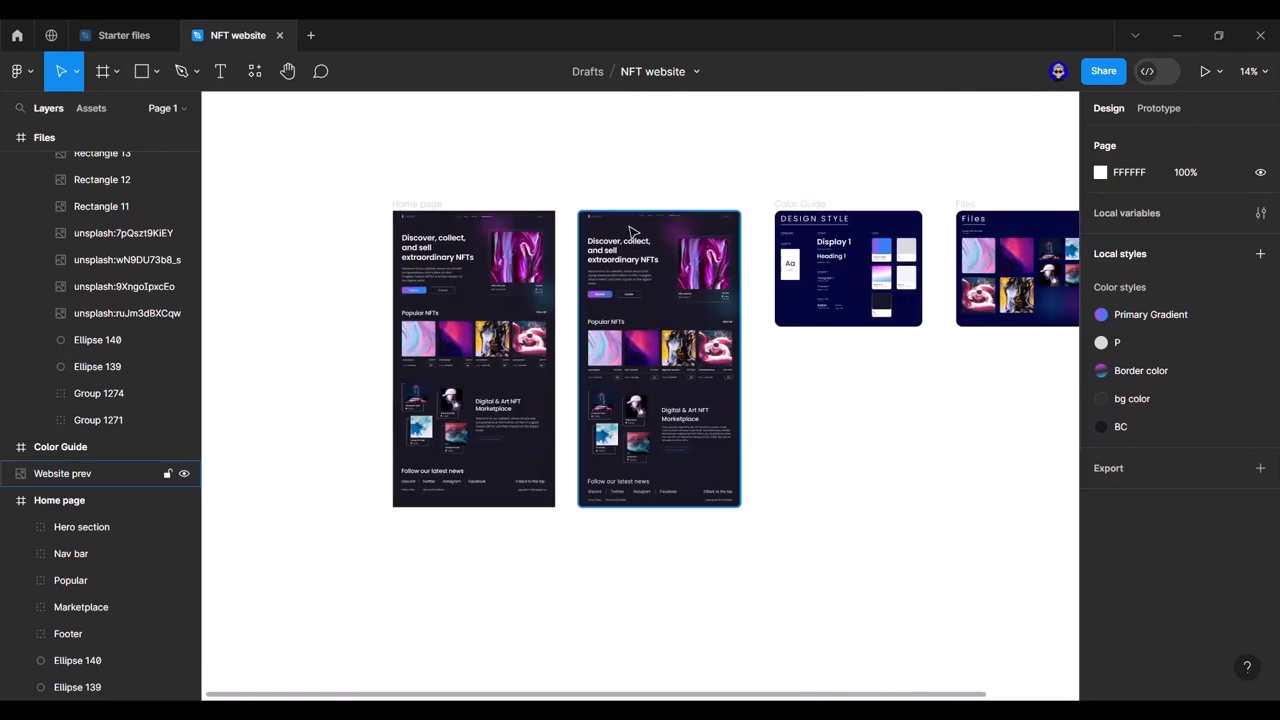
pyautogui.click(631, 232)
pyautogui.keyDown('shift'); pyautogui.click(812, 205); pyautogui.keyUp('shift')
pyautogui.keyDown('shift'); pyautogui.click(966, 206); pyautogui.keyUp('shift')
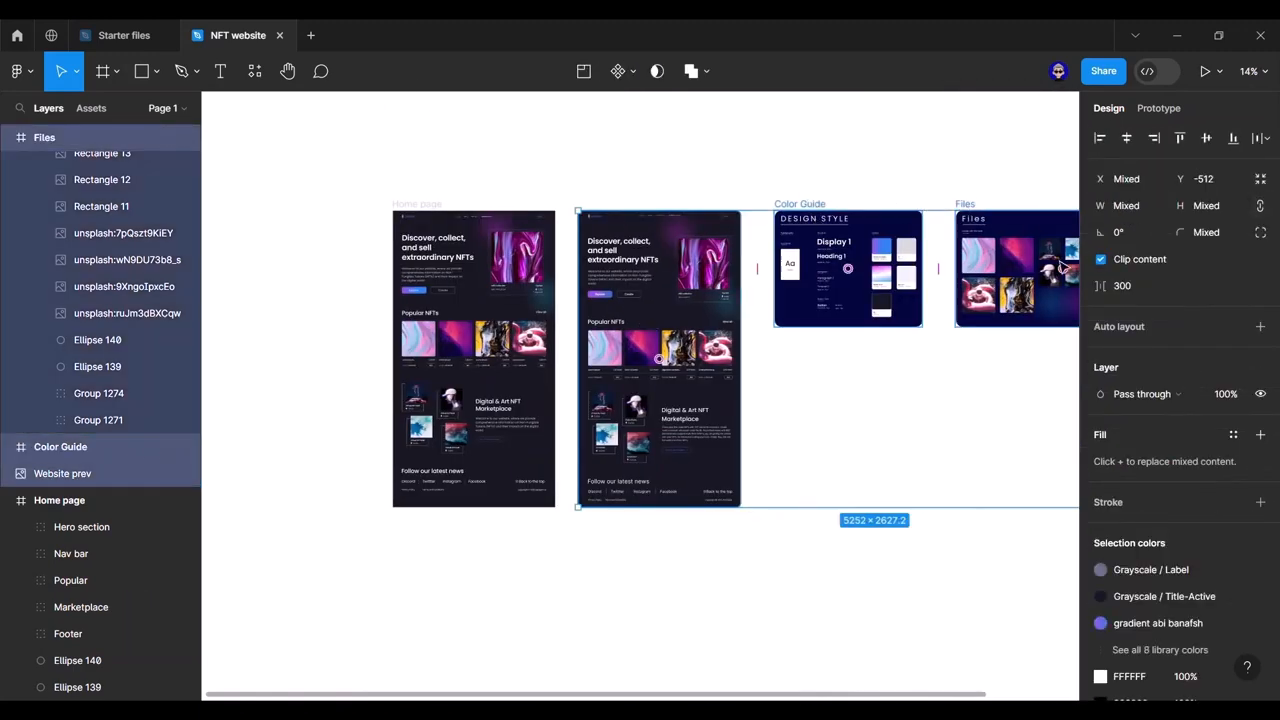
pyautogui.click(1260, 394)
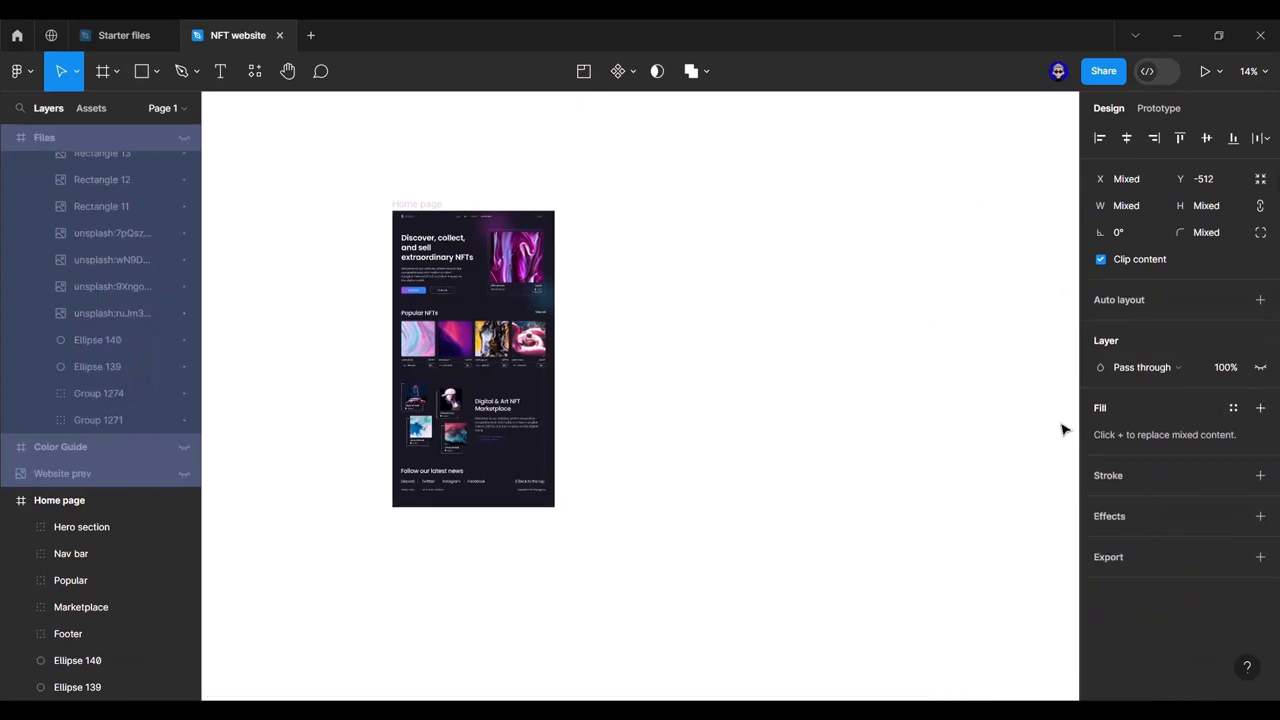
pyautogui.click(1259, 369)
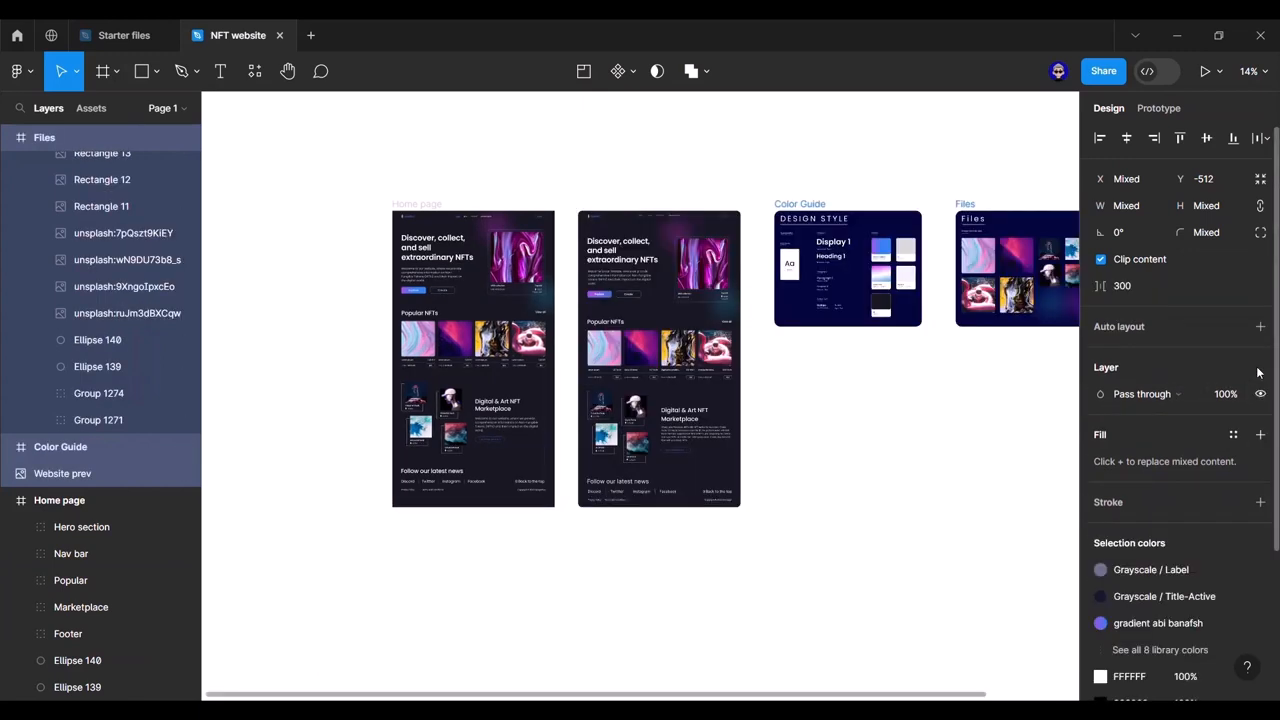
pyautogui.click(1260, 393)
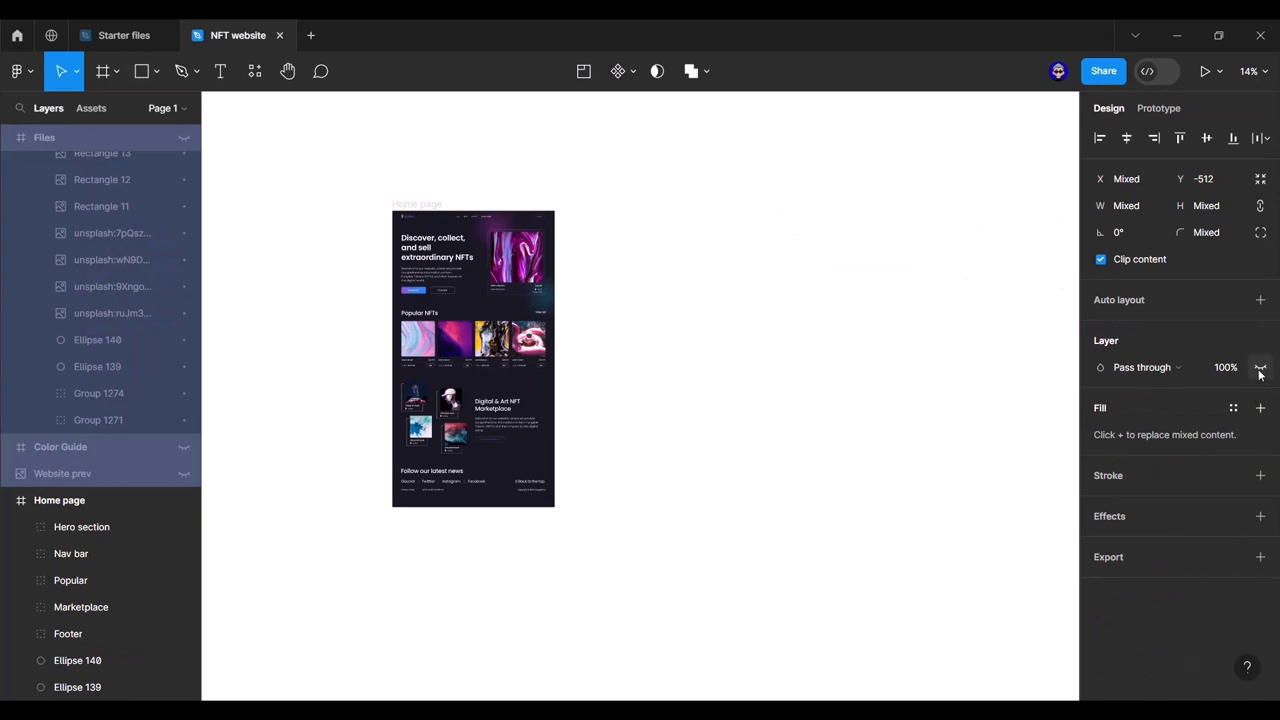
pyautogui.click(757, 556)
# Step: Add a flow starting point to the Home page frame and name it Homepage
pyautogui.moveTo(388, 341); pyautogui.dragTo(489, 382)
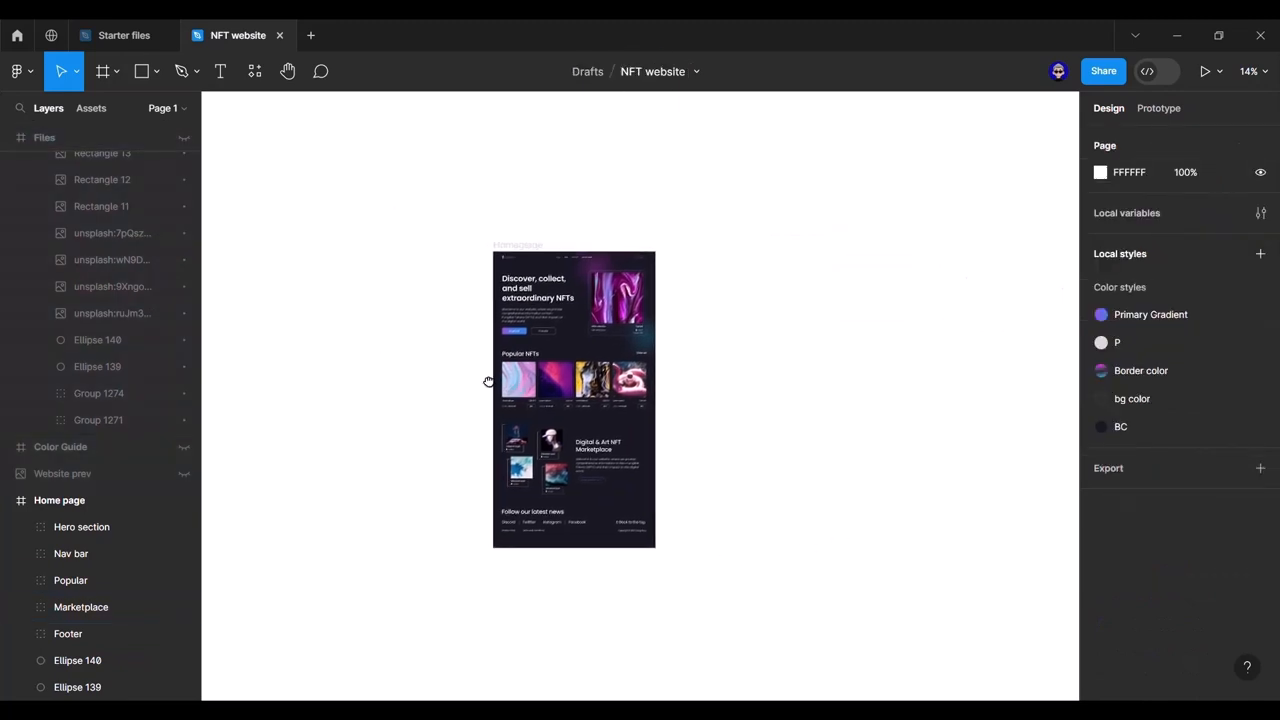
pyautogui.scroll(5, 430, 381)
pyautogui.click(505, 219)
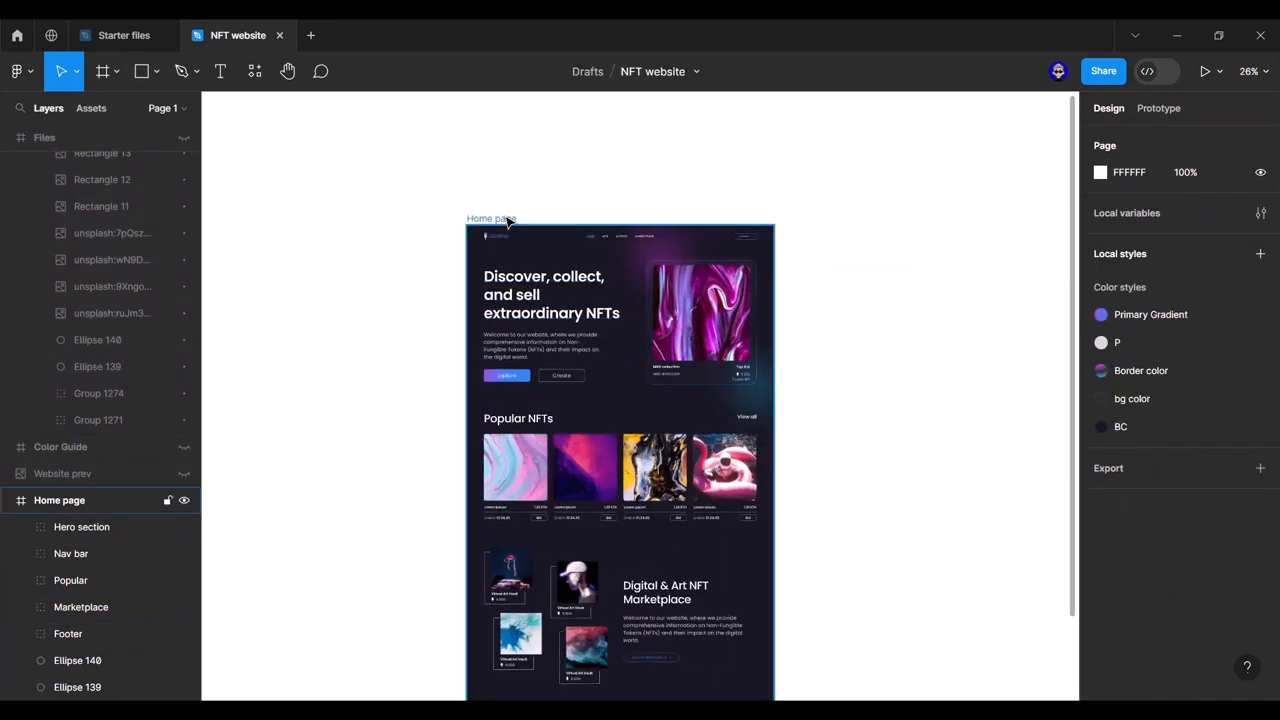
pyautogui.click(507, 219)
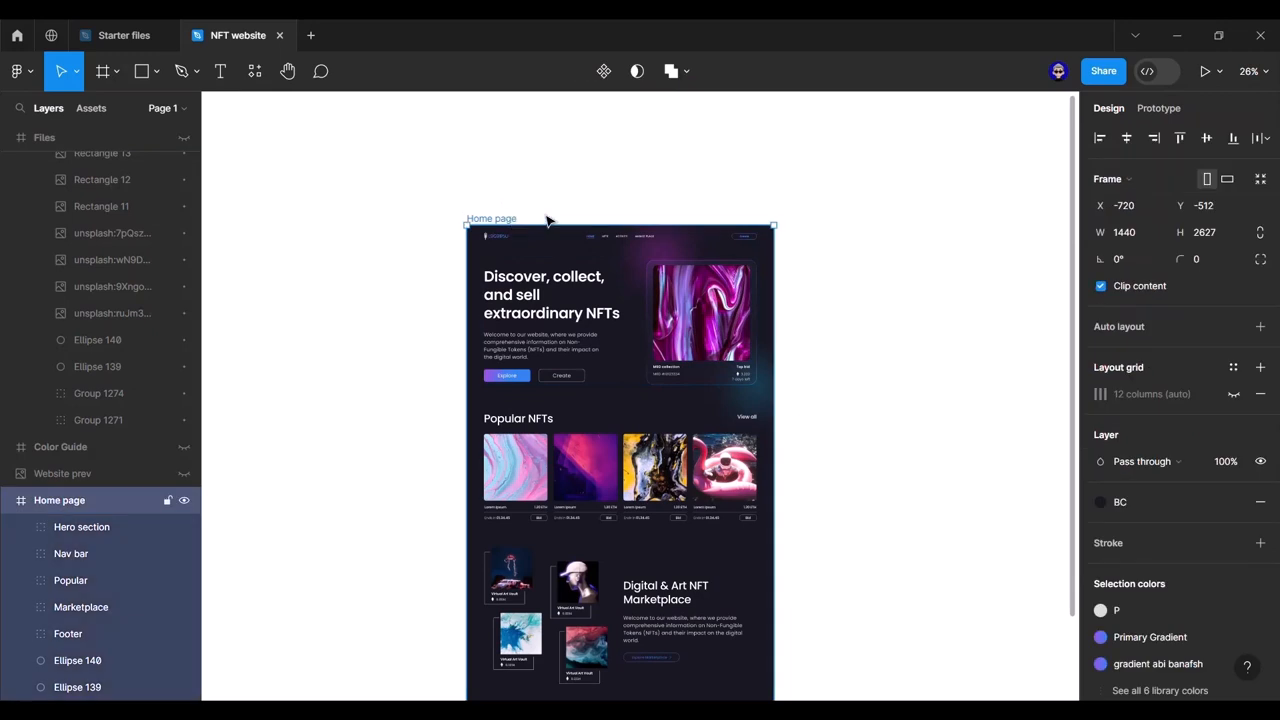
pyautogui.click(1160, 109)
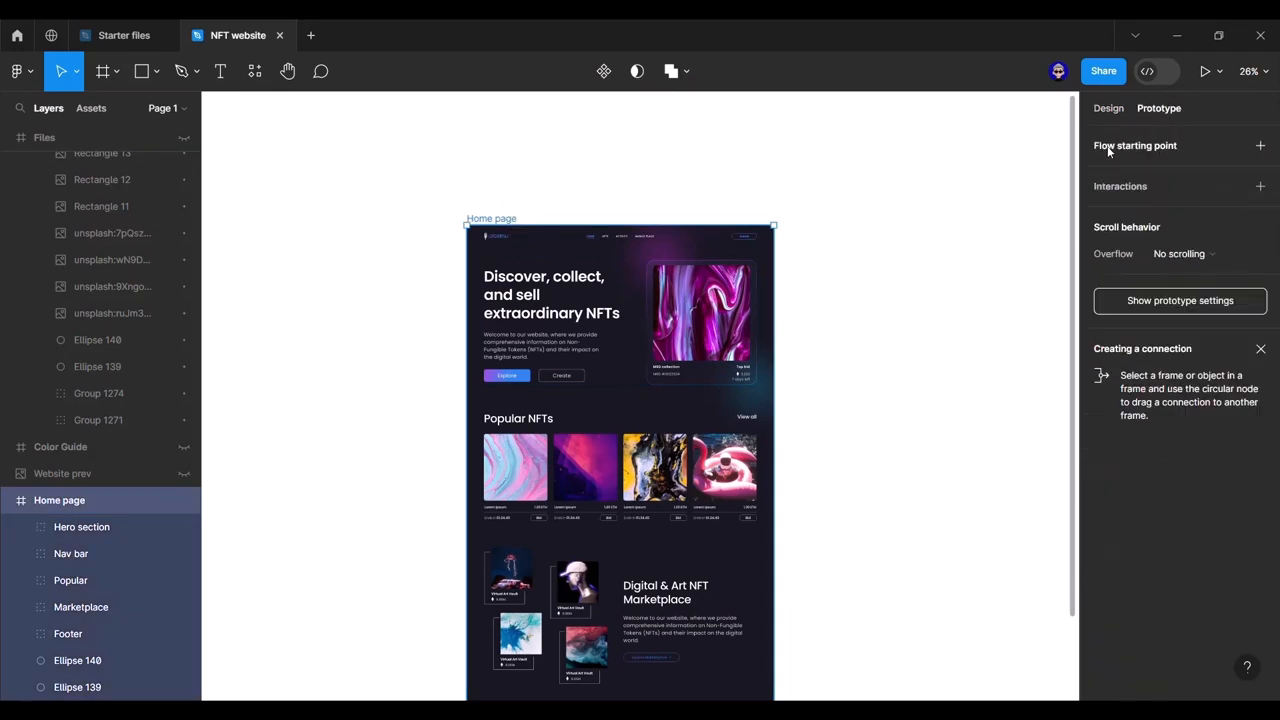
pyautogui.click(1260, 146)
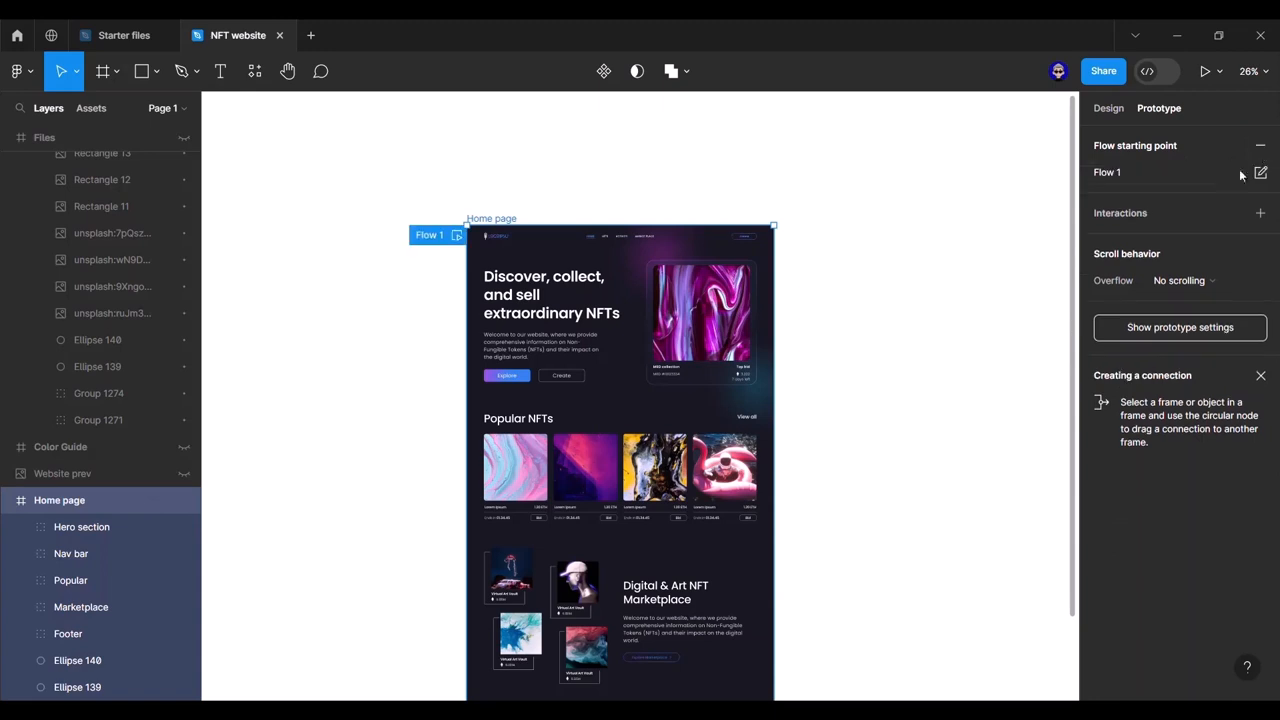
pyautogui.doubleClick(1120, 174)
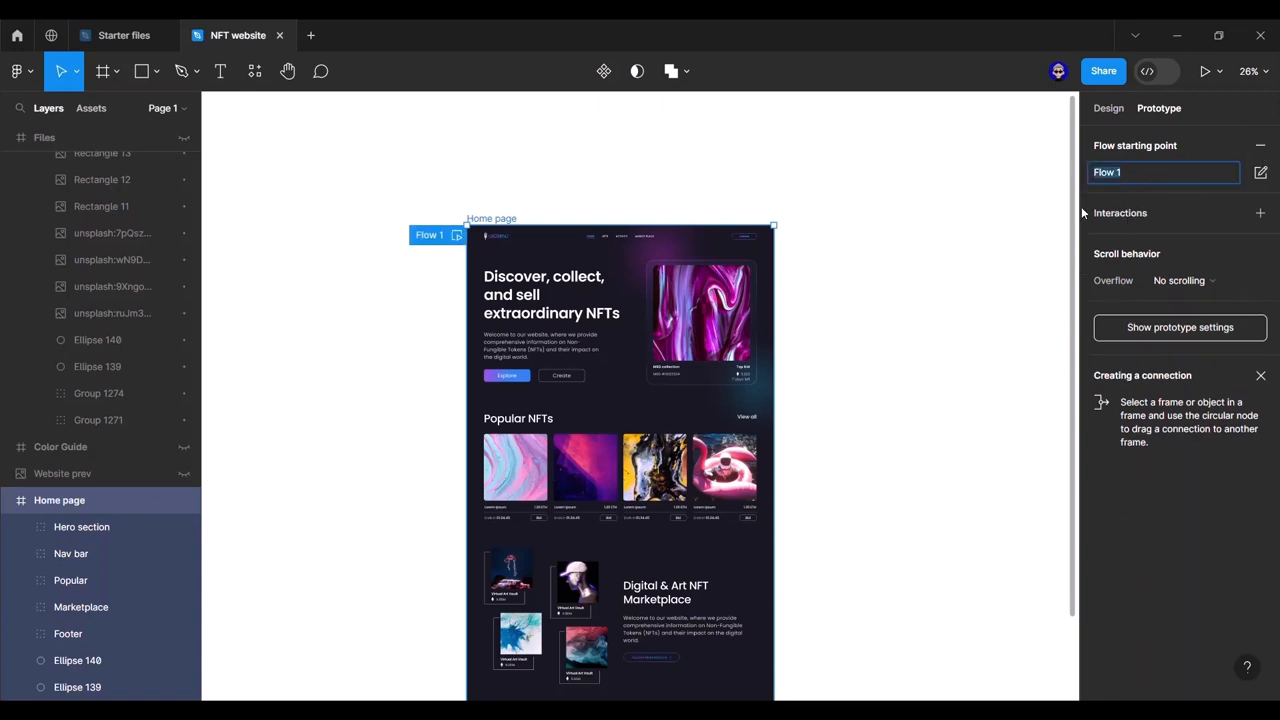
pyautogui.write('Homepage')
pyautogui.press('Return')
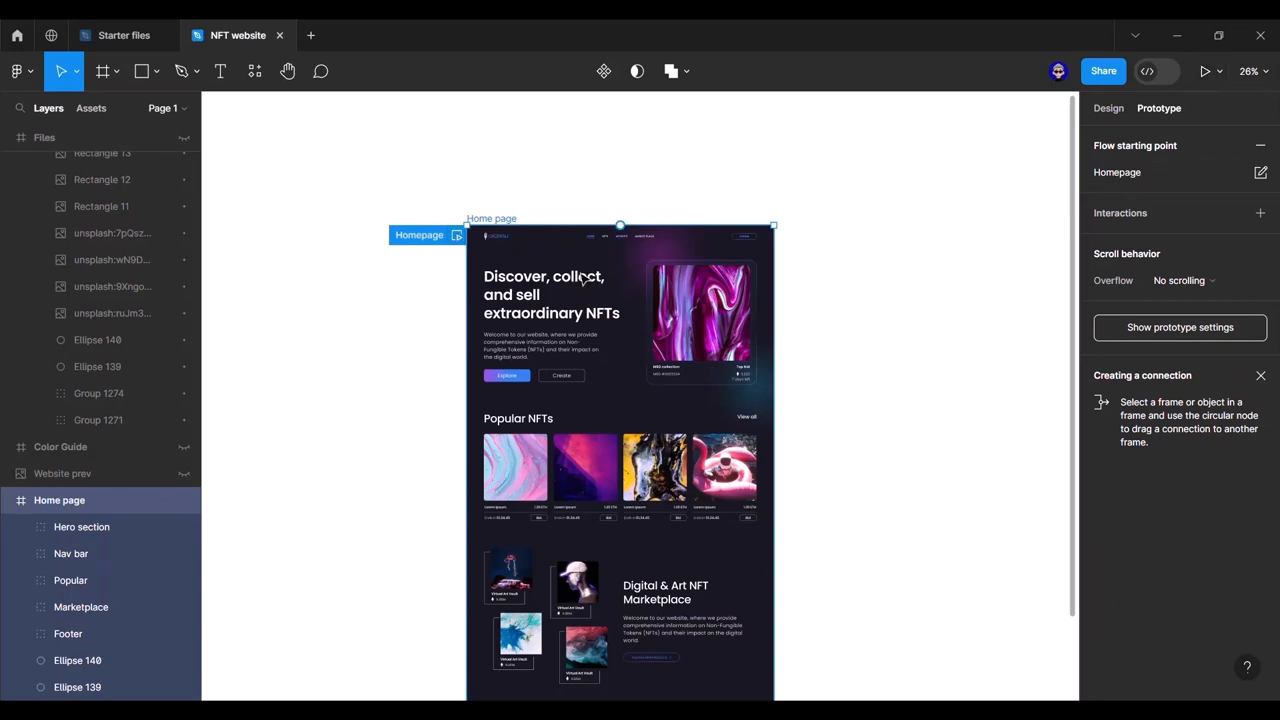
# Step: Open the Home page prototype in the inline preview window and close the preview
pyautogui.click(1219, 71)
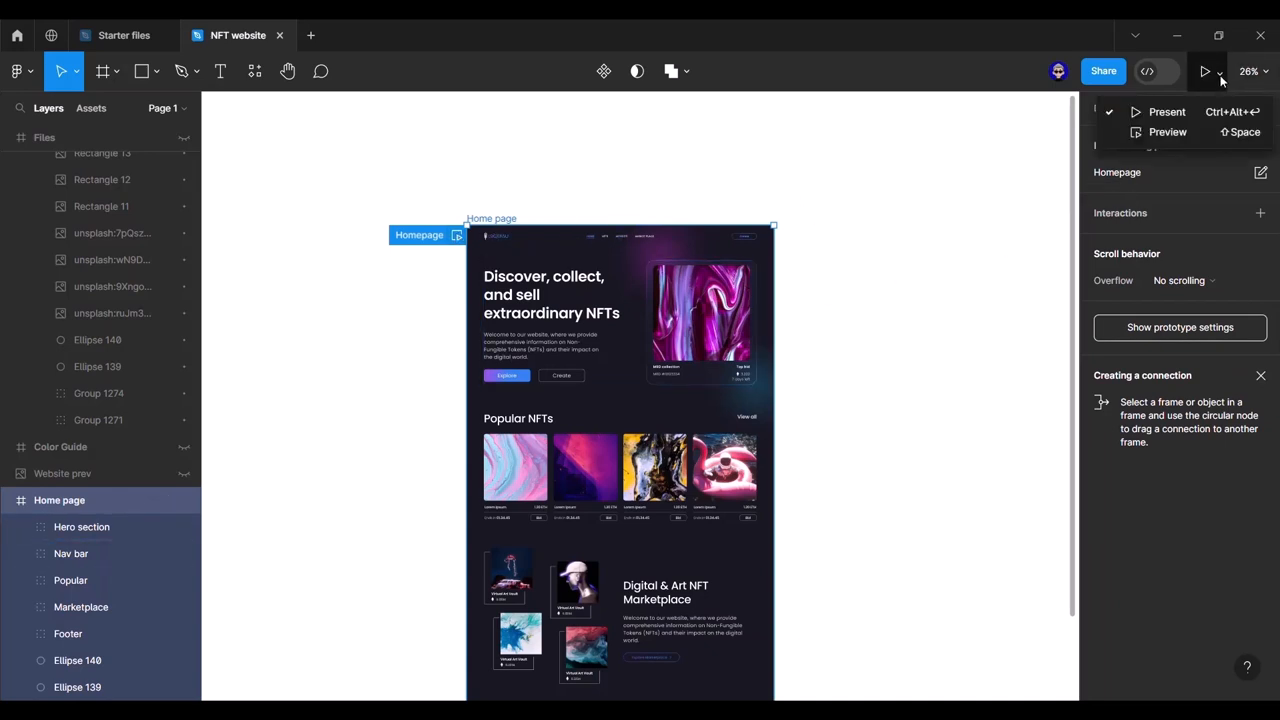
pyautogui.click(1181, 135)
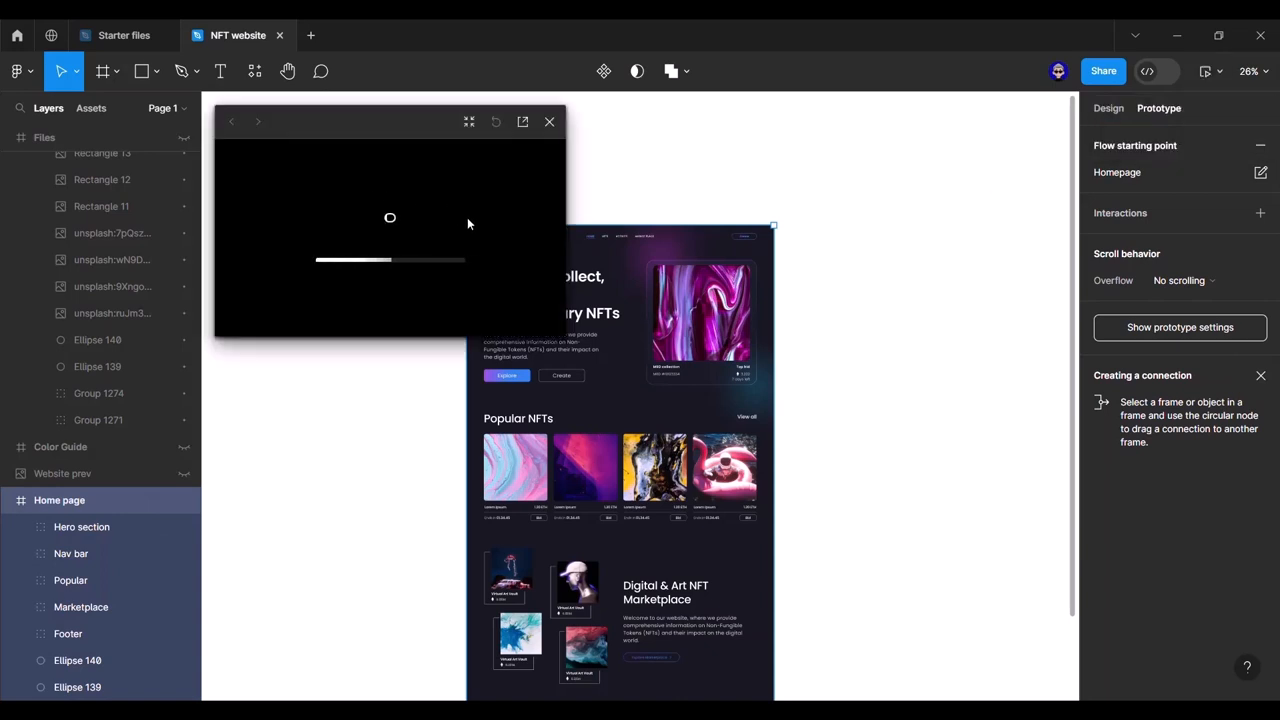
pyautogui.click(549, 121)
# Step: Present the Homepage prototype in full view and review the page from the hero to the Marketplace section and back
pyautogui.click(1220, 70)
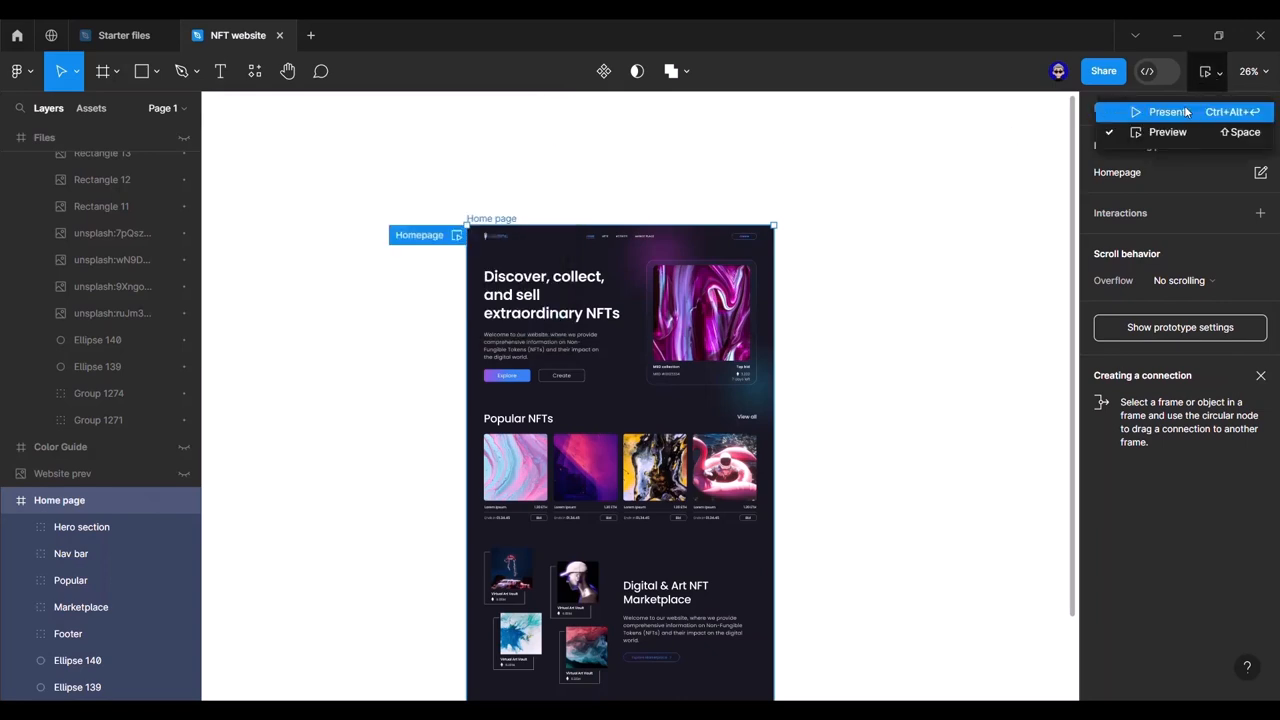
pyautogui.click(1145, 114)
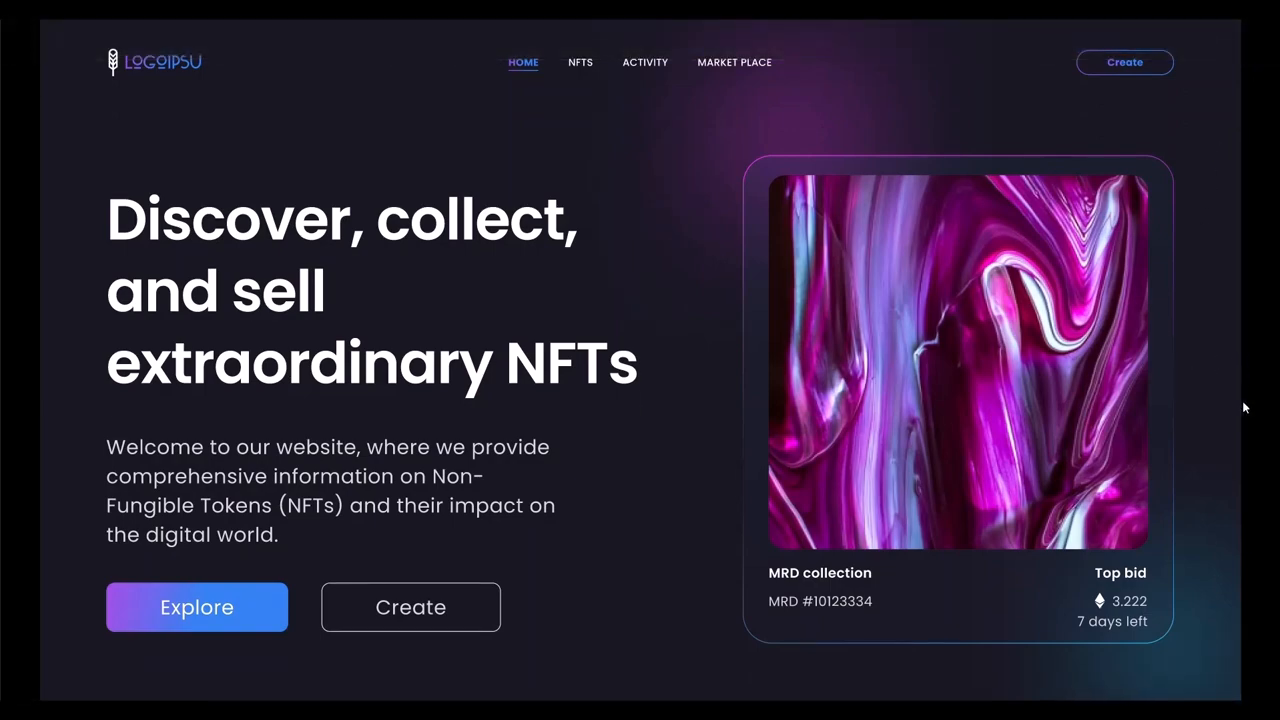
pyautogui.scroll(-10, 1180, 340)
pyautogui.scroll(-8, 1226, 320)
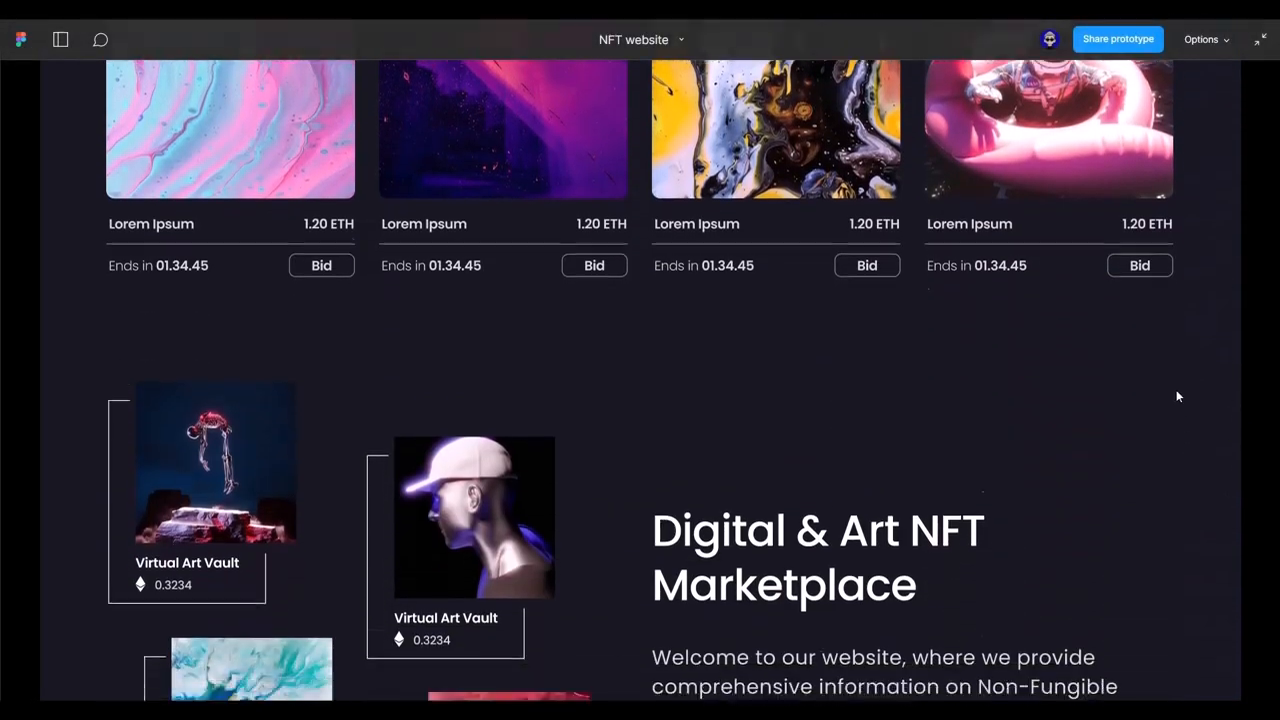
pyautogui.scroll(20, 1150, 430)
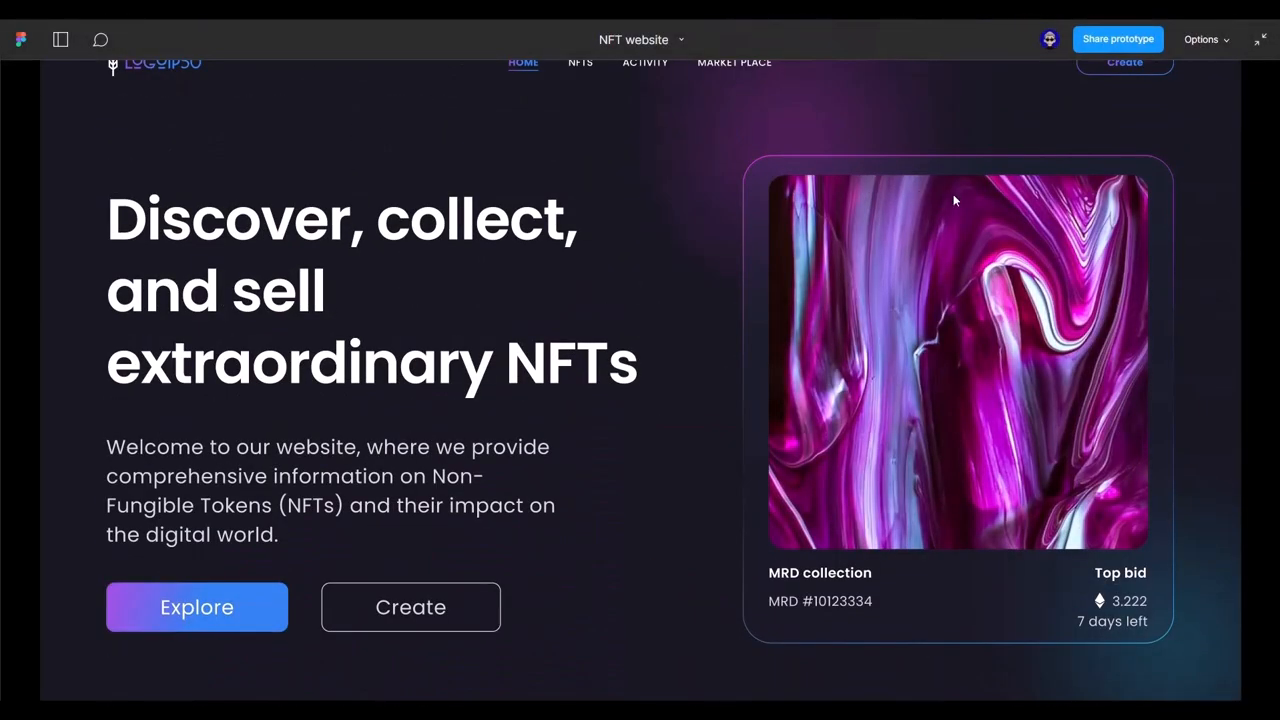
# Step: Examine the prototype's sharing options, including link access and link copying, and close them without inviting anyone
pyautogui.click(1118, 40)
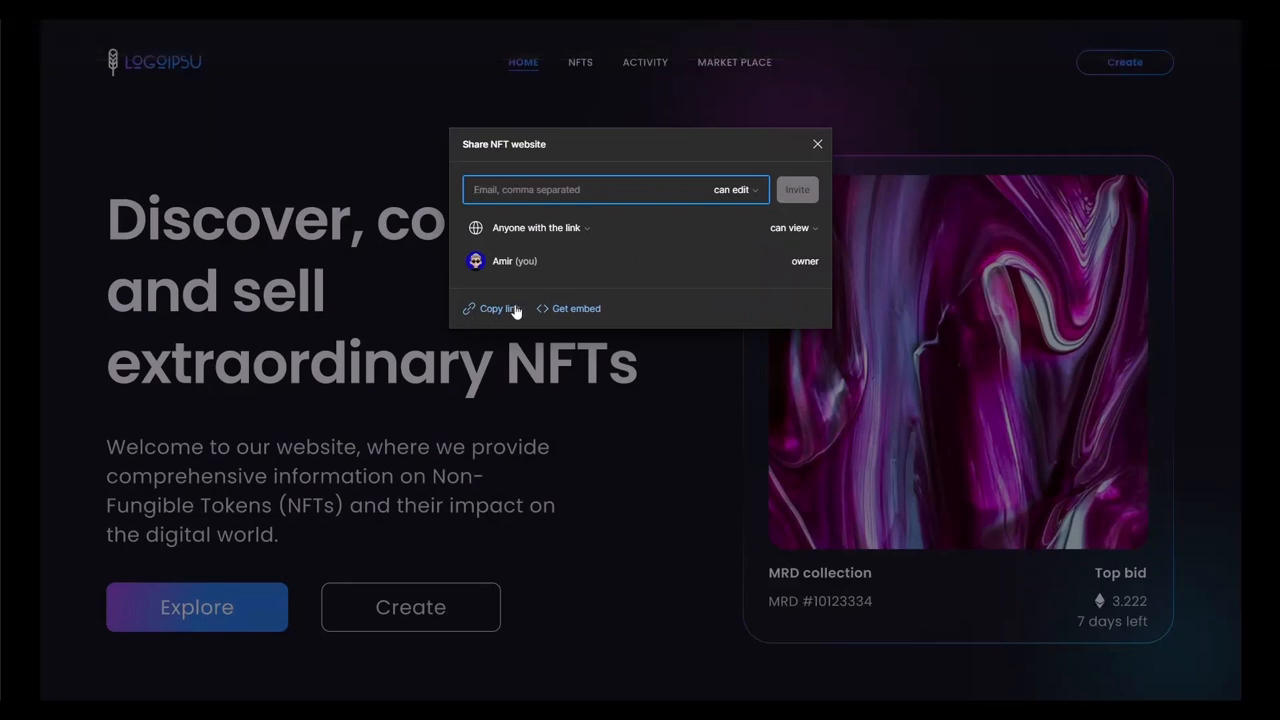
pyautogui.click(817, 145)
pyautogui.moveTo(1269, 41)
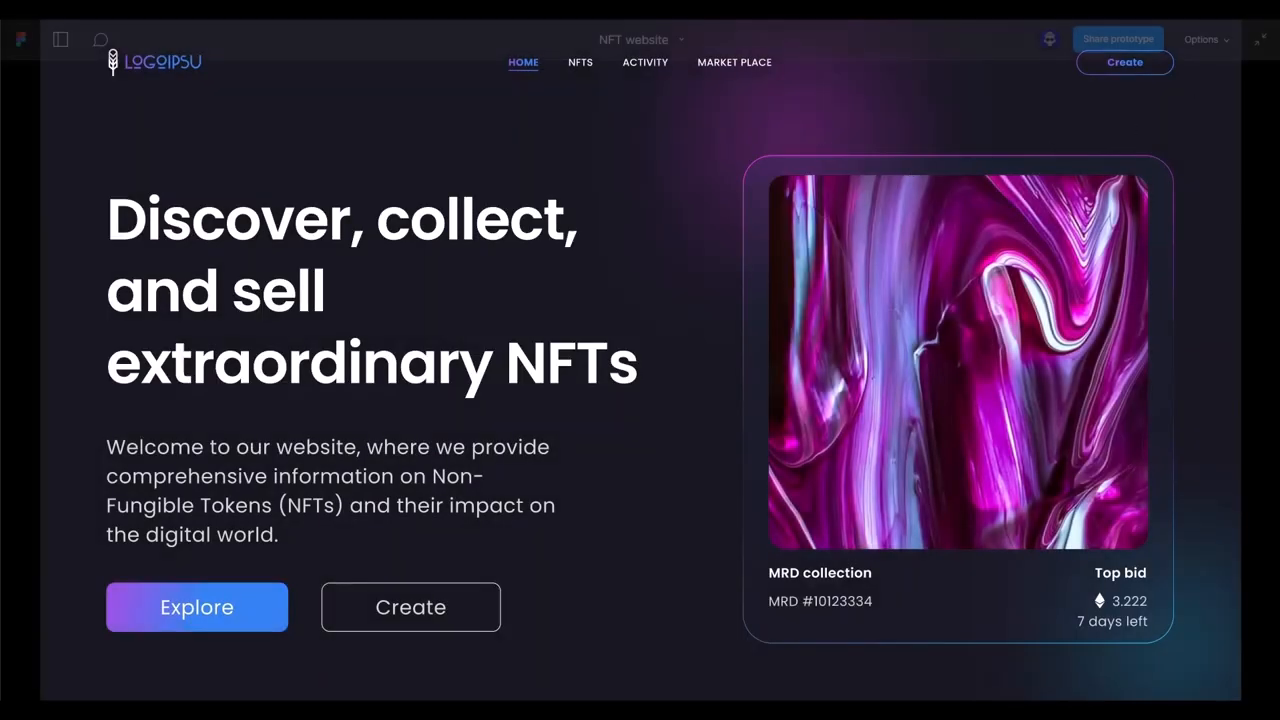